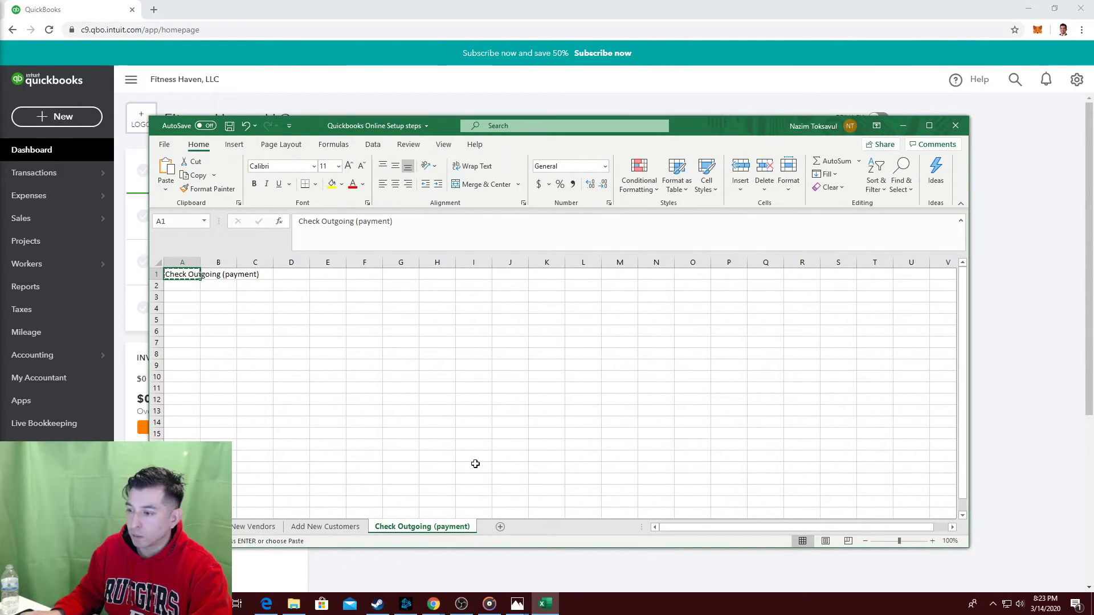
On the Index sheet, paste-link the copied sheet title into B9 as step 7.
right_click(168, 527)
double_click(108, 420)
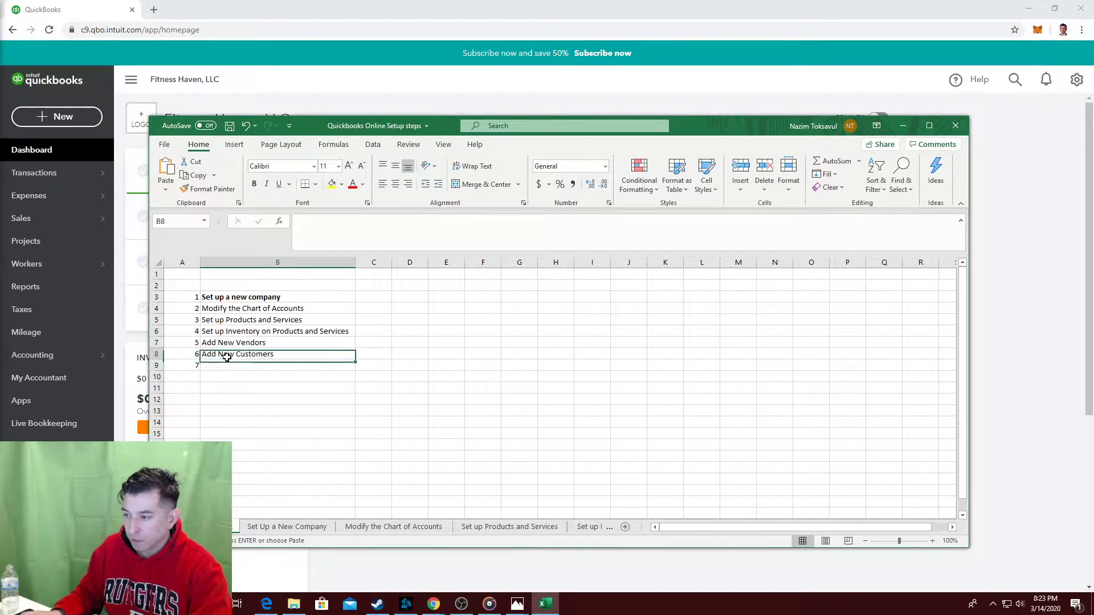
right_click(214, 367)
key("s")
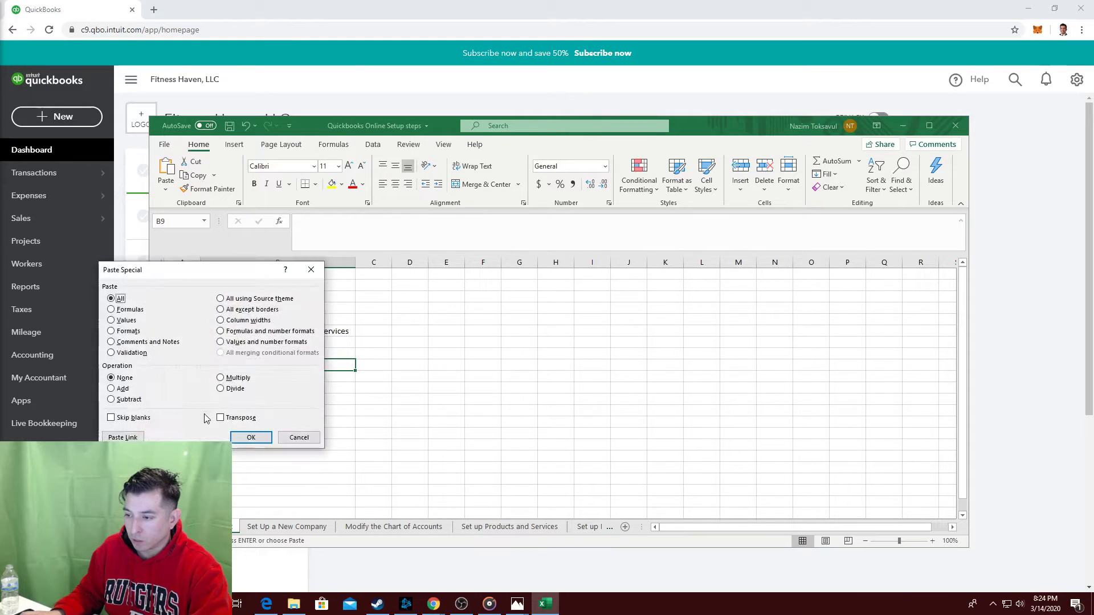
left_click(122, 437)
key("Tab")
Follow the link to Check Outgoing (payment), save the workbook, and move Excel aside.
double_click(262, 367)
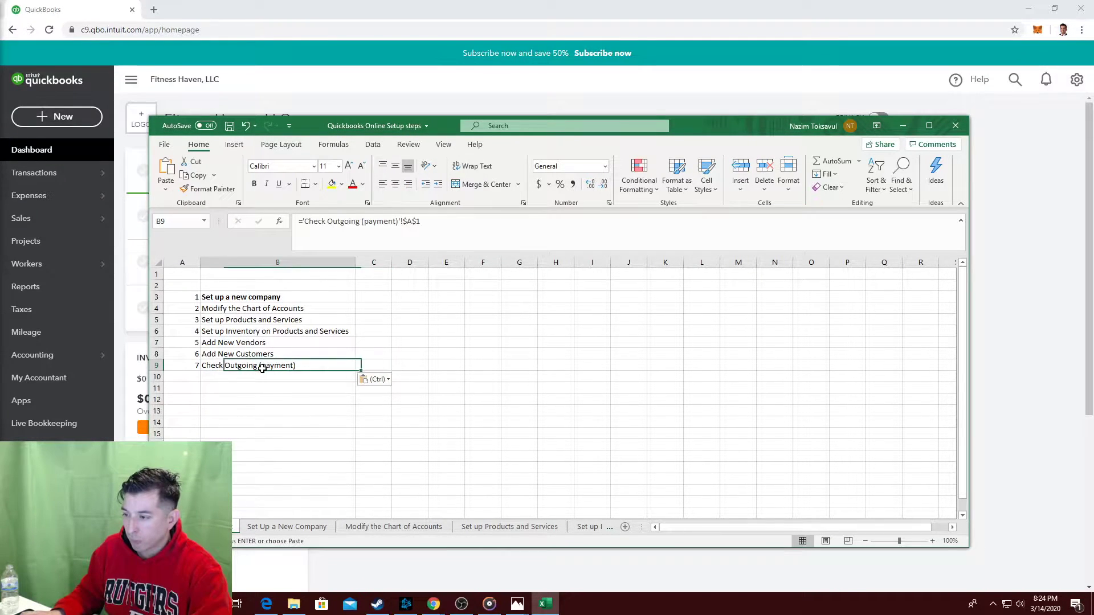
key("ctrl+s")
left_click_drag(683, 123, 0, 114)
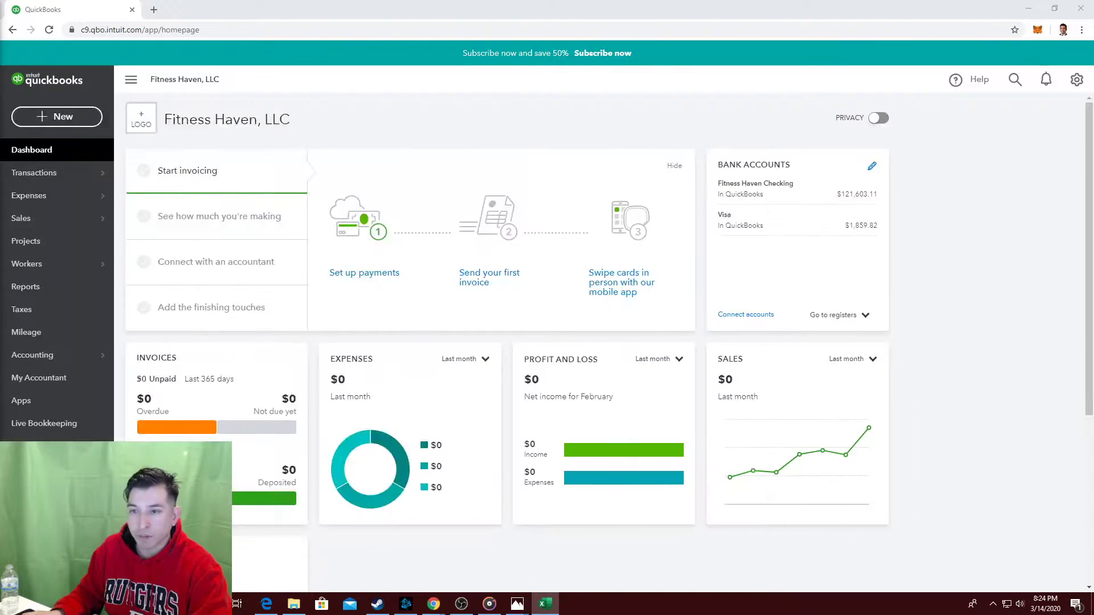
Start a new Check #1010 from Fitness Haven Checking via the + New menu.
mouse_move(524, 608)
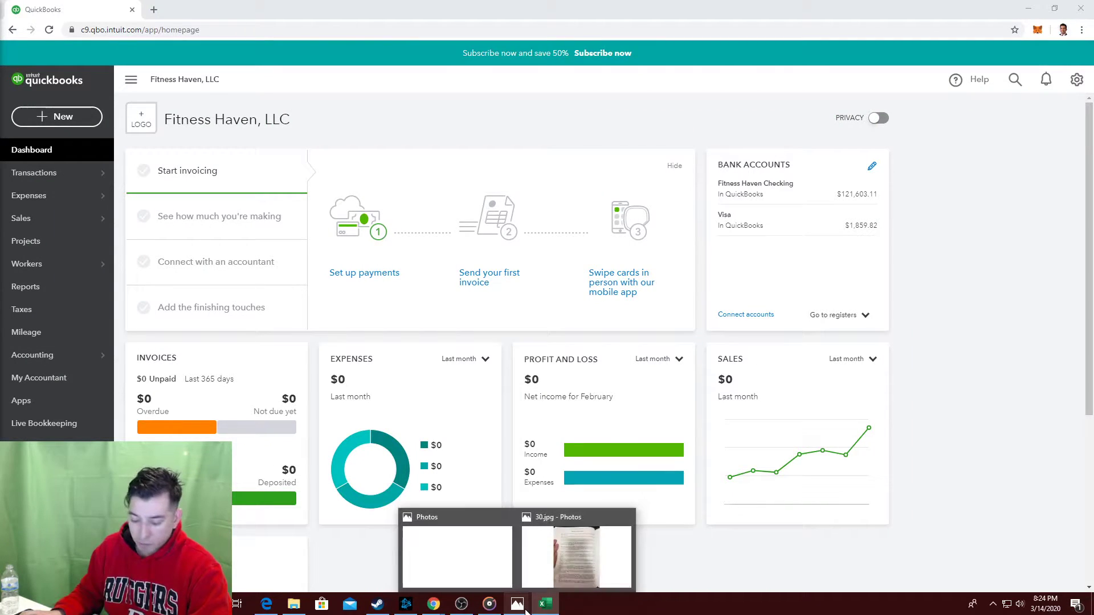
left_click(49, 117)
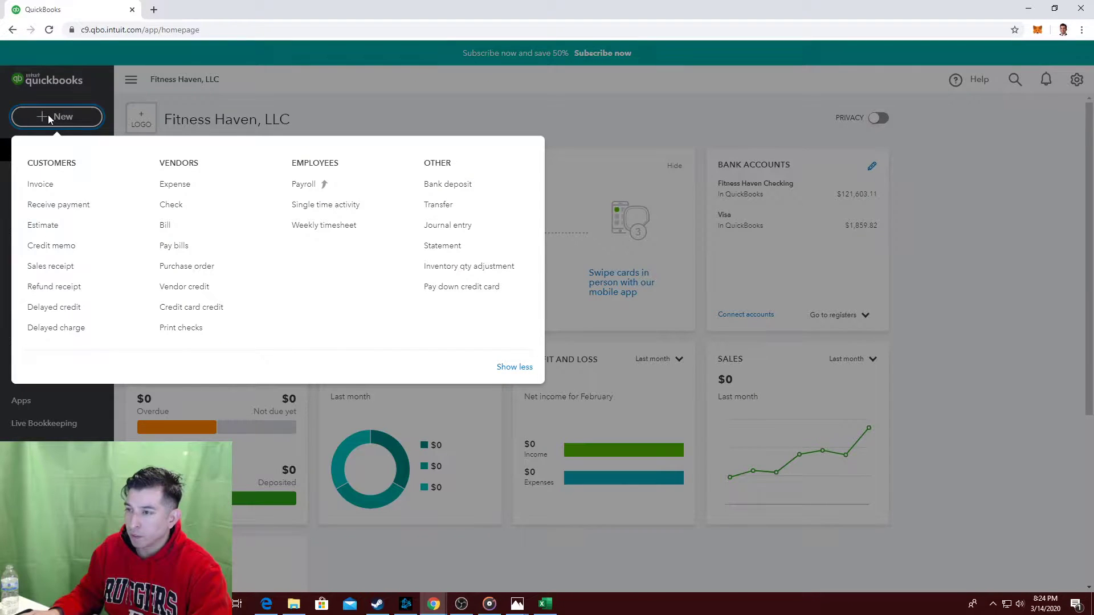
left_click(48, 115)
left_click(57, 116)
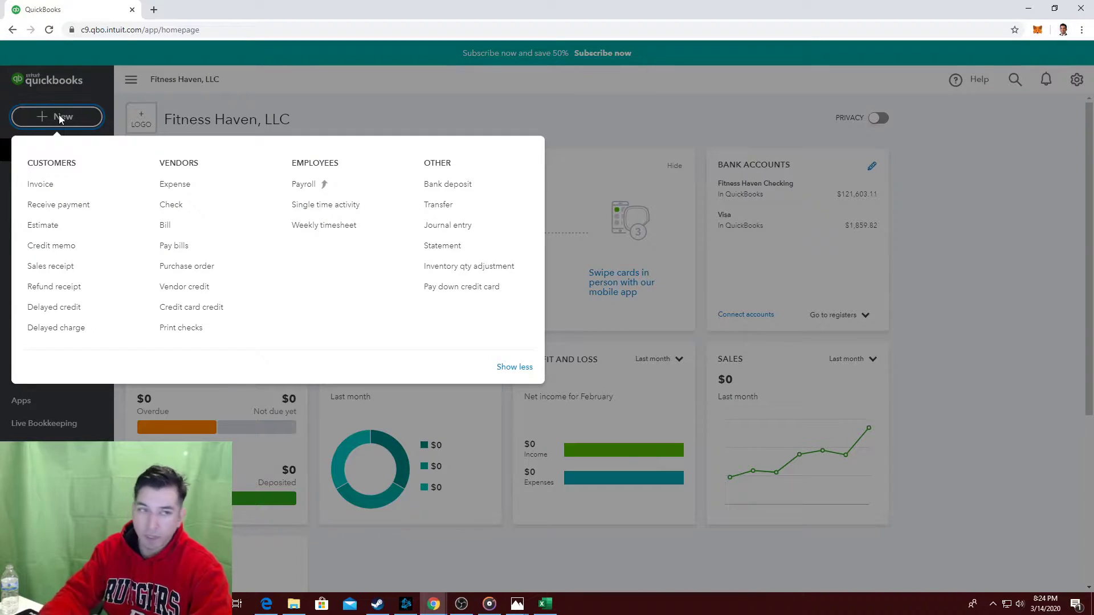
key("alt+Tab")
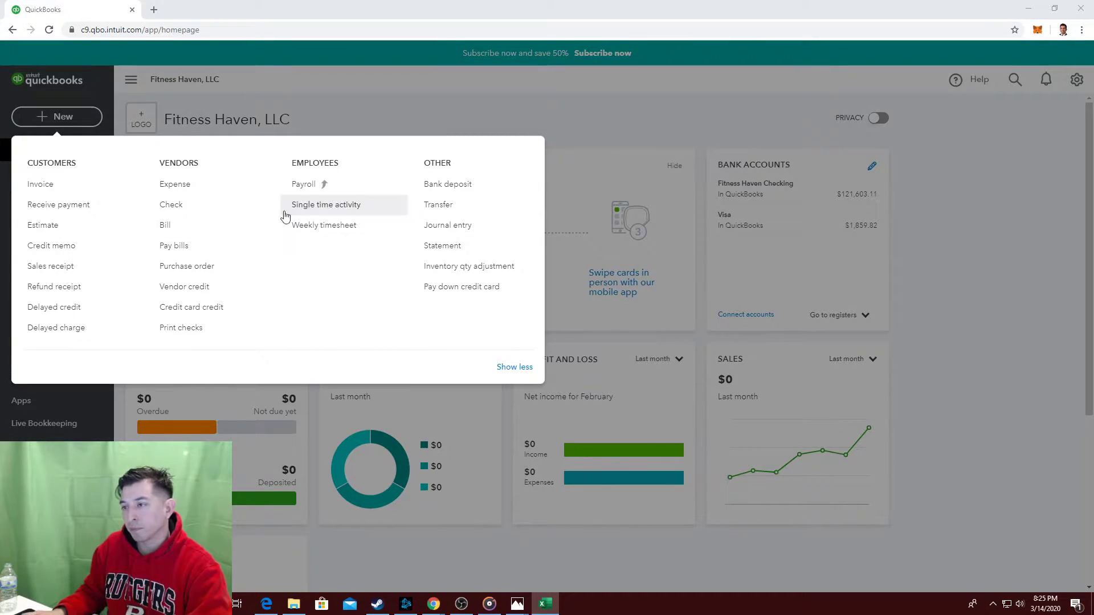
left_click(205, 205)
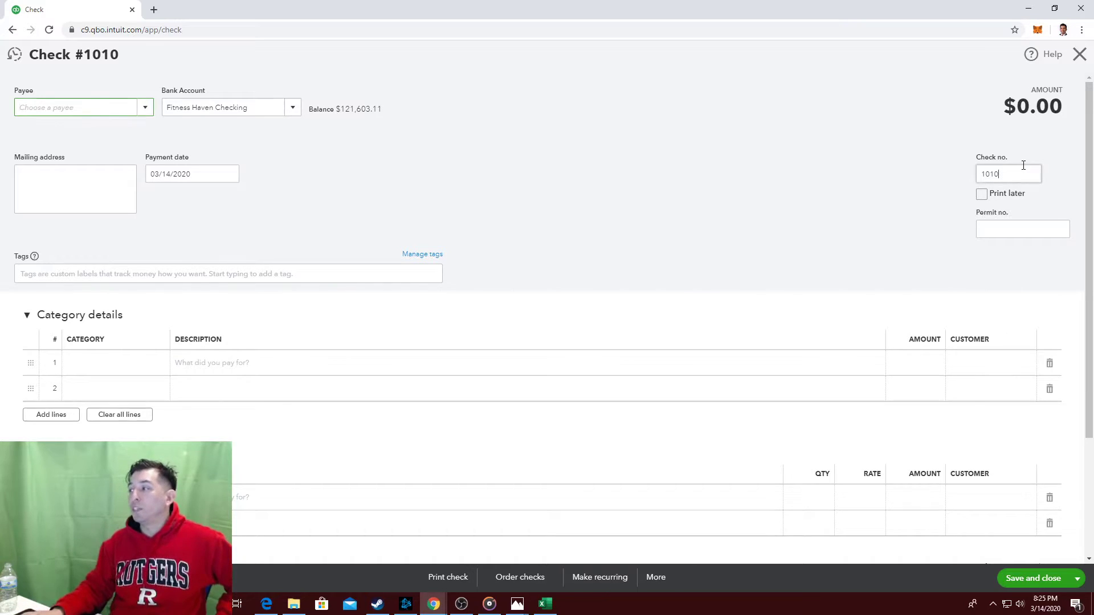
Change the check number to 1011.
left_click(1023, 165)
key("BackSpace")
type("1")
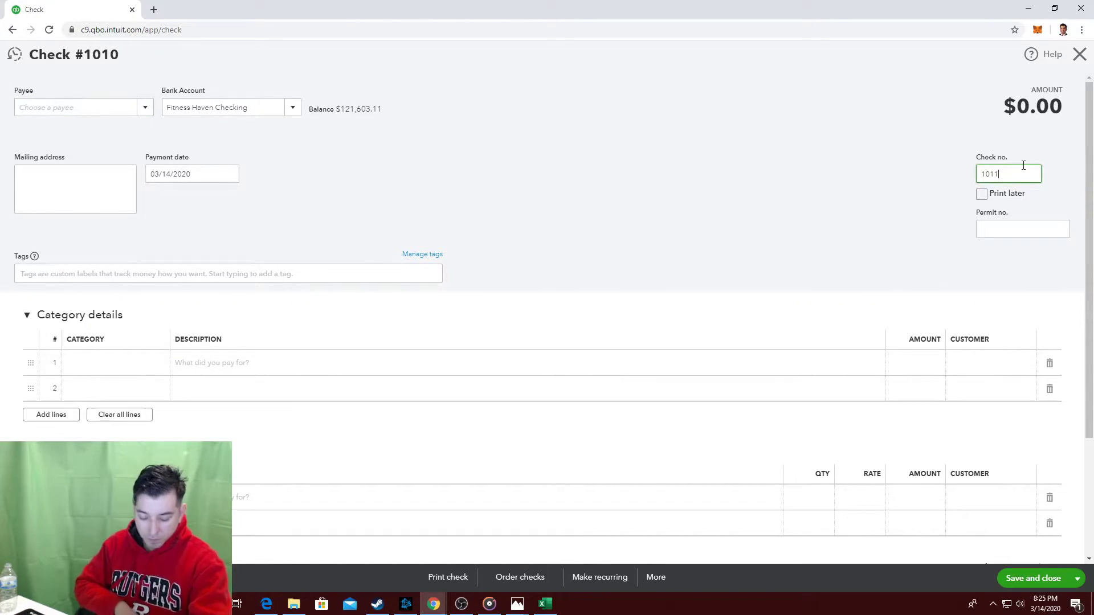
Add Oak Hill Homeowners Association as a new vendor and make it the payee.
left_click(129, 113)
left_click(145, 112)
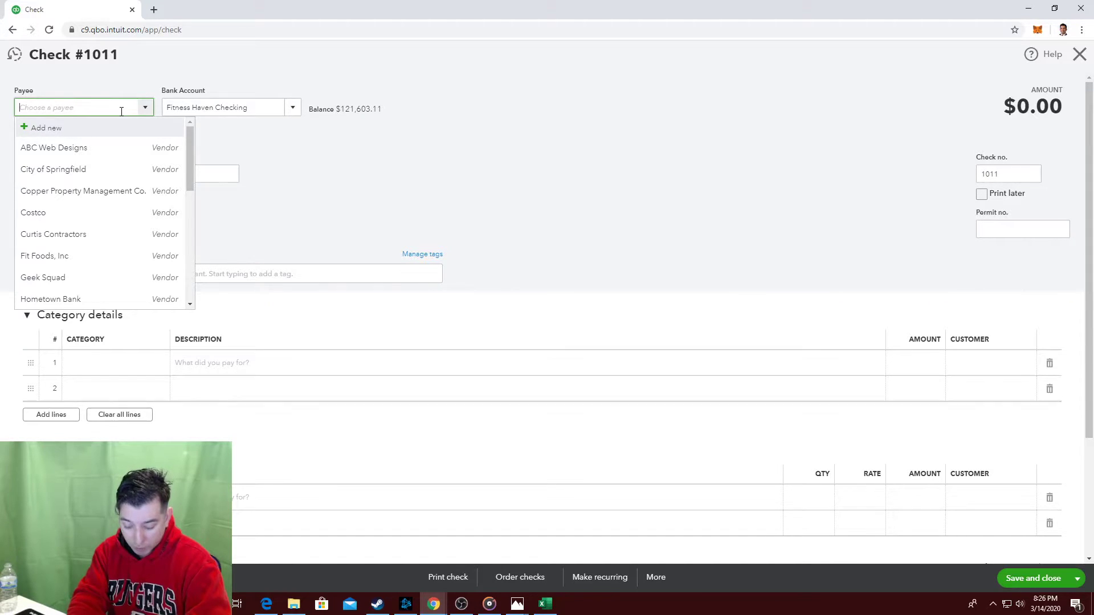
type("Oak H")
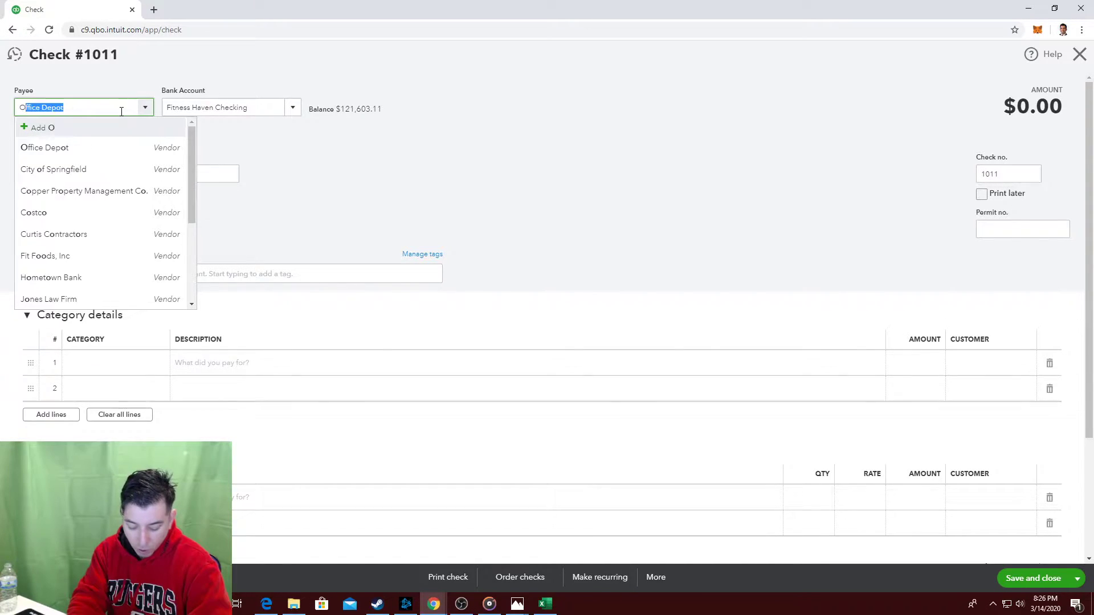
type("ill Homeowners")
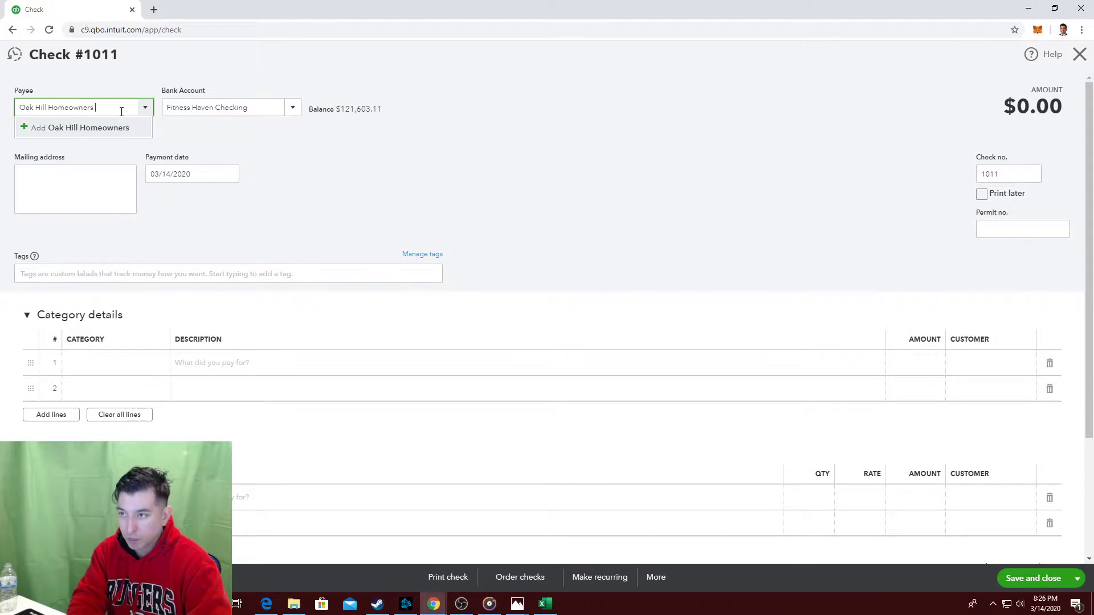
type(" Association")
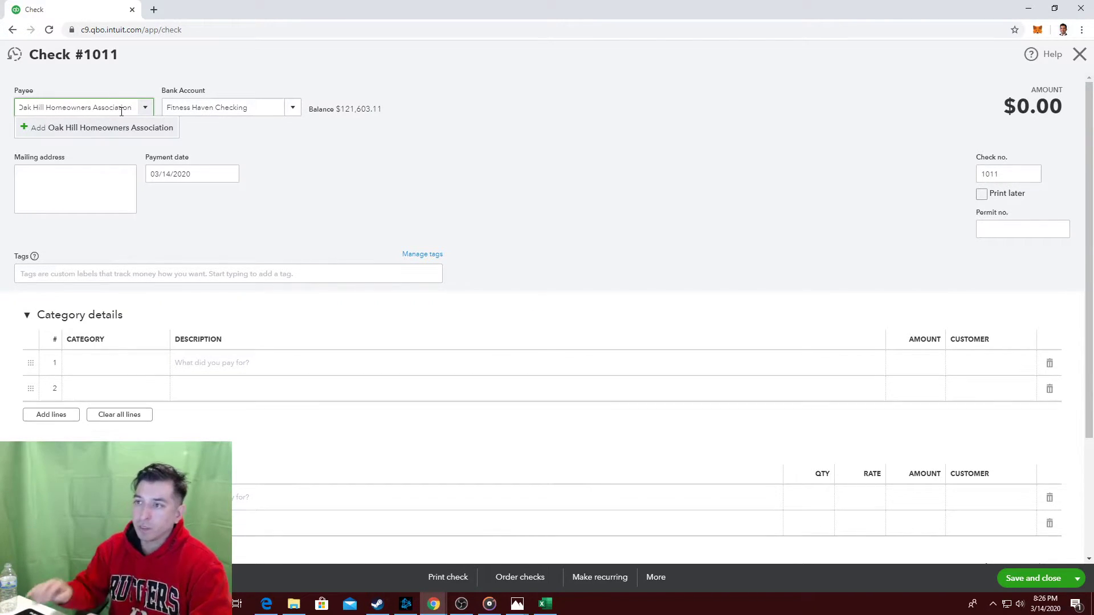
left_click(110, 127)
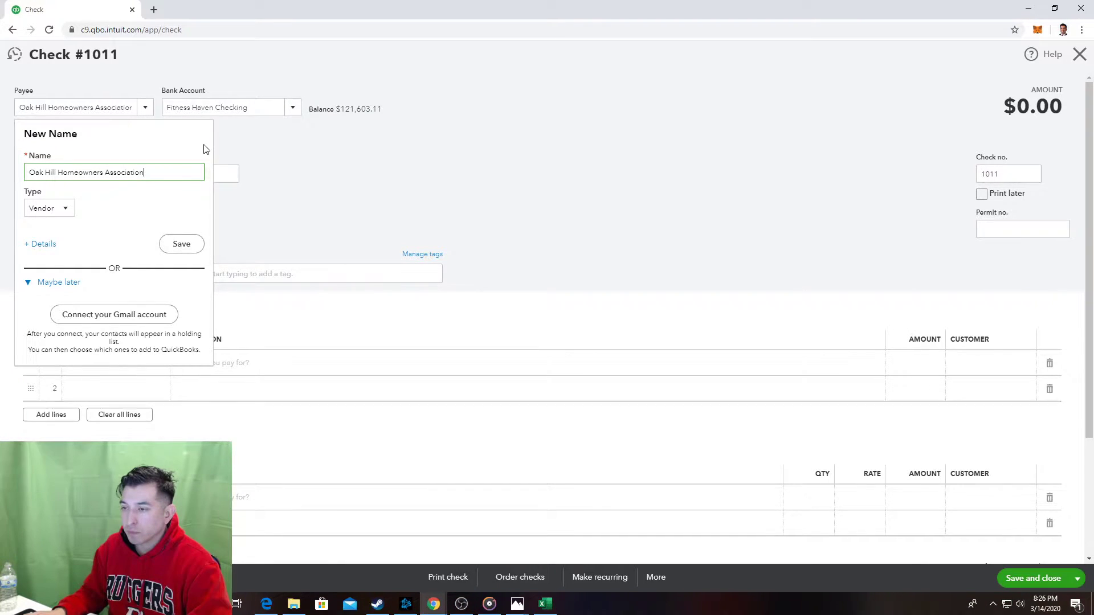
left_click(170, 246)
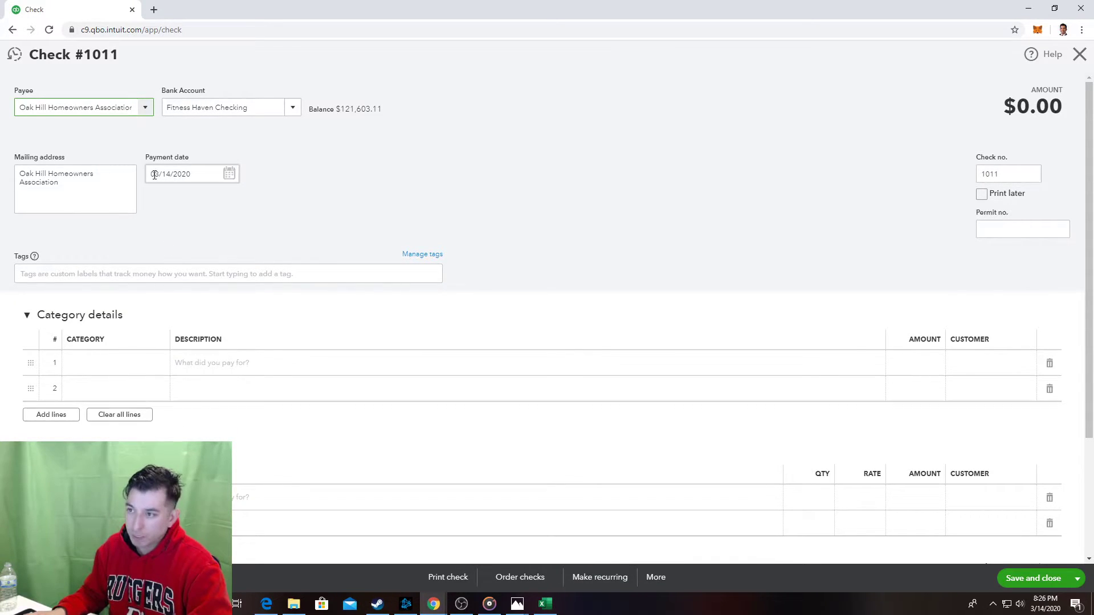
Set the check's payment date to 02/01/2020.
left_click(228, 177)
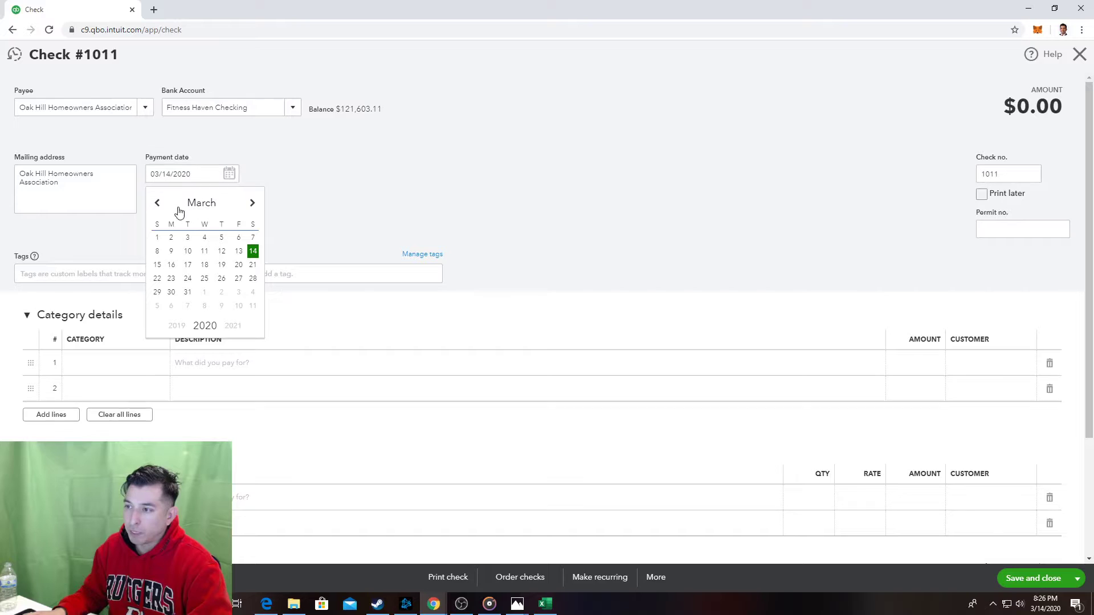
left_click(159, 207)
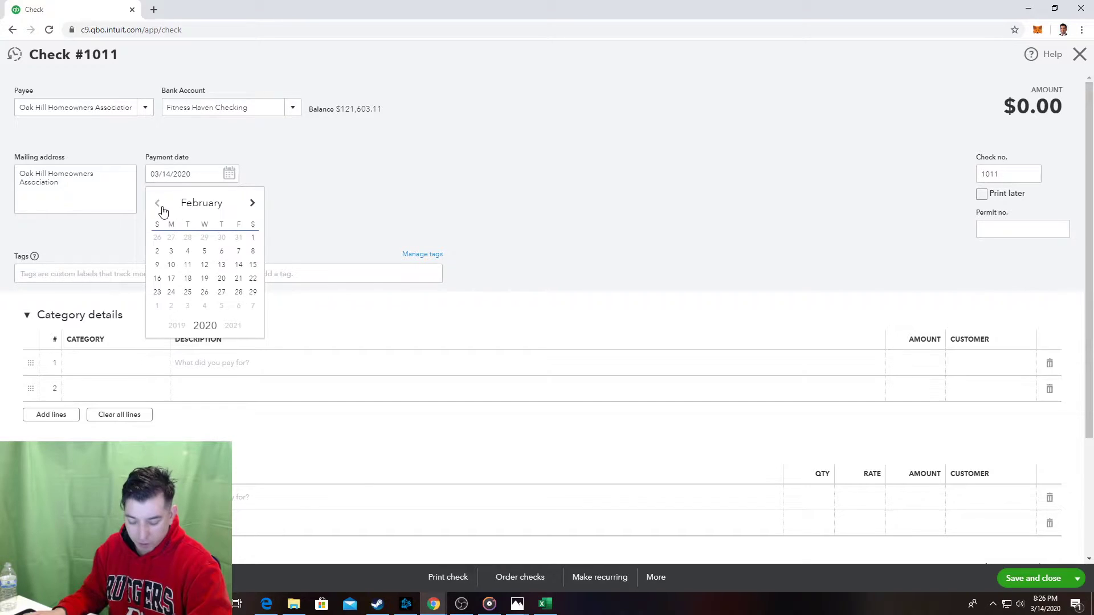
left_click(255, 240)
left_click(271, 231)
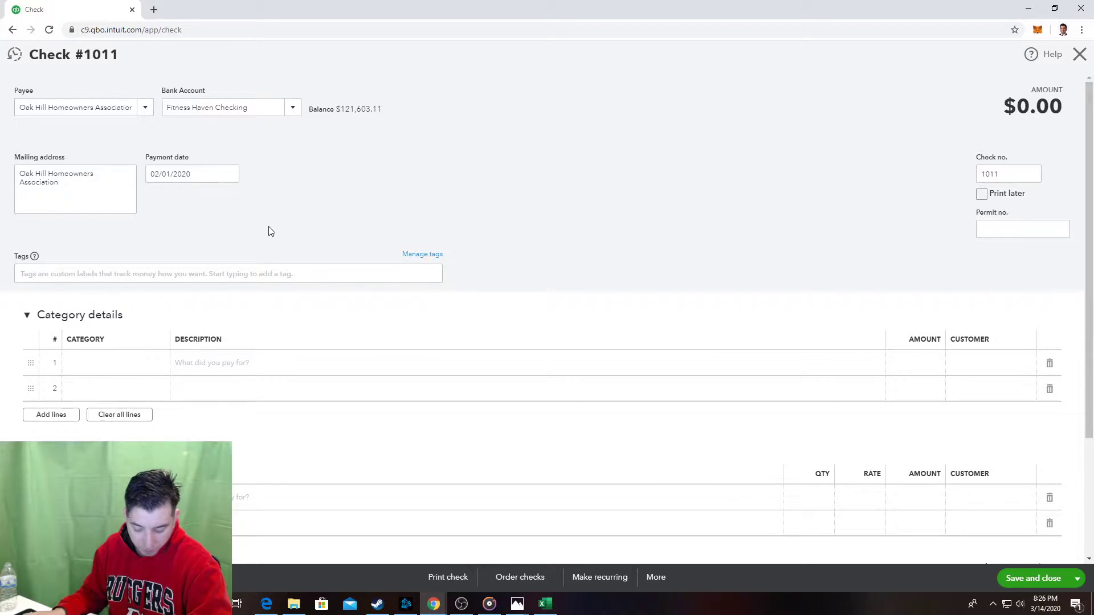
Enter 150 as the first category line's amount.
left_click(928, 361)
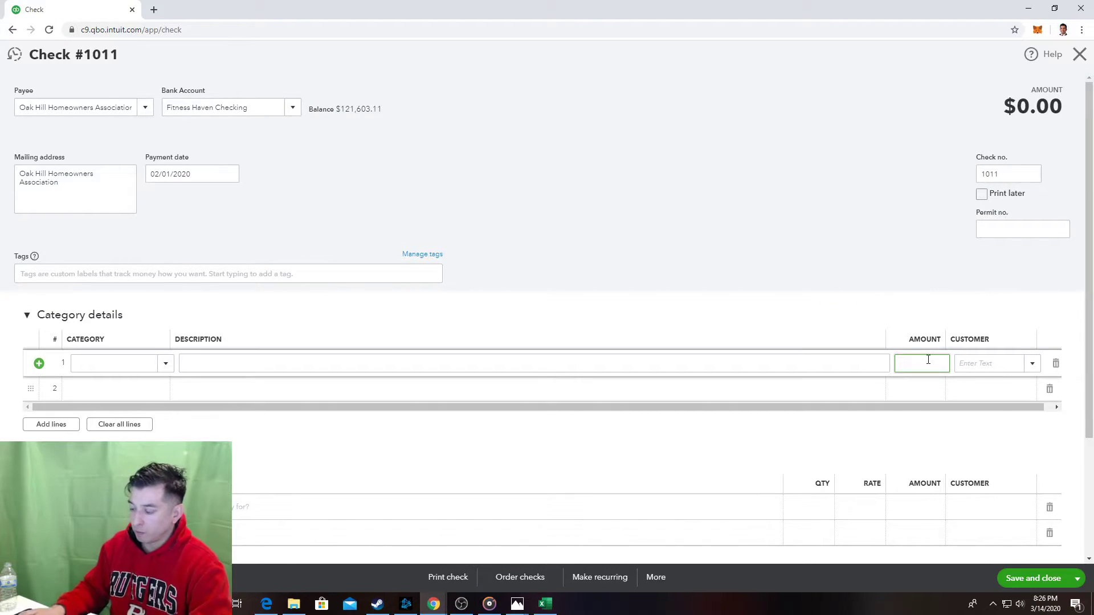
type("150")
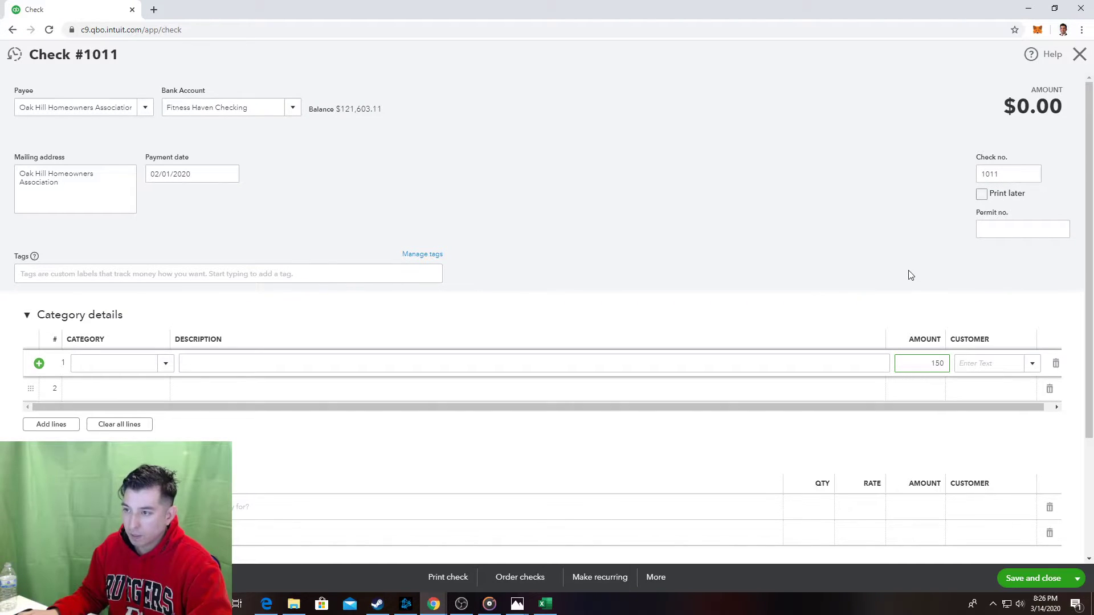
left_click(524, 607)
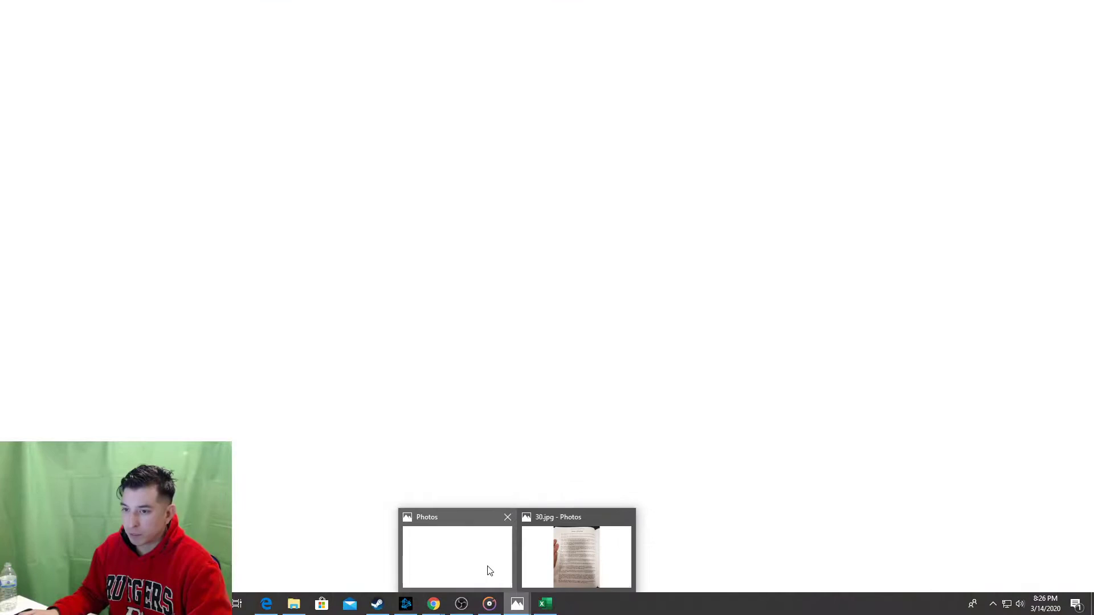
left_click(488, 571)
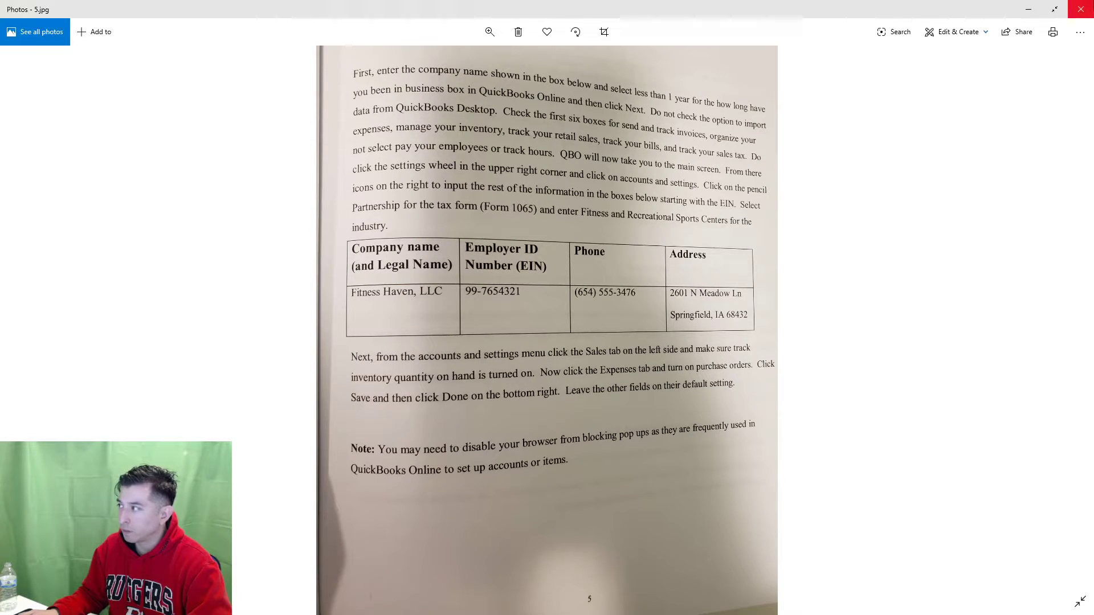
left_click(1081, 8)
left_click(518, 602)
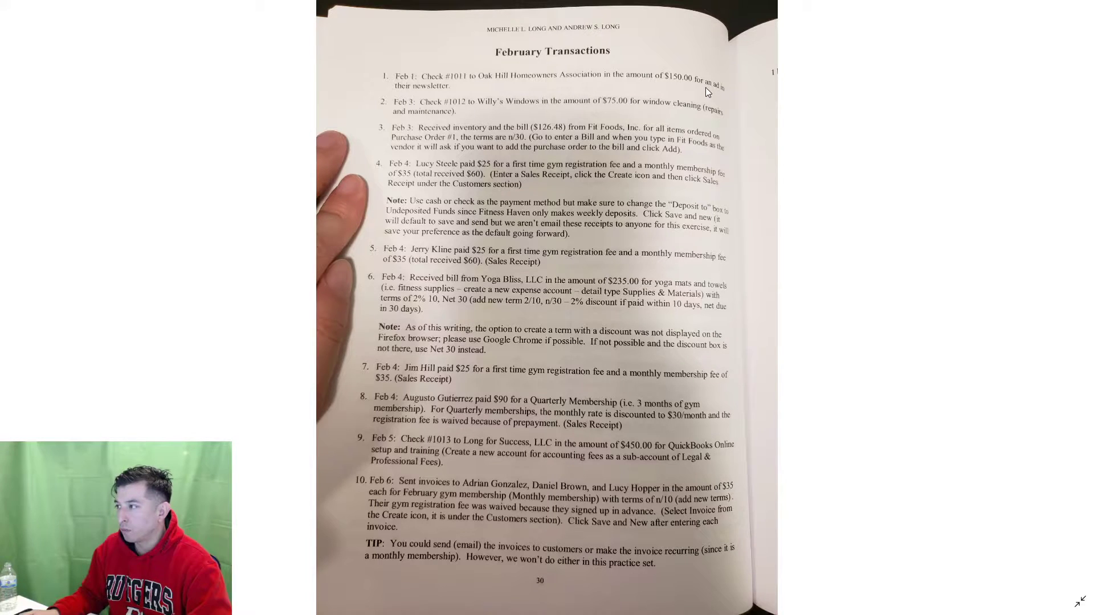
key("alt+Tab")
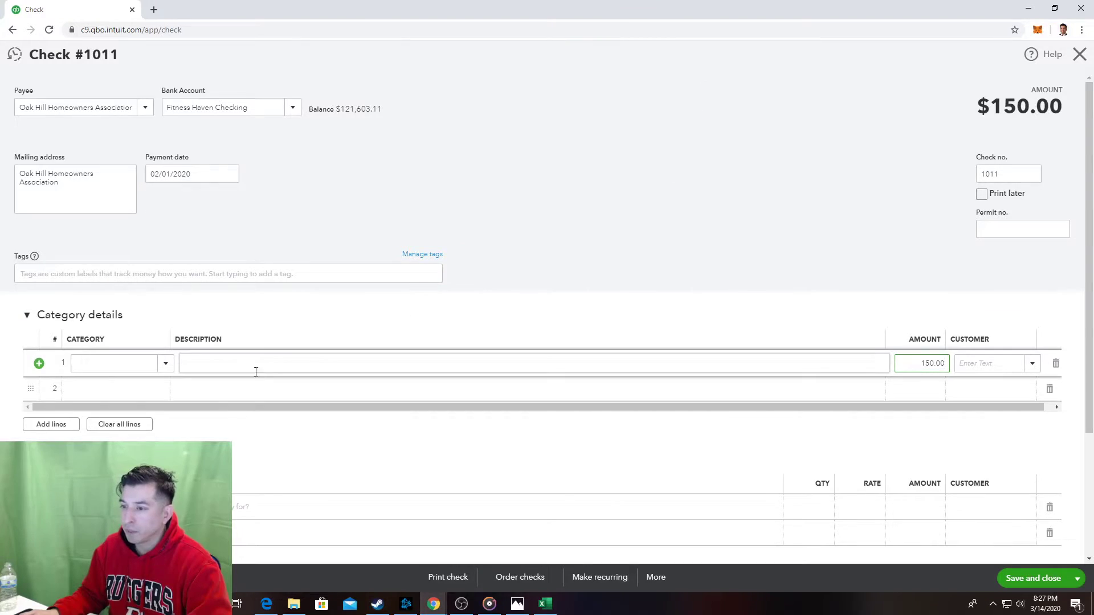
Set line 1's category to Advertising & Marketing.
left_click(163, 369)
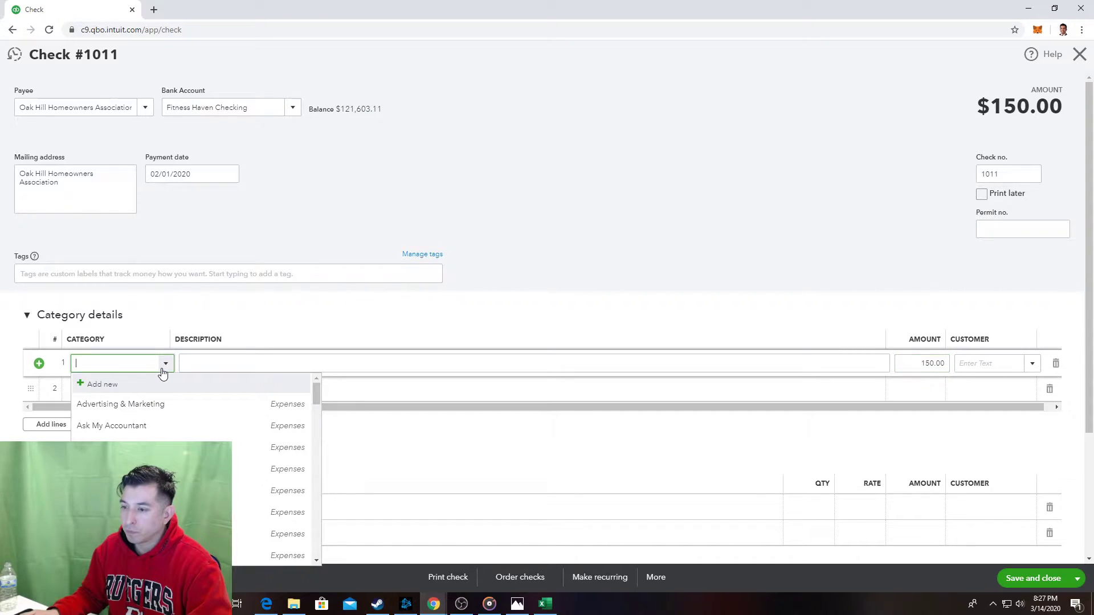
left_click(164, 403)
left_click(229, 366)
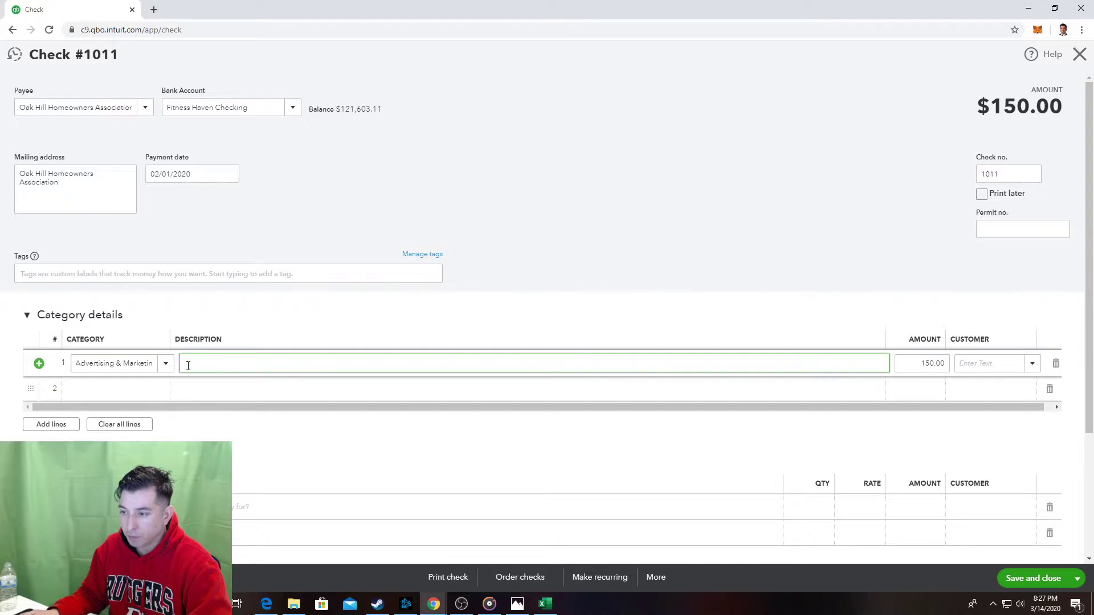
left_click(163, 368)
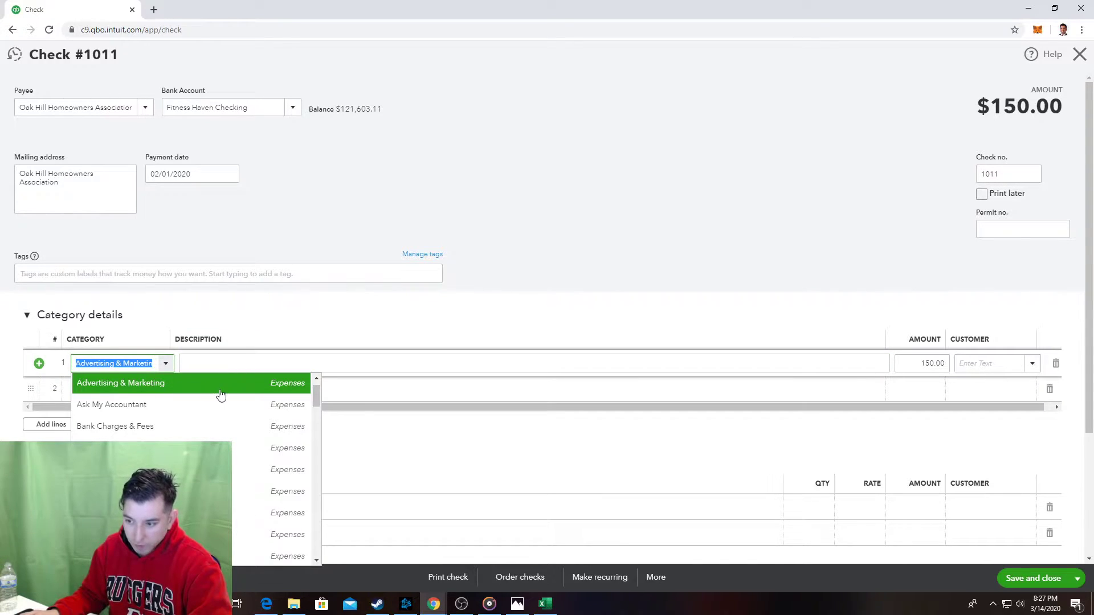
double_click(138, 364)
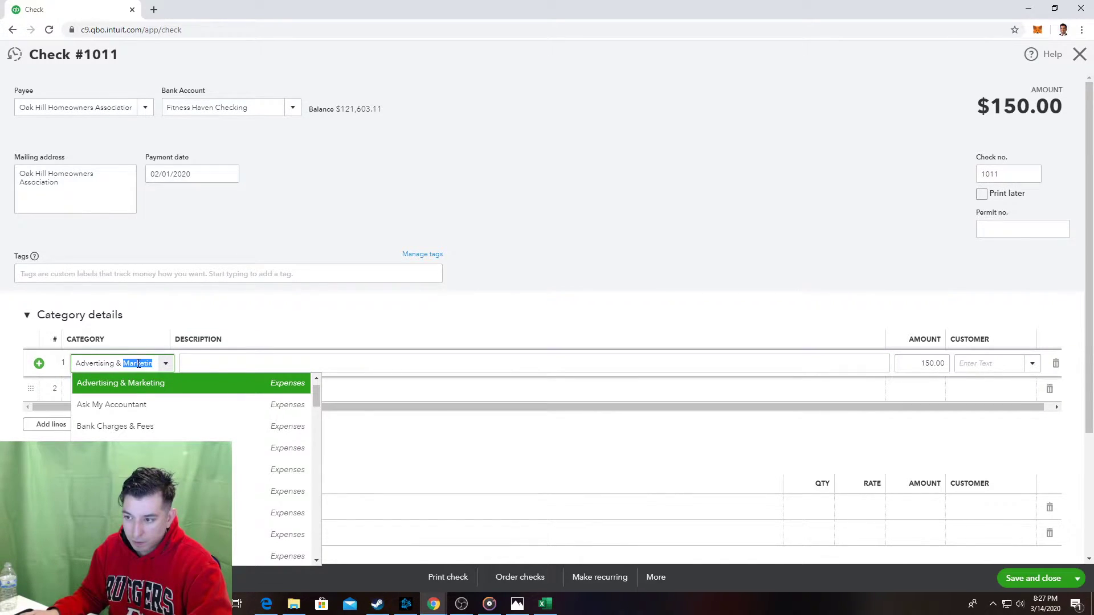
left_click(268, 320)
left_click(268, 319)
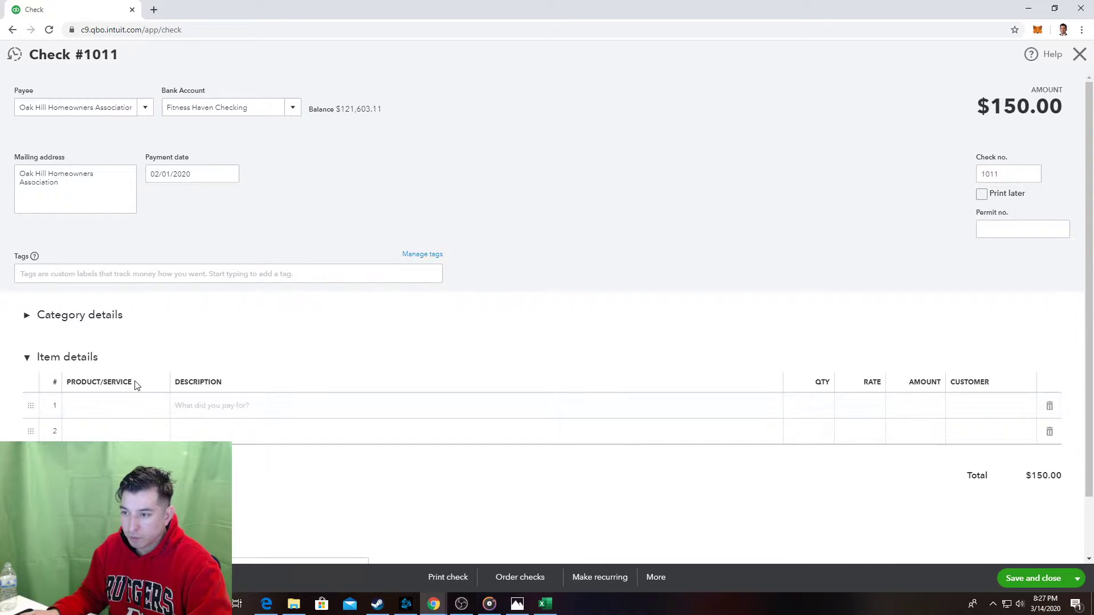
left_click(123, 317)
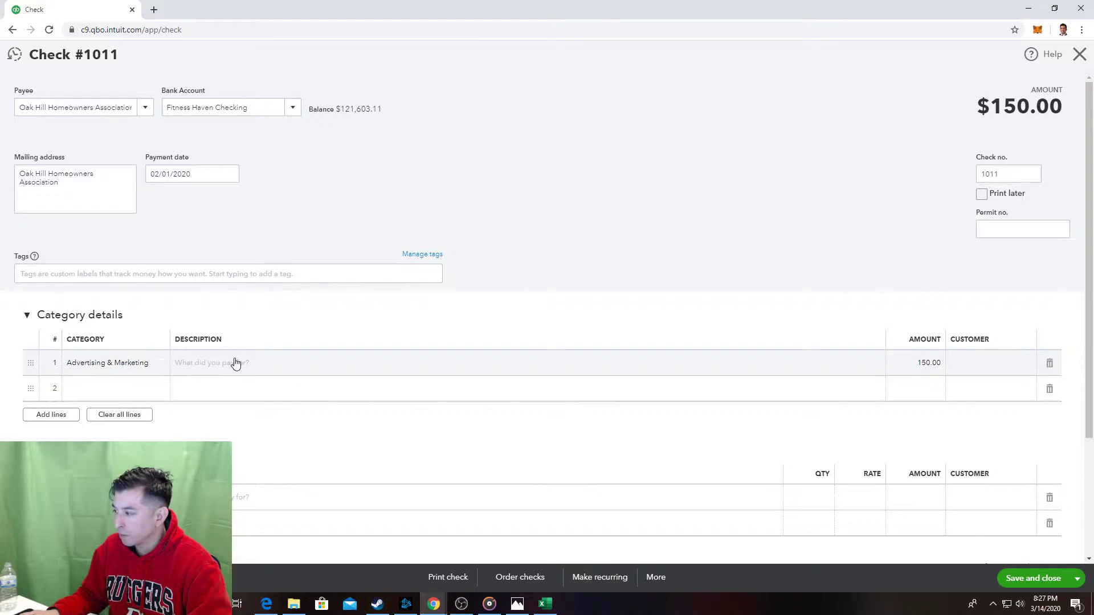
Browse the item details products and services list without choosing anything.
scroll(235, 363, "down", 1)
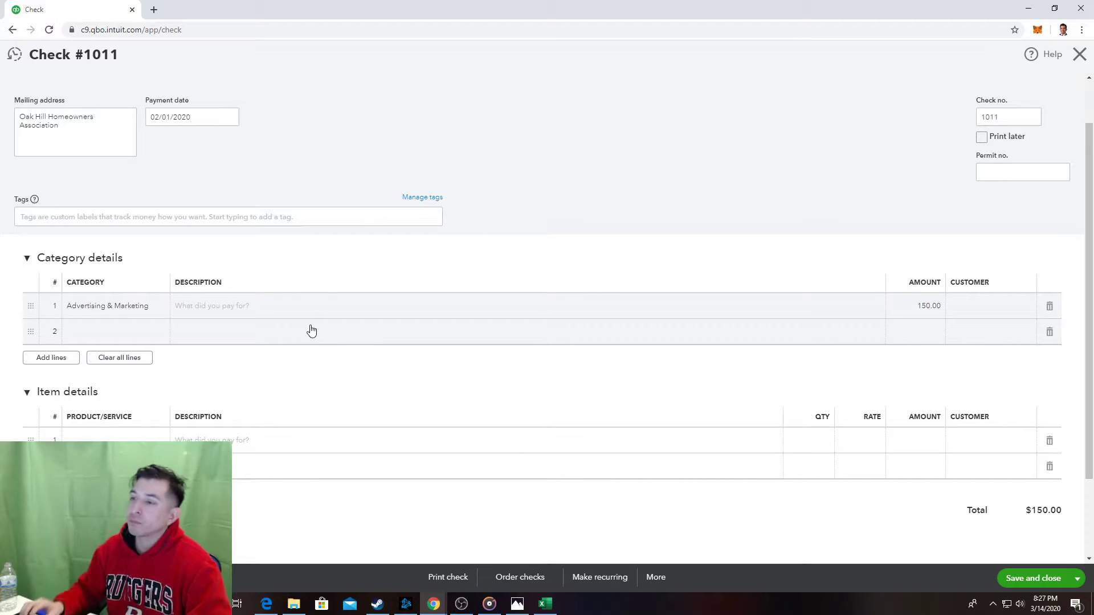
left_click(263, 438)
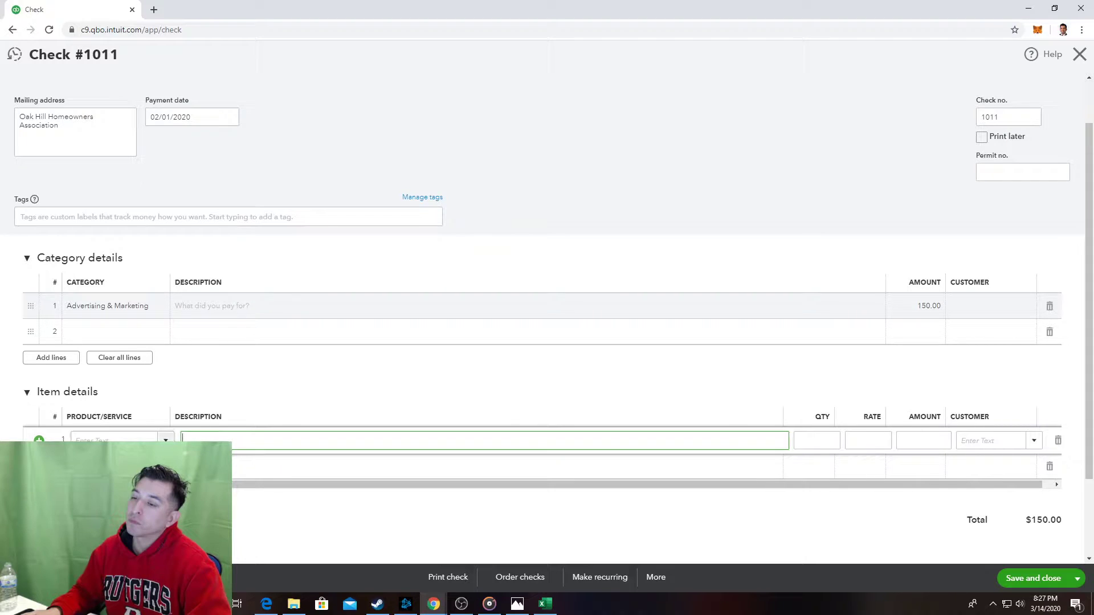
left_click(166, 442)
scroll(186, 396, "down", 1)
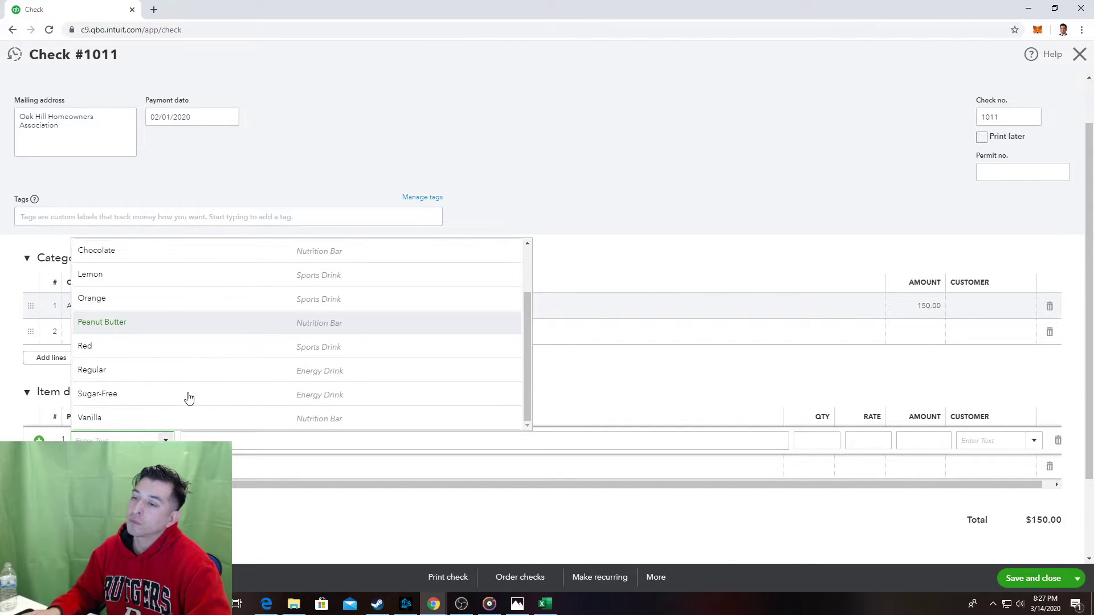
scroll(190, 397, "up", 1)
scroll(188, 397, "up", 1)
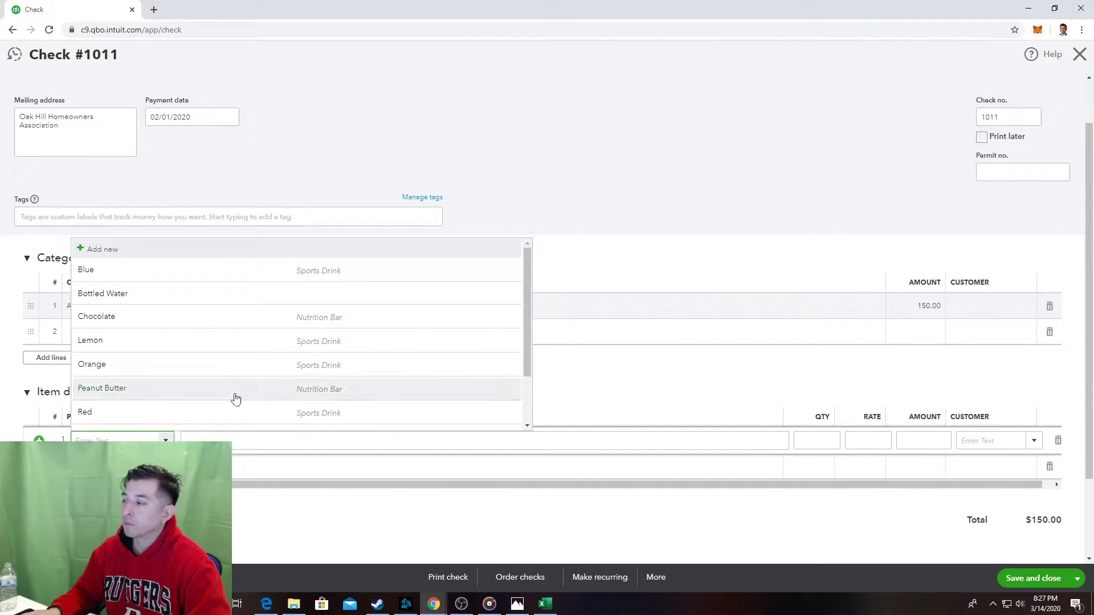
left_click(727, 360)
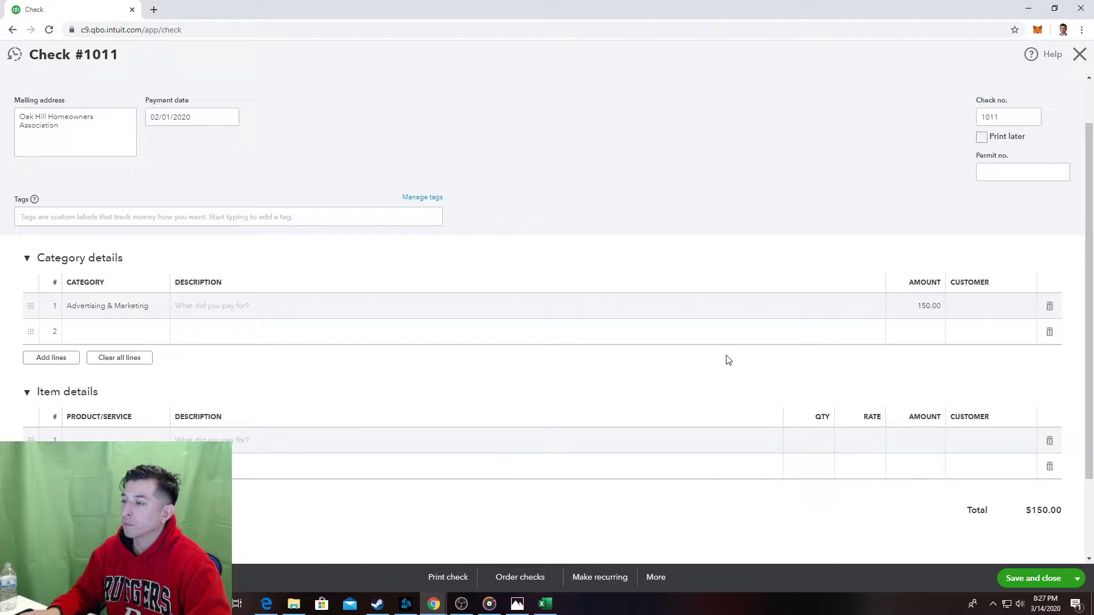
Describe the advertising line as 'Ad in their newsletter' and capture a screenshot of the form.
left_click(472, 300)
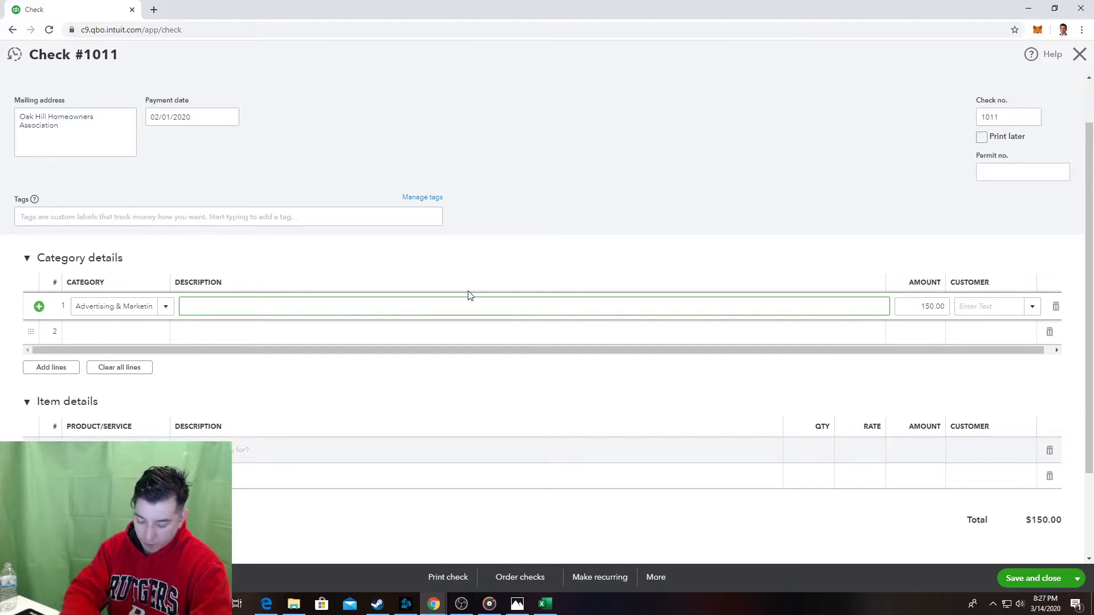
type("Ad in")
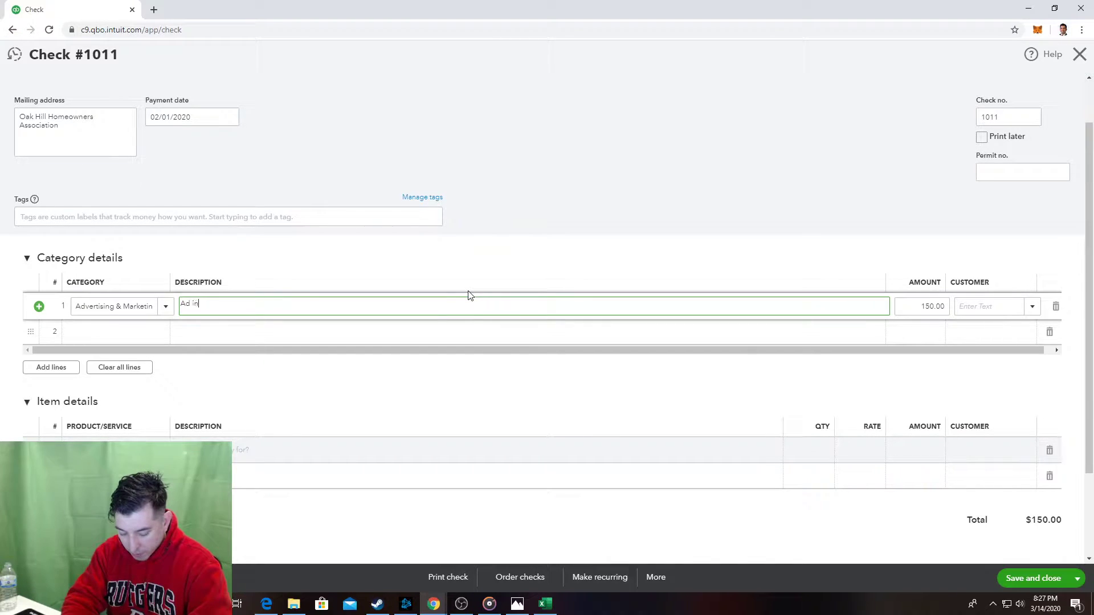
type(" their newsle")
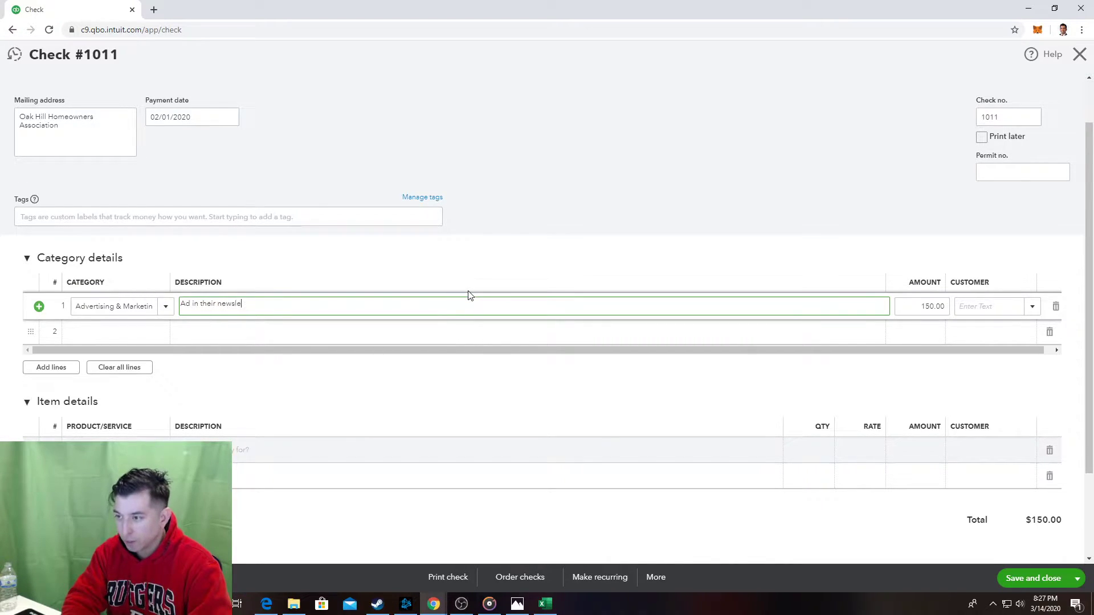
type("tter")
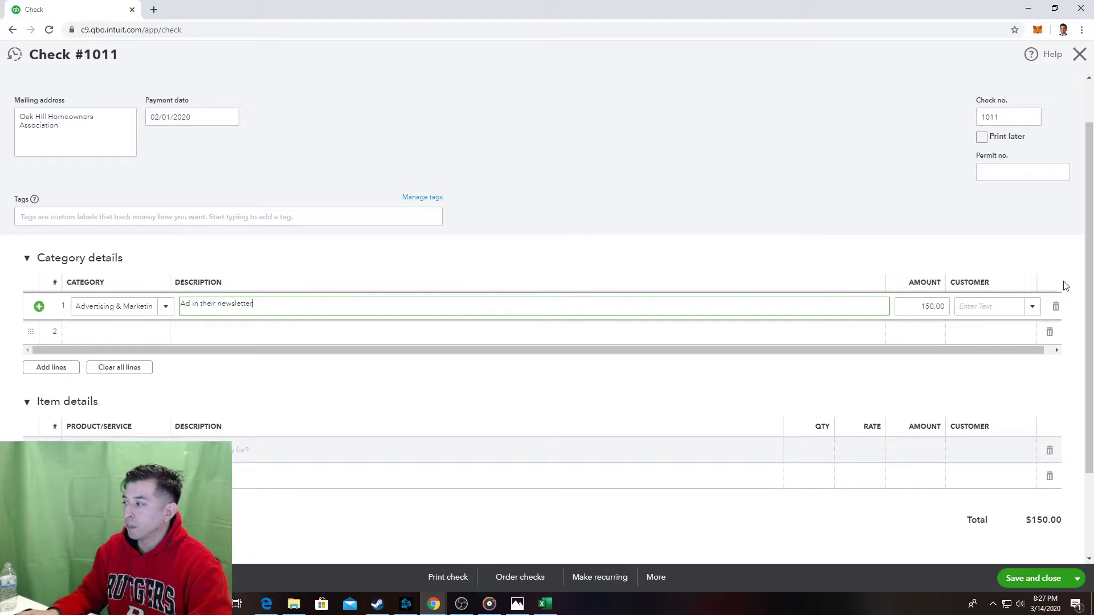
left_click(608, 207)
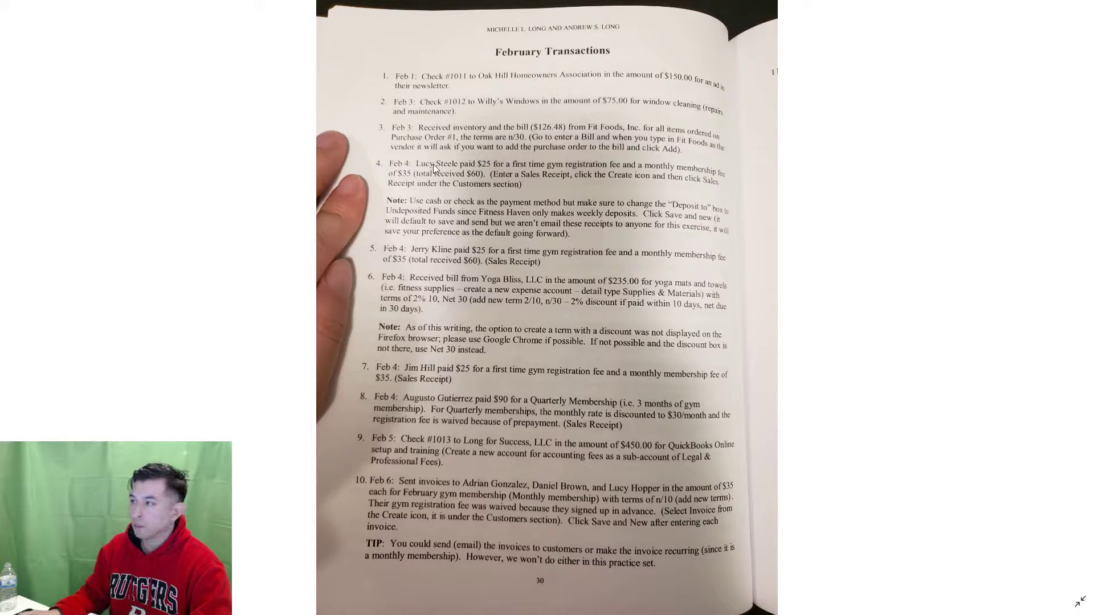
key("super+shift+s")
left_click_drag(344, 54, 737, 98)
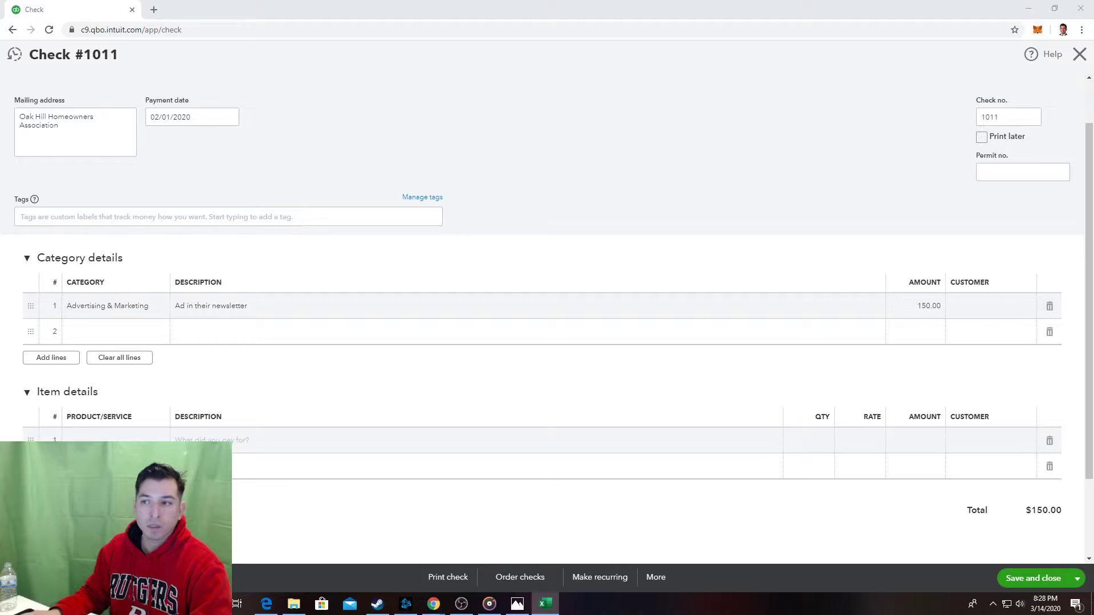
scroll(761, 125, "up", 1)
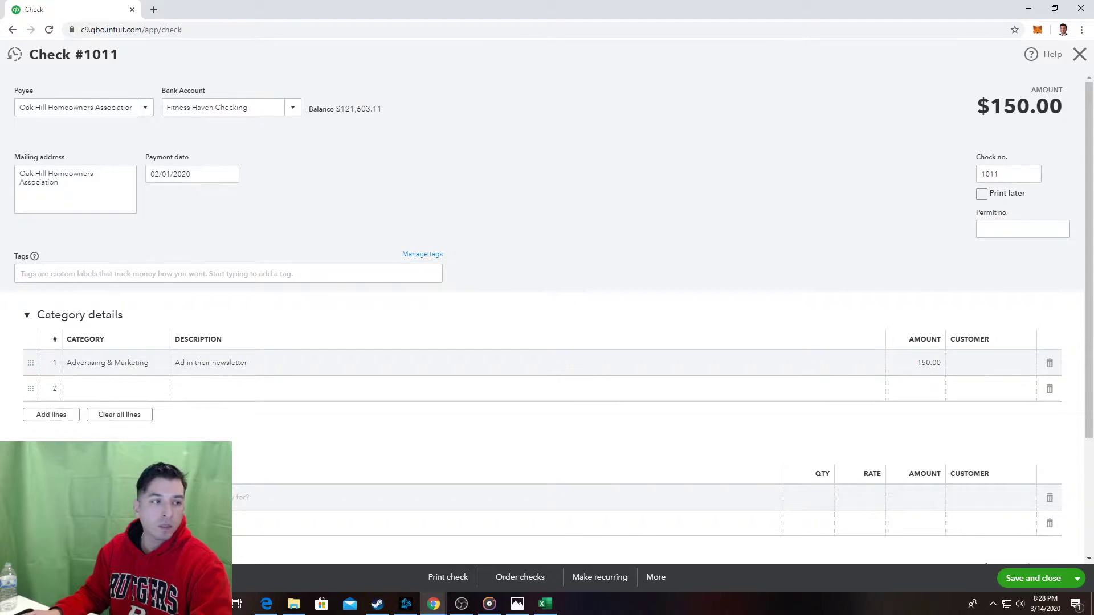
key("alt+Tab")
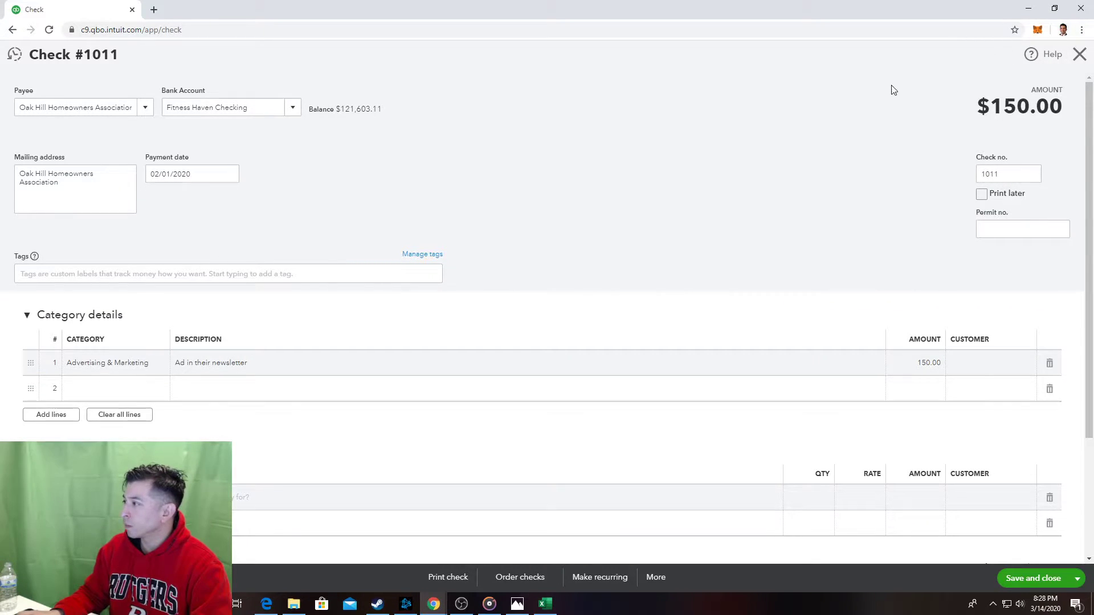
key("super+shift+s")
left_click_drag(859, 141, 1066, 215)
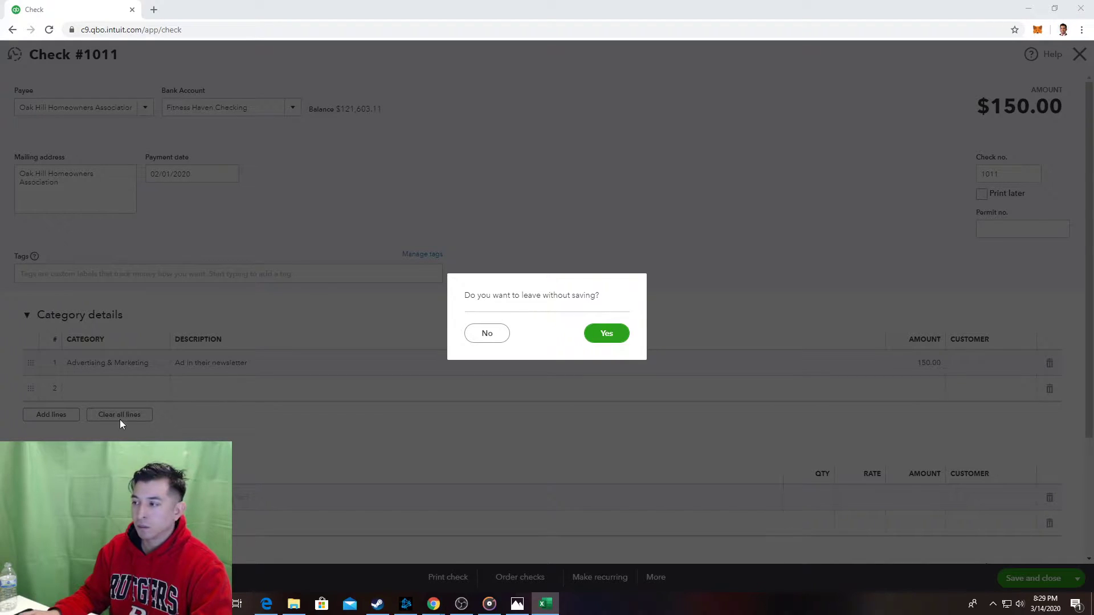
left_click(507, 337)
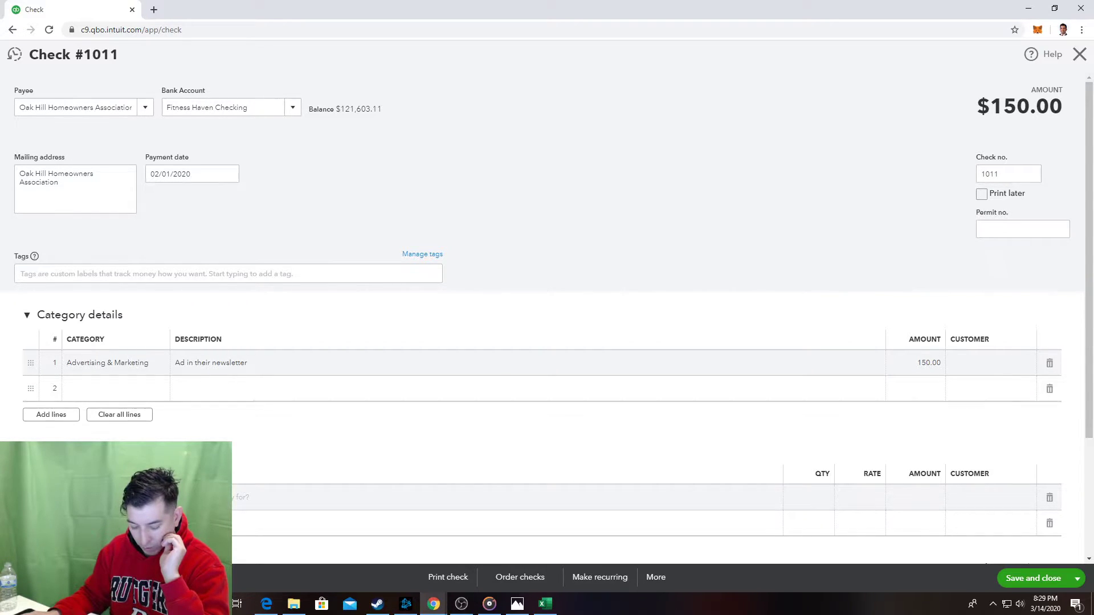
key("alt+Tab")
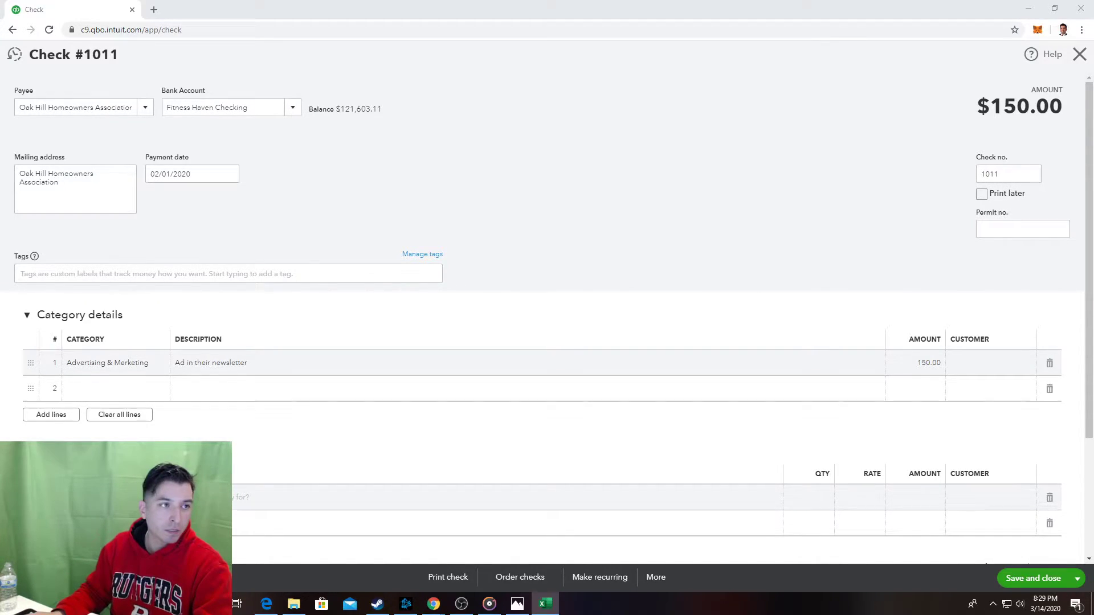
left_click(524, 603)
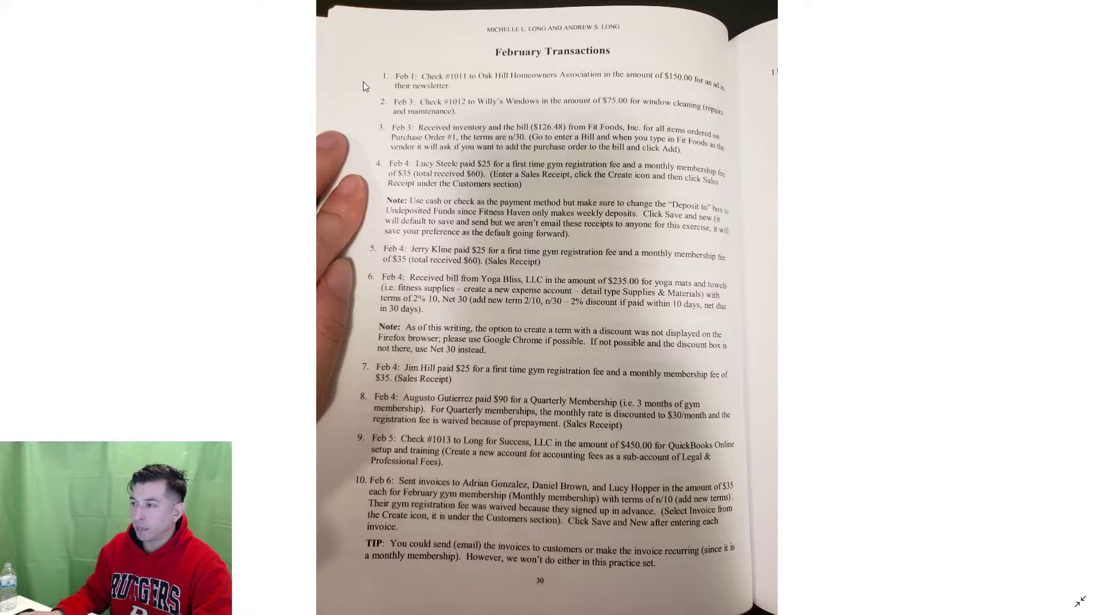
key("super+shift+s")
left_click_drag(349, 90, 758, 123)
left_click_drag(758, 123, 758, 123)
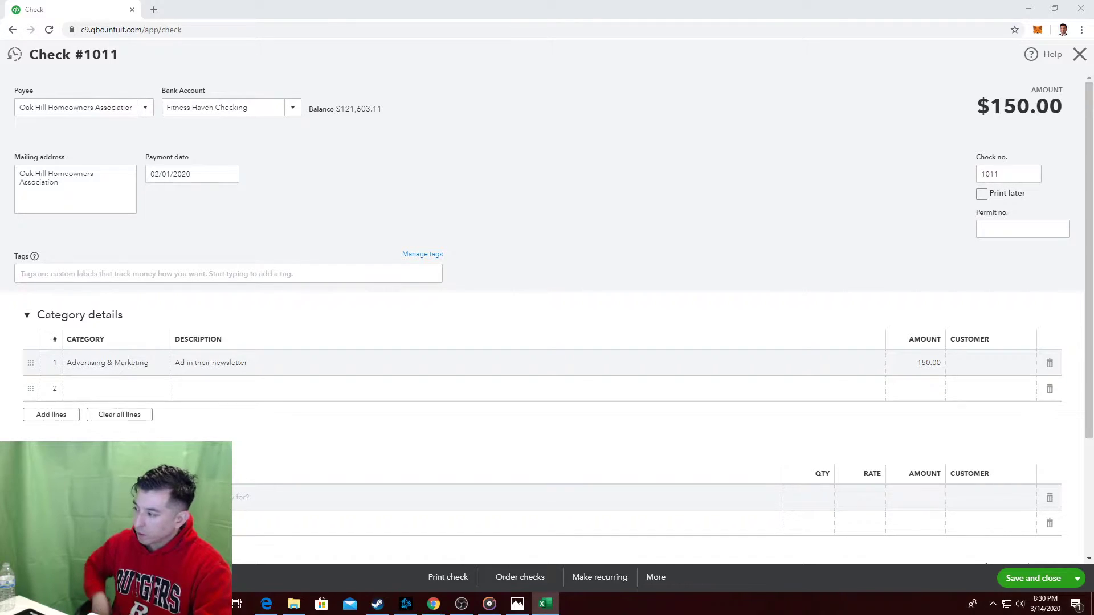
left_click(1078, 579)
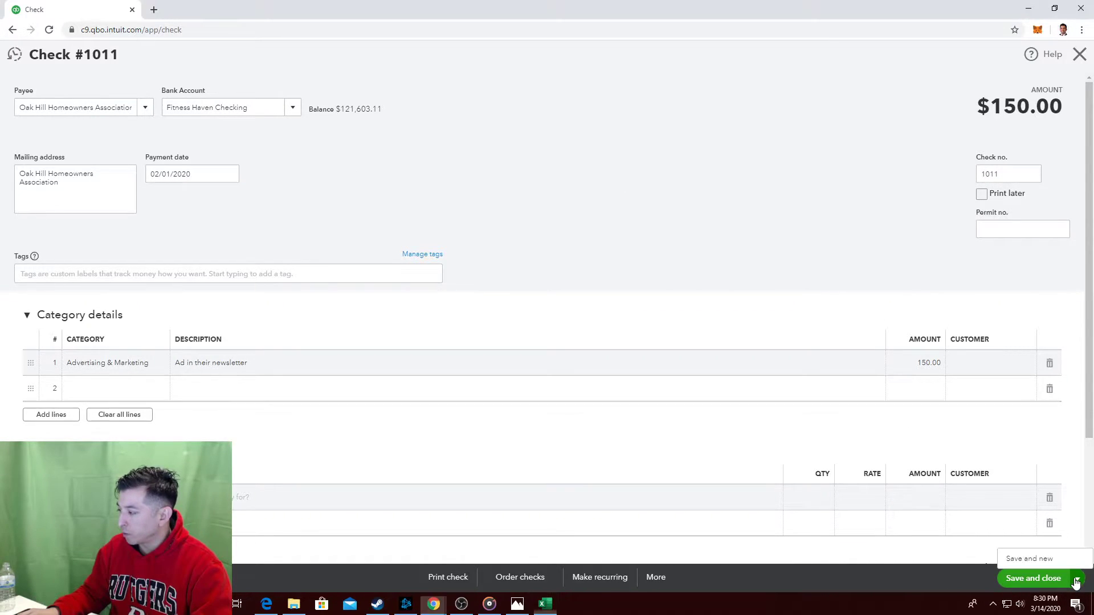
Save check #1011 with Save and new, opening blank check #1012.
left_click(1059, 560)
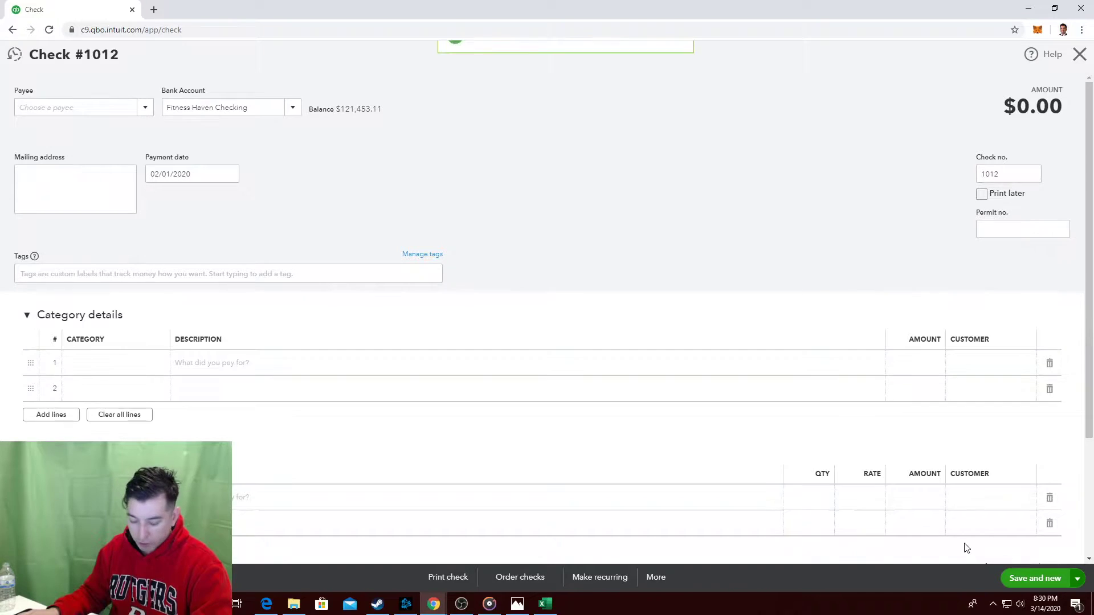
left_click(518, 604)
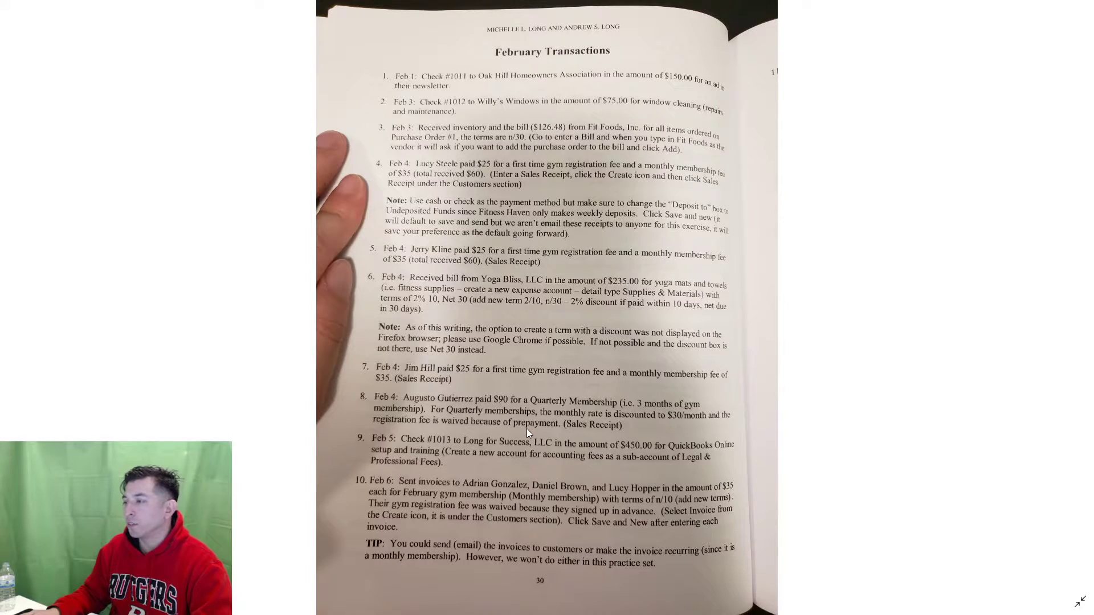
key("alt+Tab")
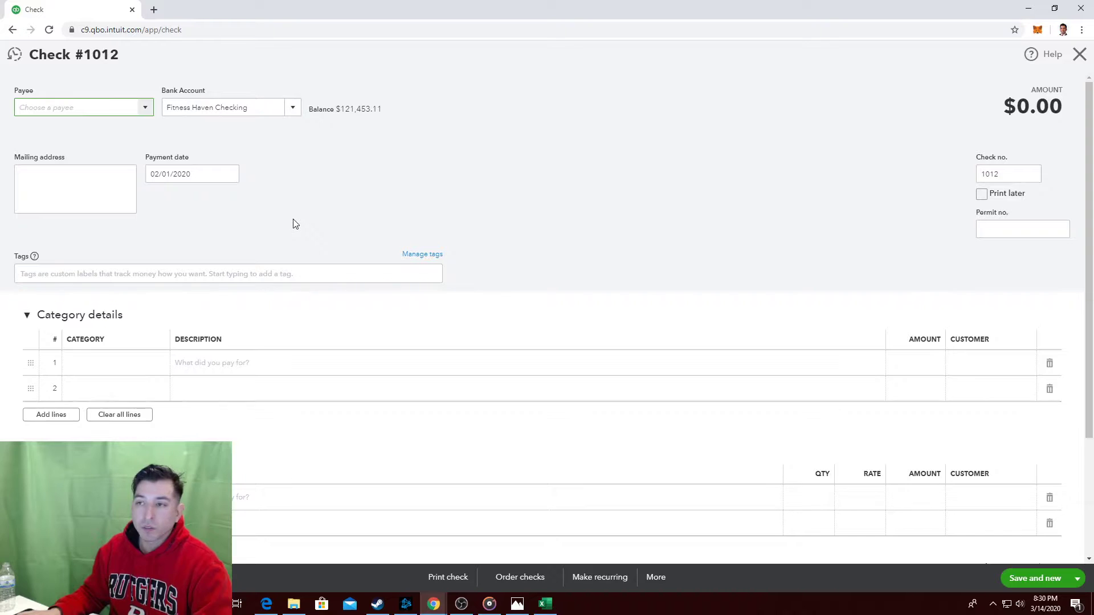
Review the Feb 3 textbook transaction and try entering Willy's Window as payee.
key("alt+Tab")
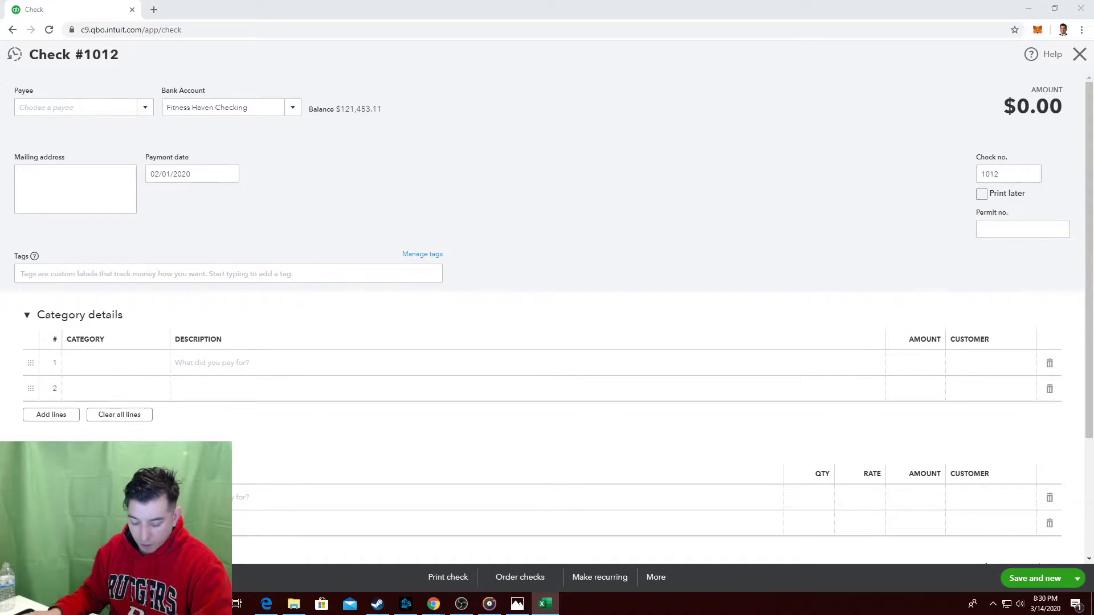
key("alt+Tab")
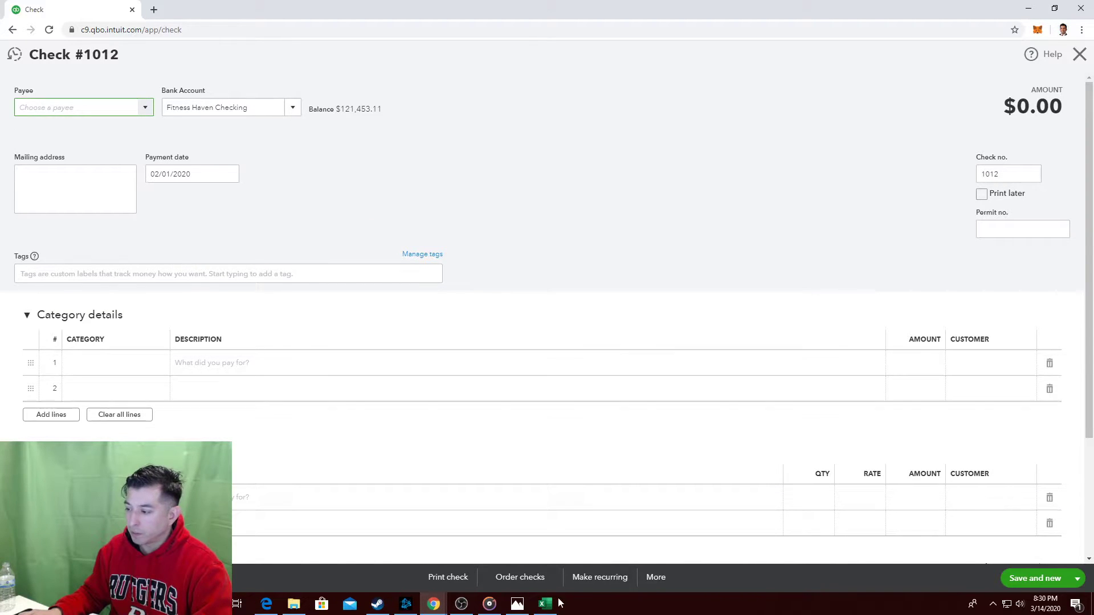
left_click(516, 605)
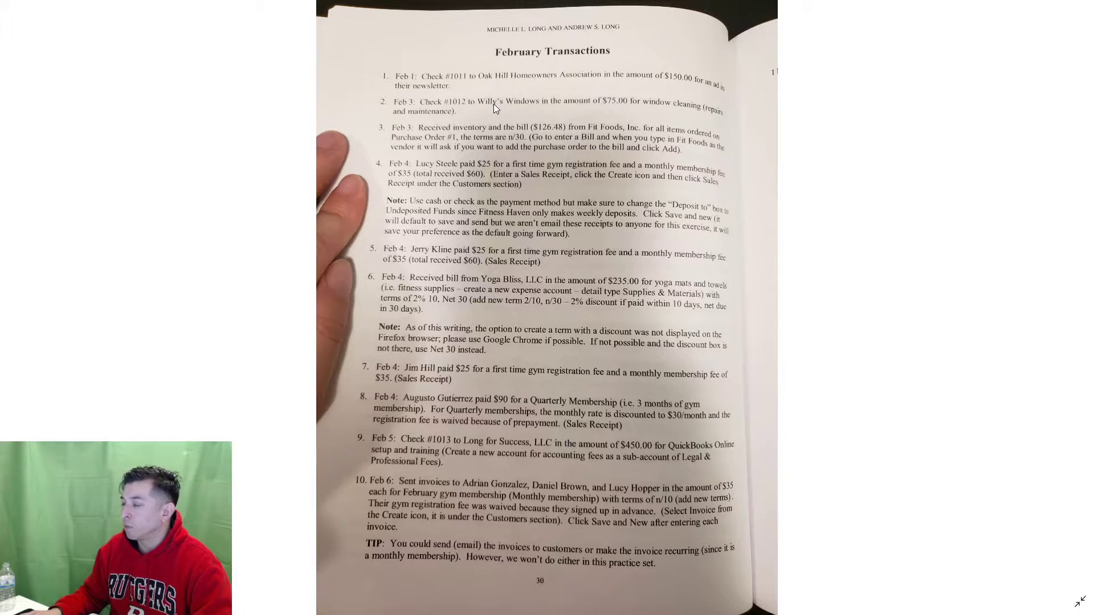
key("alt+Tab")
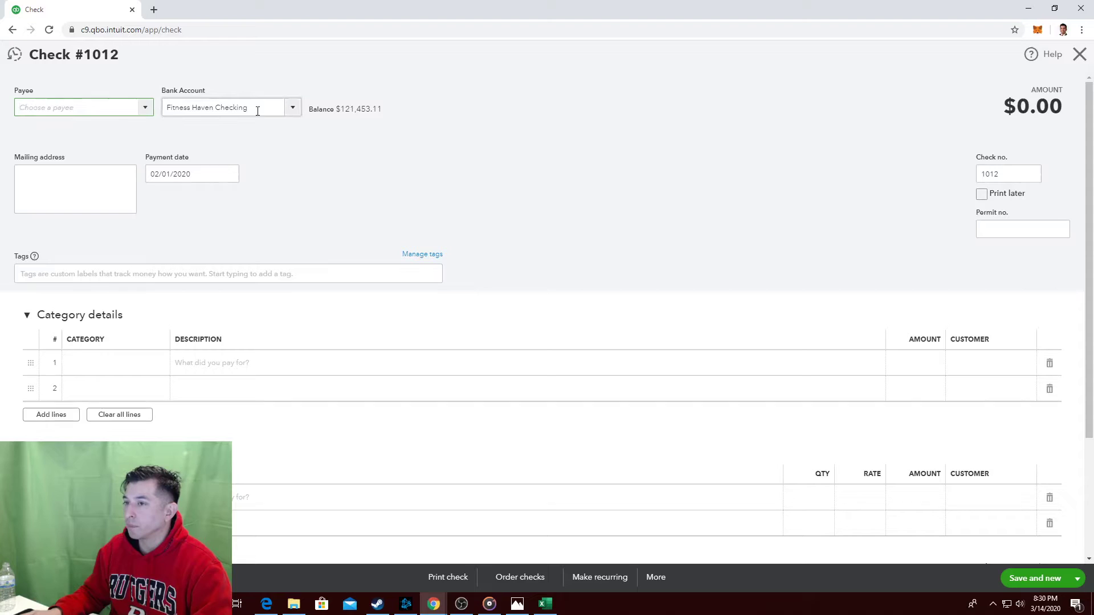
key("alt+Tab")
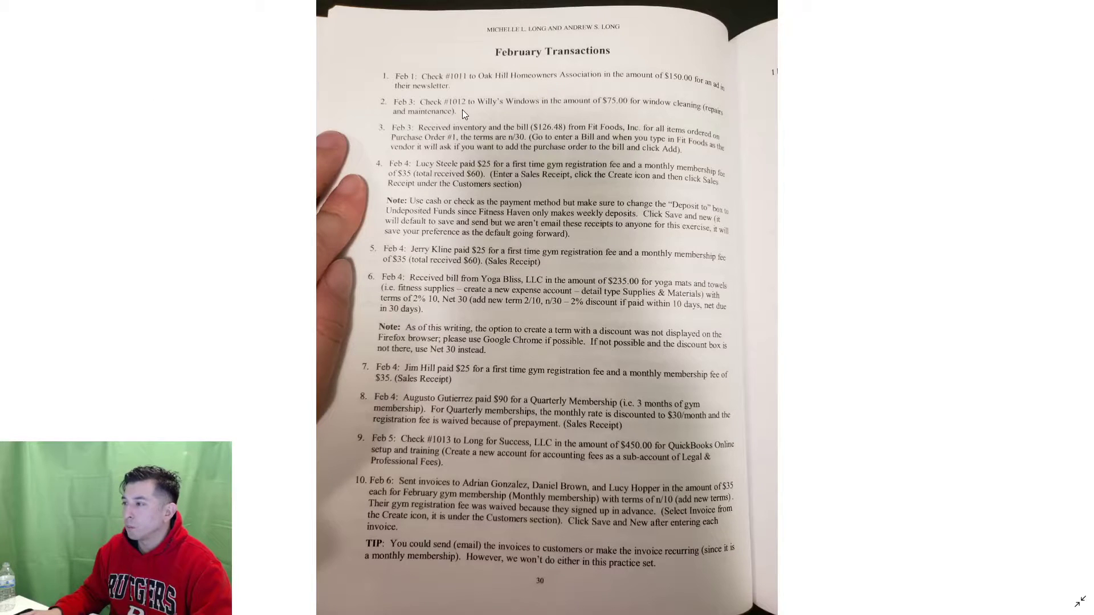
key("alt+Tab")
type("W")
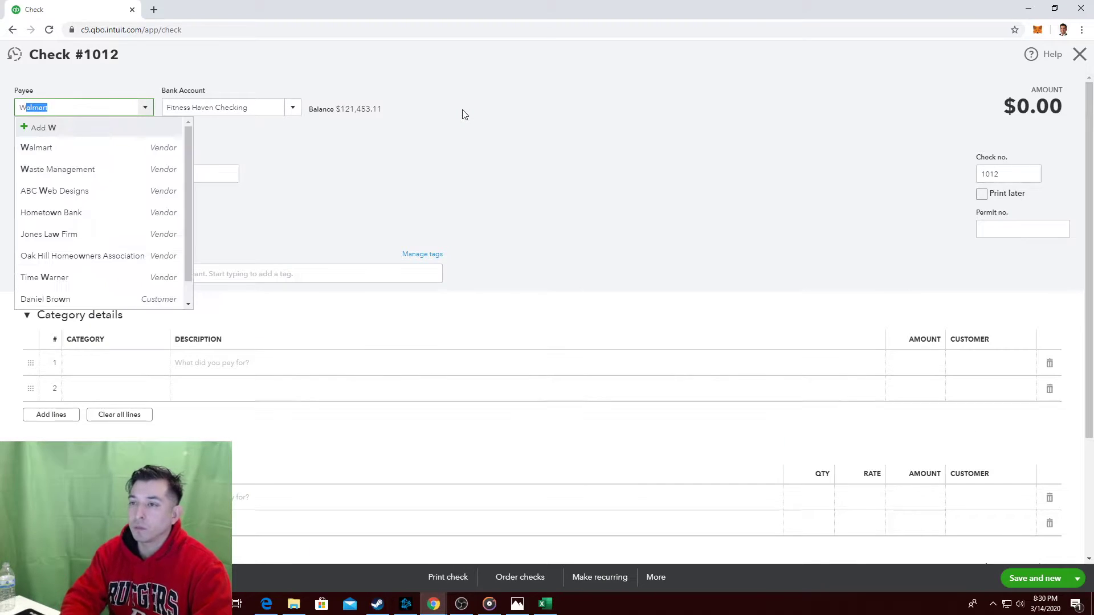
type("illy's Wi")
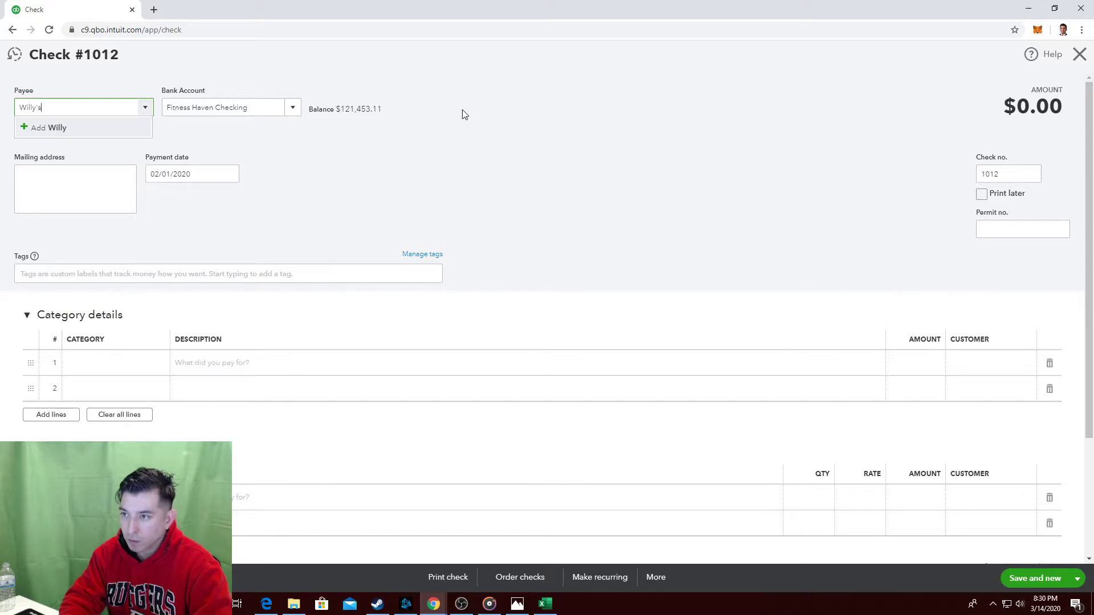
type("ndow")
key("Escape")
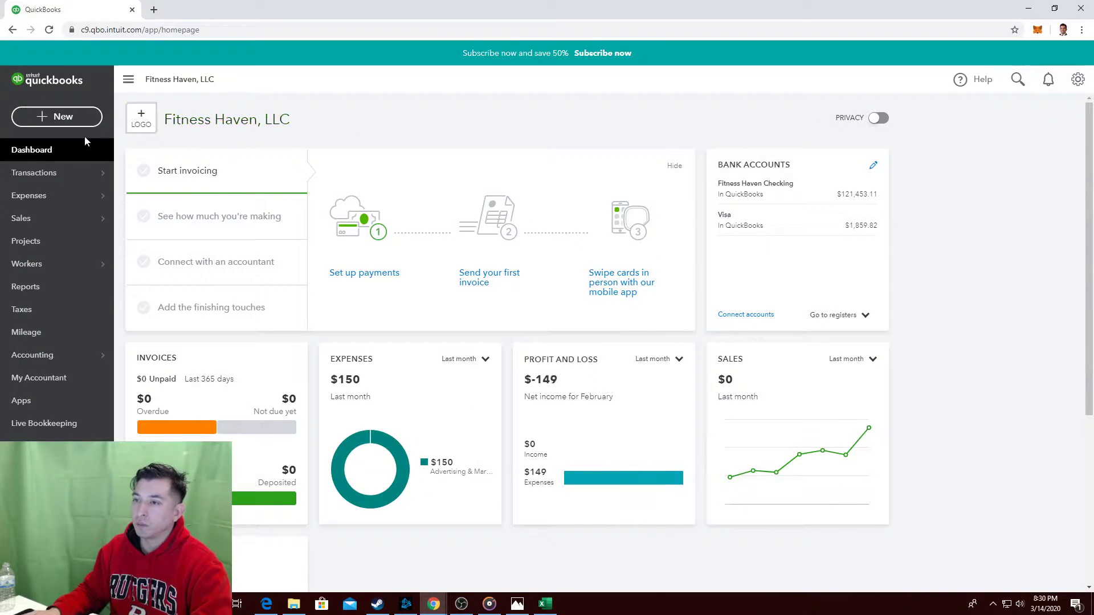
Open a fresh blank Check #1012 from the + New menu.
left_click(128, 79)
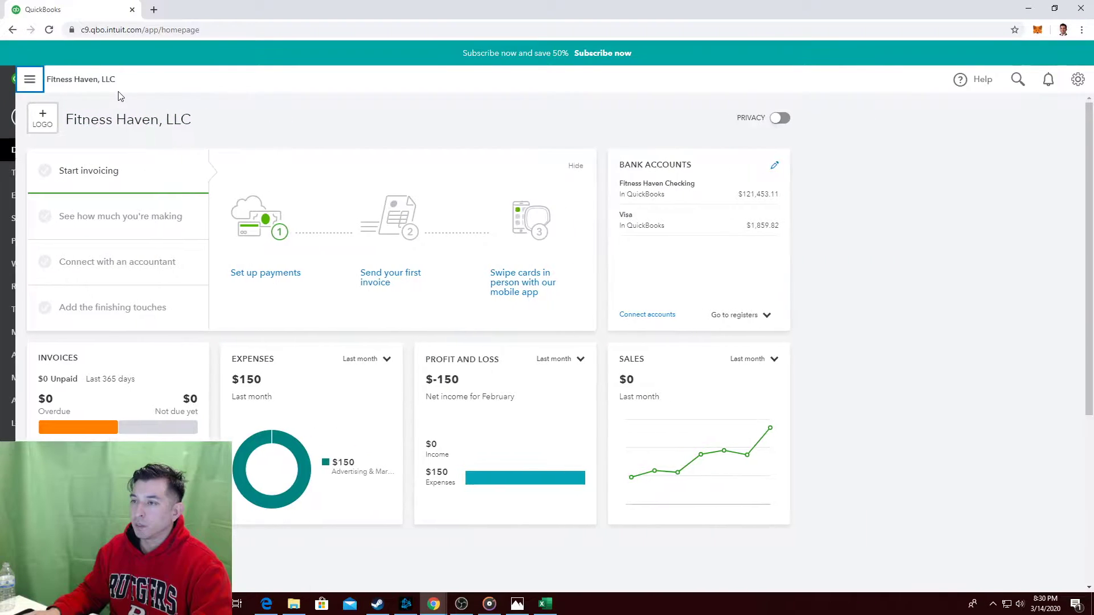
left_click(15, 79)
left_click(53, 117)
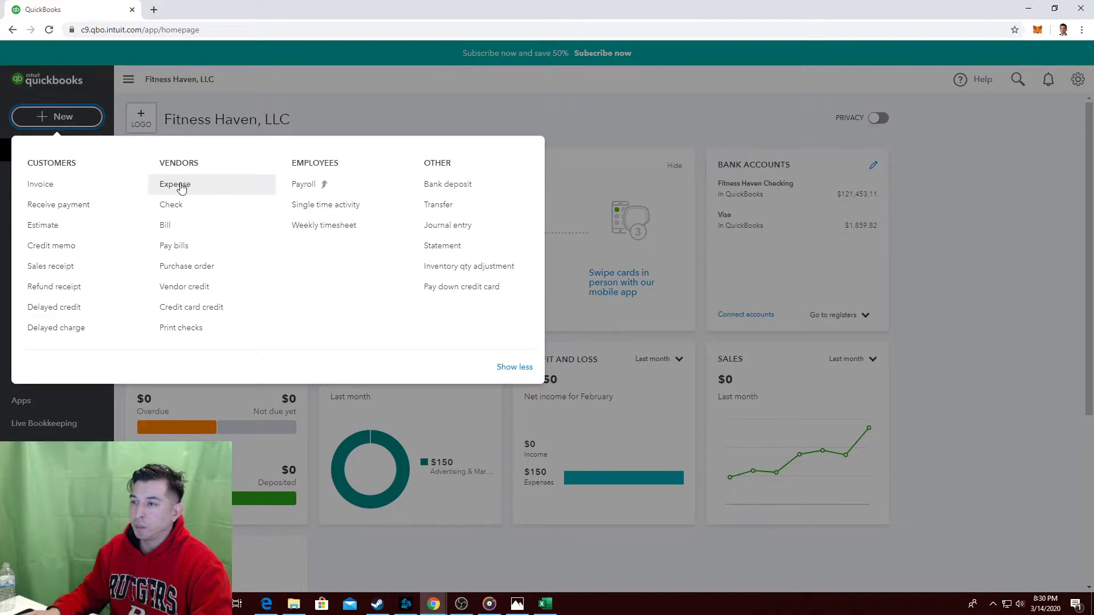
left_click(177, 206)
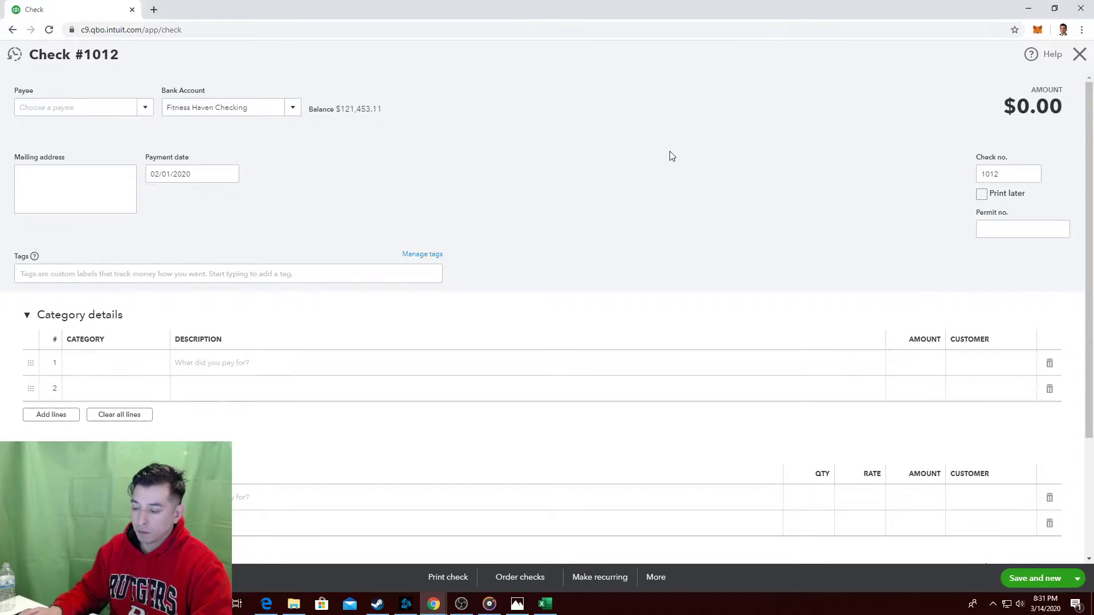
key("alt+Tab")
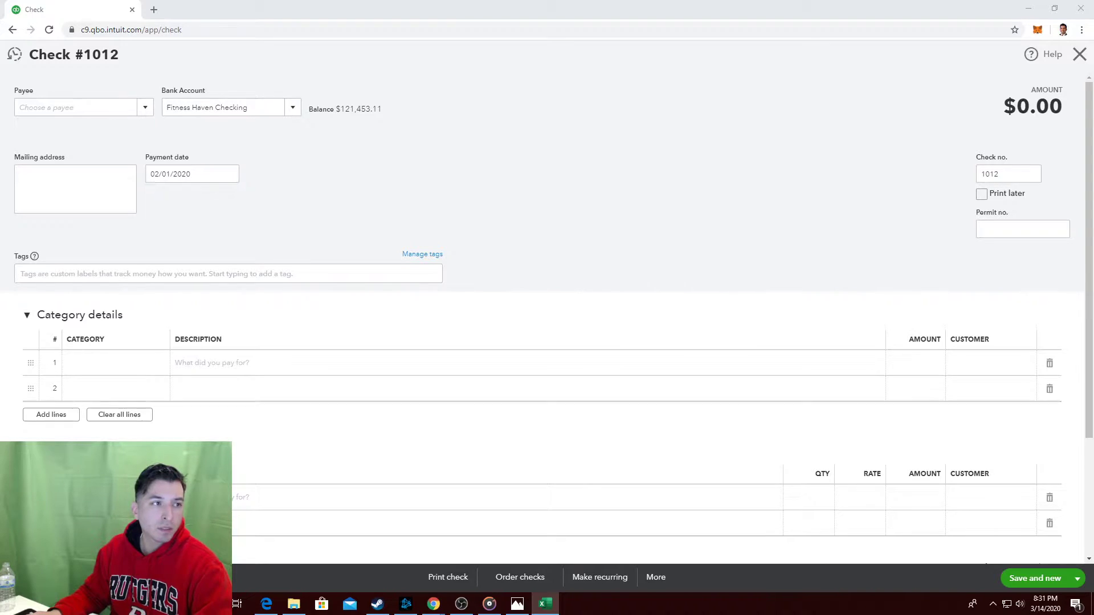
Draw a rectangle over the Check no. field on the pasted screenshot.
left_click_drag(0, 23, 374, 0)
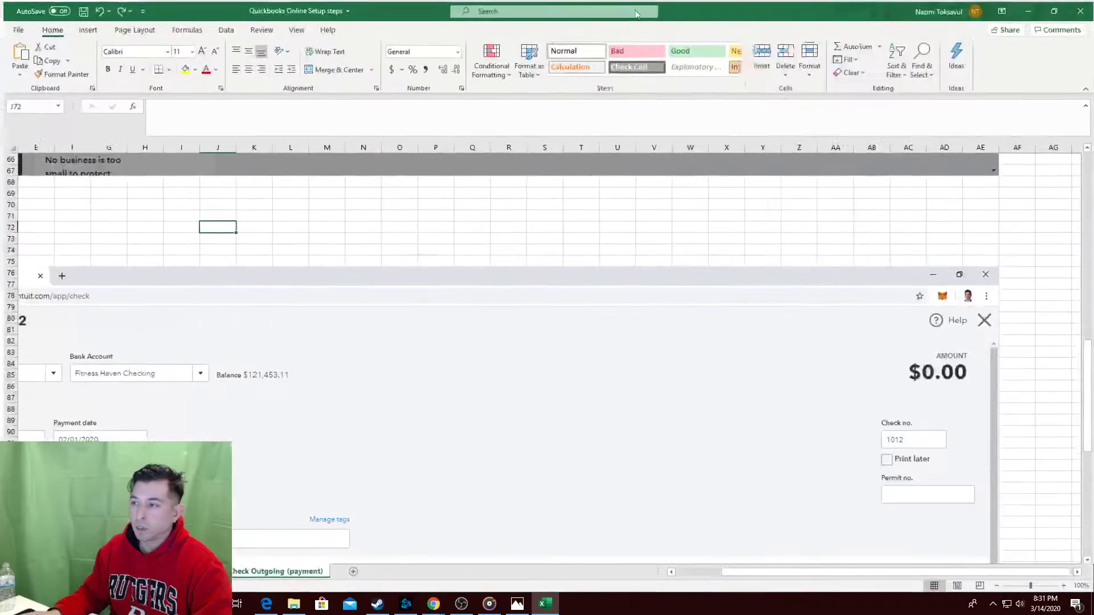
left_click(88, 30)
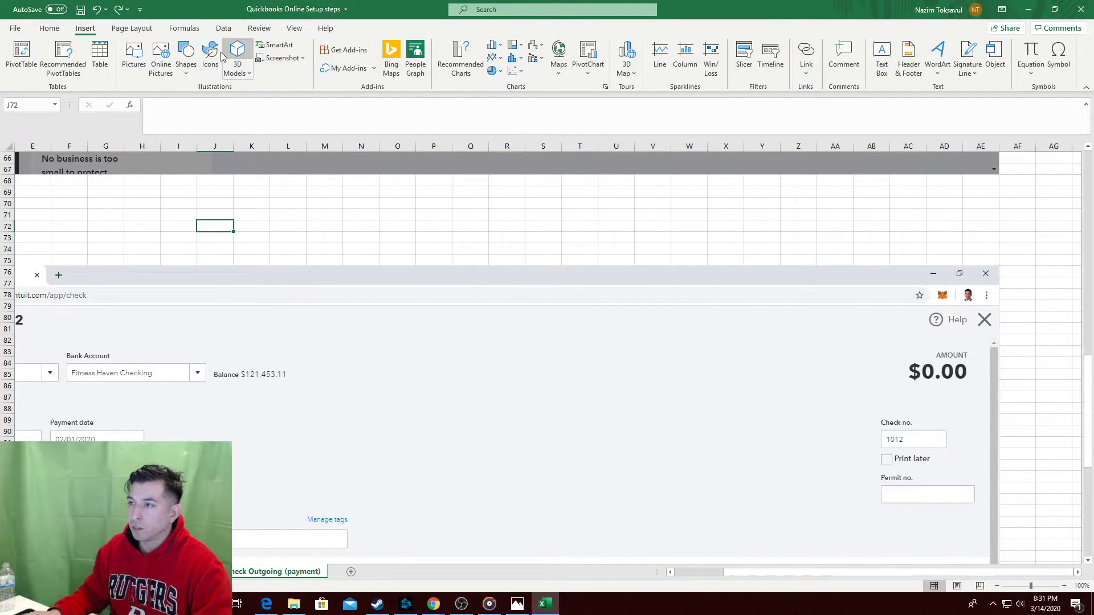
left_click(186, 57)
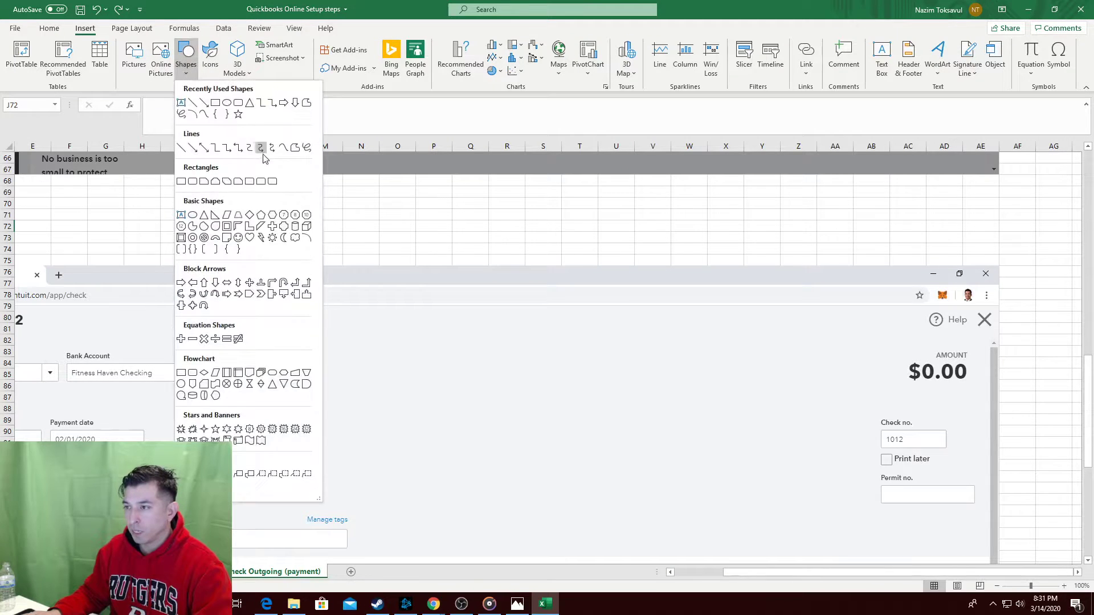
left_click(217, 106)
mouse_move(764, 393)
left_mouse_down()
mouse_move(988, 479)
mouse_move(979, 443)
left_mouse_up()
Give the rectangle a thick red outline in the Sketched style.
left_click(418, 59)
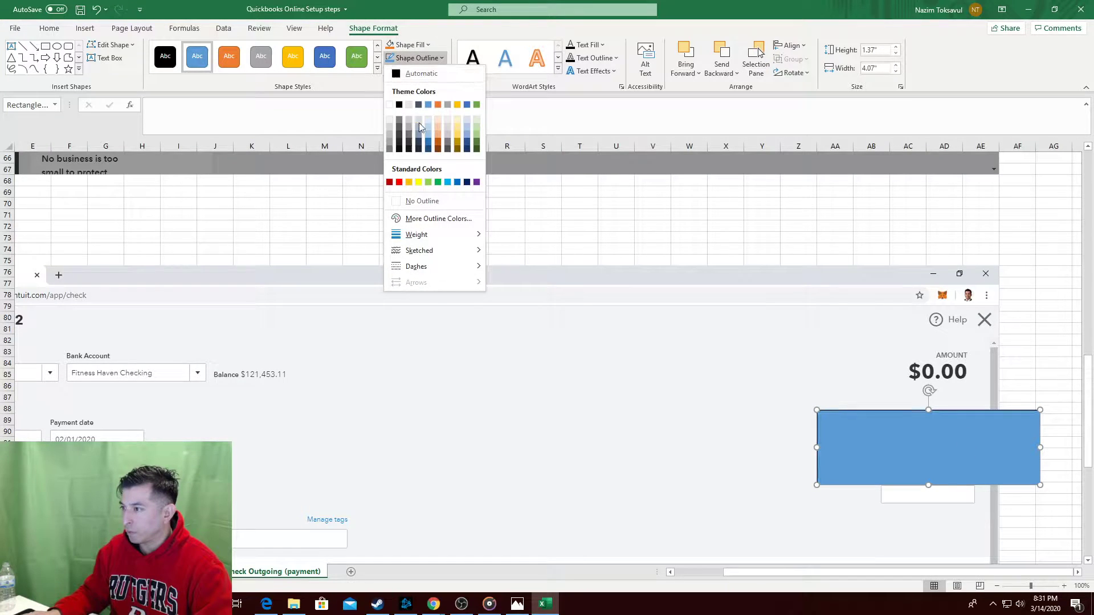
left_click(399, 182)
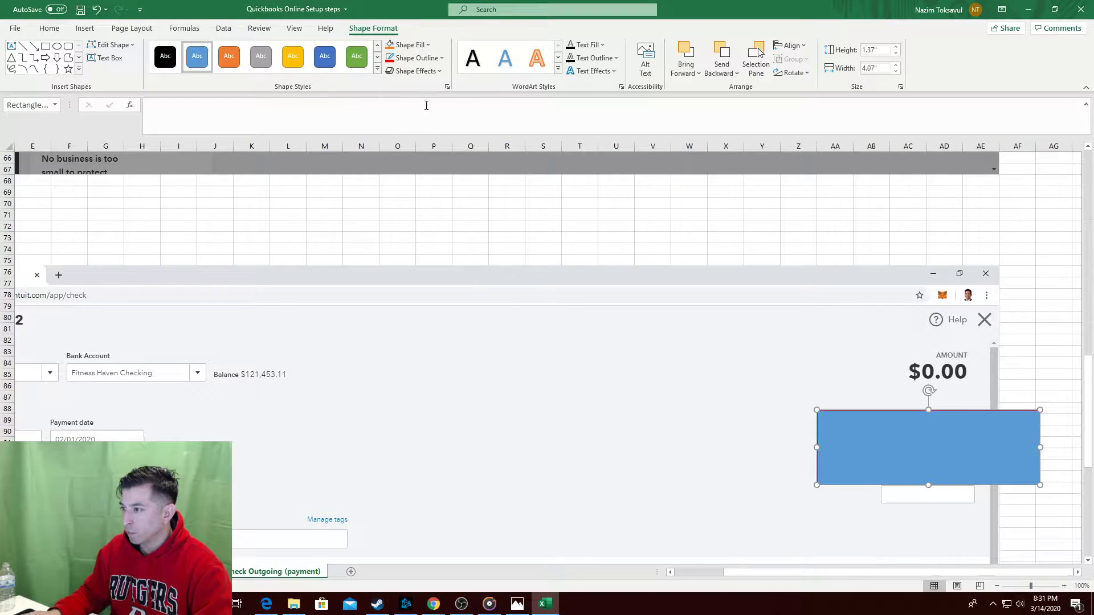
left_click(417, 58)
mouse_move(448, 238)
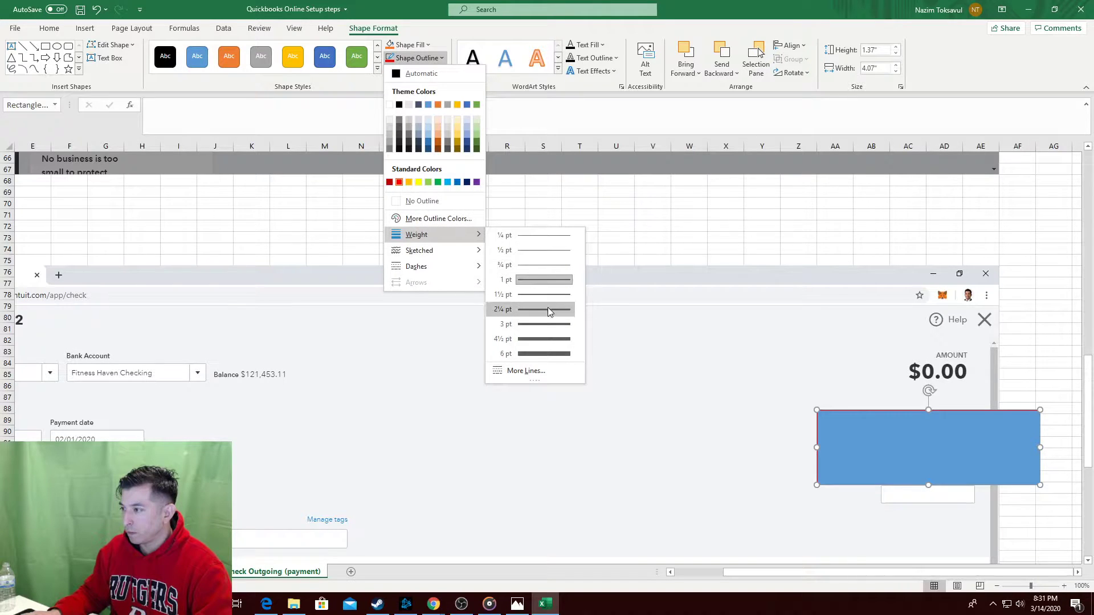
left_click(548, 309)
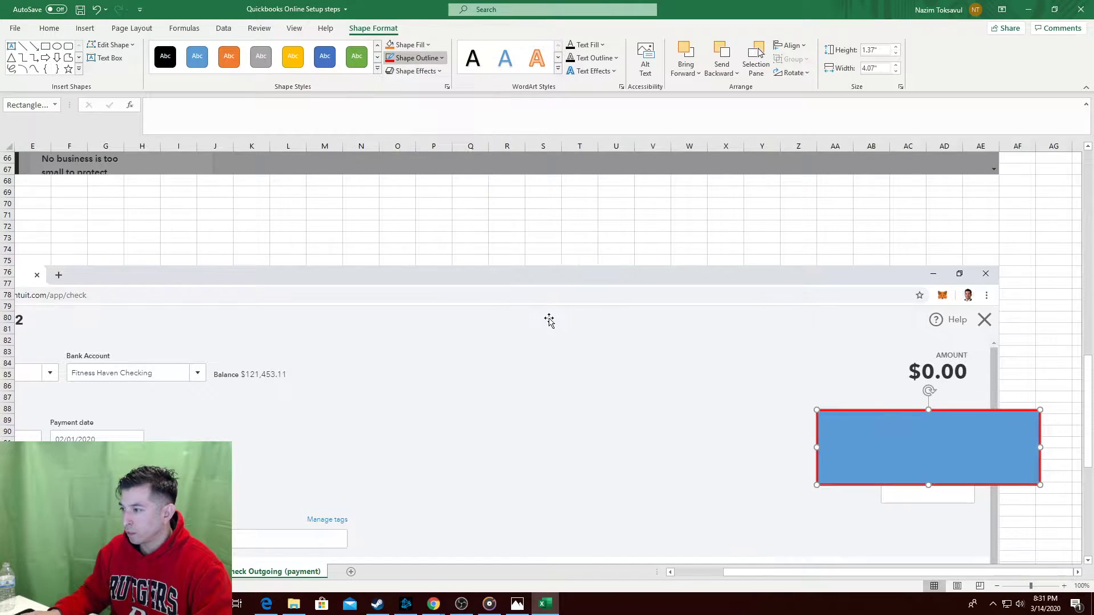
left_click(417, 58)
mouse_move(448, 251)
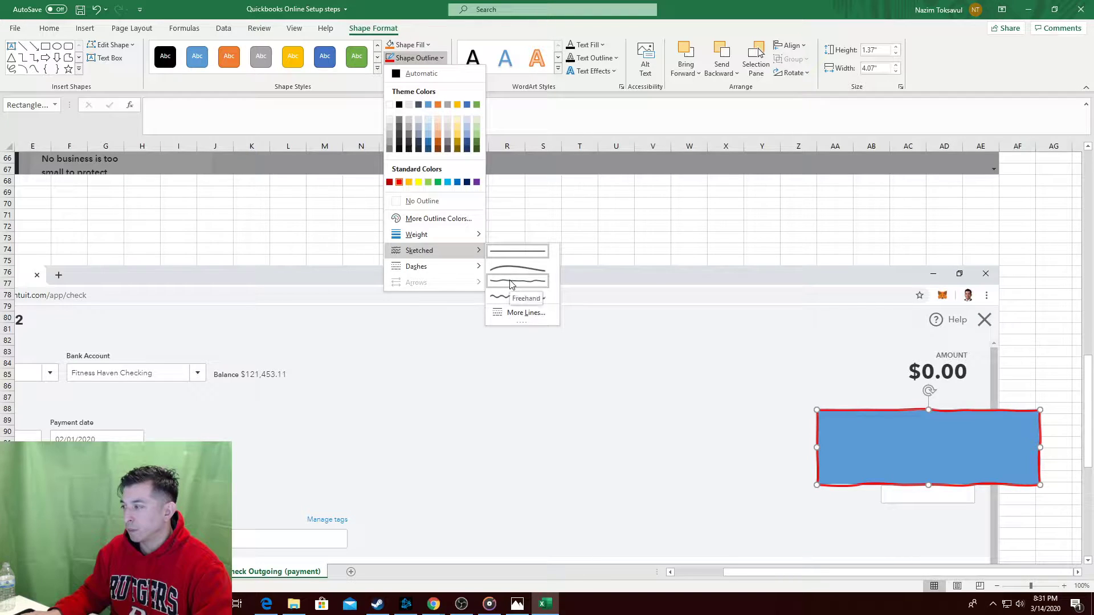
left_click(510, 283)
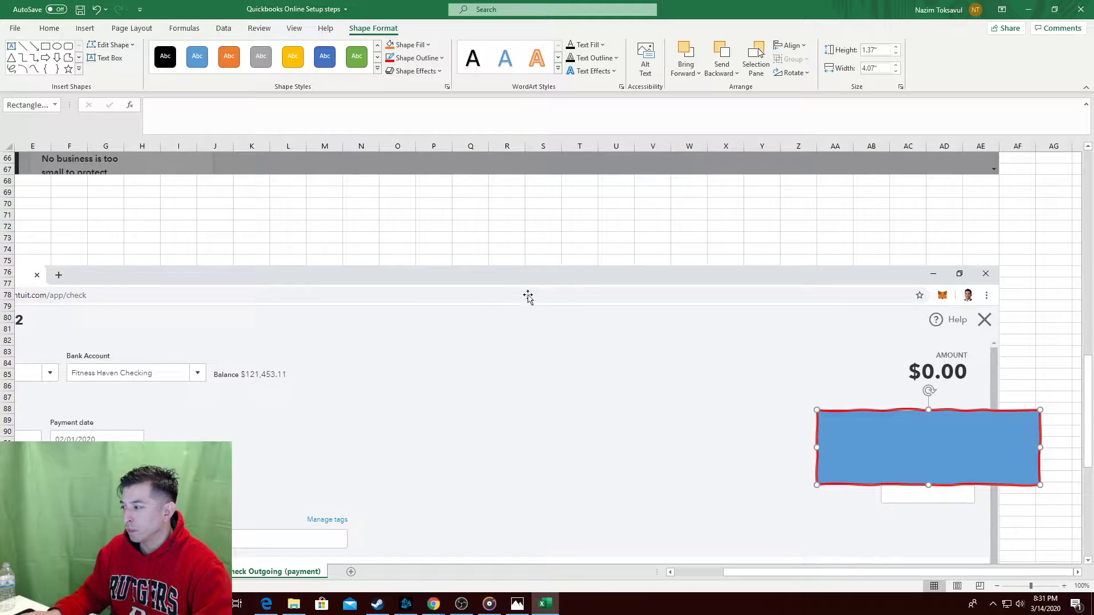
left_click(1034, 345)
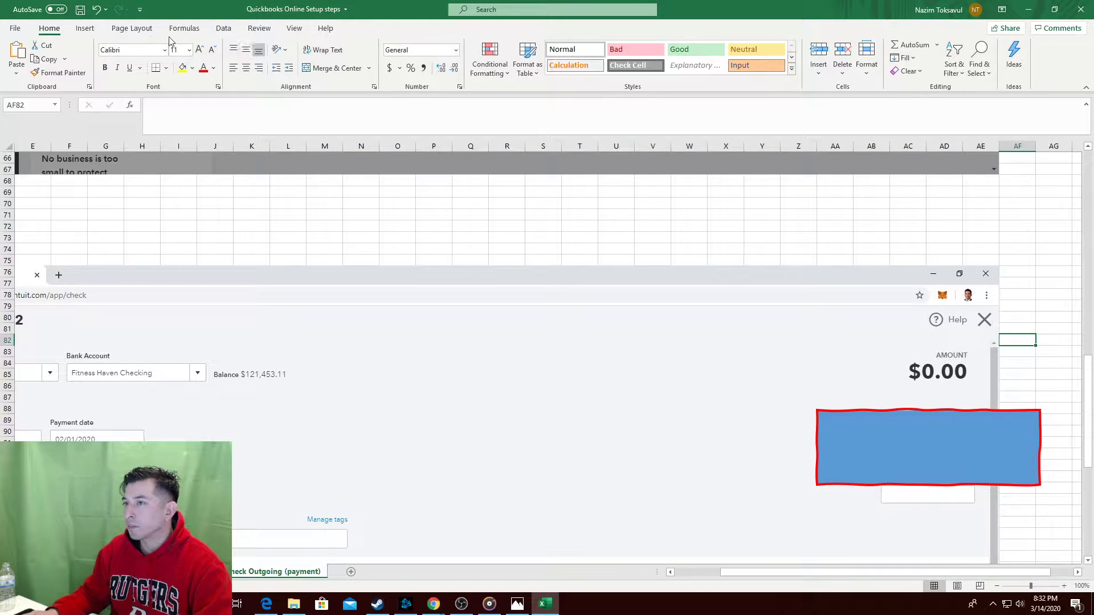
Set the rectangle's Shape Fill to No Fill so only the outline shows.
left_click(84, 28)
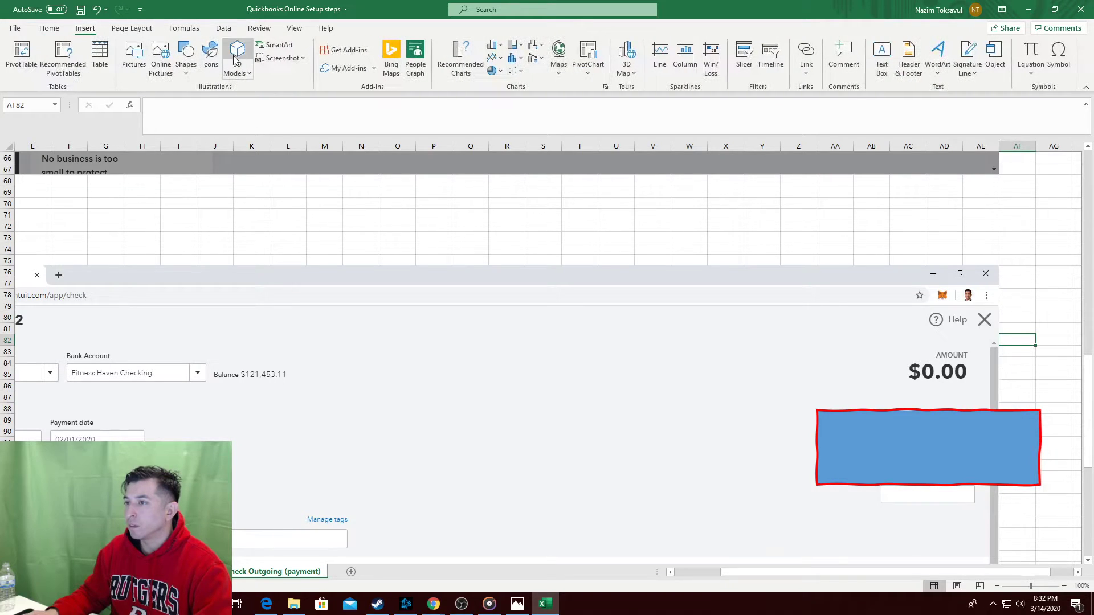
left_click(186, 55)
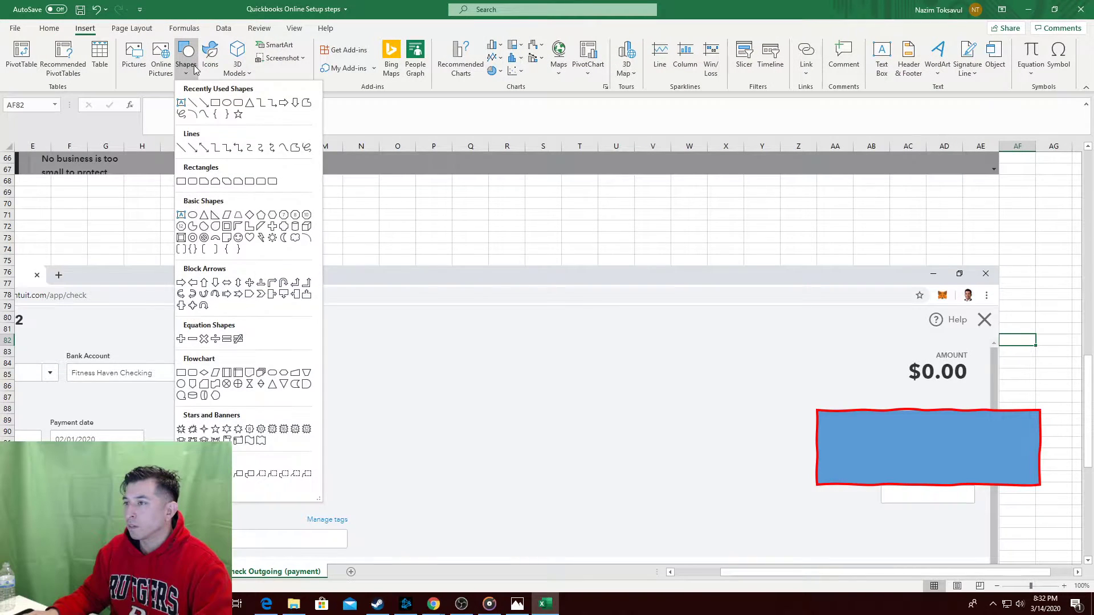
left_click(904, 409)
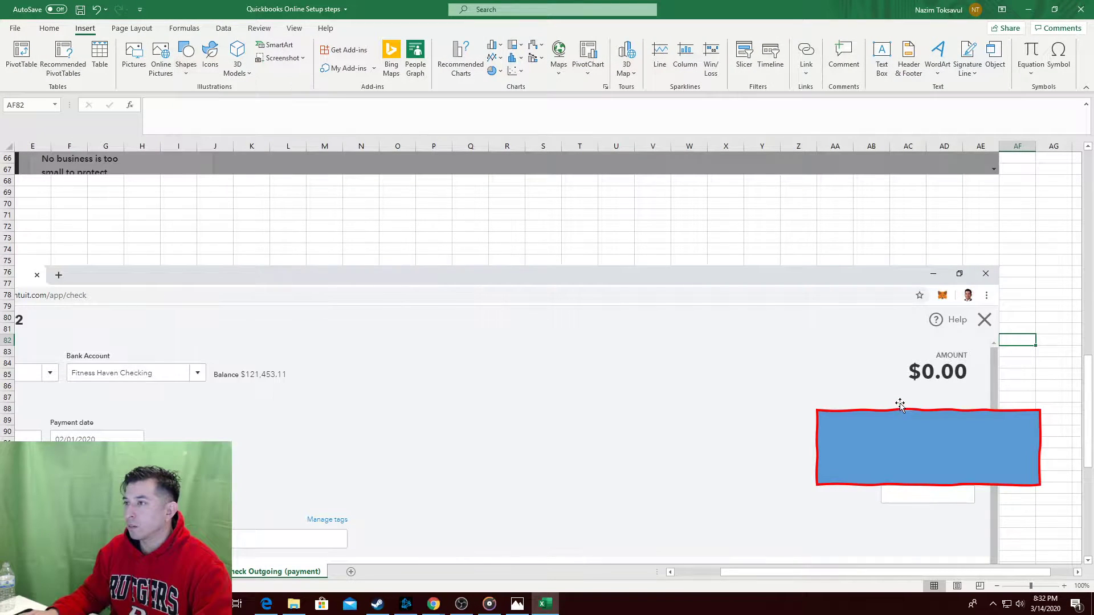
left_click(918, 435)
left_click(374, 29)
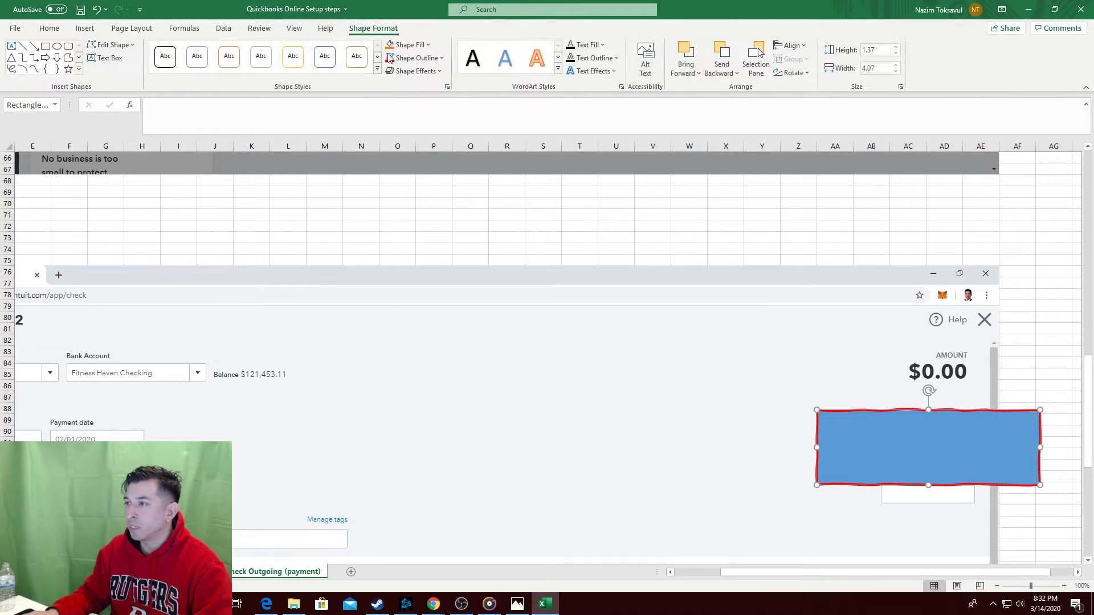
left_click(422, 48)
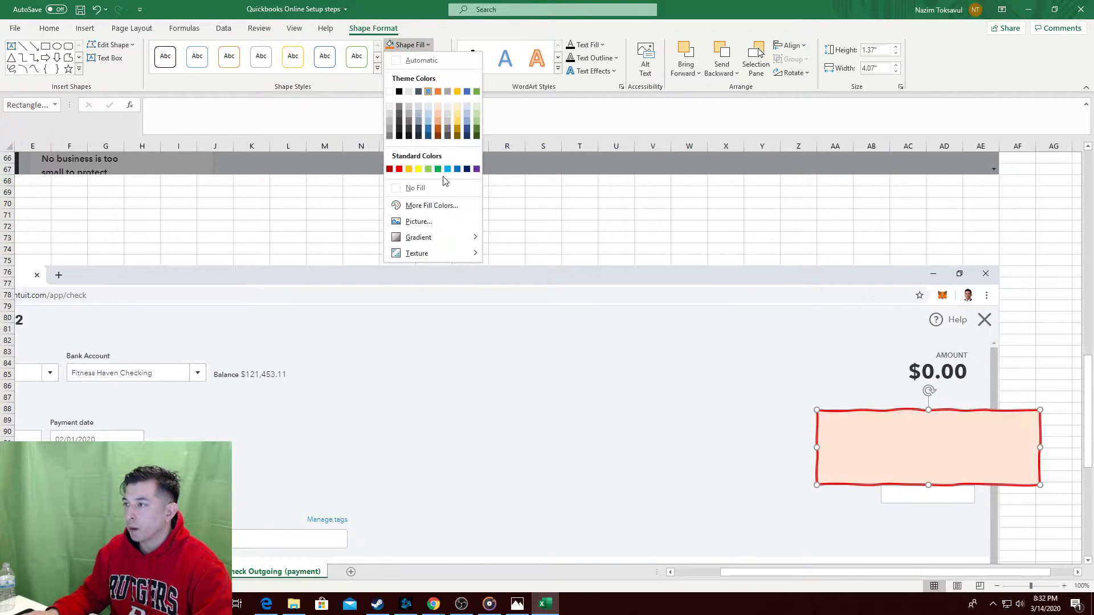
left_click(413, 188)
left_click(690, 239)
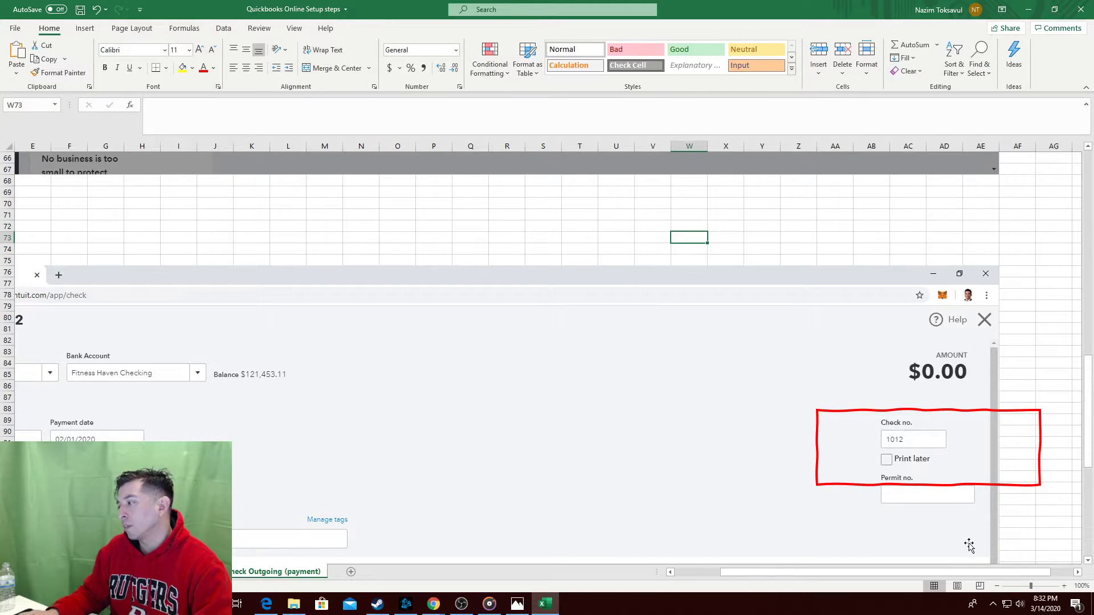
left_click_drag(989, 574, 638, 552)
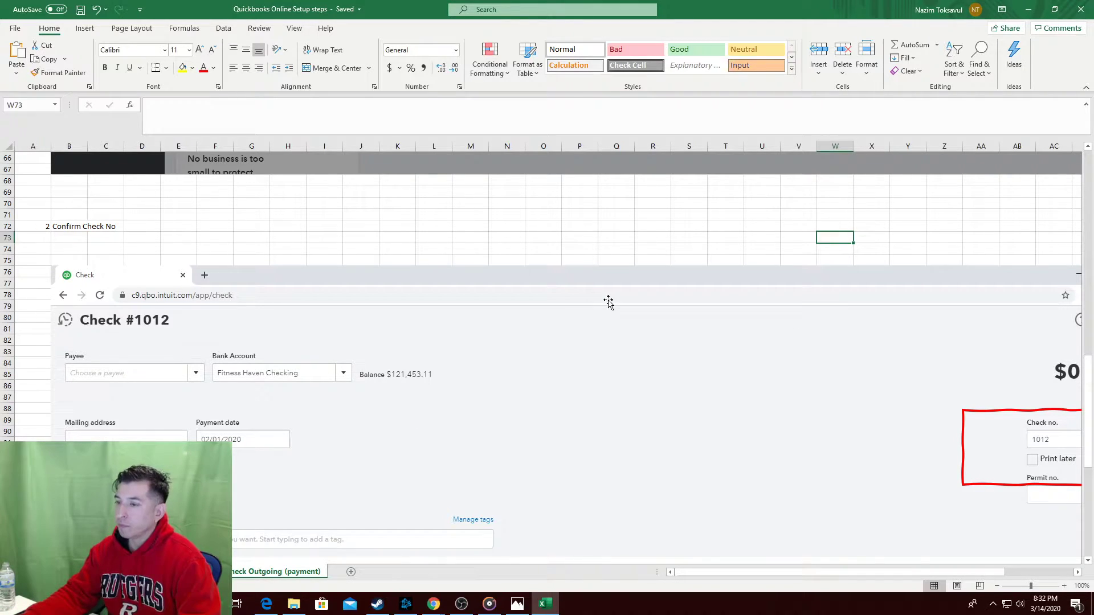
scroll(513, 311, "down", 3)
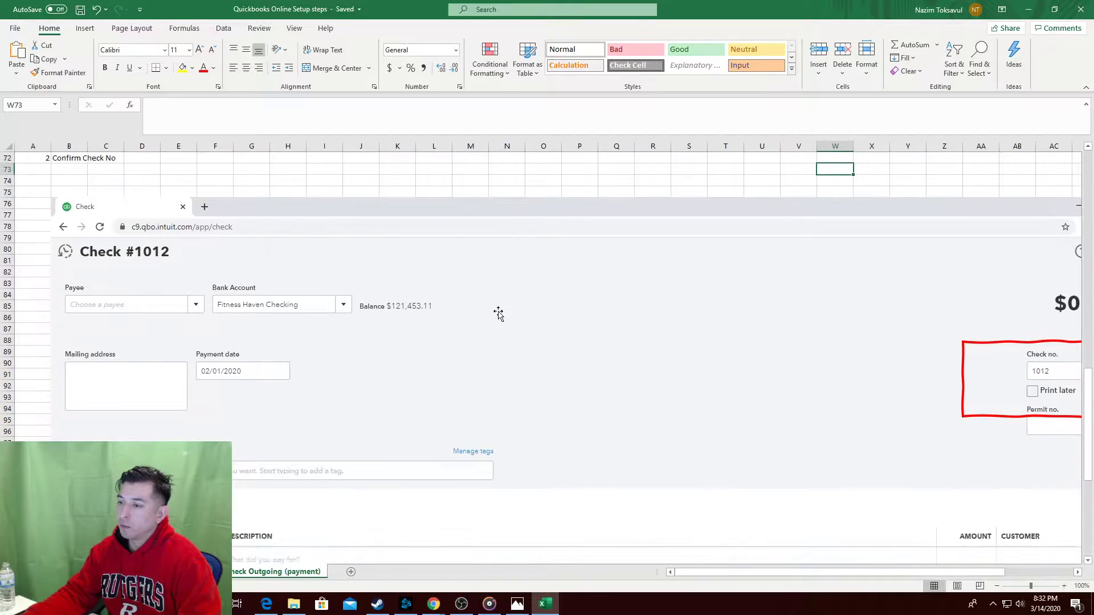
Move Excel out of the way so the blank Check #1012 form shows.
scroll(513, 321, "up", 1)
key("alt+Tab")
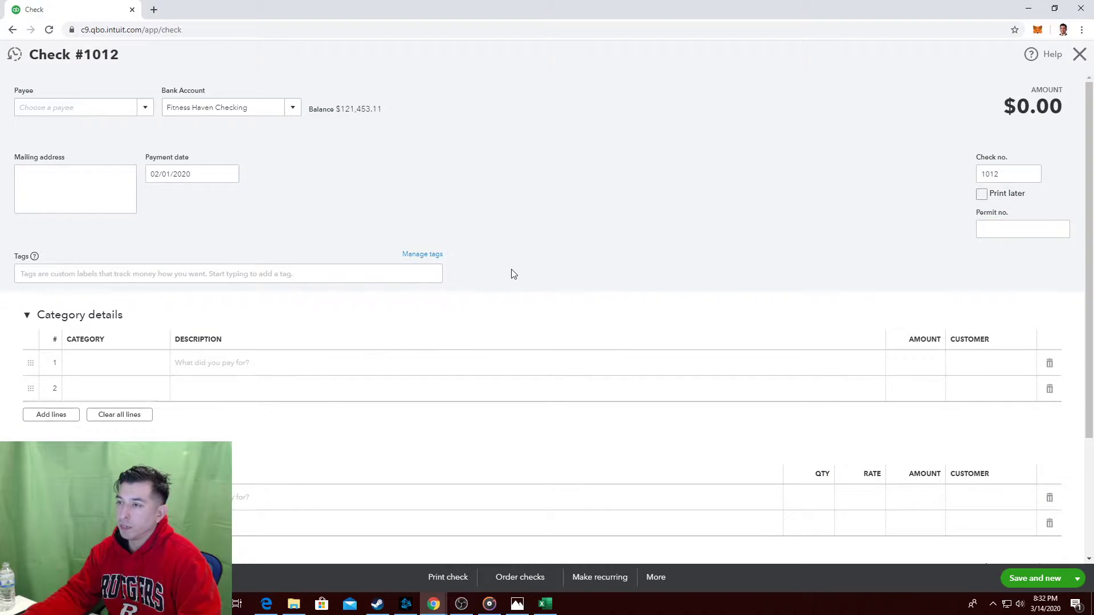
key("alt+Tab")
left_click_drag(700, 4, 640, 17)
key("alt+Tab")
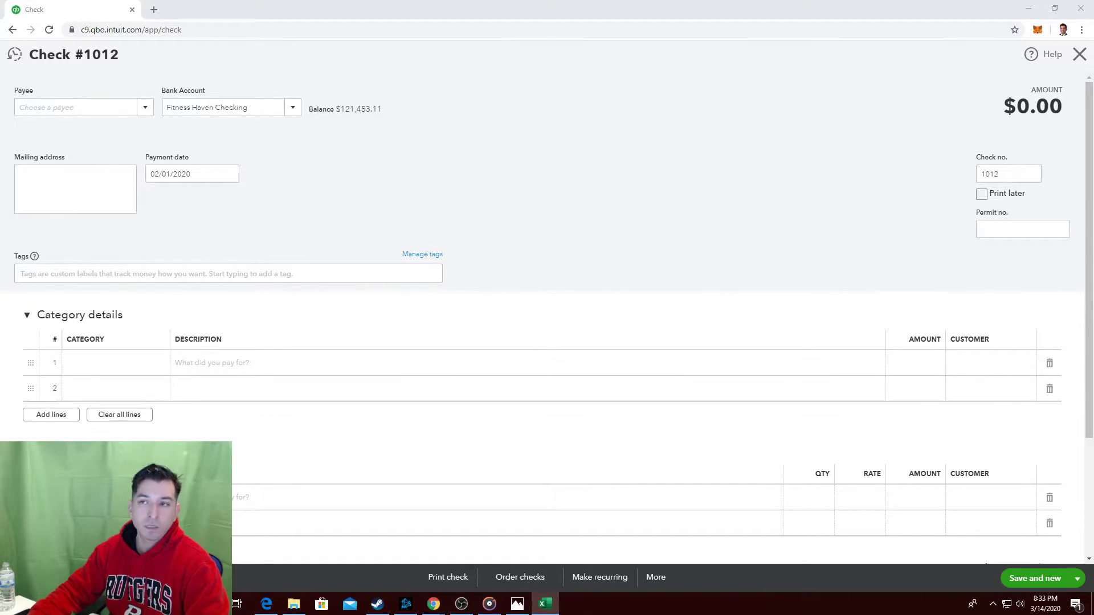
Add Willy's Windows as a new vendor and make it Check #1012's payee.
left_click(106, 113)
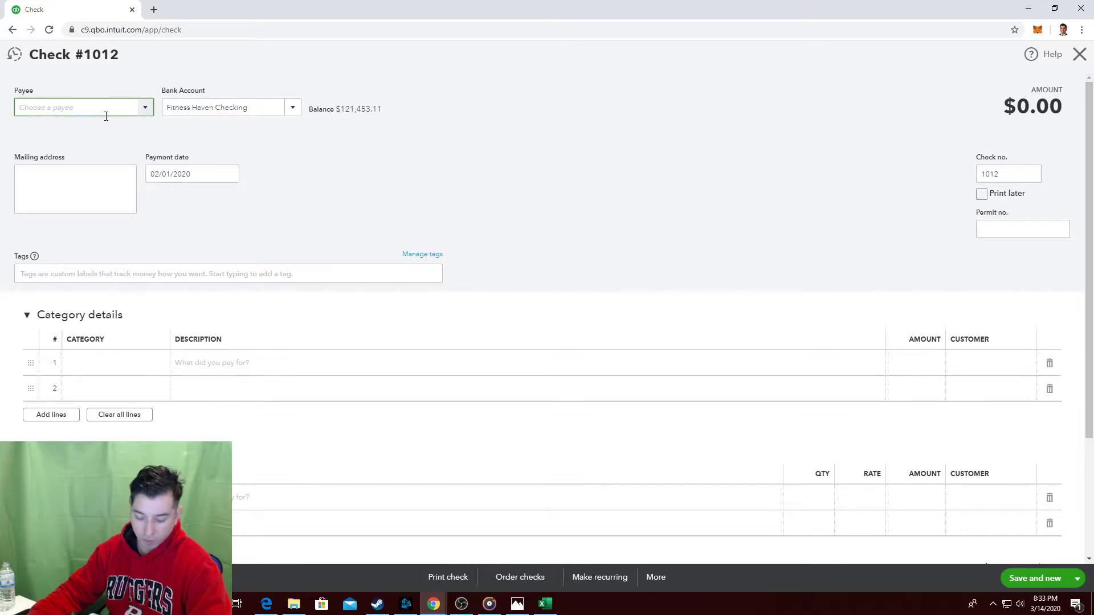
type("W")
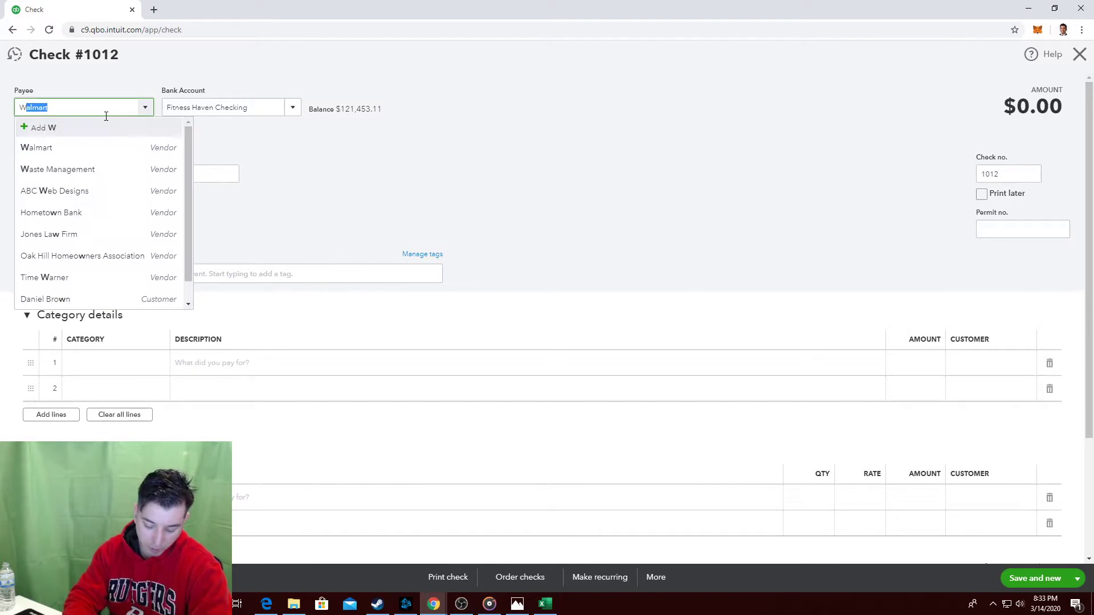
type("illy's Windows")
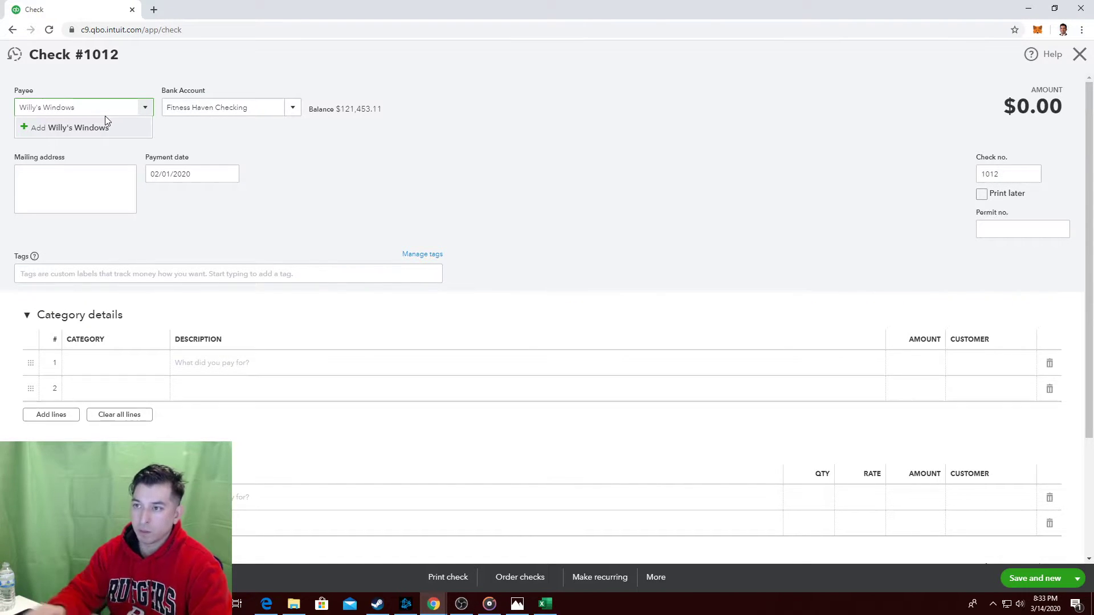
left_click(136, 133)
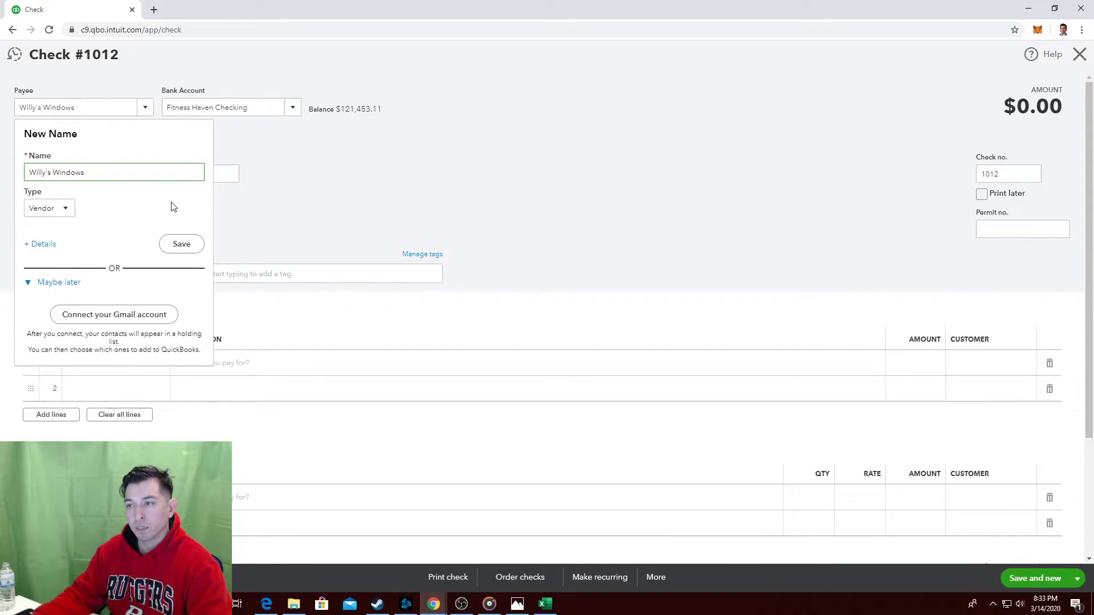
key("alt+Tab")
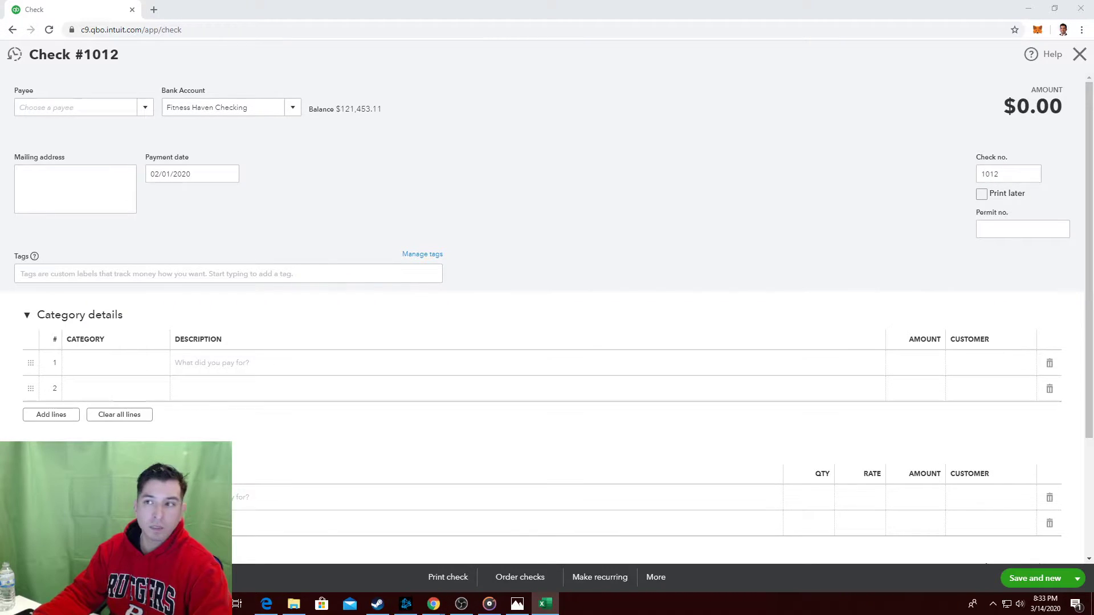
left_click(106, 106)
type("Wil")
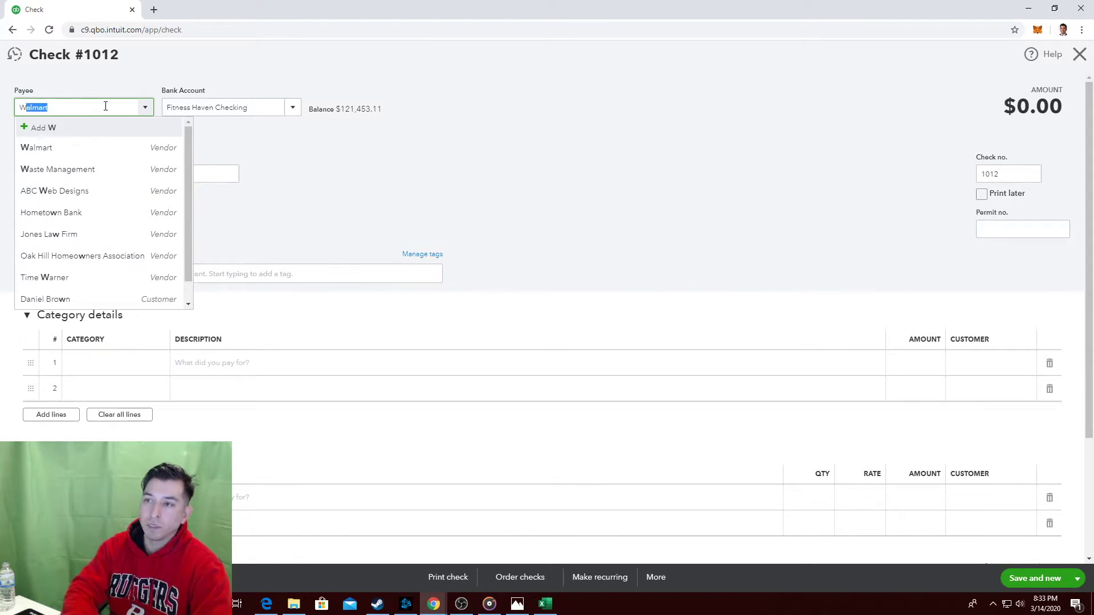
type("lo")
key("BackSpace")
type("ys")
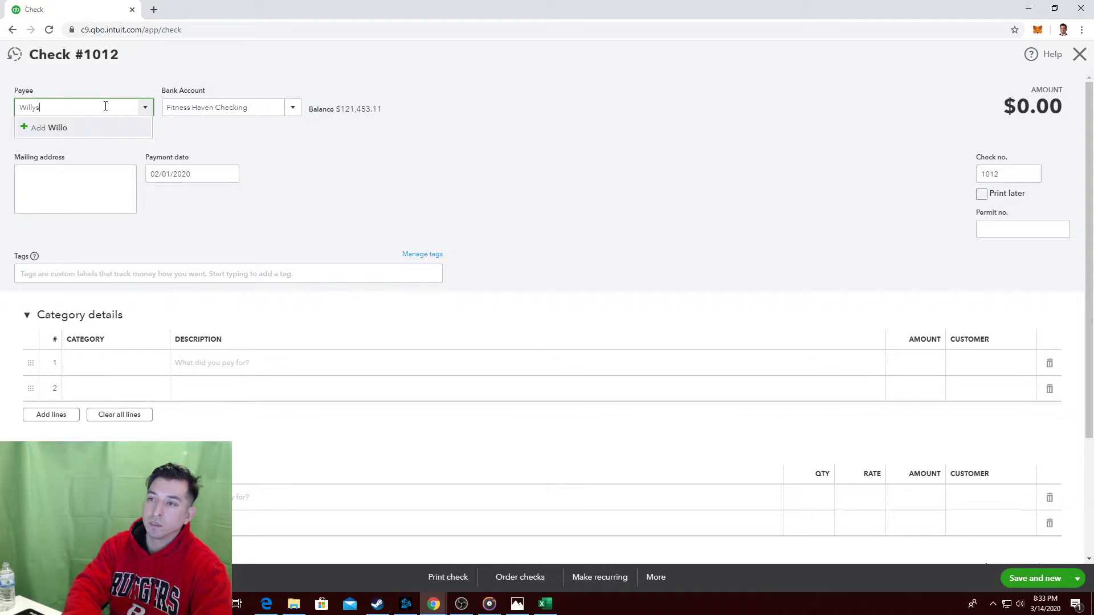
type("'s Windows")
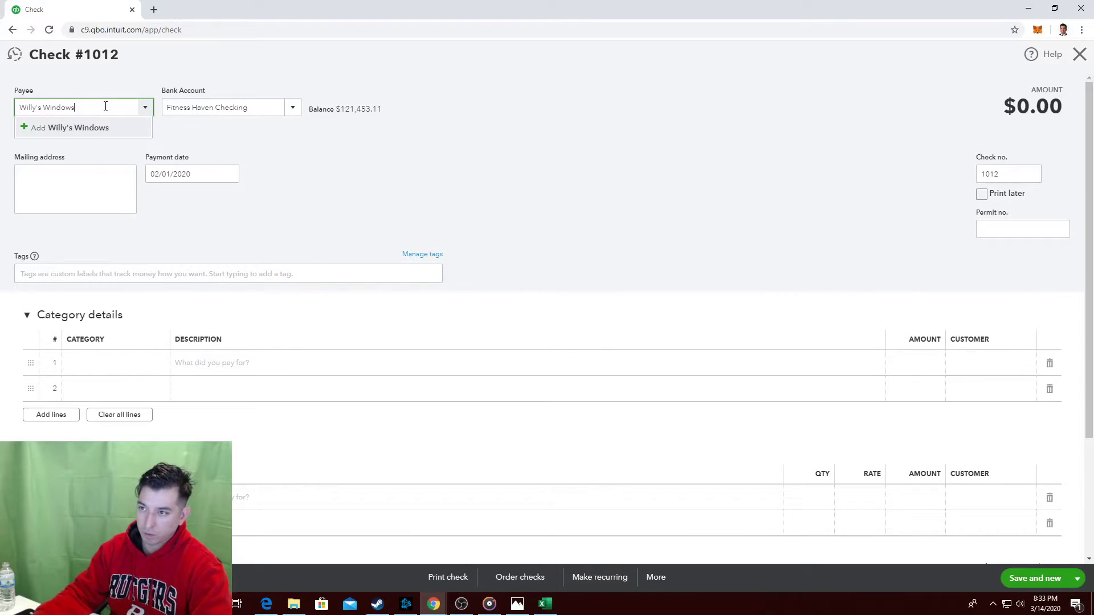
left_click(86, 128)
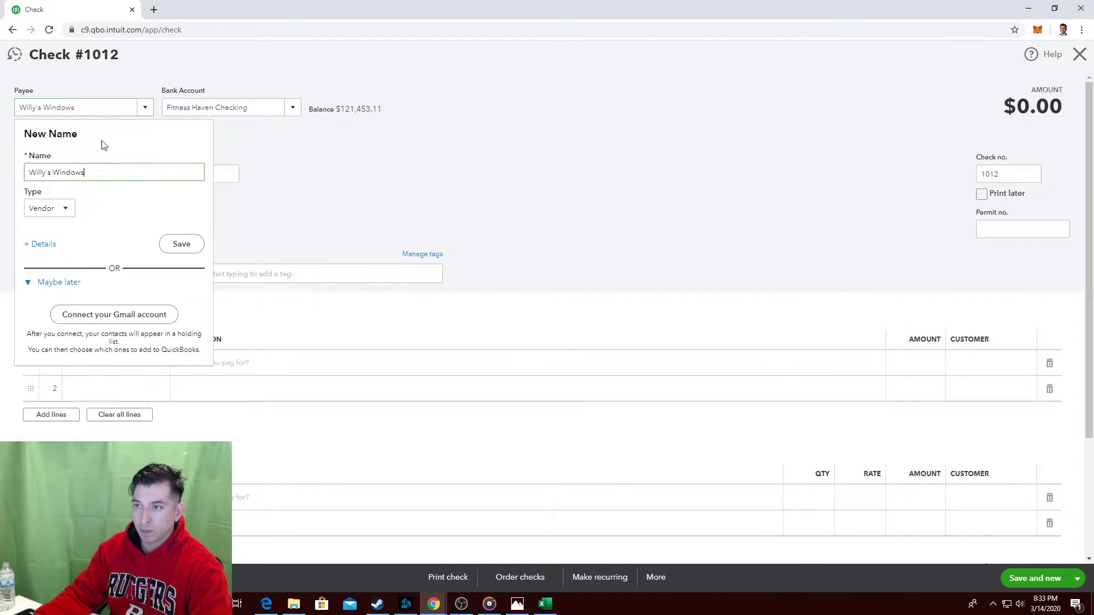
left_click(180, 245)
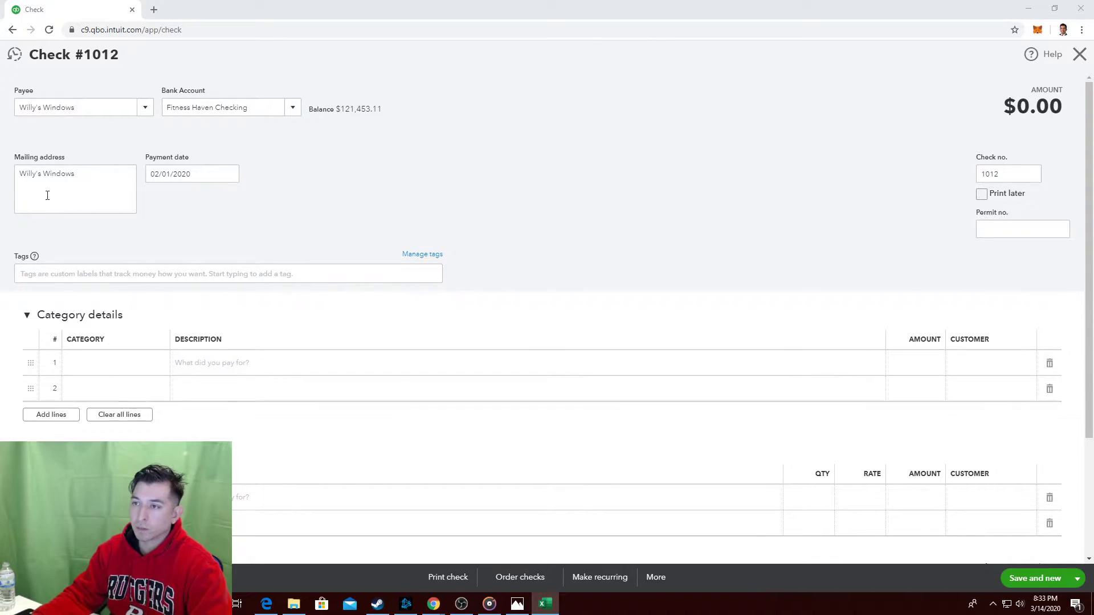
Replace the payee with 'test', then discard the New Name panel so the payee is blank.
left_click(146, 107)
left_click(145, 107)
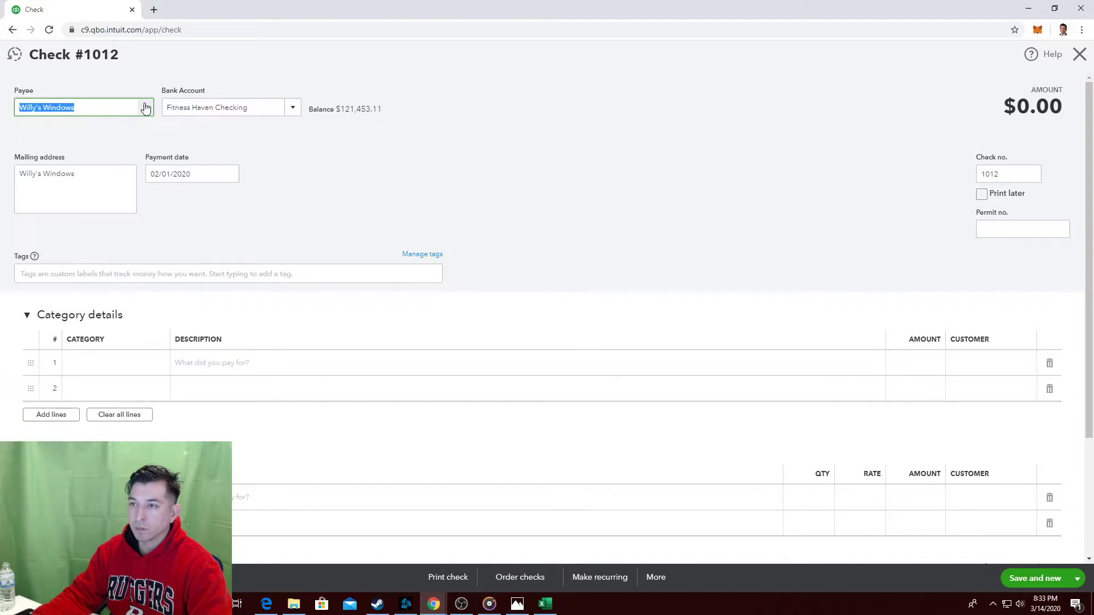
type("test")
left_click(101, 127)
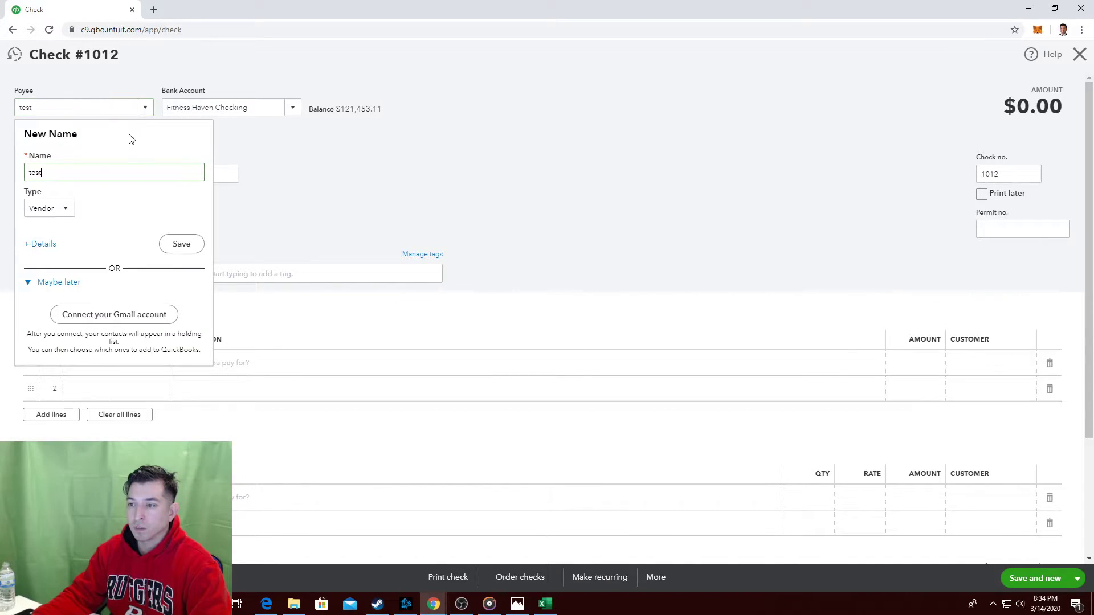
left_click(464, 157)
key("alt+Tab")
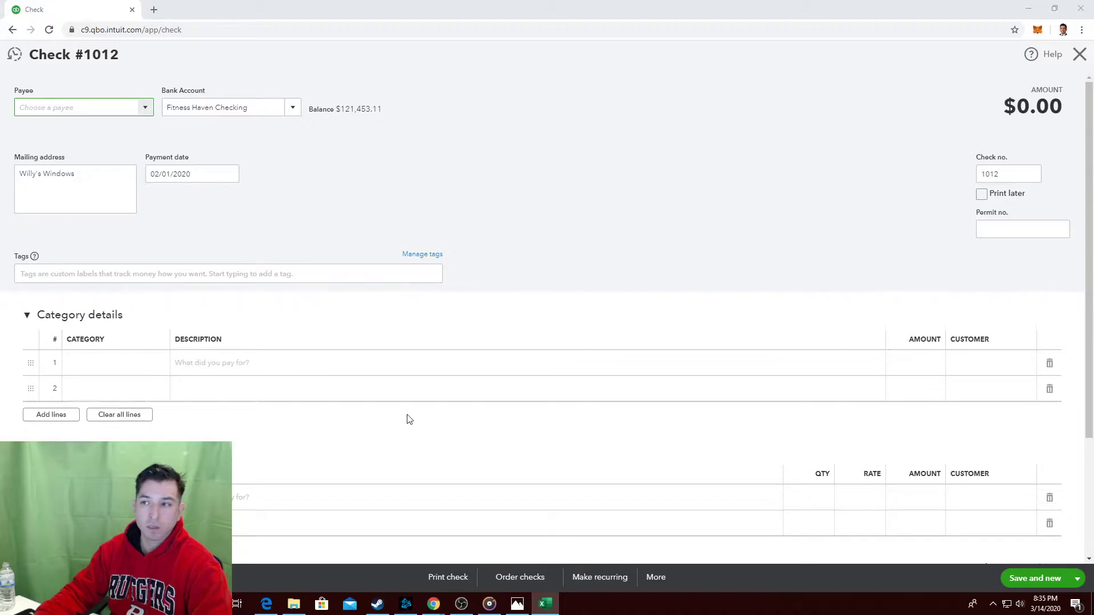
Change check #1012's payment date from 02/01/2020 to 02/03/2020 using the calendar.
left_click(622, 174)
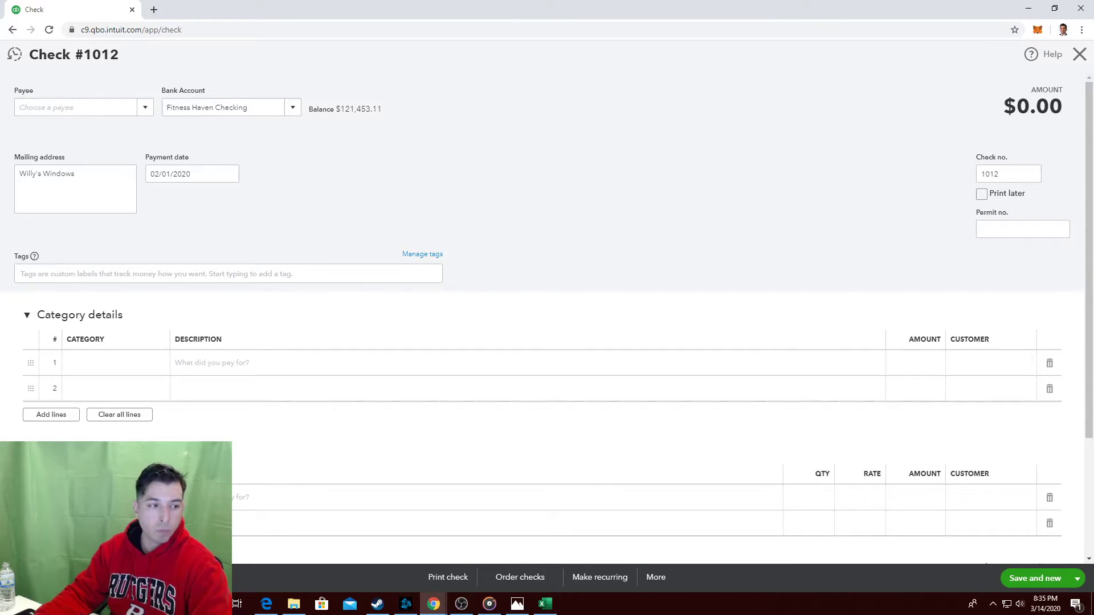
key("alt+Tab")
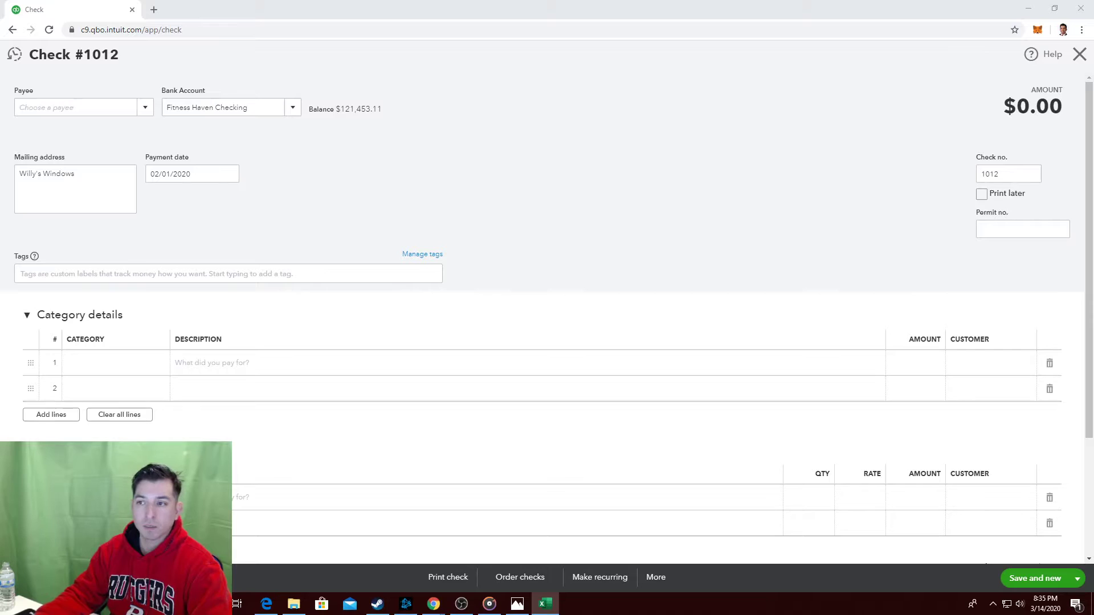
left_click(237, 196)
left_click(229, 174)
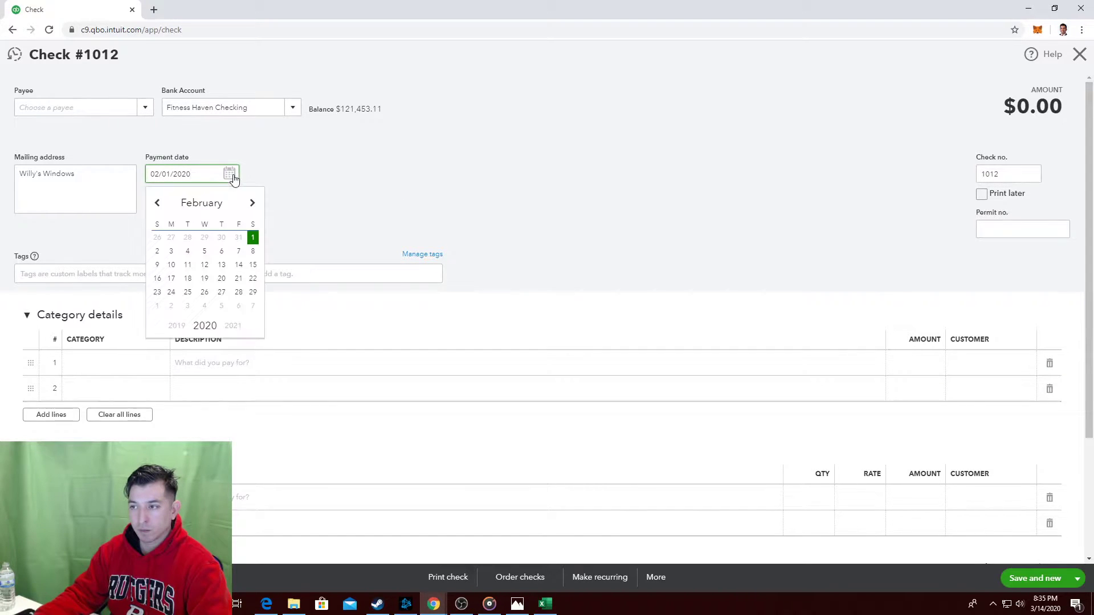
left_click(171, 253)
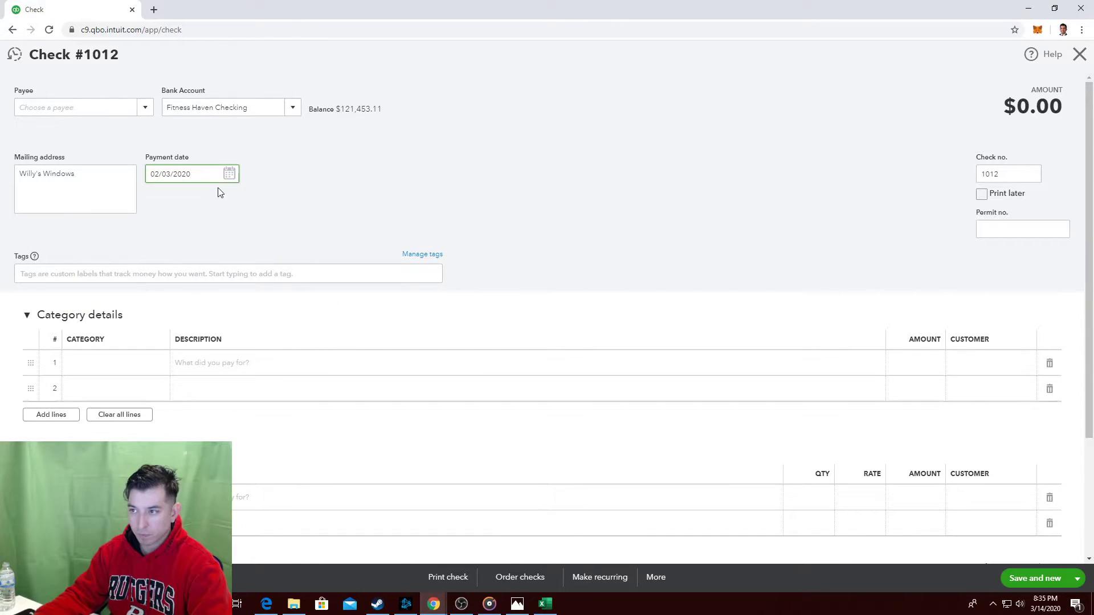
left_click(230, 173)
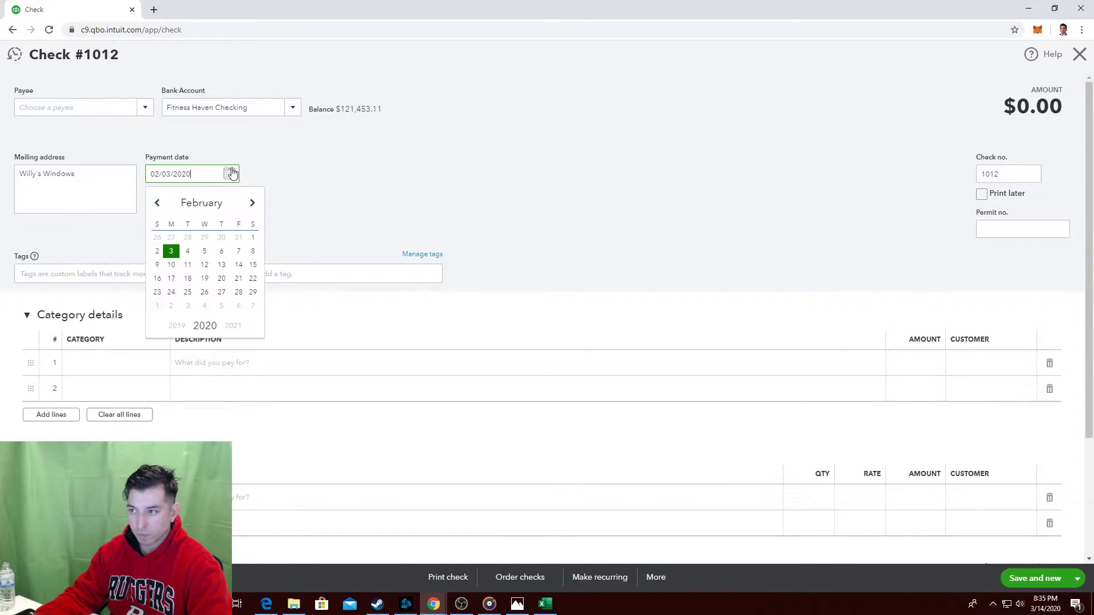
left_click(19, 264)
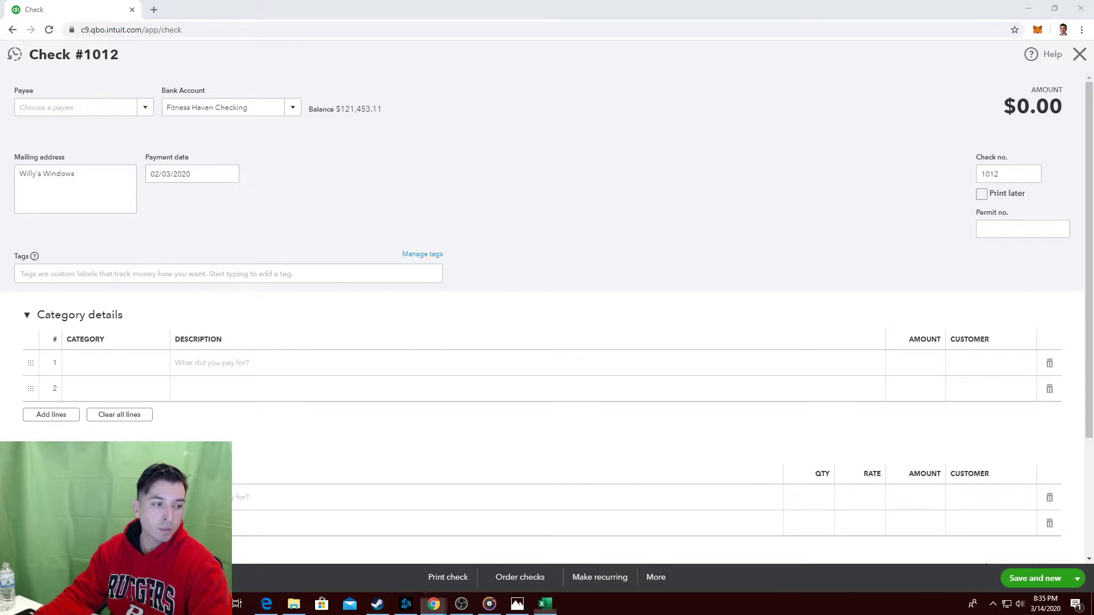
left_click(560, 206)
key("alt+Tab")
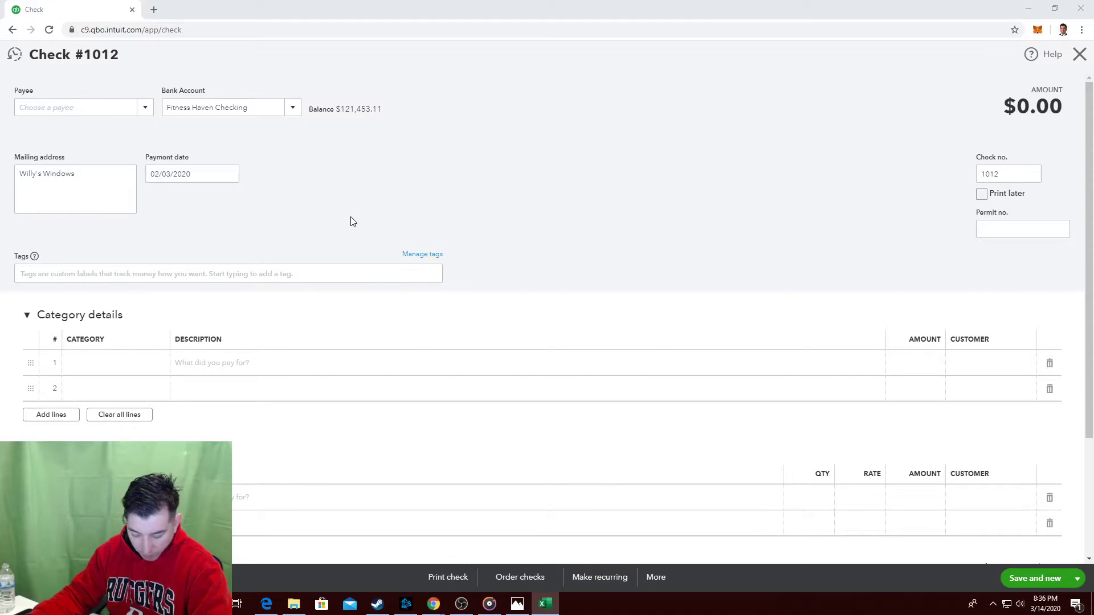
Scroll down to the check's category table and start editing category line 1.
left_click(658, 244)
scroll(641, 255, "down", 1)
scroll(642, 256, "down", 1)
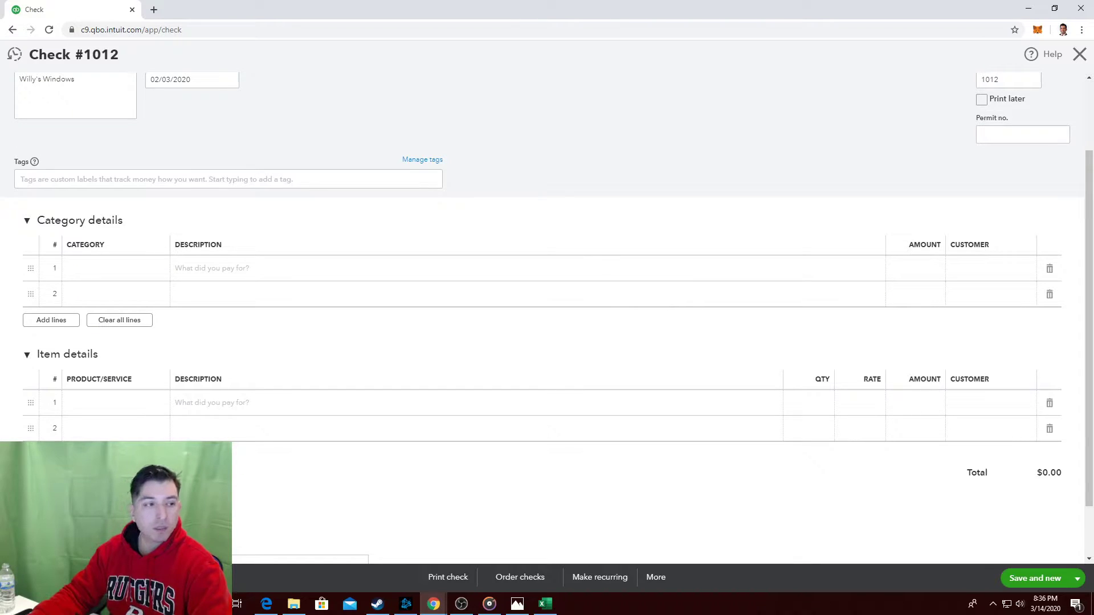
key("alt+Tab")
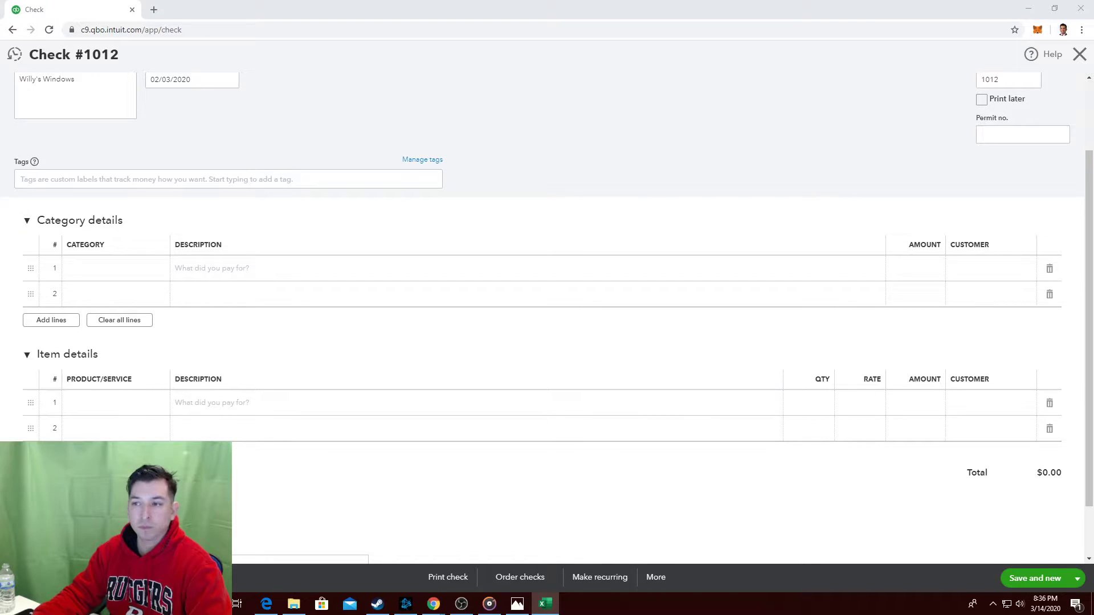
left_click(586, 142)
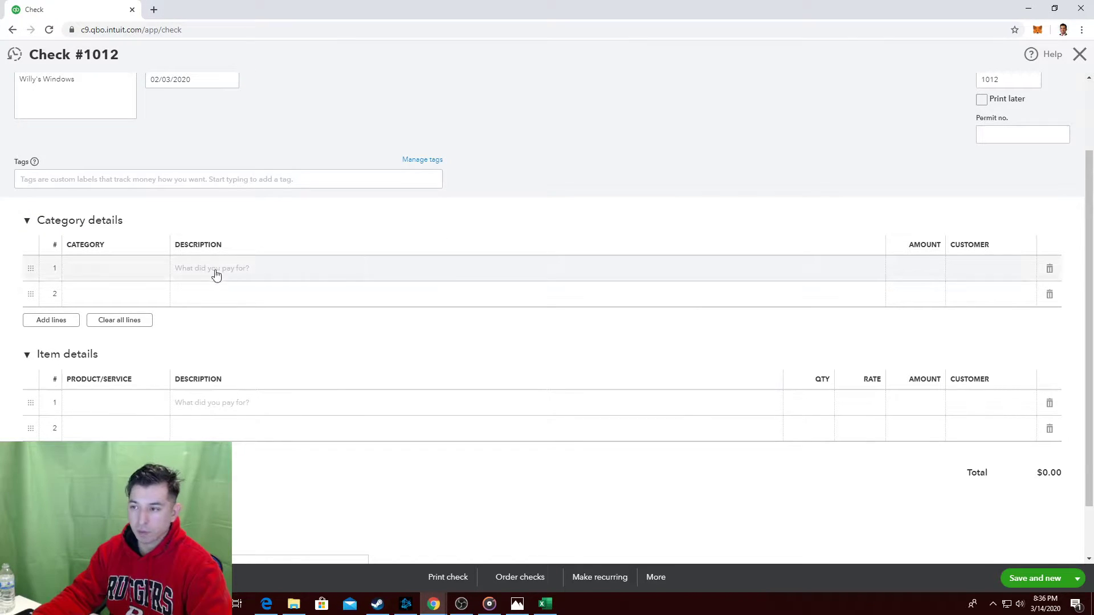
left_click(152, 270)
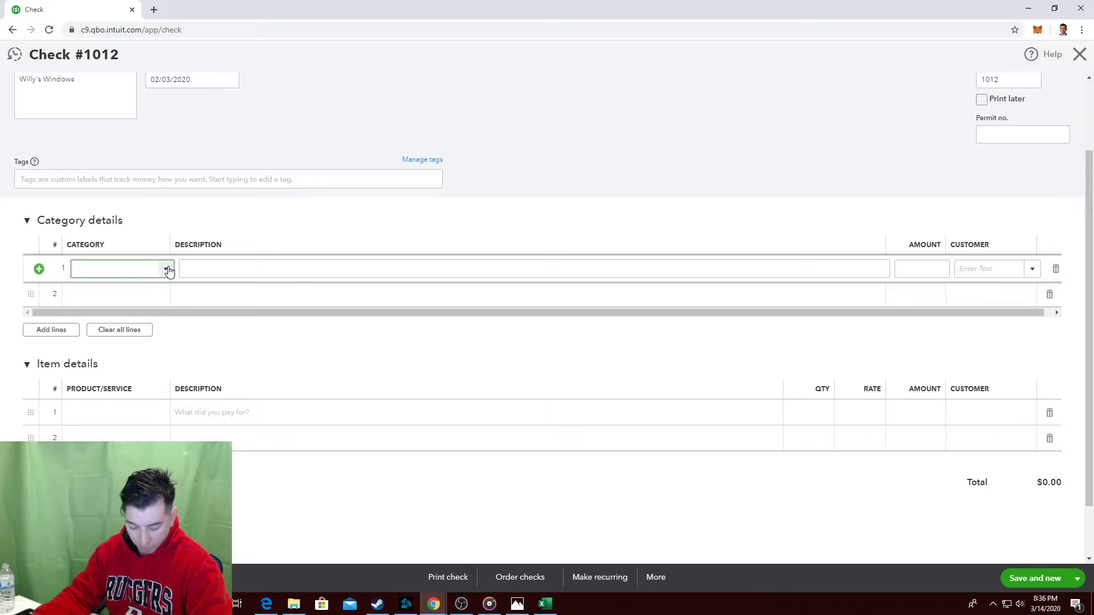
Search the category list for 'rep' and assign Repairs & Maintenance to line 1.
left_click(167, 269)
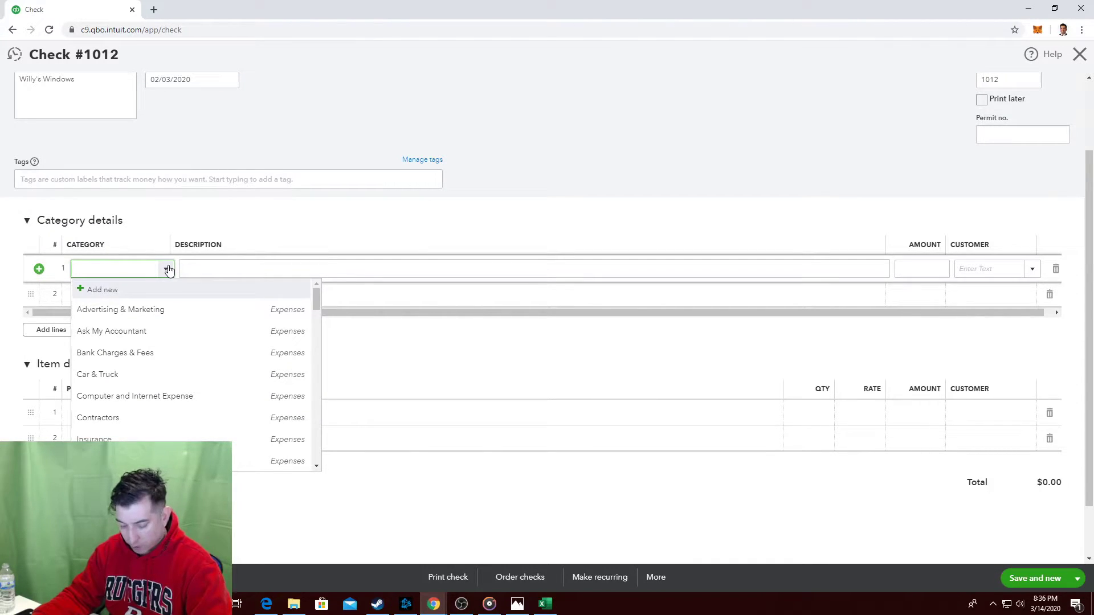
type("re")
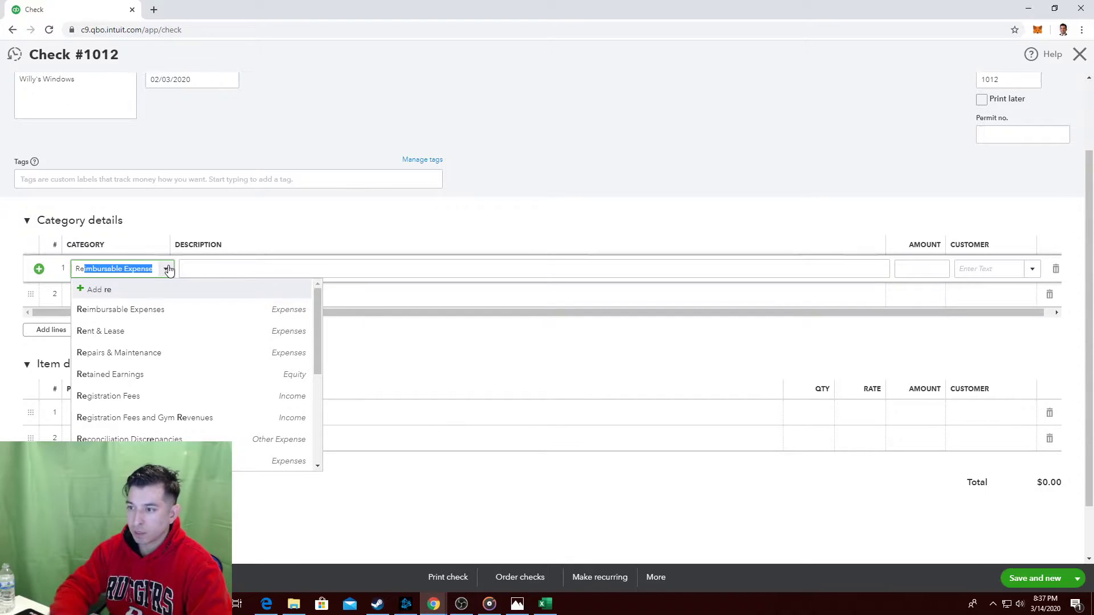
type("pairs & Maintenance")
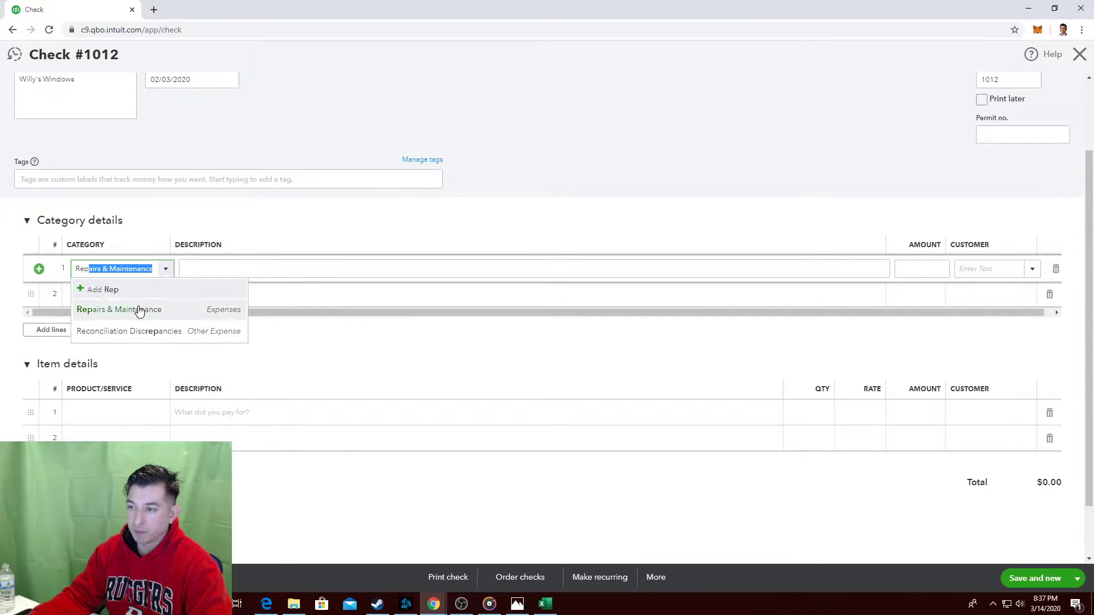
left_click(141, 310)
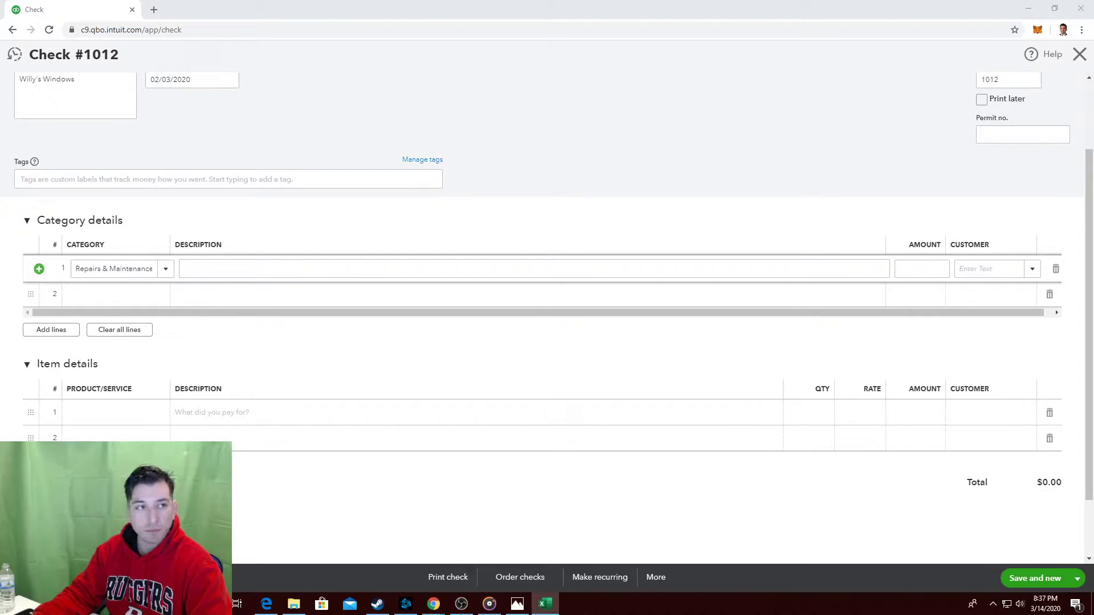
left_click(373, 125)
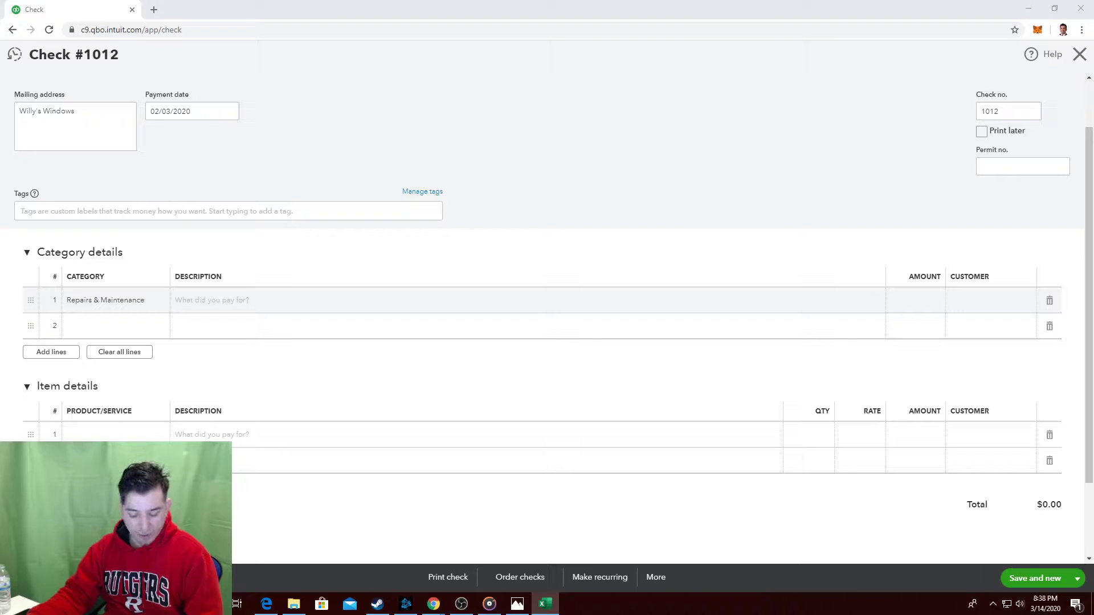
Enter 'Window Cleaning' as the description of the Repairs & Maintenance line.
left_click(275, 301)
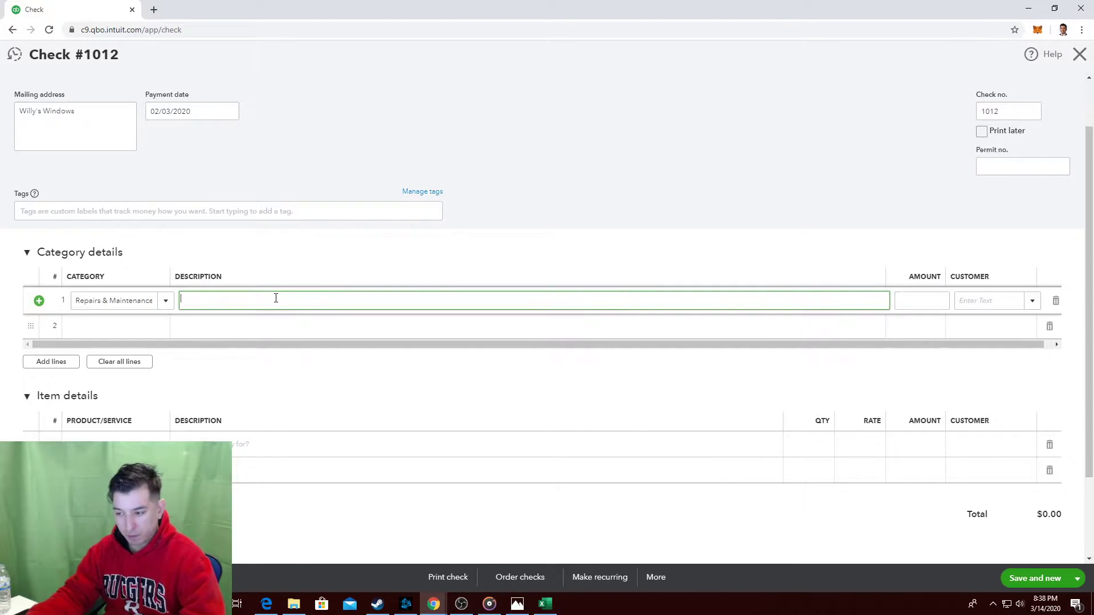
type("Window ")
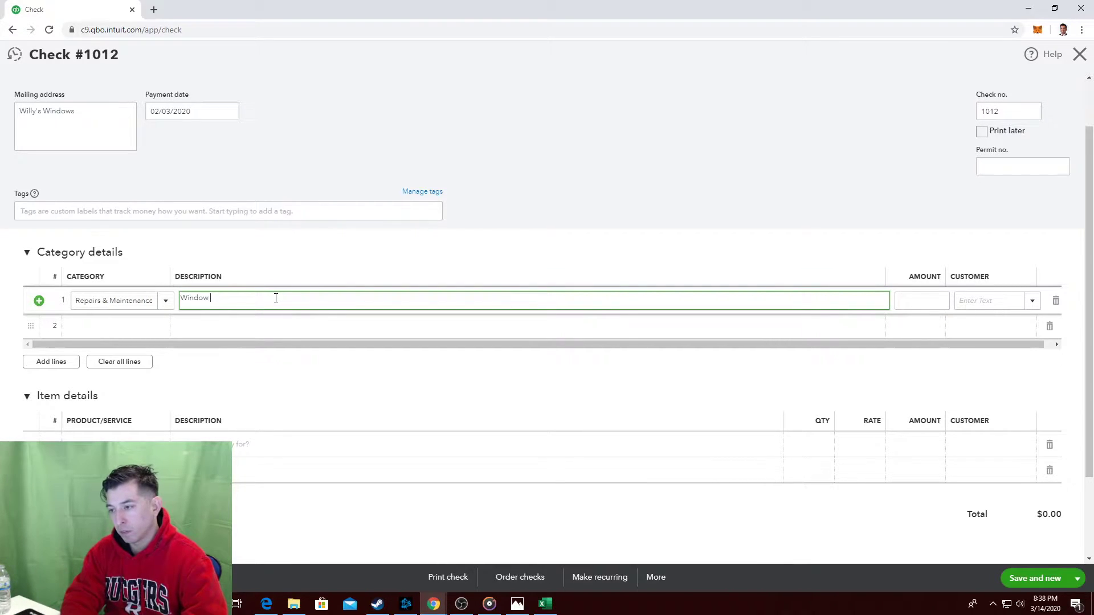
type("Cleaning")
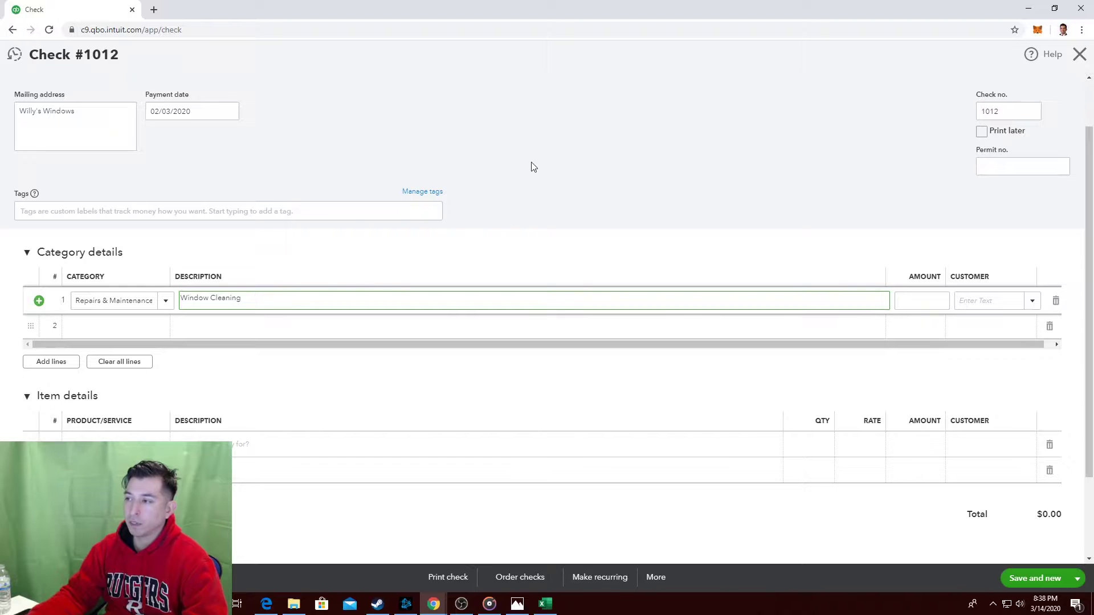
left_click(533, 167)
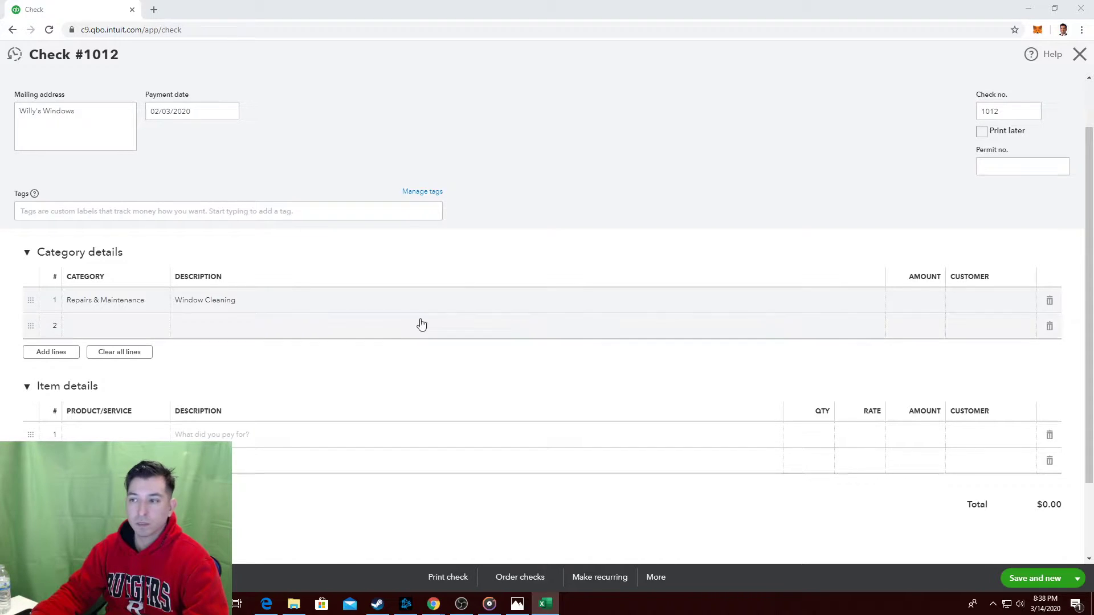
left_click(546, 163)
key("alt+Tab")
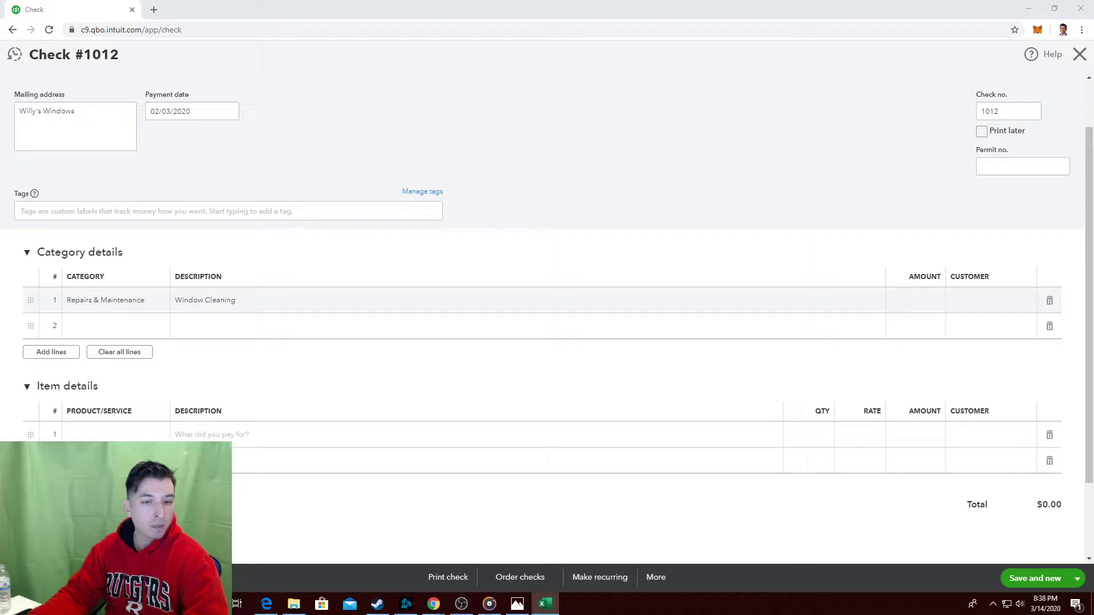
Enter 75 as the Window Cleaning line's amount, making the check total $75.00.
left_click(924, 303)
type("75")
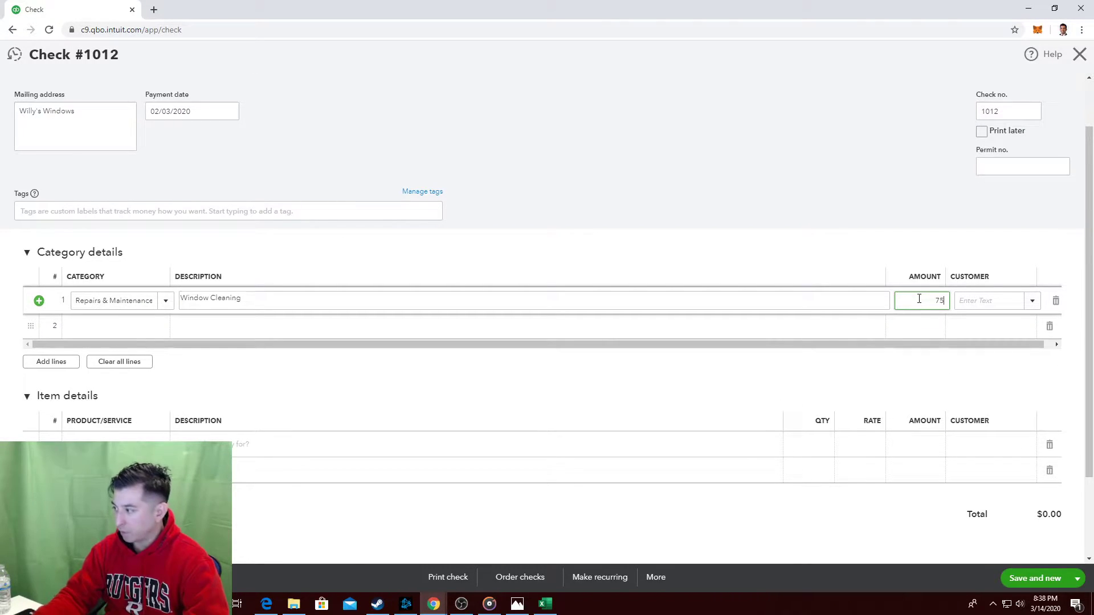
left_click(842, 208)
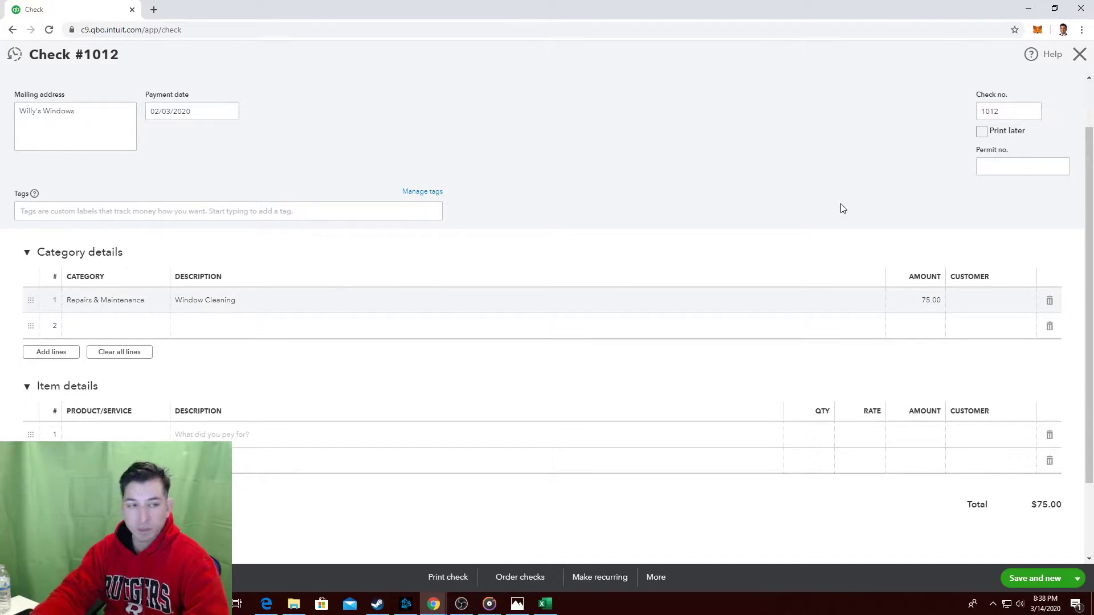
key("alt+Tab")
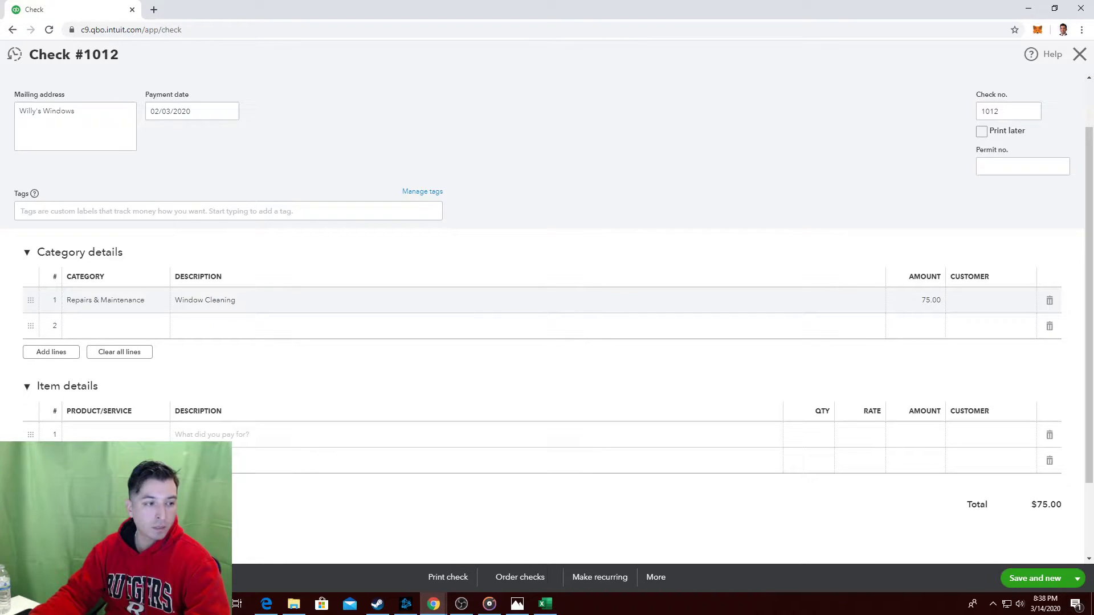
key("alt+Tab")
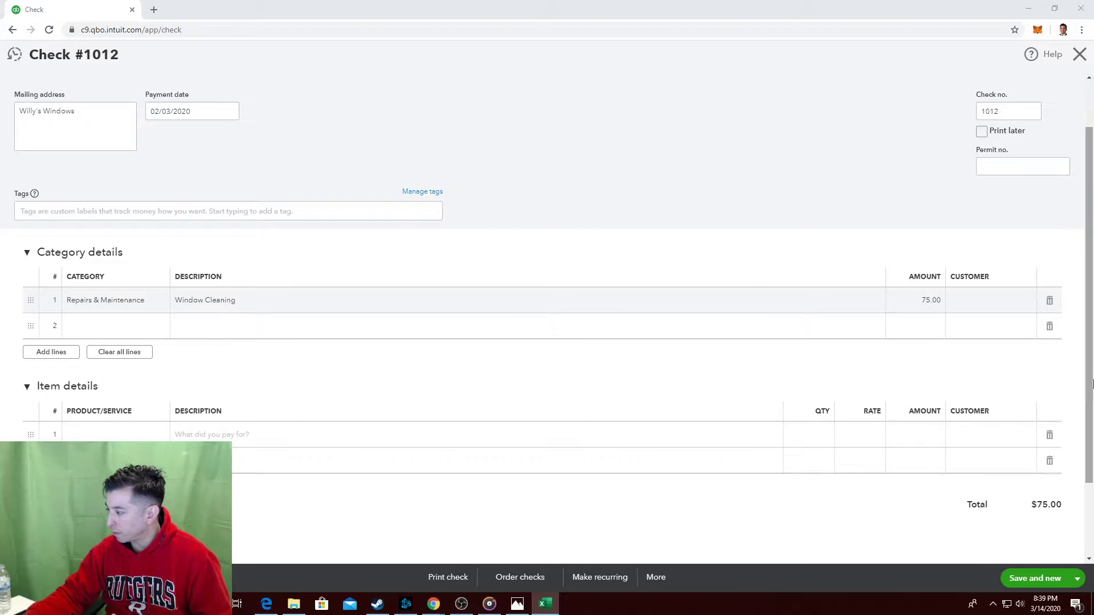
Save and close check #1012 to Willy's Windows for $75.00, returning to the dashboard.
left_click(1078, 584)
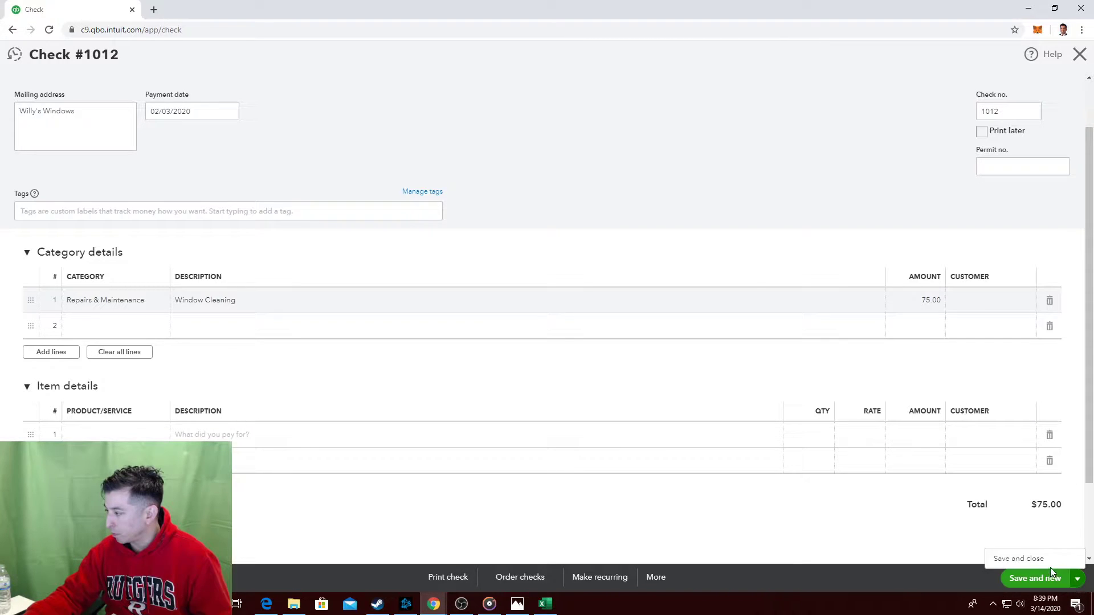
left_click(1029, 559)
left_click(1026, 576)
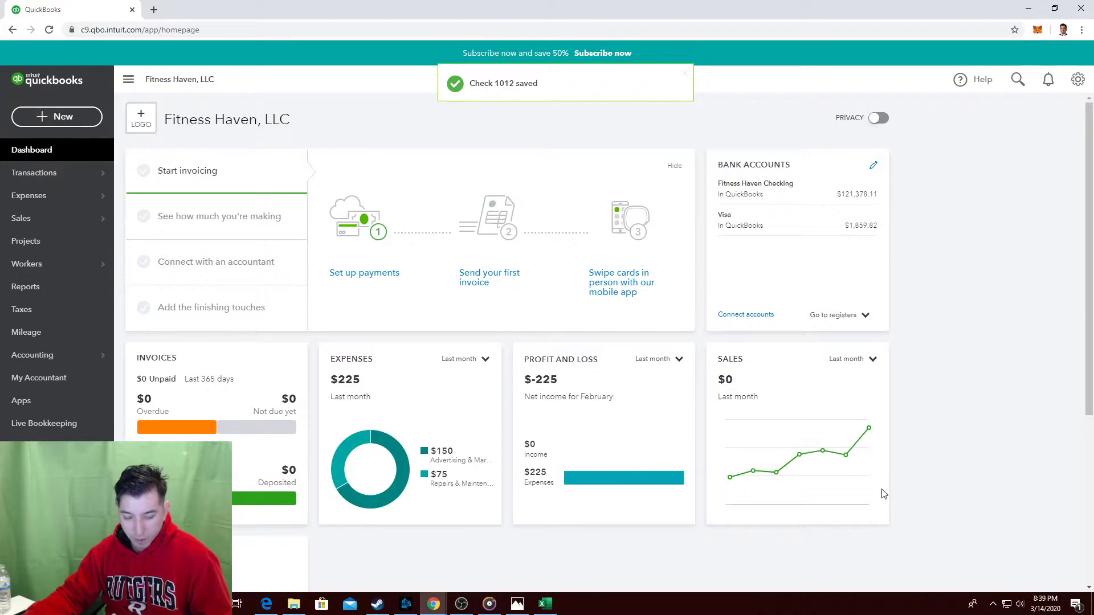
key("alt+Tab")
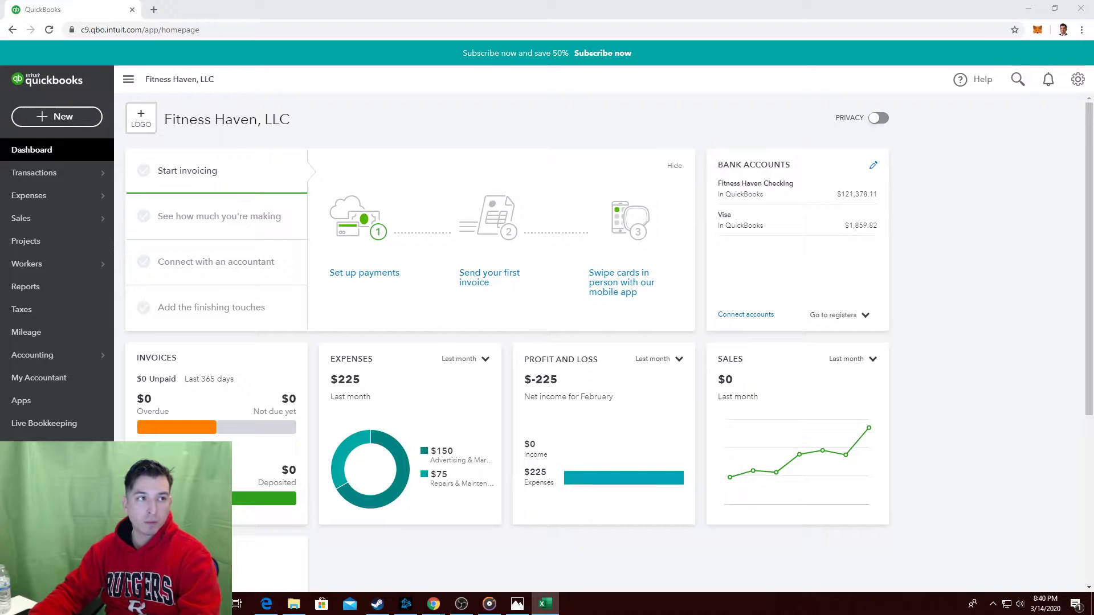
left_click(639, 105)
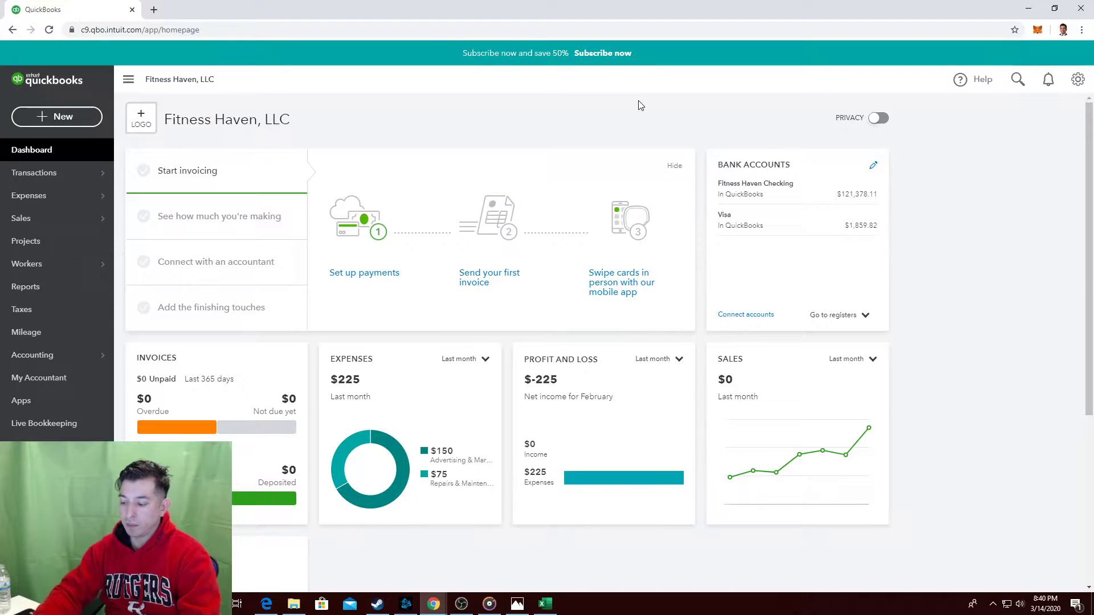
key("alt+Tab")
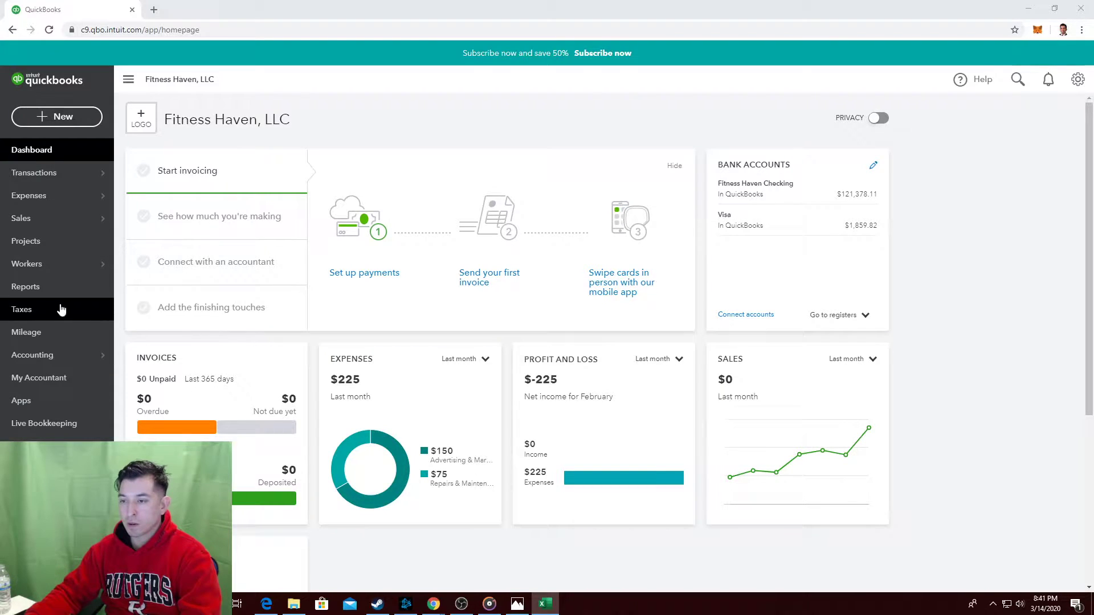
Open the Reports page from the left navigation bar.
left_click(59, 286)
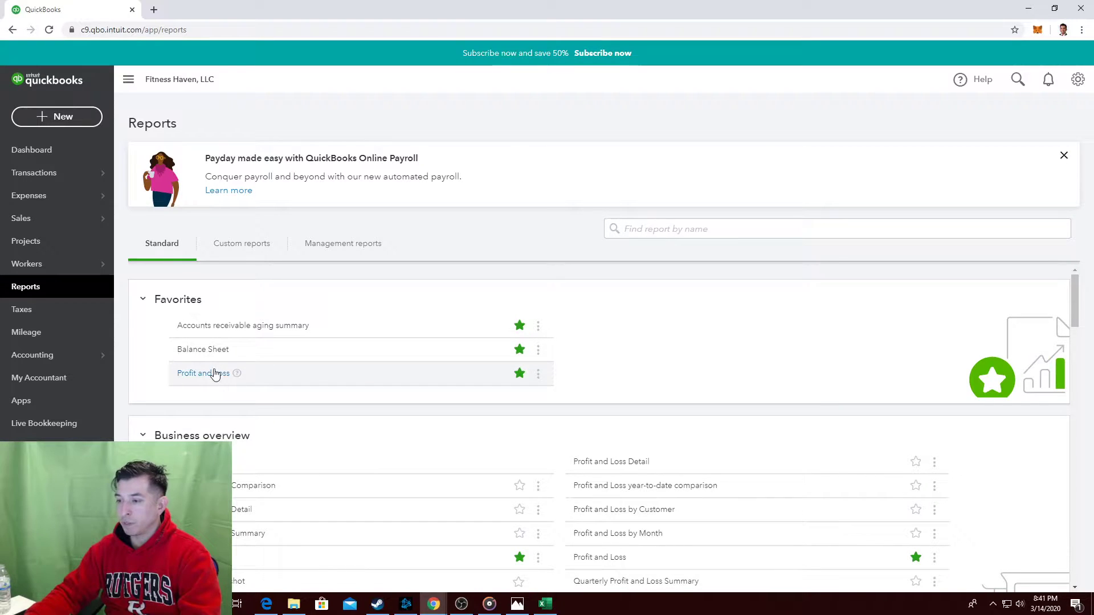
key("alt+Tab")
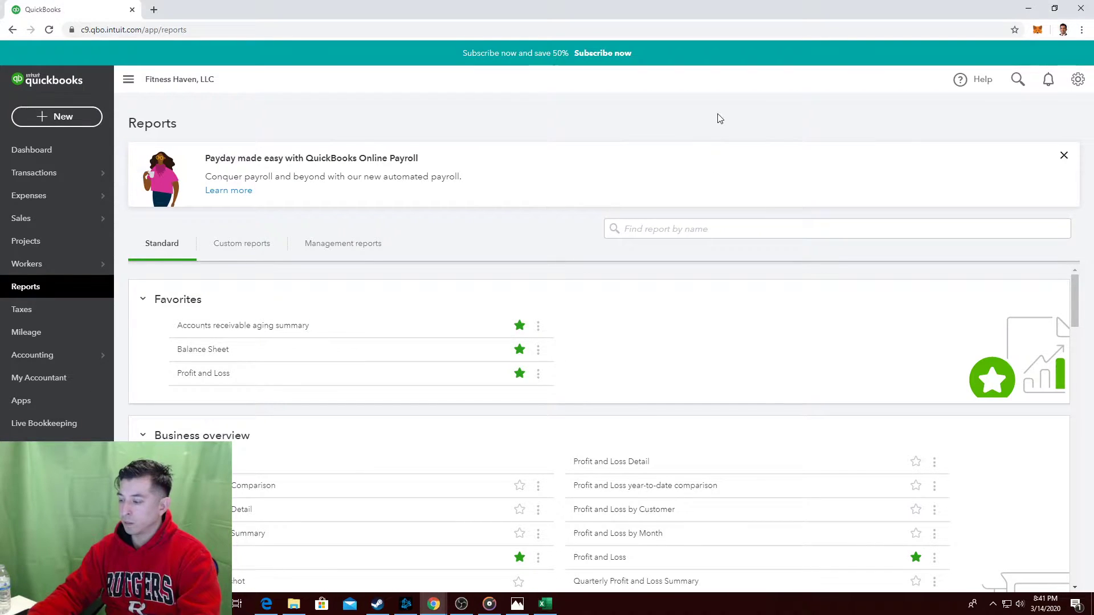
key("alt+Tab")
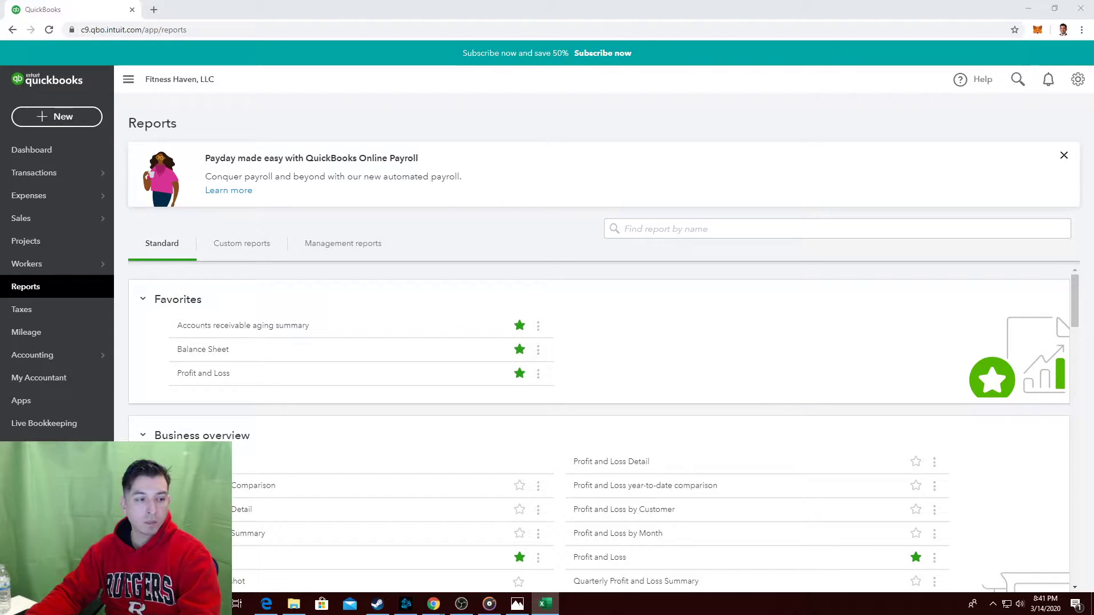
key("alt+Tab")
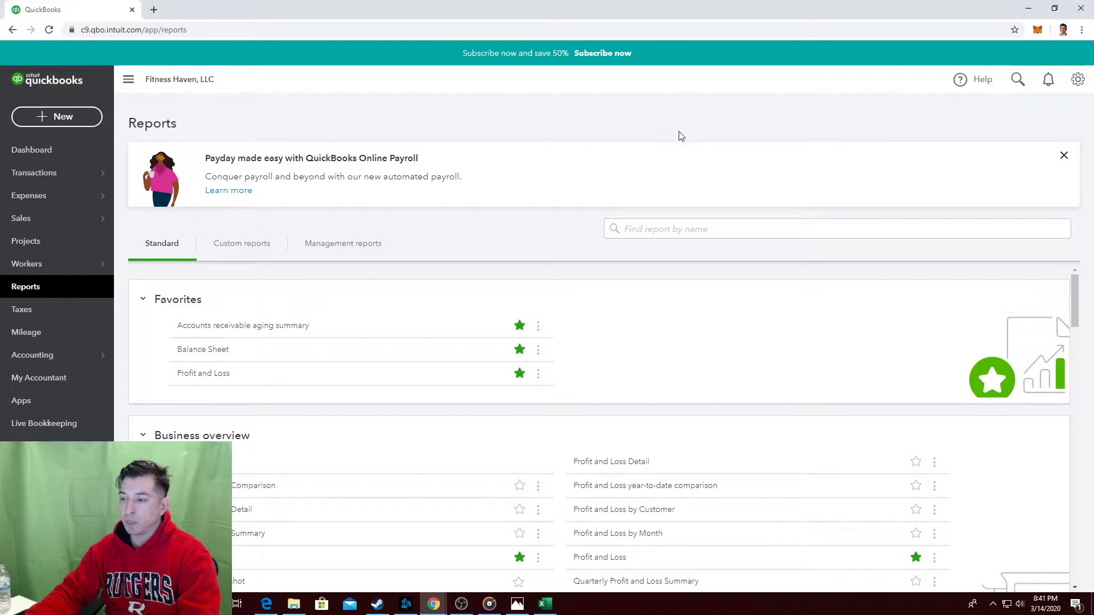
scroll(956, 331, "down", 6)
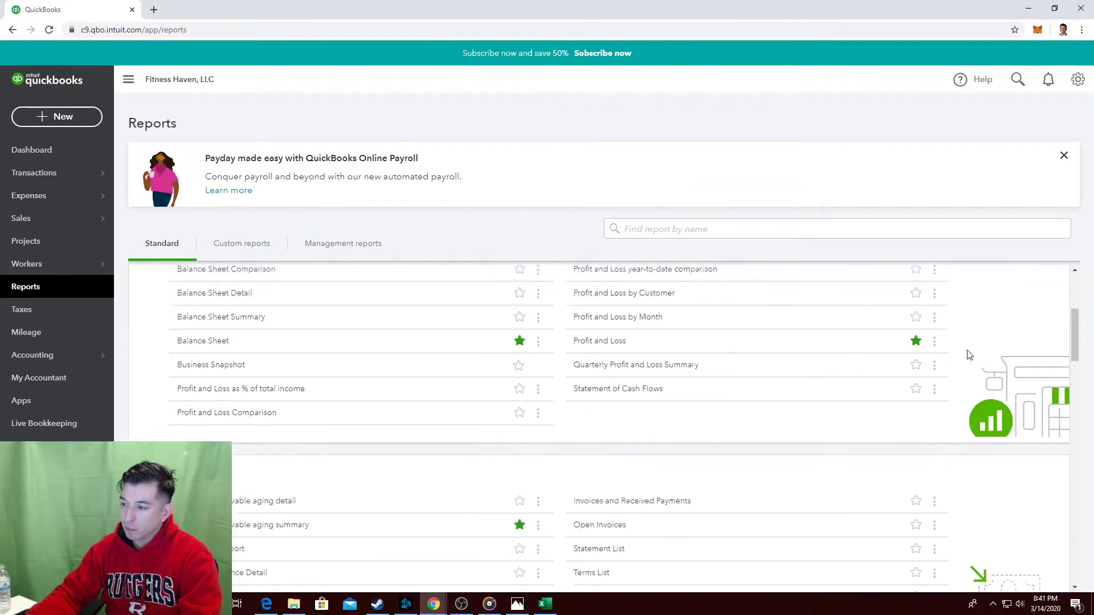
Search the Reports page for 'profit' to locate the Profit and Loss report.
key("ctrl+f")
type("profit")
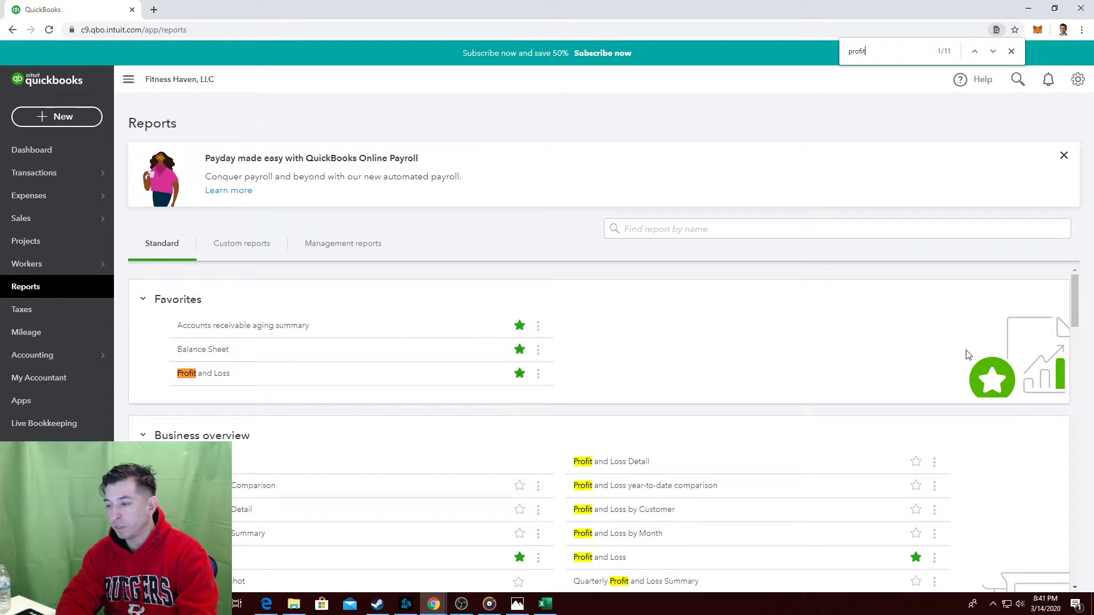
key("Return")
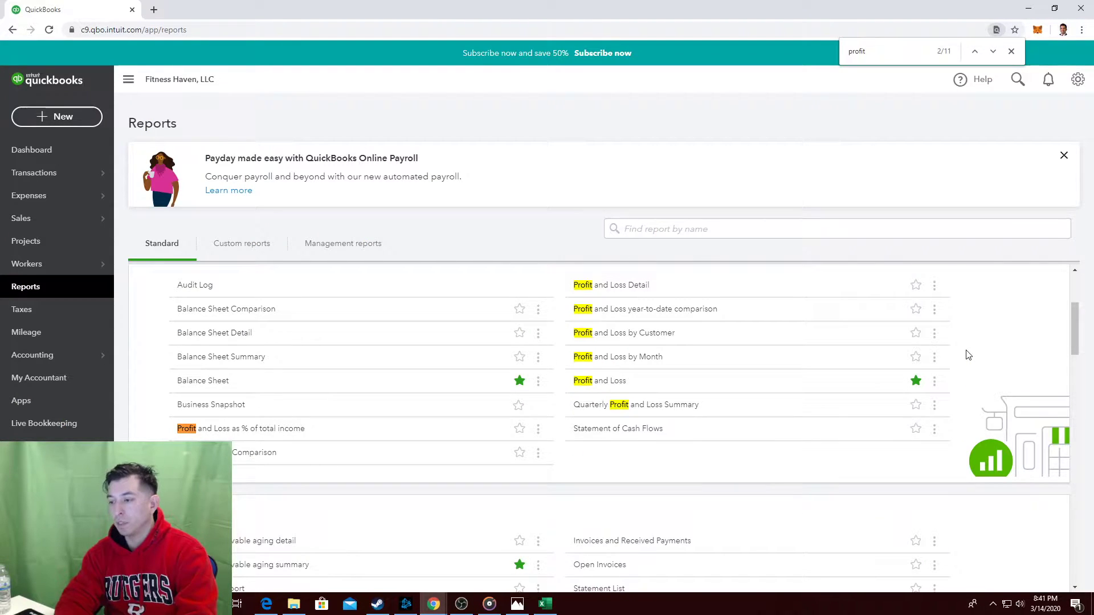
scroll(986, 362, "up", 1)
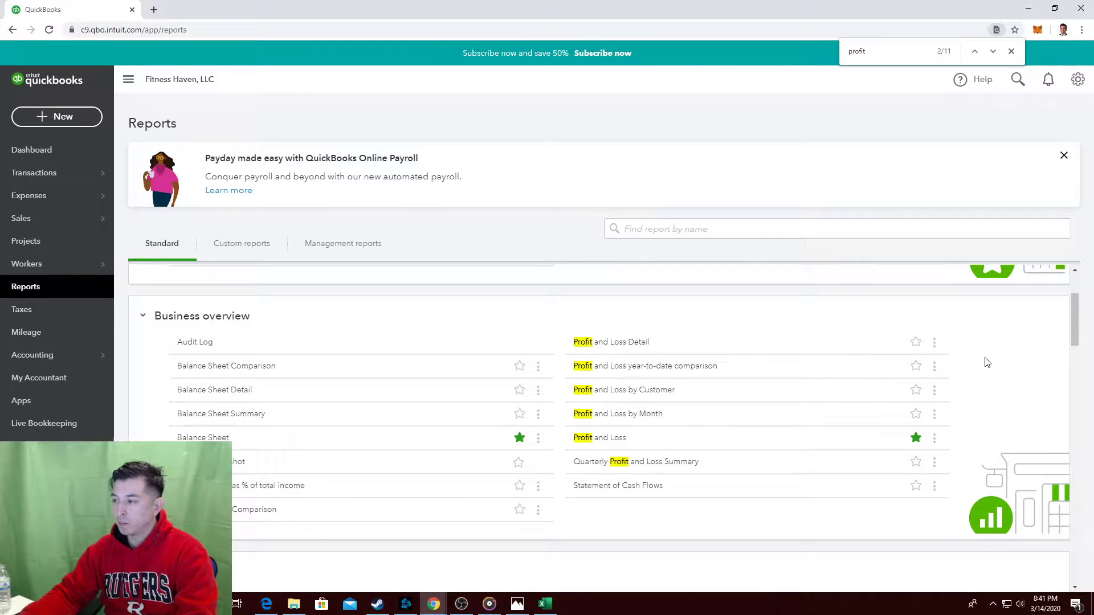
key("Return")
key("Return")
key("Return")
key("Return")
key("Return")
key("Return")
key("Return")
key("Return")
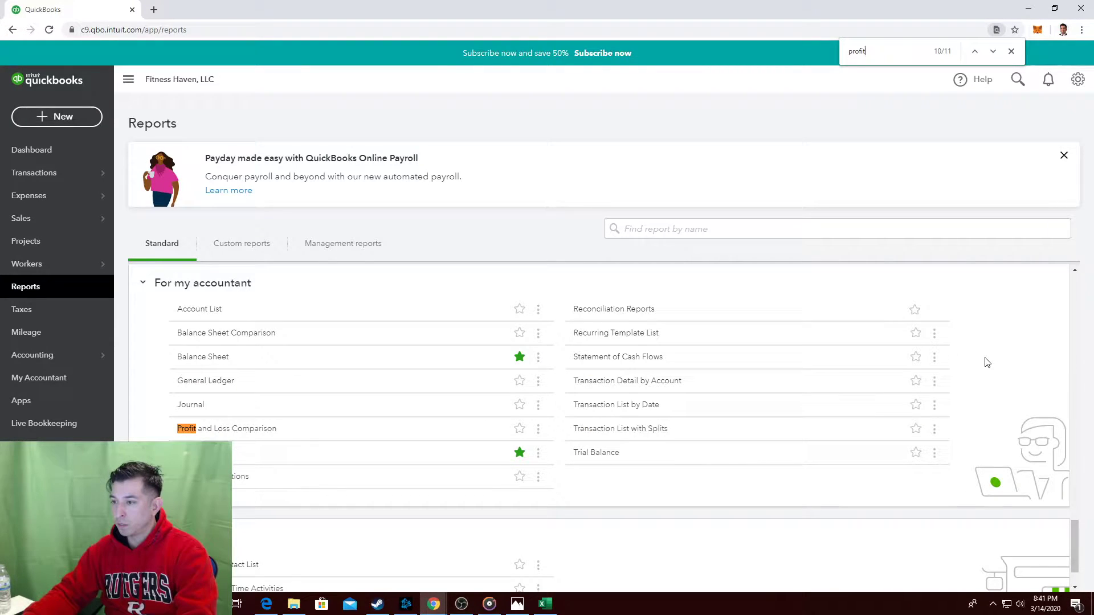
scroll(806, 502, "up", 1)
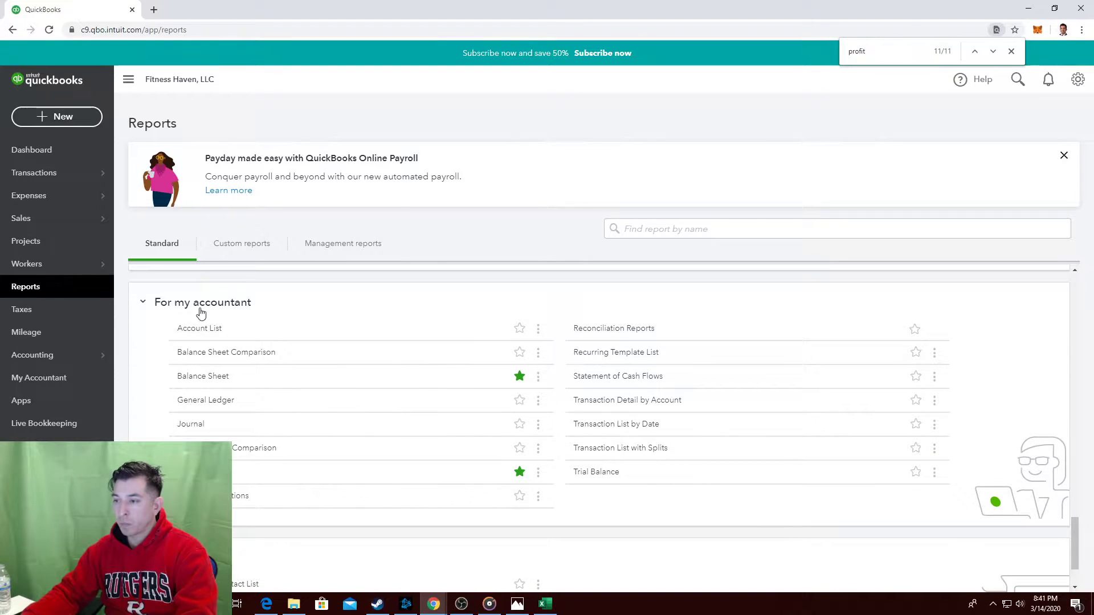
left_click_drag(257, 305, 110, 330)
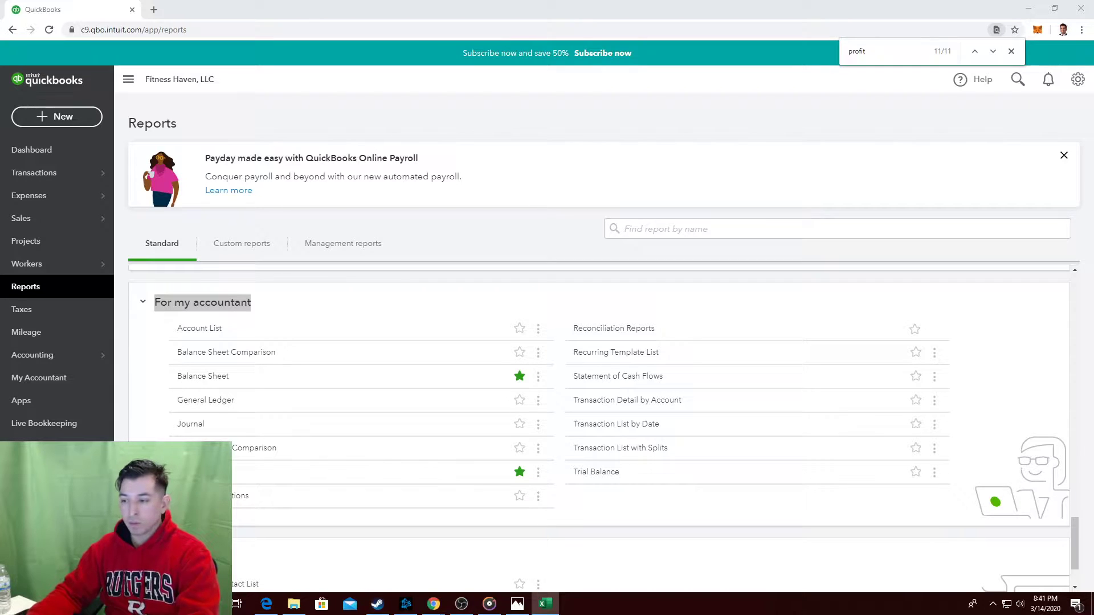
left_click(246, 477)
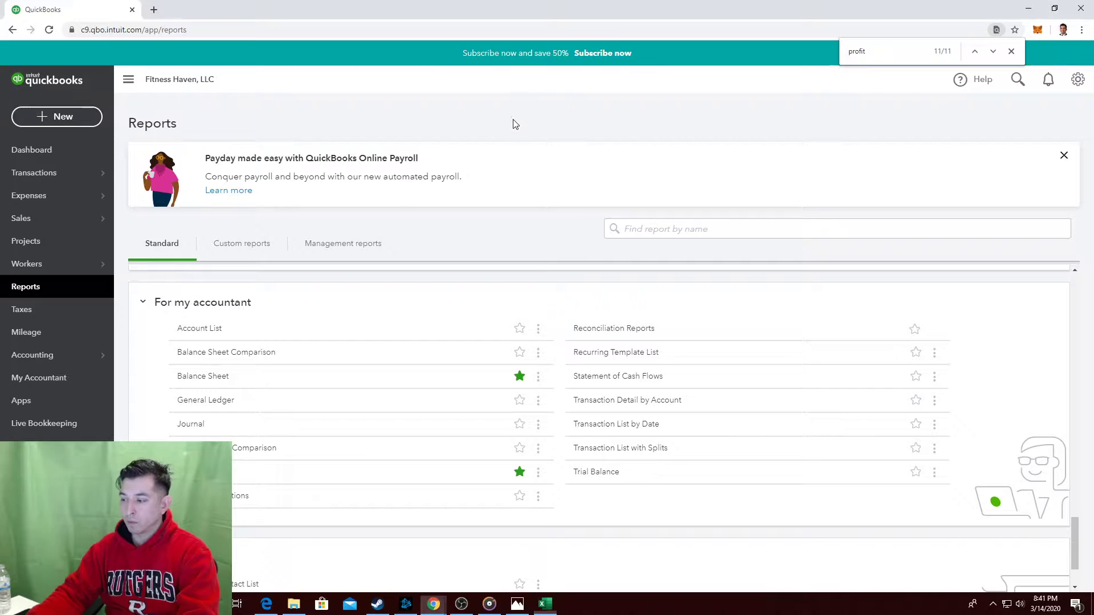
key("alt+Tab")
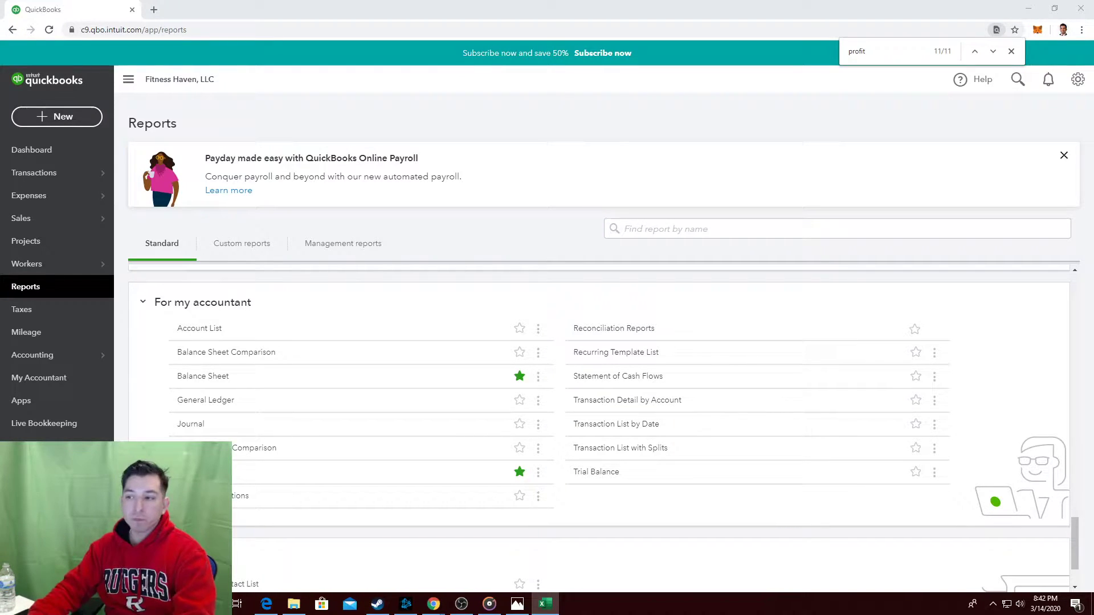
Run the Profit and Loss report with start date 02/01/2020.
left_click(246, 471)
scroll(342, 437, "down", 2)
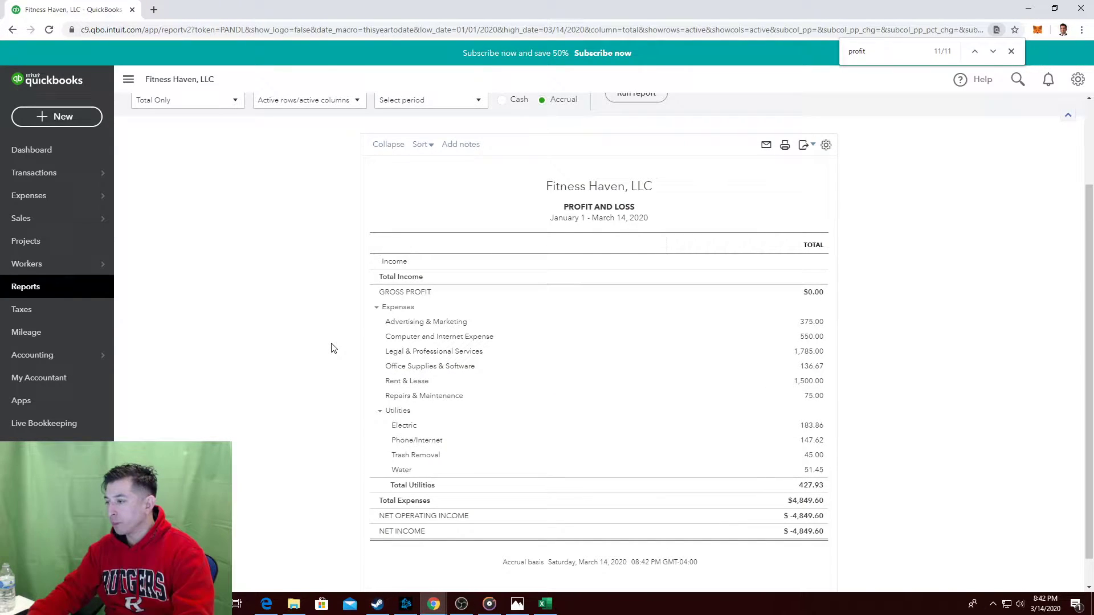
scroll(333, 348, "up", 2)
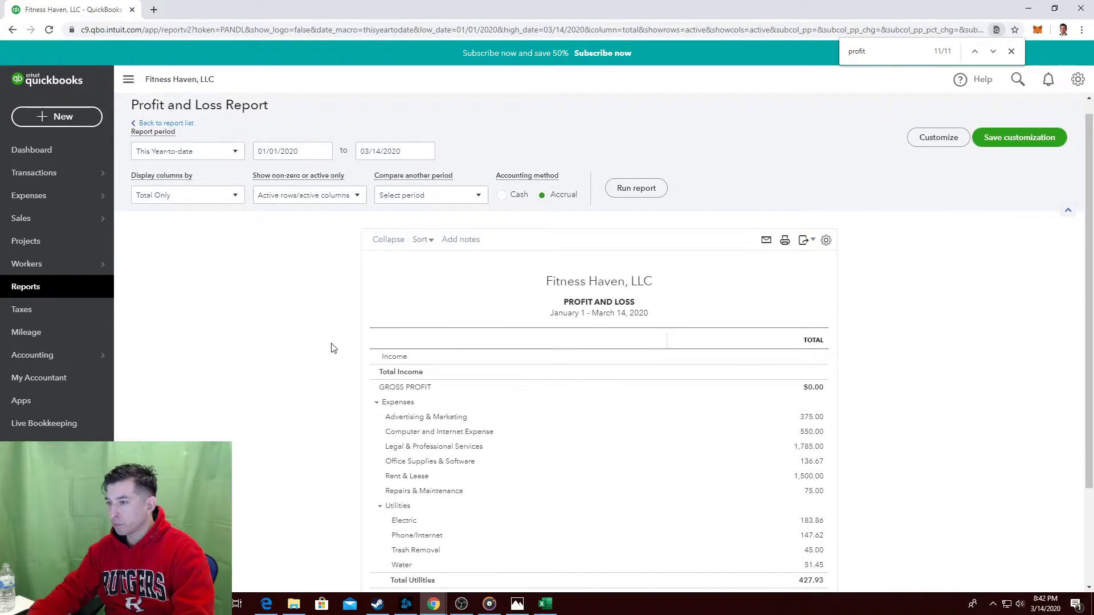
left_click(315, 151)
left_click(322, 151)
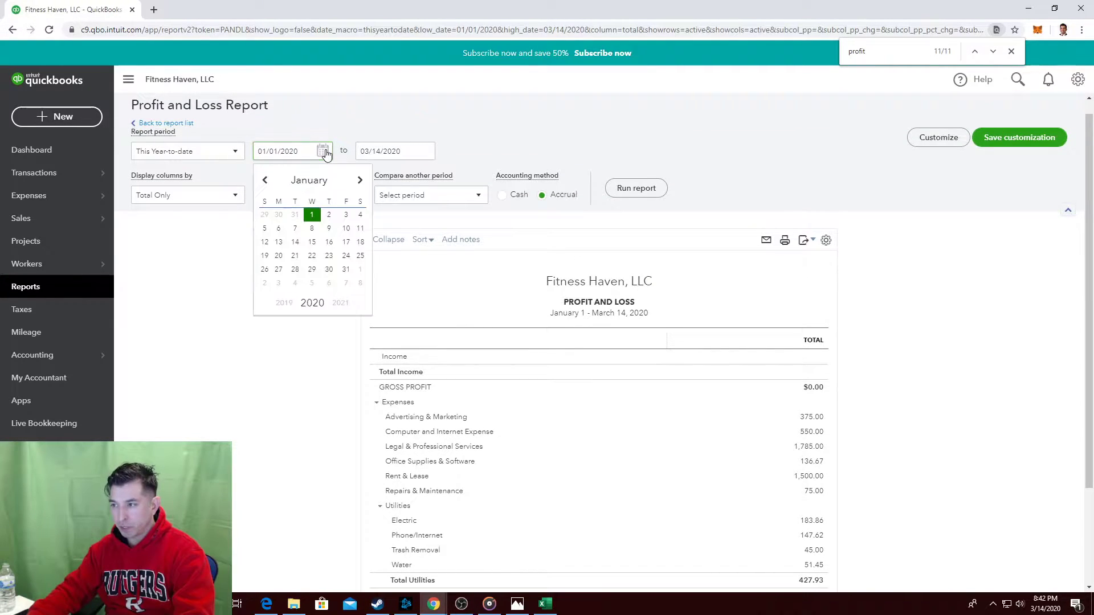
left_click(360, 269)
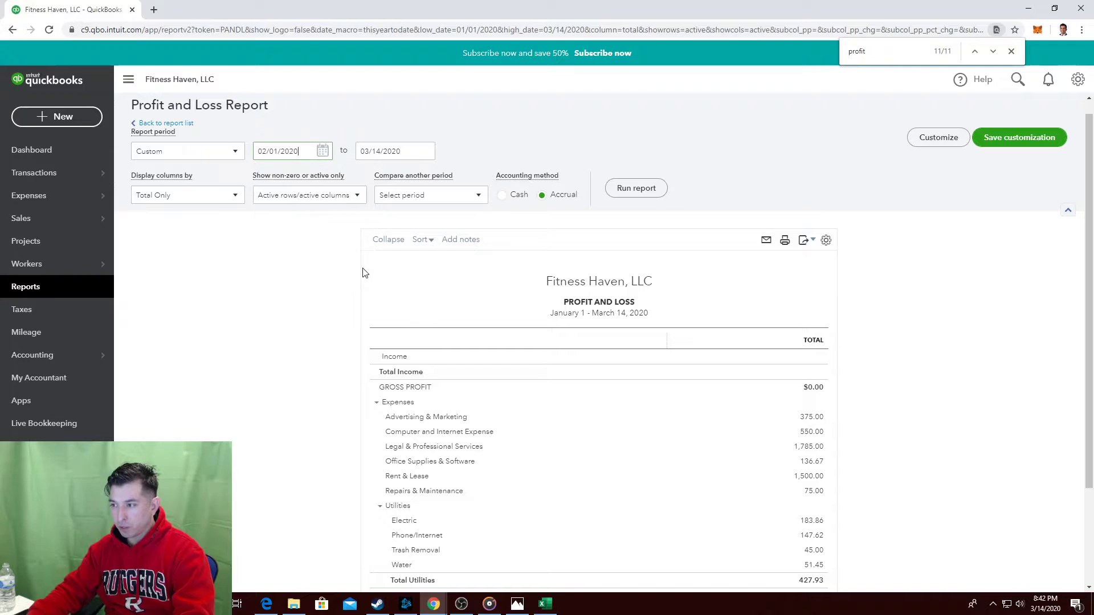
left_click(632, 192)
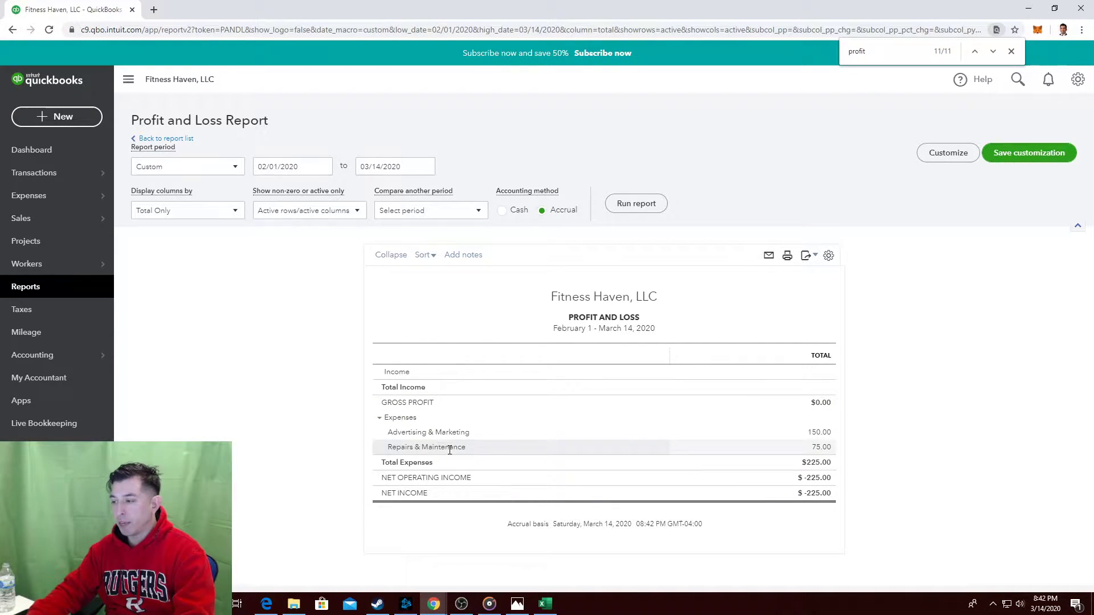
key("alt+Tab")
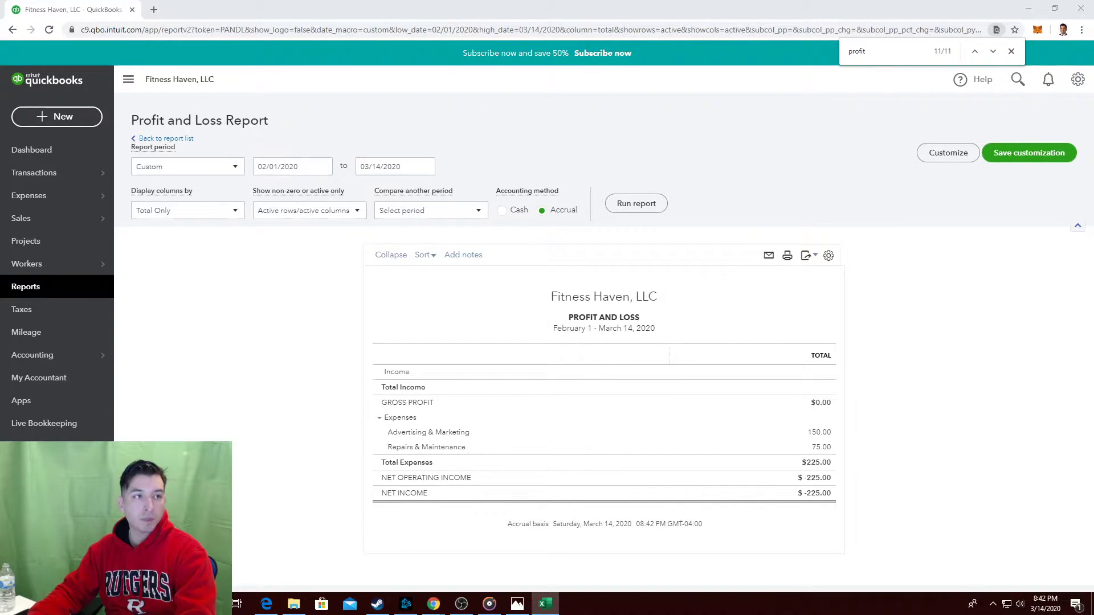
left_click(233, 342)
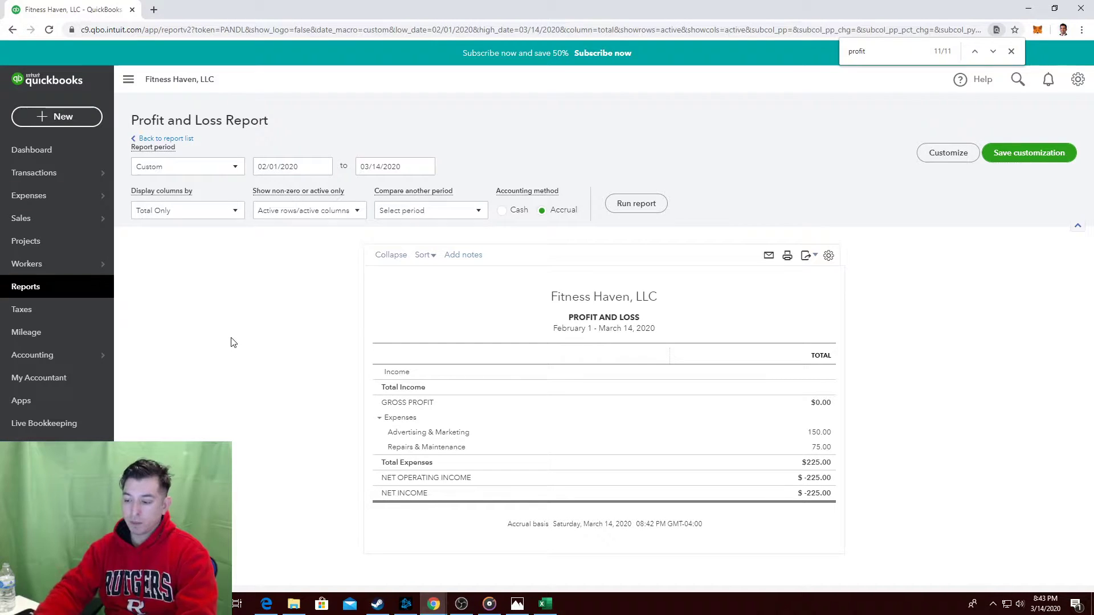
key("alt+Tab")
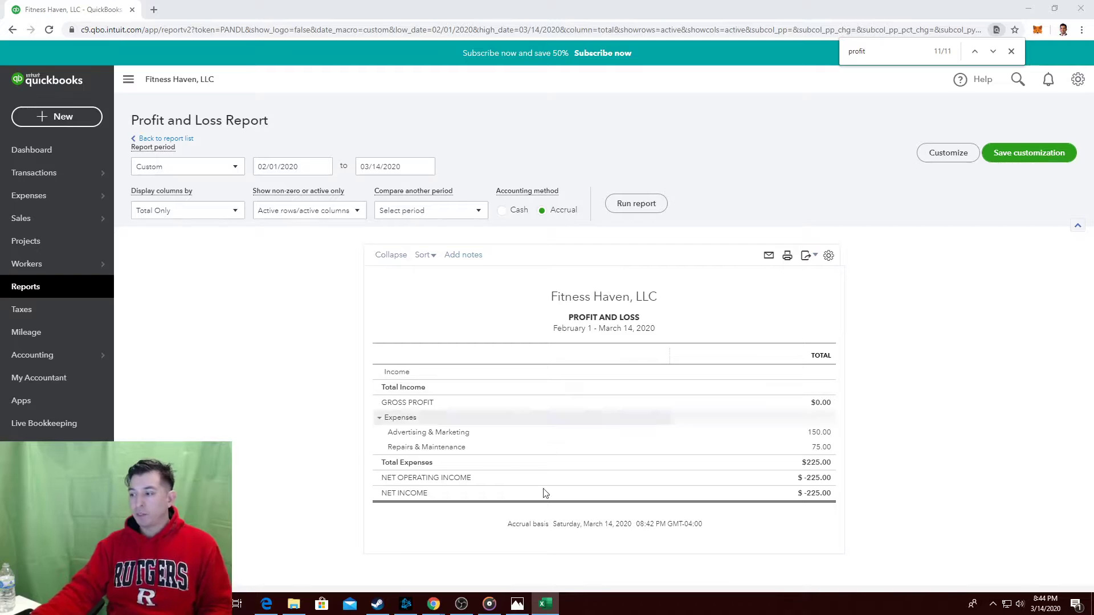
left_click_drag(0, 33, 75, 48)
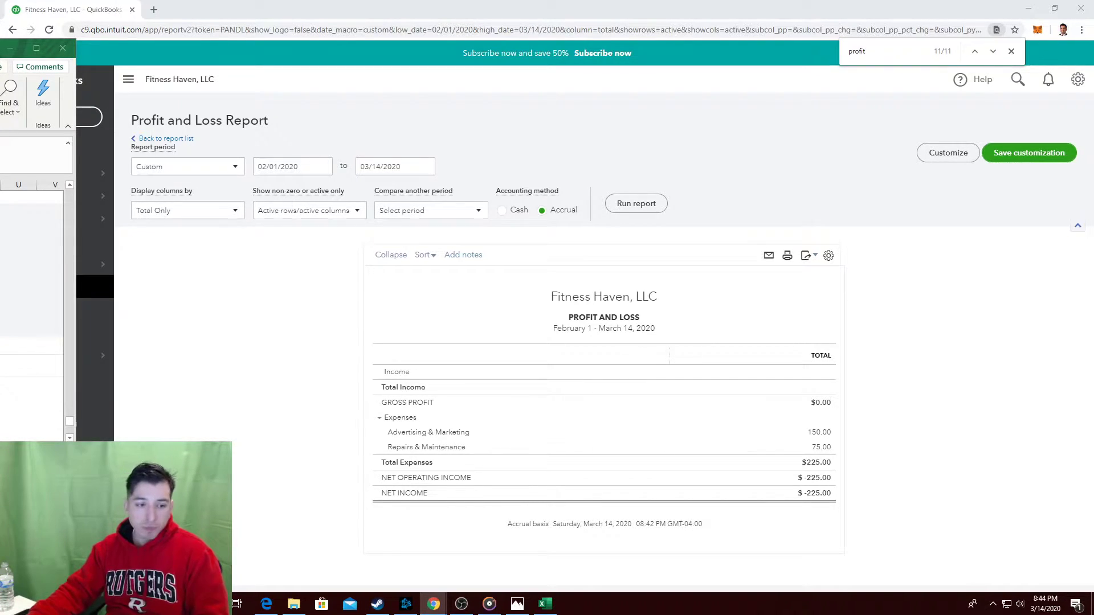
Bring up the Photos image of the practice book's February Transactions page.
left_click(0, 48)
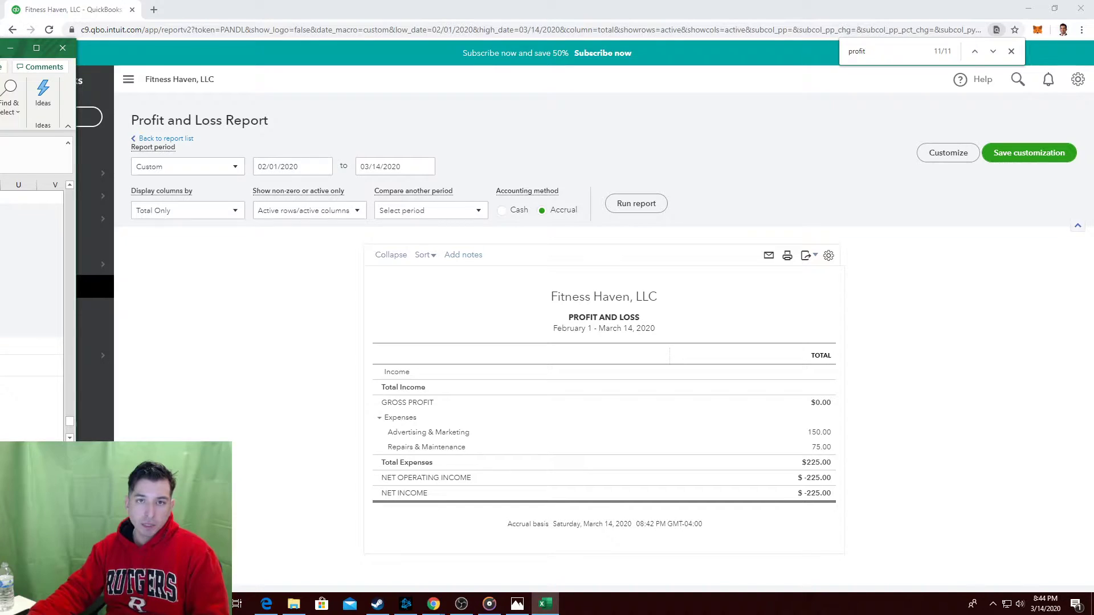
left_click_drag(0, 48, 0, 23)
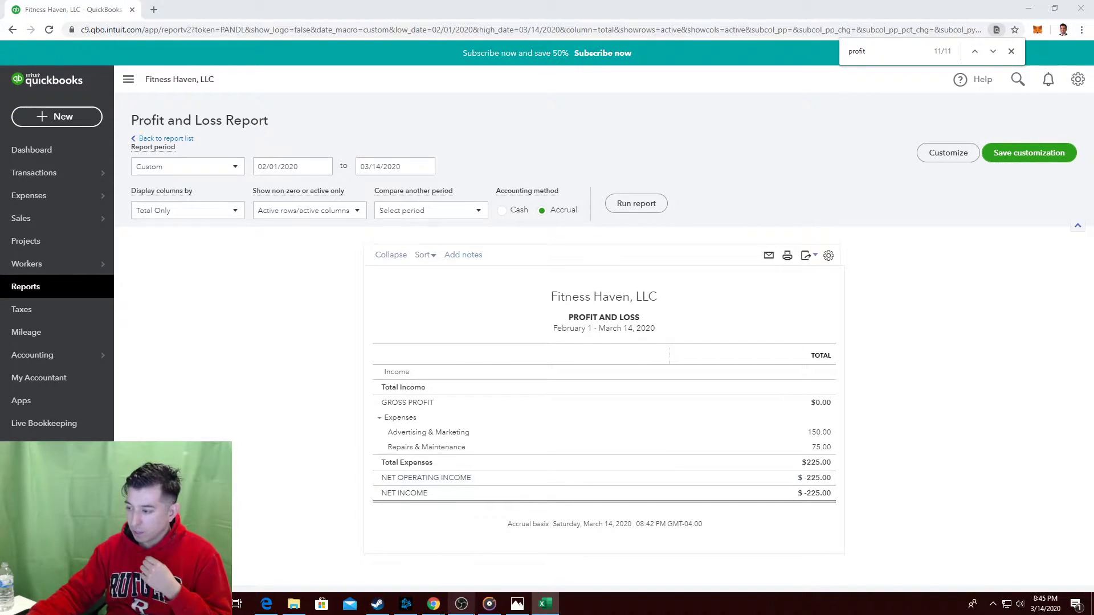
left_click(518, 605)
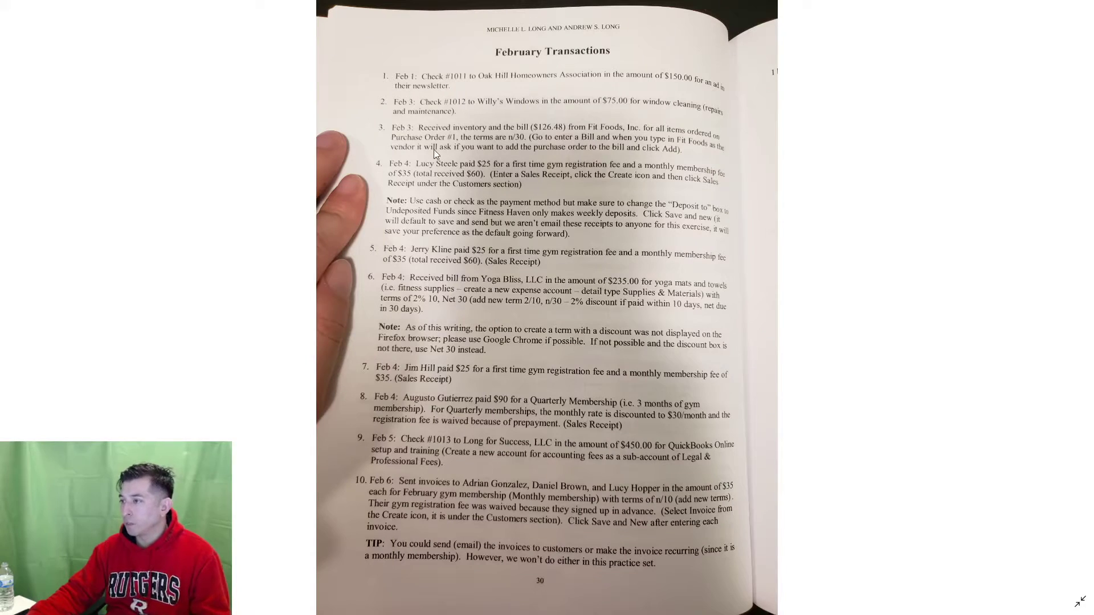
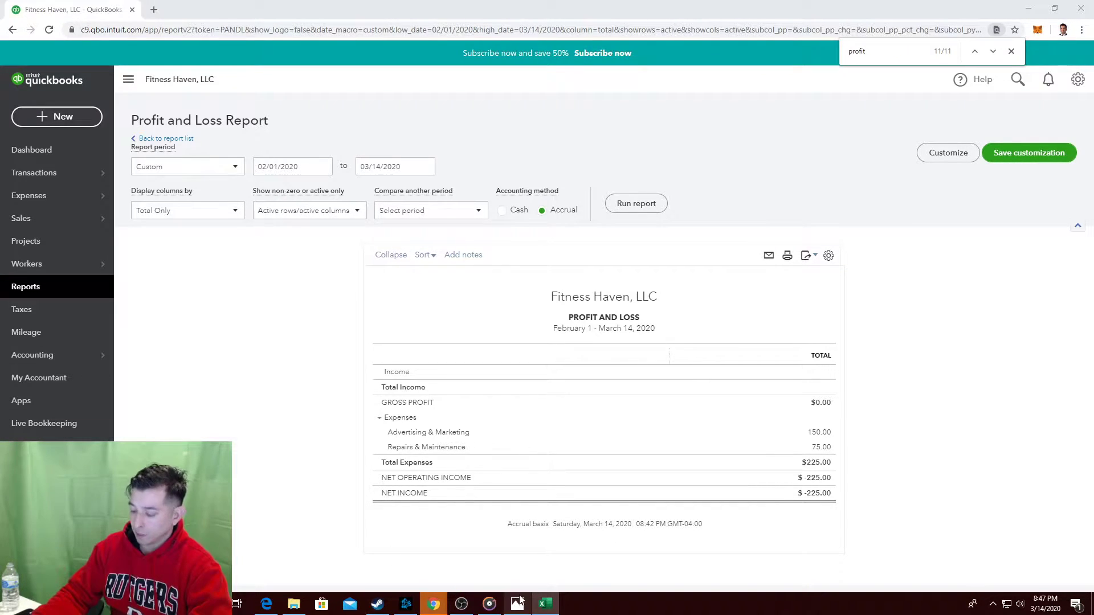
Review the Feb 1 – Mar 14, 2020 Profit and Loss: $225.00 expenses, -$225.00 net income.
mouse_move(518, 601)
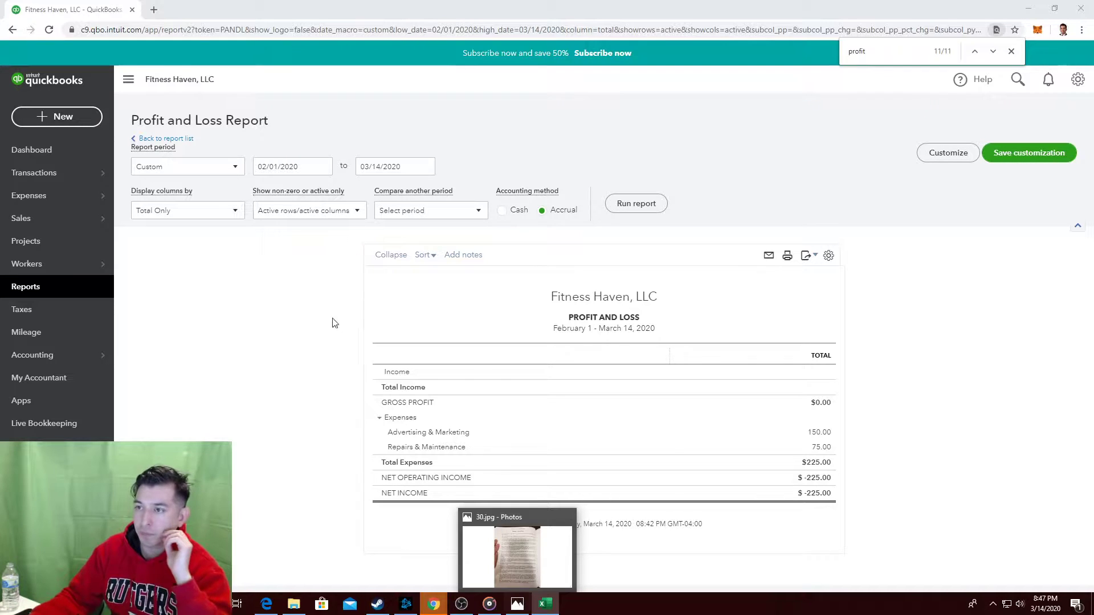
Start a blank vendor bill from the Vendors section of the + New menu.
left_click(90, 126)
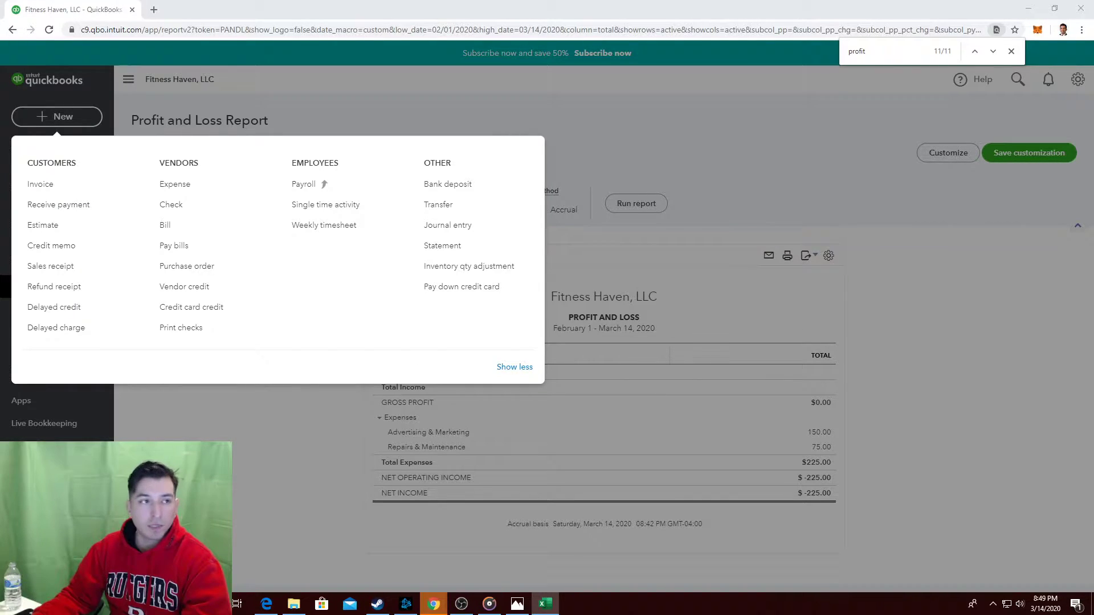
left_click(809, 151)
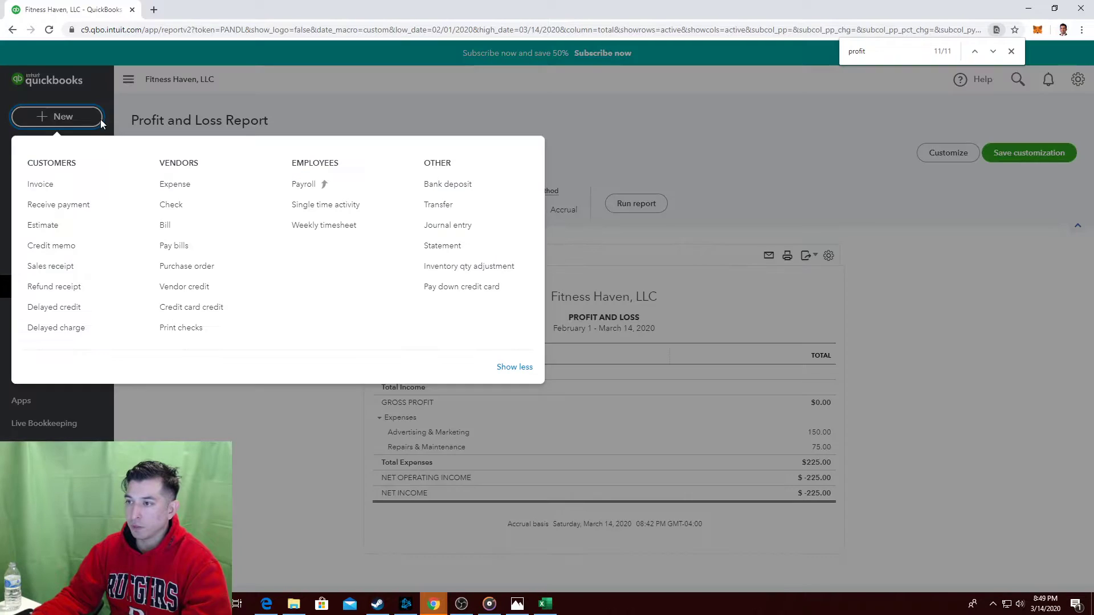
left_click(100, 118)
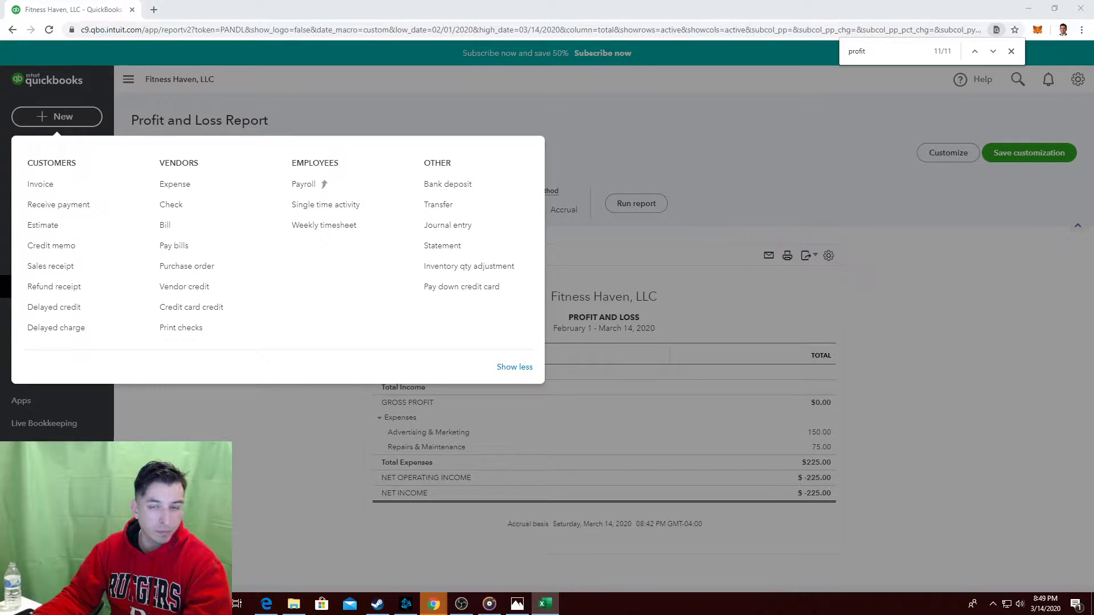
left_click(166, 228)
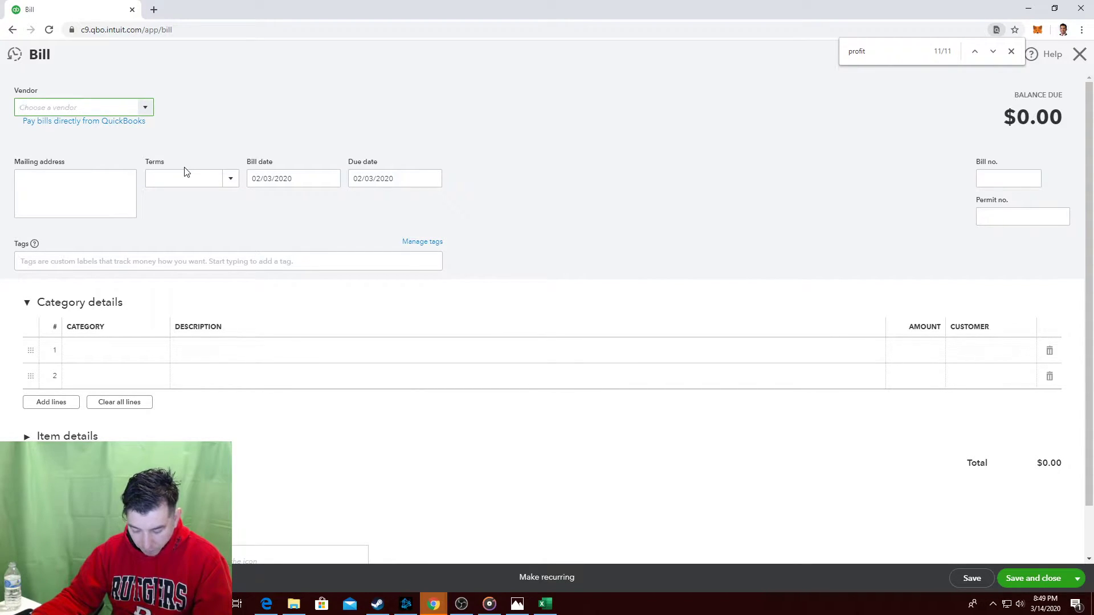
Choose Fit Foods, Inc as the bill's vendor so purchase order #1001 appears.
key("alt+Tab")
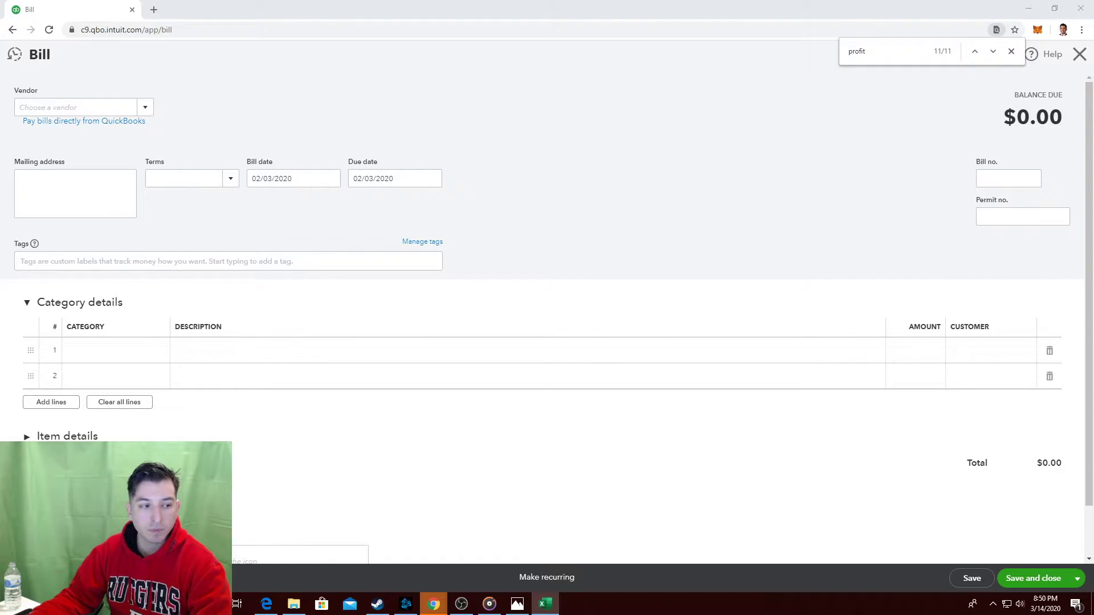
left_click(114, 108)
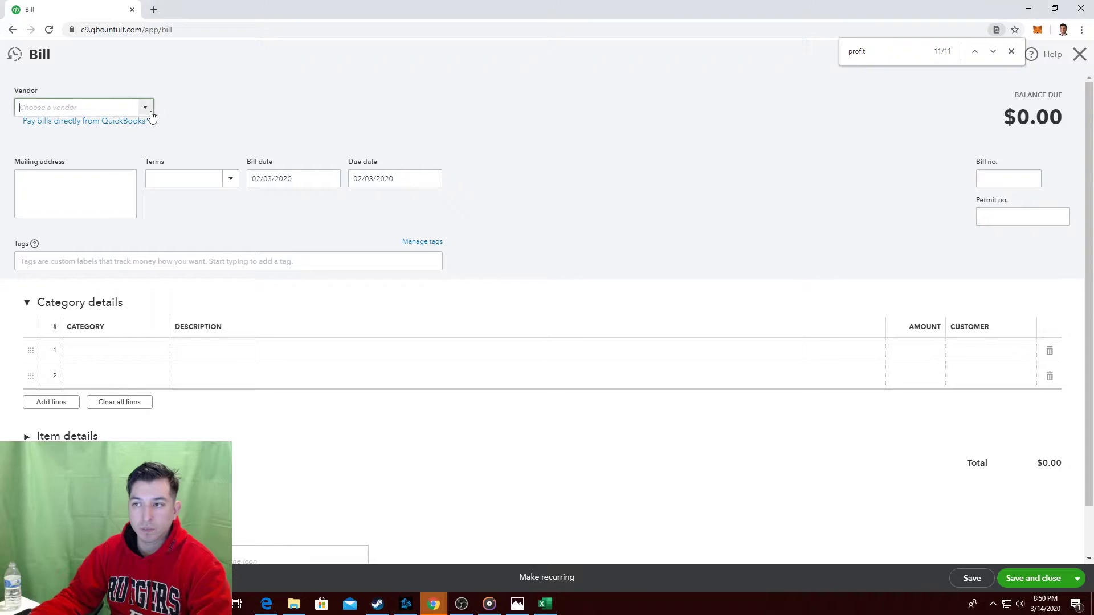
type("Fit fo")
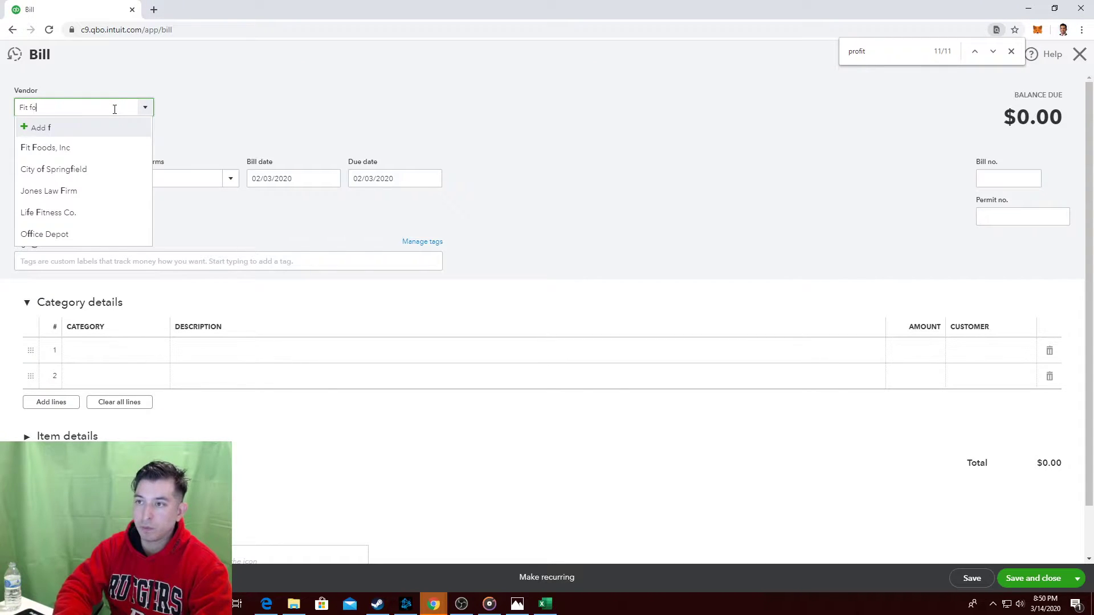
left_click(69, 148)
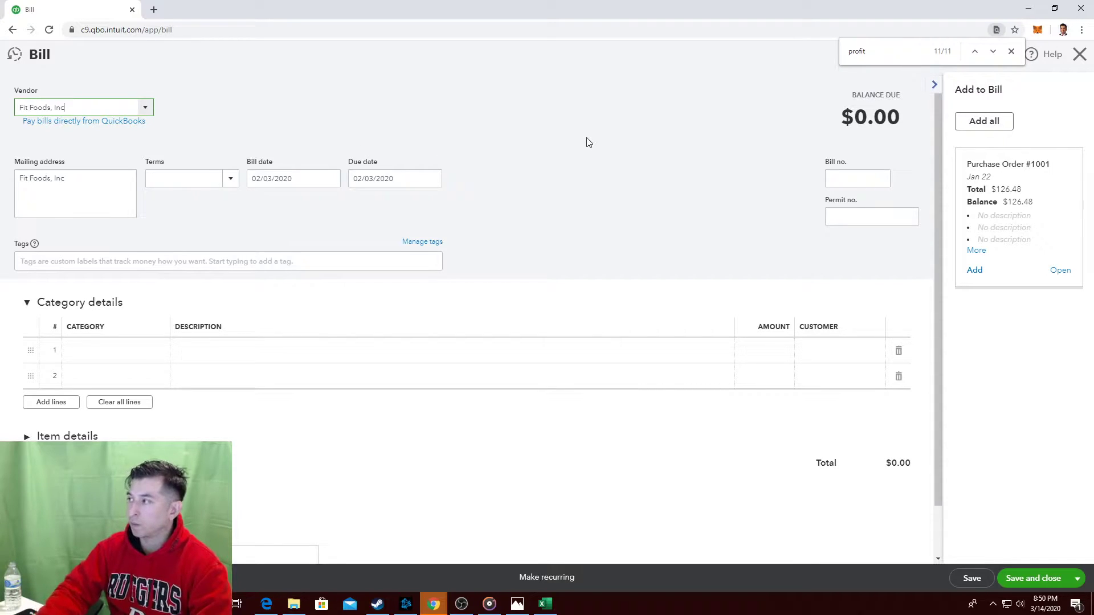
left_click(1011, 51)
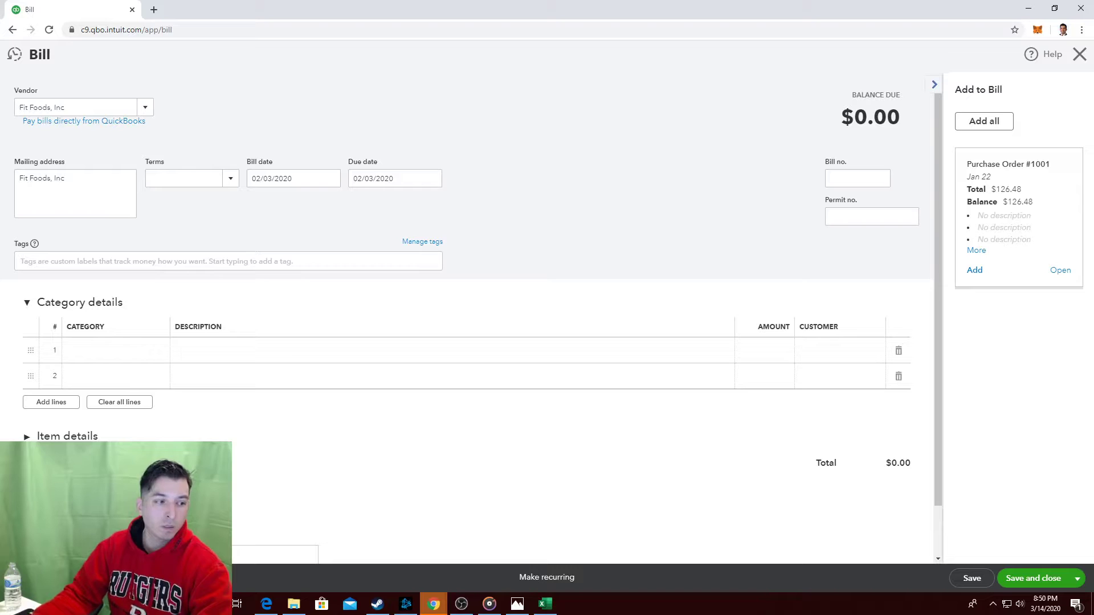
key("alt+Tab")
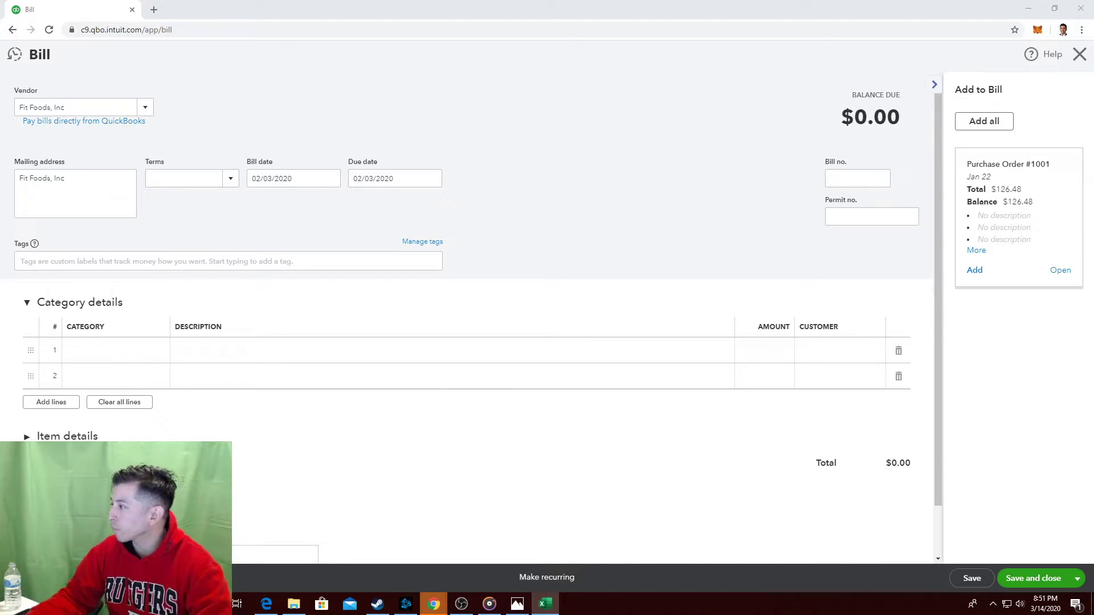
Add Purchase Order #1001 to the bill for a $126.48 balance due.
left_click(975, 271)
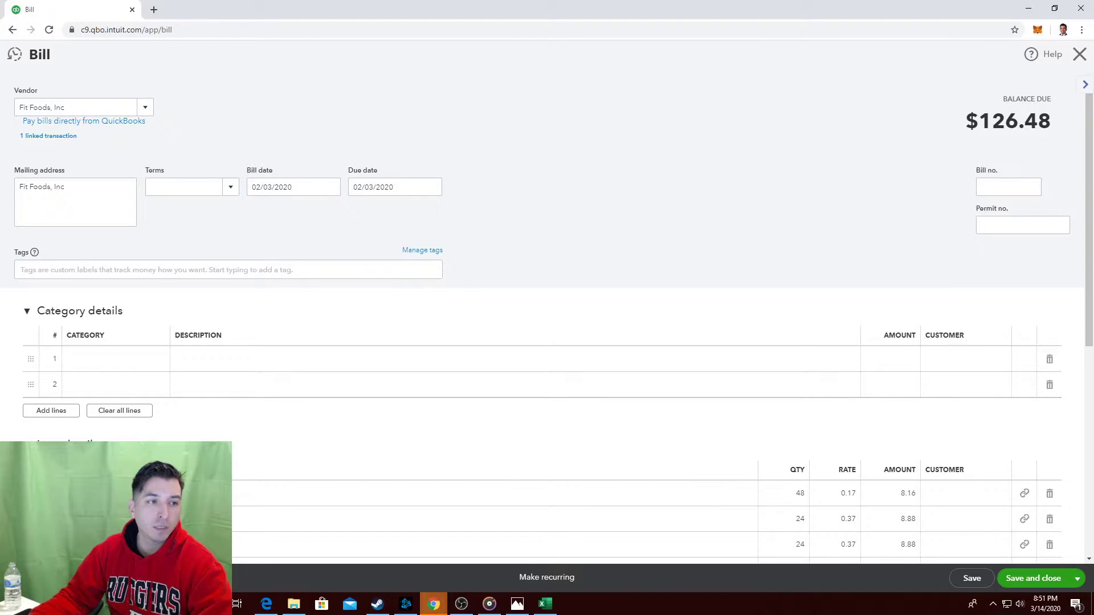
key("alt+Tab")
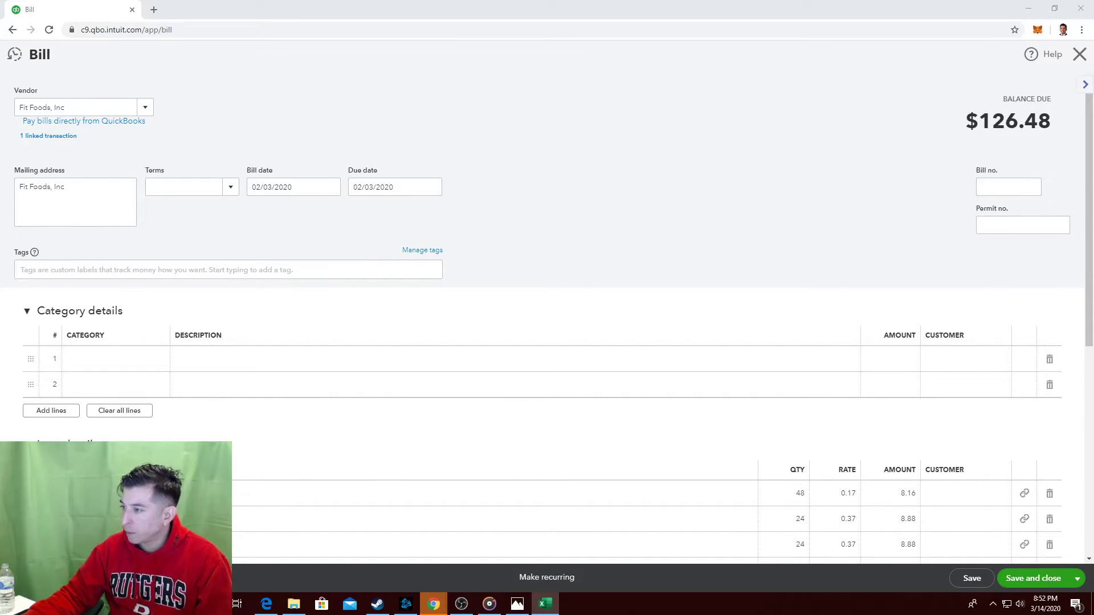
scroll(513, 432, "down", 4)
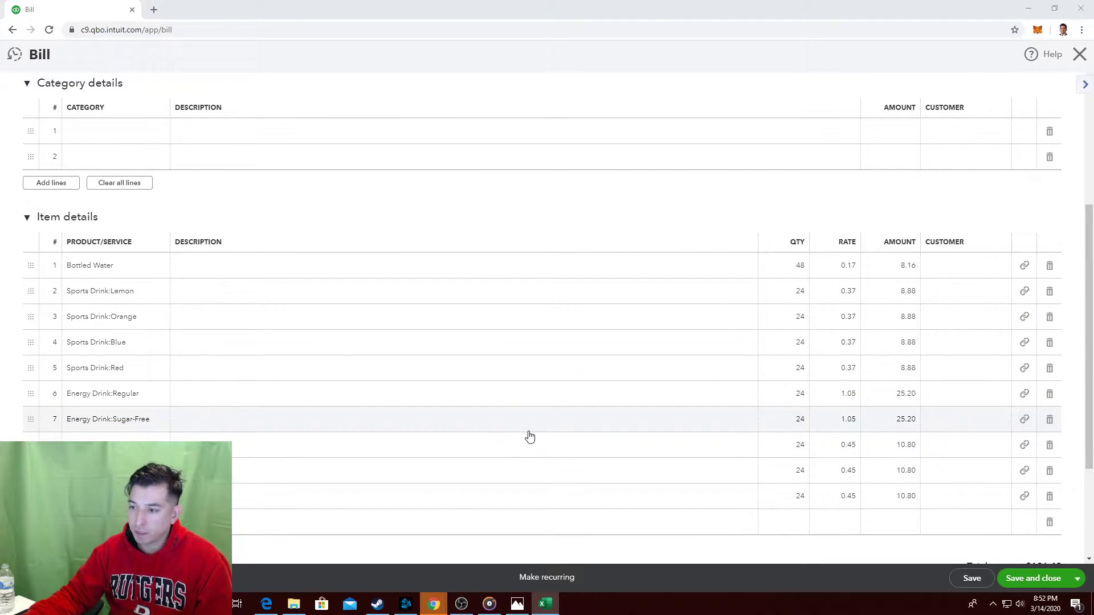
scroll(527, 439, "down", 2)
scroll(532, 448, "up", 1)
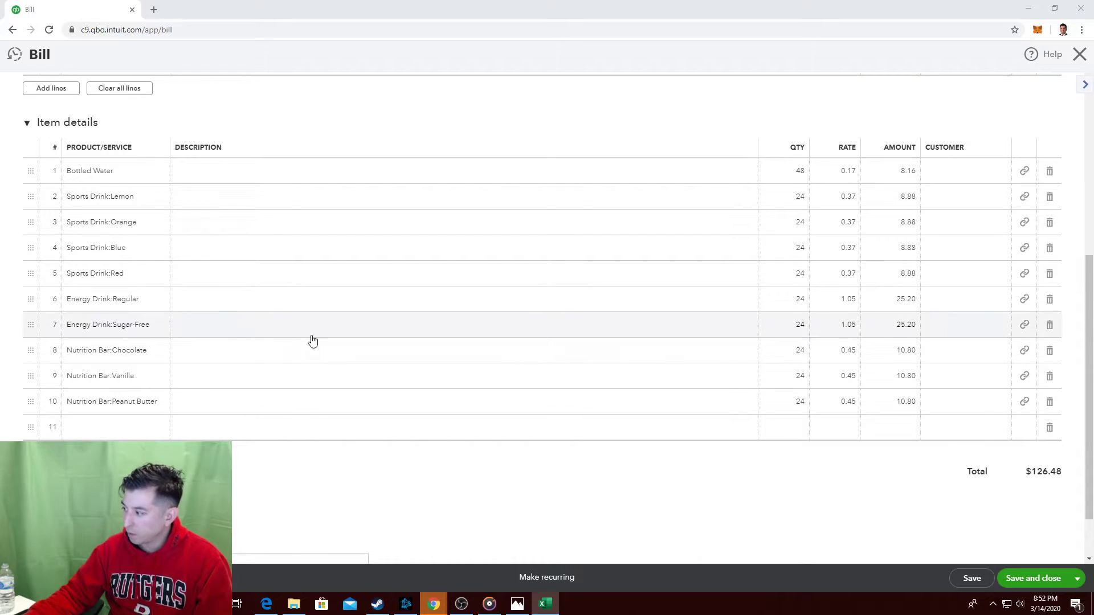
scroll(312, 340, "down", 1)
scroll(390, 384, "up", 5)
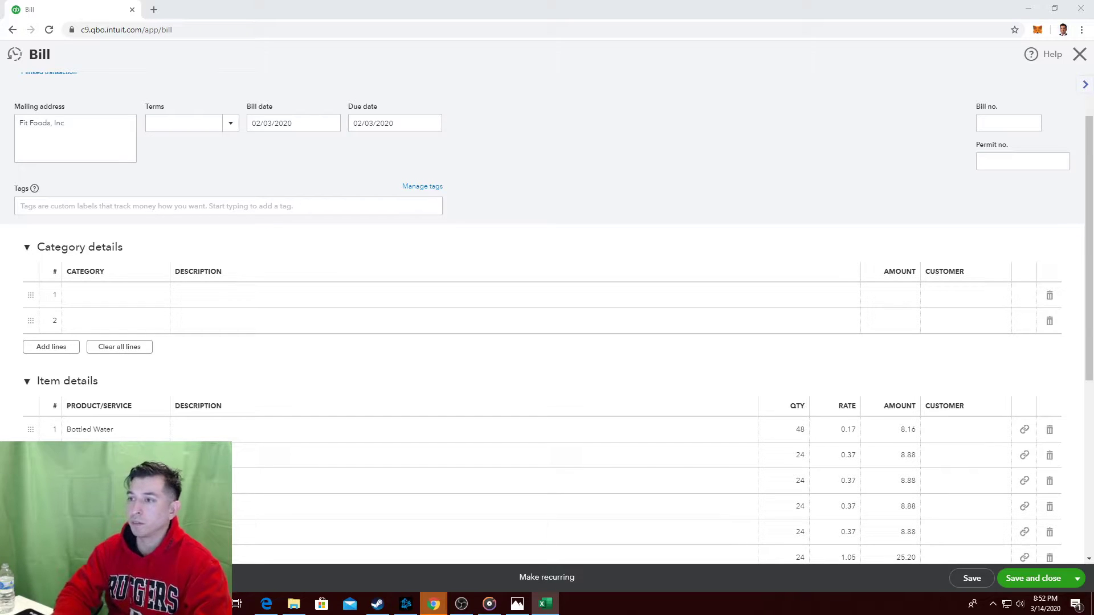
scroll(721, 112, "down", 5)
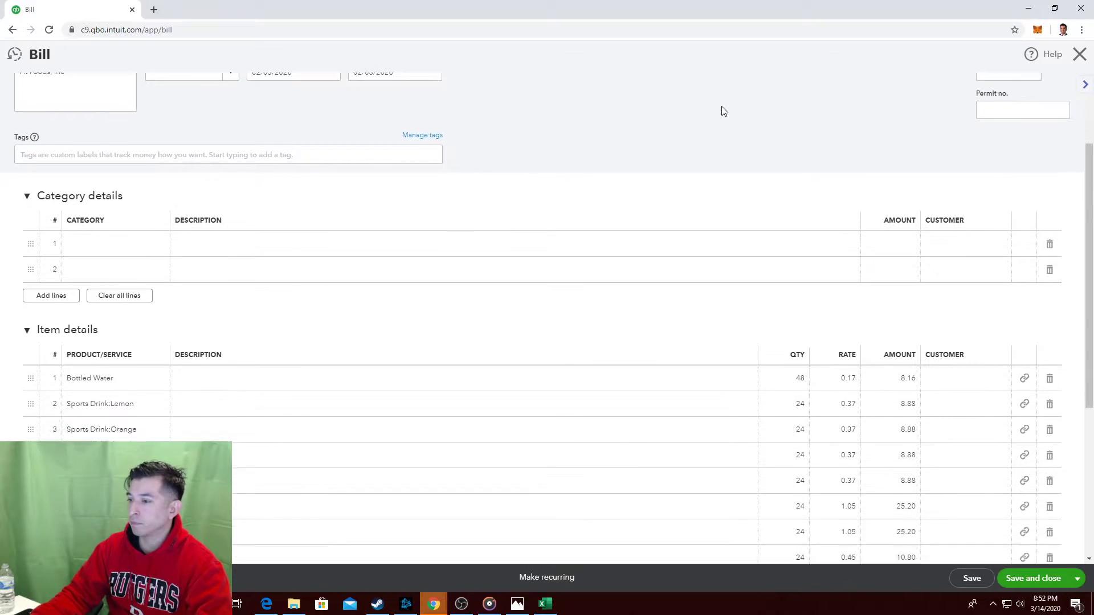
scroll(722, 110, "up", 1)
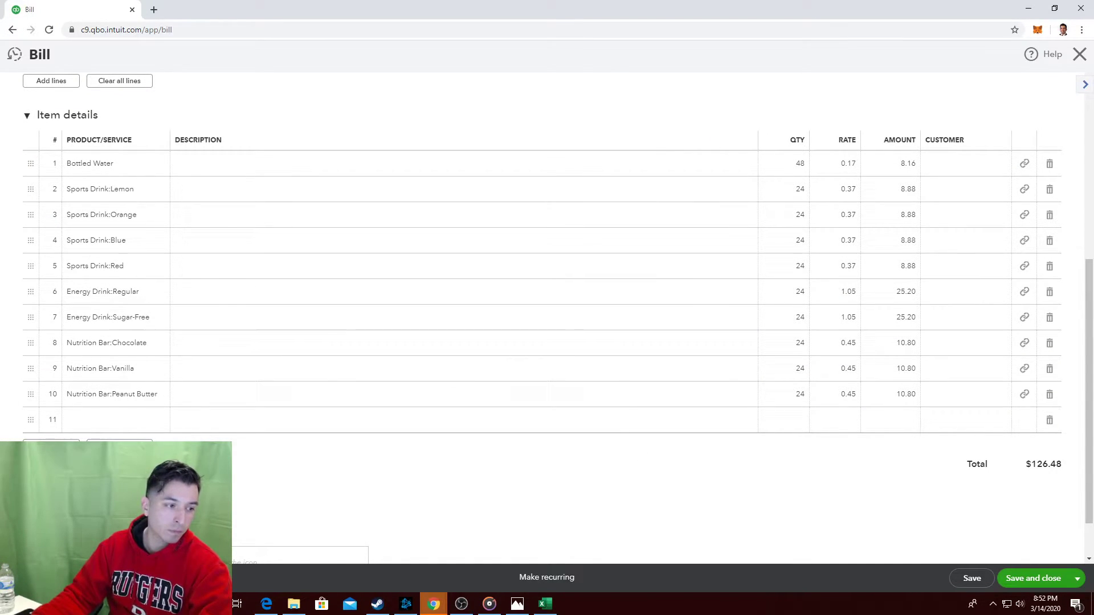
key("alt+Tab")
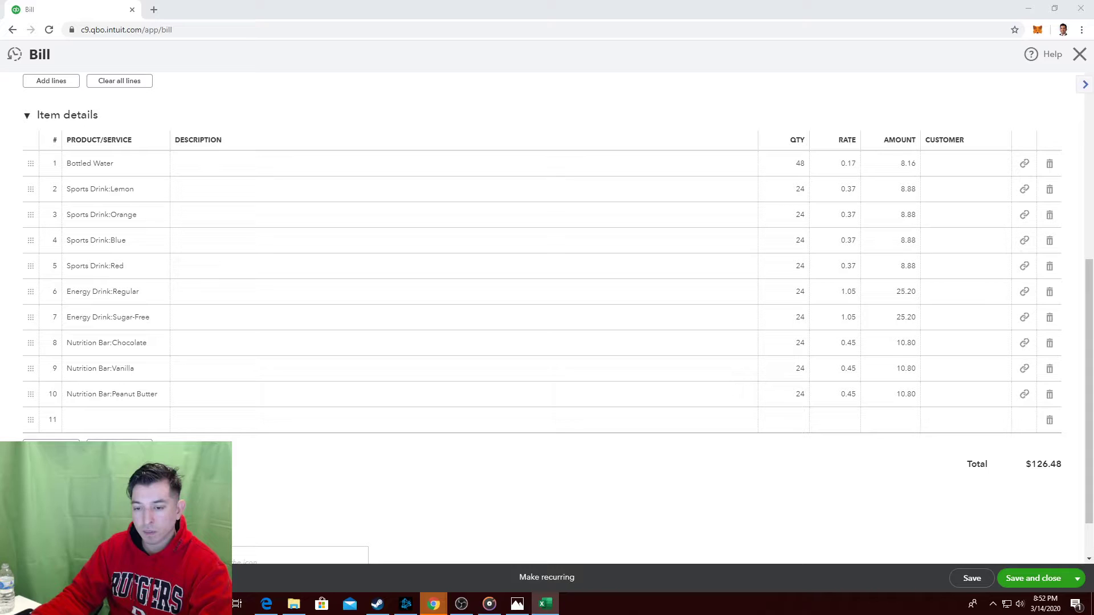
Save and close the $126.48 Fit Foods bill, then go to the Reports page.
left_click(1027, 585)
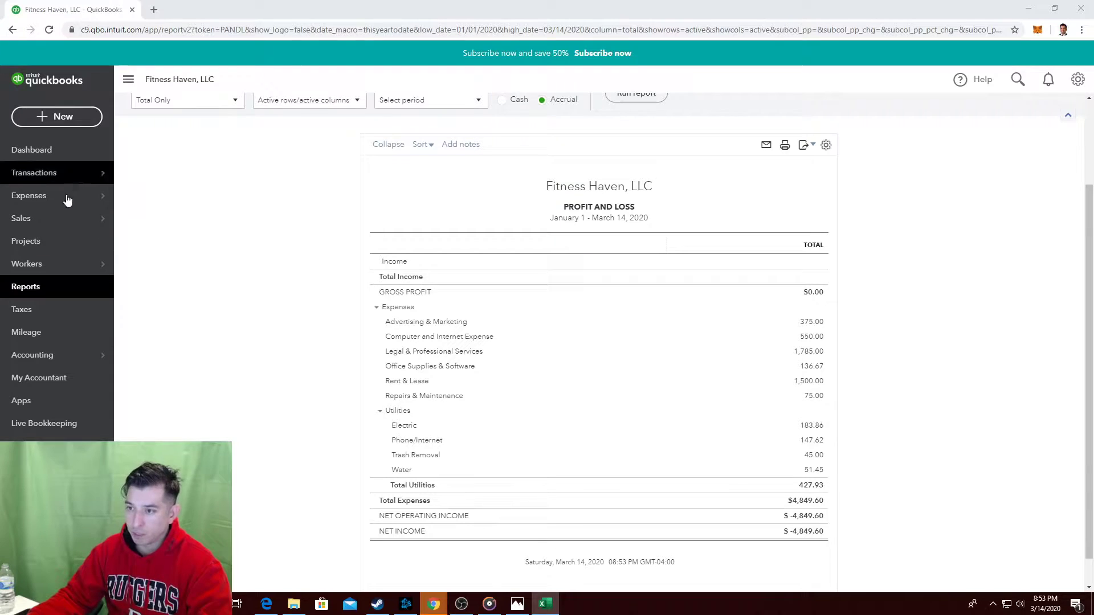
mouse_move(61, 276)
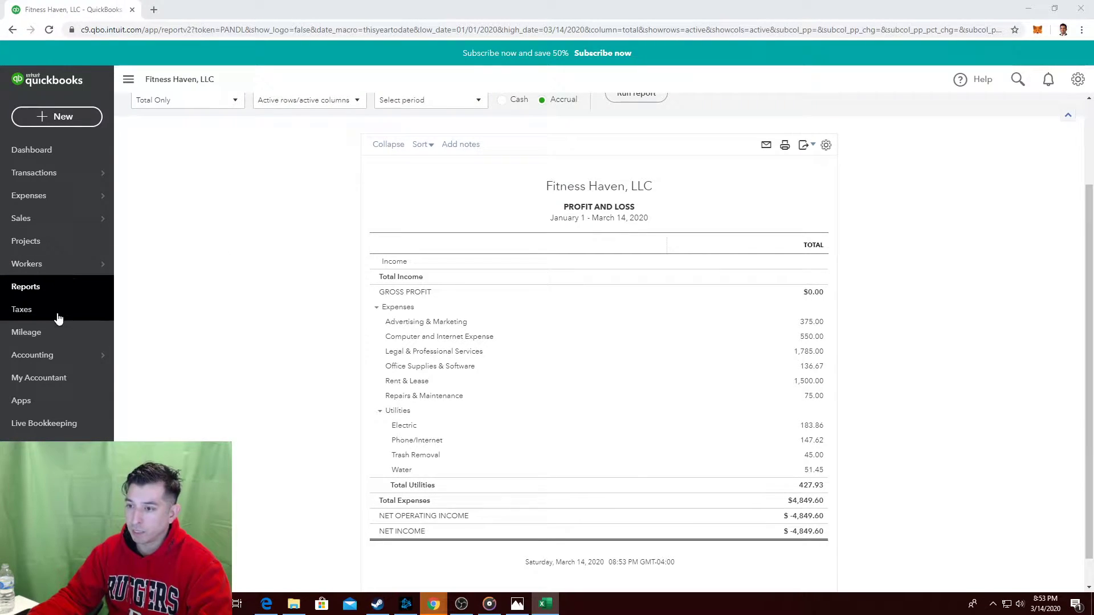
left_click(42, 292)
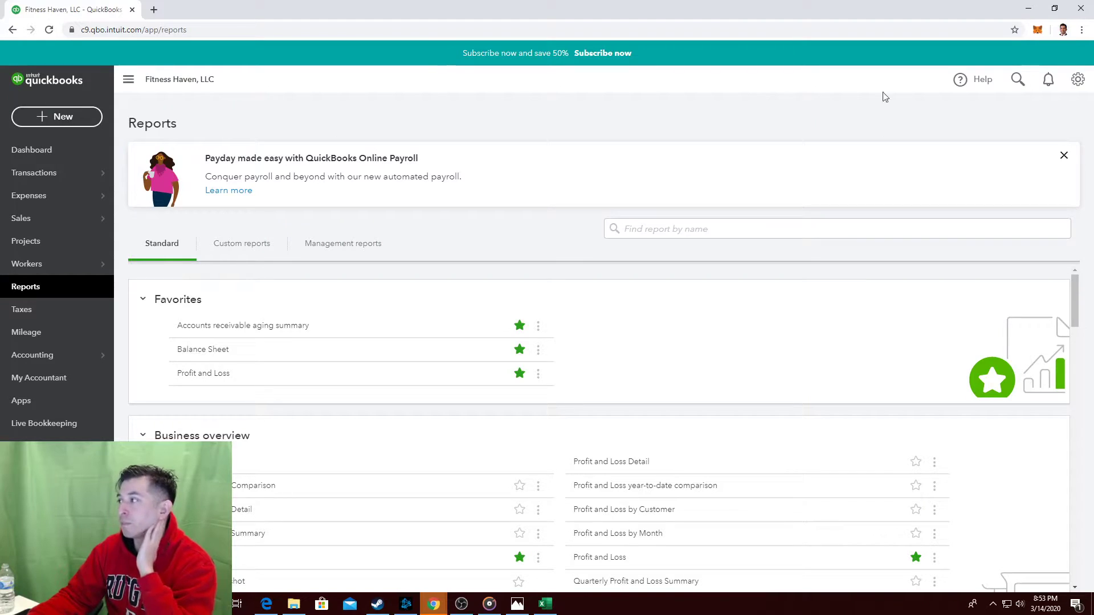
Find the Accrual accounting method in Account and Settings' Advanced section by searching 'cash'.
left_click(1077, 79)
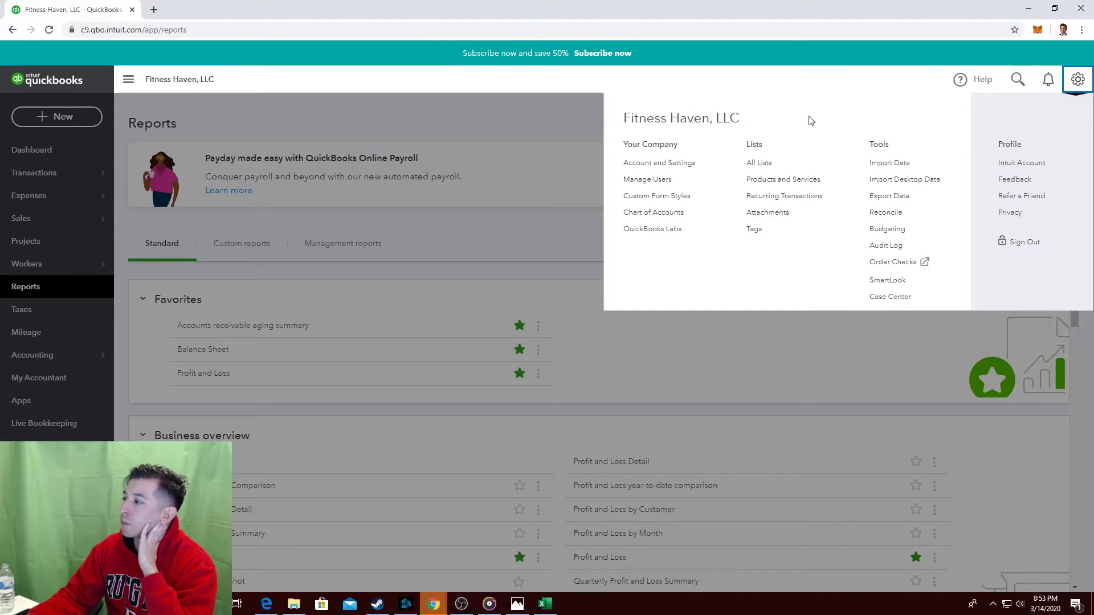
left_click(661, 162)
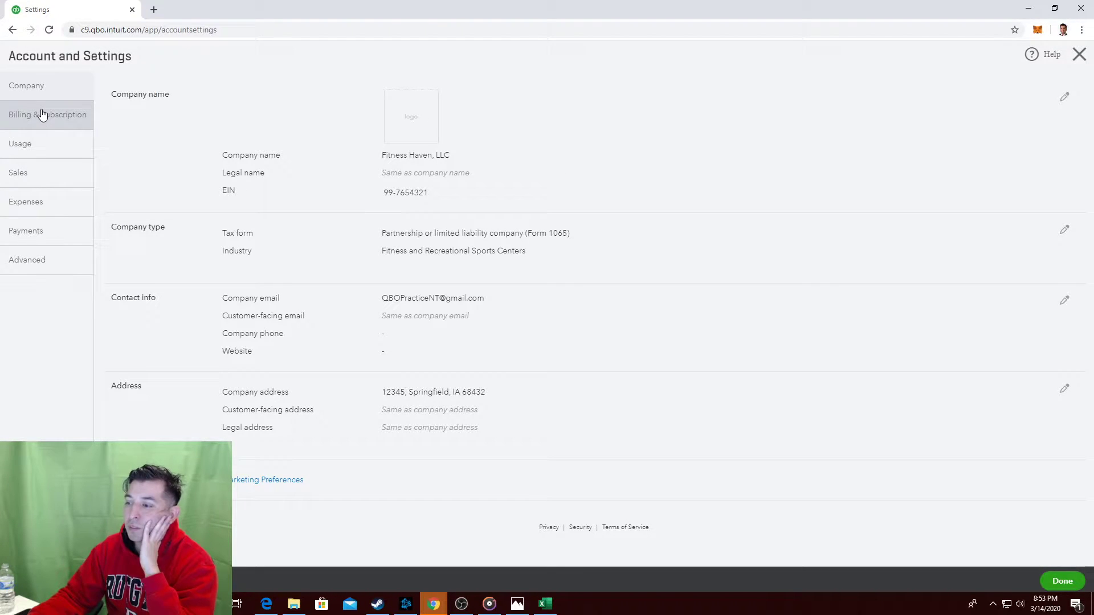
left_click(56, 262)
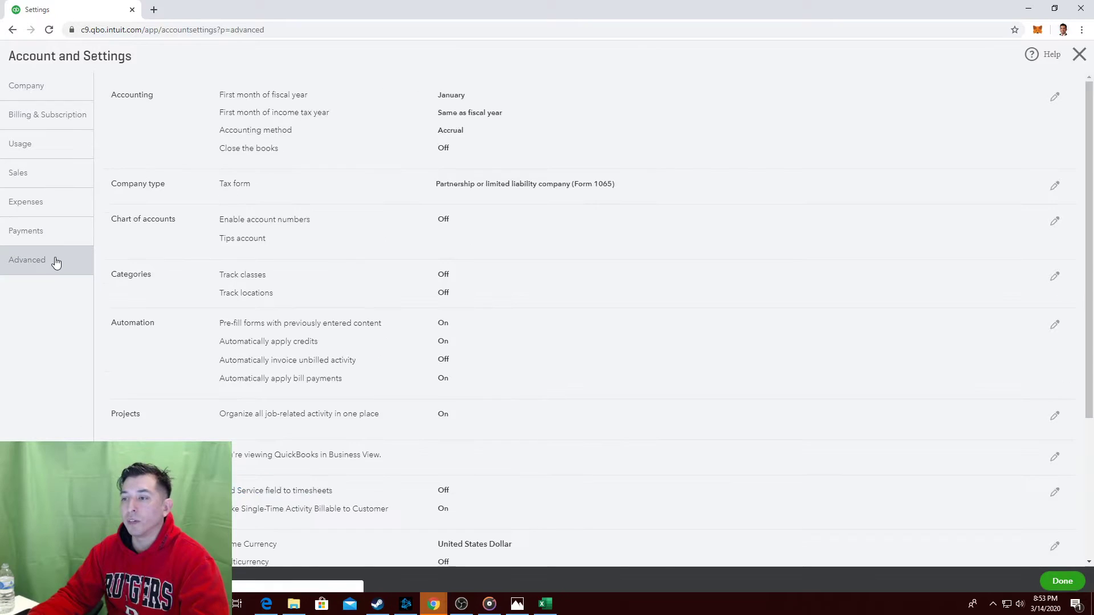
key("ctrl+f")
type("cash")
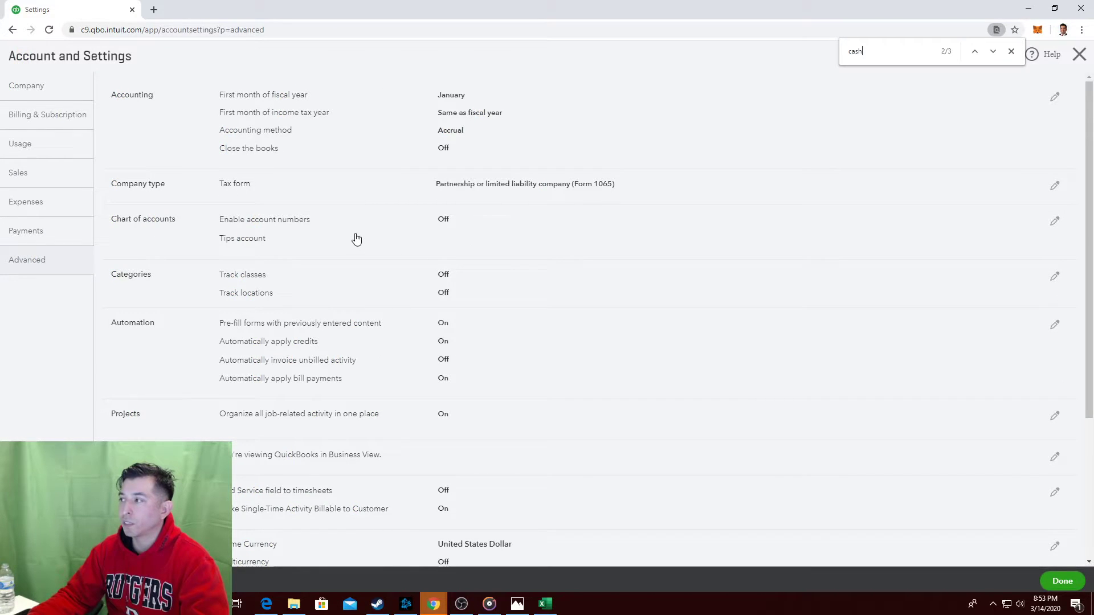
key("Return")
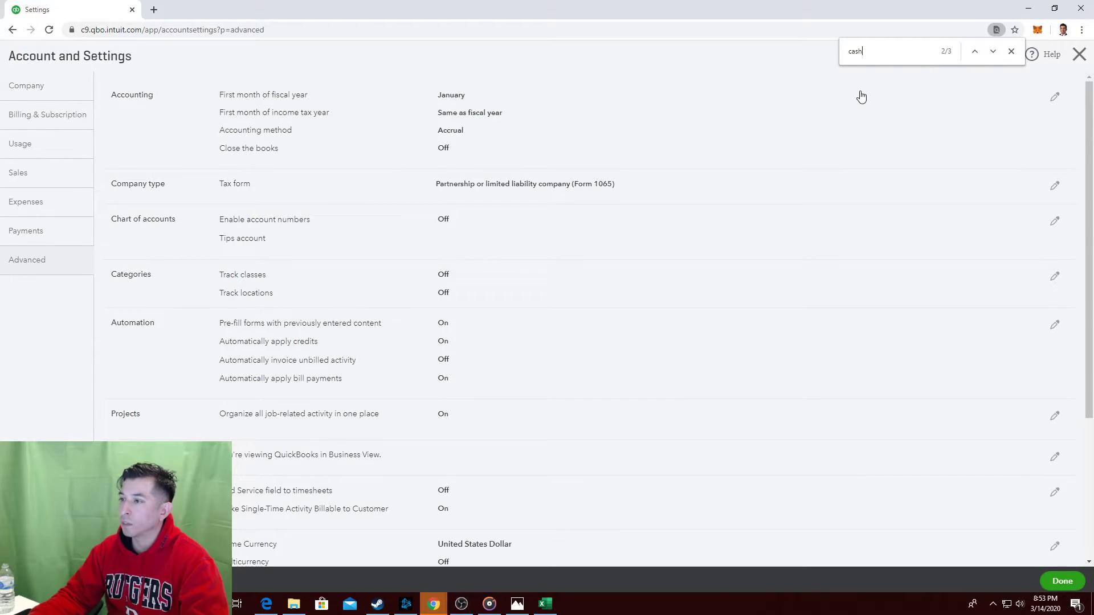
key("Escape")
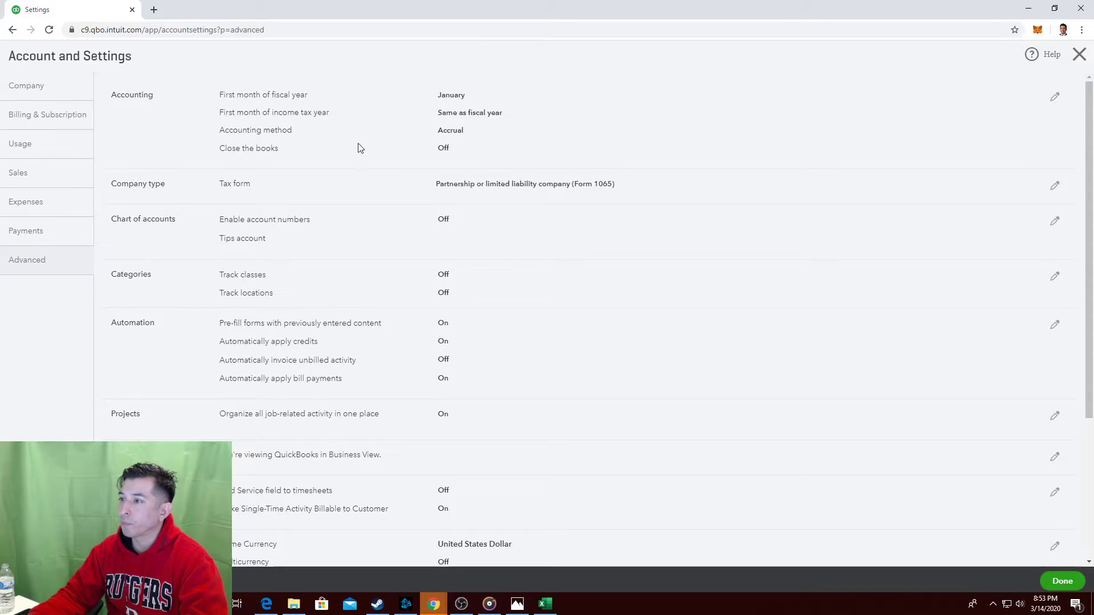
Open Fitness Haven's Balance Sheet as of March 14, 2020 from the Reports favourites.
left_click(1079, 54)
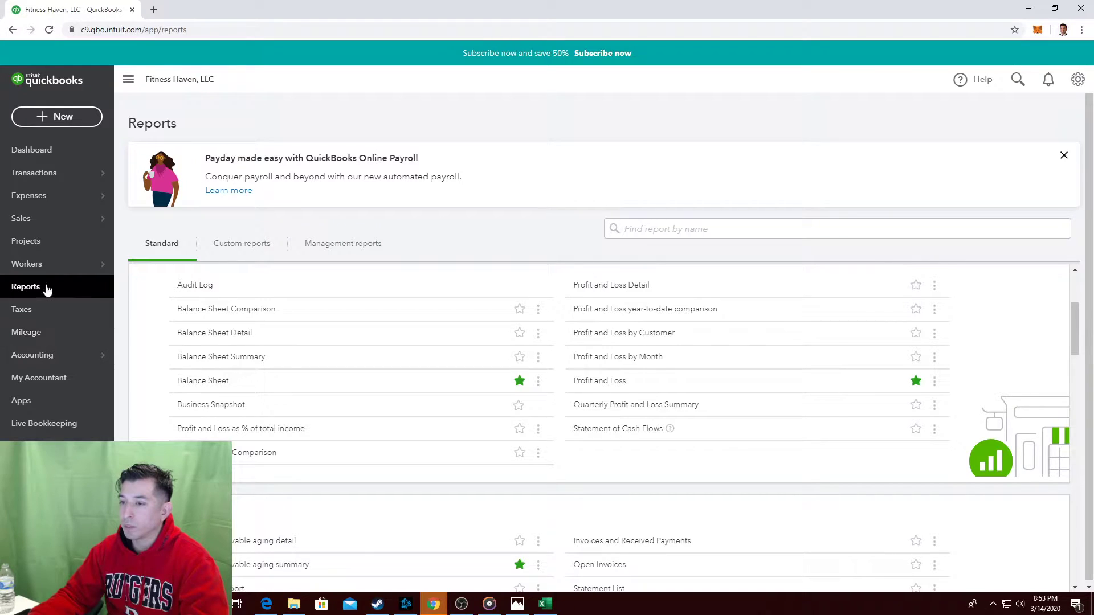
left_click(59, 270)
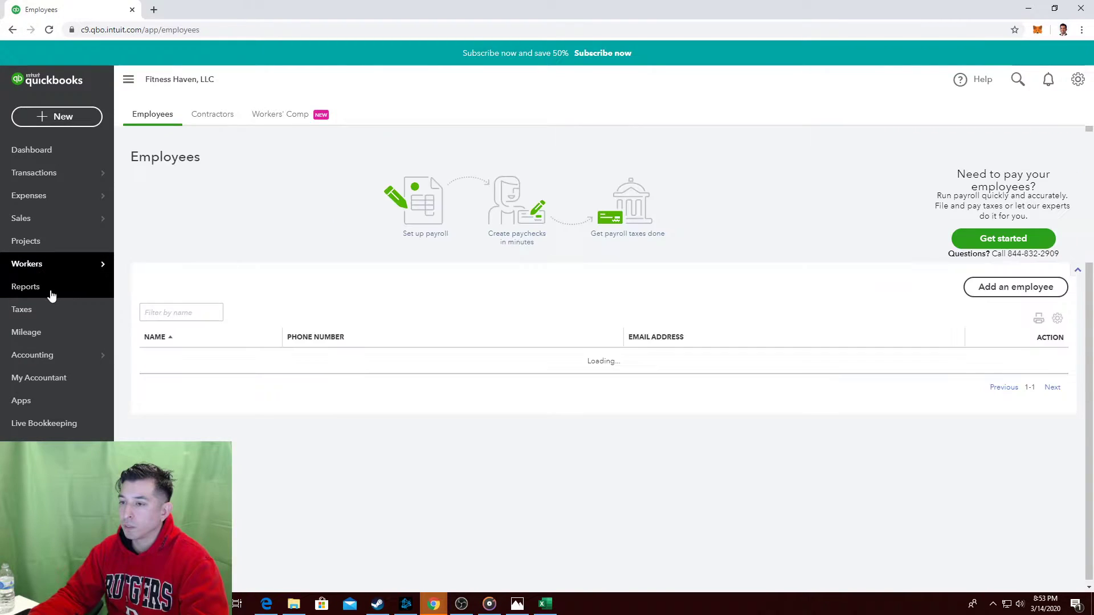
left_click(51, 291)
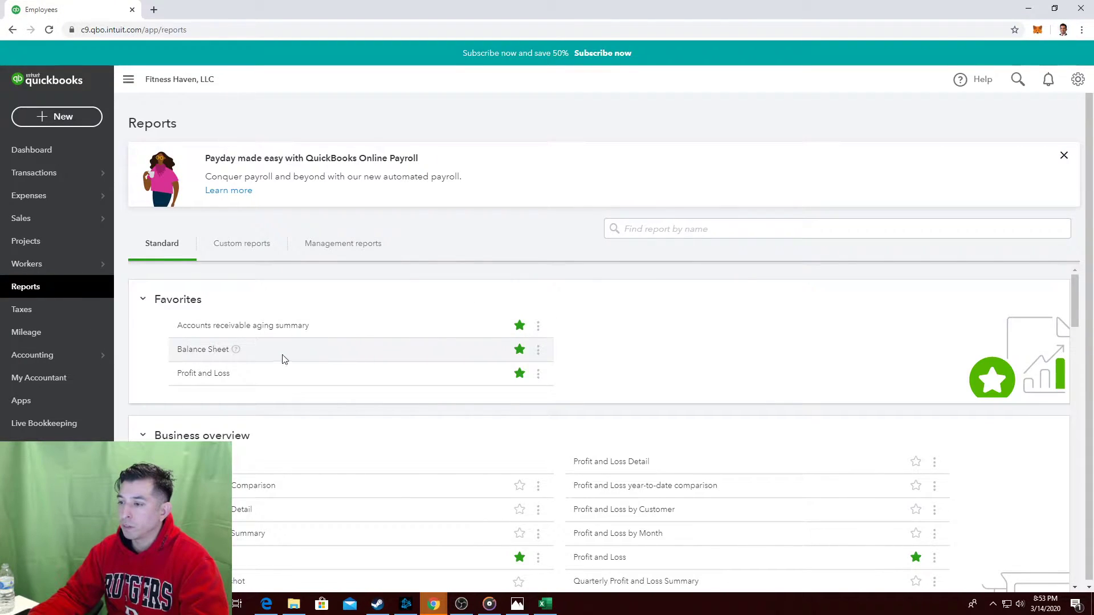
left_click(204, 349)
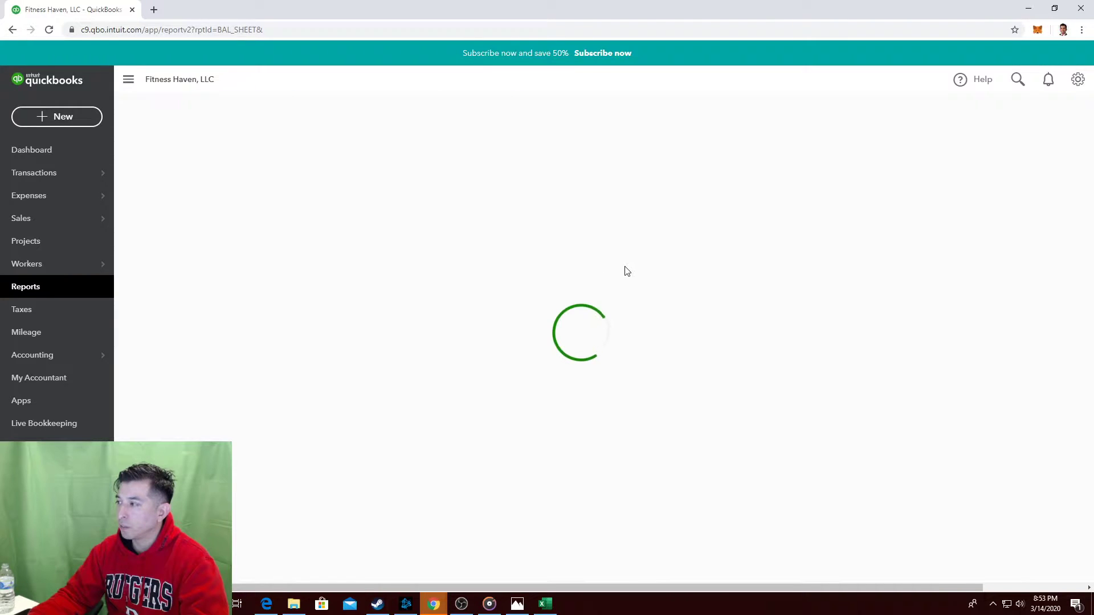
scroll(556, 231, "down", 3)
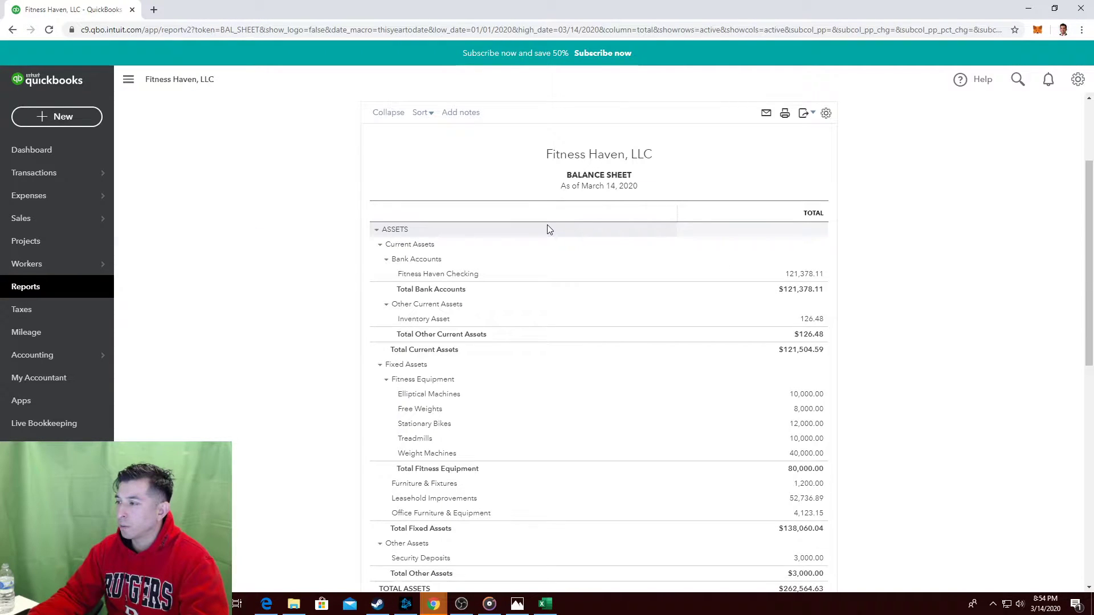
scroll(428, 150, "up", 3)
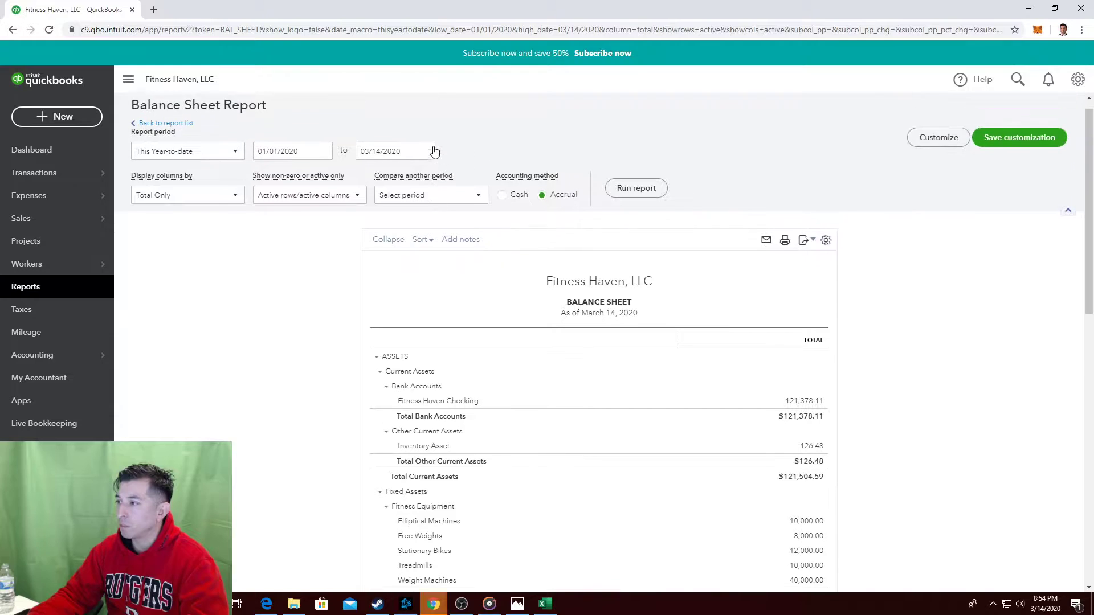
left_click_drag(359, 157, 407, 160)
Rerun the Balance Sheet as of January 31, 2020 and check Accounts Payable of $427.93.
left_click(425, 157)
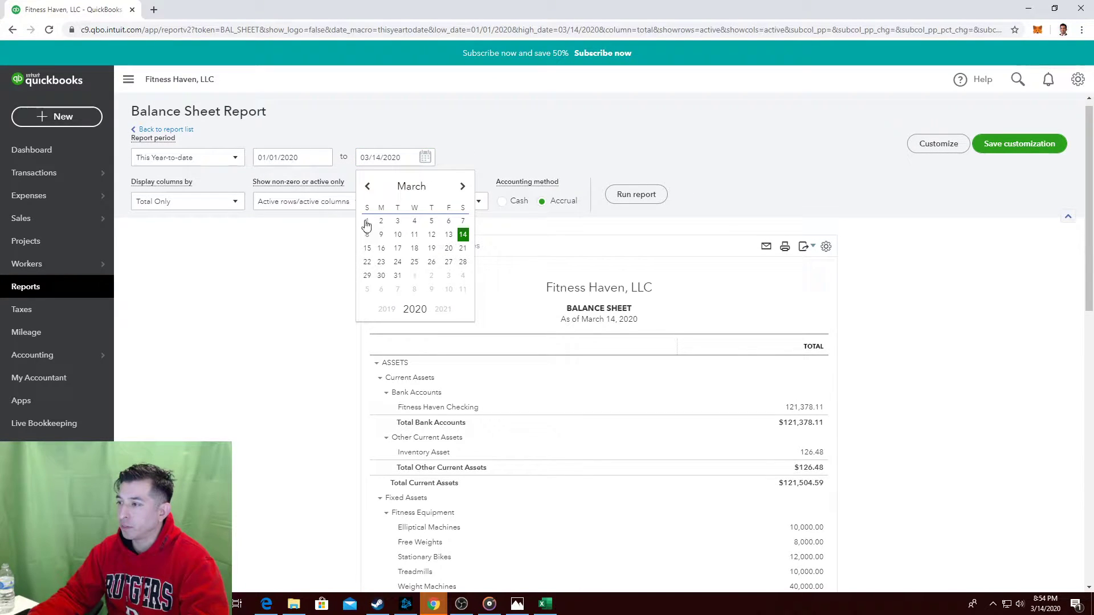
left_click(367, 186)
left_click(368, 186)
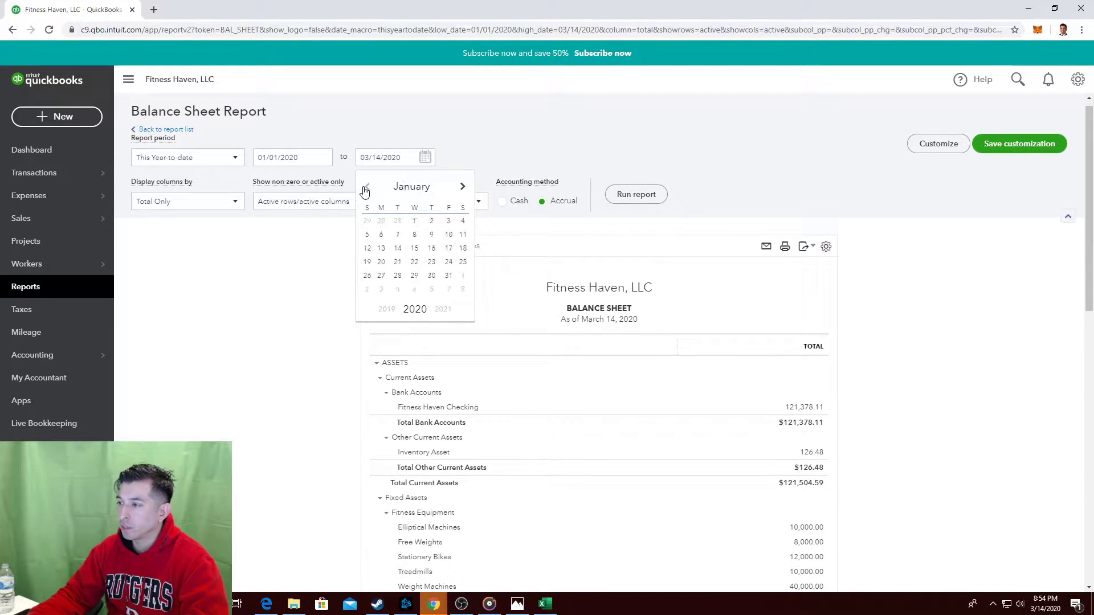
left_click(448, 275)
left_click(648, 200)
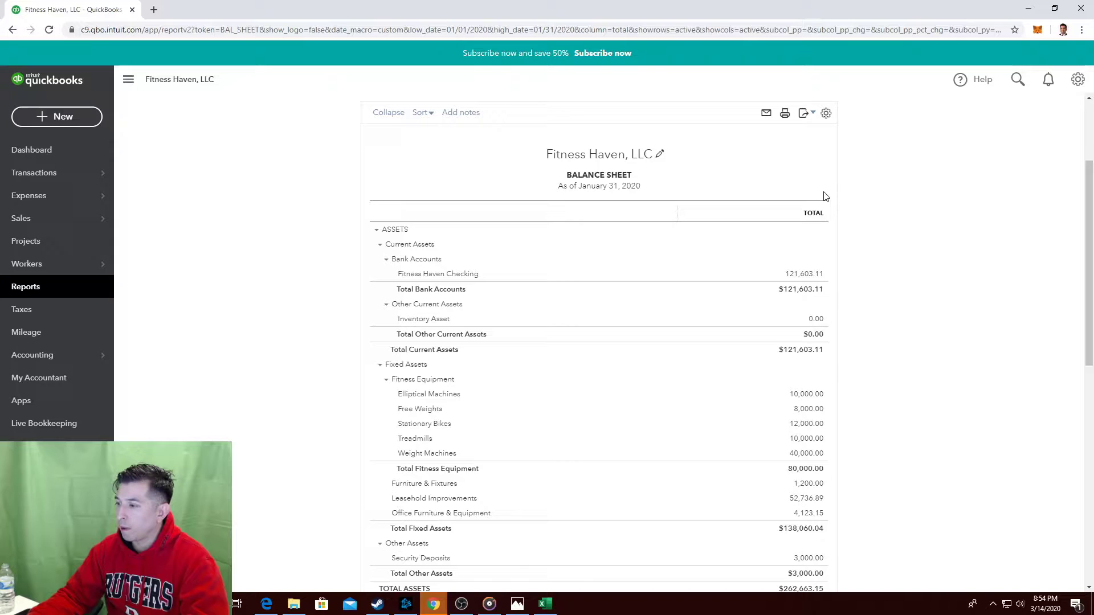
scroll(787, 237, "down", 4)
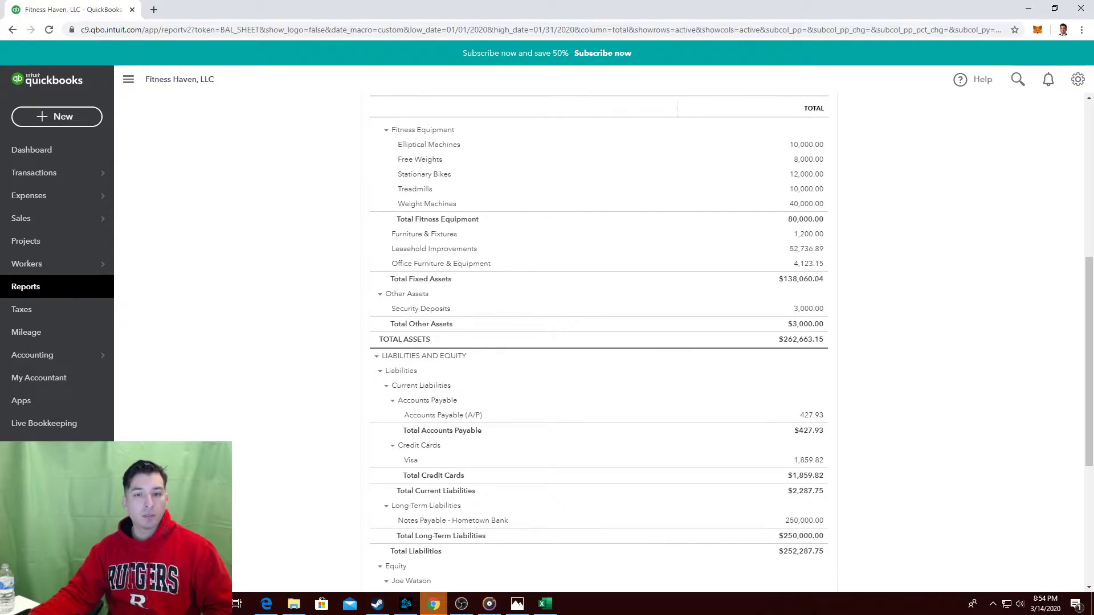
key("alt+Tab")
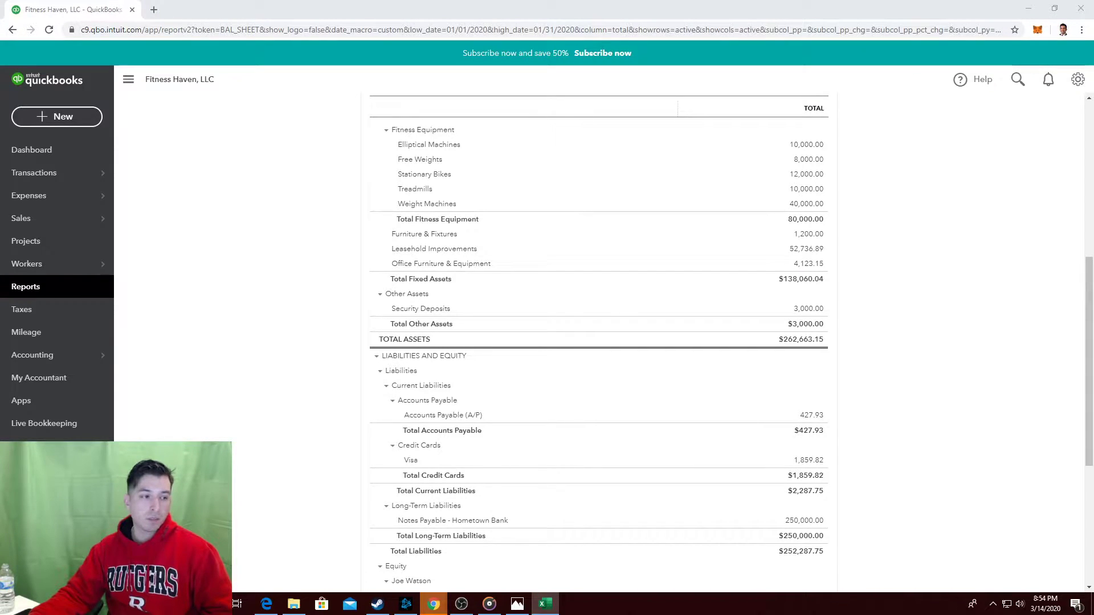
scroll(476, 357, "up", 7)
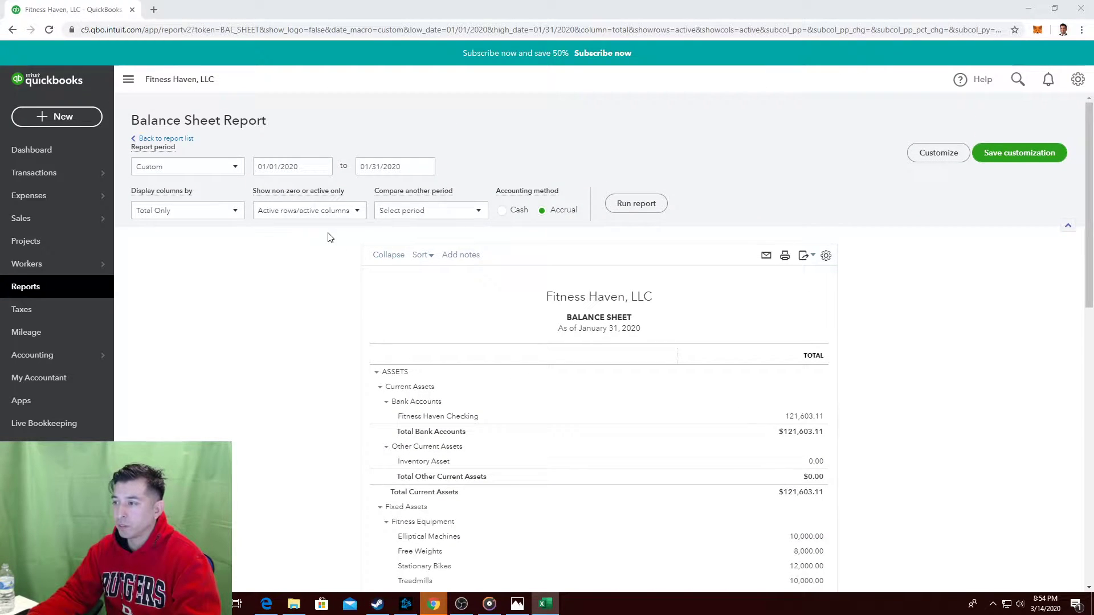
Run the Balance Sheet as of March 1, 2020 and check Accounts Payable of $554.41.
left_click(424, 170)
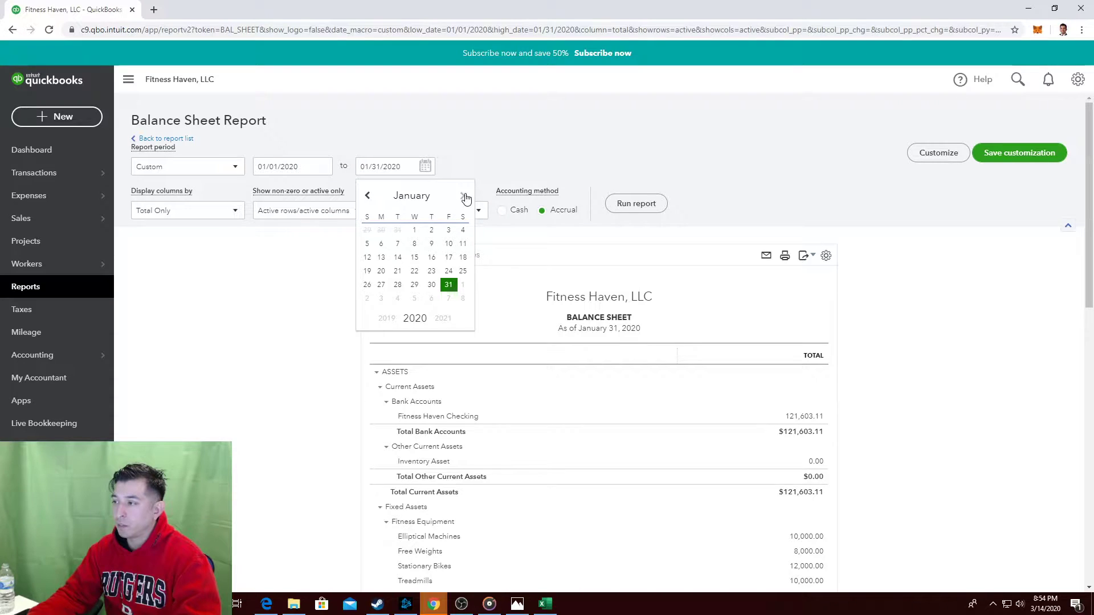
left_click(463, 196)
left_click(463, 196)
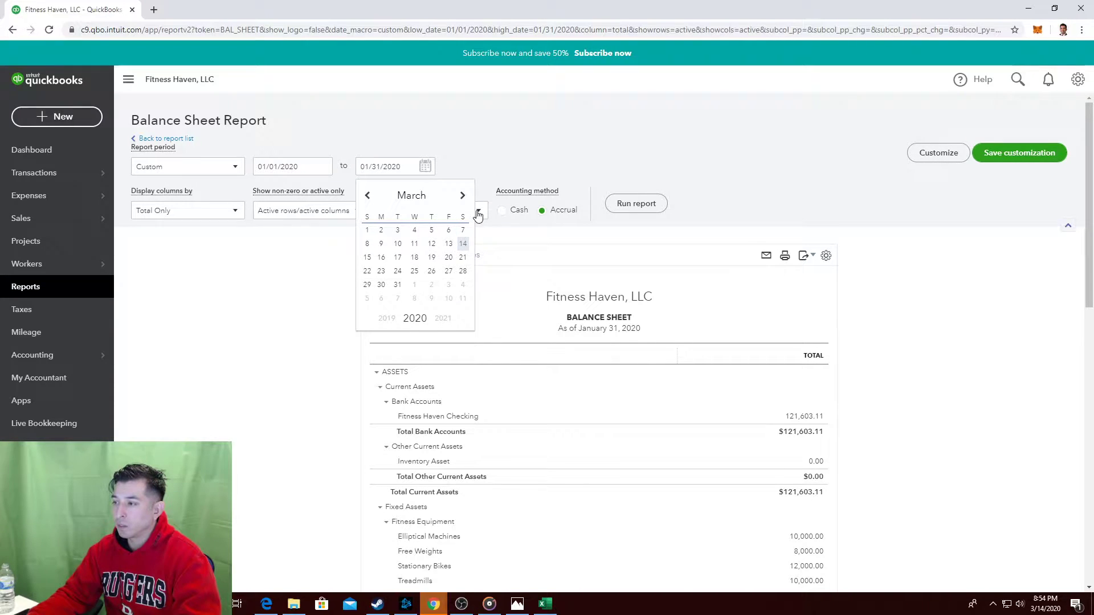
left_click(366, 230)
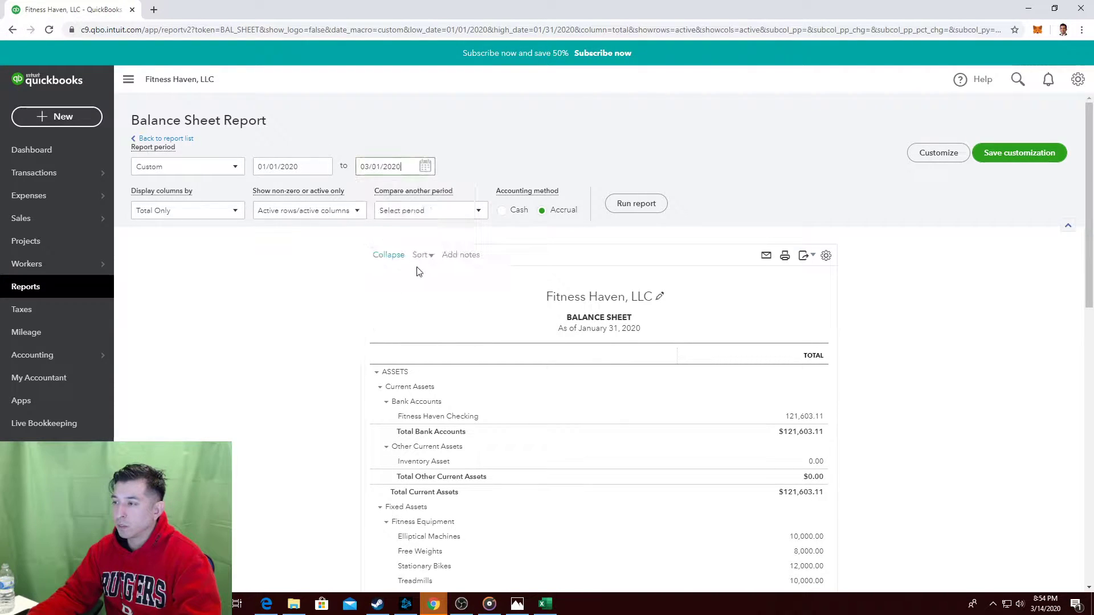
left_click(644, 207)
scroll(798, 190, "down", 3)
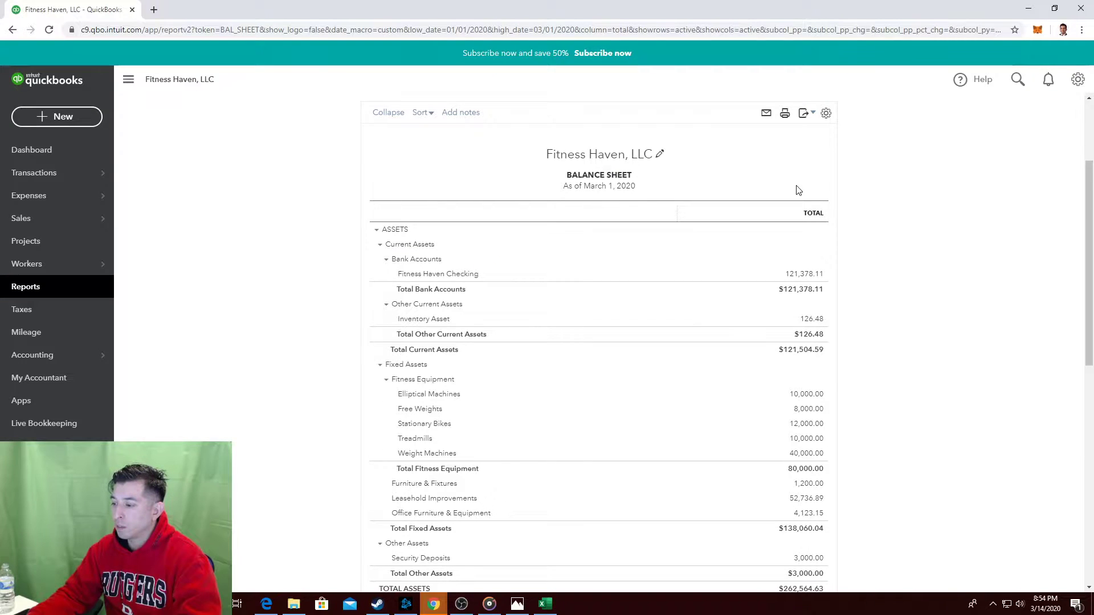
scroll(798, 191, "down", 2)
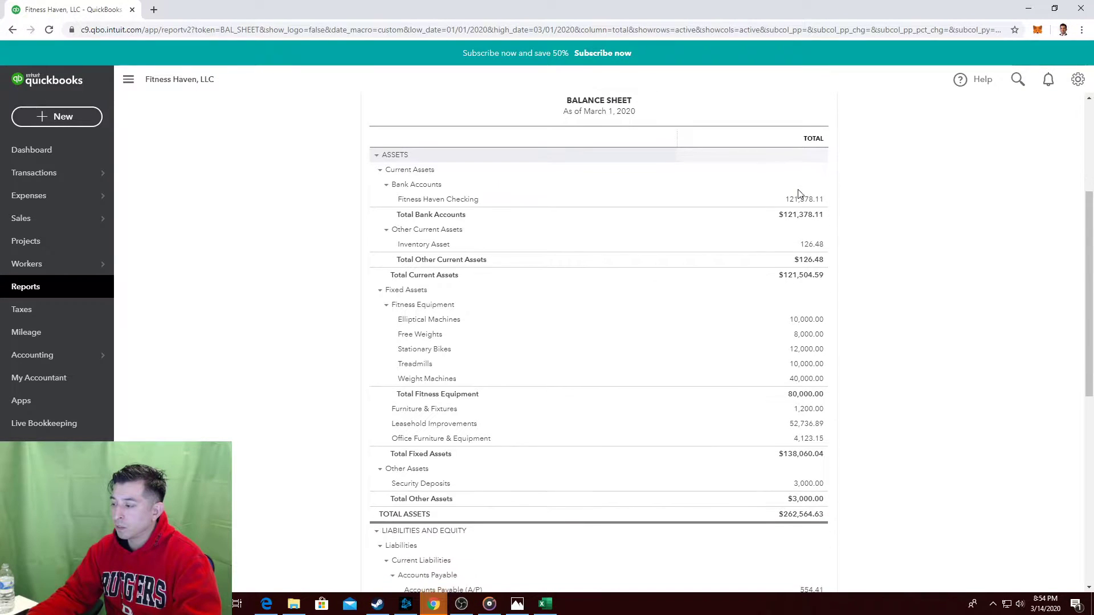
scroll(798, 194, "down", 2)
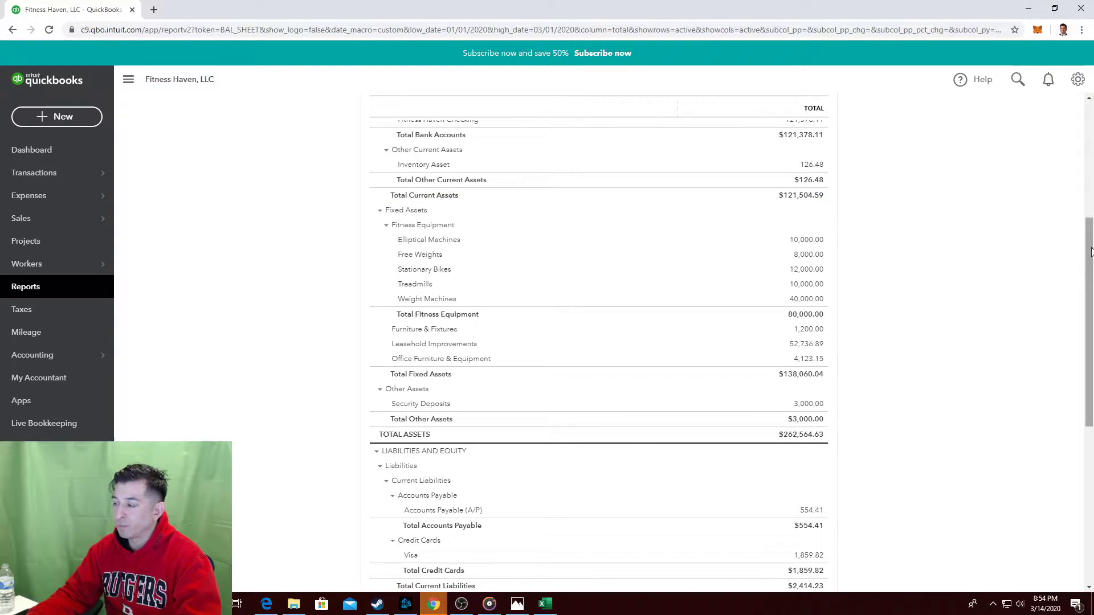
scroll(417, 164, "up", 5)
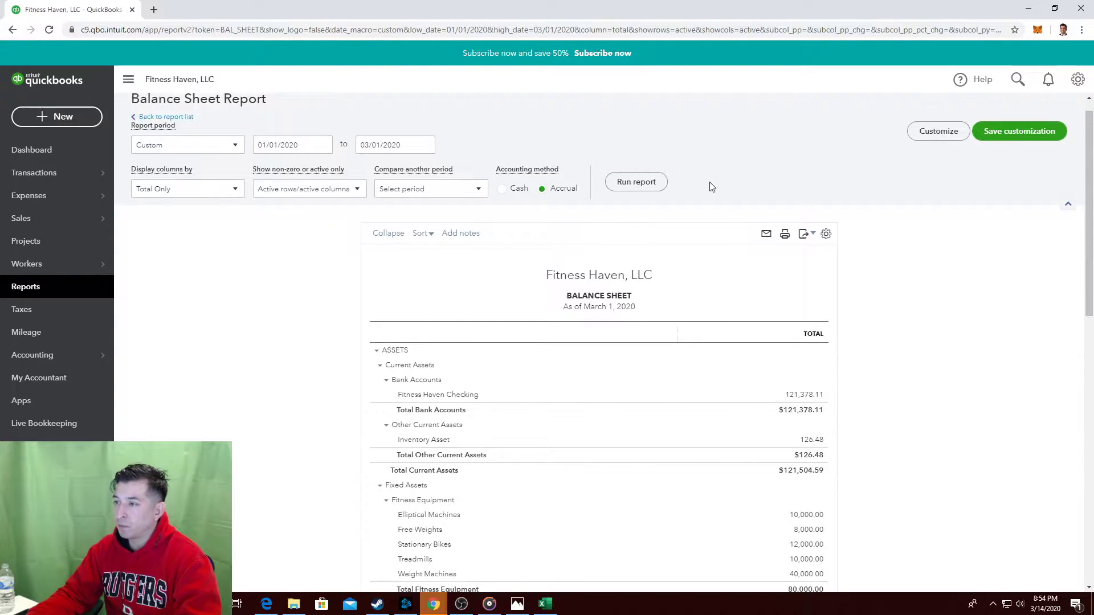
Set the Balance Sheet end date back to January 31, 2020 and rerun it.
left_click(418, 144)
left_click(425, 144)
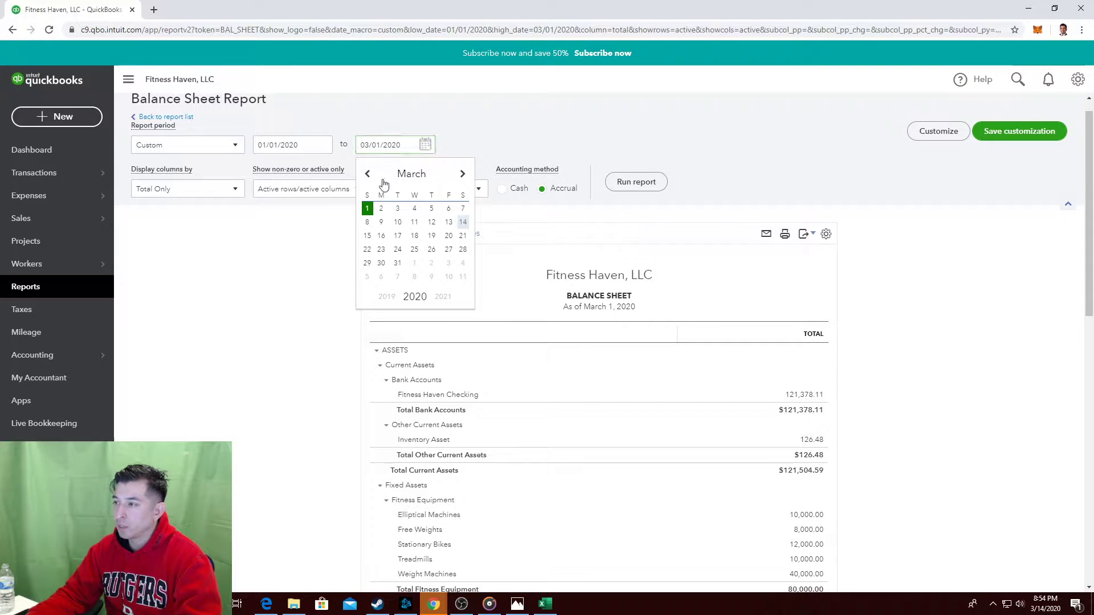
left_click(369, 174)
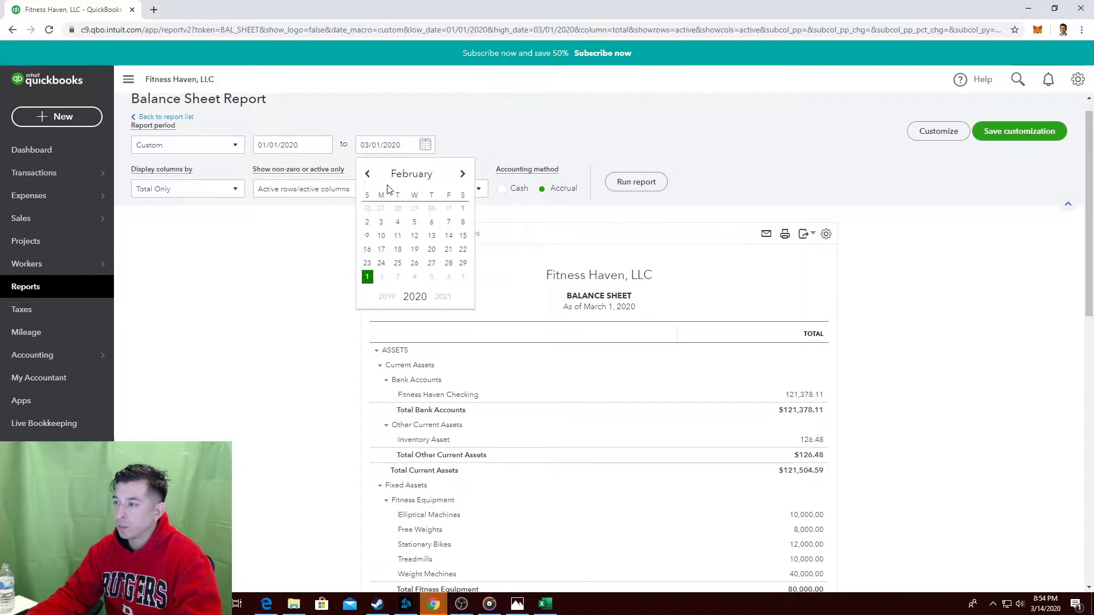
left_click(449, 208)
left_click(626, 194)
scroll(889, 225, "down", 4)
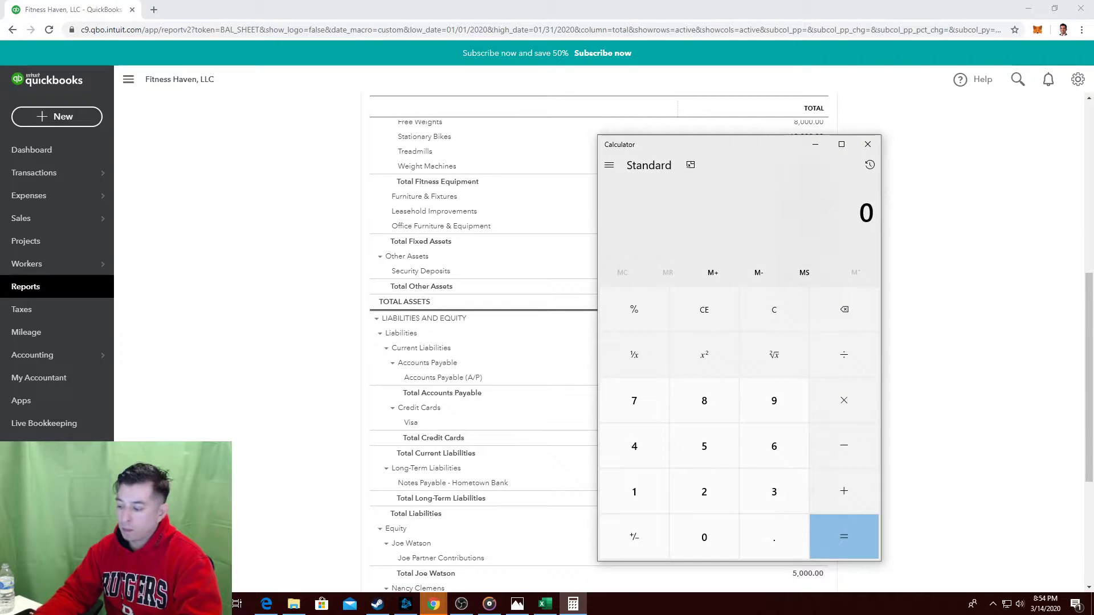
Calculate 554 - 427 = 127 in Calculator, then return to the January 31 balance sheet.
type("554 - 427")
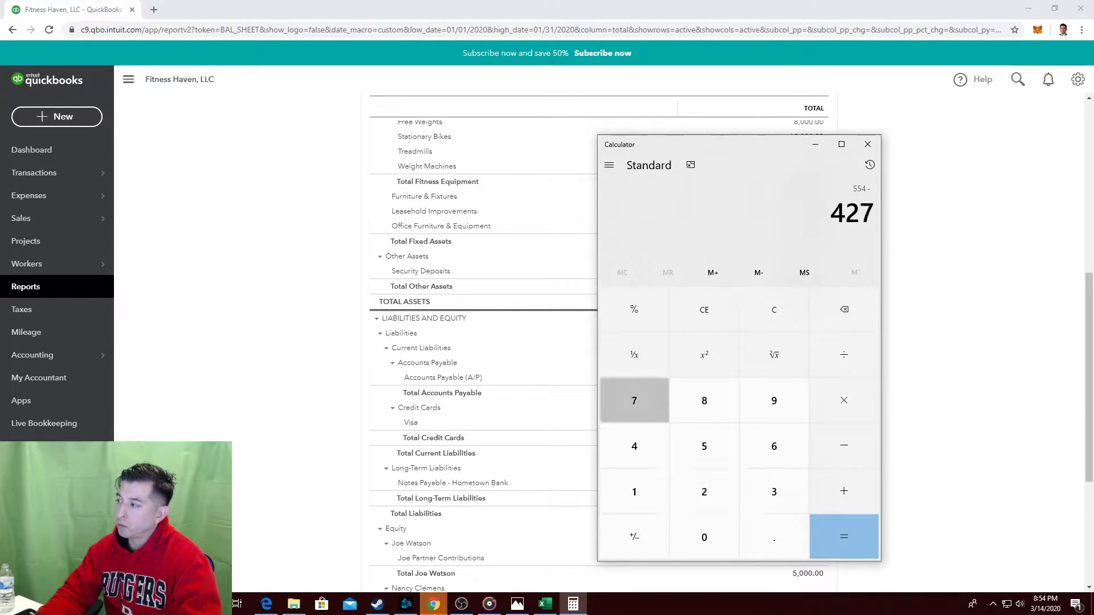
key("Return")
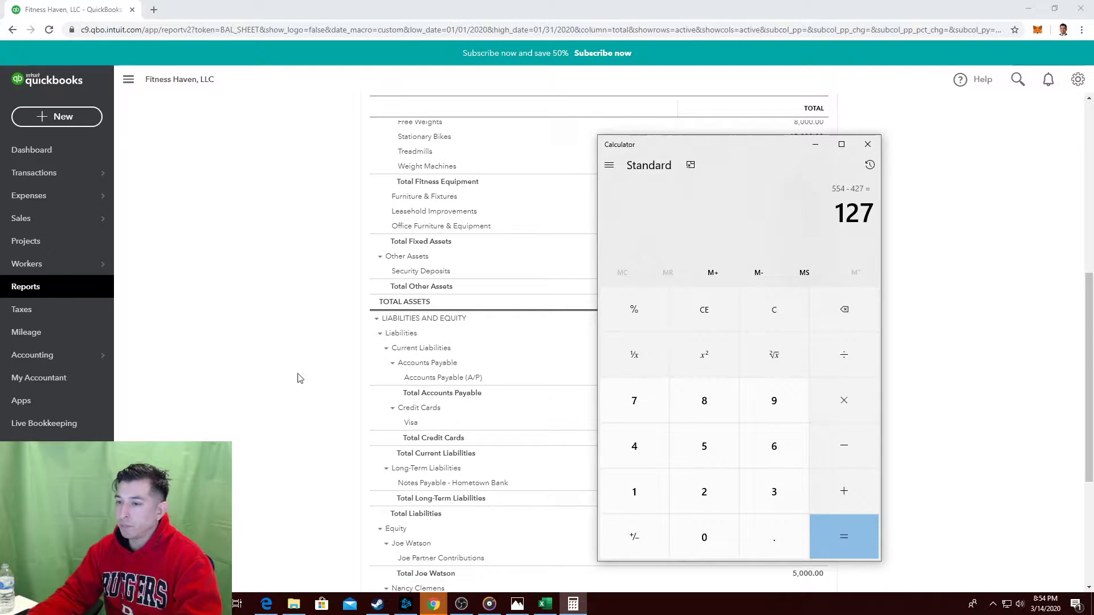
left_click(323, 354)
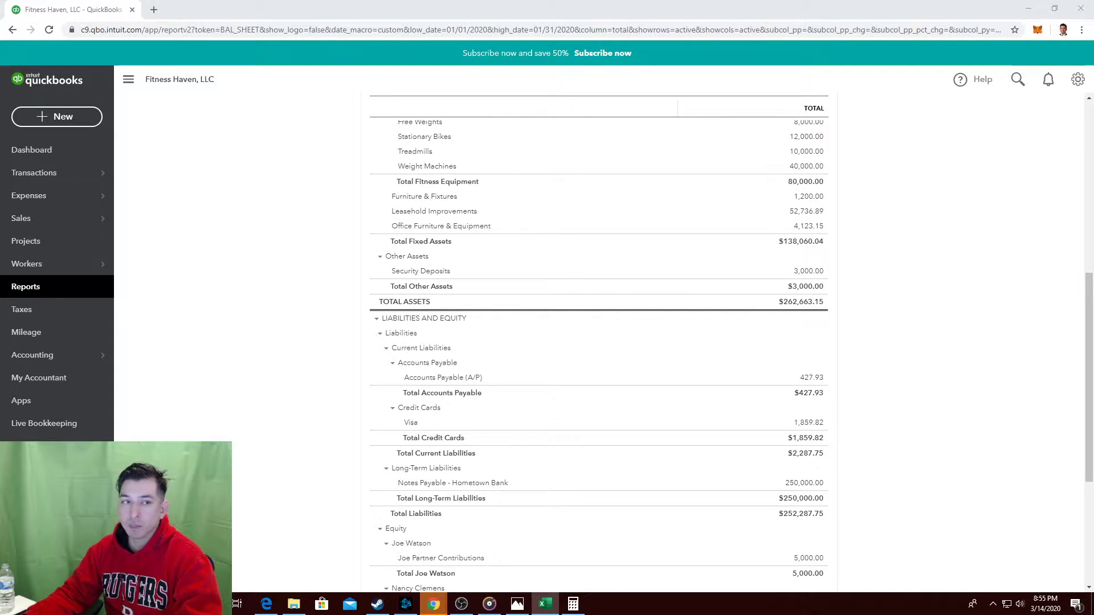
Reopen the Profit and Loss report from the Reports list.
left_click(55, 287)
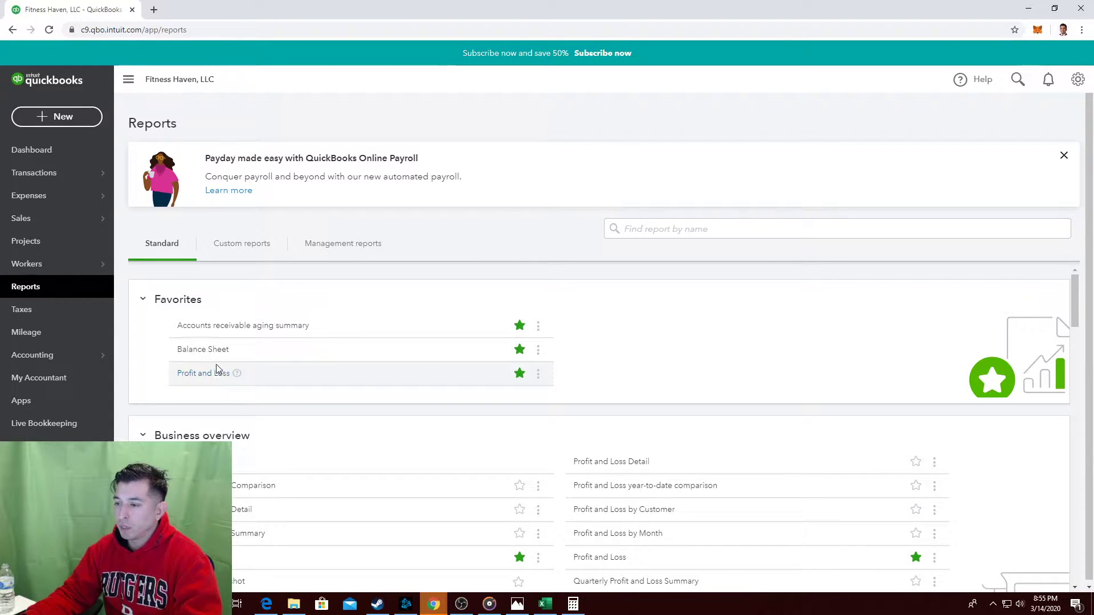
left_click(202, 373)
scroll(459, 195, "down", 2)
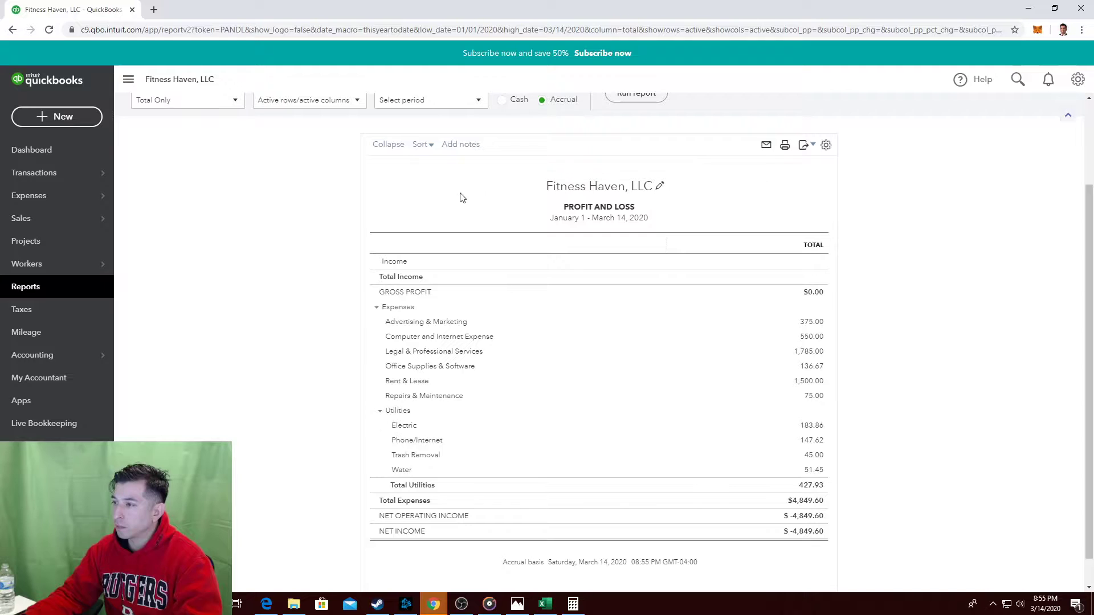
scroll(536, 211, "up", 2)
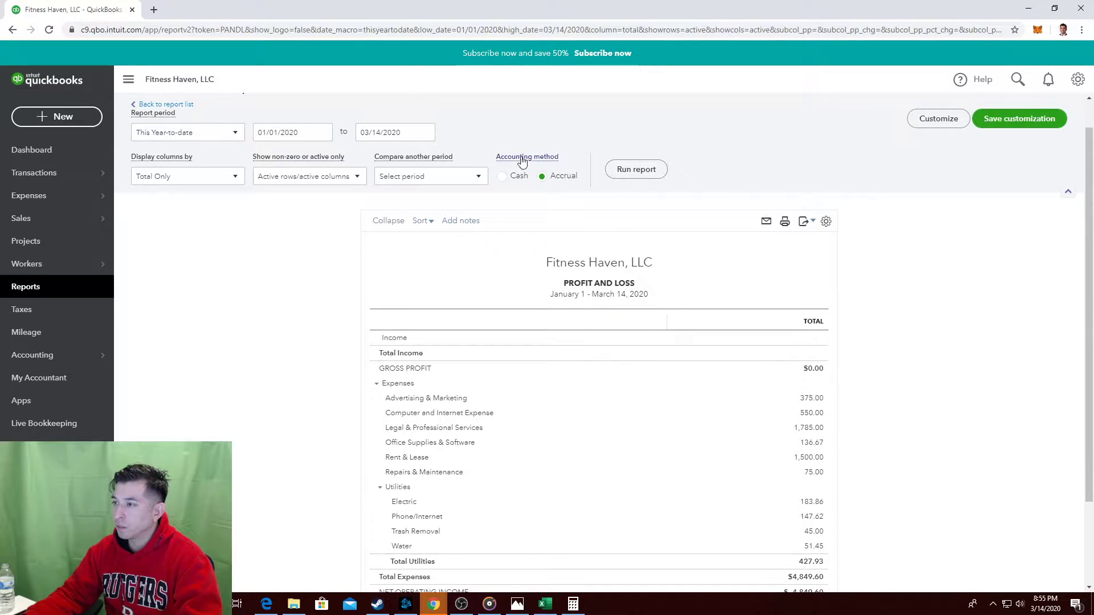
Rerun the Profit and Loss from February 1, 2020, then go back to all reports.
left_click(323, 132)
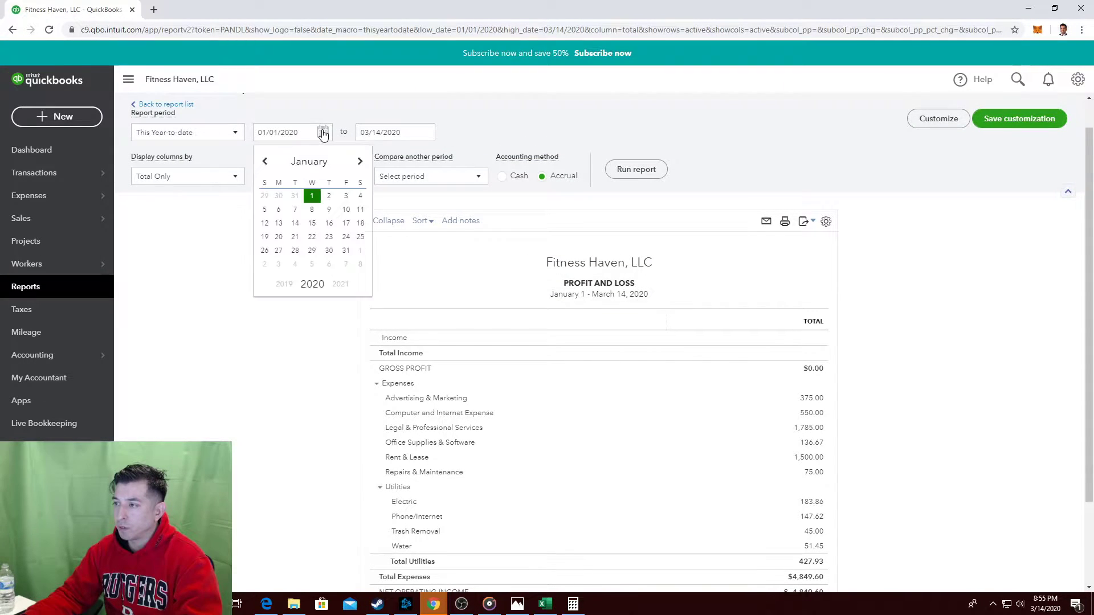
left_click(359, 251)
left_click(634, 170)
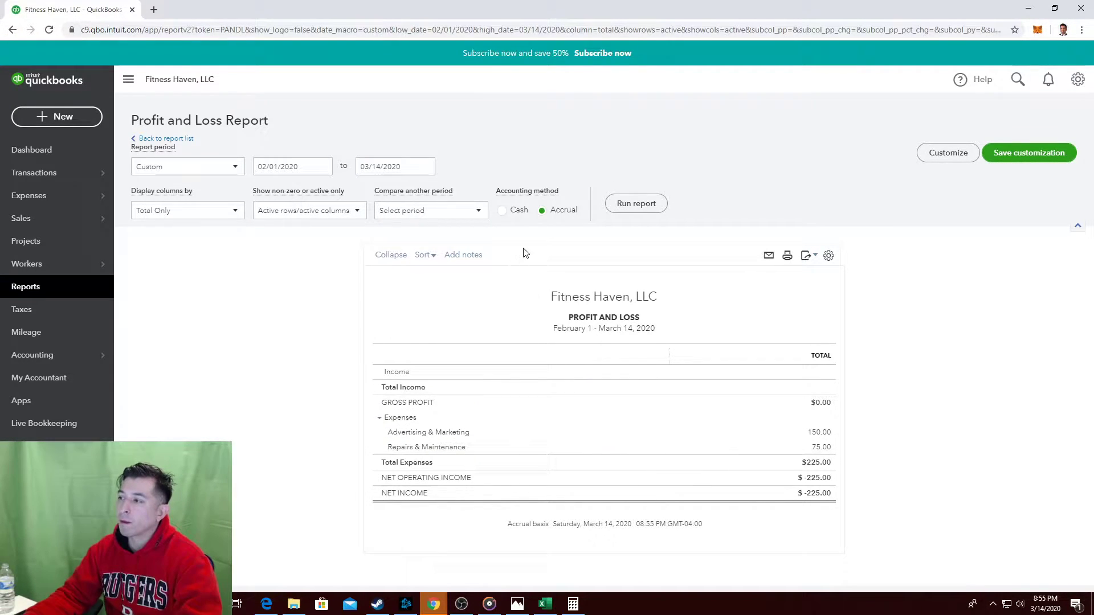
left_click(36, 285)
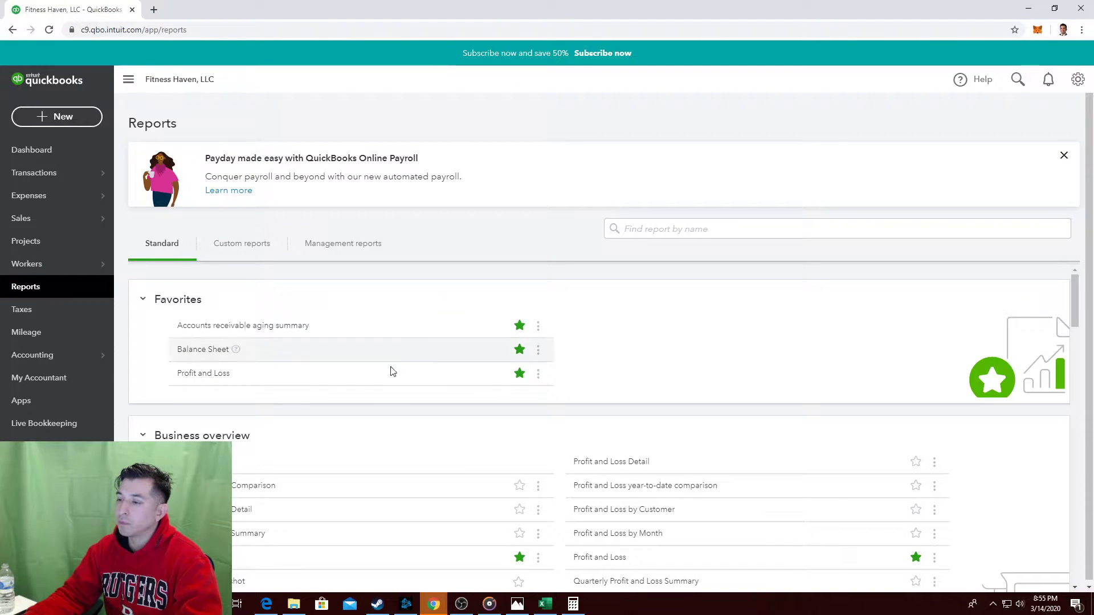
Open the Balance Sheet from Favorites and review it down to the $554.41 Accounts Payable row.
scroll(277, 509, "down", 1)
scroll(278, 508, "down", 1)
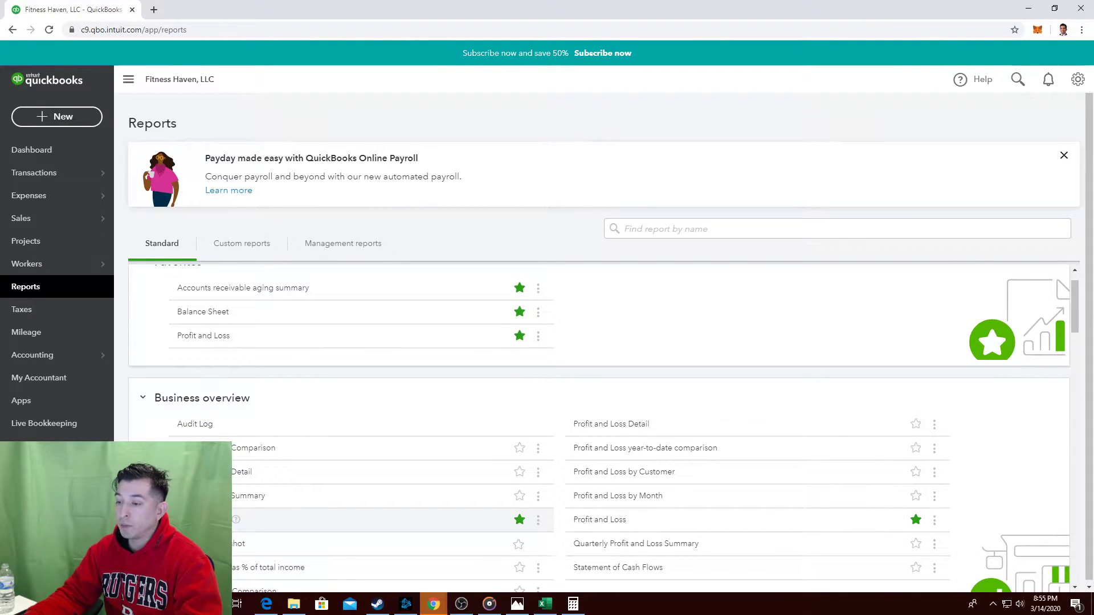
left_click(205, 519)
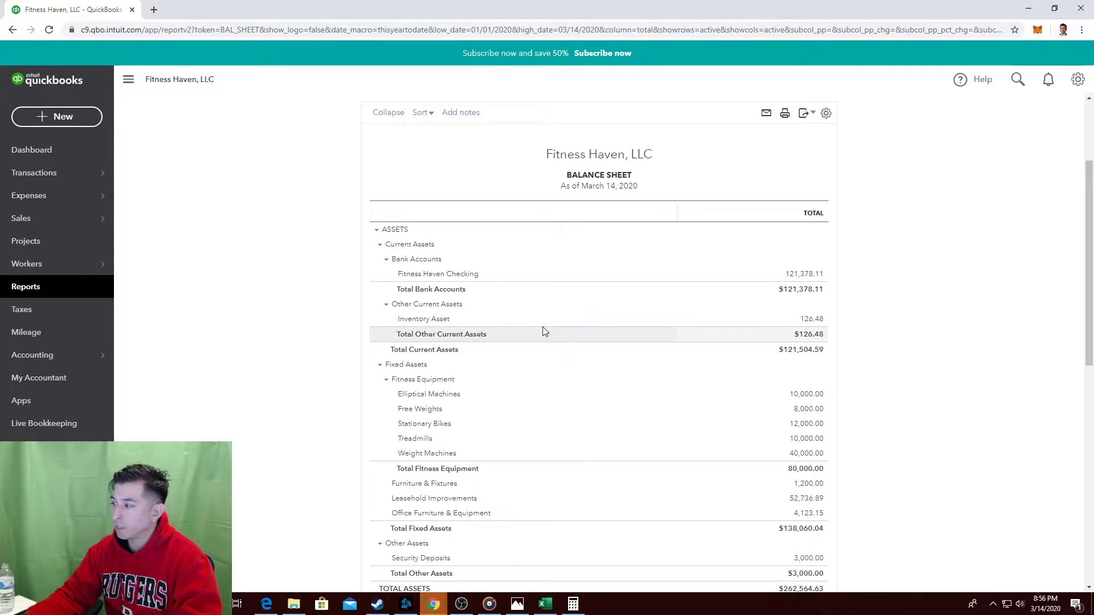
scroll(544, 330, "down", 3)
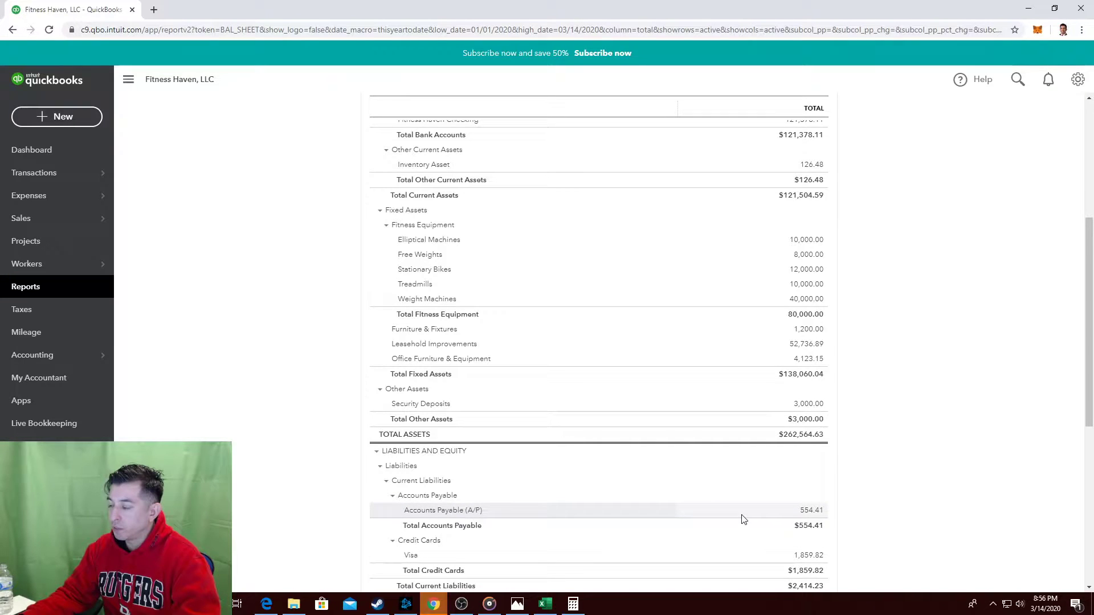
scroll(743, 518, "up", 2)
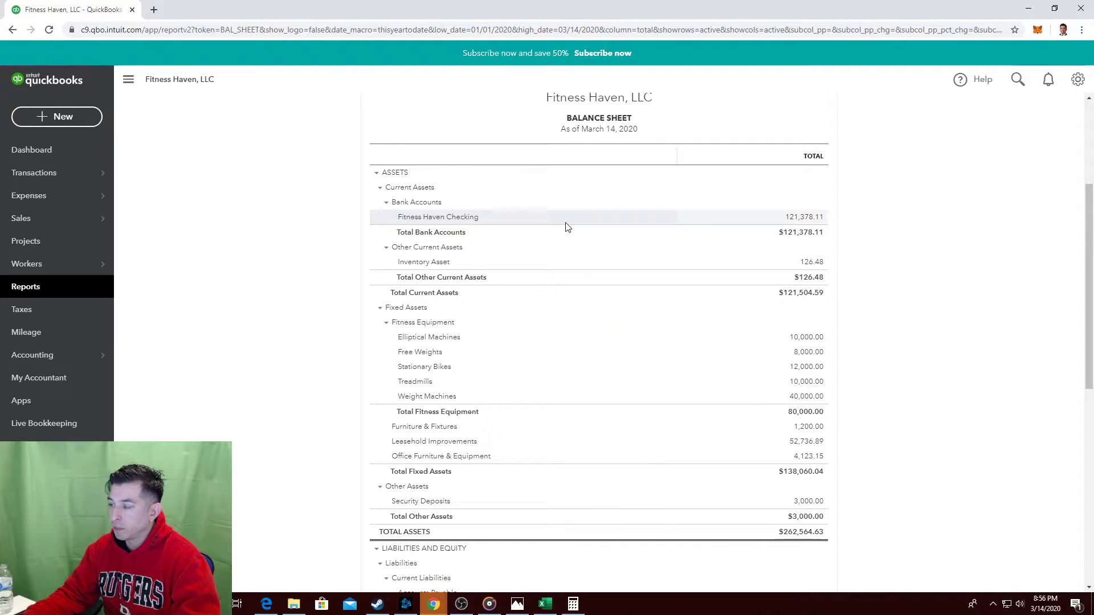
scroll(567, 227, "down", 1)
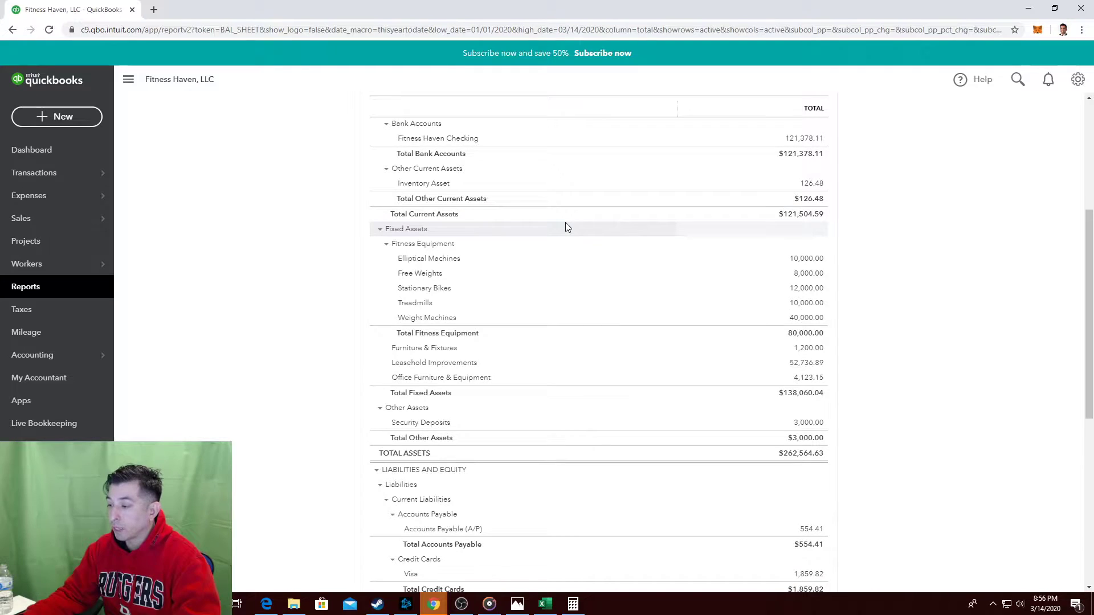
scroll(567, 226, "down", 1)
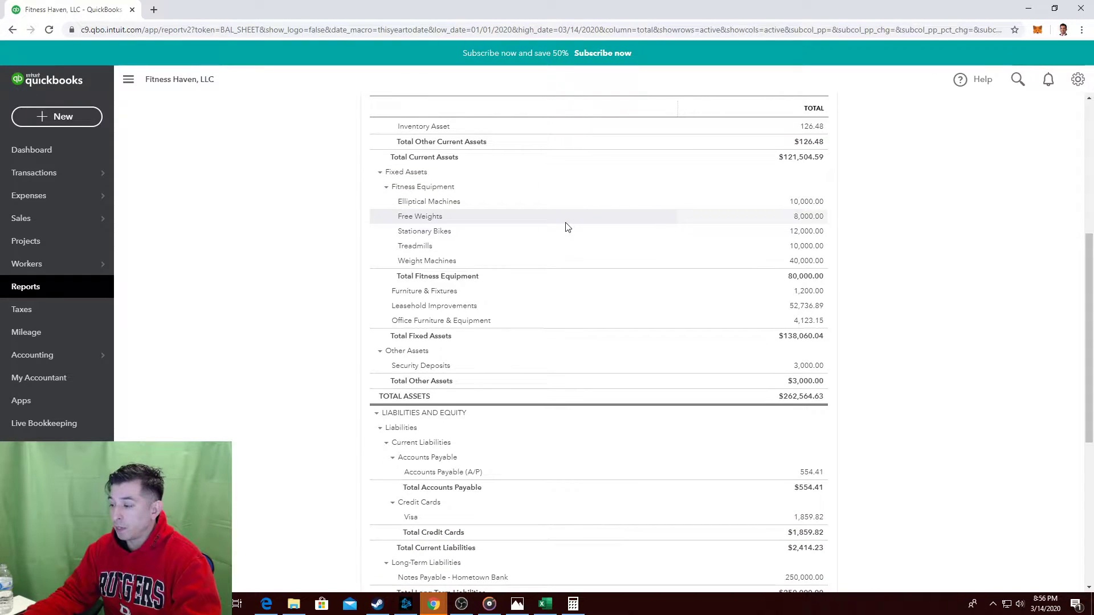
scroll(566, 227, "up", 2)
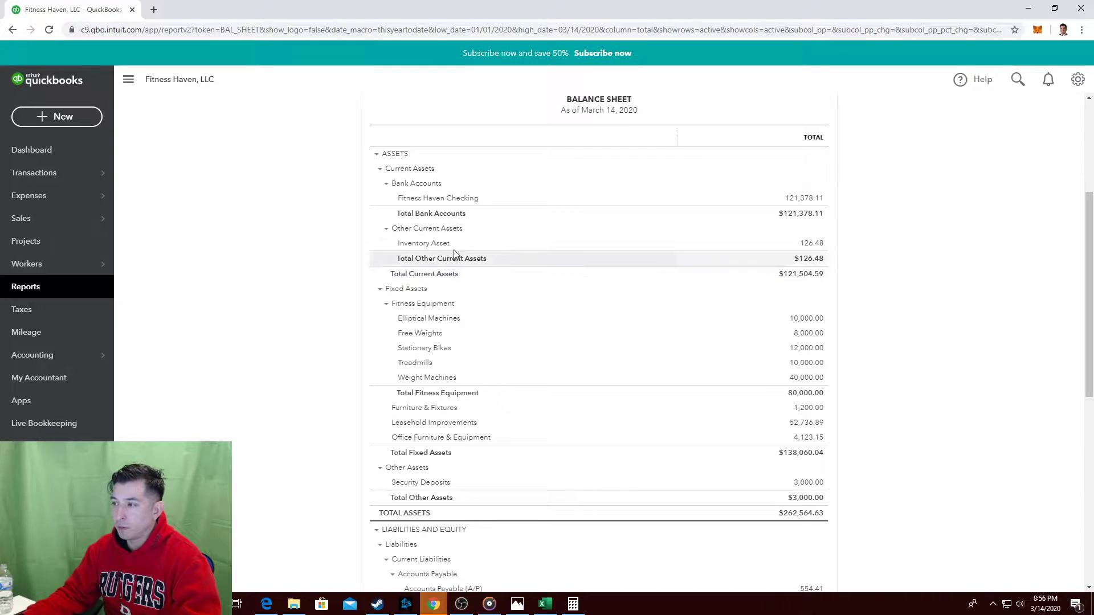
scroll(499, 328, "down", 2)
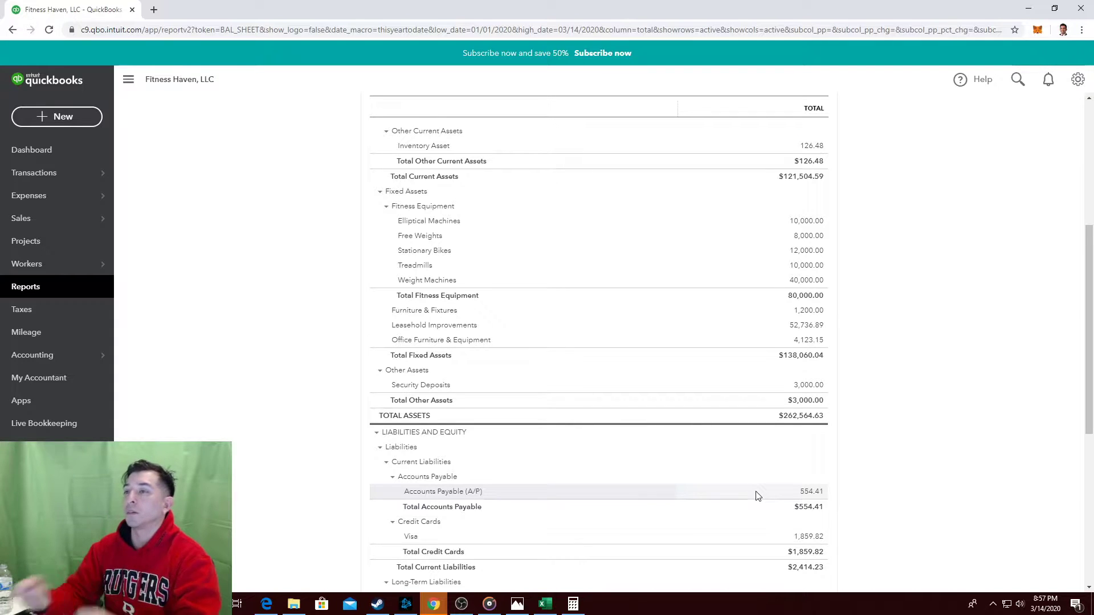
In a new tab, search Google for 'accounting for inventory sold'.
left_click(153, 9)
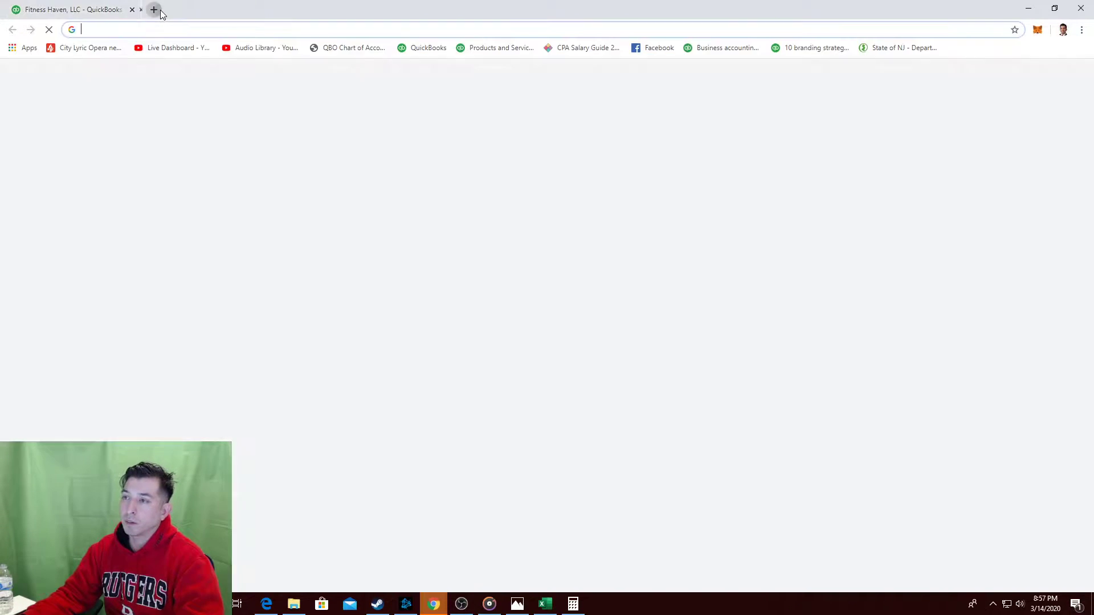
type("g")
left_click(158, 57)
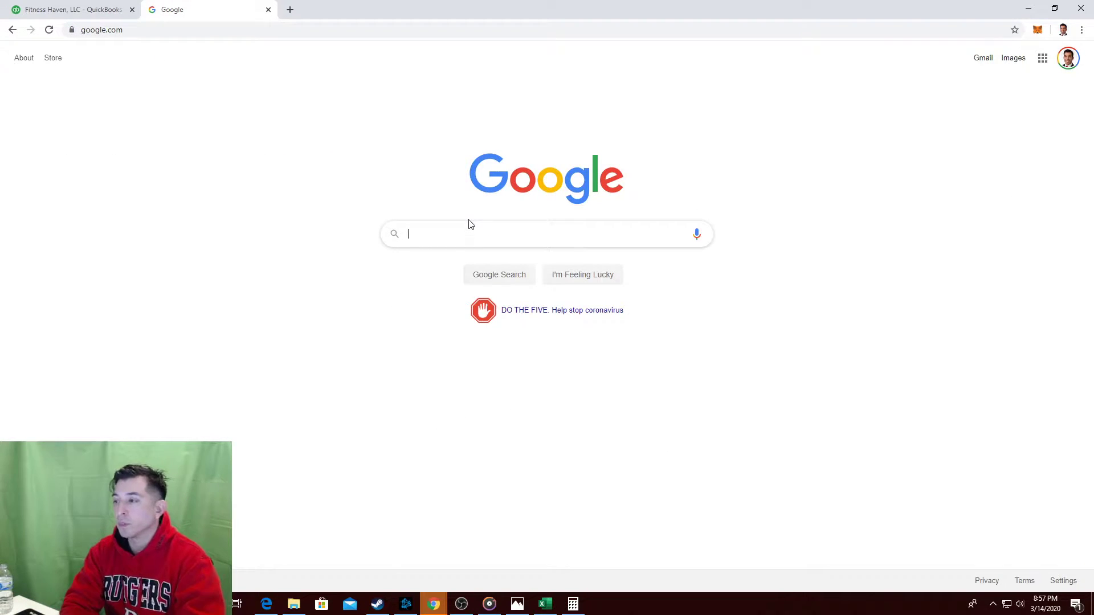
type("accounting for inv")
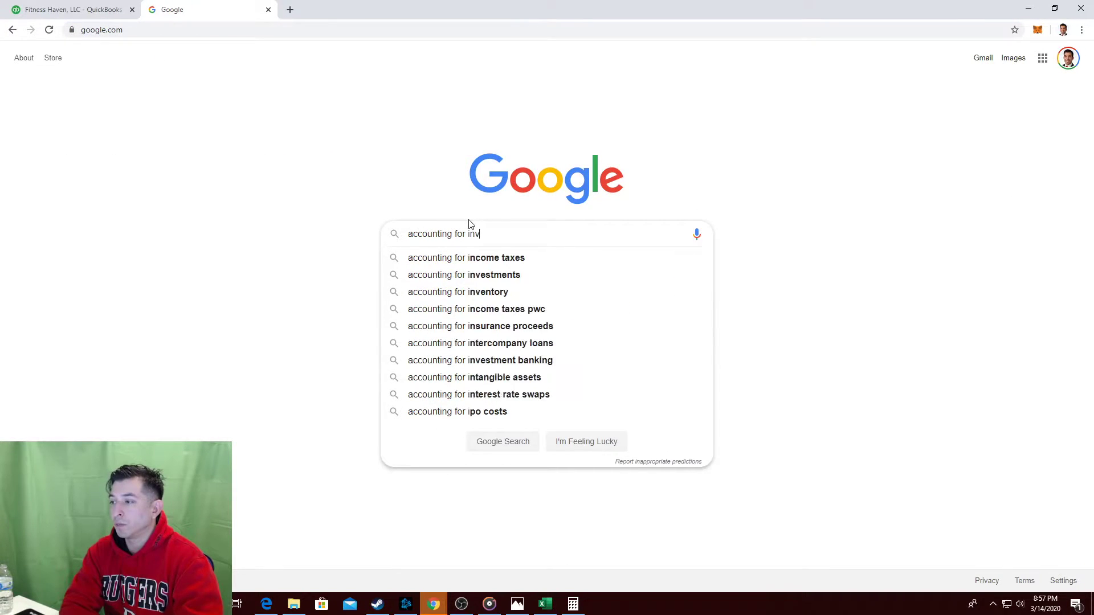
type("entory sold")
key("Return")
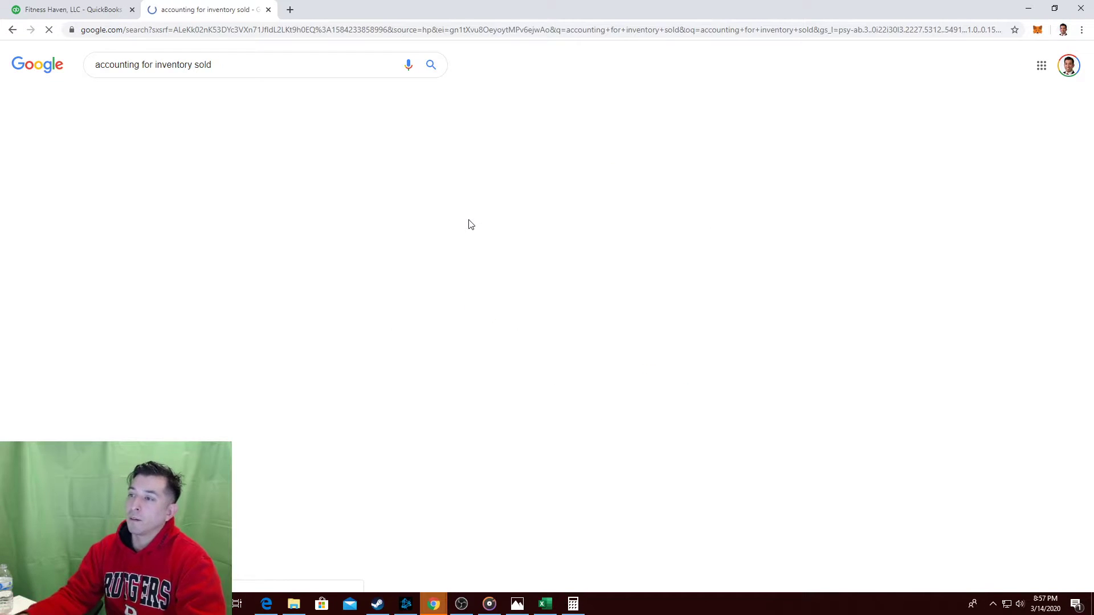
Read the Chron and AccountingCoach articles from the results, then return to the search.
left_click(356, 231)
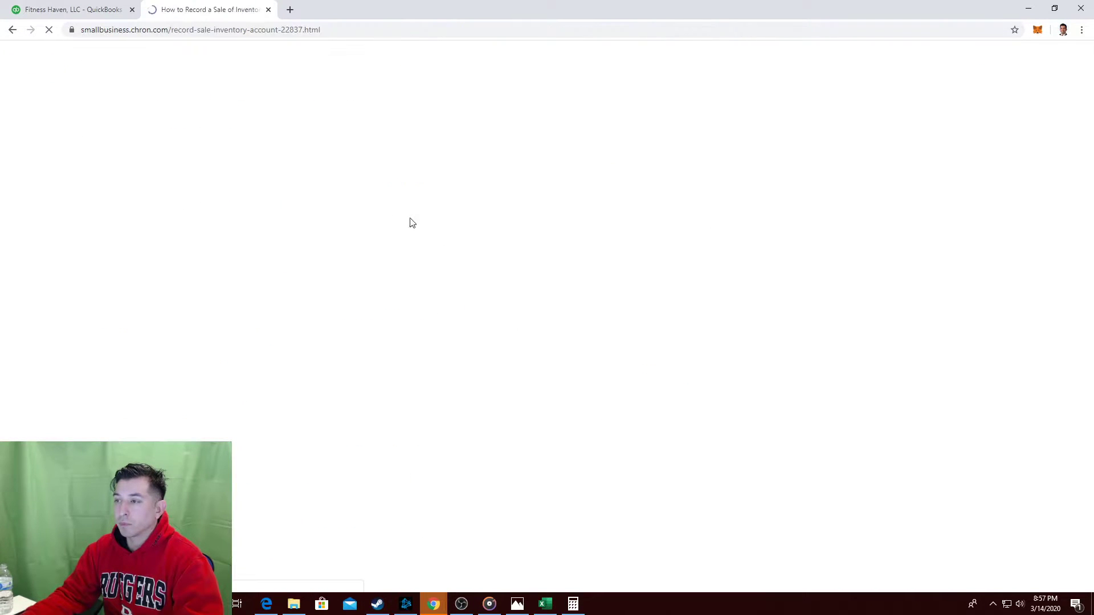
scroll(325, 192, "down", 12)
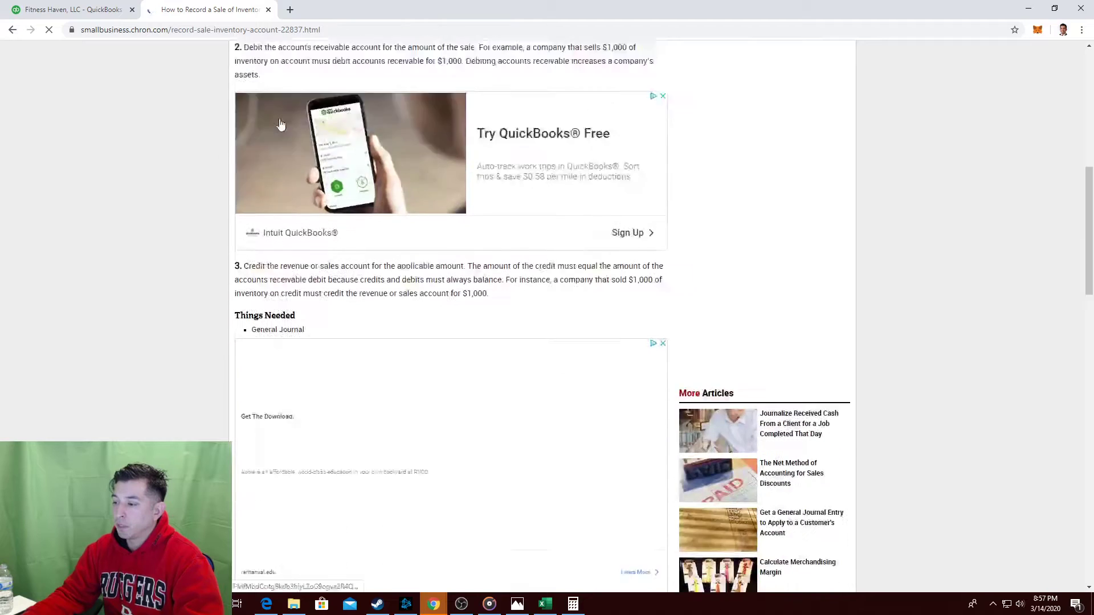
left_click(12, 29)
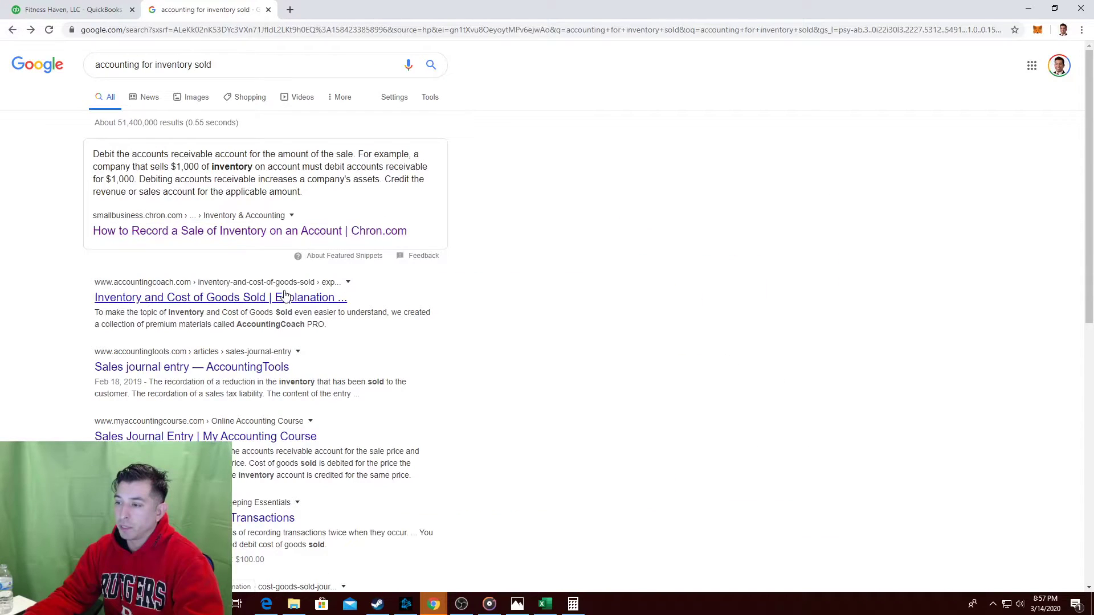
scroll(284, 295, "down", 1)
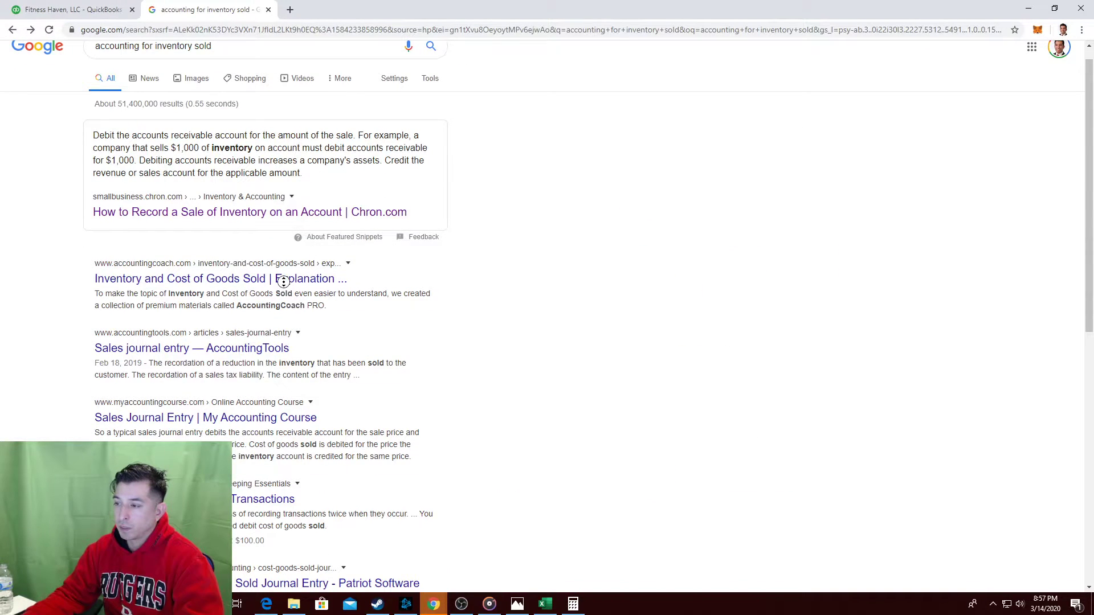
middle_click(285, 287)
left_click(361, 8)
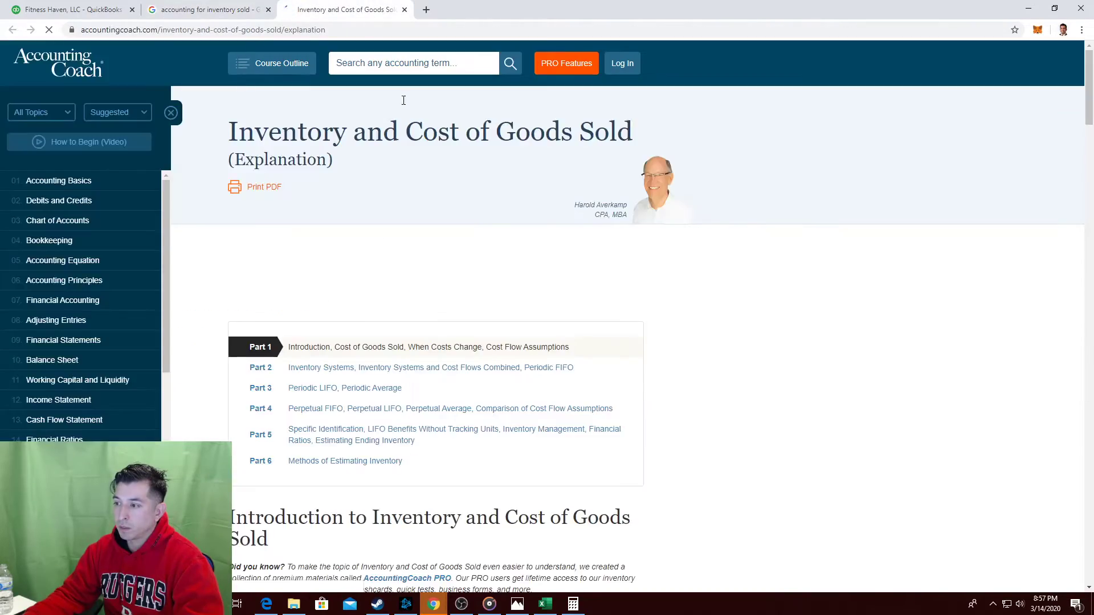
scroll(447, 194, "down", 2)
scroll(447, 194, "down", 14)
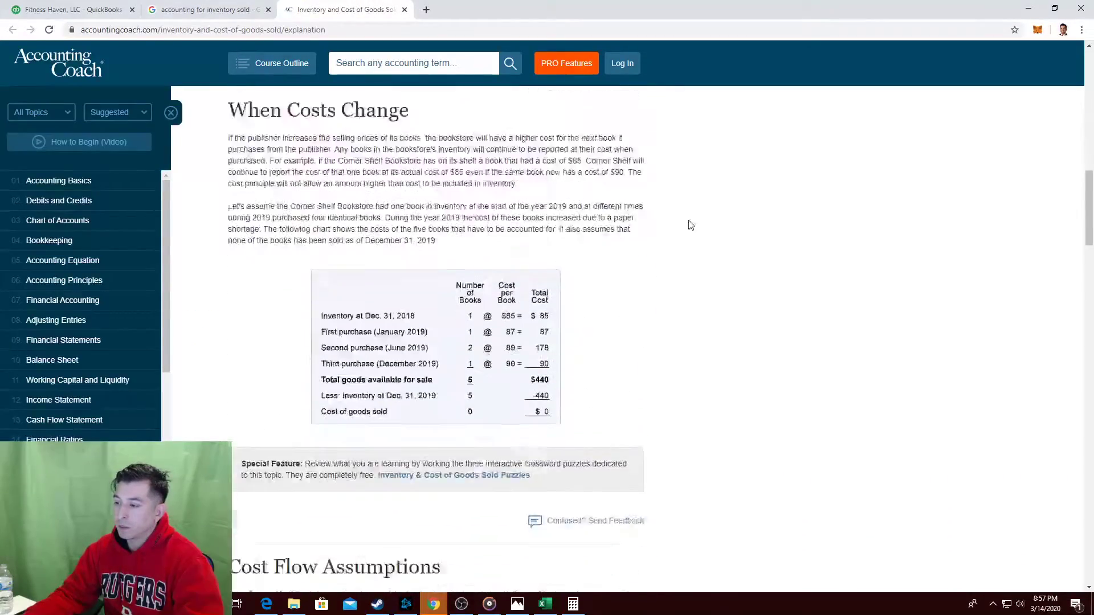
scroll(689, 225, "down", 10)
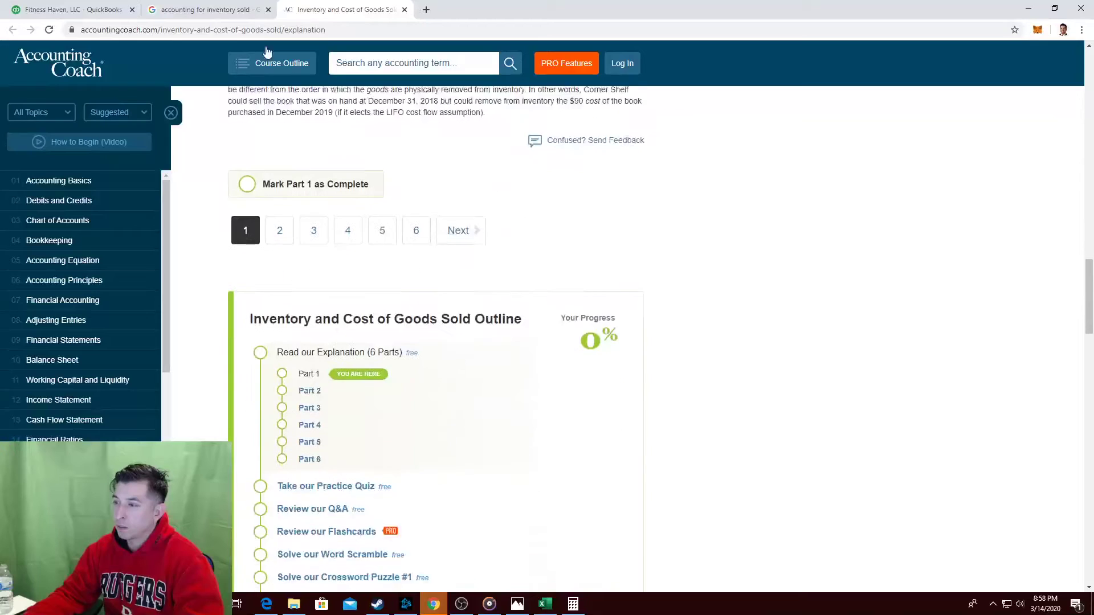
left_click(426, 10)
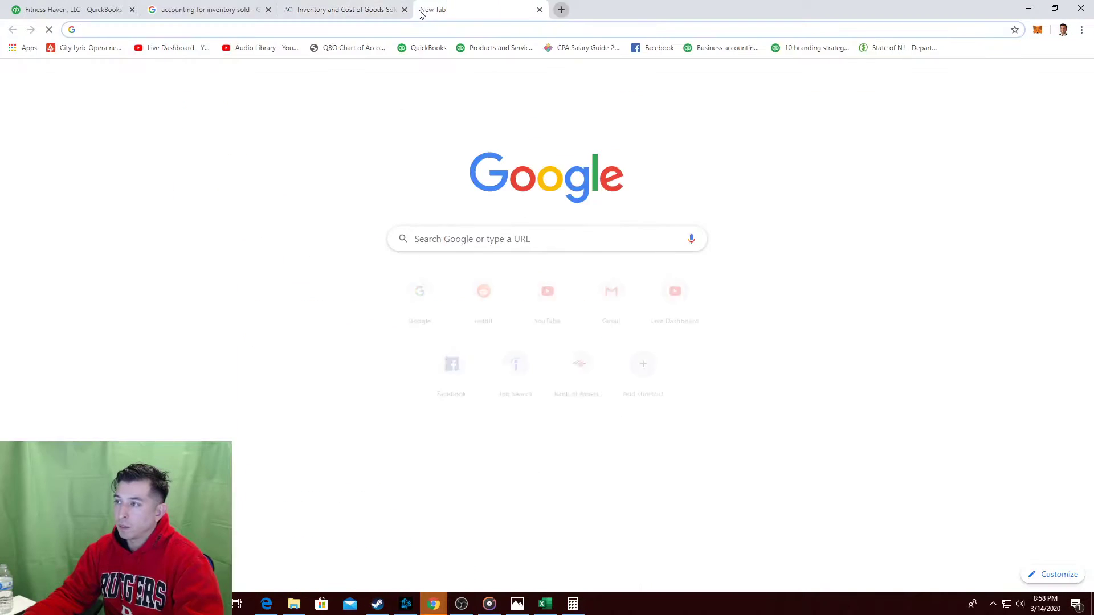
left_click(404, 9)
left_click(404, 10)
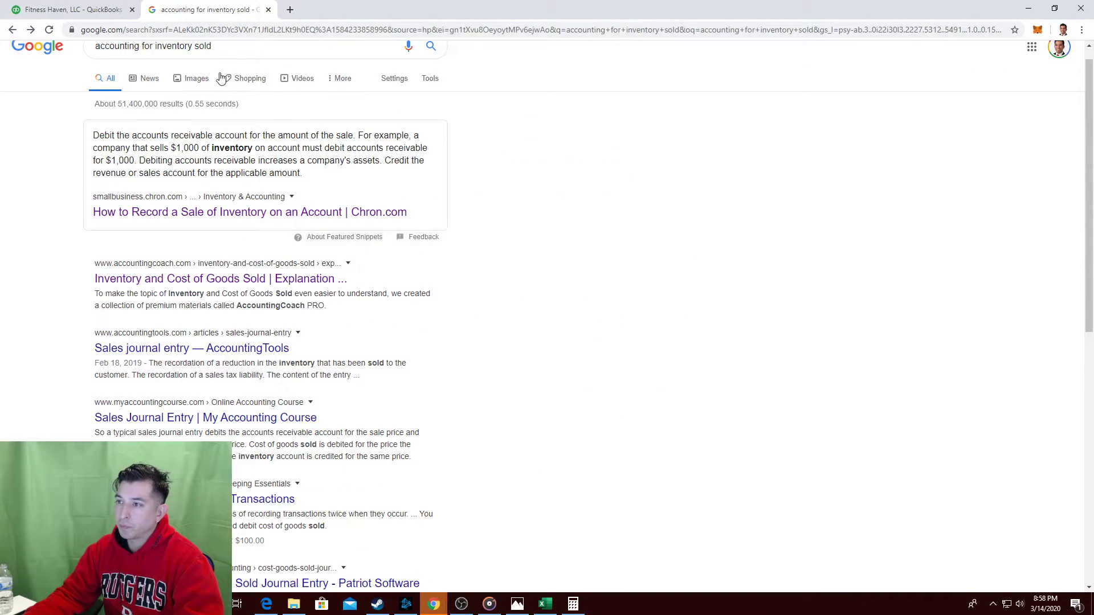
Refine the search with 'journal entry' and open the Patriot Software cost of goods sold article.
left_click(210, 50)
type("journal")
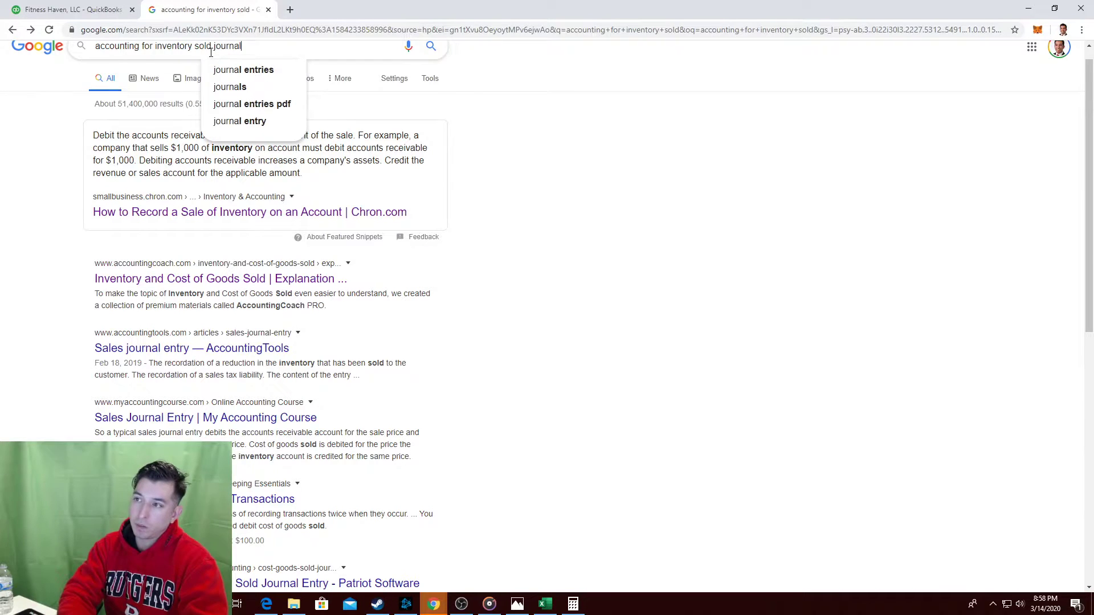
type(" entry")
key("Return")
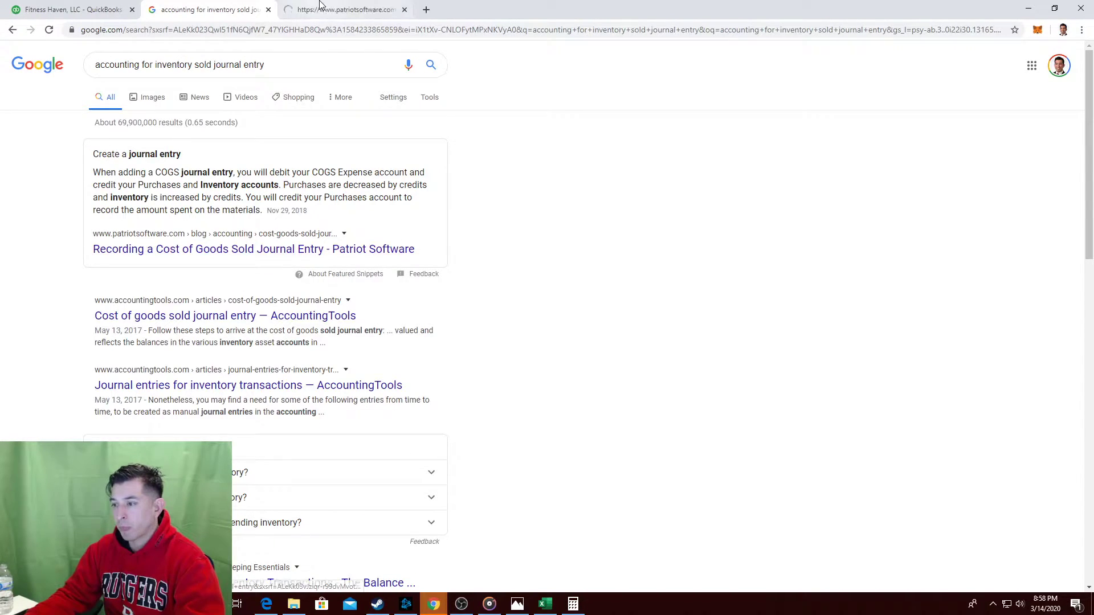
left_click(296, 9)
Read through the Patriot Software COGS article, dismissing its free-trial popup.
scroll(273, 111, "down", 5)
scroll(335, 127, "down", 8)
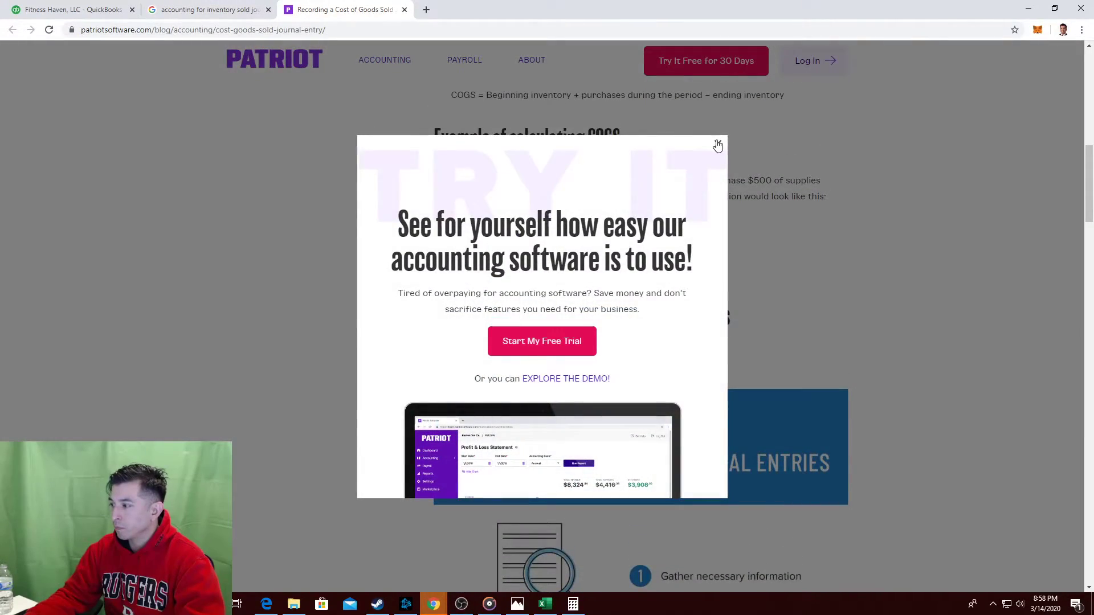
left_click(715, 143)
scroll(627, 183, "down", 10)
scroll(581, 194, "down", 8)
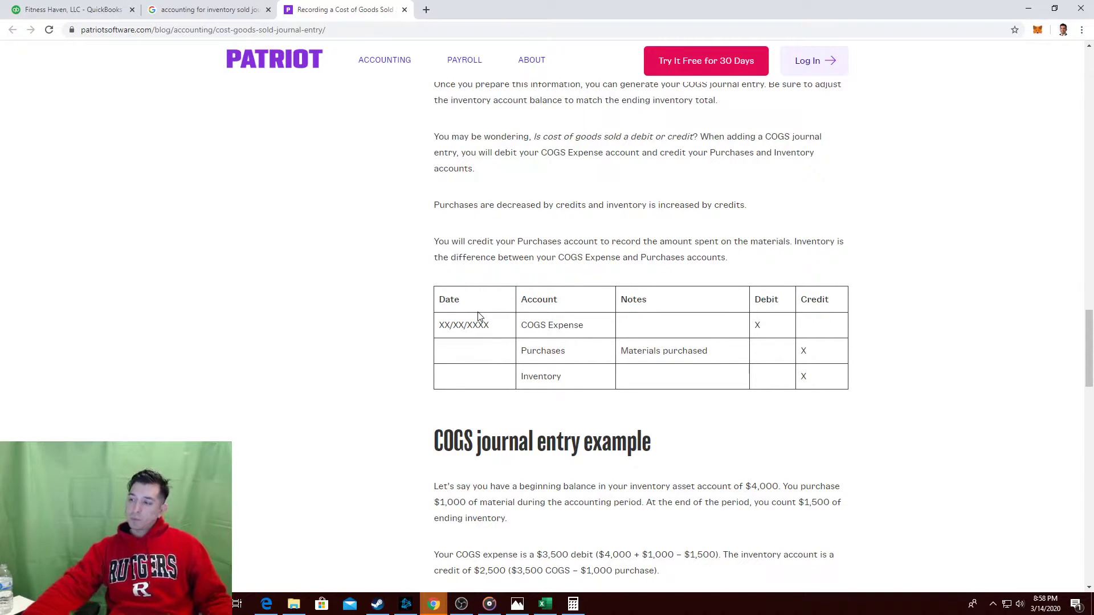
scroll(450, 376, "down", 2)
scroll(442, 401, "down", 2)
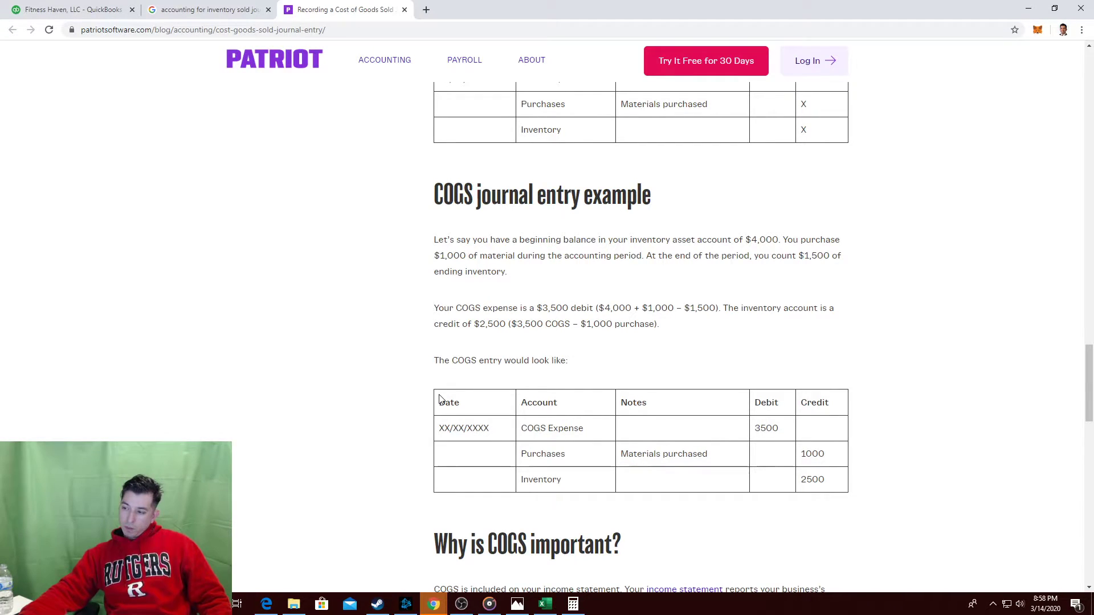
scroll(464, 382, "down", 4)
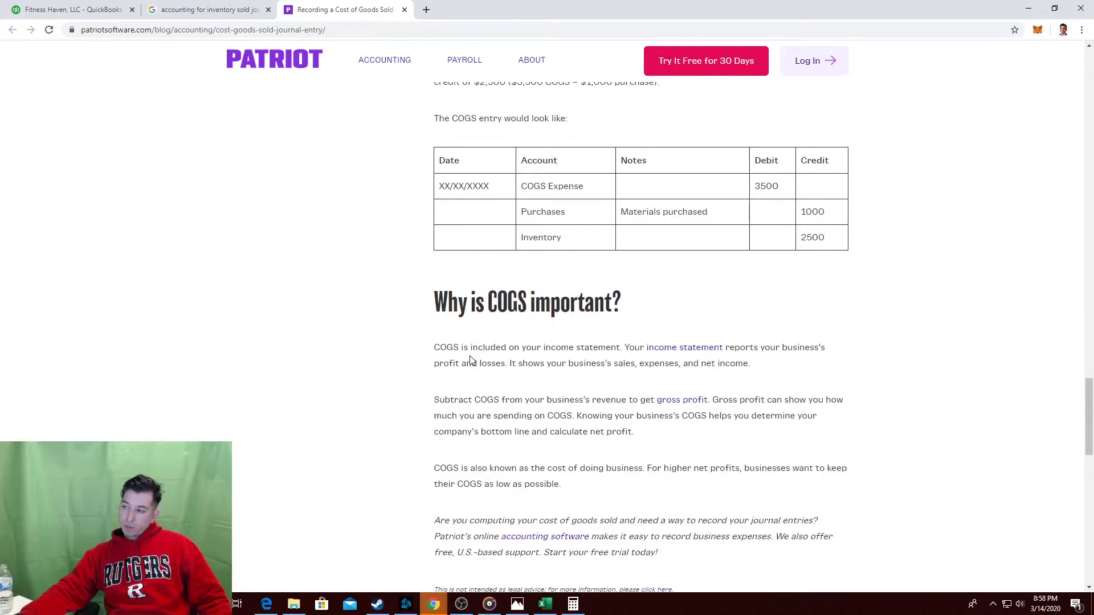
scroll(471, 360, "down", 1)
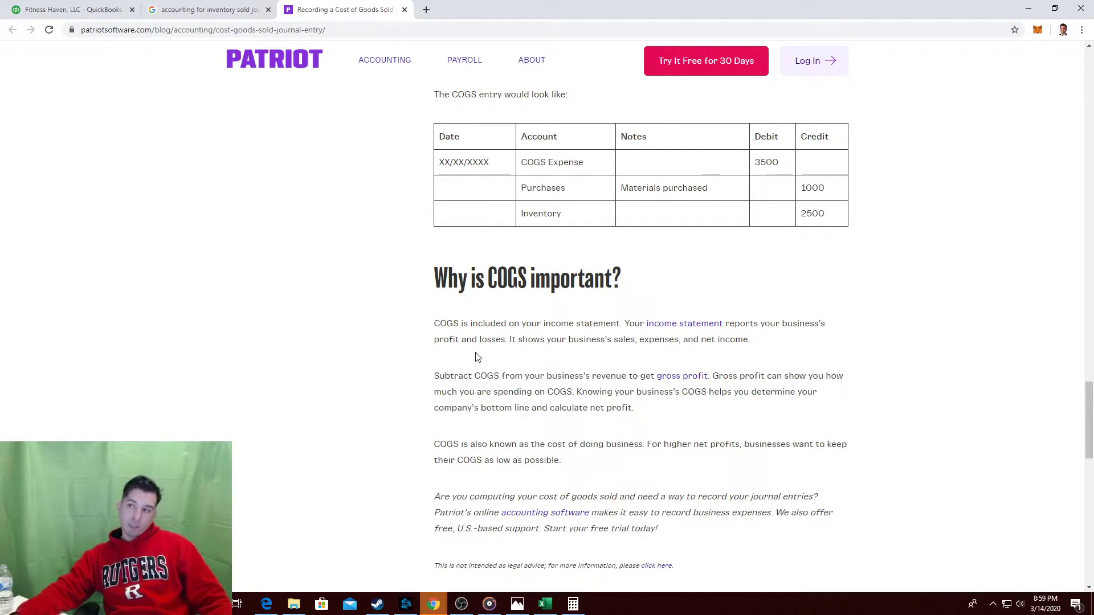
Close the article and Google search tabs, returning to the QuickBooks balance sheet.
left_click(404, 11)
key("ctrl+shift+Tab")
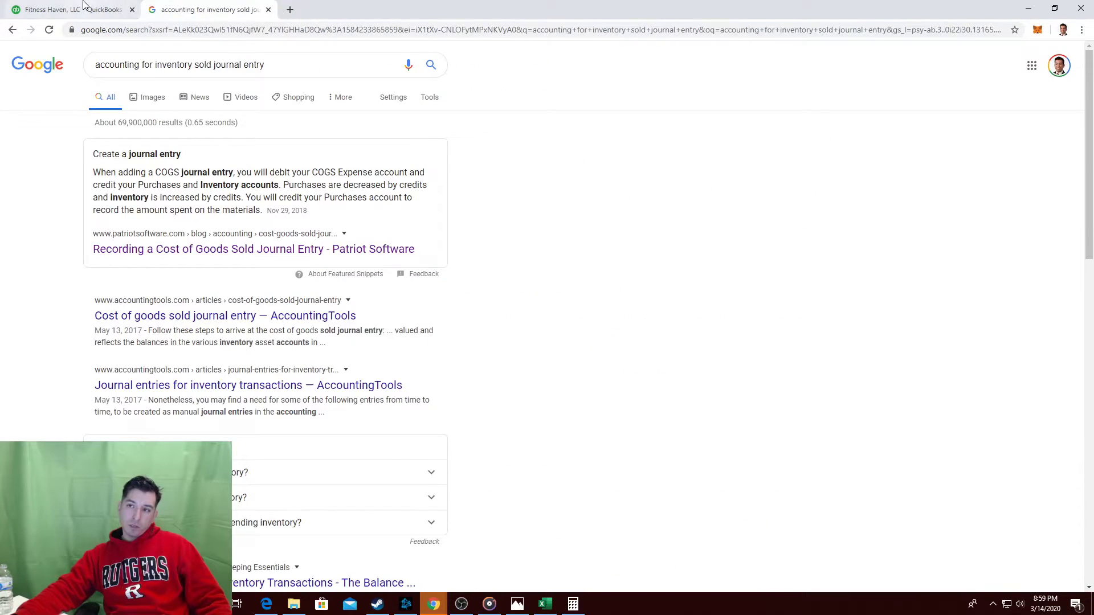
left_click(268, 10)
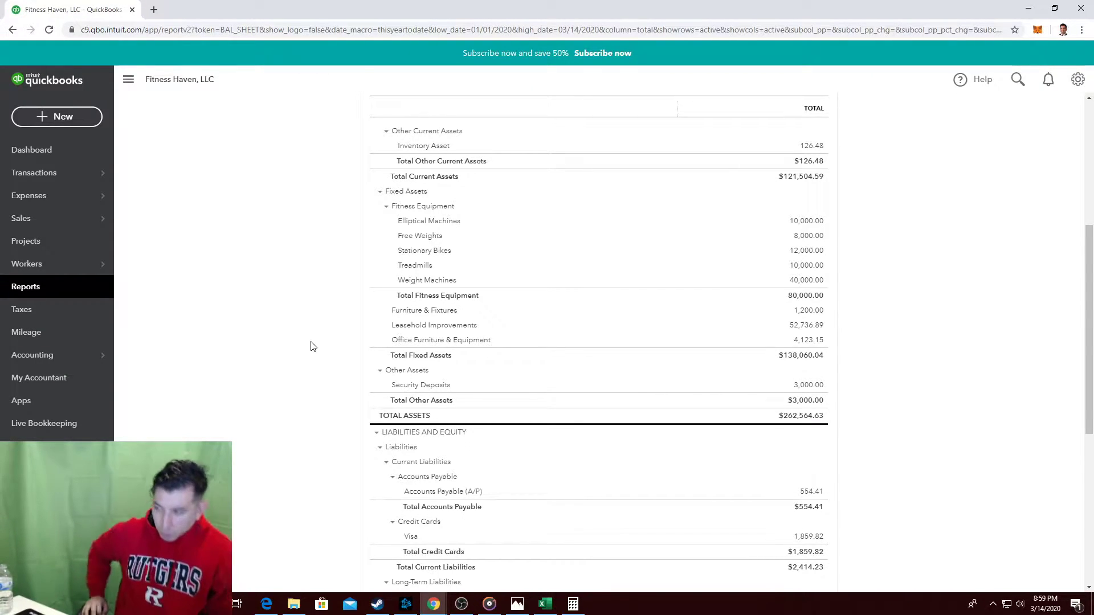
Scroll to the top of the March 14 Balance Sheet and switch to the Excel guide.
scroll(313, 346, "up", 3)
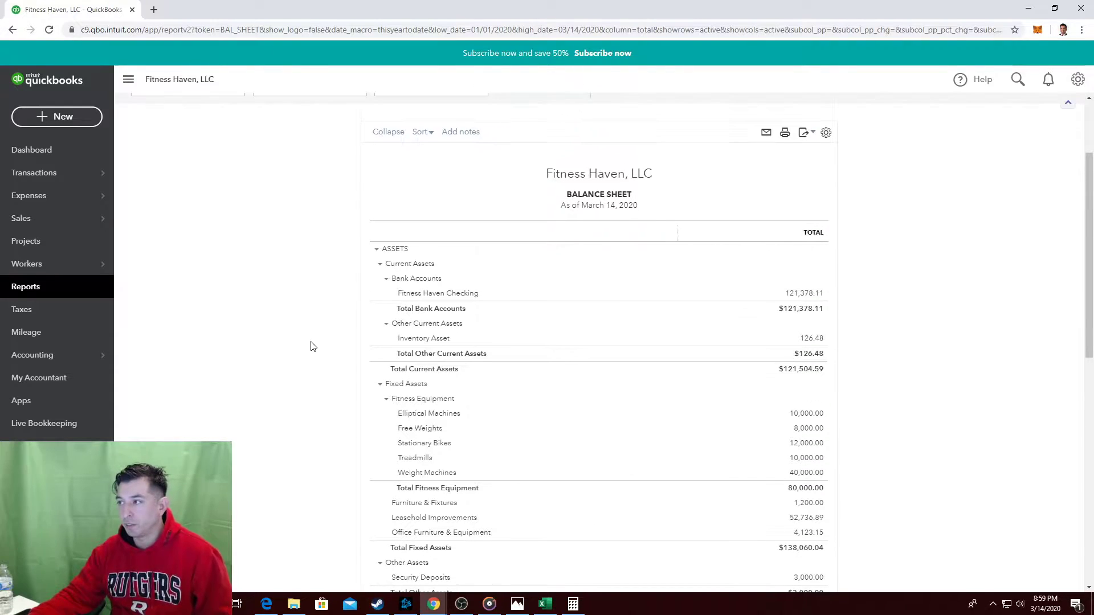
left_click(545, 604)
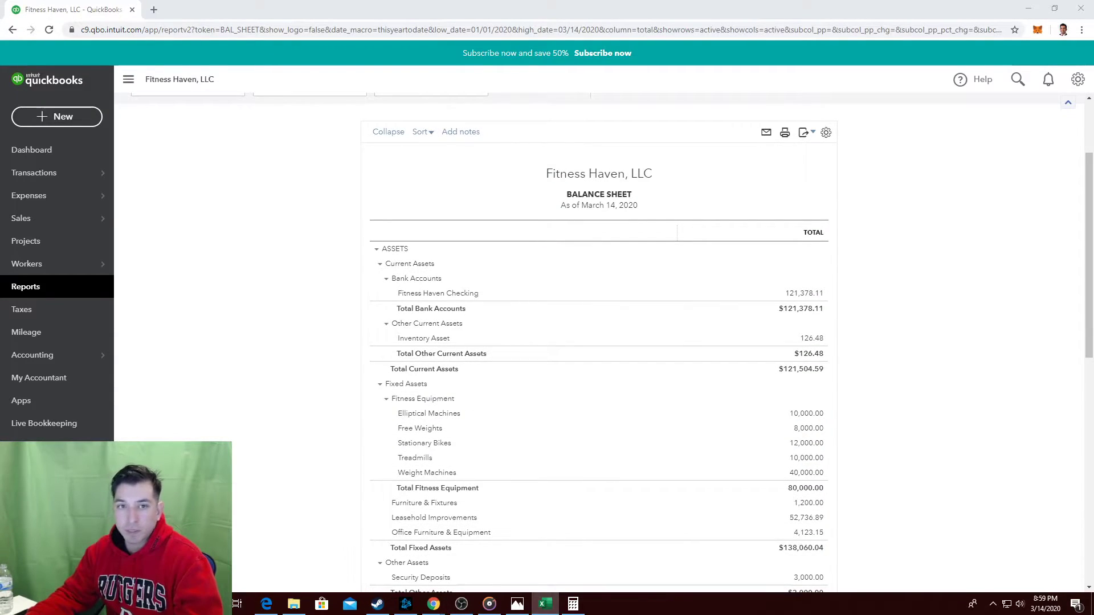
Add the heading 'Control Check' in an empty cell below the bill screenshot.
scroll(368, 244, "down", 5)
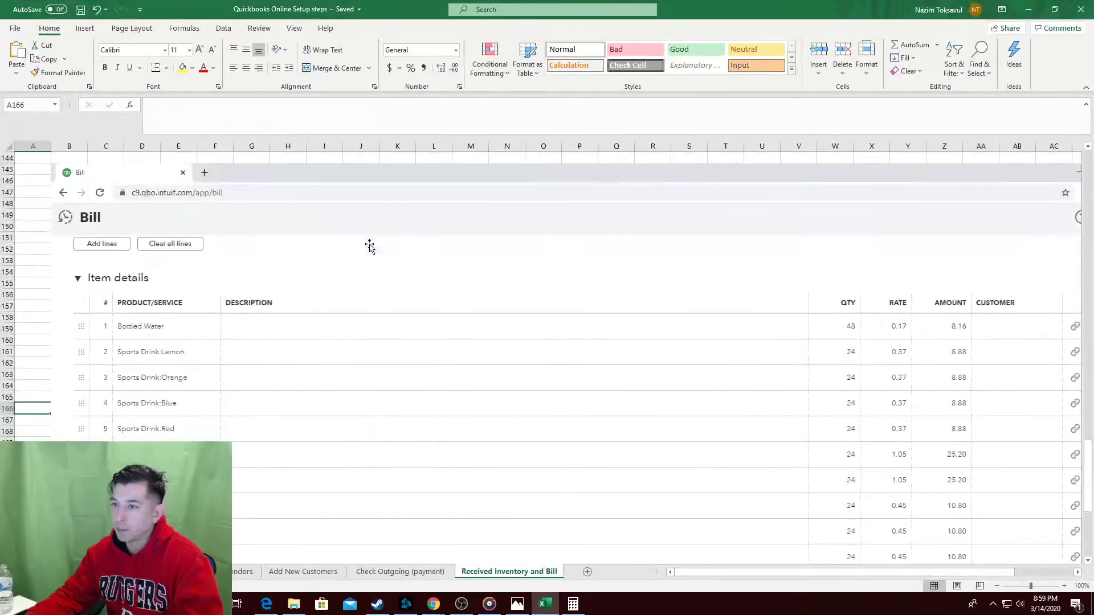
scroll(245, 301, "down", 7)
left_click(54, 442)
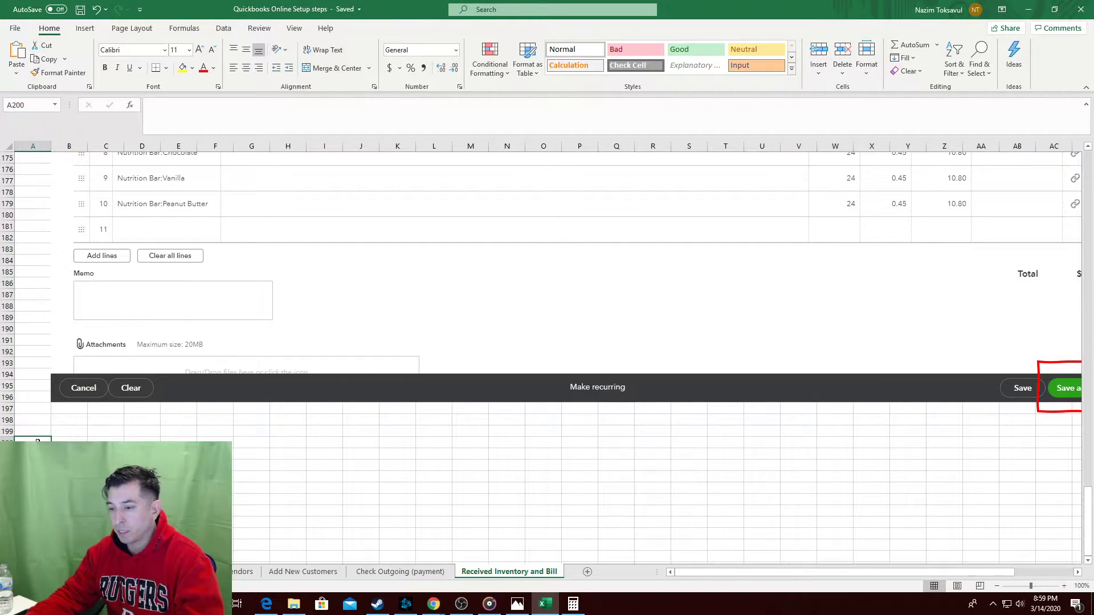
type("Control ")
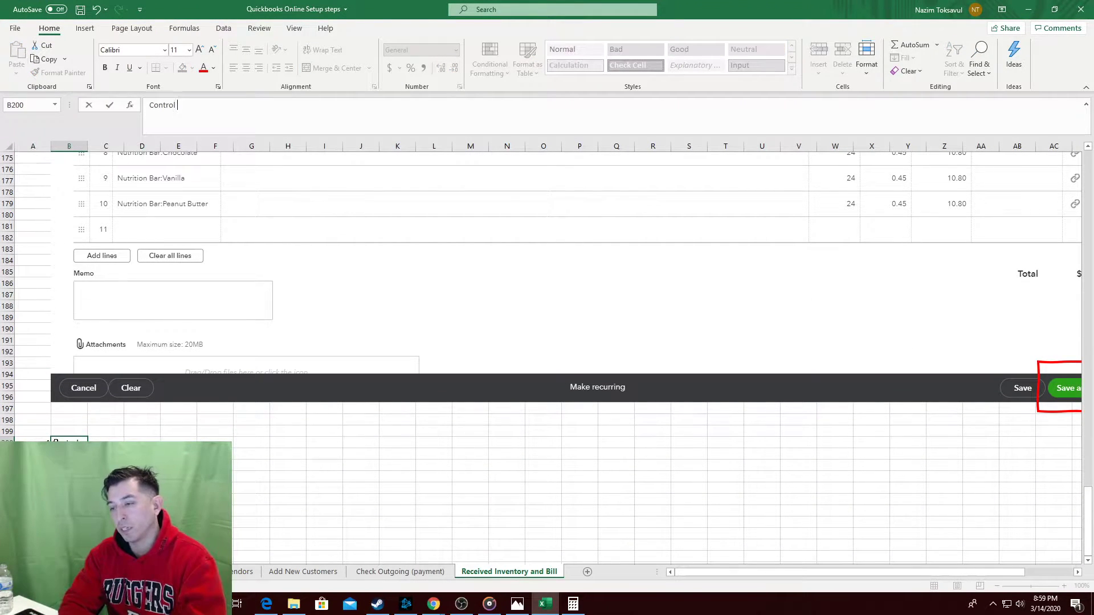
type("Check")
key("Return")
key("Return")
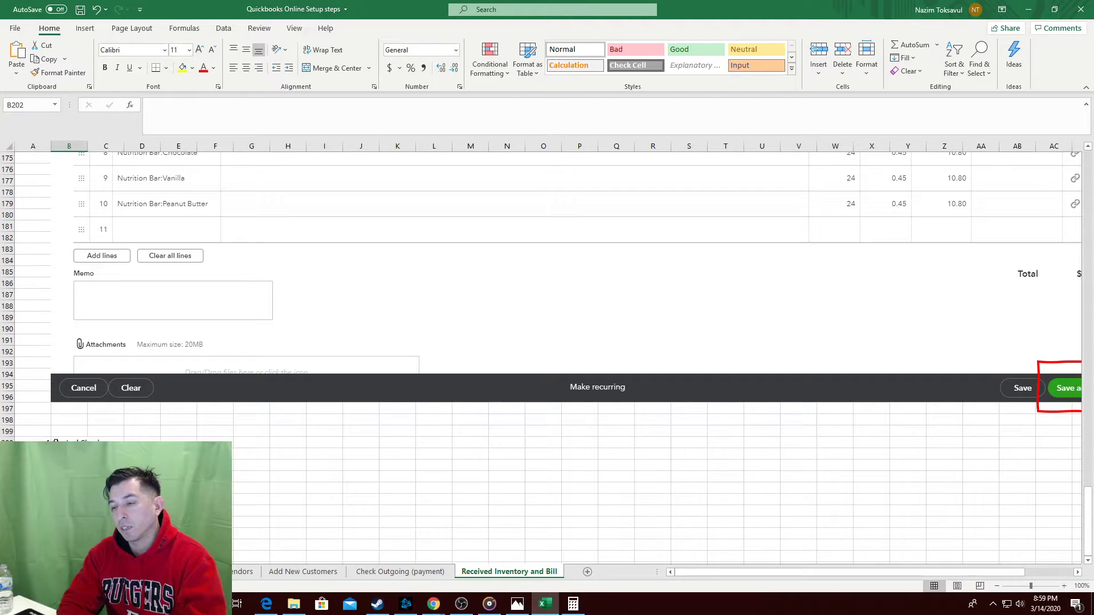
Reopen the QuickBooks Balance Sheet and note 'Check Balance Sheet to confiring' in the guide.
key("alt+Tab")
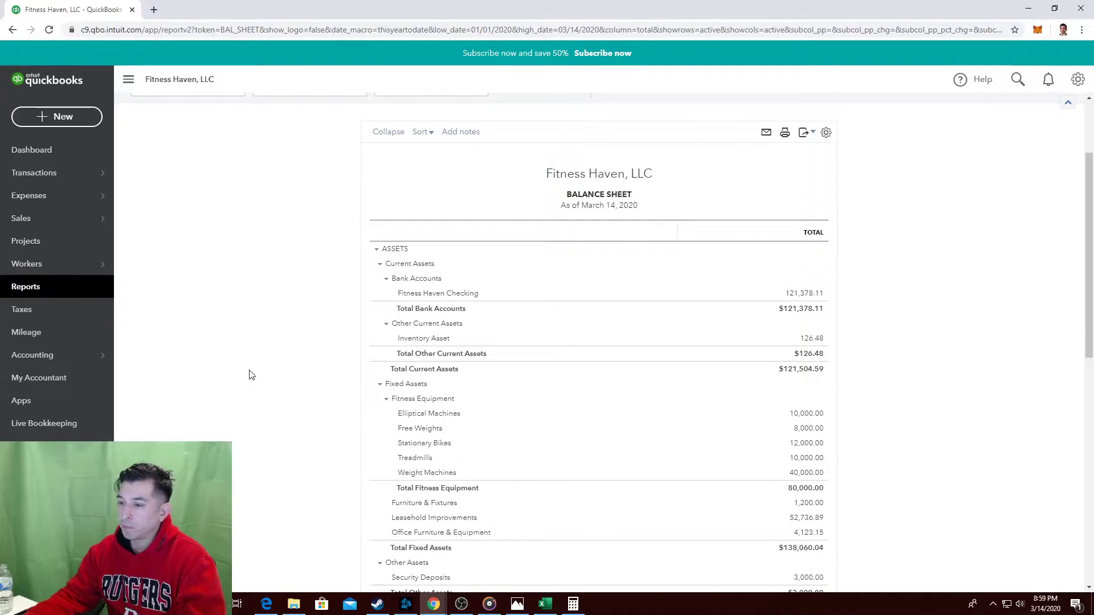
left_click(82, 286)
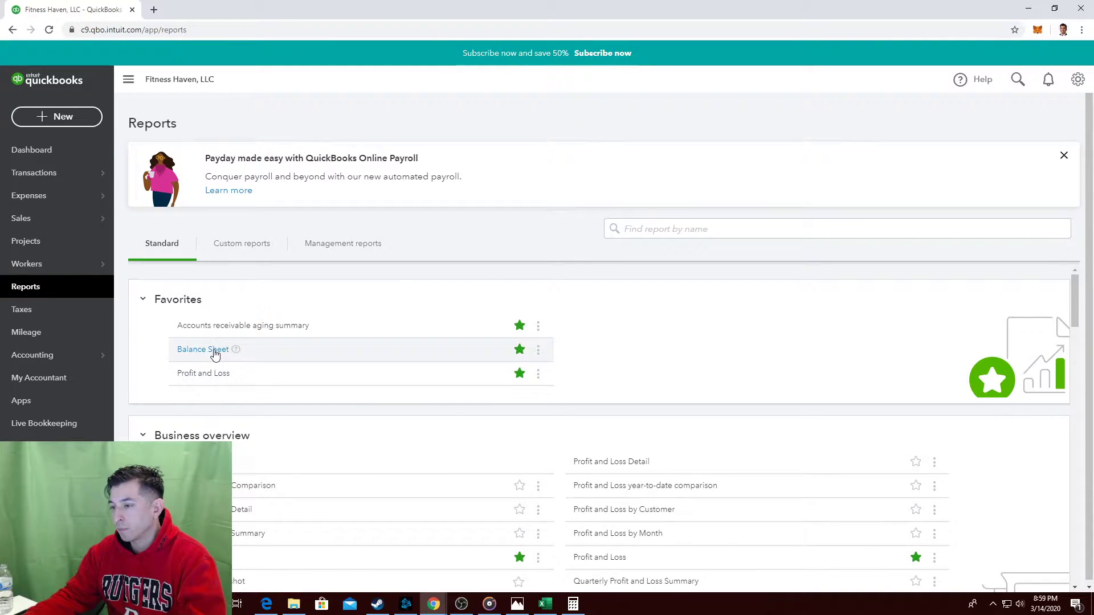
left_click(202, 349)
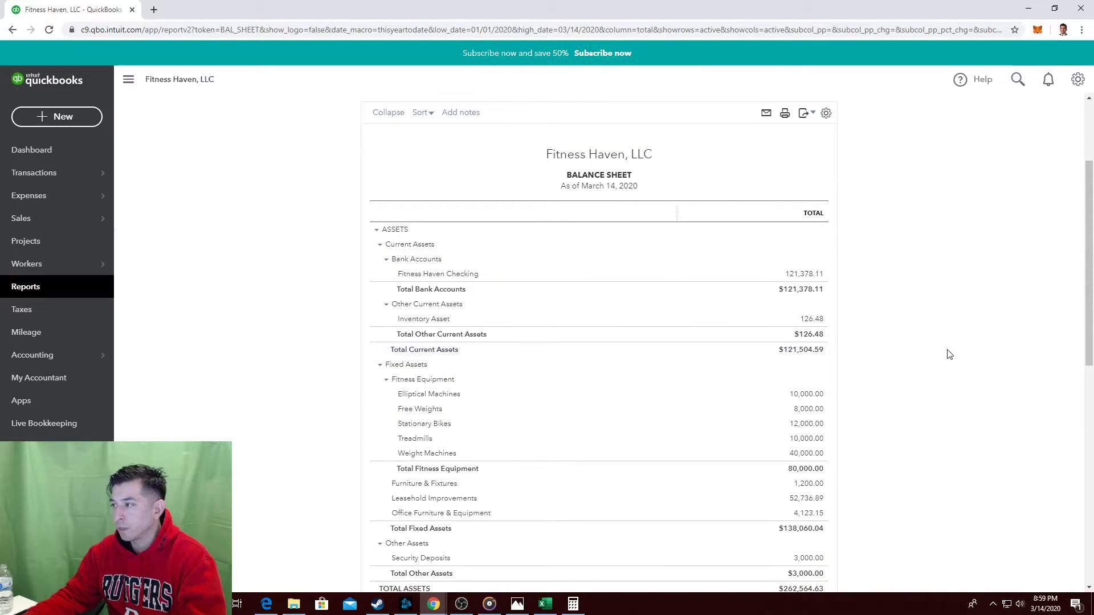
key("alt+Tab")
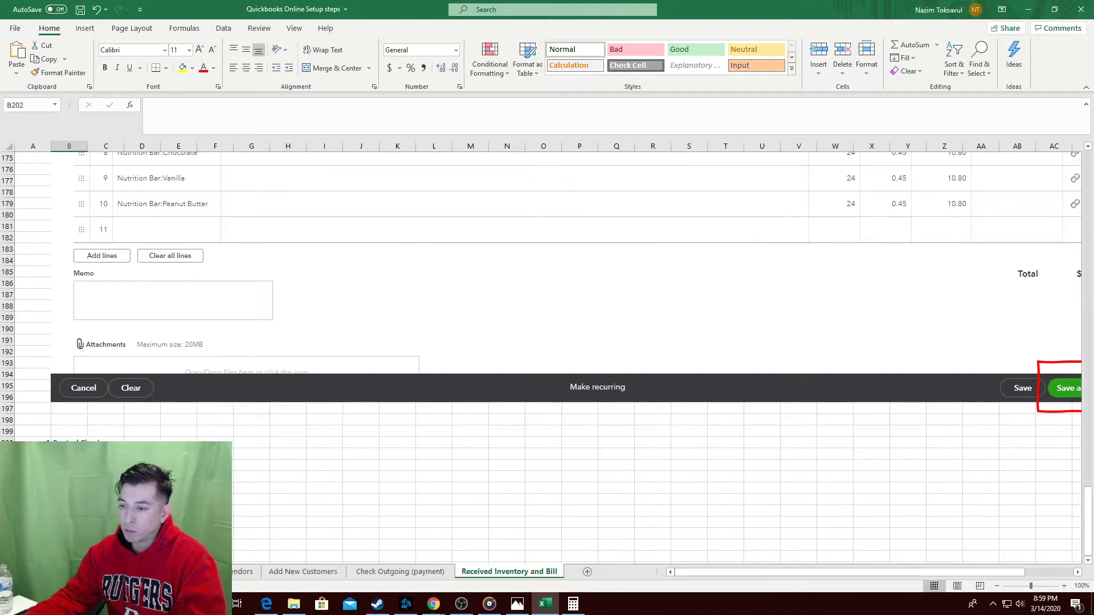
type("Check")
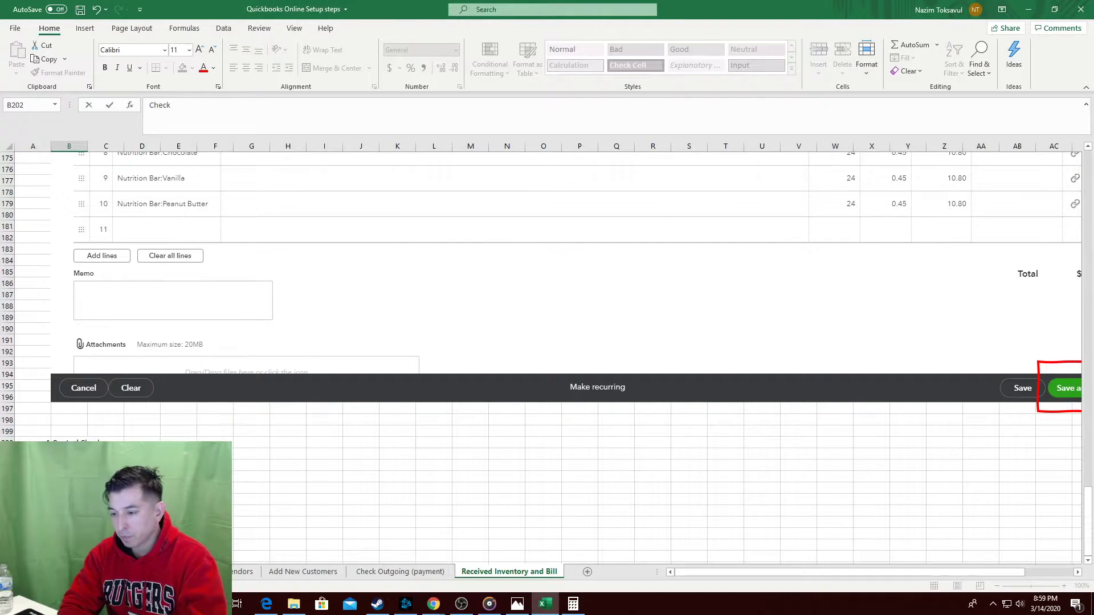
type(" Balance Sh")
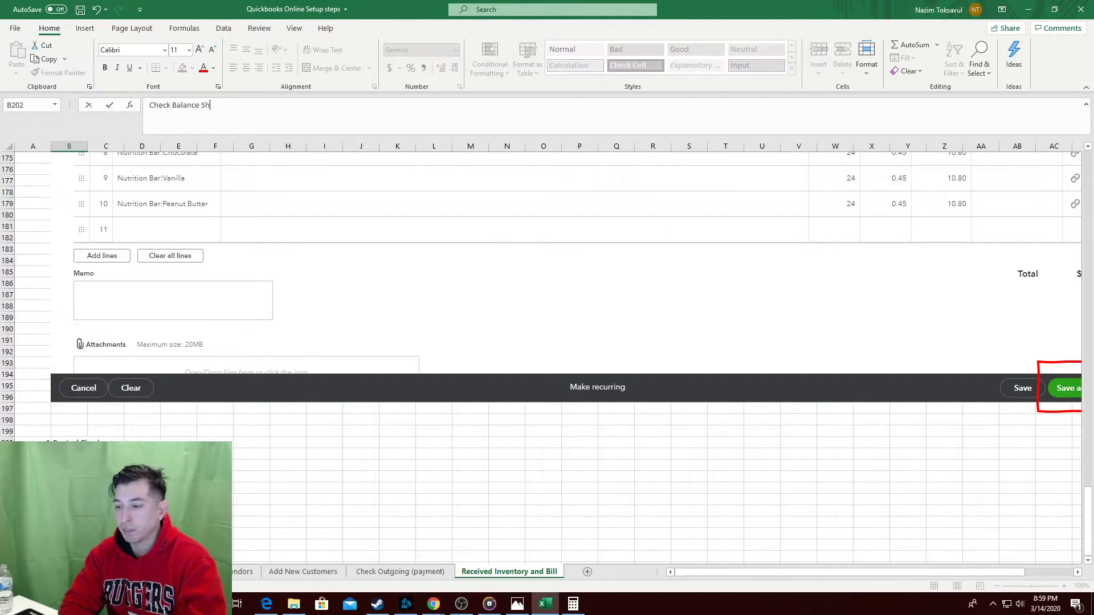
type("eet to confirm proper recd")
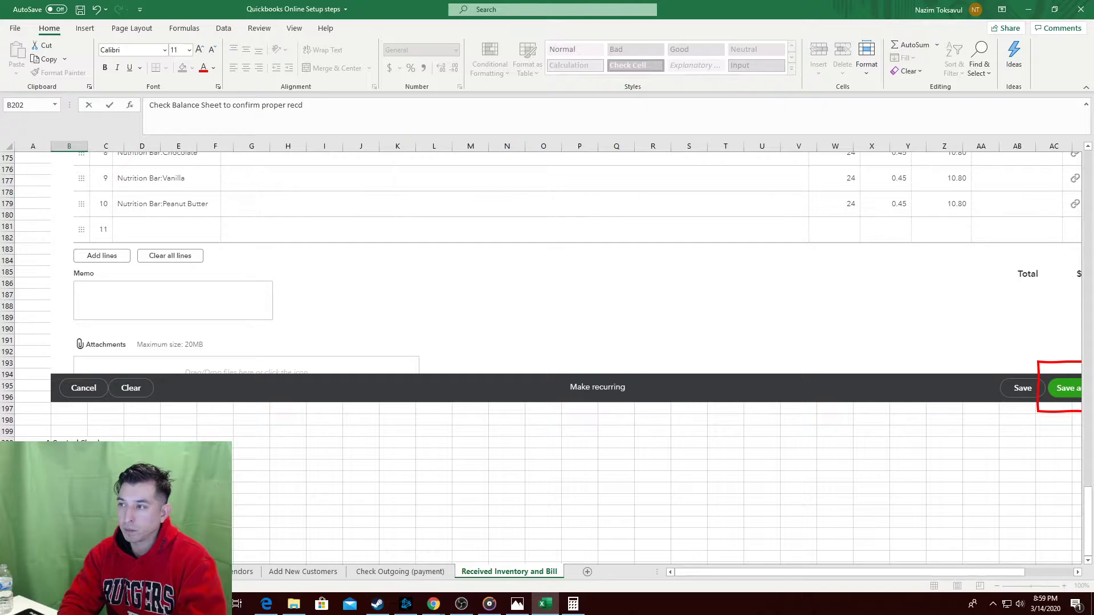
type("ing")
key("Return")
key("Tab")
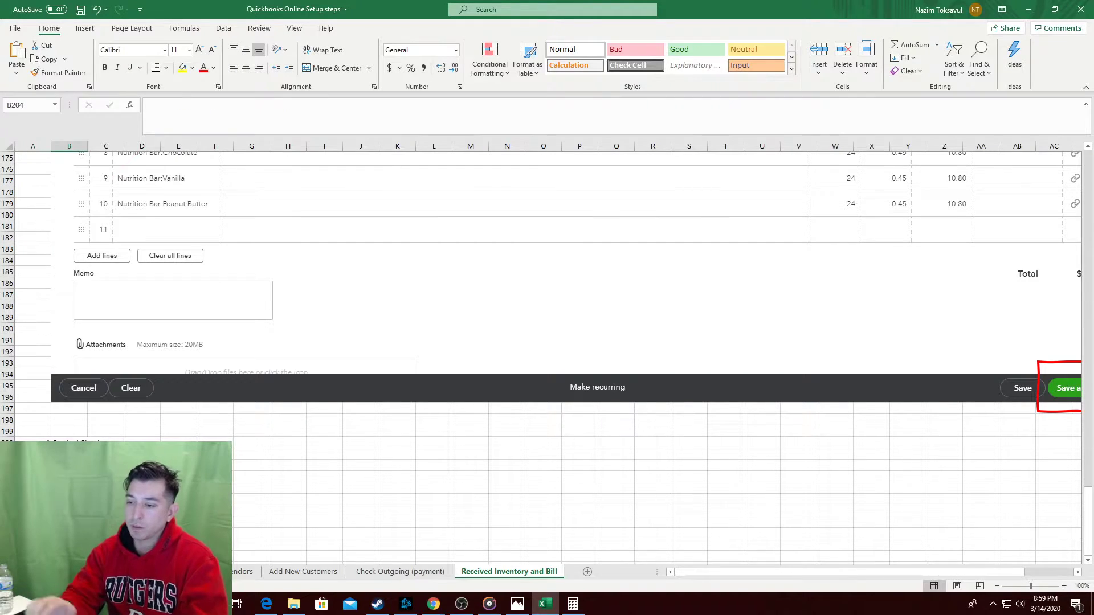
Write the step 'Reports - select' and open the QuickBooks Reports list.
key("alt+Tab")
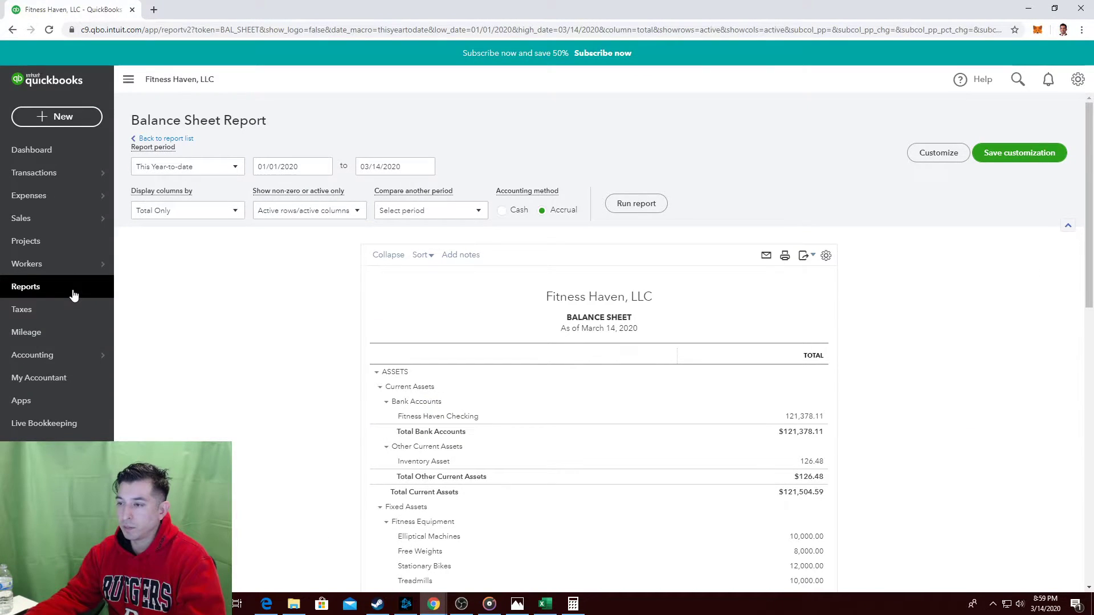
key("alt+Tab")
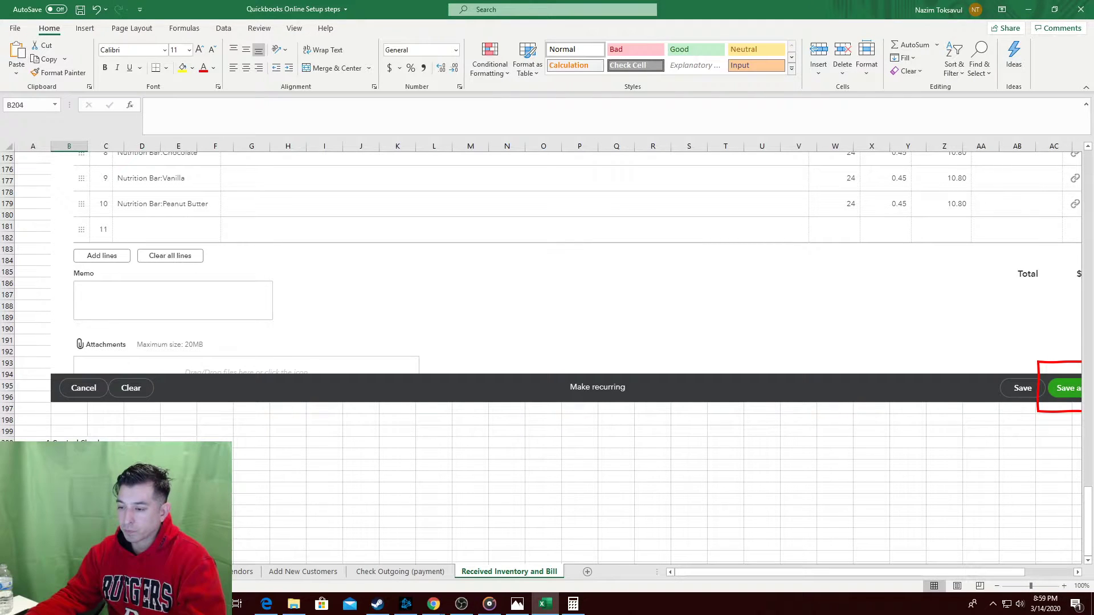
key("Tab")
type("Repor")
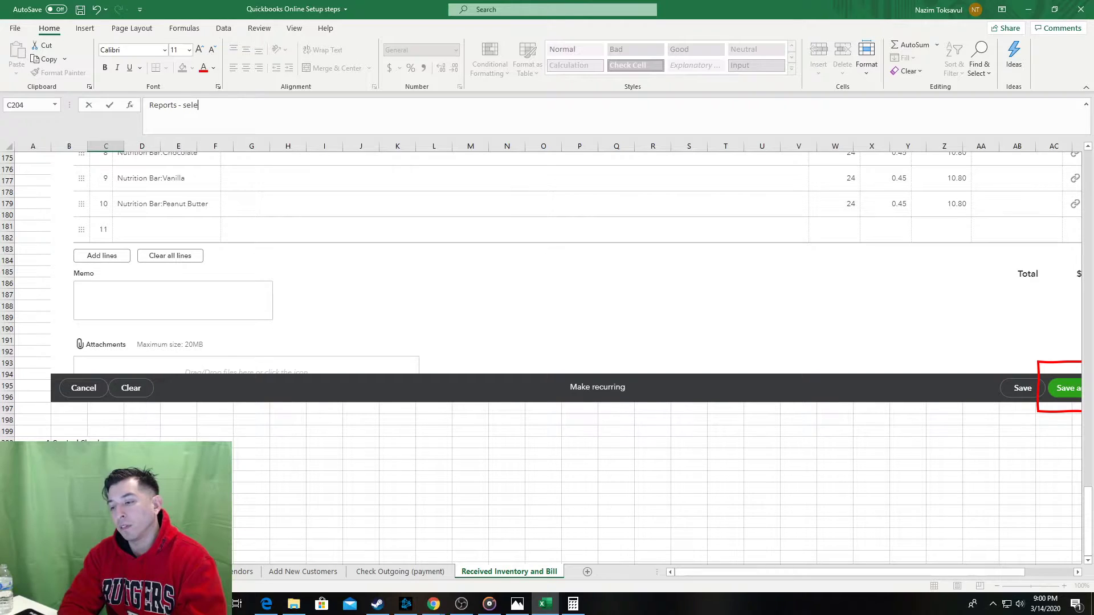
type("ts - select")
key("alt+Tab")
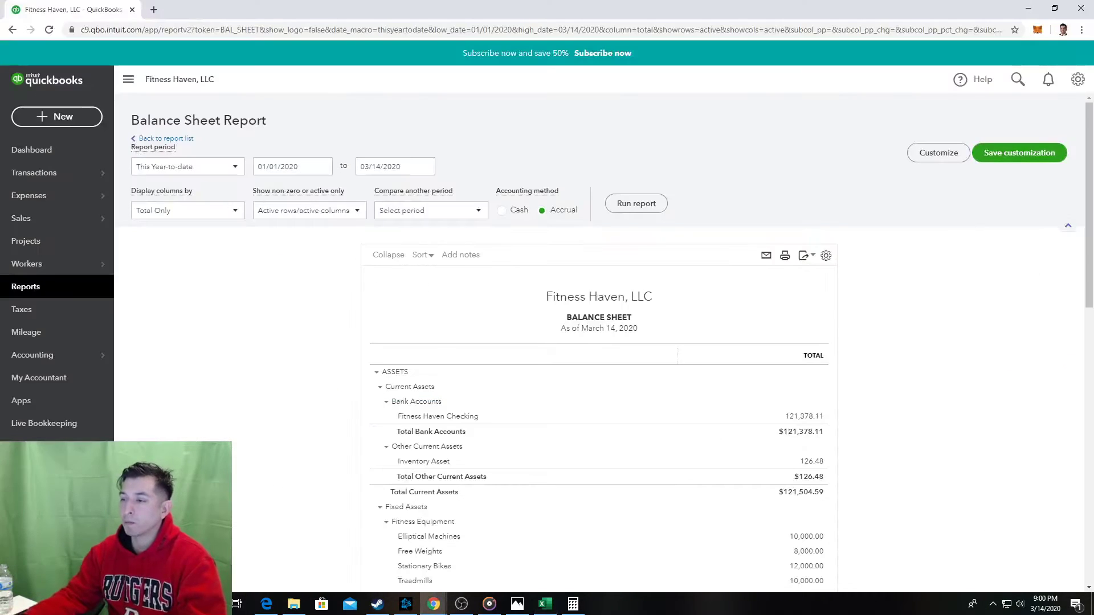
left_click(26, 287)
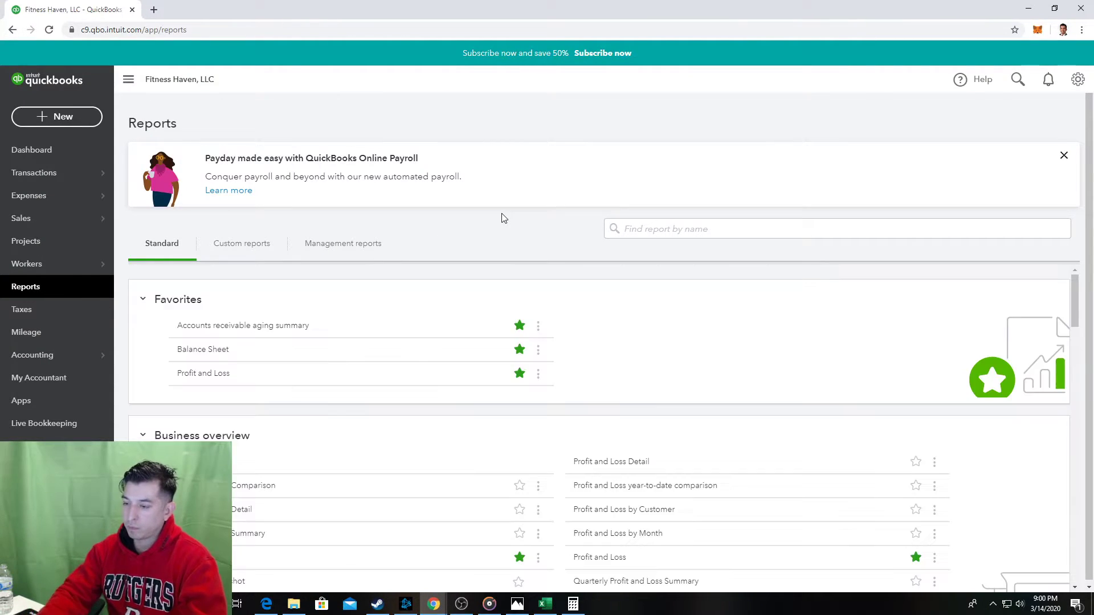
key("alt+Tab")
key("alt+Tab")
key("alt+Tab")
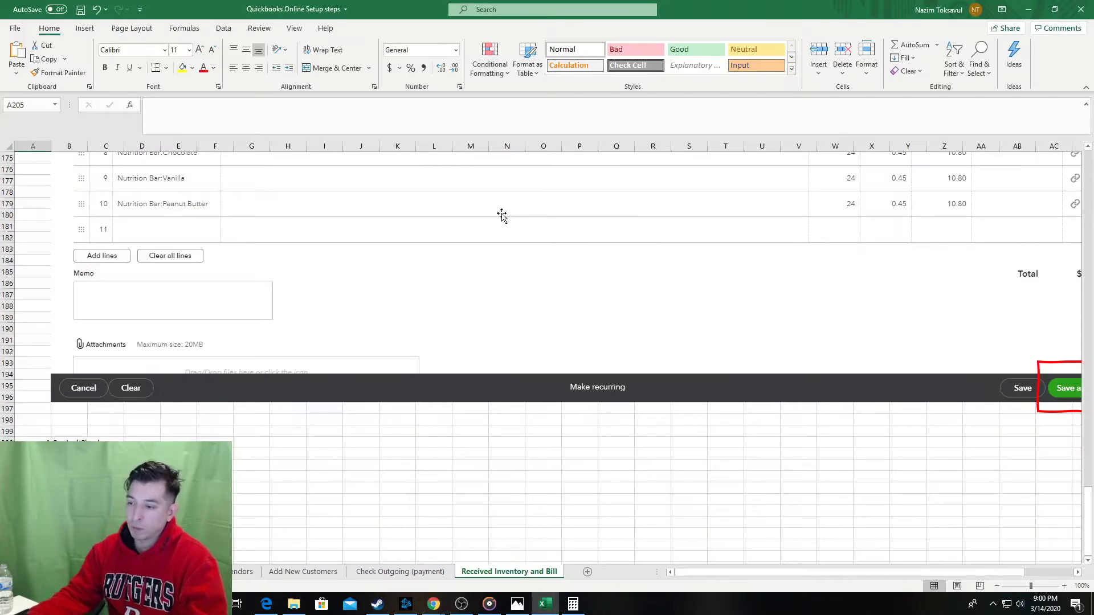
Paste a copy of the red highlight rectangle and reposition it on the screenshot.
left_click(106, 522)
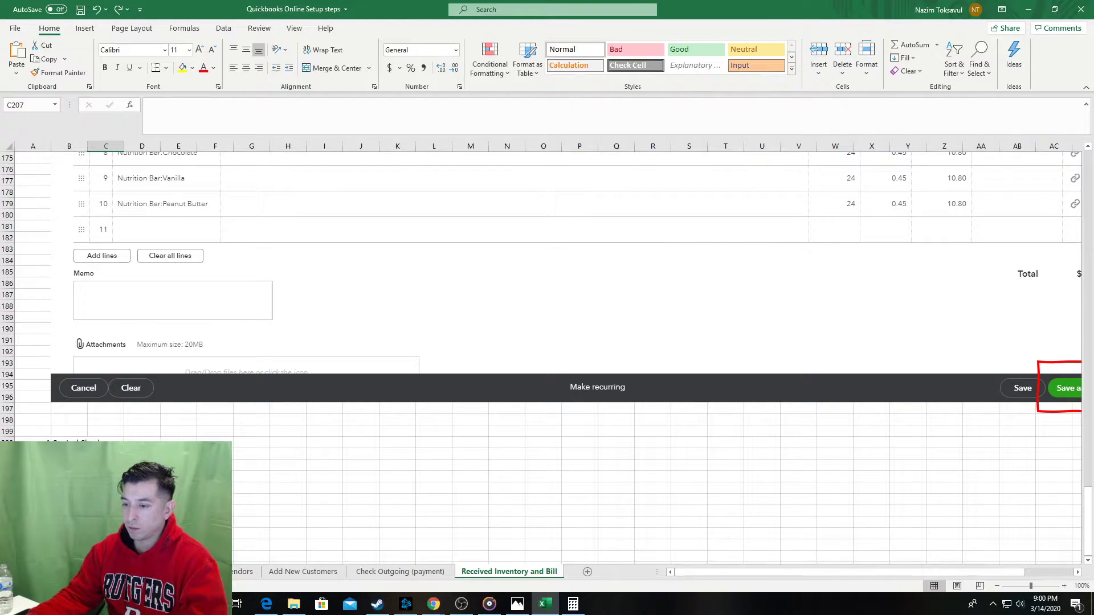
left_click(247, 341)
scroll(247, 341, "up", 4)
scroll(247, 341, "up", 17)
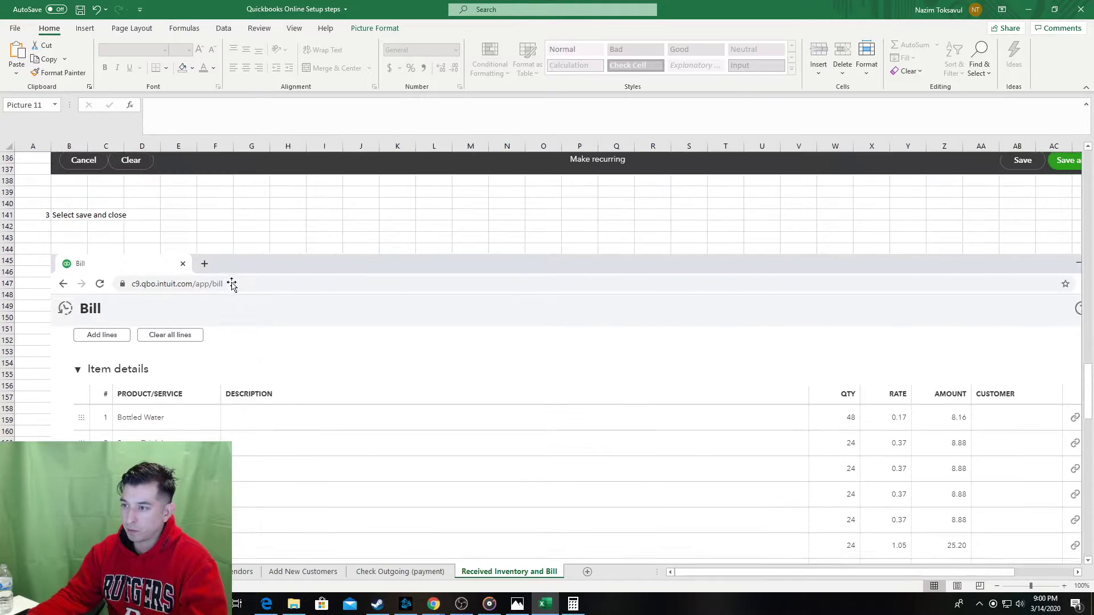
scroll(240, 277, "up", 7)
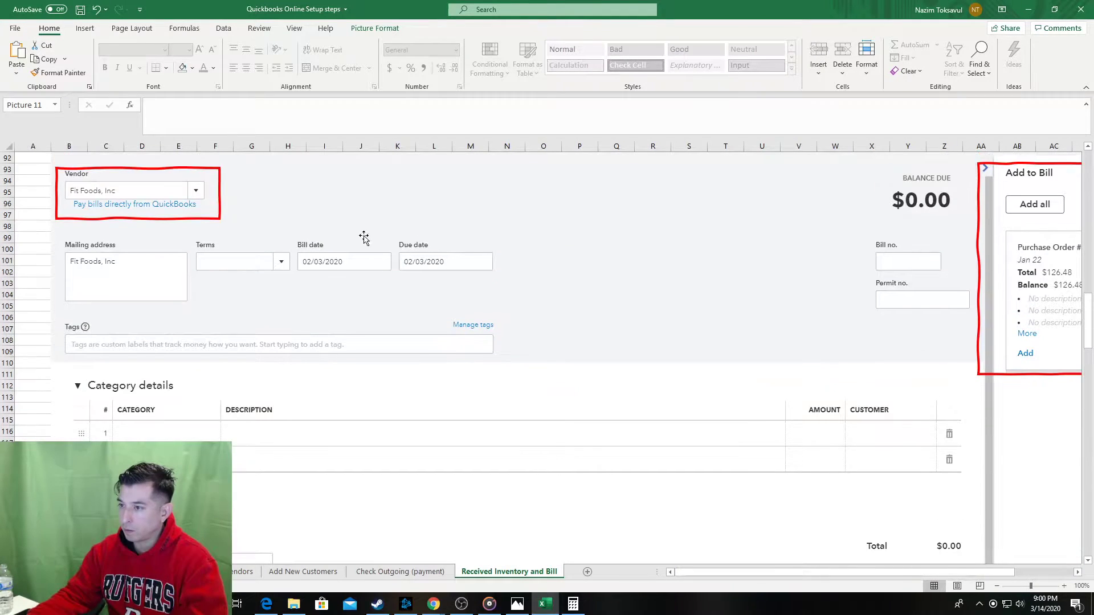
left_click(204, 221)
scroll(164, 353, "down", 20)
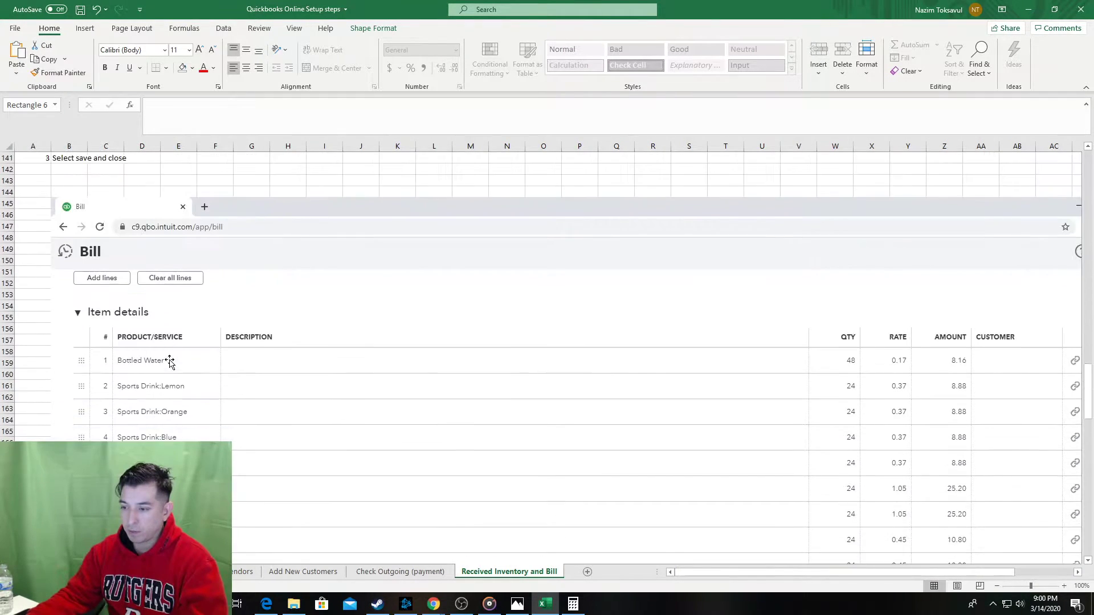
scroll(148, 402, "down", 16)
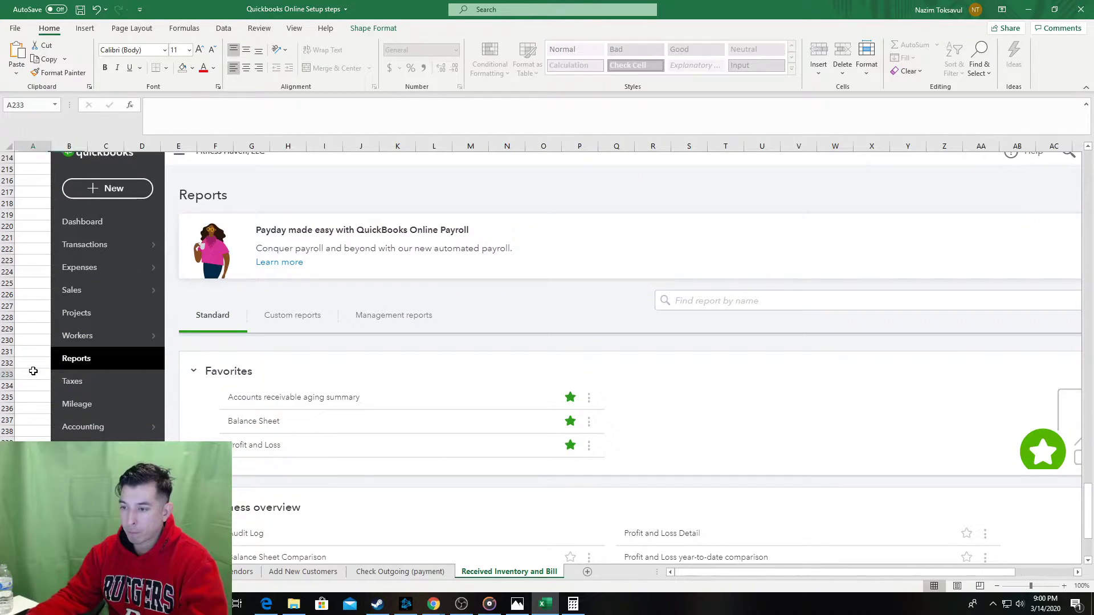
key("ctrl+v")
left_click_drag(144, 369, 156, 333)
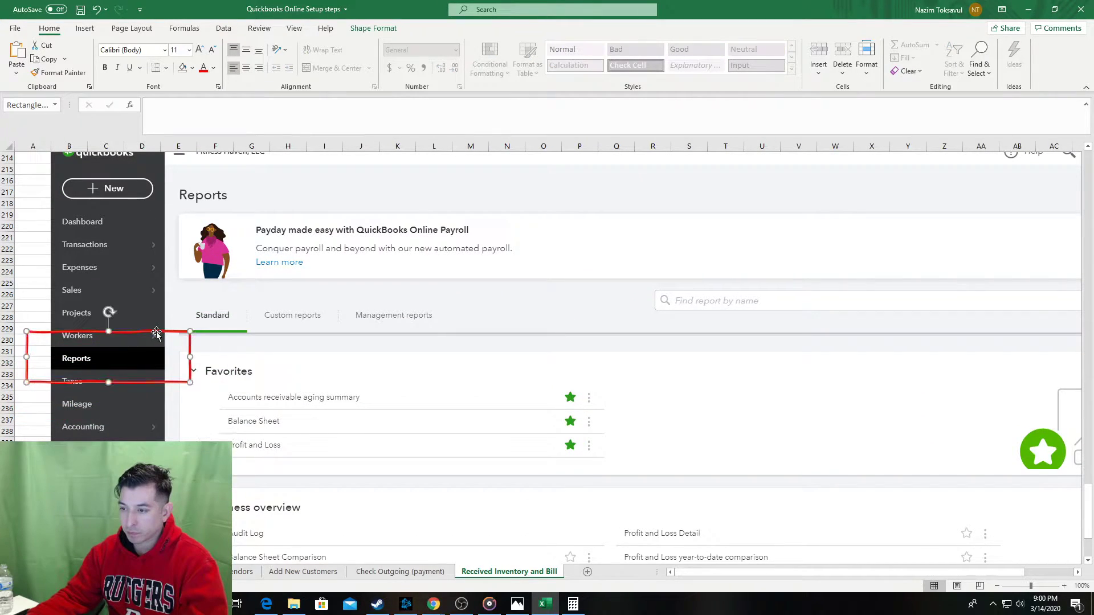
left_click(33, 476)
scroll(33, 477, "down", 2)
scroll(57, 485, "down", 5)
scroll(69, 488, "up", 1)
left_click(69, 488)
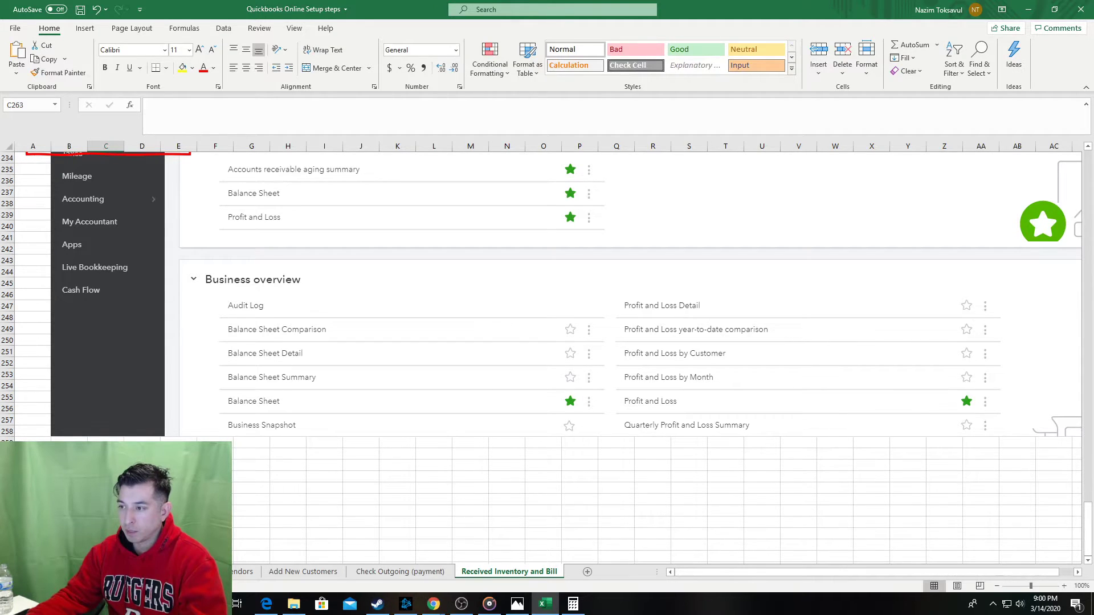
Return to the QuickBooks Reports page and scroll down the report list.
key("alt+Tab")
scroll(380, 428, "down", 3)
scroll(380, 428, "down", 15)
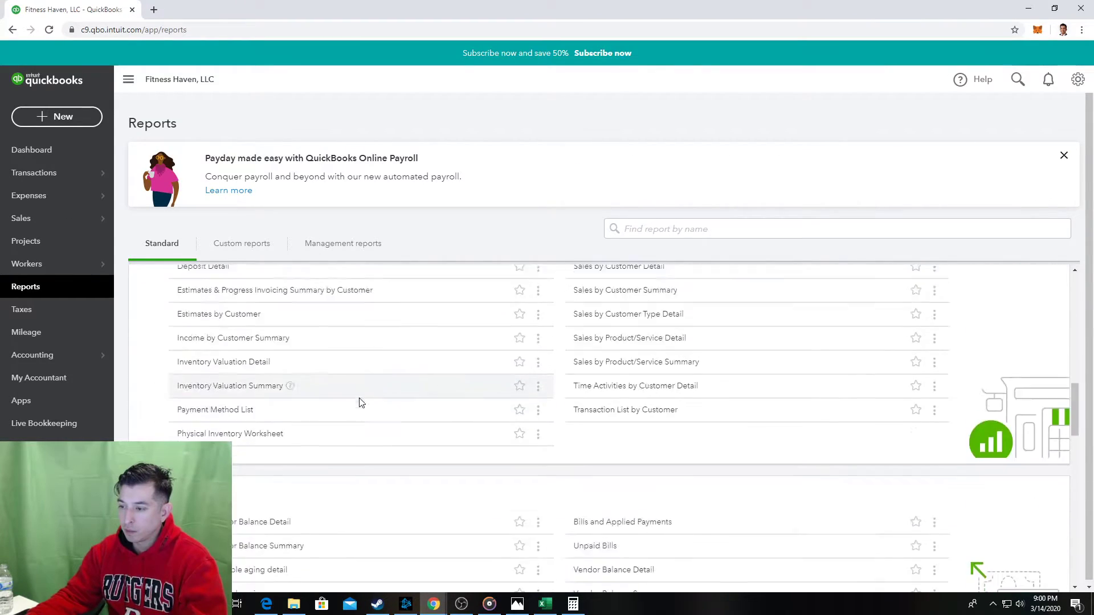
Select the For my accountant heading on the Reports page and start typing 'For' in C263.
scroll(325, 401, "down", 10)
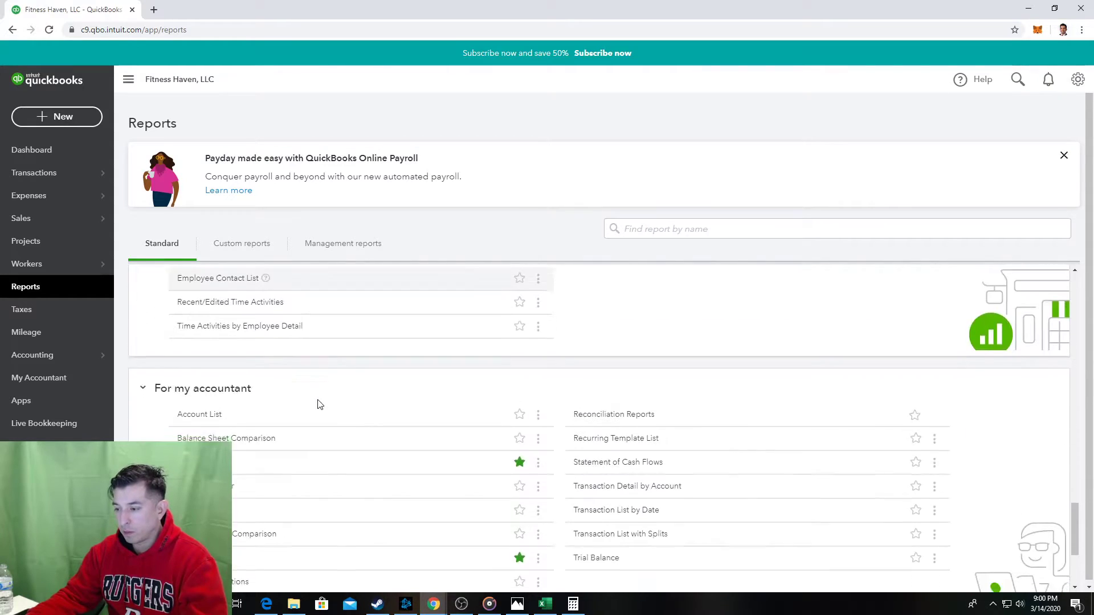
left_click_drag(256, 294, 153, 386)
key("ctrl+c")
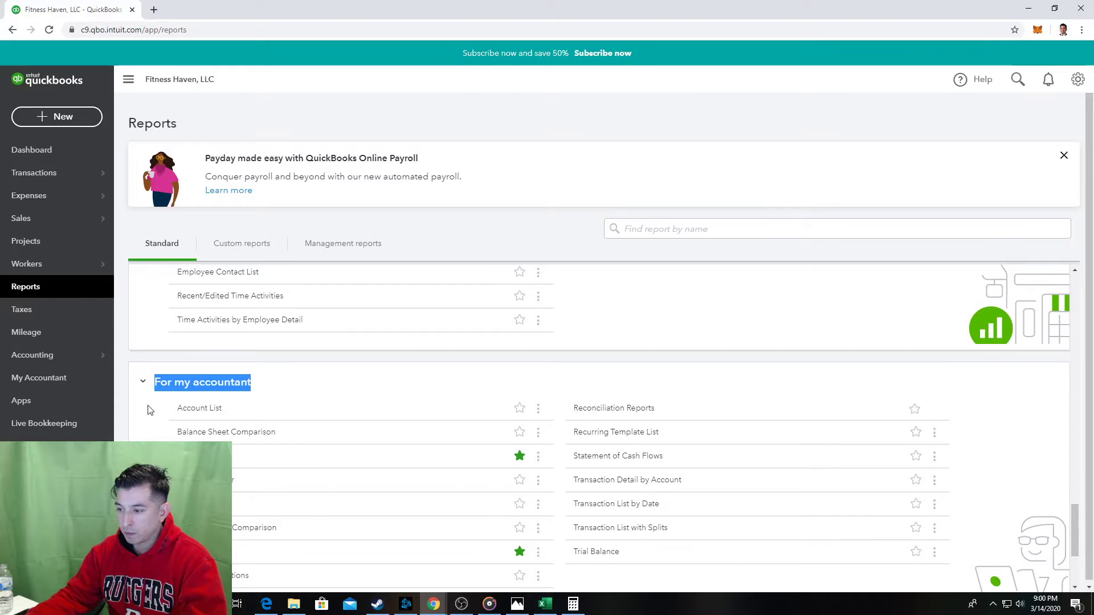
key("alt+Tab")
type("For")
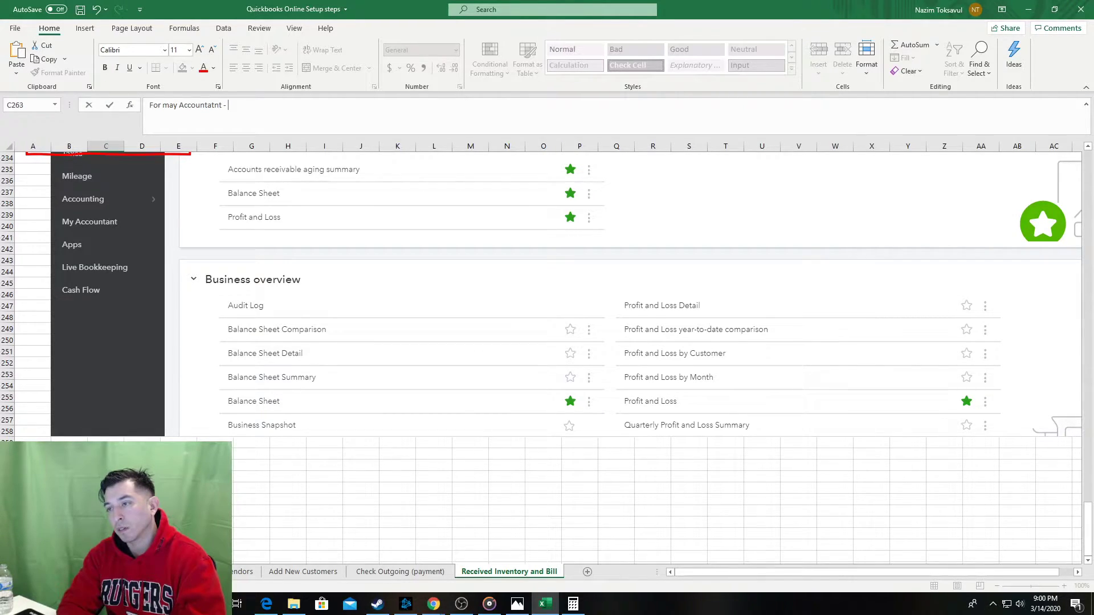
Retype the C263 label as 'For my Accountant - Balance Sheet'.
key("Escape")
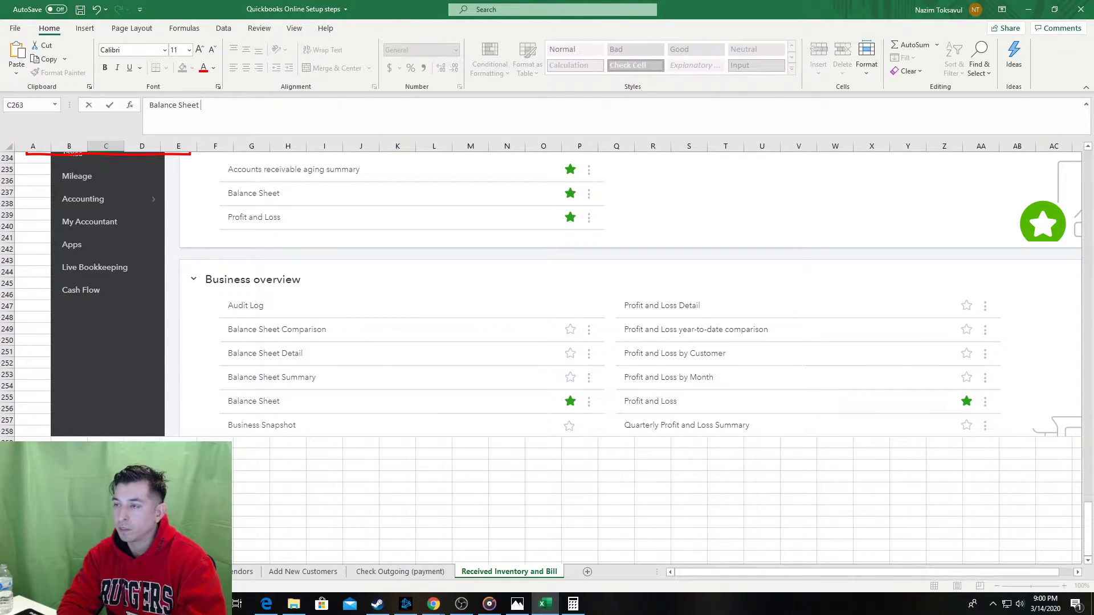
key("Escape")
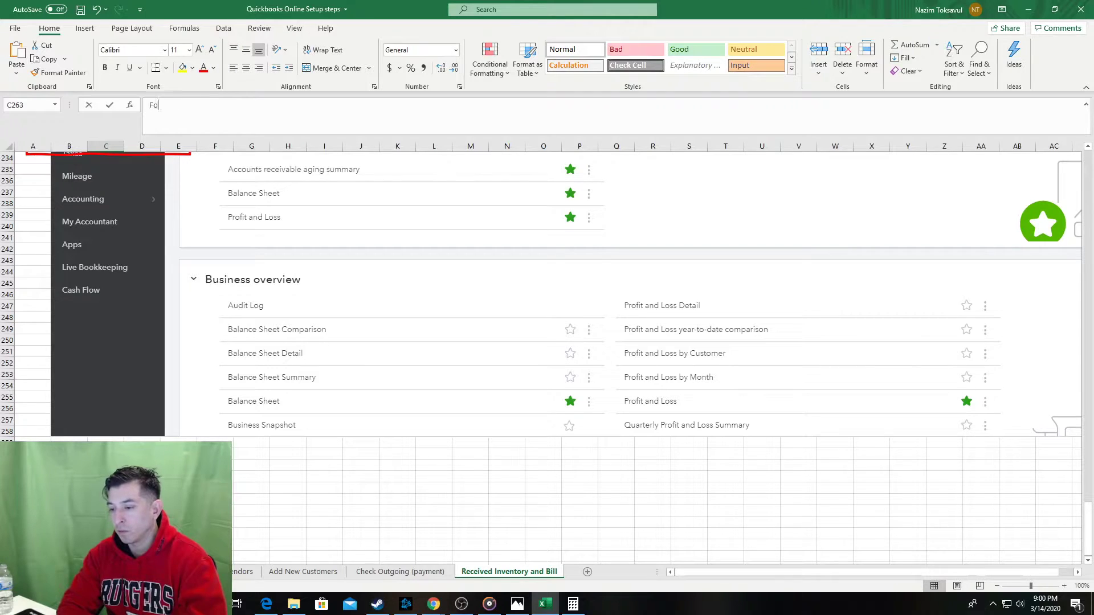
type("For my Accountant - Ba")
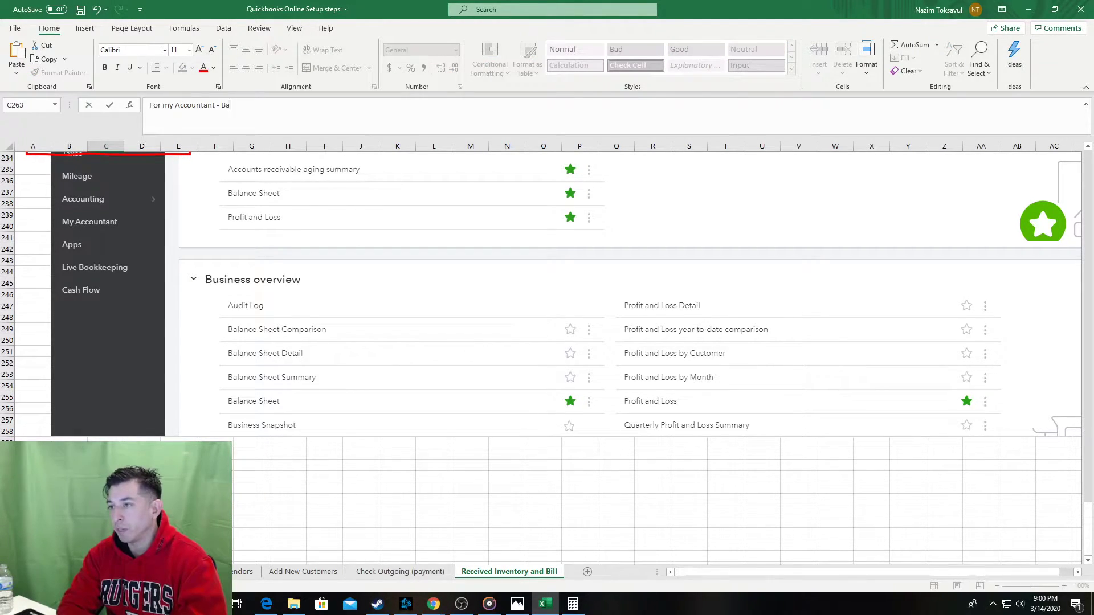
type("lance Sheet")
key("Return")
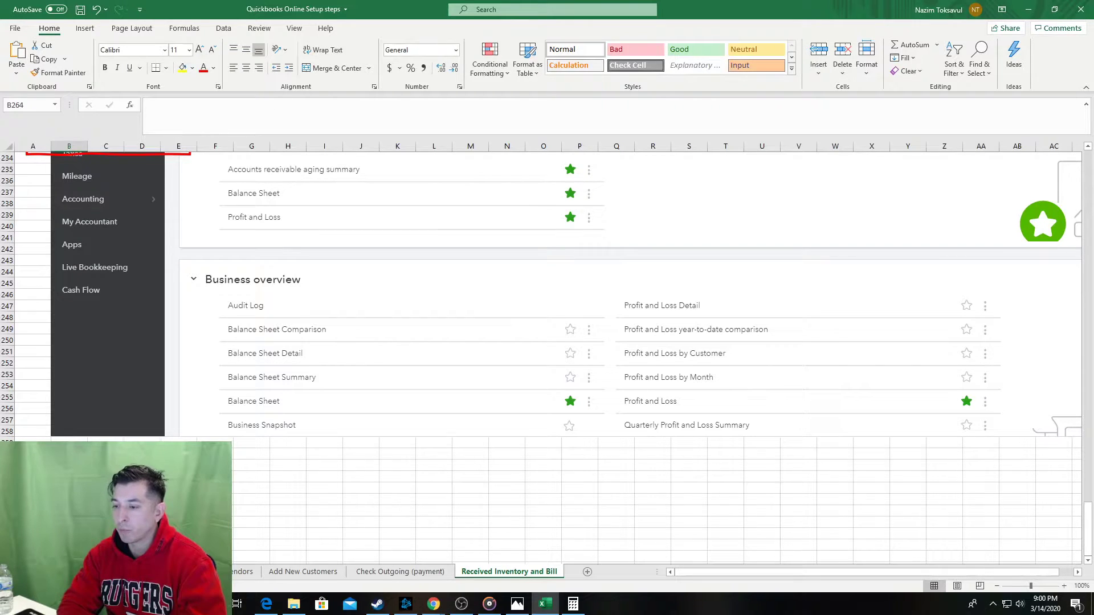
key("Up")
key("Right")
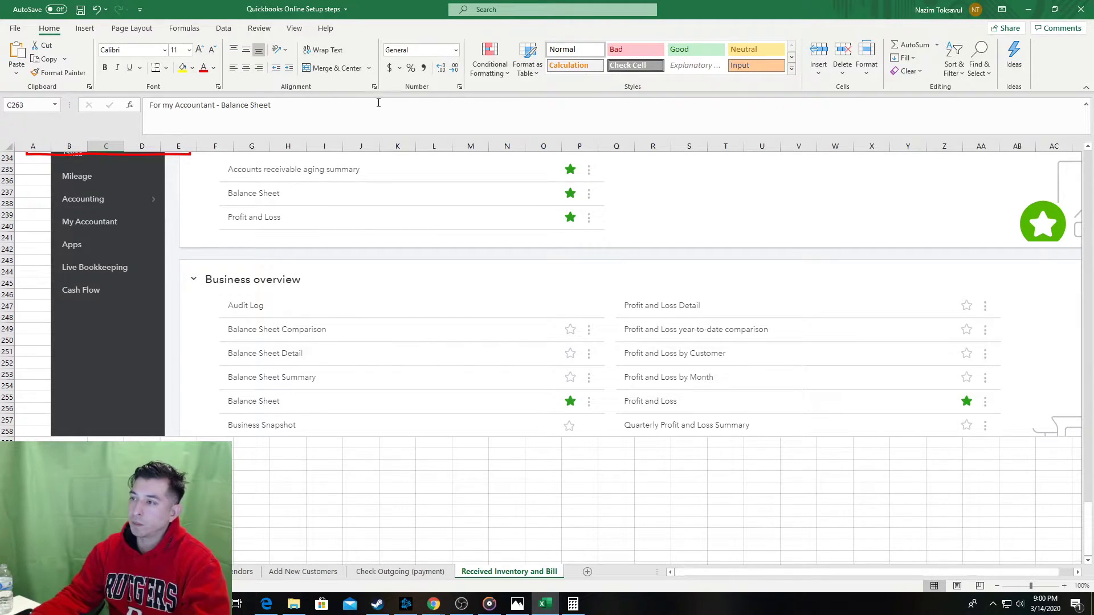
Append '- Slect' to the C263 label and paste the For my accountant heading into C265.
left_click(378, 103)
type("- S")
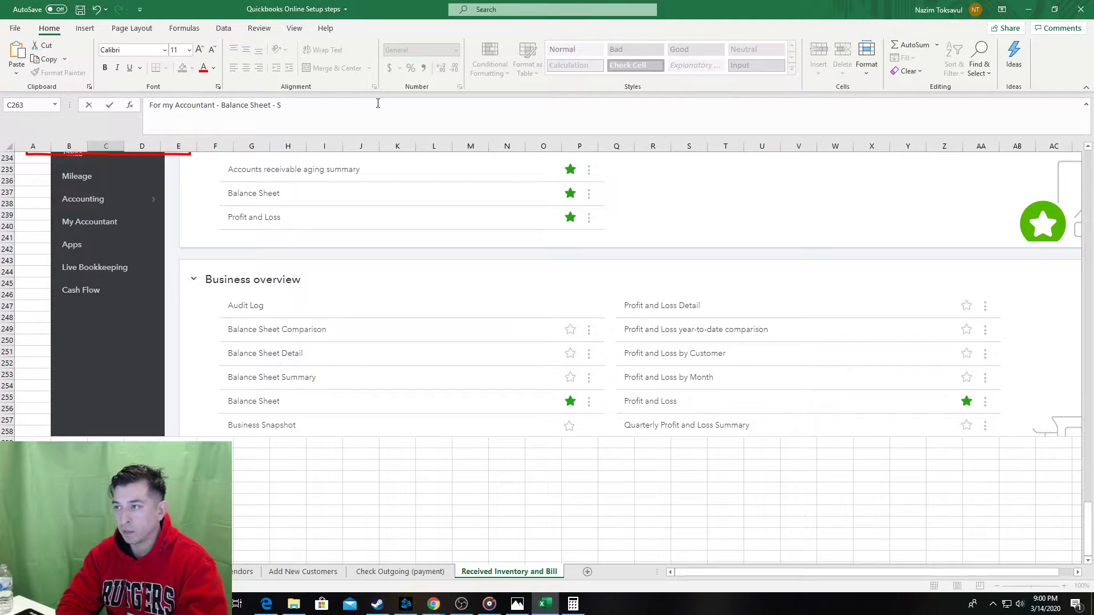
type("lect")
key("Return")
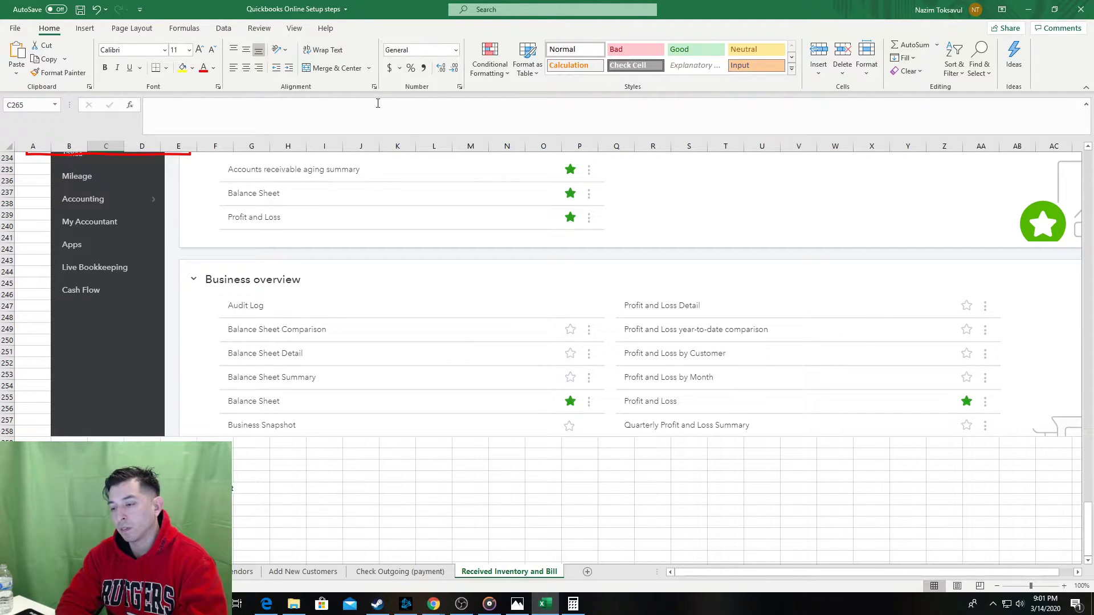
key("ctrl+v")
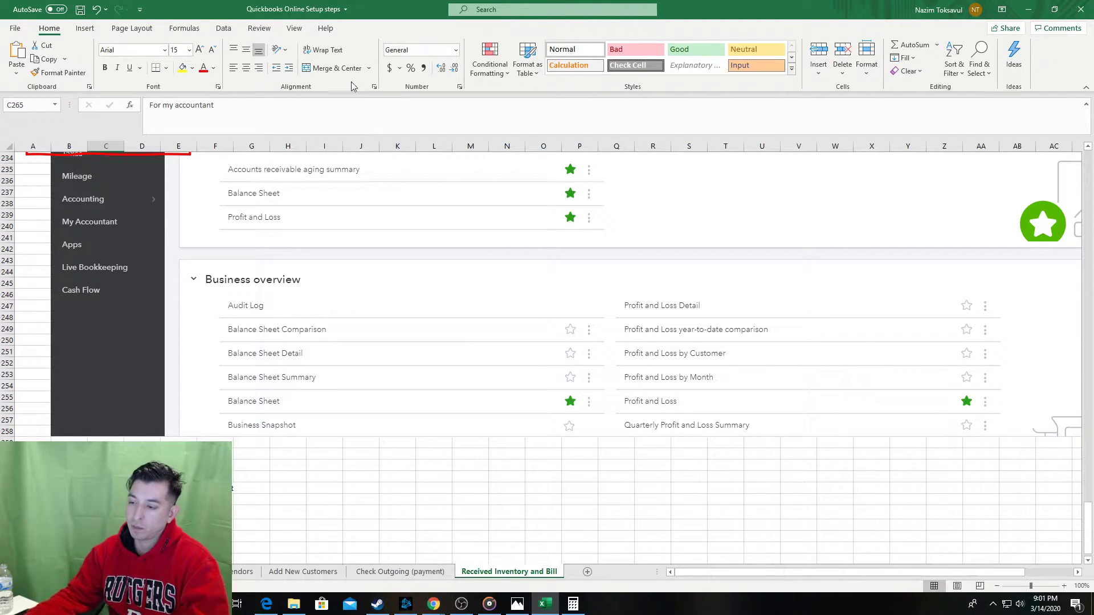
key("alt+Tab")
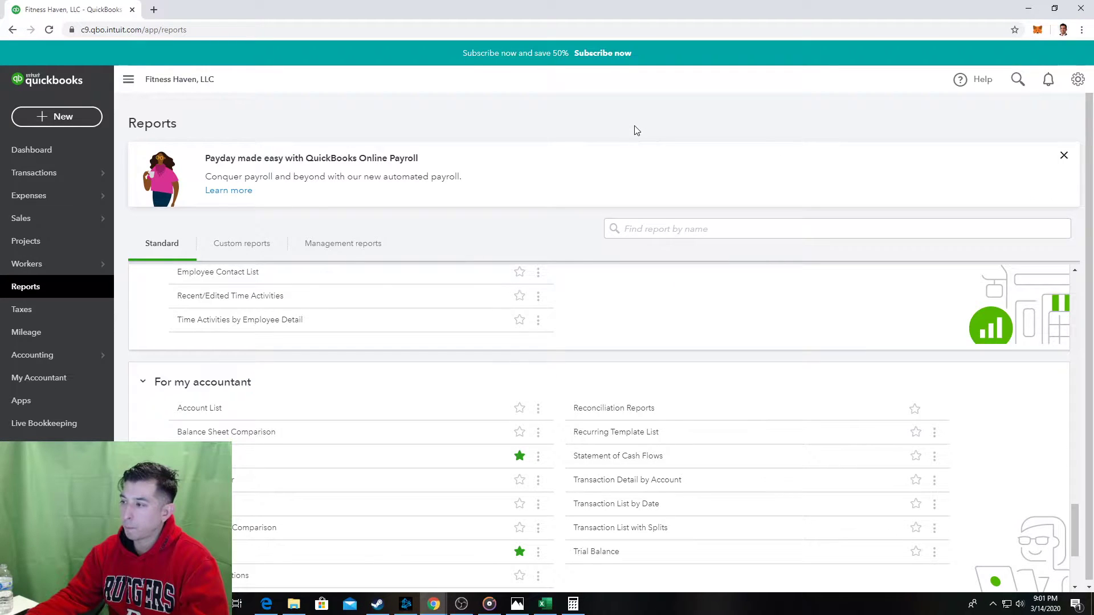
key("alt+Tab")
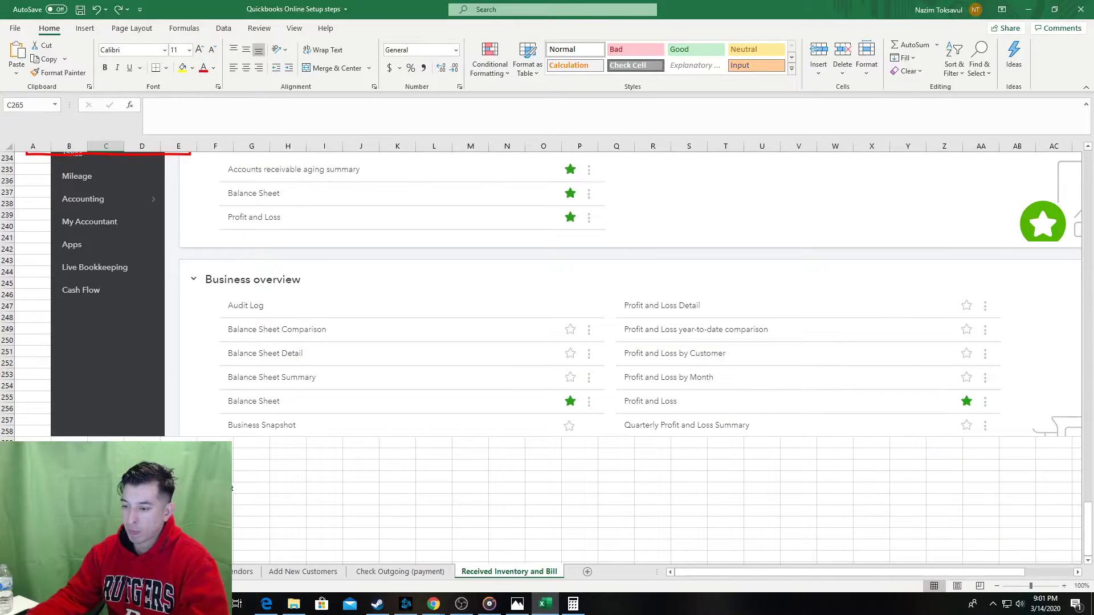
Paste a red rectangle copy near B305 and move it up around Cash Flow.
left_click(33, 154)
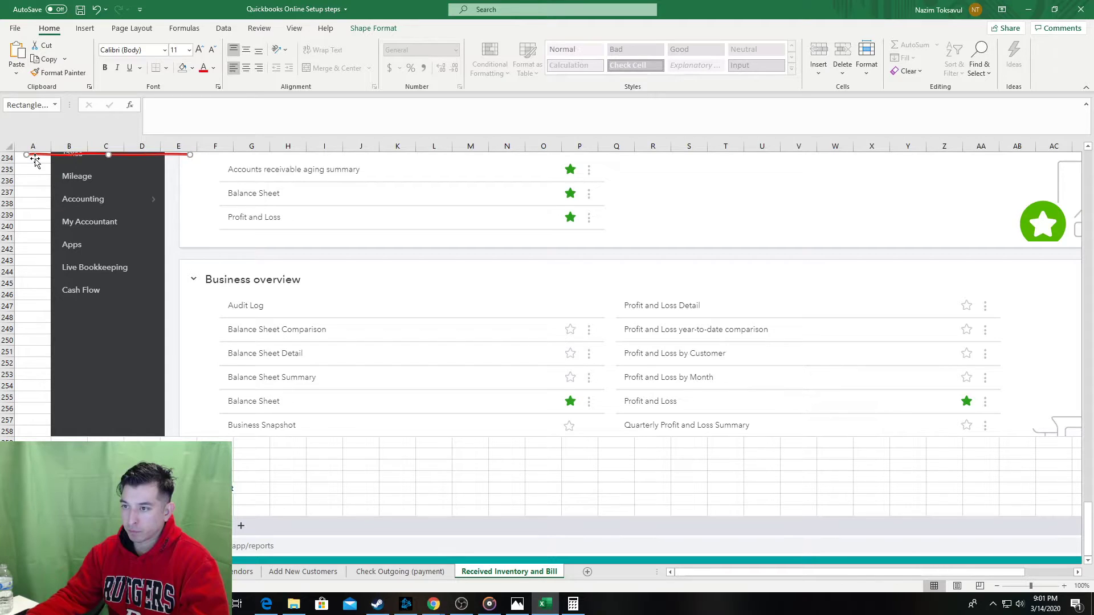
scroll(78, 329, "down", 17)
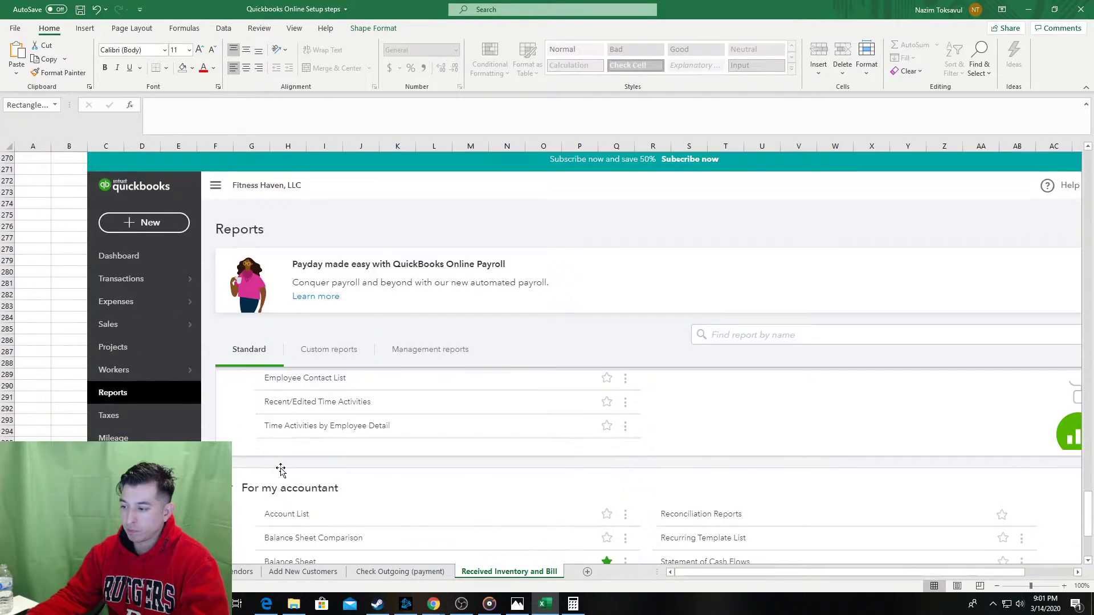
left_click(79, 386)
key("ctrl+v")
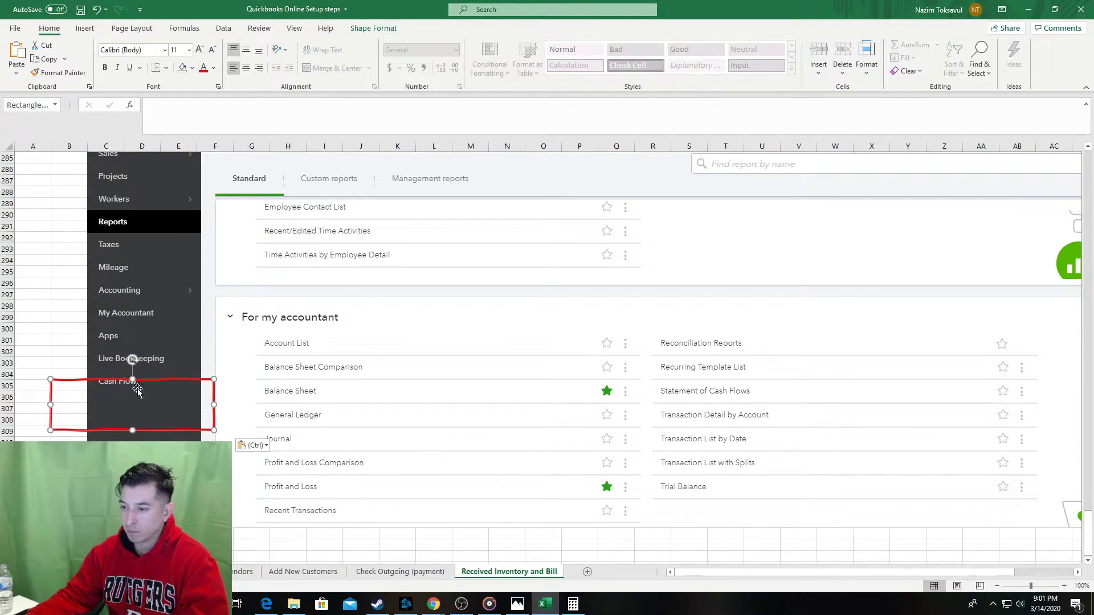
left_click_drag(186, 378, 272, 390)
key("ctrl+z")
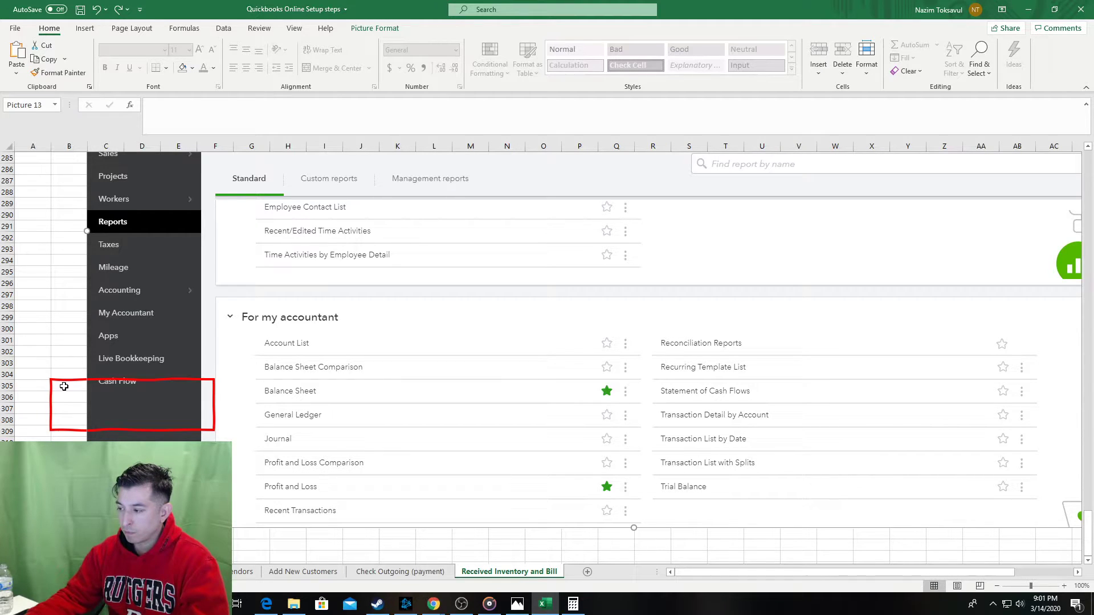
left_click(55, 380)
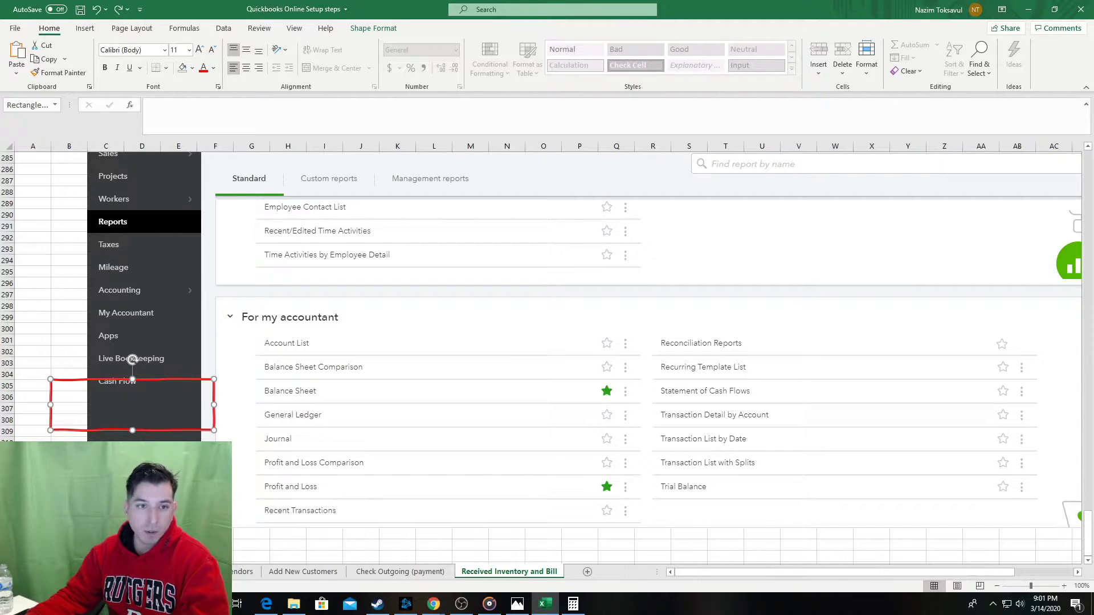
key("super+e")
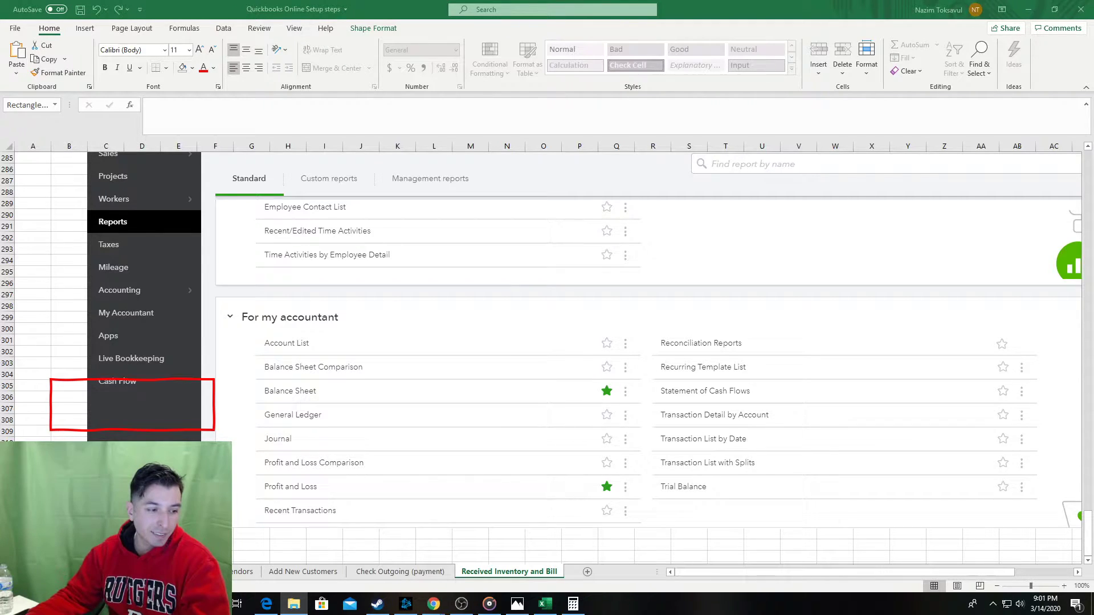
key("alt+Tab")
key("alt+Tab")
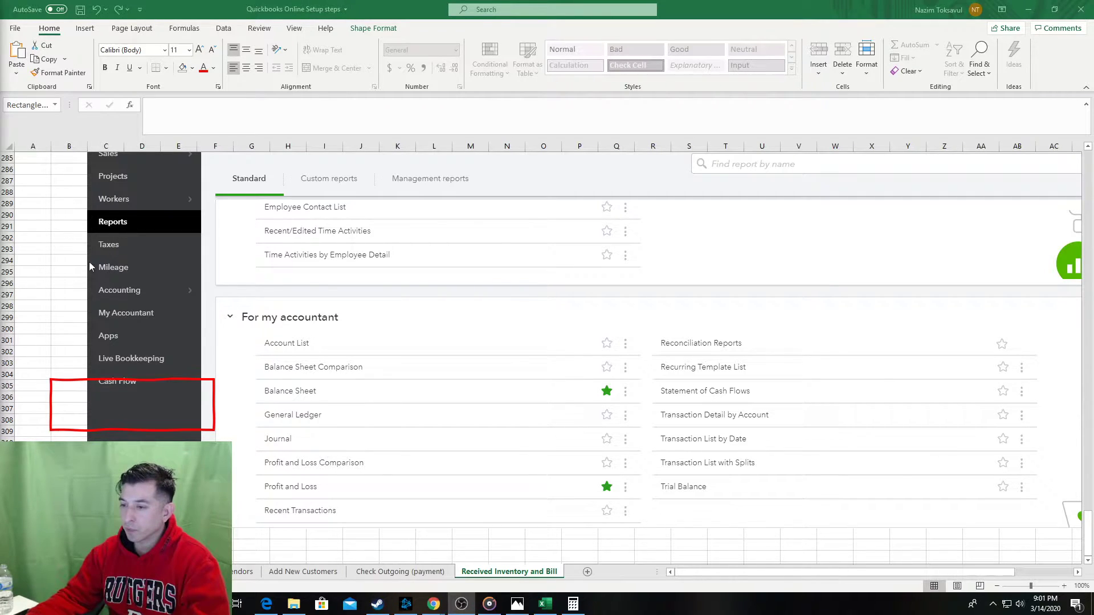
left_click(67, 379)
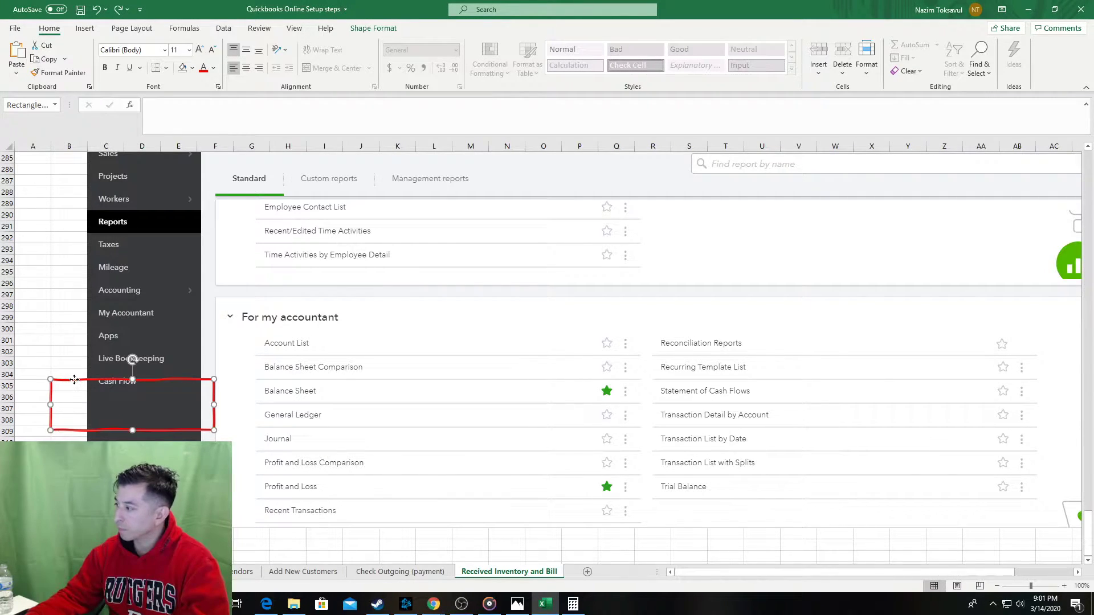
left_click_drag(74, 380, 75, 369)
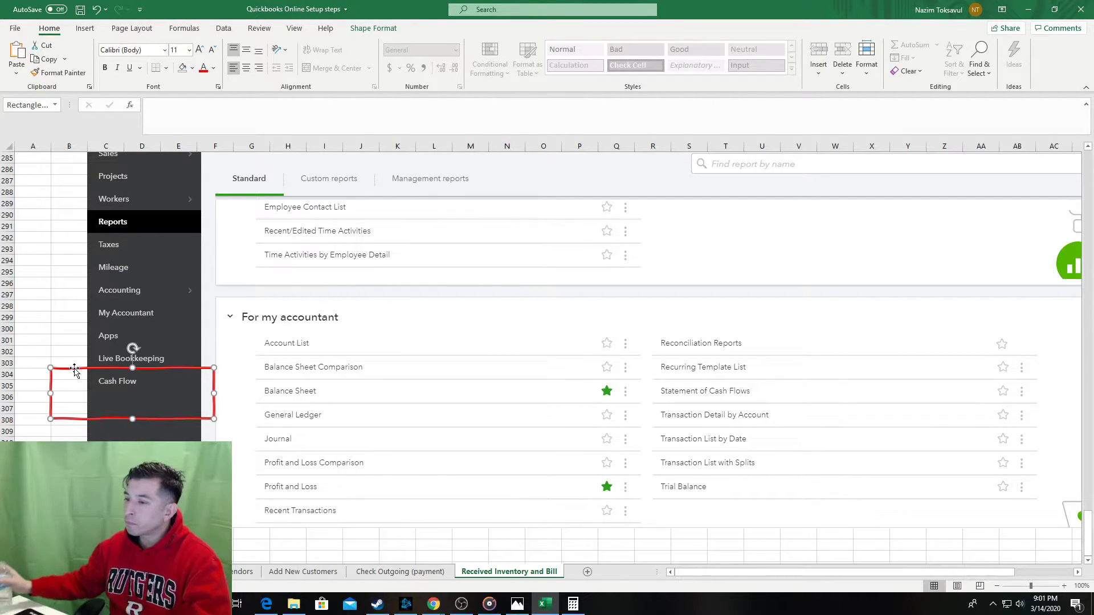
left_click_drag(75, 369, 87, 253)
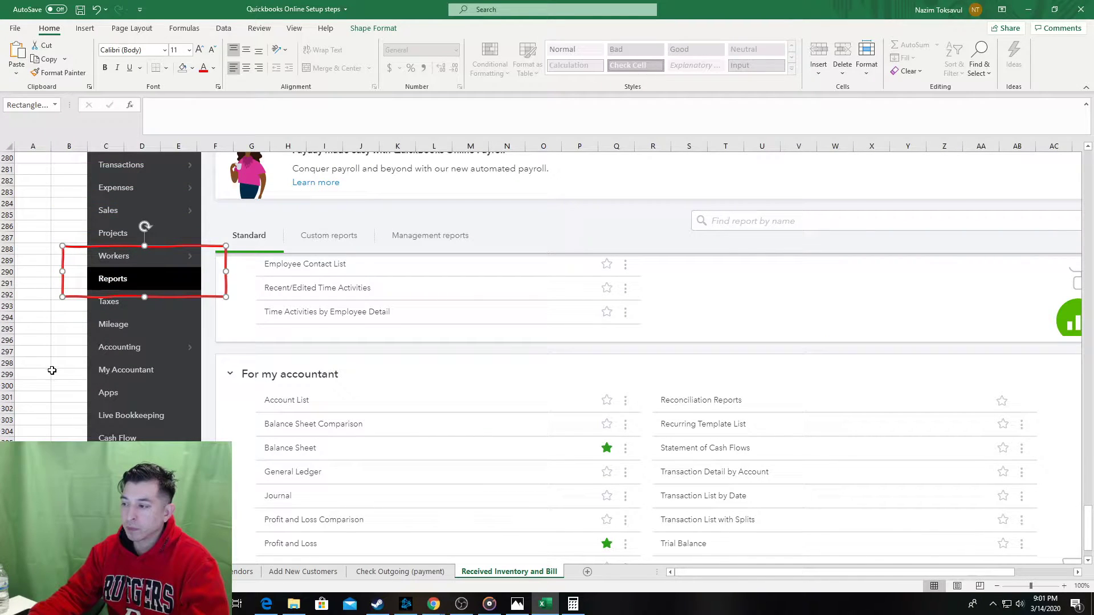
Add two more red boxes, around the Balance Sheet row and the For my accountant heading.
key("ctrl+c")
left_click(67, 420)
key("ctrl+v")
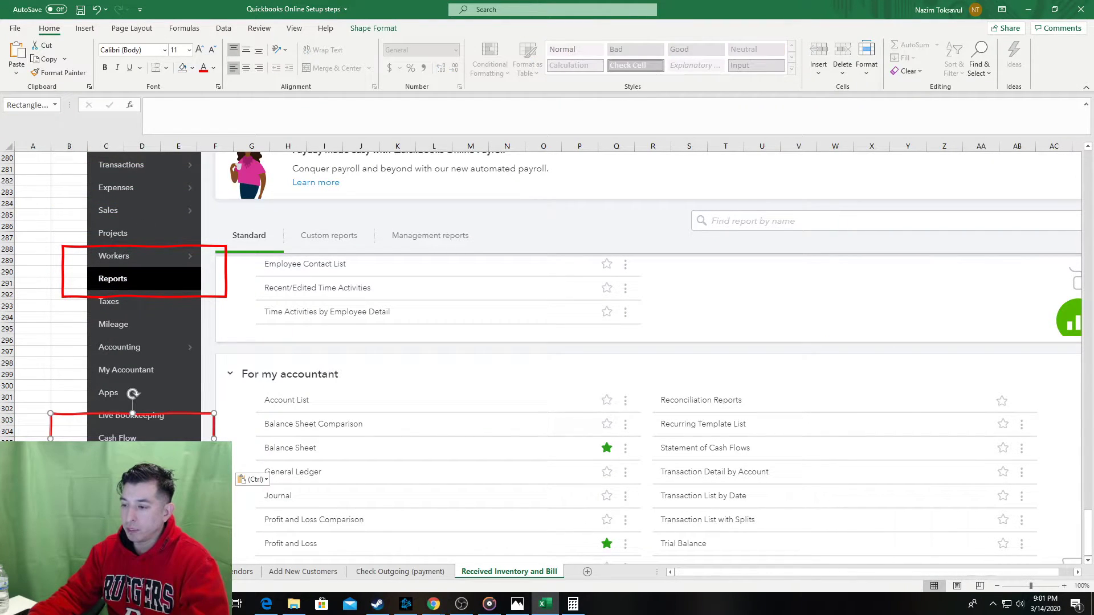
left_click_drag(198, 444, 642, 447)
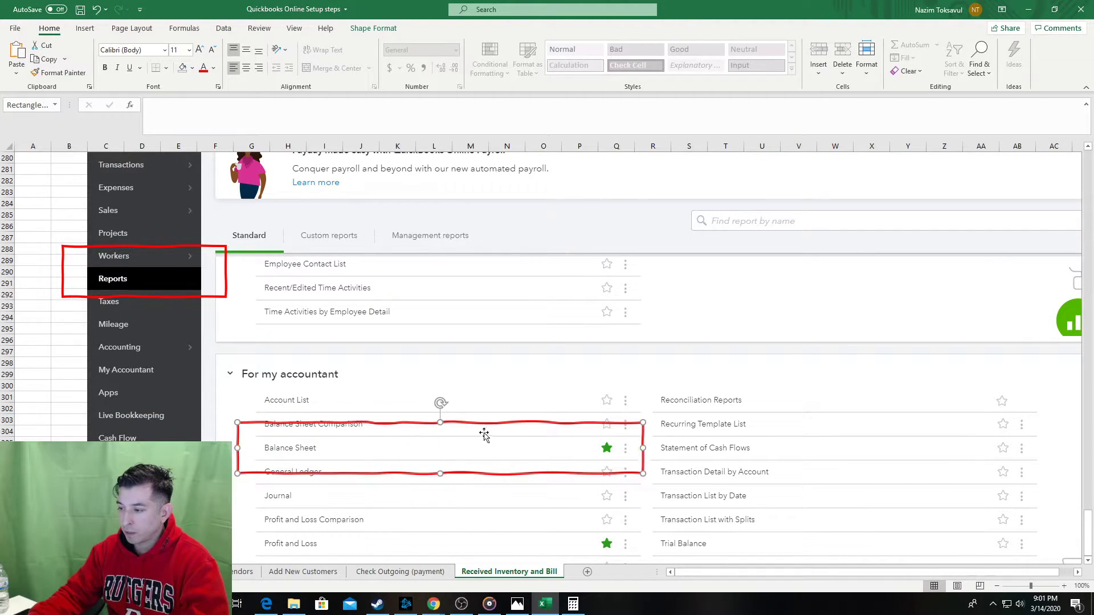
key("ctrl+c")
left_click(57, 374)
key("ctrl+v")
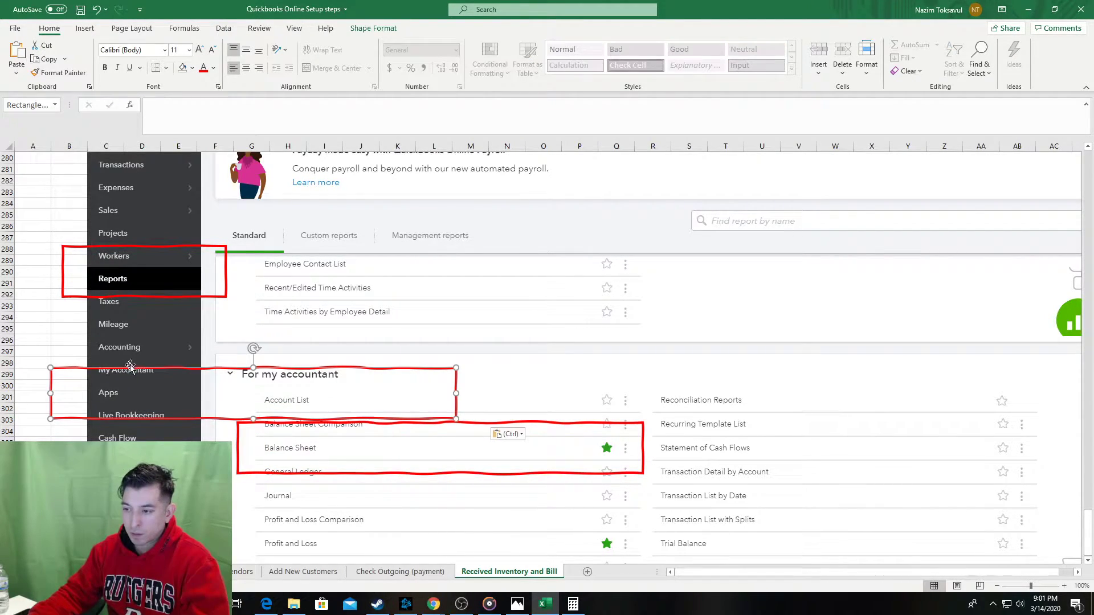
left_click_drag(135, 372, 291, 350)
left_click_drag(611, 343, 401, 343)
left_click(24, 362)
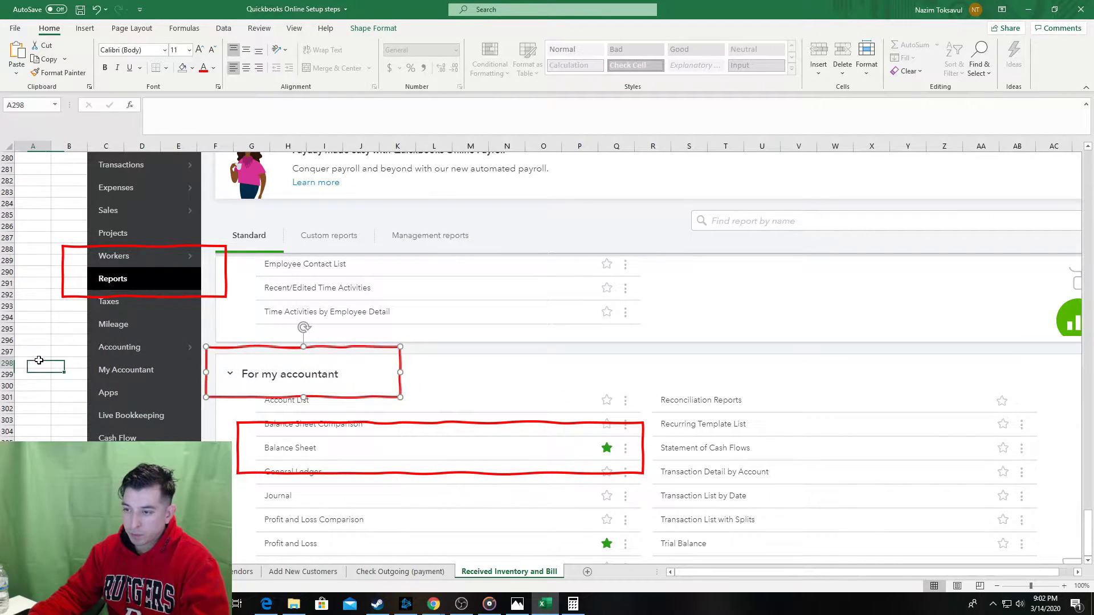
Enter the letter c in cell B321 for the next step.
scroll(24, 357, "up", 3)
scroll(24, 357, "up", 3)
scroll(24, 357, "down", 8)
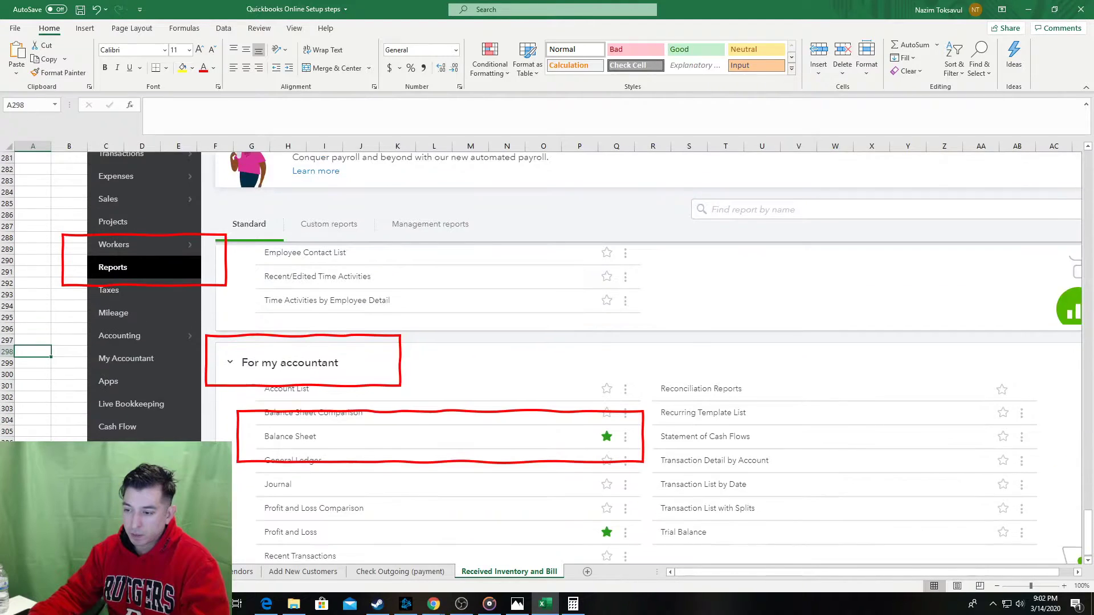
left_click(69, 523)
type("c")
key("Tab")
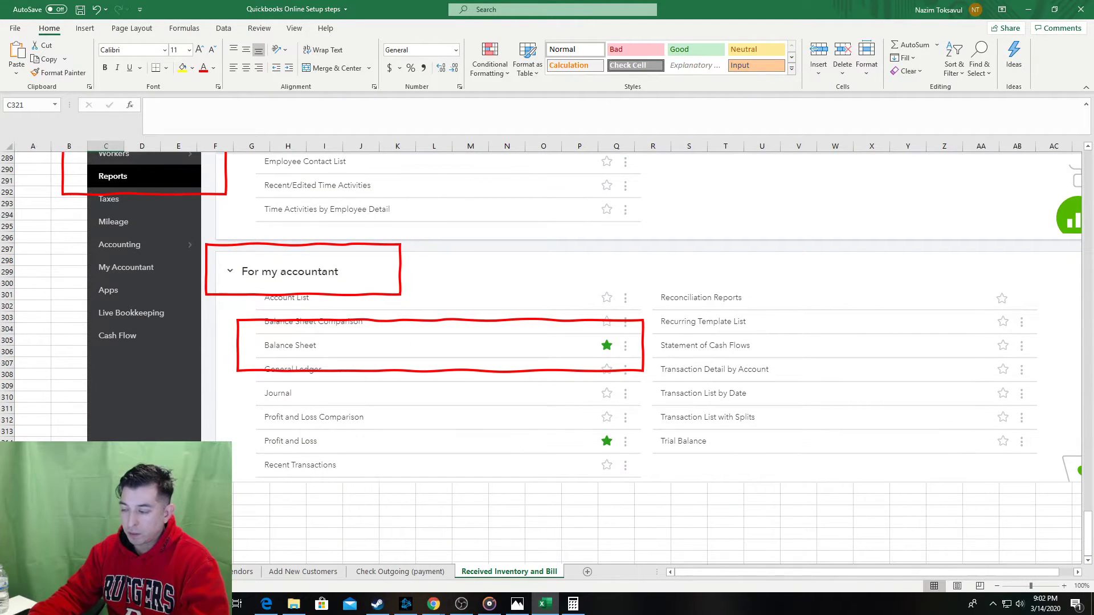
Bring the Fitness Haven QuickBooks Reports page to the front from the taskbar.
key("alt+Tab")
key("Escape")
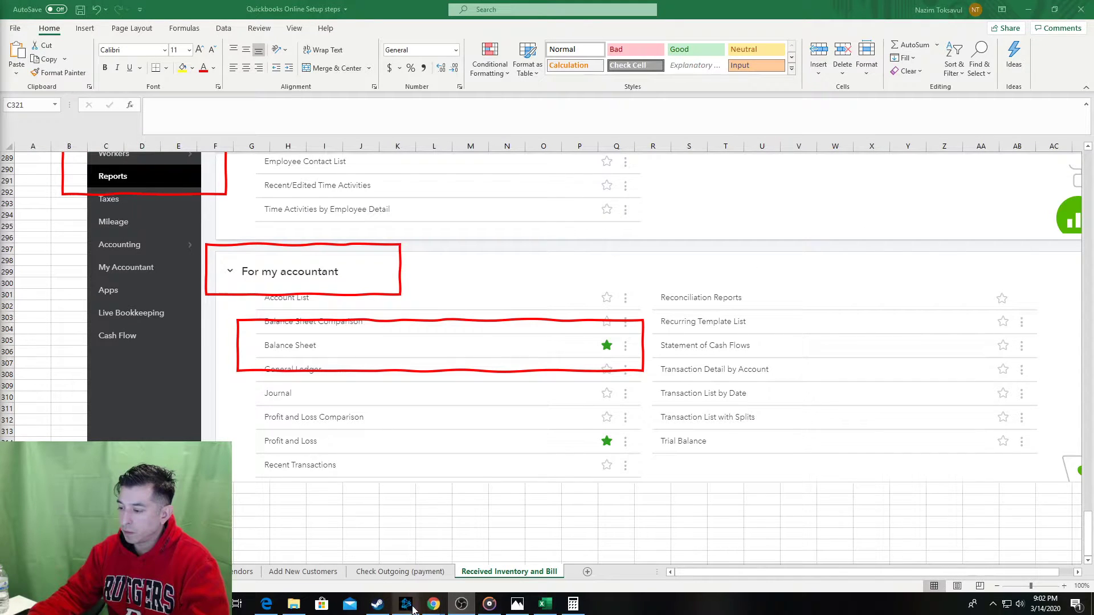
mouse_move(433, 604)
left_click(451, 568)
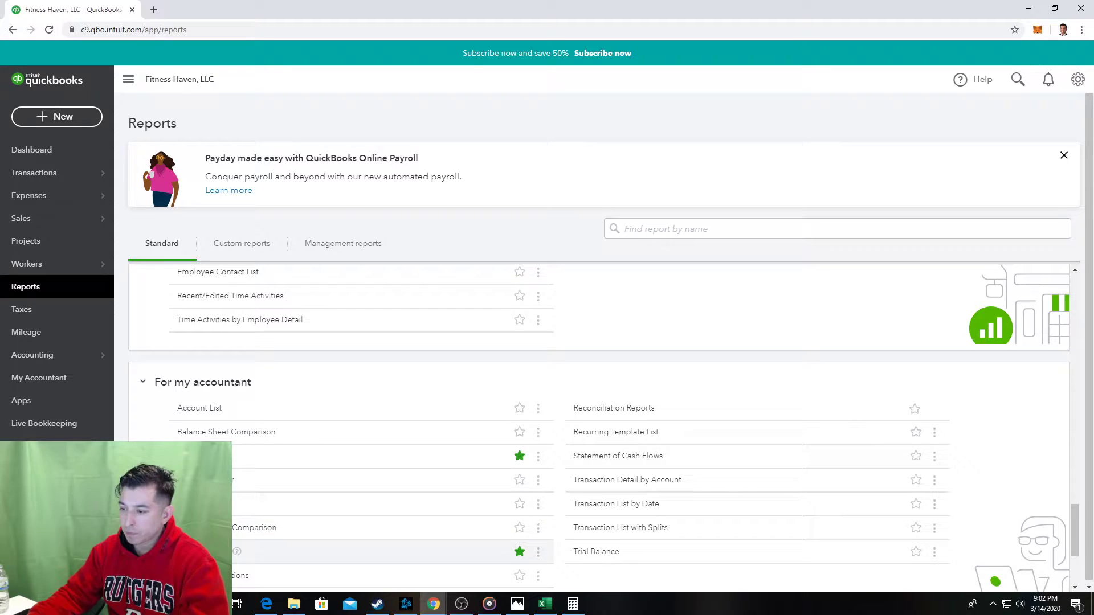
Open and scroll through the Fitness Haven March 14, 2020 Balance Sheet, then return to Excel.
left_click(205, 456)
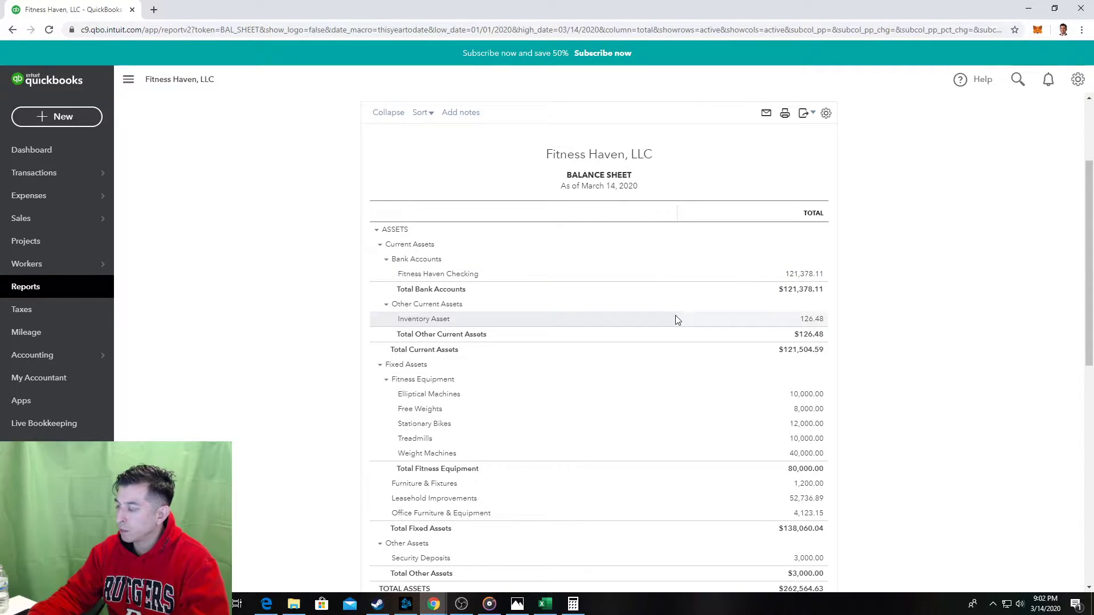
scroll(677, 320, "down", 1)
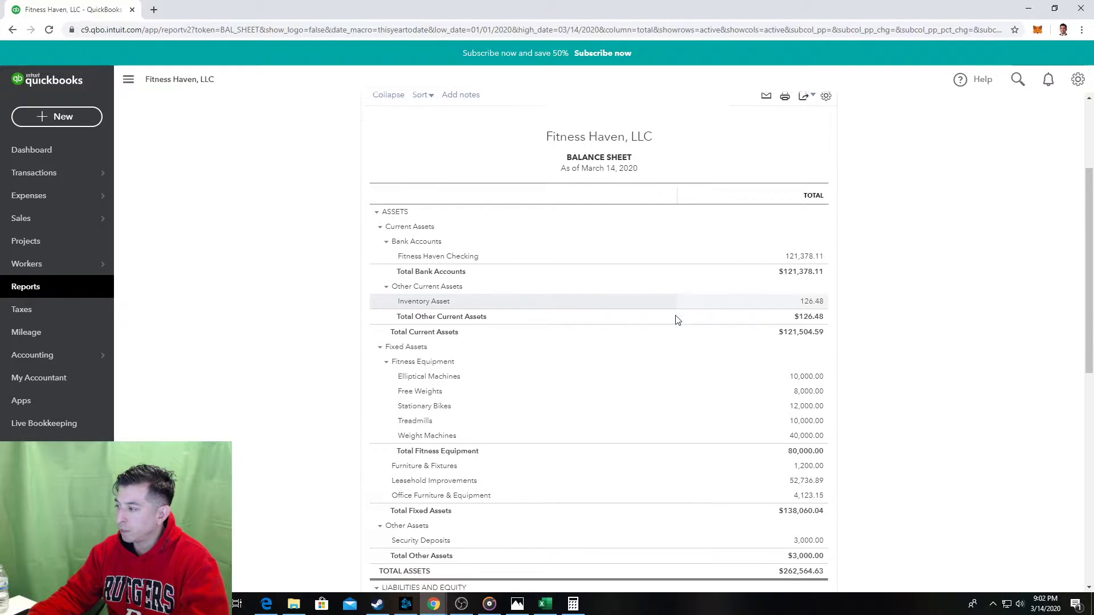
scroll(678, 316, "down", 1)
scroll(677, 314, "up", 2)
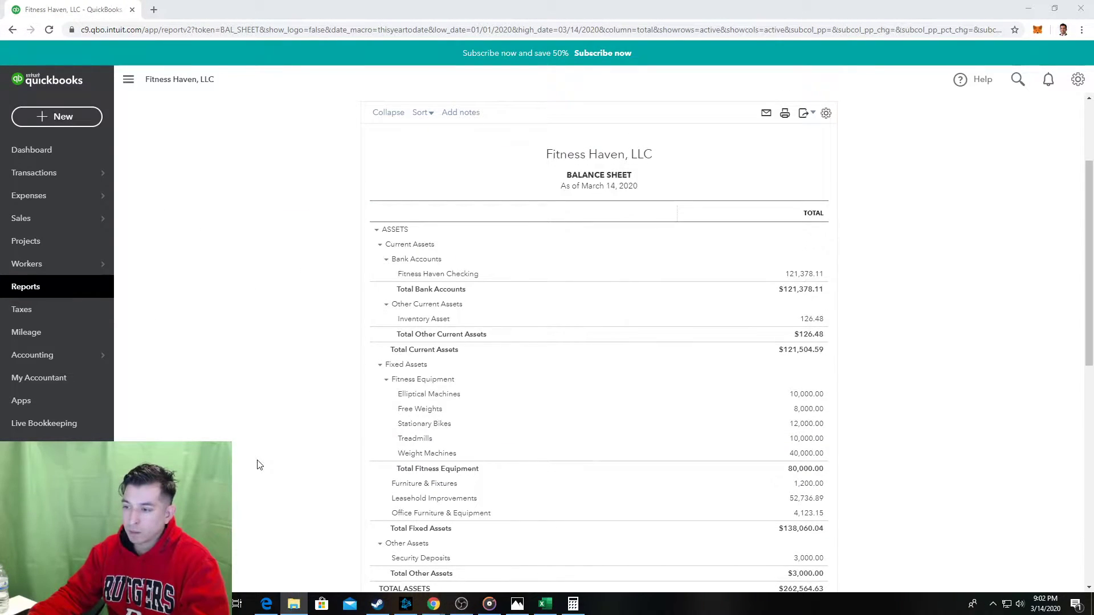
left_click(555, 596)
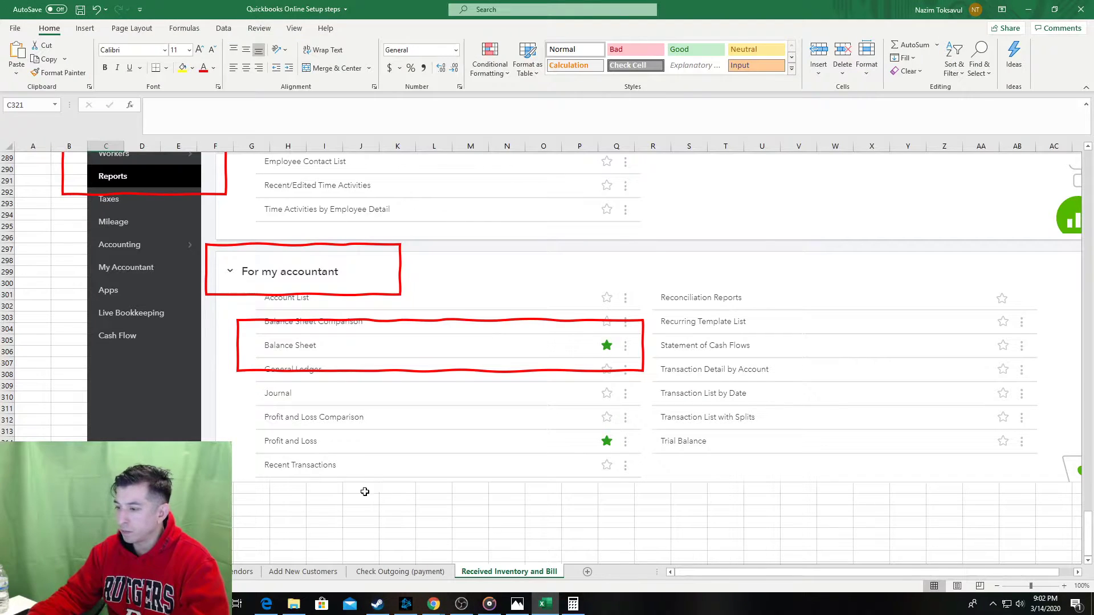
Enter 'Inventory Asset and Accounts Payable liability - confirm accuracy' in C321, then bring up the browser windows.
type("Confirm")
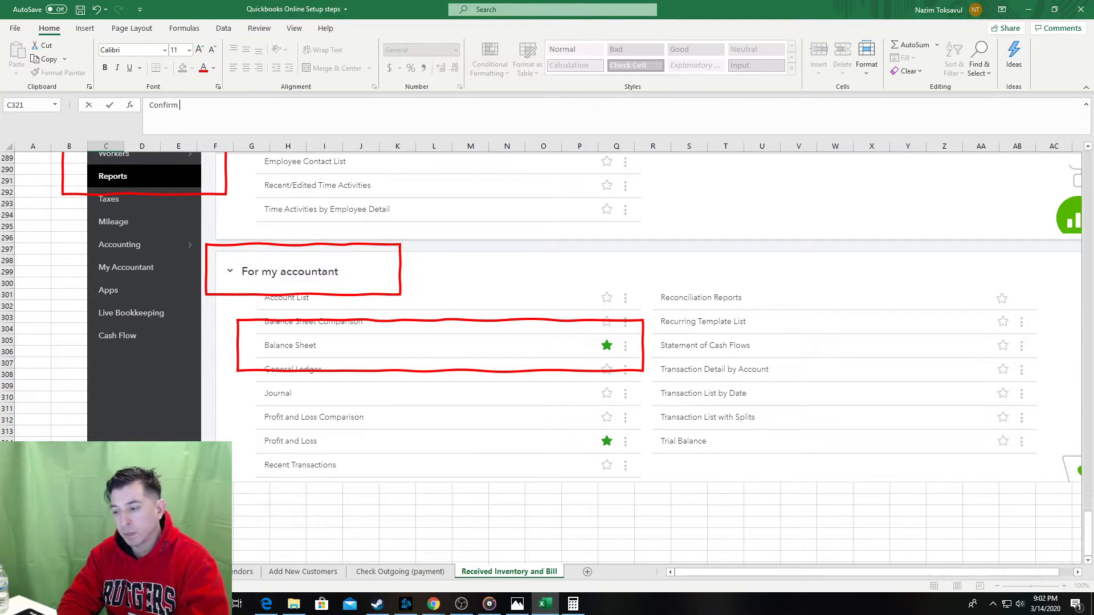
key("BackSpace")
key("BackSpace")
key("BackSpace")
key("BackSpace")
key("BackSpace")
key("BackSpace")
key("BackSpace")
key("BackSpace")
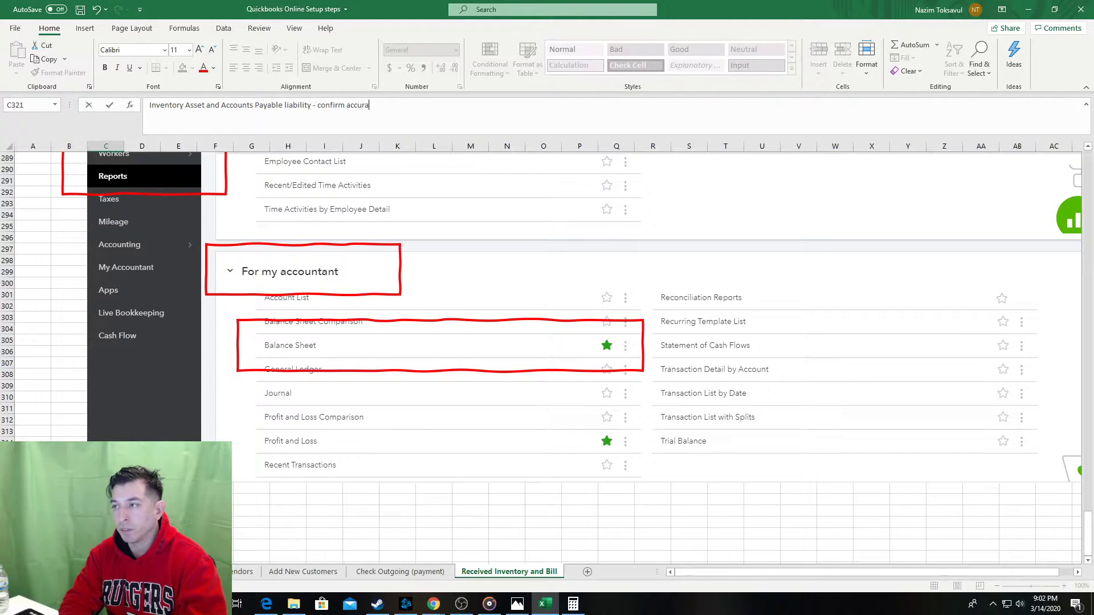
key("Return")
key("Return")
key("Tab")
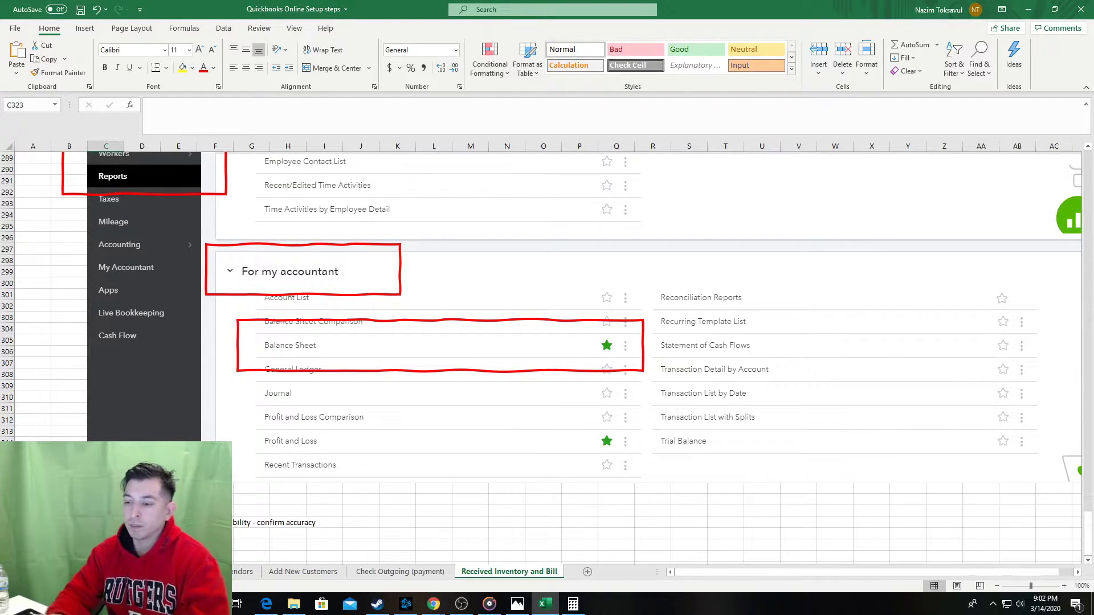
key("Return")
key("Tab")
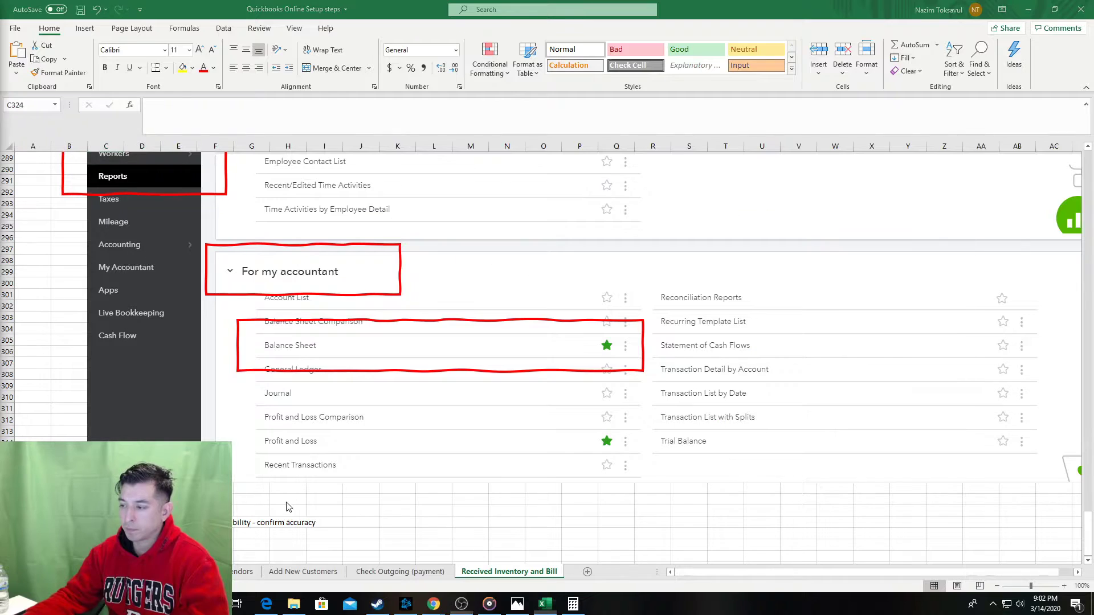
key("alt+Tab")
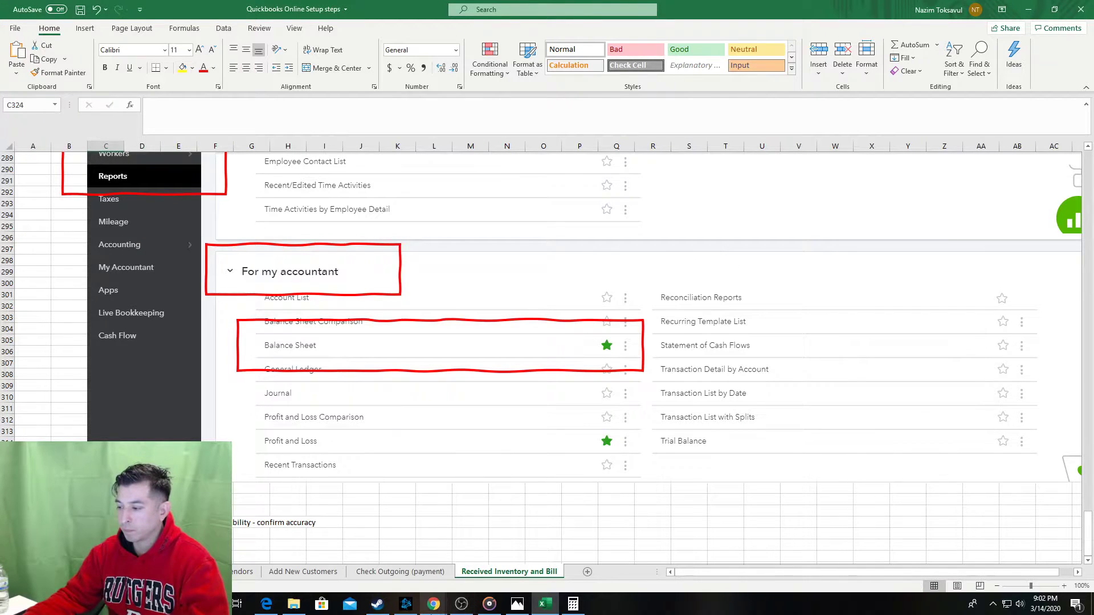
left_click(435, 605)
Scroll the QuickBooks Balance Sheet to show the Inventory Asset and Accounts Payable rows.
left_click(453, 581)
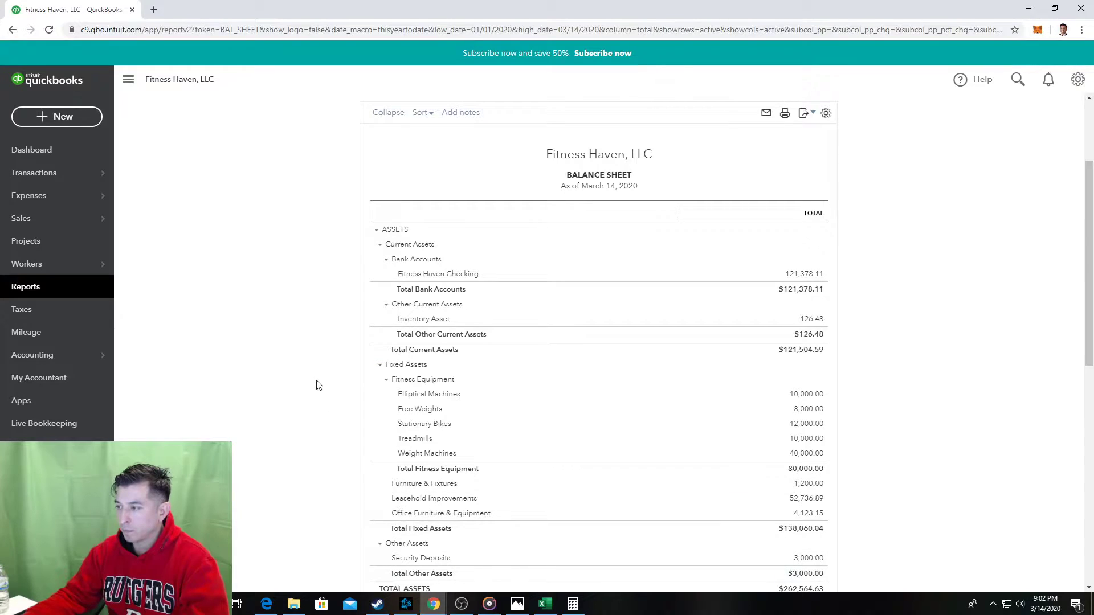
scroll(316, 385, "down", 1)
scroll(302, 384, "down", 3)
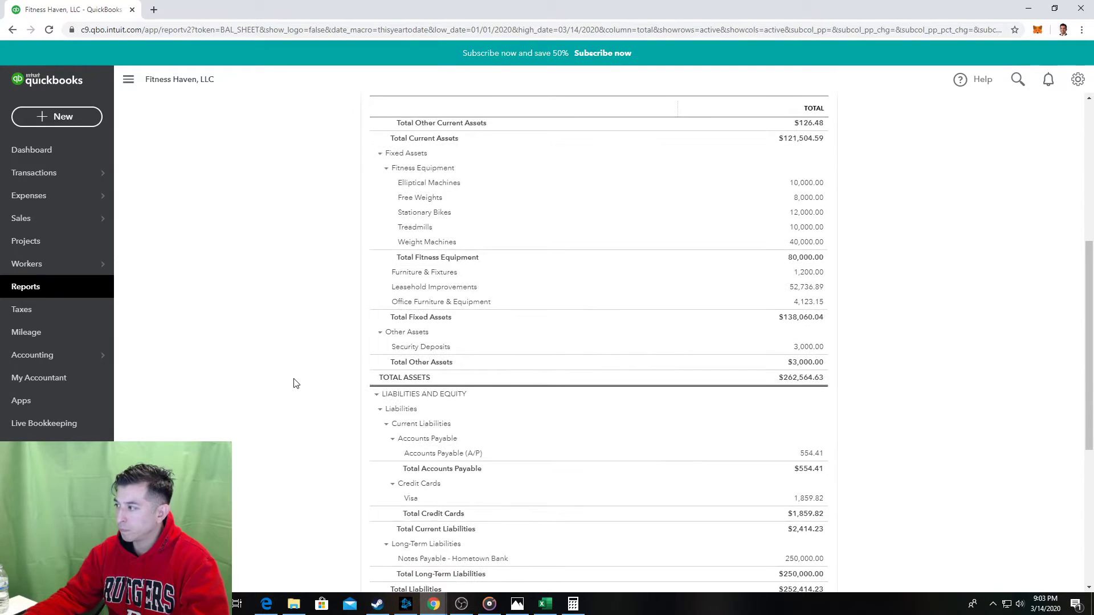
scroll(295, 383, "up", 1)
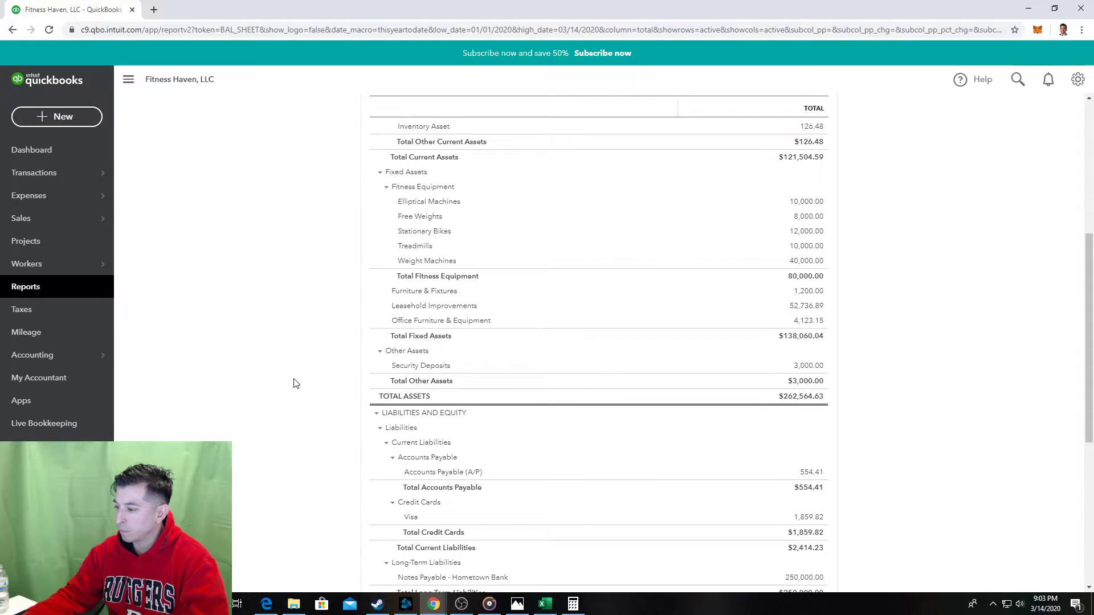
scroll(295, 384, "up", 1)
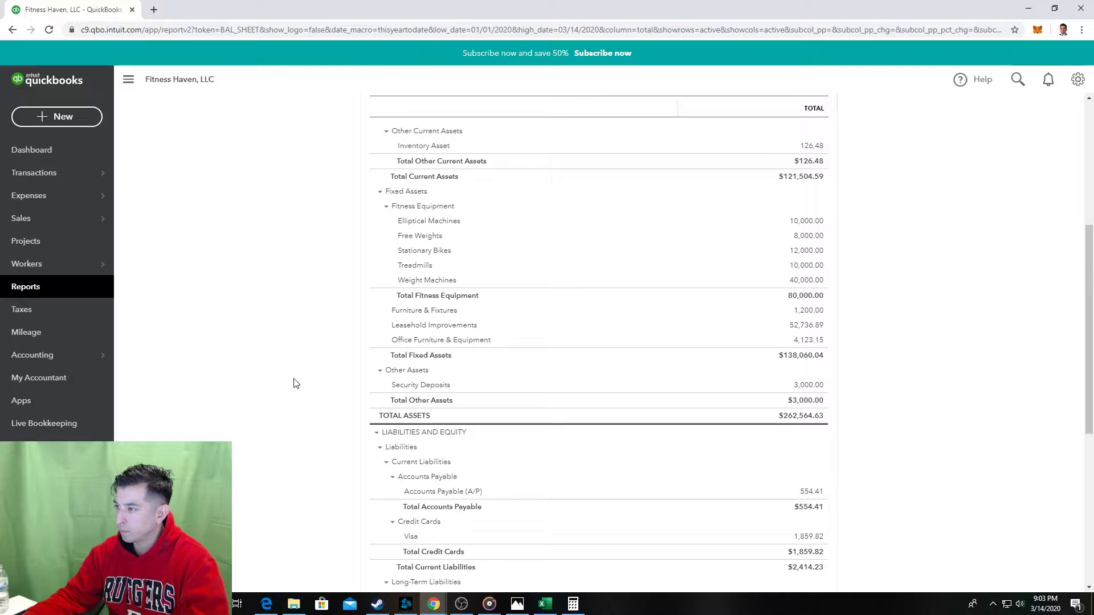
In Excel, select the pasted Balance Sheet screenshot and the existing red box below row 321.
key("alt+Tab")
scroll(257, 417, "down", 1)
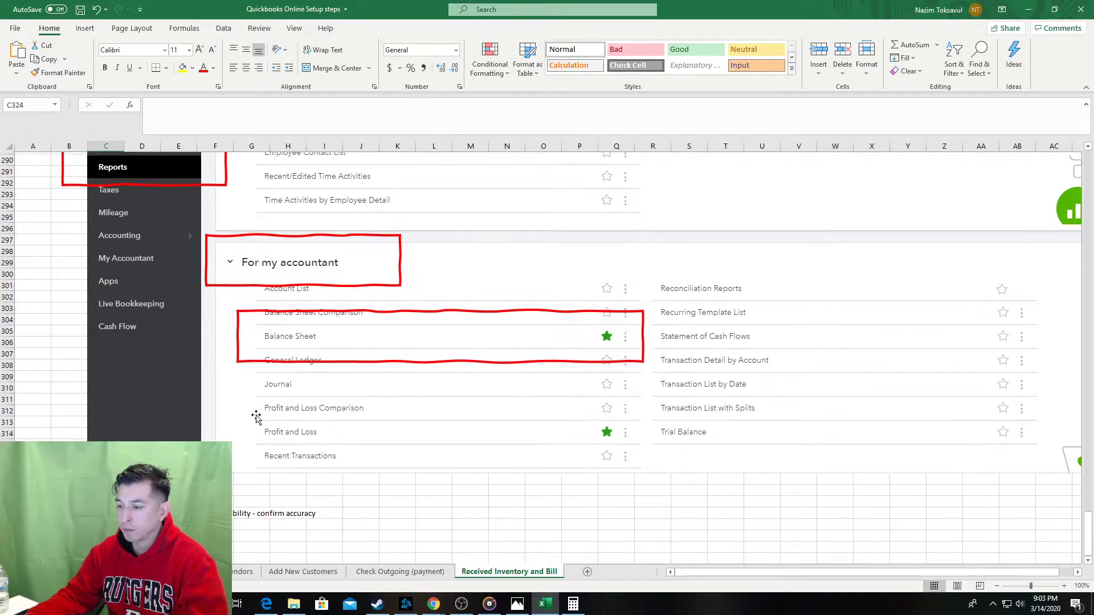
left_click(257, 417)
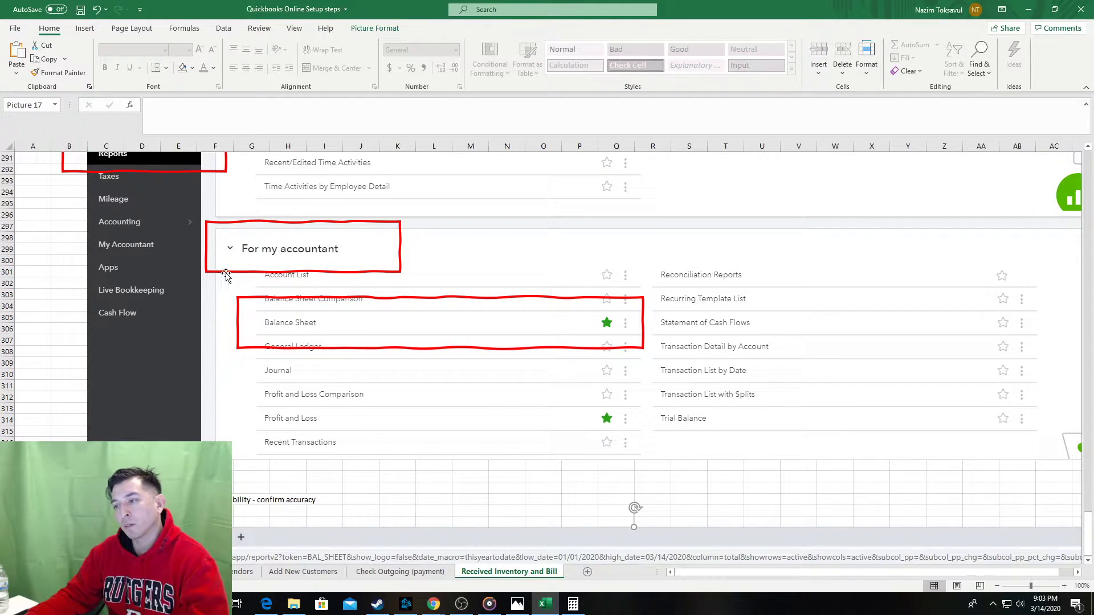
left_click(244, 273)
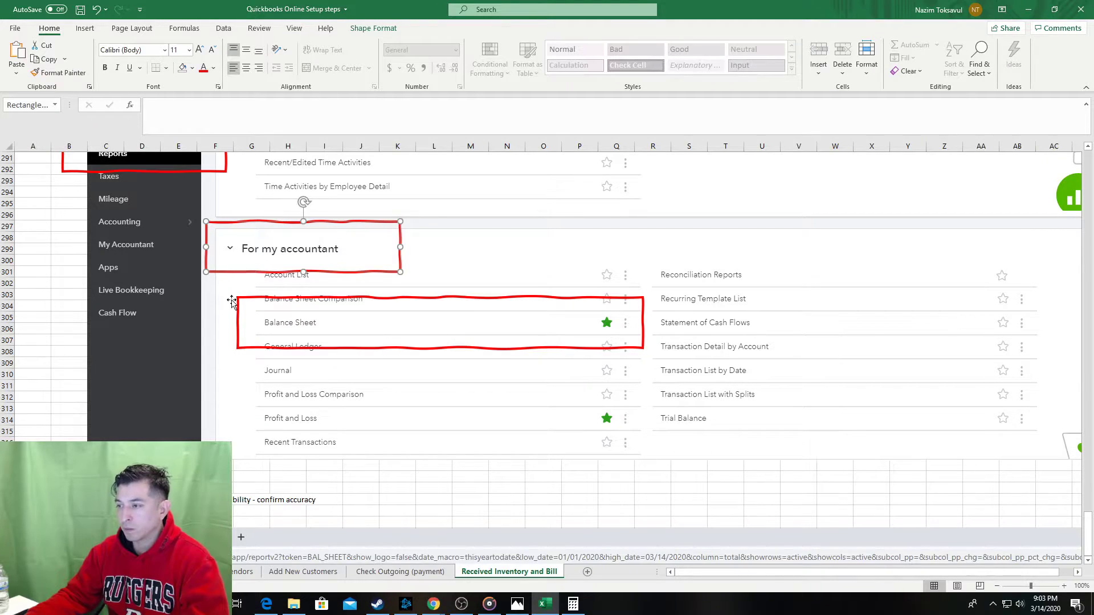
key("alt+Tab")
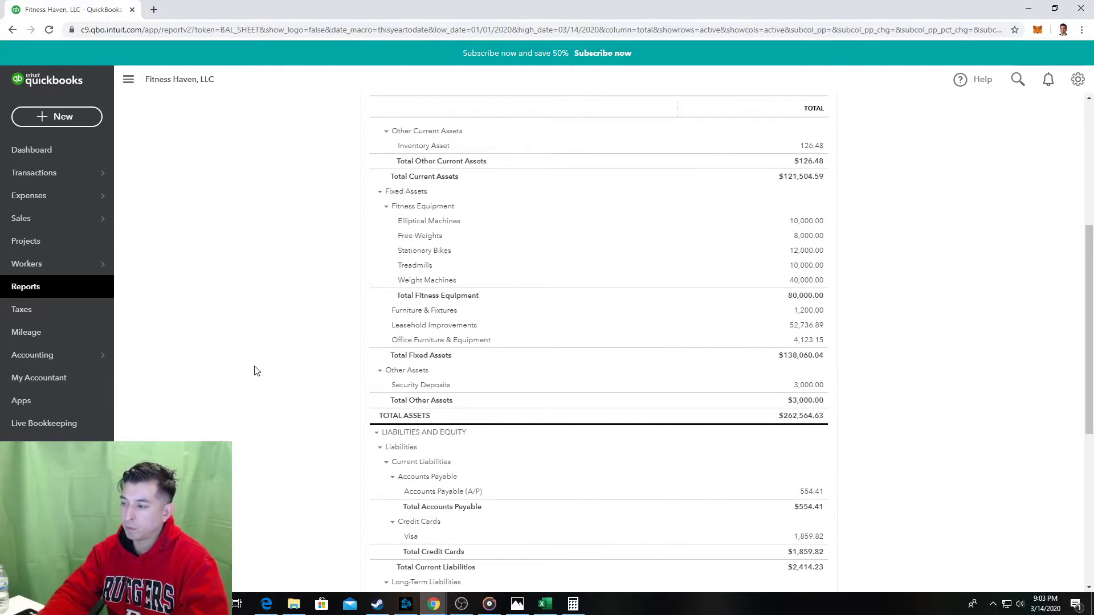
key("alt+Tab")
scroll(244, 354, "down", 6)
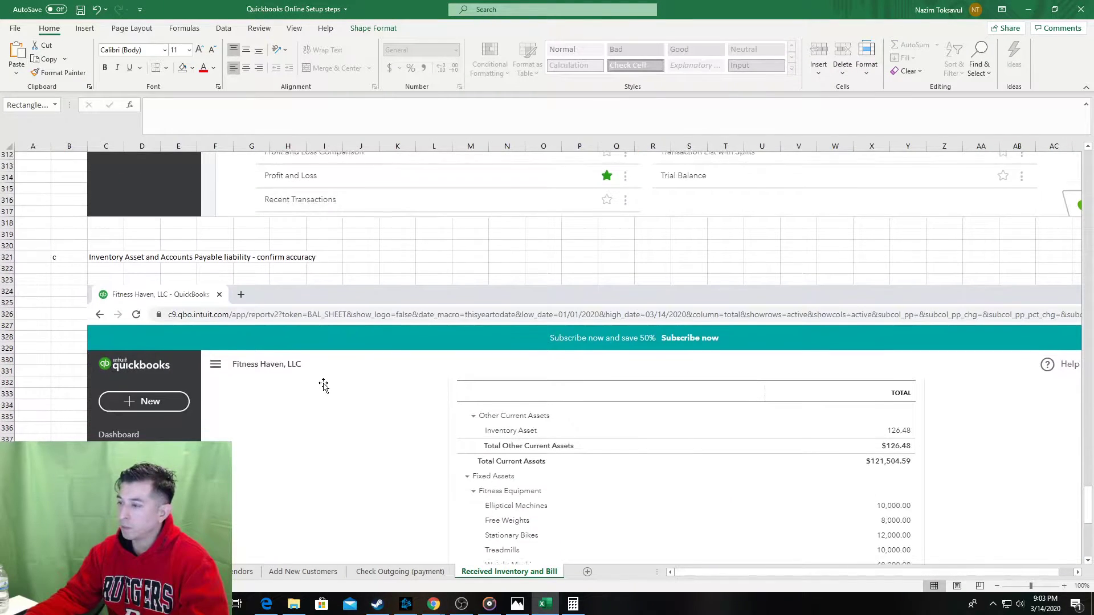
Paste a copy of the red box, widen it, and place it over the Other Current Assets rows.
scroll(323, 385, "up", 3)
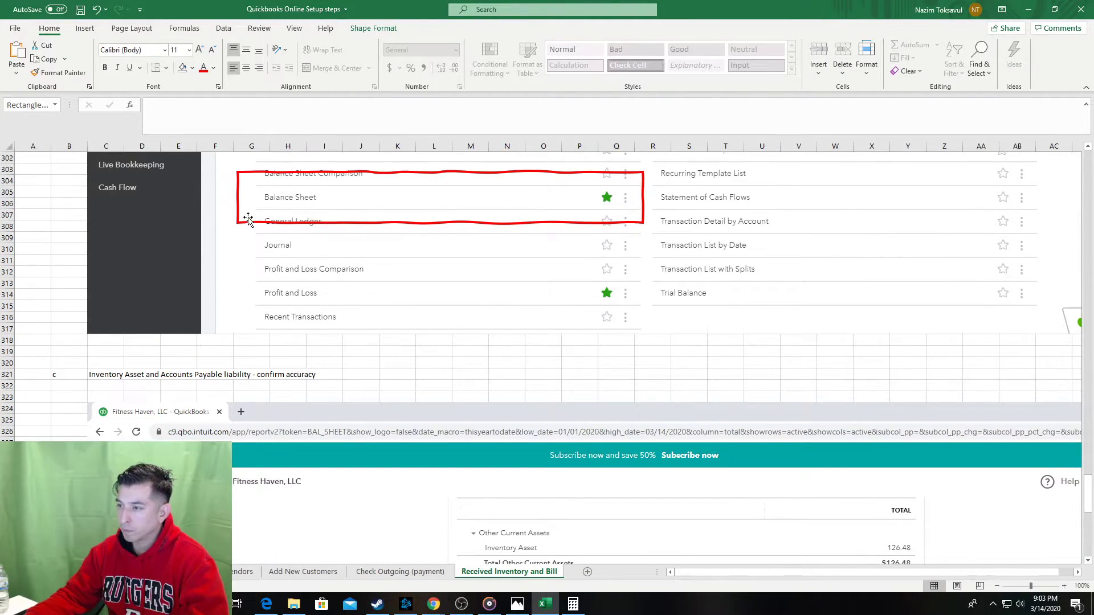
scroll(248, 220, "up", 4)
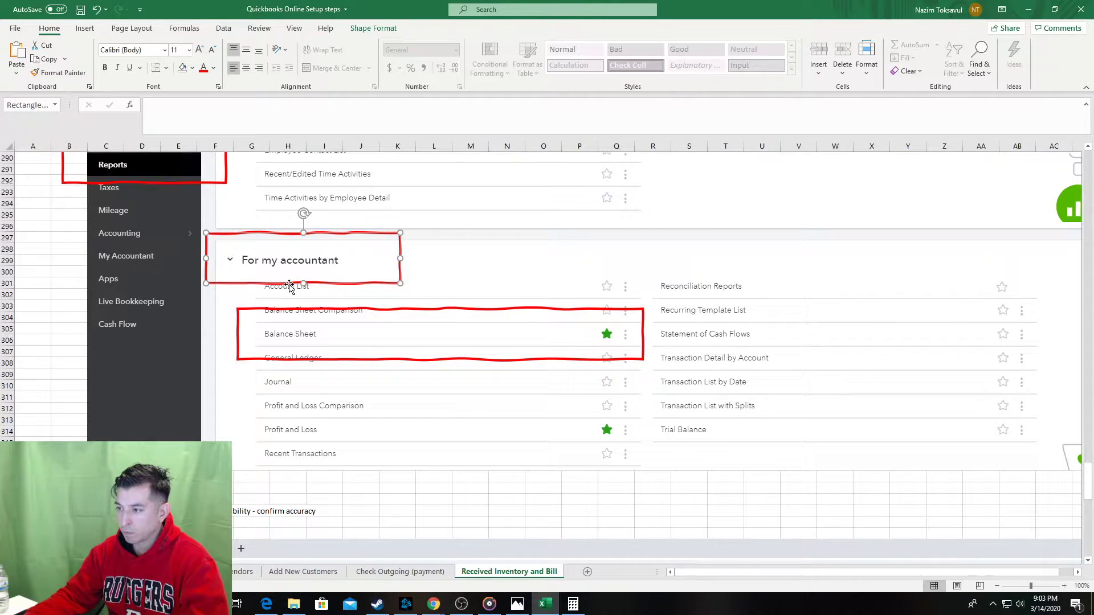
left_click(285, 522)
scroll(570, 398, "down", 8)
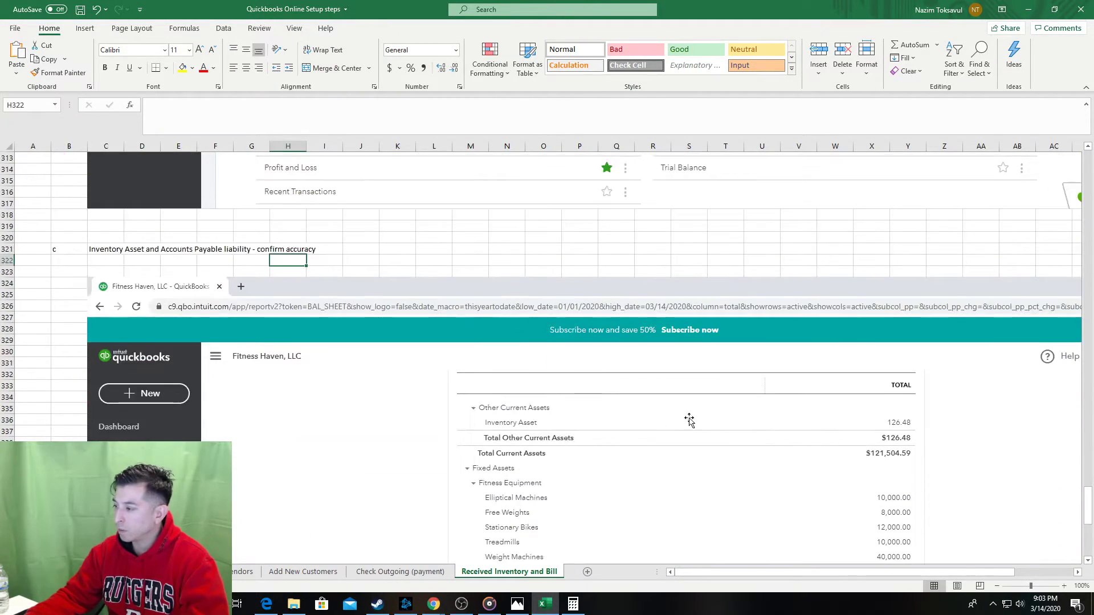
key("ctrl+v")
left_click_drag(462, 279, 766, 279)
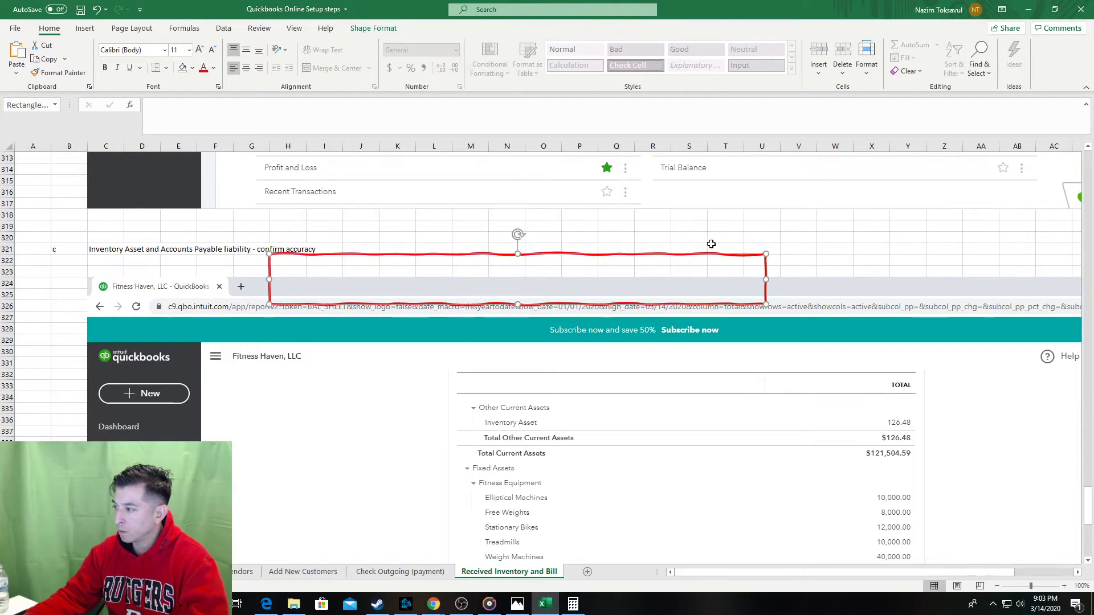
left_click_drag(694, 254, 875, 394)
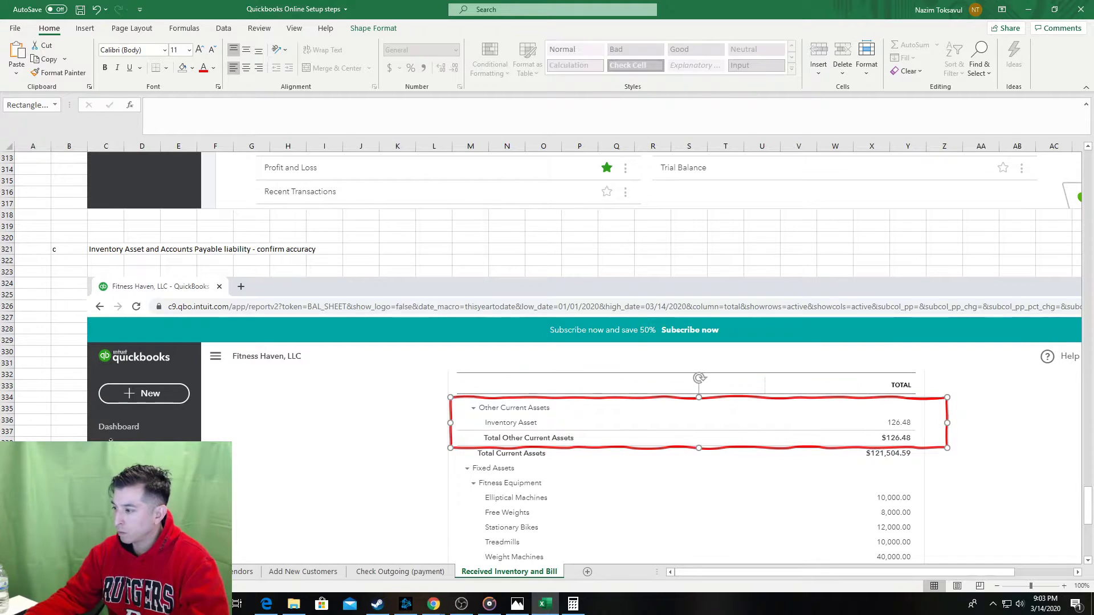
Paste another red box onto the 554.41 Accounts Payable lines and save the workbook.
left_click(72, 344)
scroll(72, 344, "down", 5)
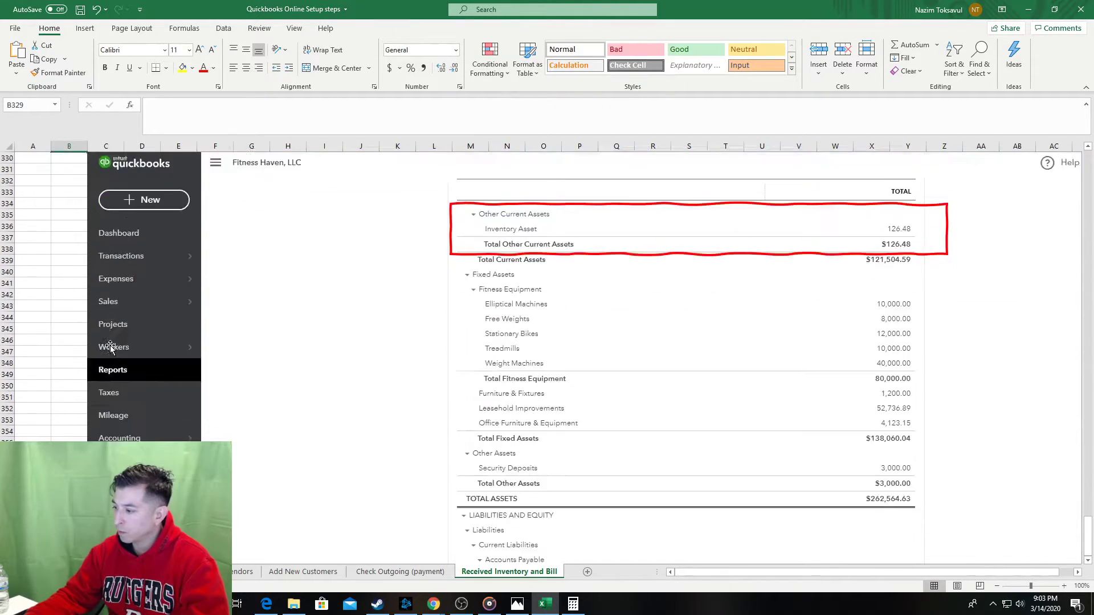
key("ctrl+v")
scroll(592, 330, "down", 2)
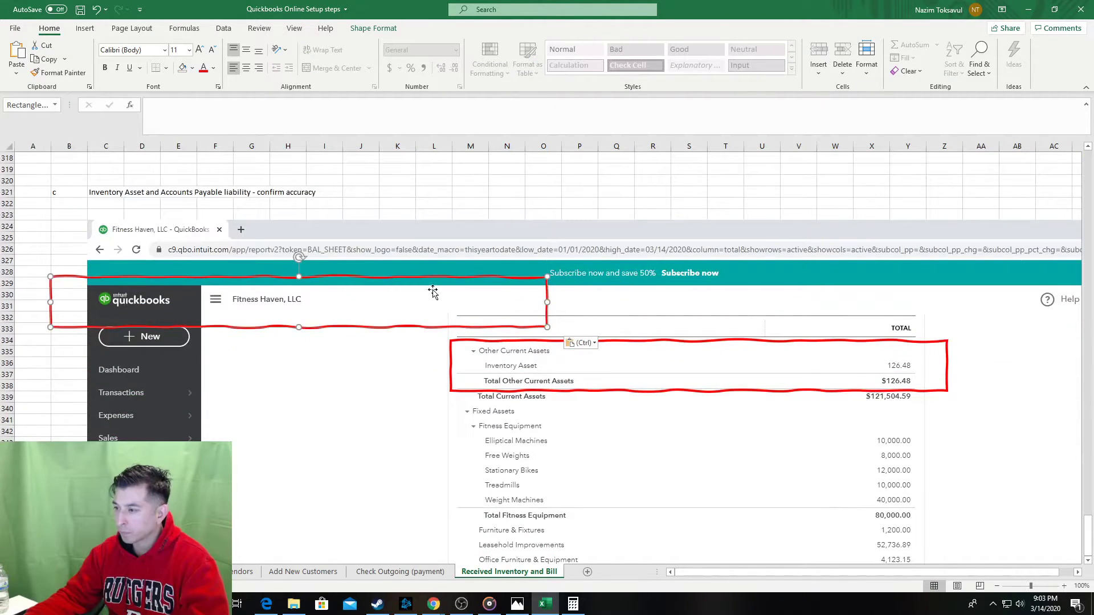
left_click_drag(388, 332, 667, 530)
scroll(678, 484, "down", 8)
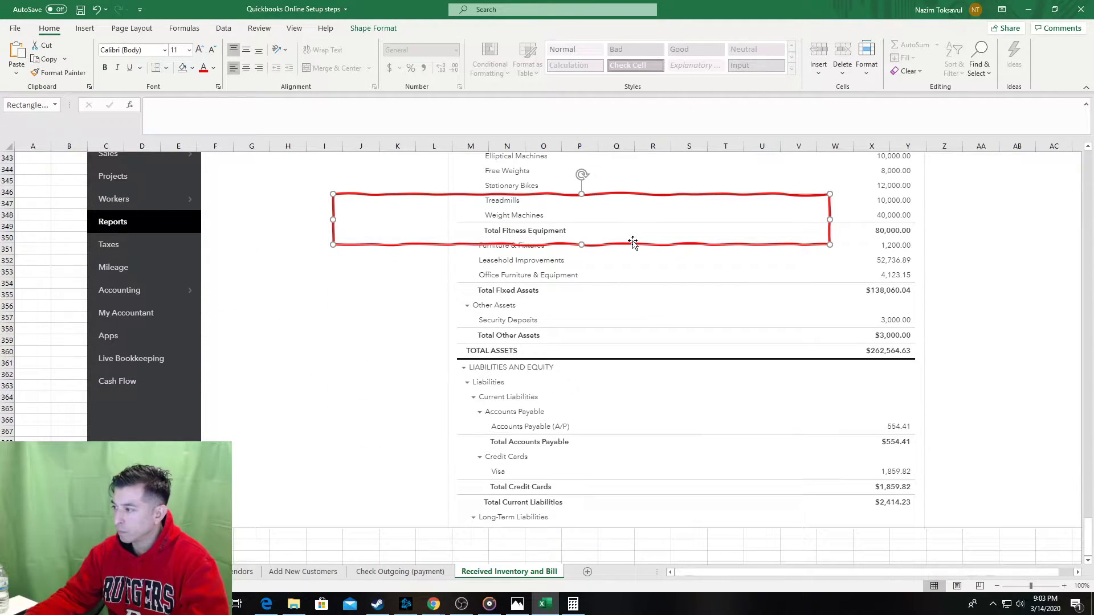
left_click_drag(630, 245, 758, 448)
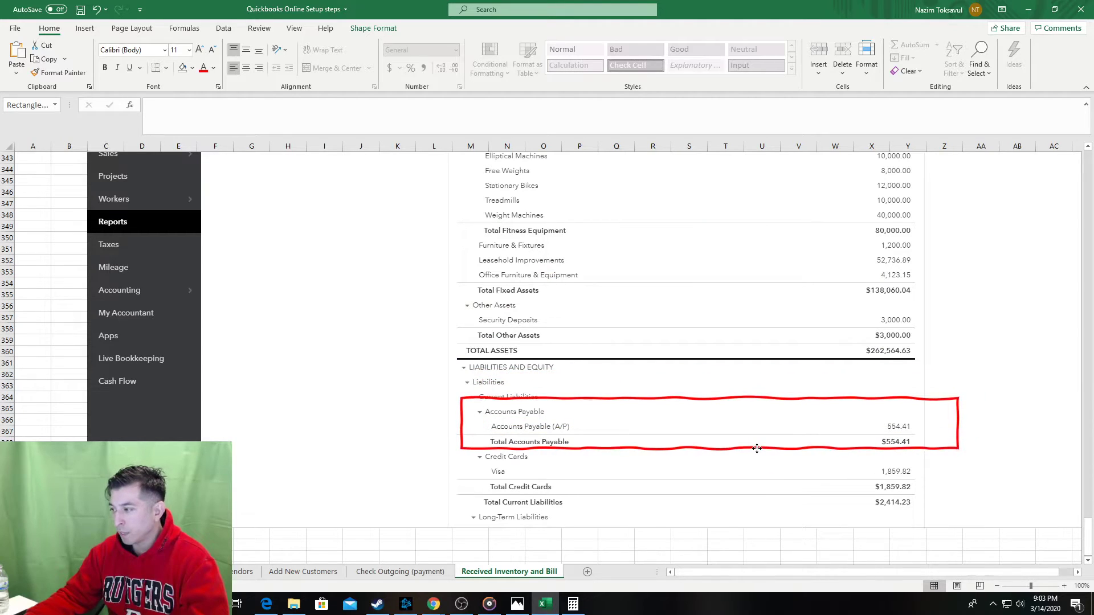
key("Escape")
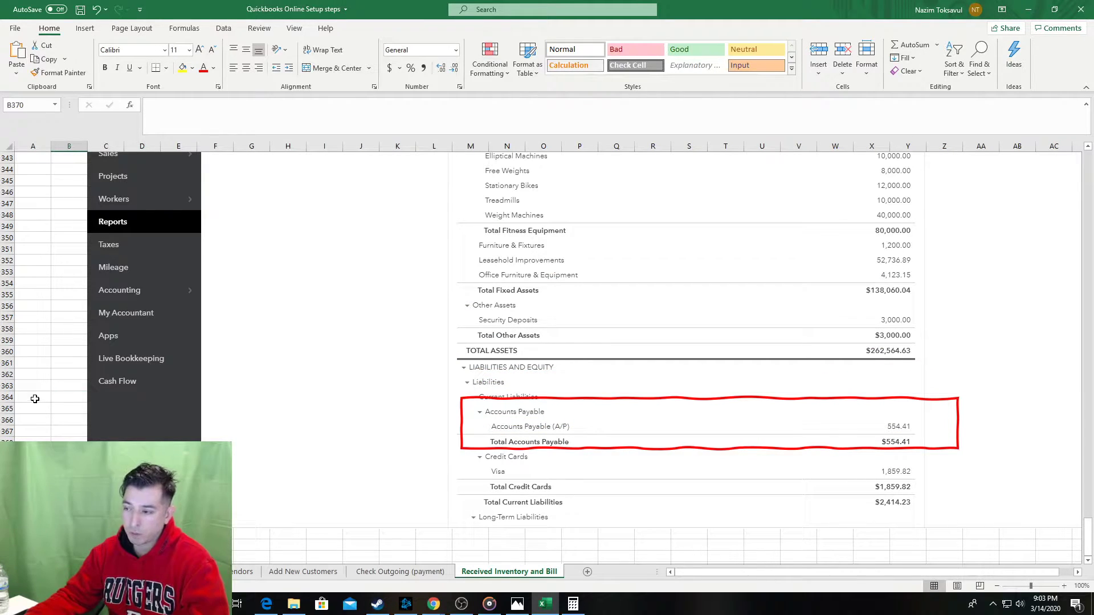
key("ctrl+s")
key("alt+Tab")
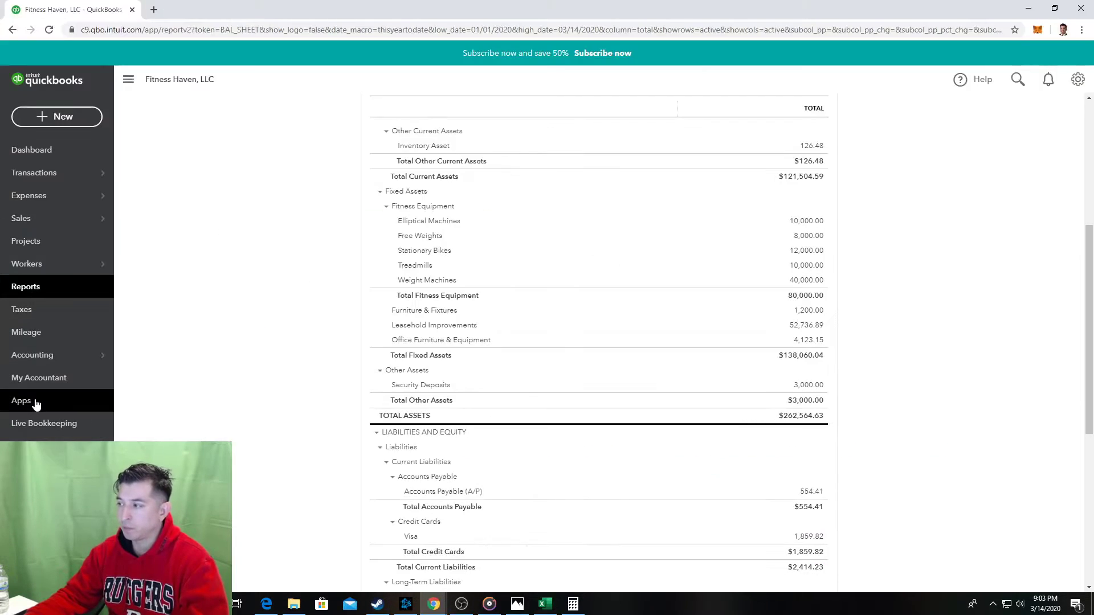
Open the Transaction Report behind the 554.41 Accounts Payable amount, then return to Excel.
left_click(811, 488)
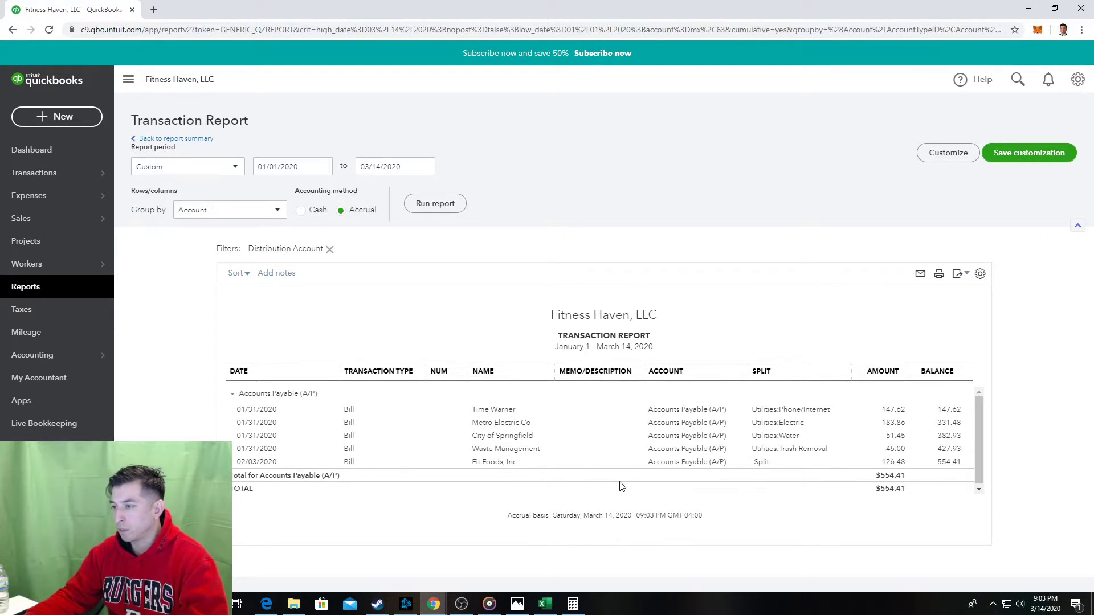
key("alt+Tab")
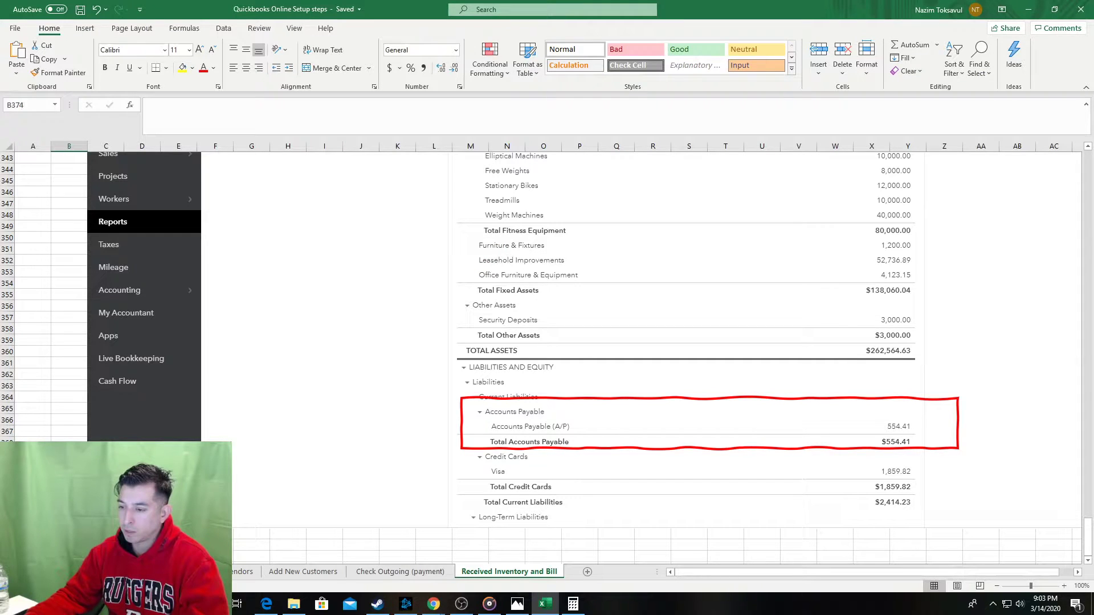
Finish typing the drill-down note in C380.
scroll(84, 245, "up", 8)
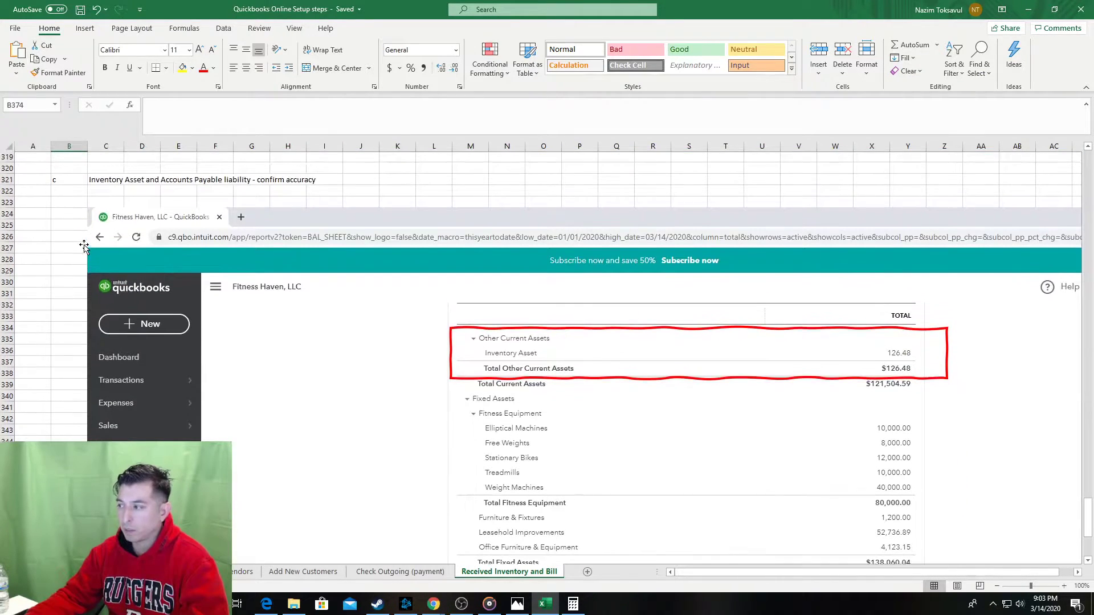
scroll(69, 188, "down", 9)
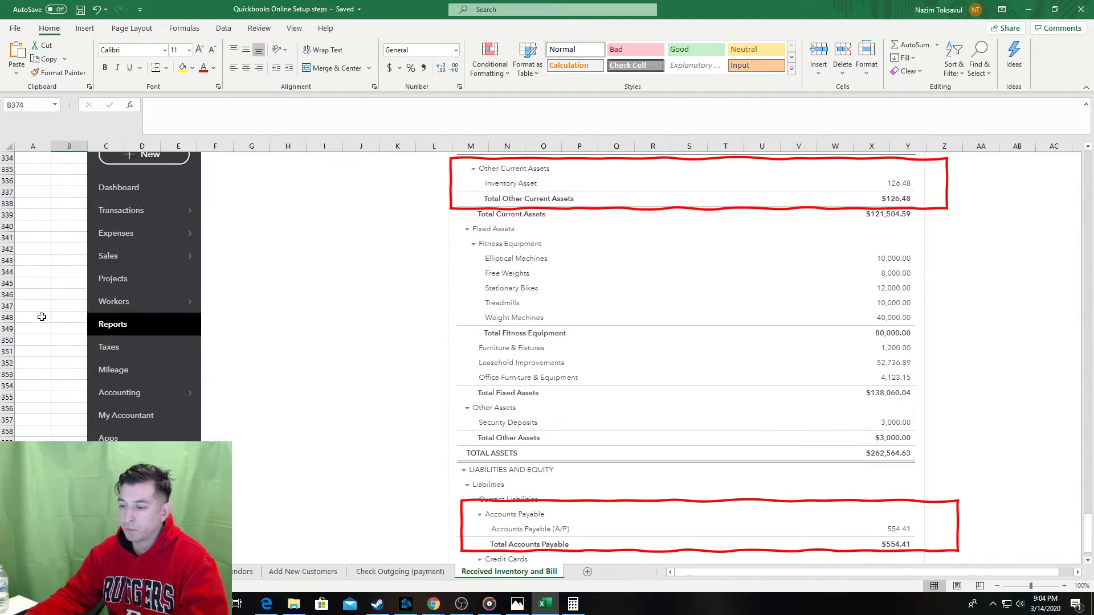
scroll(18, 404, "down", 2)
type("If nee")
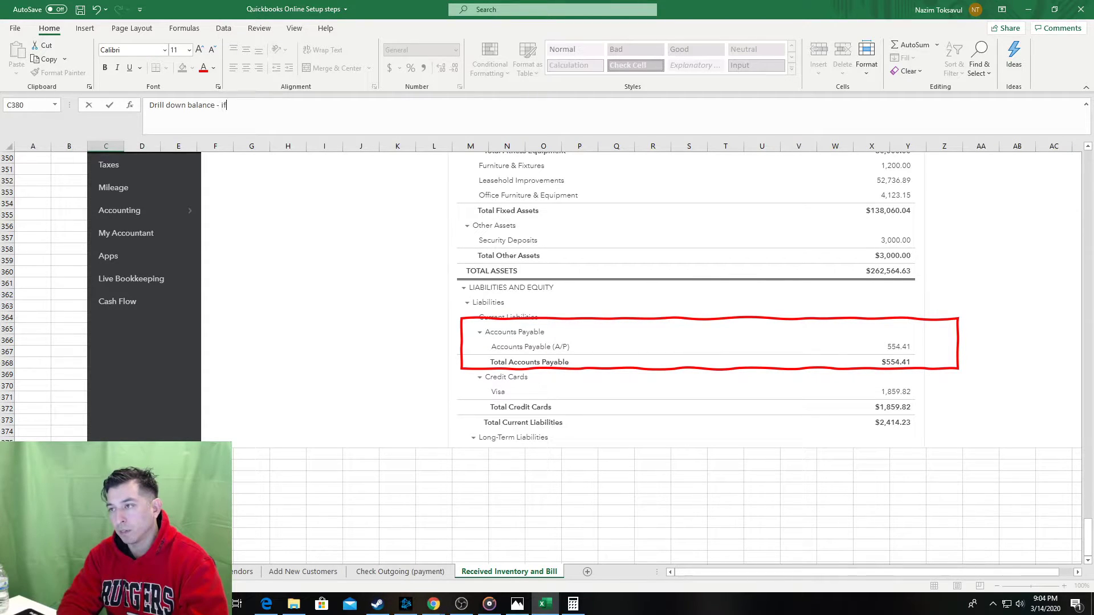
type("de")
key("Return")
key("Return")
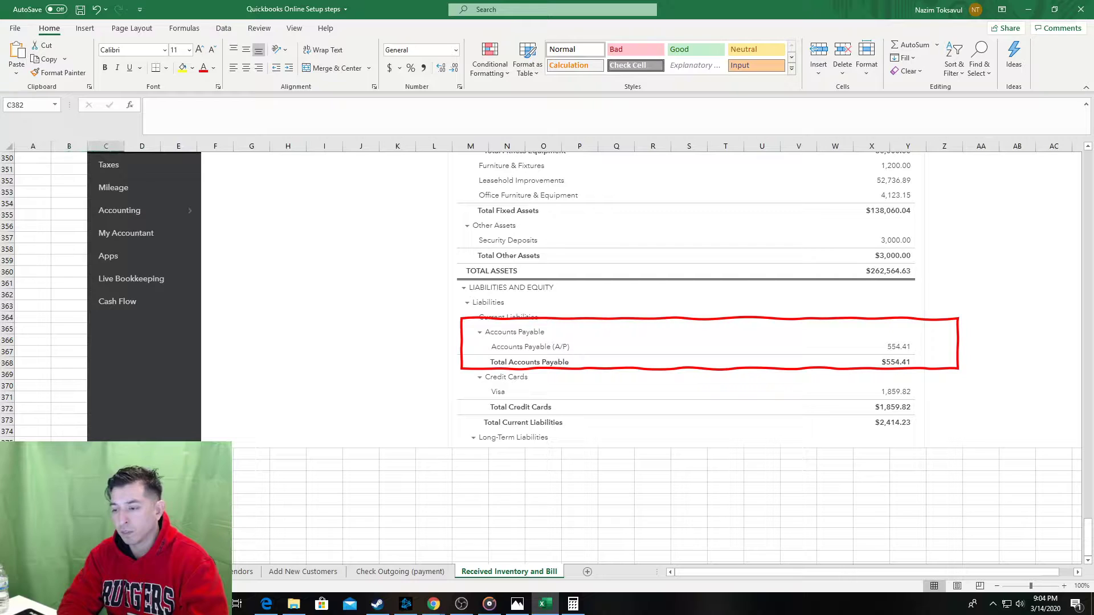
Add the step note 'select accounts payable figure' in D382.
type("Sl")
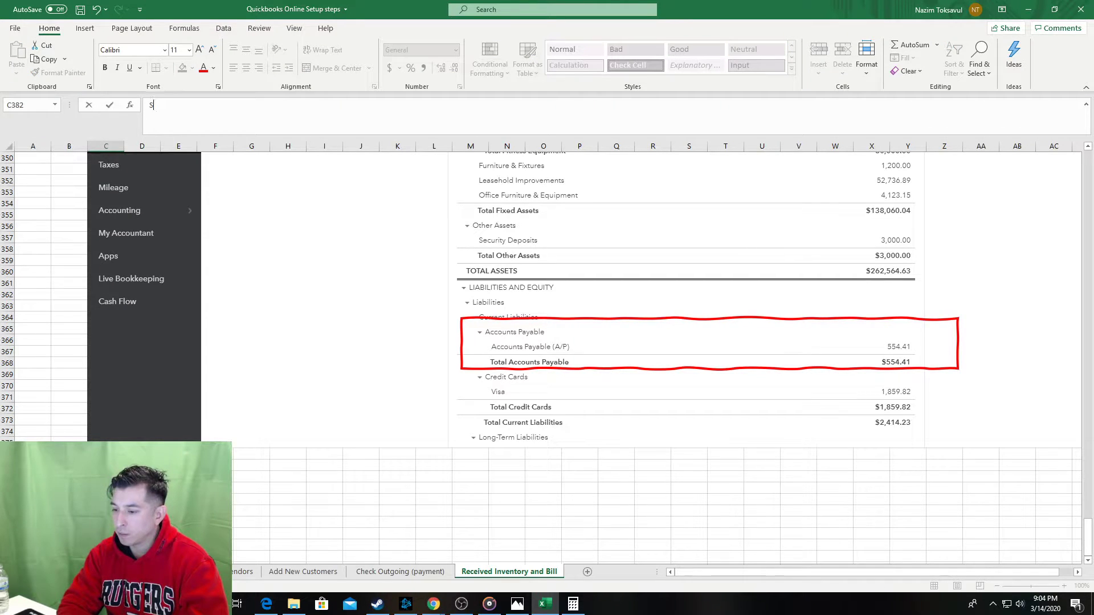
key("Tab")
type("s")
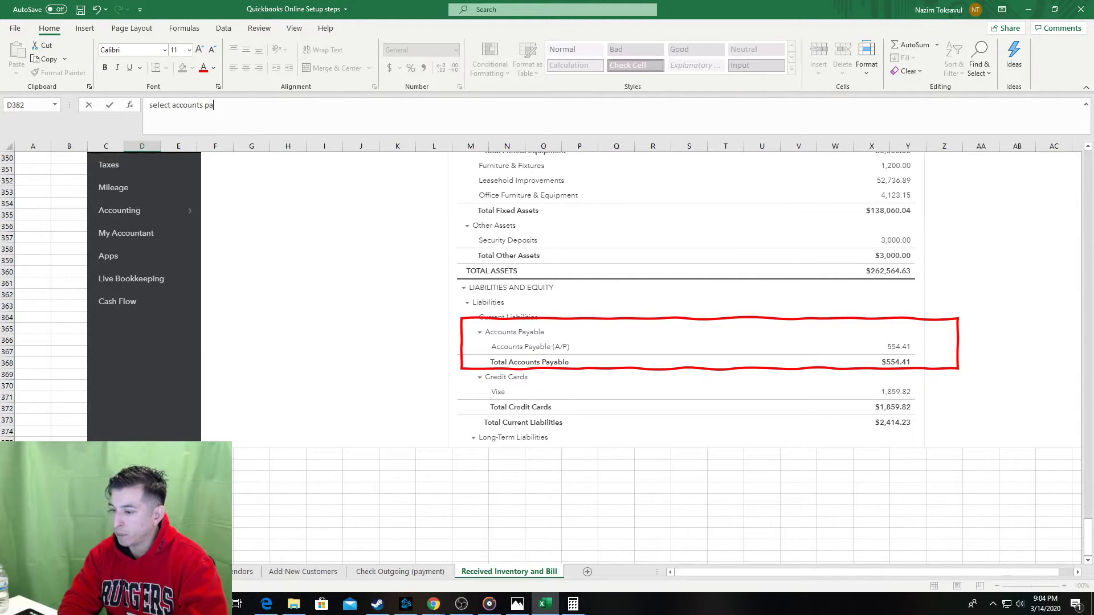
type("elect accounts payable figure")
key("Return")
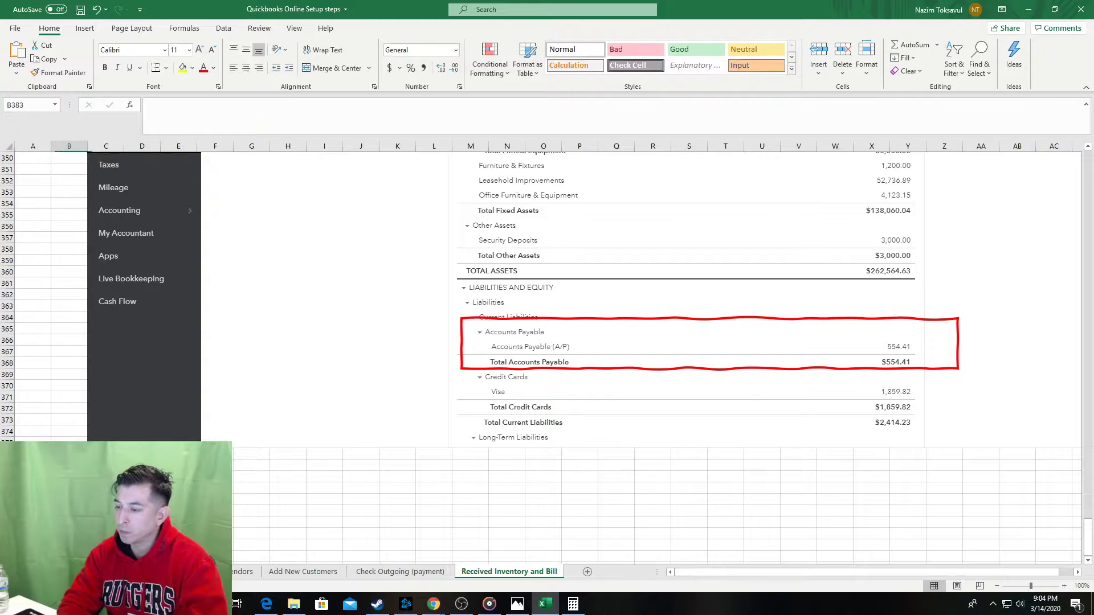
Paste the balance sheet screenshot into a column B cell and select its red box.
left_click(249, 425)
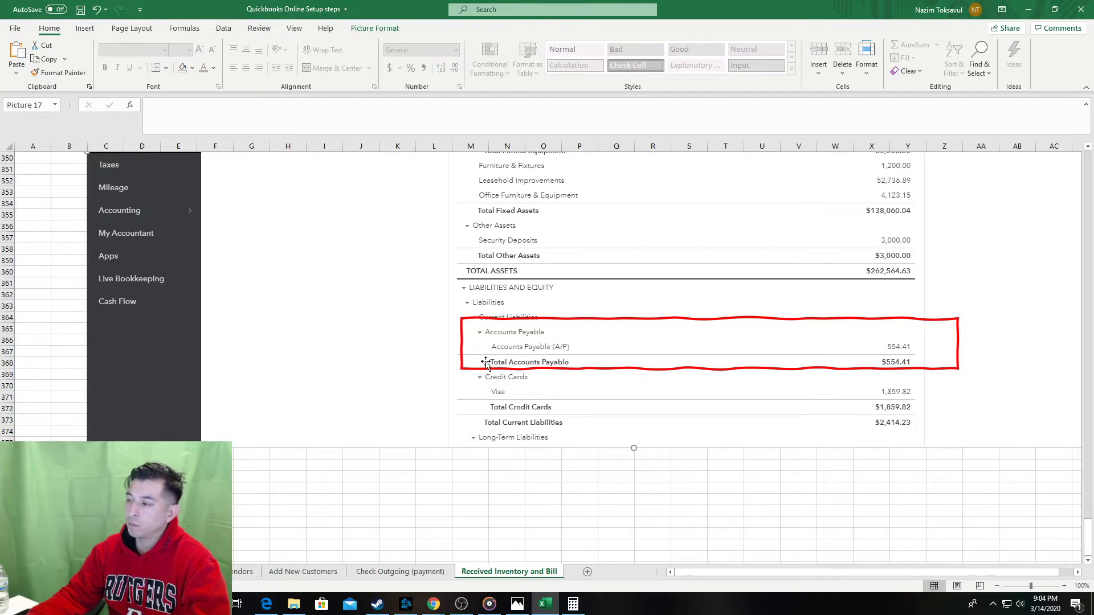
left_click(106, 557)
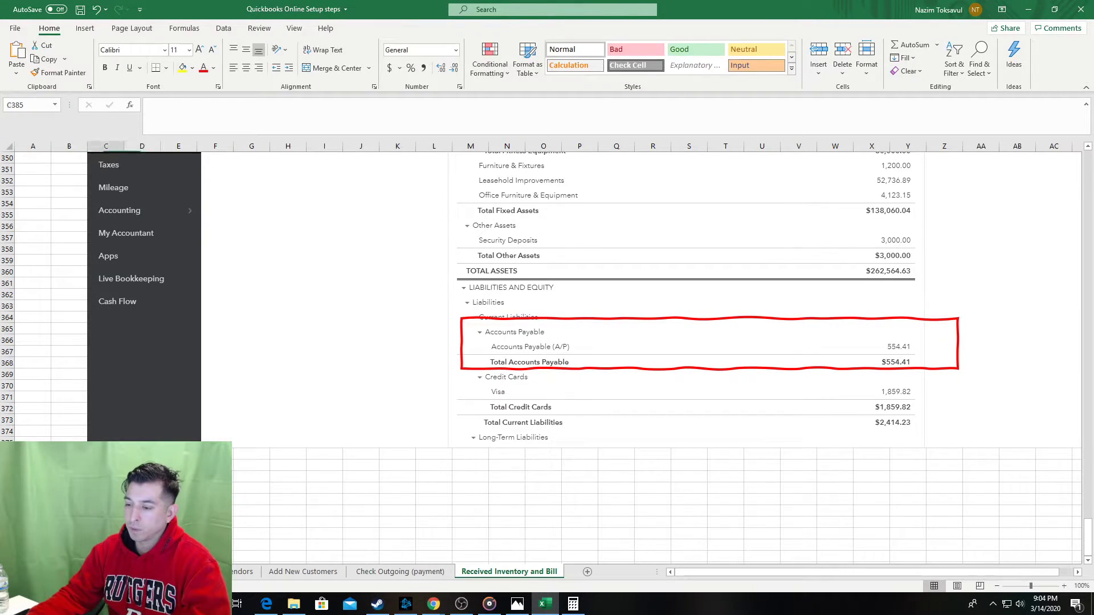
key("ctrl+v")
key("ctrl+z")
left_click(69, 556)
key("ctrl+v")
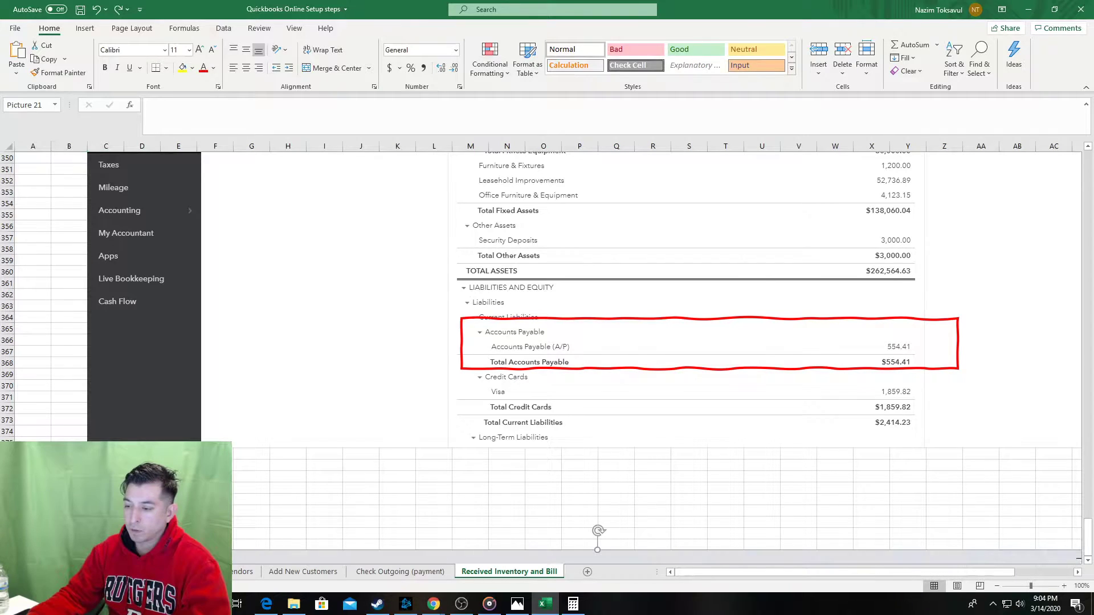
left_click(813, 368)
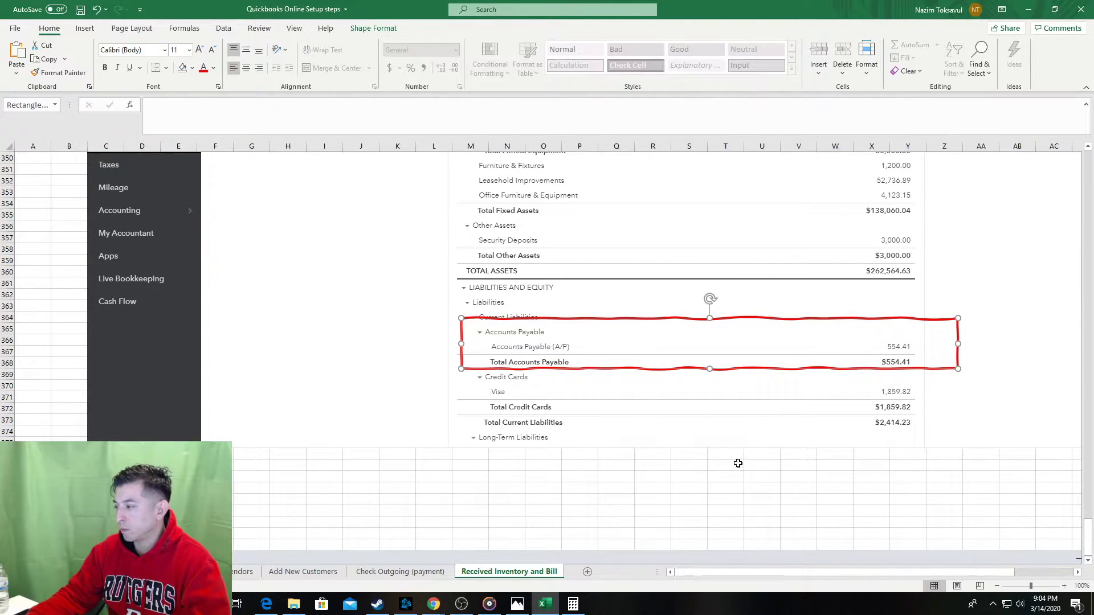
Move the red box down to the Accounts Payable rows and narrow it to the 554.41 and $554.41 amounts.
scroll(737, 464, "down", 3)
scroll(737, 469, "down", 14)
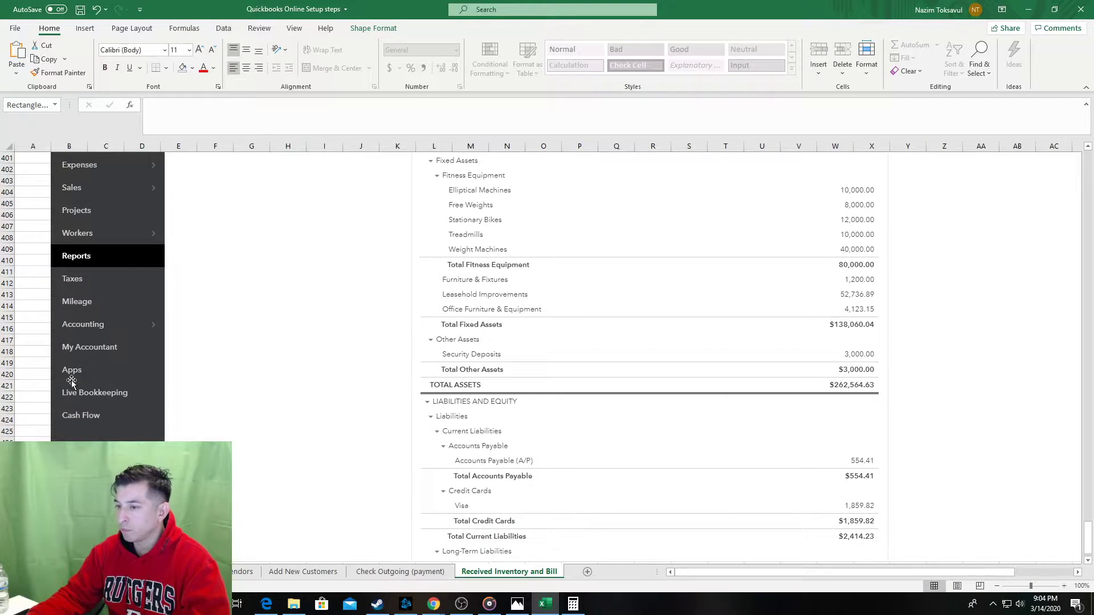
scroll(114, 367, "up", 3)
scroll(114, 367, "up", 4)
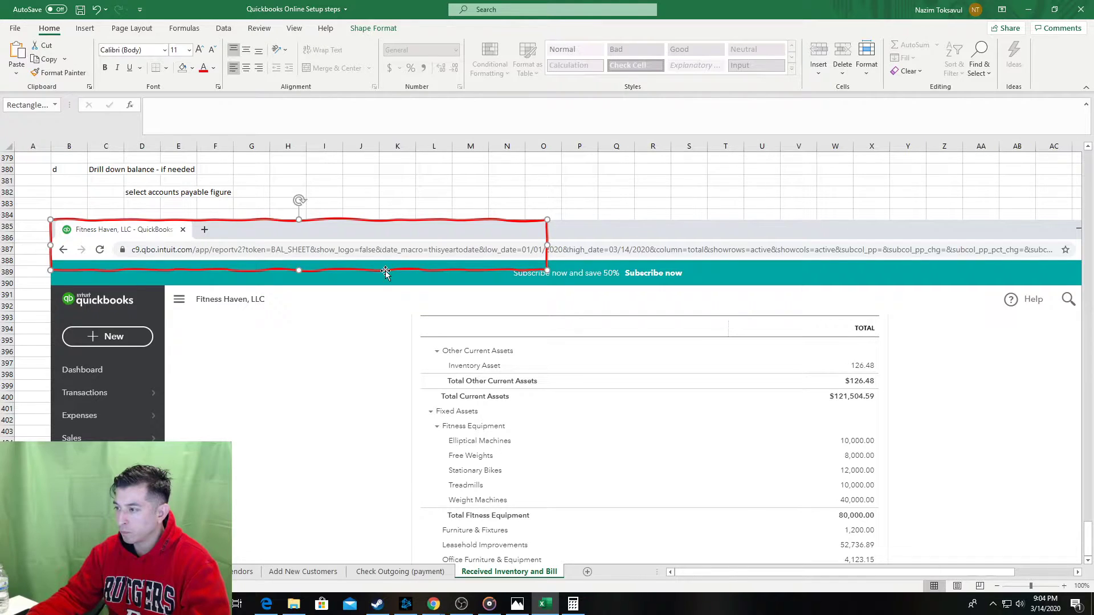
left_click_drag(383, 271, 756, 547)
scroll(767, 535, "down", 6)
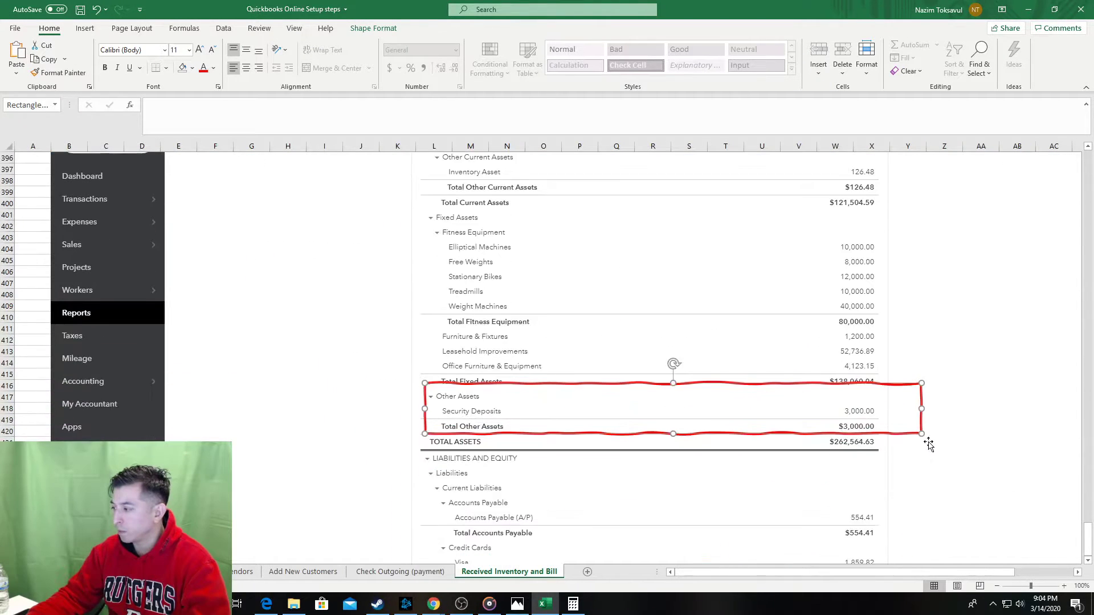
scroll(875, 422, "down", 1)
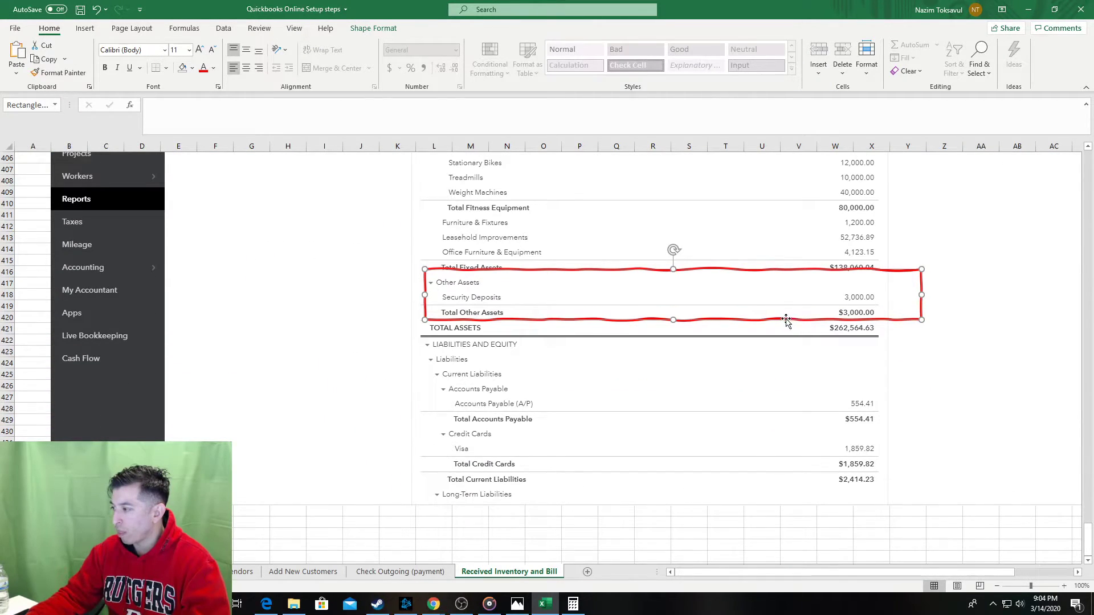
left_click_drag(786, 318, 751, 429)
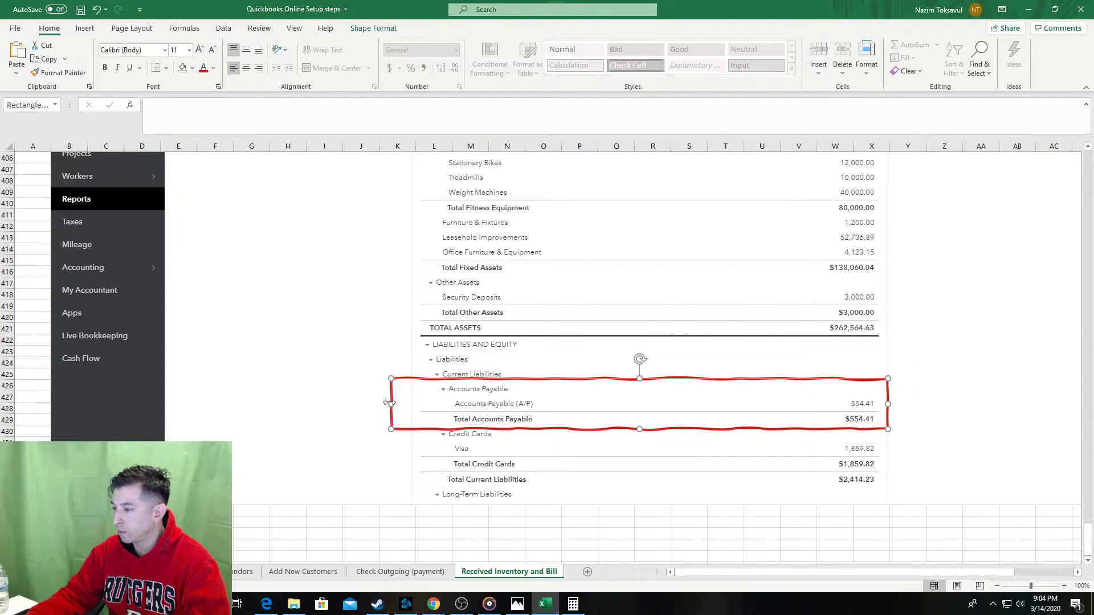
left_click_drag(389, 403, 860, 385)
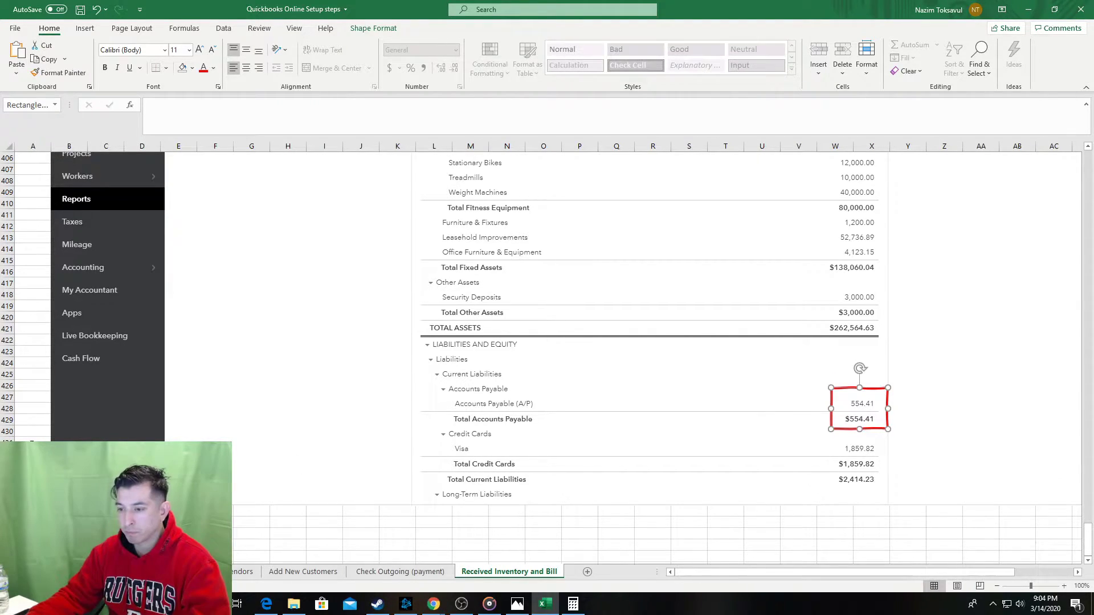
left_click(32, 446)
Review the sheet, save the workbook, and switch to the QuickBooks Accounts Payable Transaction Report.
key("ctrl+Up")
scroll(124, 435, "down", 3)
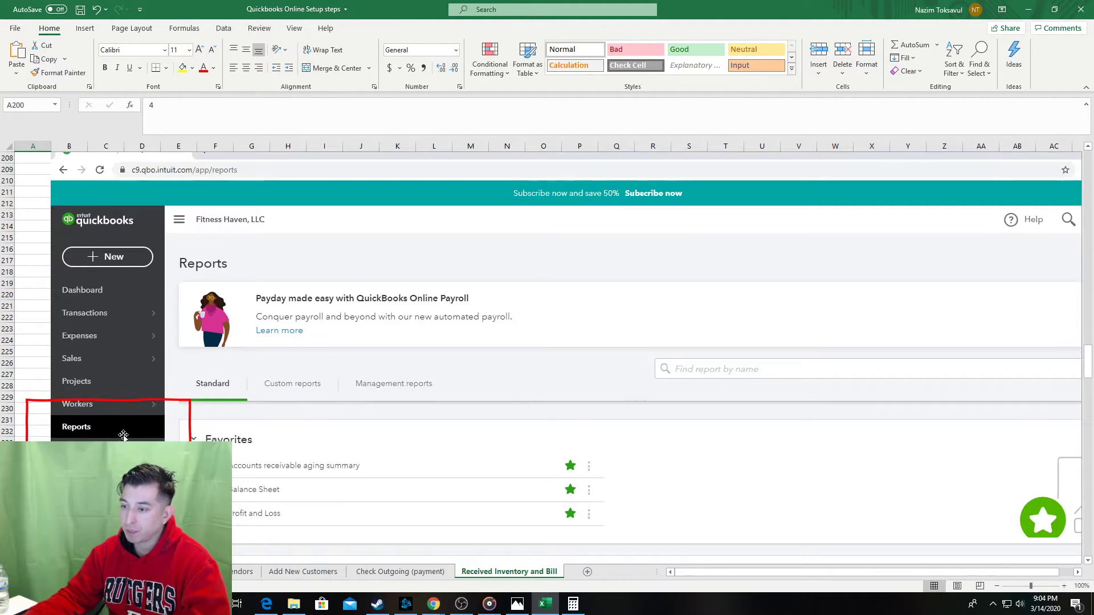
scroll(124, 435, "down", 20)
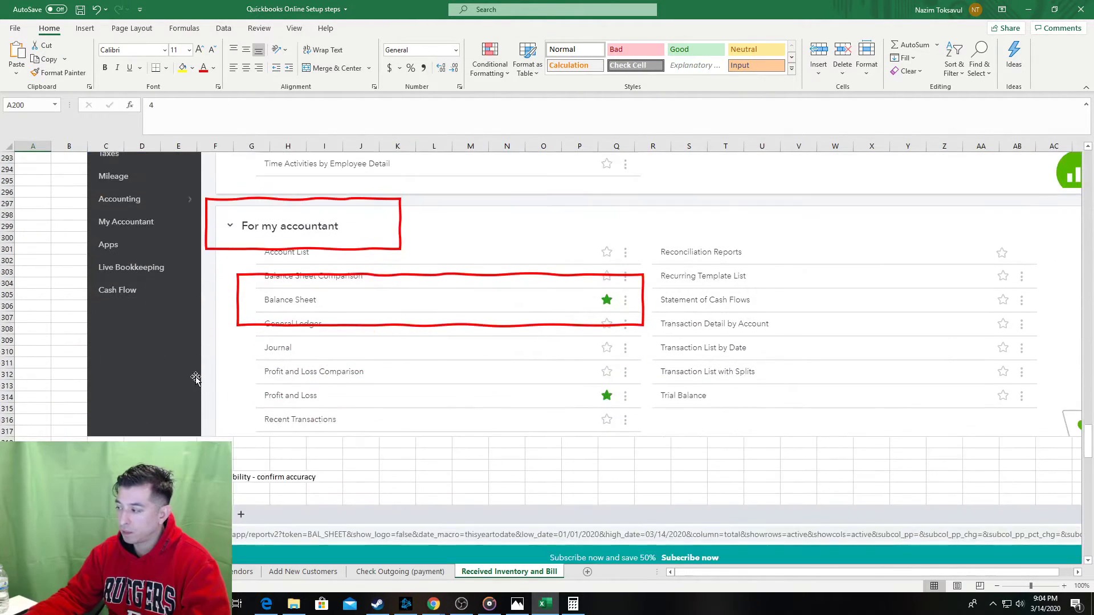
scroll(196, 378, "down", 20)
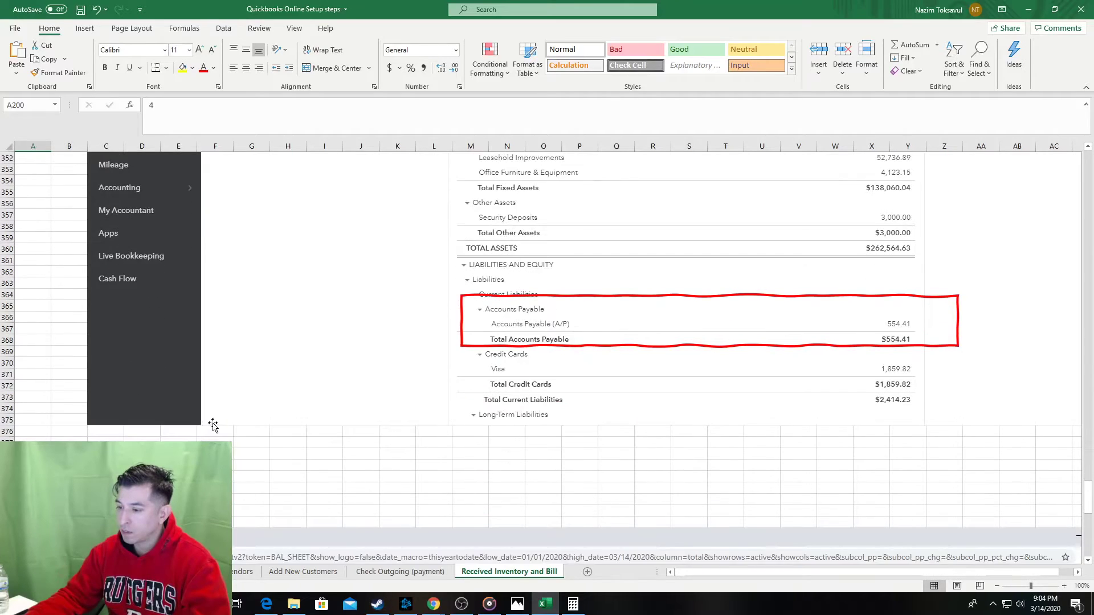
scroll(212, 424, "down", 20)
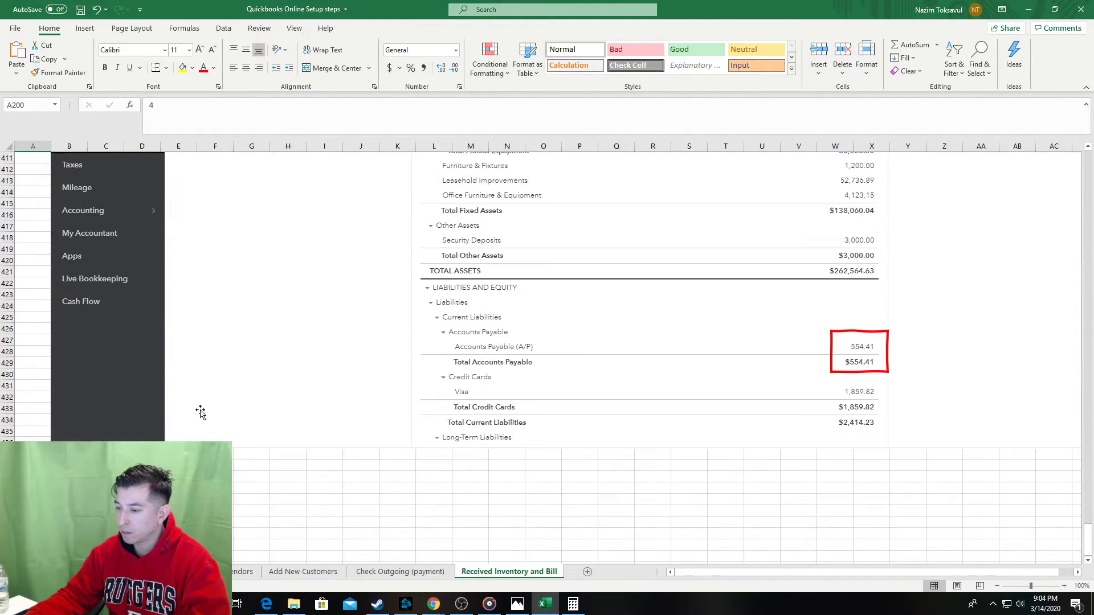
key("Right")
key("ctrl+s")
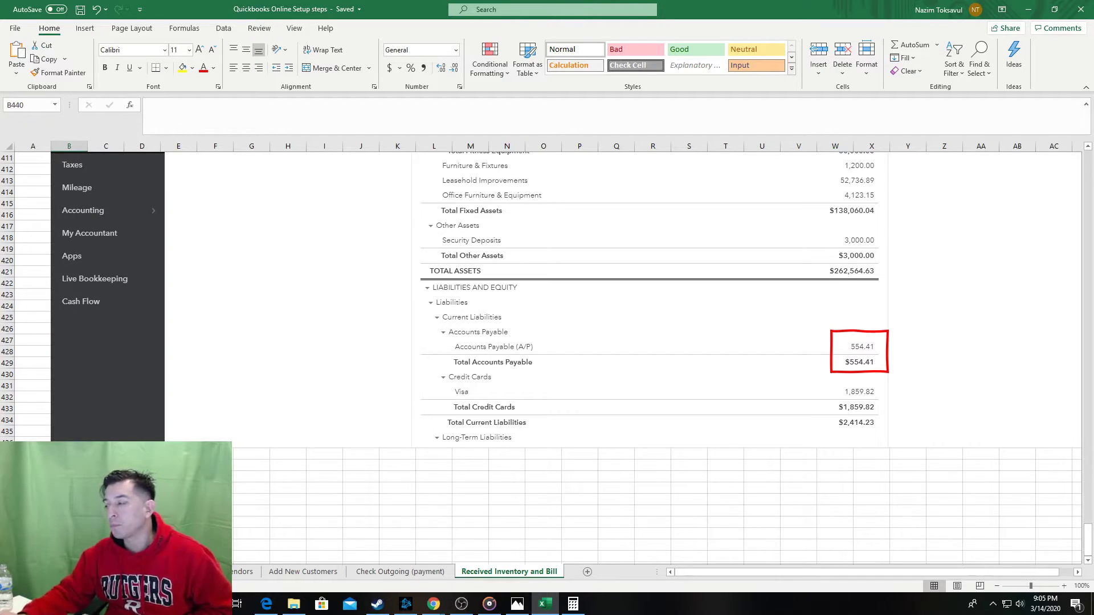
key("alt+Tab")
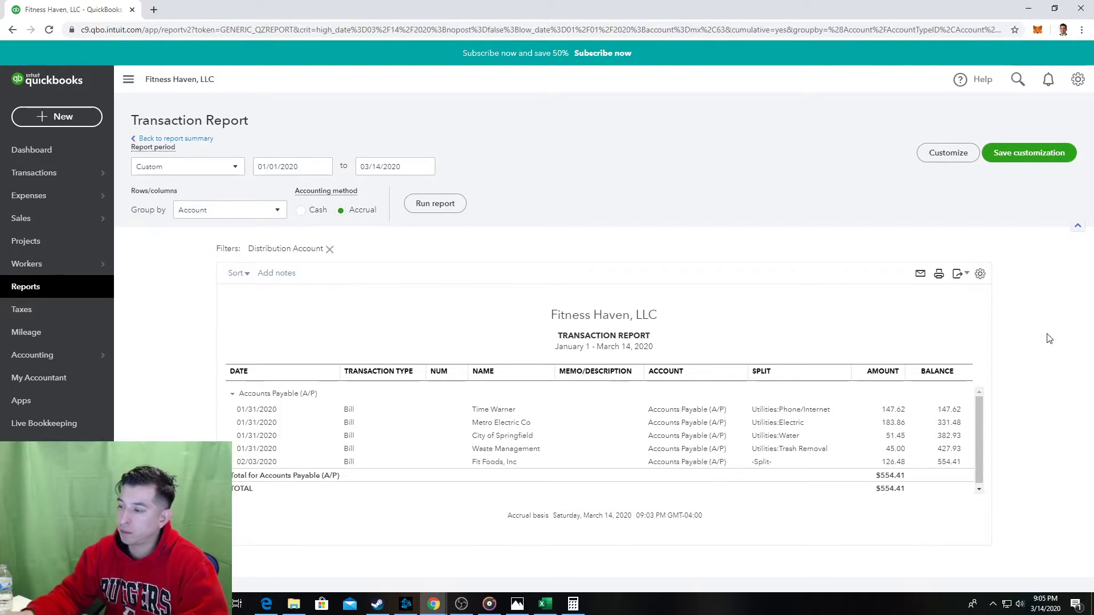
Paste the Transaction Report screenshot into the Excel guide.
key("alt+Tab")
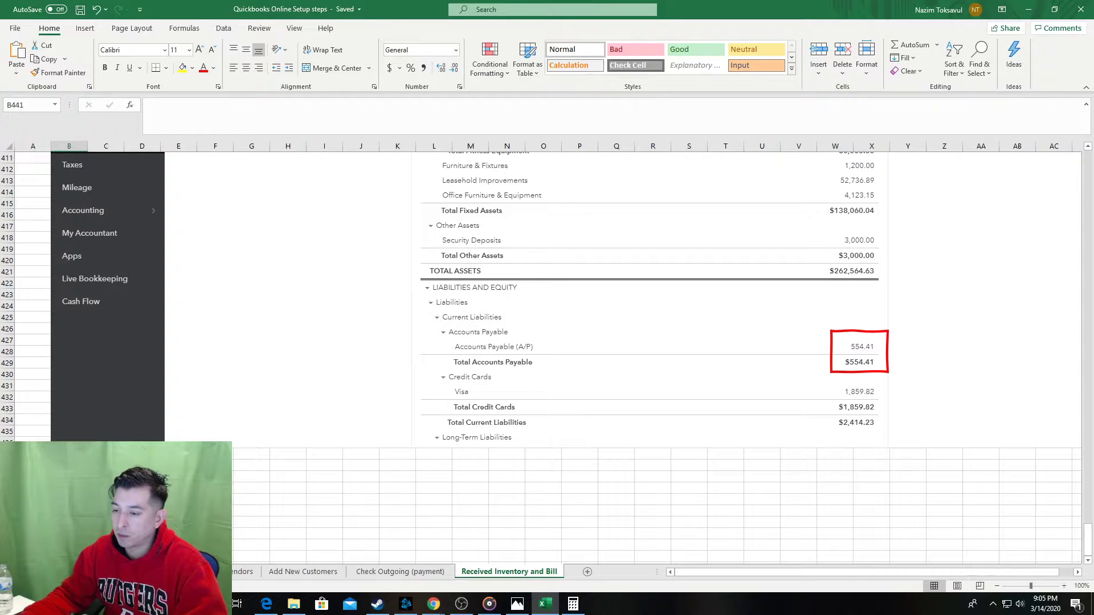
key("ctrl+v")
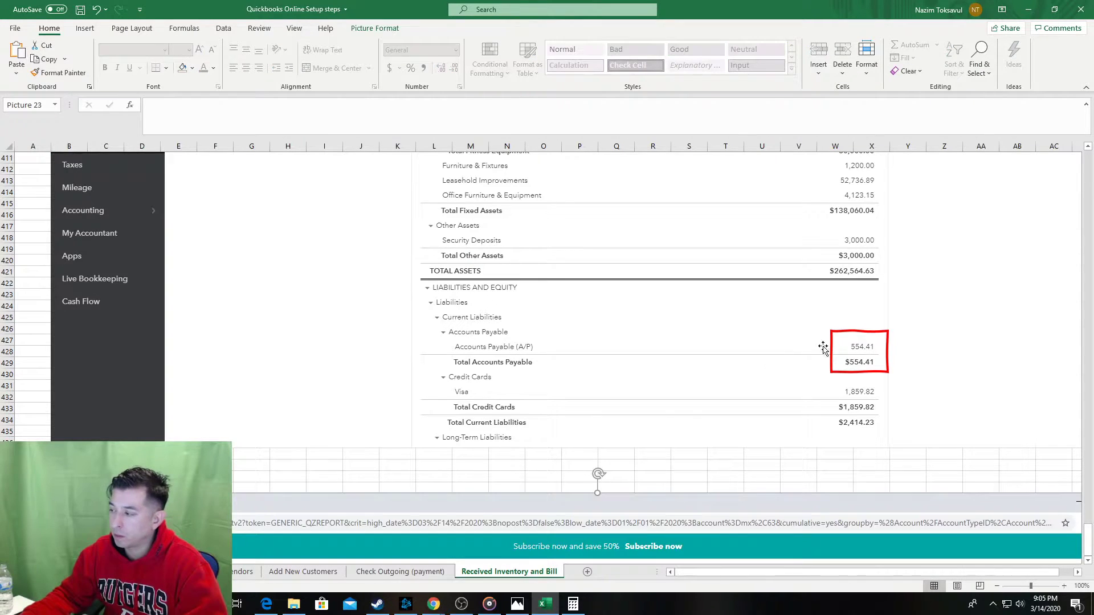
left_click(871, 370)
left_click(877, 371)
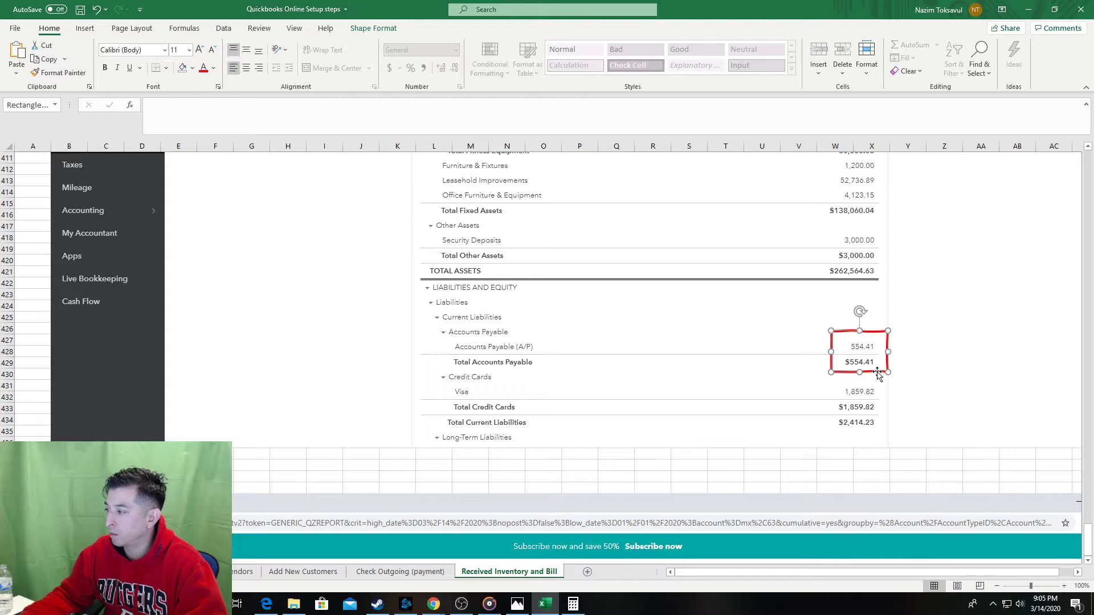
left_click(472, 477)
Resize the small red box to frame only the 02/03/2020 Fit Foods, Inc bill row.
scroll(478, 484, "down", 16)
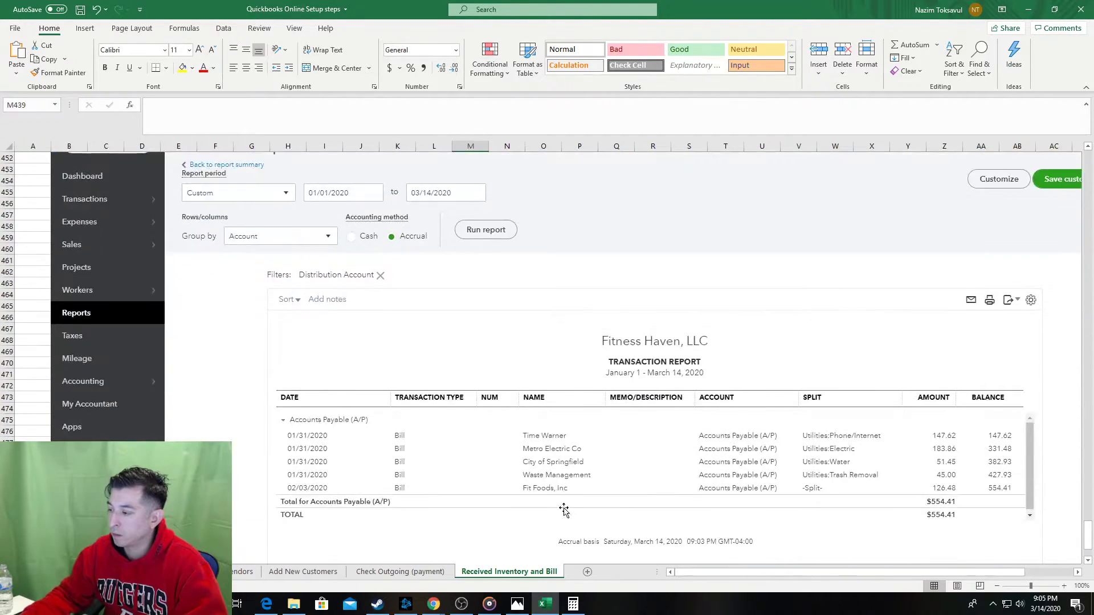
left_click(30, 426)
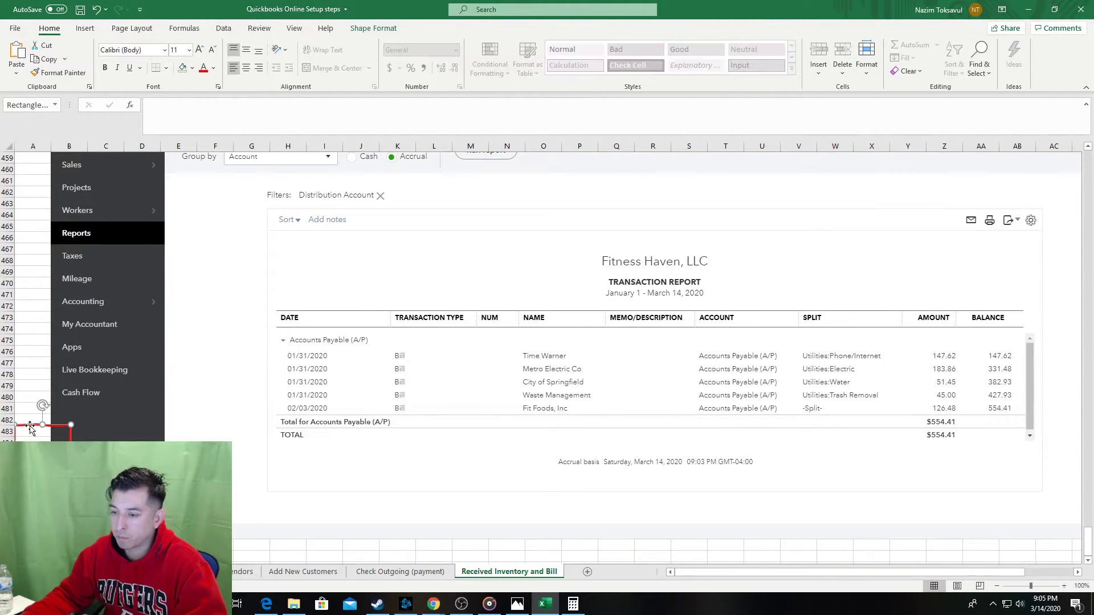
left_click_drag(71, 445, 972, 399)
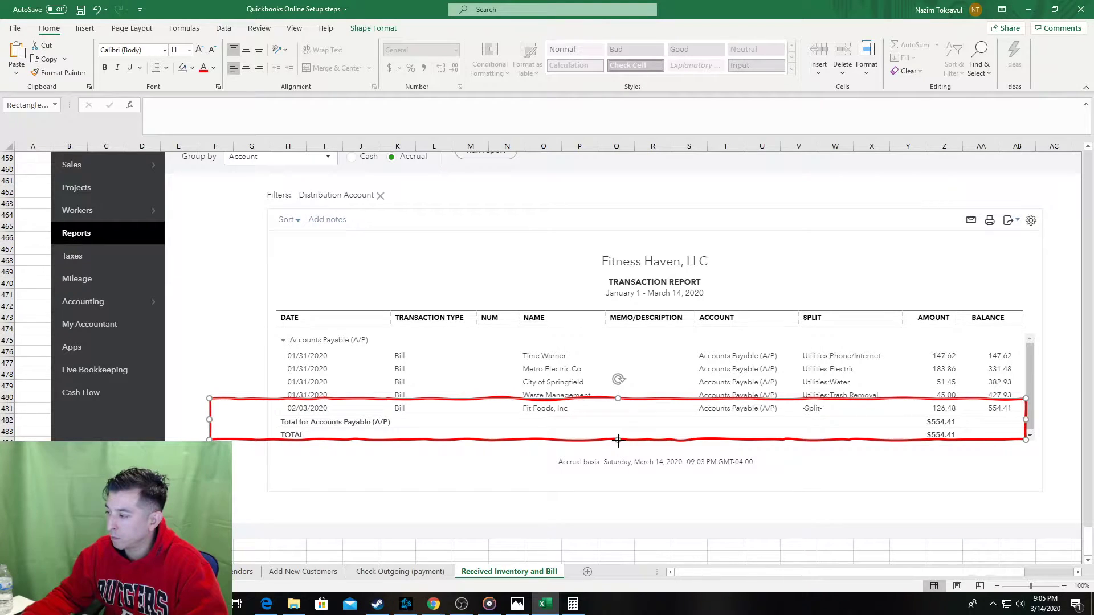
left_click_drag(618, 440, 592, 416)
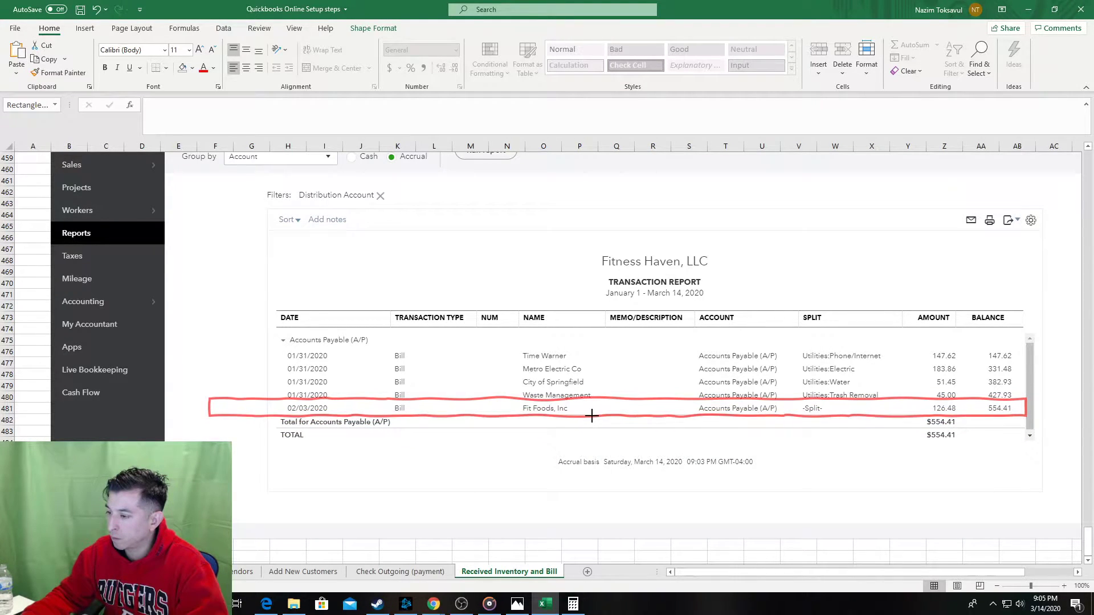
left_click_drag(209, 407, 281, 400)
Finish the red box, review the step notes, and save the workbook.
left_click(26, 401)
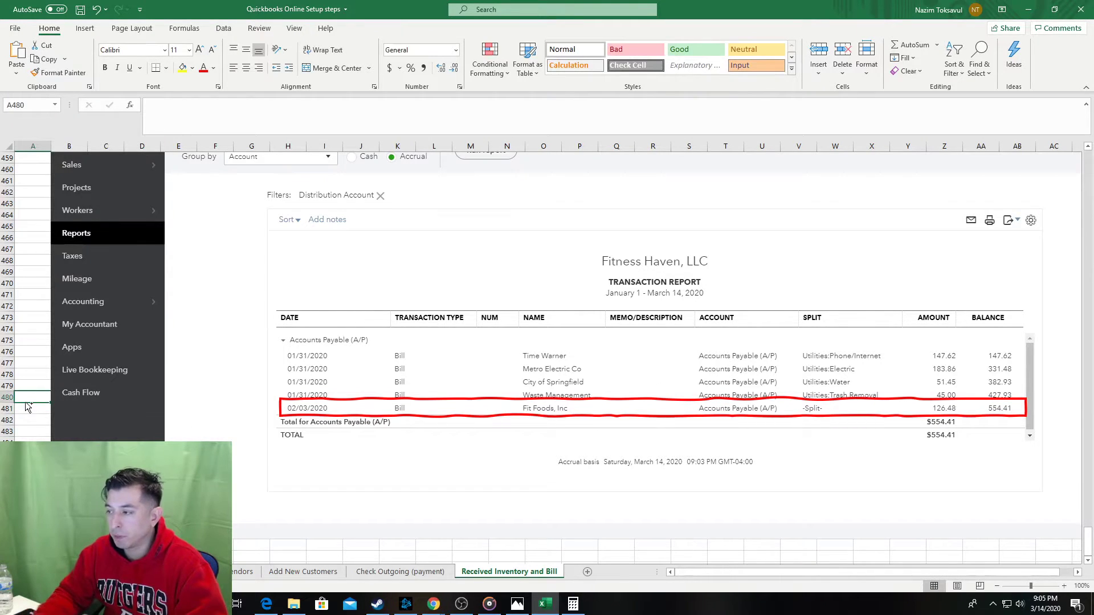
key("ctrl+Up")
key("Right")
key("ctrl+Down")
key("ctrl+Down")
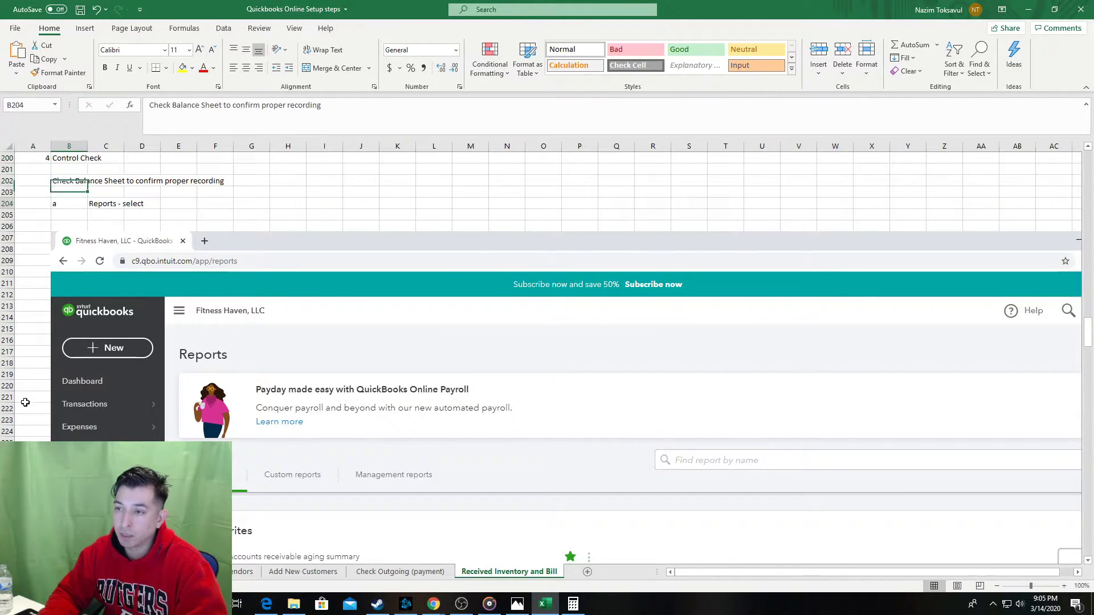
key("ctrl+Down")
key("ctrl+s")
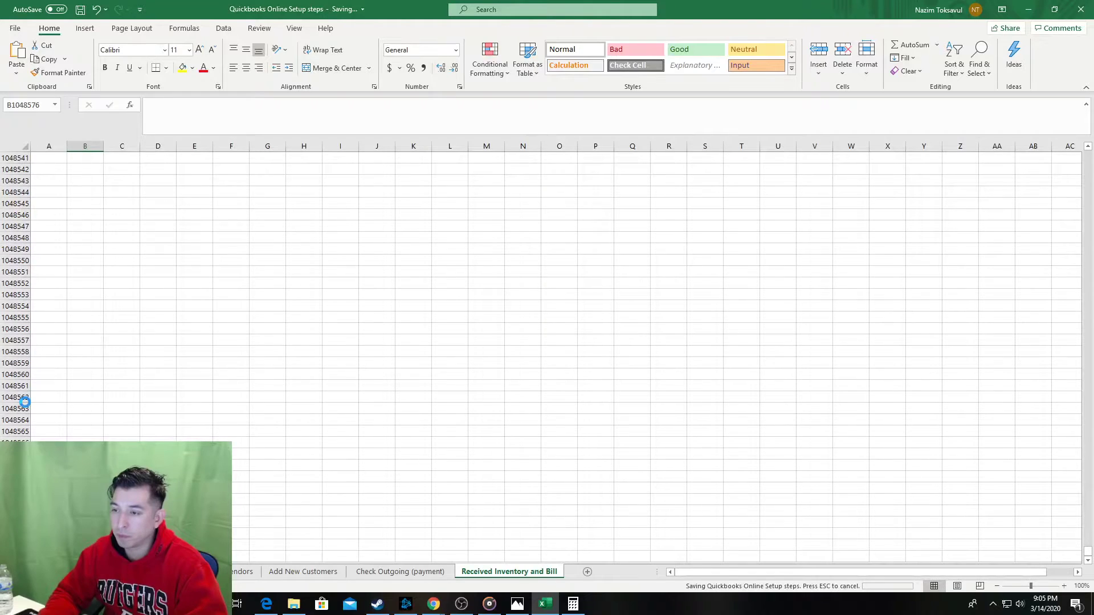
key("ctrl+Up")
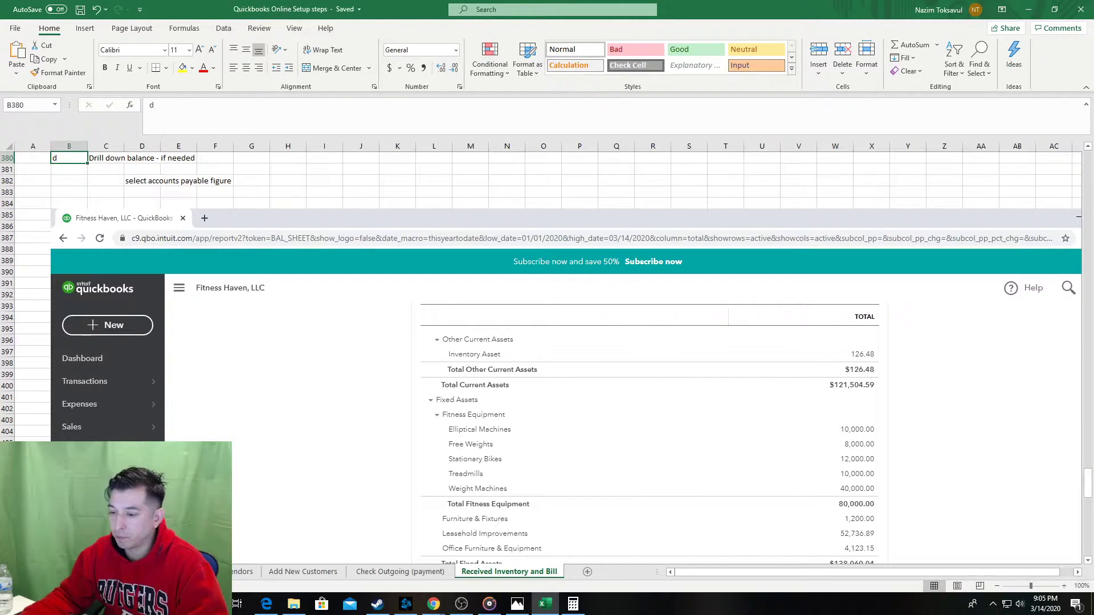
Go through the Index sheet to the Received Inventory and Bill sheet, saving along the way.
right_click(14, 572)
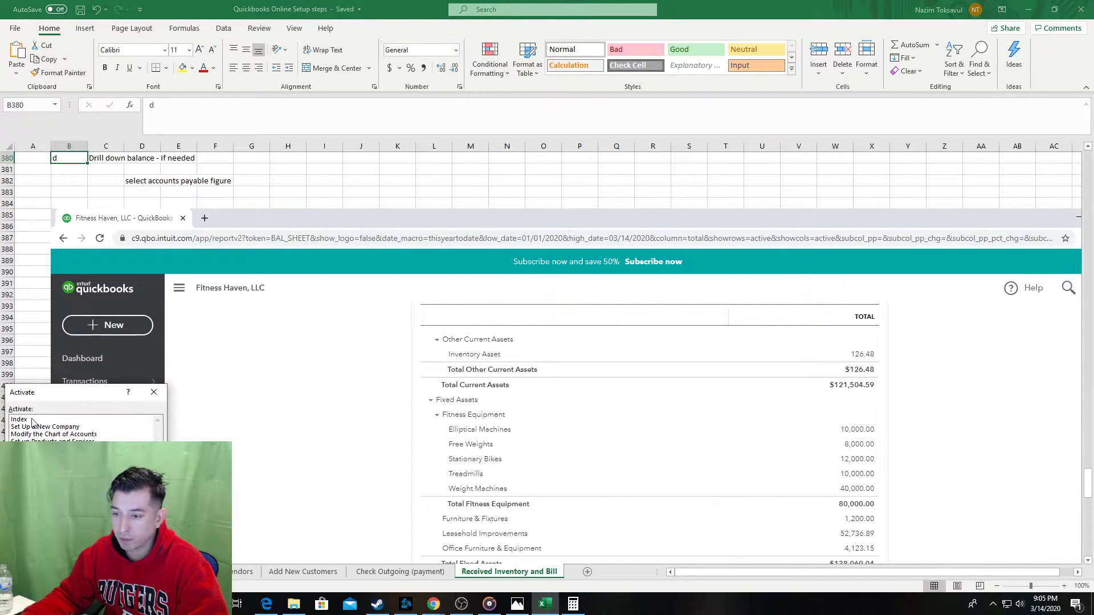
double_click(32, 422)
left_click(85, 272)
key("ctrl+s")
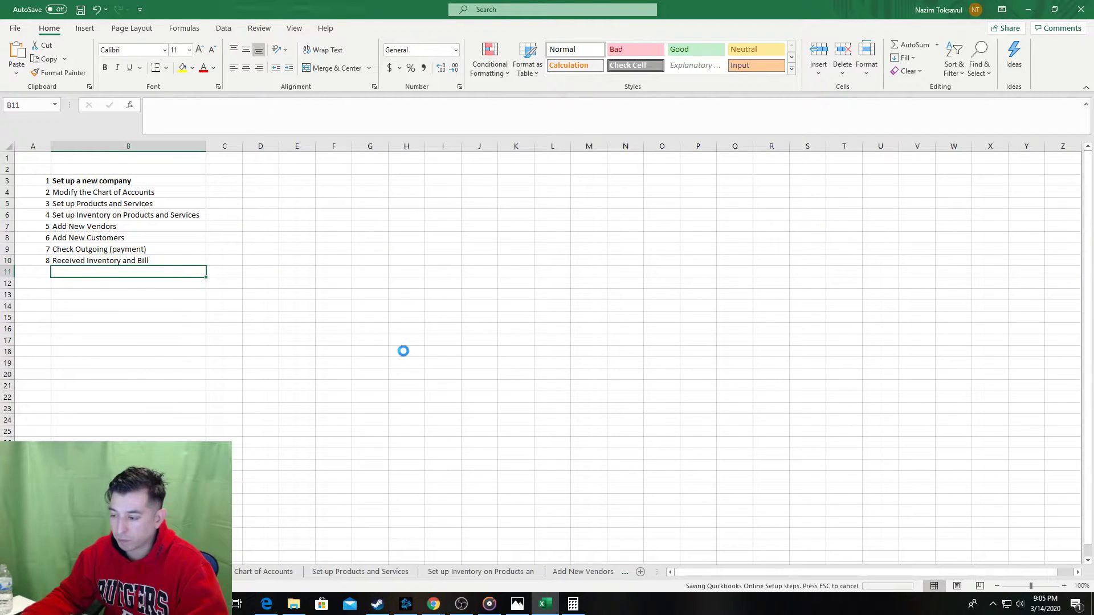
left_click(110, 260)
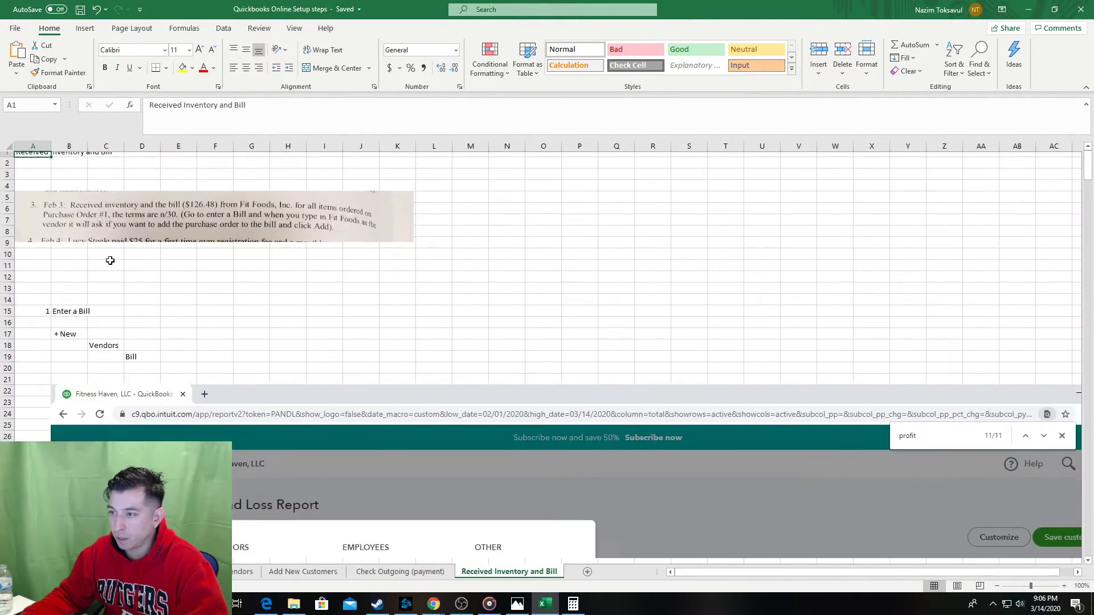
key("ctrl+s")
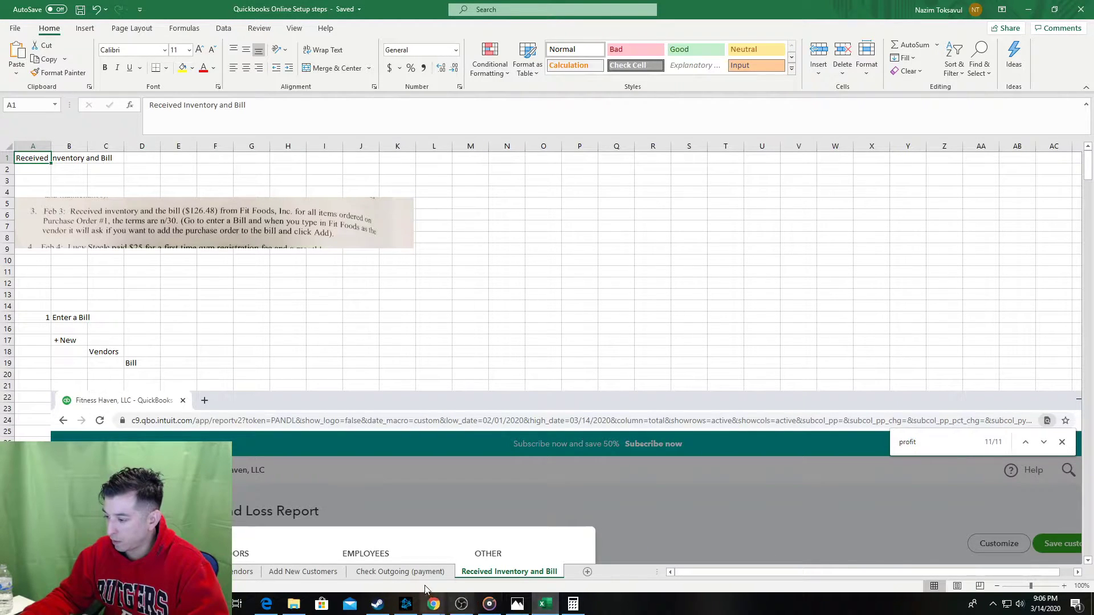
Minimize the Battle.net launcher and return to the Excel sheet.
left_click(418, 602)
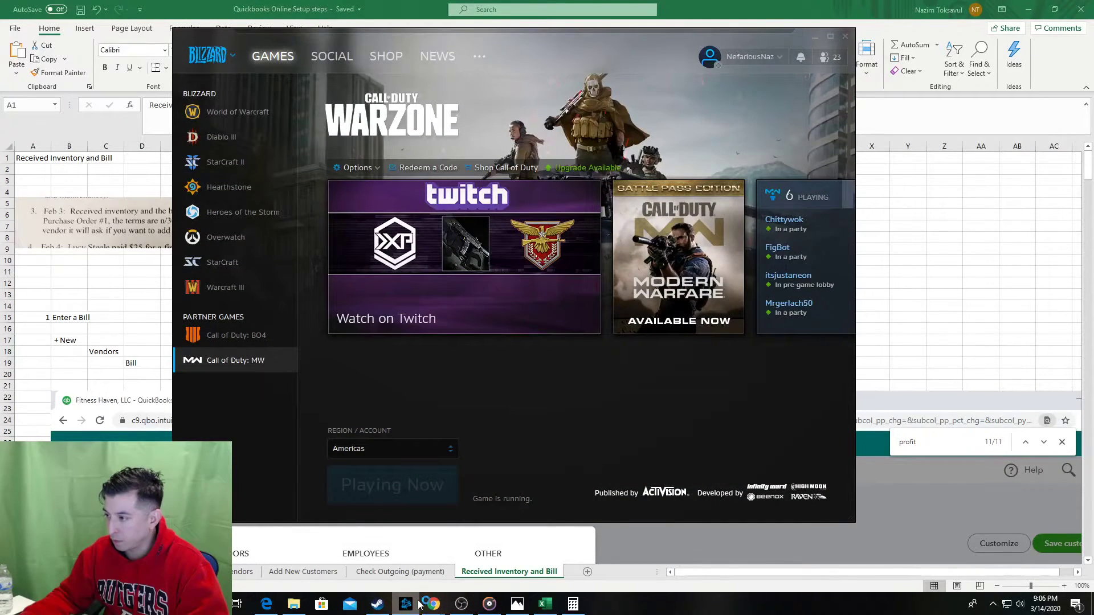
left_click(421, 604)
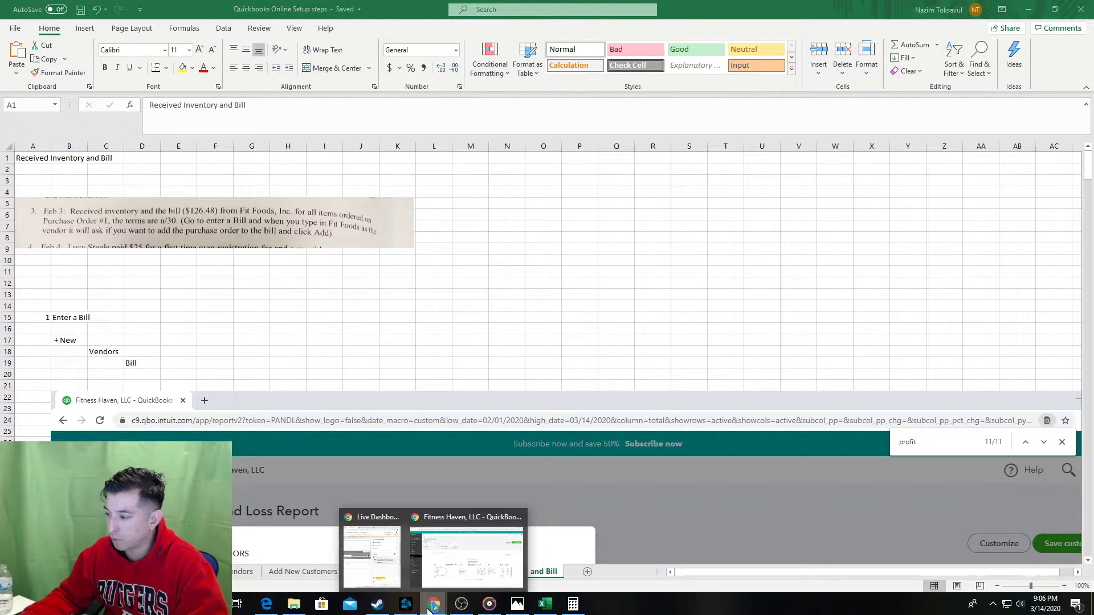
left_click(405, 604)
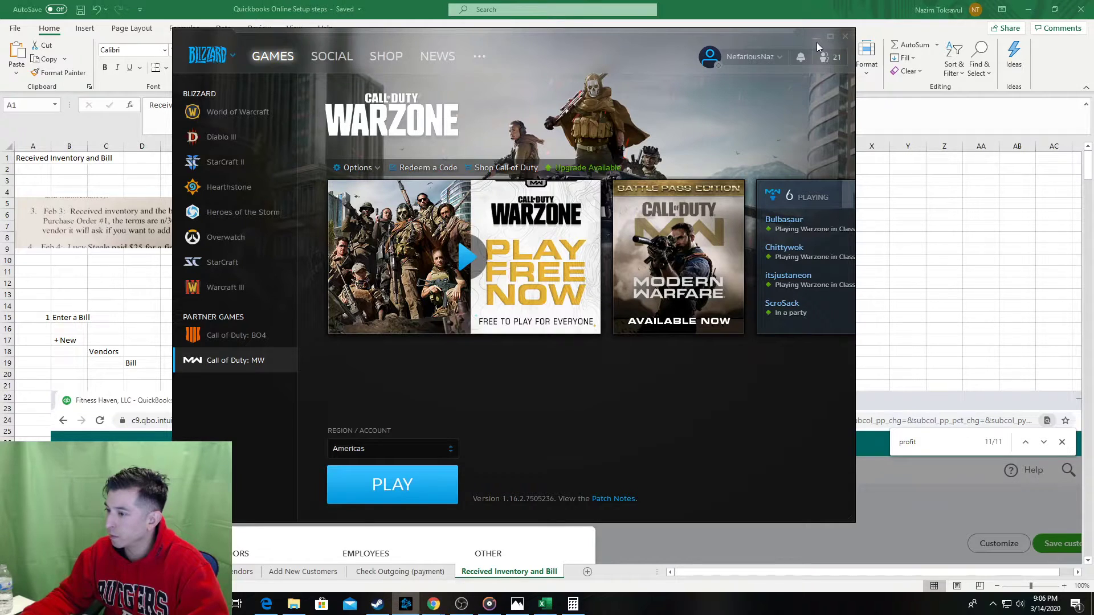
left_click(816, 42)
left_click(433, 329)
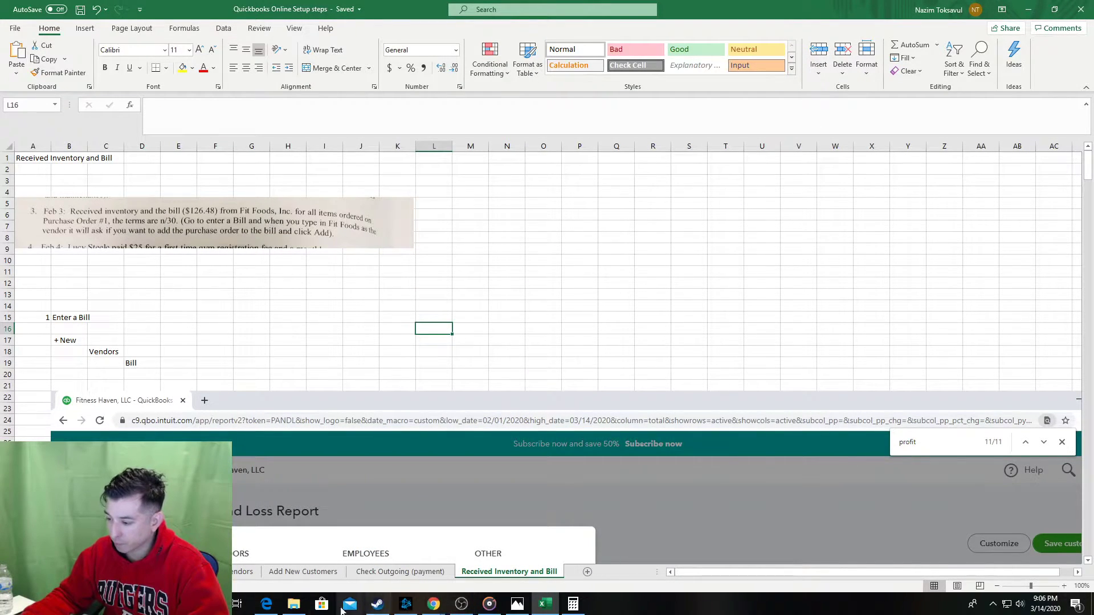
Close Microsoft Edge and all its Activision driver-support tabs.
left_click(263, 609)
left_click(262, 610)
left_click(262, 610)
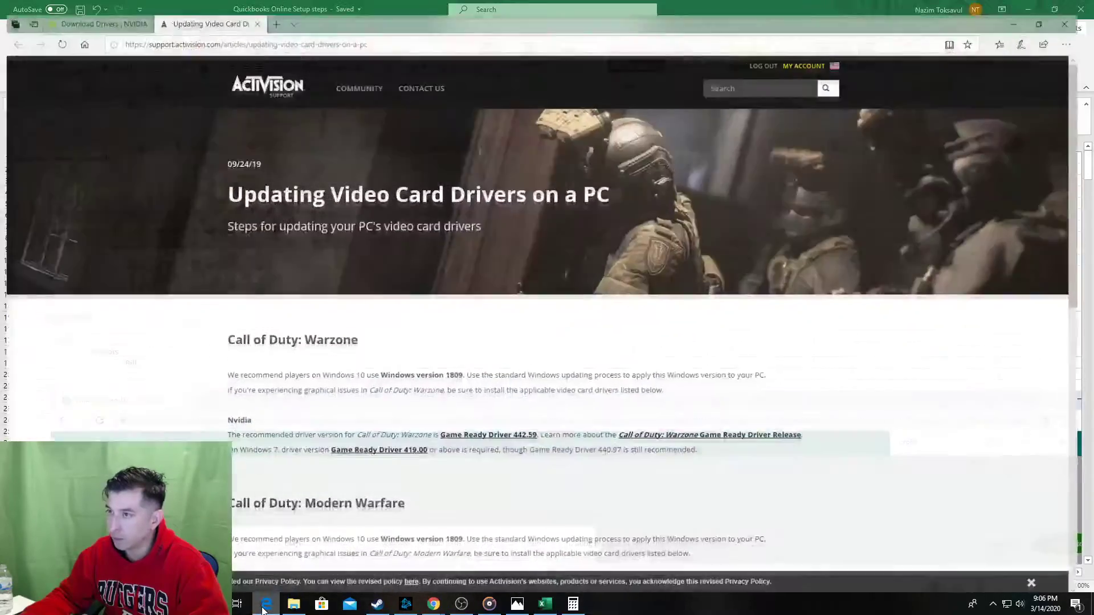
left_click(1080, 9)
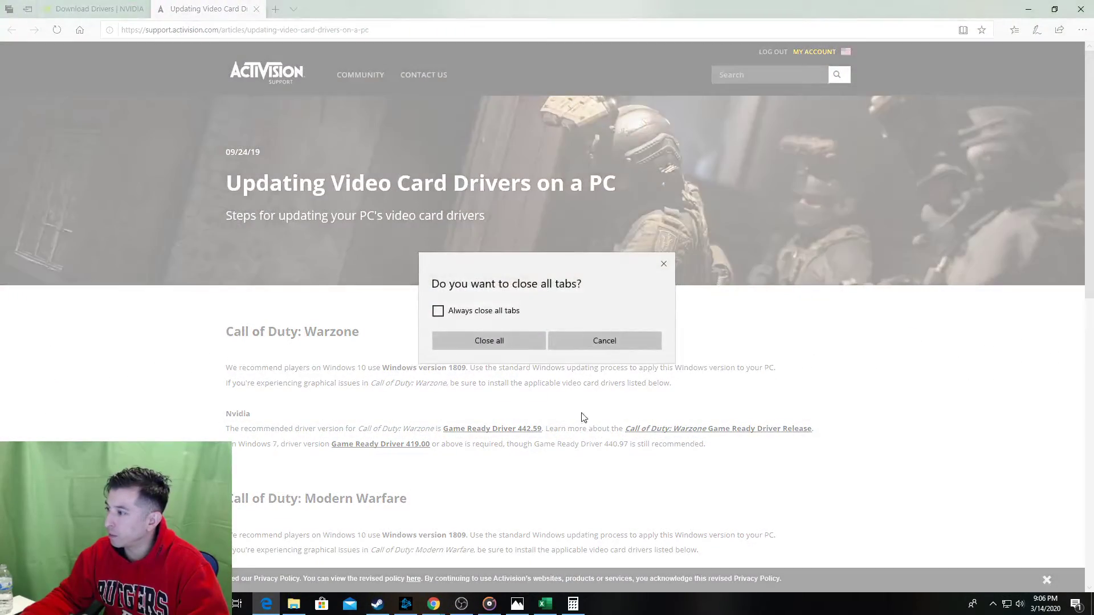
left_click(523, 342)
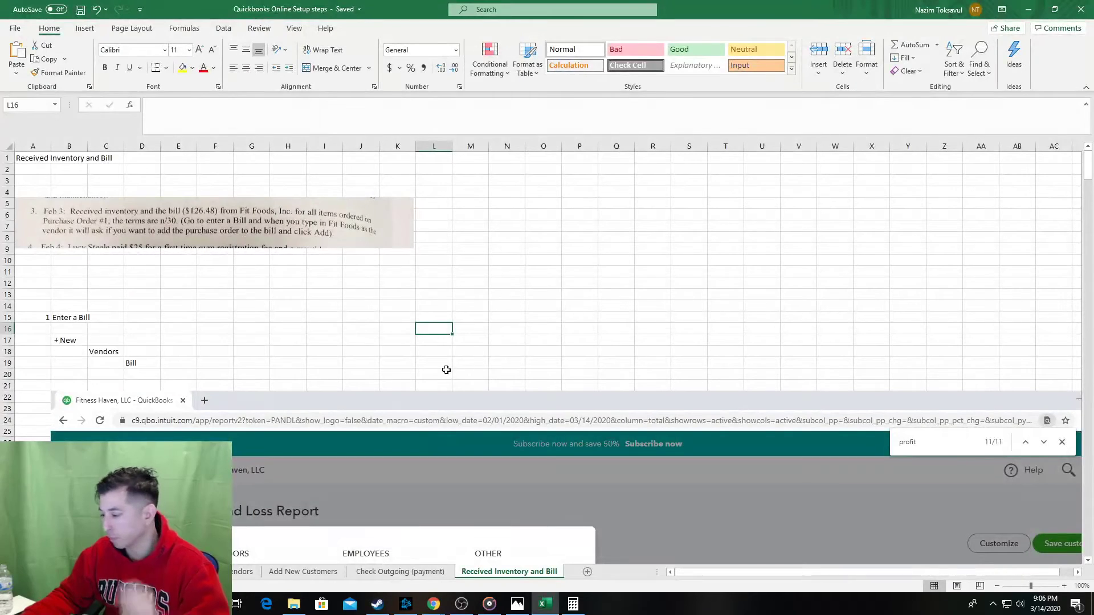
Bring up the QuickBooks Transaction Report, then show the February Transactions textbook photo.
mouse_move(433, 604)
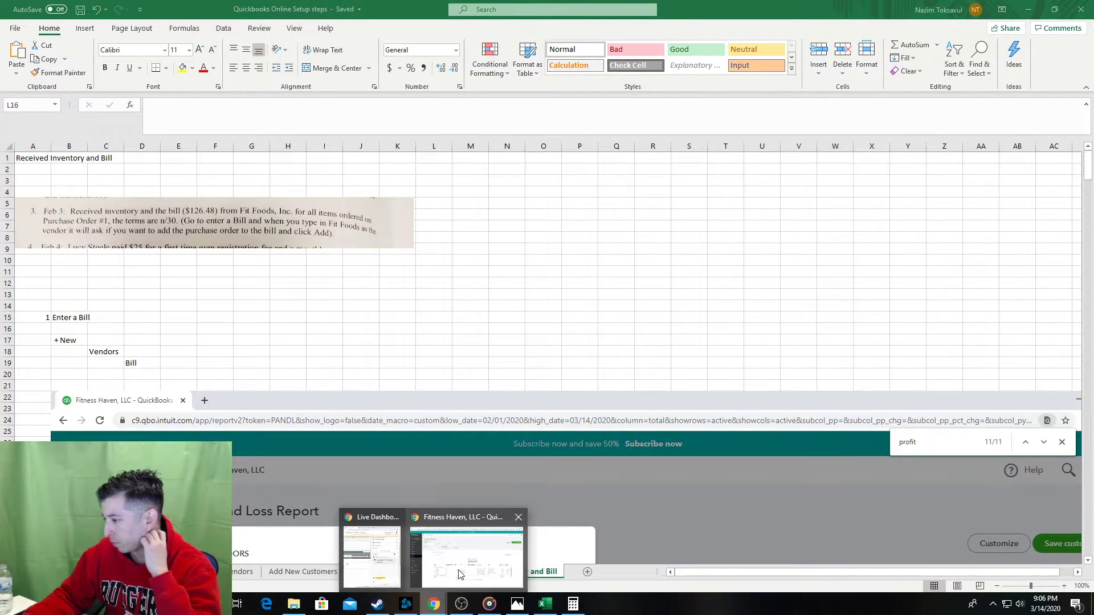
left_click(462, 570)
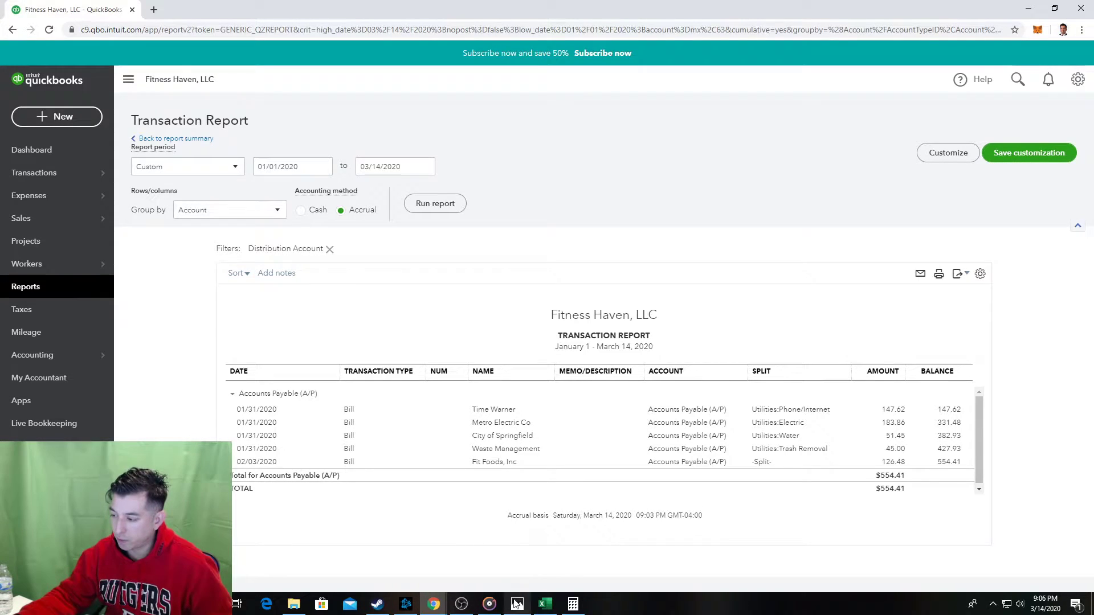
left_click(516, 604)
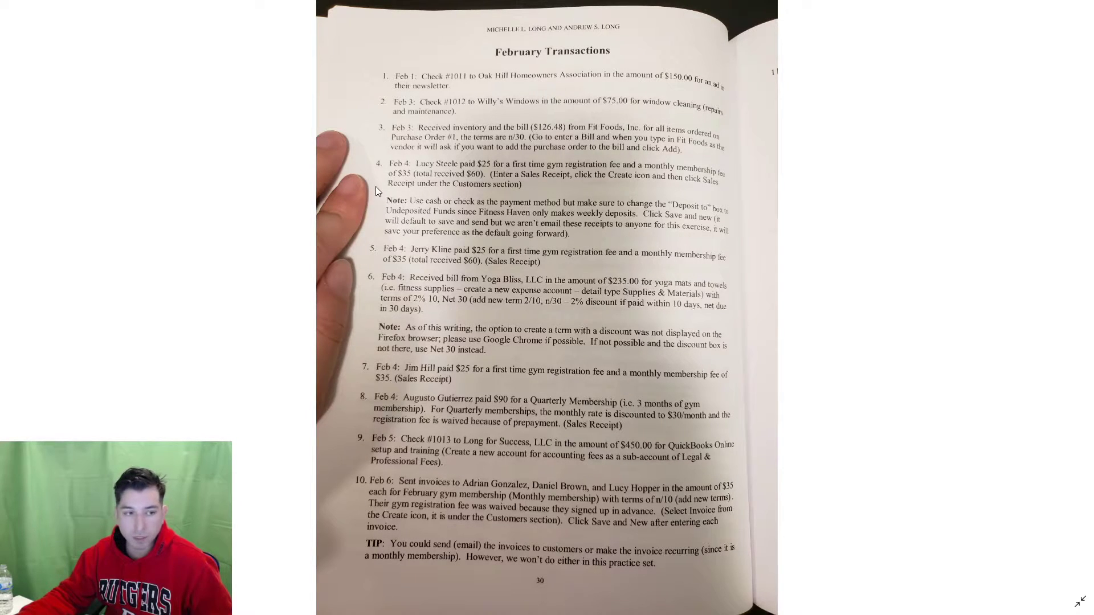
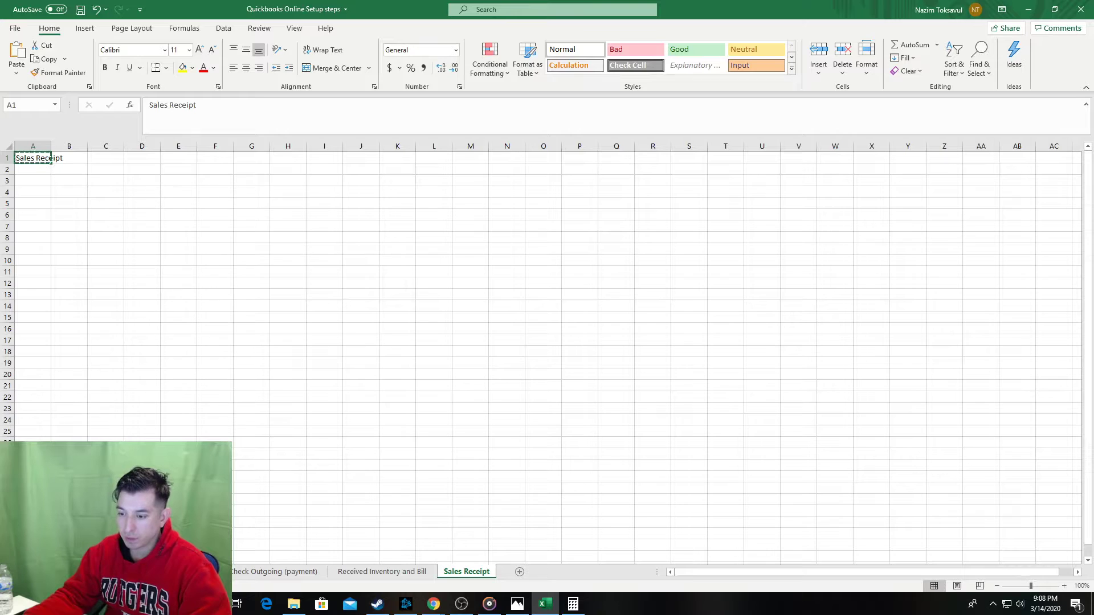
Paste a link to the Sales Receipt title into B11 of the setup steps list as step 9.
left_click(10, 572)
left_click(10, 572)
left_click(10, 572)
left_click(10, 572)
left_click(10, 572)
left_click(10, 572)
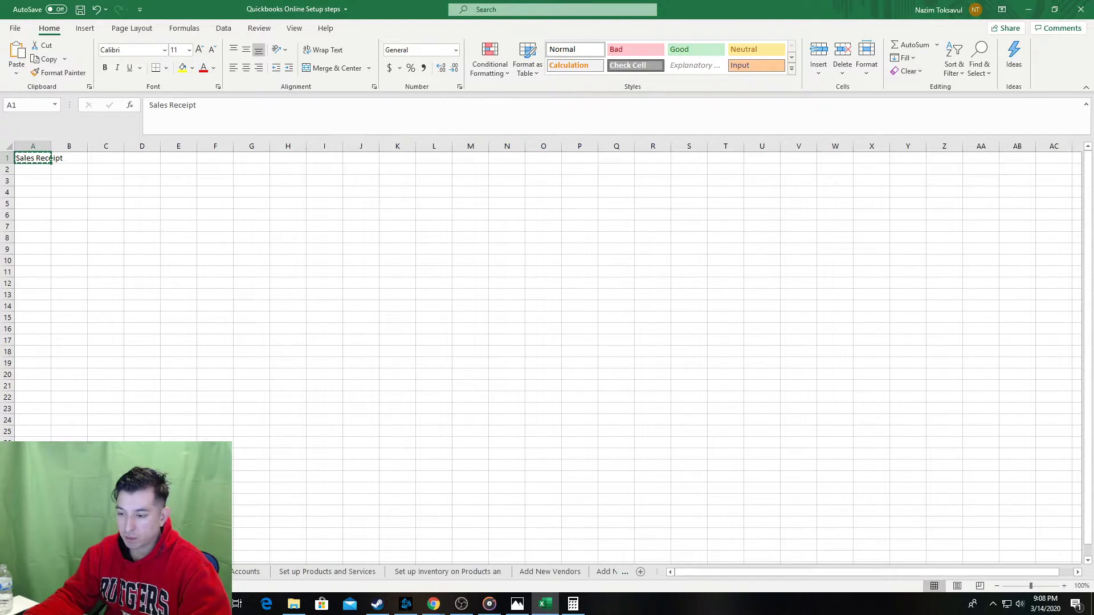
left_click(10, 572)
left_click(10, 571)
left_click(62, 571)
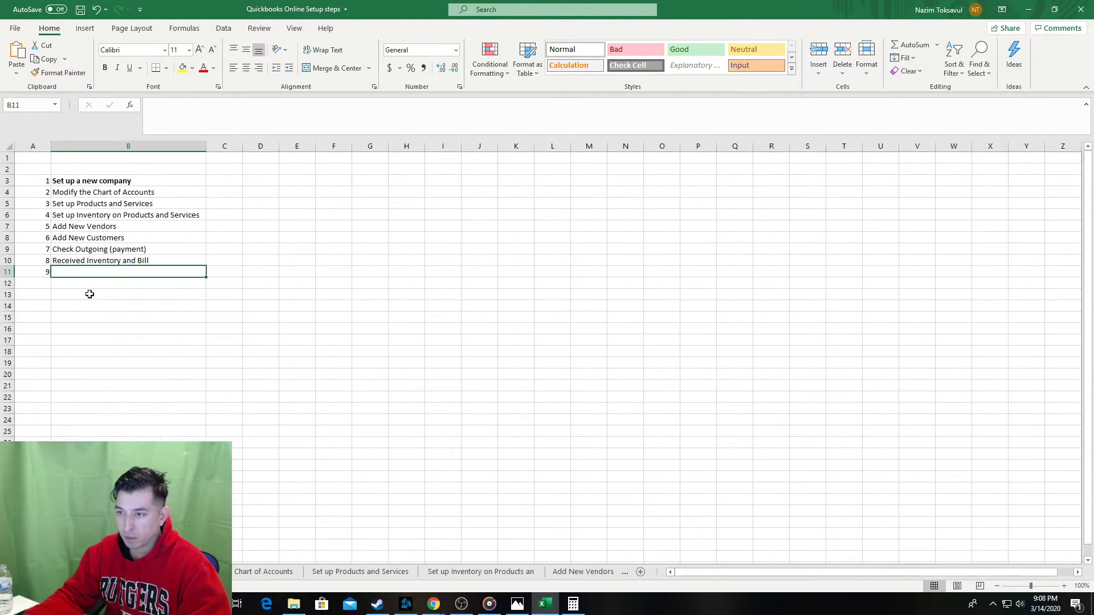
right_click(82, 272)
key("s")
left_click(15, 345)
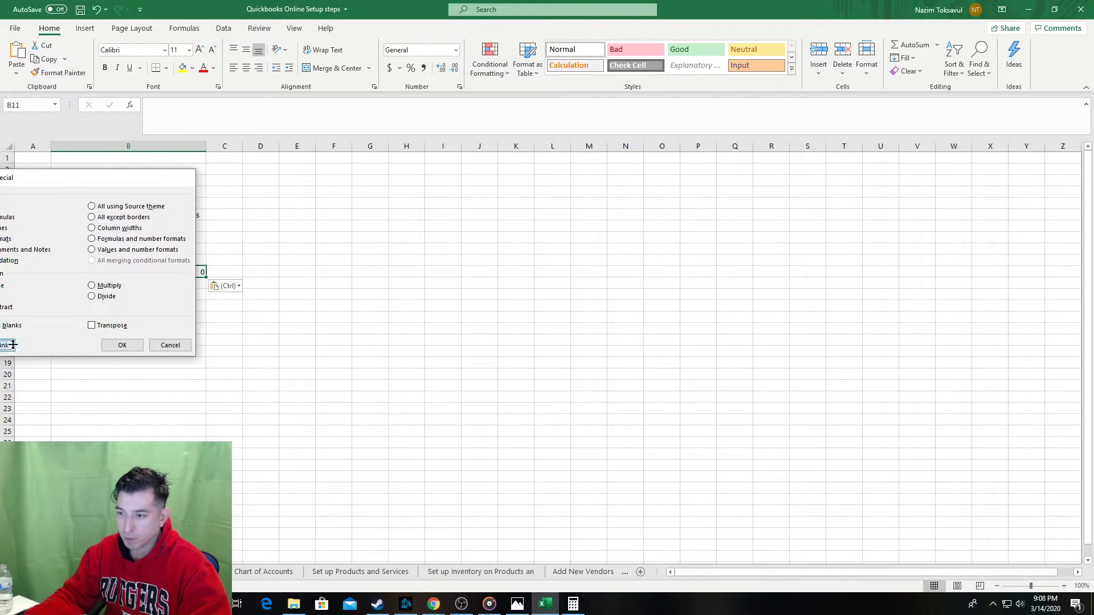
key("Tab")
left_click(60, 272)
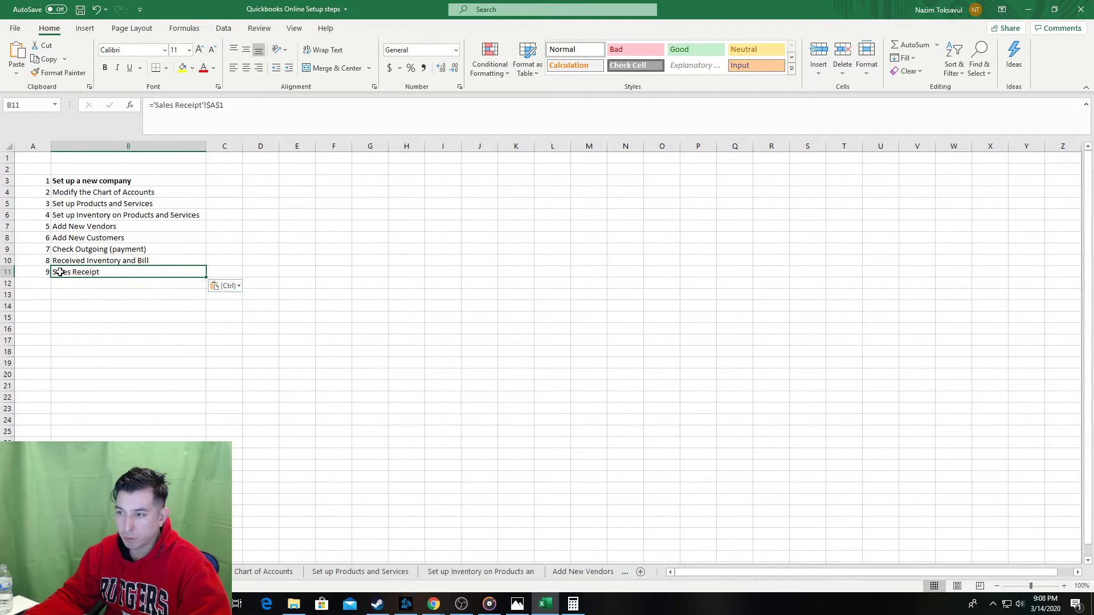
Follow the link back to the Sales Receipt sheet and save the workbook.
key("ctrl+[")
key("ctrl+s")
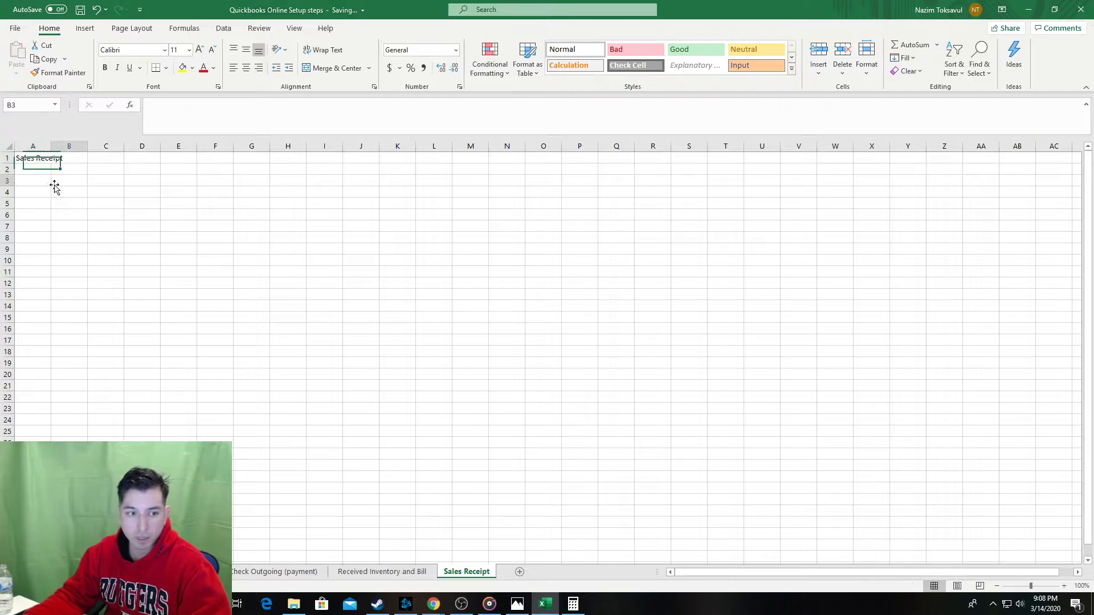
left_click(46, 193)
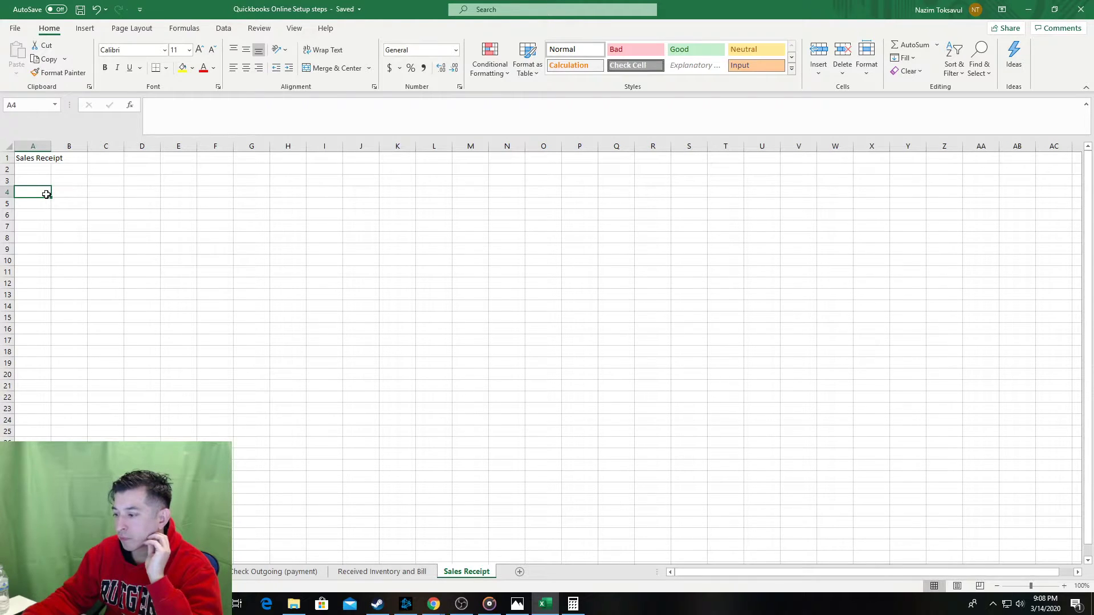
In a new Chrome tab beside QuickBooks, search Google for 'quicbooks pro'.
mouse_move(433, 602)
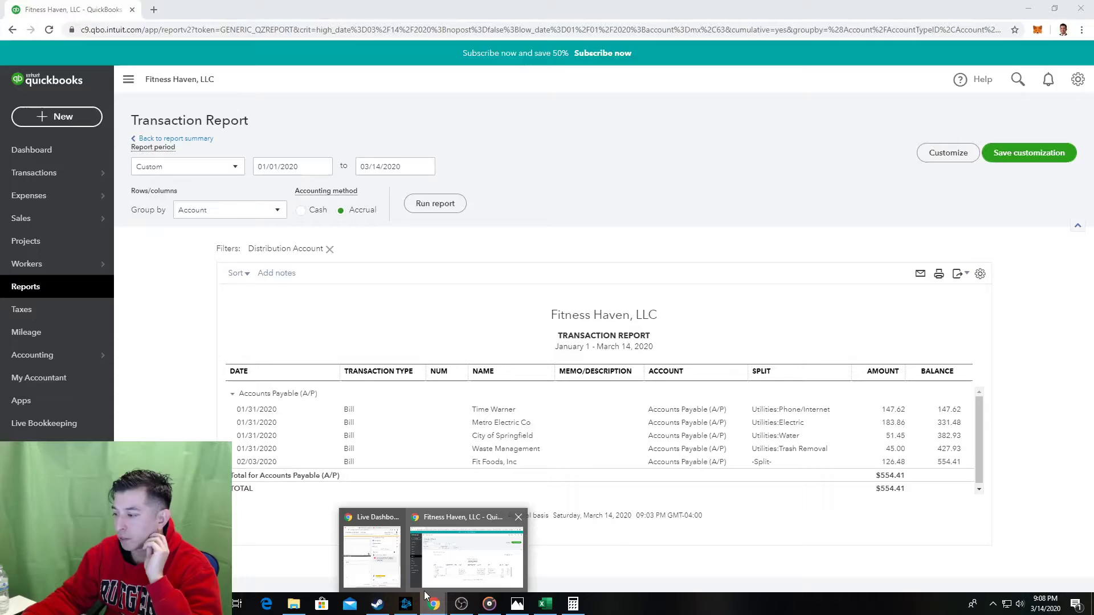
left_click(426, 584)
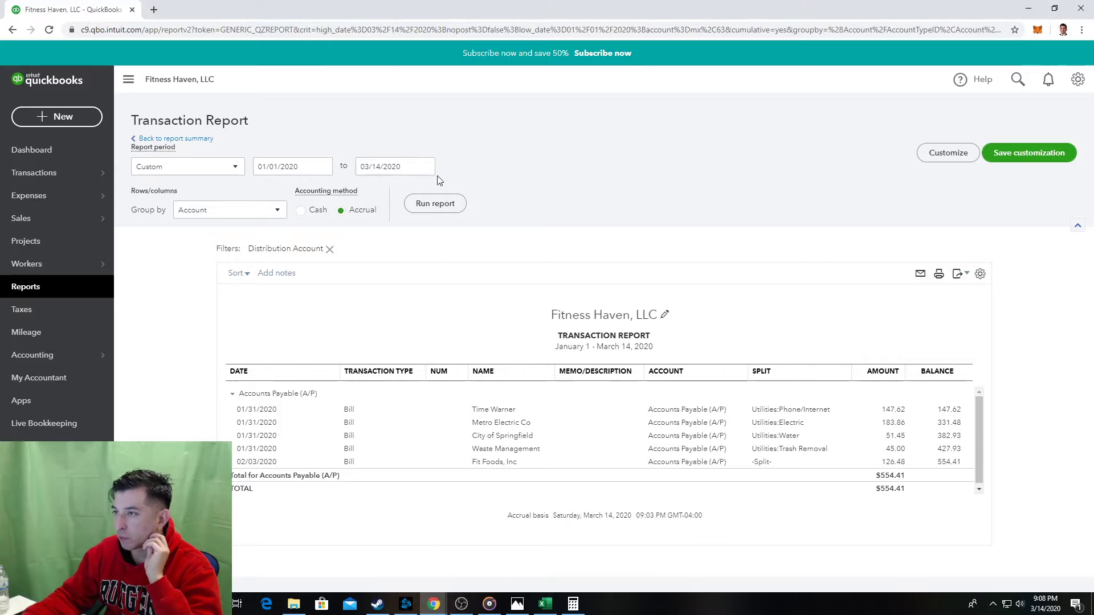
left_click(154, 10)
type("google.com")
key("Return")
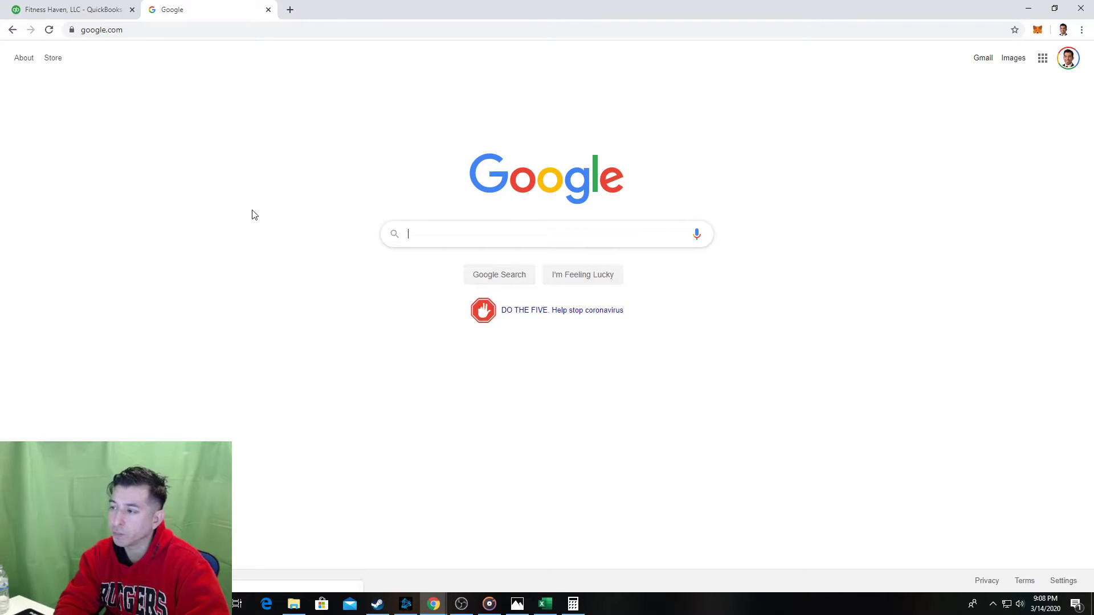
type("qu")
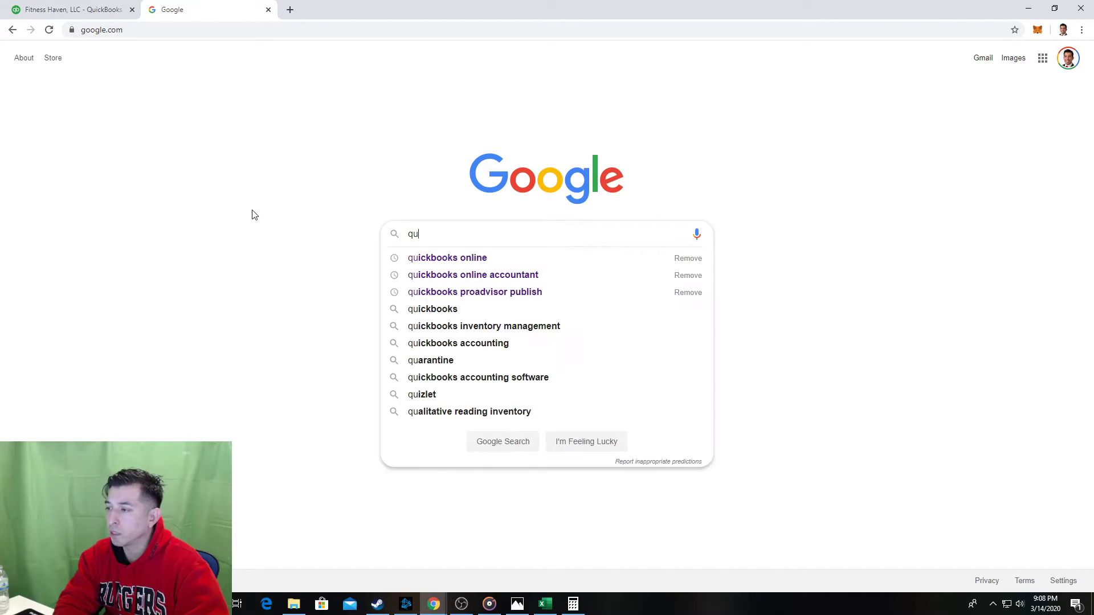
type("icb")
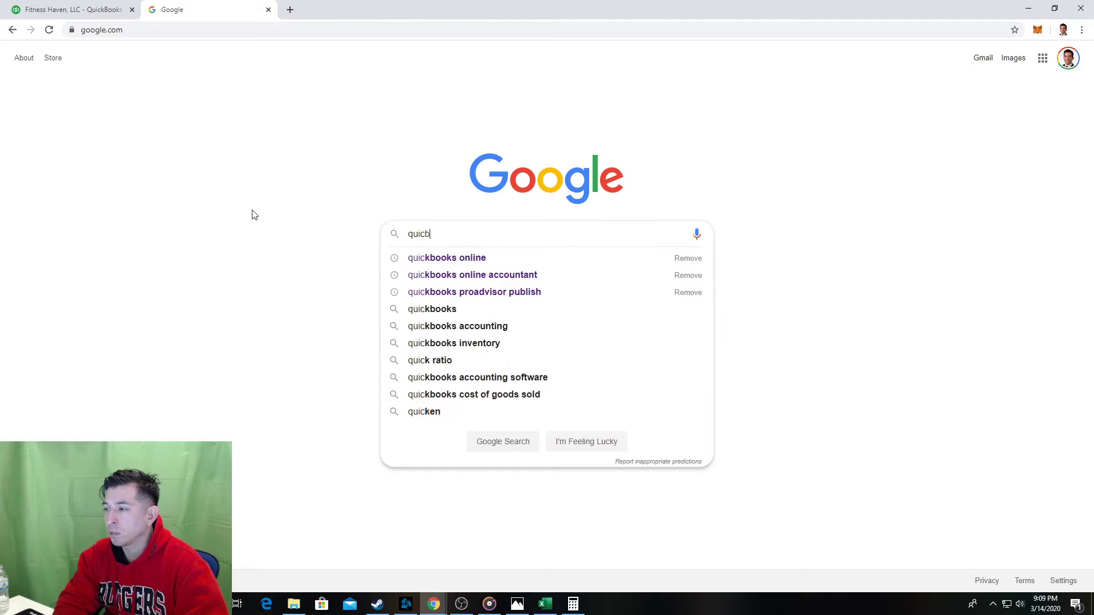
type("ooks pro")
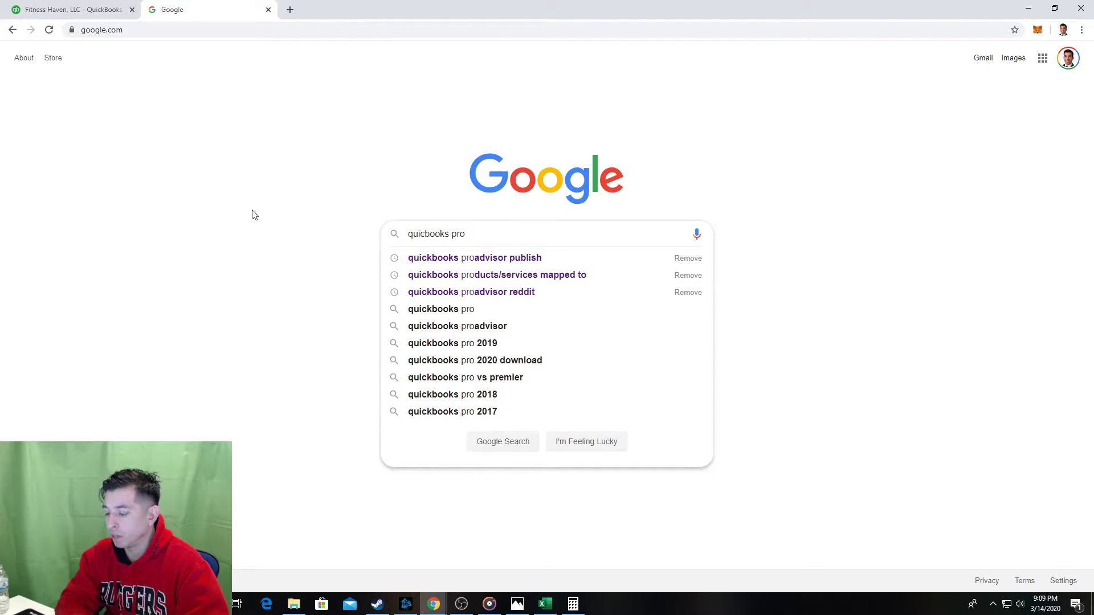
key("Down")
key("Return")
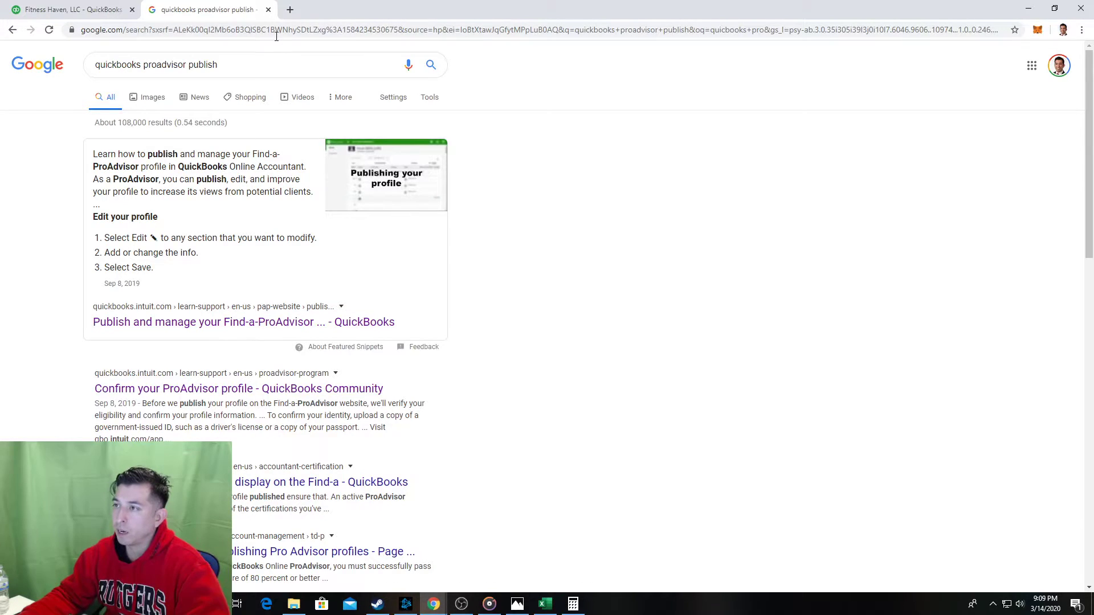
Close the Google tab, return to Excel and bring up the February Transactions photo.
left_click(114, 9)
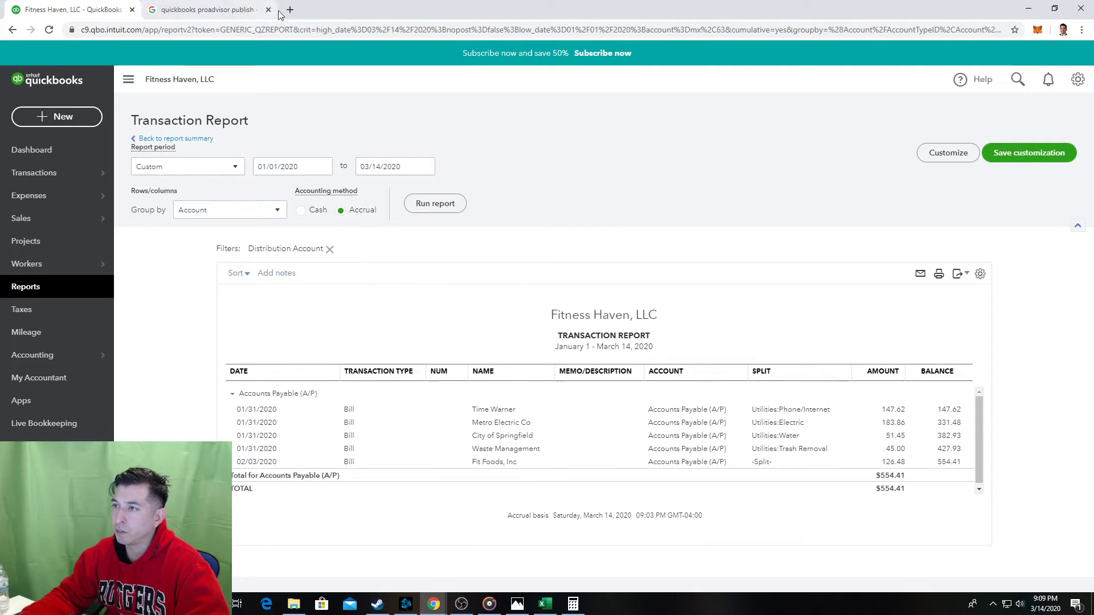
left_click(267, 10)
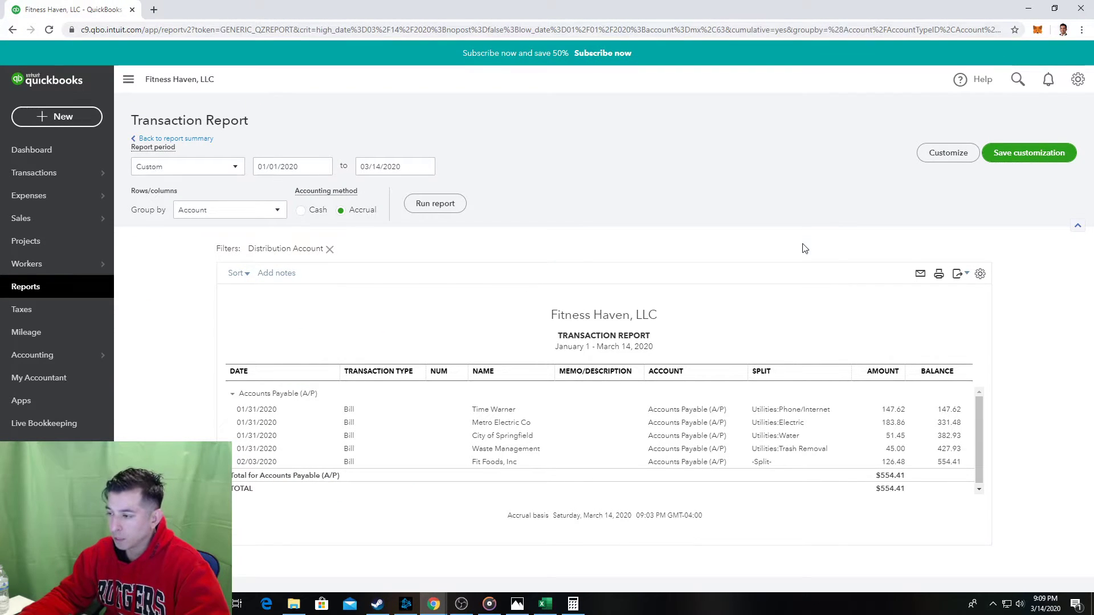
key("alt+Tab")
left_click(517, 604)
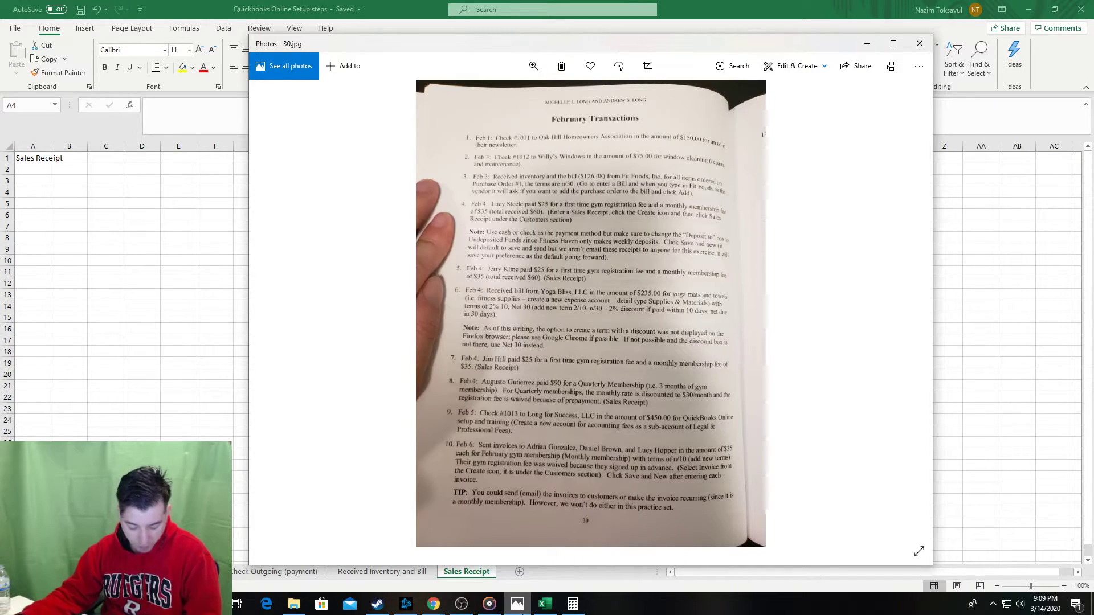
left_click(513, 601)
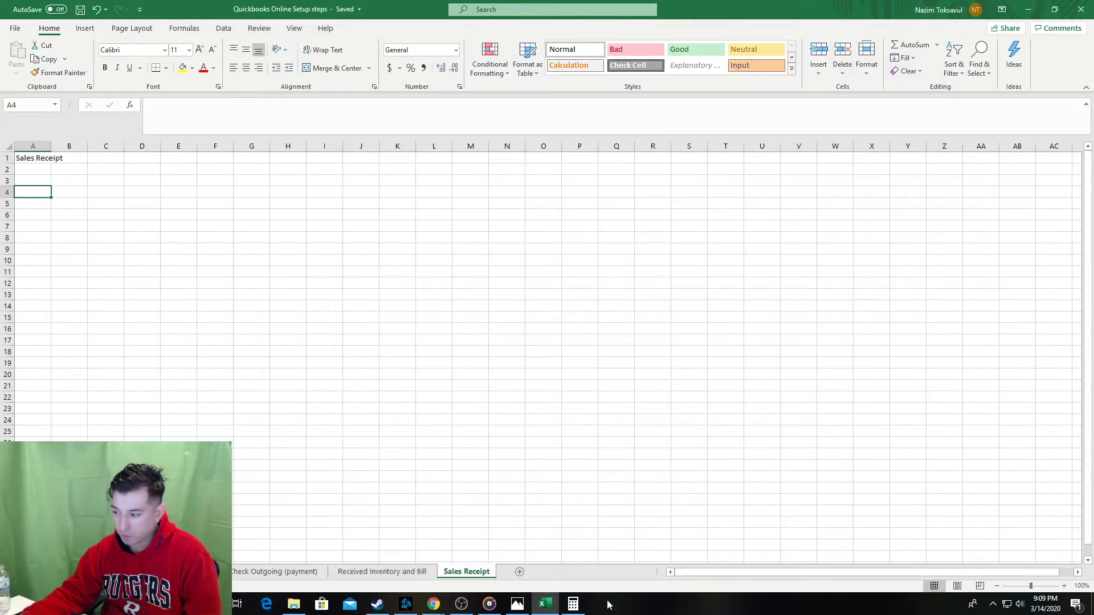
mouse_move(508, 596)
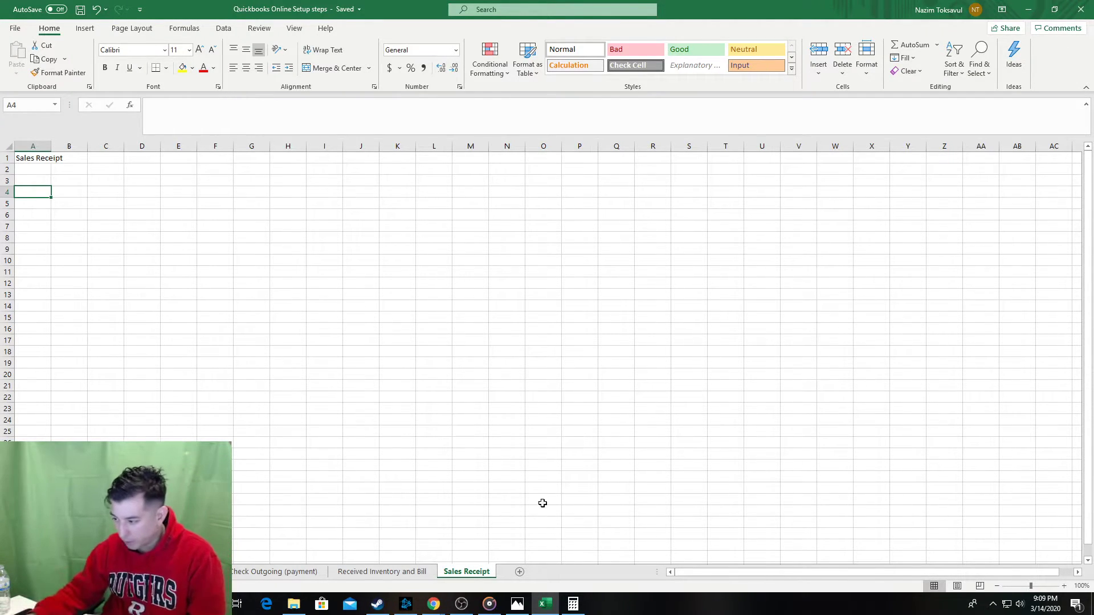
left_click(518, 604)
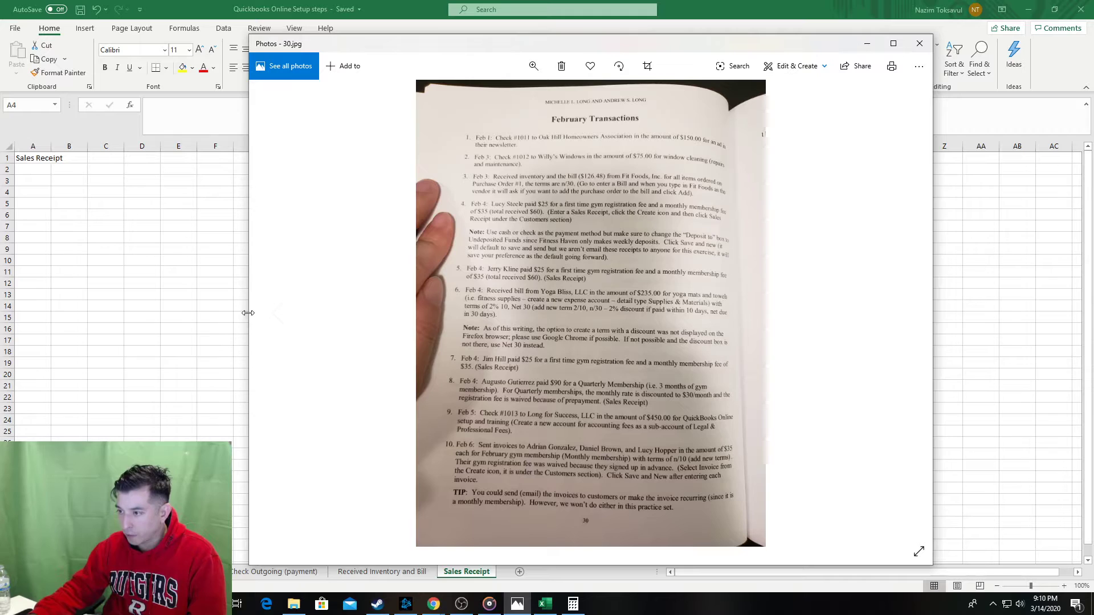
View the Entering Transactions page (29.jpg), then February Transactions (30.jpg), and return to Excel.
key("Left")
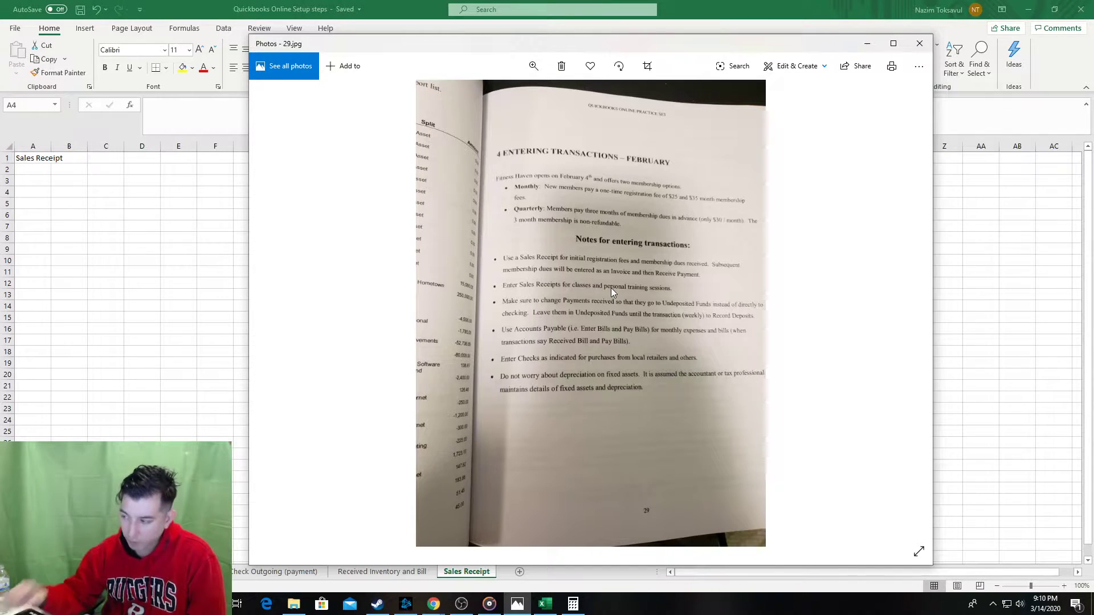
left_click(904, 315)
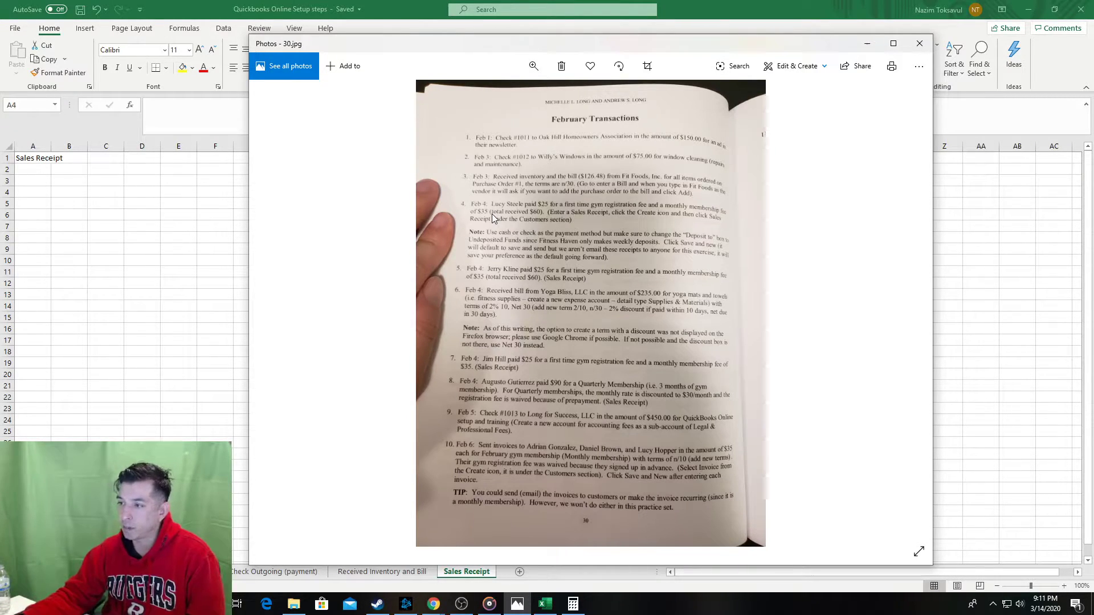
left_click(245, 359)
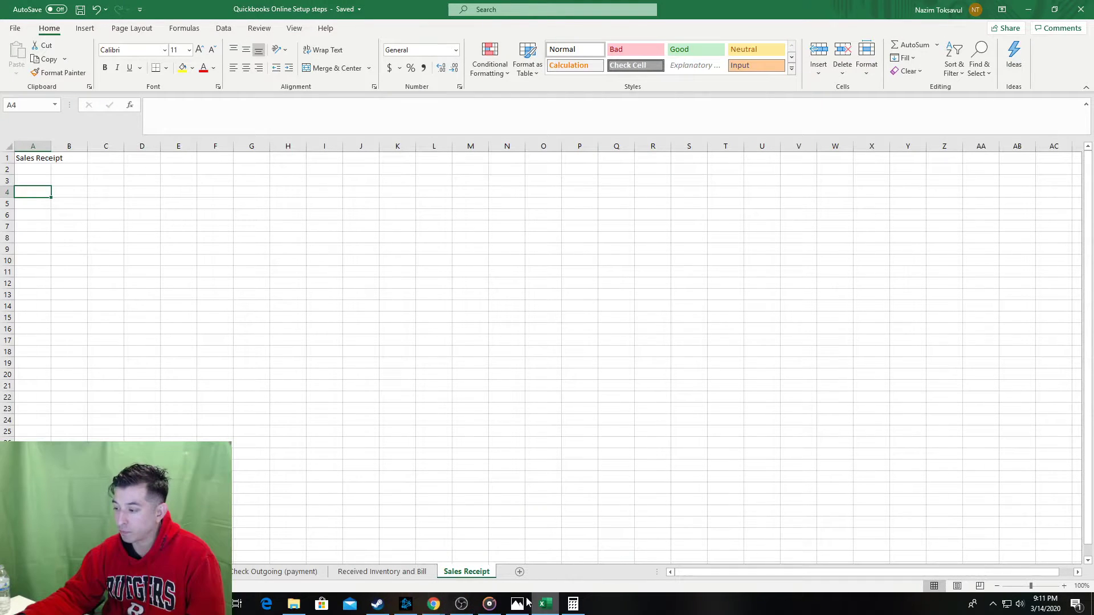
left_click(268, 606)
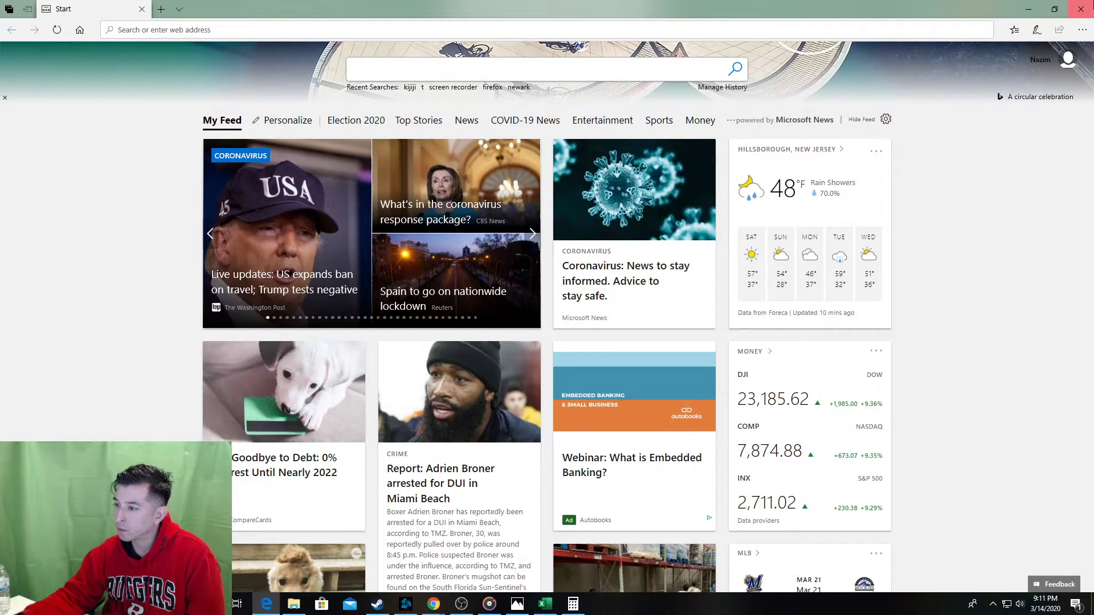
left_click(1082, 7)
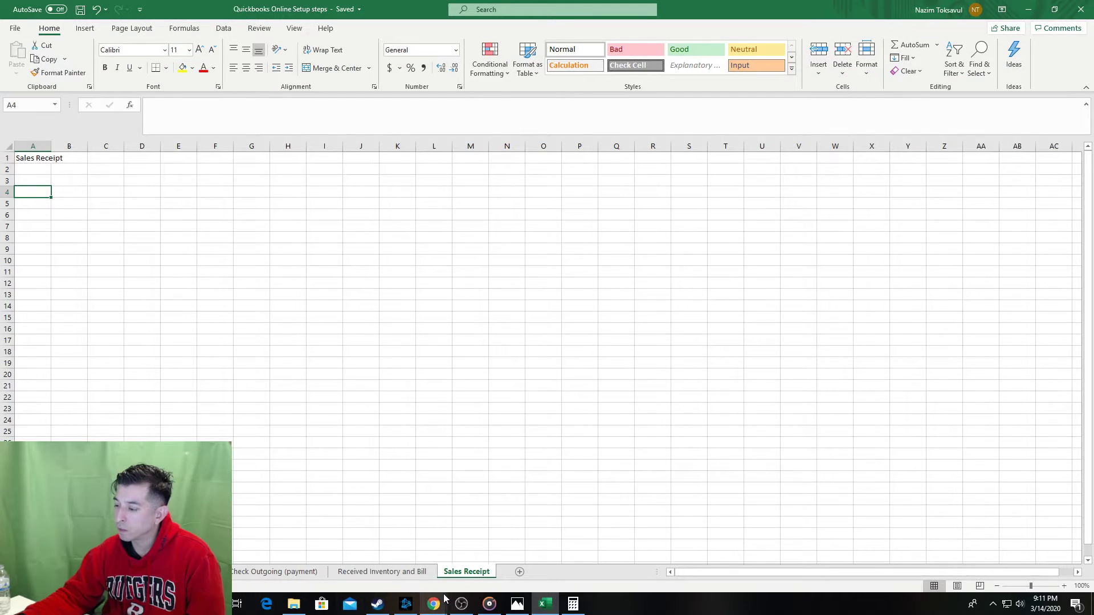
mouse_move(443, 601)
left_click(466, 569)
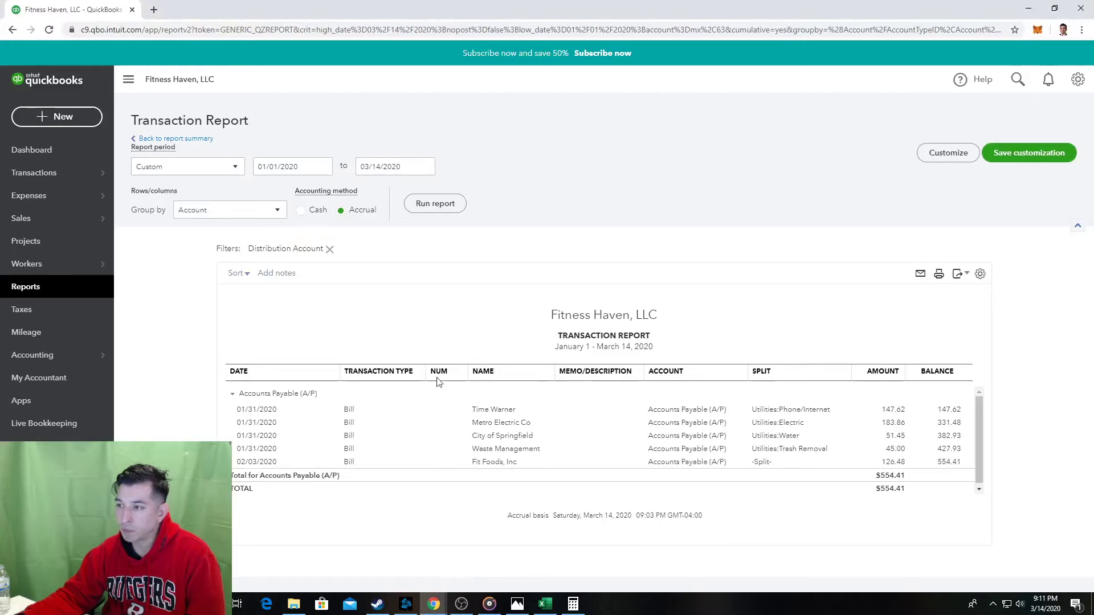
left_click(72, 122)
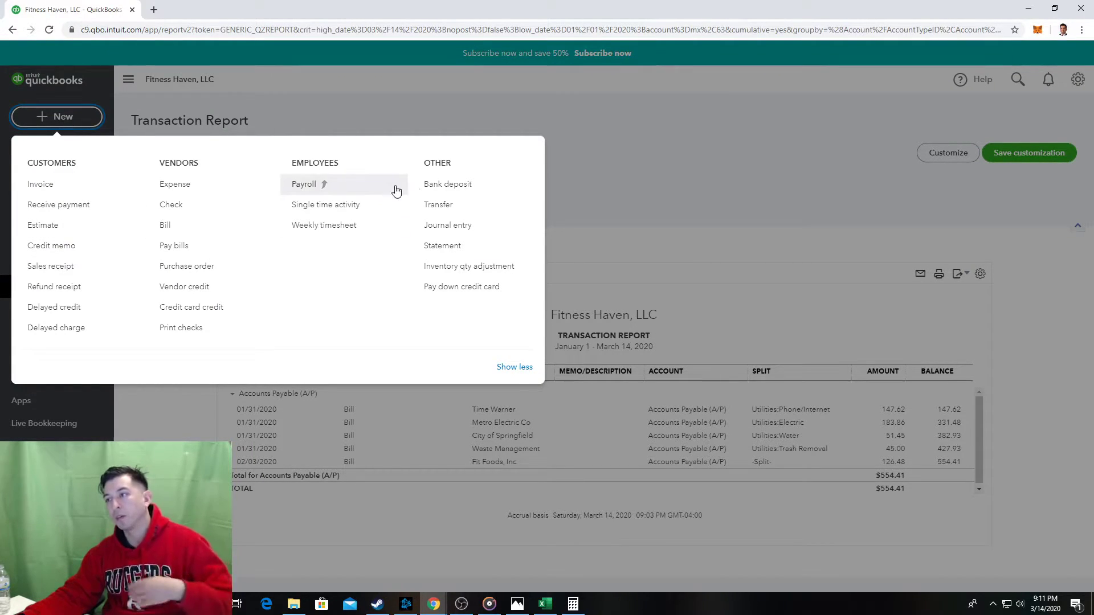
Start an Insert > Screenshot > Screen Clipping in Excel, then cancel it.
left_click(545, 607)
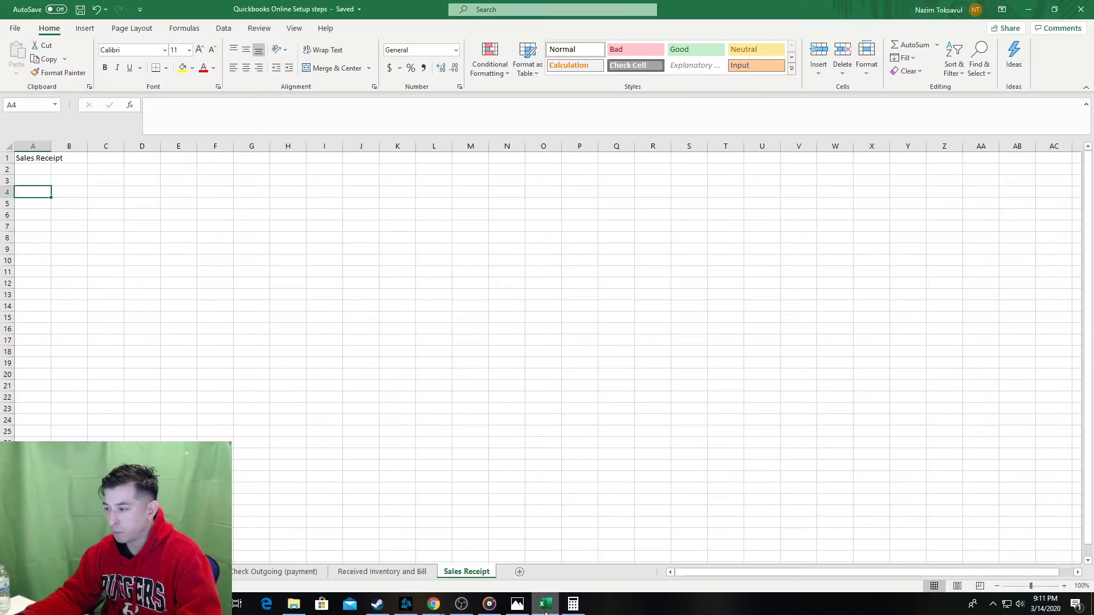
left_click(517, 604)
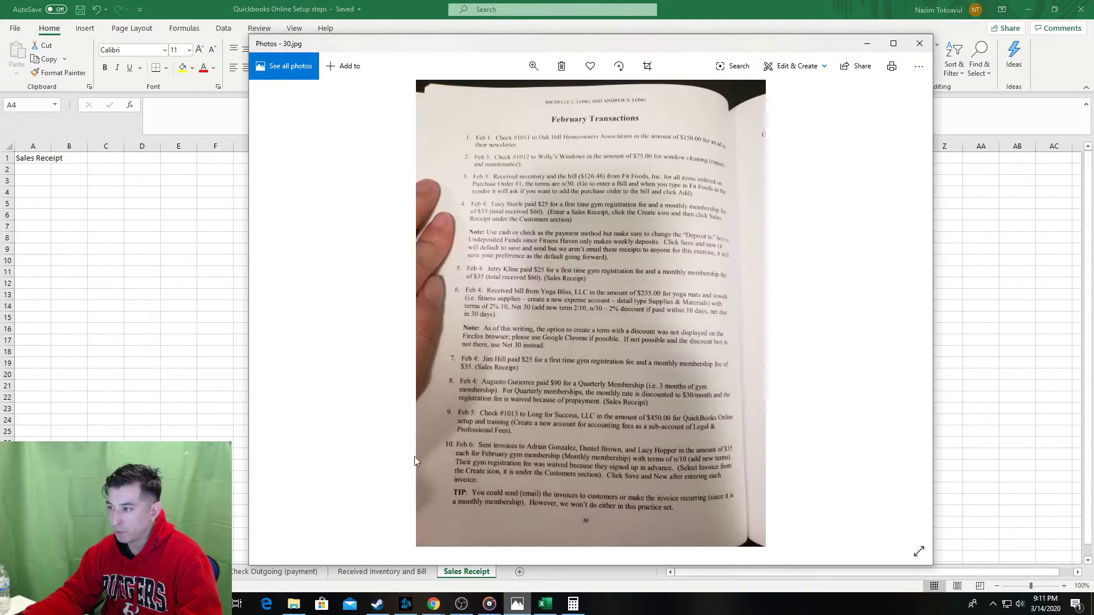
key("alt+Tab")
left_click(85, 28)
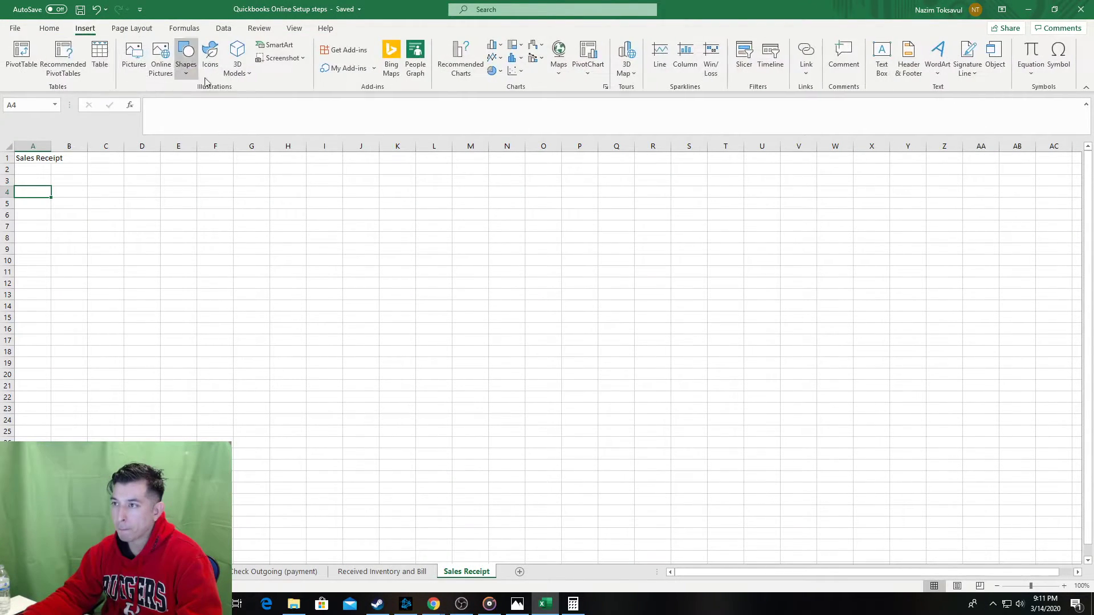
left_click(282, 57)
left_click(321, 160)
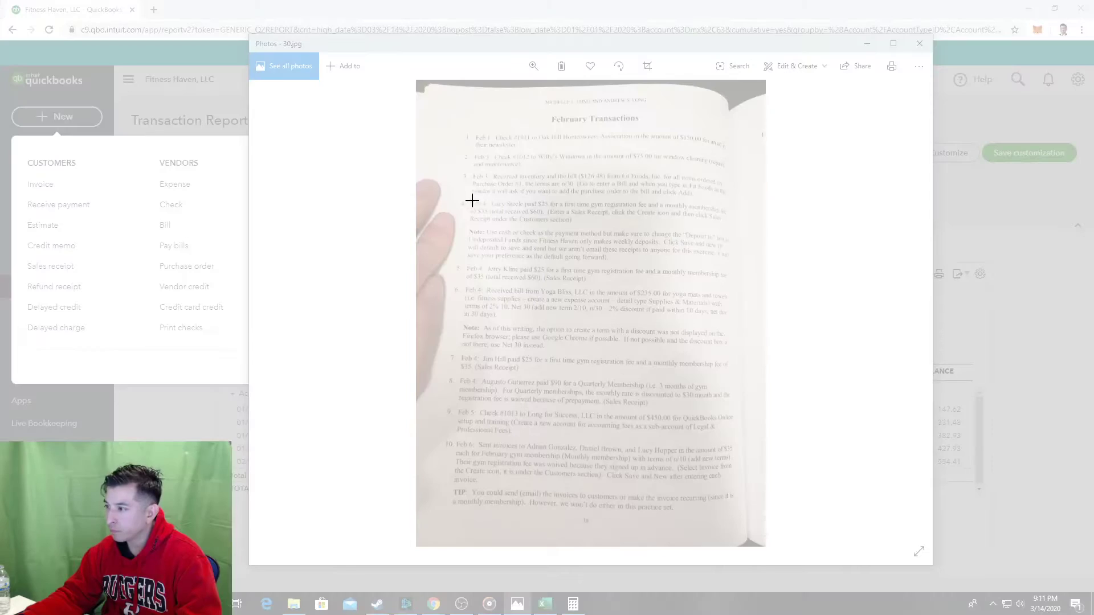
key("Escape")
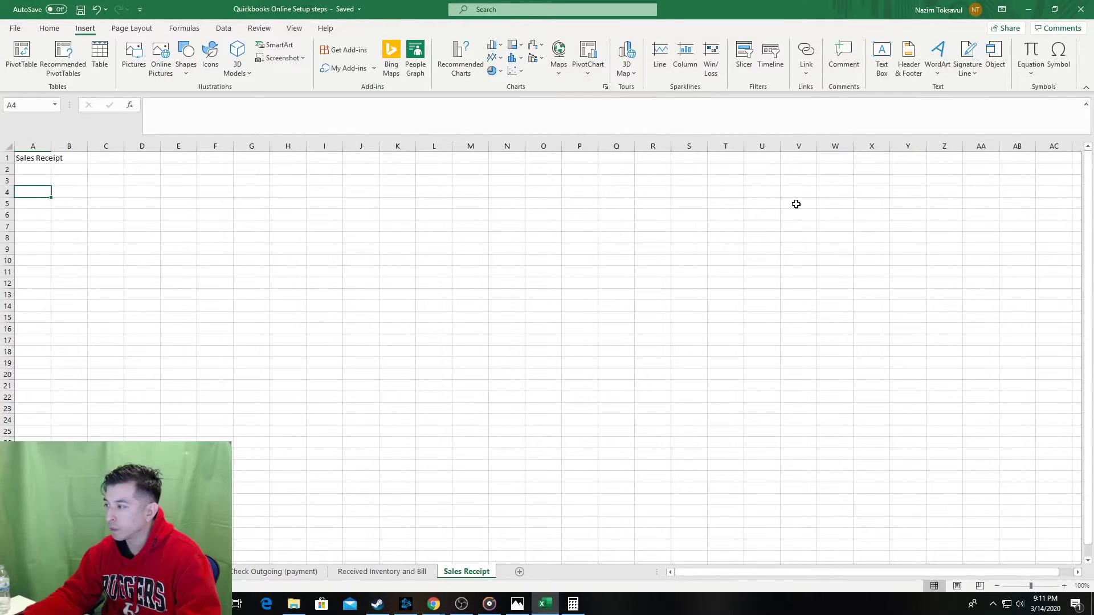
Maximize the textbook photo and clip its Feb 4 sales receipt note onto the Sales Receipt sheet.
key("alt+Tab")
left_click_drag(778, 4, 776, 2)
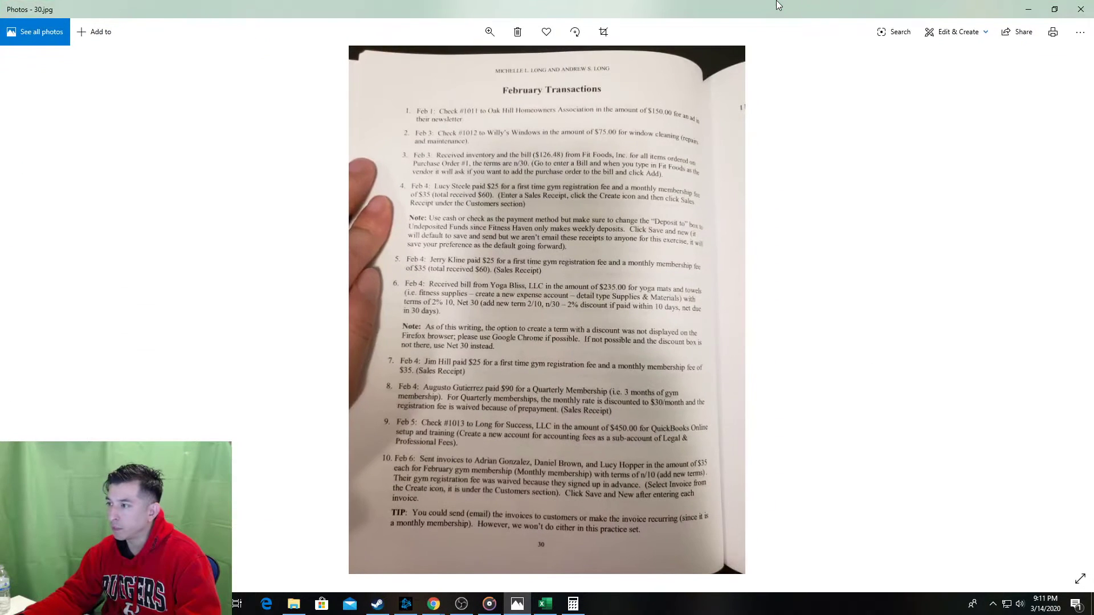
key("alt+Tab")
left_click(279, 58)
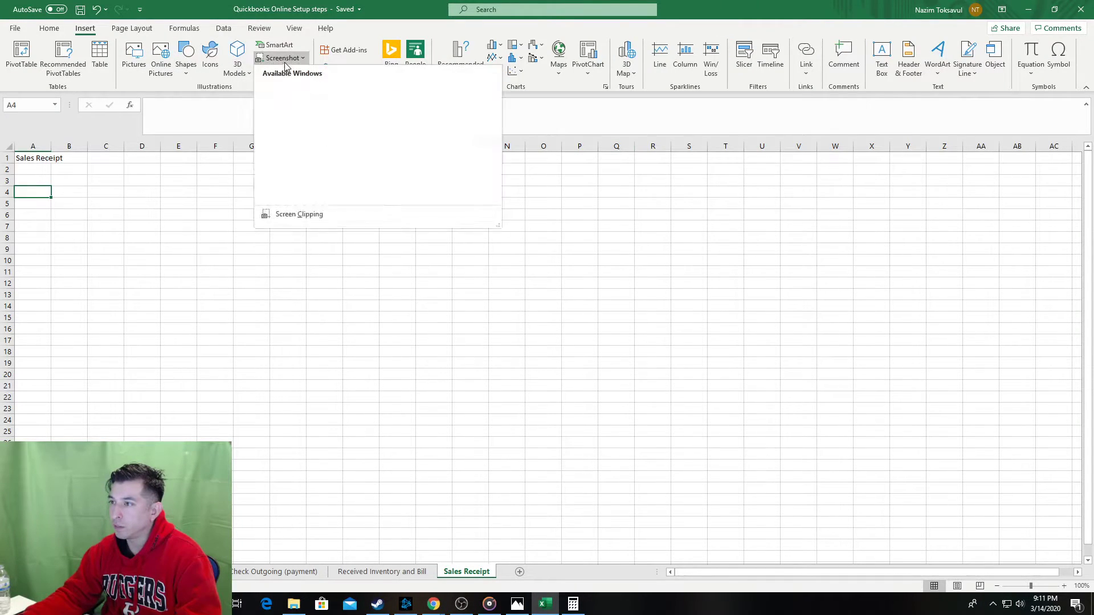
left_click(287, 160)
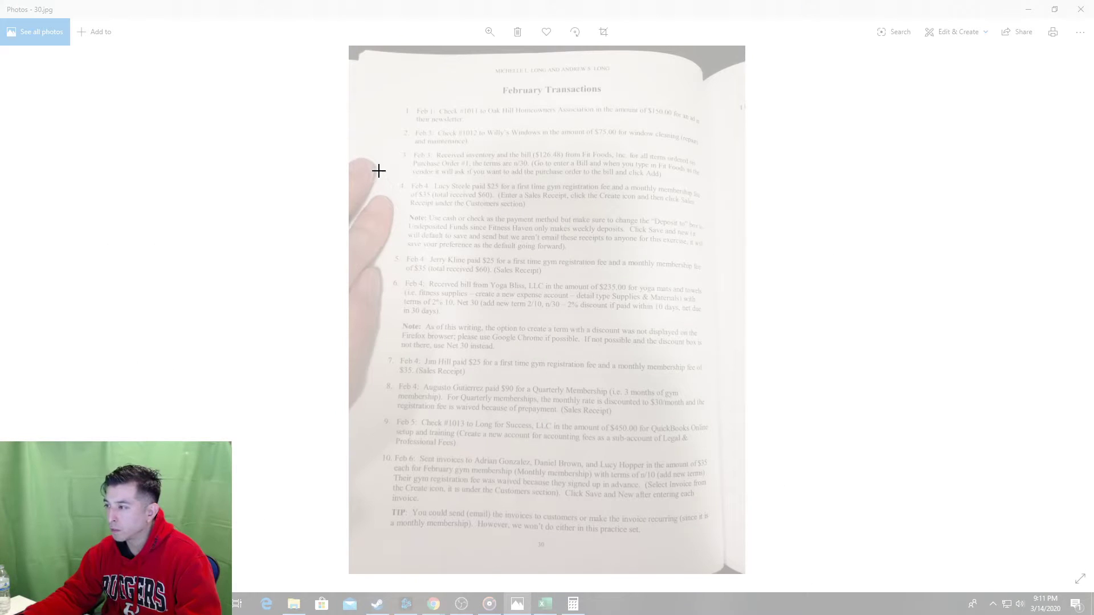
left_click_drag(379, 171, 727, 259)
Enter step 1, 'Enter a Sales Receipt', in cells A15 and B15.
left_click(44, 315)
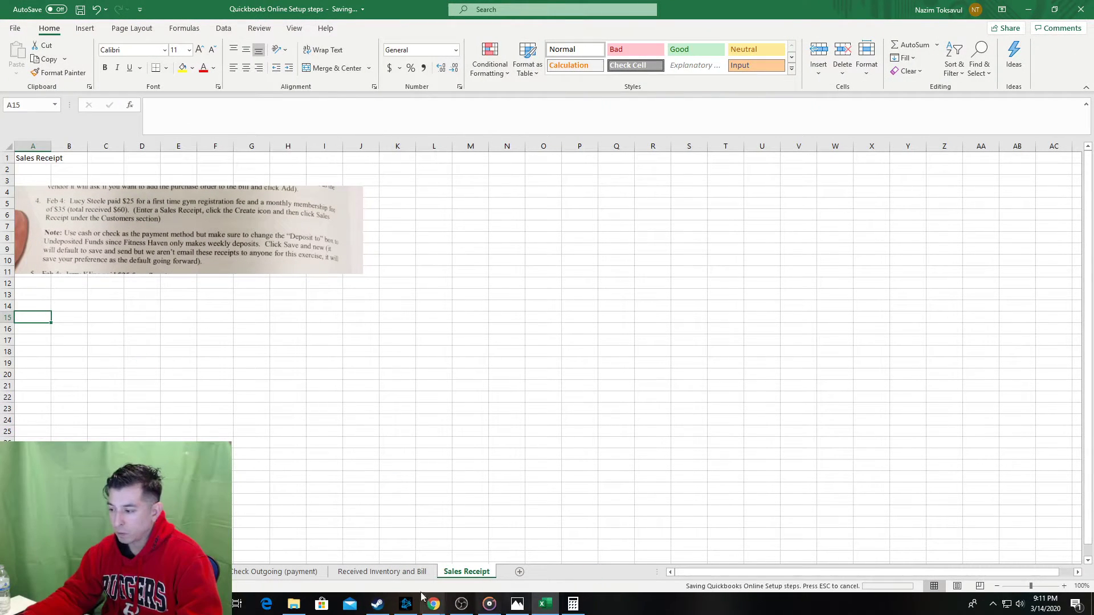
left_click(382, 571)
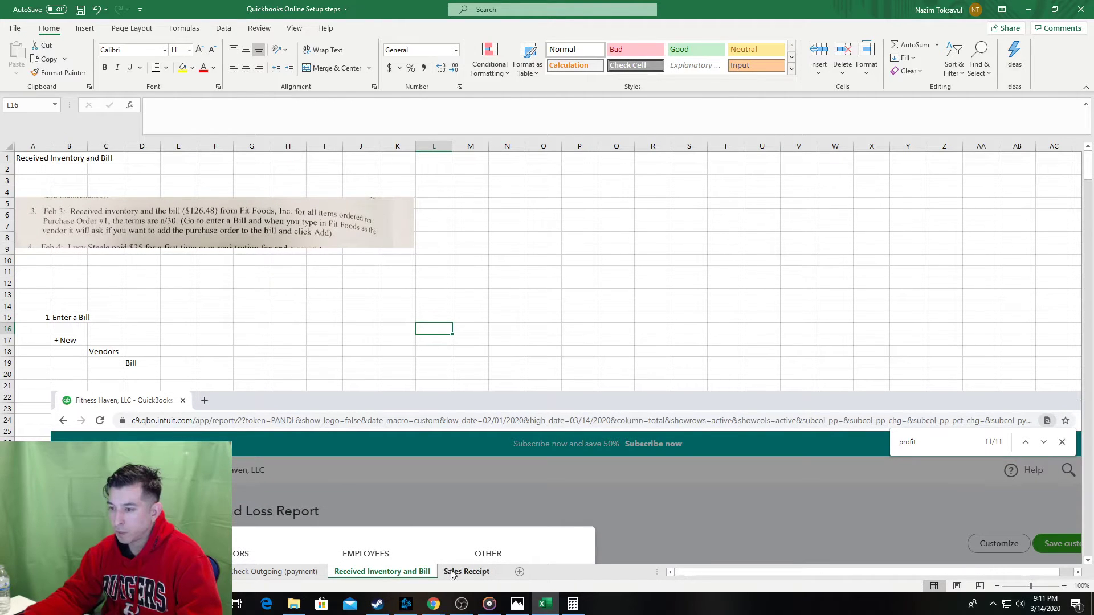
left_click(473, 571)
type("1")
key("Tab")
type("E")
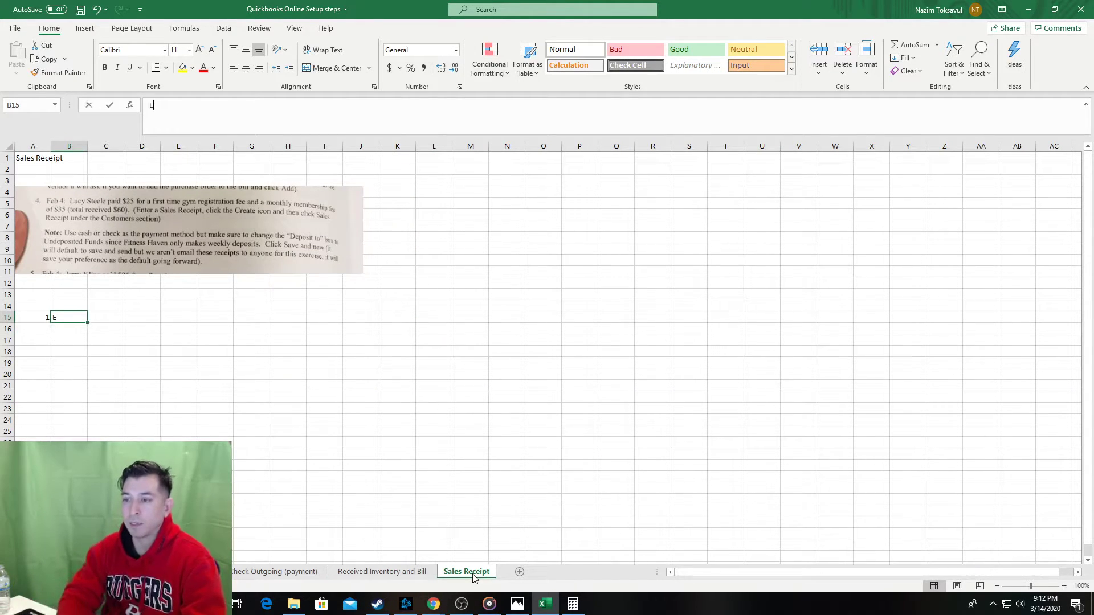
type("nter a Sales ")
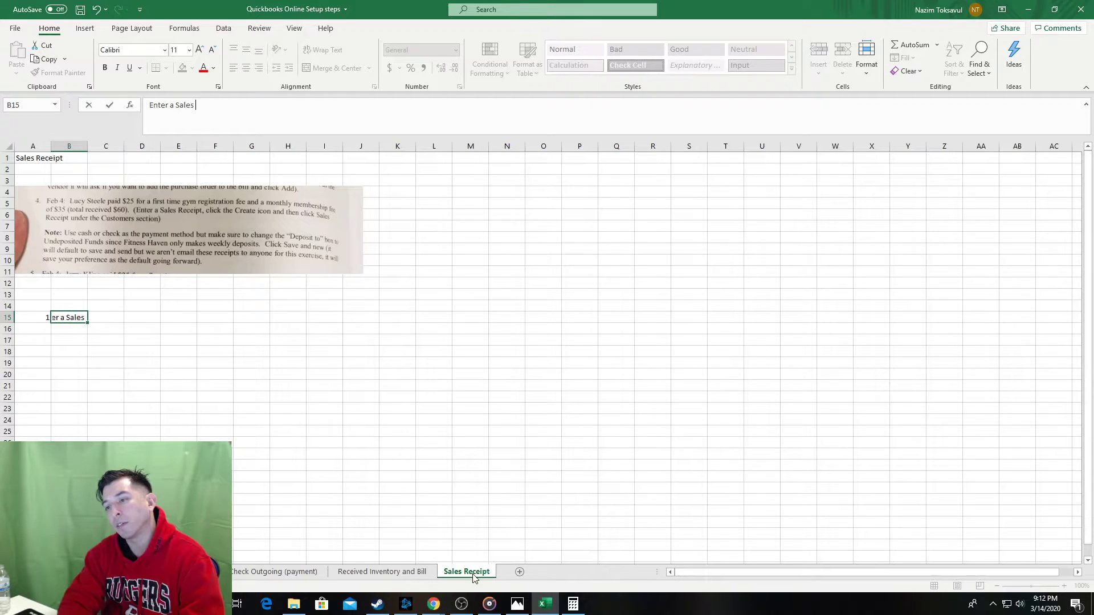
type("Receipt")
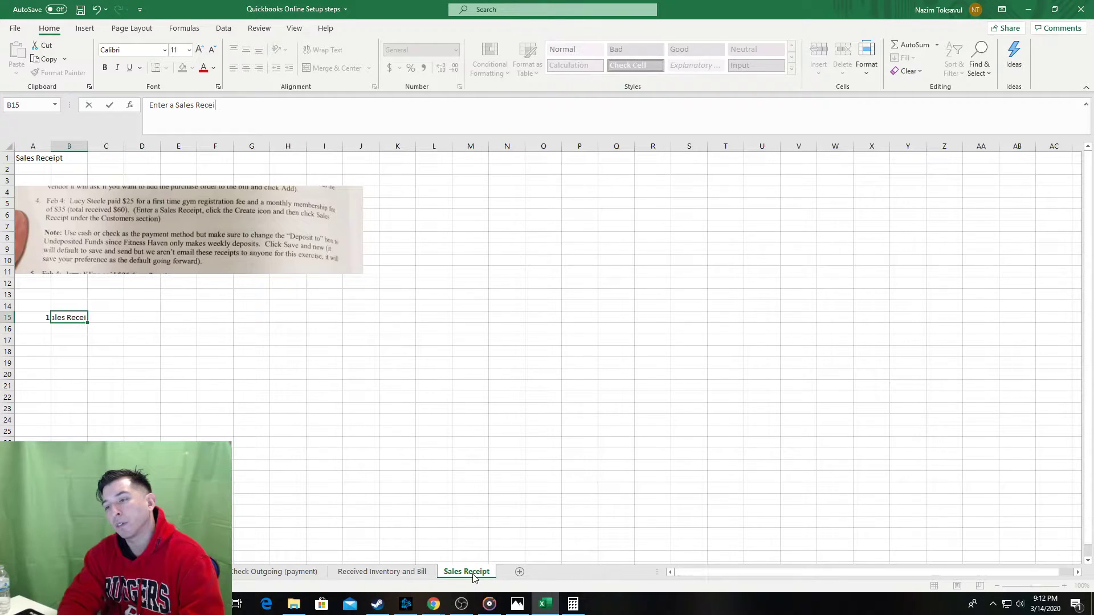
key("Return")
key("Return")
key("Tab")
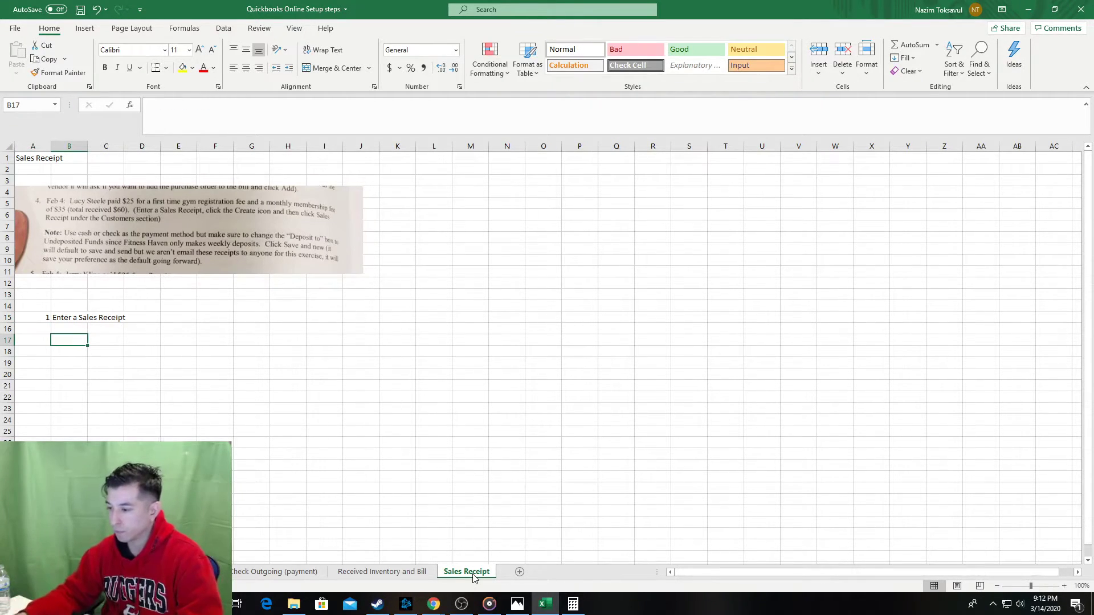
left_click(435, 572)
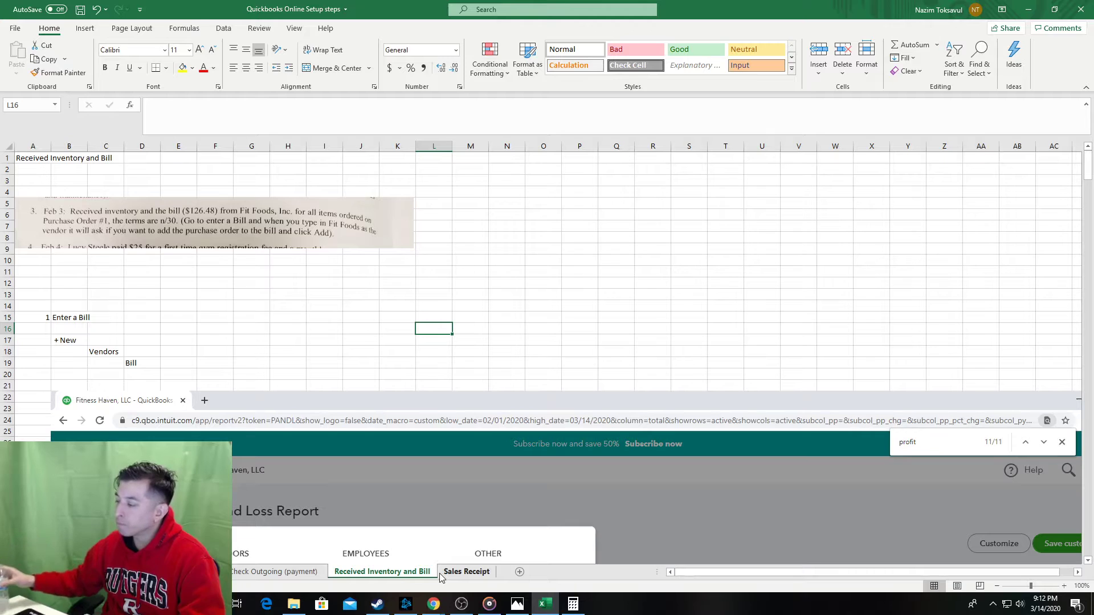
Copy the + New, Vendors, Bill path cells from Received Inventory and Bill below step 1.
left_click(459, 573)
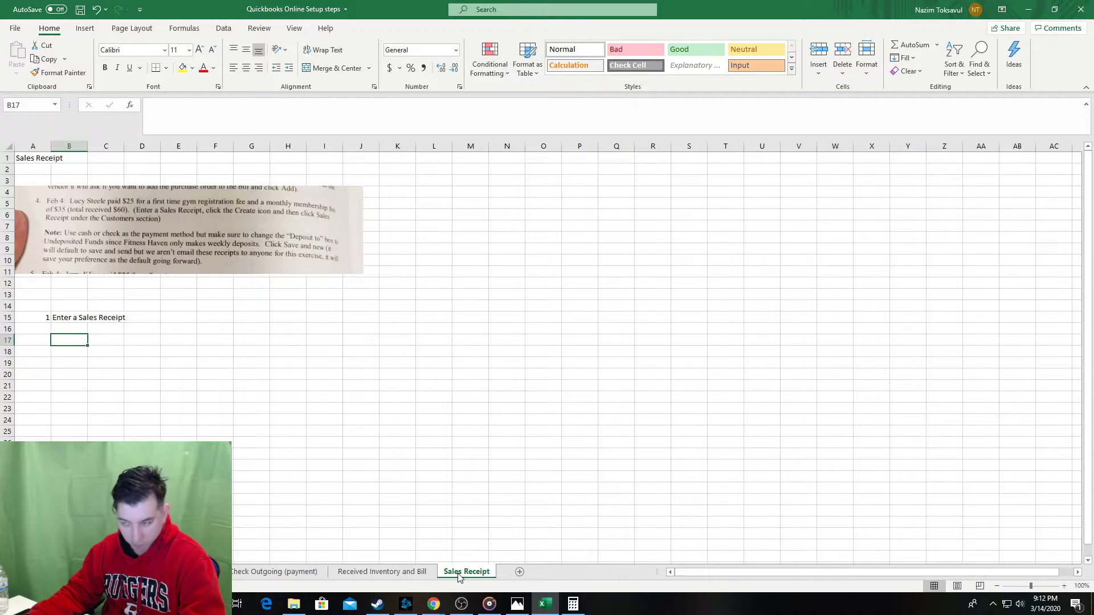
left_click(379, 573)
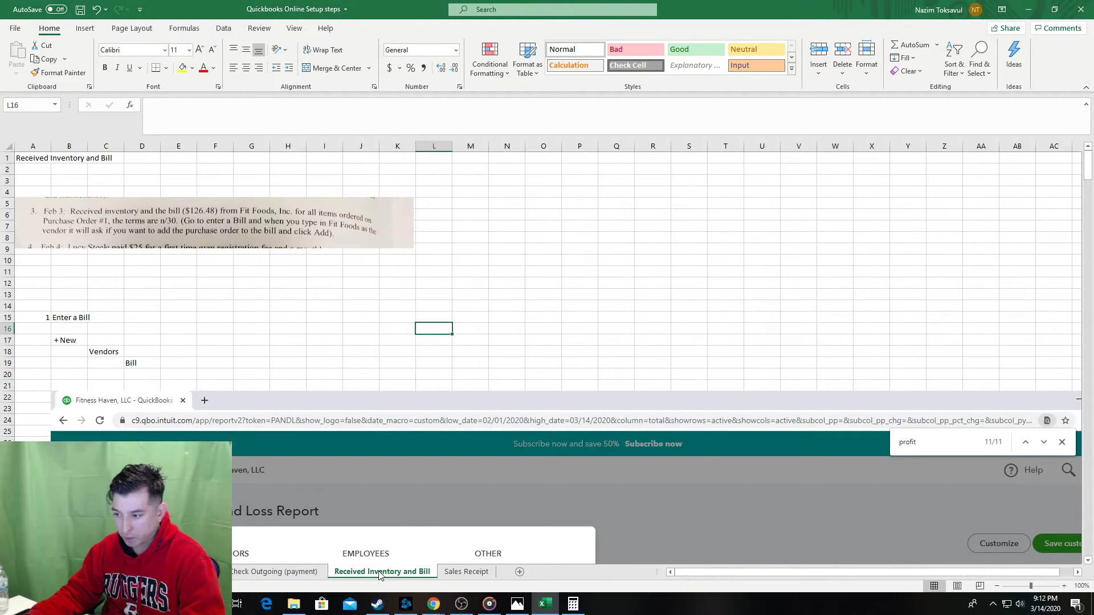
left_click_drag(53, 340, 131, 363)
key("ctrl+c")
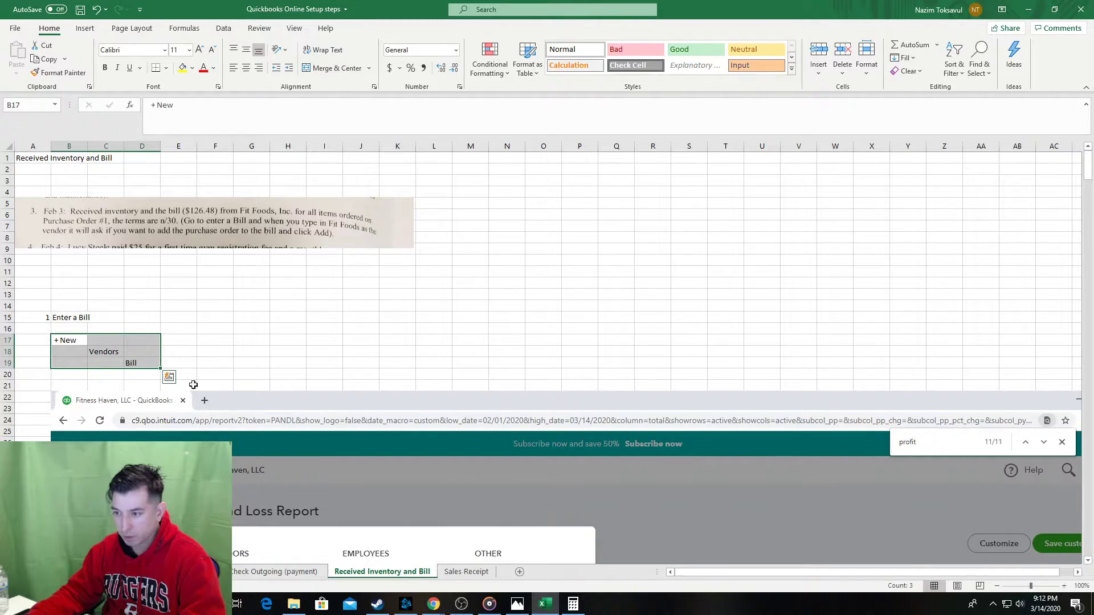
left_click_drag(76, 331, 137, 363)
left_click(466, 571)
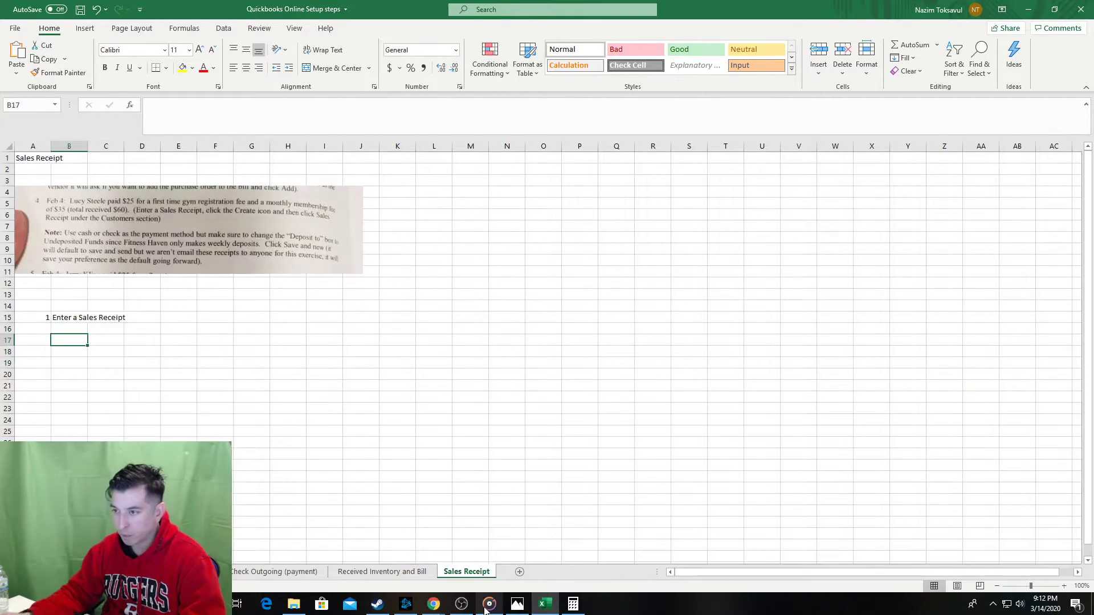
key("ctrl+v")
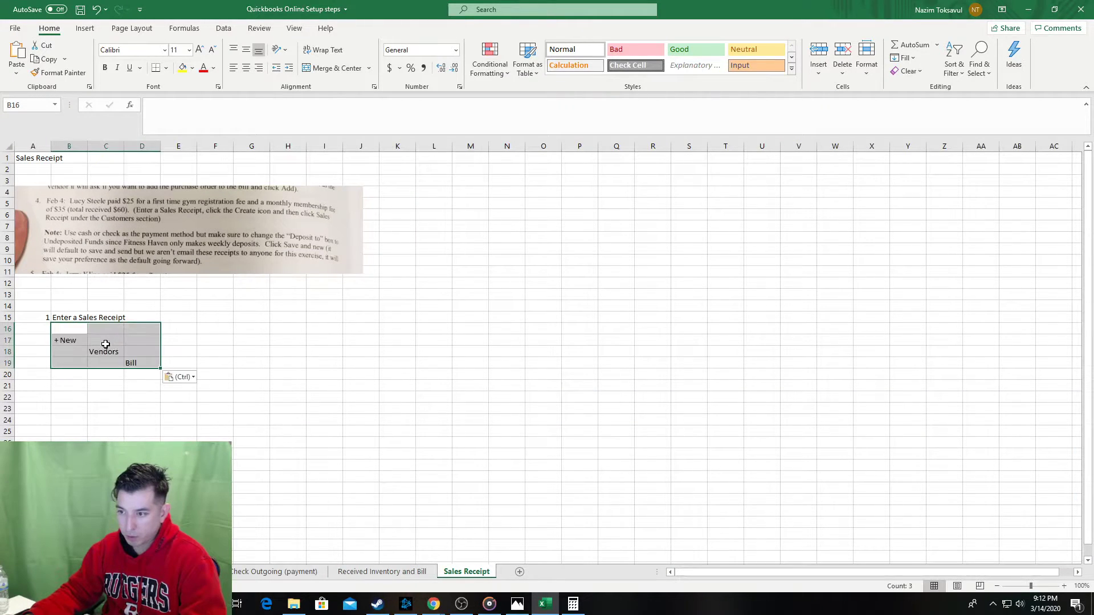
left_click(97, 349)
Change the path to read + New, Customers, Sales Receipt.
type("Customers")
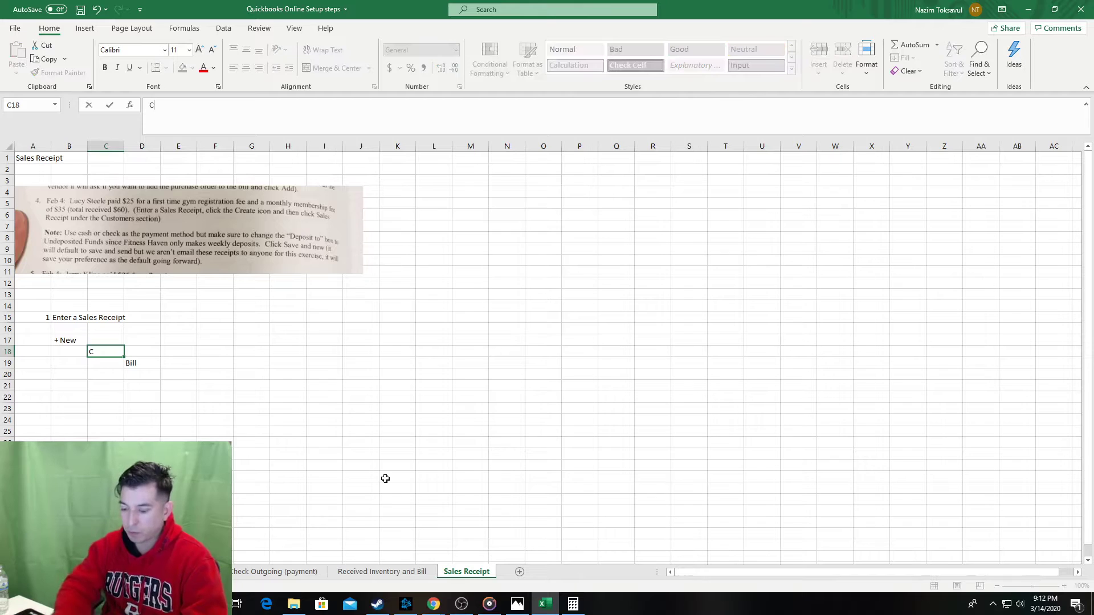
key("Tab")
left_click(517, 603)
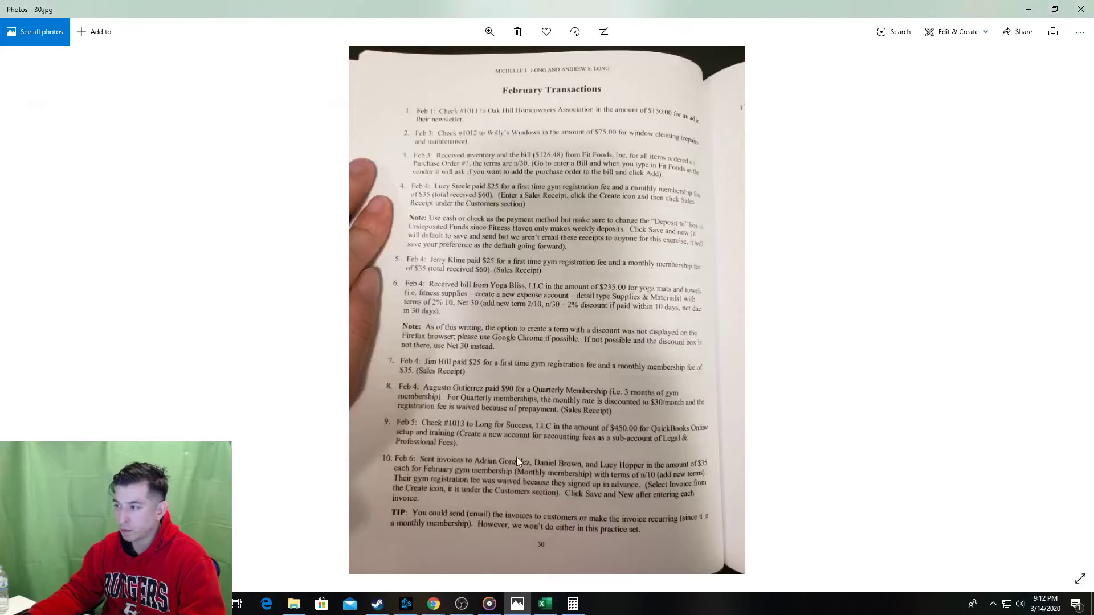
key("alt+Tab")
key("alt+Tab")
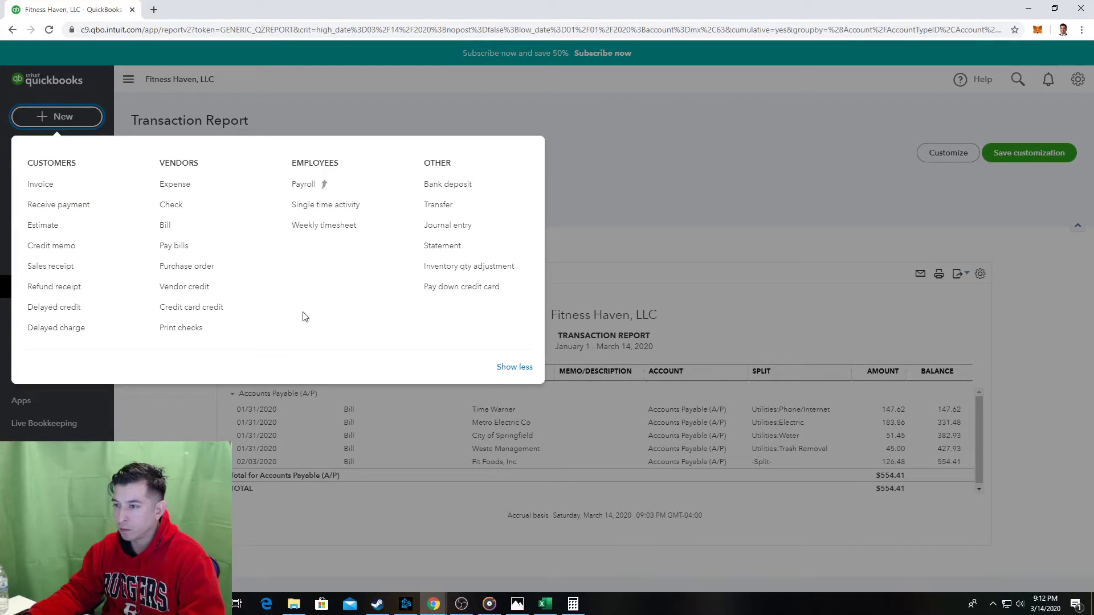
key("alt+Tab")
key("alt+Tab")
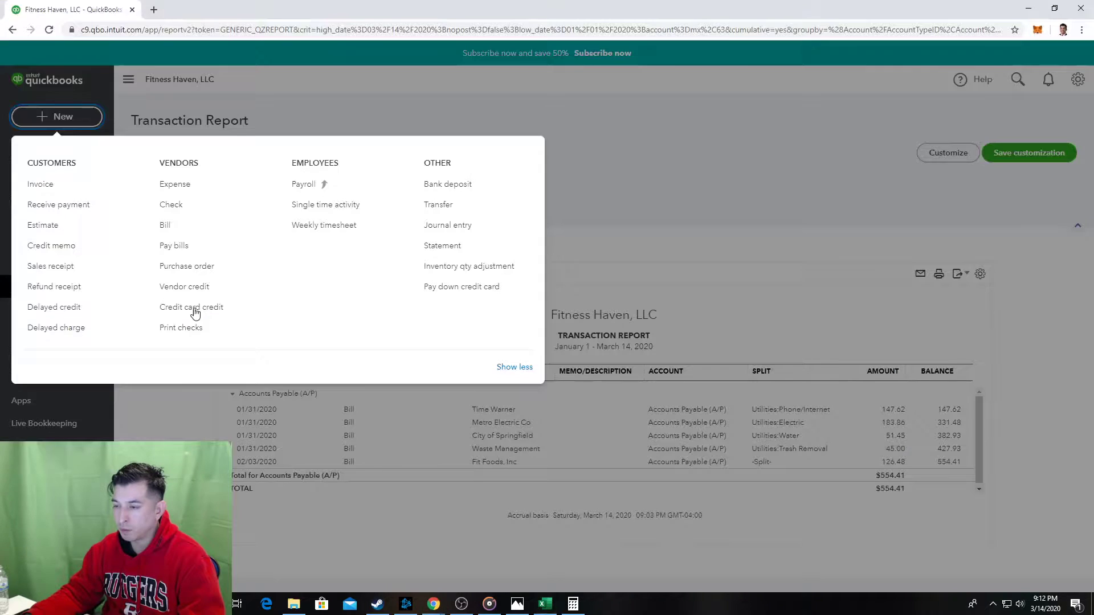
key("alt+Tab")
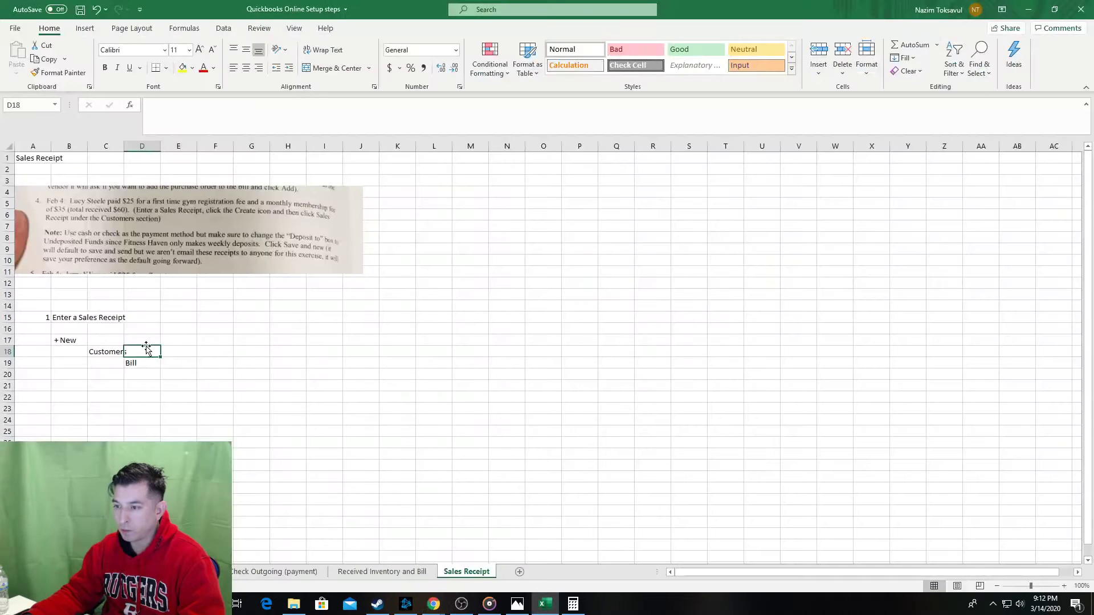
type("Sales R")
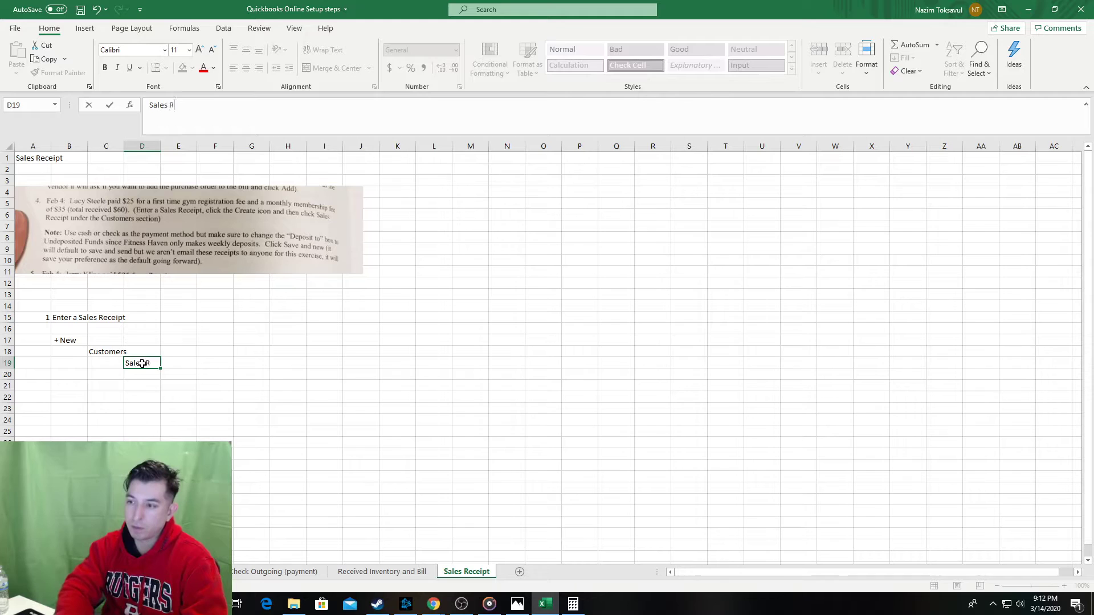
type("eceipt")
key("Return")
key("Down")
key("Down")
key("Left")
key("Left")
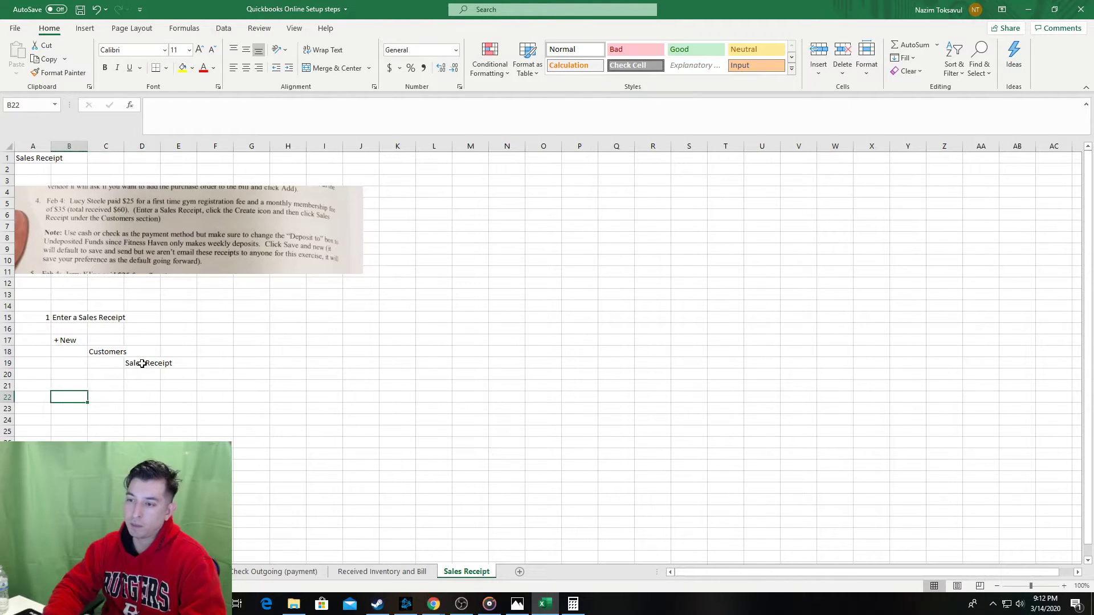
Capture the QuickBooks + New menu and paste the screenshot at B22.
key("alt+Tab")
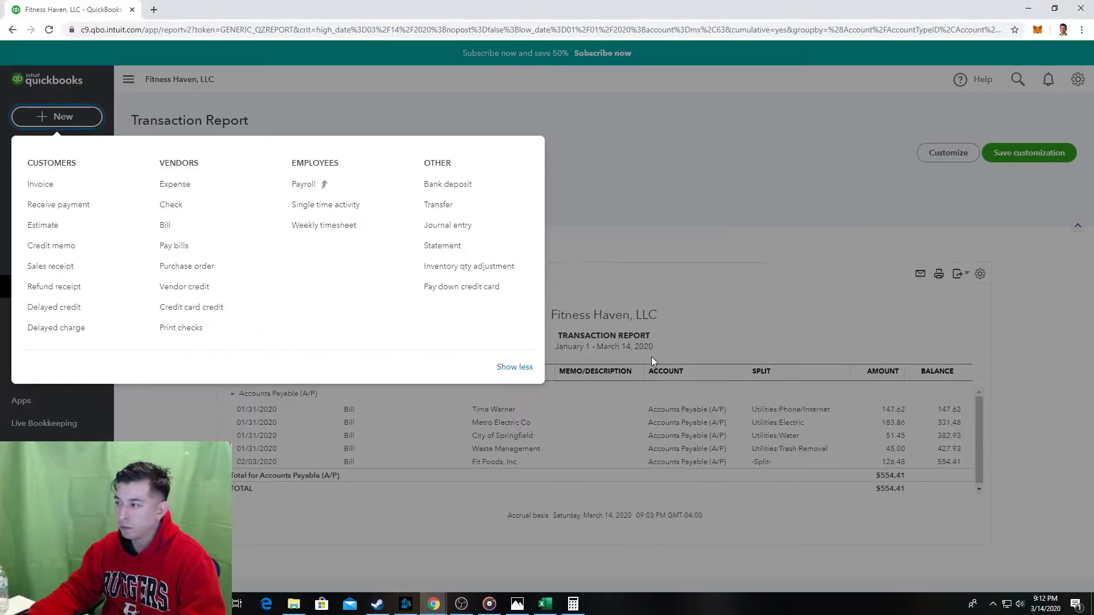
left_click(626, 240)
left_click(37, 121)
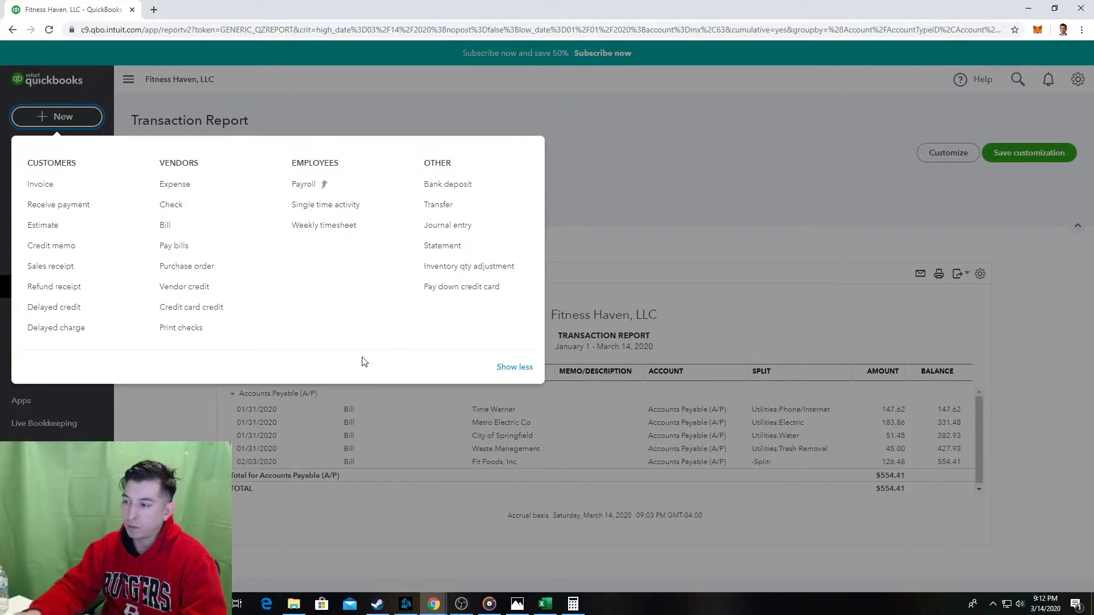
key("alt+Tab")
key("ctrl+v")
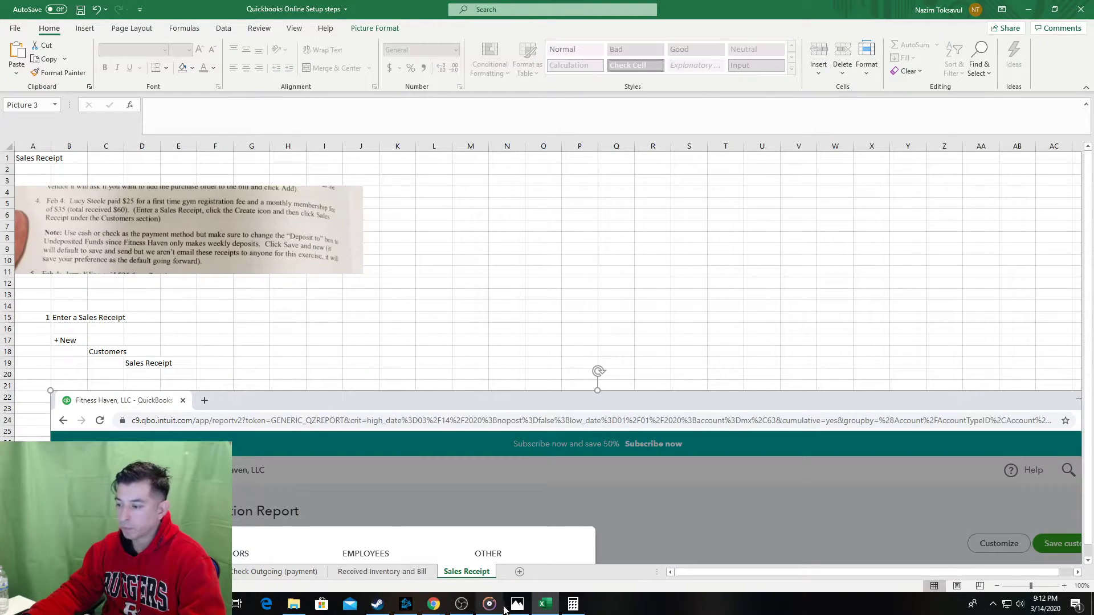
Copy the red outline box from the Received Inventory and Bill sheet onto the screenshot.
left_click(422, 577)
scroll(471, 439, "down", 4)
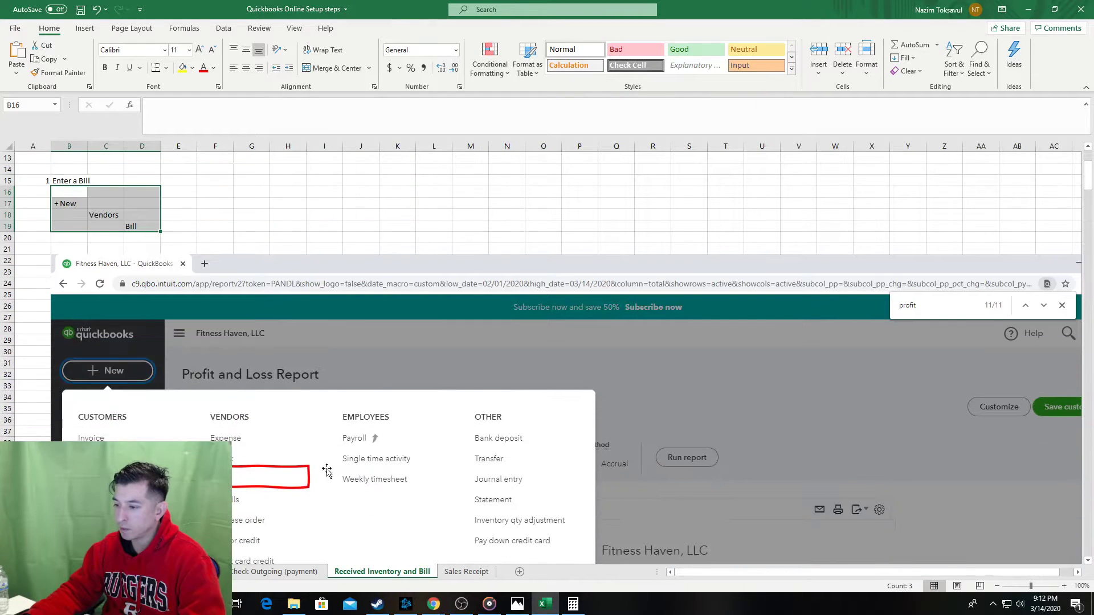
left_click(289, 486)
left_click(459, 572)
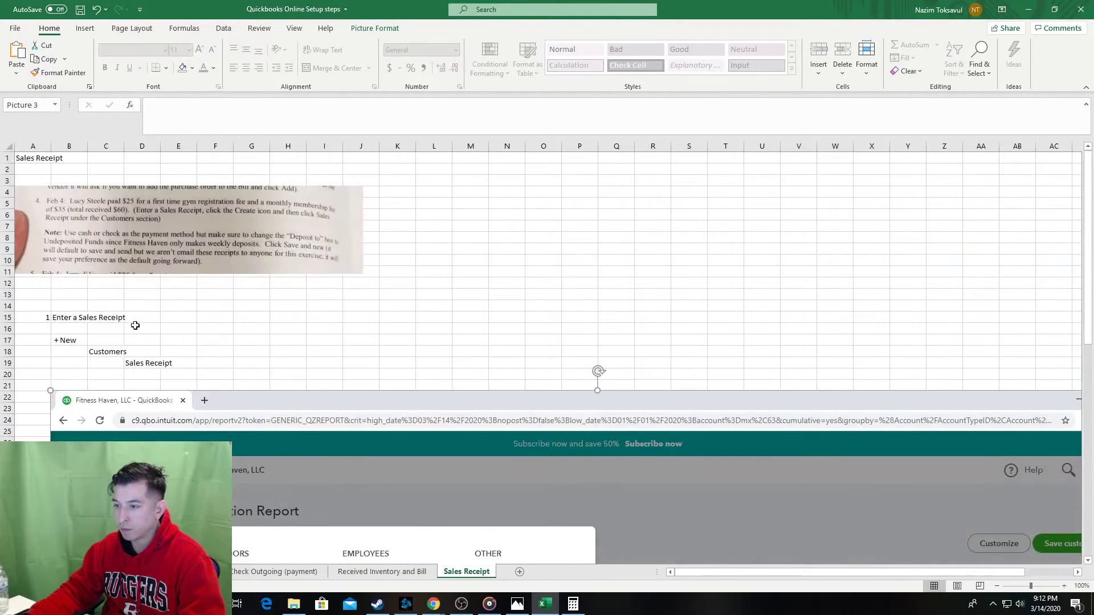
scroll(237, 400, "down", 2)
scroll(237, 399, "down", 4)
key("ctrl+v")
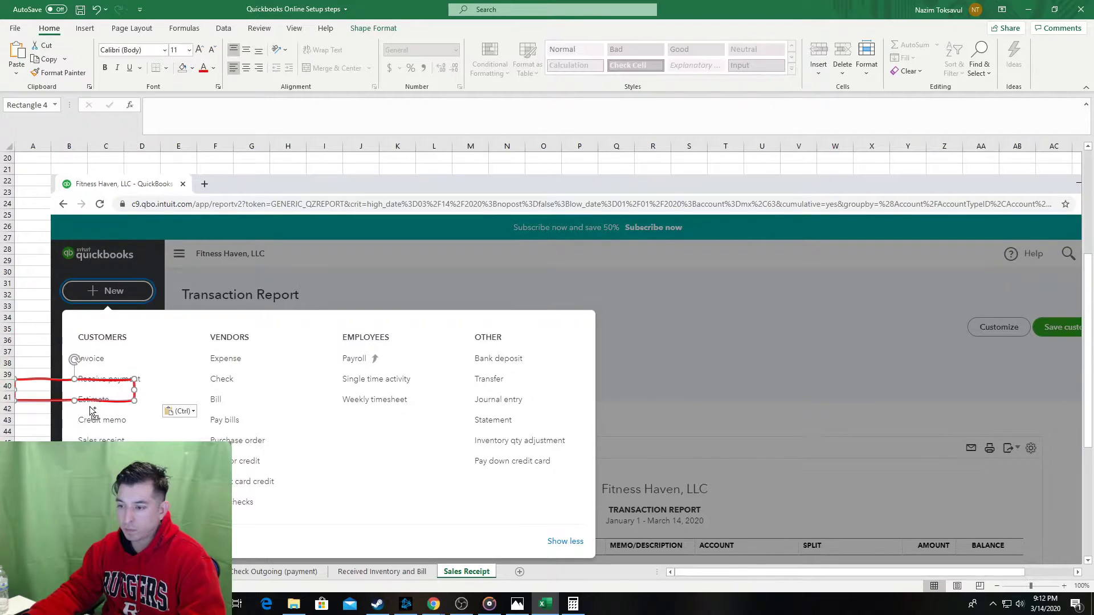
Position the red box around the Sales receipt entry and save the workbook.
left_click_drag(116, 400, 163, 427)
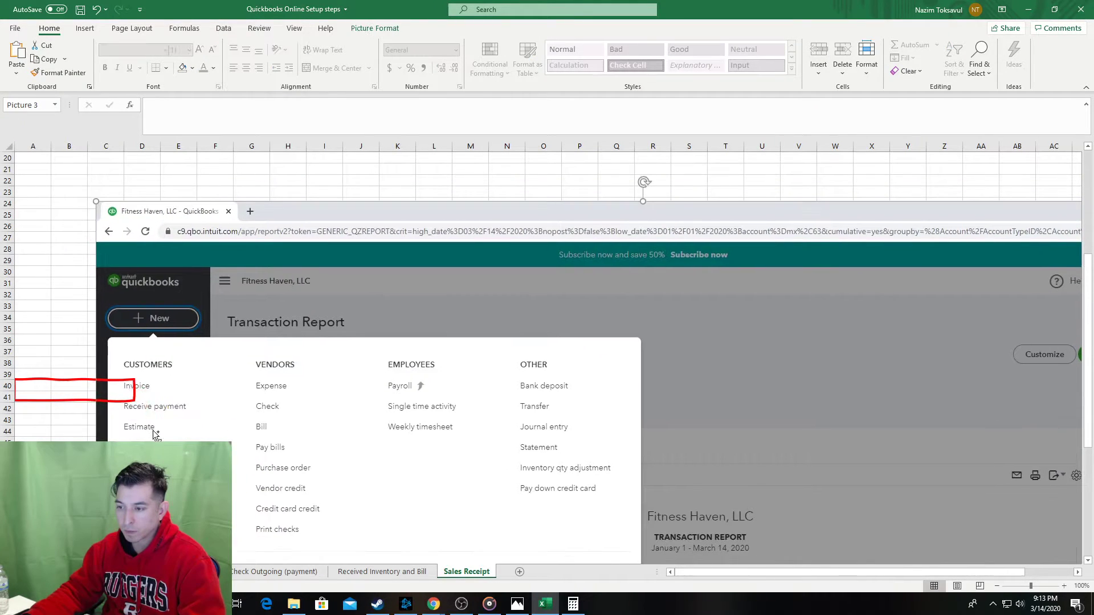
key("ctrl+z")
left_click_drag(45, 401, 94, 450)
left_click(43, 431)
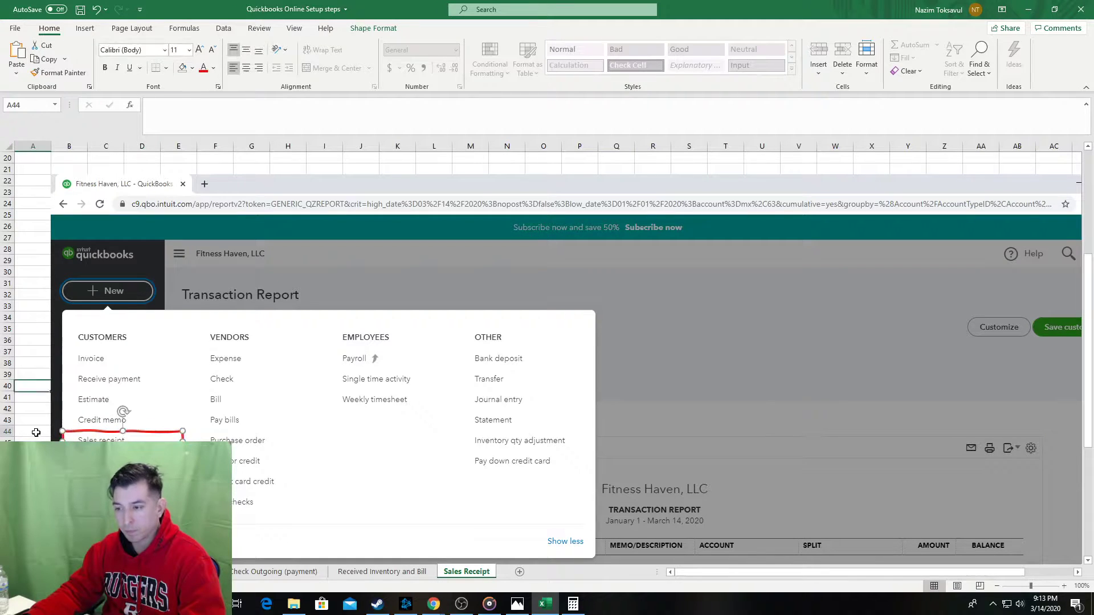
key("ctrl+s")
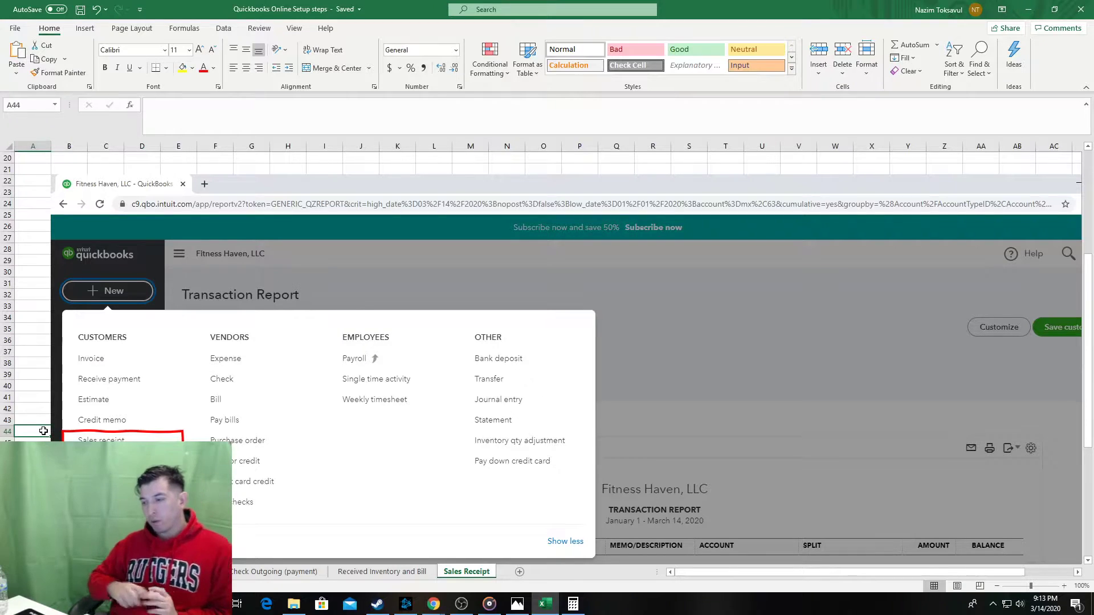
scroll(18, 410, "up", 1)
Open a blank Sales Receipt #1001 from the QuickBooks + New menu, then return to Excel.
scroll(19, 411, "up", 1)
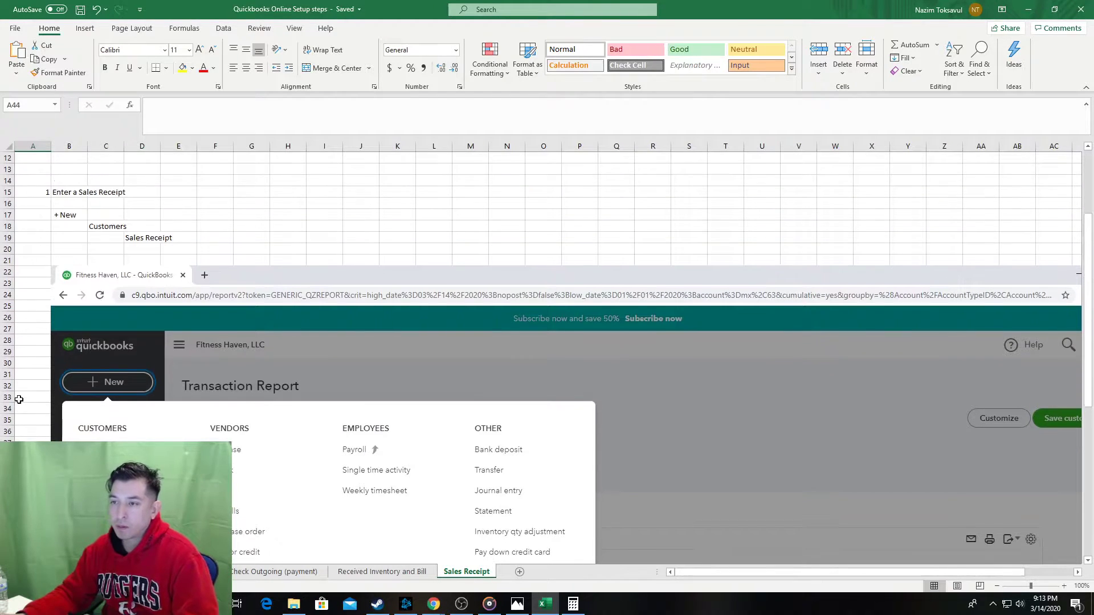
key("alt+Tab")
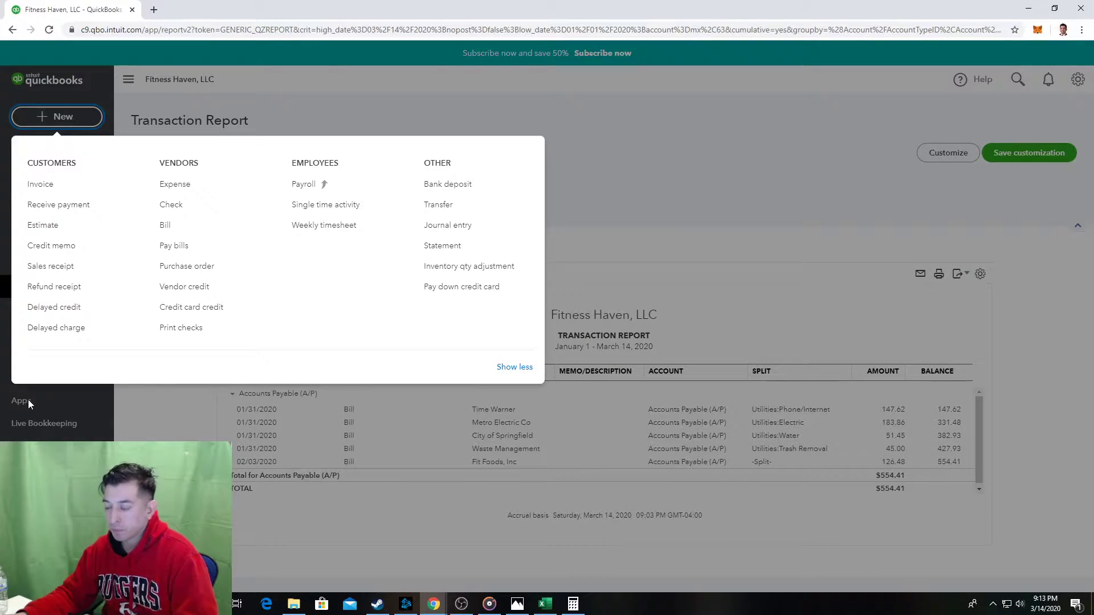
left_click(68, 267)
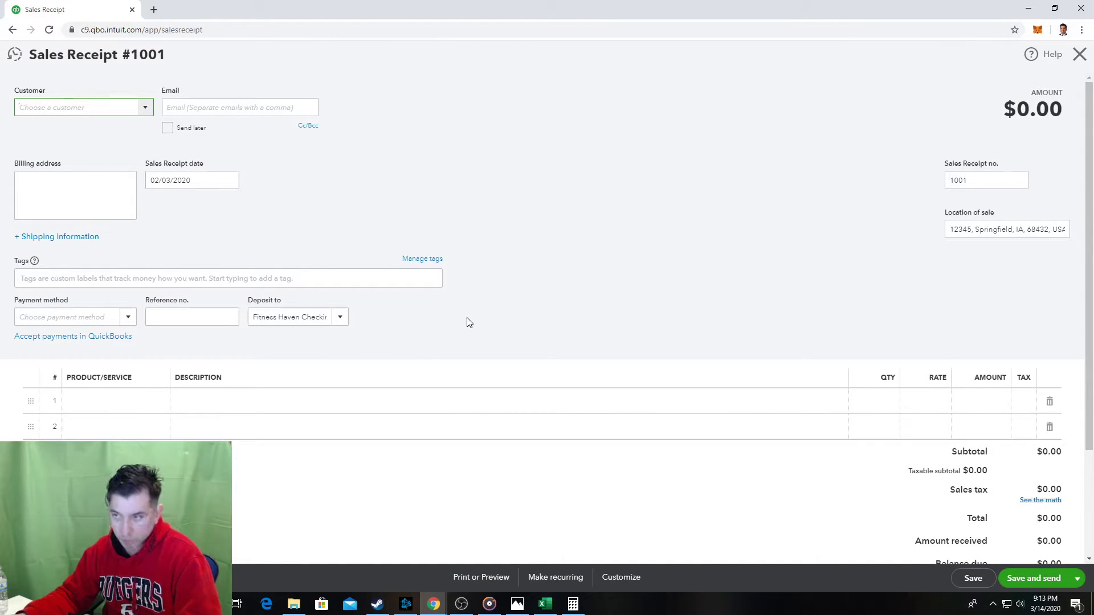
key("alt")
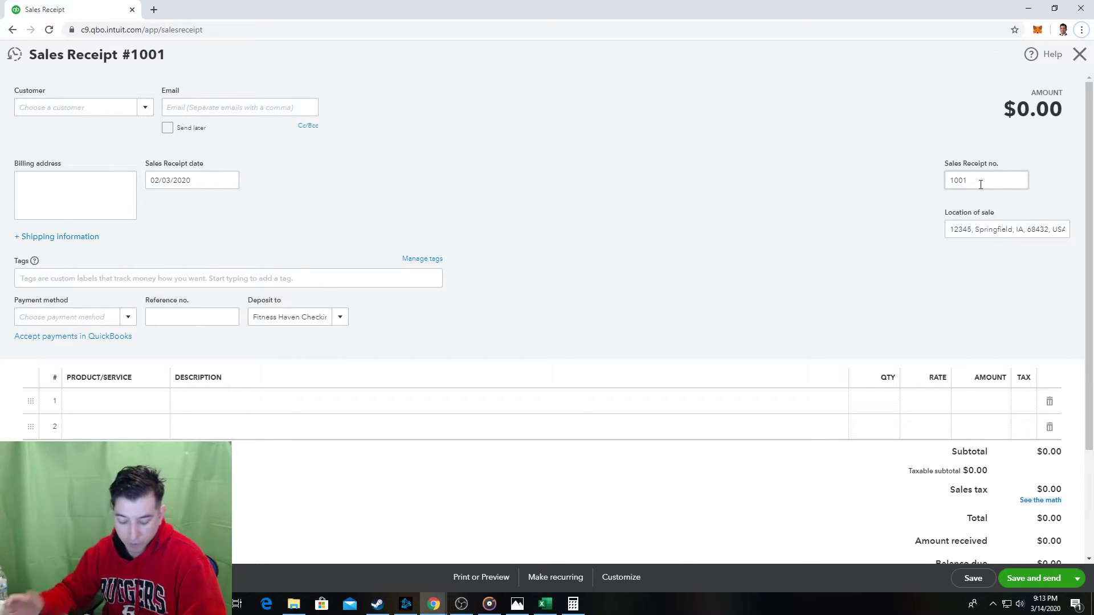
key("alt+Tab")
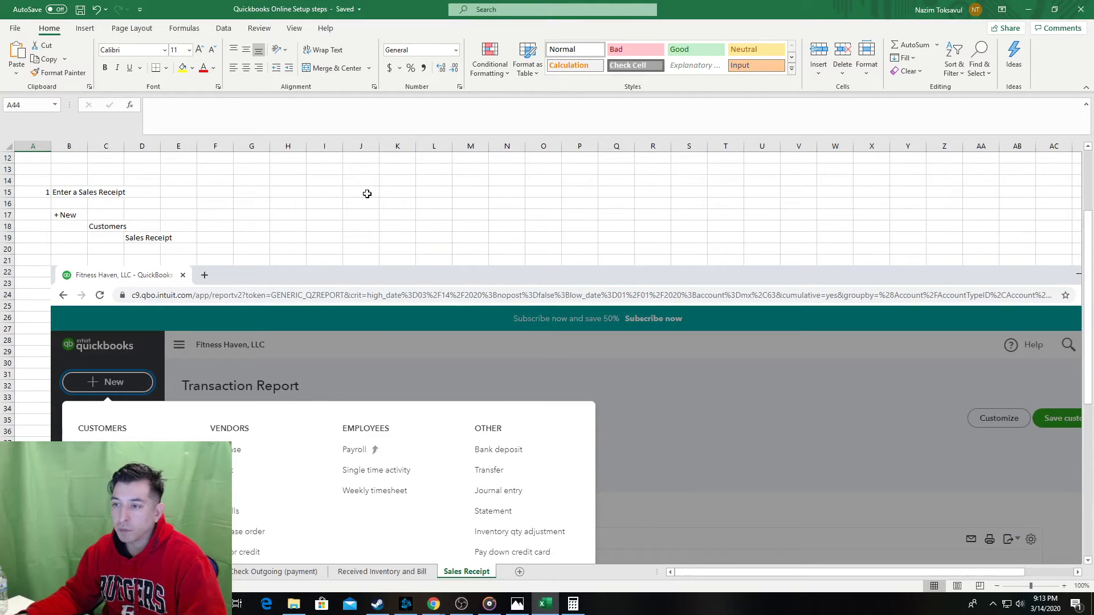
Number step 2 in cell A77 below the QuickBooks screenshot.
scroll(366, 190, "down", 10)
scroll(338, 275, "down", 2)
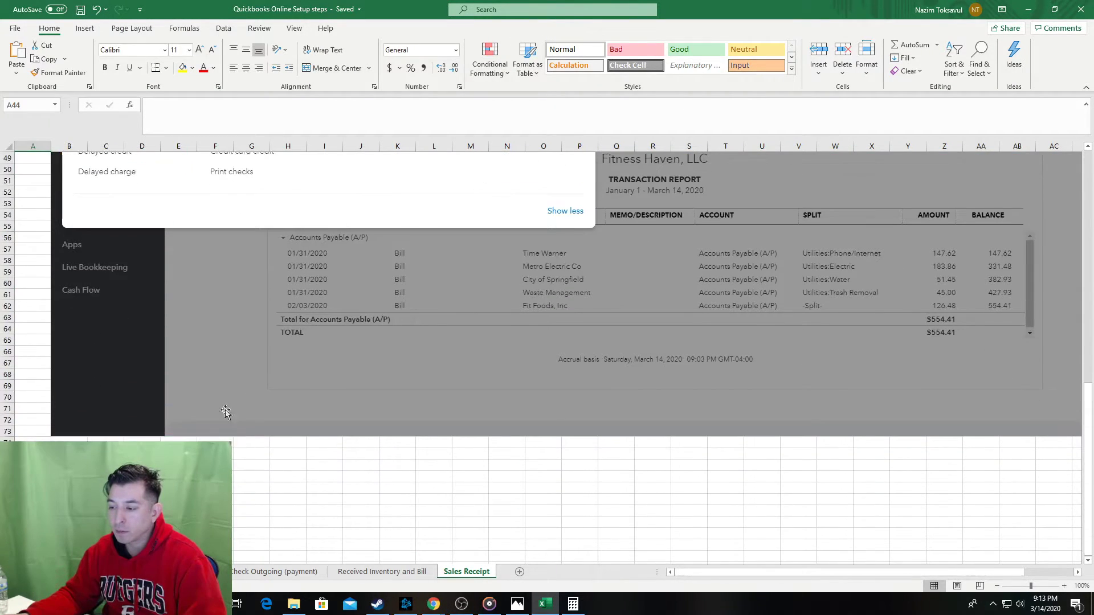
scroll(337, 276, "up", 2)
scroll(338, 276, "down", 1)
left_click(33, 512)
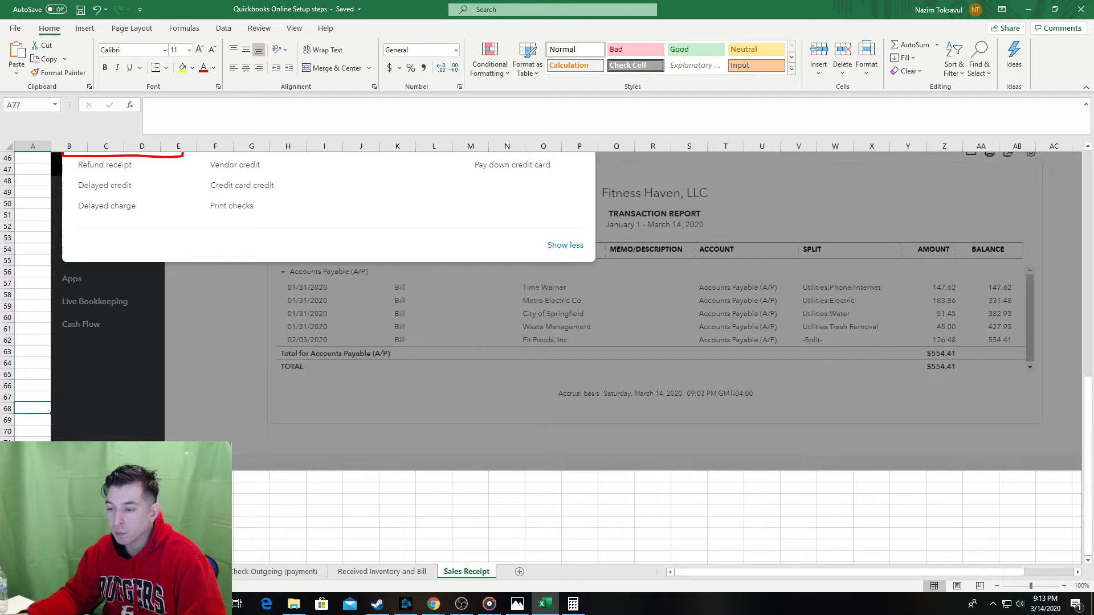
type("2")
key("Tab")
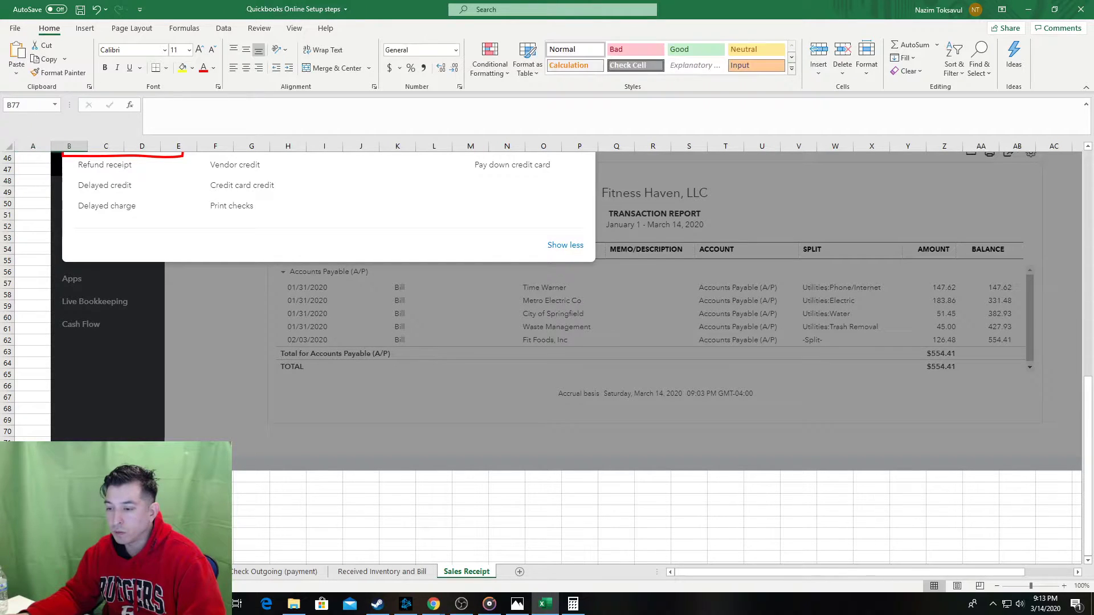
After checking the QuickBooks form, enter the note 'Customer Entered' in B77.
scroll(33, 511, "up", 3)
scroll(33, 511, "up", 2)
scroll(33, 511, "down", 6)
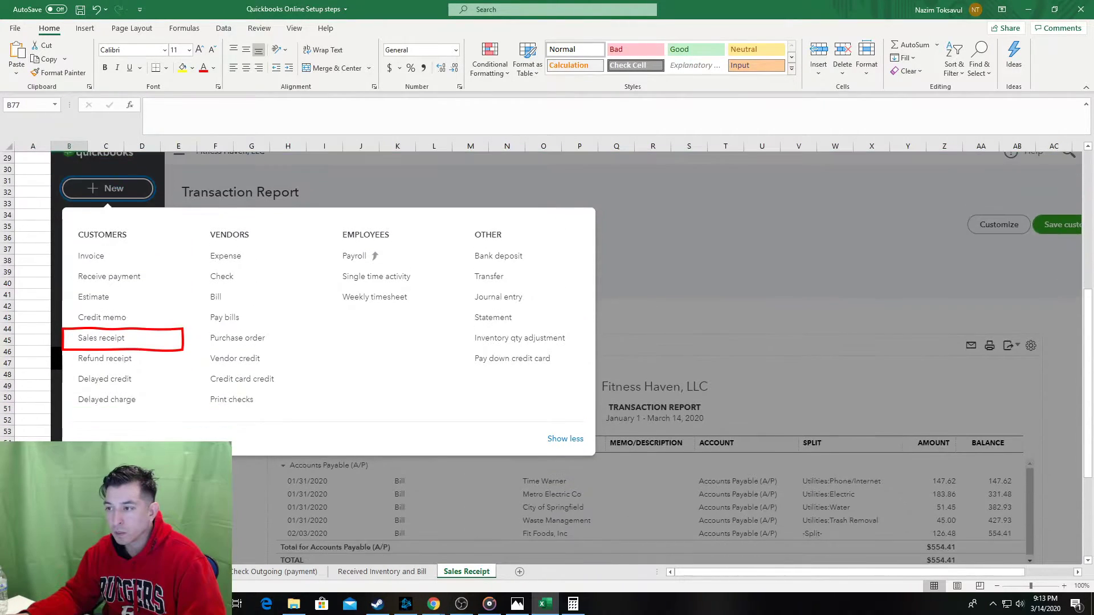
key("alt+Tab")
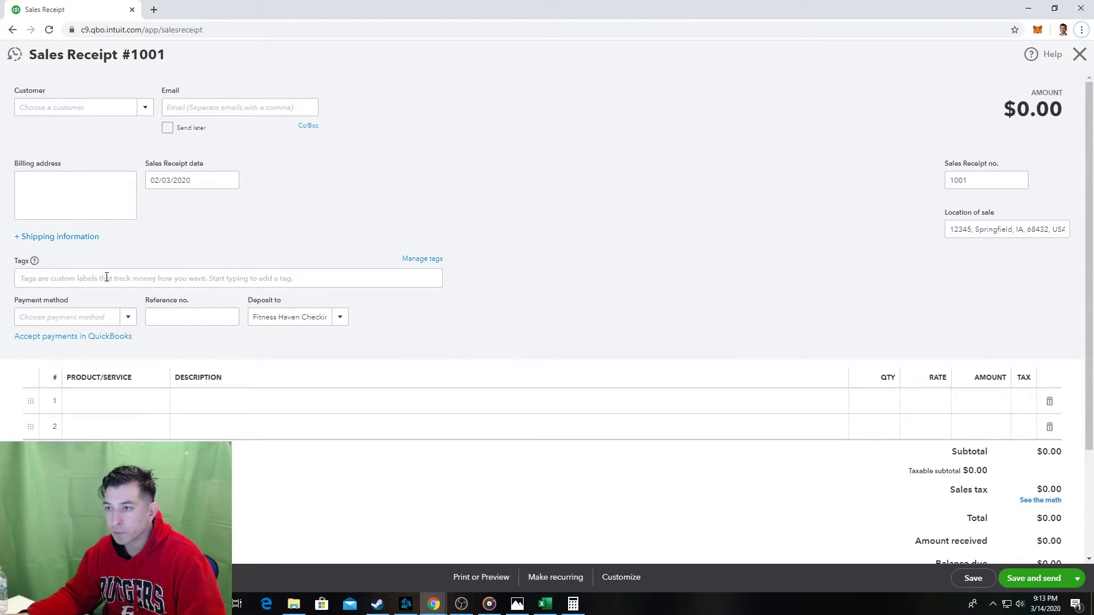
key("alt+Tab")
scroll(107, 361, "down", 1)
type("C")
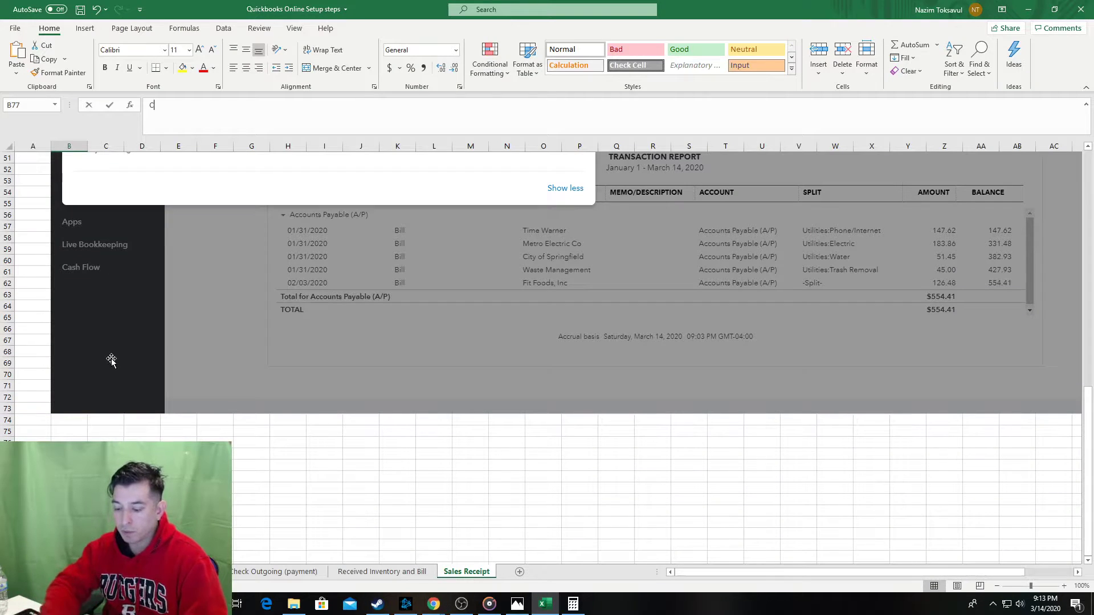
type("ustomer ")
type("Entered")
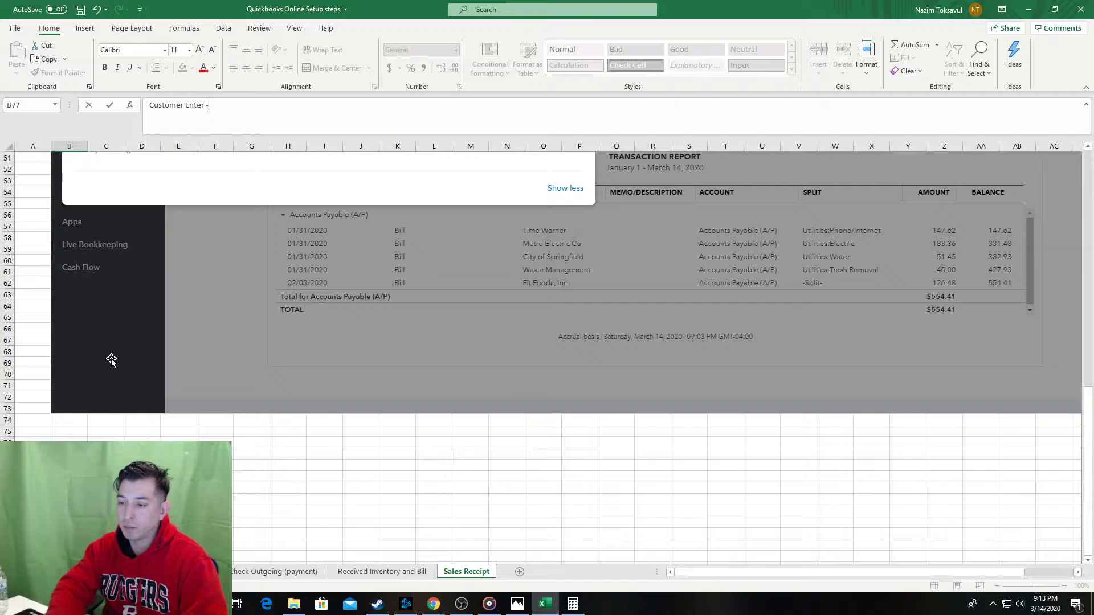
key("Tab")
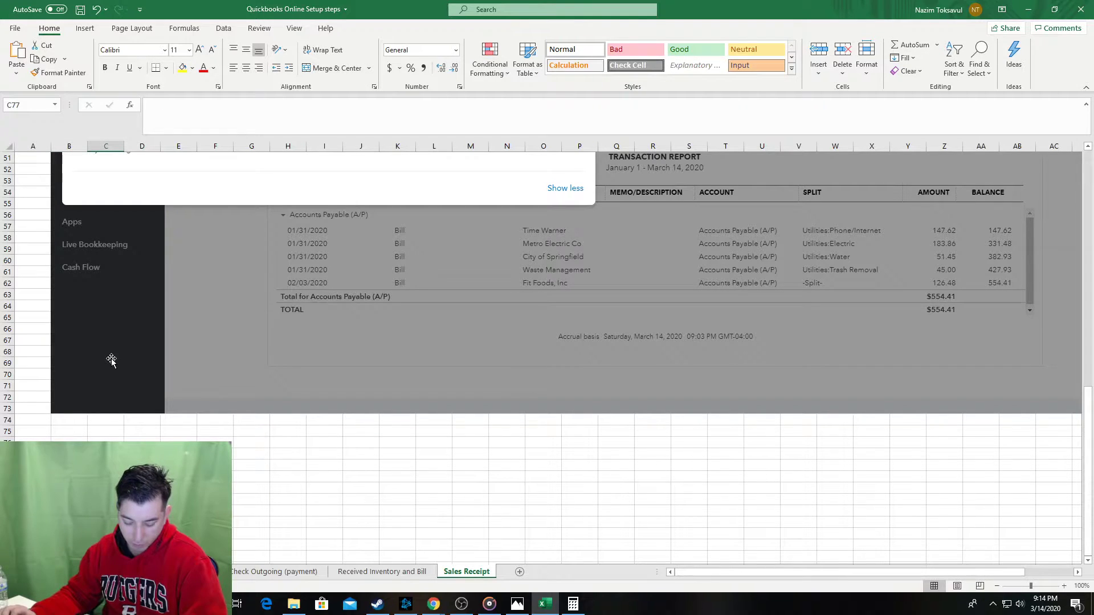
Revise the B77 customer note by adding a hyphen, then review the sheet.
key("alt+Tab")
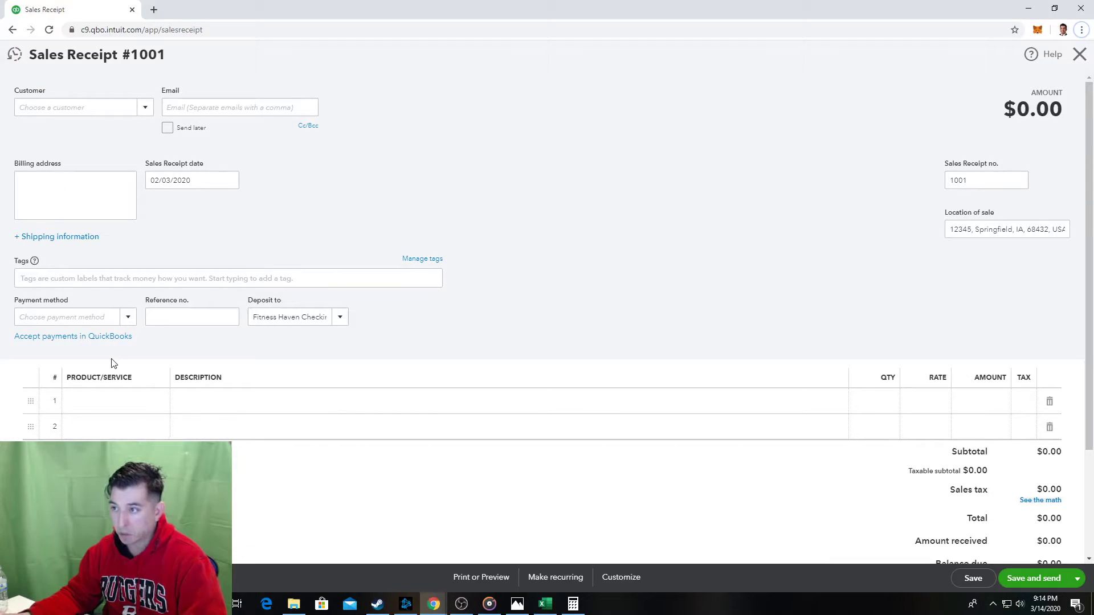
key("alt+Tab")
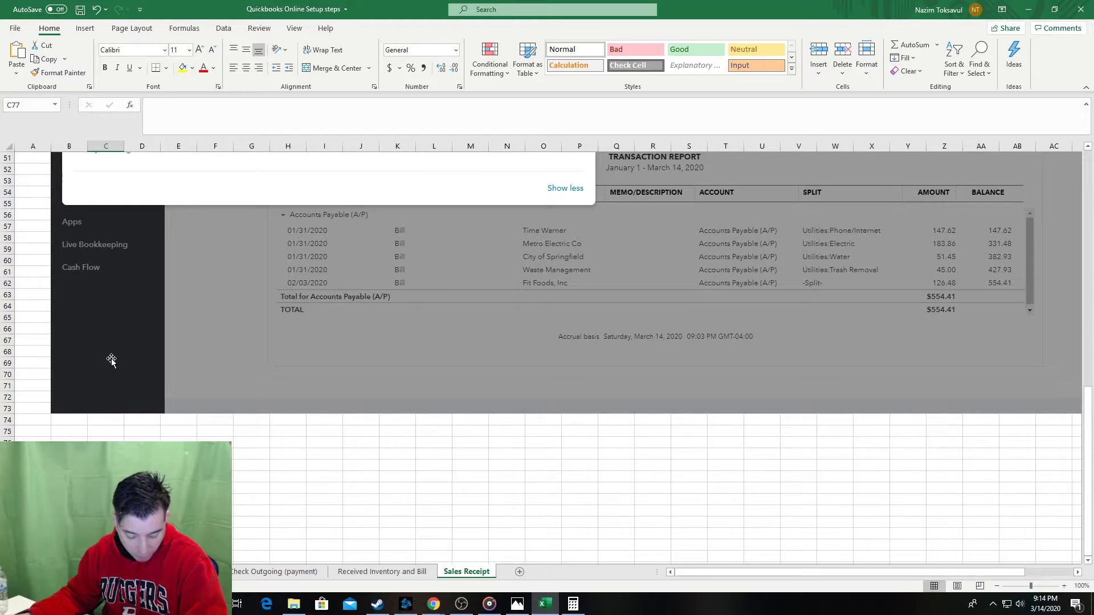
left_click(75, 454)
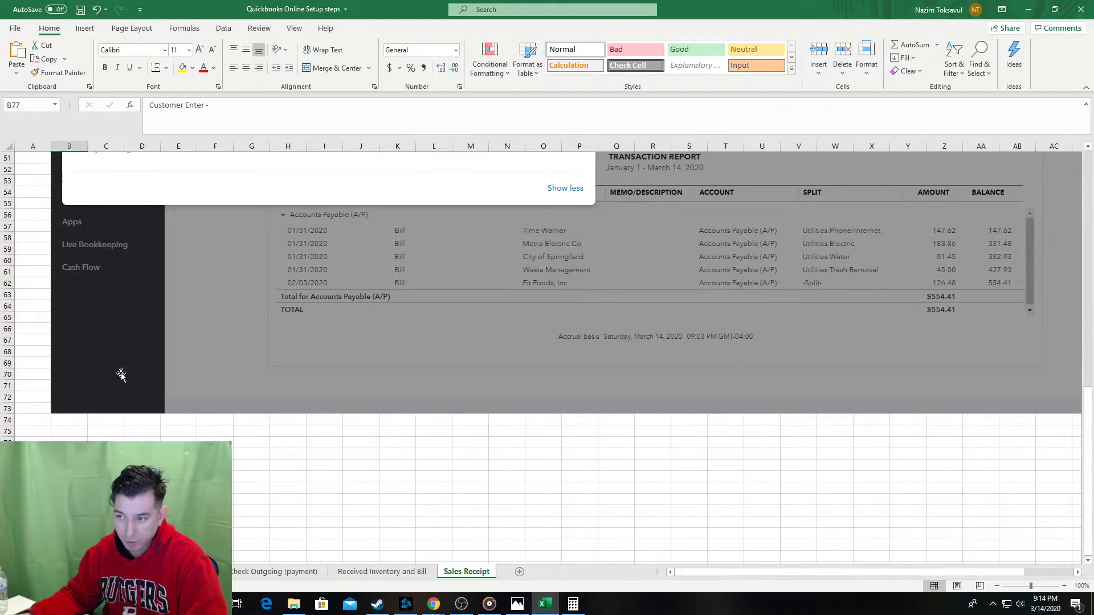
left_click(189, 105)
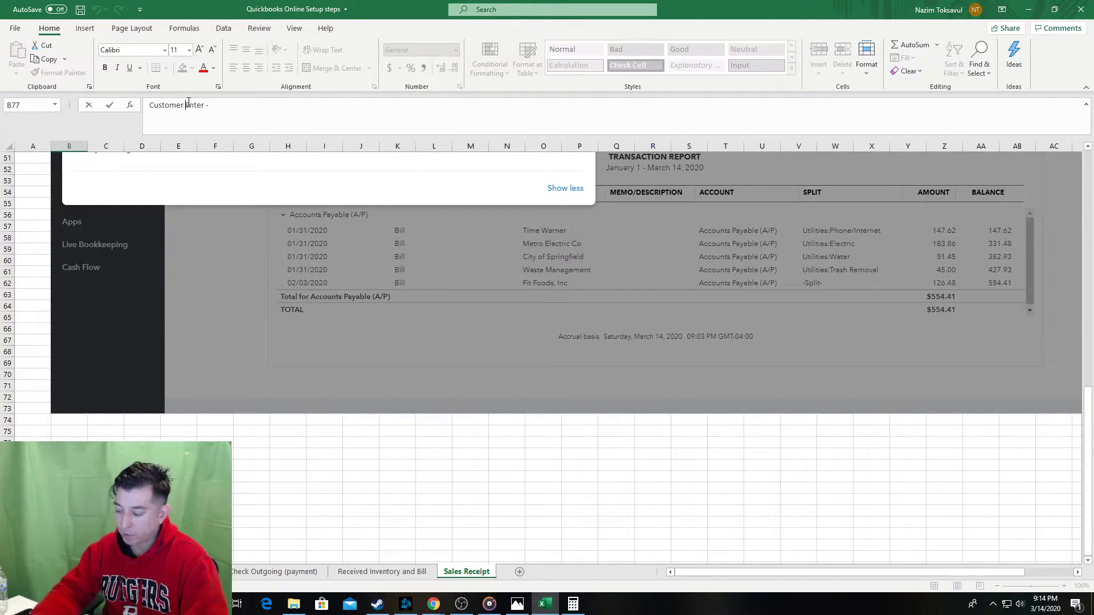
type("-")
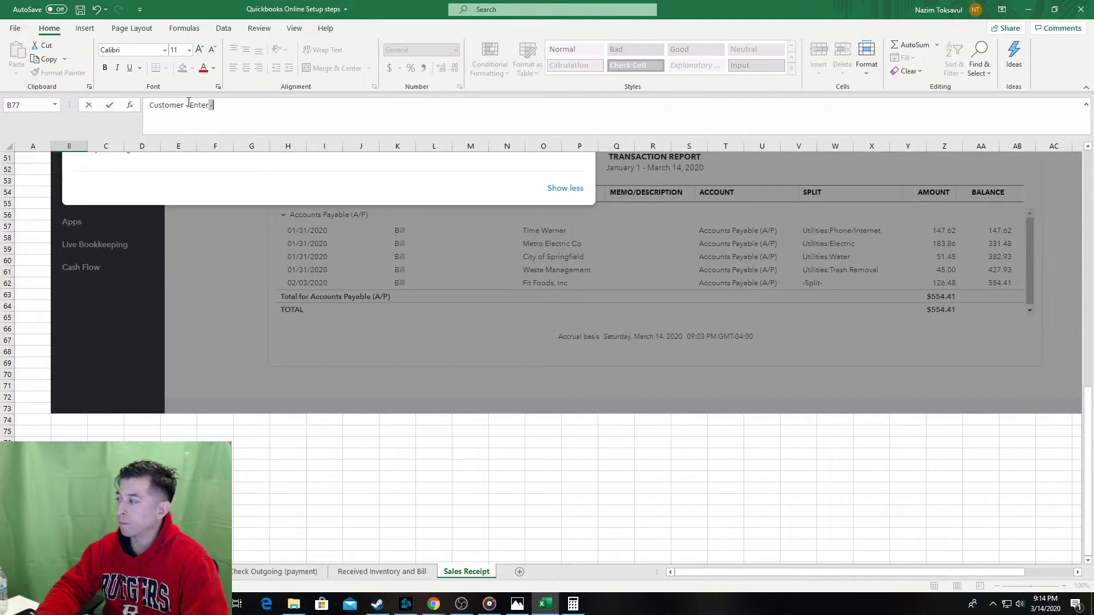
key("Return")
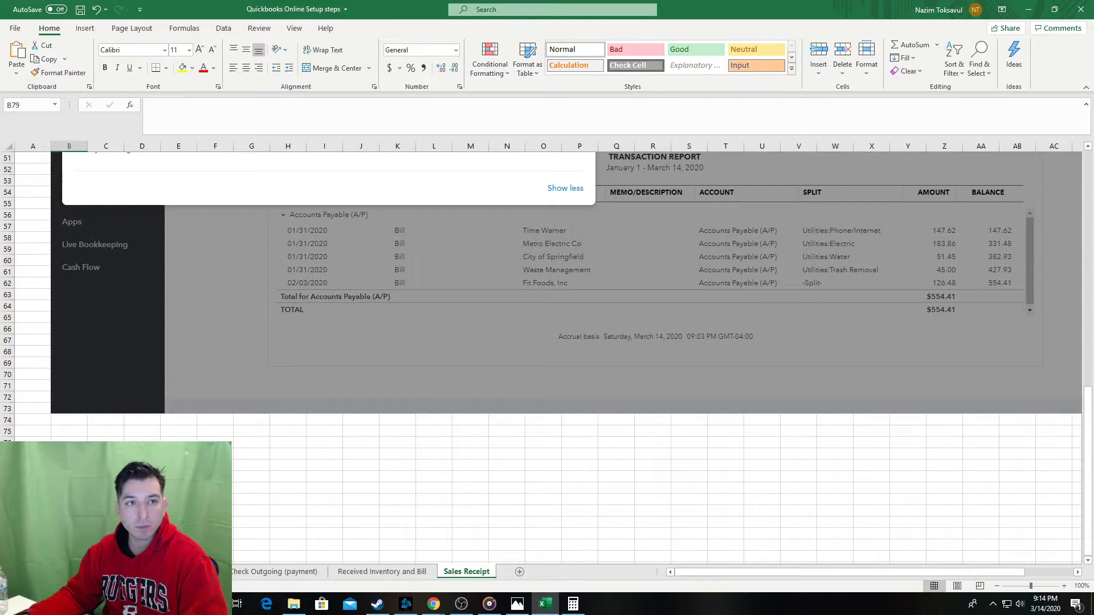
key("alt+Tab")
key("alt+Tab")
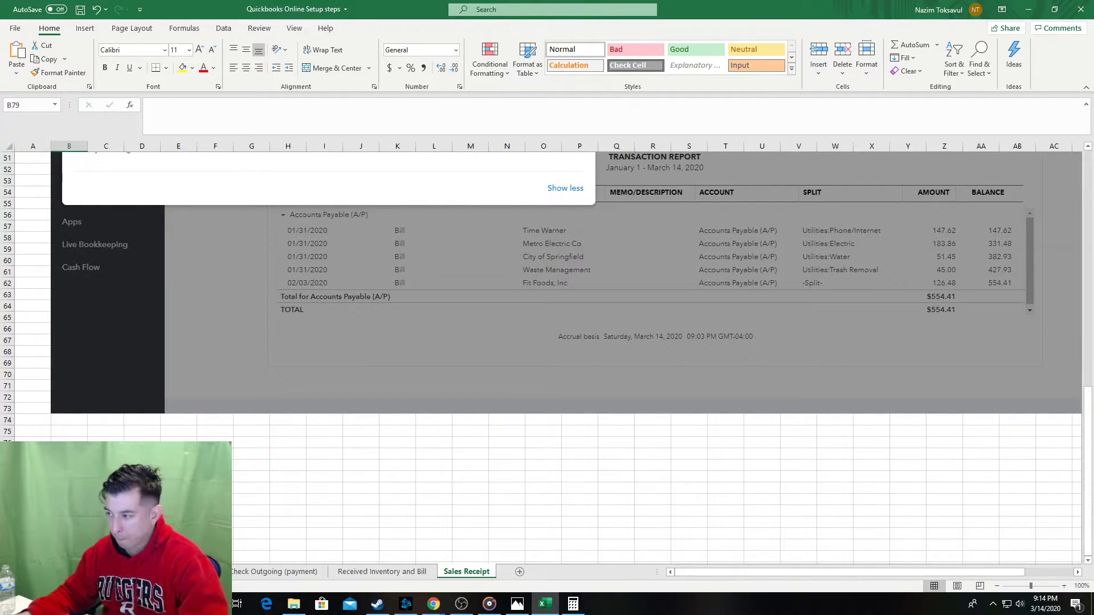
scroll(655, 353, "up", 8)
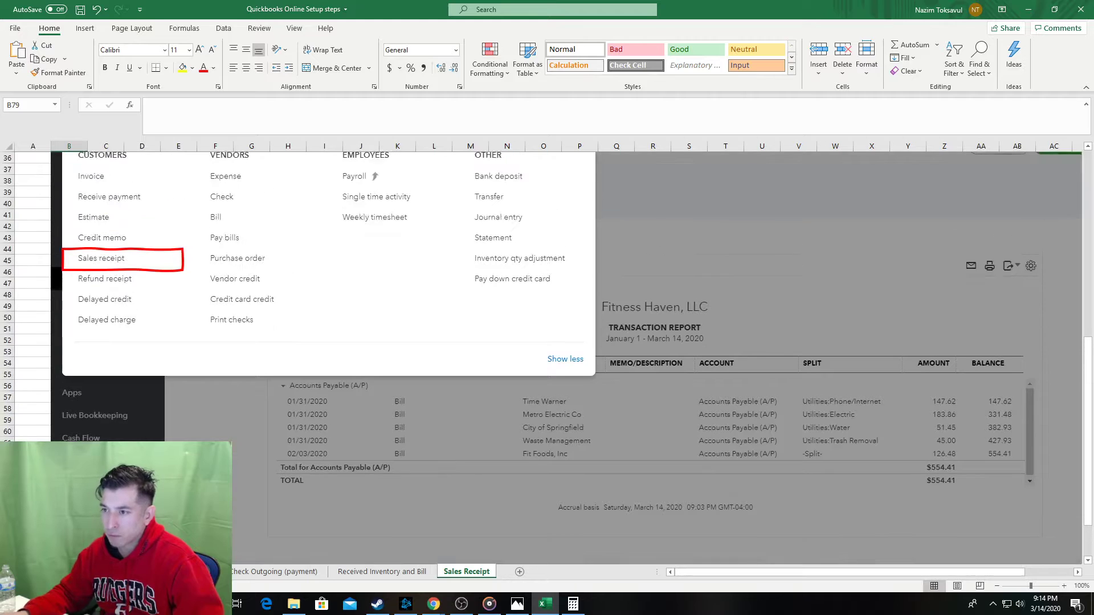
scroll(547, 353, "up", 5)
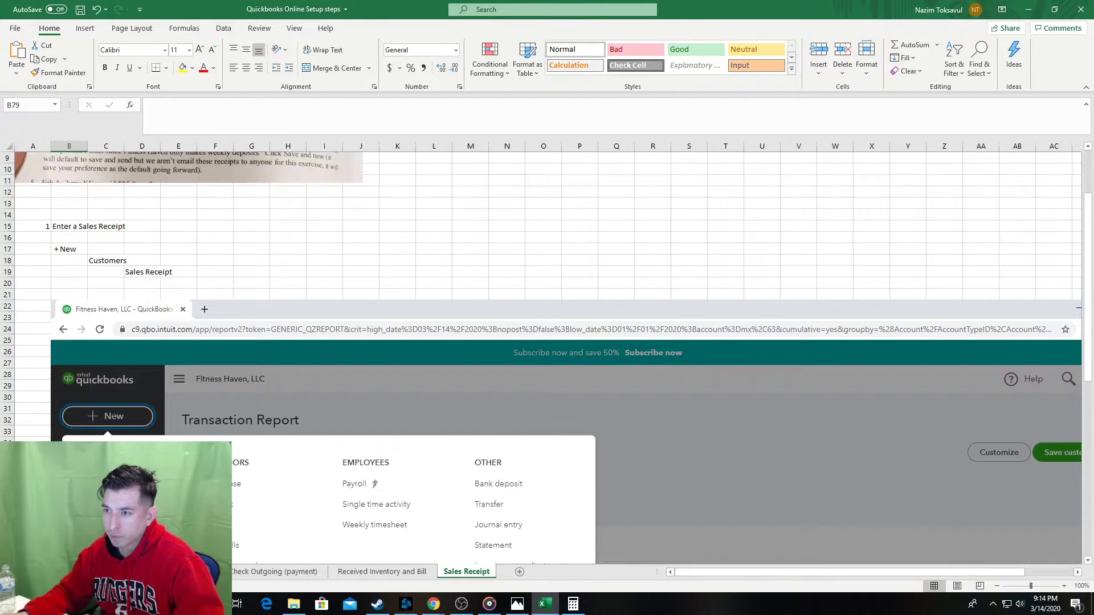
scroll(547, 353, "down", 11)
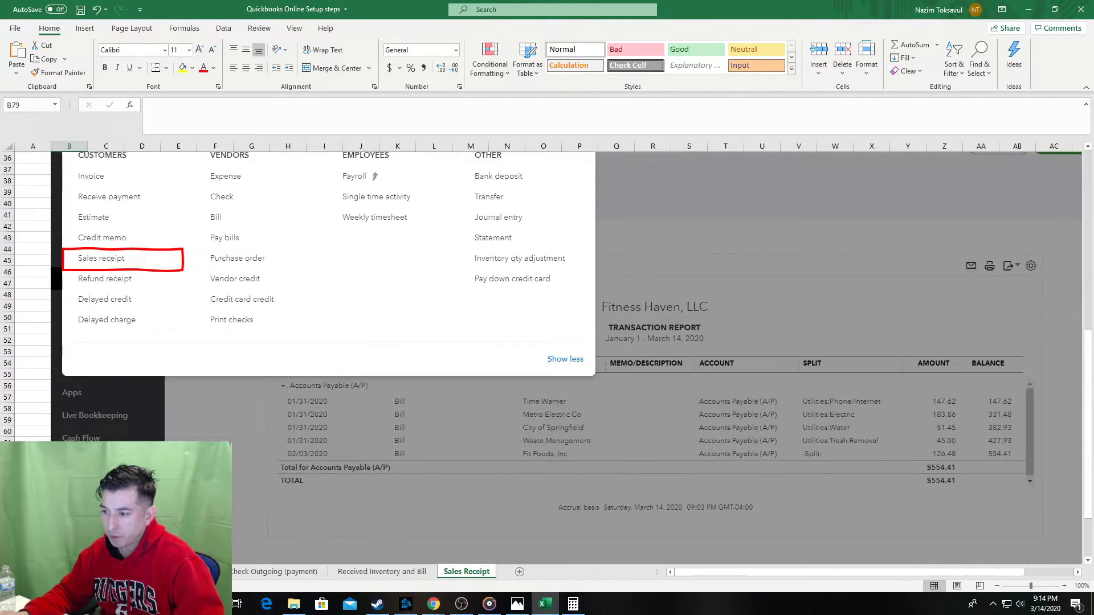
scroll(546, 353, "down", 1)
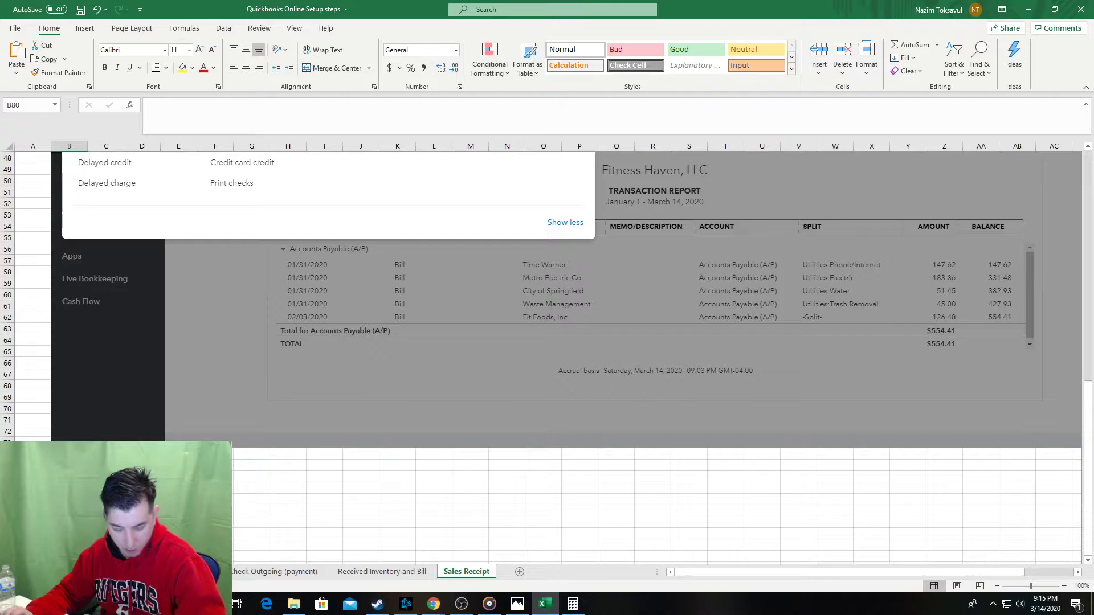
scroll(541, 313, "up", 1)
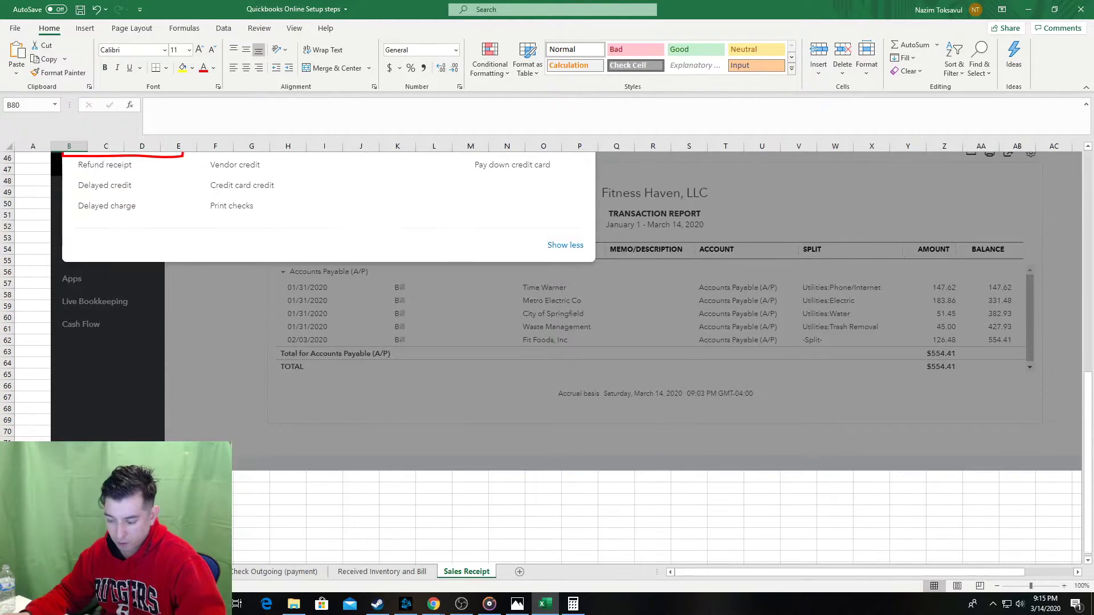
Type the customer's name into the sales receipt's Customer field.
left_click(434, 604)
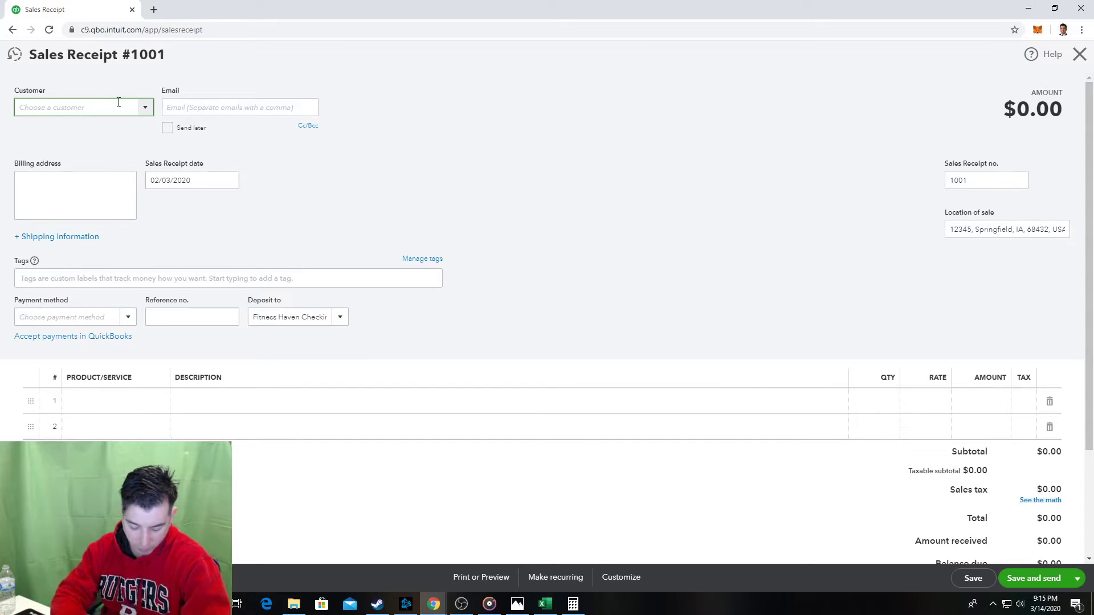
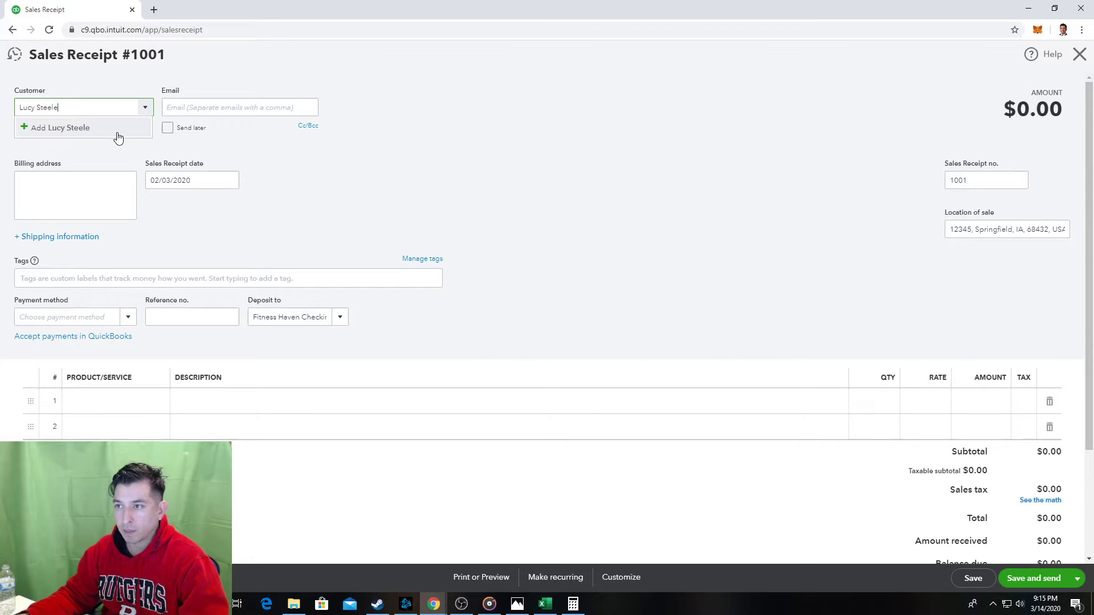
key("alt+Tab")
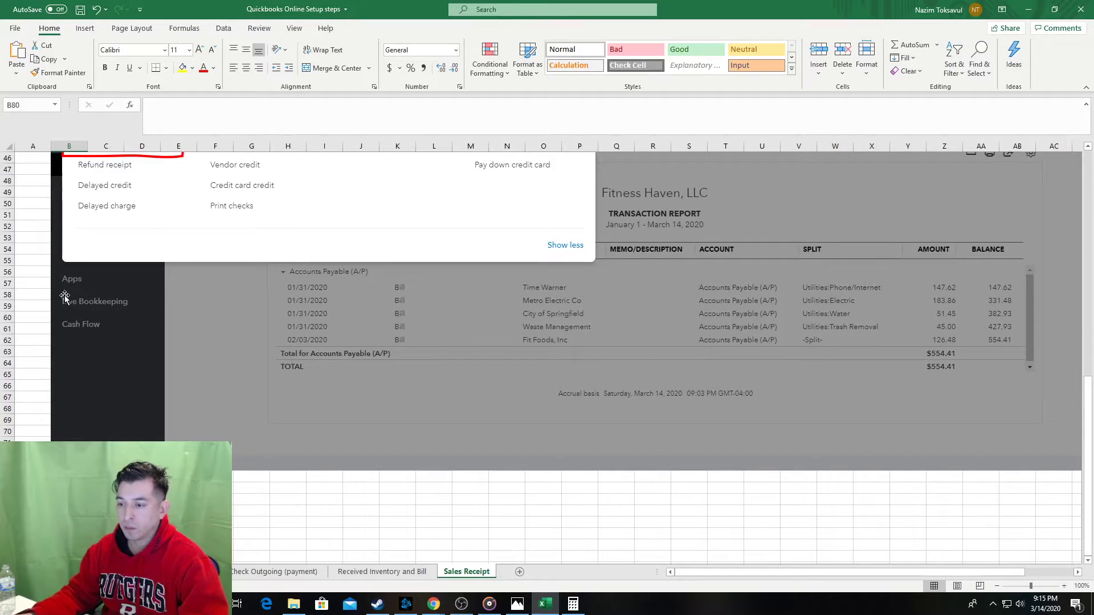
Insert a row and write the note 'If New - Add New' in C79.
left_click(105, 533)
scroll(106, 533, "down", 2)
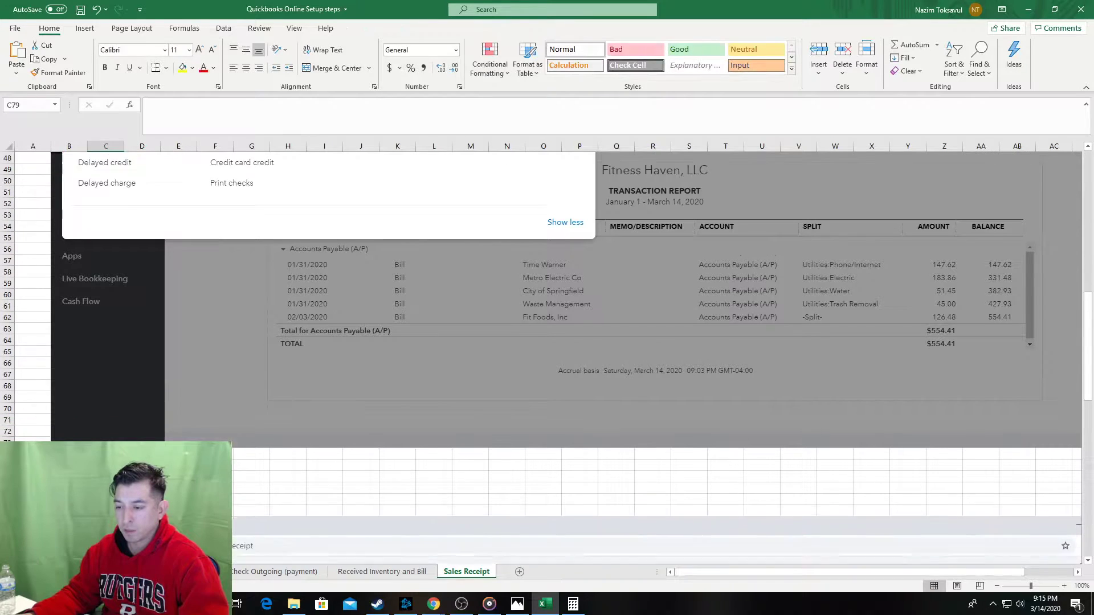
key("alt+i")
key("r")
left_click(151, 104)
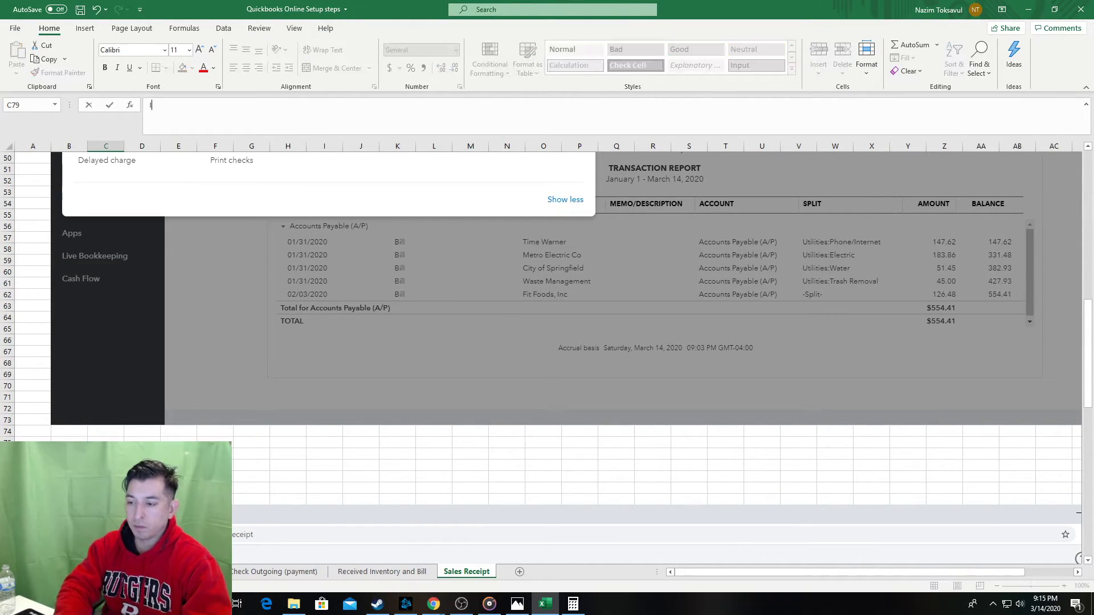
type("Ifn")
key("BackSpace")
type("New ")
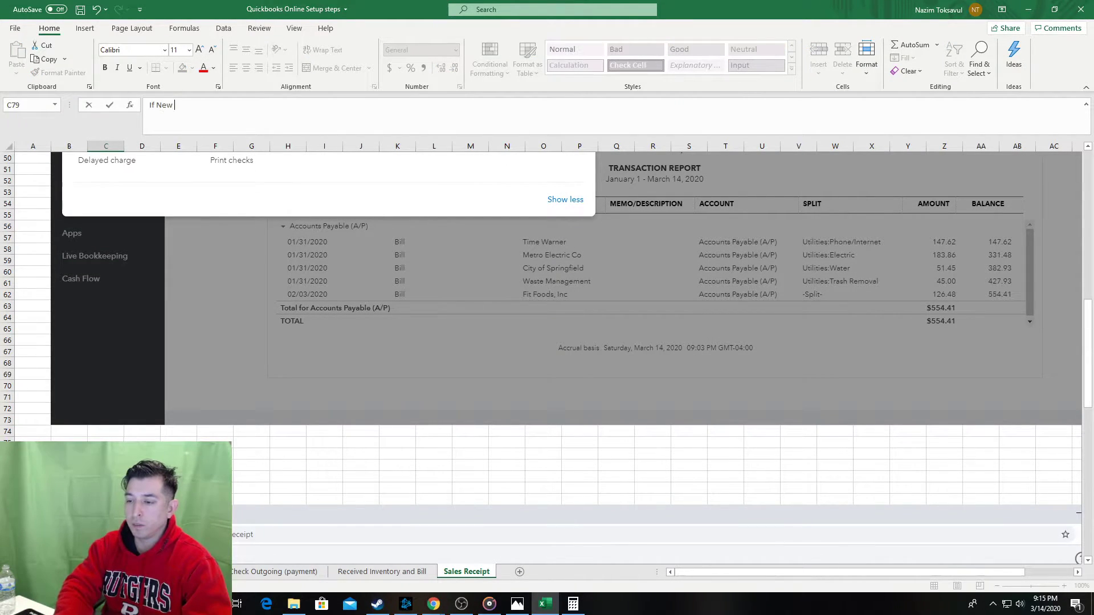
type("- Add New")
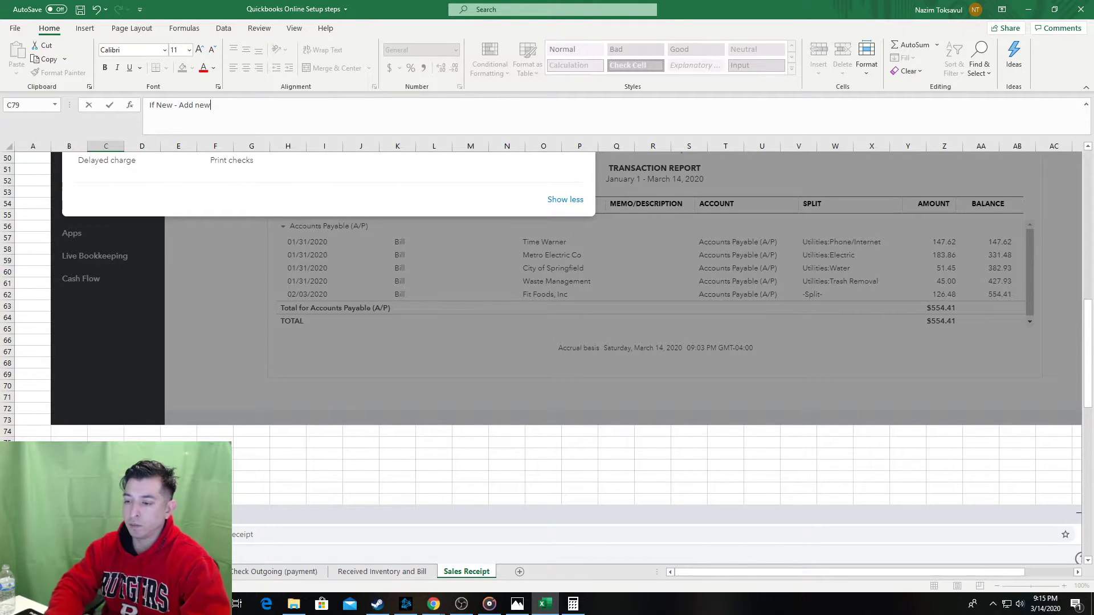
key("Return")
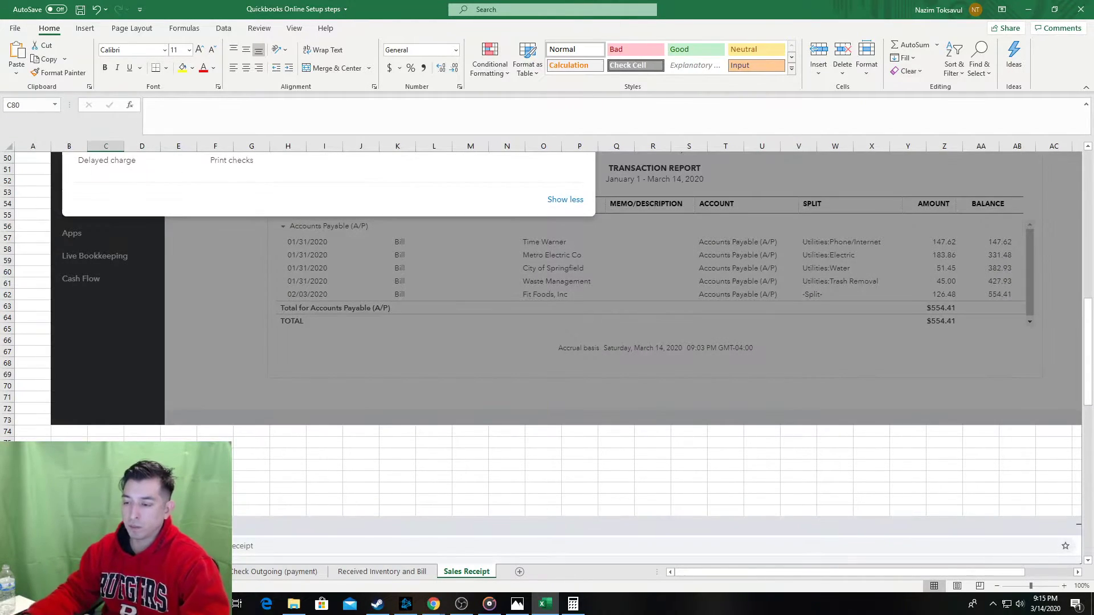
scroll(220, 371, "down", 2)
Save the new customer in the QuickBooks New Customer popup.
key("alt+Tab")
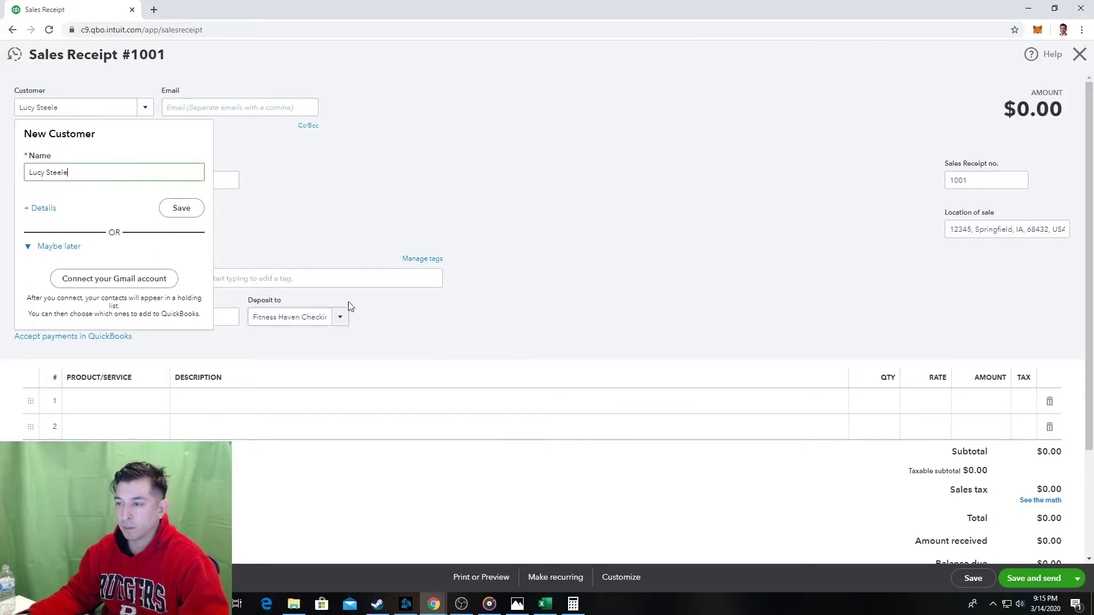
left_click(198, 216)
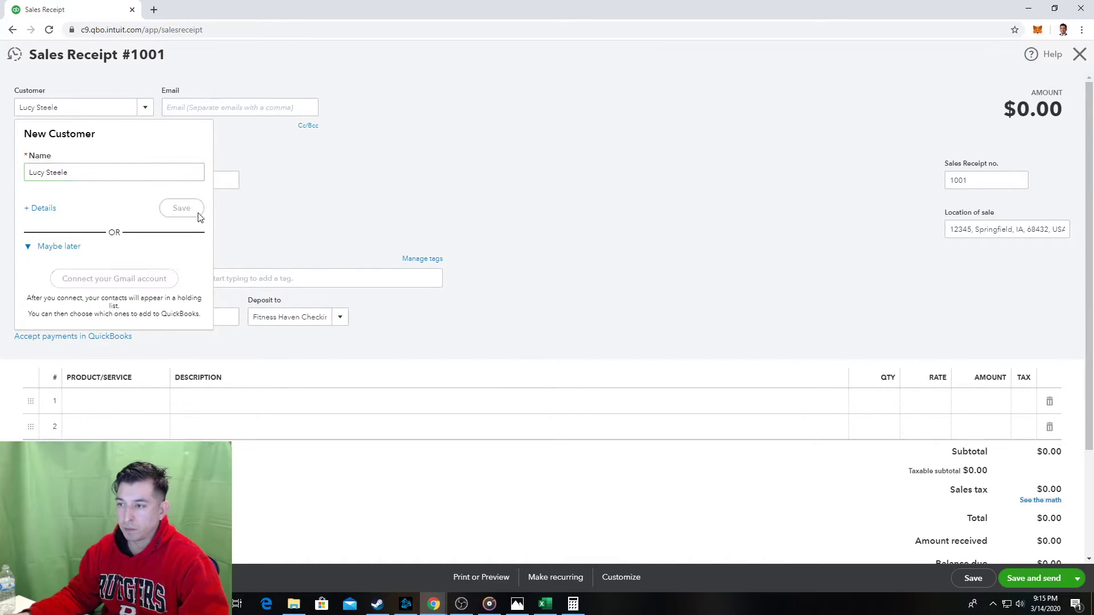
scroll(285, 237, "down", 2)
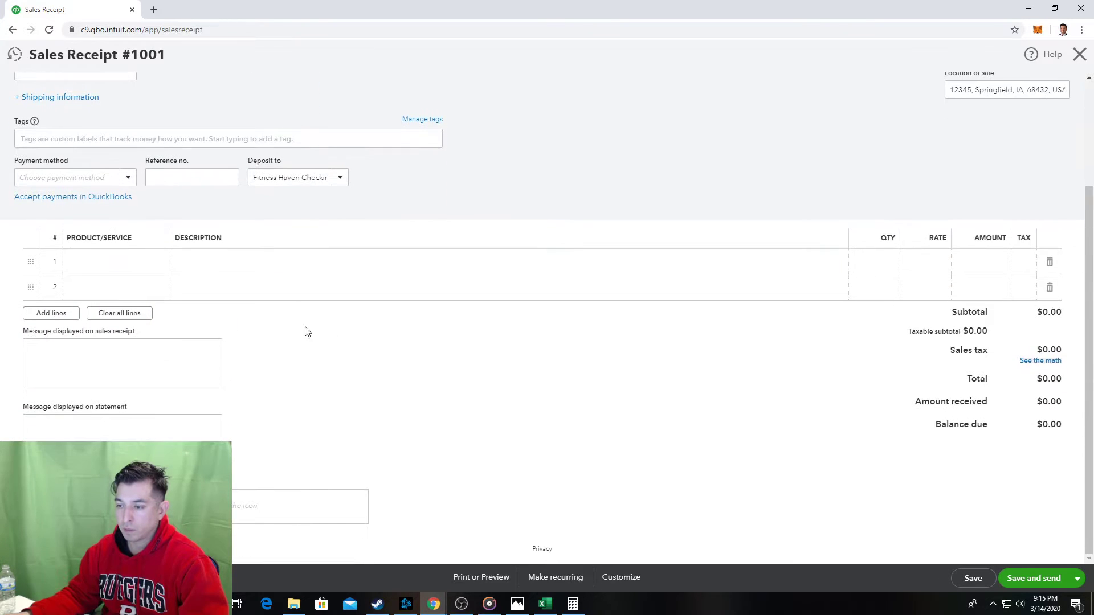
Add the note 'Hit Save' in C81, beneath 'If New - Add new' in the customer step.
key("alt+Tab")
scroll(308, 494, "down", 14)
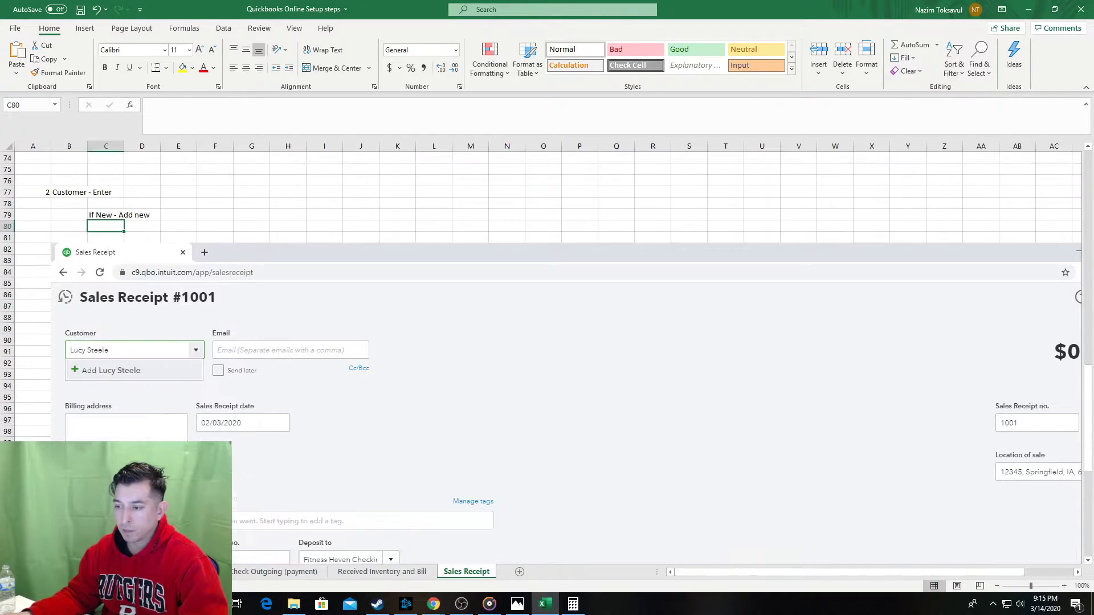
left_click(69, 500)
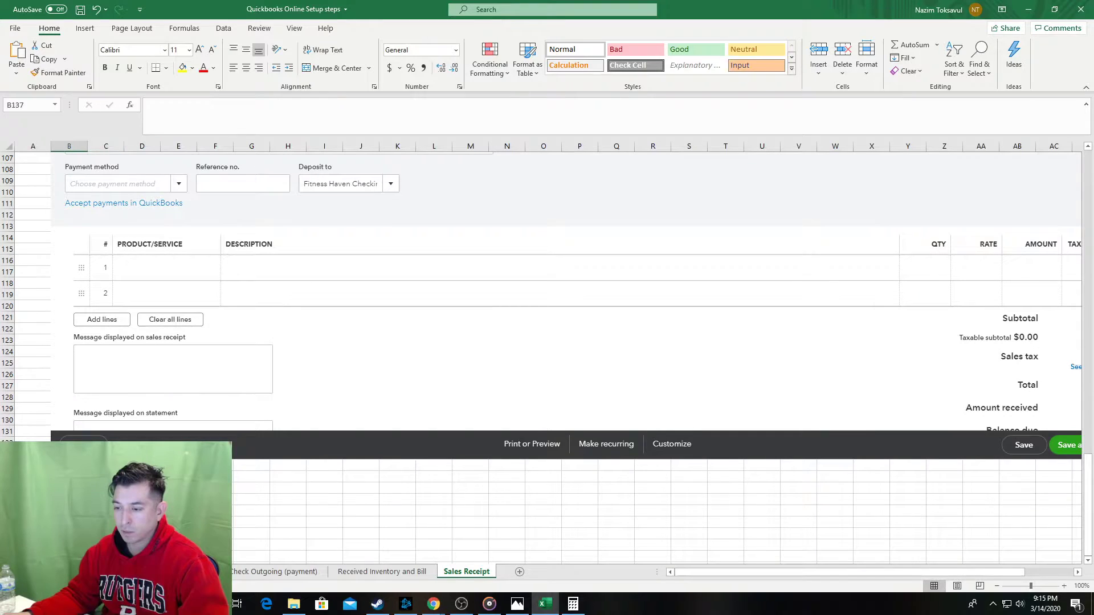
left_click(34, 419)
scroll(33, 412, "up", 13)
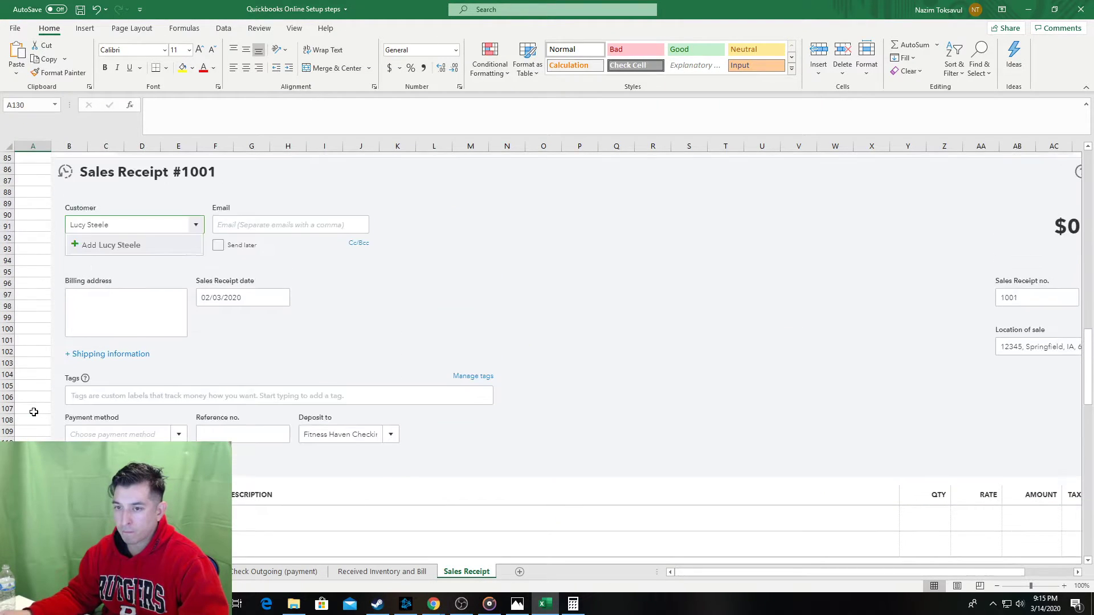
left_click(116, 291)
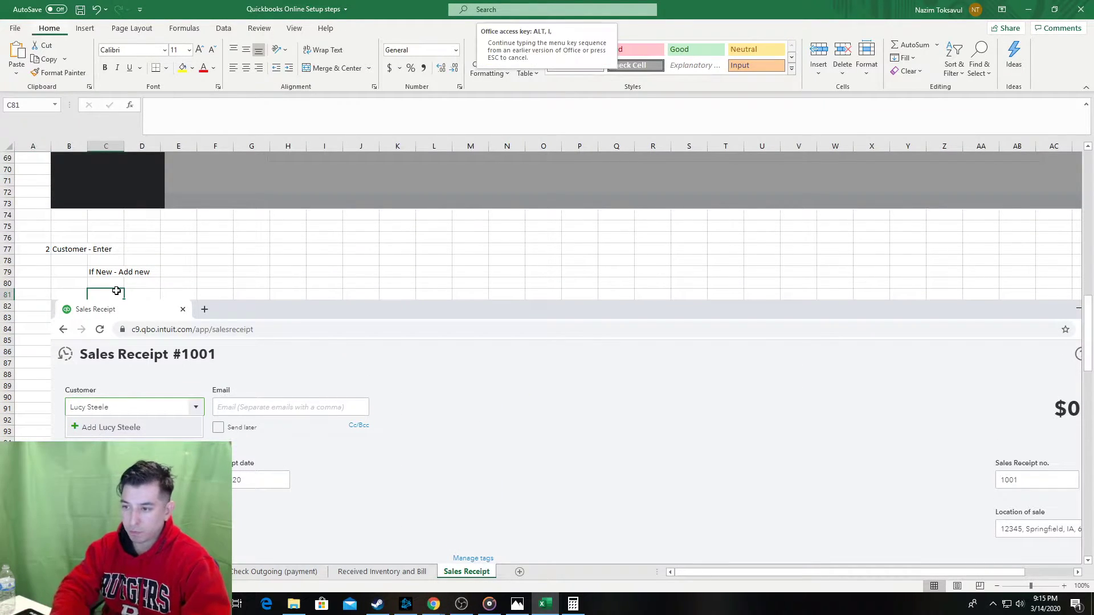
type("Hit Save")
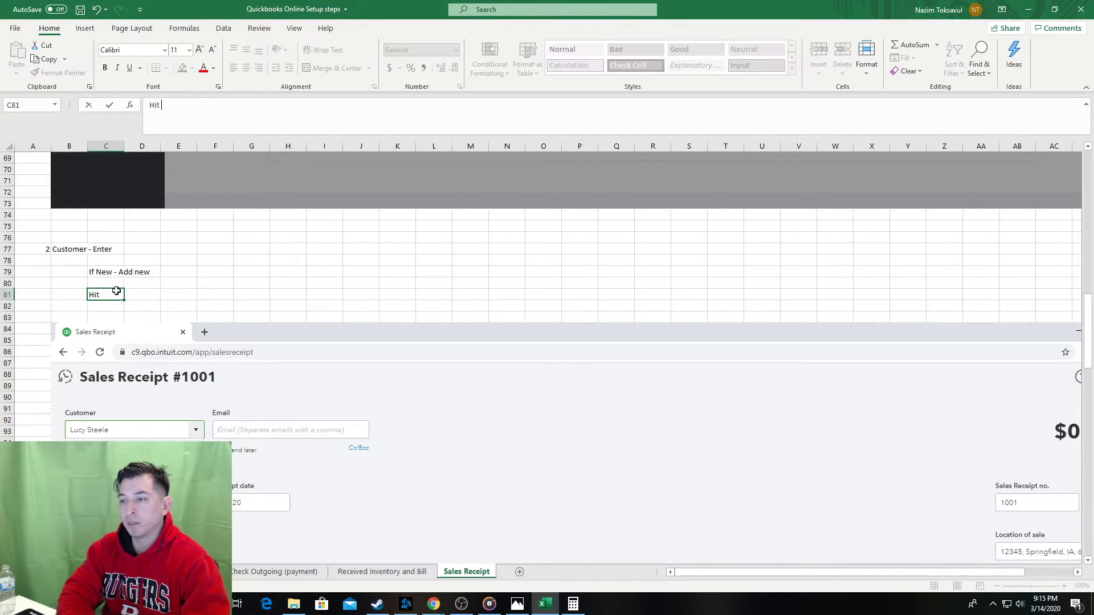
key("Tab")
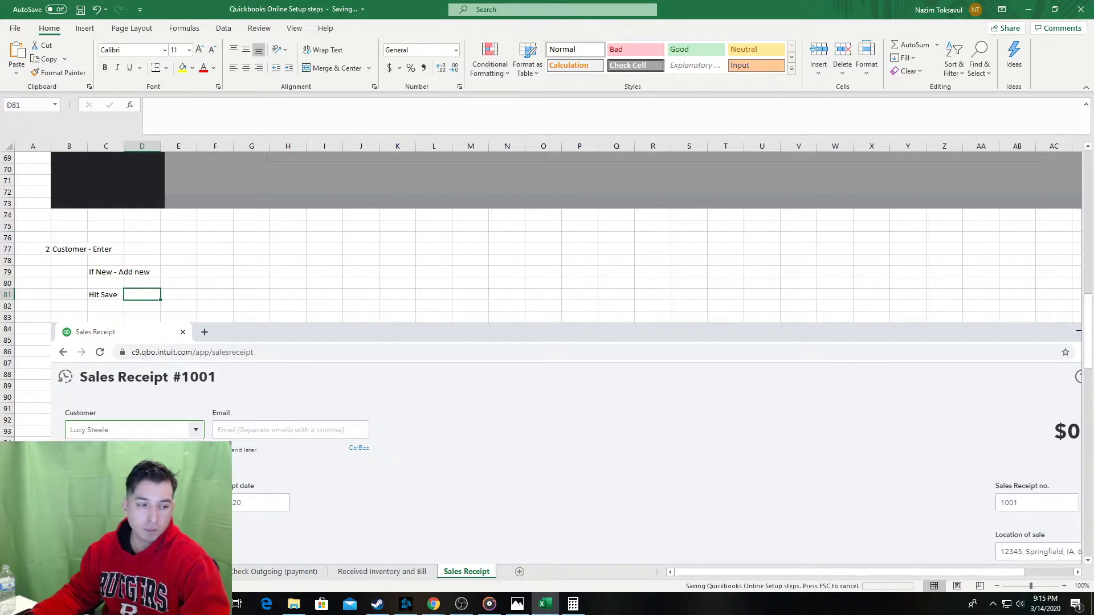
Check the QuickBooks window, return to the workbook and scroll down the guide.
key("alt+Tab")
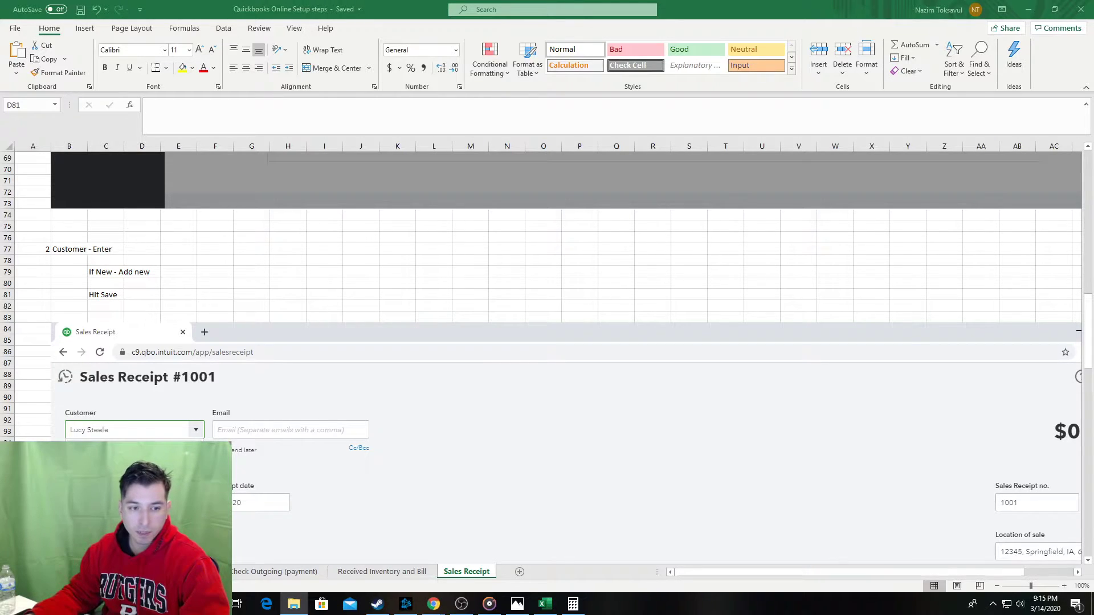
key("alt+Tab")
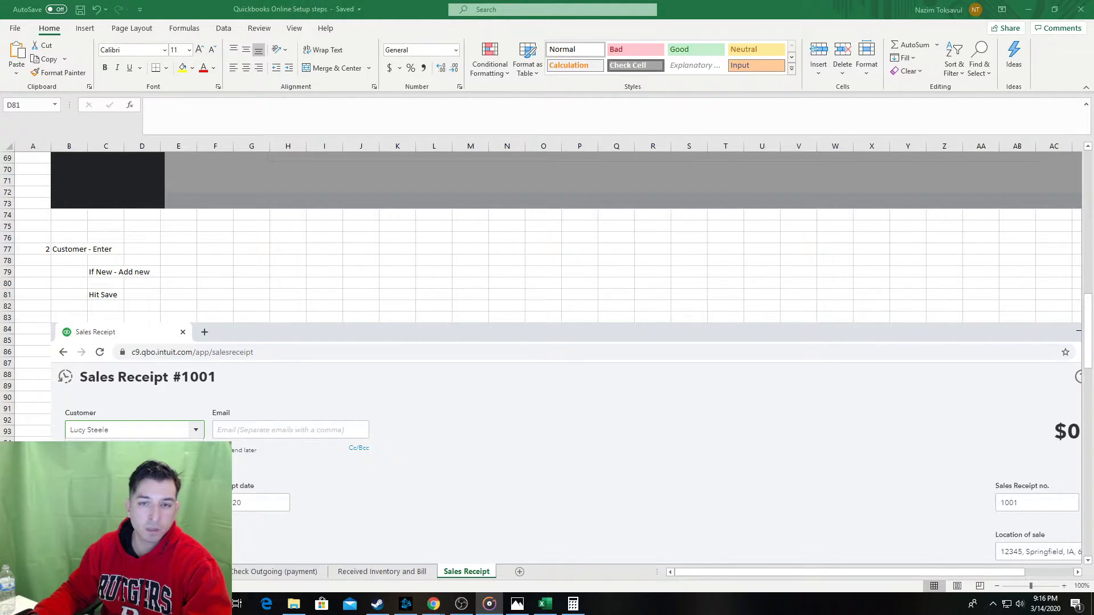
left_click(369, 286)
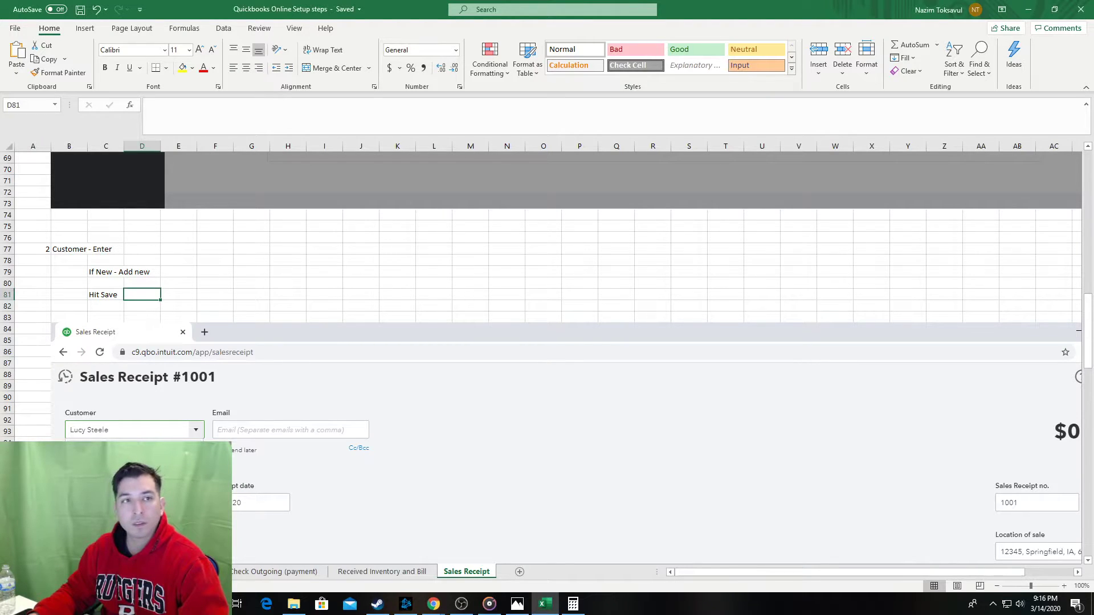
key("alt+Tab")
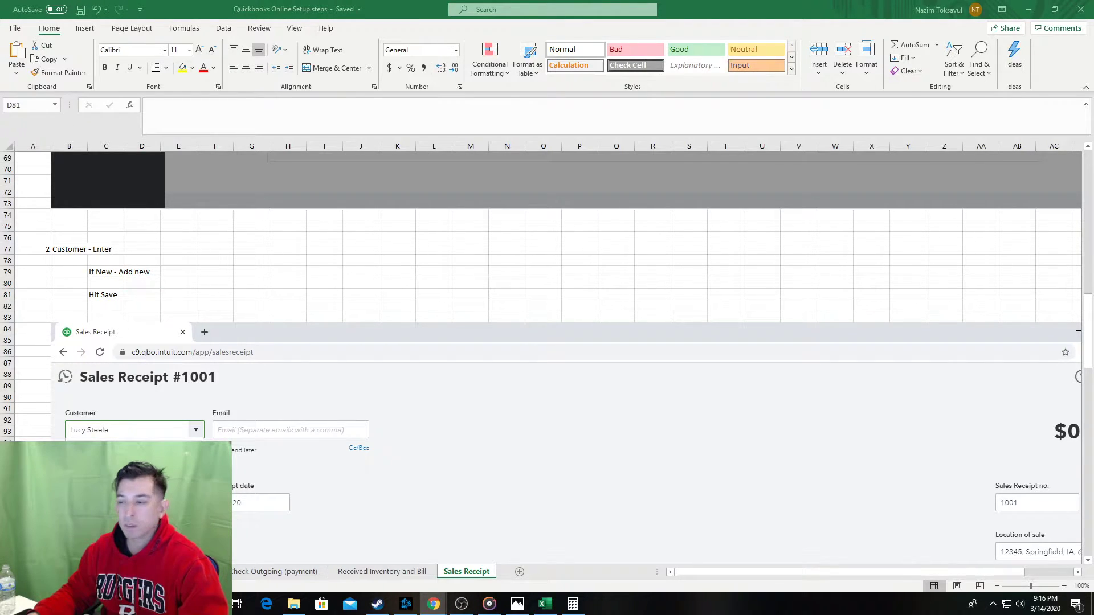
key("alt+Tab")
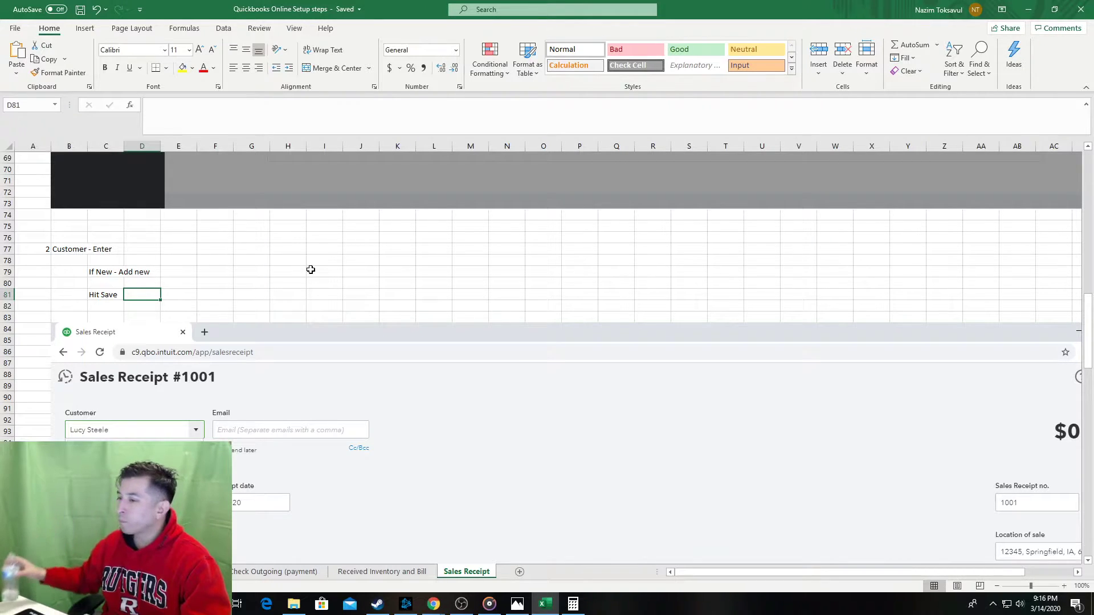
scroll(377, 262, "down", 1)
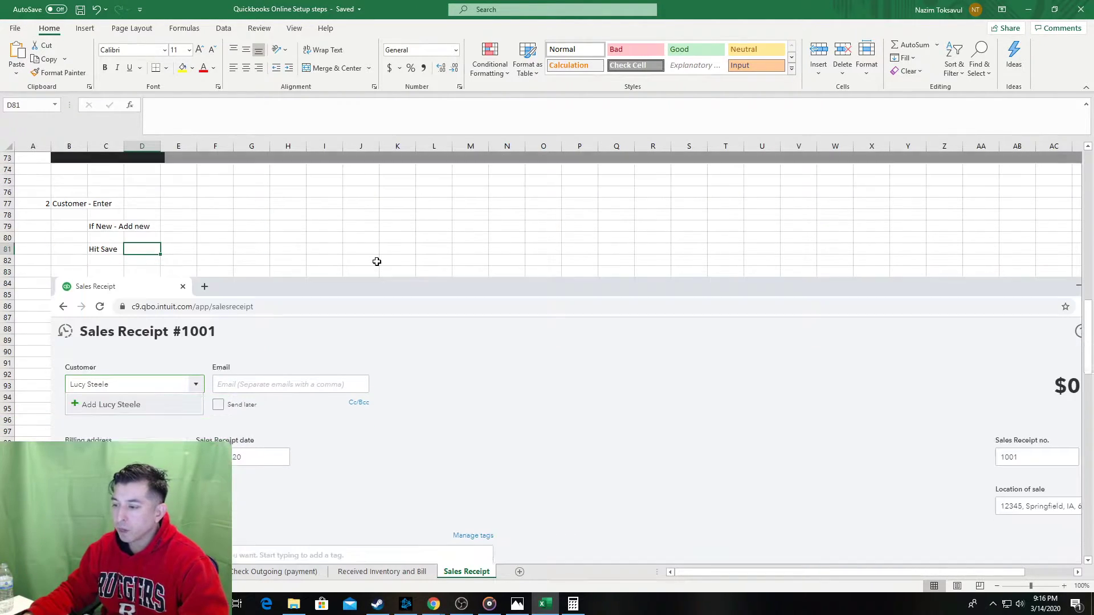
scroll(377, 262, "down", 4)
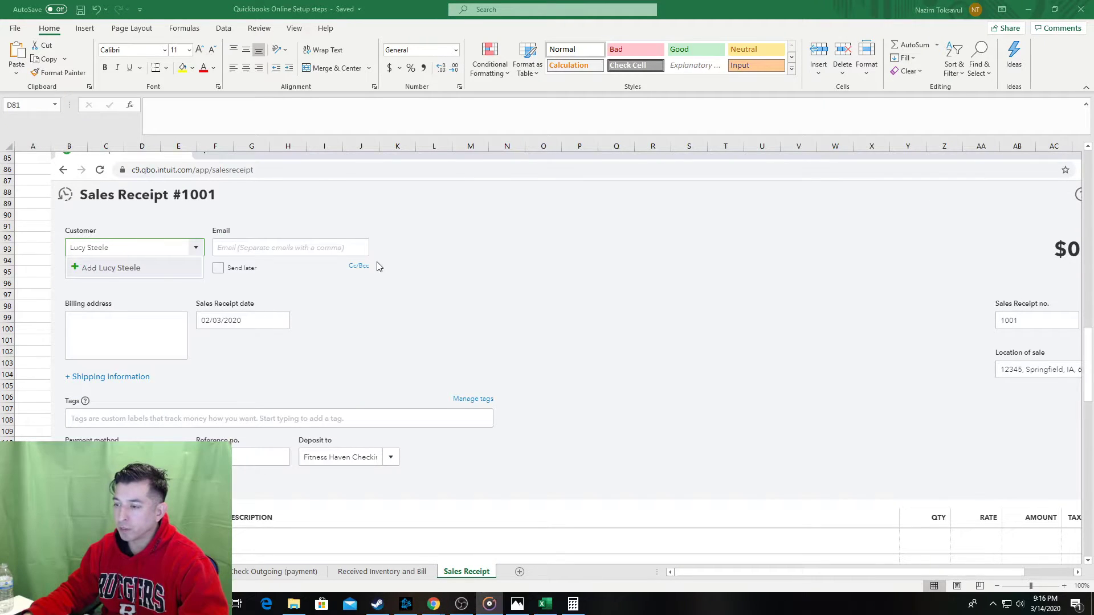
mouse_move(435, 605)
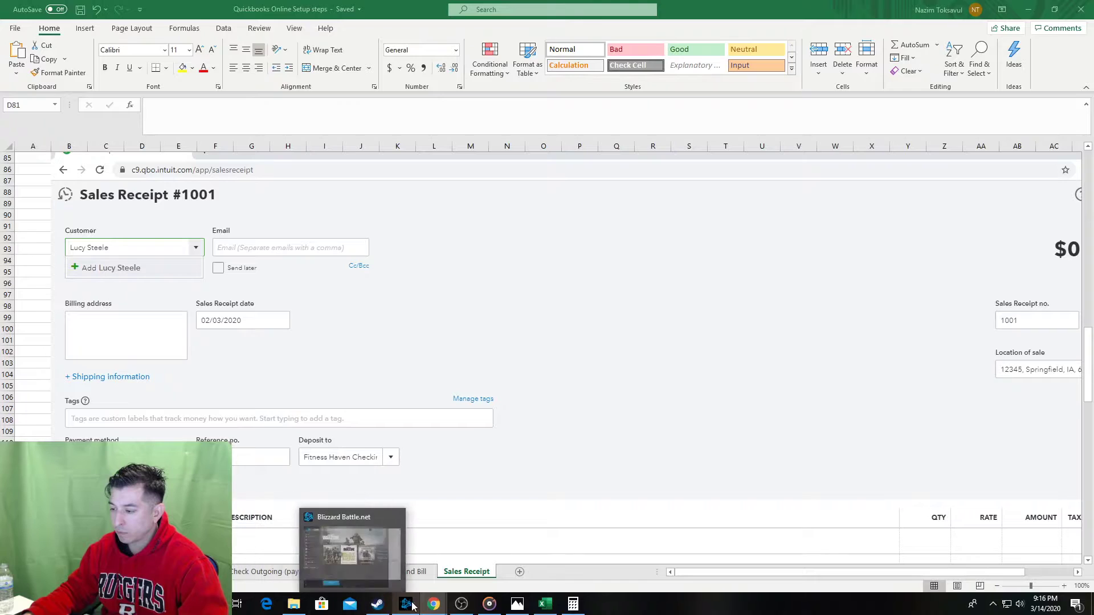
Change the QuickBooks sales receipt date from 02/03/2020 to February 4, 2020.
left_click(448, 550)
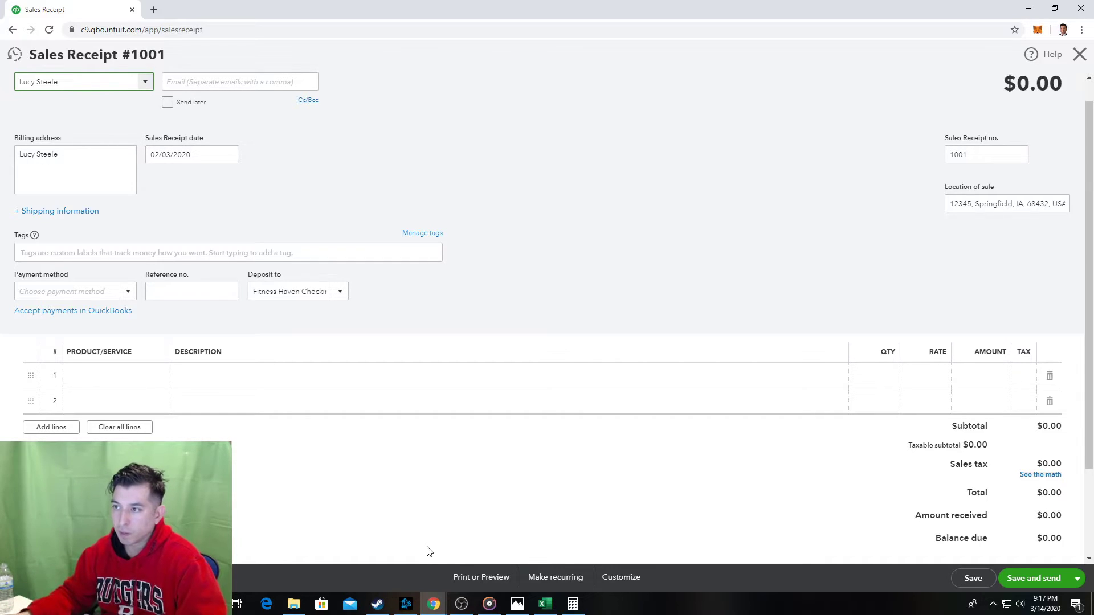
left_click(225, 166)
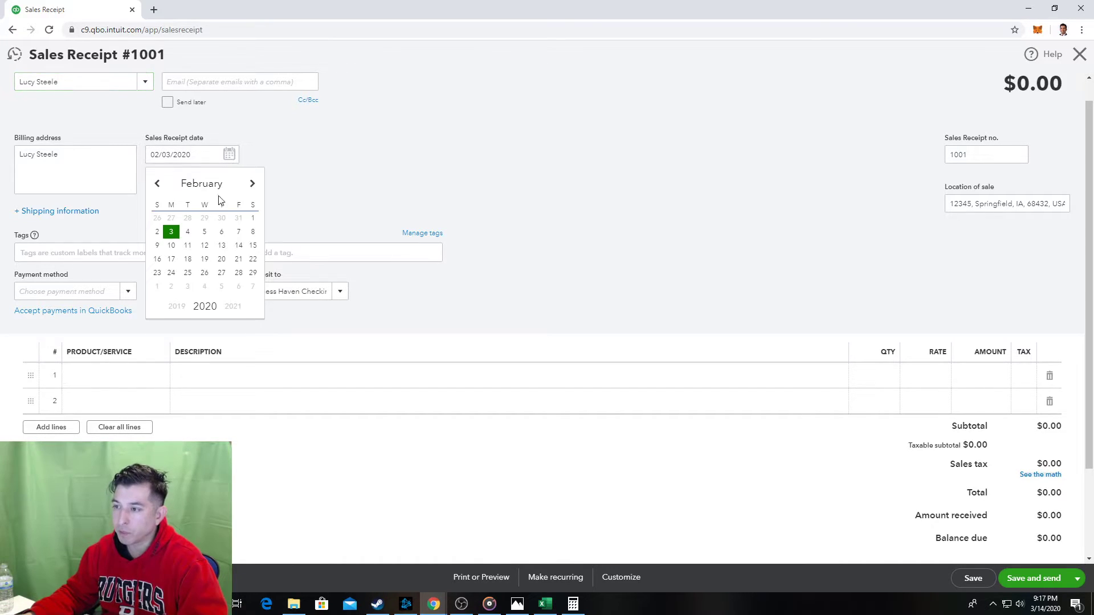
left_click(186, 230)
left_click(315, 184)
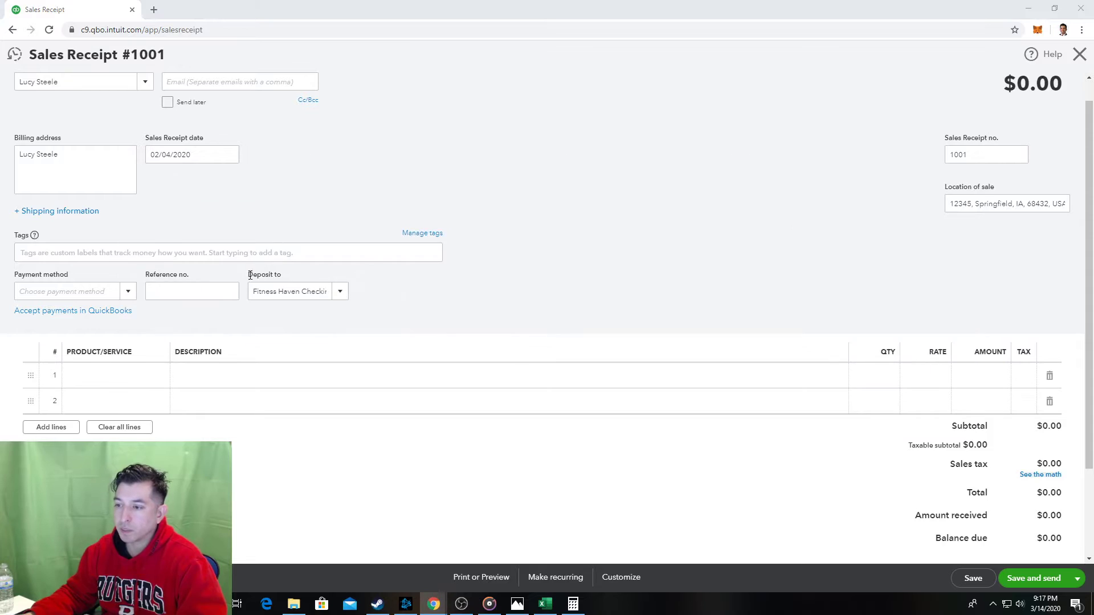
left_click(545, 604)
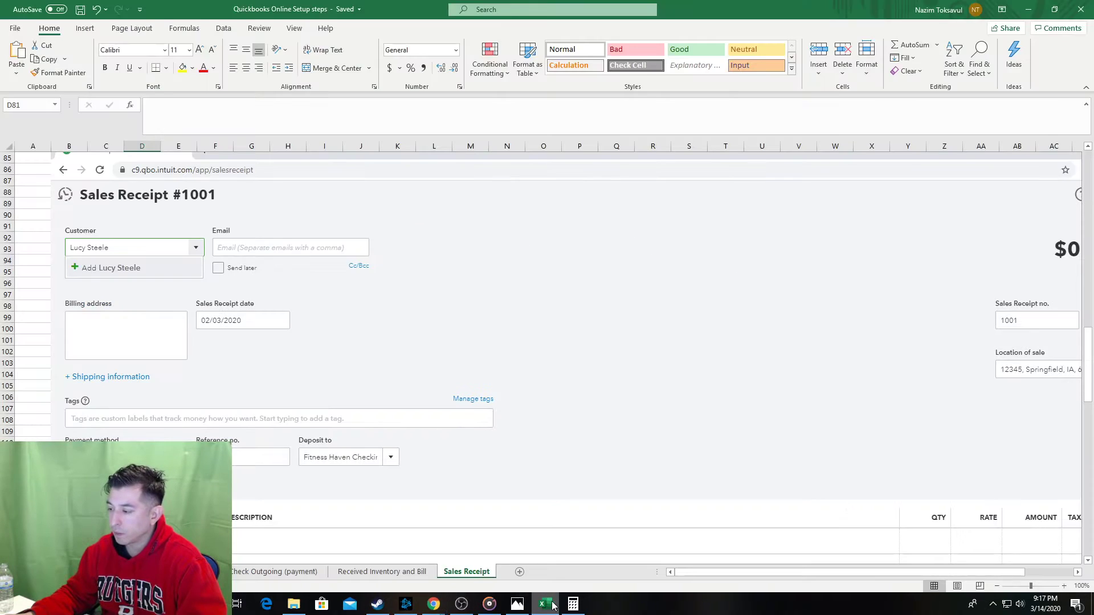
Below the last Sales Receipt screenshot, enter step number 4 in cell A195.
left_click(20, 261)
scroll(44, 260, "up", 4)
scroll(44, 260, "down", 12)
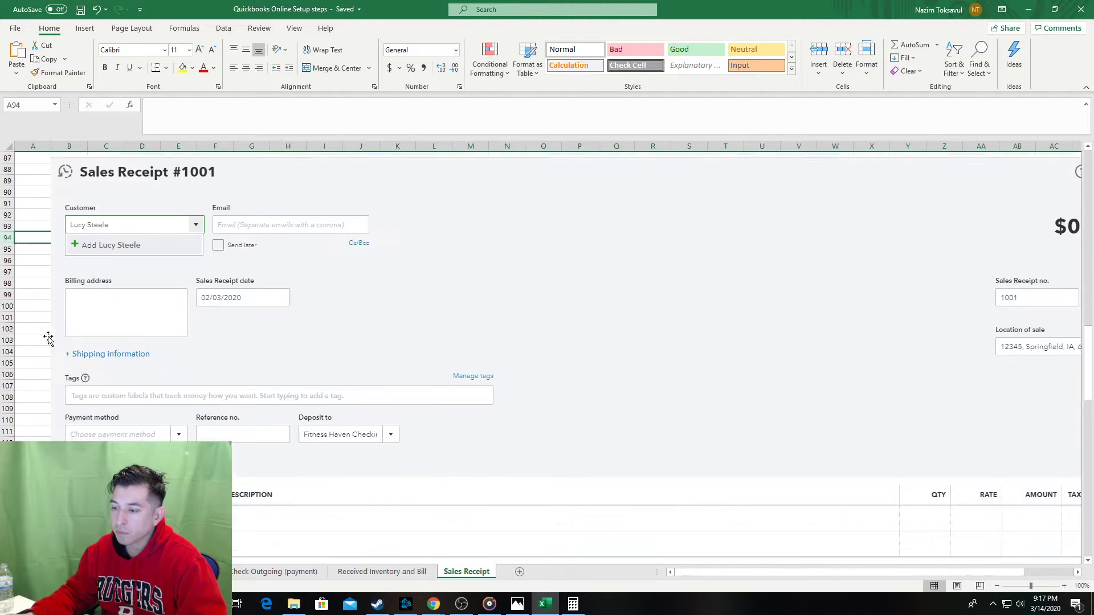
scroll(111, 424, "down", 16)
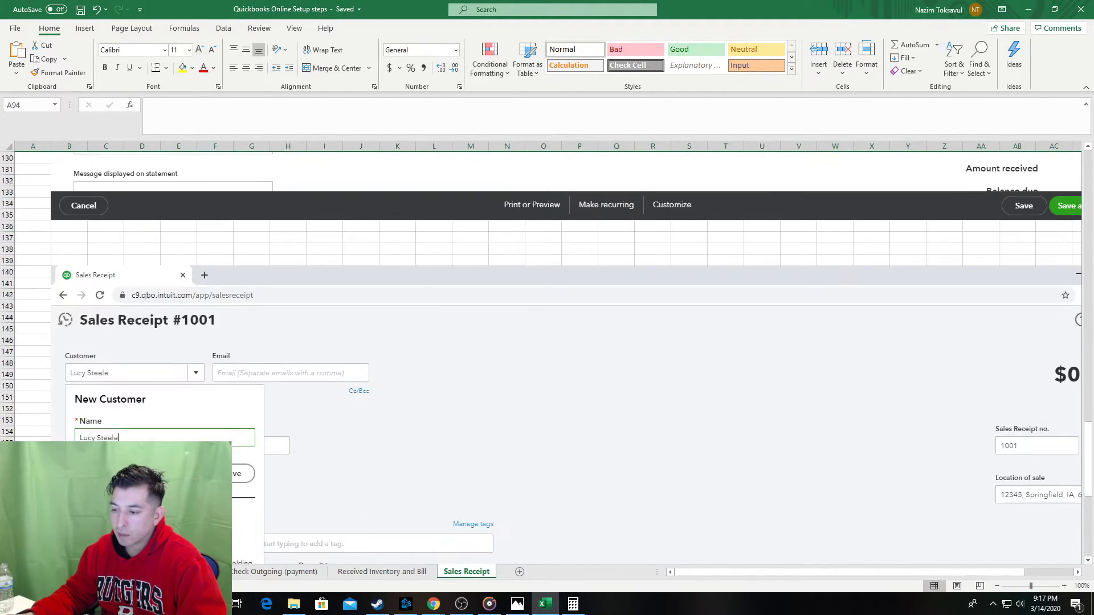
scroll(57, 424, "down", 5)
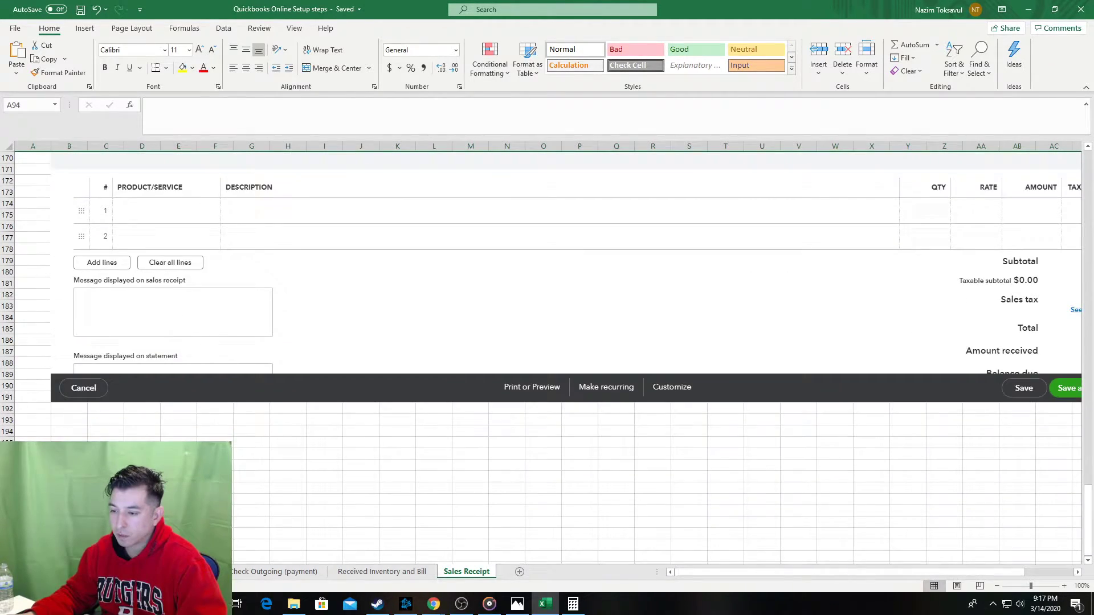
left_click(47, 428)
left_click(44, 439)
type("4")
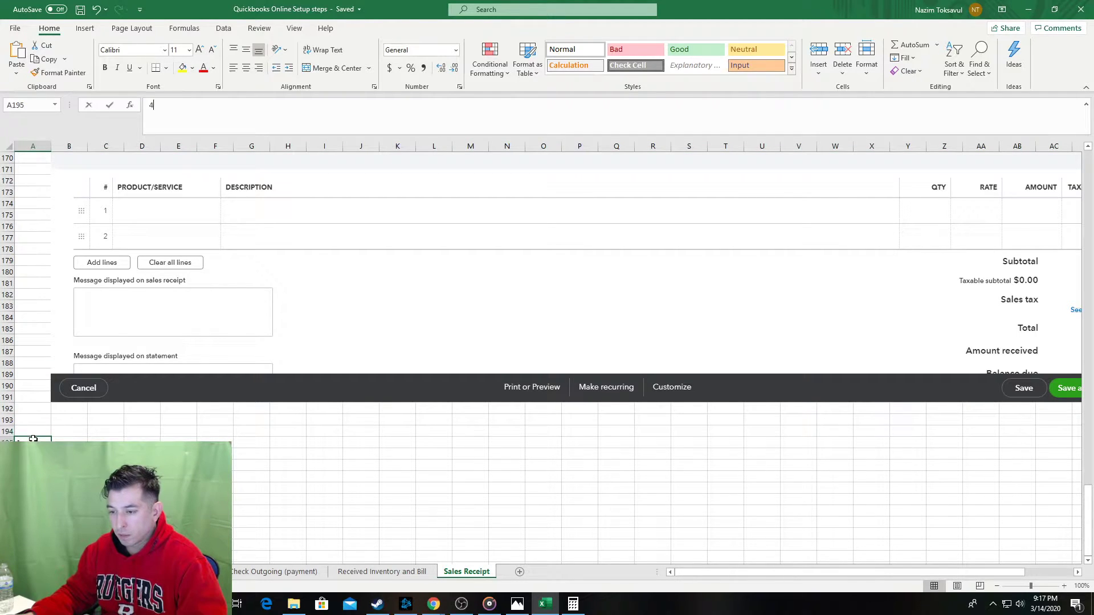
key("Tab")
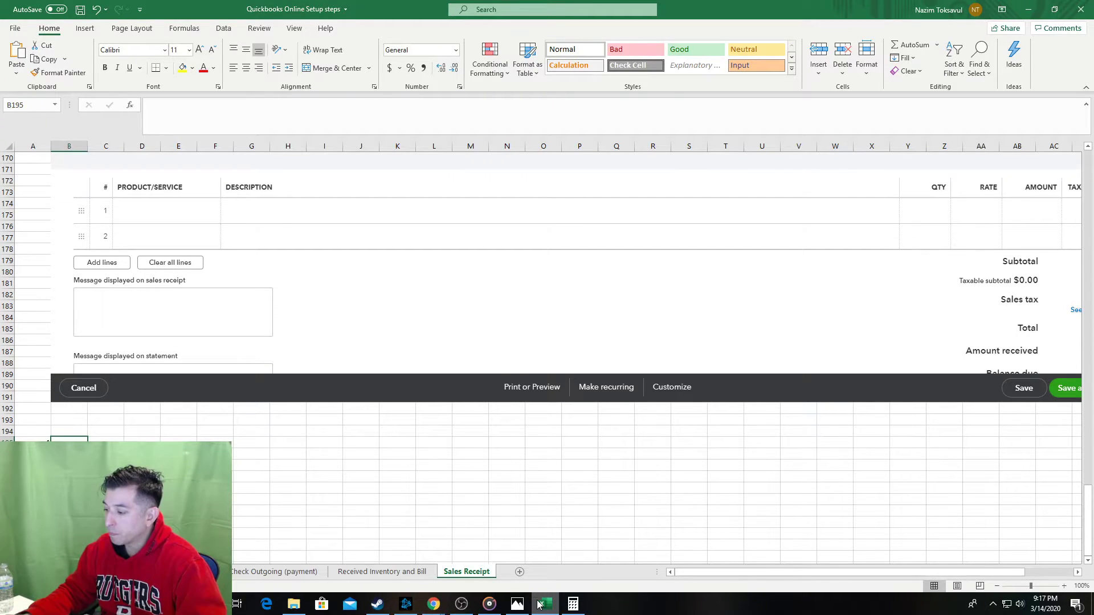
Enter the step 4 note 'Sales Receipt Date - enter' in cell B195.
mouse_move(433, 604)
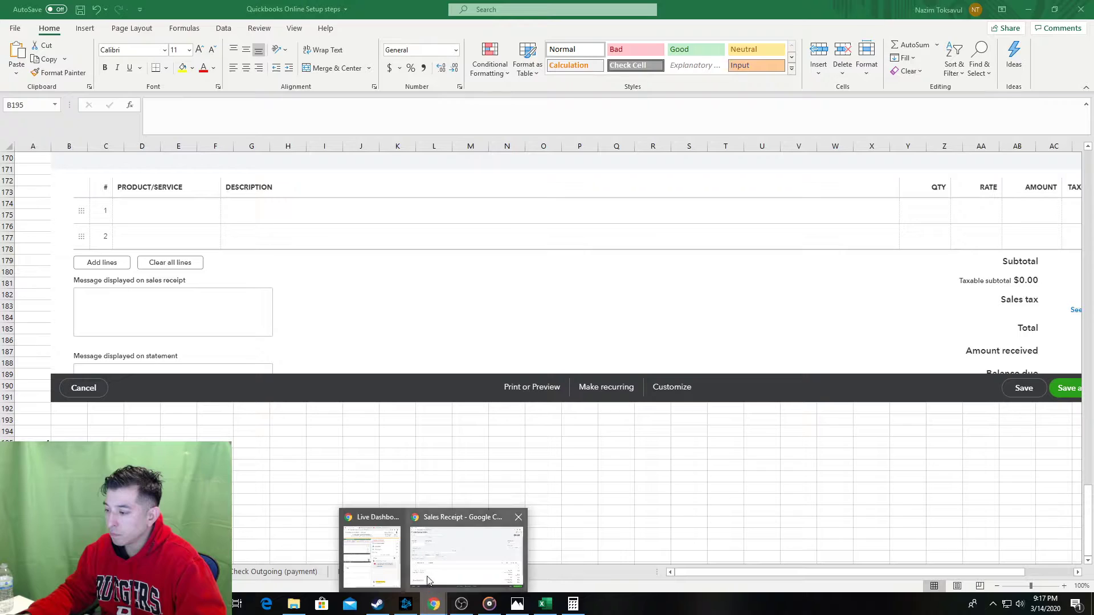
left_click(419, 564)
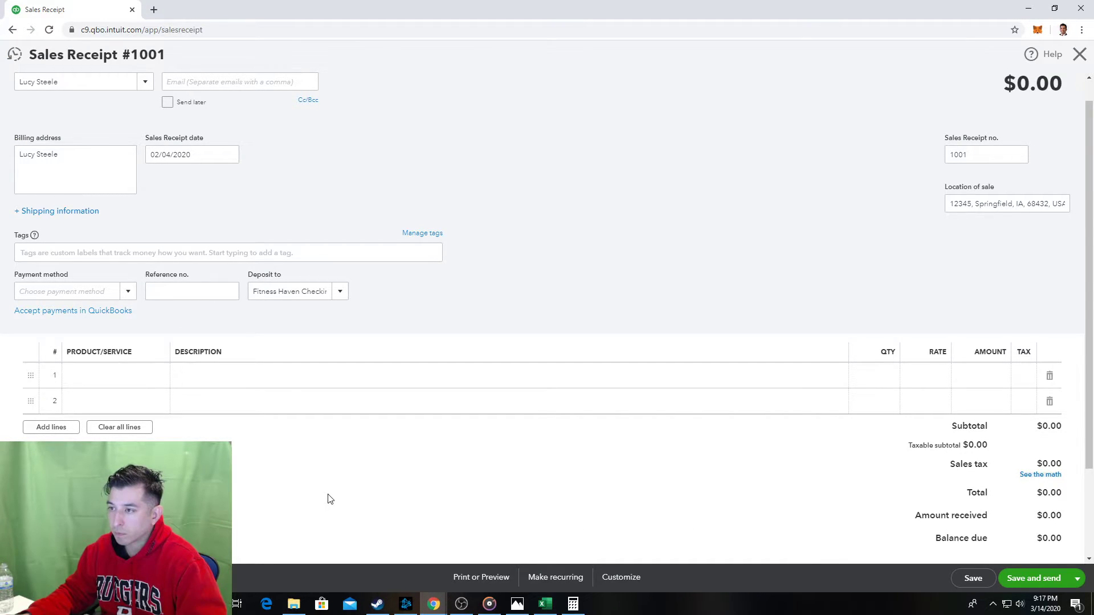
key("alt+Tab")
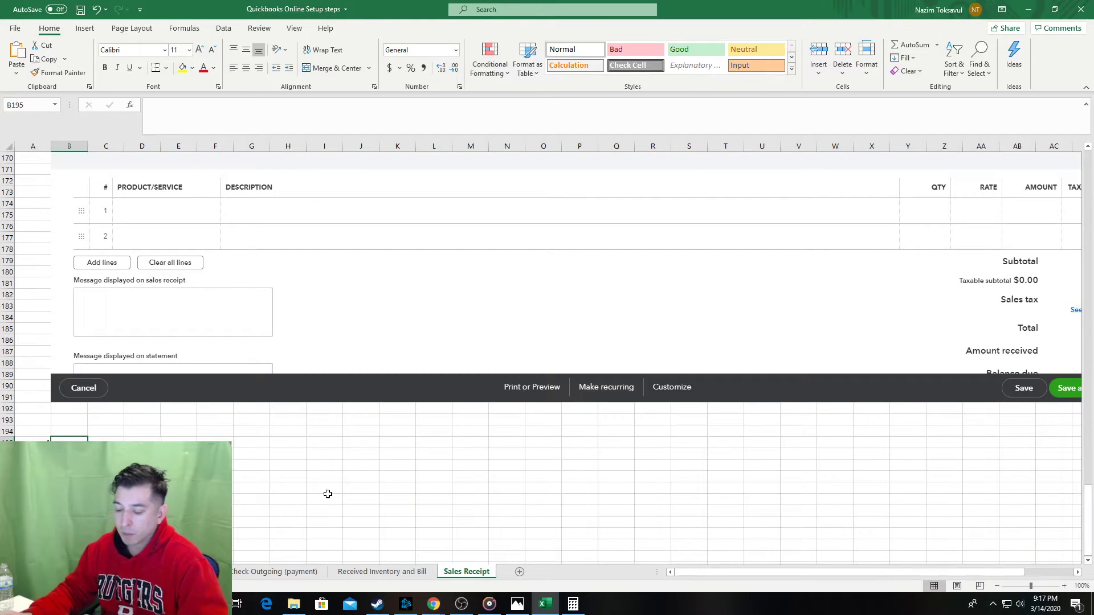
type("Sales Recei")
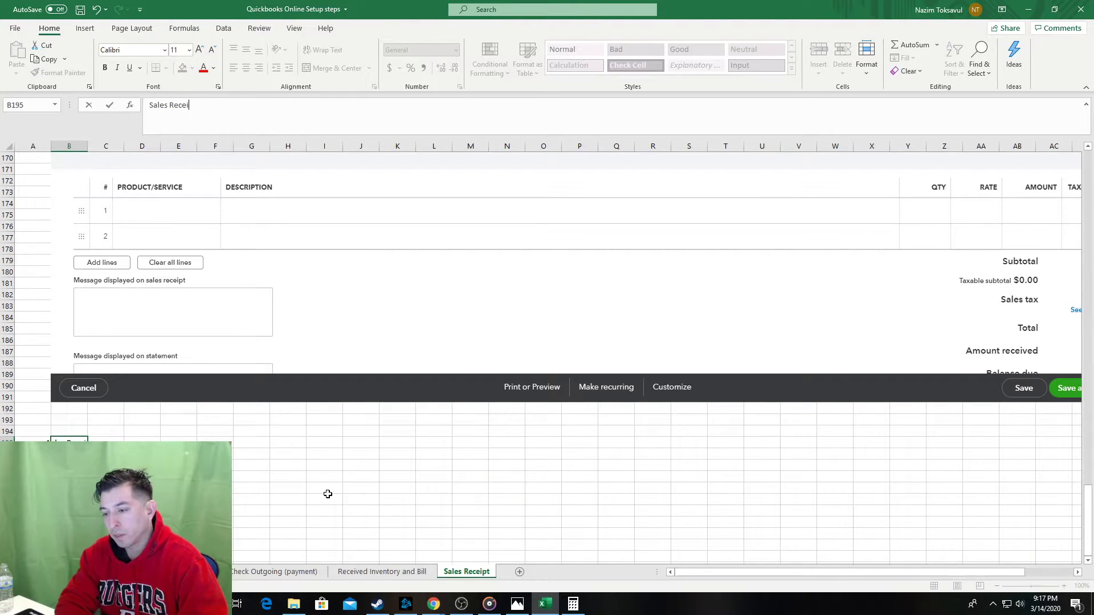
type("pt Date - enter")
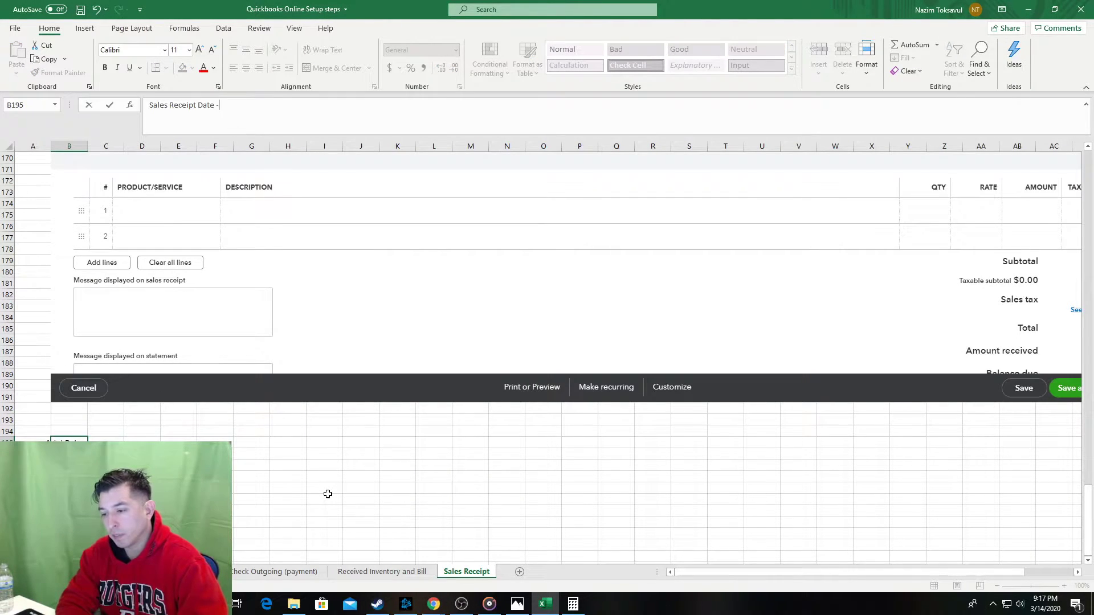
key("Return")
key("Return")
key("Return")
key("Tab")
key("alt+Tab")
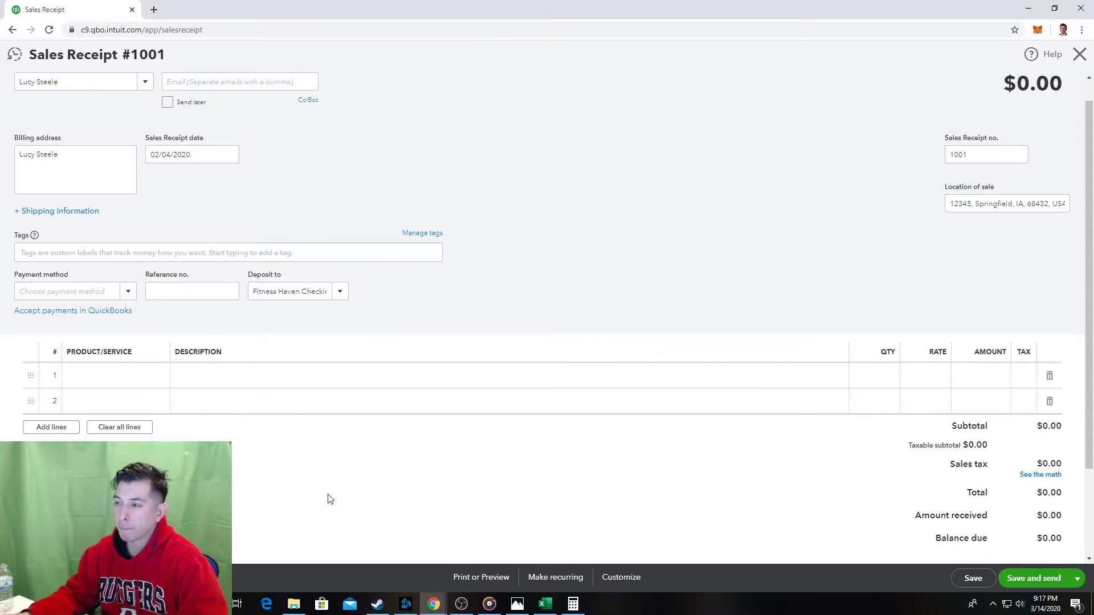
key("alt+Tab")
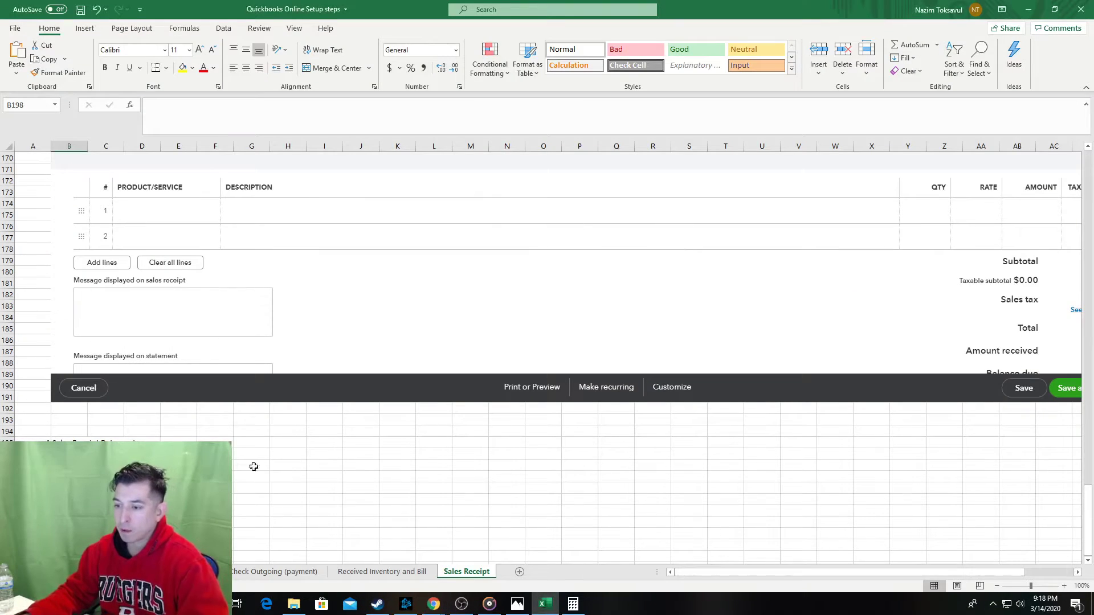
Paste the sales receipt screenshot below step 4.
key("ctrl+v")
scroll(80, 438, "up", 4)
scroll(80, 439, "up", 17)
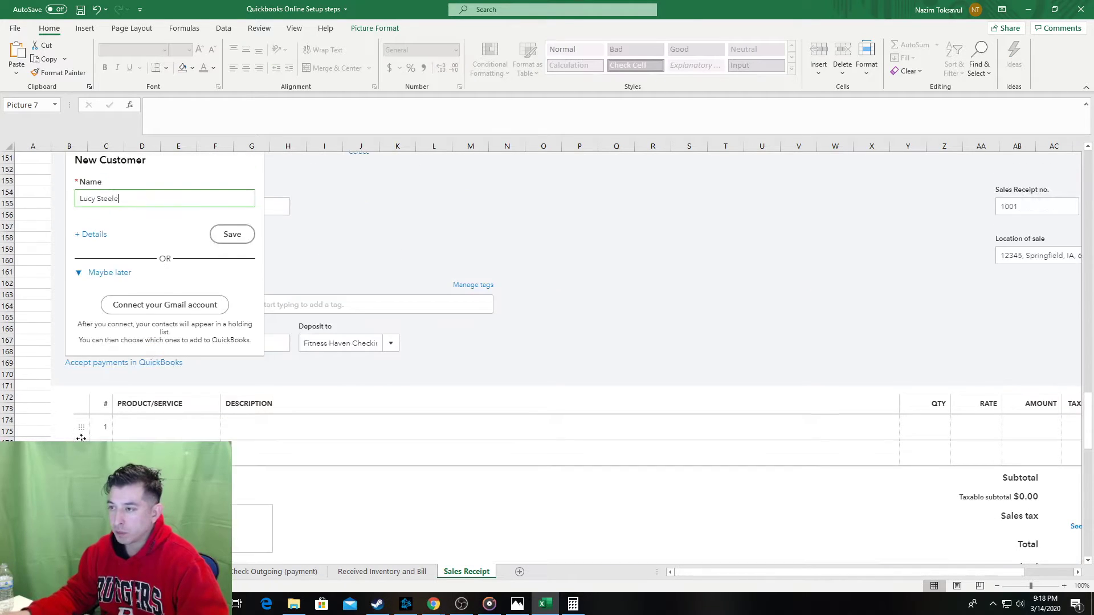
scroll(81, 438, "up", 11)
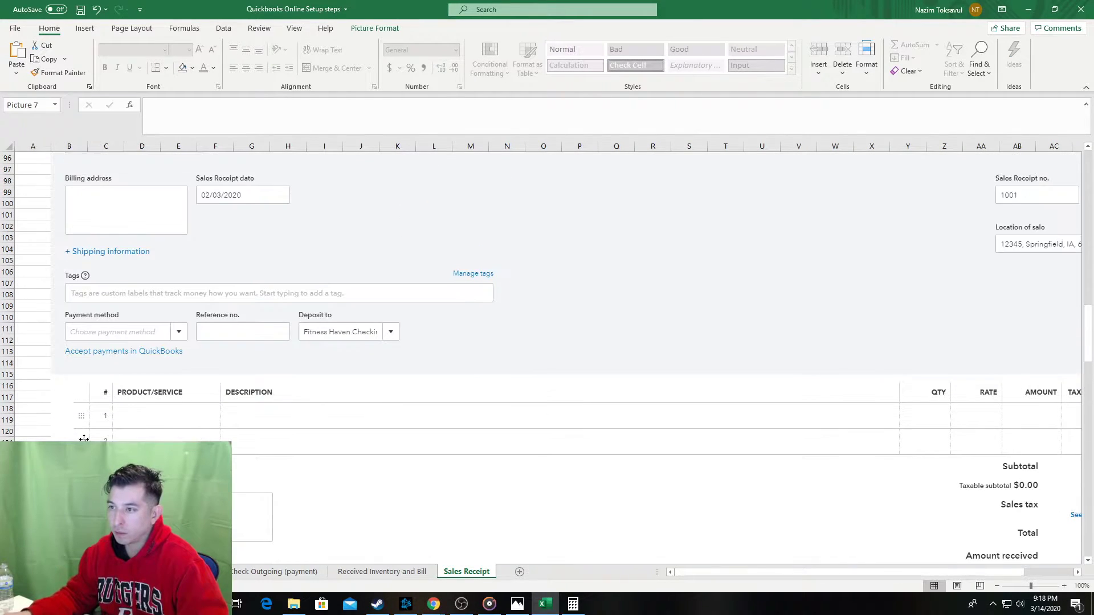
left_click(81, 236)
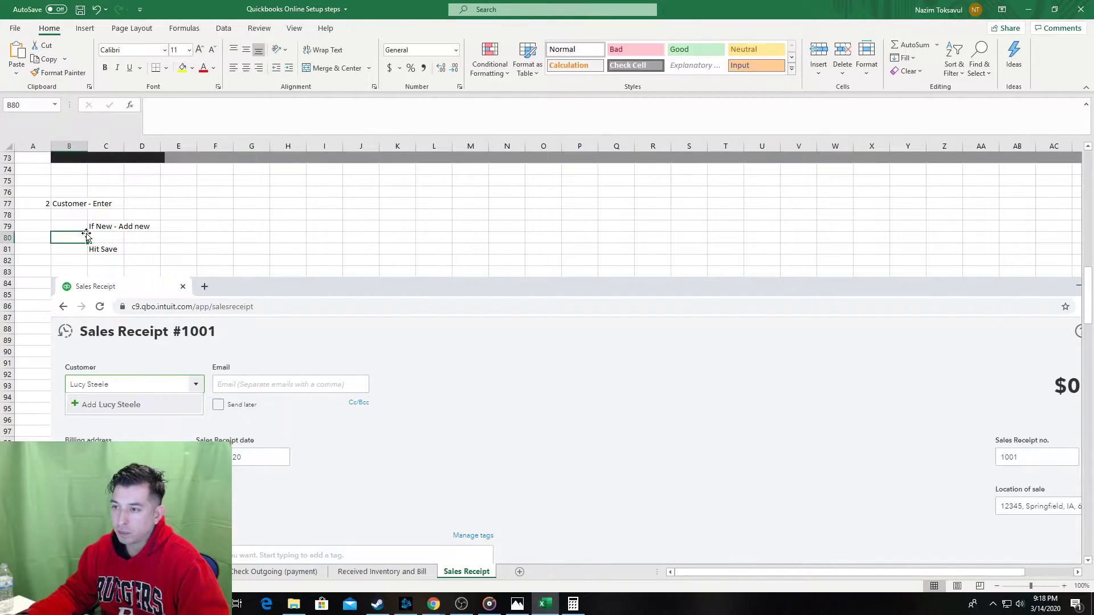
scroll(85, 234, "up", 11)
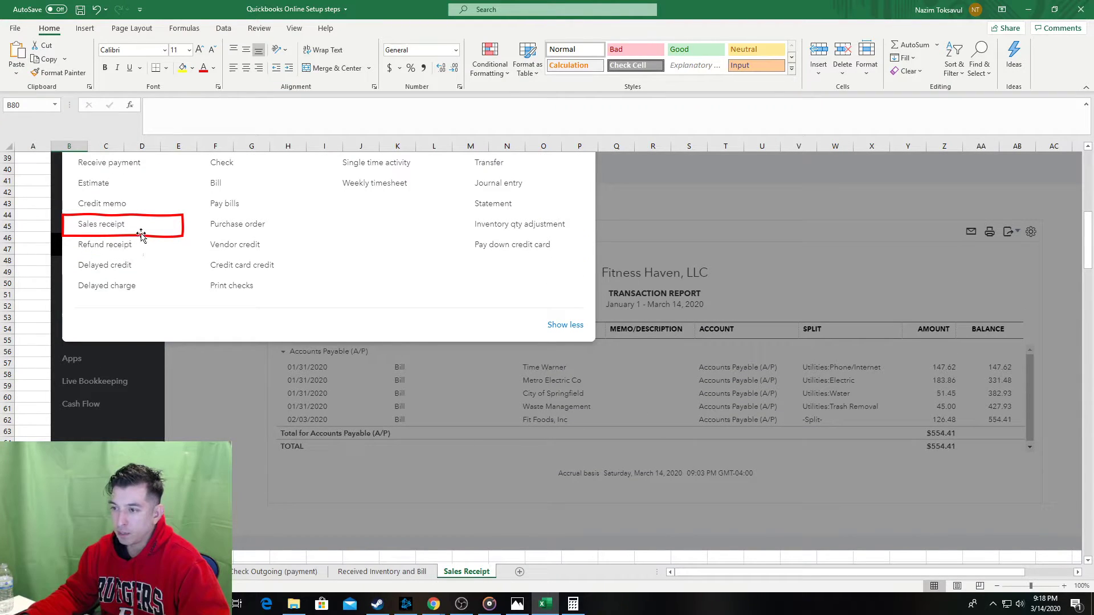
Copy the existing red box and place it over the Customer field screenshot.
left_click(145, 235)
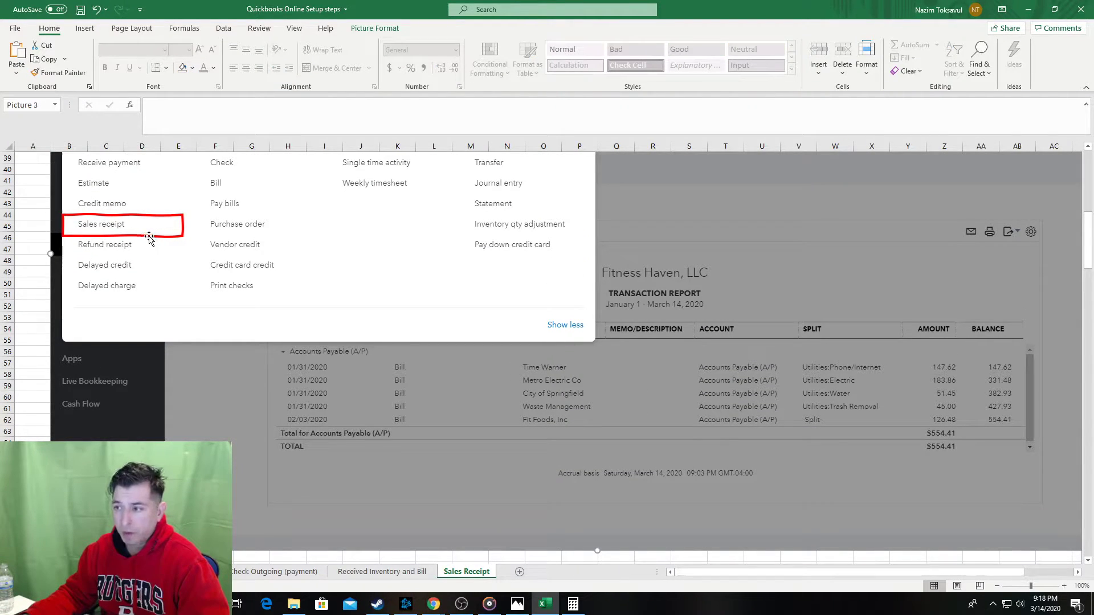
left_click(143, 237)
scroll(69, 365, "down", 6)
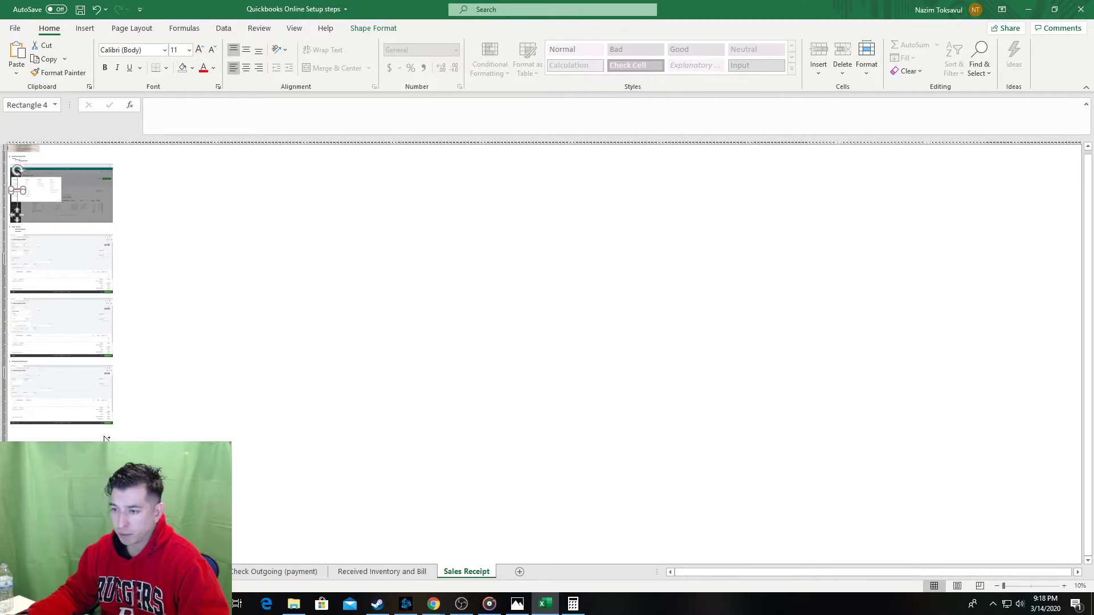
scroll(107, 436, "up", 5)
scroll(106, 437, "down", 9)
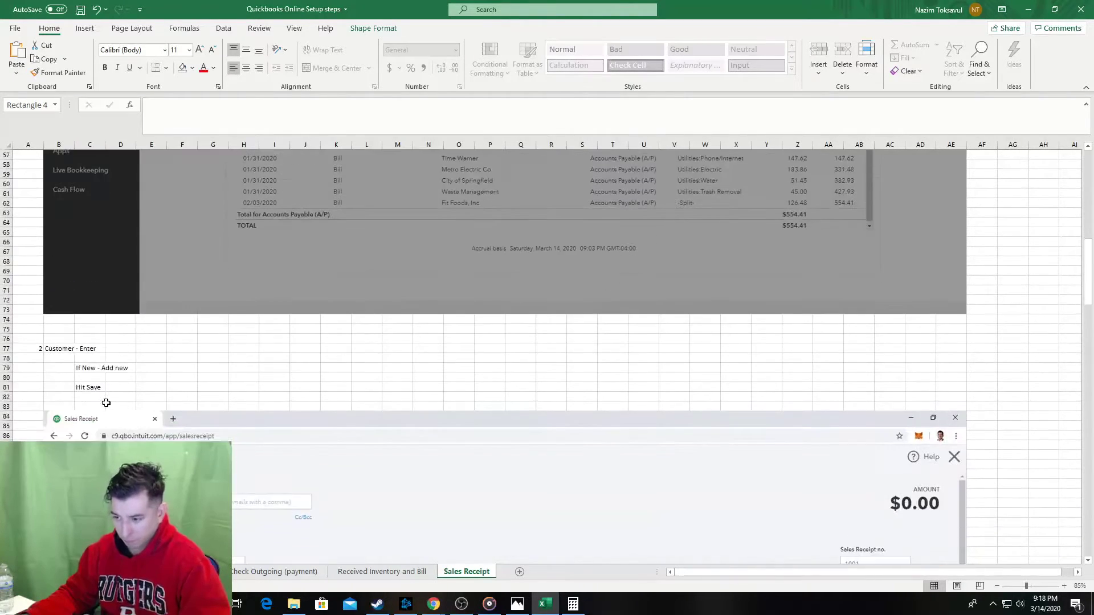
left_click(27, 379)
key("ctrl+v")
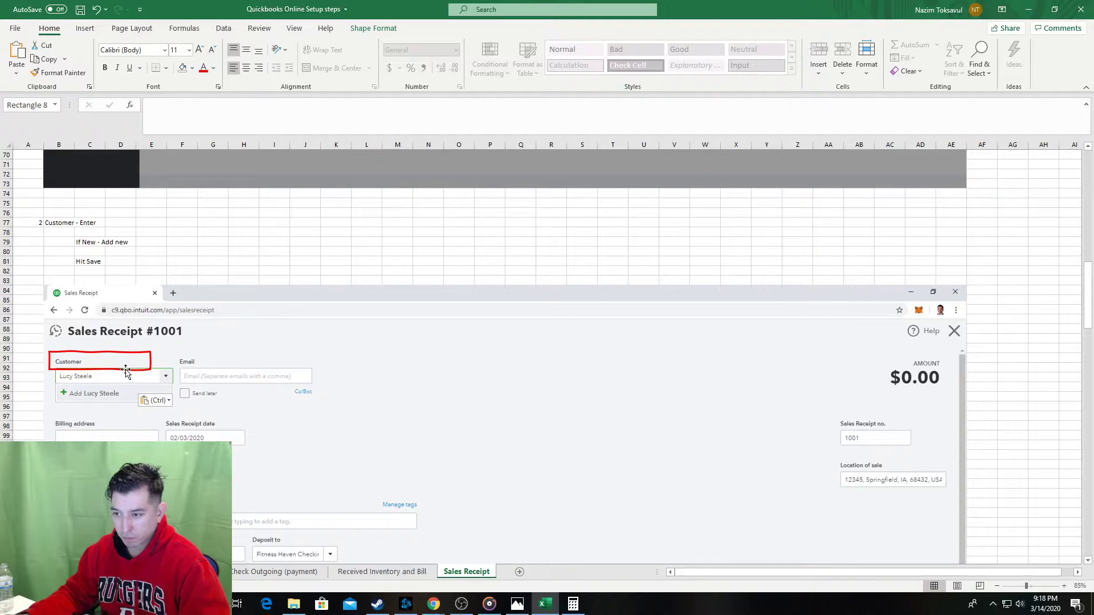
left_click_drag(149, 372, 181, 406)
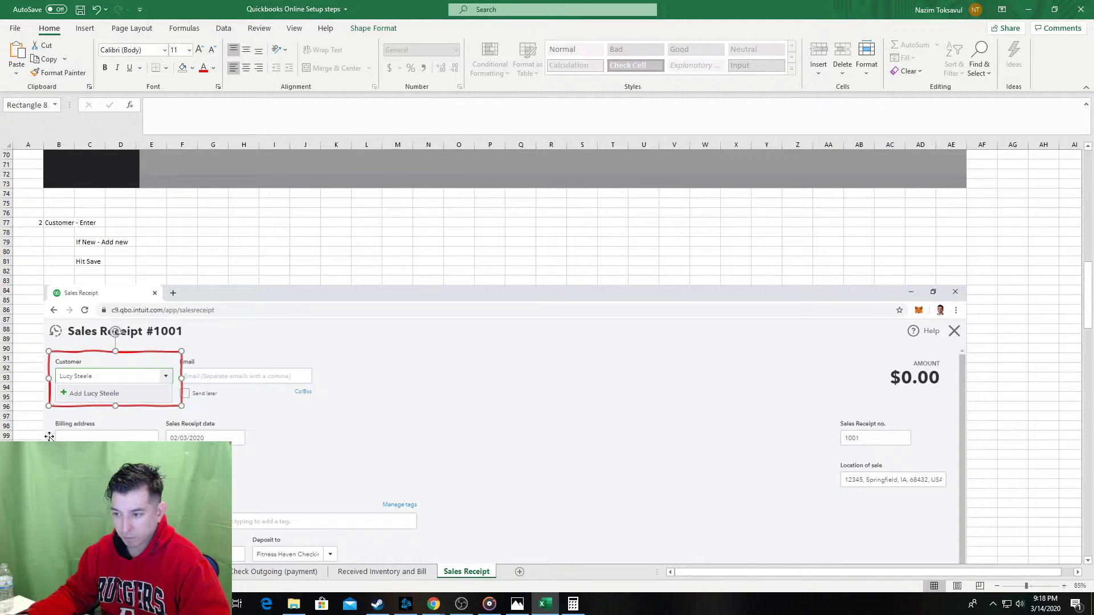
Frame the New Customer Save button with another red box.
scroll(50, 435, "down", 1)
scroll(38, 403, "down", 18)
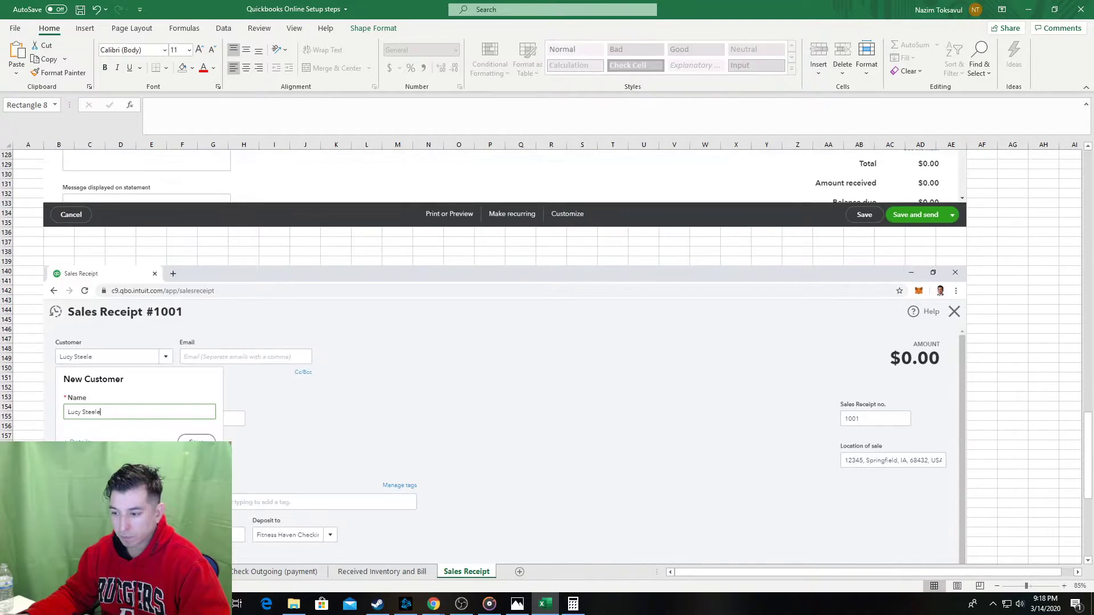
left_click(28, 464)
key("ctrl+v")
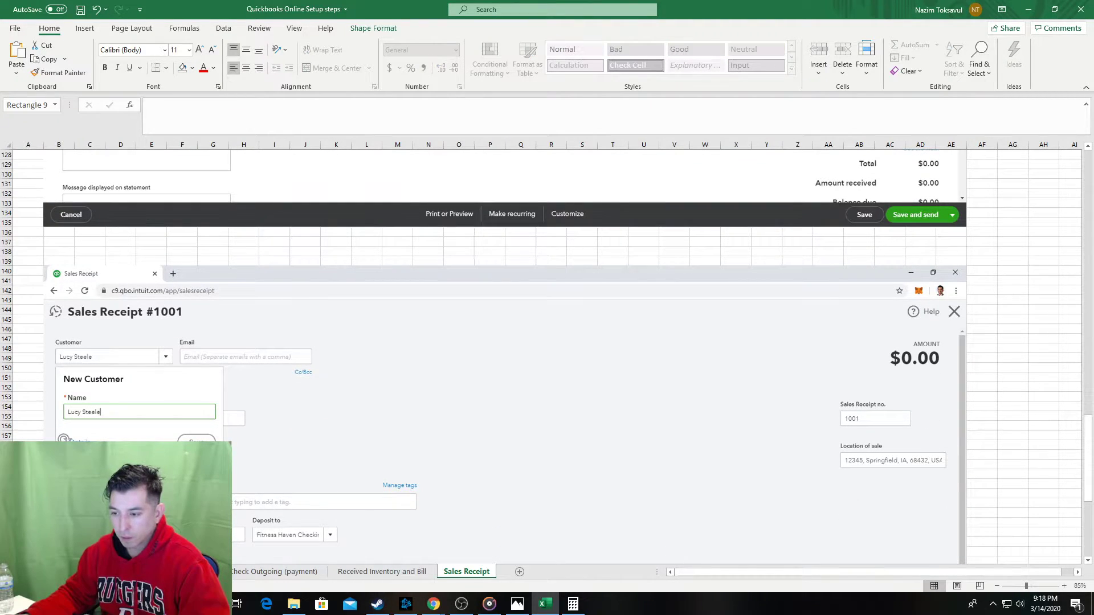
left_click_drag(63, 477, 203, 451)
left_click(29, 455)
Place a red box over the Sales Receipt date field on the new screenshot.
scroll(71, 442, "down", 16)
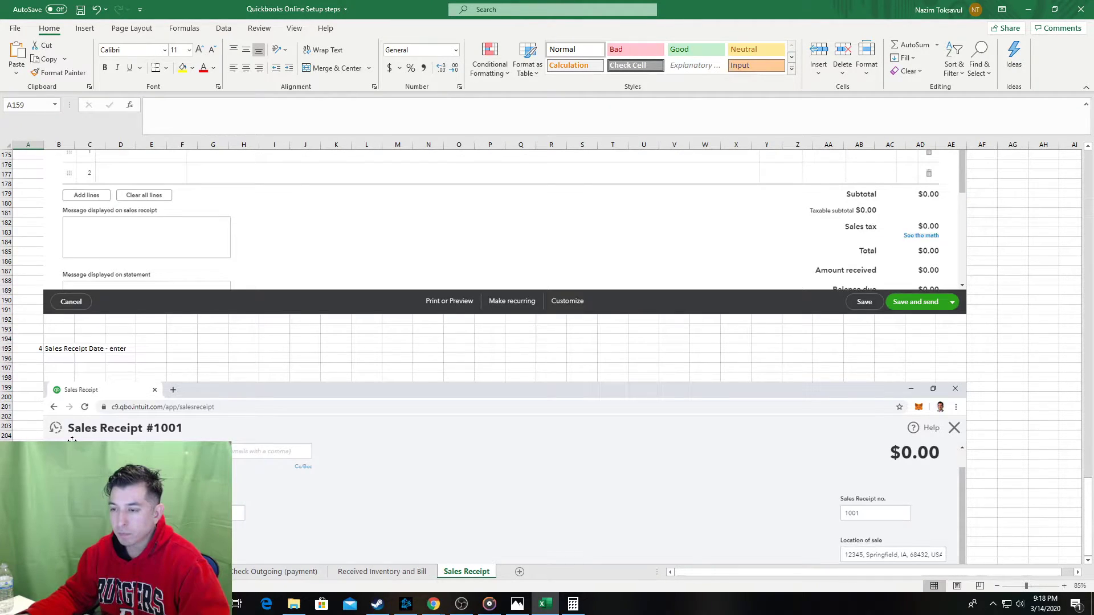
scroll(72, 442, "down", 6)
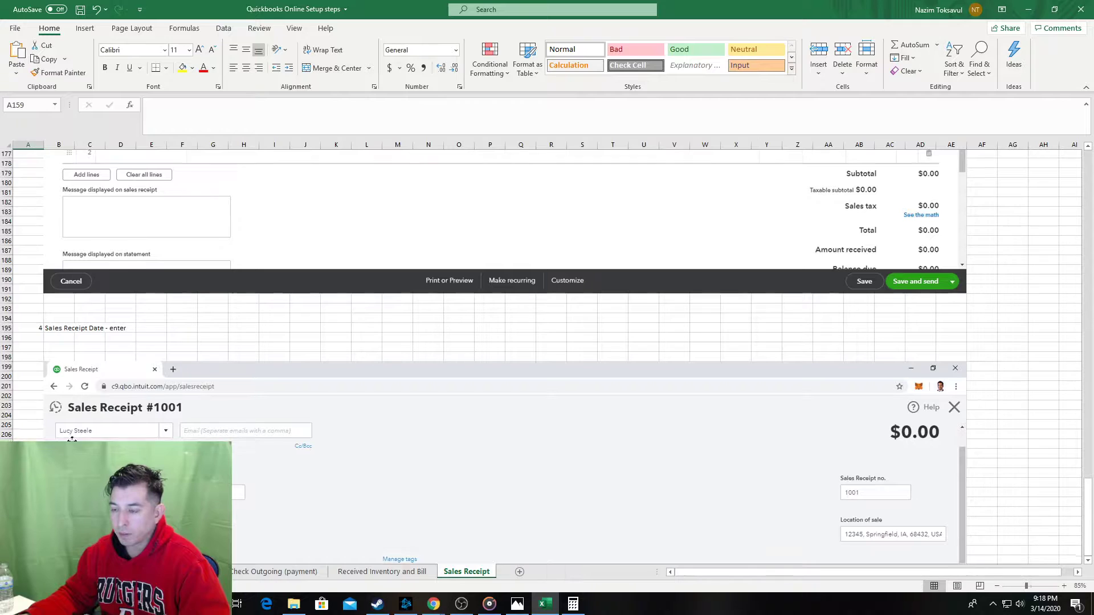
scroll(58, 433, "down", 1)
scroll(59, 434, "up", 19)
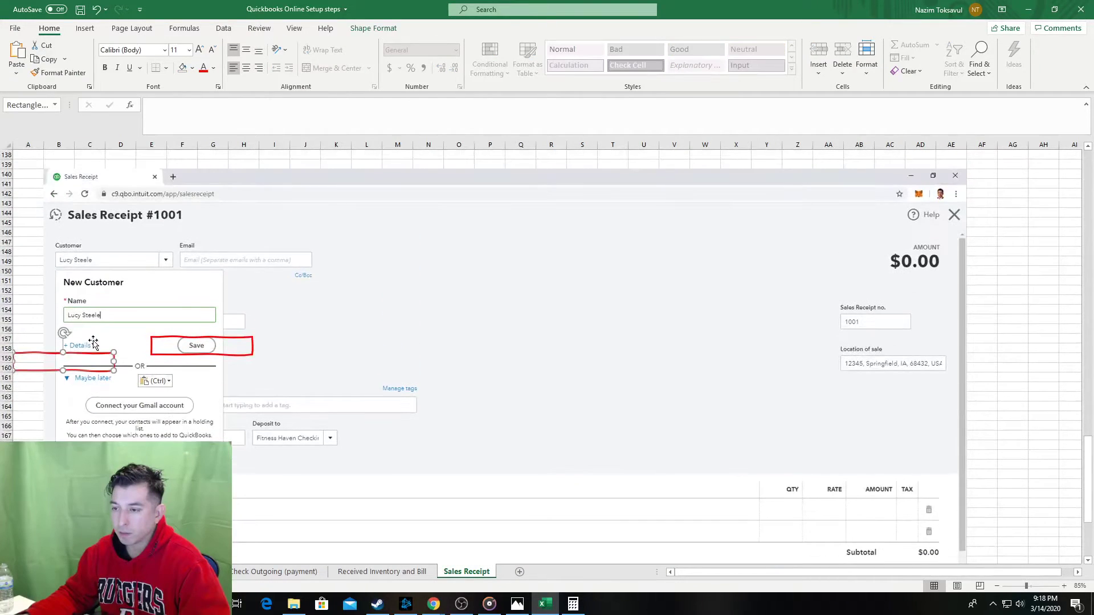
scroll(60, 436, "down", 15)
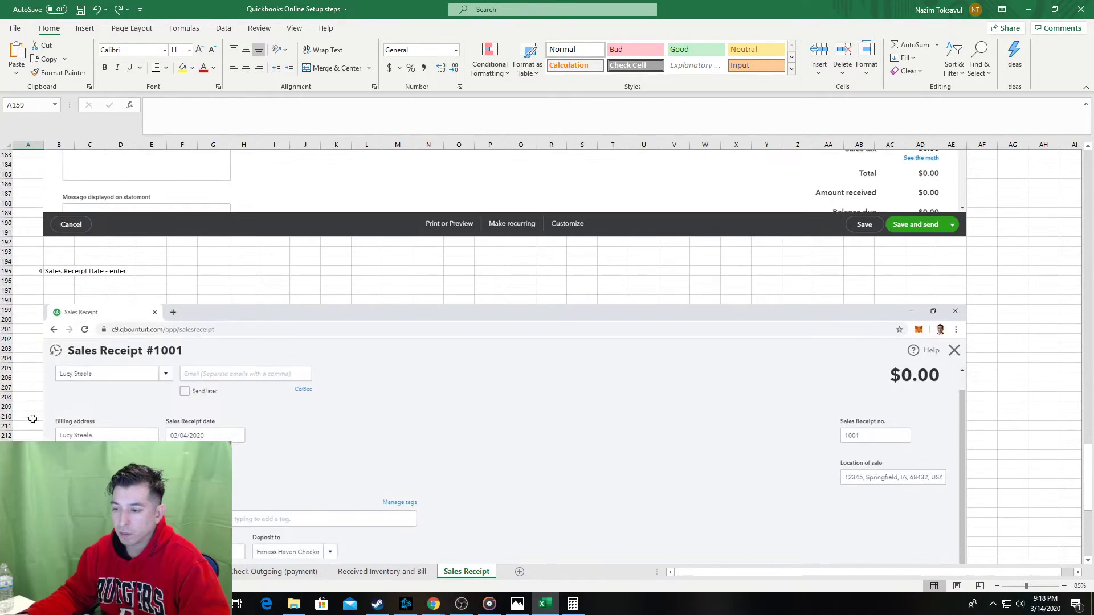
left_click(29, 441)
key("ctrl+v")
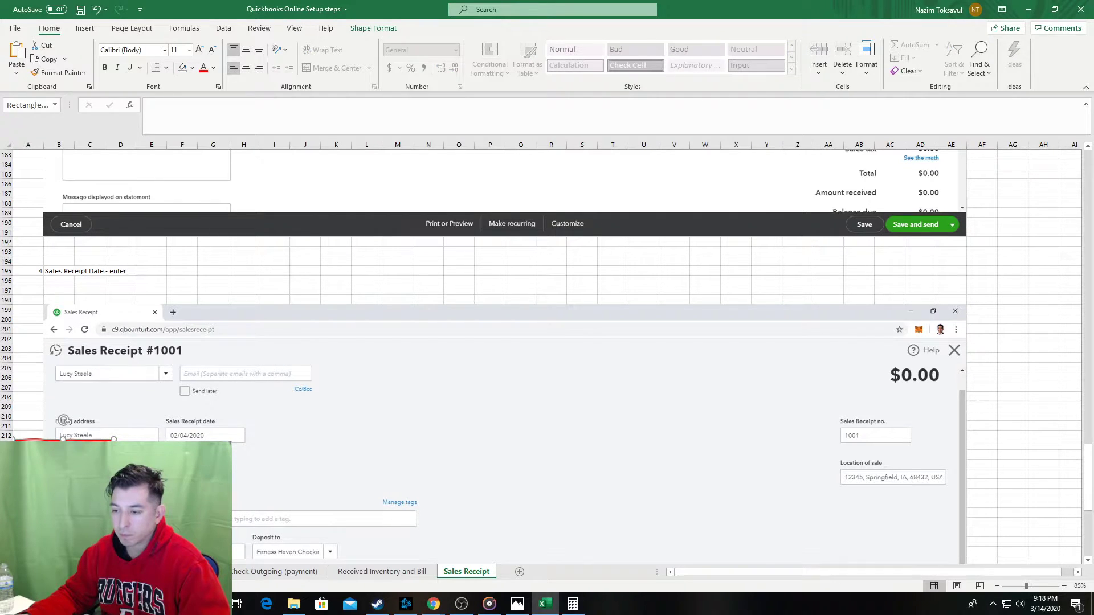
left_click_drag(96, 457, 252, 451)
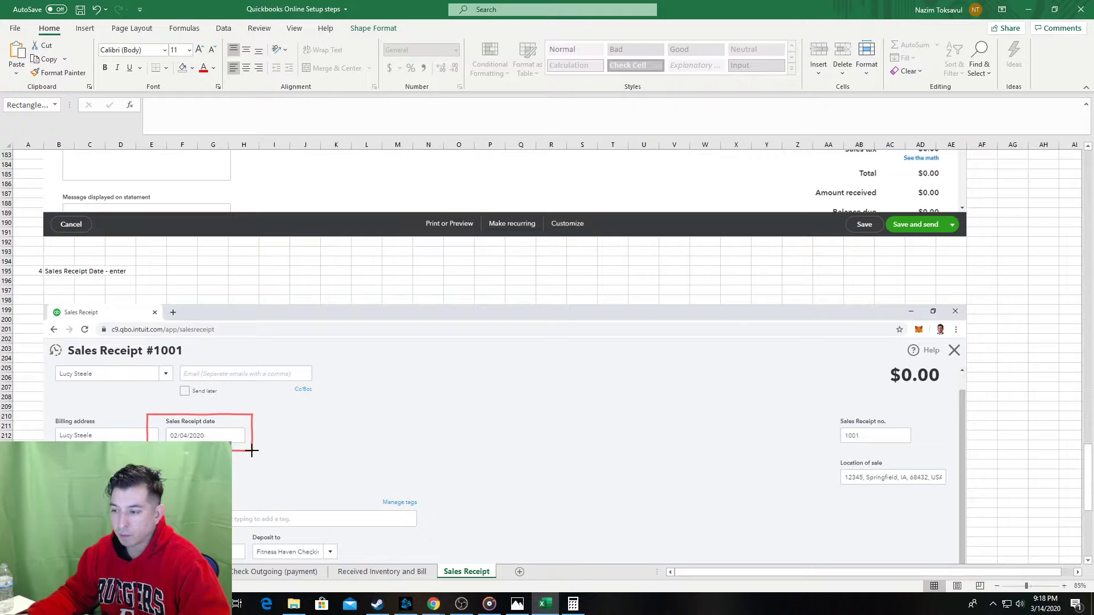
left_click(34, 426)
Save the workbook and enter step number 5 in cell A254.
scroll(34, 399, "down", 14)
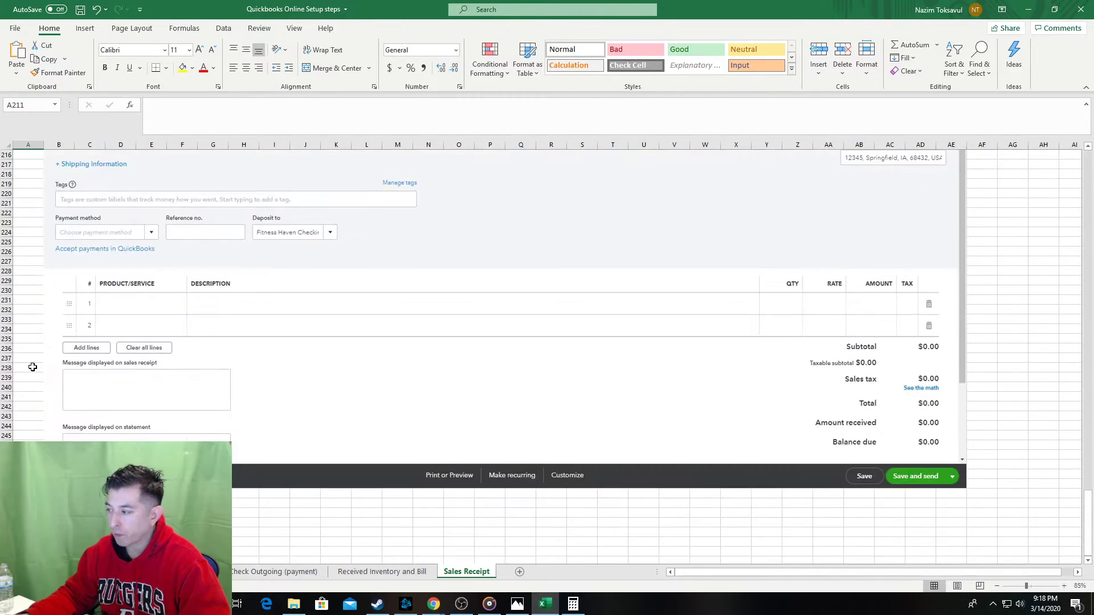
key("ctrl+s")
left_click(30, 433)
type("5")
key("Tab")
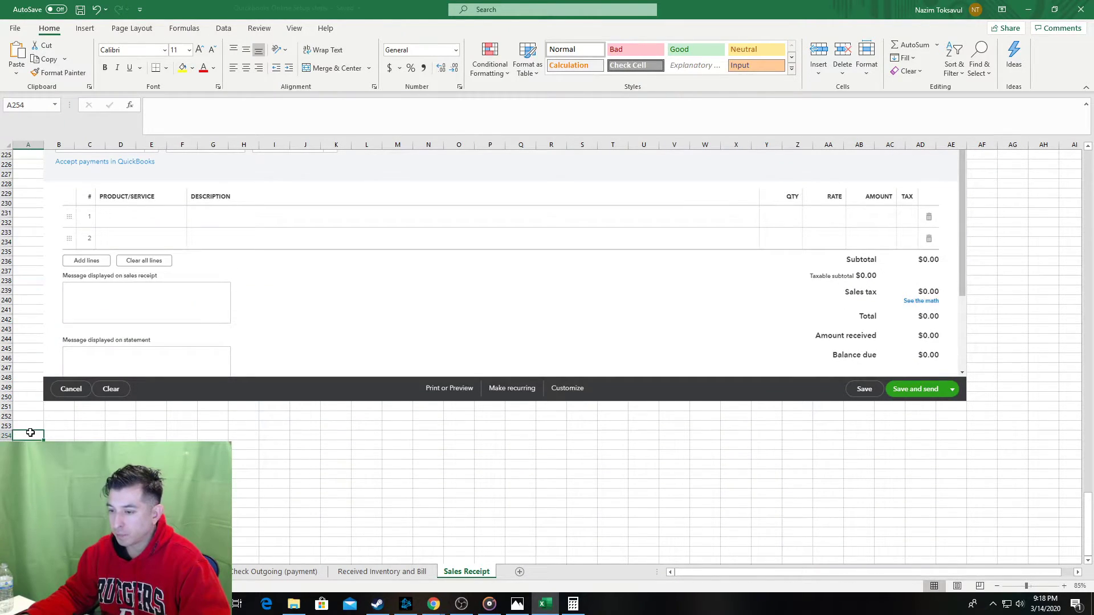
scroll(31, 433, "up", 3)
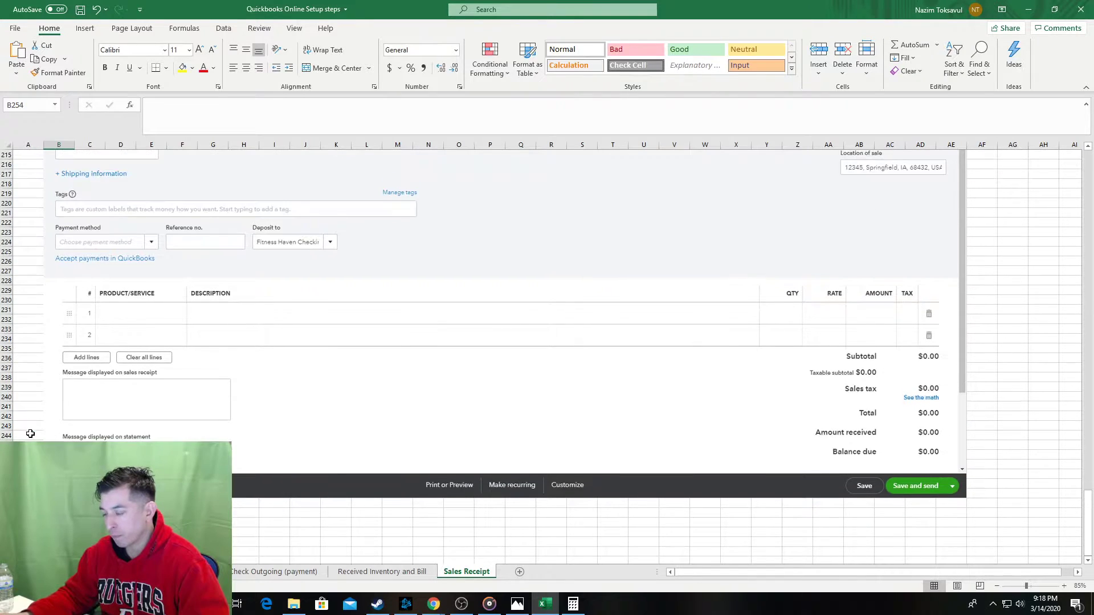
scroll(30, 433, "down", 2)
Save, then enter the step 5 note 'Payment method - Cash or check' in B254.
key("ctrl+s")
key("alt+Tab")
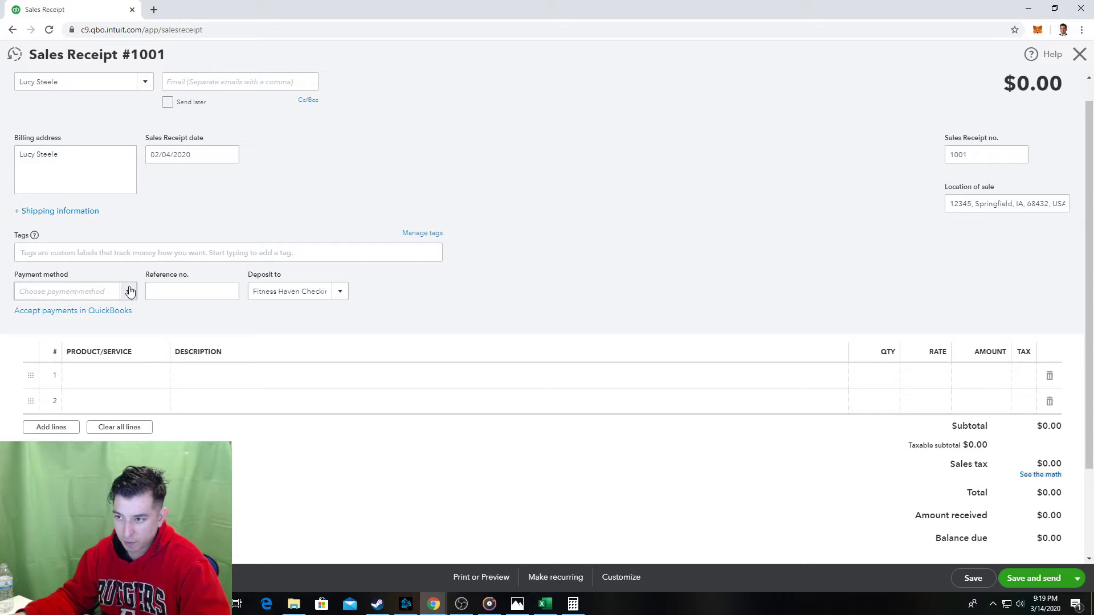
key("alt+Tab")
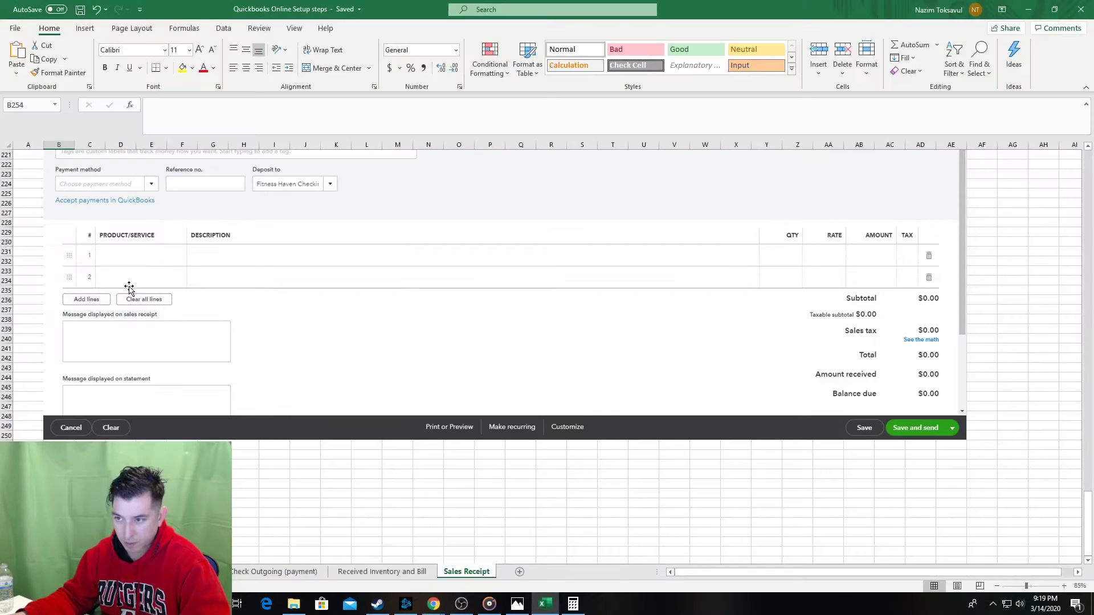
key("alt+Tab")
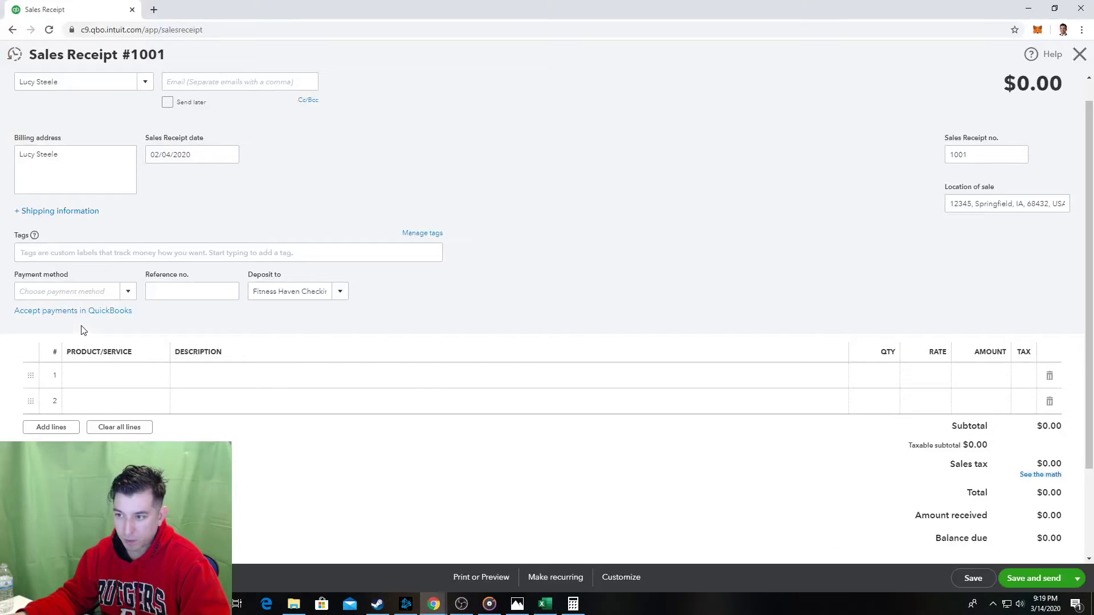
key("alt+Tab")
type("Paym")
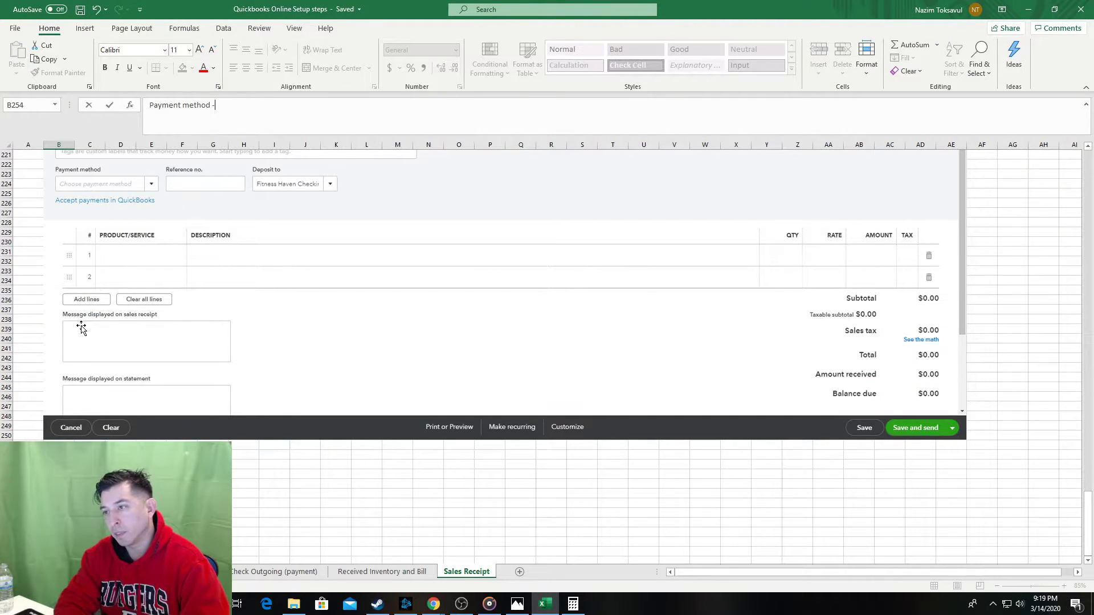
type("ent method - Cash or chec")
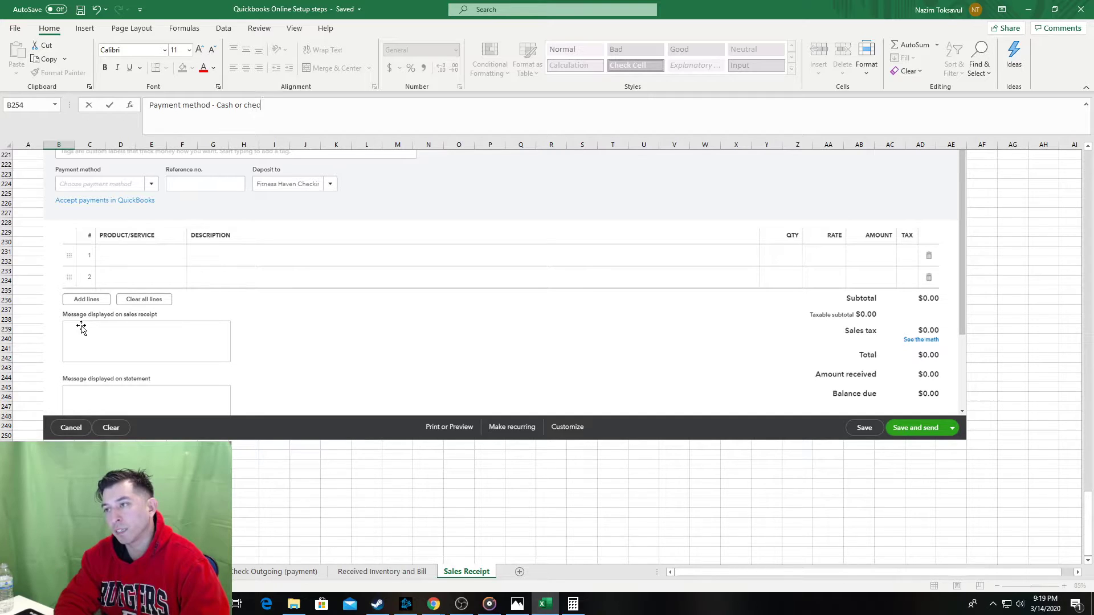
type("k")
key("Return")
Set the sales receipt's payment method to Cash in QuickBooks.
key("alt+Tab")
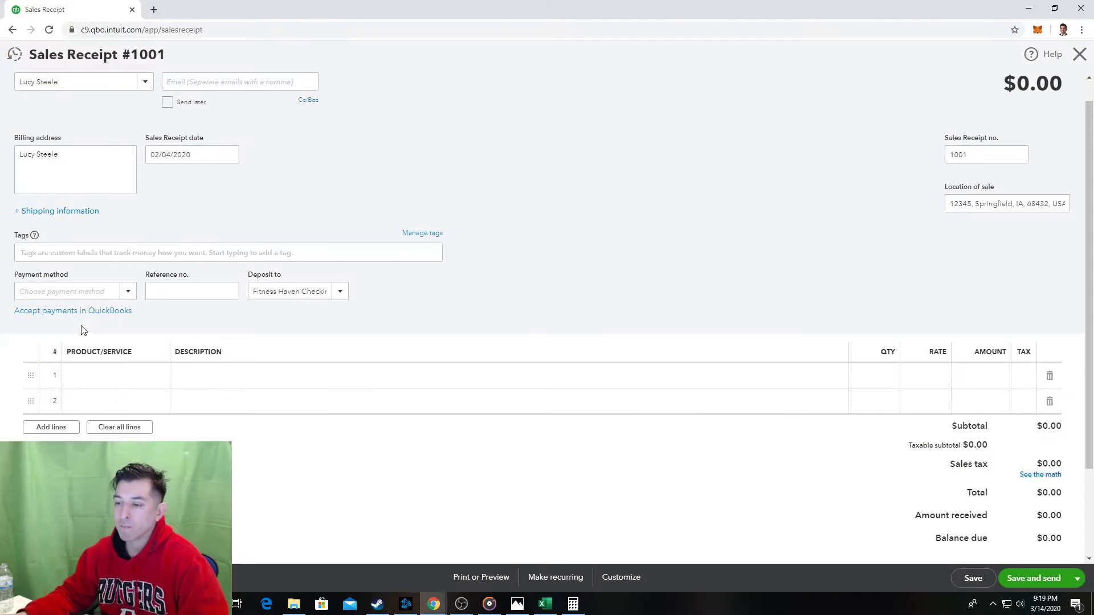
key("alt+Tab")
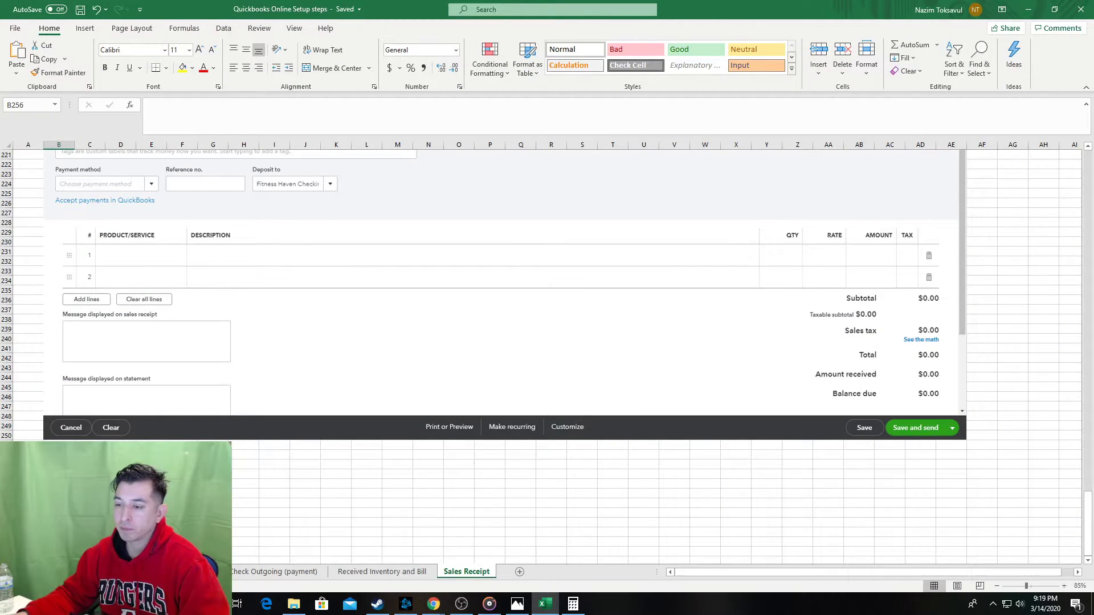
key("alt+Tab")
key("alt+Tab")
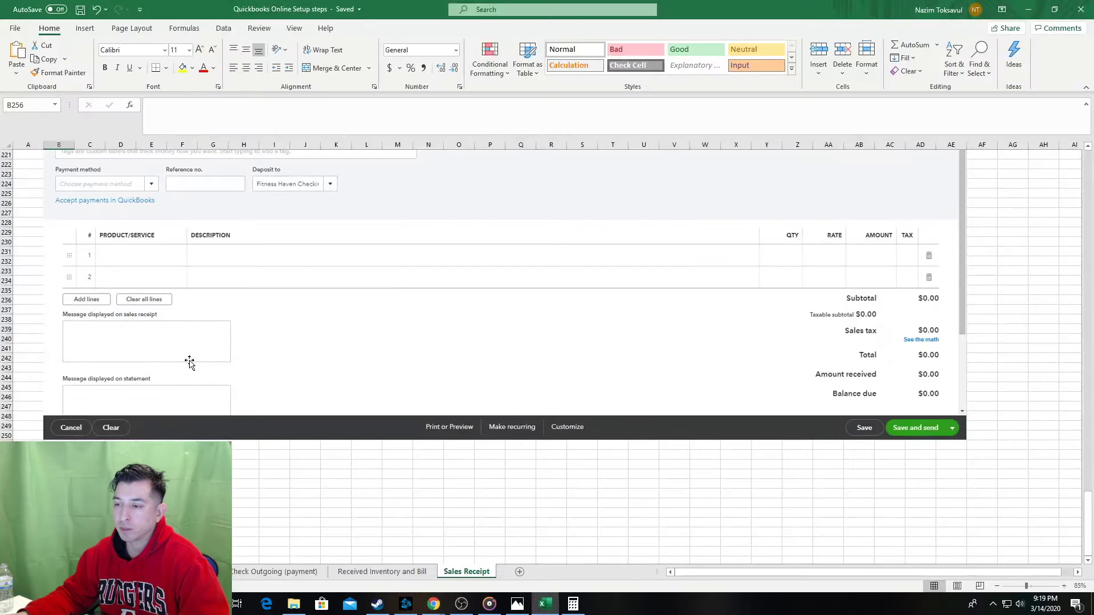
key("alt+Tab")
left_click(129, 291)
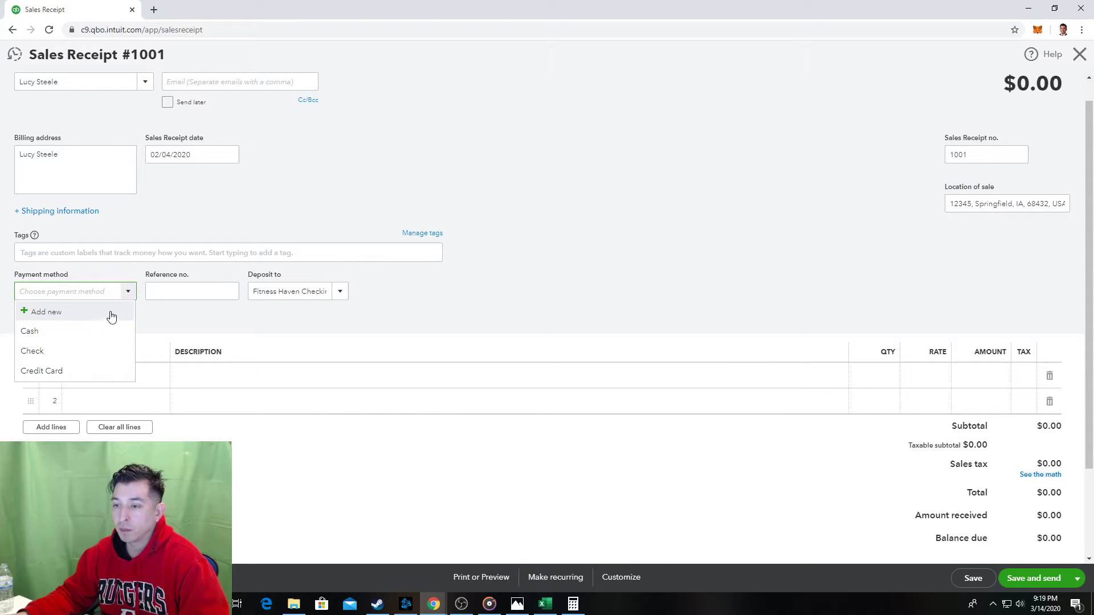
left_click(84, 335)
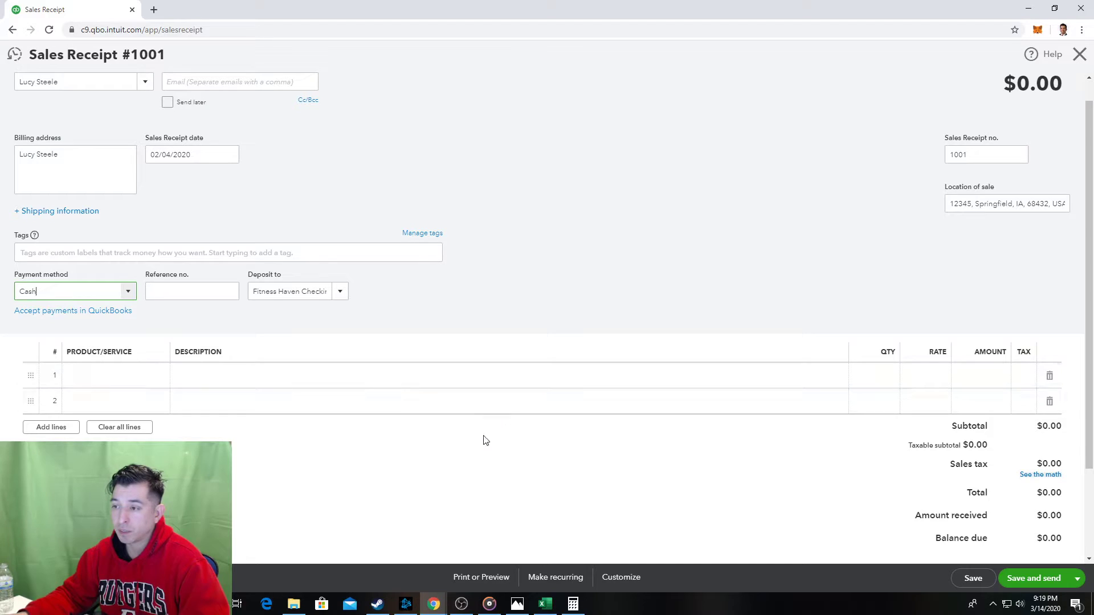
left_click(484, 458)
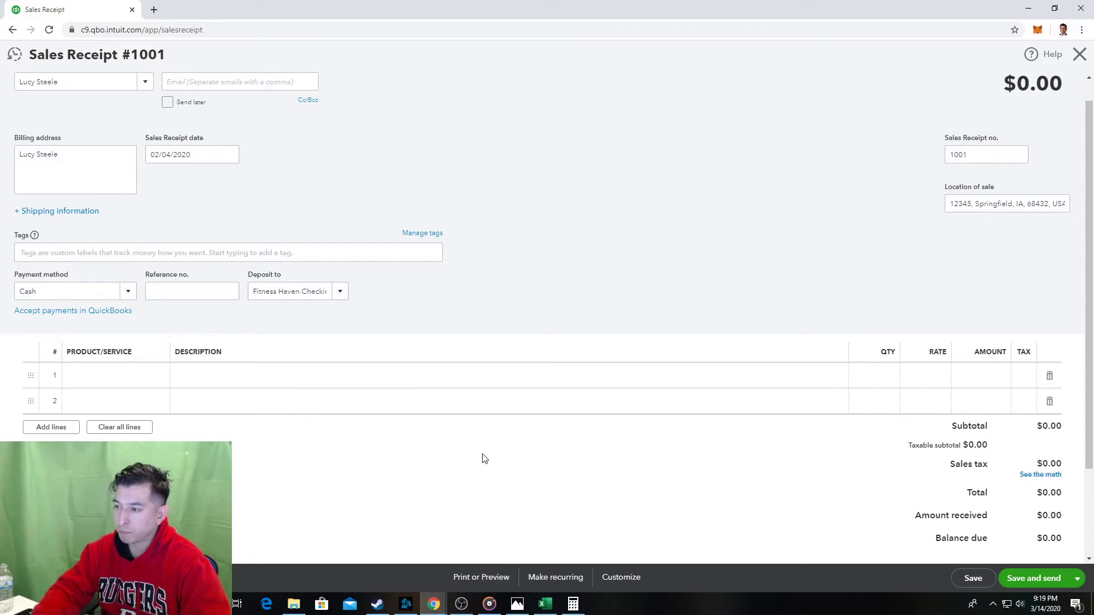
Paste a screenshot of the updated receipt form into the guide below step 5.
key("alt+Tab")
key("Down")
key("ctrl+v")
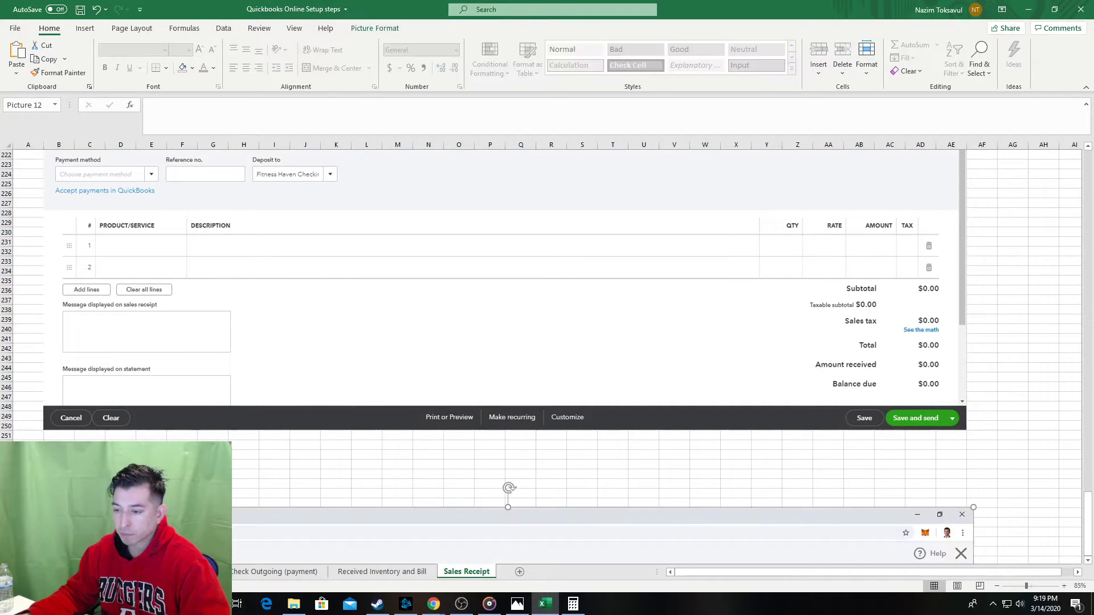
left_click(90, 494)
scroll(90, 494, "up", 6)
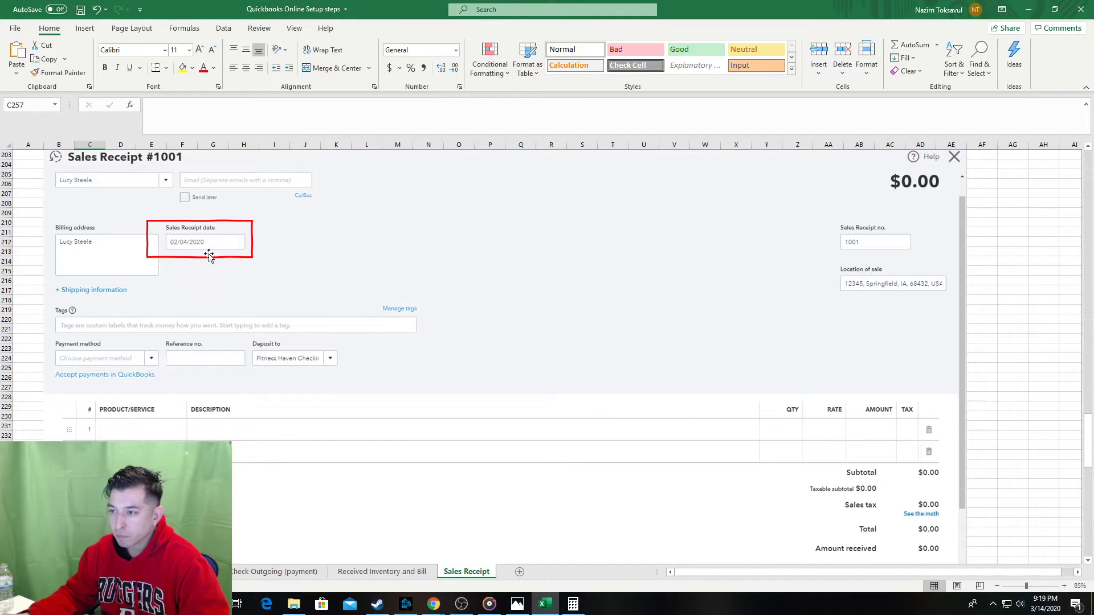
left_click(209, 257)
scroll(256, 415, "down", 2)
key("alt+Tab")
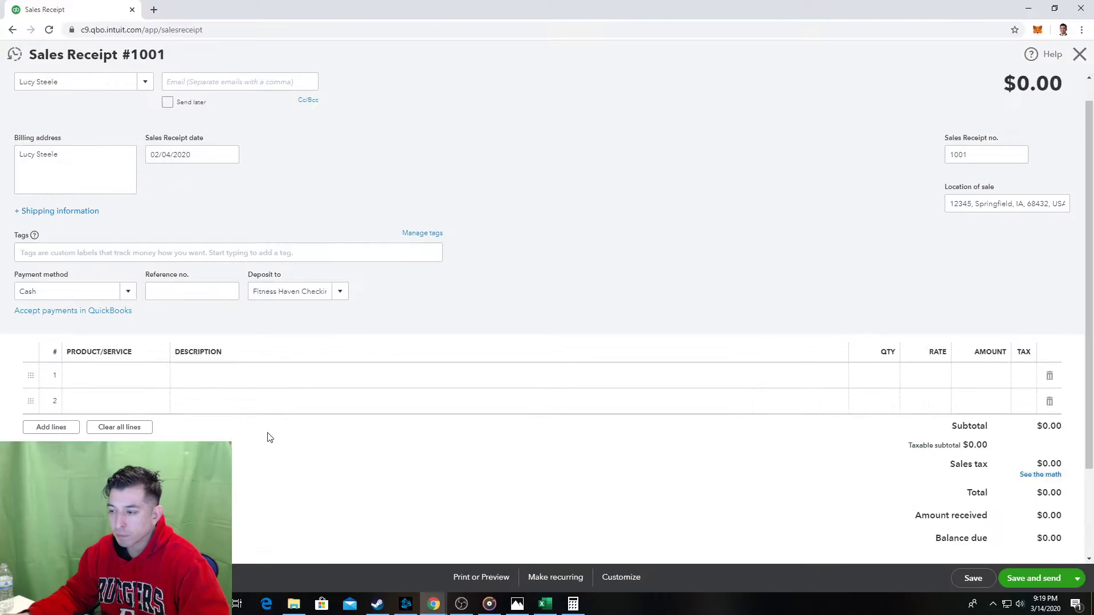
key("alt+Tab")
Change the receipt's Deposit to account from Fitness Haven Checking to Undeposited Funds.
scroll(261, 512, "down", 5)
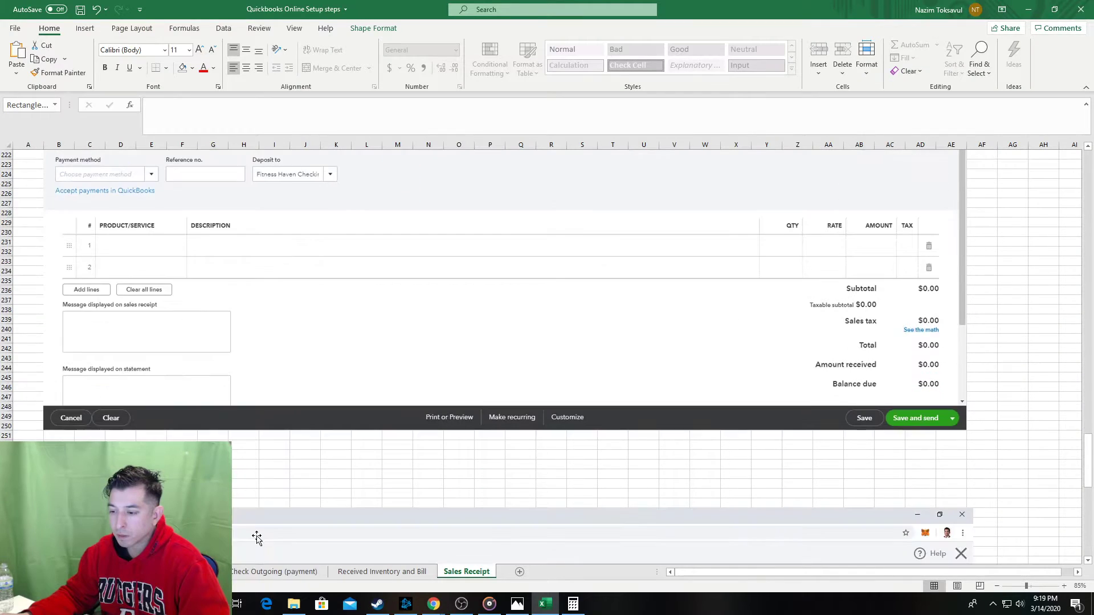
key("alt+Tab")
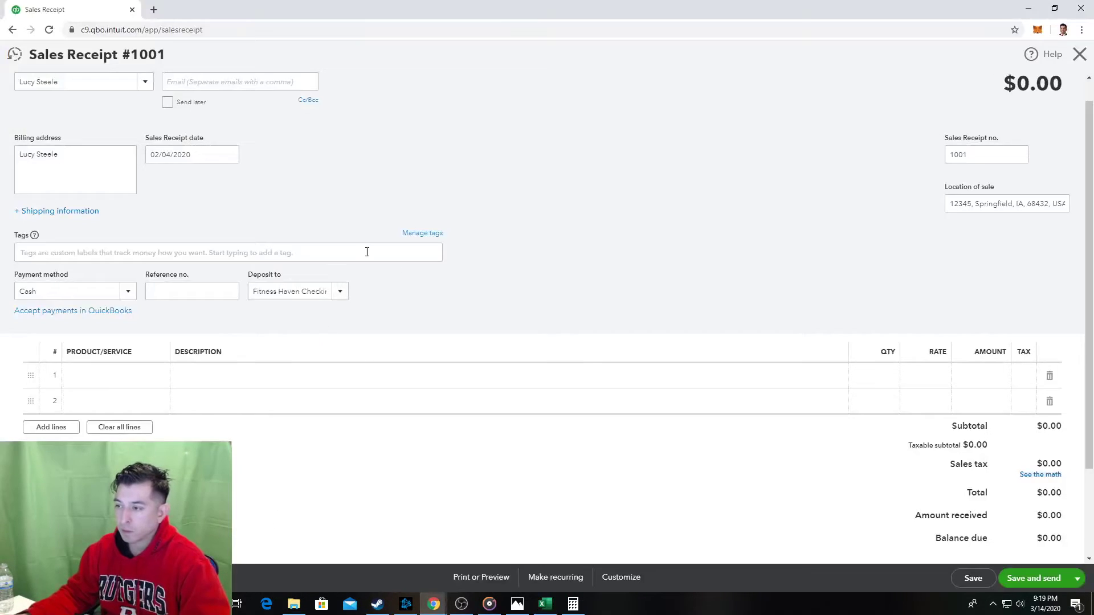
left_click(337, 290)
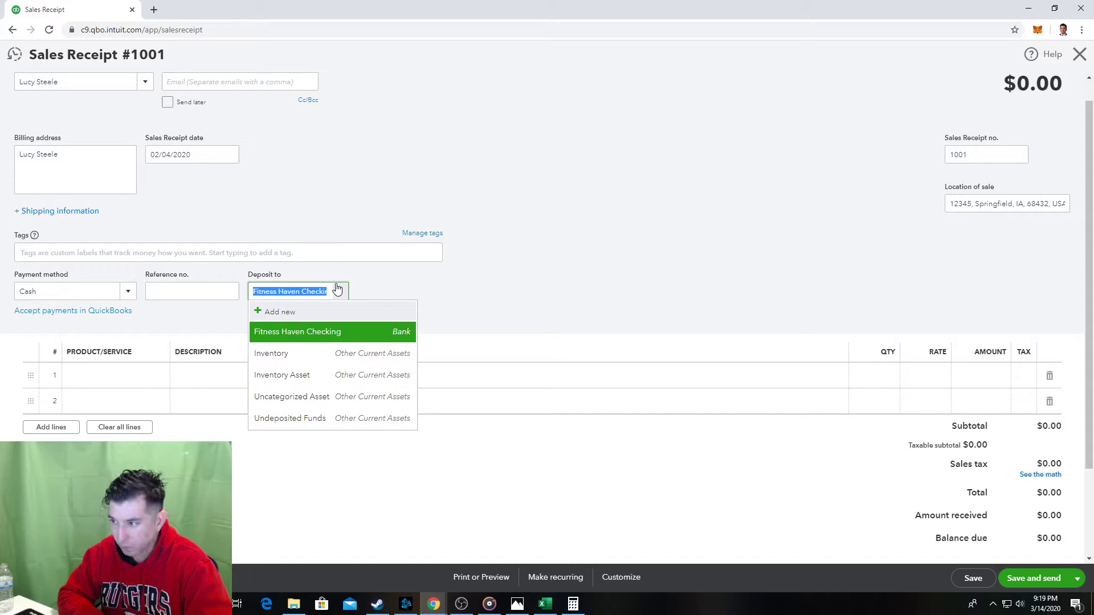
left_click(367, 422)
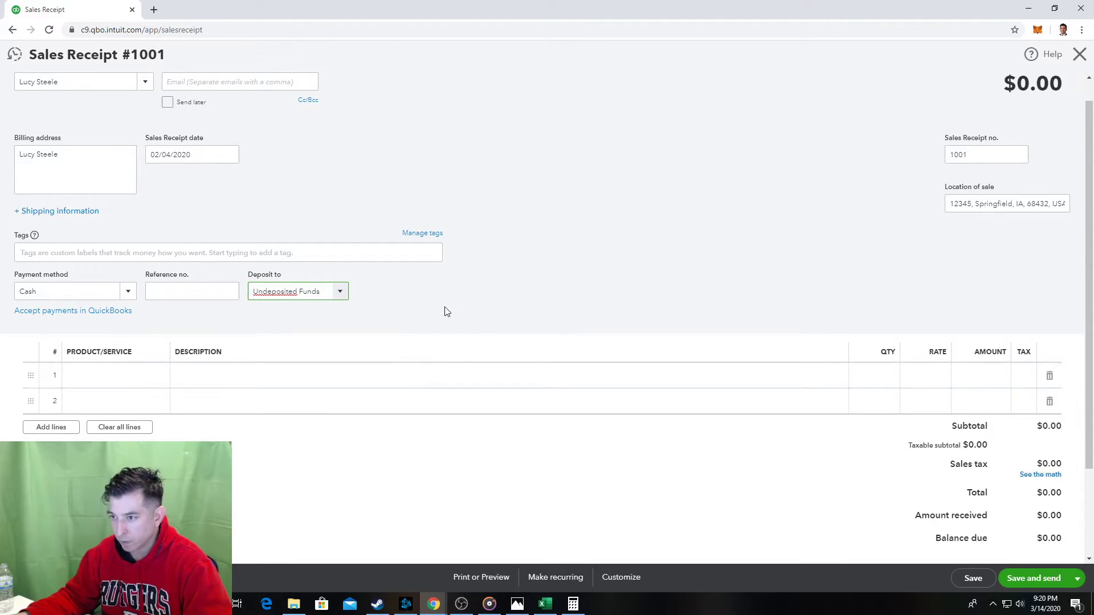
key("alt+Tab")
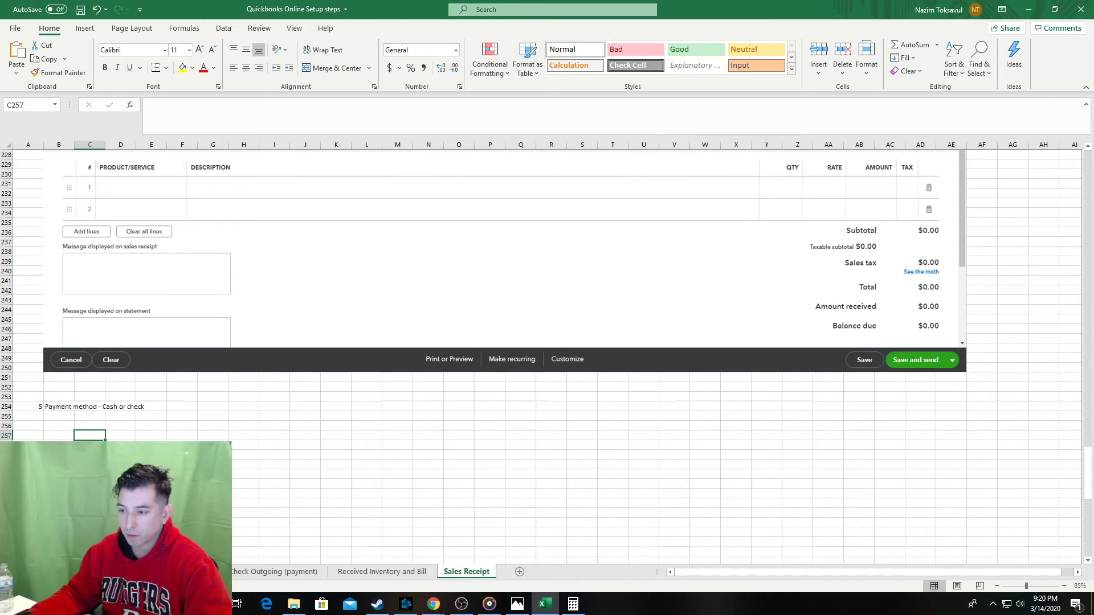
Enter the note 'Deposit to - select Undeposited Funds:' under step 5.
left_click(66, 425)
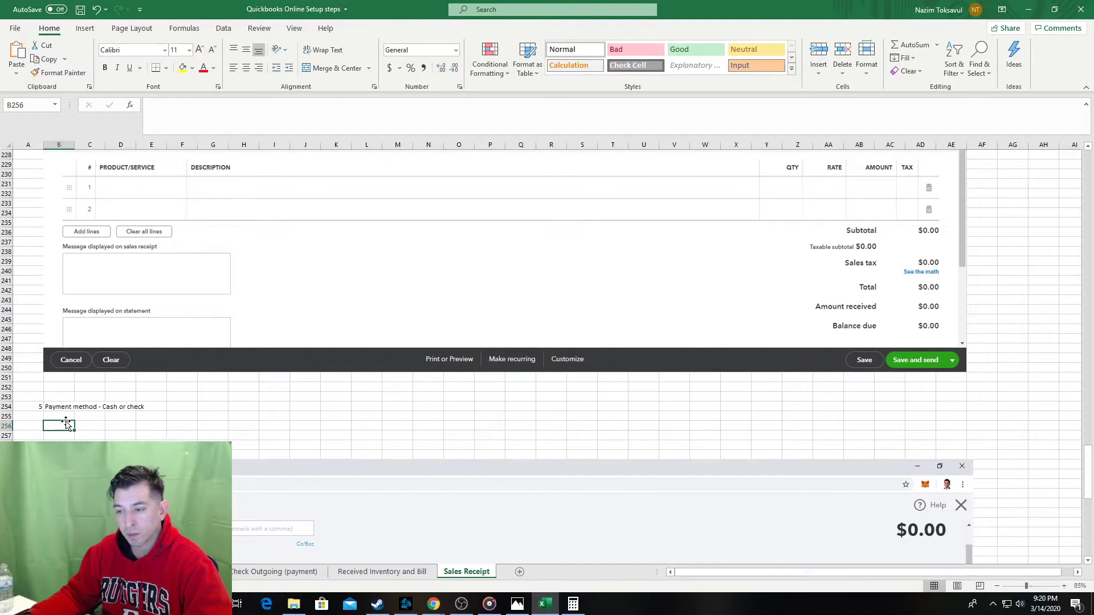
type("Select")
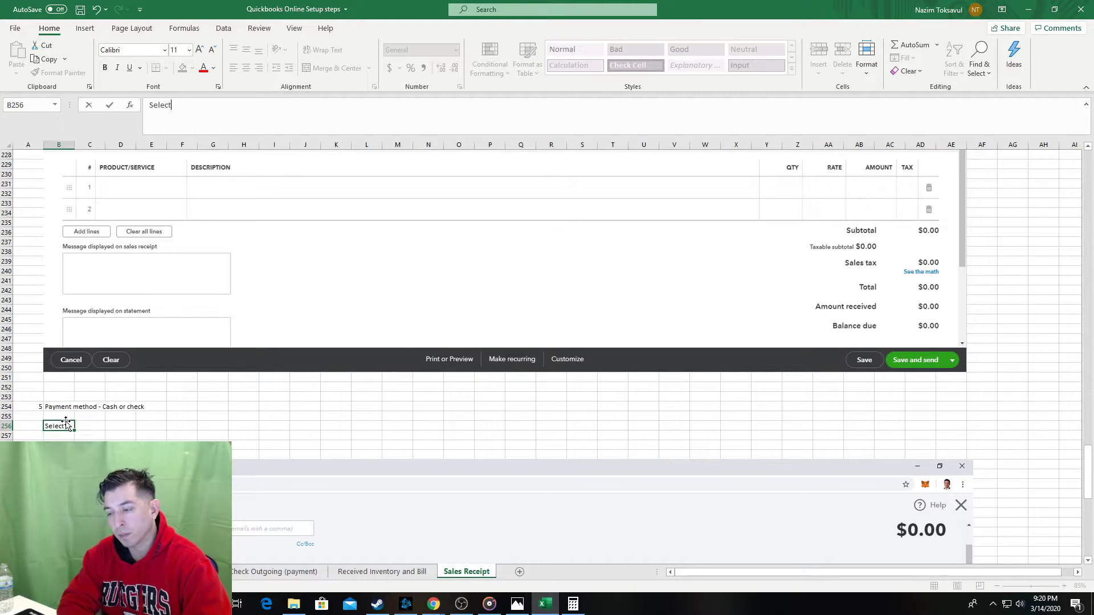
key("Escape")
scroll(208, 304, "down", 4)
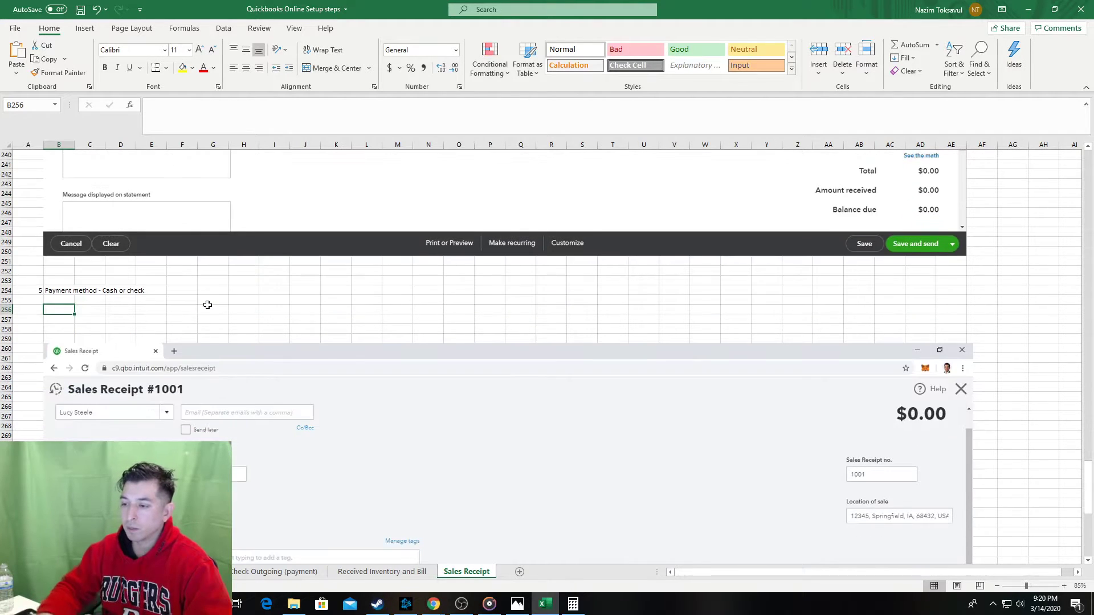
scroll(207, 305, "down", 4)
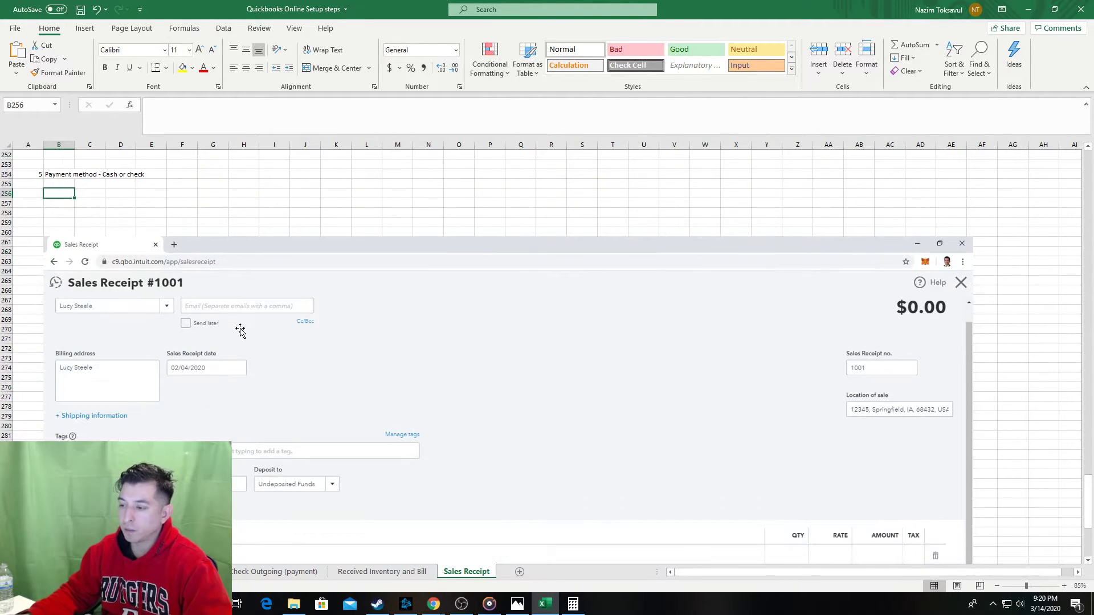
type("Deposit to")
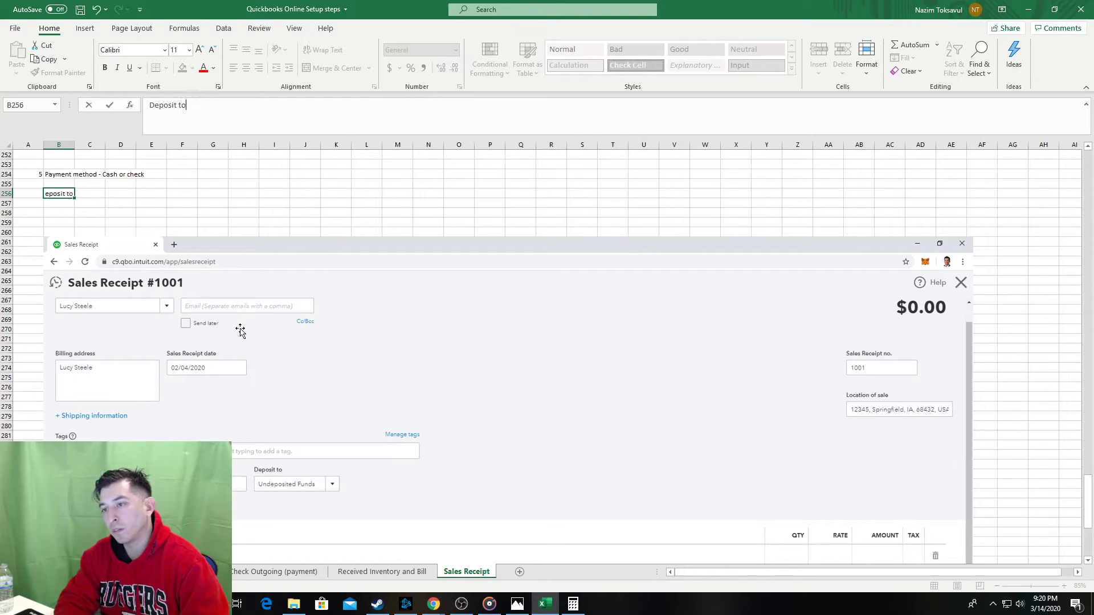
type(" - select ")
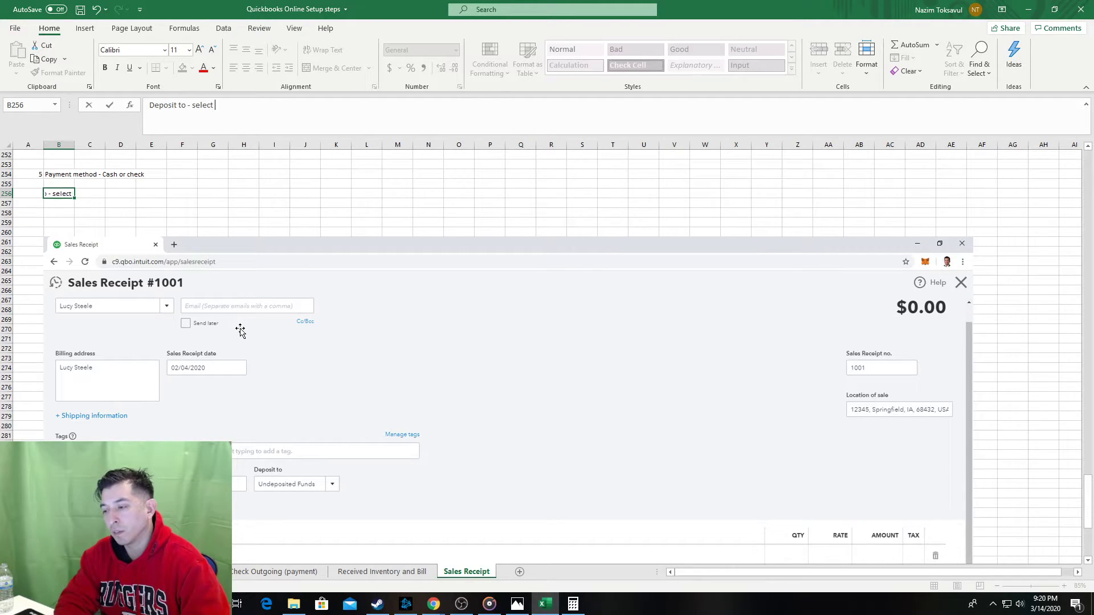
type("\"")
key("BackSpace")
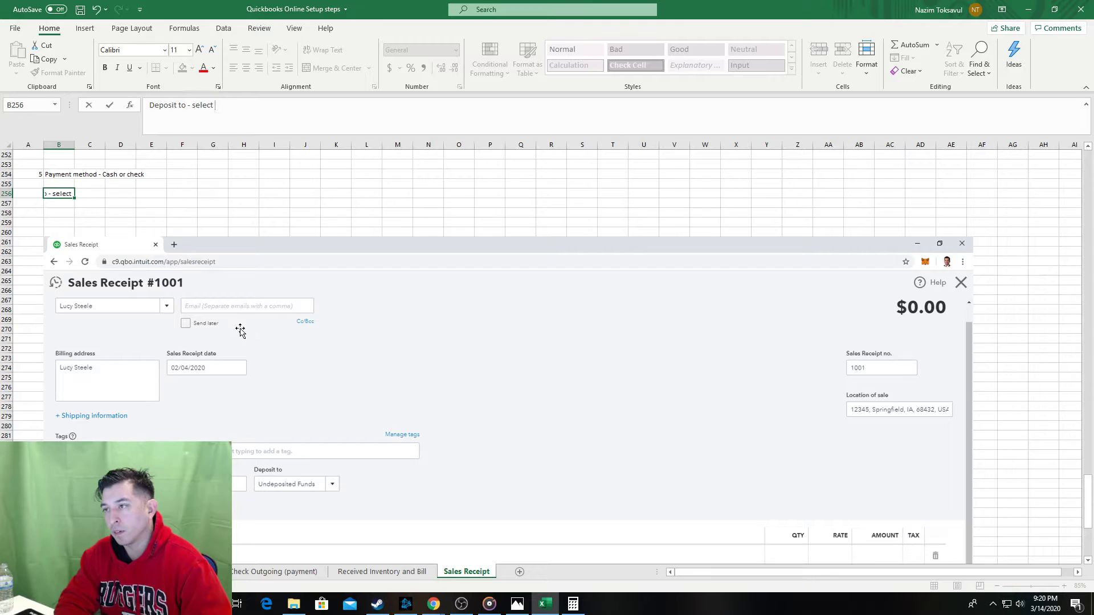
type("Undeposite")
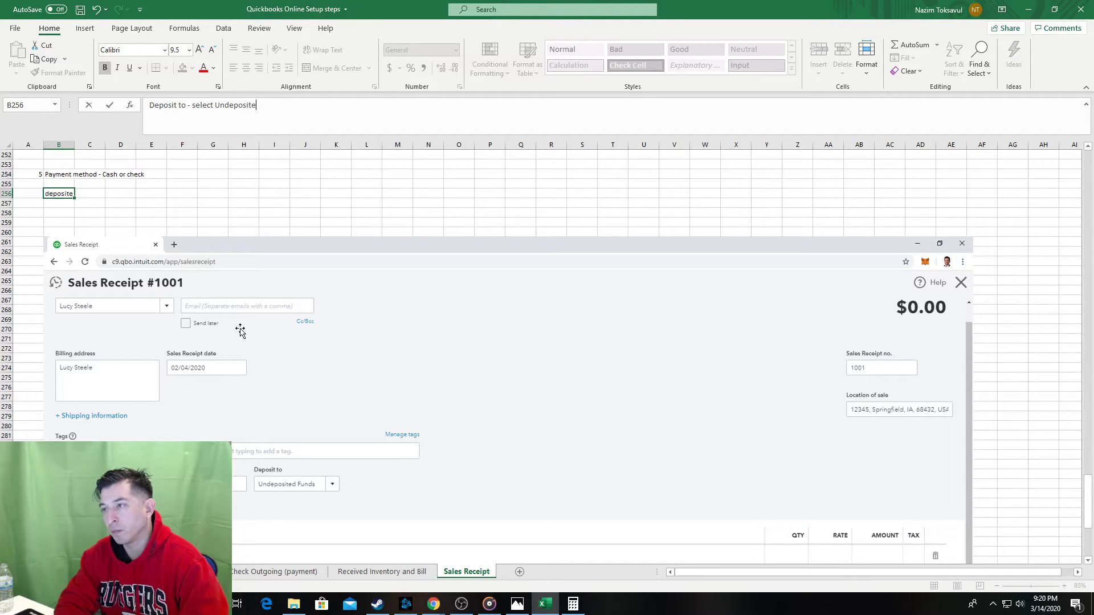
type("d Funds:")
key("Return")
key("Return")
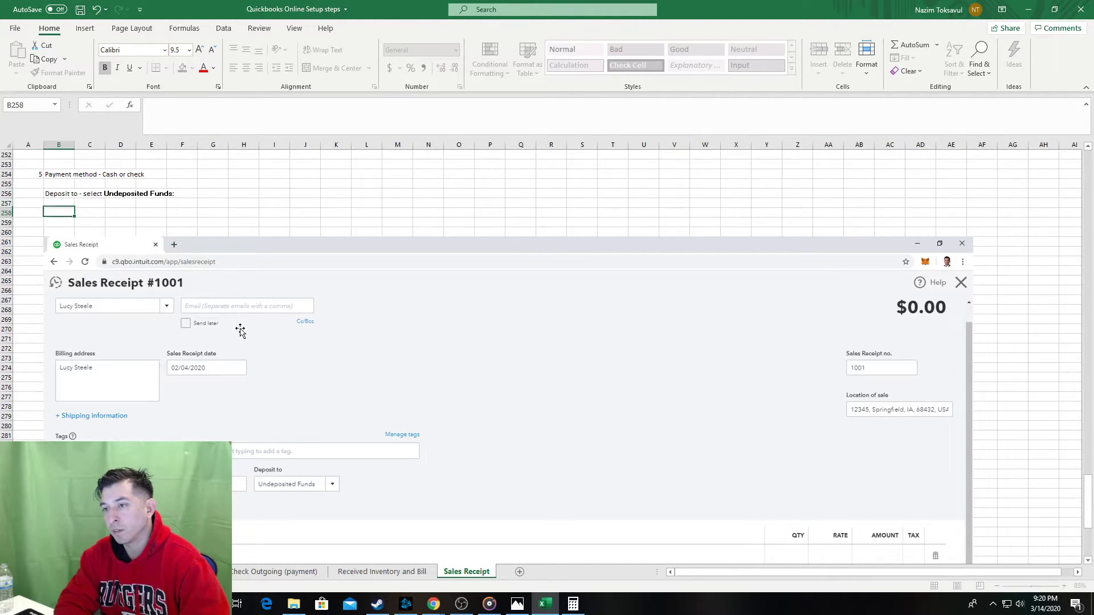
Add the note 'Cash moved once a week' below it and save the workbook.
type("Cash moved once ")
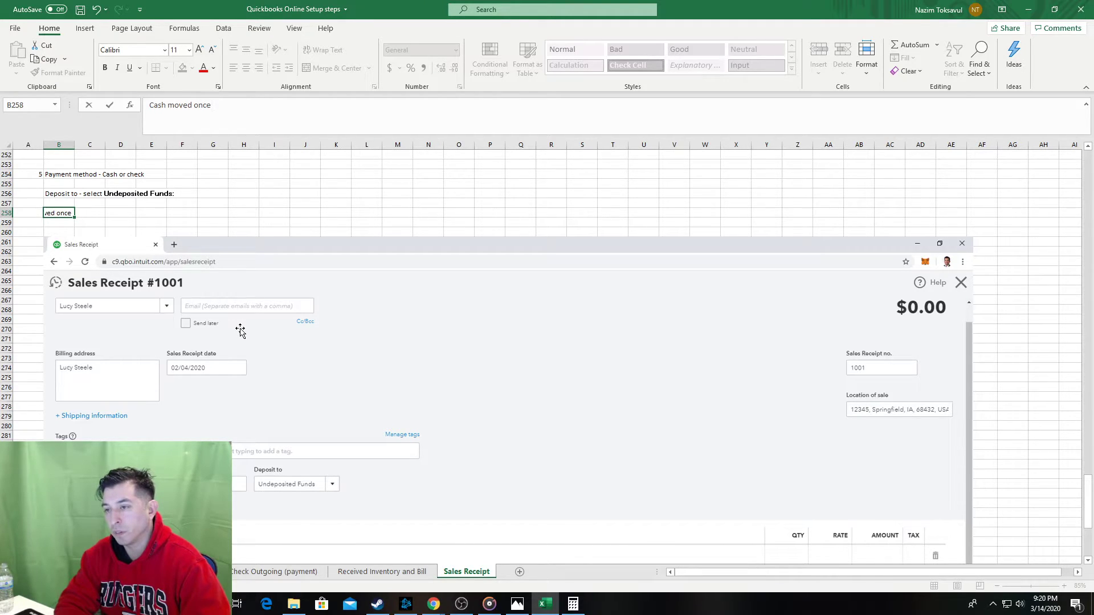
type("a week")
key("Return")
key("ctrl+s")
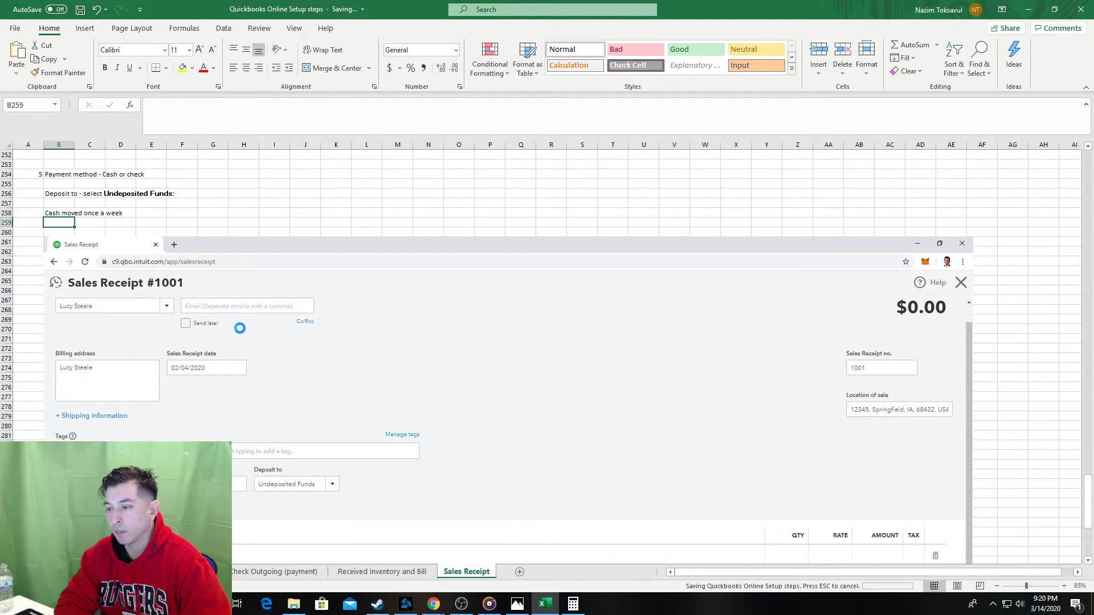
key("alt+Tab")
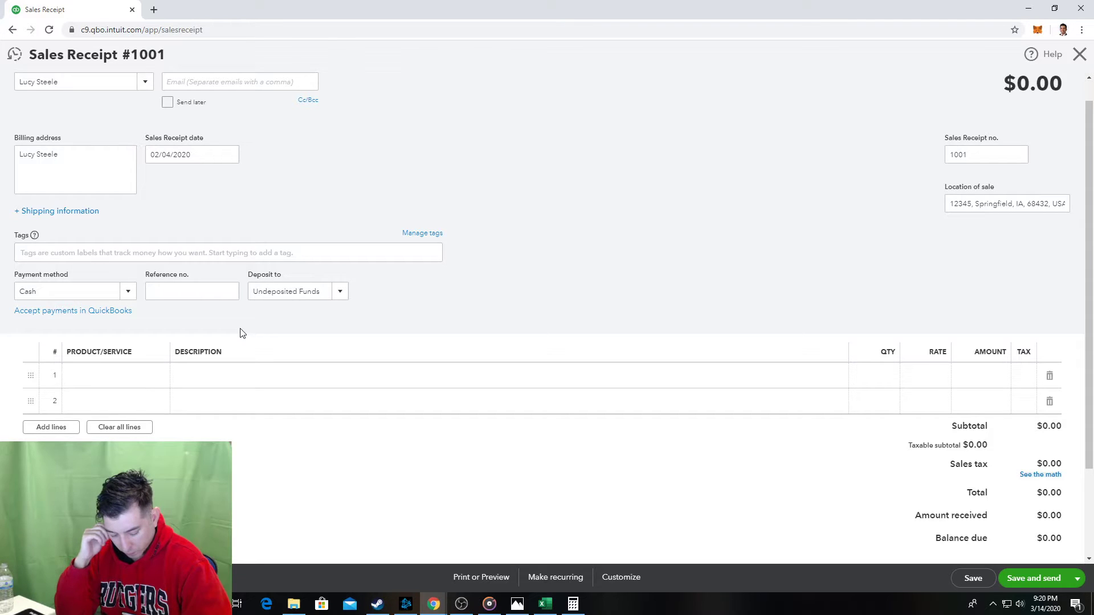
key("alt+Tab")
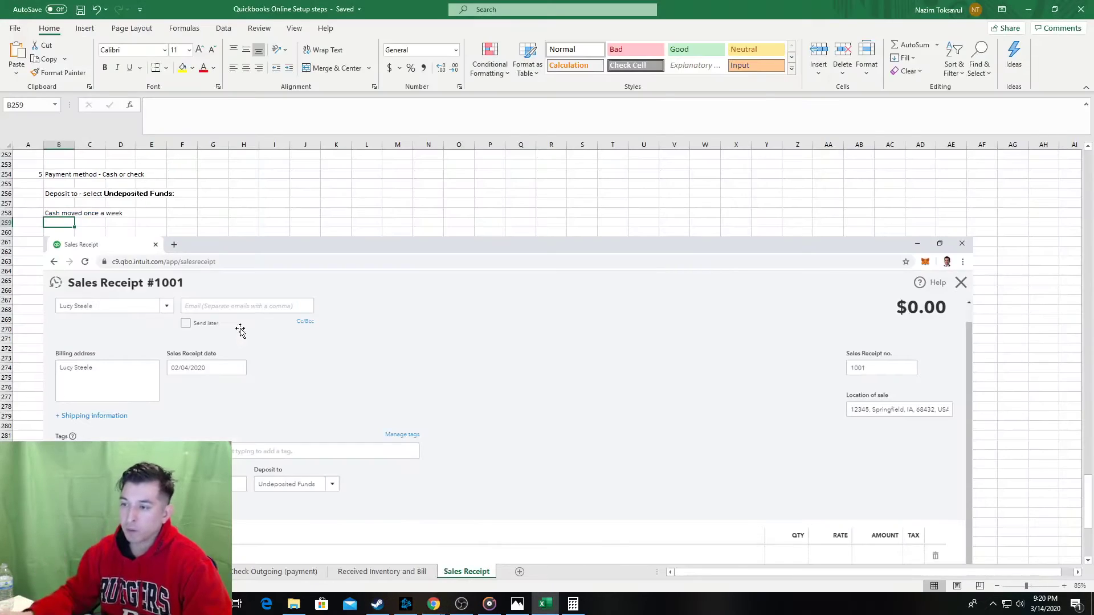
key("alt+Tab")
key("alt+Tab")
Reword the cash note to 'Cash deposited once a week' and save again.
left_click(65, 211)
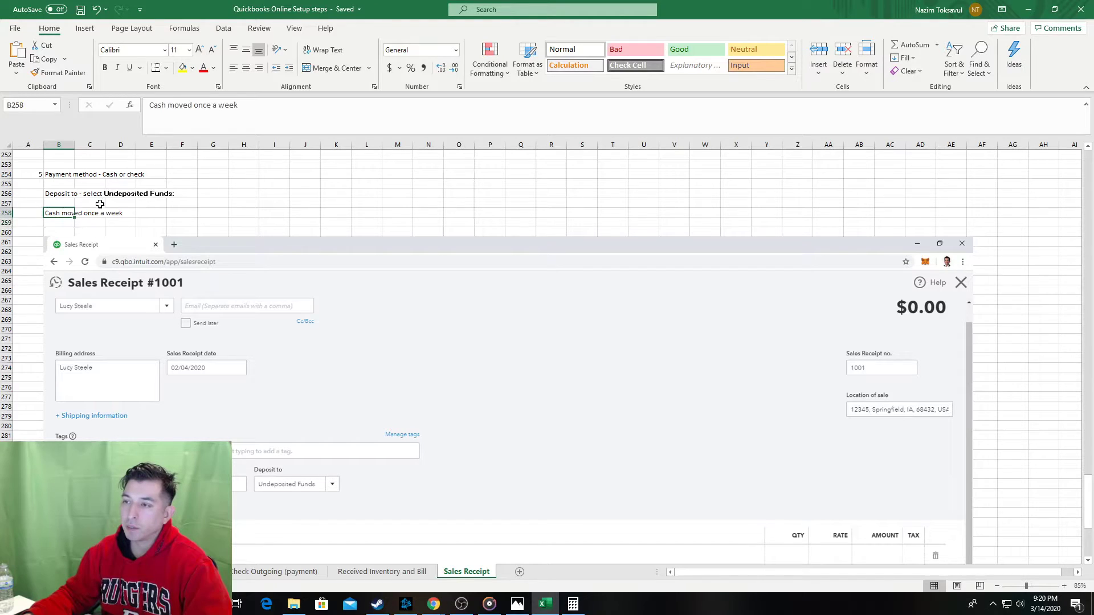
left_click_drag(239, 106, 183, 107)
left_click(192, 107)
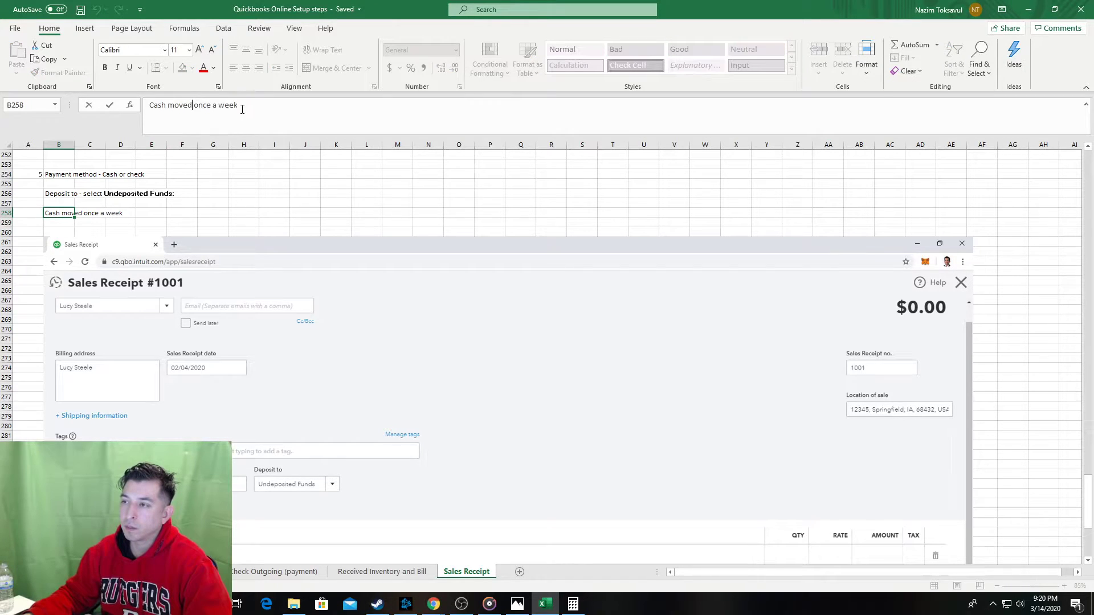
double_click(185, 106)
key("shift+End")
type("depos")
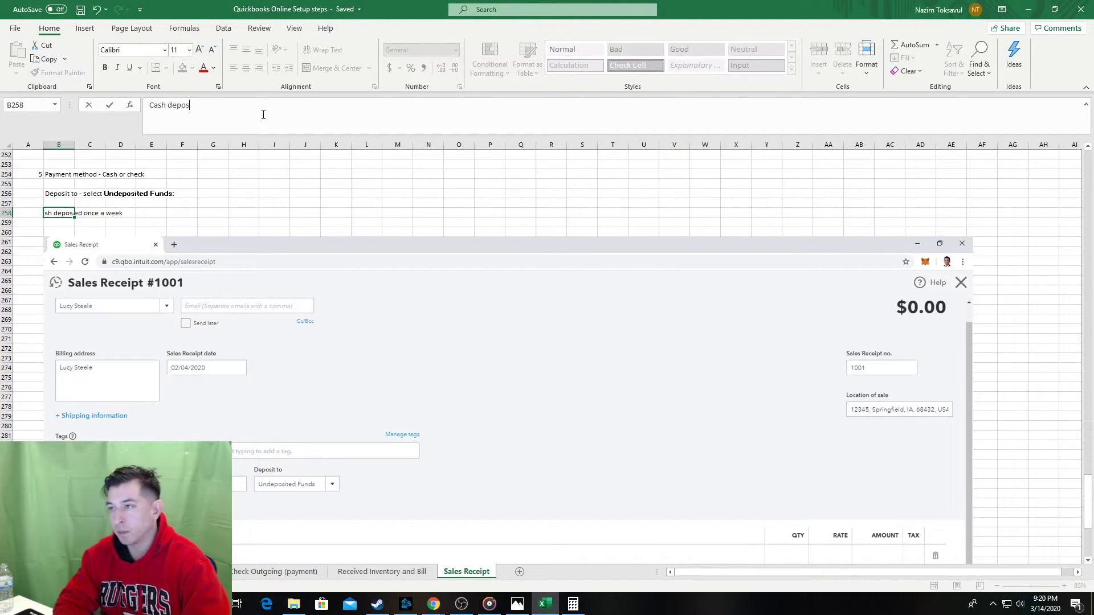
type("ited once")
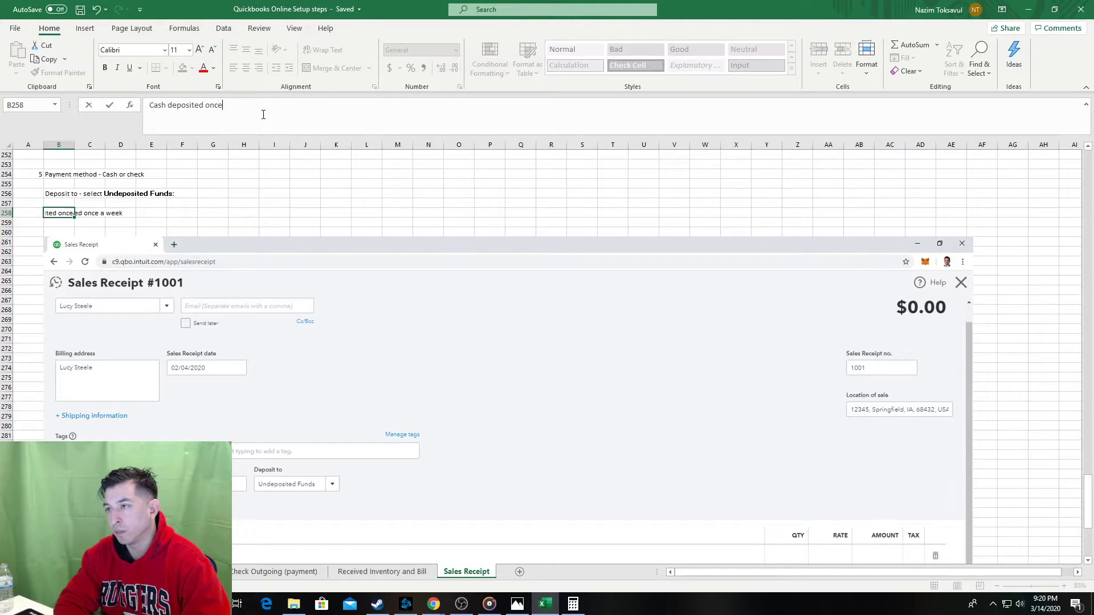
type(" a we")
key("Return")
key("Return")
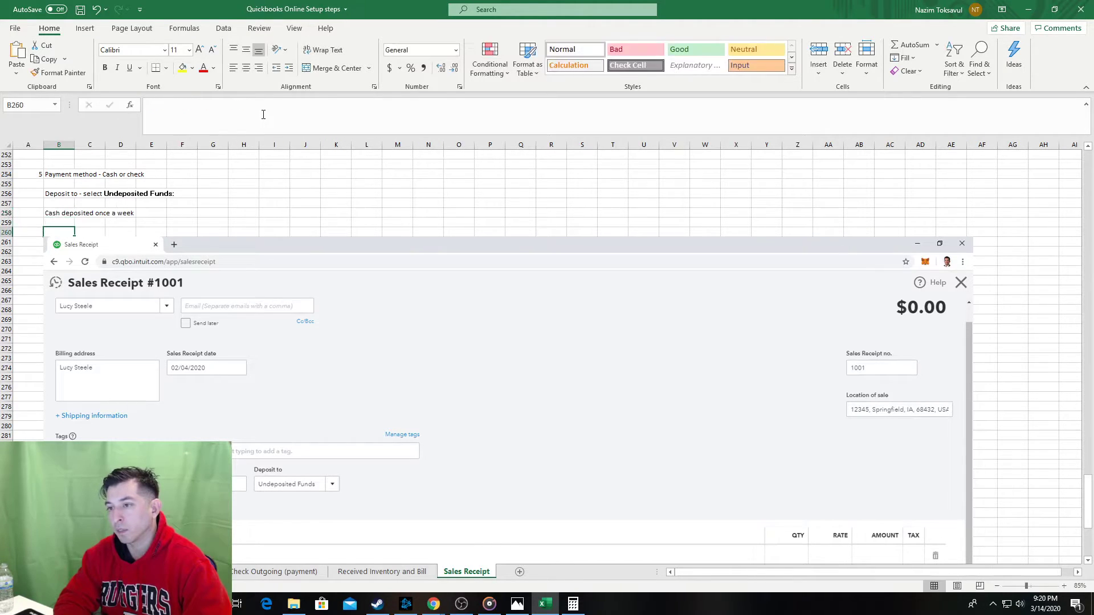
key("Up")
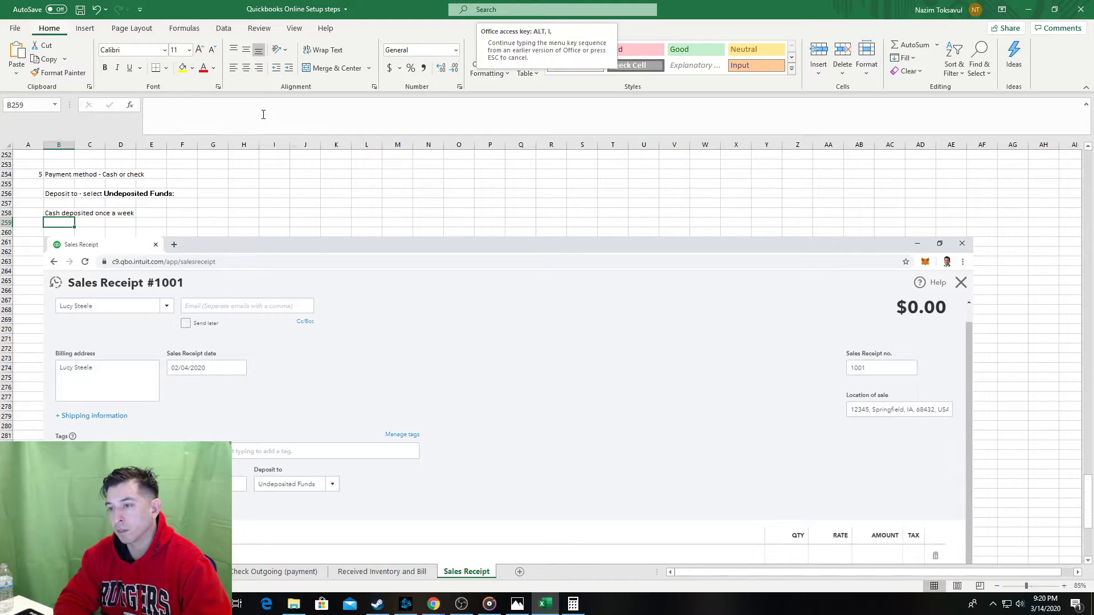
key("ctrl+s")
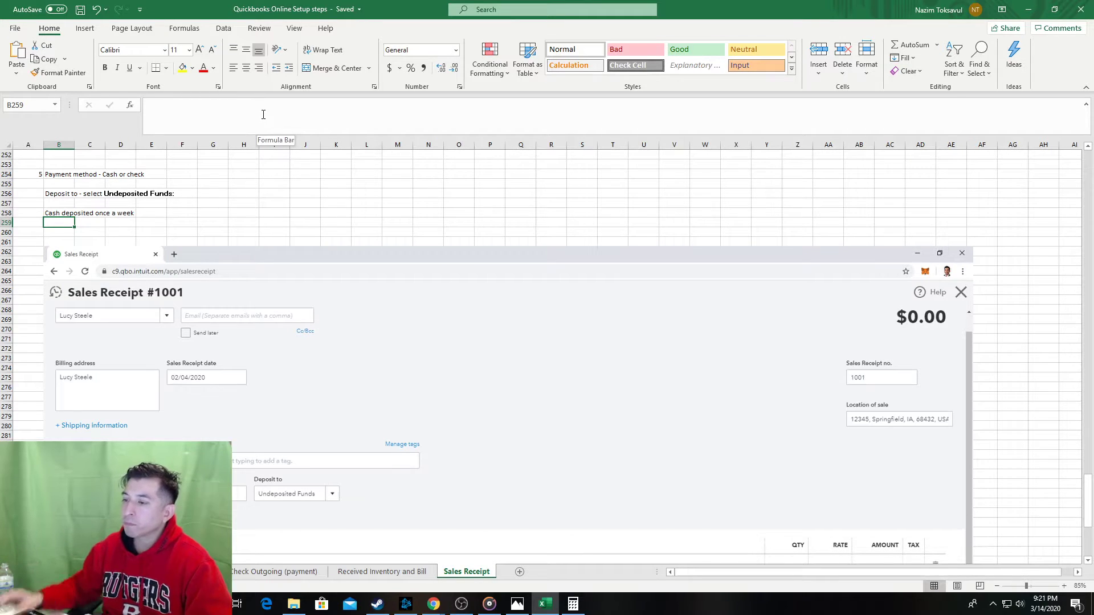
Move the red box over the Payment method and Deposit to fields, then save the workbook.
scroll(251, 264, "up", 4)
scroll(252, 264, "up", 12)
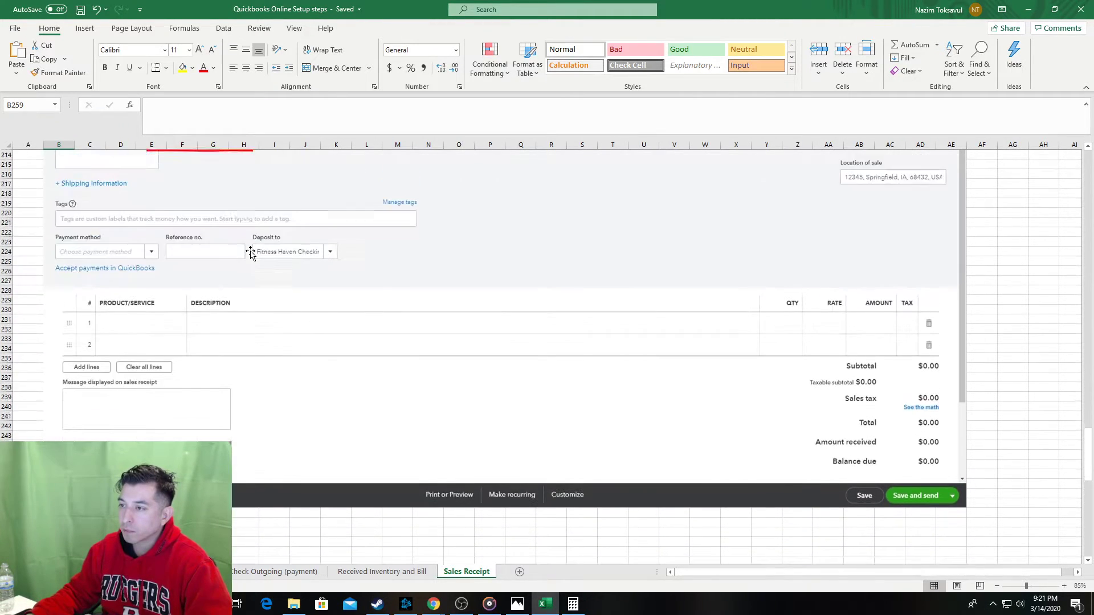
left_click(247, 240)
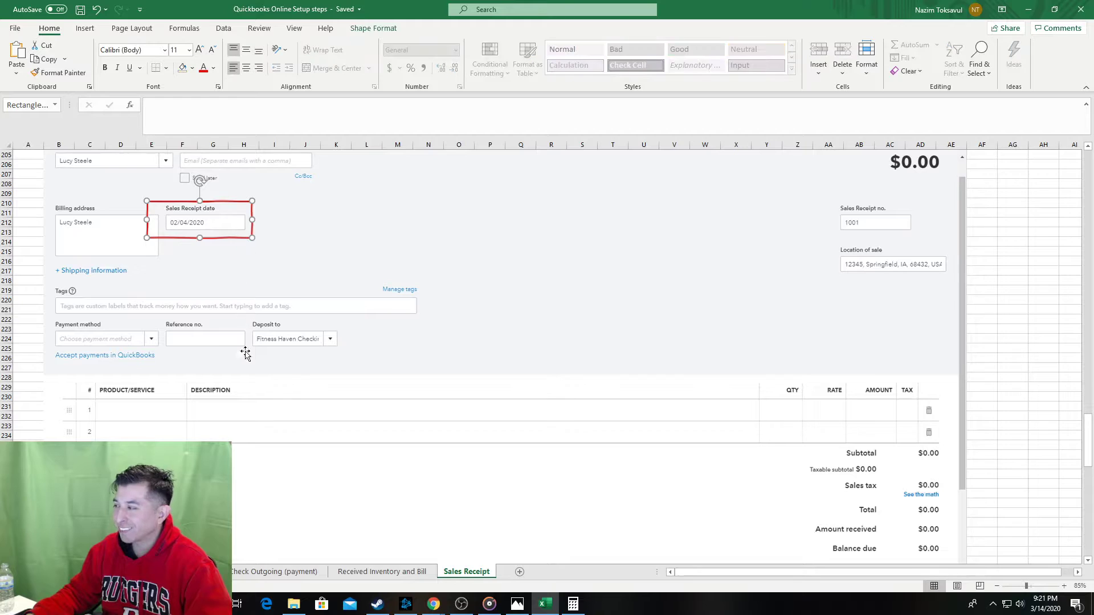
scroll(244, 356, "down", 8)
scroll(228, 354, "down", 9)
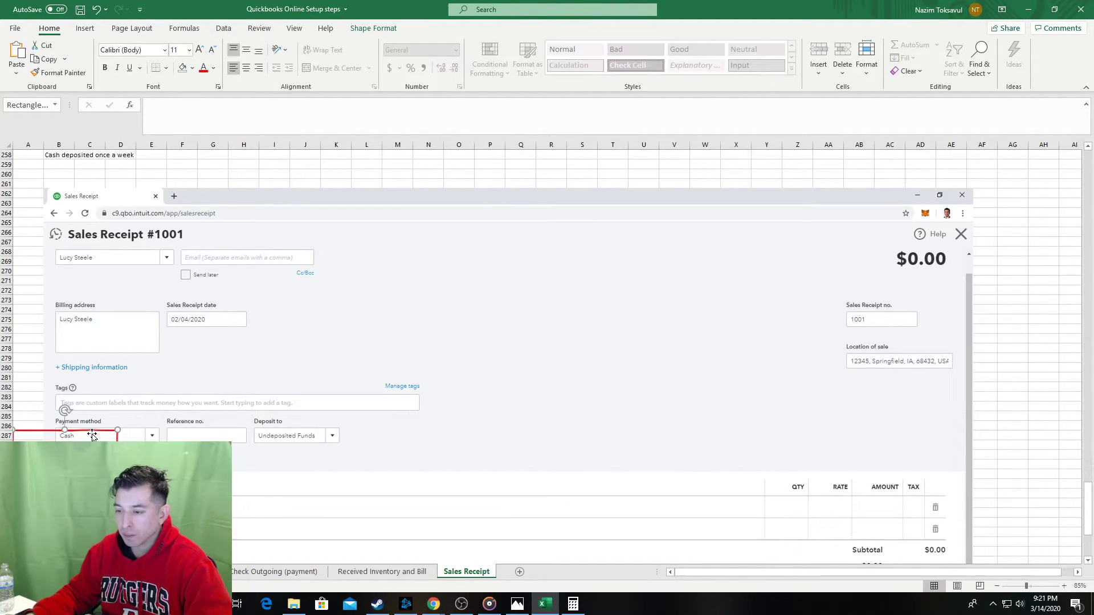
left_click_drag(103, 430, 356, 459)
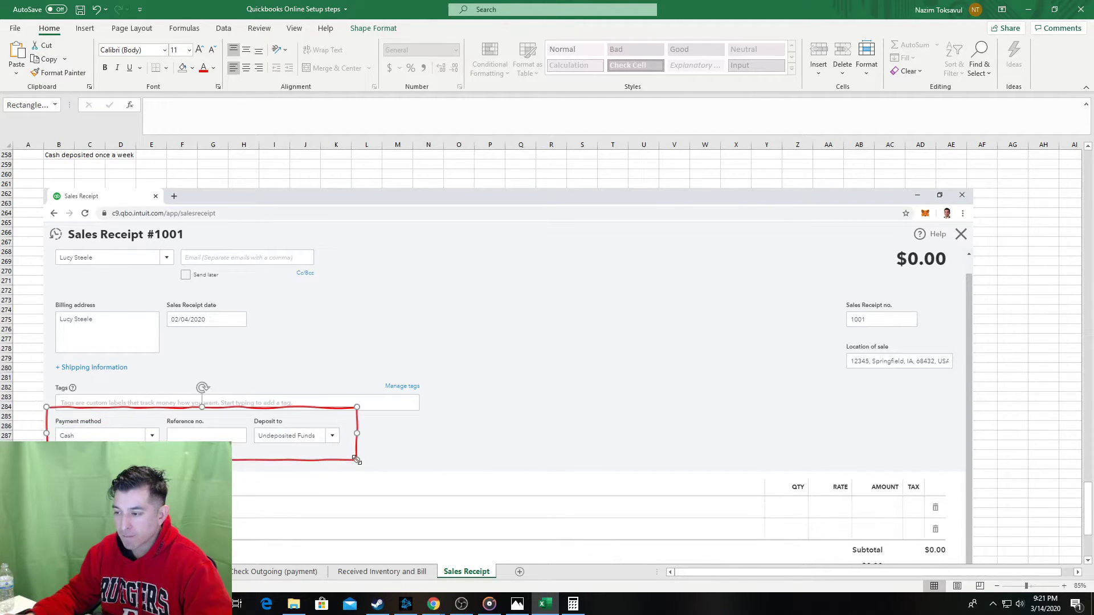
left_click(25, 407)
key("ctrl+s")
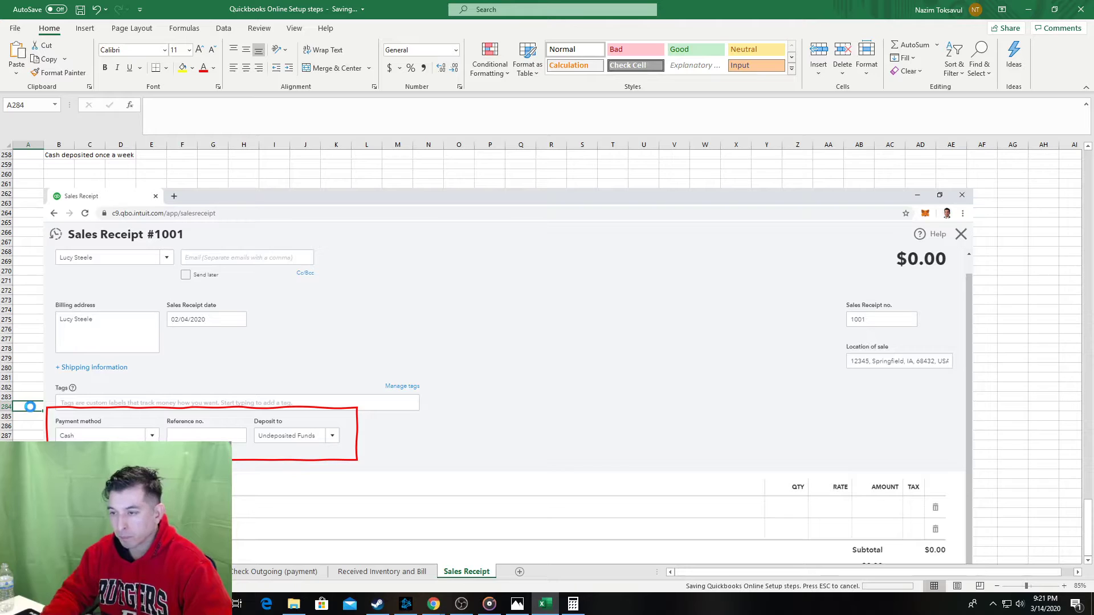
Go to the empty notes row below the screenshot and bring the QuickBooks receipt to the front.
key("ctrl+Up")
key("Down")
key("Right")
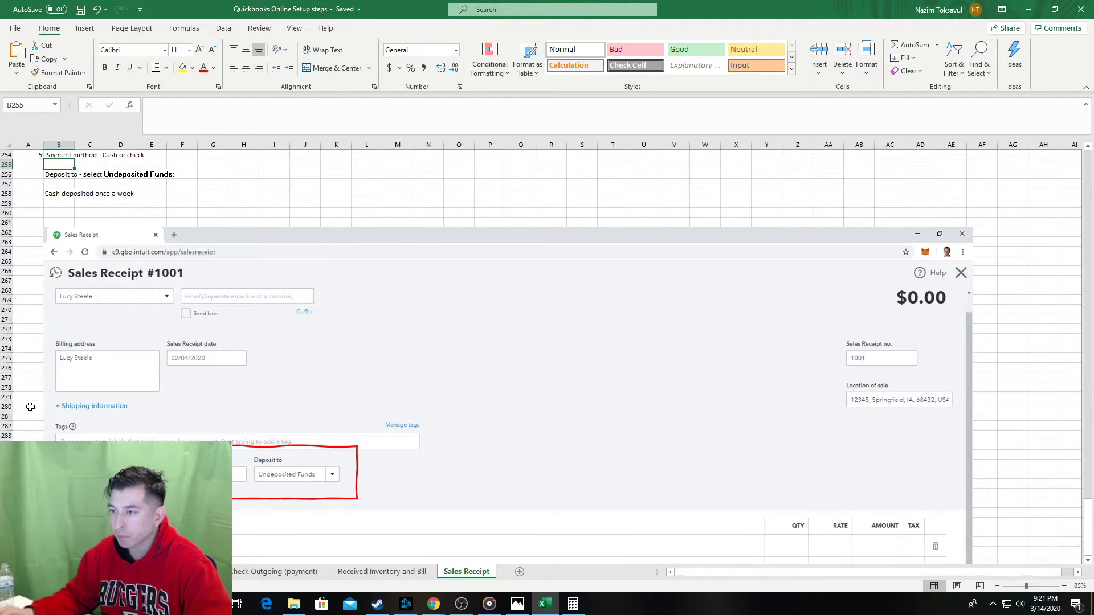
scroll(30, 407, "down", 10)
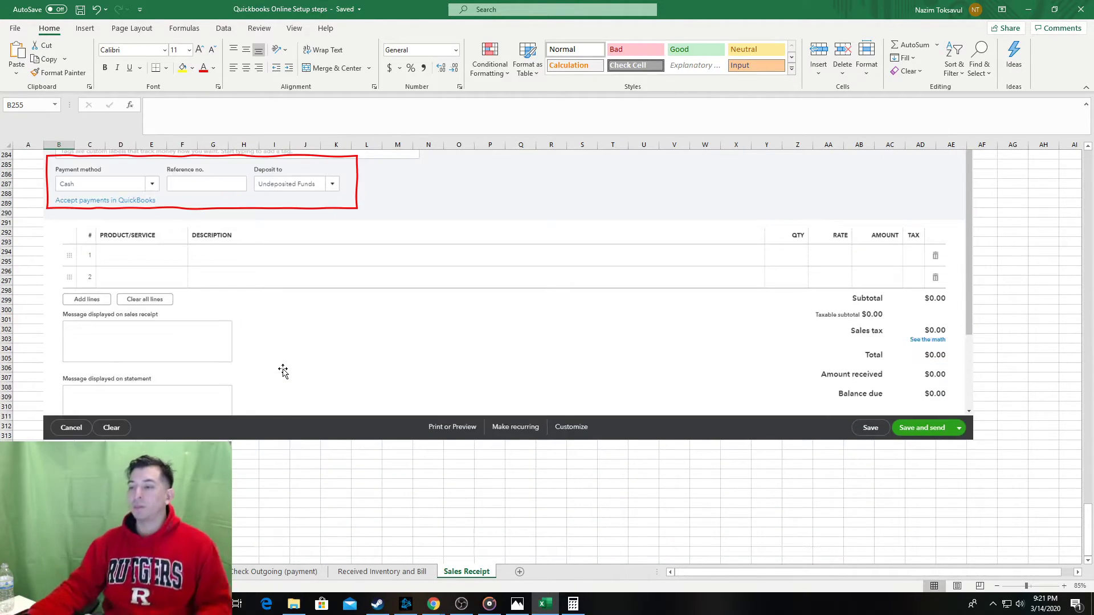
scroll(231, 334, "down", 1)
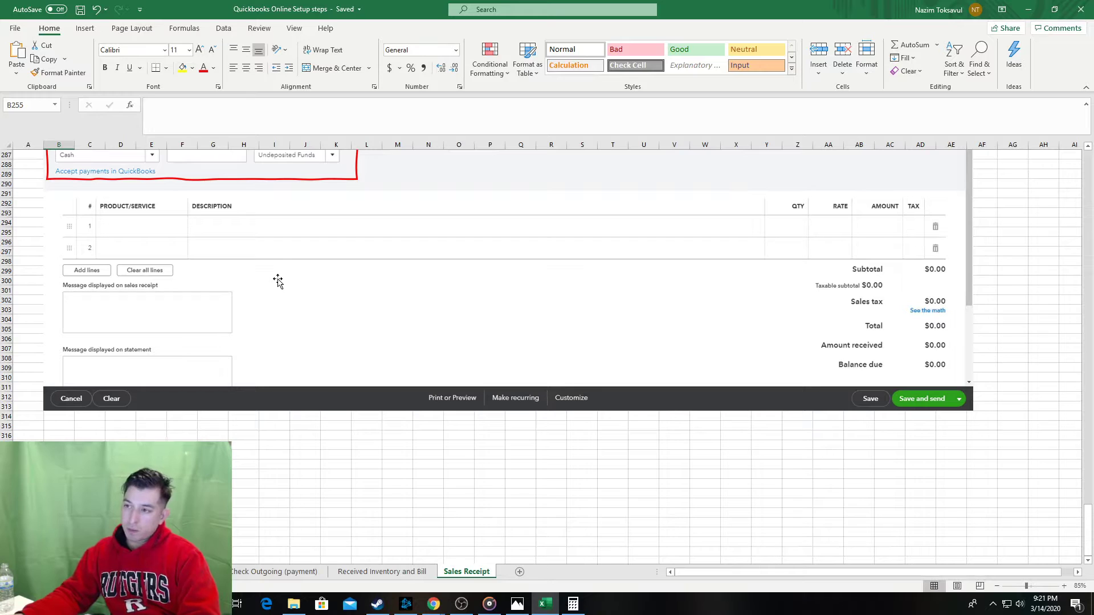
scroll(277, 281, "up", 3)
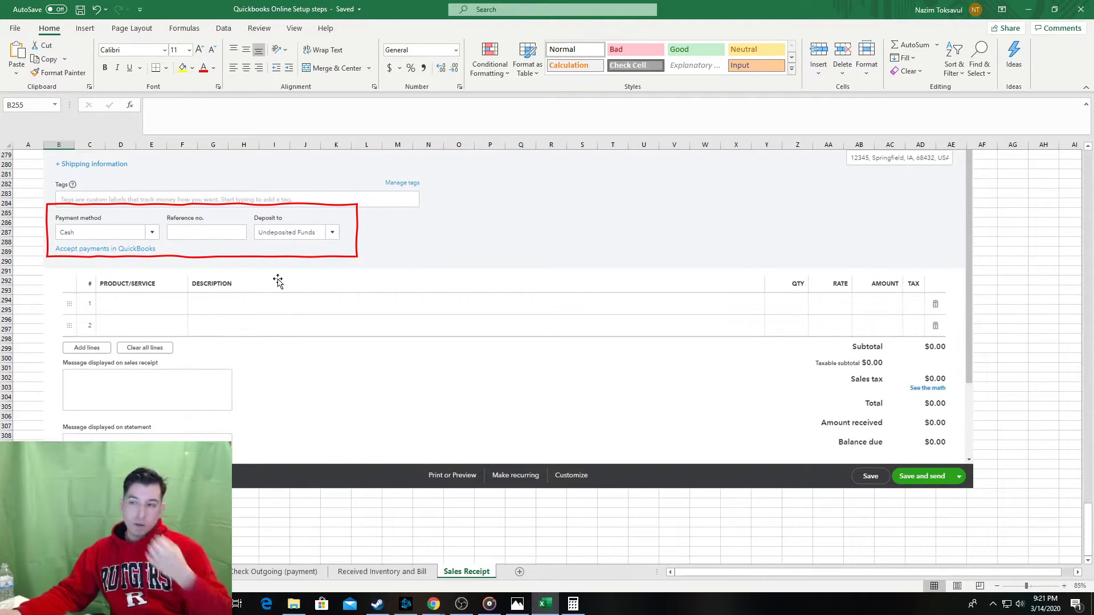
scroll(277, 281, "up", 4)
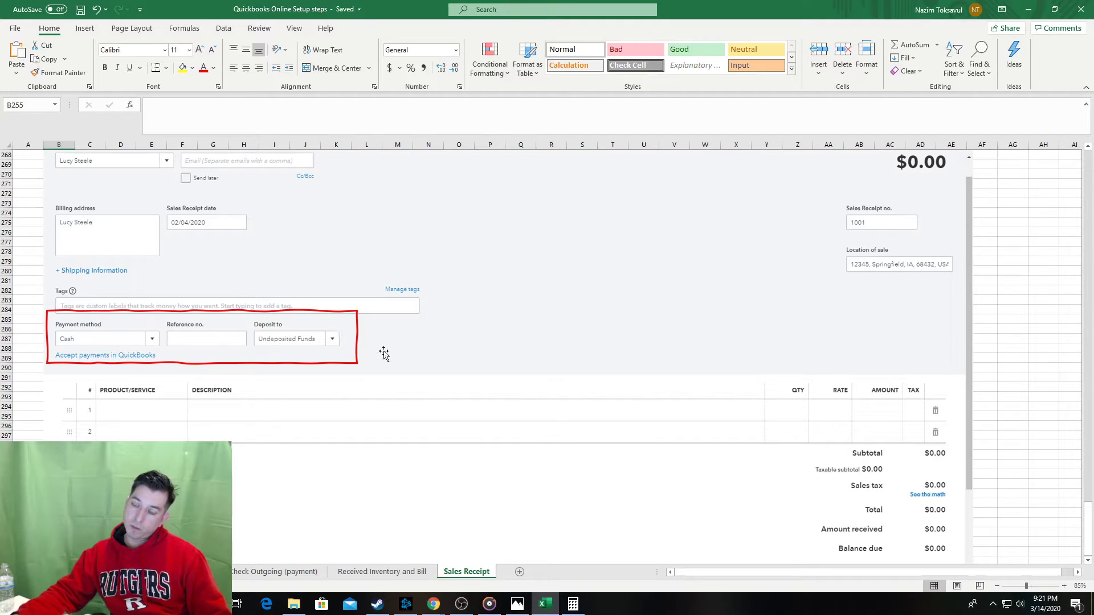
scroll(334, 303, "up", 1)
scroll(334, 303, "up", 3)
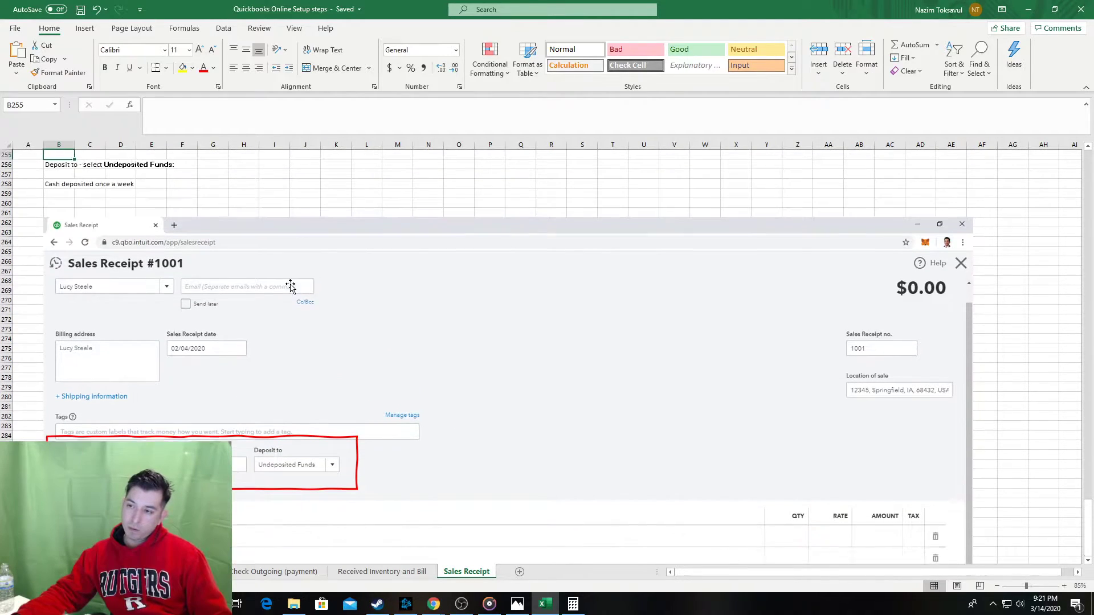
scroll(289, 286, "down", 1)
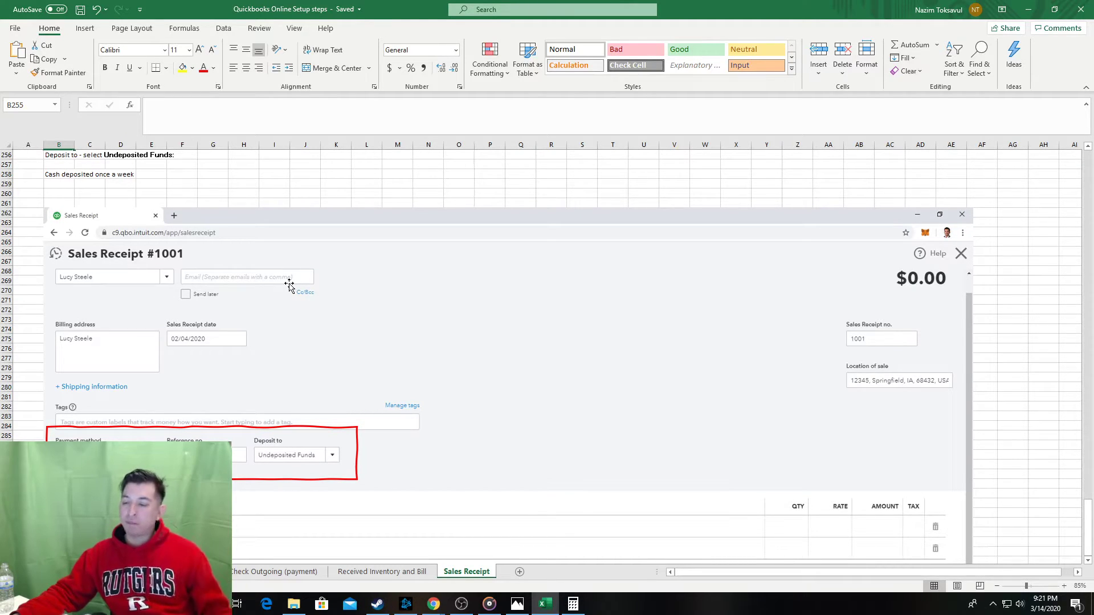
scroll(289, 286, "up", 1)
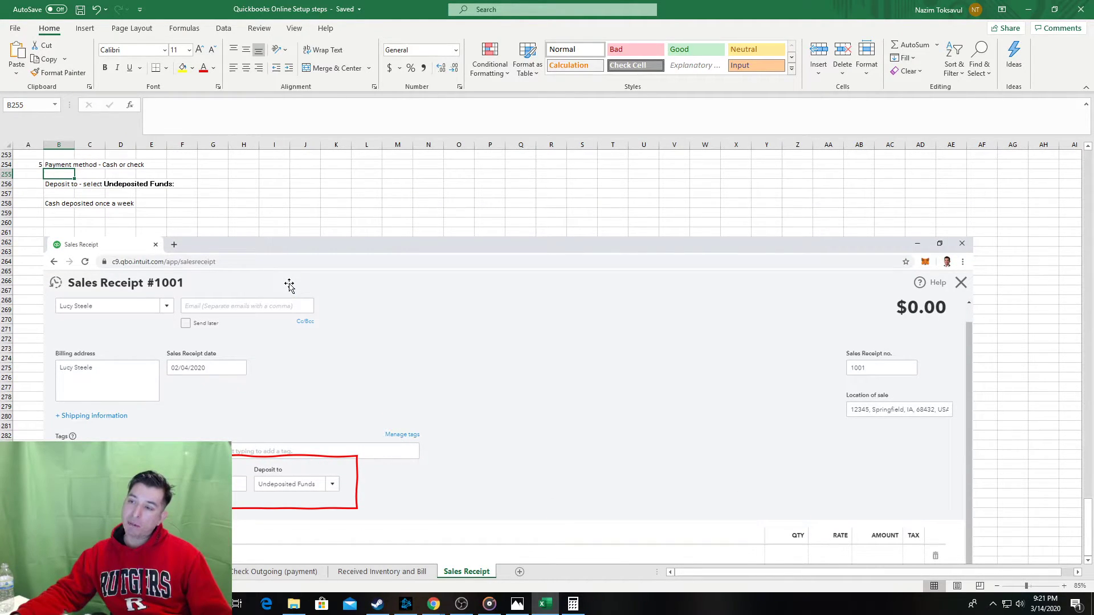
scroll(266, 305, "down", 8)
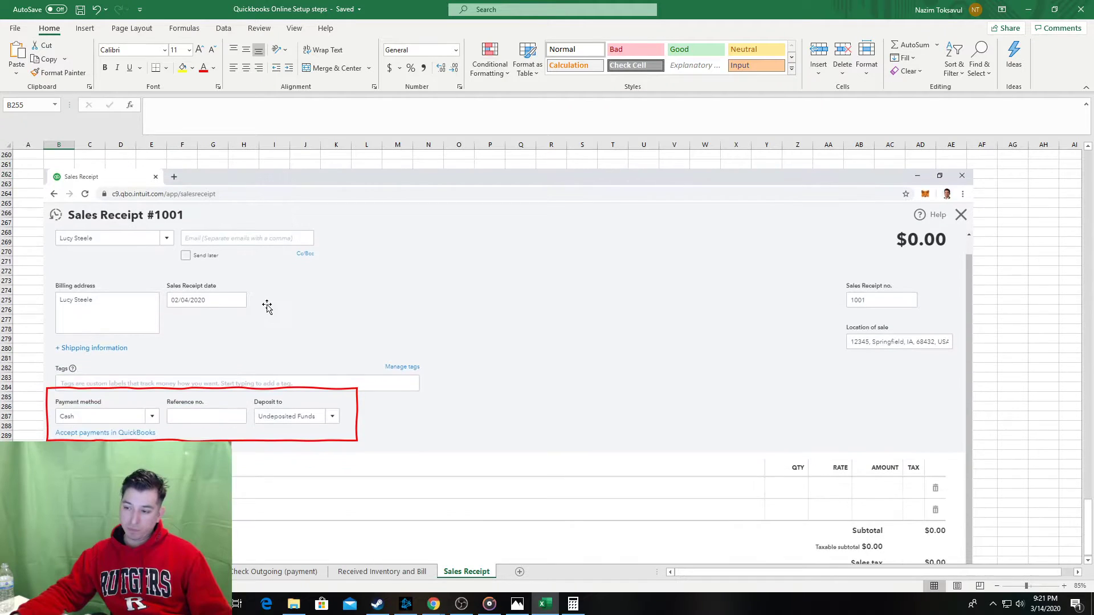
scroll(245, 308, "up", 5)
scroll(248, 311, "up", 3)
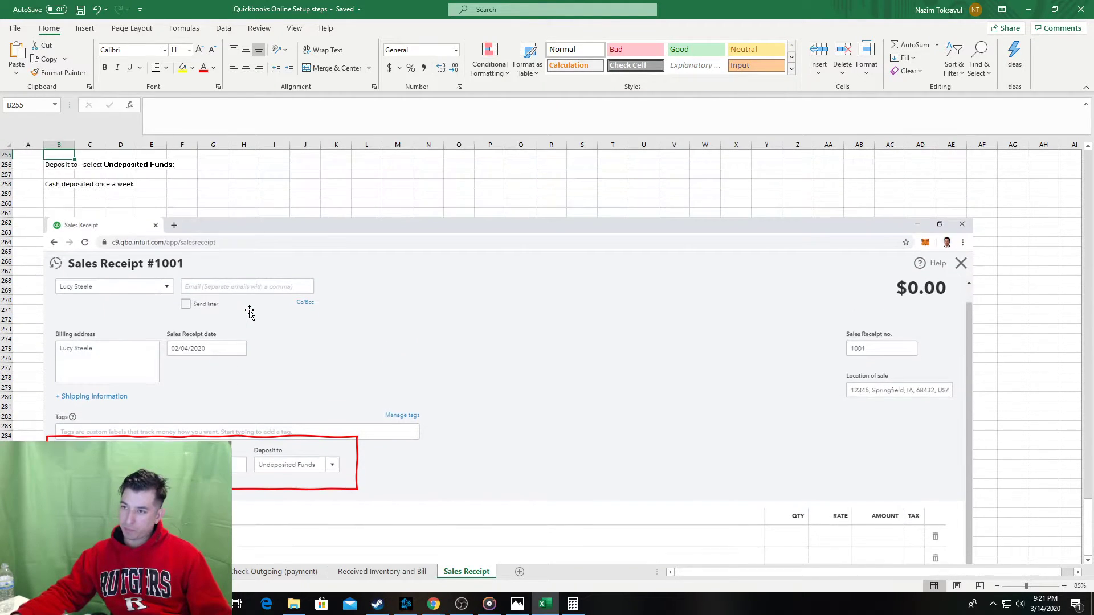
scroll(246, 342, "down", 7)
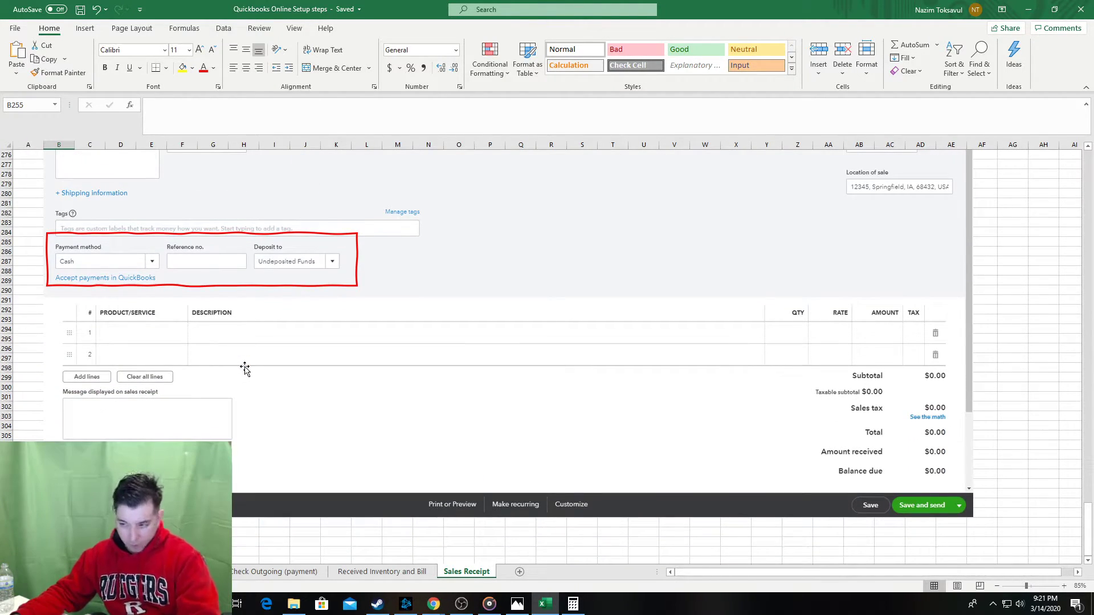
key("alt+Tab")
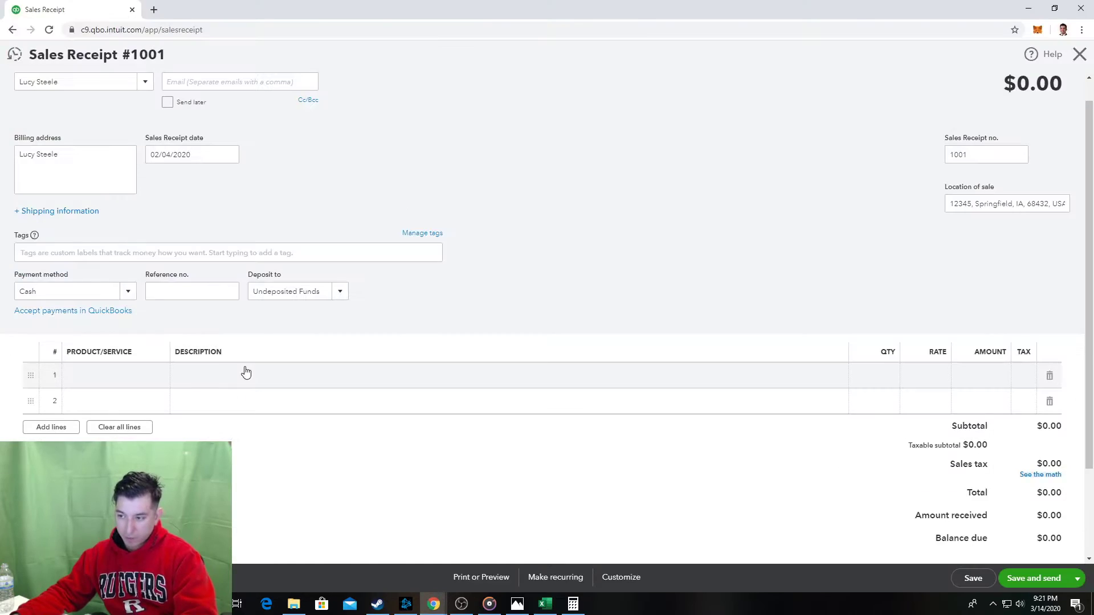
Set line 1 to Registration Fee and line 2 to Monthly Membership, bringing the total to $60.00.
left_click(136, 375)
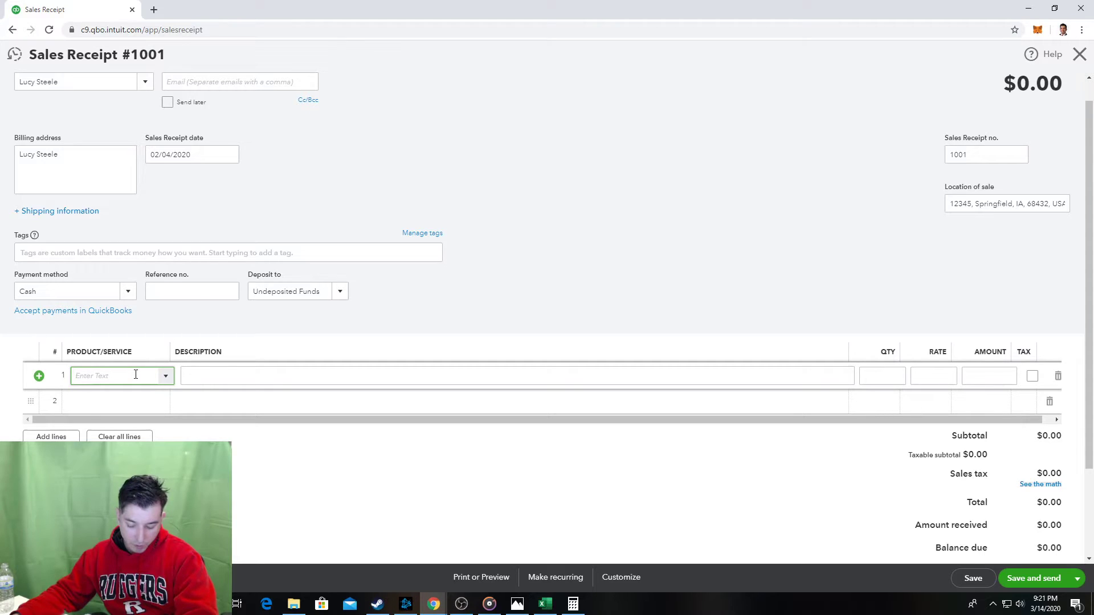
type("reg")
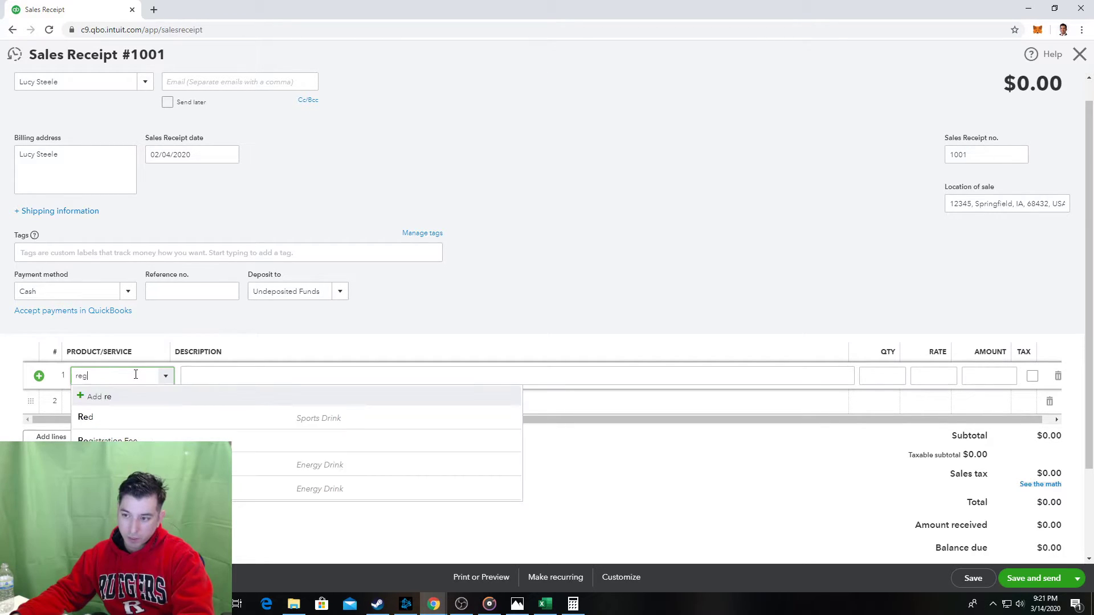
left_click(139, 415)
left_click(113, 416)
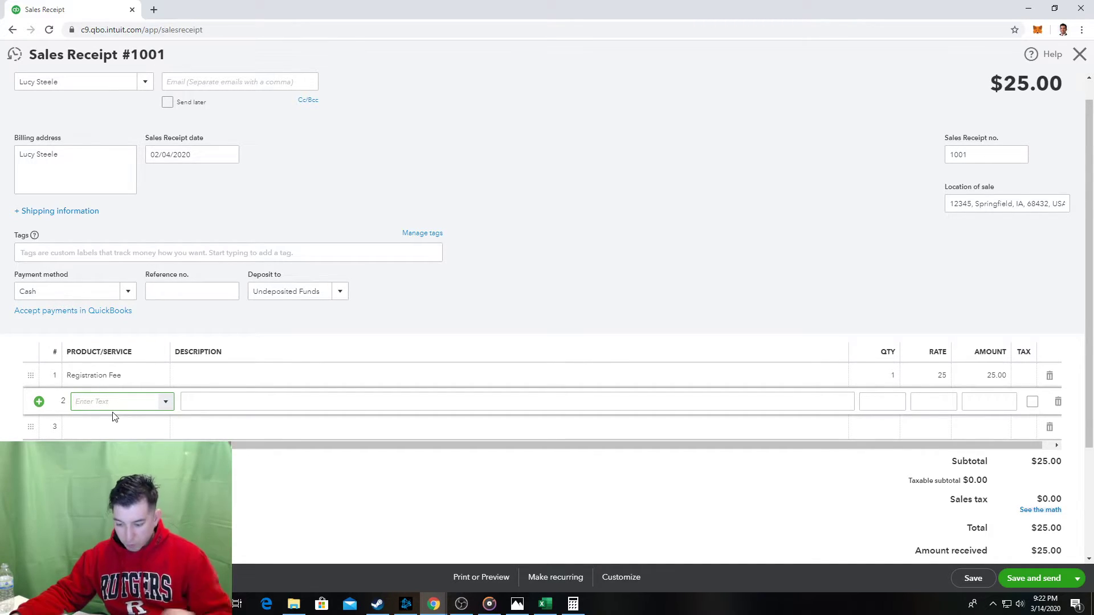
type("mbership")
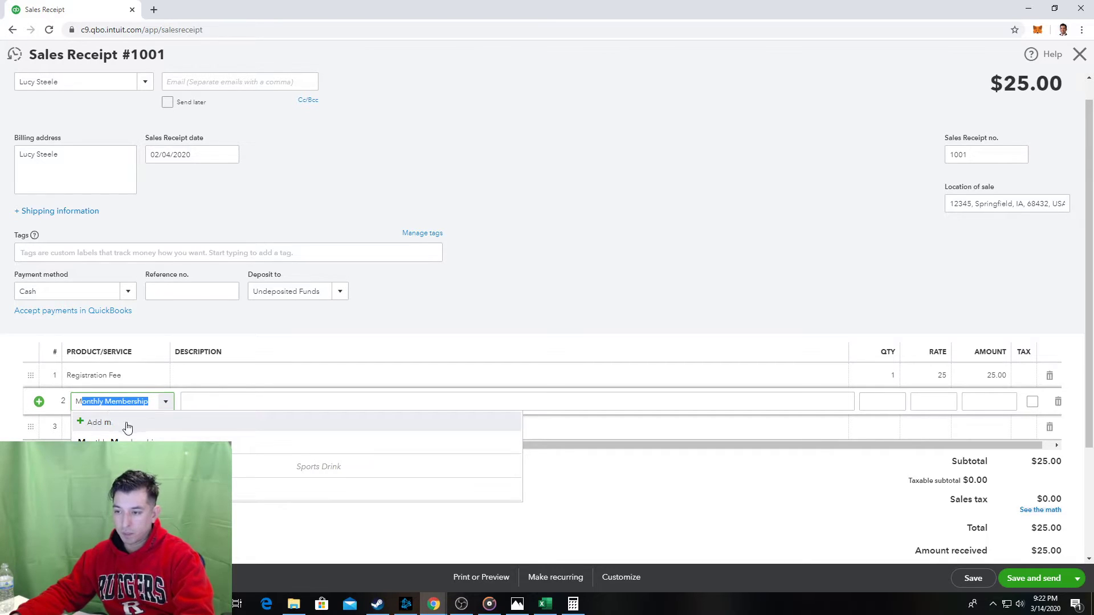
key("Return")
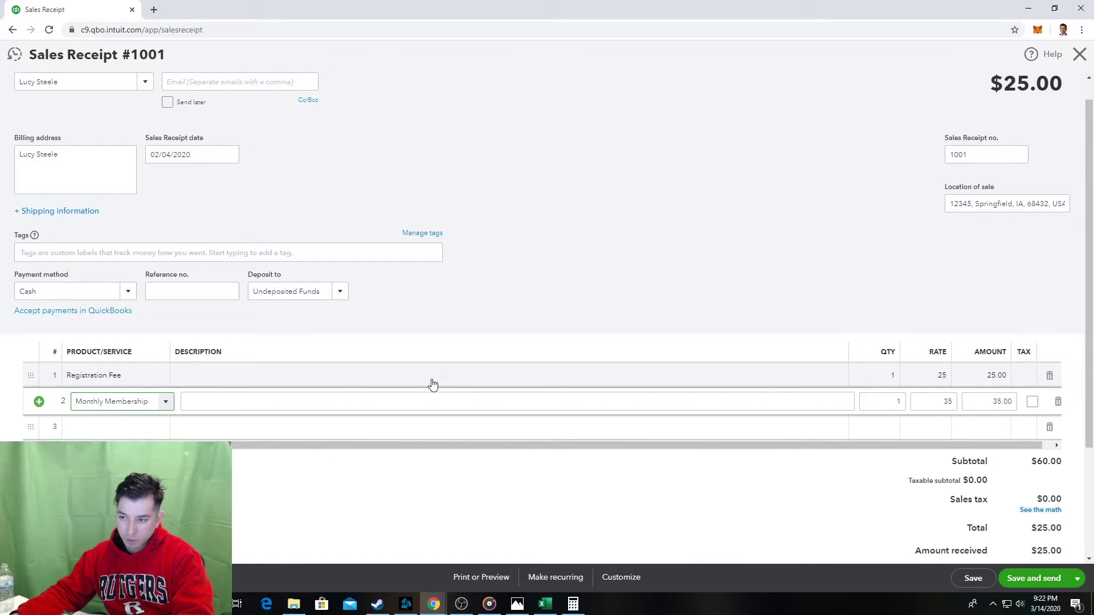
left_click(478, 305)
Number the next step 6 in the row below the pasted screenshot.
key("alt+Tab")
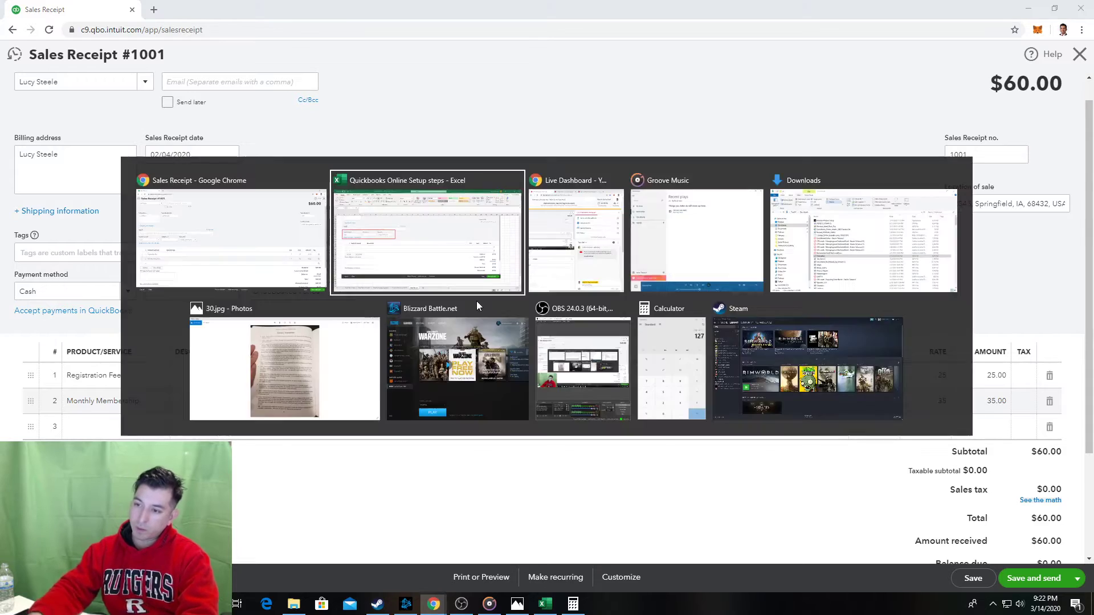
key("Left")
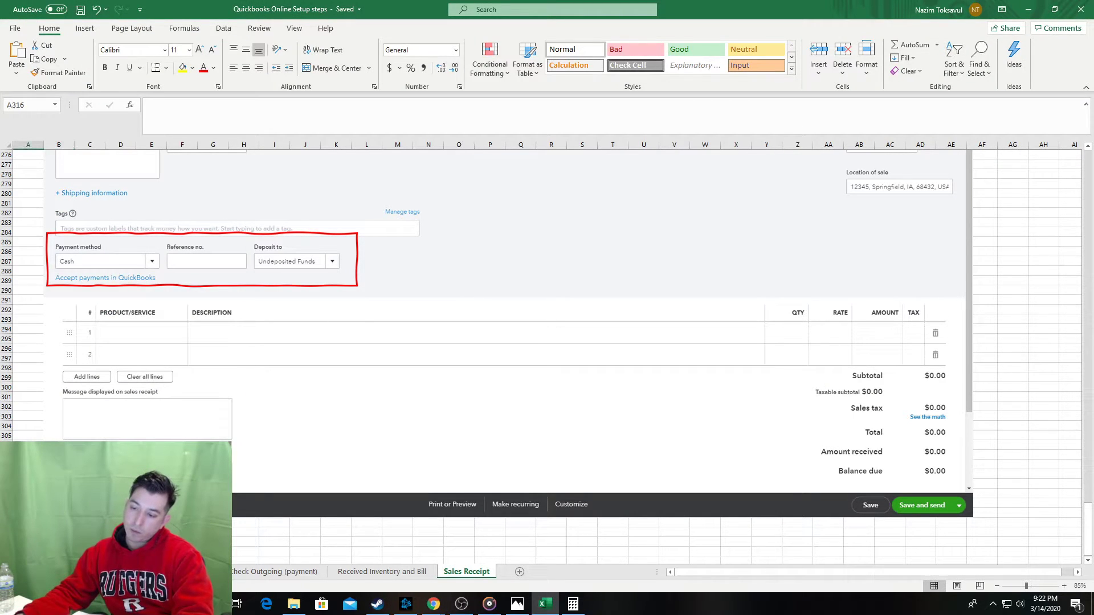
key("Up")
key("Page_Down")
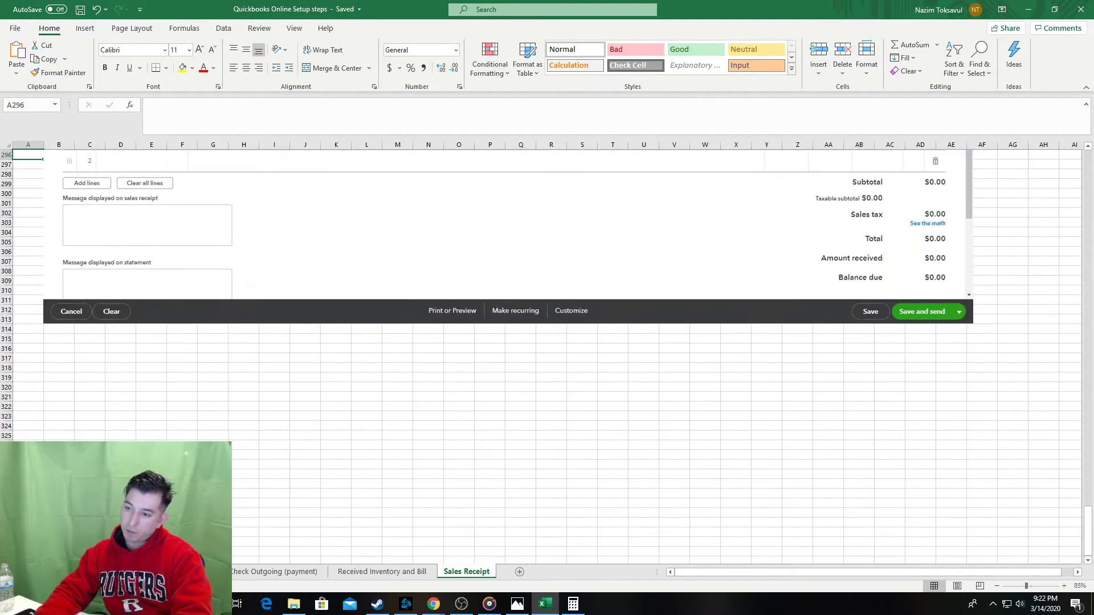
left_click(29, 374)
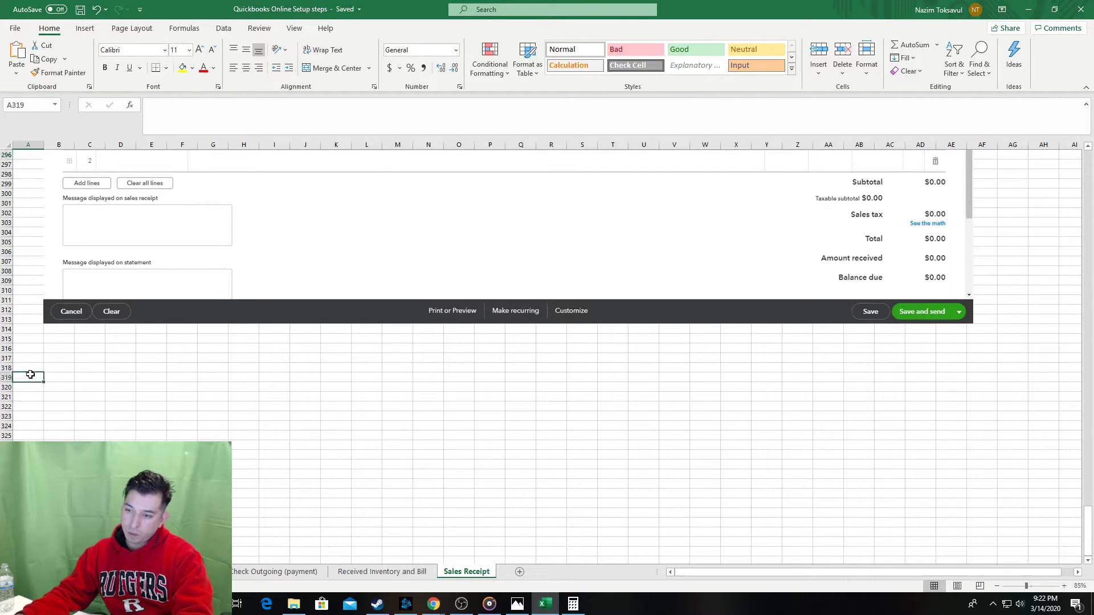
type("6")
key("Tab")
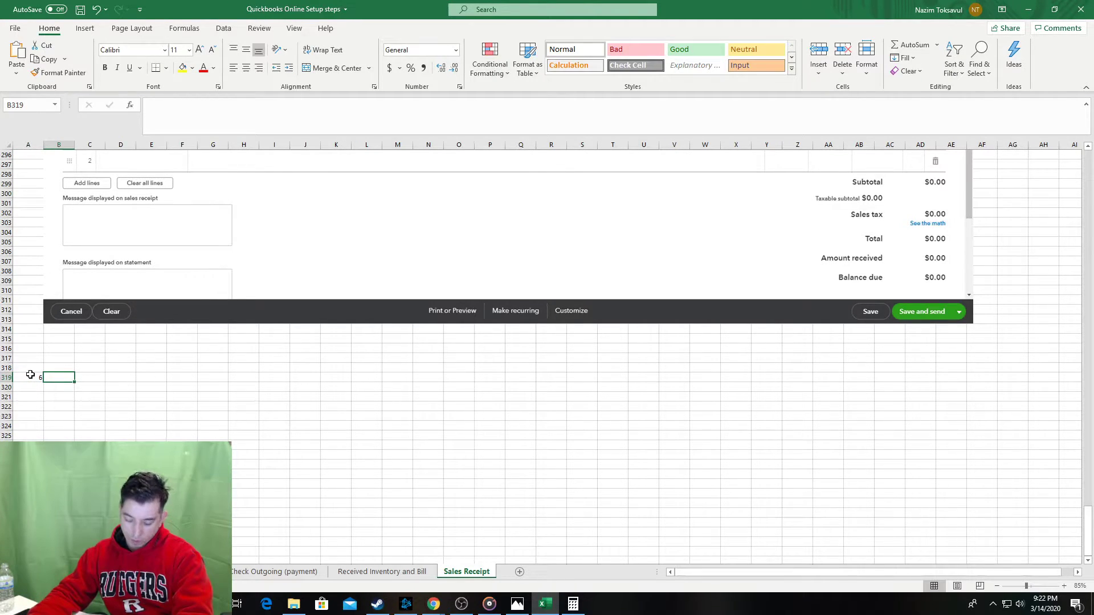
Enter the heading 'Product/service' with the note 'Enter corresponding products/services' beneath it.
key("alt+Tab")
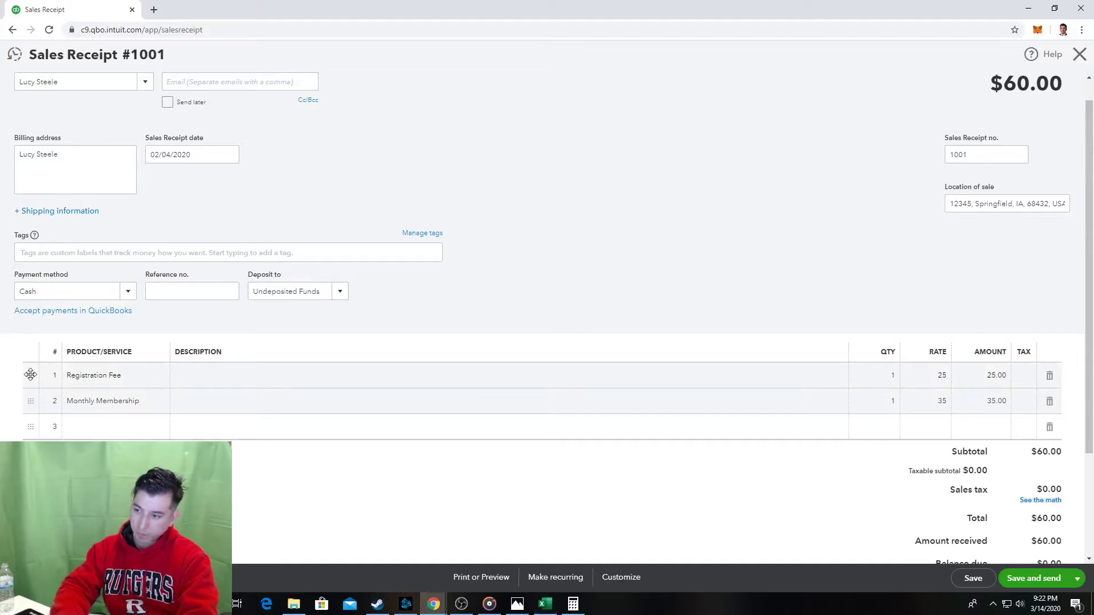
key("alt+Tab")
type("P")
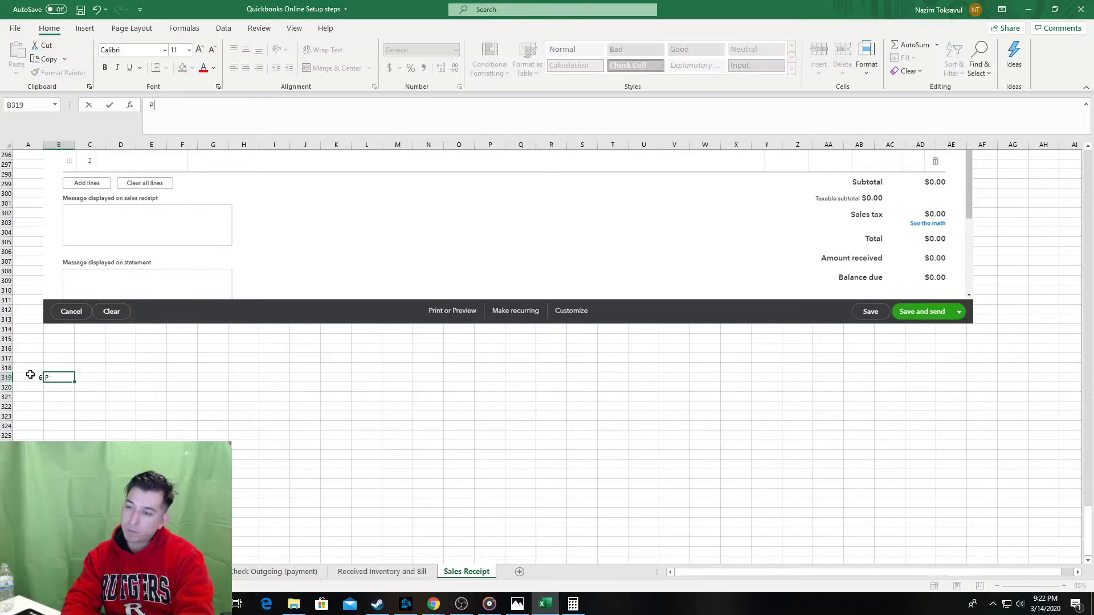
type("roduc")
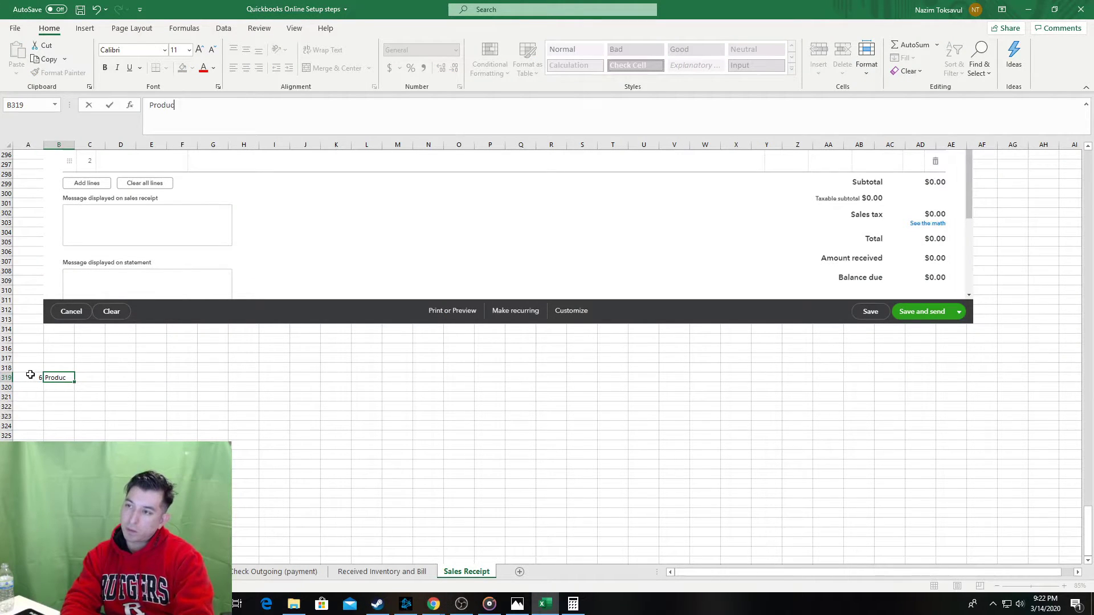
type("t/service")
key("Return")
key("Return")
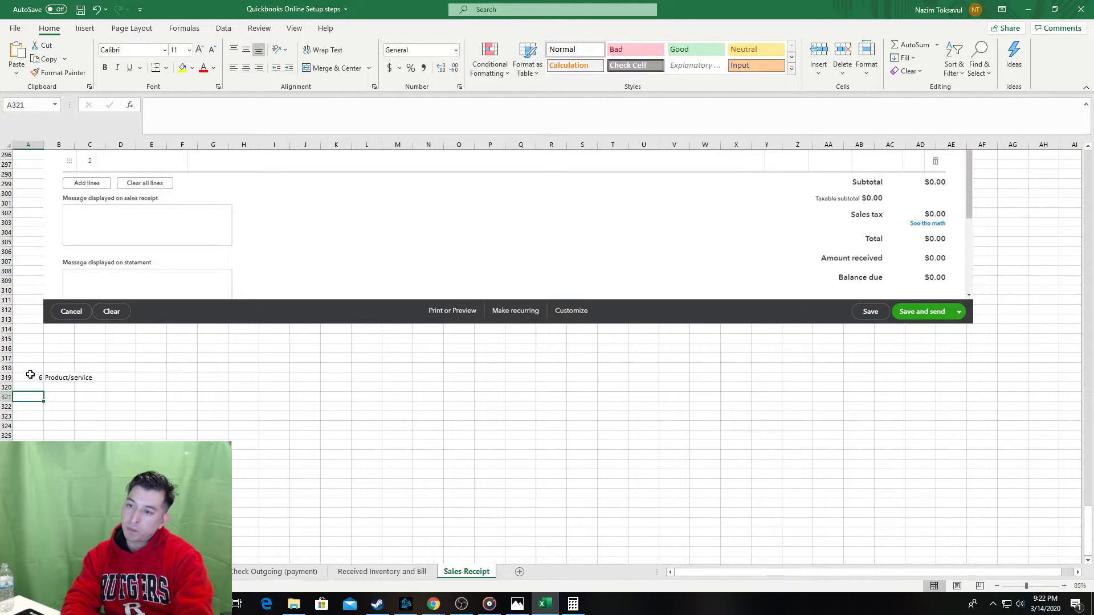
key("Tab")
type("En")
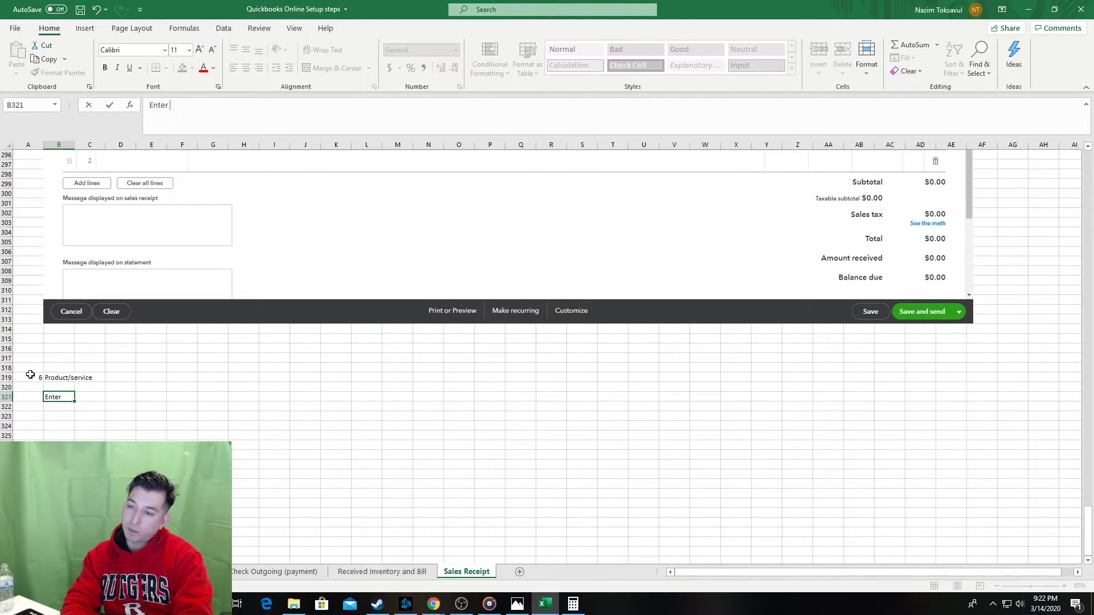
type("ter corresponding ")
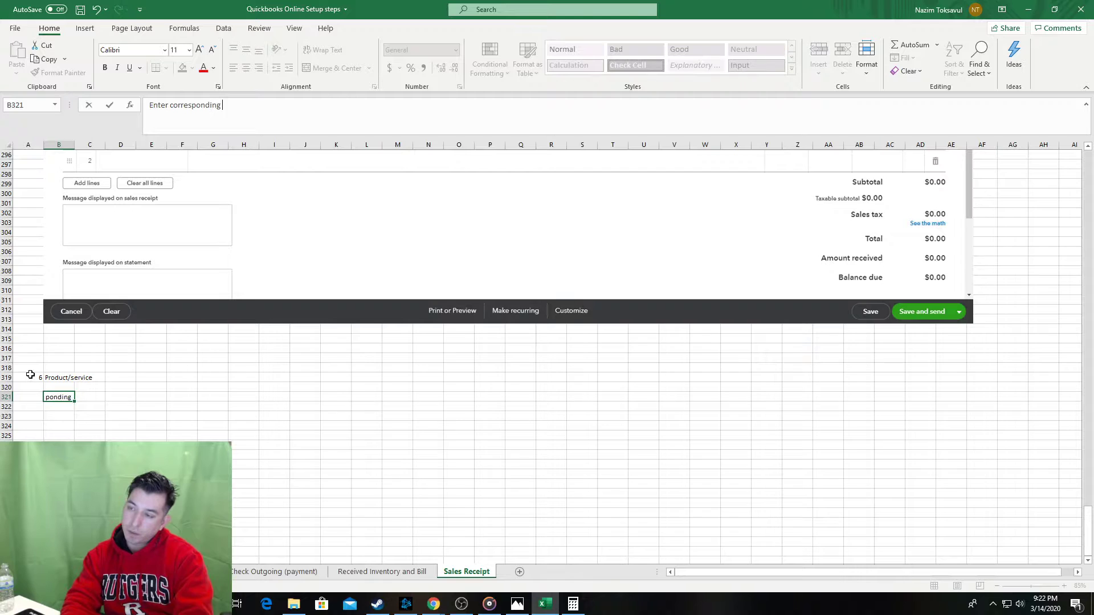
type("products/services")
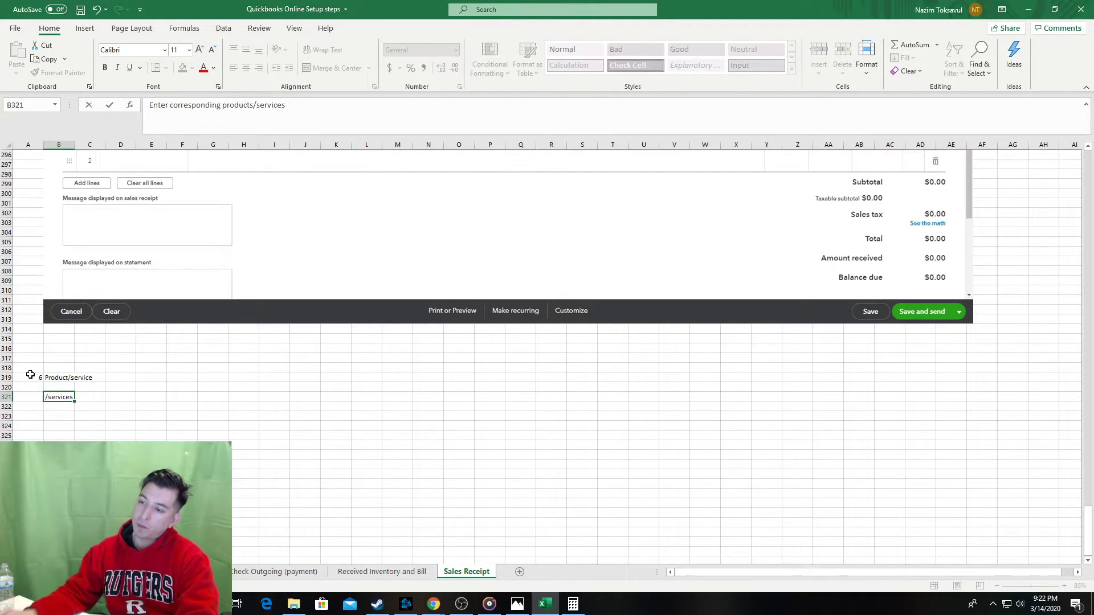
key("alt+Tab")
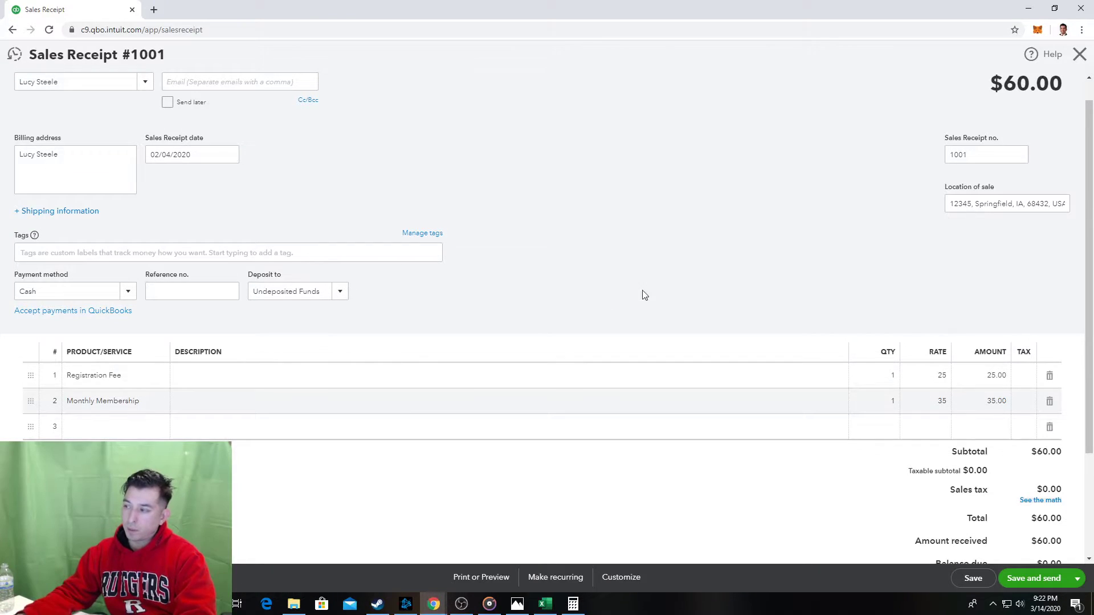
scroll(671, 244, "down", 1)
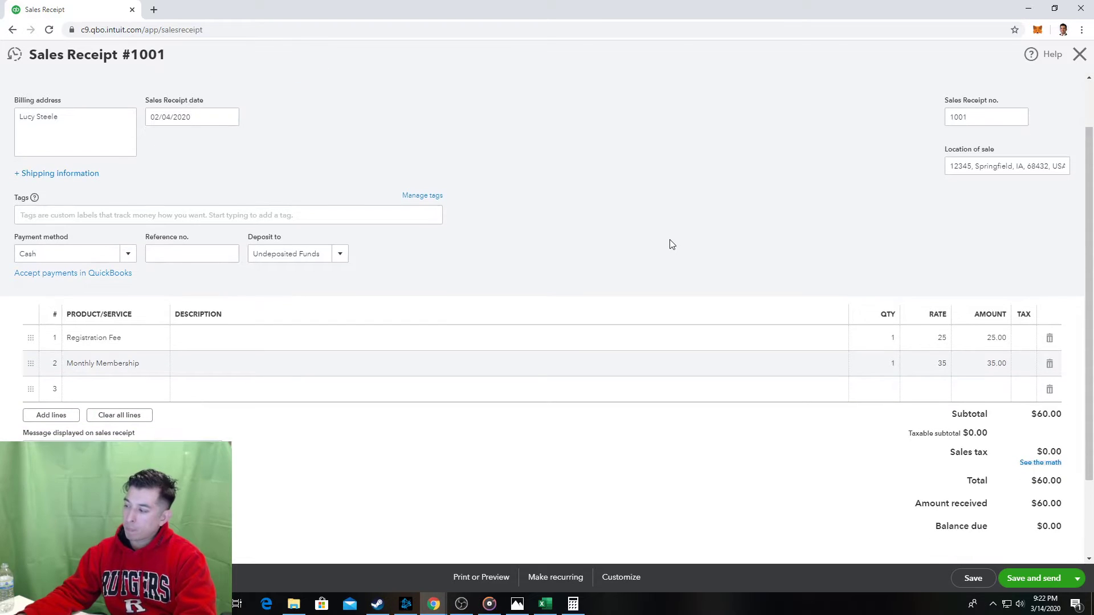
key("alt+Tab")
Paste the Sales Receipt #1001 screenshot below the step 6 note, save, and compare with QuickBooks.
left_click(57, 435)
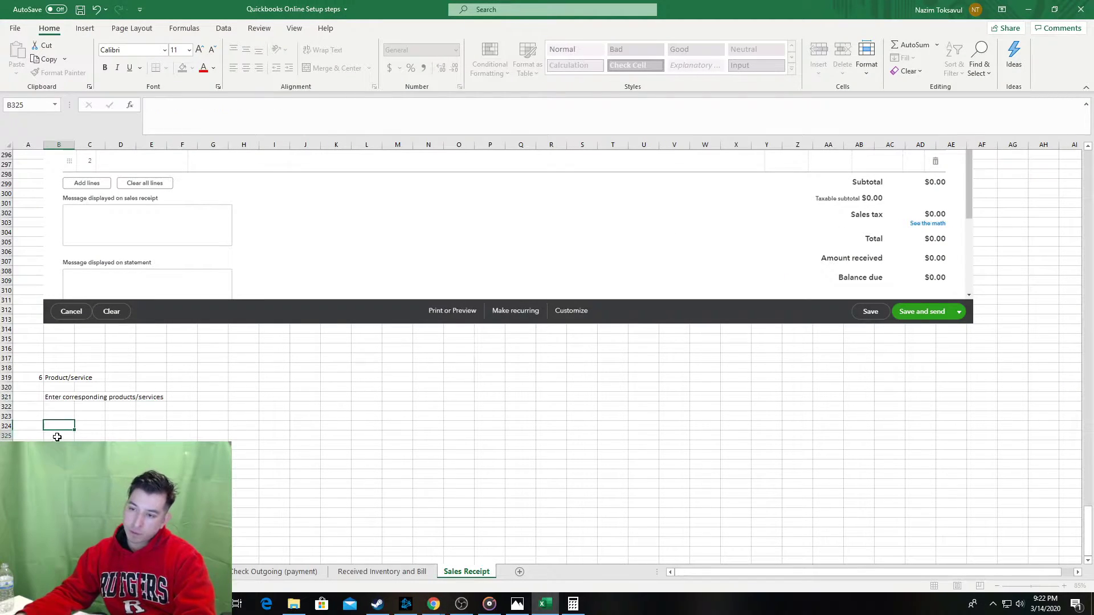
key("ctrl+v")
left_click(68, 416)
key("ctrl+s")
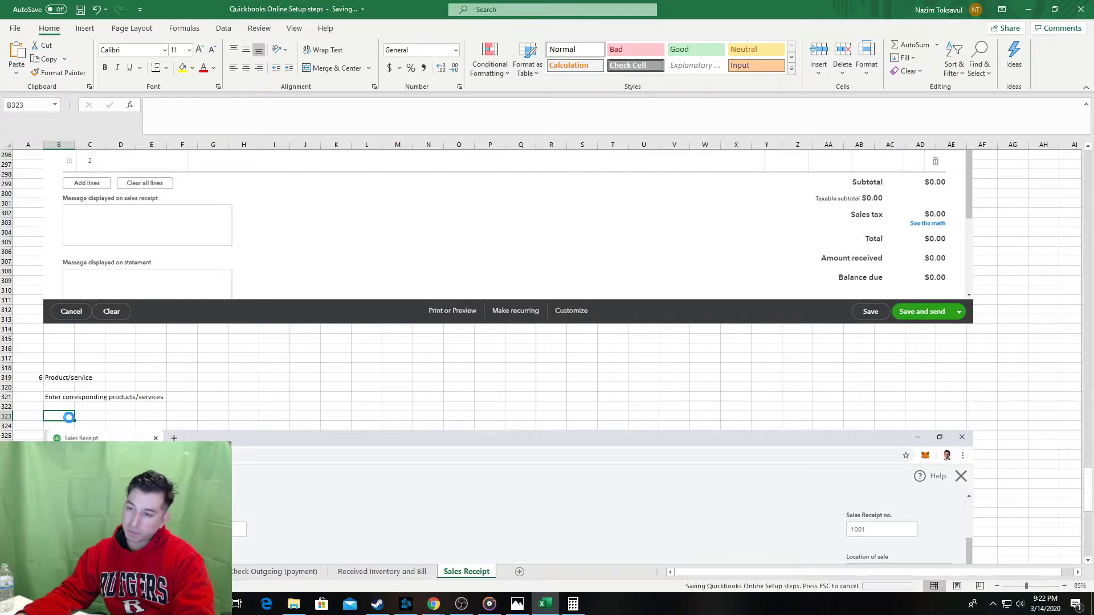
scroll(322, 386, "down", 9)
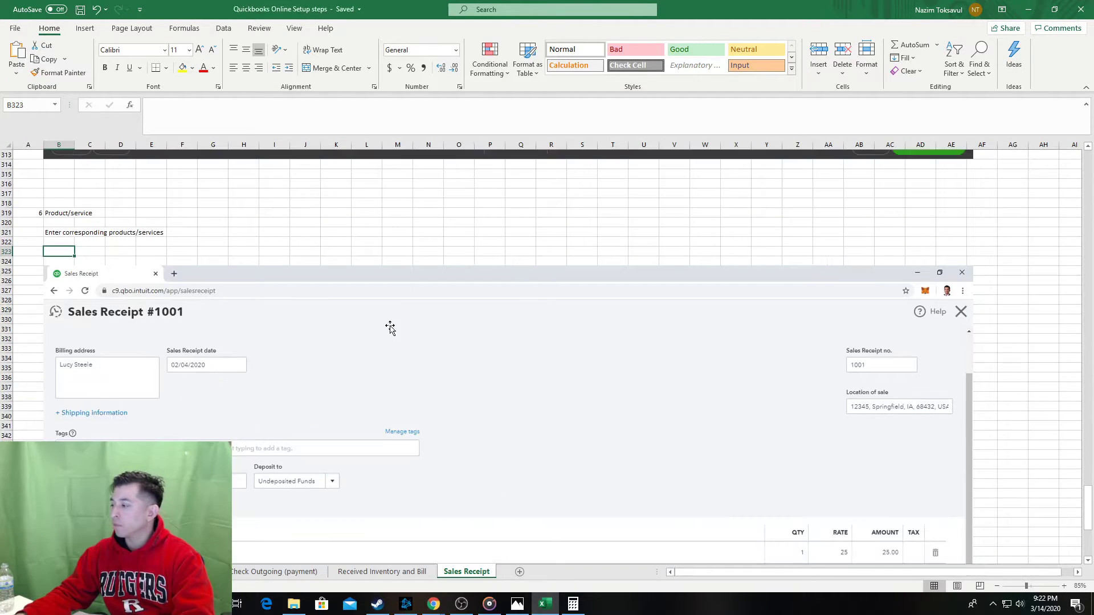
scroll(760, 374, "down", 2)
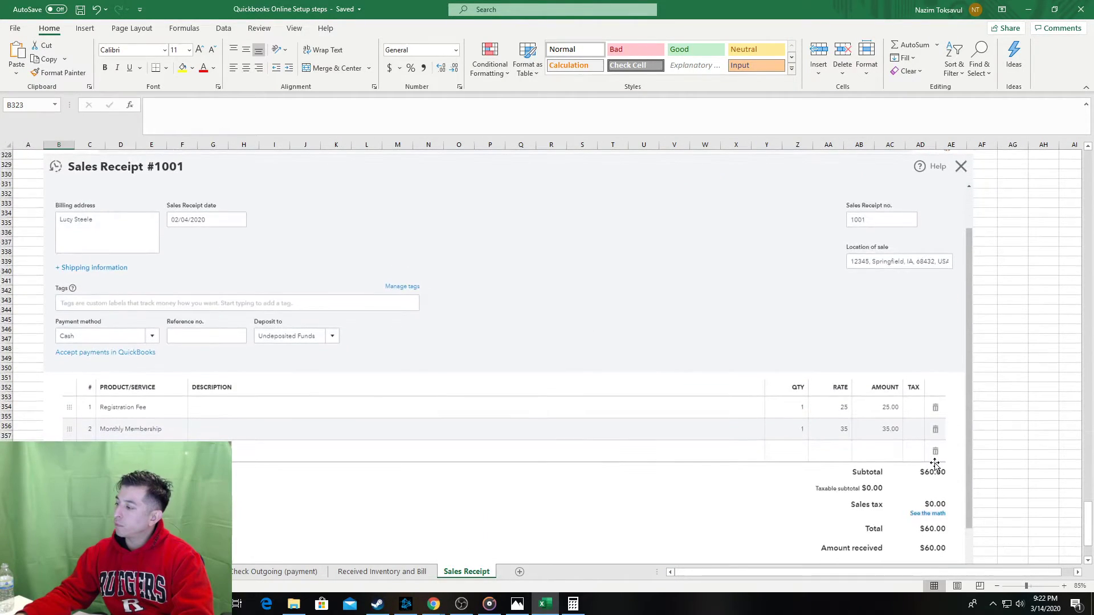
key("alt+Tab")
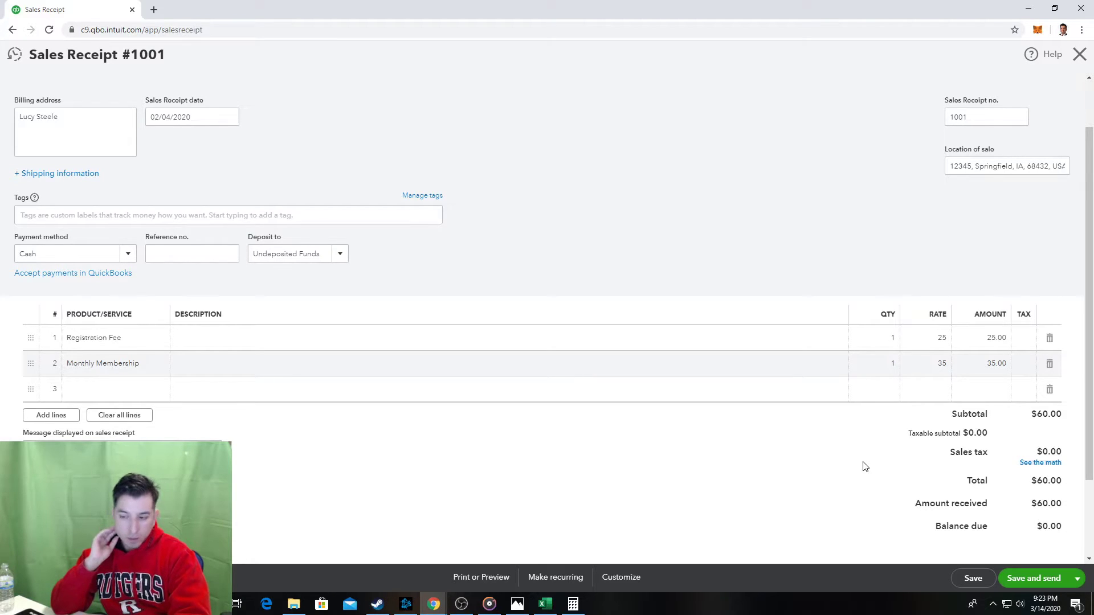
key("alt+Tab")
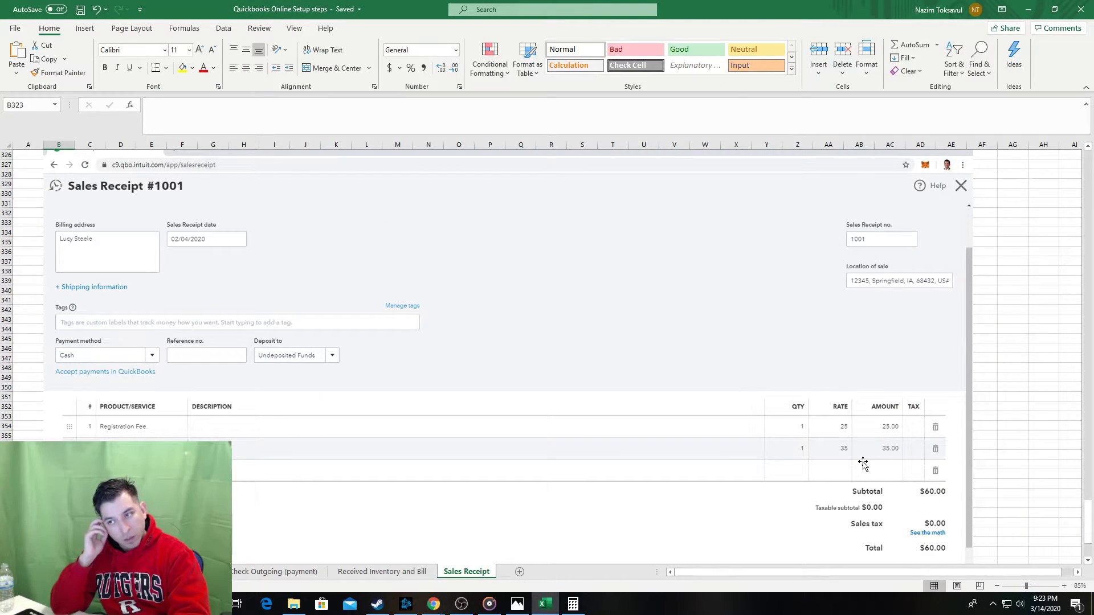
scroll(625, 393, "up", 2)
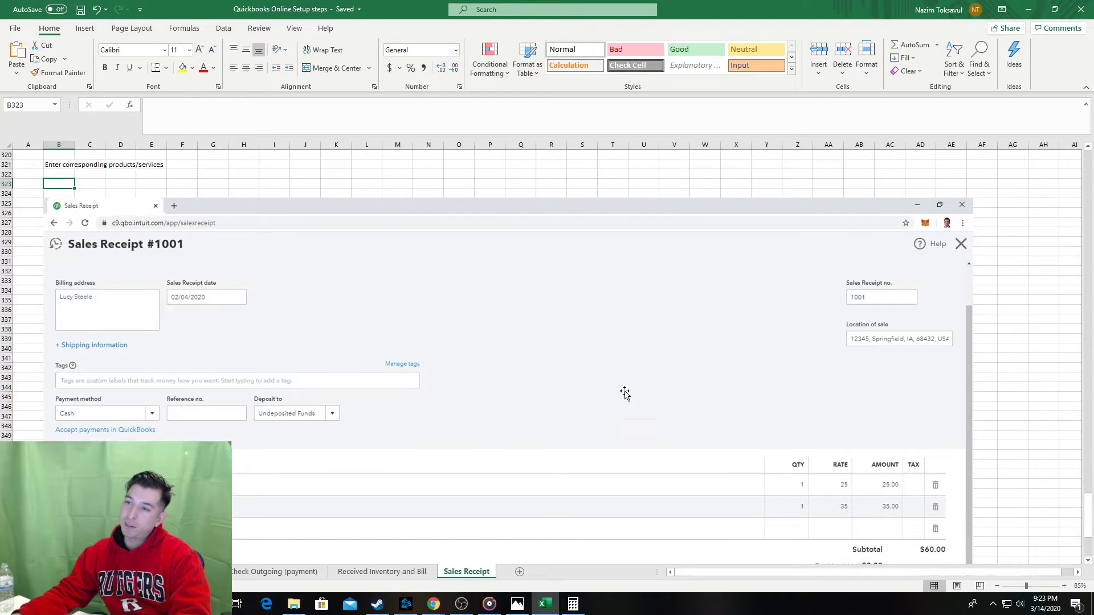
scroll(625, 393, "up", 6)
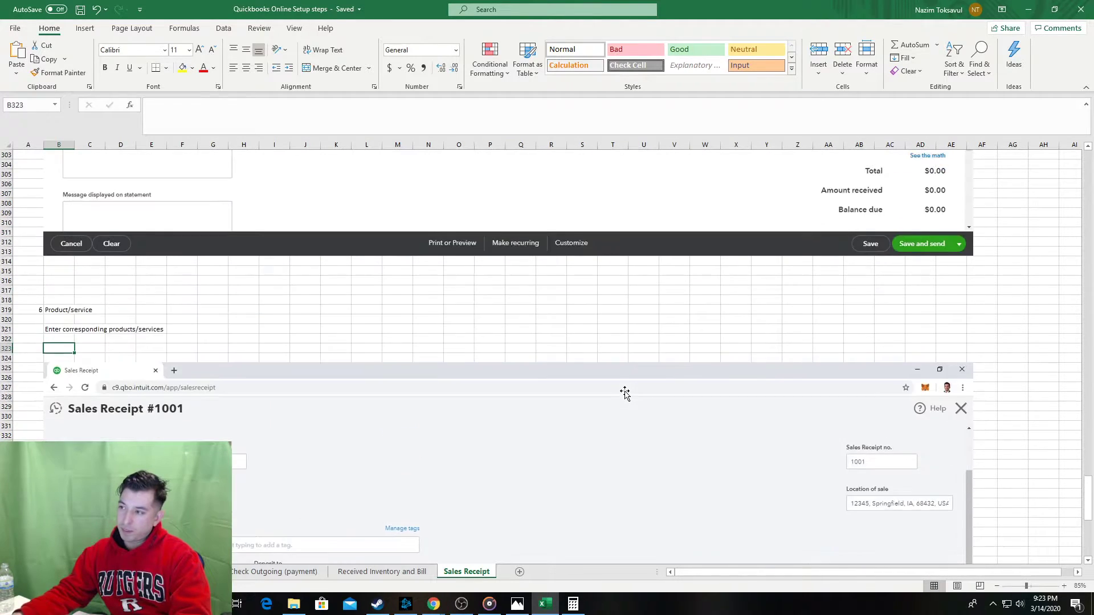
scroll(625, 393, "up", 7)
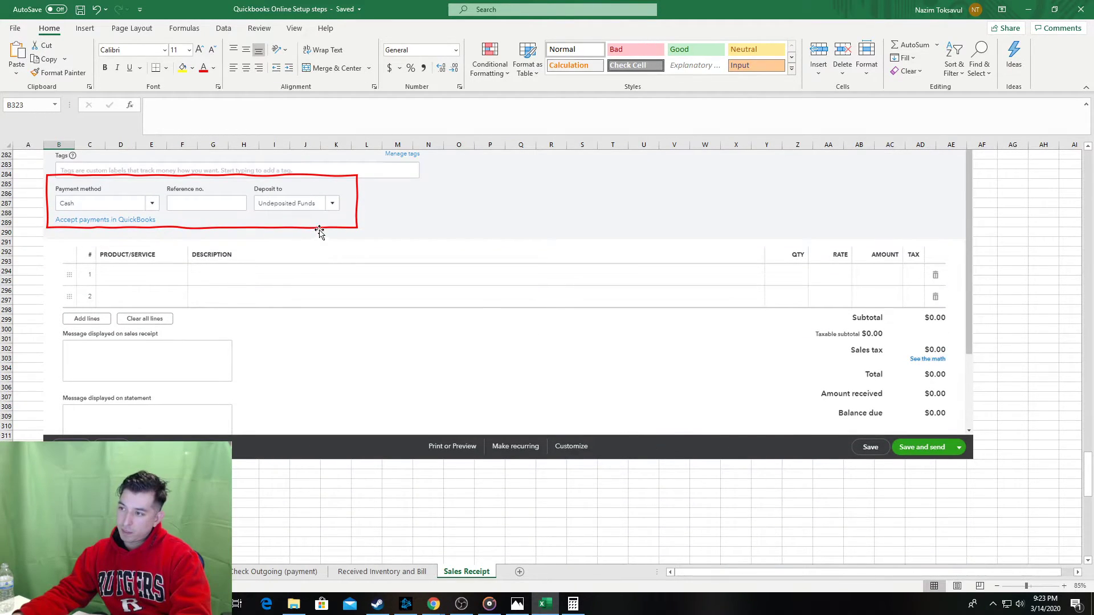
Copy the existing red box and paste it onto the step 6 receipt screenshot.
left_click(312, 227)
left_click(301, 228)
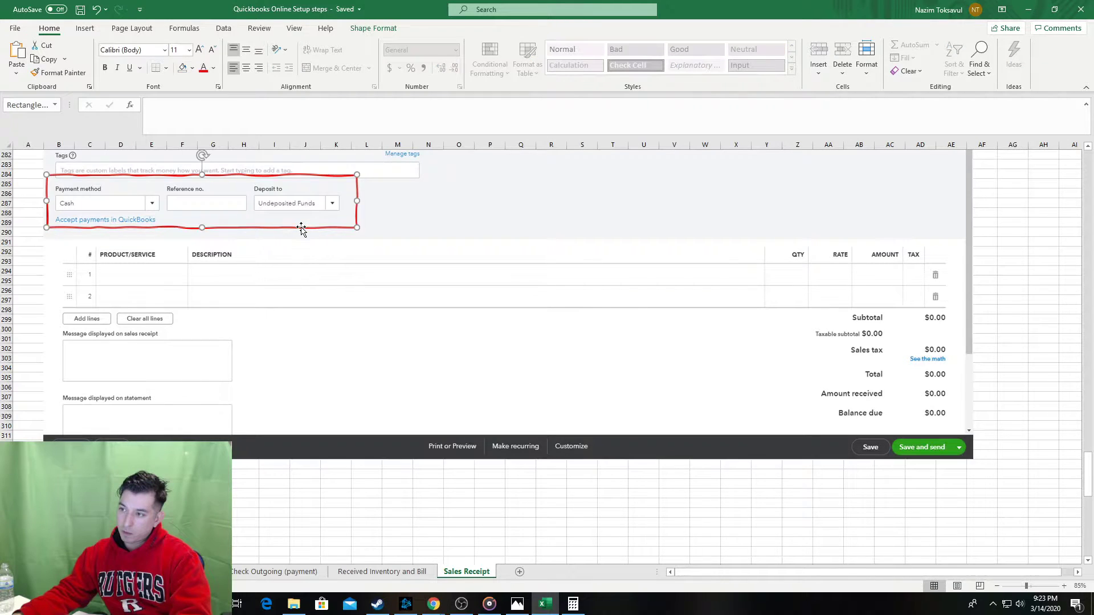
left_click_drag(254, 533, 268, 533)
scroll(366, 476, "down", 5)
scroll(236, 443, "down", 8)
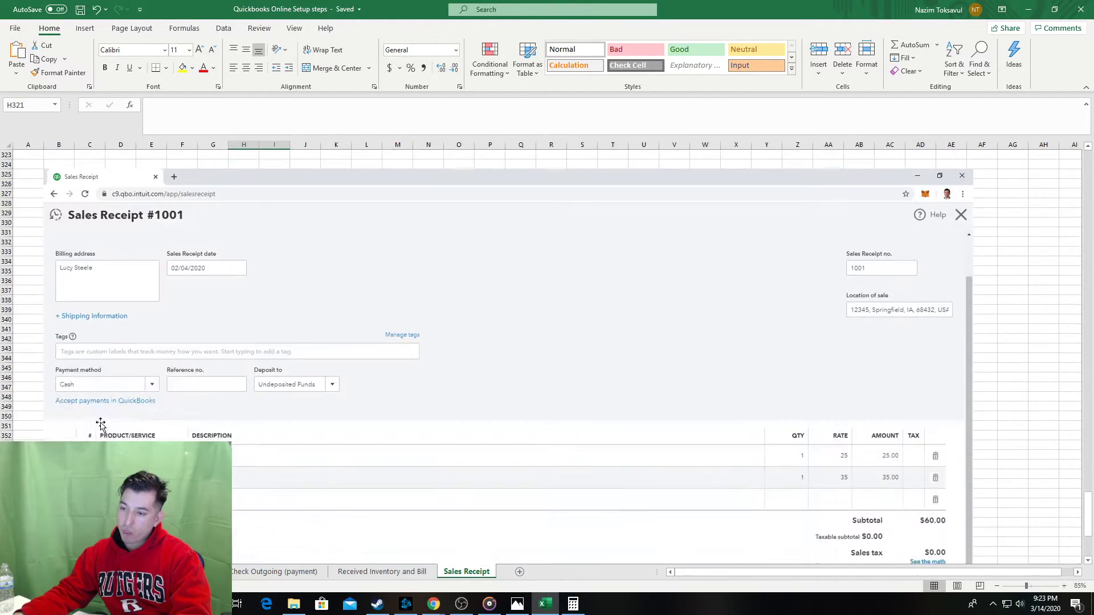
key("ctrl+v")
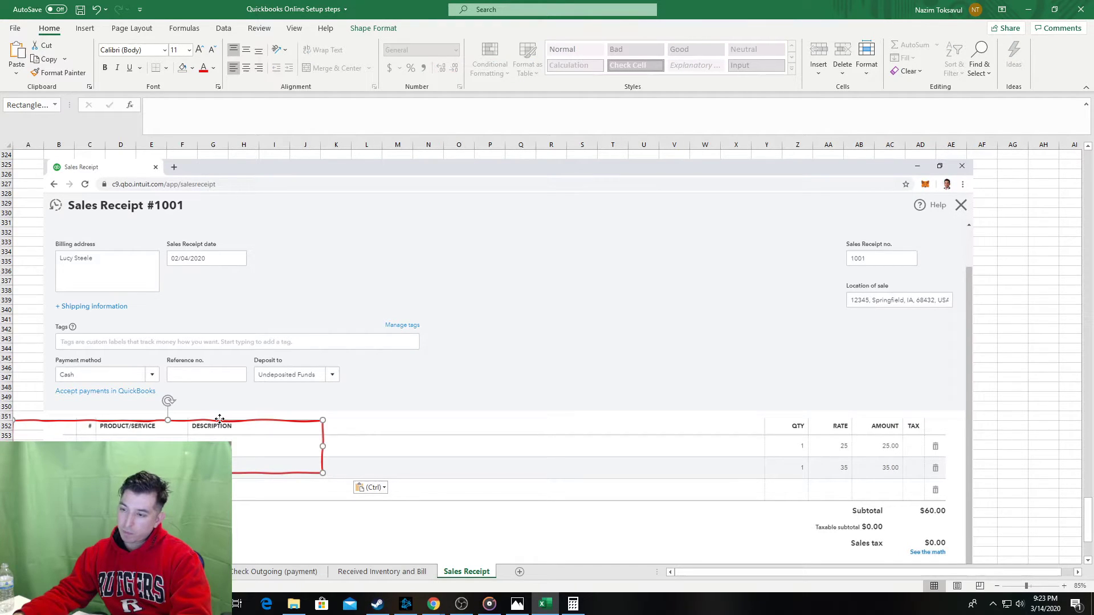
Fit the red box around the PRODUCT/SERVICE column and save the workbook.
left_click_drag(218, 420, 292, 419)
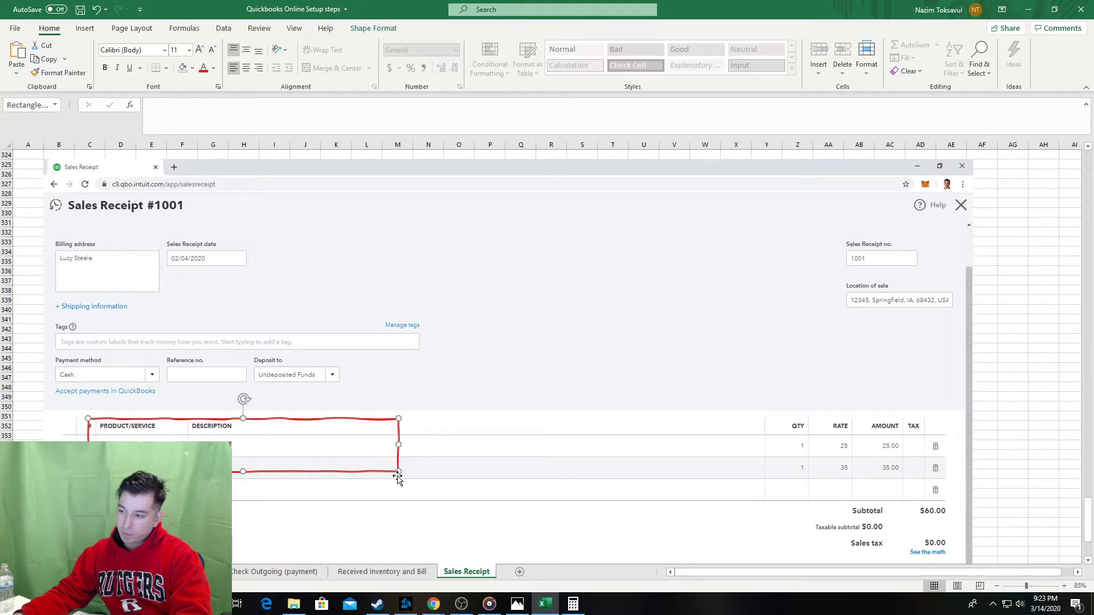
left_click_drag(400, 474, 175, 451)
left_click(33, 377)
scroll(32, 349, "up", 3)
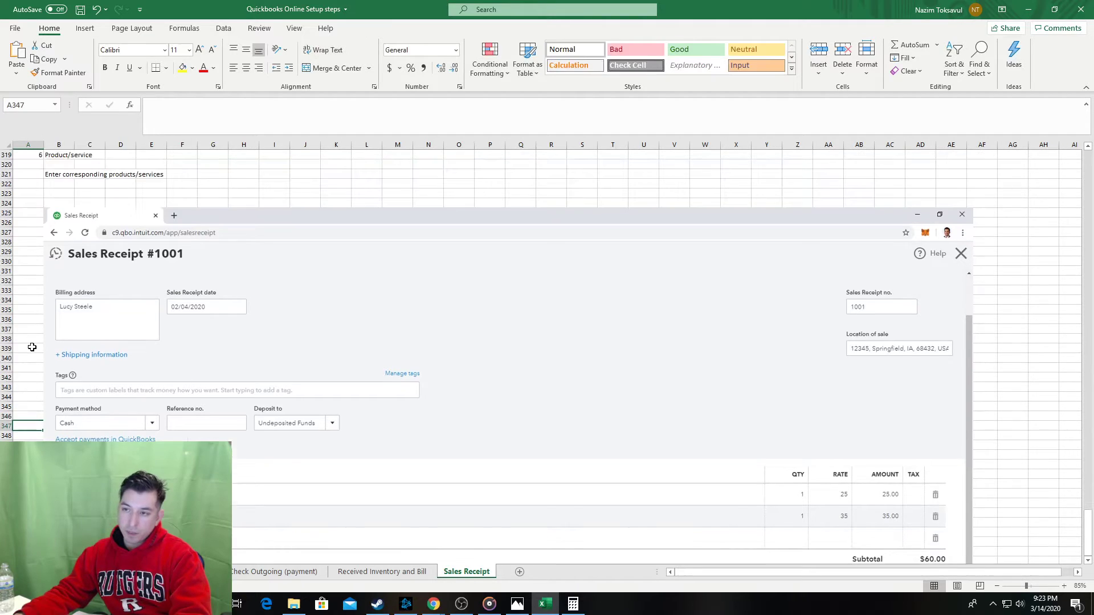
scroll(27, 331, "down", 5)
scroll(27, 327, "down", 3)
key("ctrl+s")
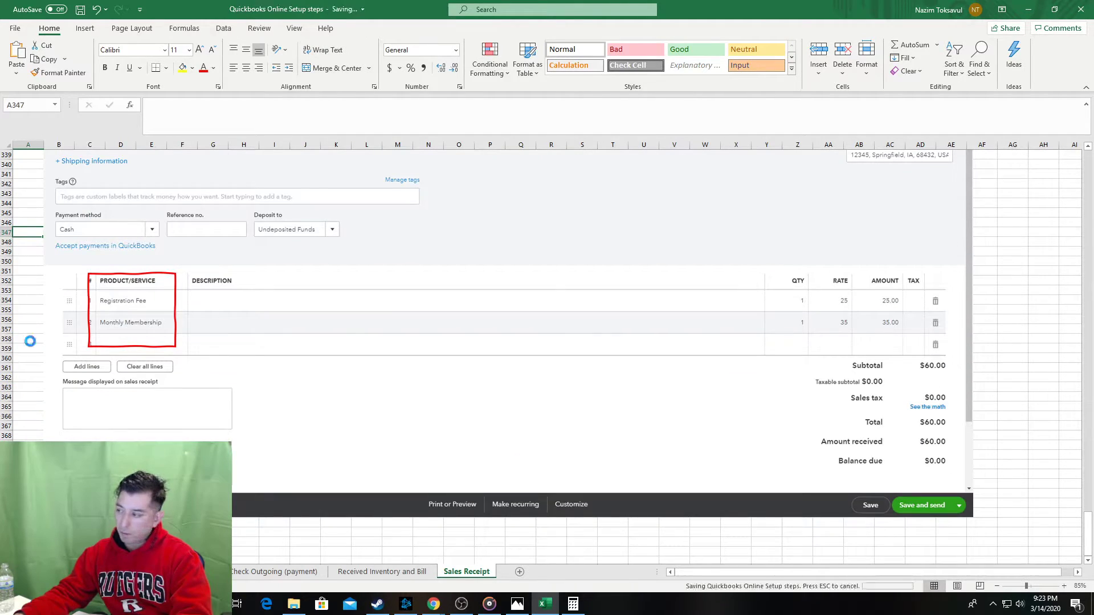
key("alt+Tab")
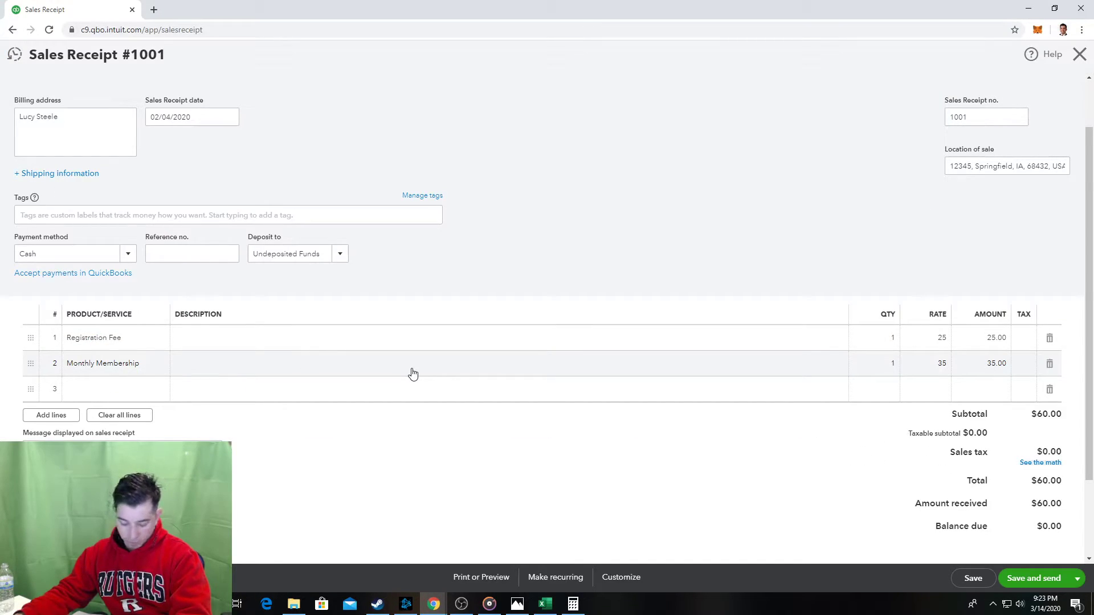
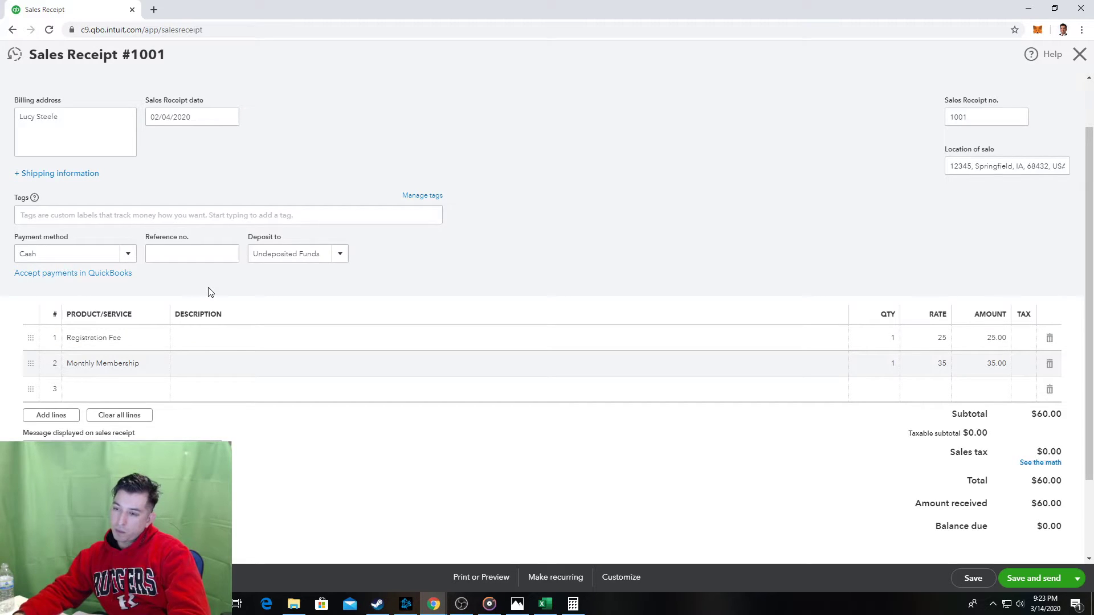
Compare the Excel step guide with Sales Receipt #1001 in the browser.
key("alt+Tab")
scroll(305, 349, "down", 2)
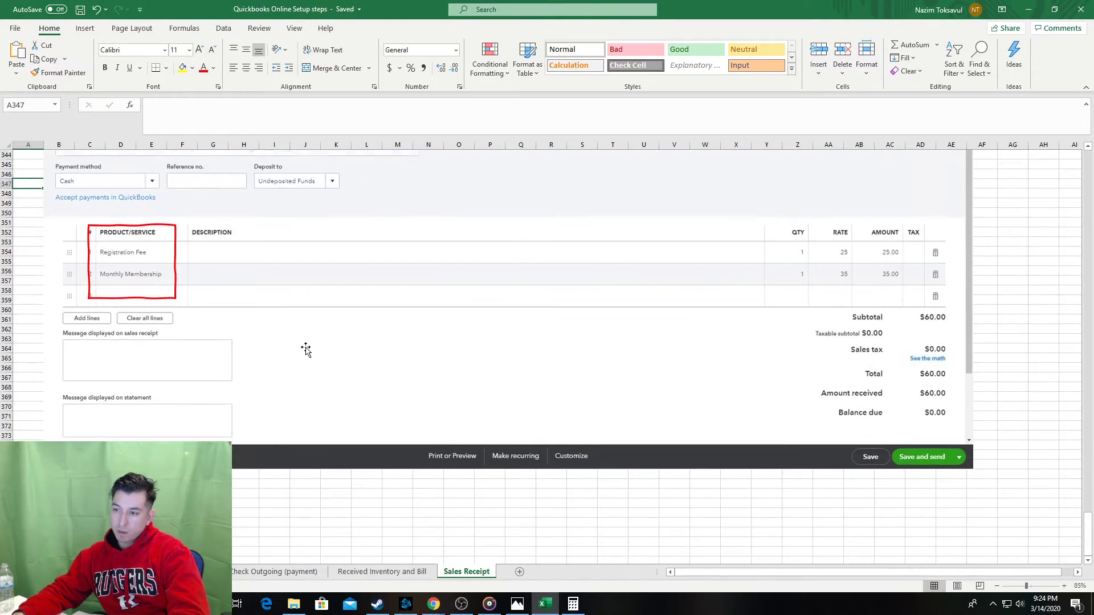
scroll(306, 349, "up", 3)
scroll(306, 350, "up", 7)
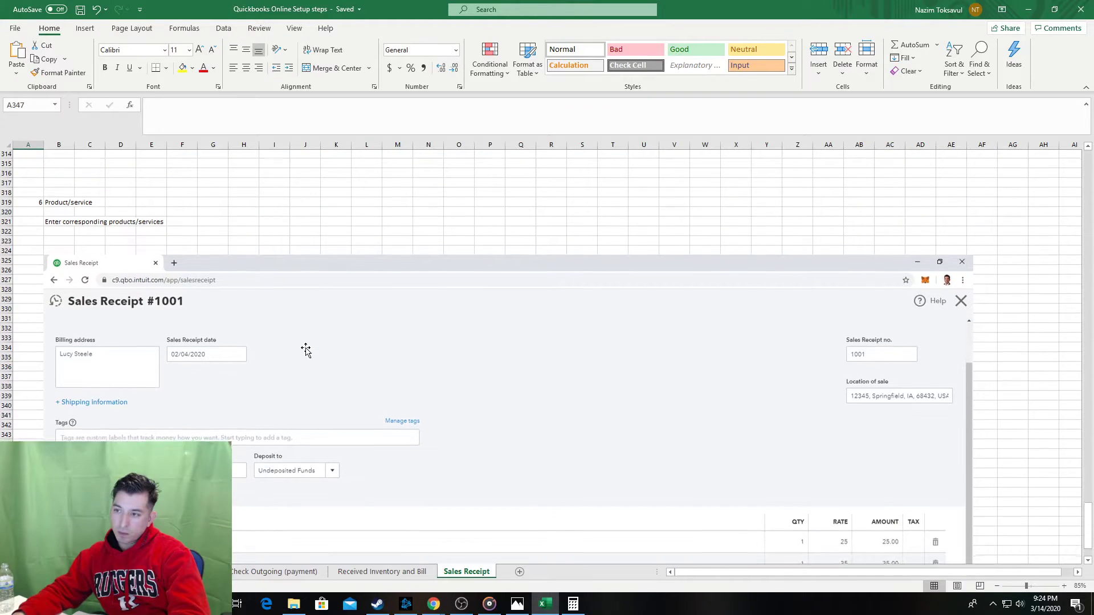
scroll(306, 350, "down", 3)
key("alt+Tab")
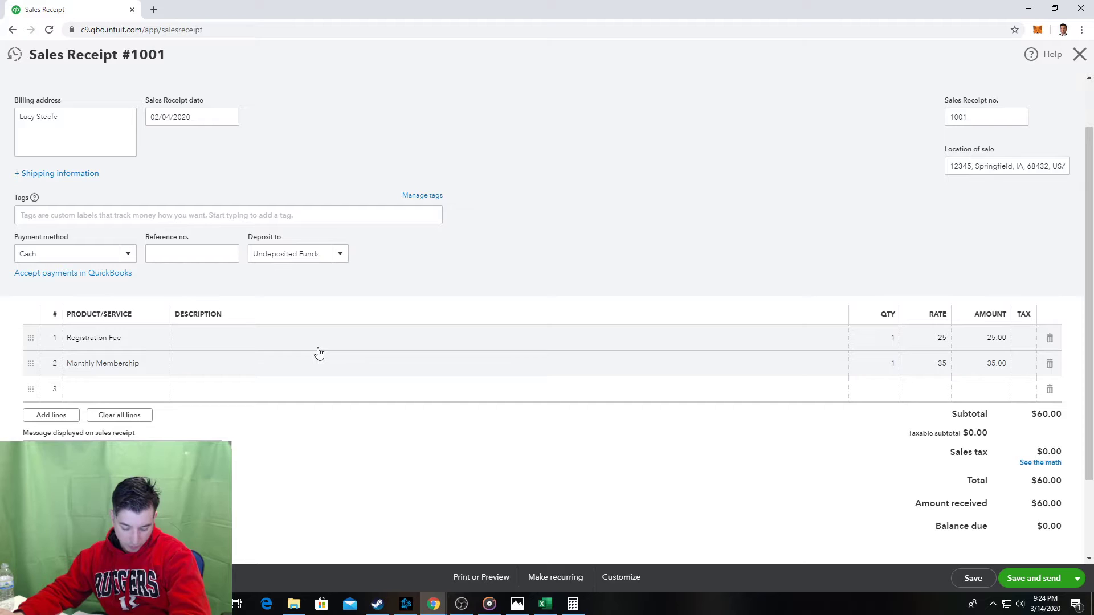
key("alt+Tab")
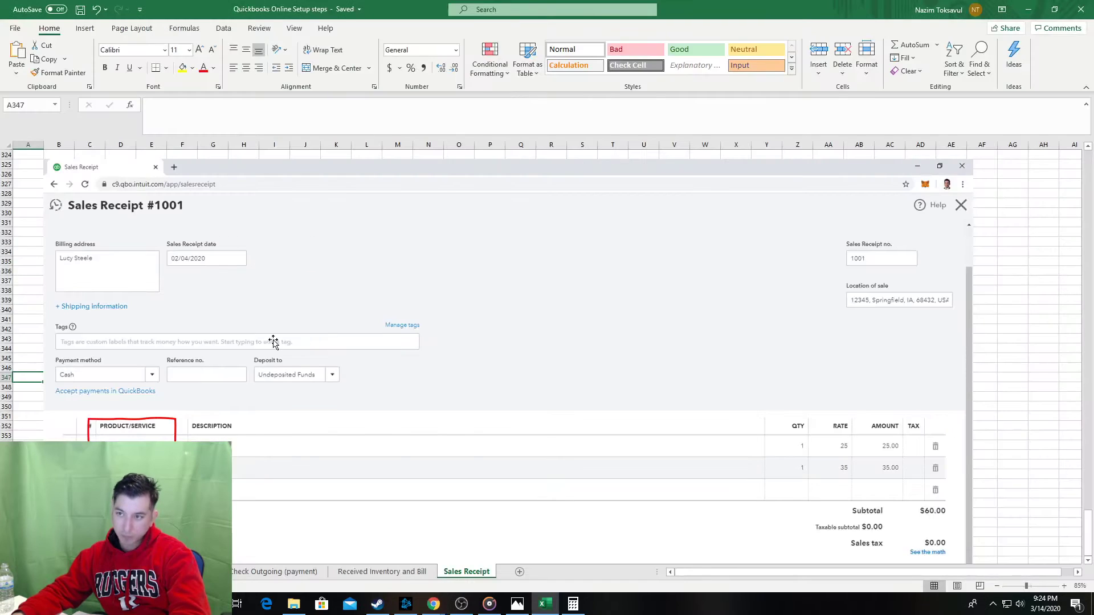
scroll(273, 342, "up", 4)
scroll(44, 235, "down", 12)
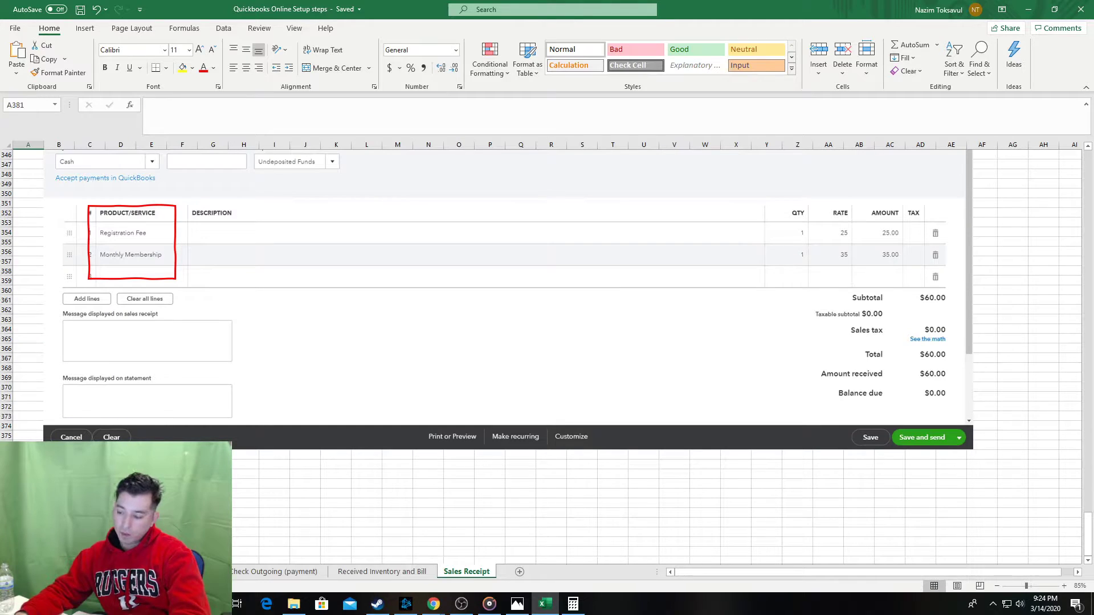
Enter 'Hit save' as step 7 below the annotated receipt screenshot.
key("Right")
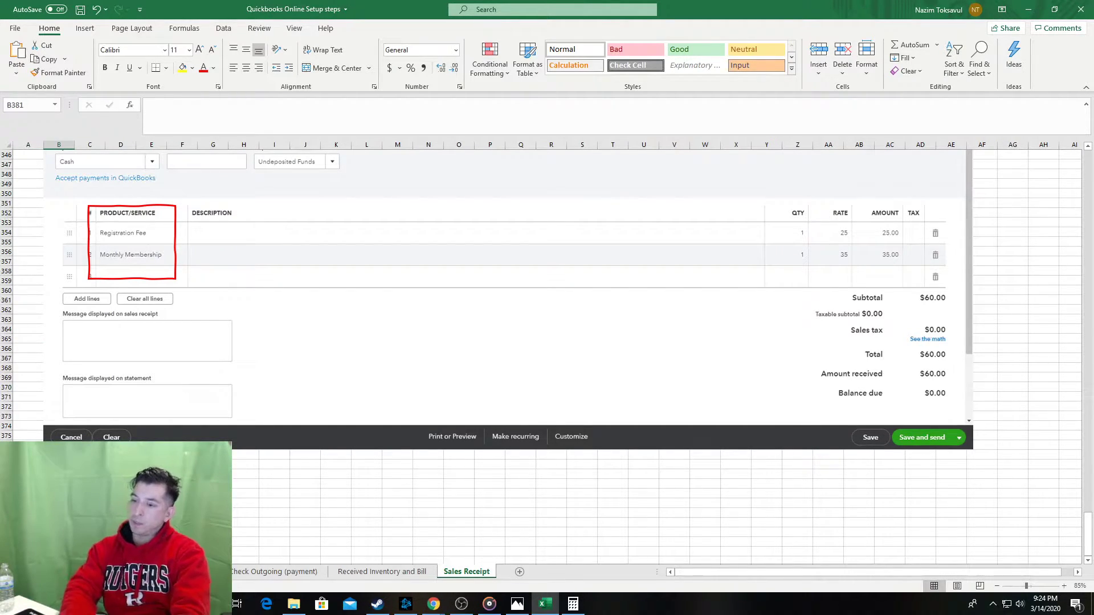
type("Hit save")
key("Right")
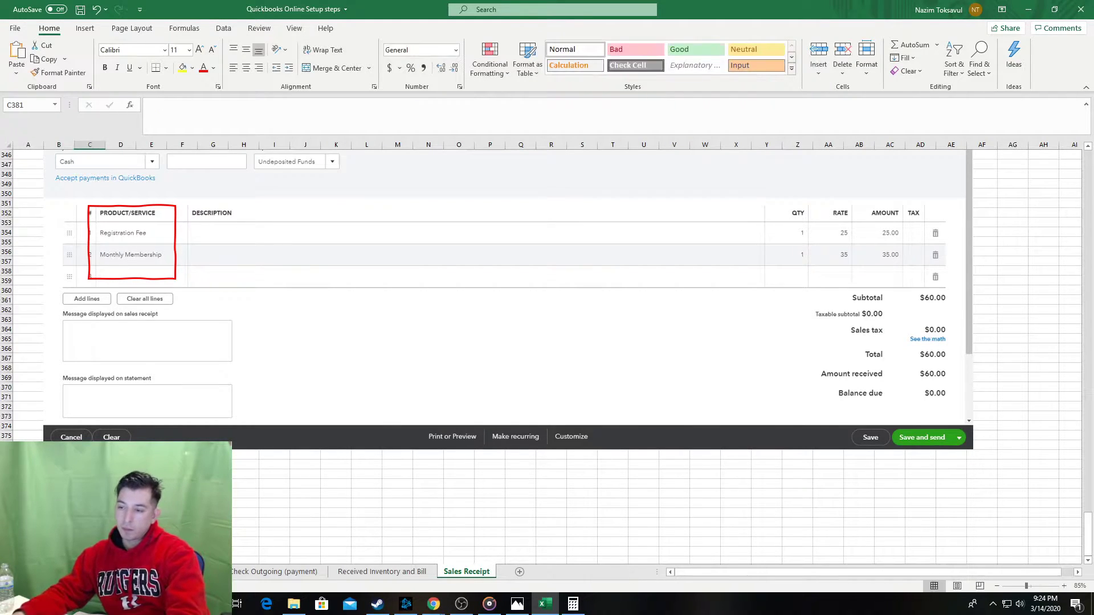
key("alt+Tab")
scroll(1065, 541, "down", 1)
Save and close Sales Receipt #1001, then reopen it from the saved notice.
left_click(1077, 579)
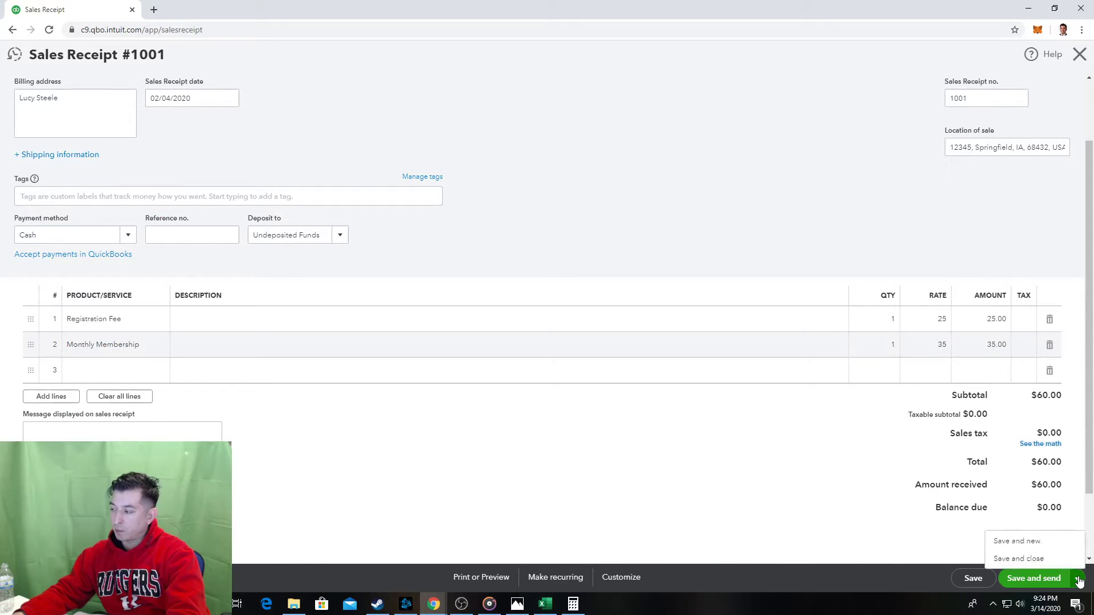
left_click(1036, 559)
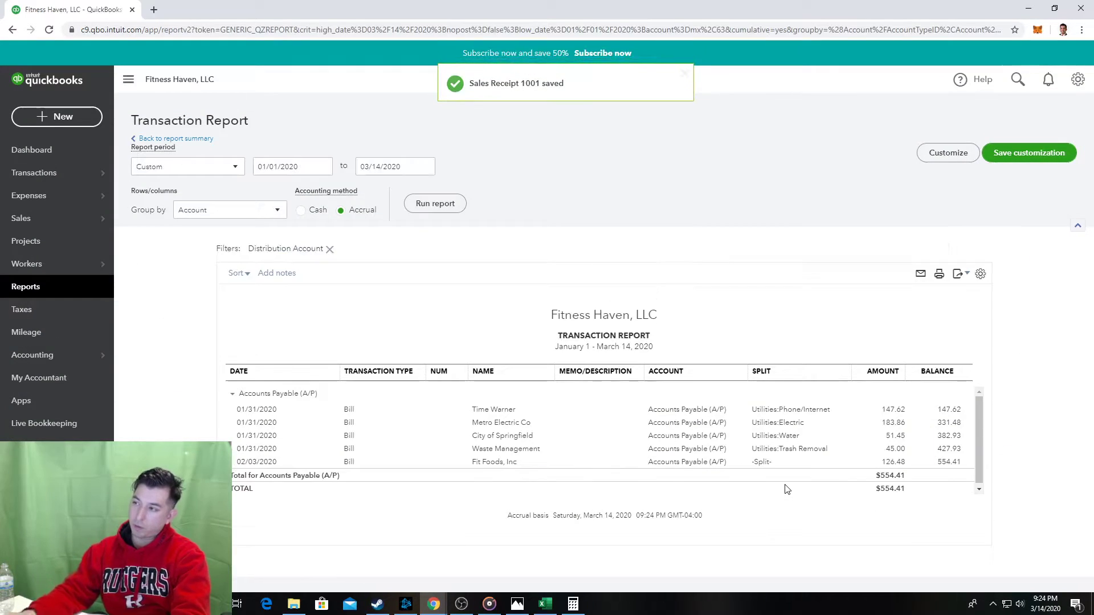
left_click(501, 84)
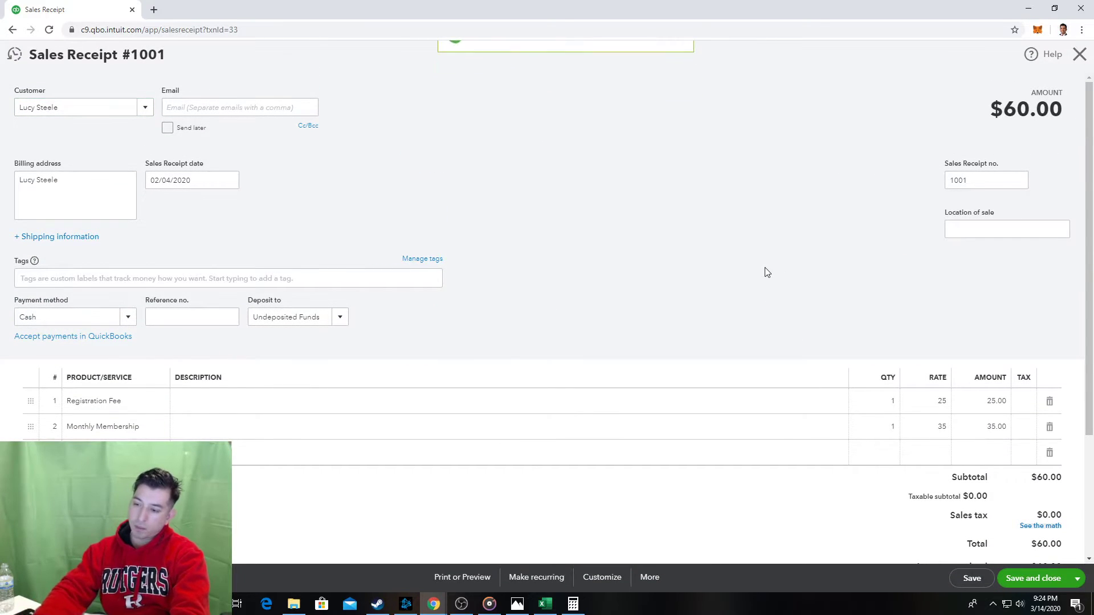
Select the newly pasted receipt screenshot in the Excel guide.
key("alt+Tab")
left_click(59, 552)
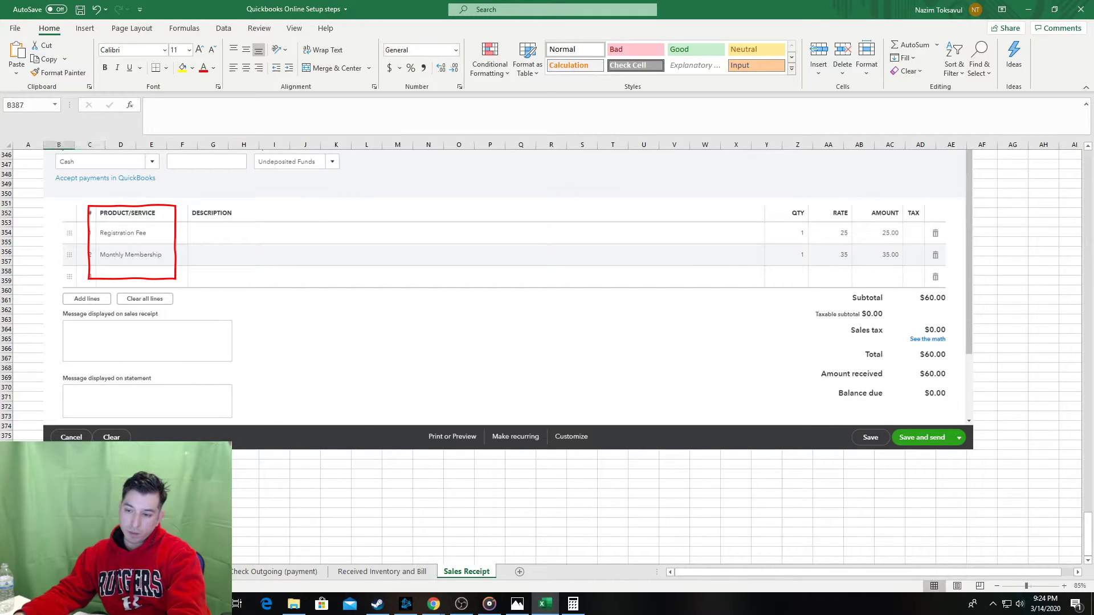
left_click(148, 377)
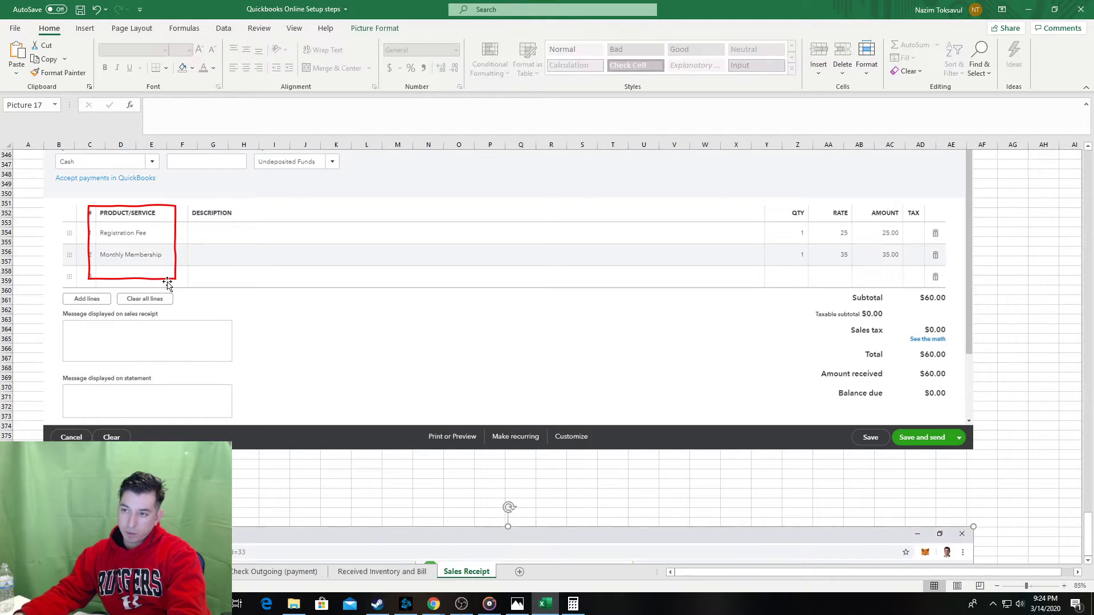
Fit a red box around Save and close on the screenshot and save the workbook.
left_click(335, 484)
scroll(1060, 396, "down", 10)
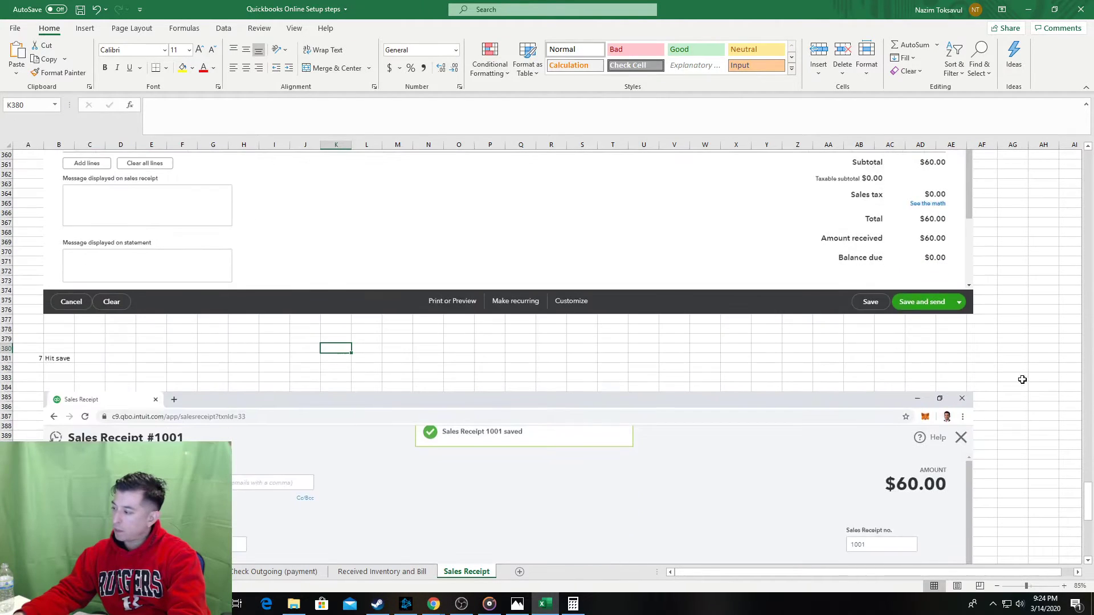
scroll(1060, 395, "down", 7)
key("ctrl+v")
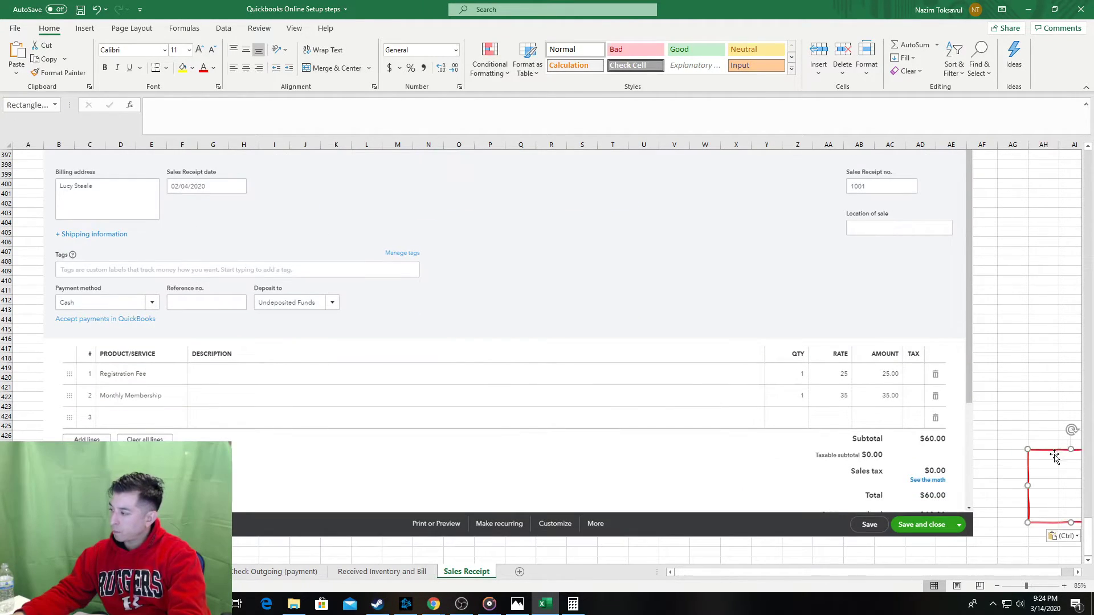
left_click_drag(1057, 447, 901, 485)
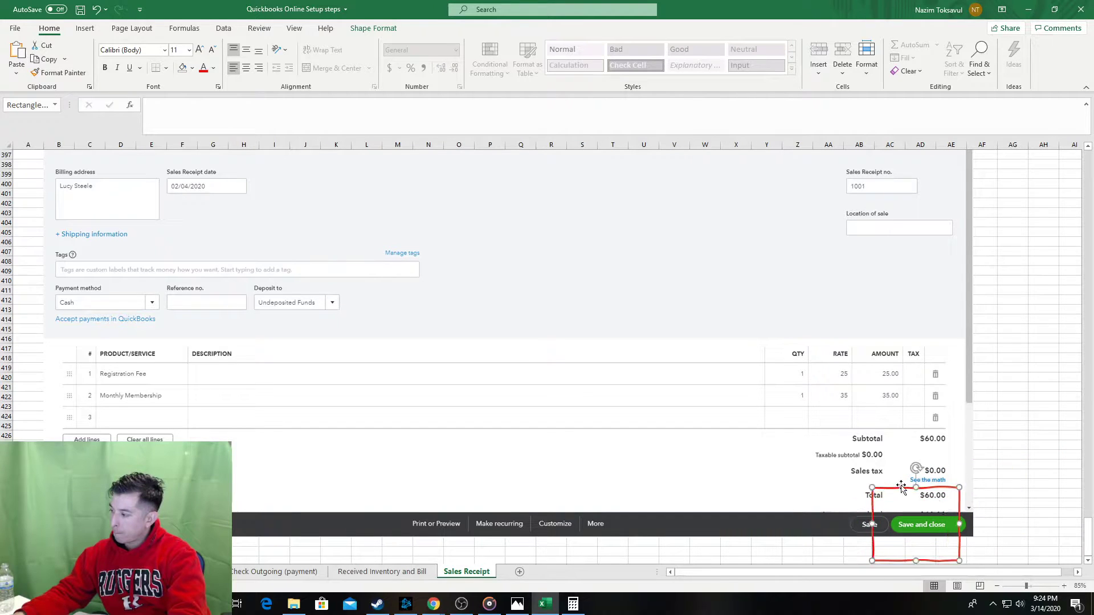
left_click_drag(959, 561, 981, 527)
left_click_drag(871, 469, 870, 480)
key("Escape")
key("ctrl+s")
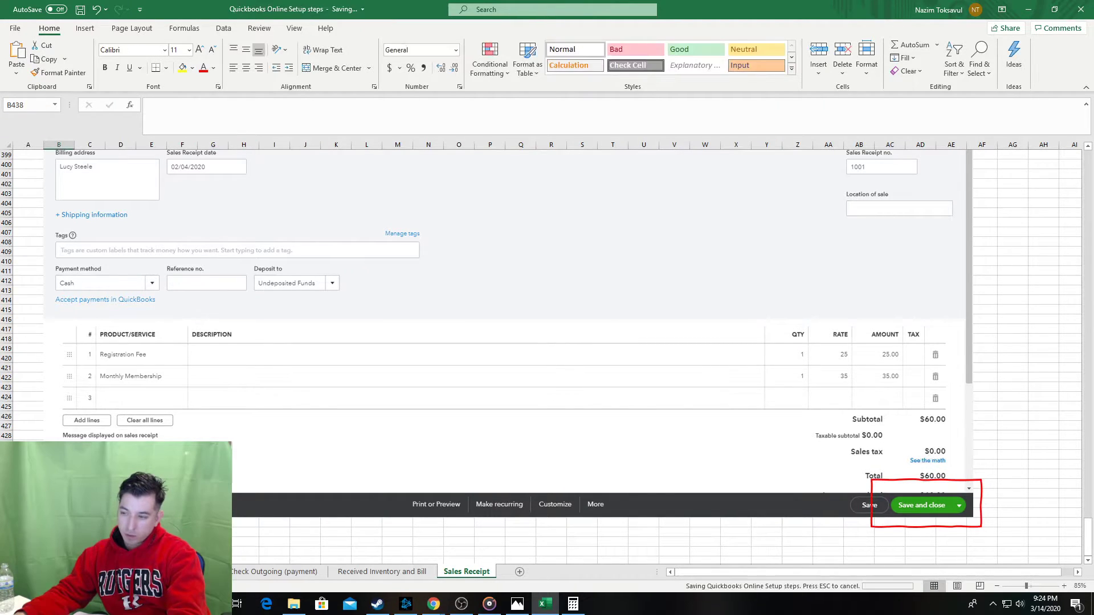
Save and close Sales Receipt #1001 in QuickBooks, review recent receipts, and close it.
key("alt+Tab")
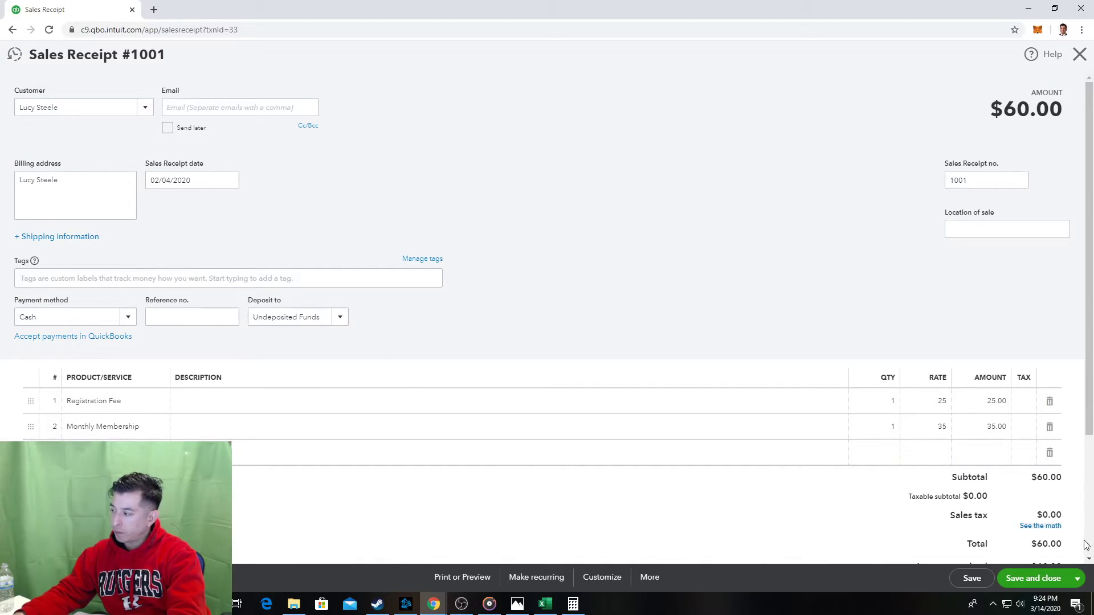
left_click(1035, 577)
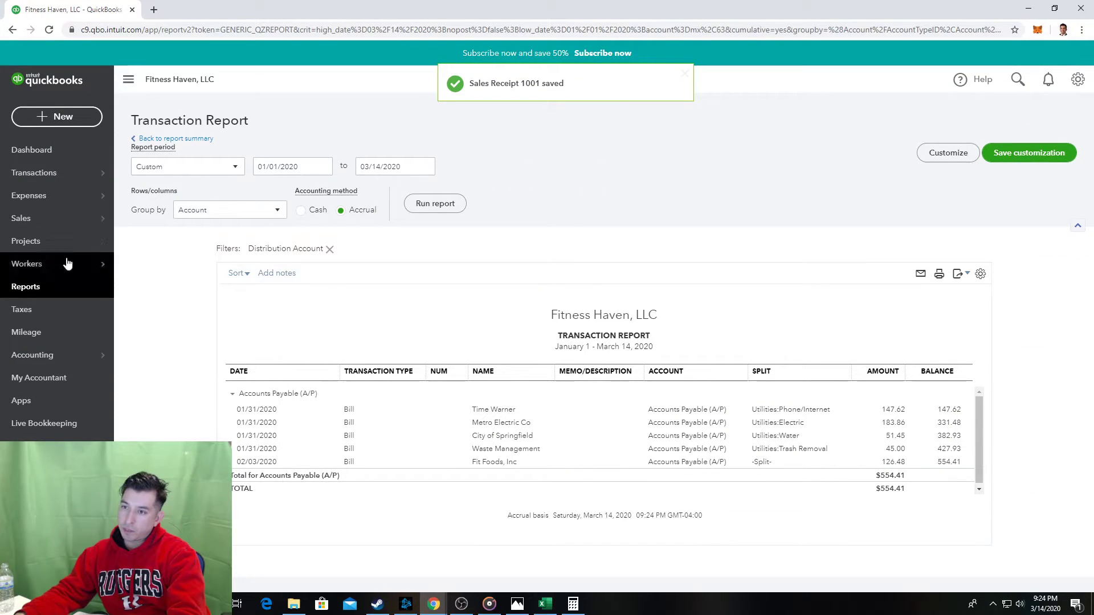
left_click(501, 85)
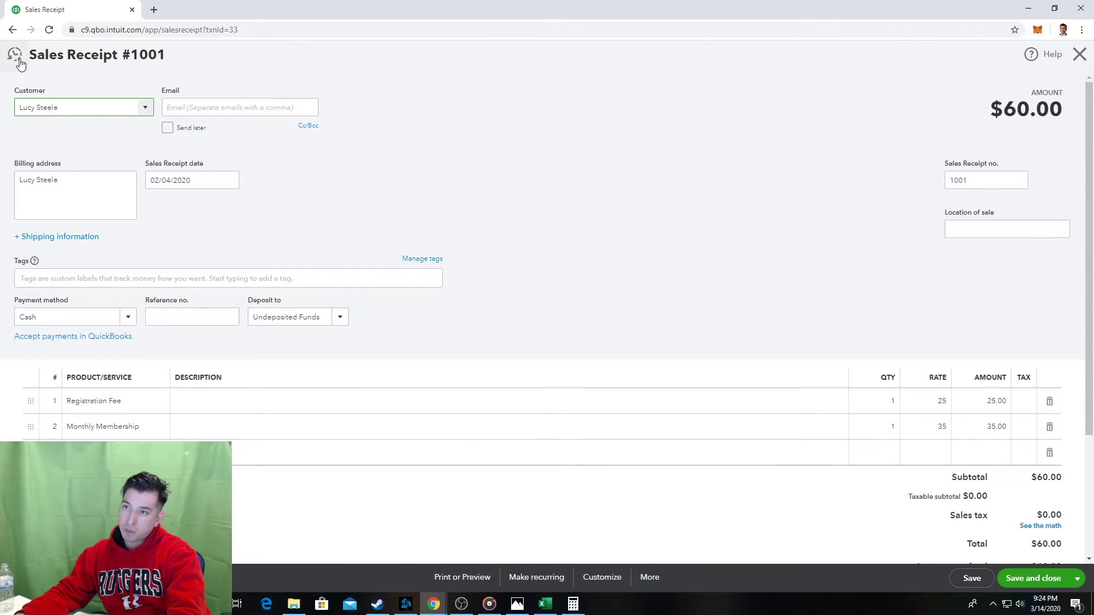
left_click(19, 59)
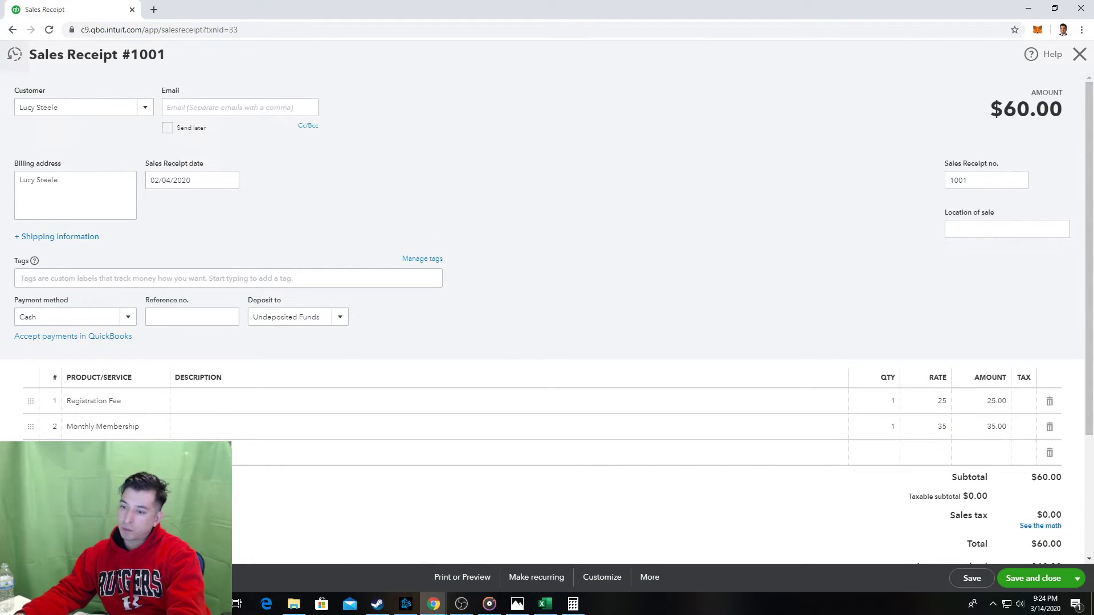
left_click(1078, 55)
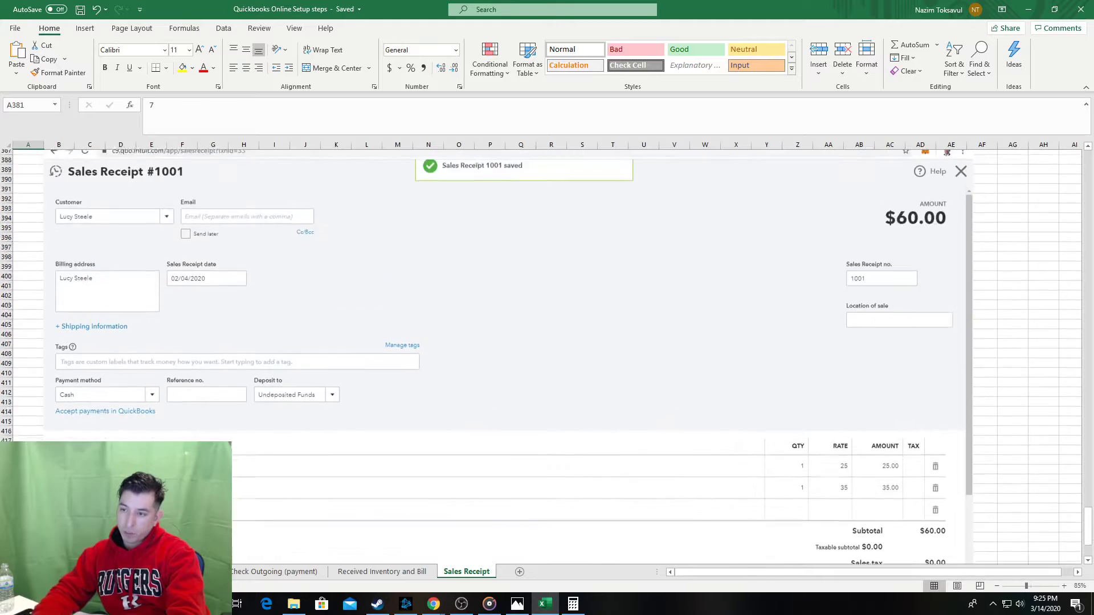
Enter step 8, 'Control check - run financial report', in the guide.
scroll(43, 290, "down", 1)
scroll(42, 287, "down", 5)
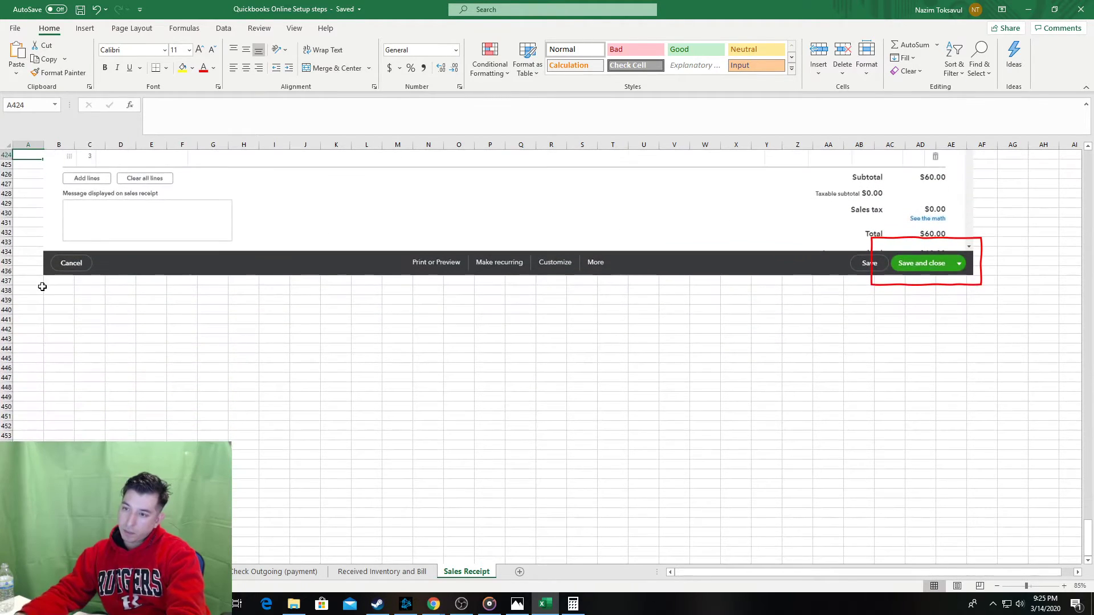
left_click(30, 335)
type("8")
key("Tab")
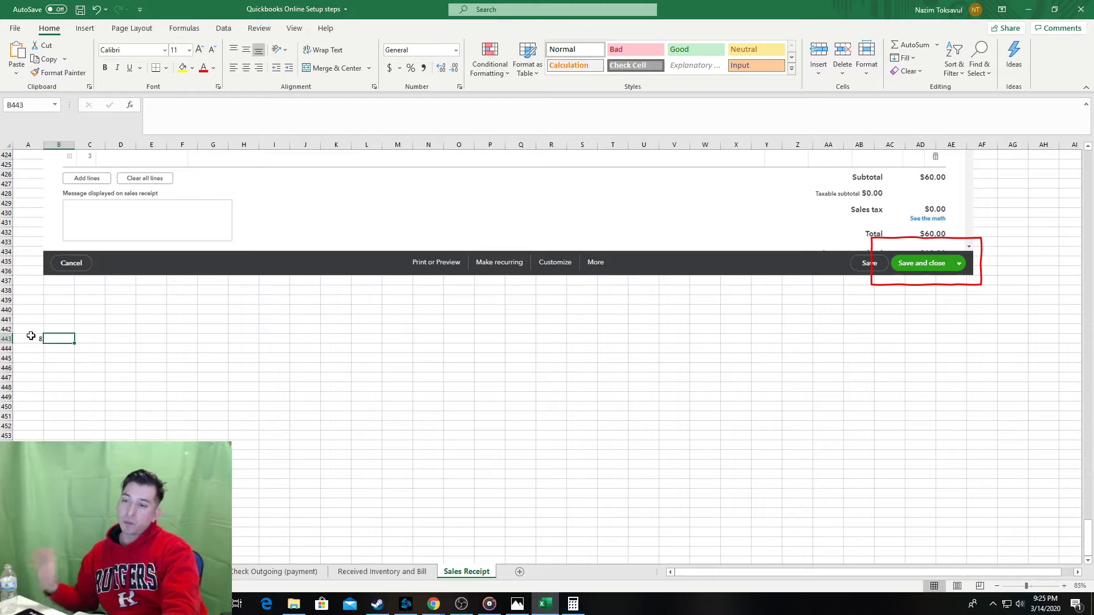
type("C")
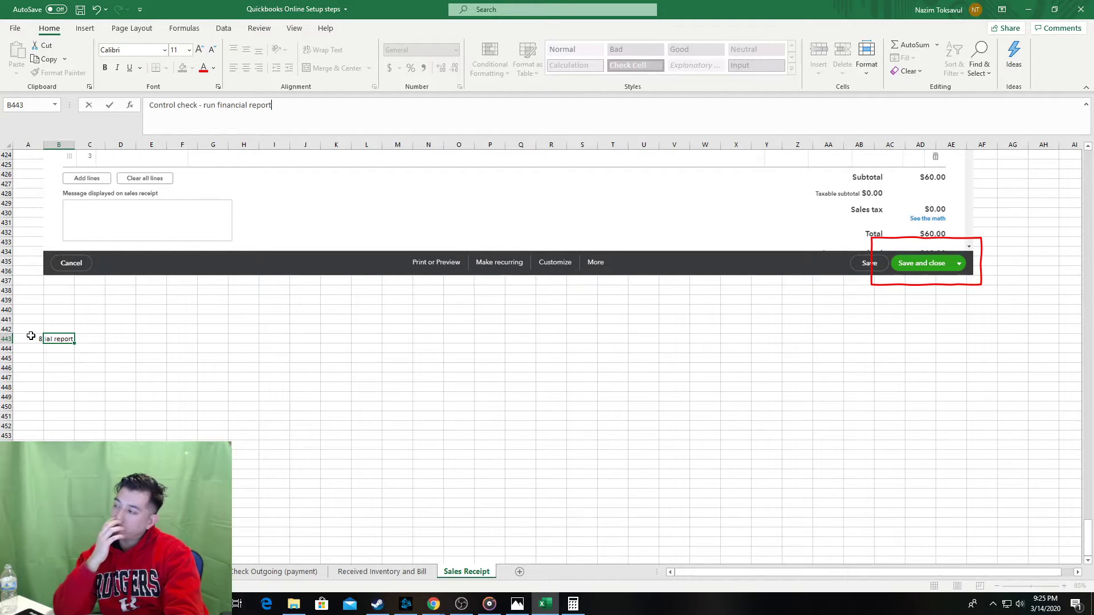
key("Tab")
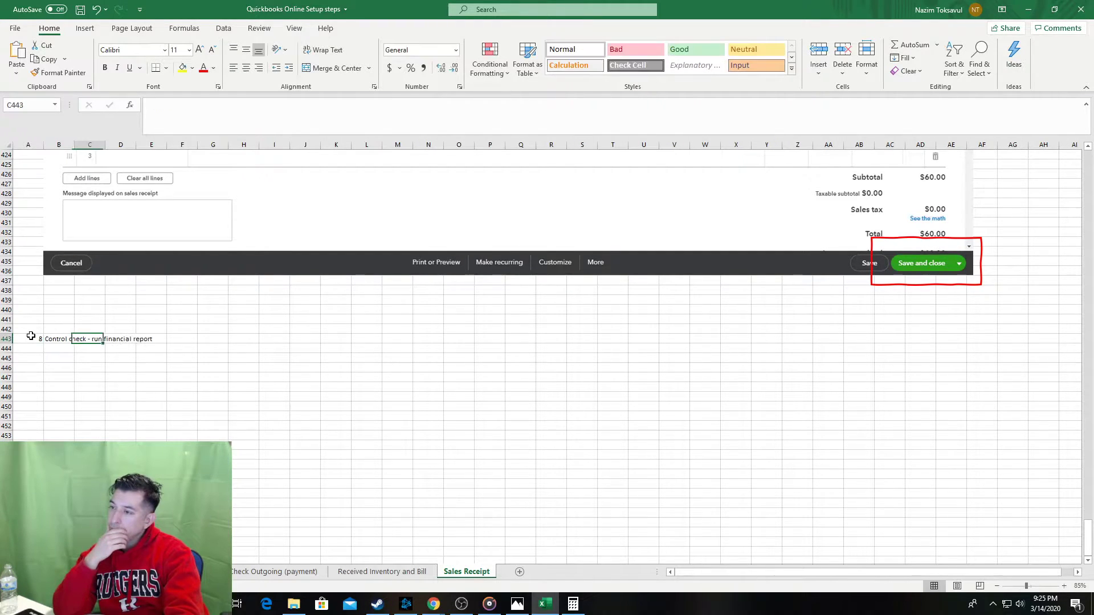
Add sub-step a, 'Reports - select', and bring up the QuickBooks Reports page.
key("alt+Tab")
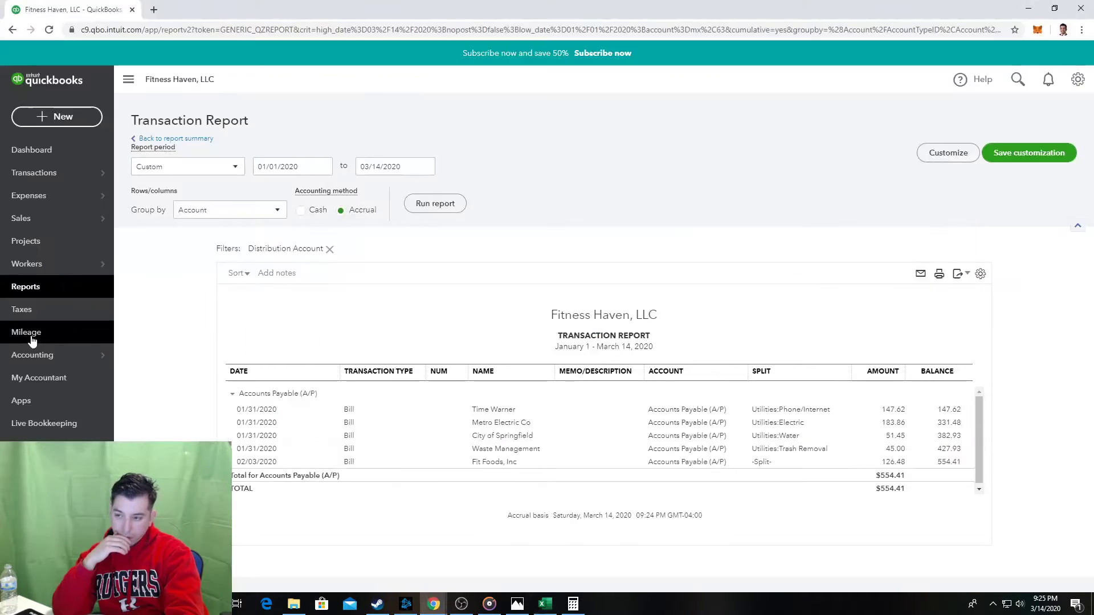
key("alt+Tab")
key("alt+Tab")
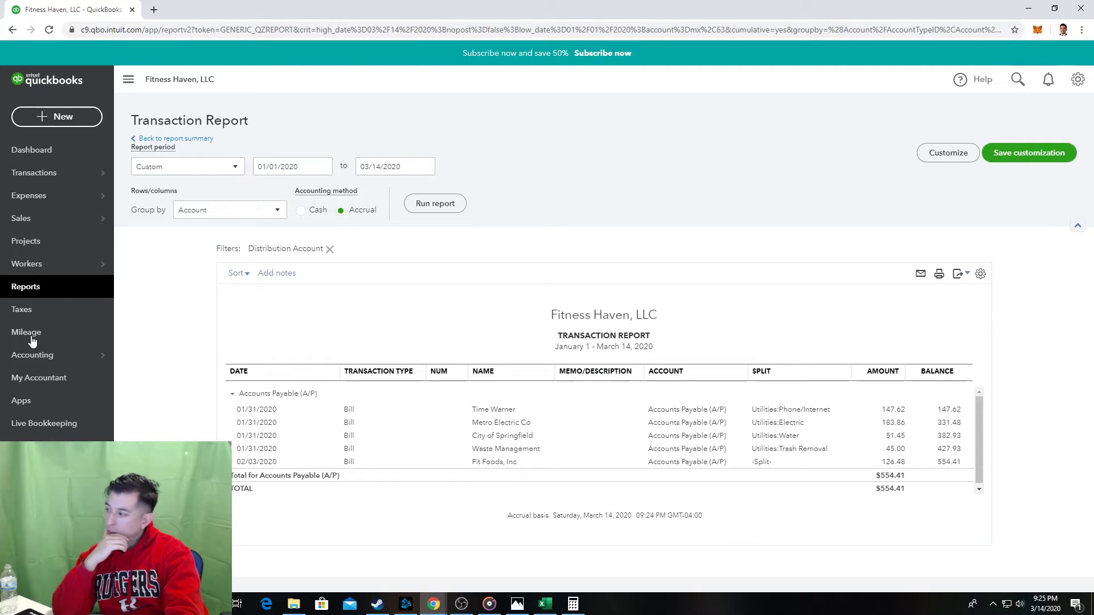
key("alt+Tab")
key("Return")
key("Return")
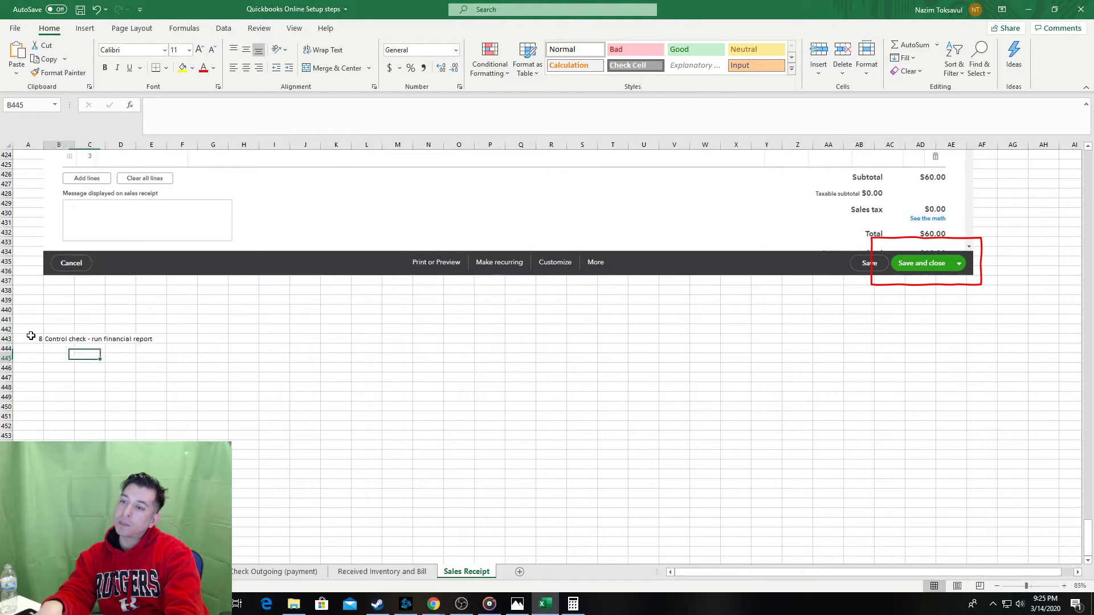
key("Return")
key("alt+Tab")
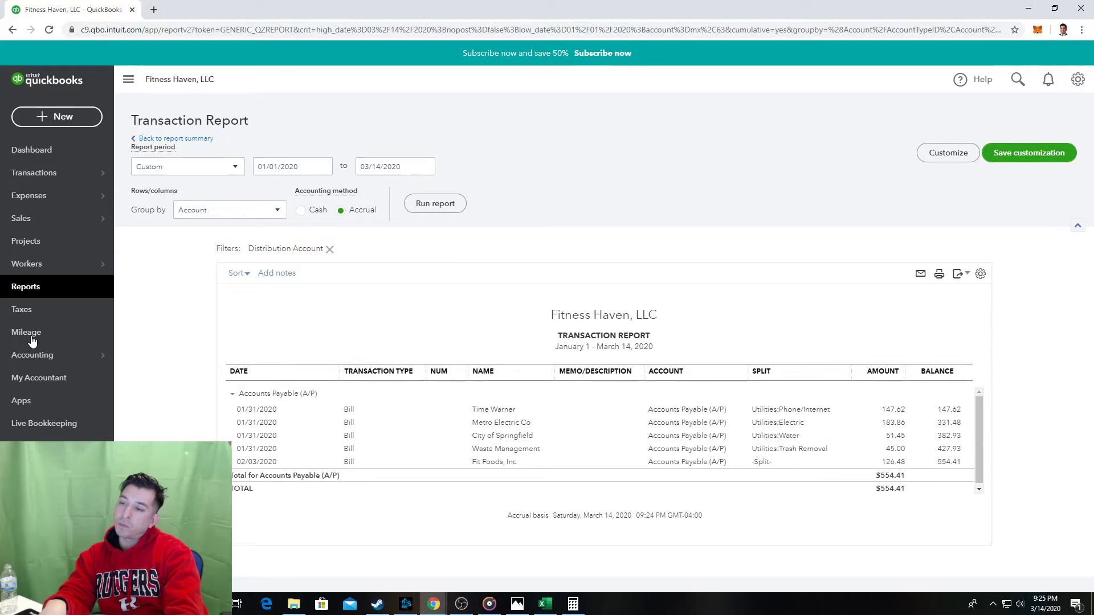
key("alt+Tab")
type("a")
key("Tab")
type("R")
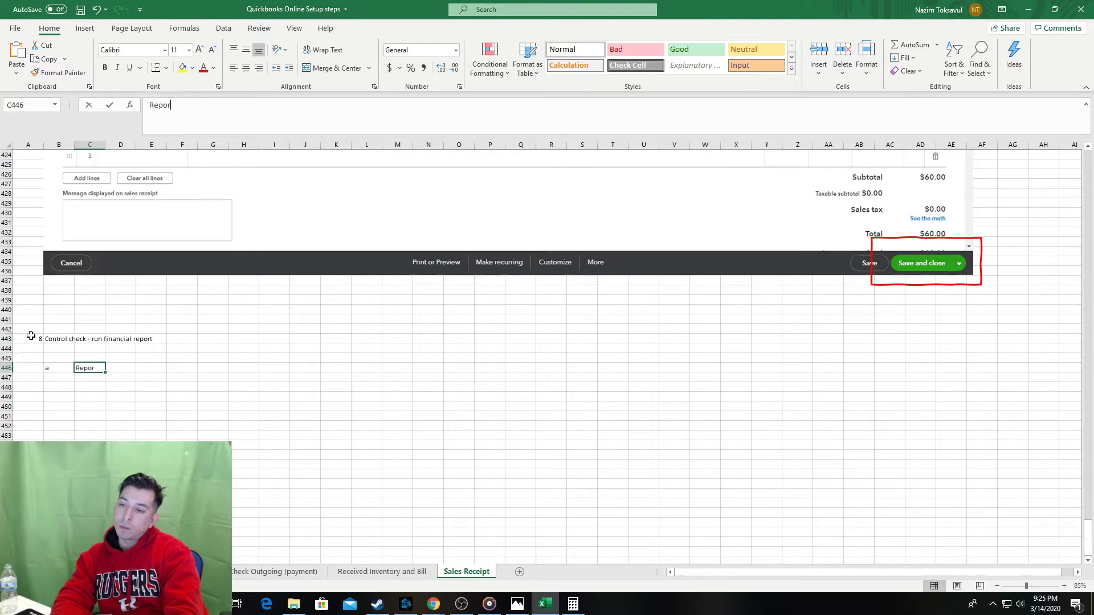
type("eports - sel")
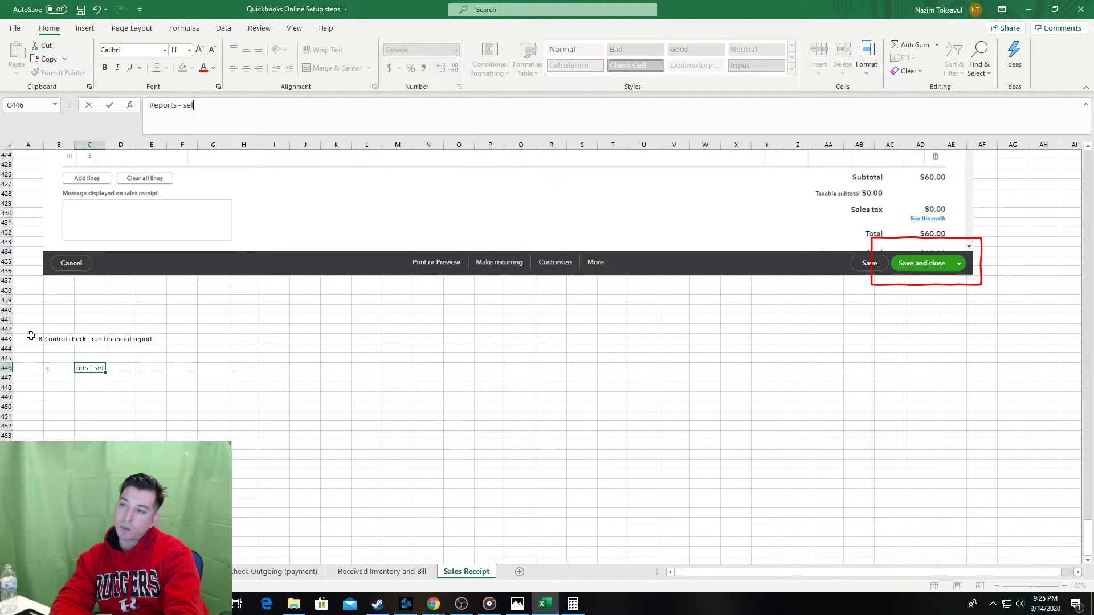
type("ect")
key("Tab")
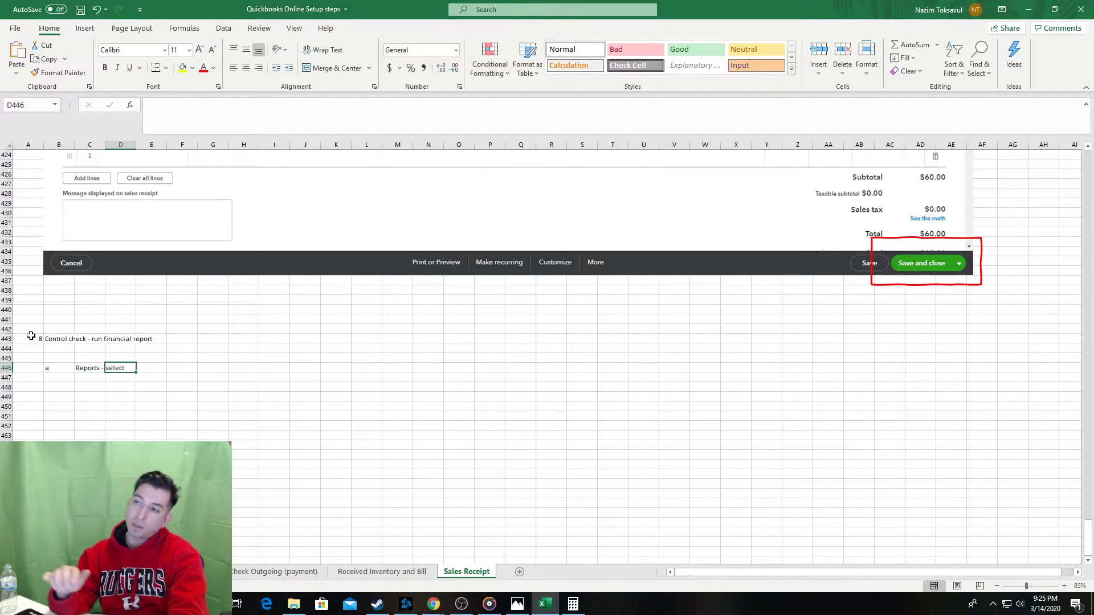
key("alt+Tab")
left_click(29, 286)
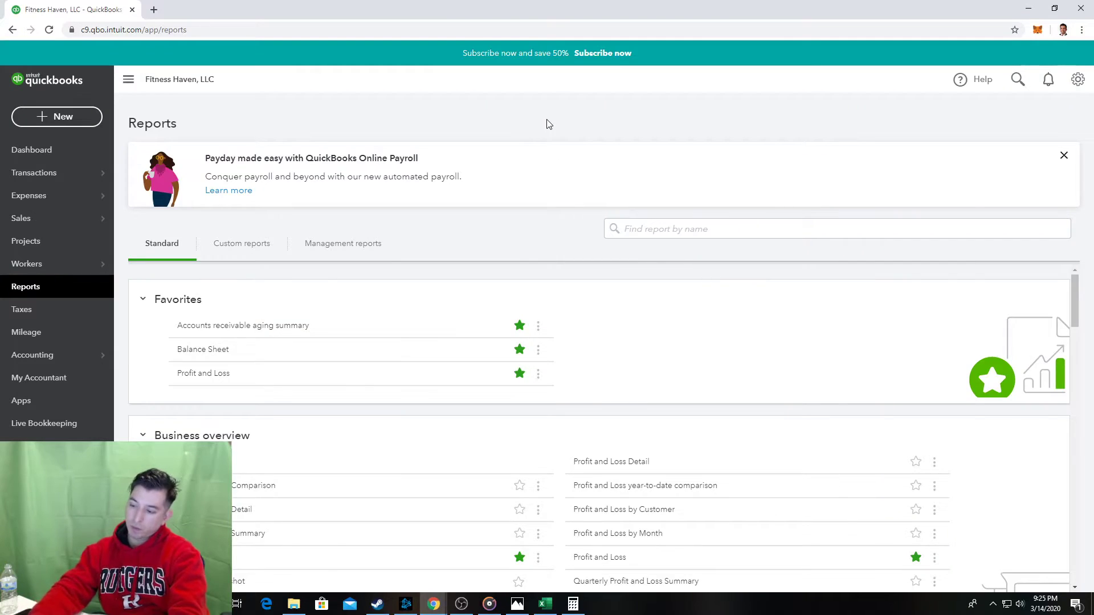
Paste the QuickBooks Reports page screenshot into cell B449 below step a.
key("alt+Tab")
left_click(88, 428)
left_click(89, 408)
key("ctrl+v")
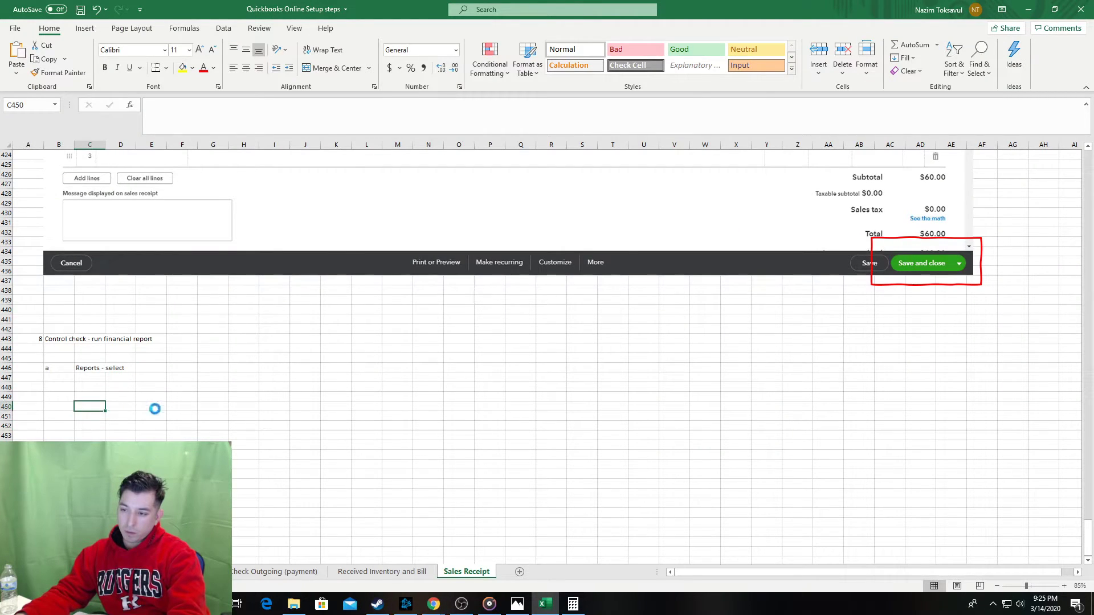
key("ctrl+z")
left_click(61, 399)
key("ctrl+v")
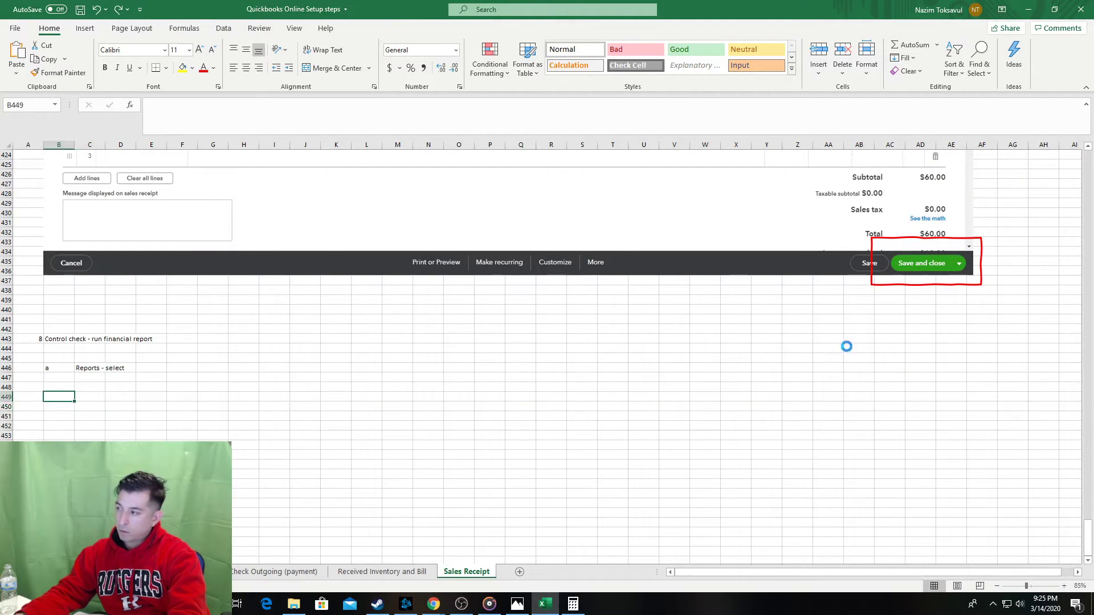
Outline the Reports menu item on the screenshot with a red box.
left_click(907, 284)
left_click(285, 321)
scroll(285, 320, "down", 7)
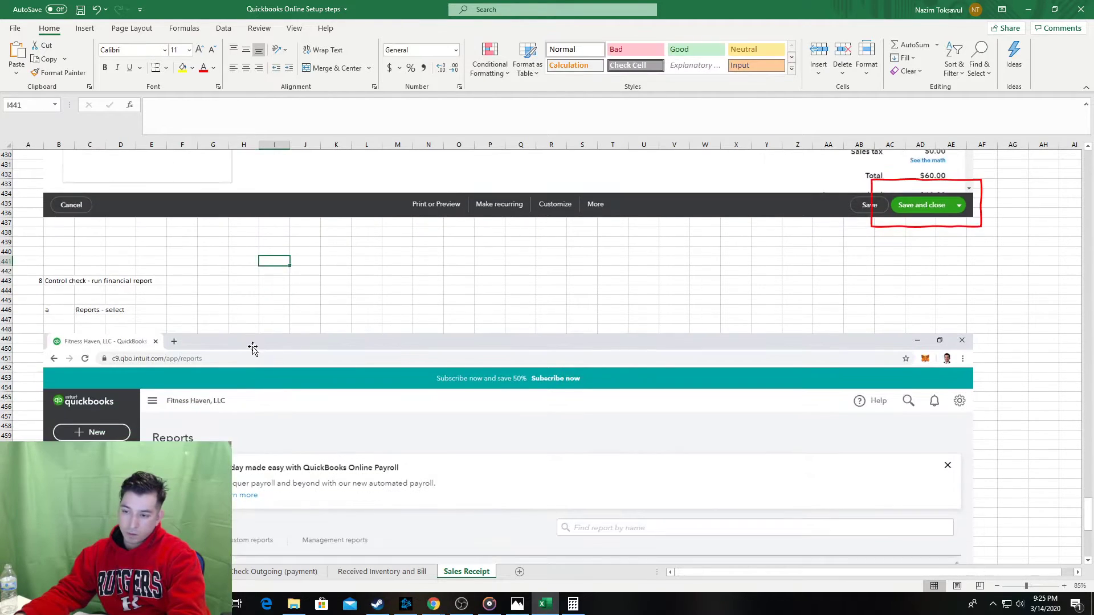
left_click(34, 406)
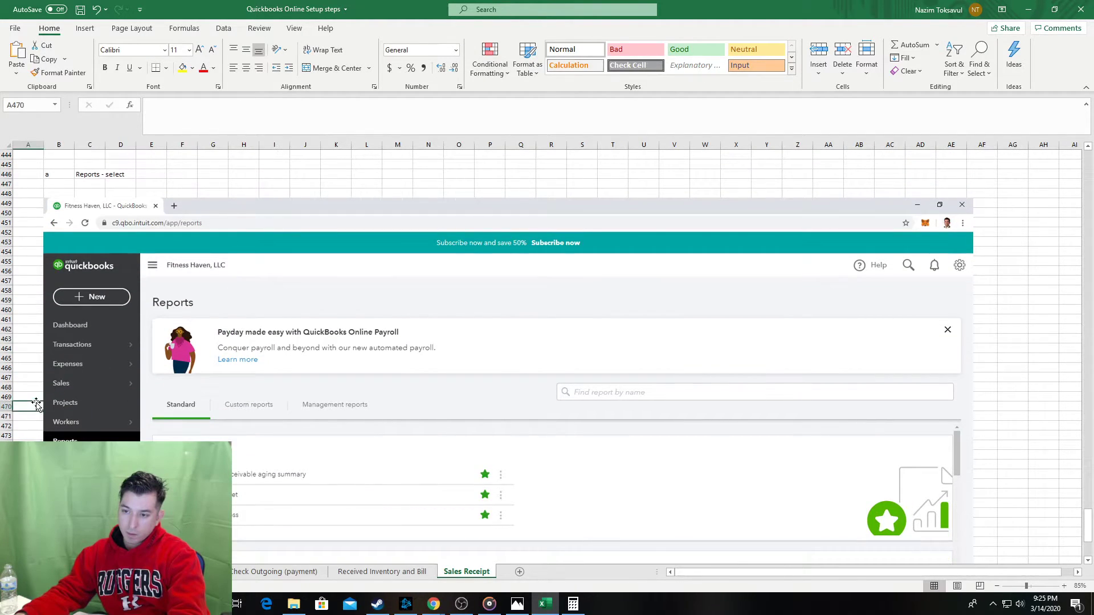
key("ctrl+v")
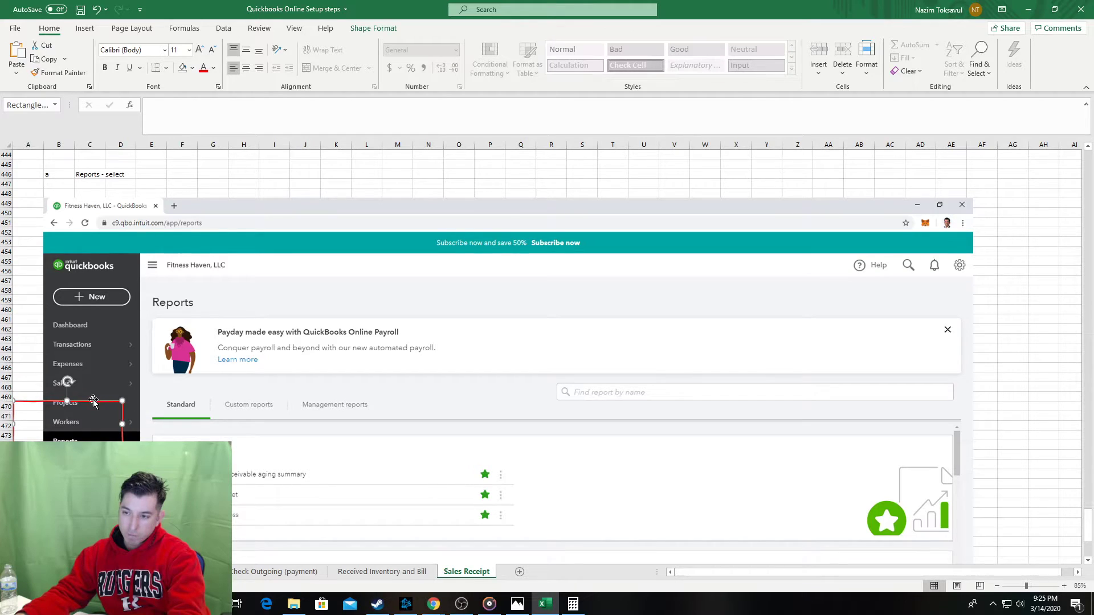
left_click_drag(89, 403, 122, 431)
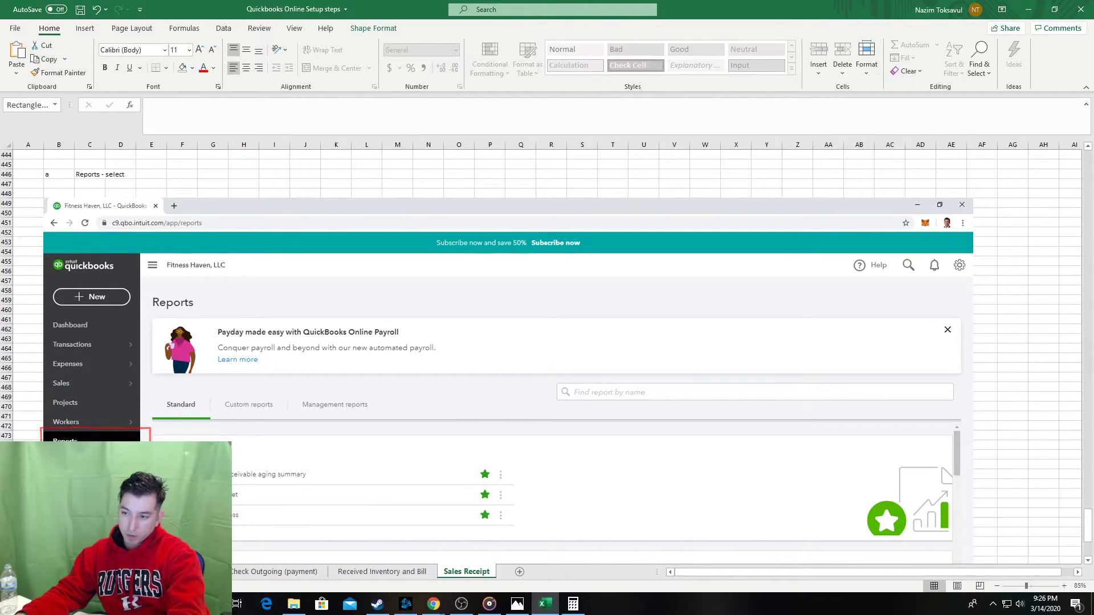
left_click(29, 378)
Label the next step 'b' in cell B505.
scroll(56, 359, "down", 8)
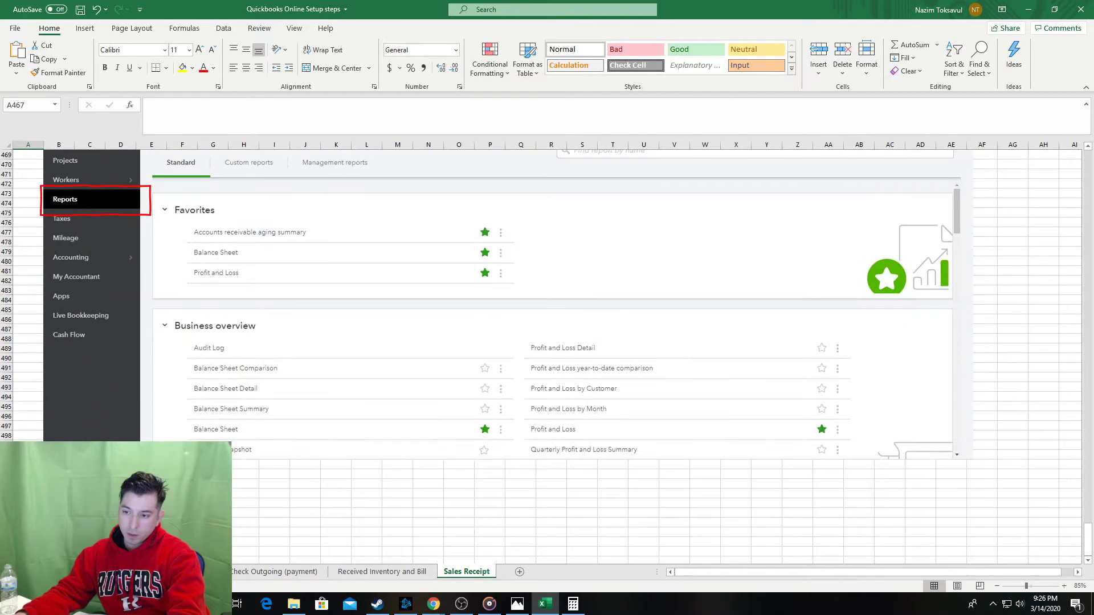
left_click(58, 504)
type("b")
key("Tab")
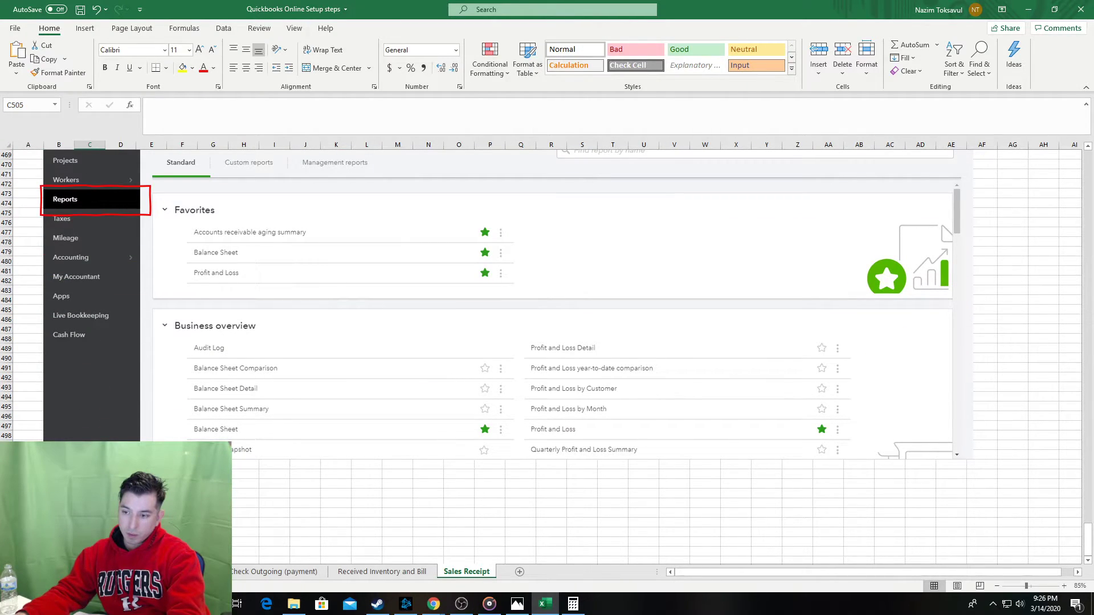
Select the 'For my accountant' heading in the QuickBooks Reports list.
left_click(58, 533)
key("alt+Tab")
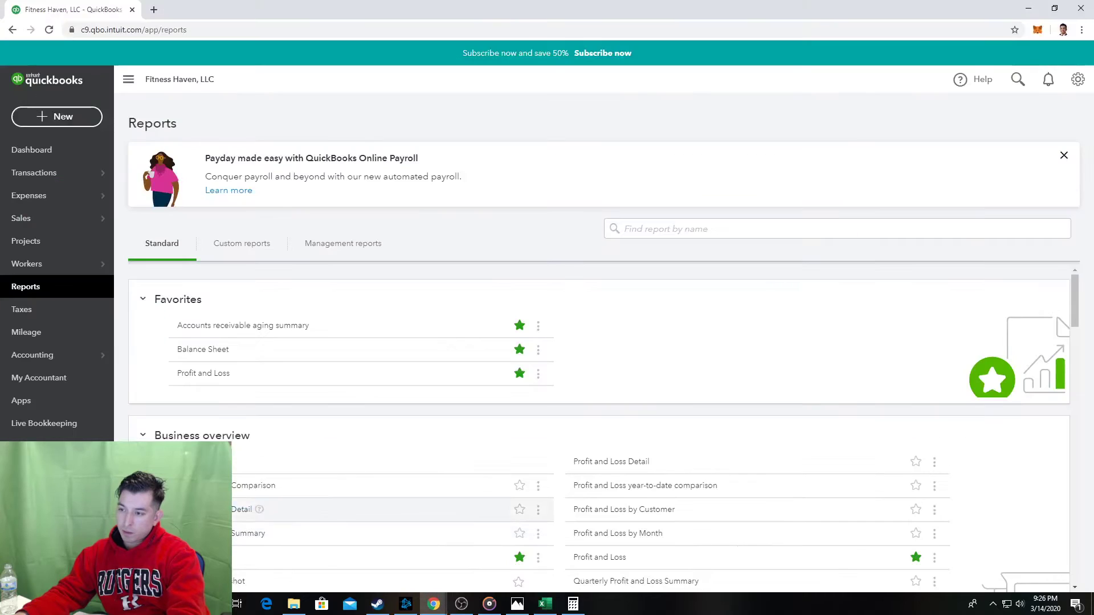
scroll(339, 400, "down", 2)
scroll(339, 399, "down", 15)
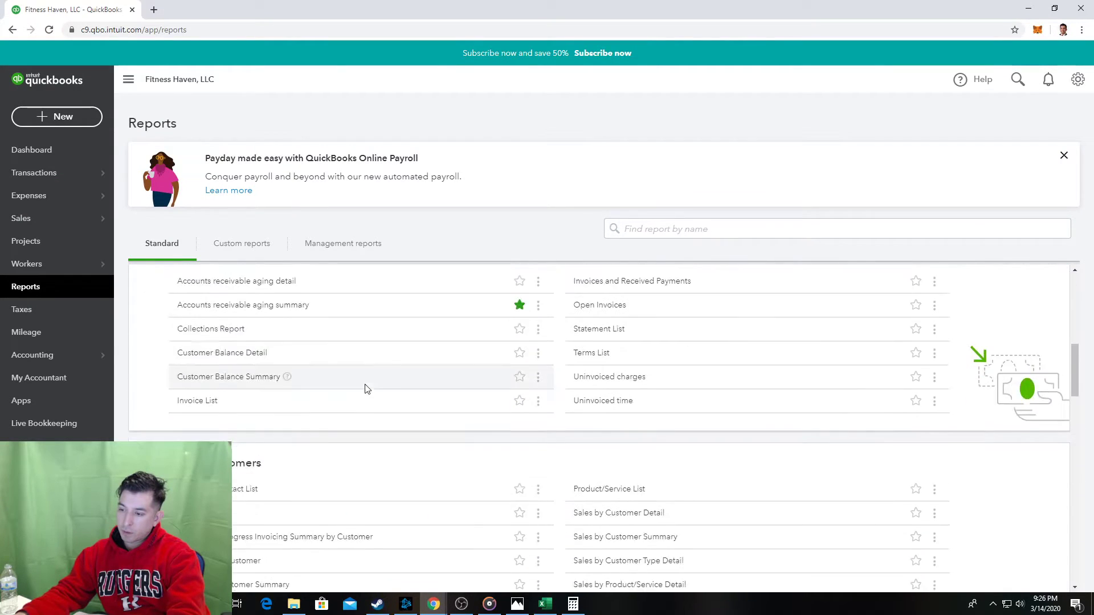
scroll(373, 410, "down", 15)
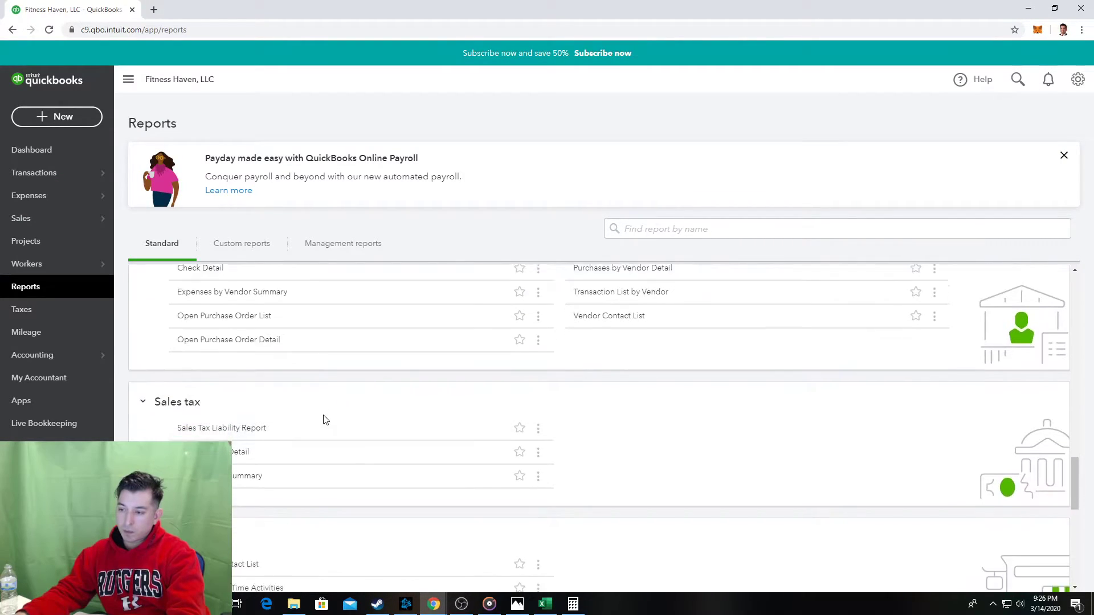
scroll(317, 434, "down", 3)
scroll(300, 415, "up", 1)
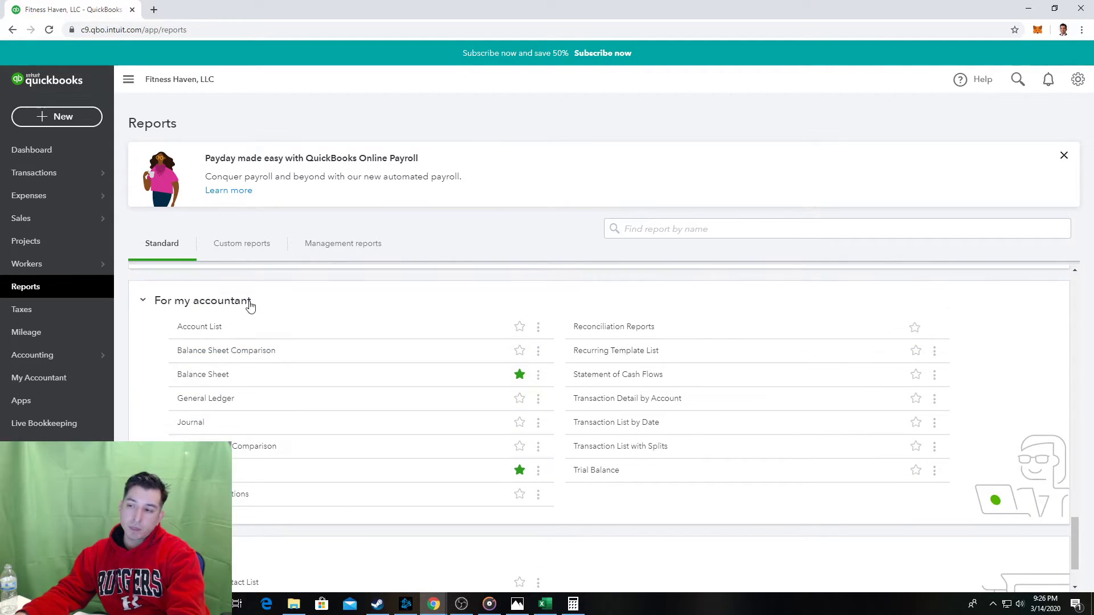
left_click_drag(259, 308, 187, 292)
key("ctrl+c")
Enter step b as 'For my accountant - Balance Sheet and Profit & Loss' and save.
key("alt+Tab")
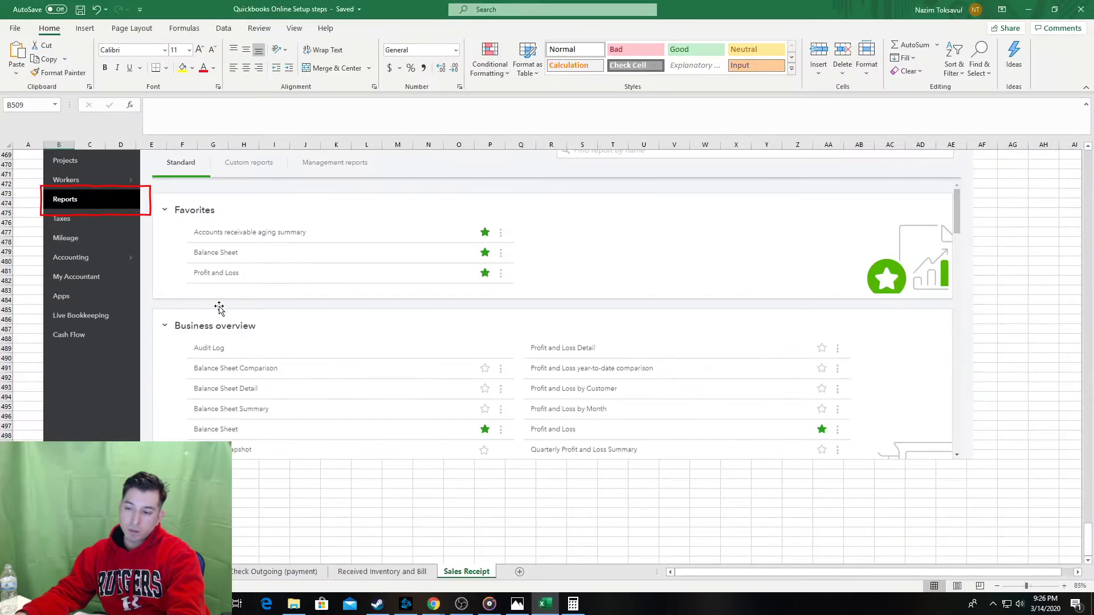
left_click(89, 504)
left_click(213, 118)
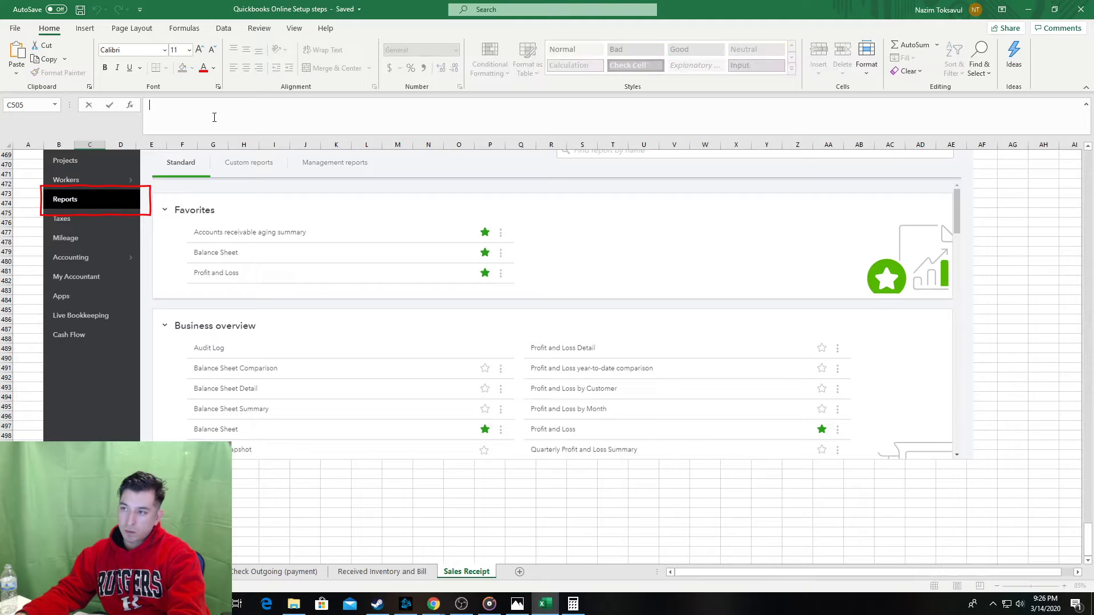
key("ctrl+v")
key("alt+Tab")
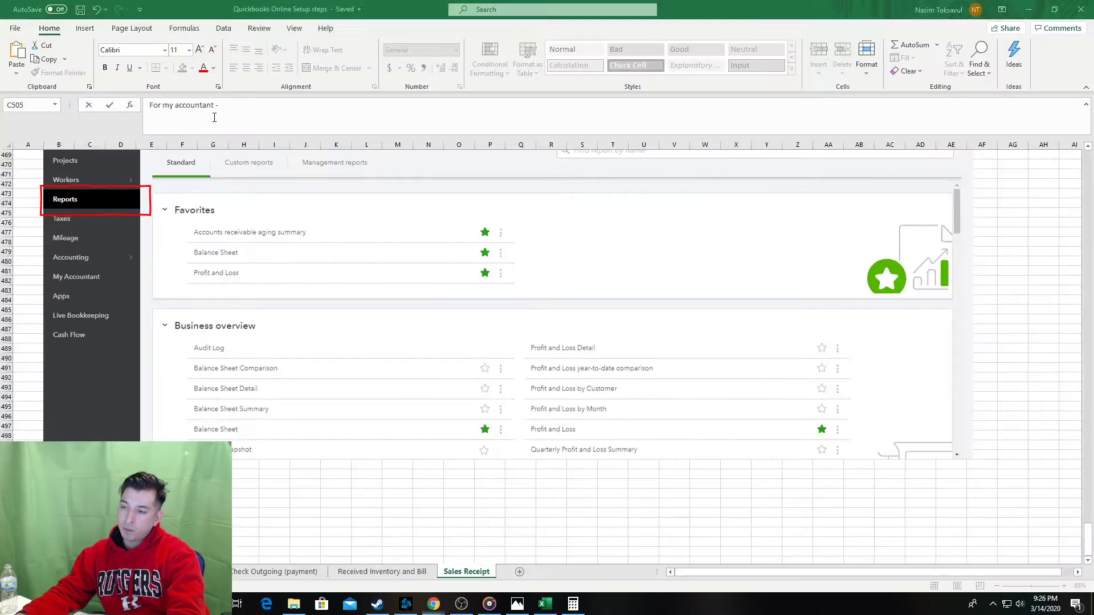
type("- Balance Sheet and Profit &")
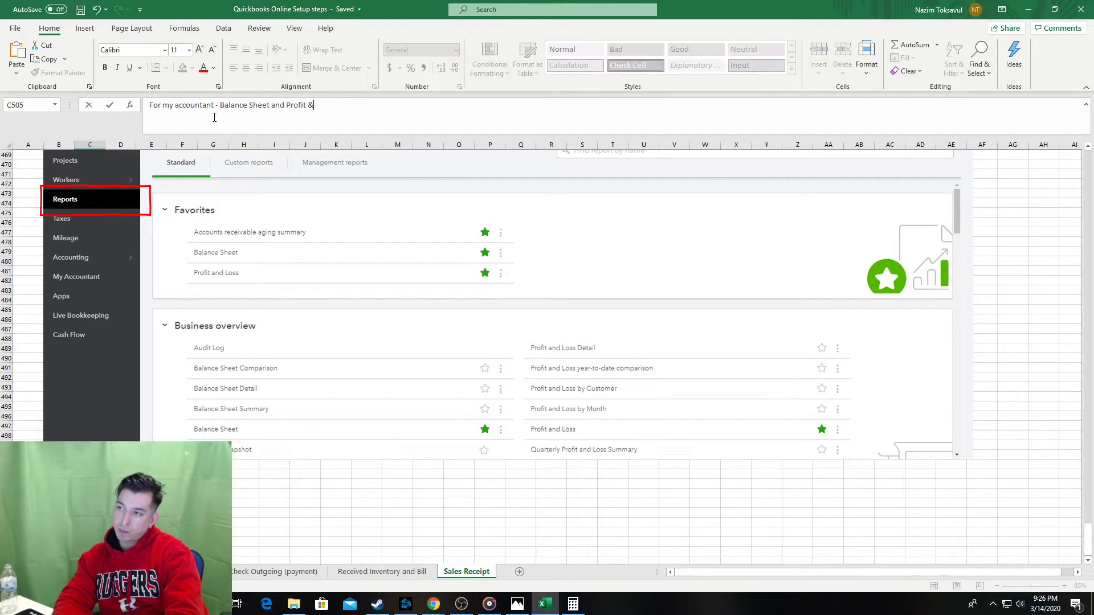
key("BackSpace")
type("and Los")
key("Return")
key("ctrl+s")
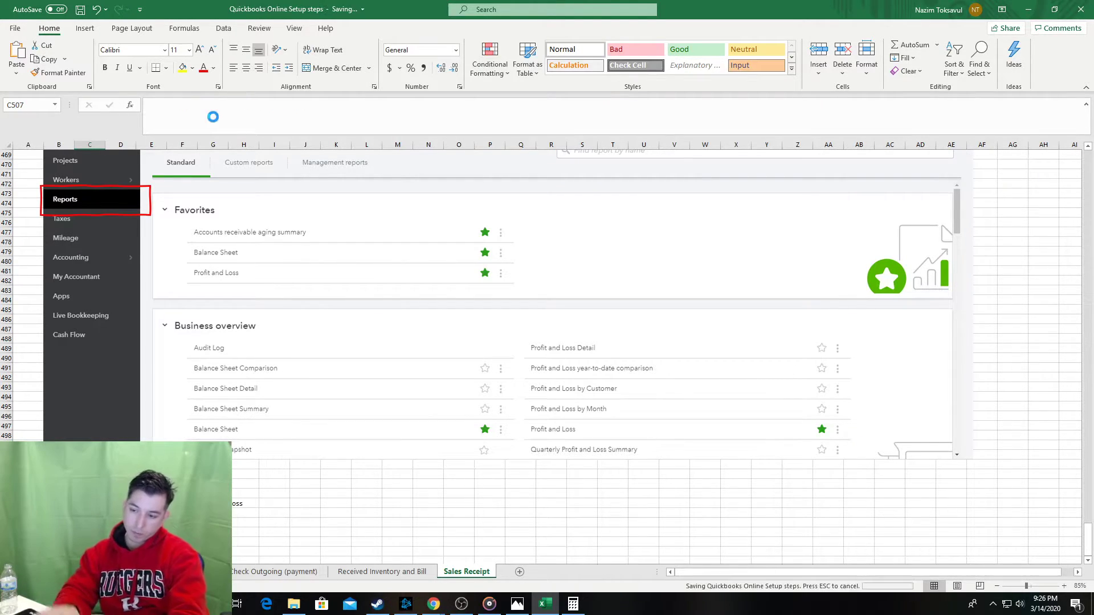
key("alt+Tab")
left_click(521, 425)
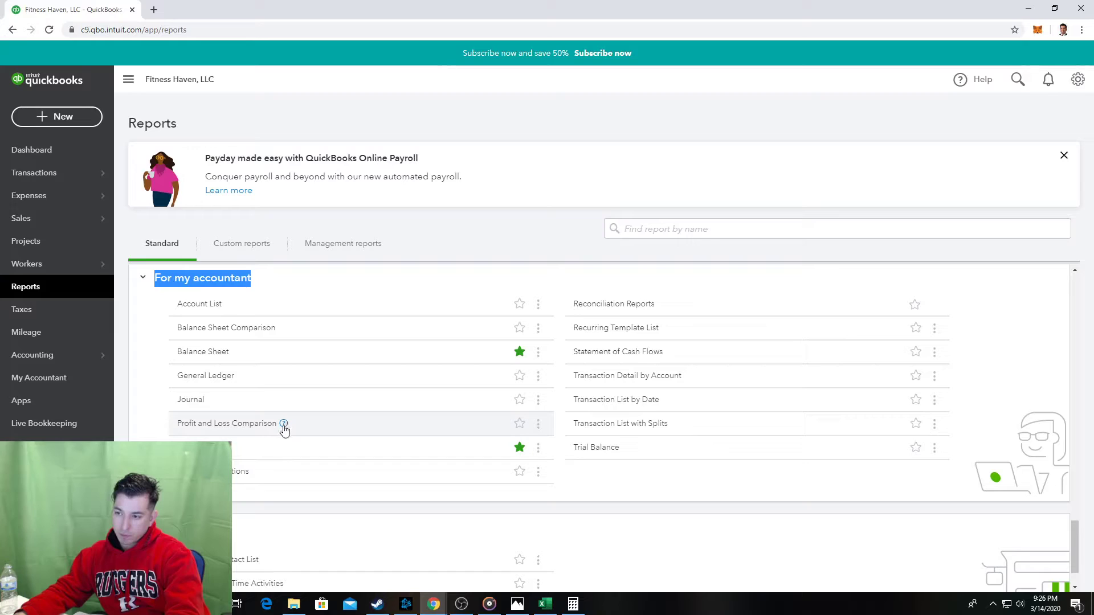
Run the Balance Sheet as of March 14, 2020, showing $262,624.63 total assets.
left_click(208, 354)
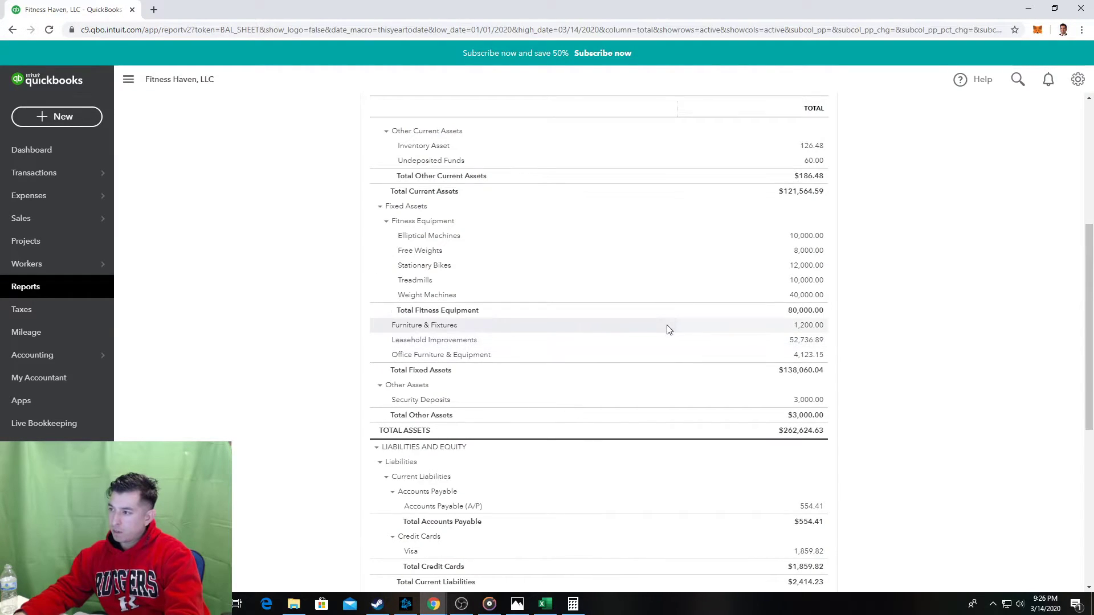
scroll(640, 177, "up", 1)
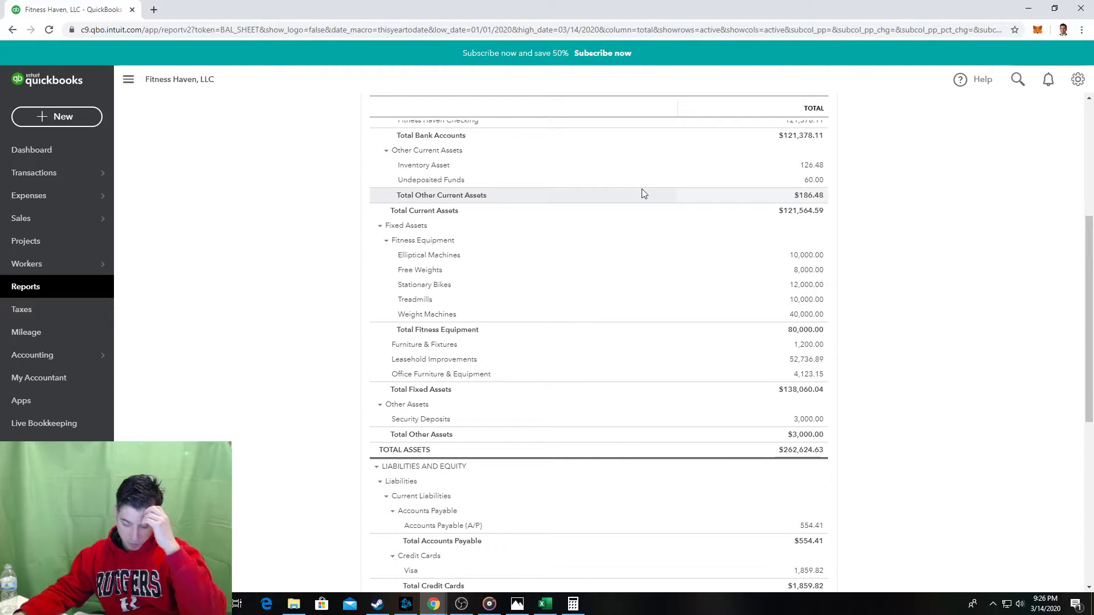
scroll(641, 194, "up", 2)
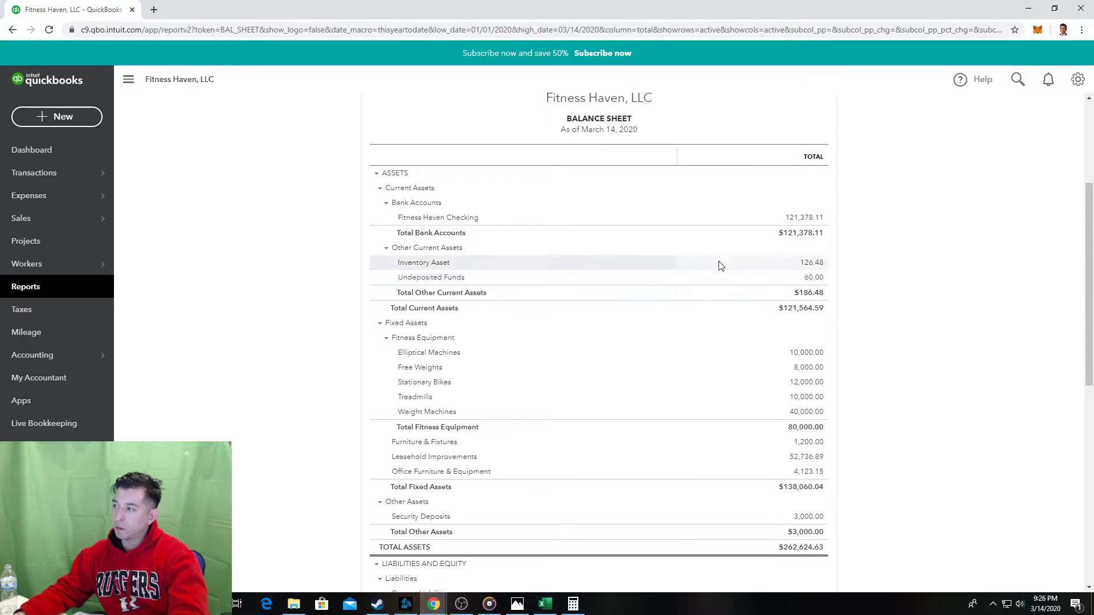
scroll(719, 266, "up", 1)
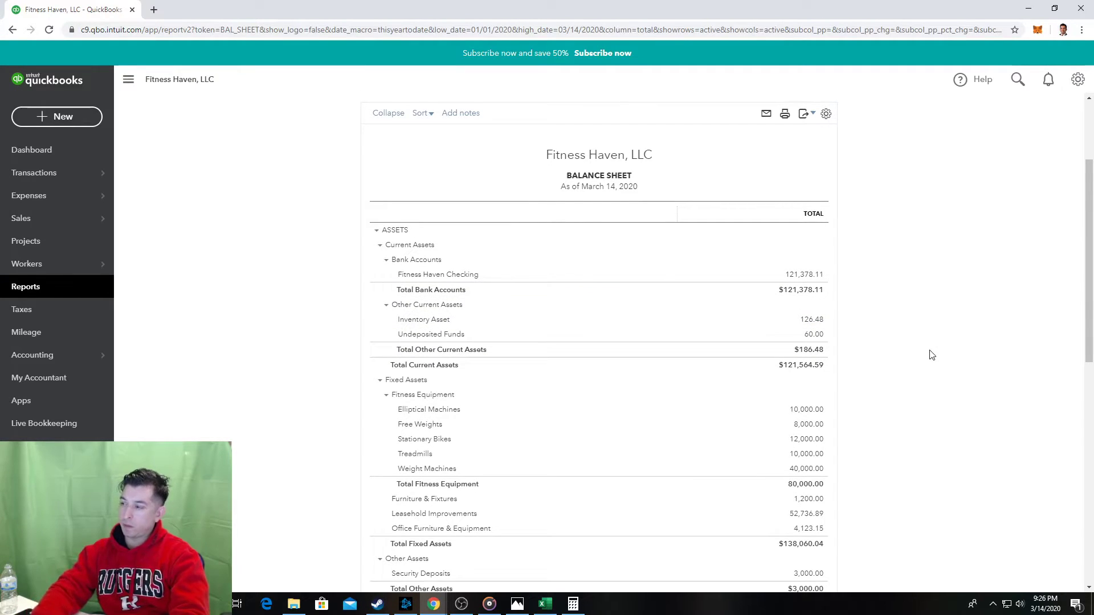
key("alt+Tab")
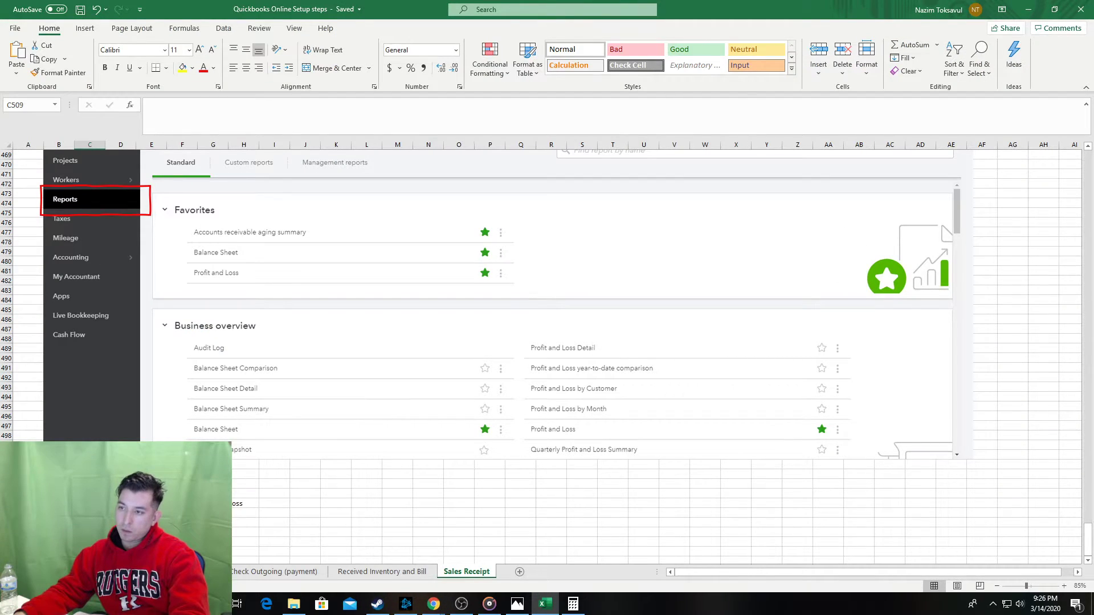
Paste the Balance Sheet screenshot under step b.
key("ctrl+v")
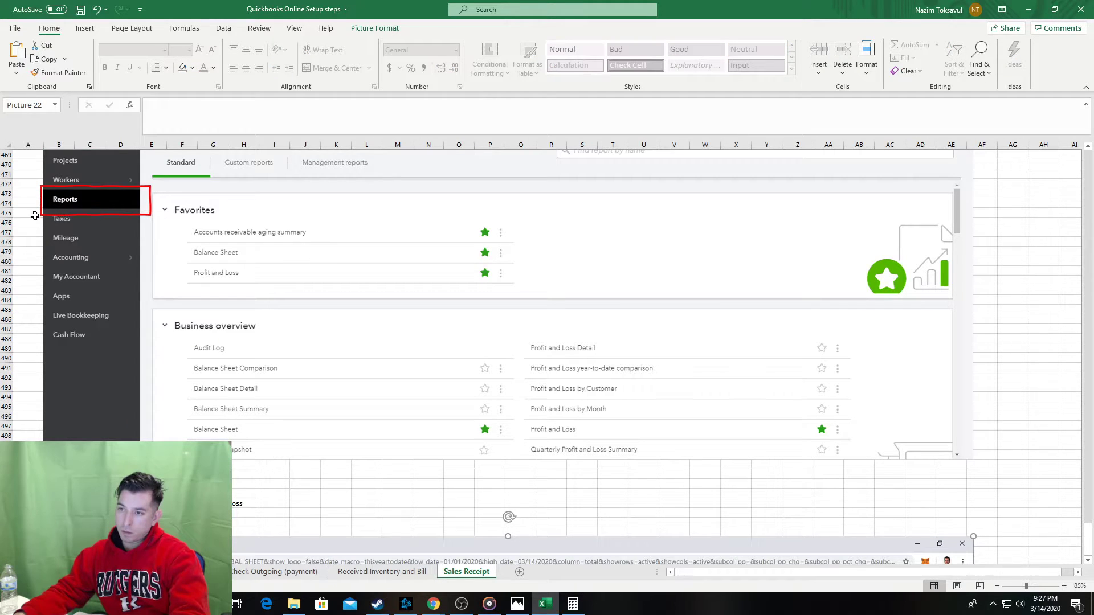
key("Escape")
scroll(145, 435, "down", 4)
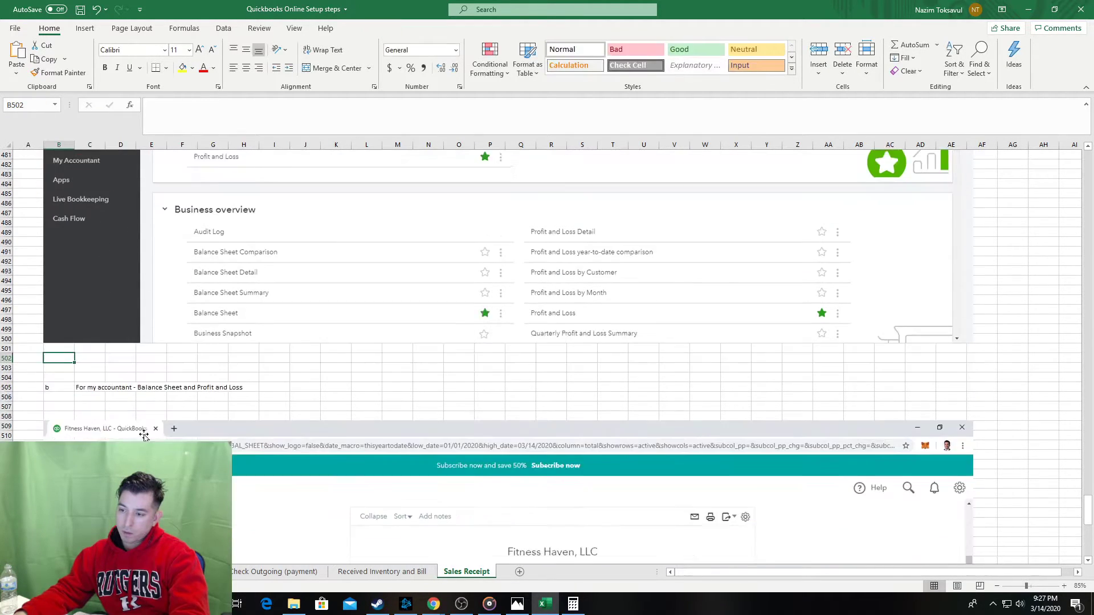
scroll(144, 435, "down", 8)
Box the Undeposited Funds $60.00 rows on the screenshot in red.
left_click(28, 419)
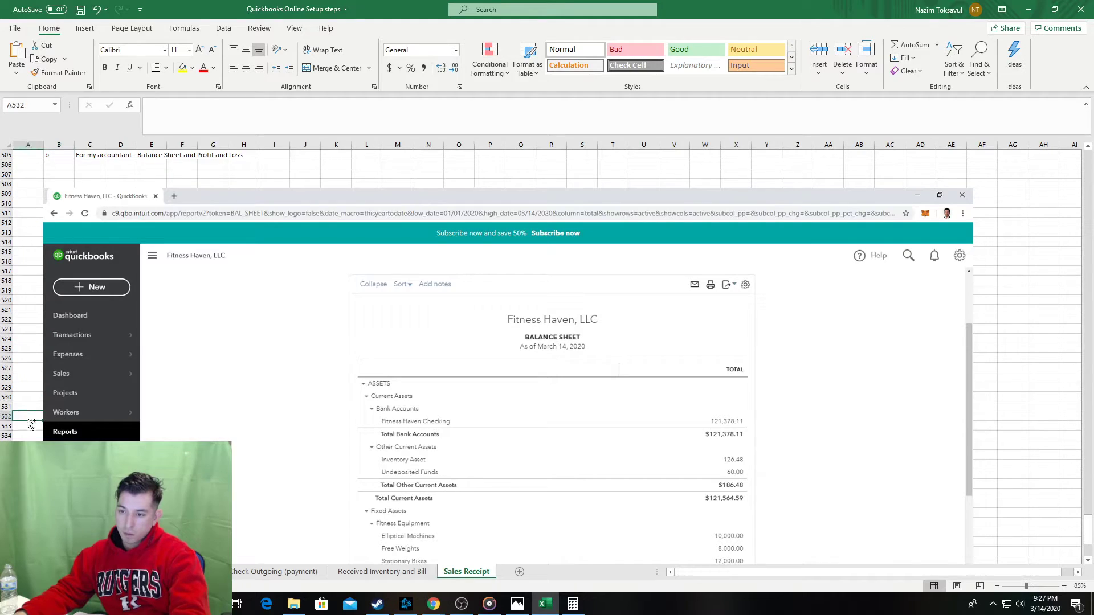
key("ctrl+v")
left_click_drag(95, 414, 747, 473)
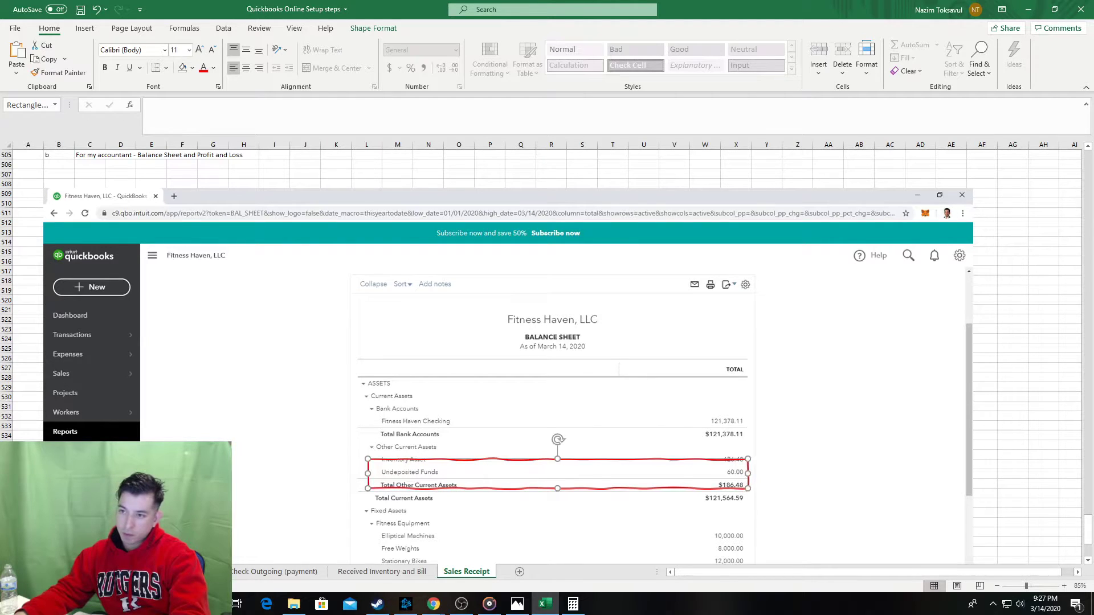
left_click(38, 313)
scroll(152, 403, "down", 8)
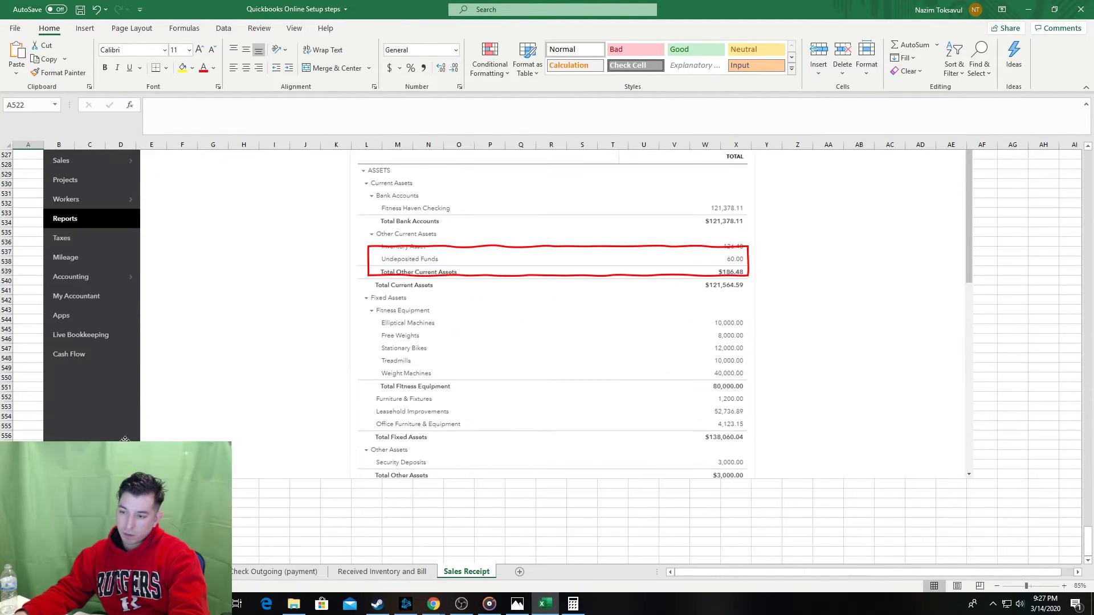
left_click(59, 494)
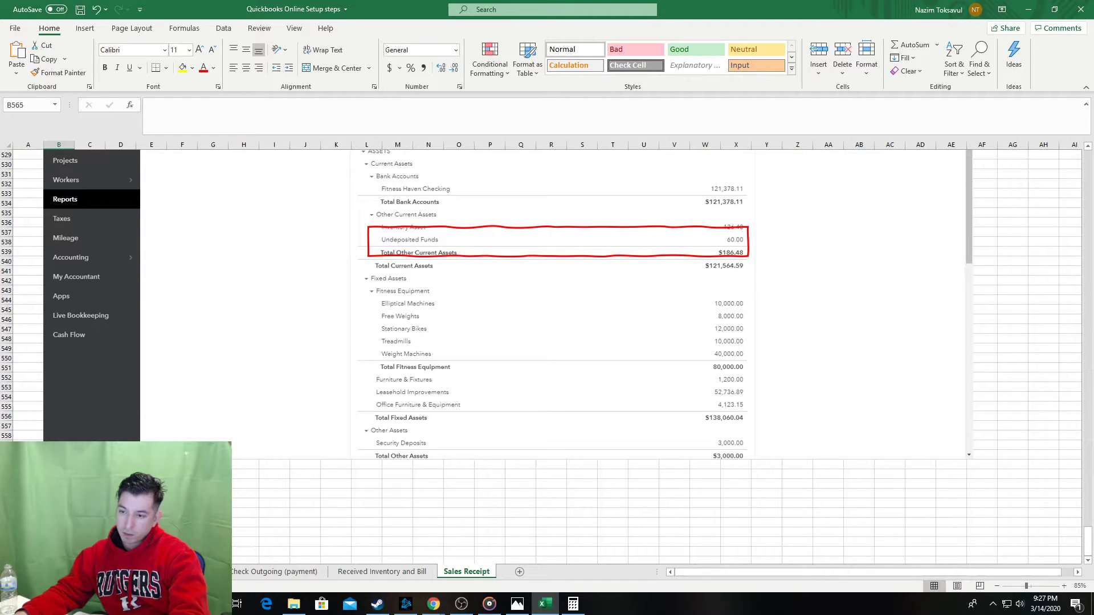
key("alt+Tab")
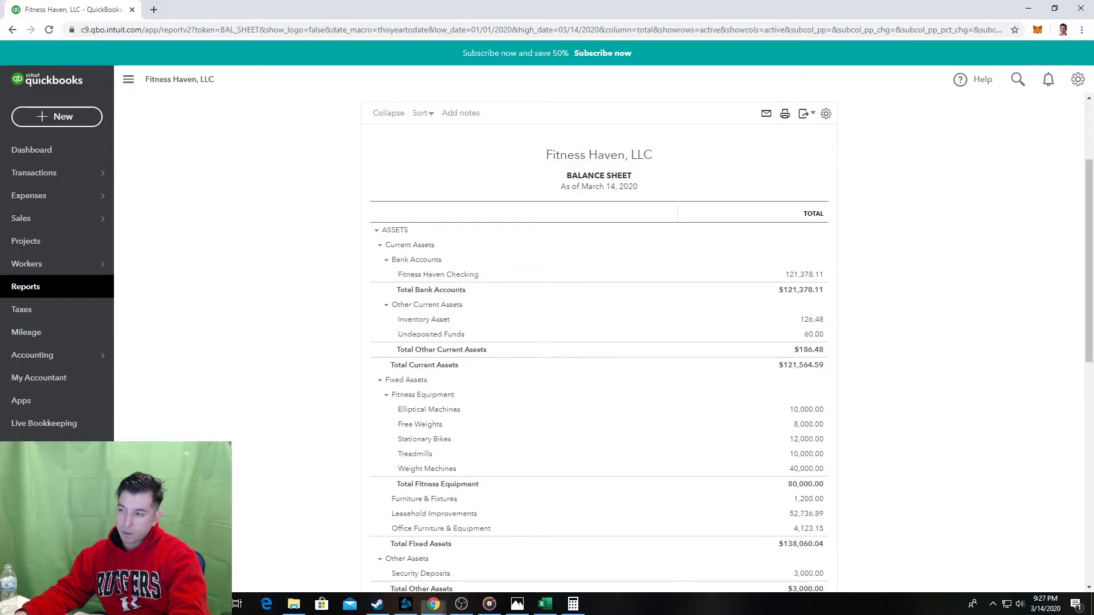
Run the Profit and Loss for January 1–March 14, 2020, showing -$4,789.60 net income.
left_click(75, 292)
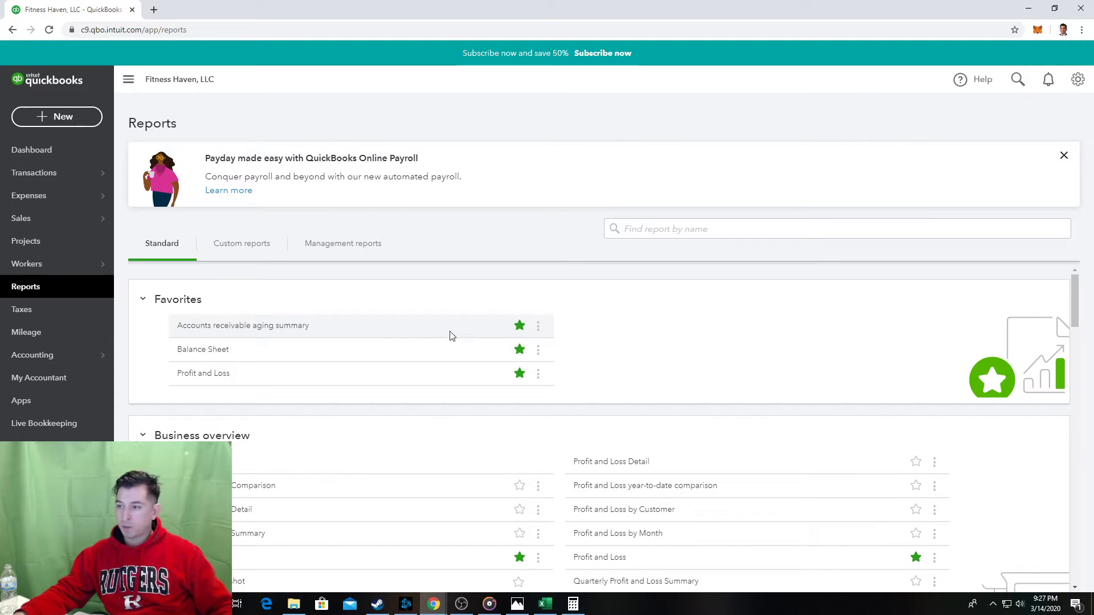
left_click(213, 374)
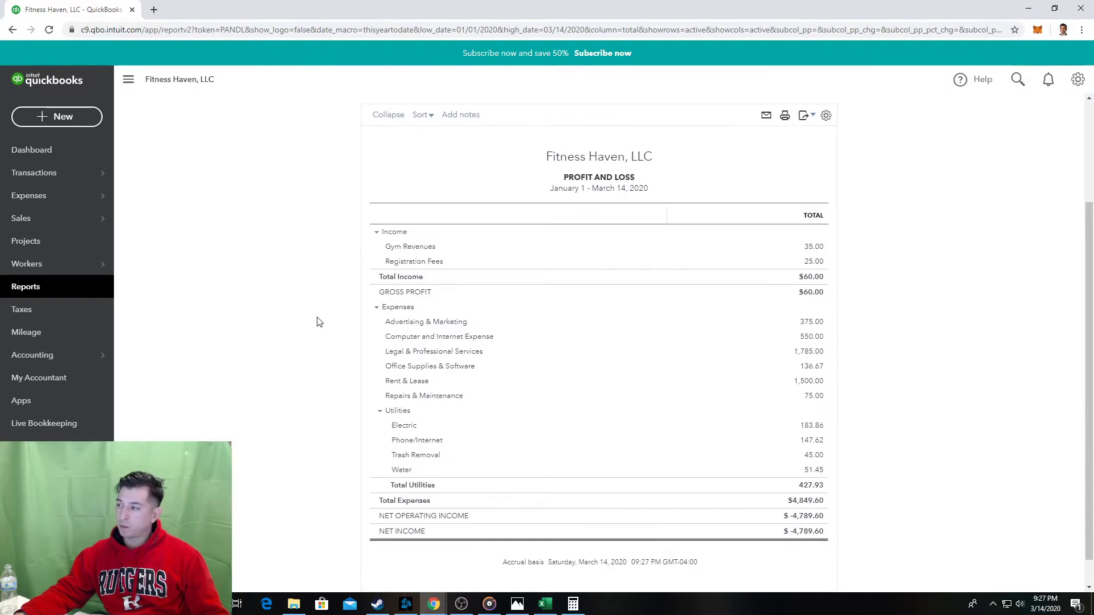
left_click(89, 287)
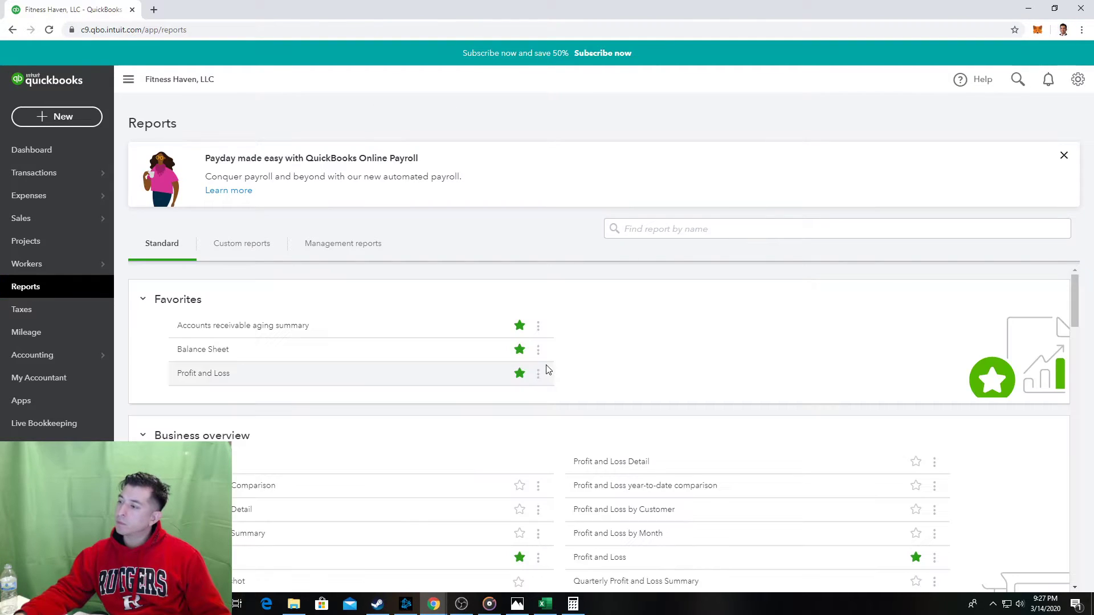
scroll(598, 399, "down", 1)
left_click(212, 357)
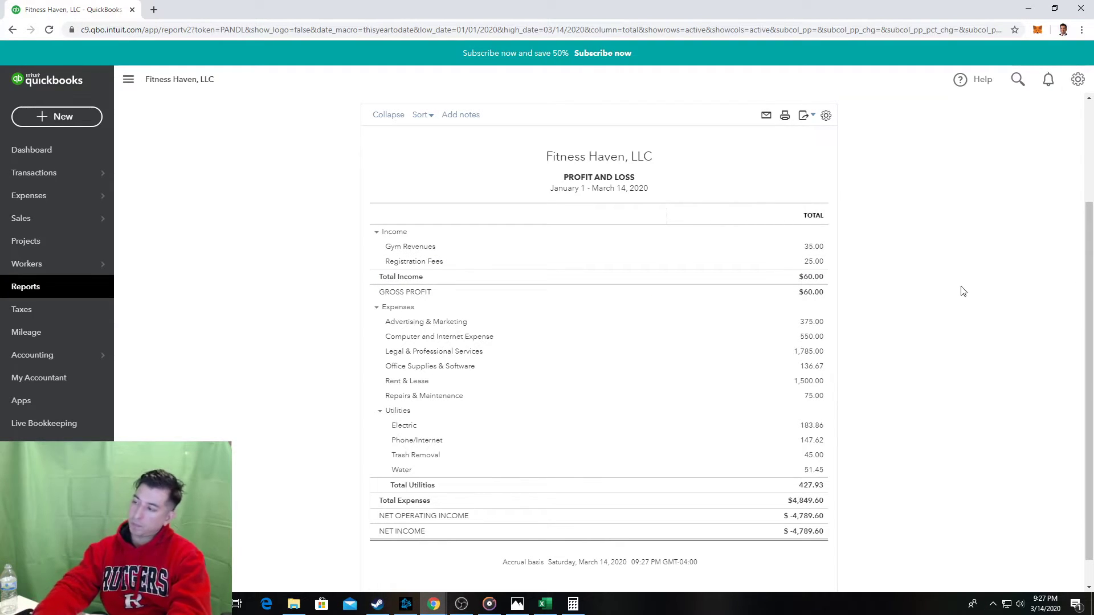
key("alt+Tab")
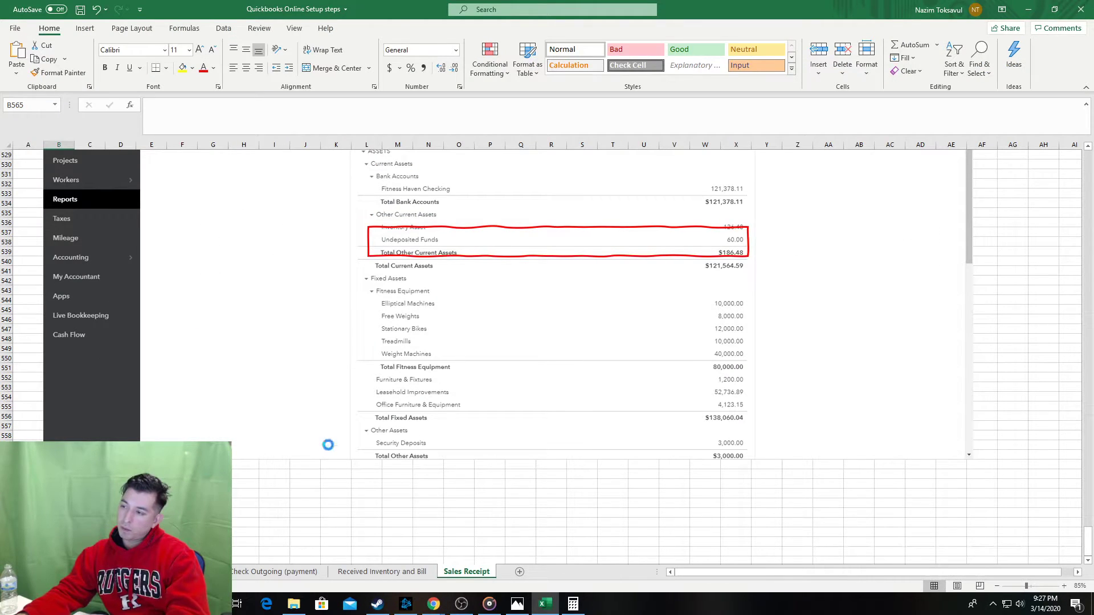
Paste a copy of the red box over the Gym Revenues and Registration Fees rows, then save the workbook.
left_click(477, 256)
scroll(531, 478, "down", 10)
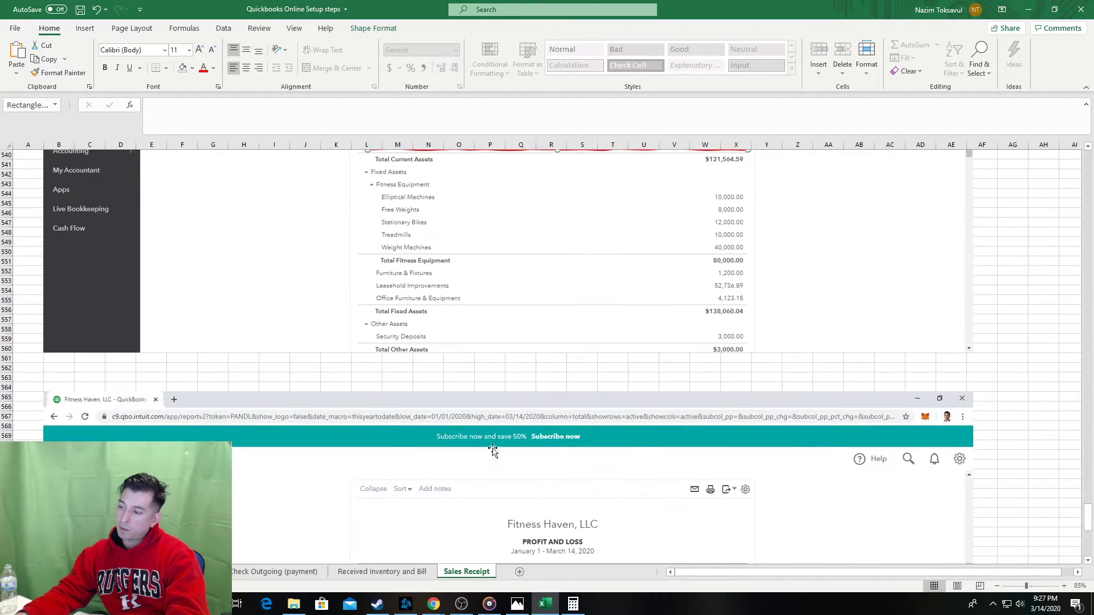
left_click(30, 383)
key("ctrl+v")
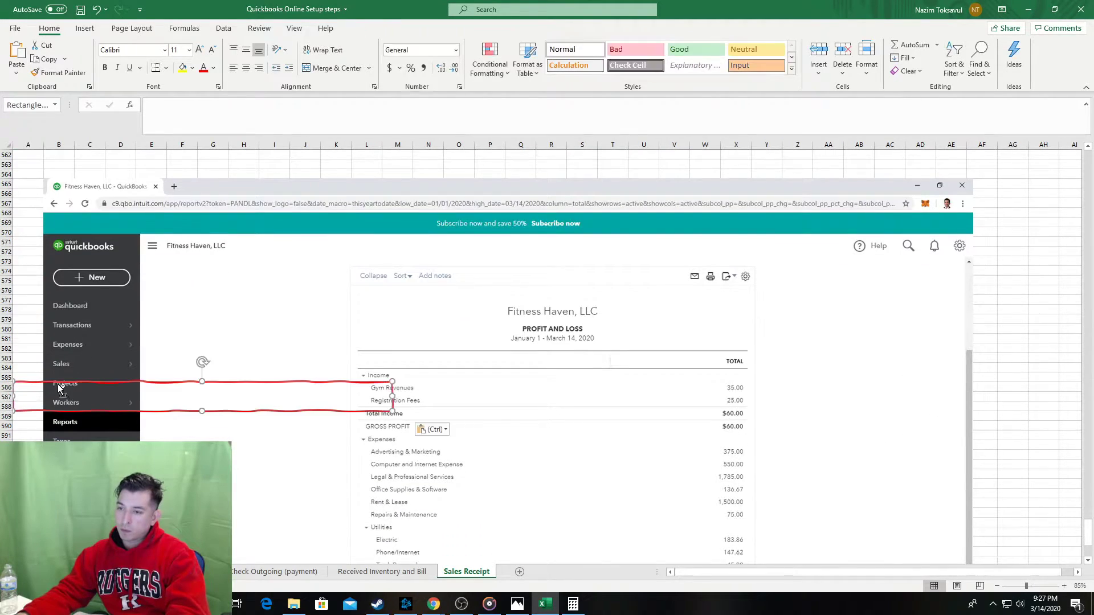
left_click_drag(257, 383, 615, 375)
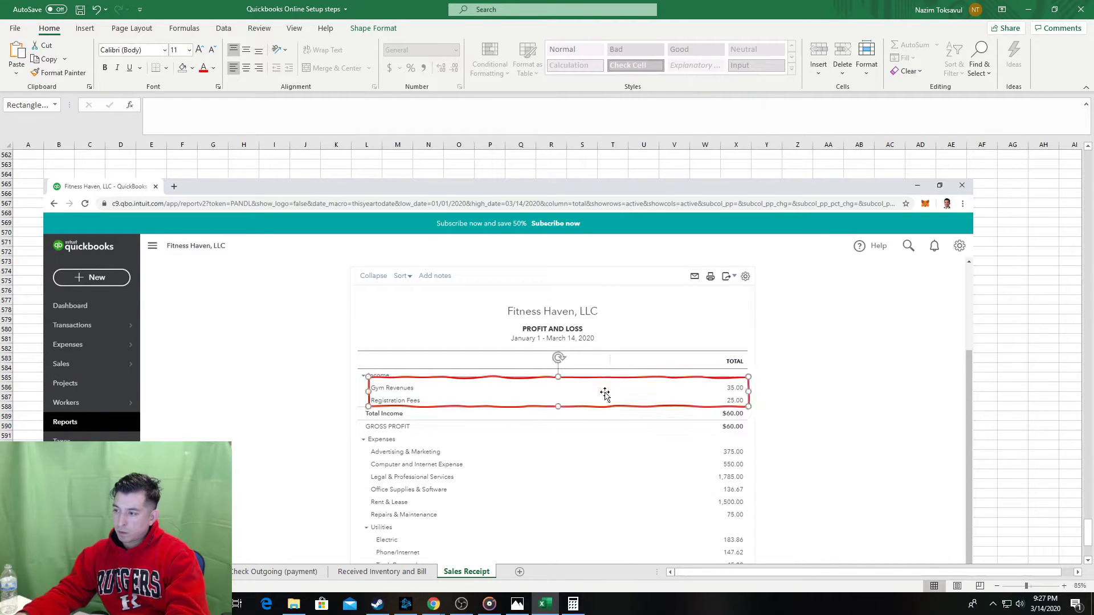
left_click(20, 386)
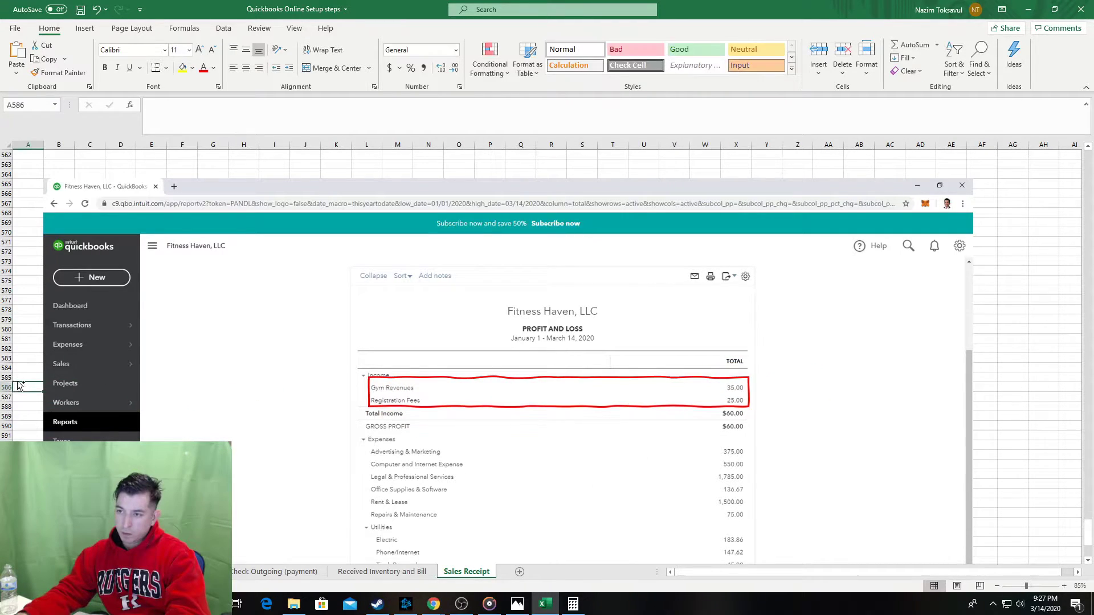
key("ctrl+s")
scroll(94, 431, "down", 2)
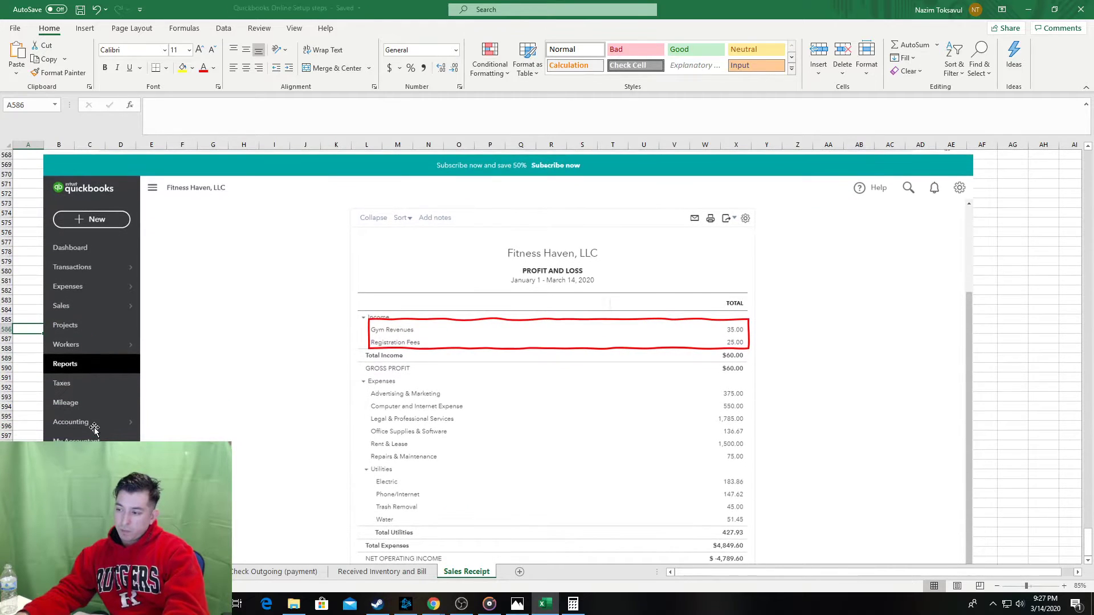
key("alt+Tab")
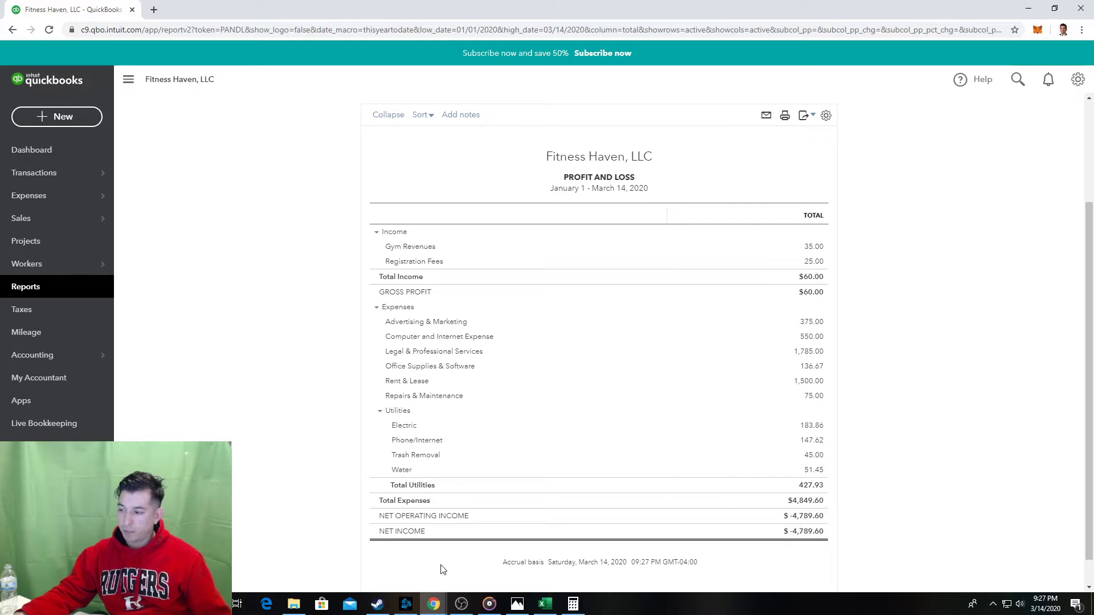
Review the QuickBooks Profit and Loss report, then return to the Excel workbook.
mouse_move(517, 607)
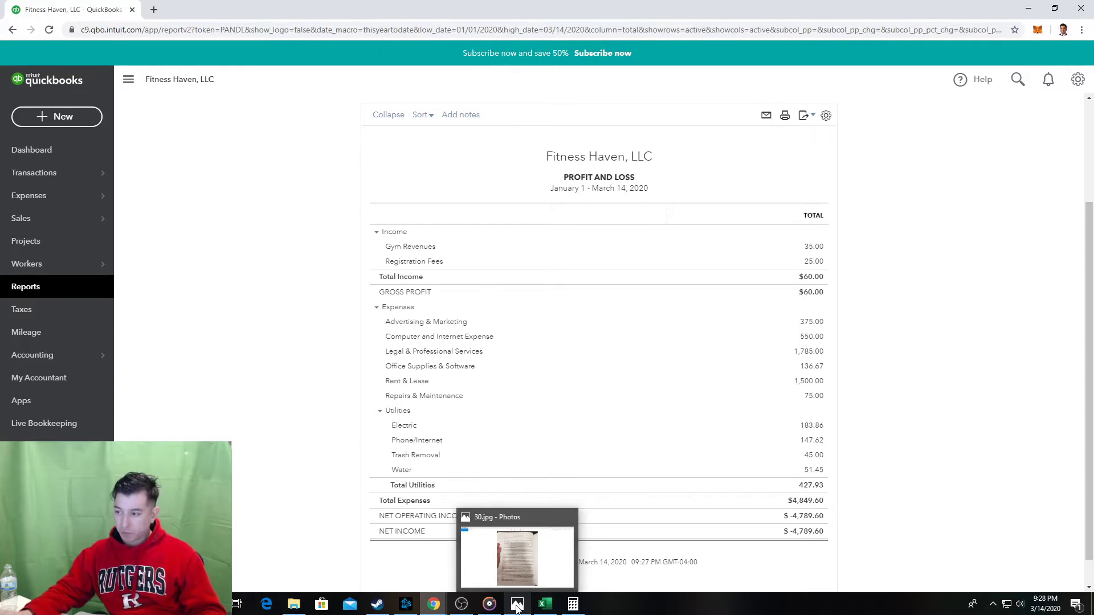
left_click(545, 604)
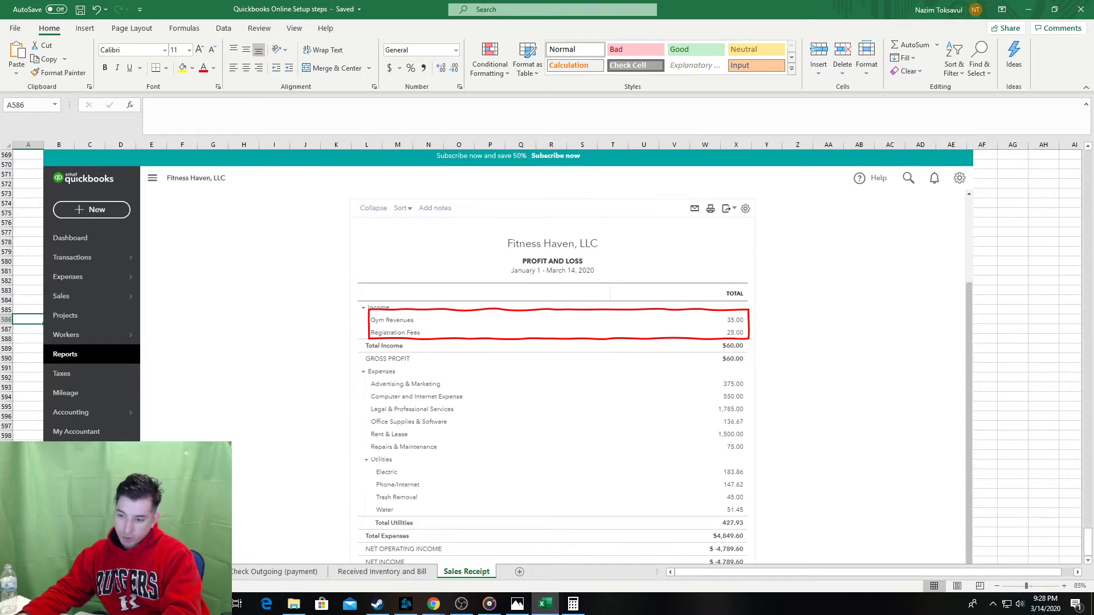
Go from the step index to the Received Inventory and Bill sheet.
left_click(11, 572)
left_click(12, 572)
left_click(11, 572)
left_click(11, 572)
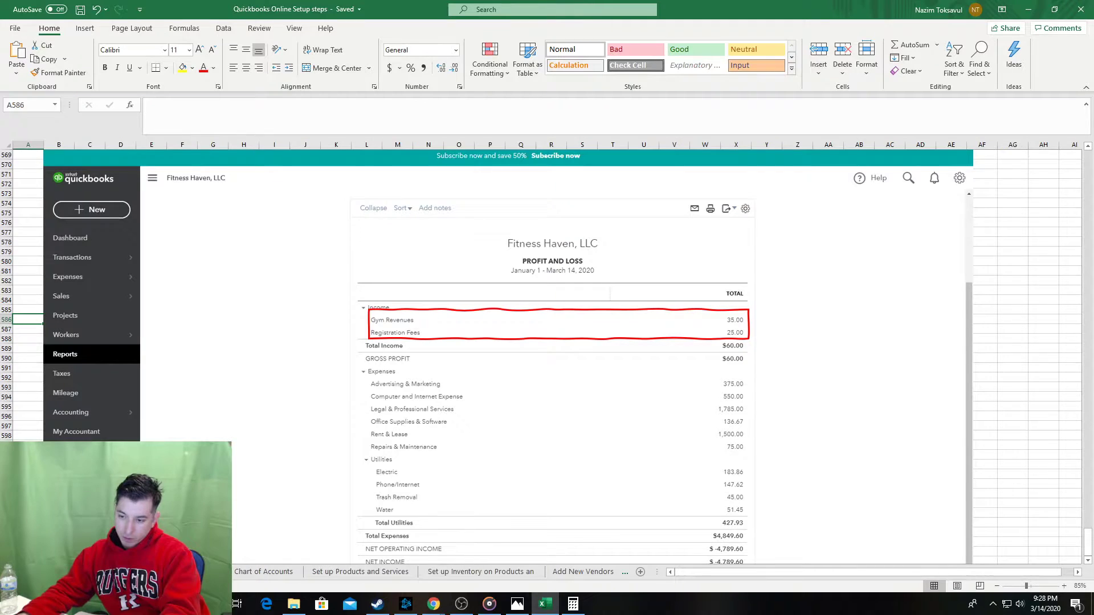
left_click(65, 572)
left_click(122, 248)
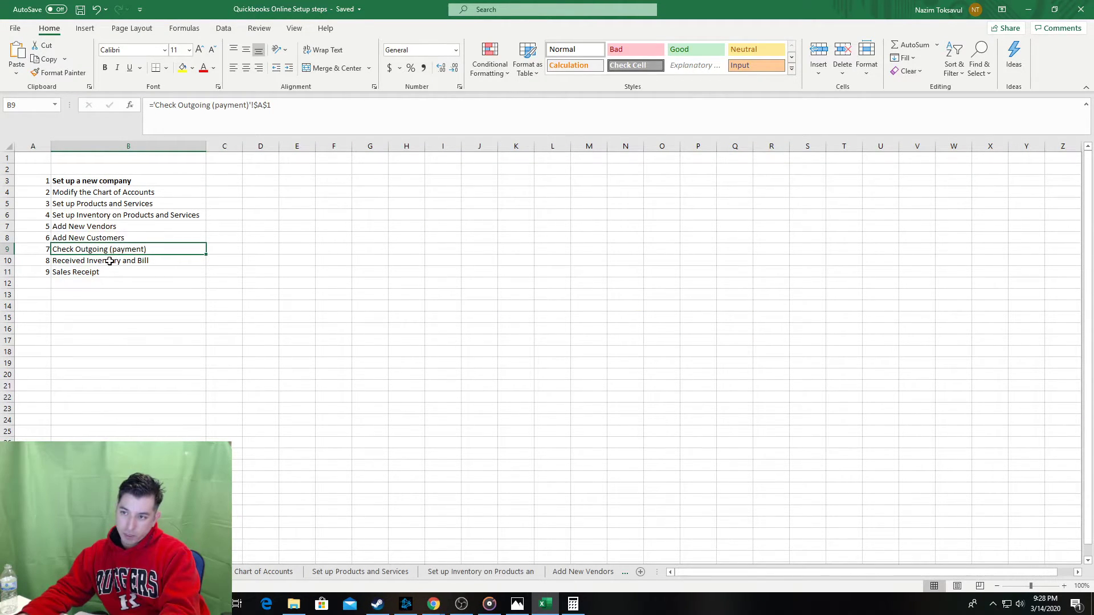
left_click(109, 260)
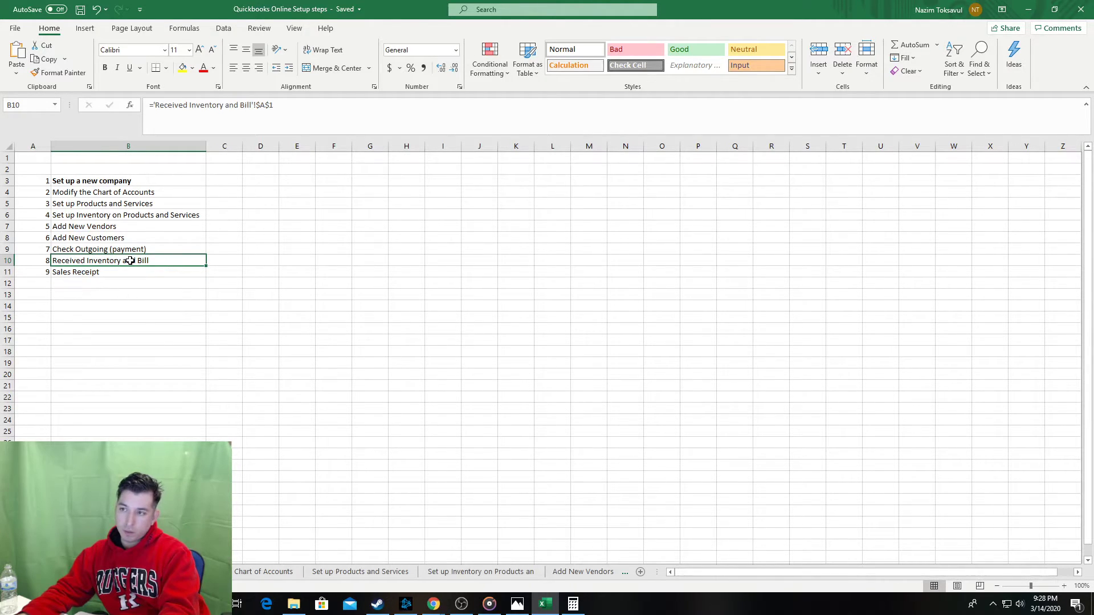
key("ctrl+bracketleft")
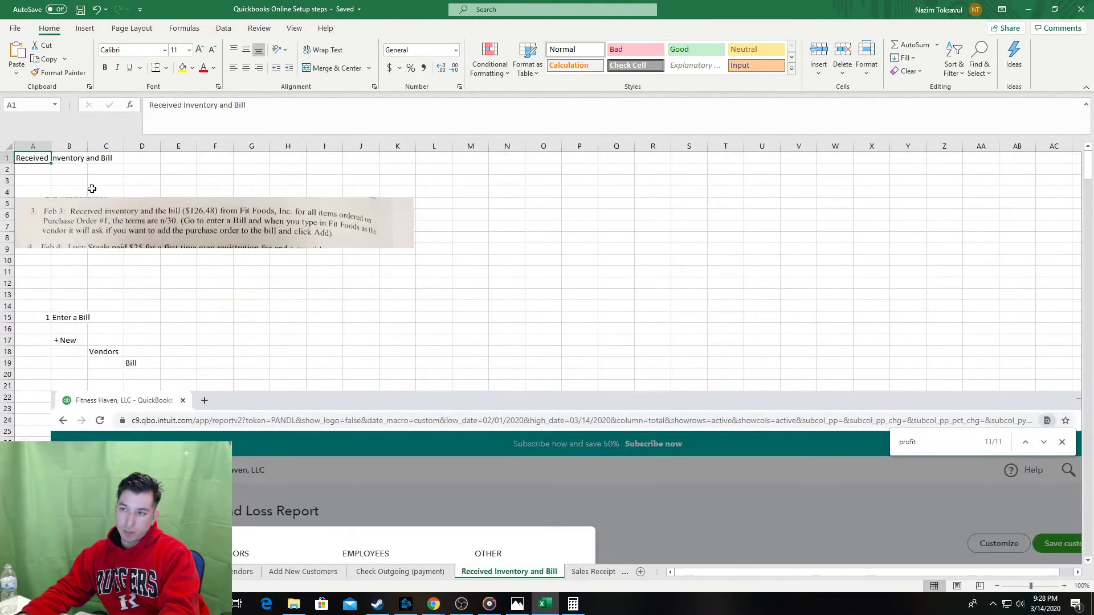
Move the word Bill to the start of the A1 title and follow it with 'for'.
double_click(239, 106)
key("ctrl+x")
left_click(148, 105)
key("ctrl+v")
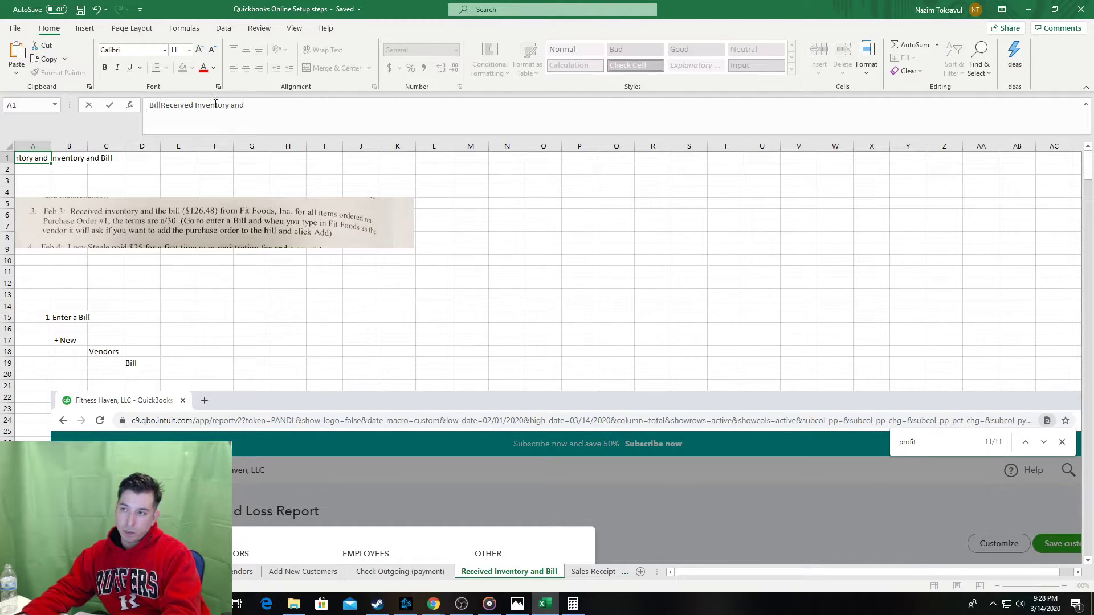
type("for")
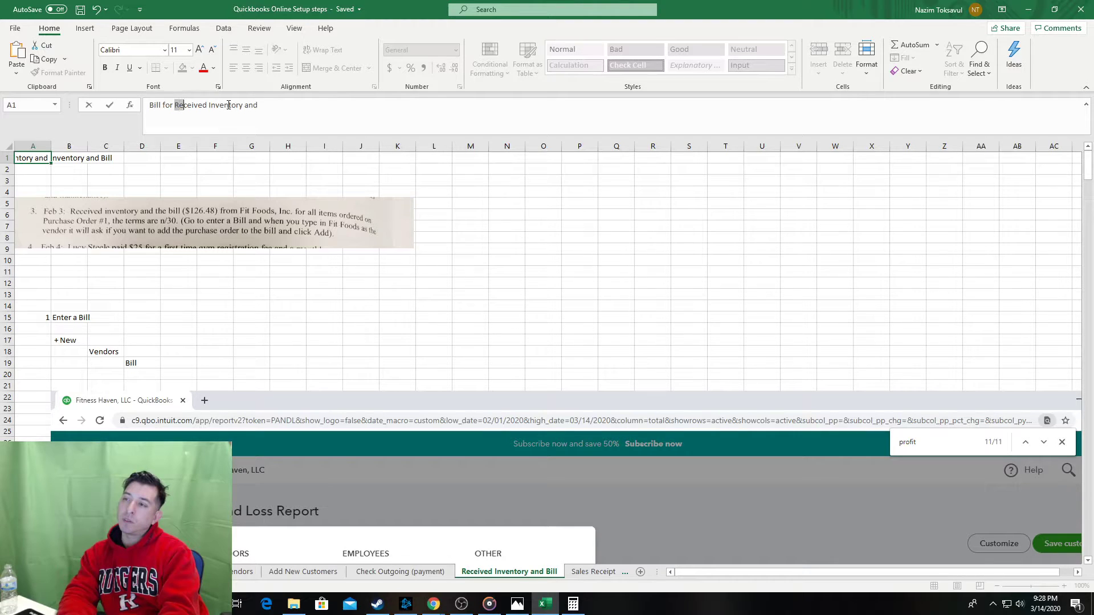
Finish the A1 title as 'Bill for Received Inventory', dropping the trailing words.
key("Right")
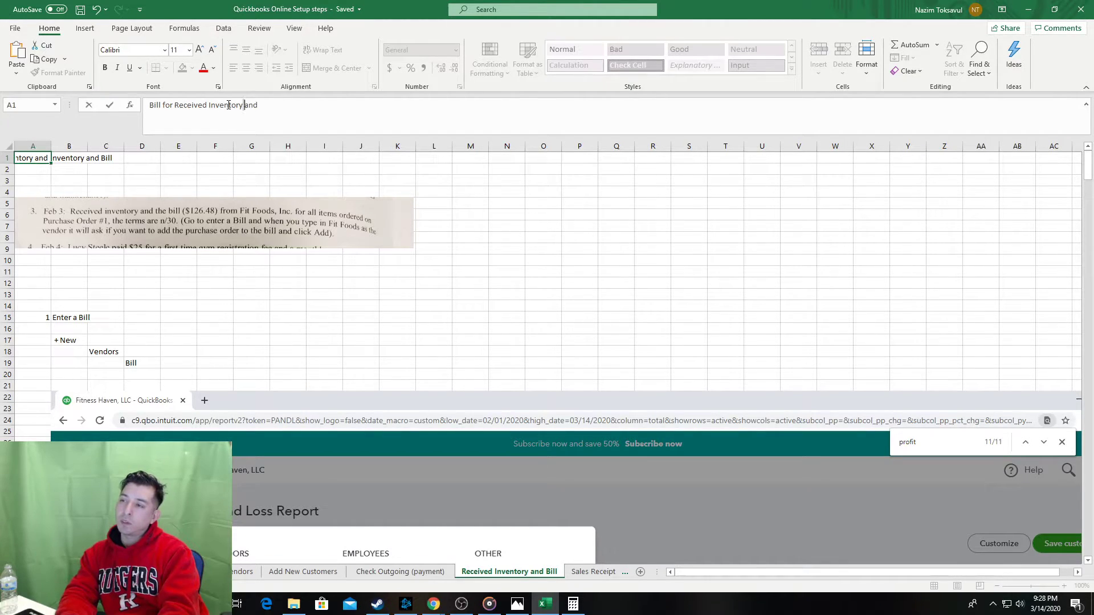
key("shift+End")
key("Delete")
key("Tab")
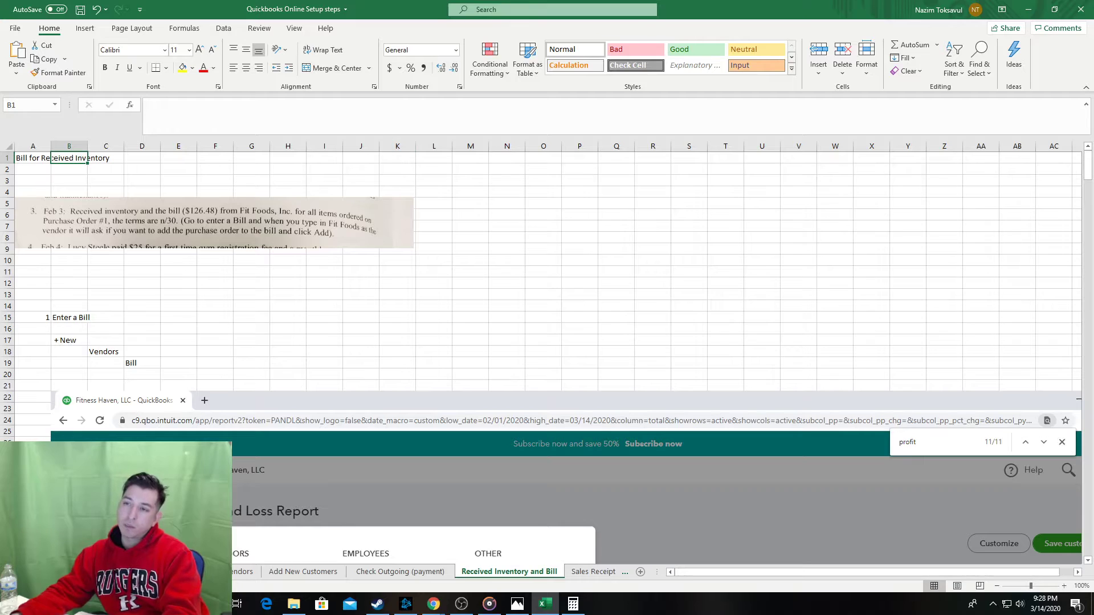
Rename the sheet tab to 'Bill for Received Inventory' using the copied title.
left_click(26, 158)
left_click_drag(288, 108, 69, 60)
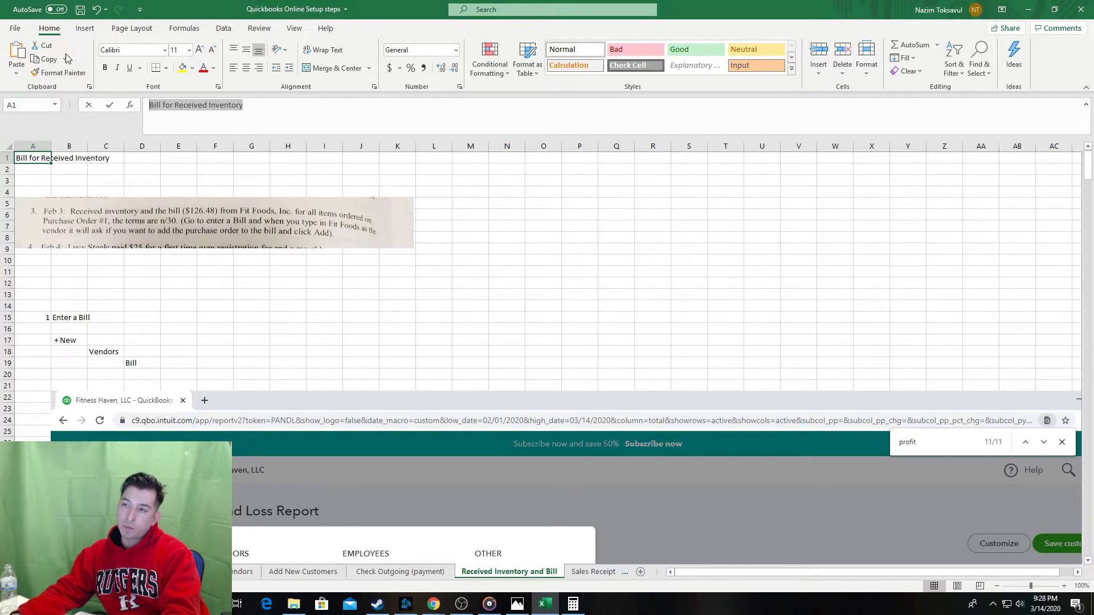
key("ctrl+c")
double_click(508, 572)
key("ctrl+v")
key("Return")
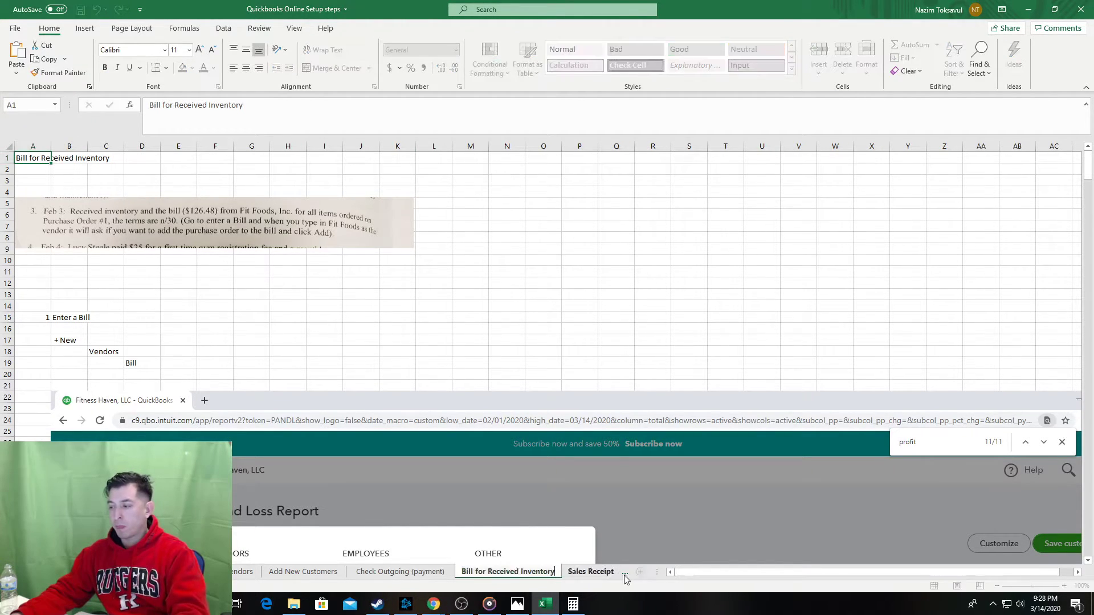
Return to the top of the Sales Receipt sheet and save the workbook.
left_click(595, 572)
scroll(501, 342, "up", 1)
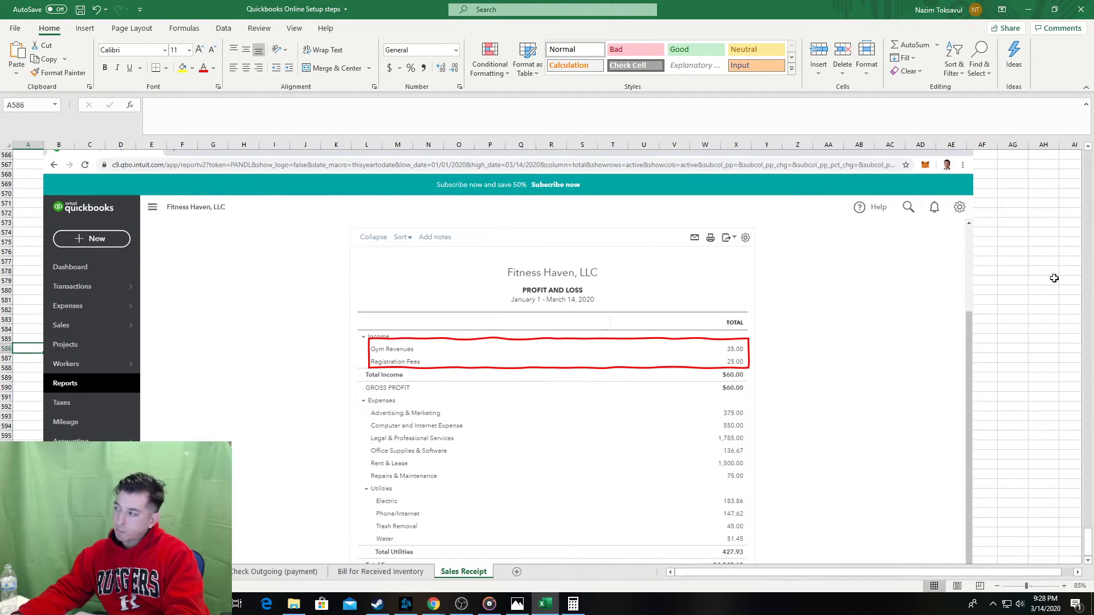
left_click(1090, 164)
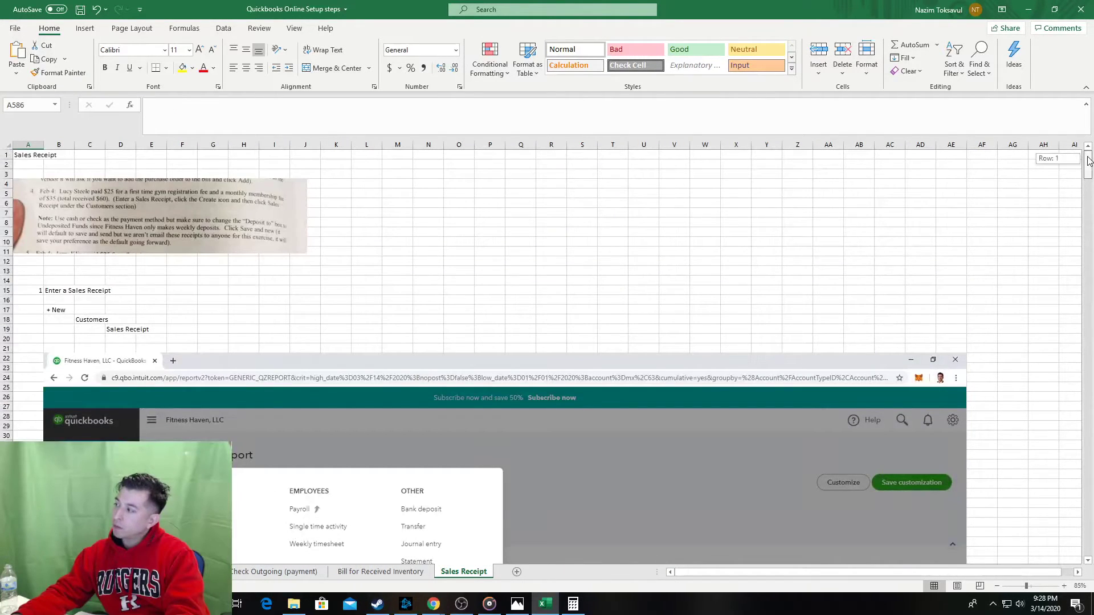
left_click(733, 231)
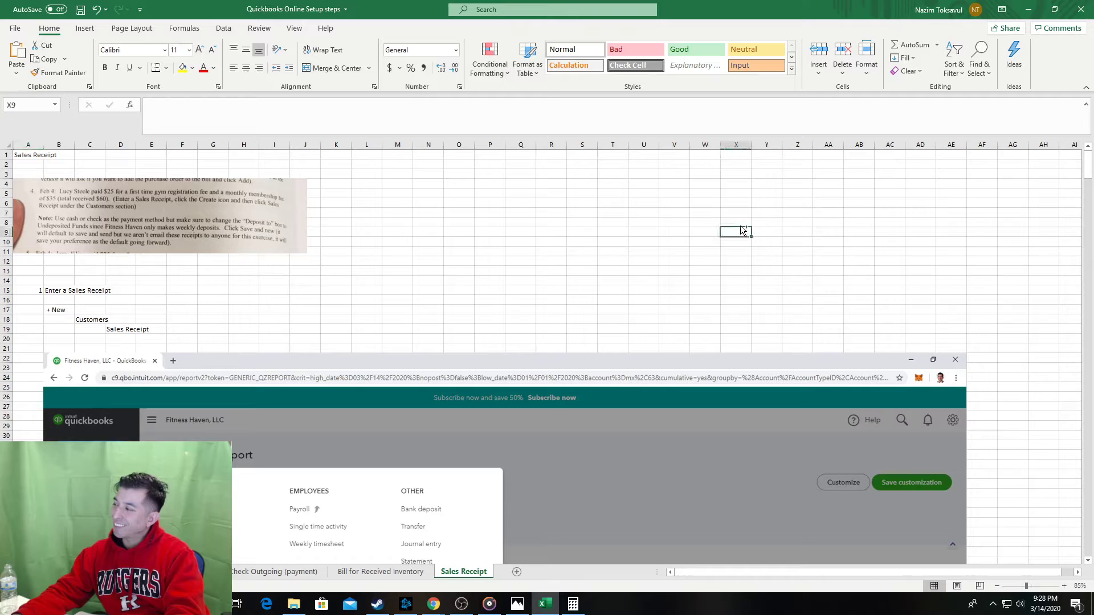
key("ctrl+s")
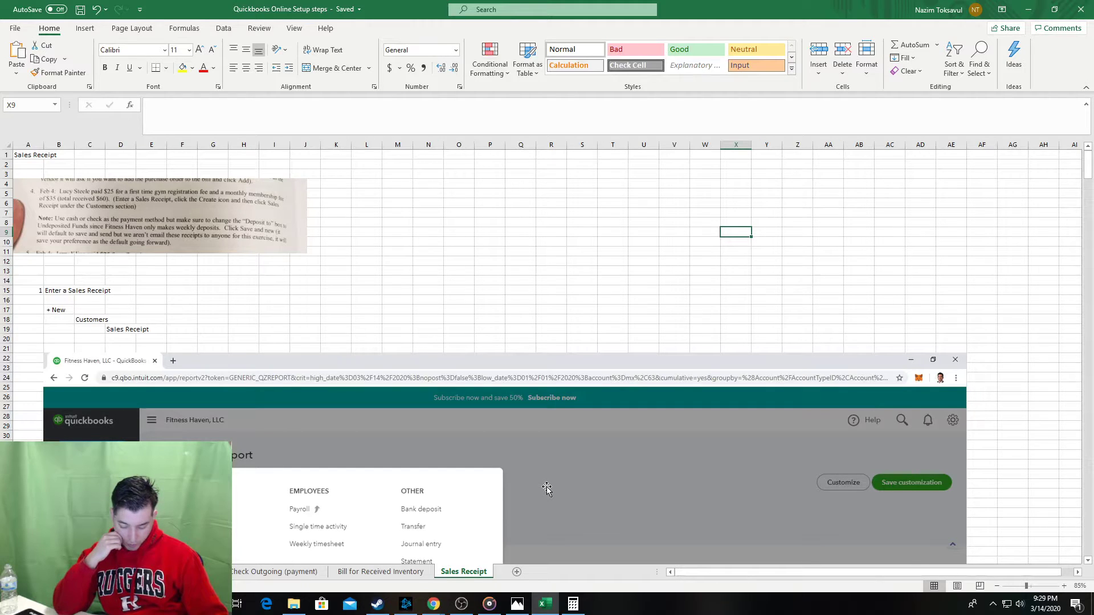
left_click(517, 603)
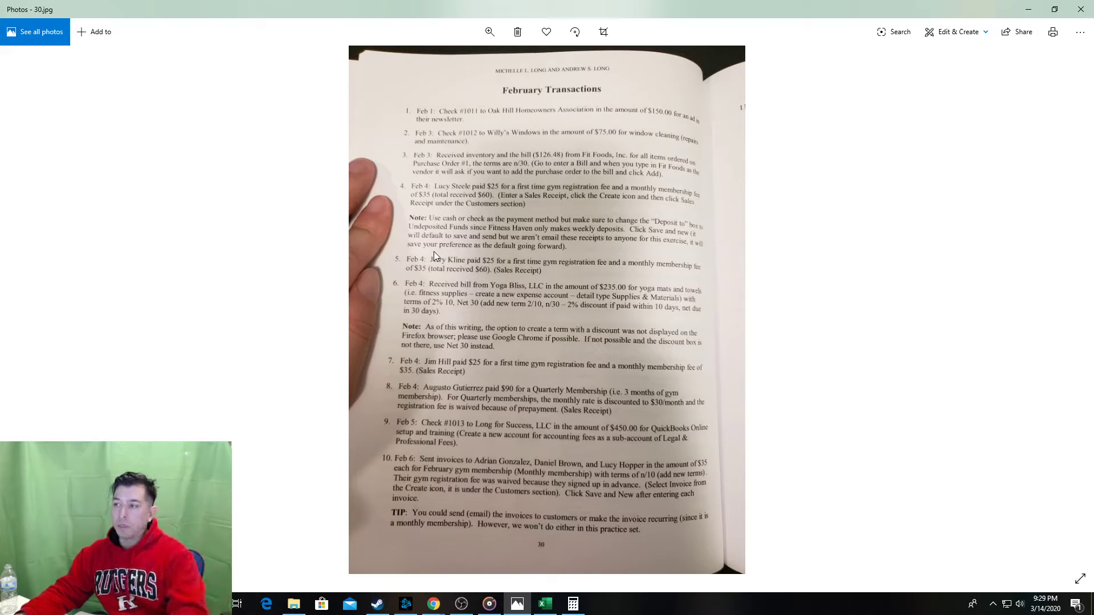
key("alt+Tab")
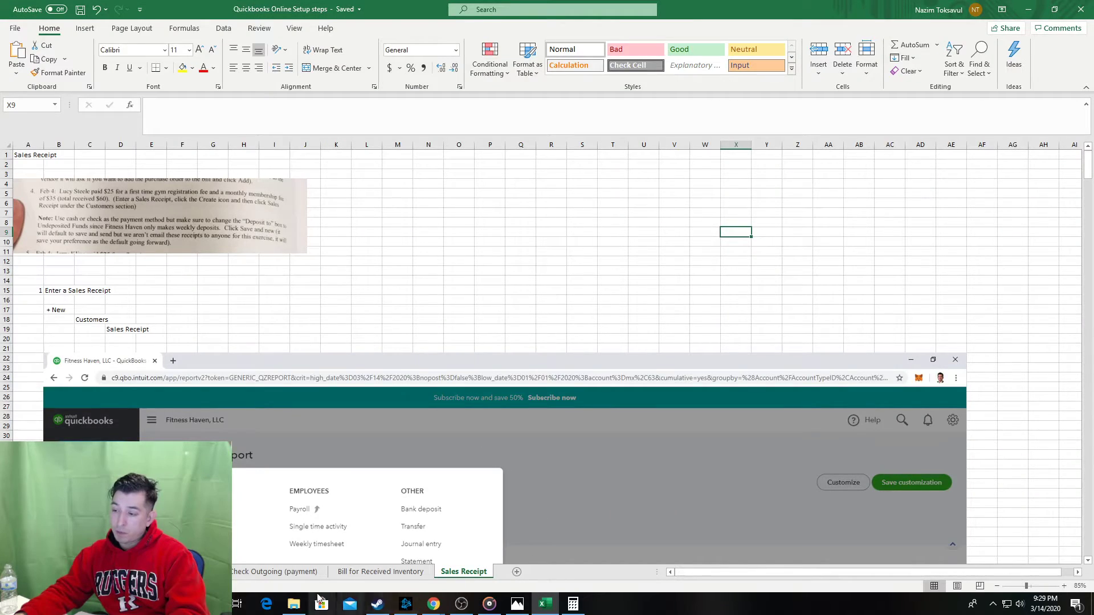
mouse_move(434, 605)
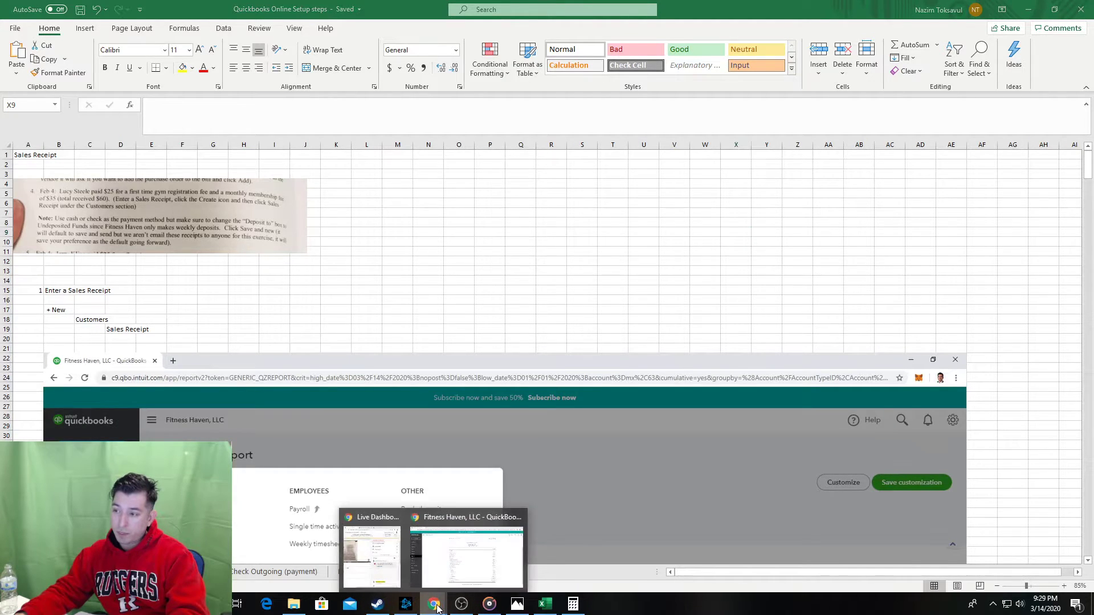
Open the existing customer's $60 Sales Receipt 1001 from the Customers list, then close it.
left_click(473, 547)
left_click(73, 217)
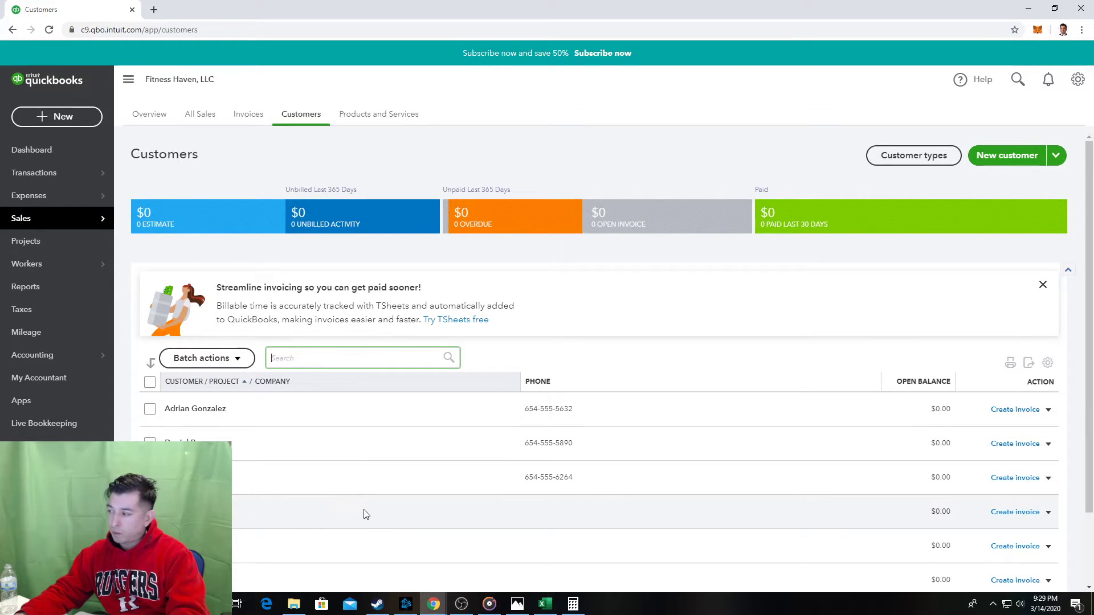
left_click(292, 511)
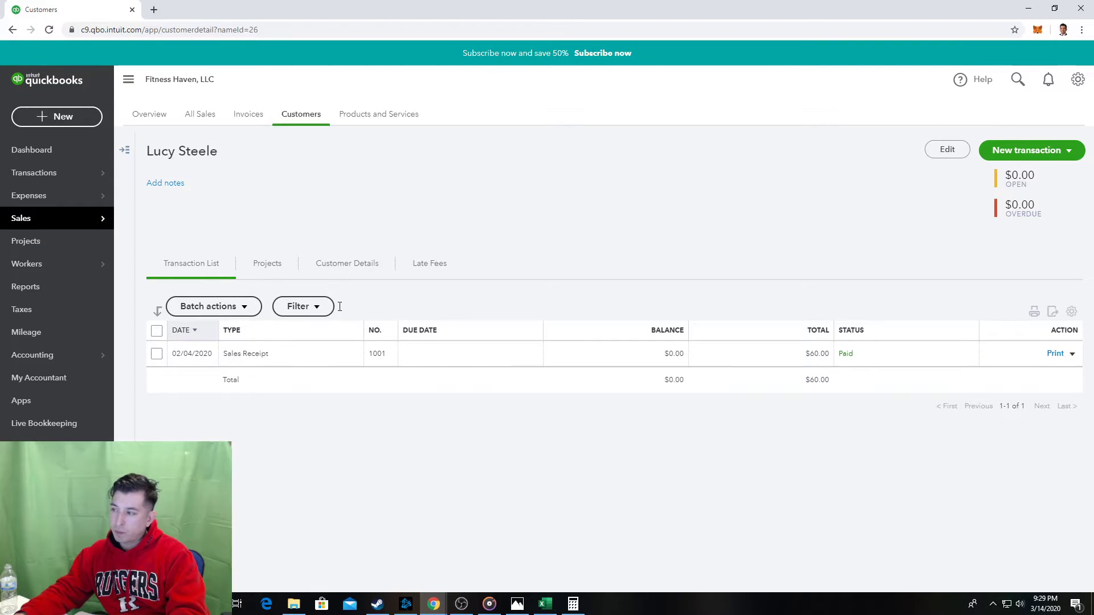
left_click(516, 362)
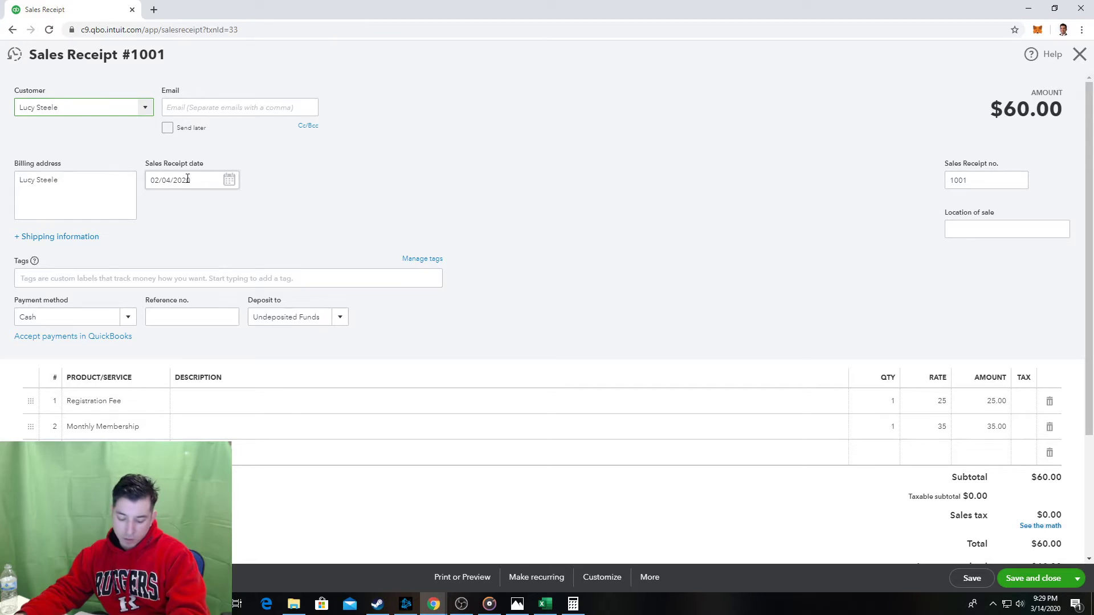
left_click(1078, 54)
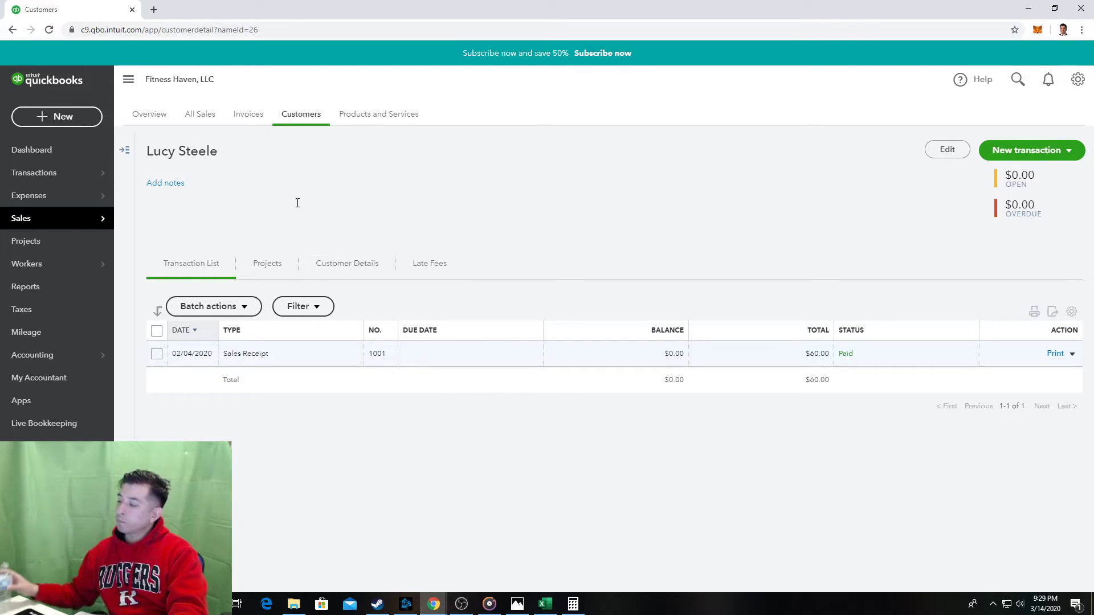
Bring up the textbook's February Transactions page (30.jpg) in Photos.
key("alt+Tab")
key("alt+Tab")
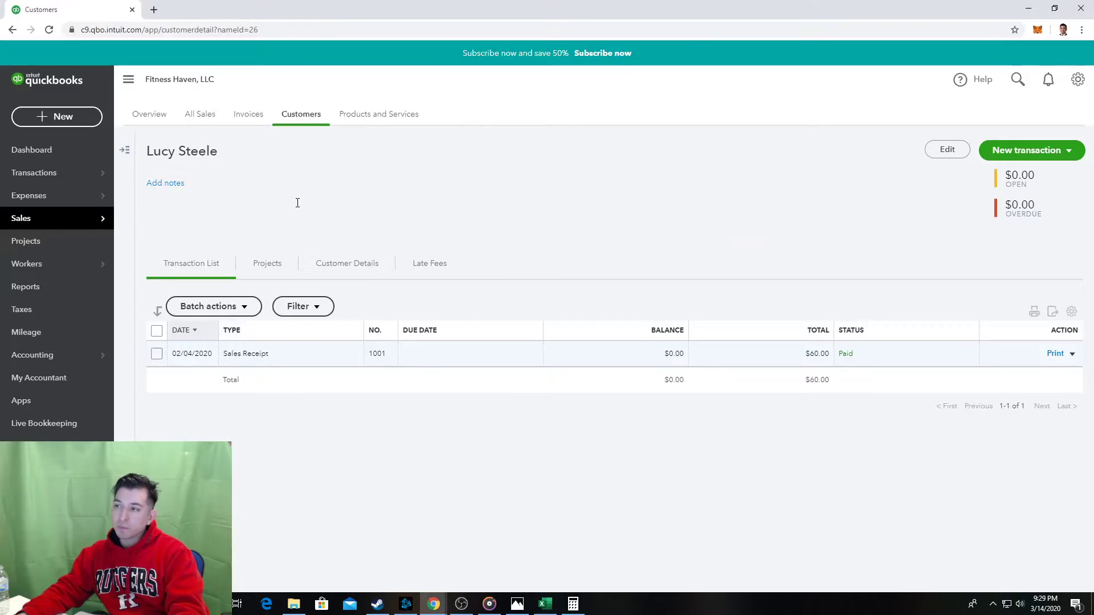
key("alt+Tab")
key("Tab")
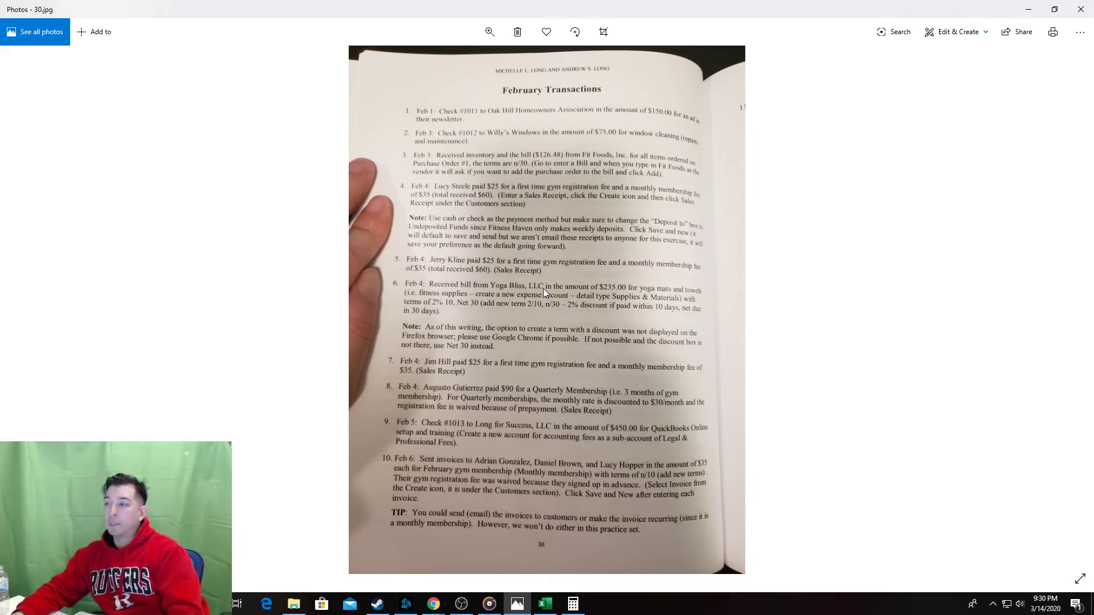
Start a new sales receipt in QuickBooks after checking the textbook's next transaction.
key("alt+Tab")
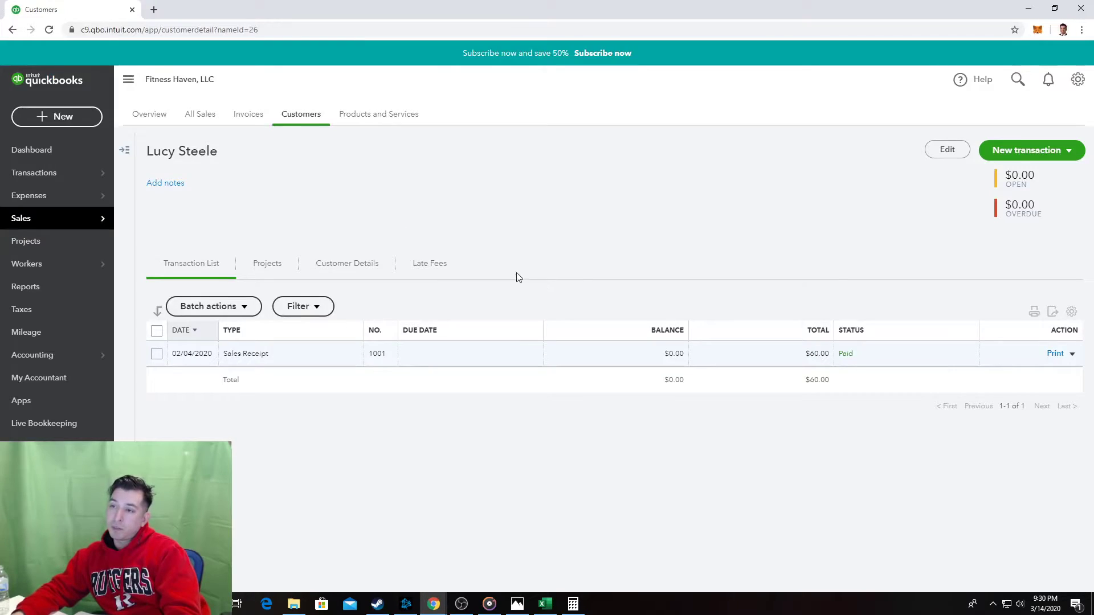
left_click(91, 118)
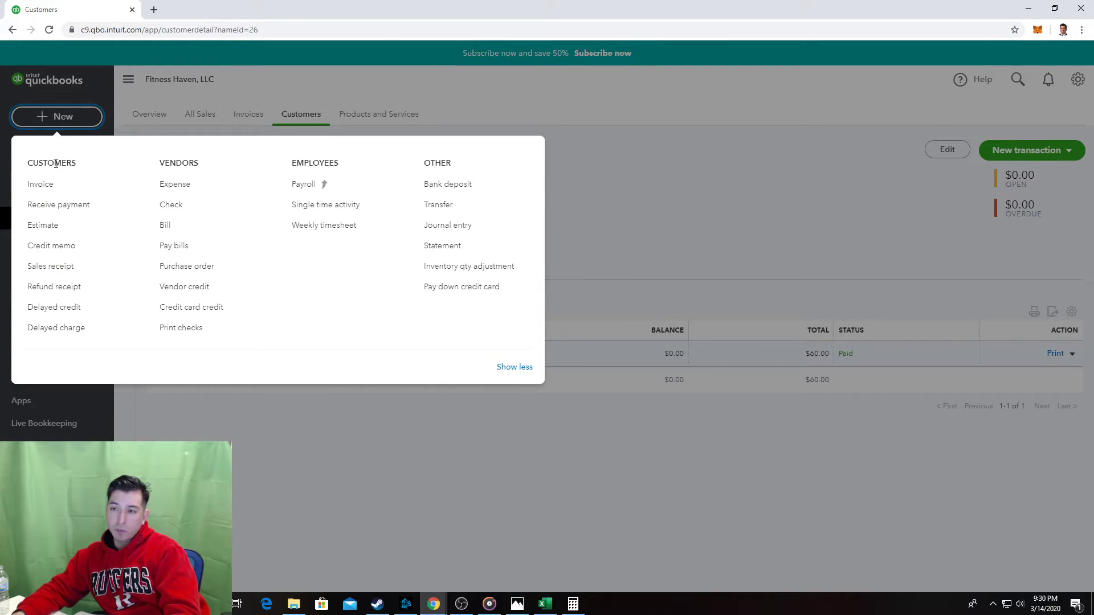
left_click(67, 272)
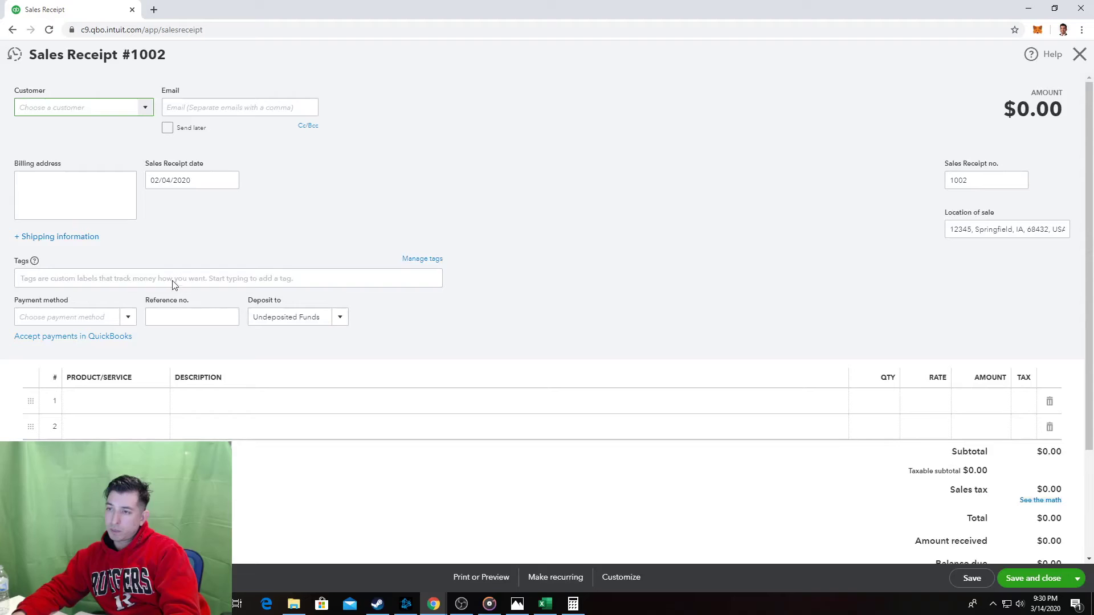
key("alt+Tab")
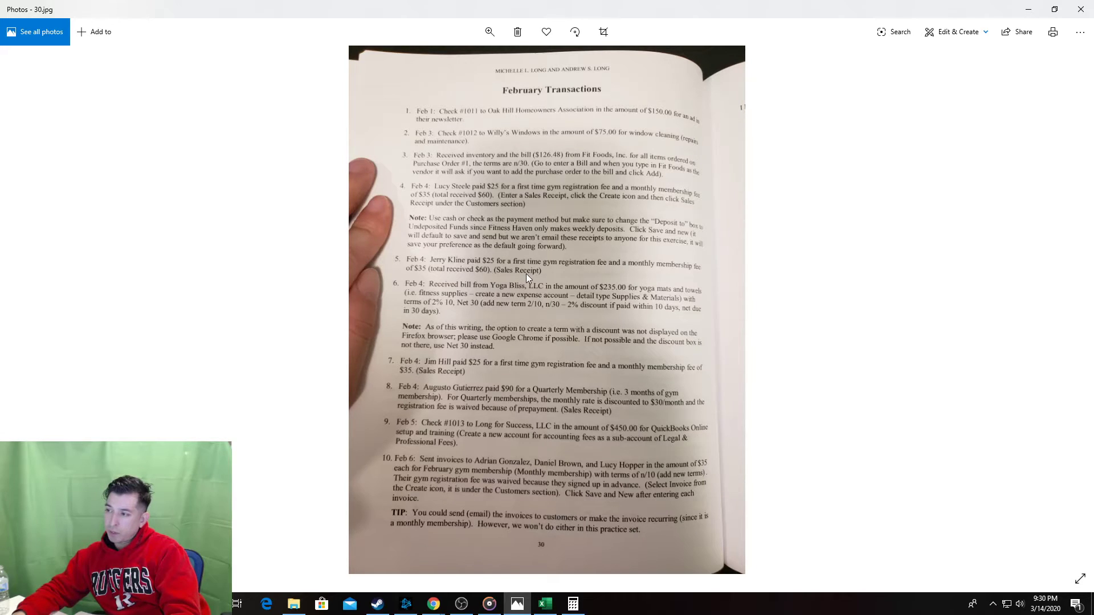
key("alt+Tab")
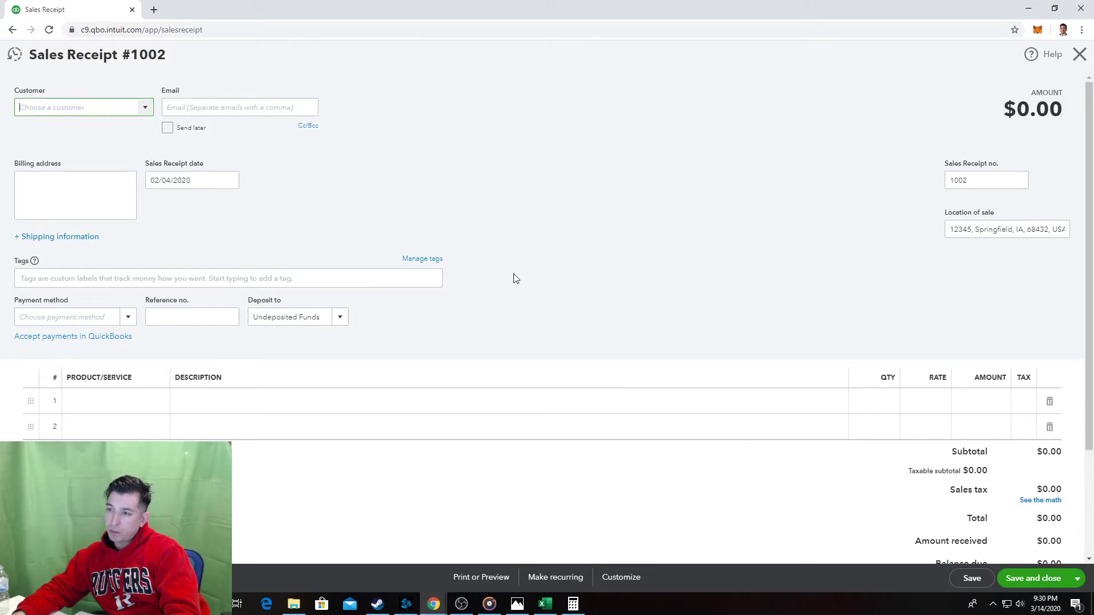
Add the gym member's name as a new customer on Sales Receipt #1002.
left_click(147, 108)
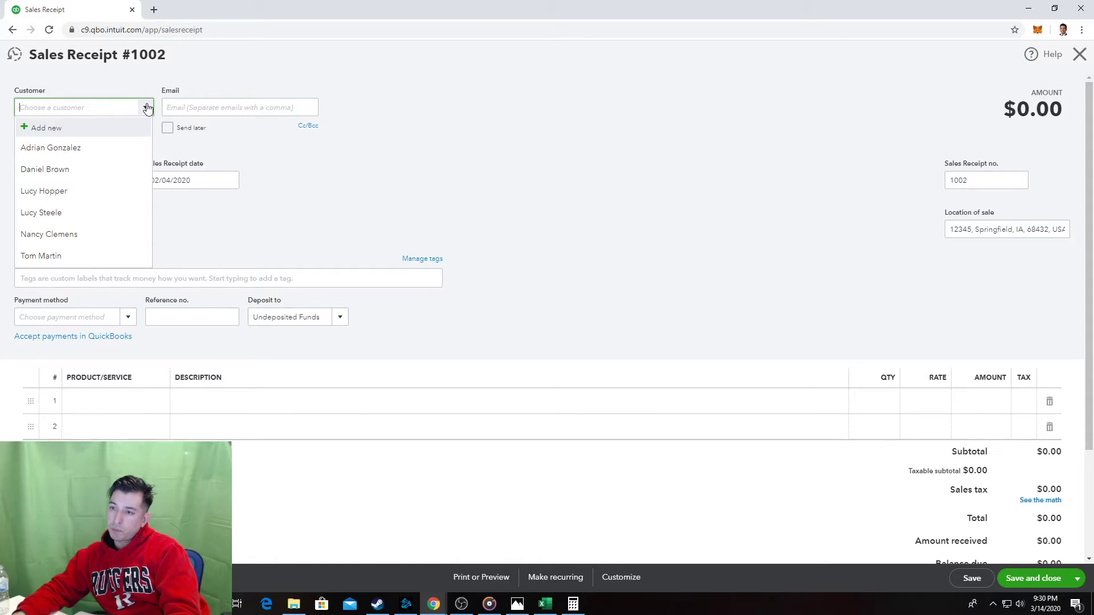
left_click(147, 108)
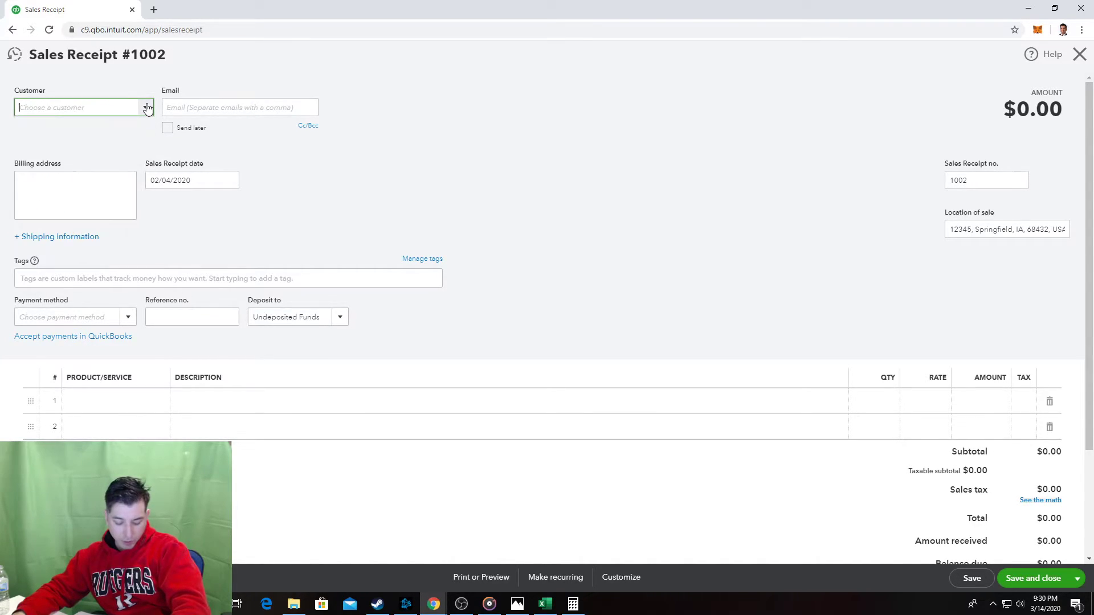
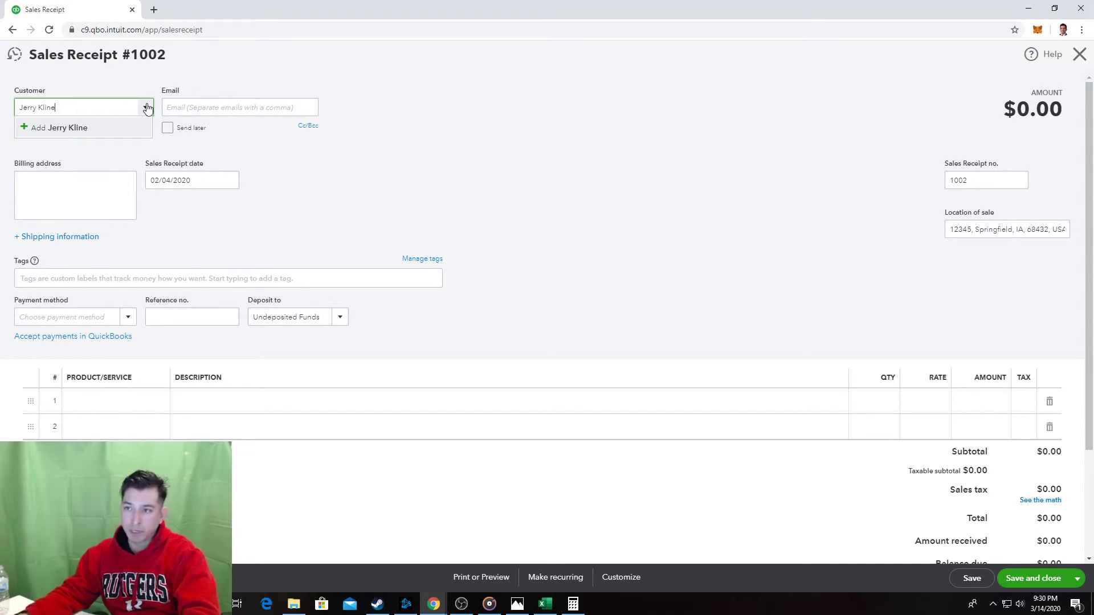
left_click(106, 128)
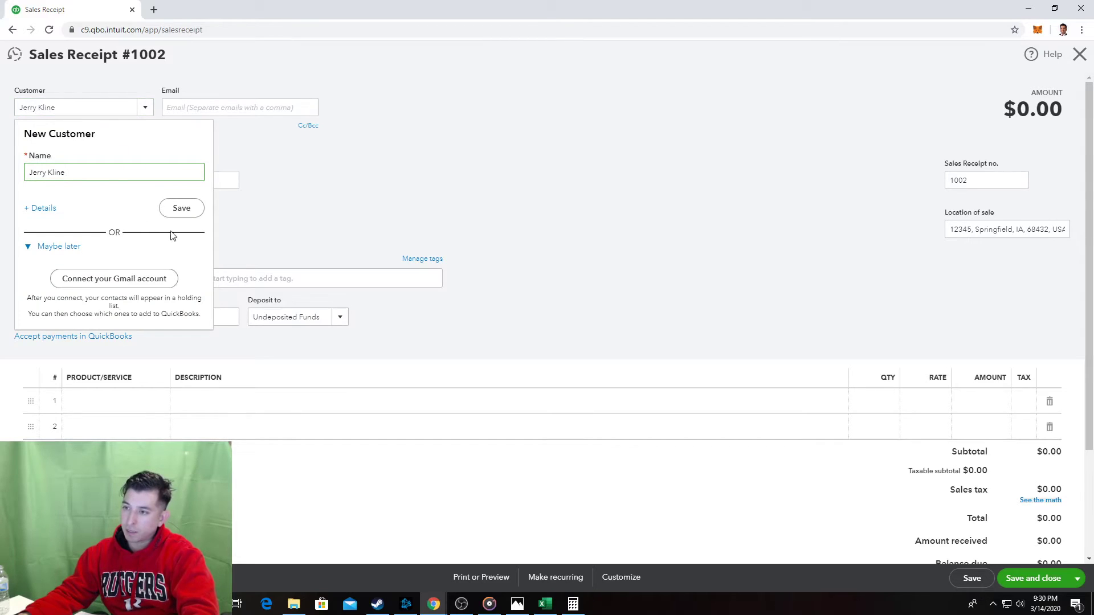
left_click(196, 210)
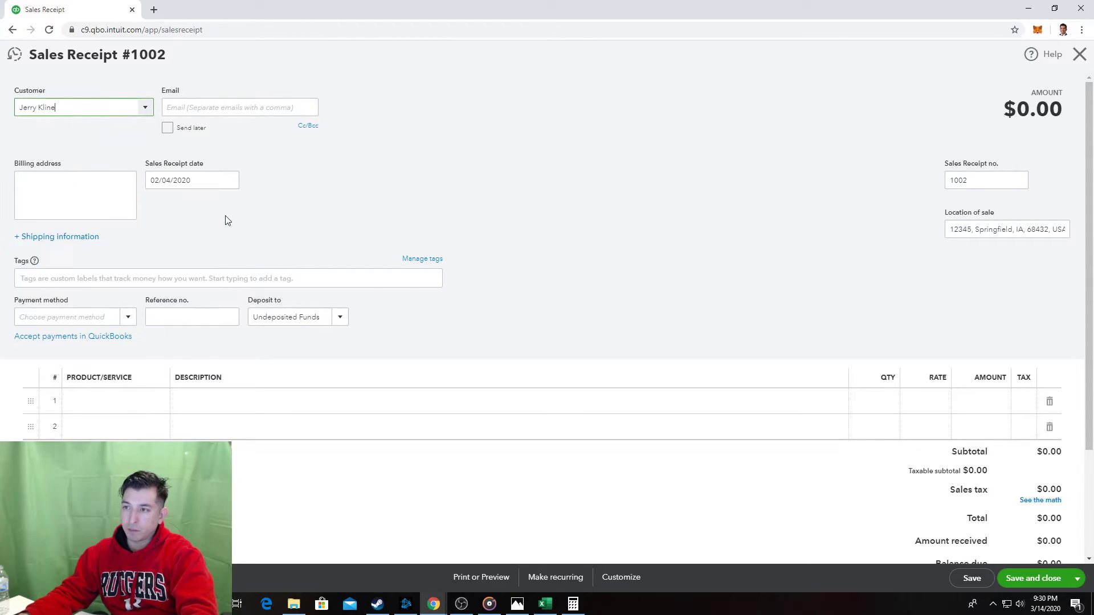
Set the payment method to Cash and add Registration Fee as line 1.
left_click(128, 318)
left_click(104, 358)
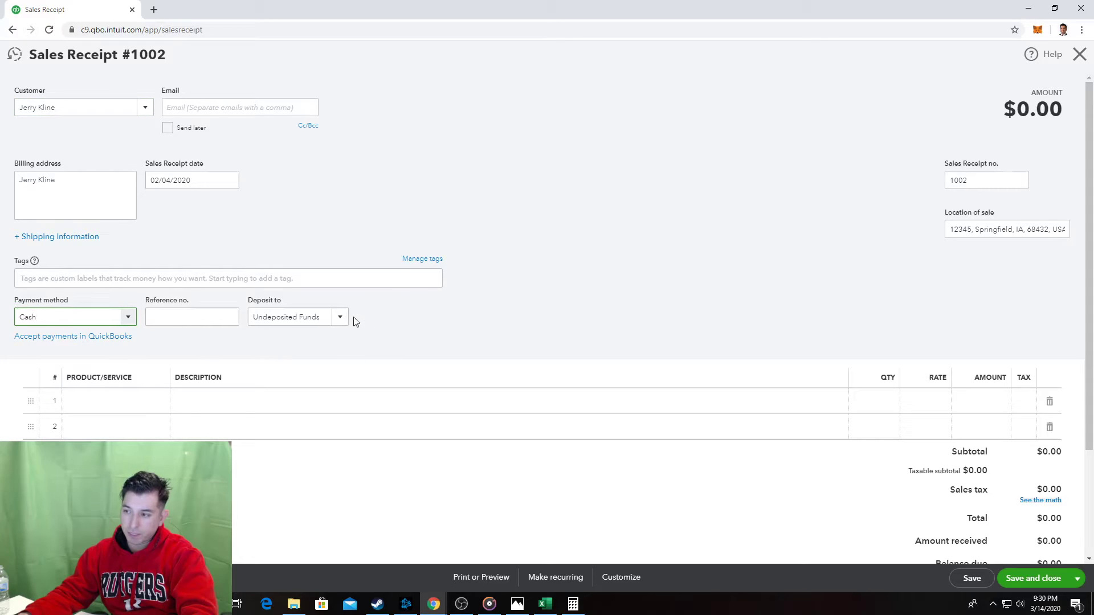
left_click(129, 399)
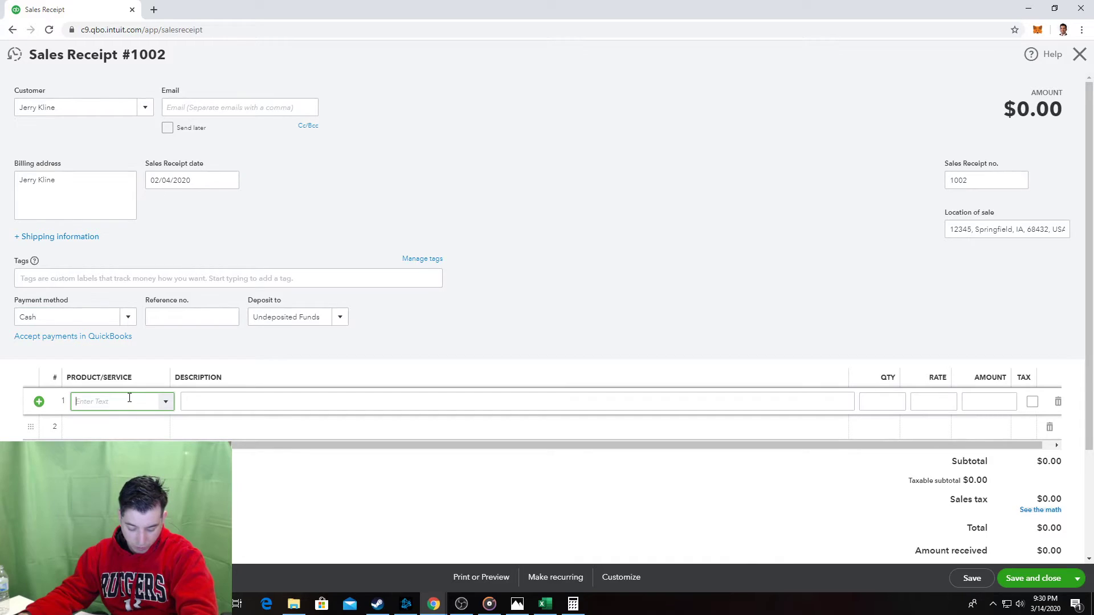
type("Registration Fee")
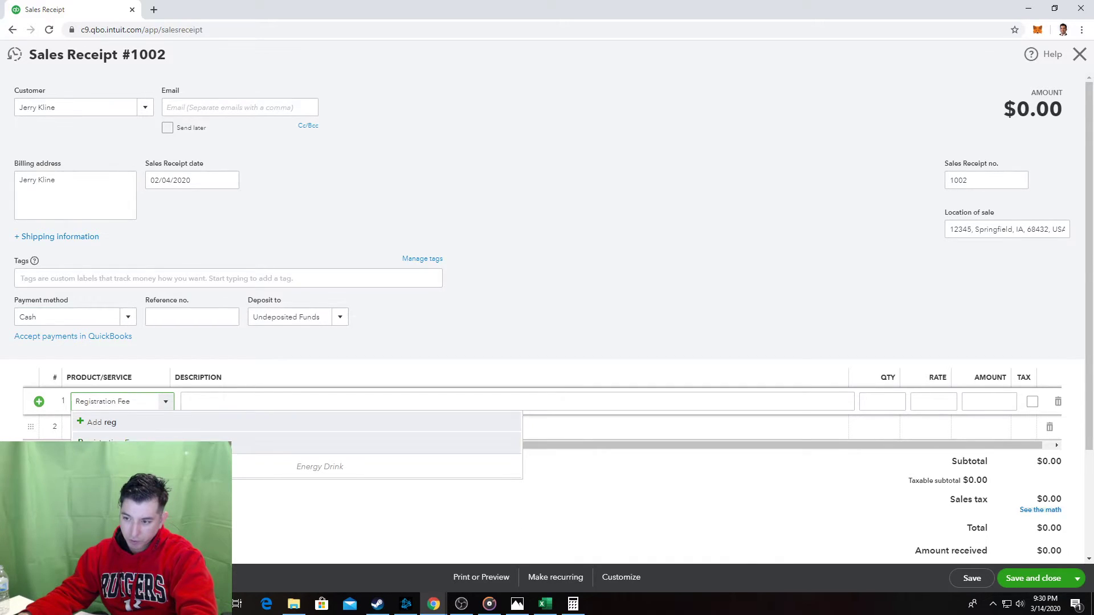
left_click(125, 437)
Add Monthly Membership as line 2, bringing the receipt total to $60.00.
left_click(121, 433)
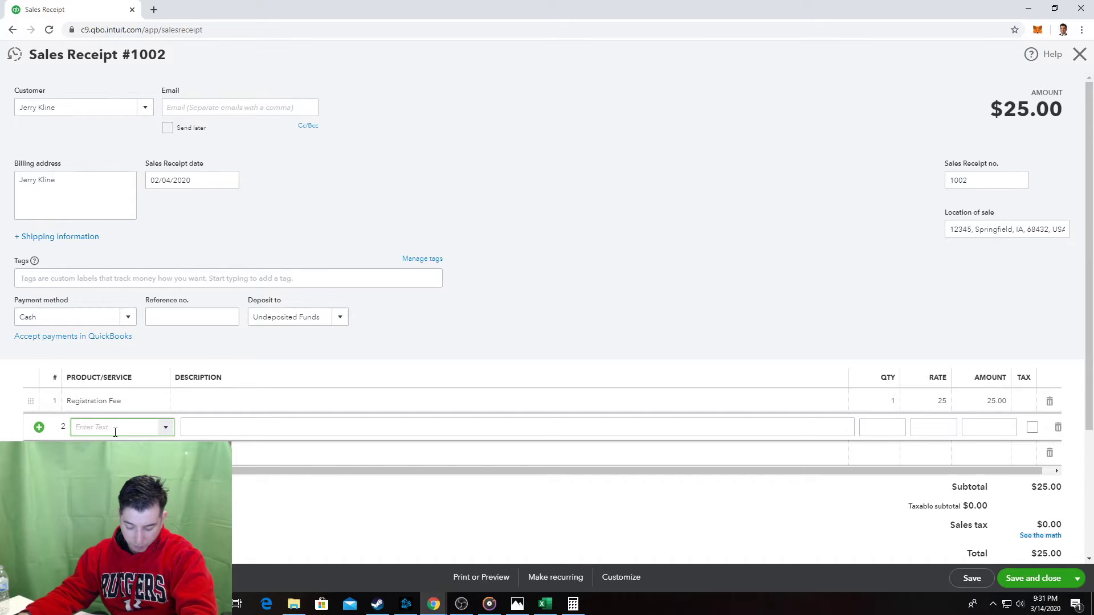
type("Mon")
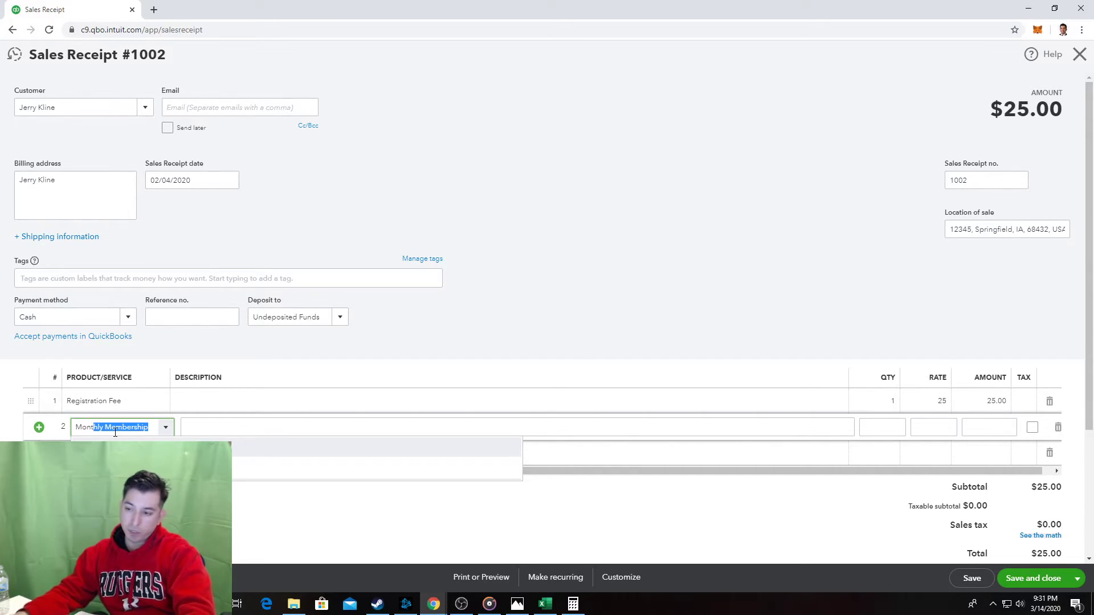
type("t")
key("Tab")
left_click(422, 338)
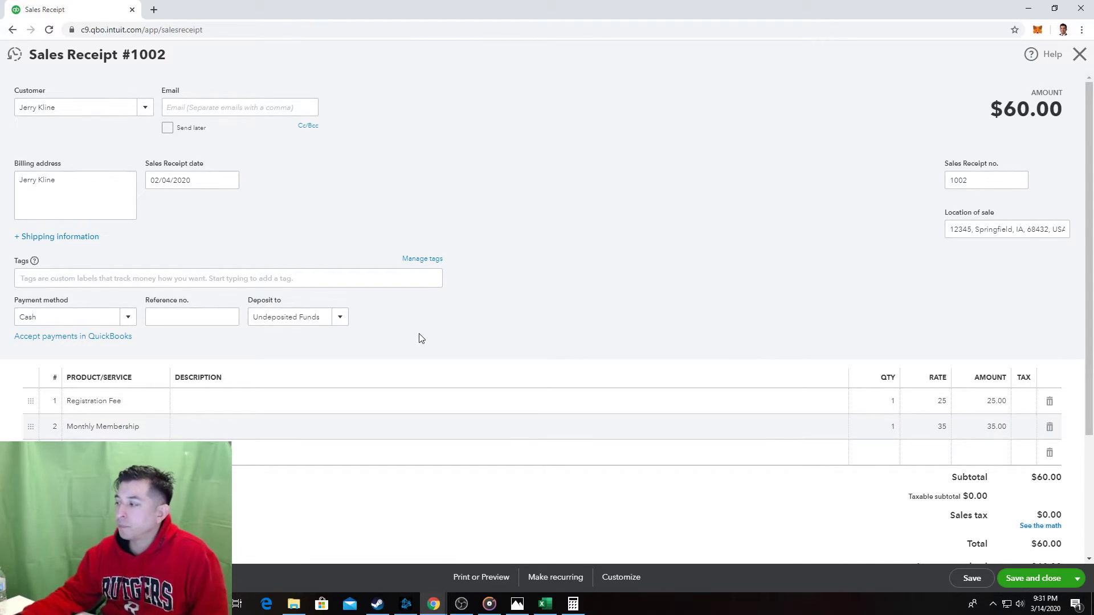
scroll(463, 363, "down", 1)
scroll(463, 362, "down", 2)
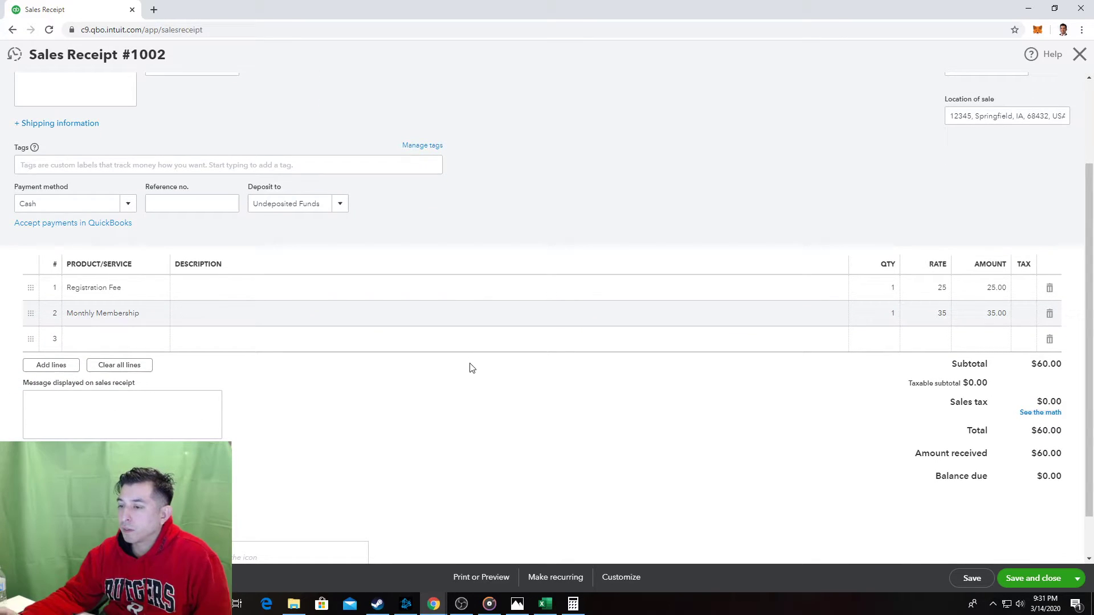
In the Excel index sheet, follow the Add New Vendors step link.
left_click(546, 602)
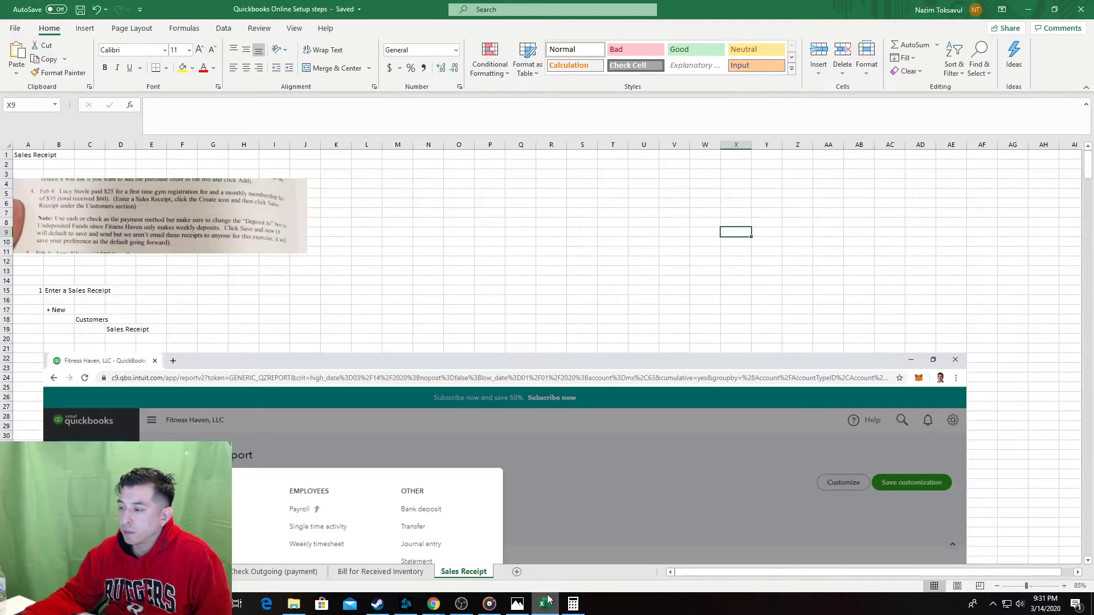
left_click(10, 571)
left_click(10, 572)
left_click(10, 572)
left_click(9, 572)
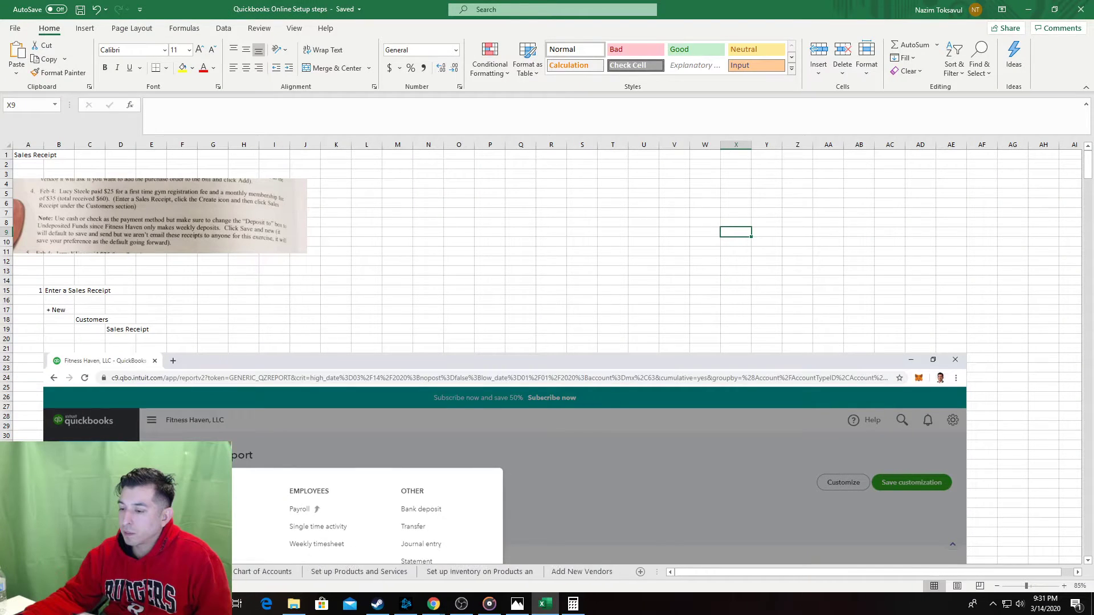
left_click(63, 572)
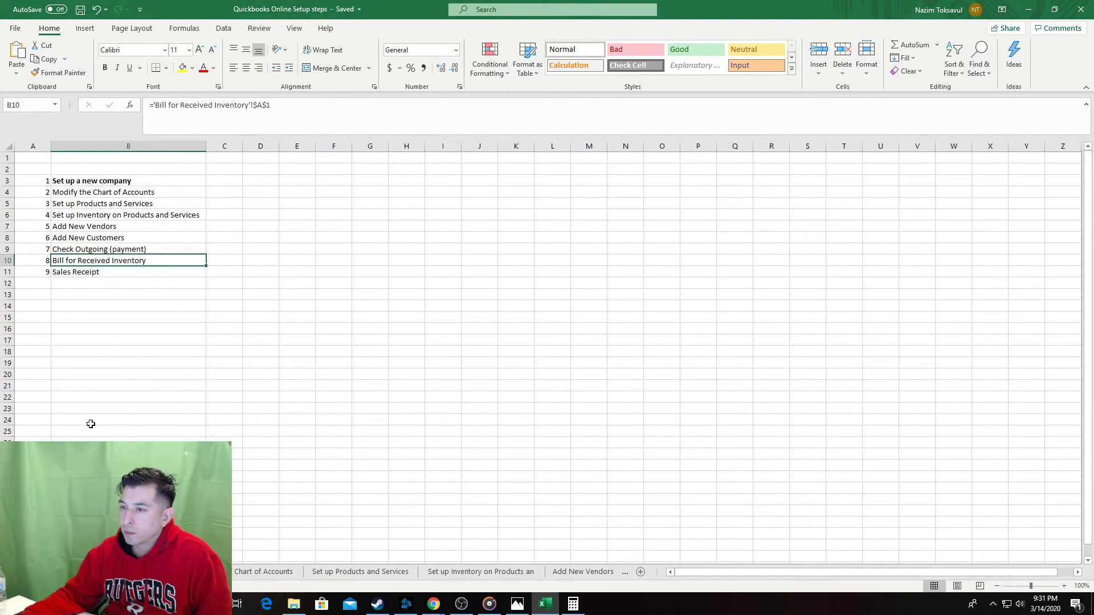
left_click(113, 226)
left_click(114, 227)
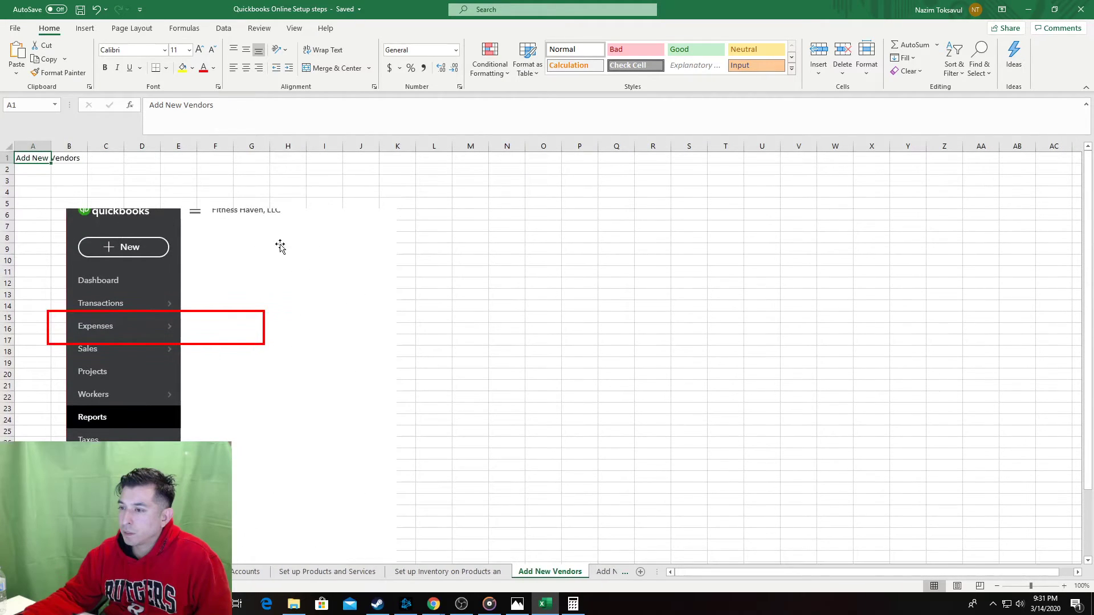
Return to the index and jump to the Sales Receipt sheet.
left_click(10, 572)
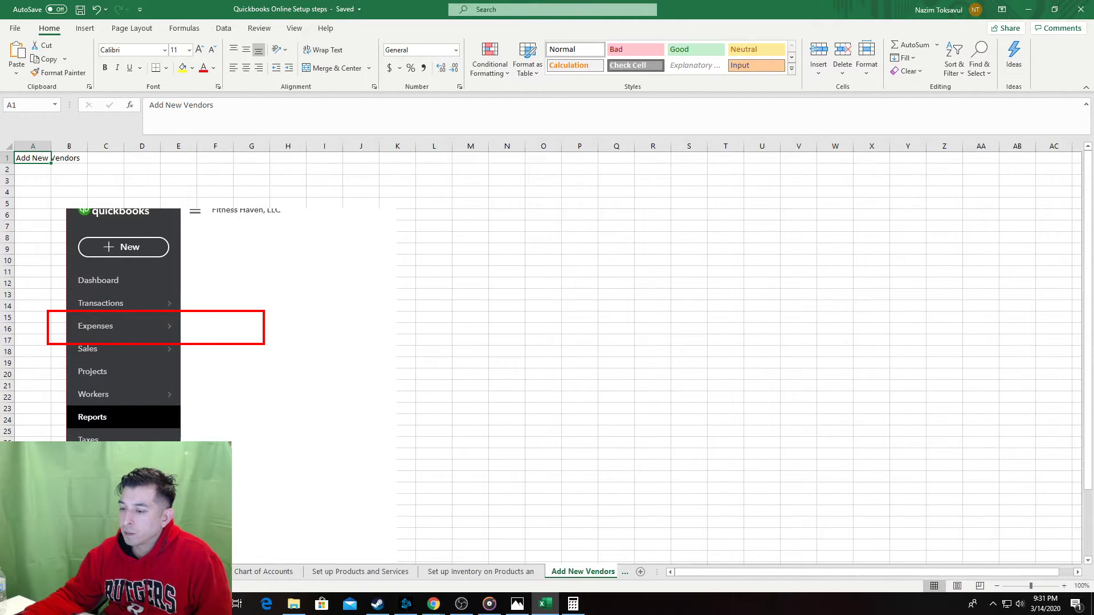
left_click(54, 572)
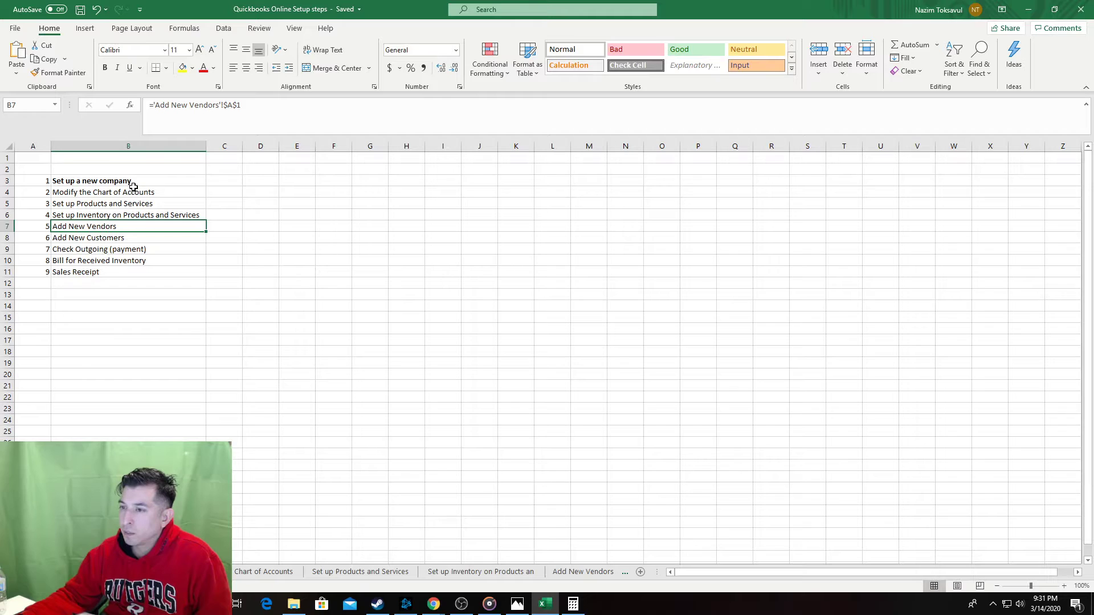
left_click(124, 249)
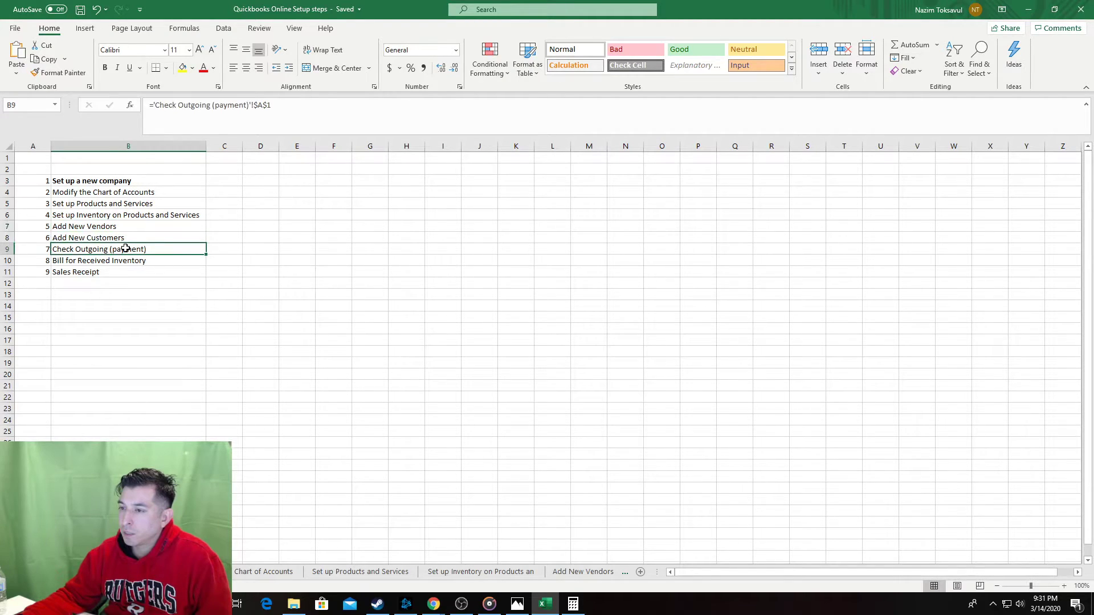
left_click(110, 274)
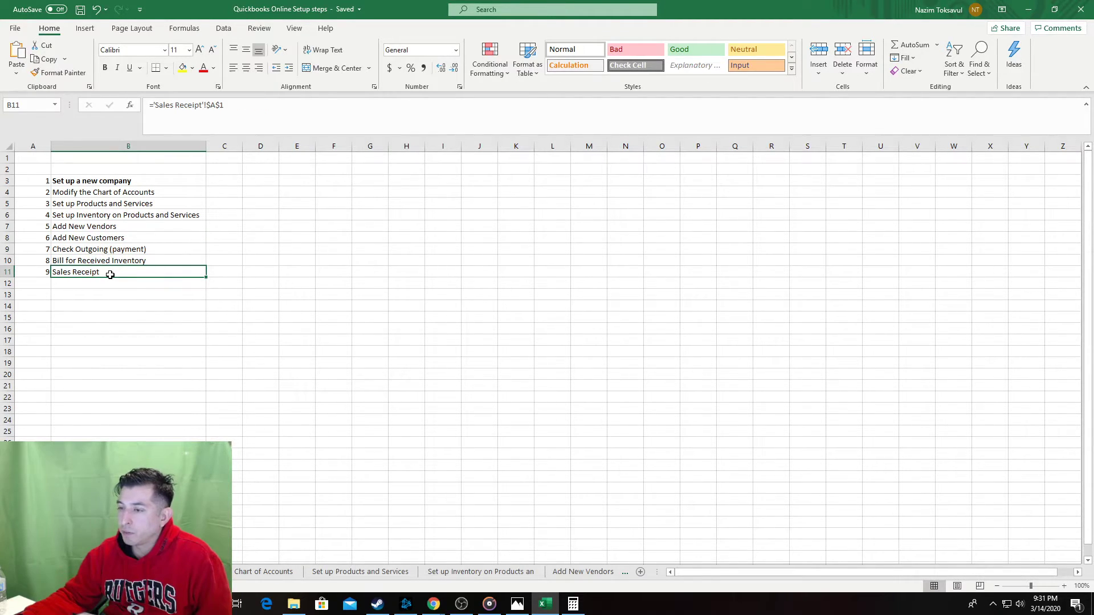
left_click(110, 275)
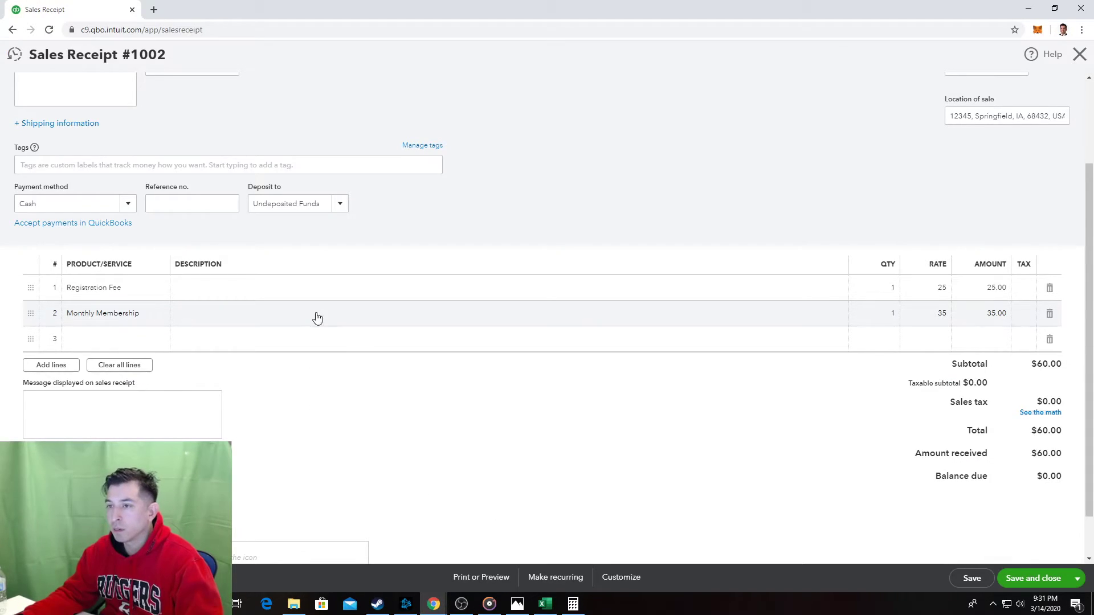
scroll(317, 317, "up", 2)
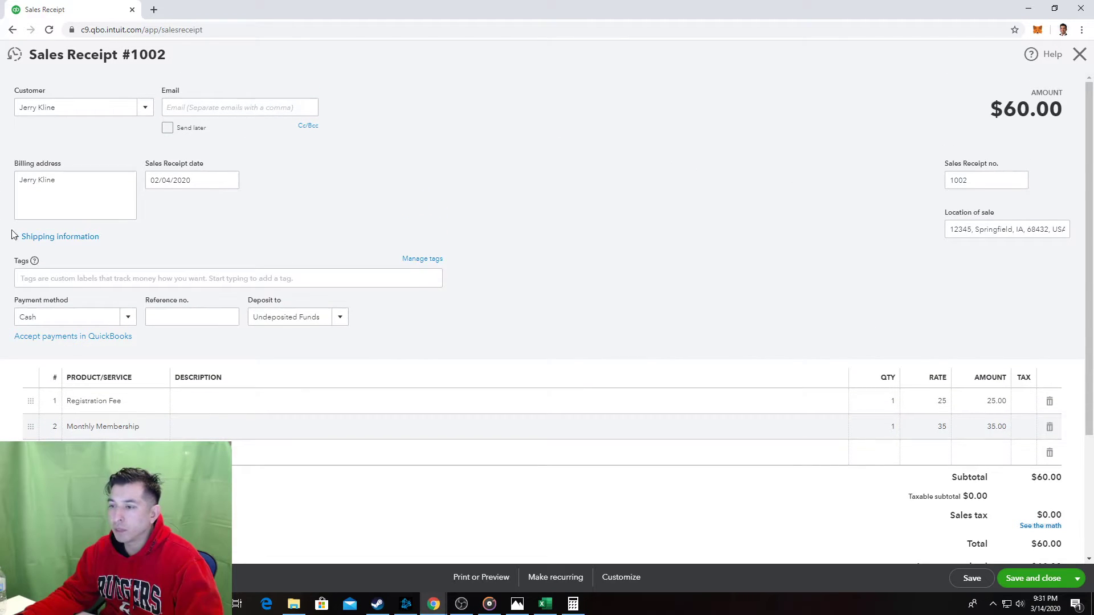
Save and close Sales Receipt 1002, then switch back to the Excel workbook.
scroll(802, 433, "down", 1)
scroll(802, 433, "down", 3)
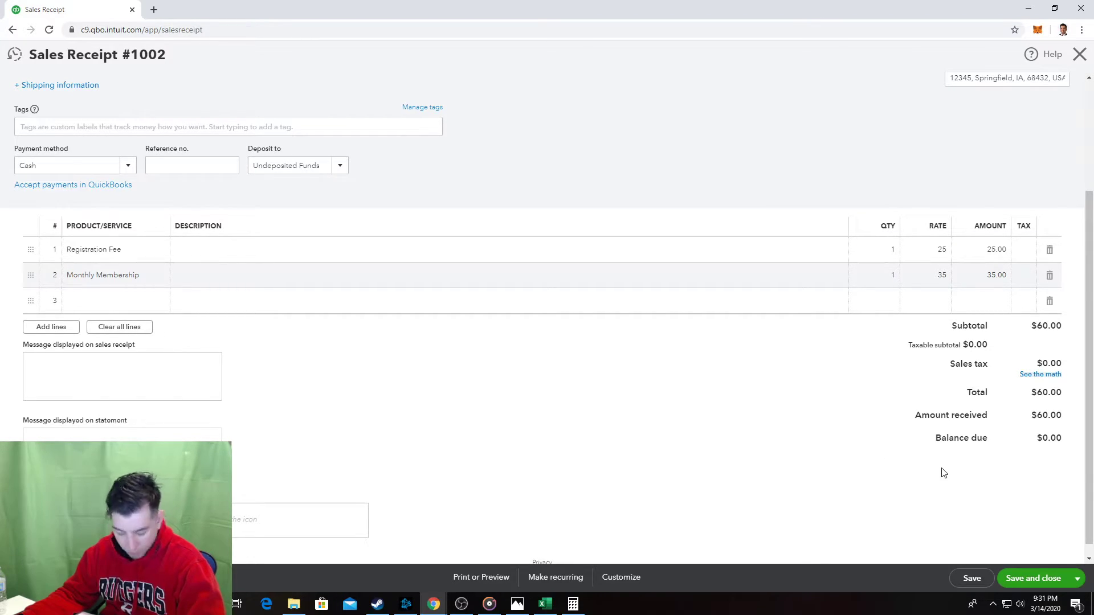
left_click(1063, 576)
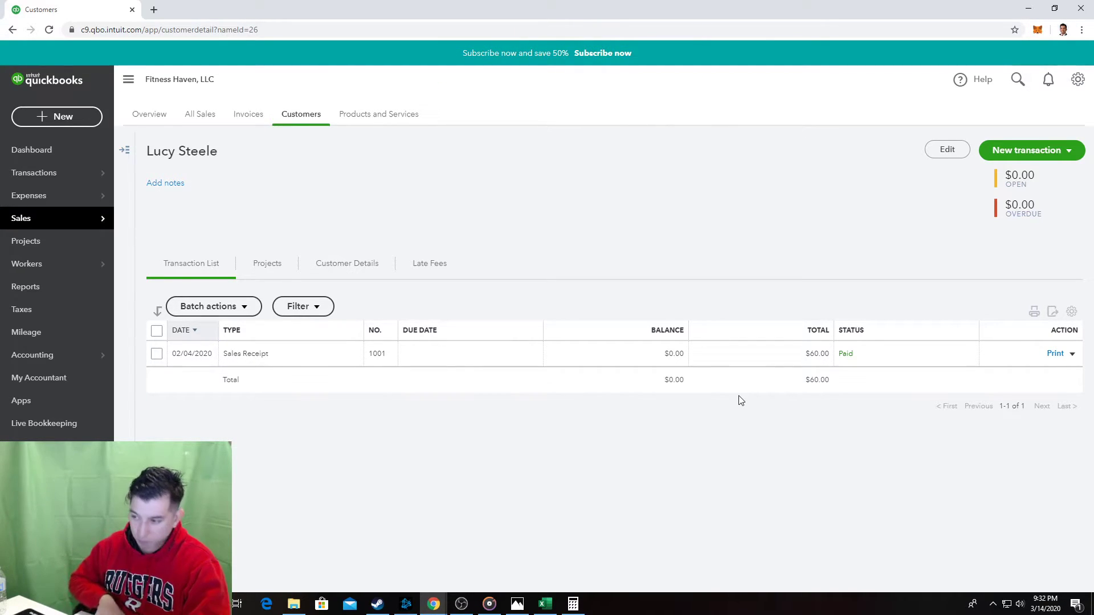
key("alt+Tab")
key("alt+Tab")
key("alt+Tab")
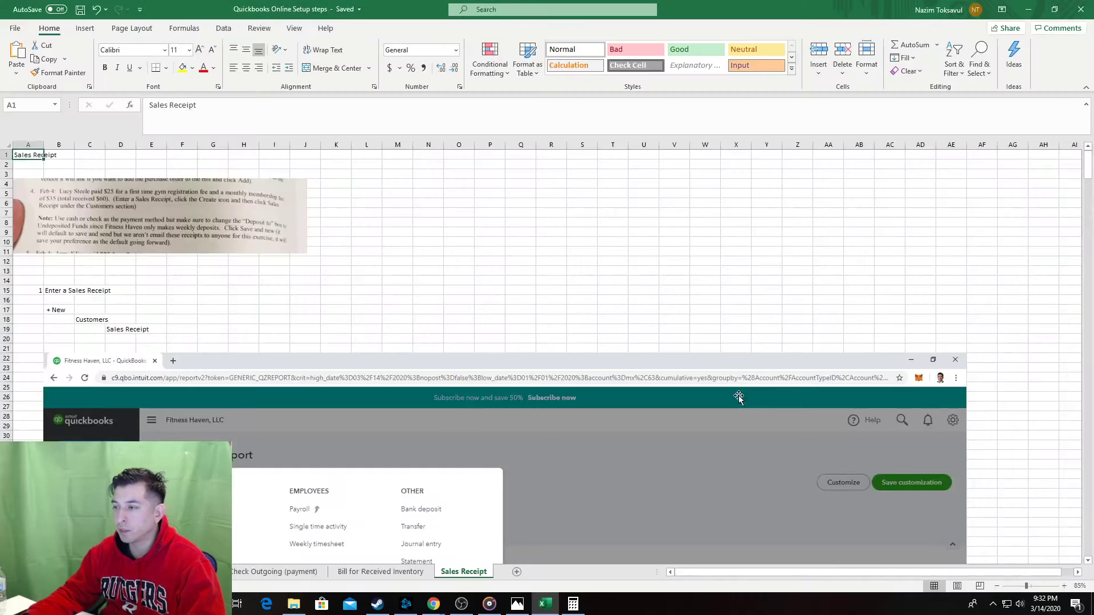
key("alt+Tab")
key("alt+Tab")
key("alt+Tab")
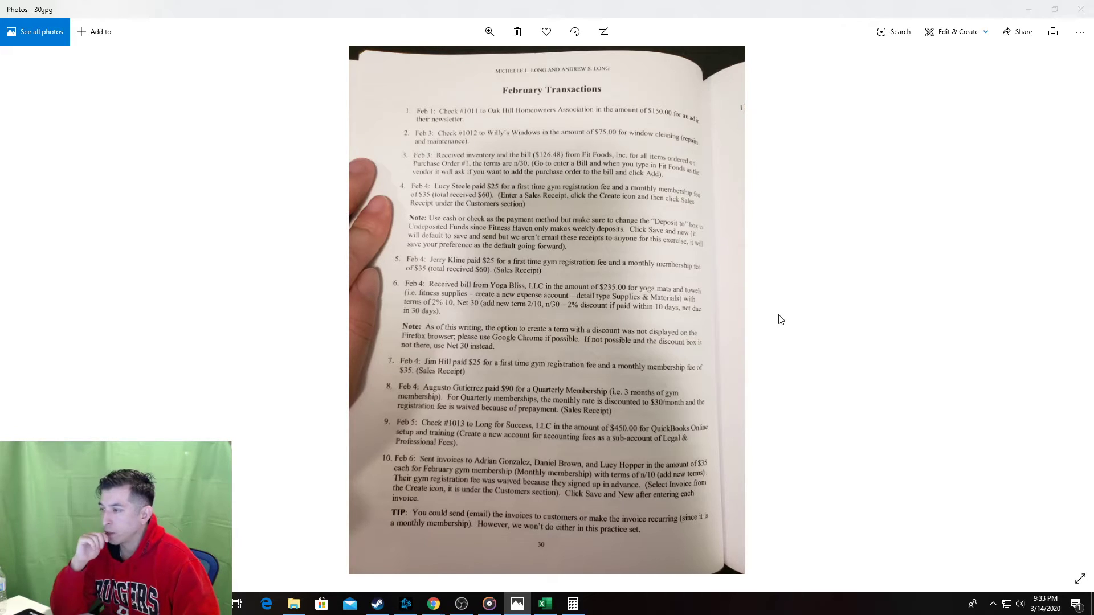
Return to QuickBooks and show the + New transaction menu.
key("alt+Tab")
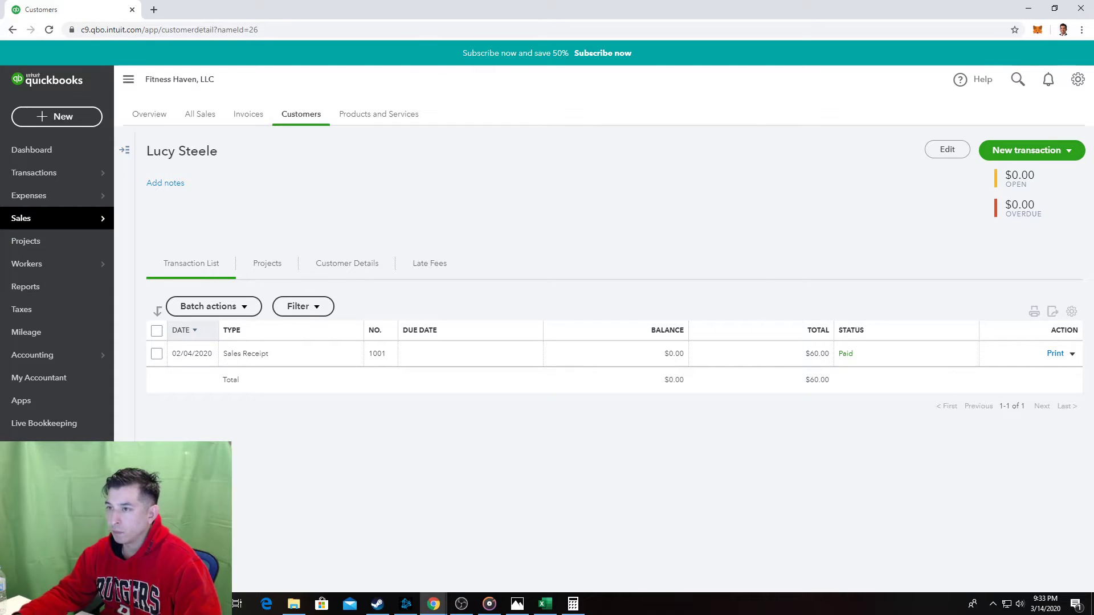
left_click(86, 117)
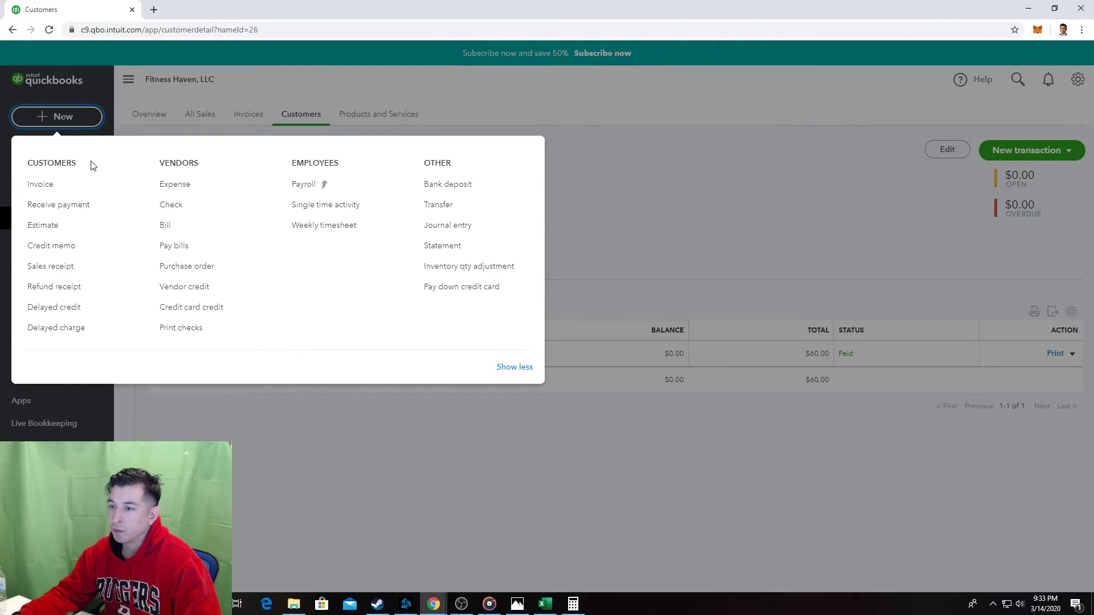
Start a new bill, add and save Yoga Bliss, LLC as the new vendor, and check the Terms list.
left_click(166, 228)
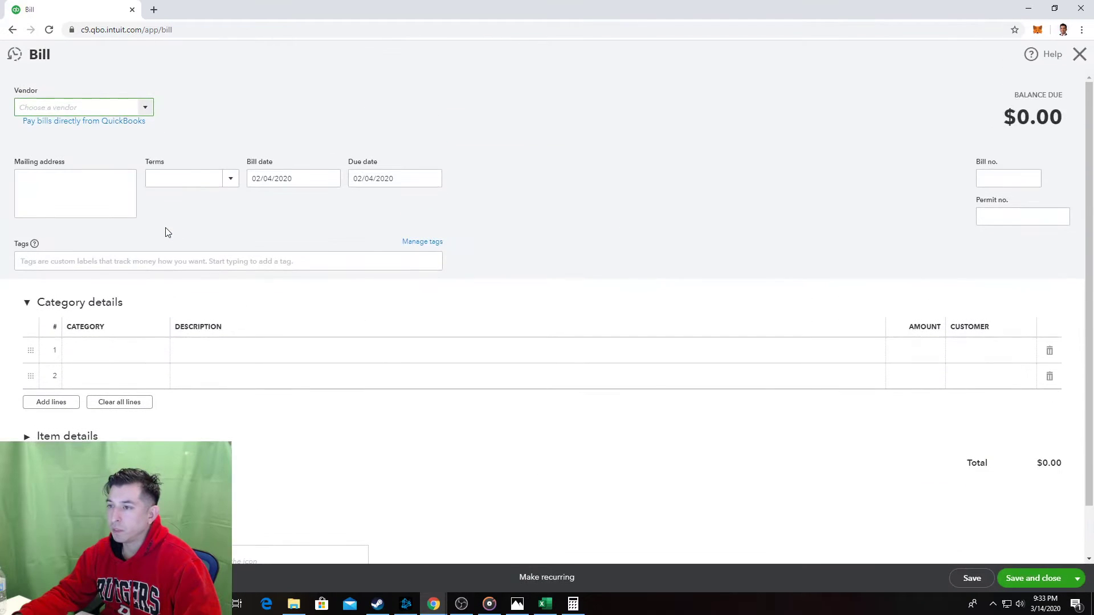
key("alt+Tab")
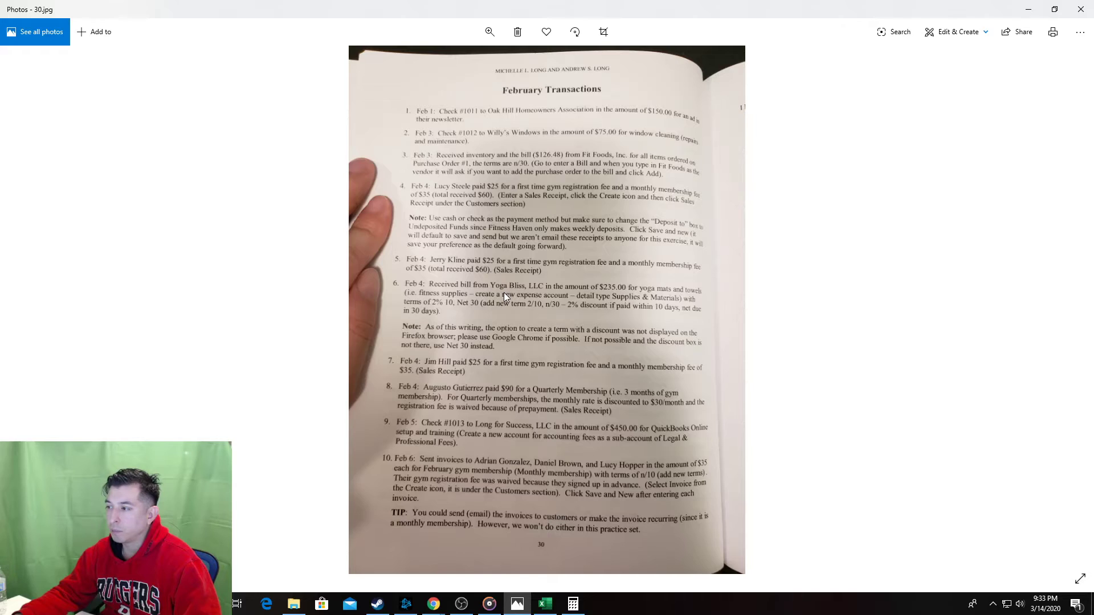
key("alt+Tab")
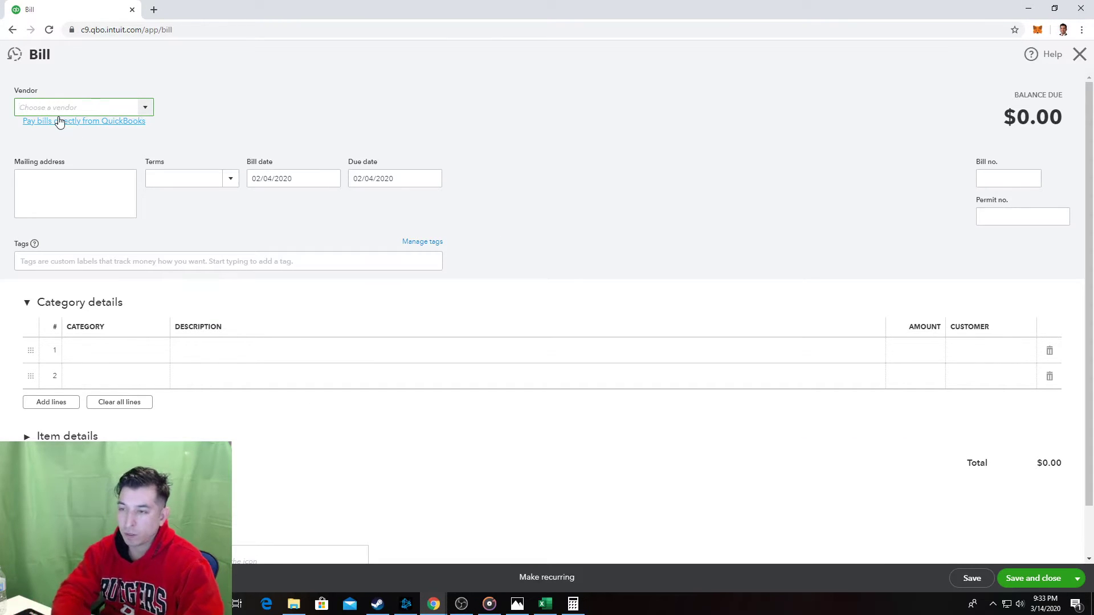
type("Yoga Bliss, LLC")
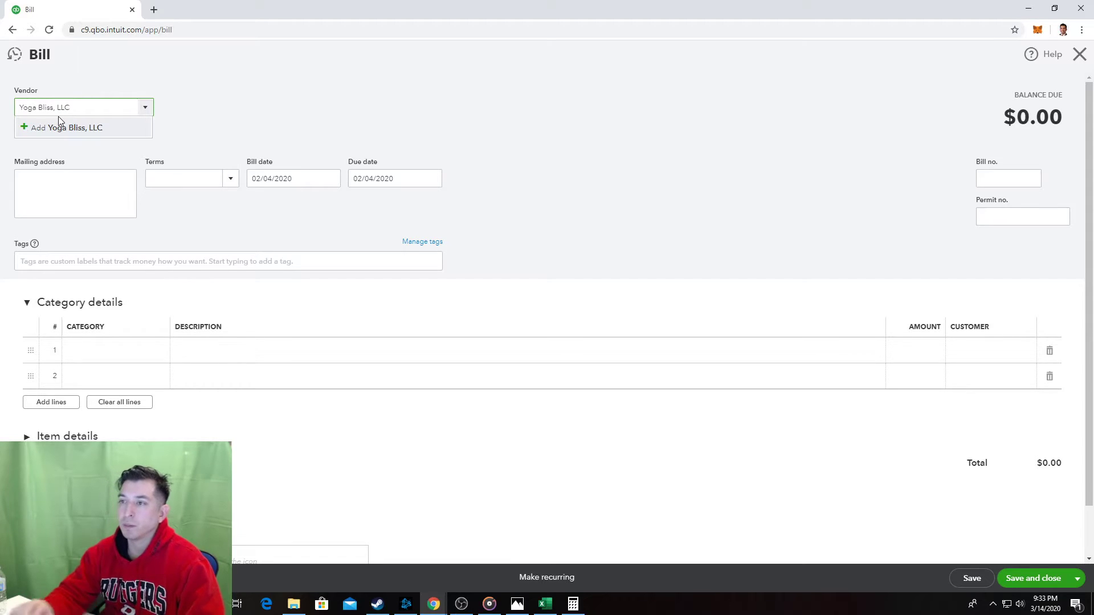
left_click(73, 127)
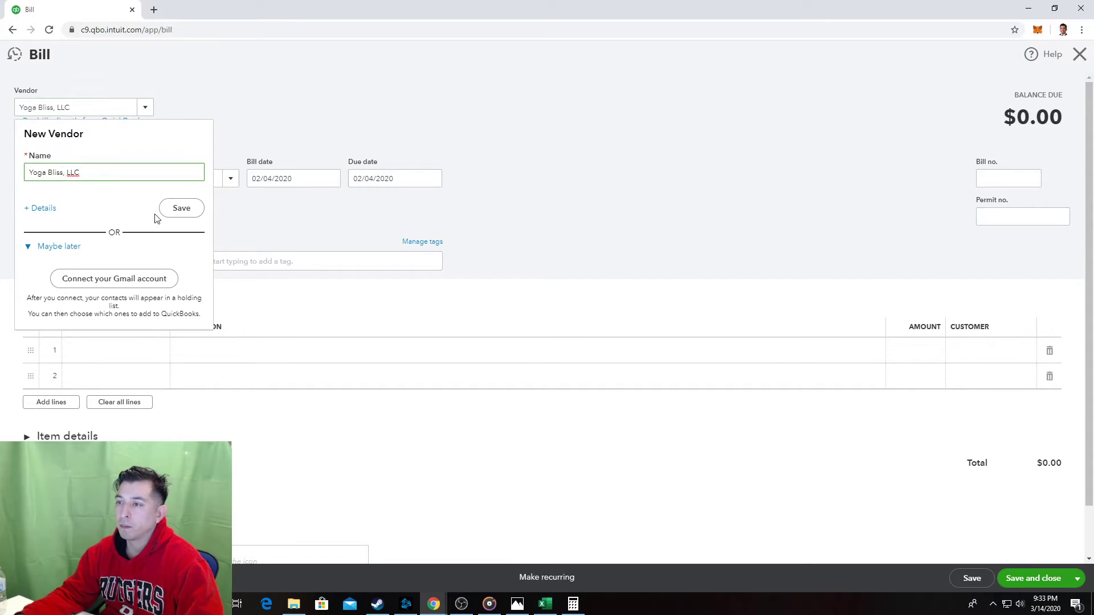
left_click(190, 212)
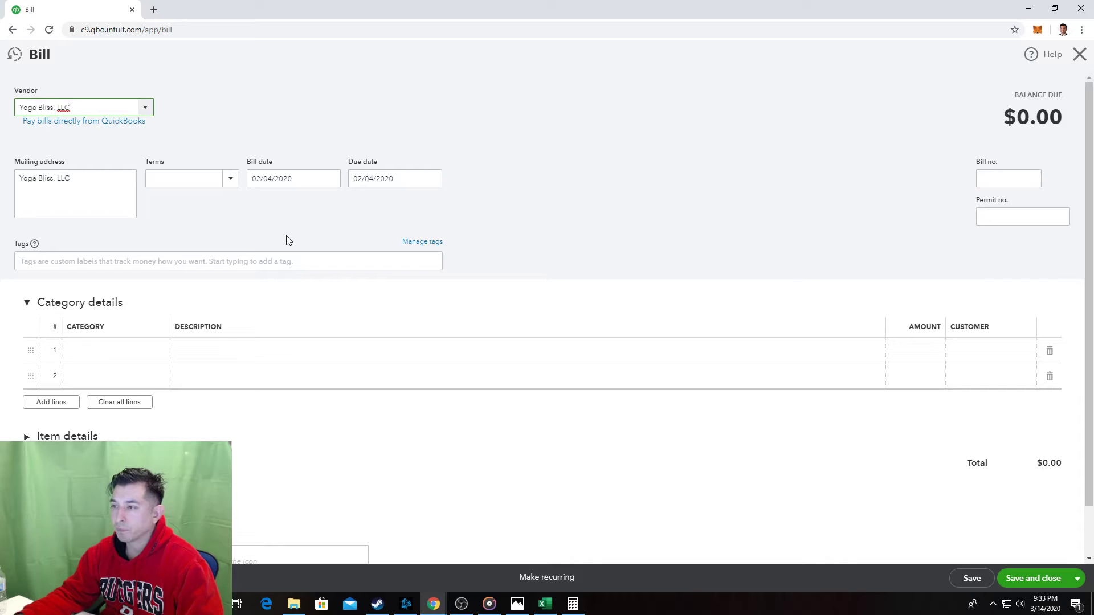
left_click(233, 179)
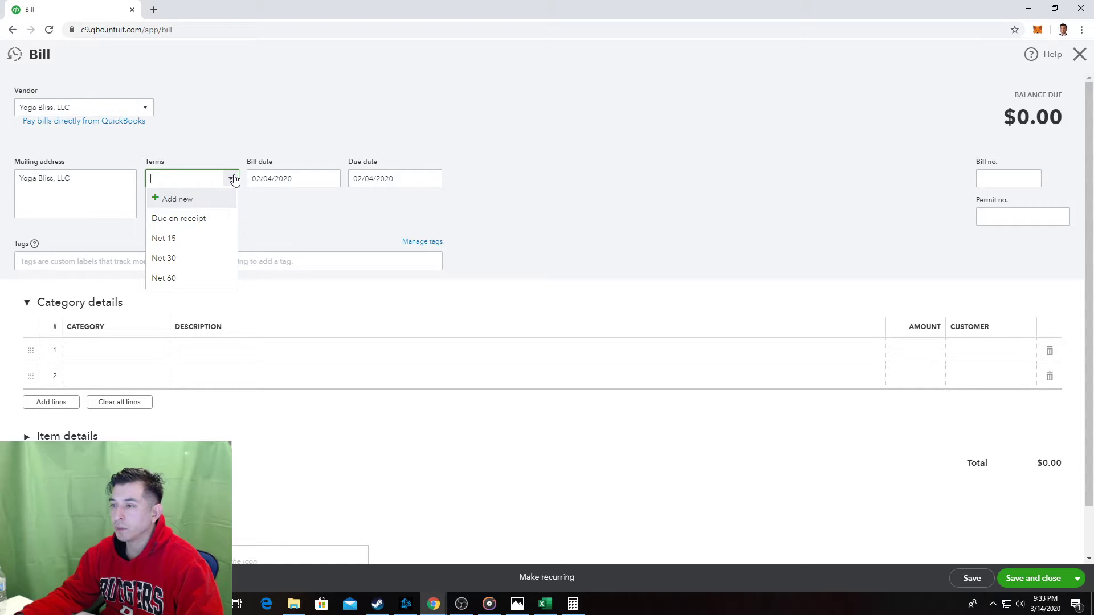
left_click(234, 180)
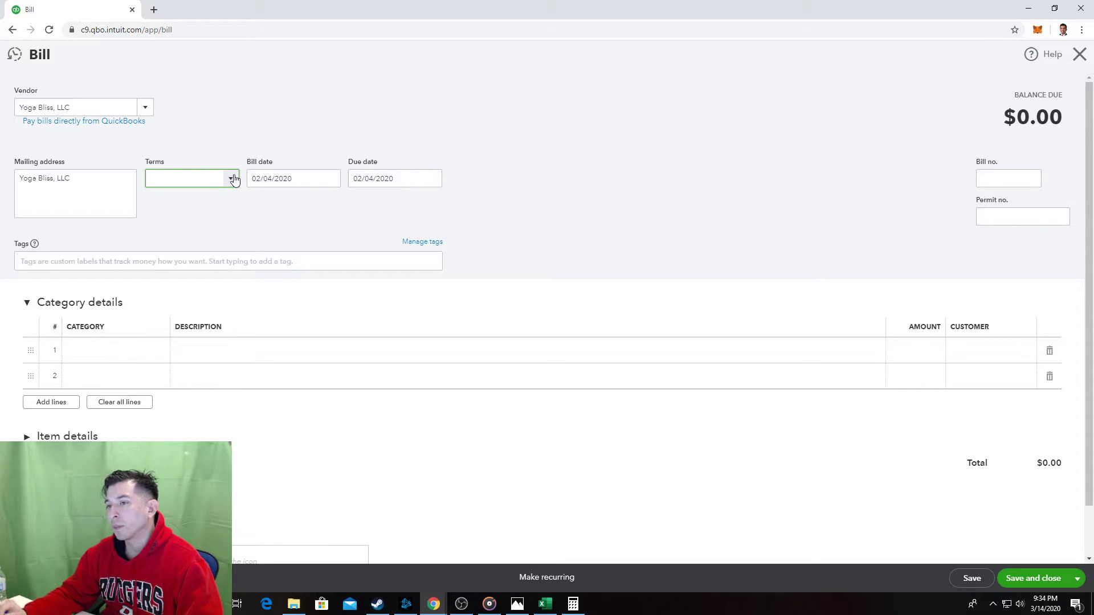
key("alt+Tab")
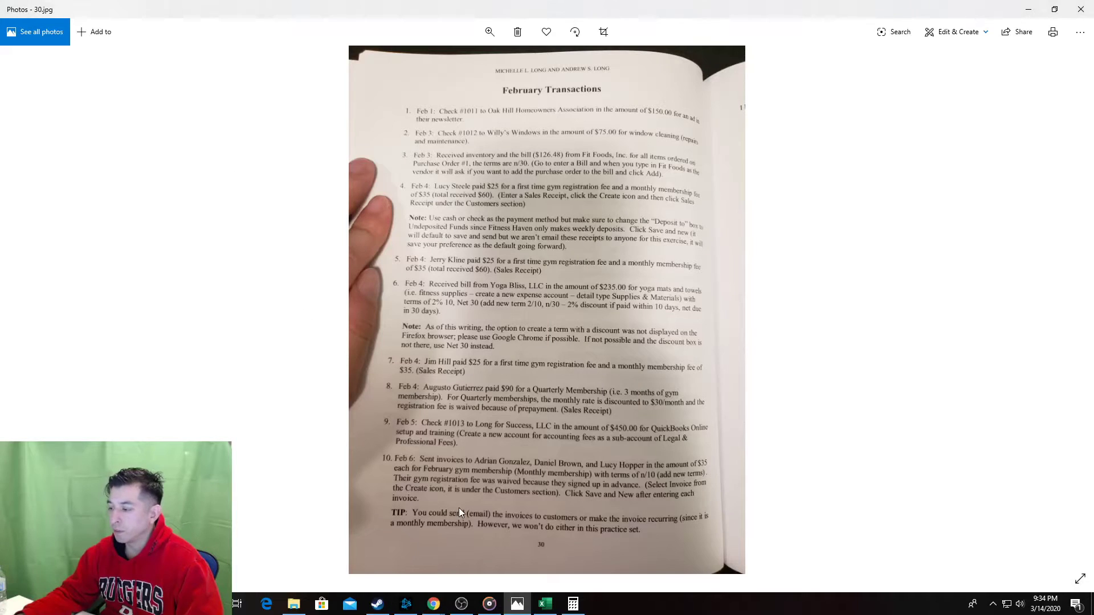
Open the Bill for Received Inventory sheet in Excel and scroll through its bill steps.
key("alt+Tab")
key("alt+Tab")
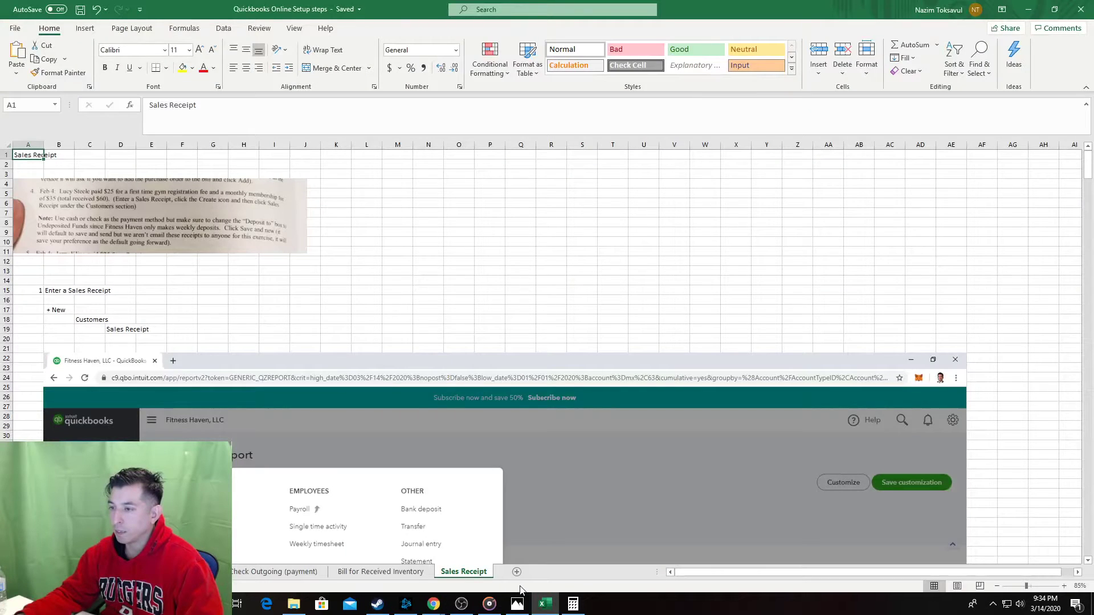
left_click(359, 571)
left_click_drag(159, 342, 152, 332)
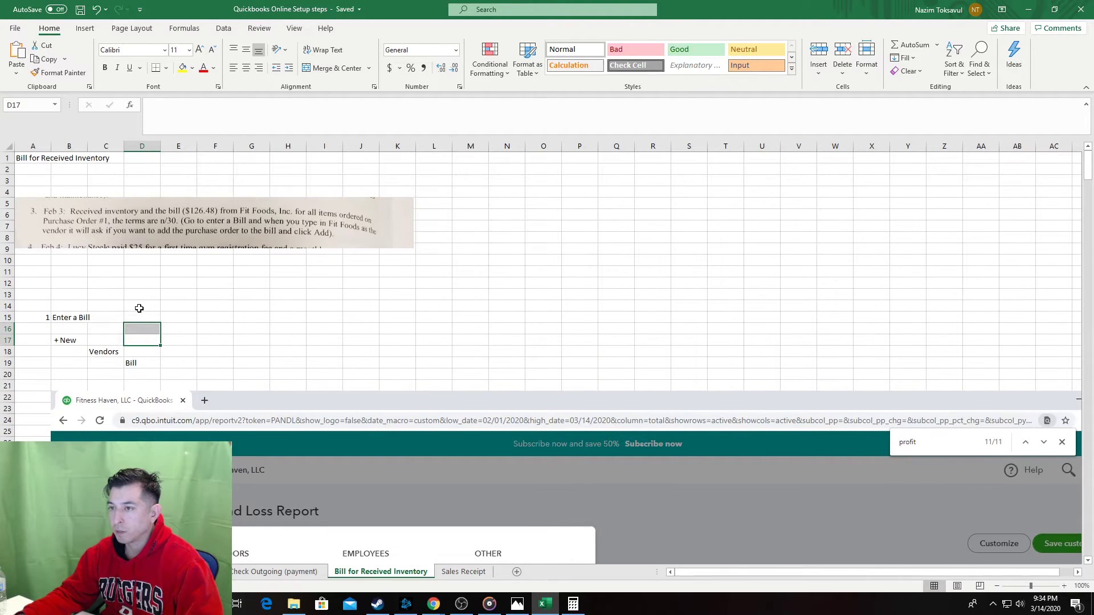
scroll(139, 308, "down", 3)
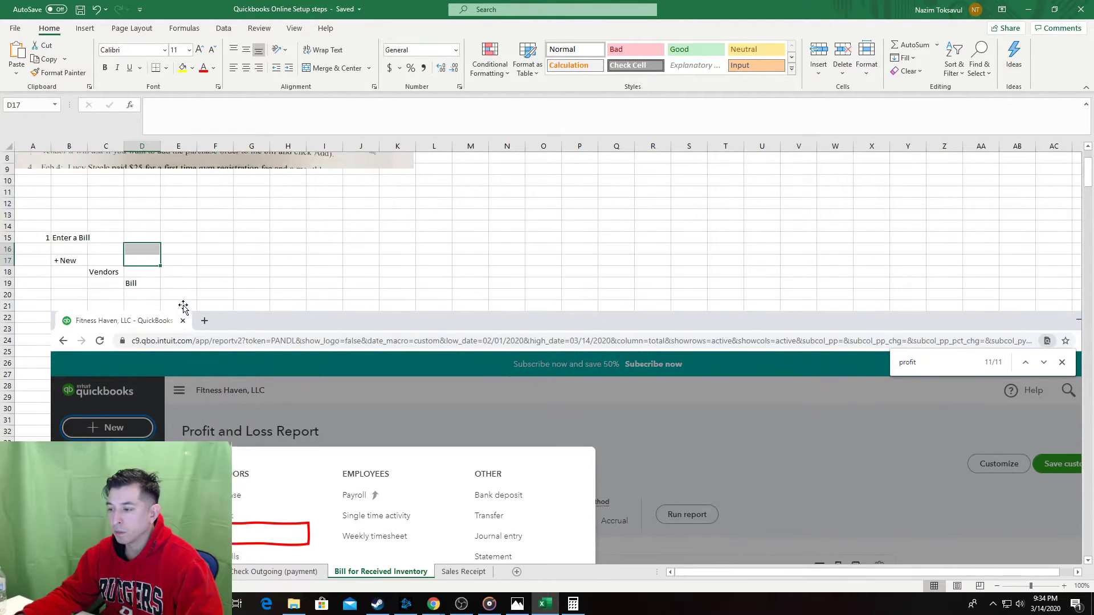
scroll(921, 322, "down", 6)
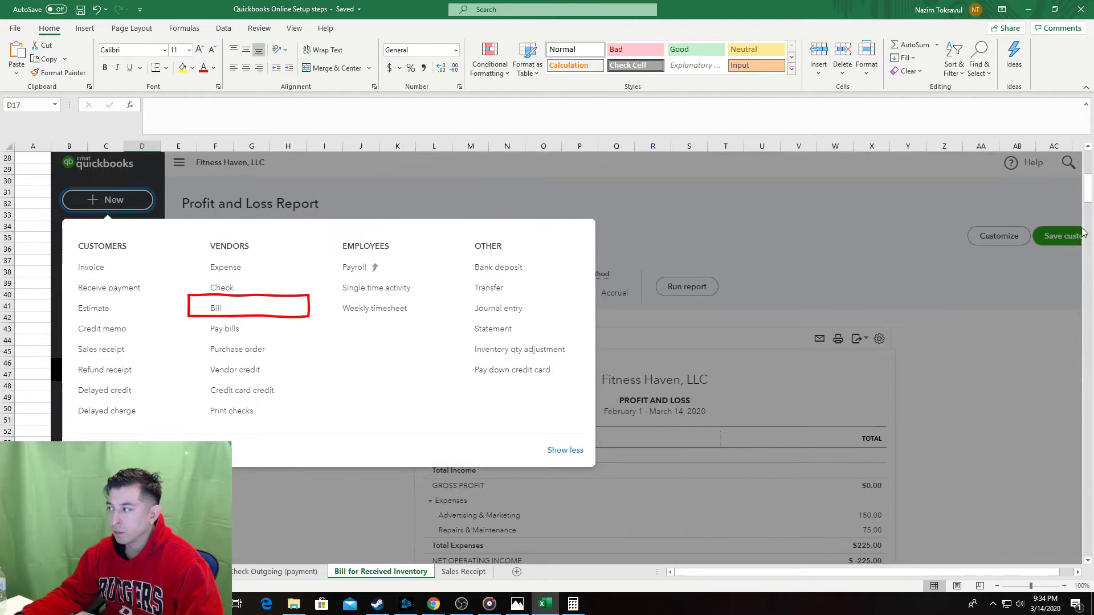
mouse_move(1083, 137)
left_mouse_down()
mouse_move(1063, 415)
mouse_move(1067, 129)
left_mouse_up()
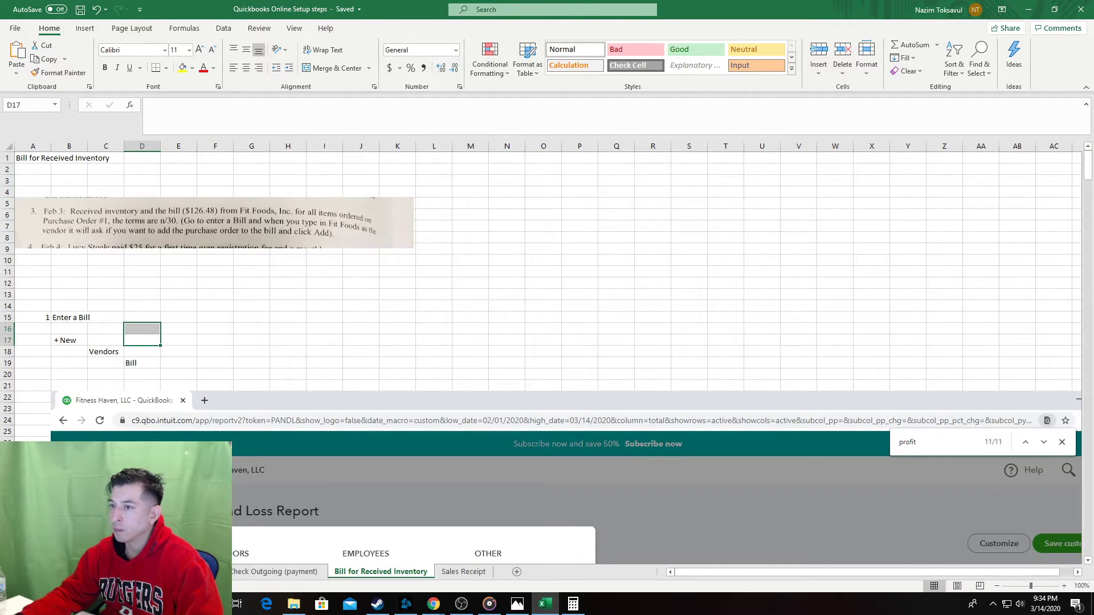
Retitle cell A1 to 'Bill for Received Inventory w/ PO'.
left_click(57, 157)
left_click(37, 158)
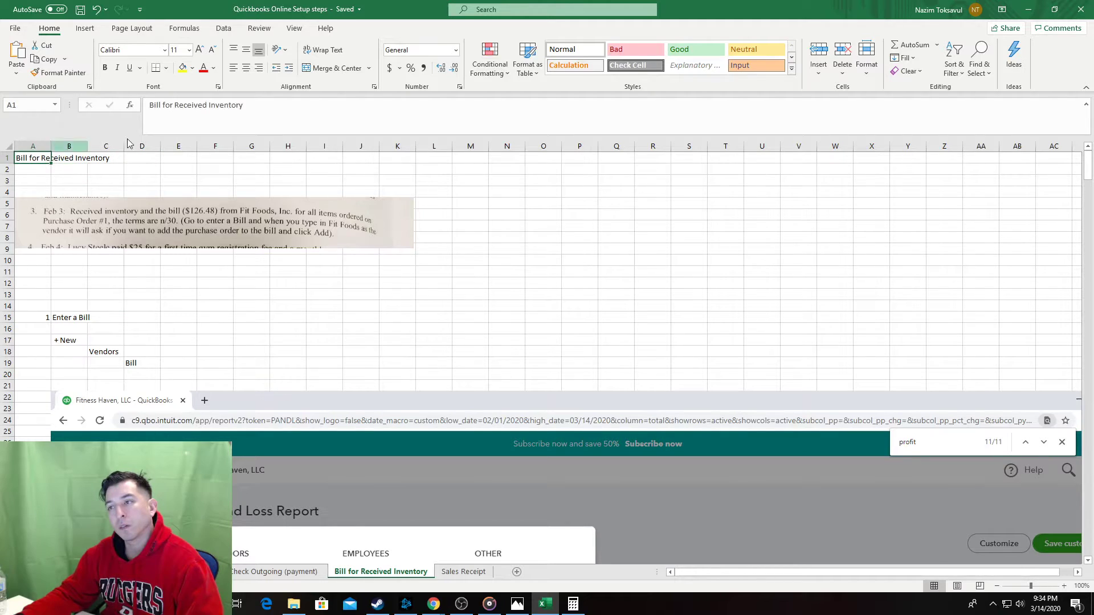
double_click(225, 105)
left_click(263, 108)
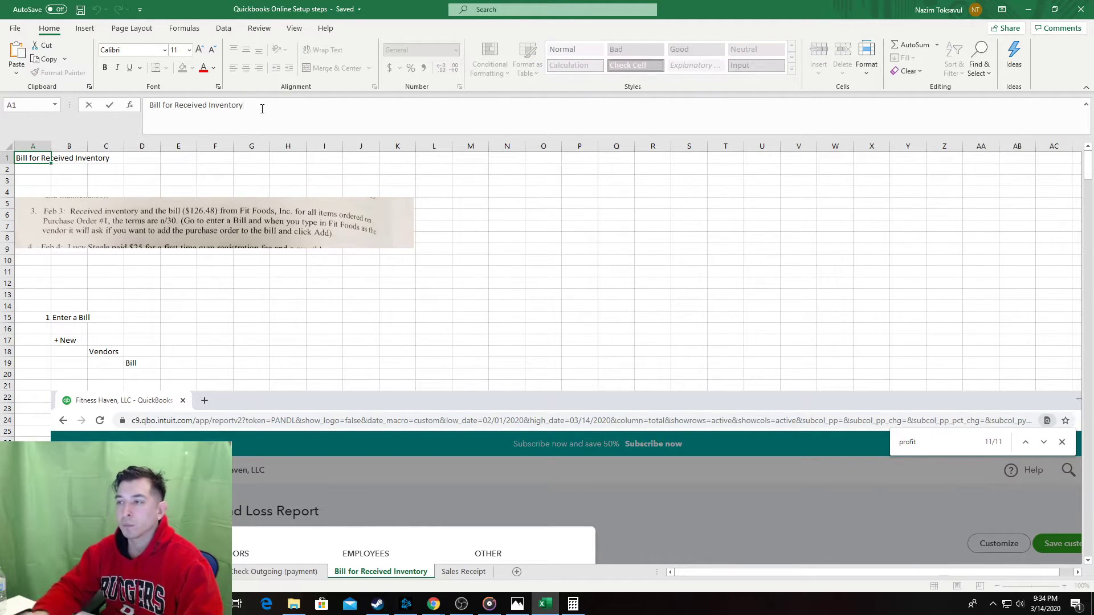
type("w/")
key("BackSpace")
key("BackSpace")
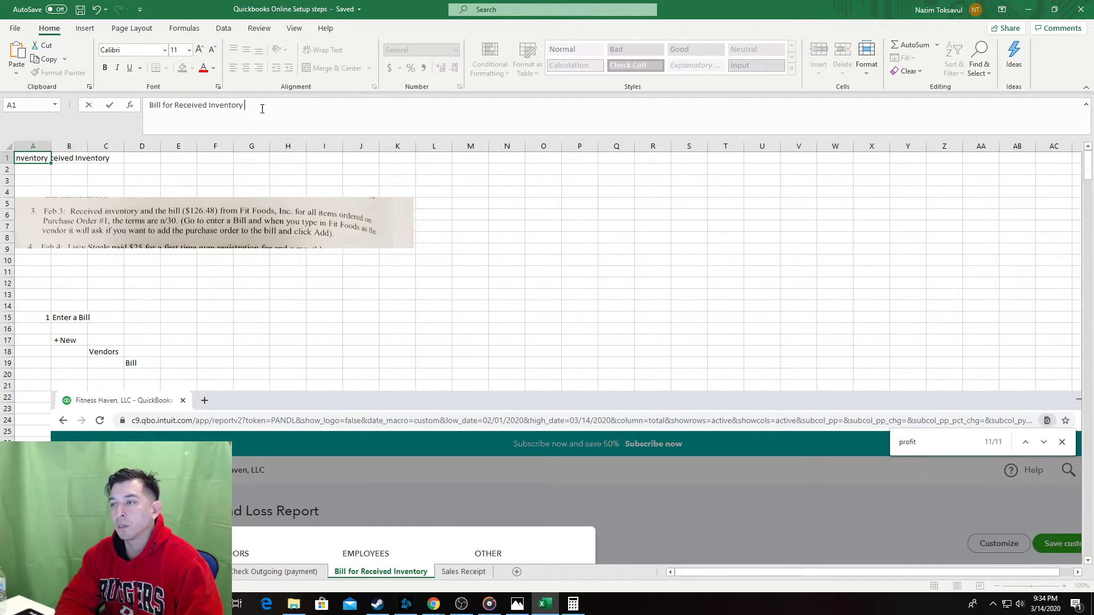
type("/w")
key("BackSpace")
key("BackSpace")
type("w/")
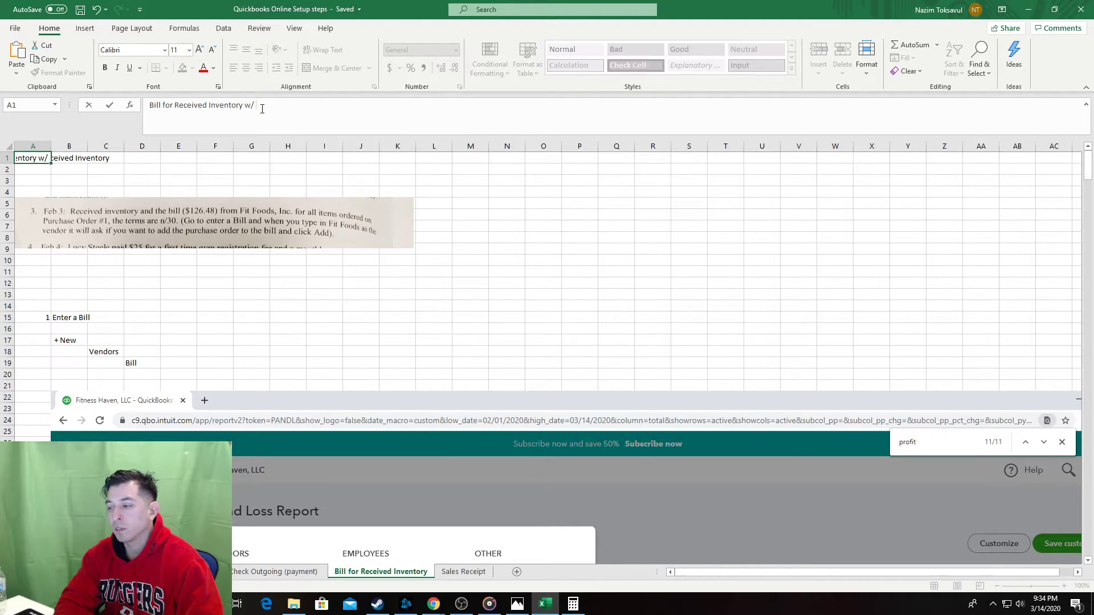
type("  PO")
key("Tab")
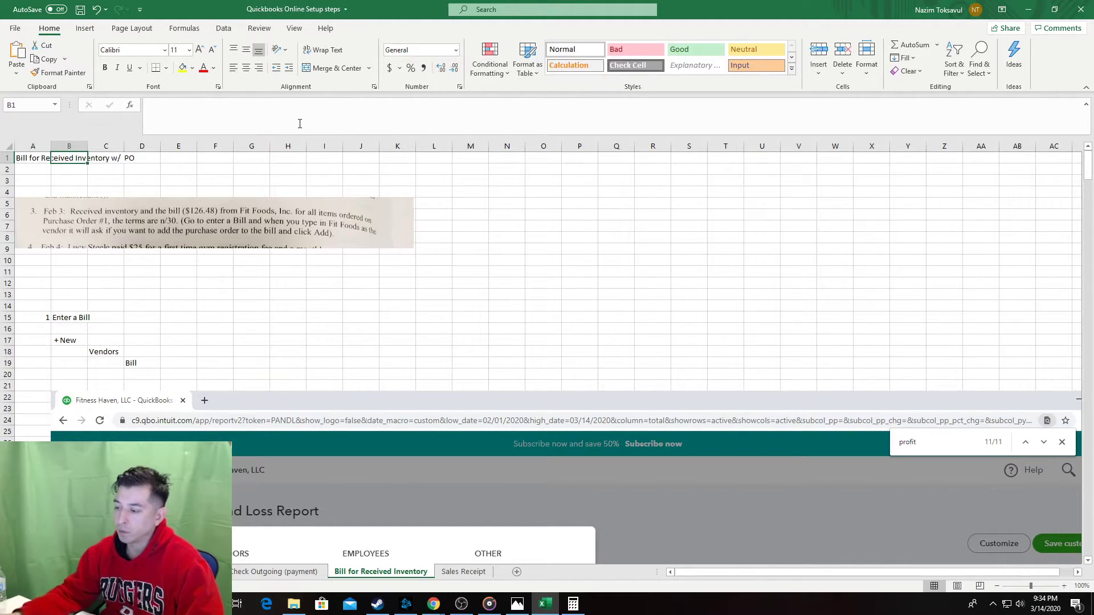
Rename the sheet tab to 'Bill for Received Inventory PO' and copy the A1 title.
double_click(428, 572)
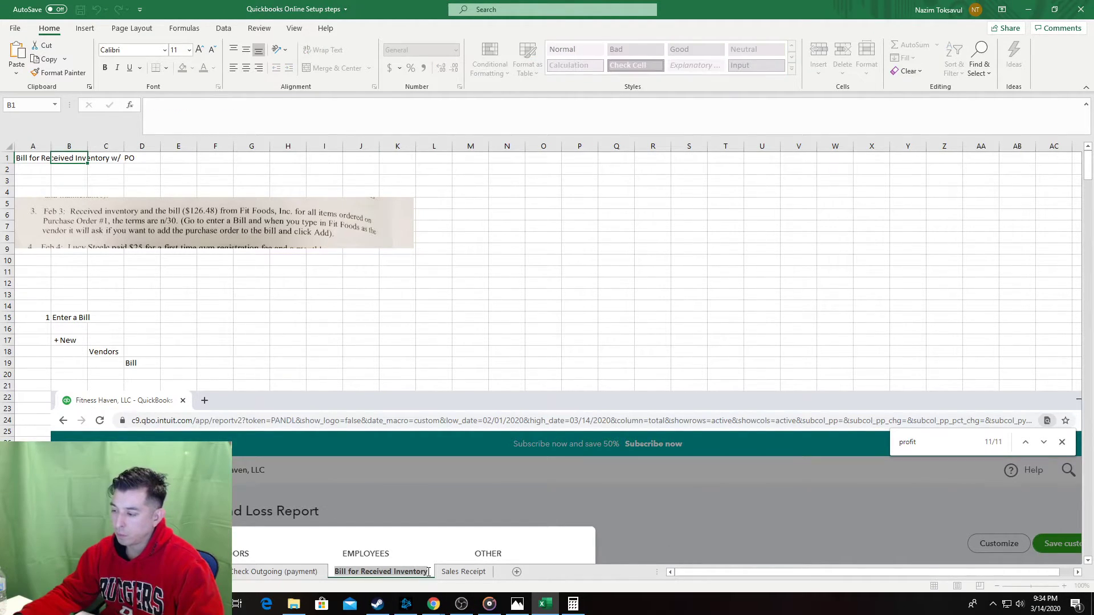
left_click(428, 572)
type("w")
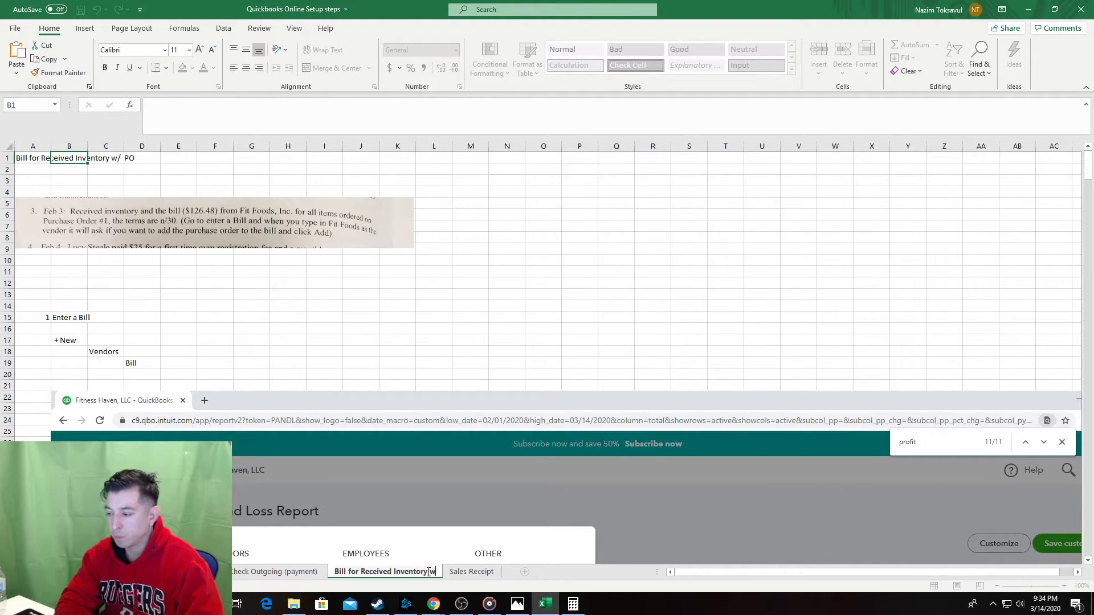
type(" P")
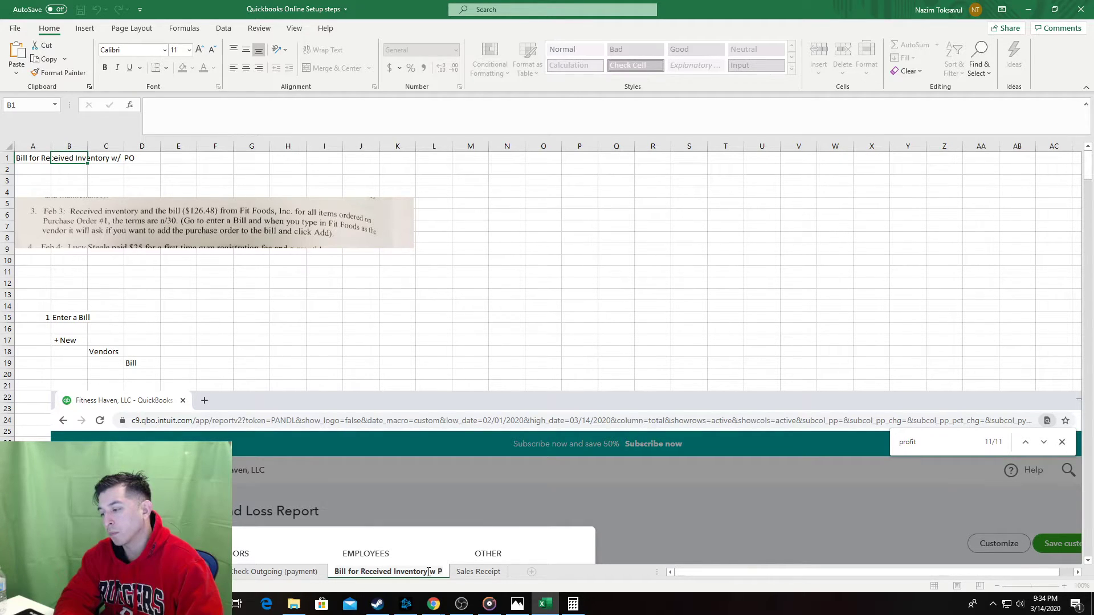
key("BackSpace")
key("BackSpace")
key("BackSpace")
type("PO")
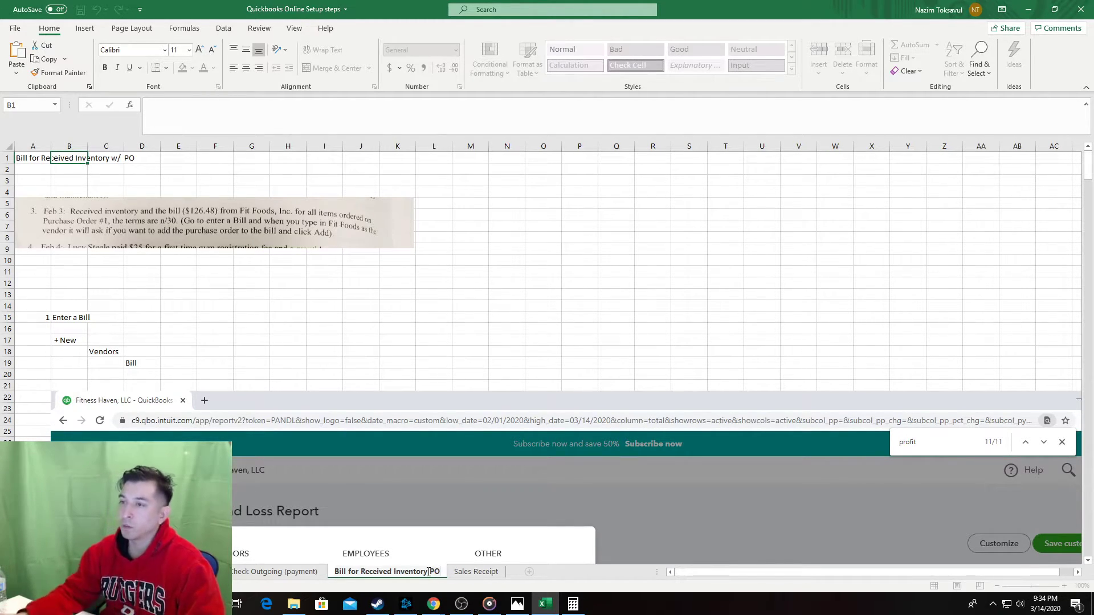
left_click(33, 157)
key("ctrl+c")
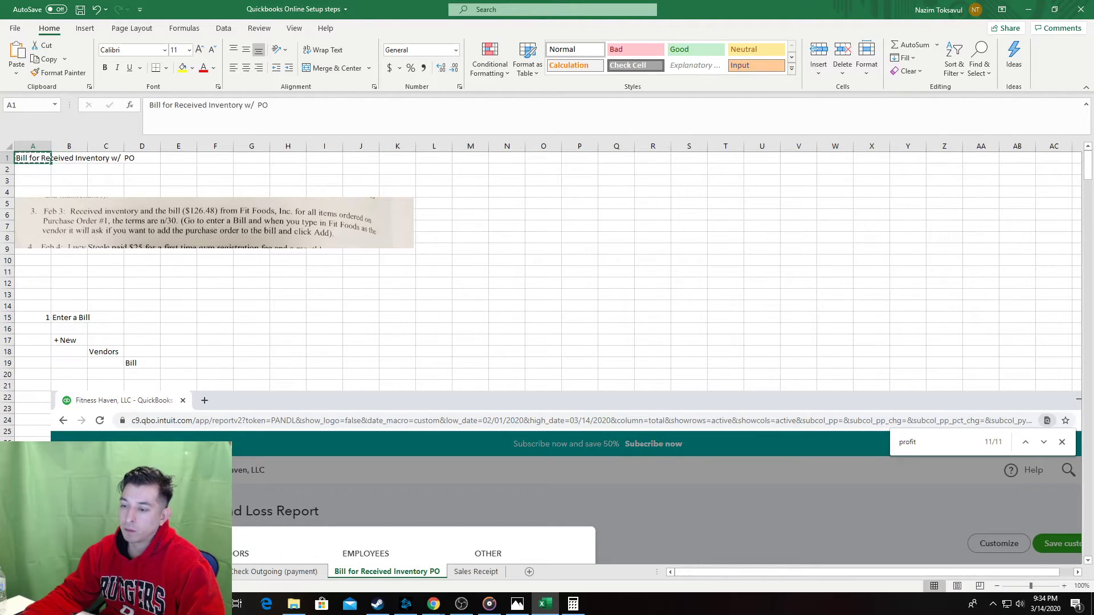
Add a new blank worksheet and move it next to the Inventory PO sheet.
left_click(11, 571)
left_click(11, 571)
left_click(12, 571)
left_click(11, 572)
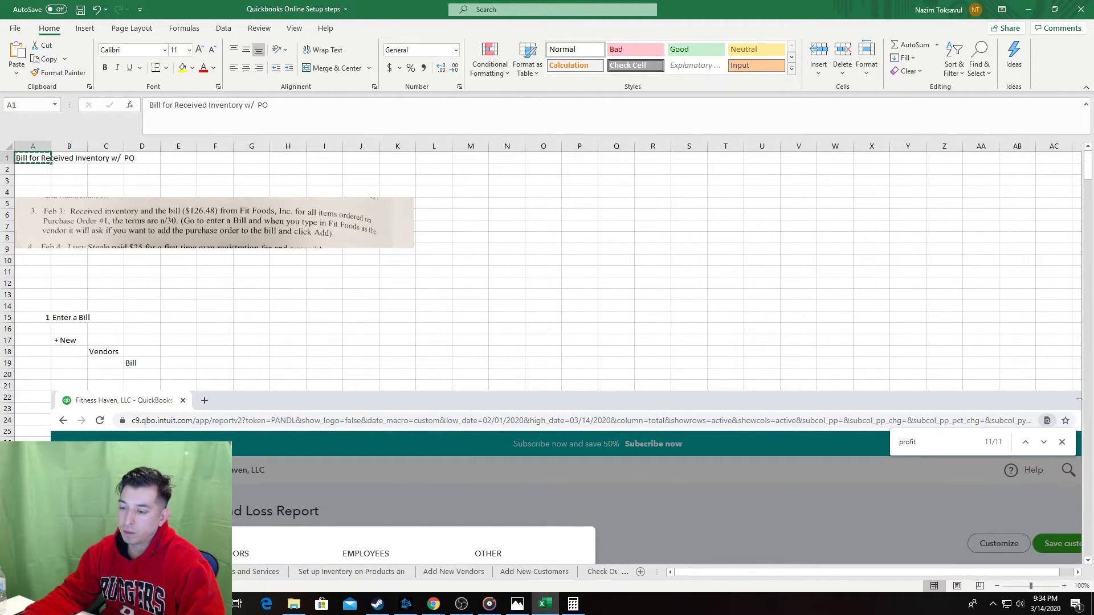
left_click(11, 571)
left_click(11, 571)
left_click(12, 571)
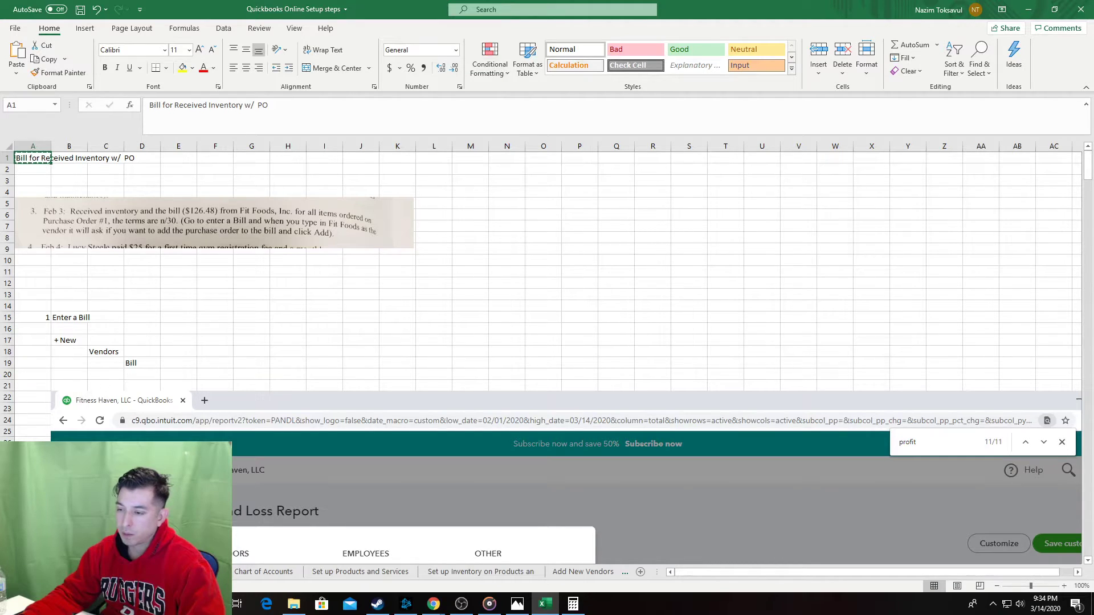
left_click(67, 572)
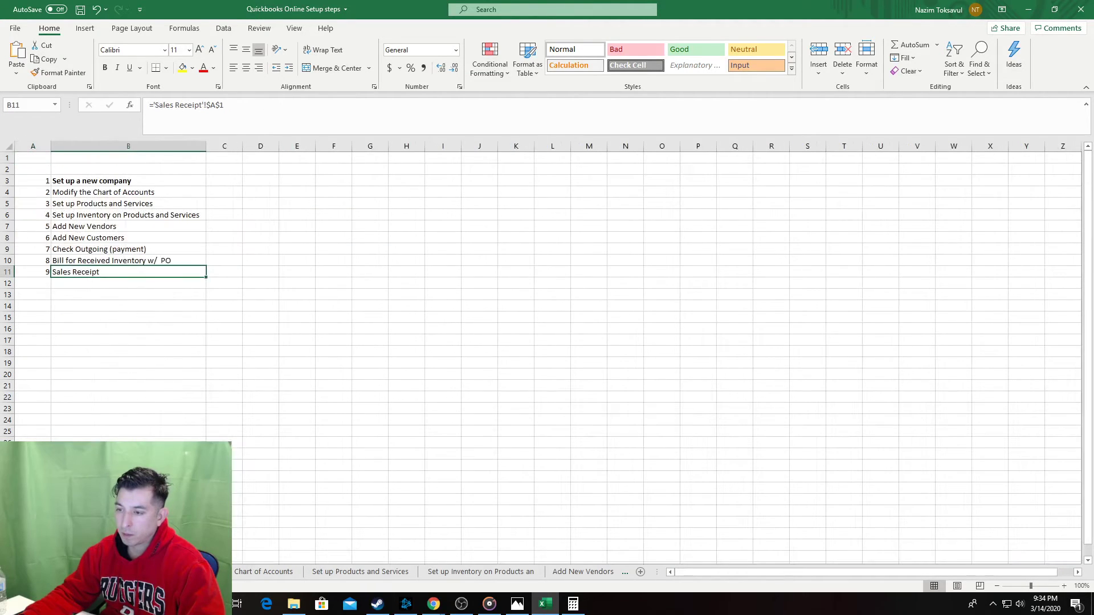
left_click(129, 260)
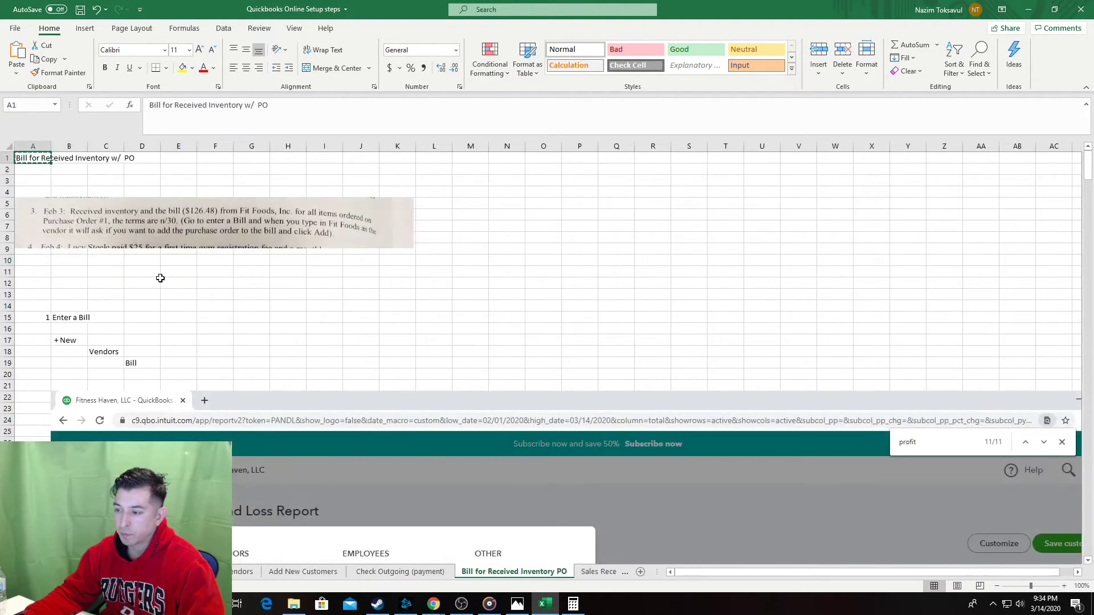
left_click(640, 571)
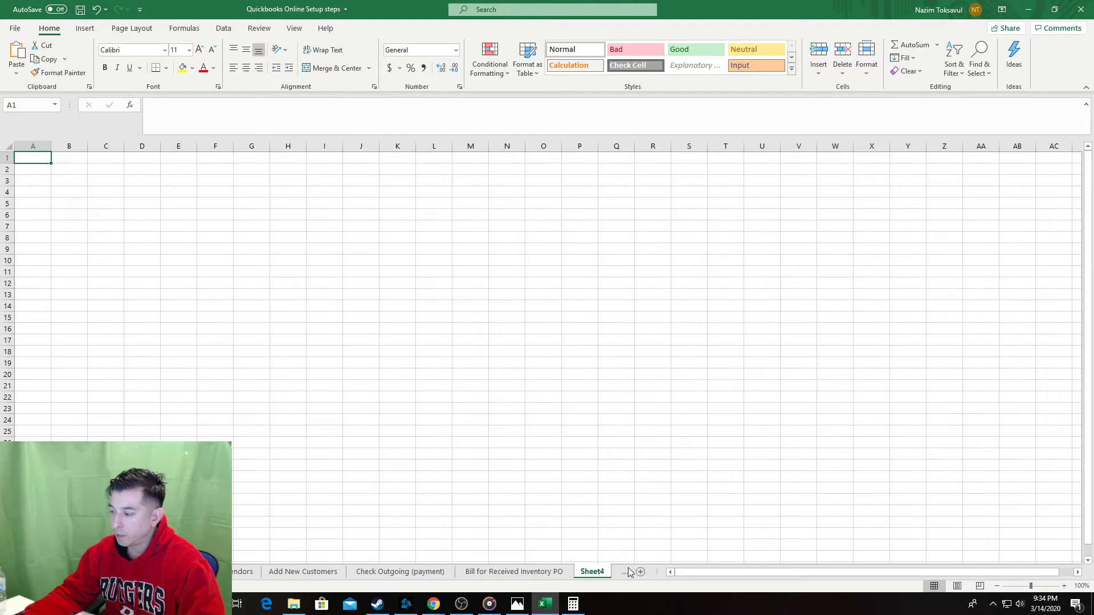
mouse_move(593, 573)
left_mouse_down()
mouse_move(561, 573)
mouse_move(624, 569)
mouse_move(393, 557)
mouse_move(485, 570)
left_mouse_up()
Name the new sheet 'Bill for Received Inventory' from the pasted title, dismissing the duplicate-name warning.
double_click(426, 571)
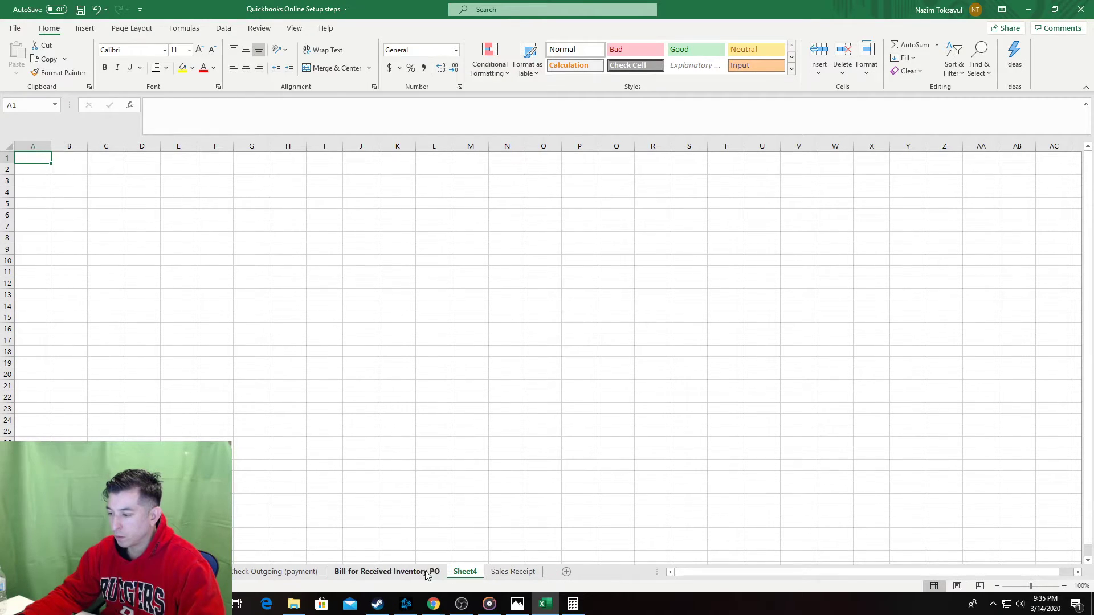
left_click(467, 574)
type("Bill for Received Inventory PO")
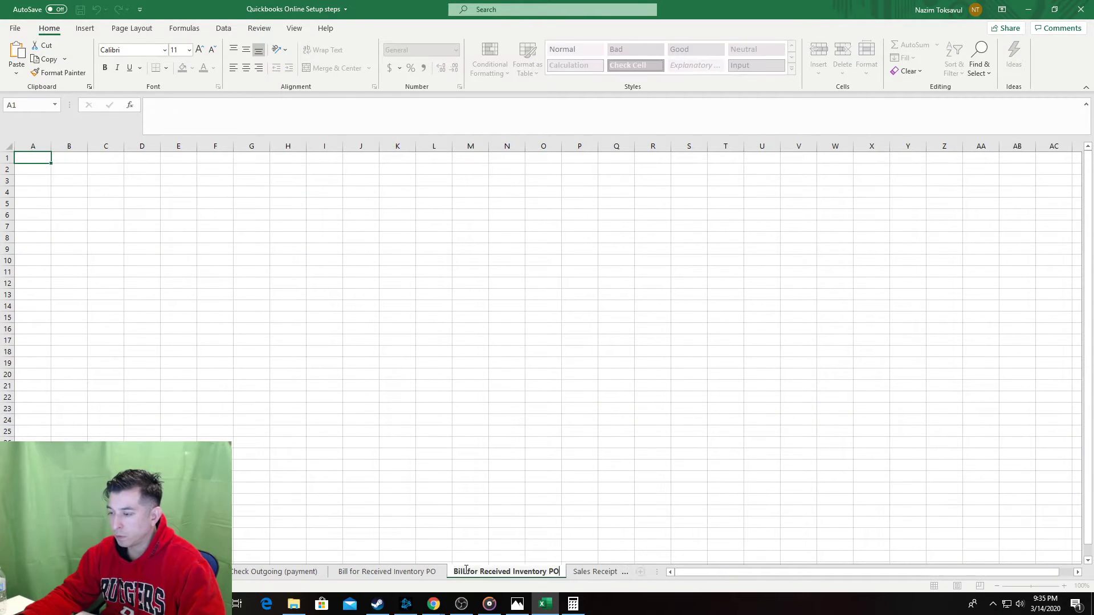
key("Return")
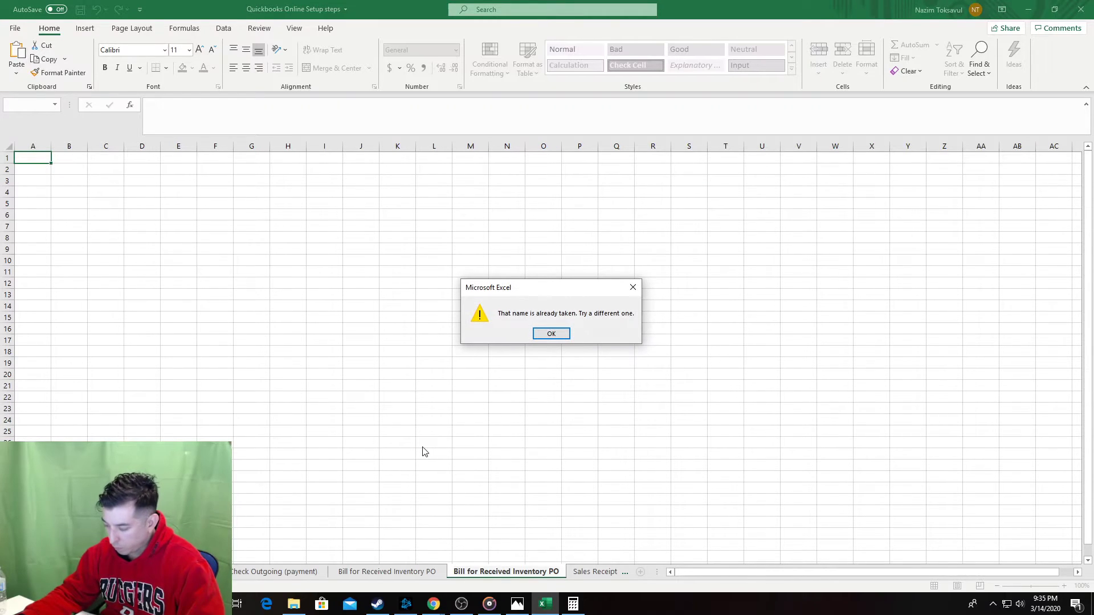
left_click(550, 336)
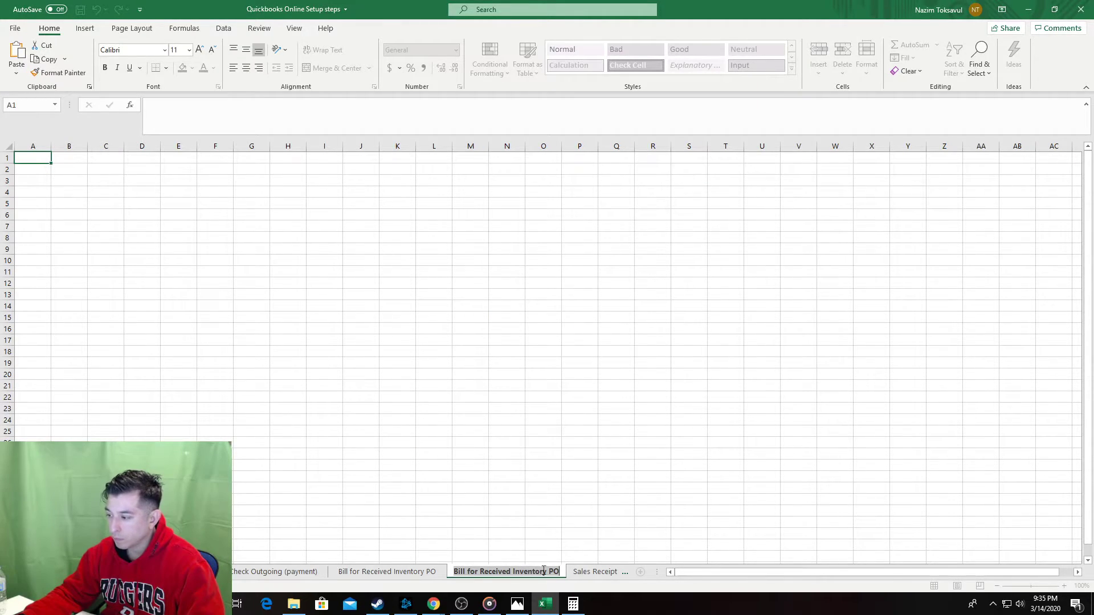
key("BackSpace")
key("BackSpace")
key("BackSpace")
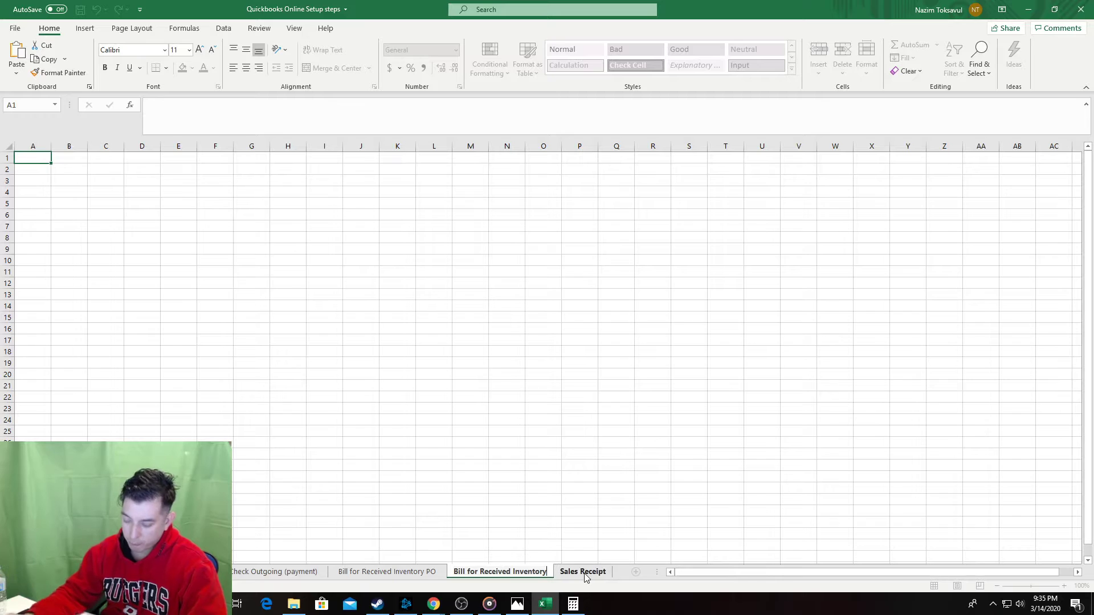
left_click(446, 486)
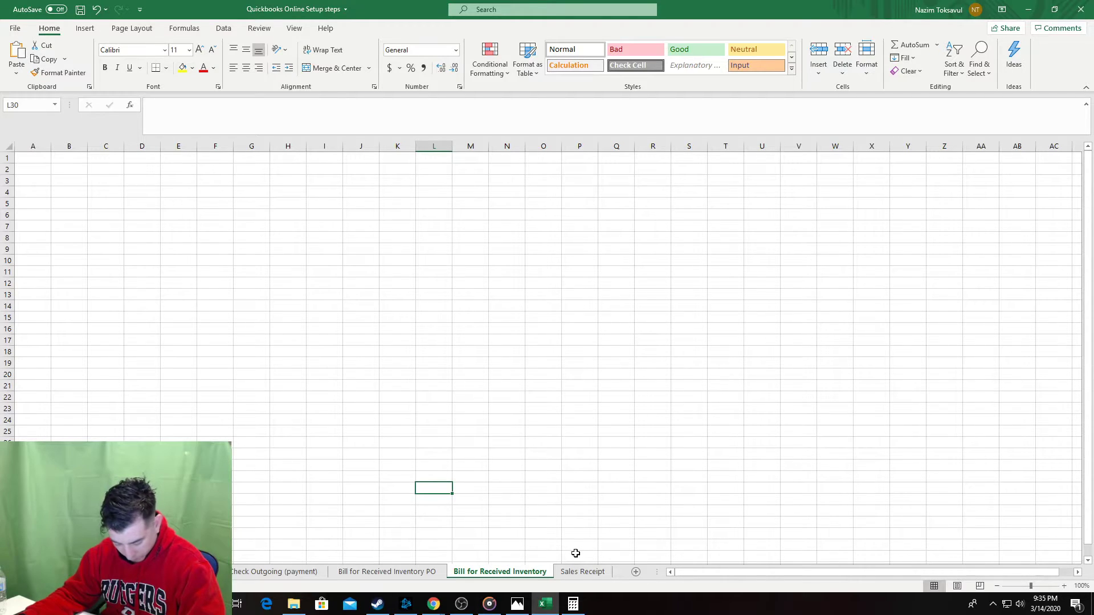
Rename the new tab to 'Bill for Received Supplies' and copy its name.
double_click(546, 573)
left_click(541, 571)
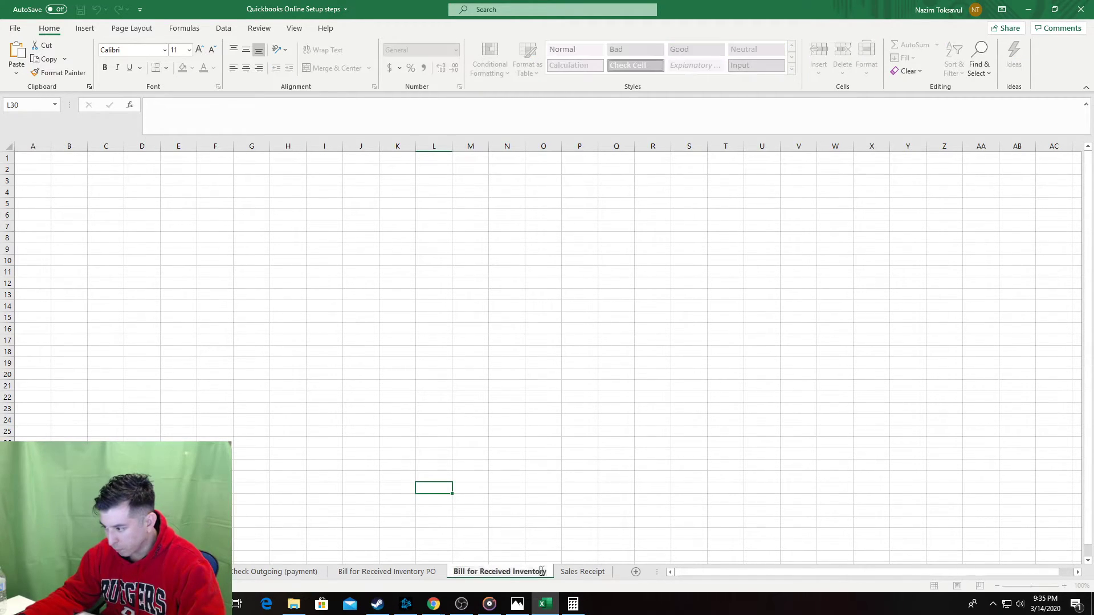
double_click(541, 572)
type("S")
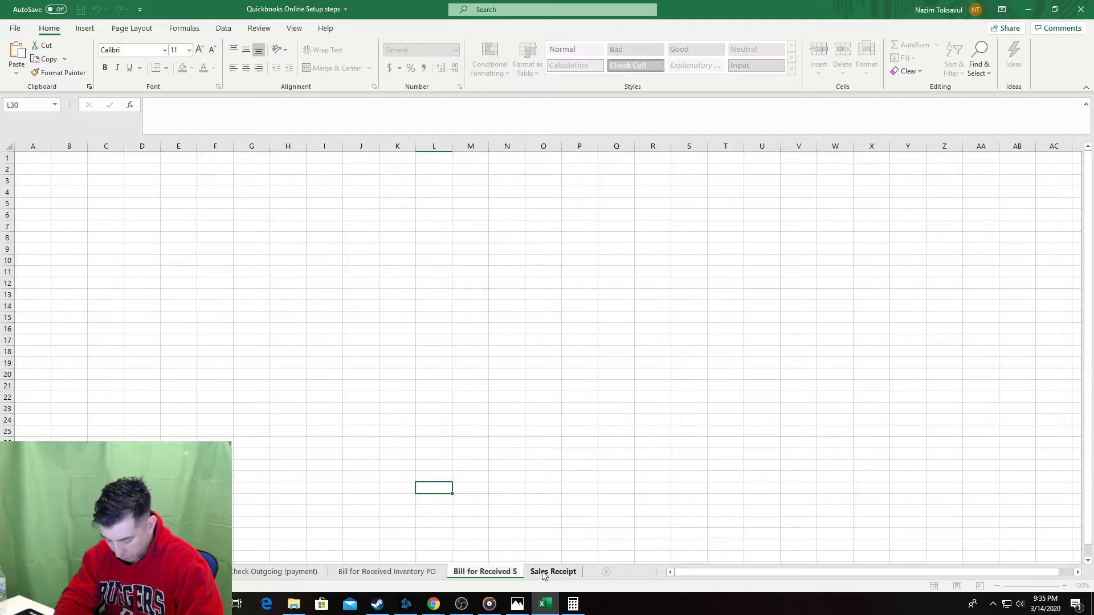
type("upplies")
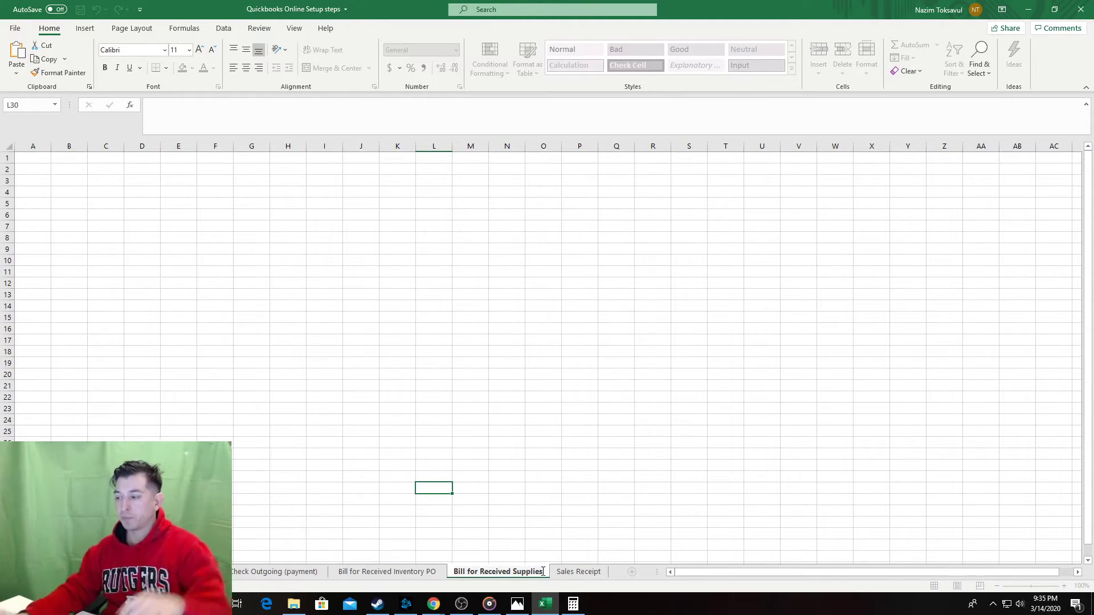
left_click(541, 497)
double_click(506, 571)
key("ctrl+c")
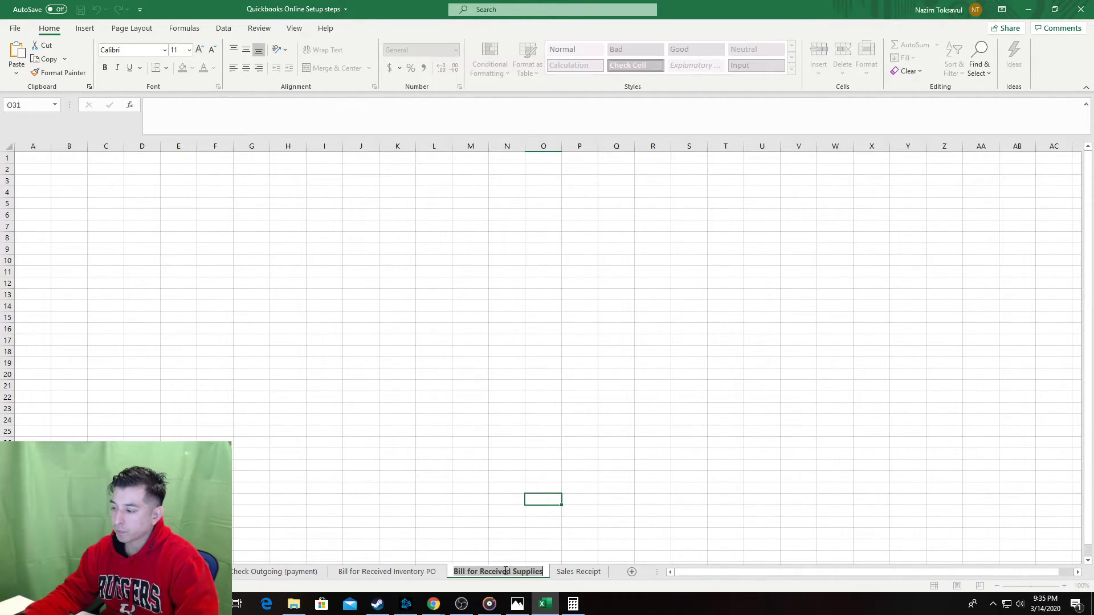
left_click(31, 157)
Enter 'Bill for Received Supplies no PO' as the title in A1.
left_click(213, 130)
key("ctrl+v")
left_click_drag(168, 238, 149, 237)
left_click(41, 165)
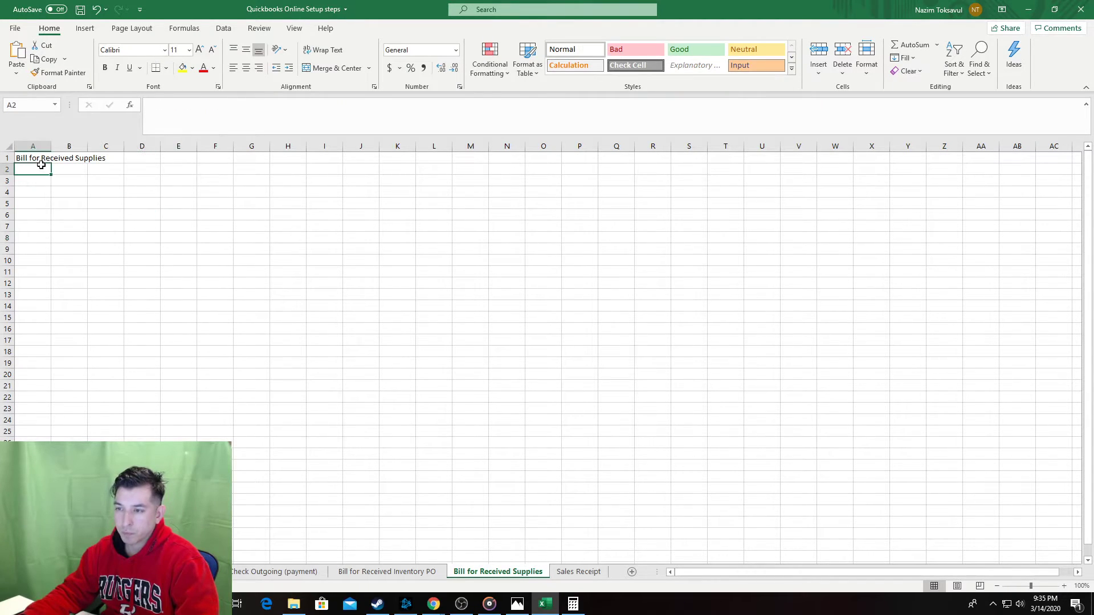
left_click(44, 155)
left_click(225, 112)
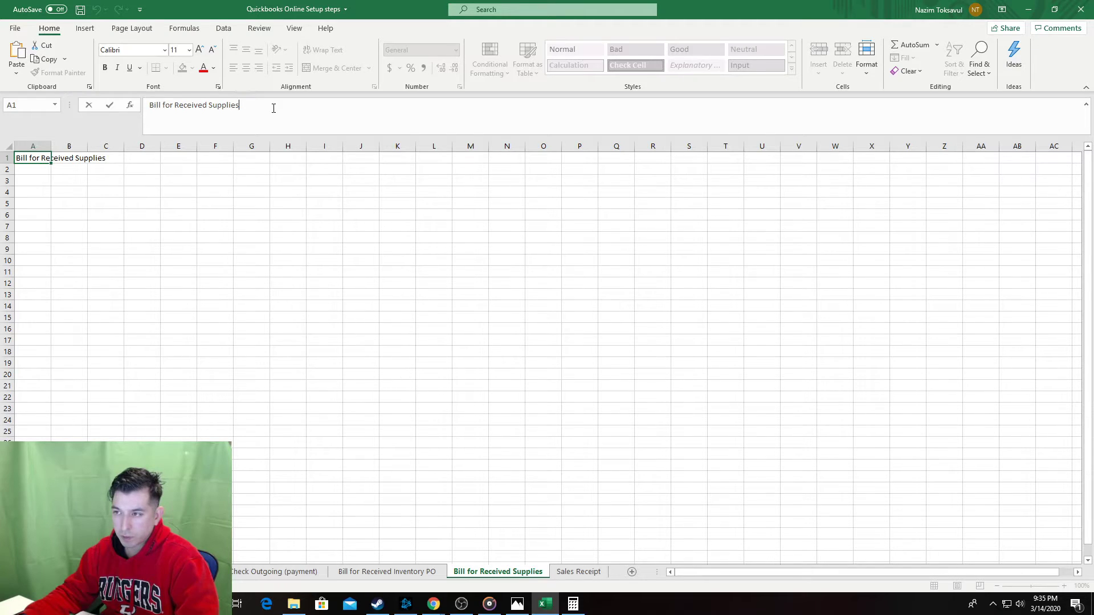
type("noP")
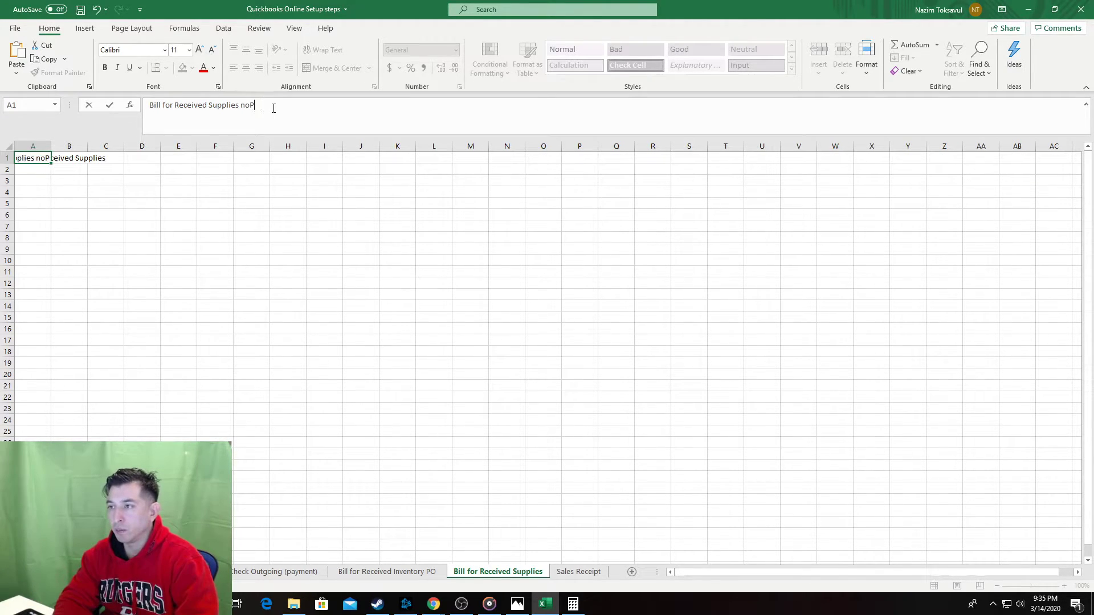
key("BackSpace")
type("PO")
key("Tab")
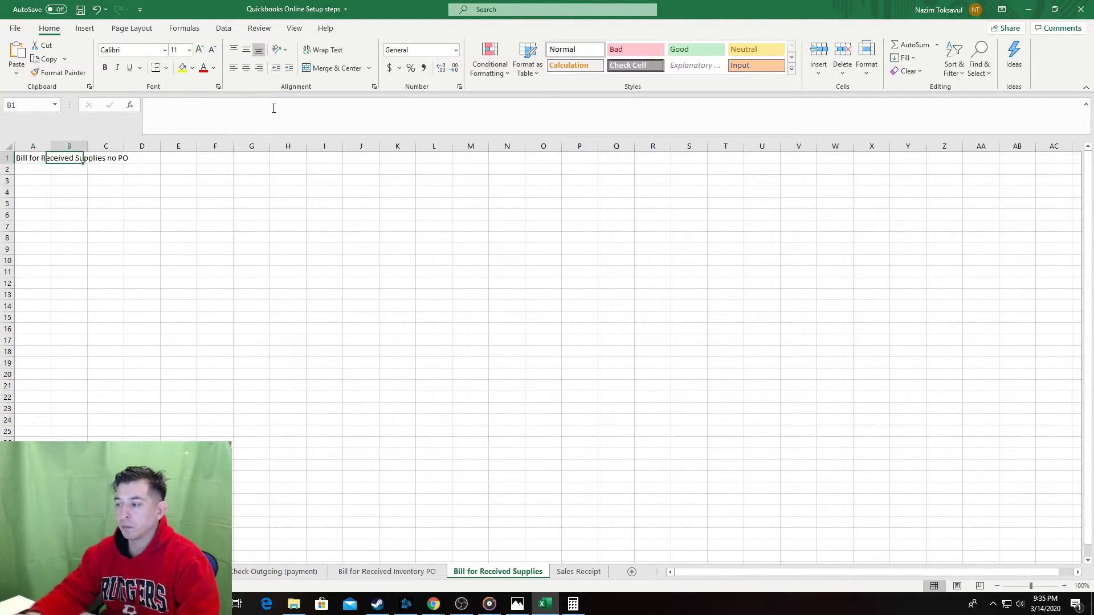
Rename the tab to 'Bill for Received No PO' and save the workbook.
double_click(545, 573)
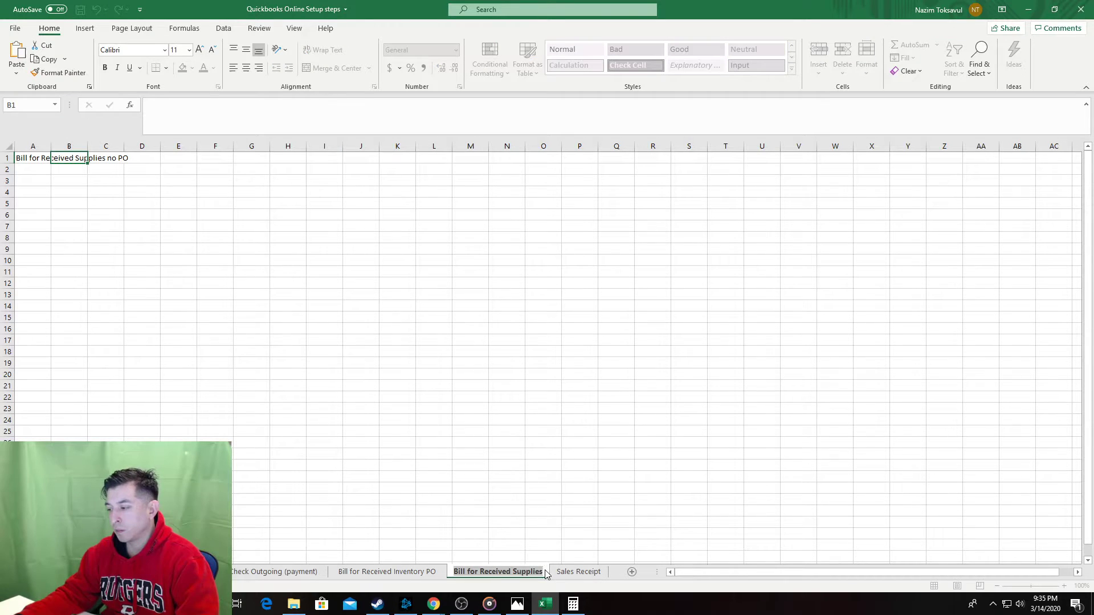
left_click(544, 572)
type("No P")
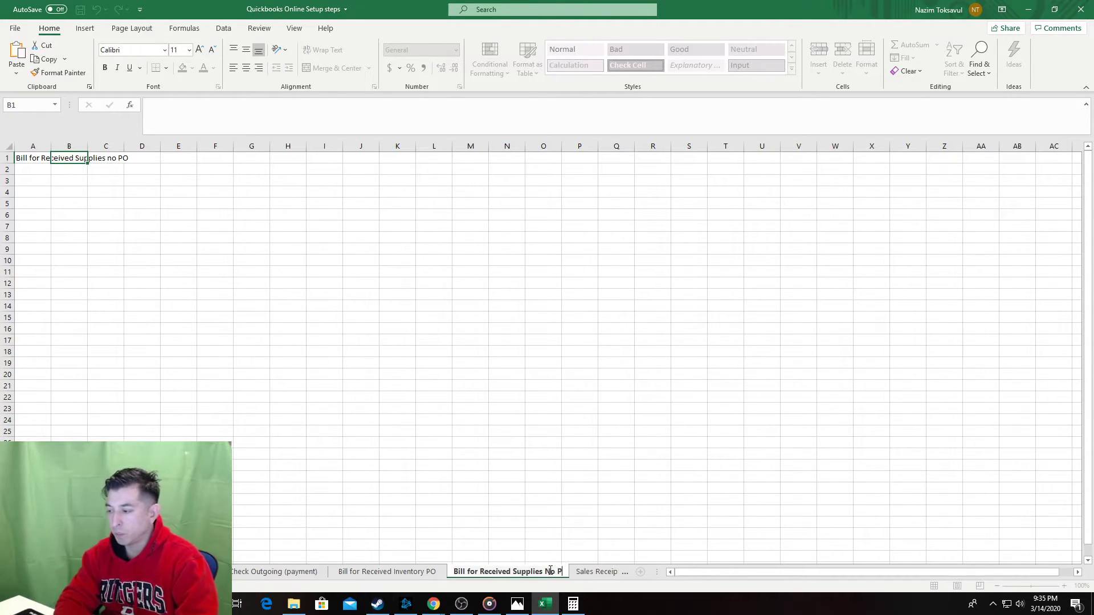
double_click(550, 571)
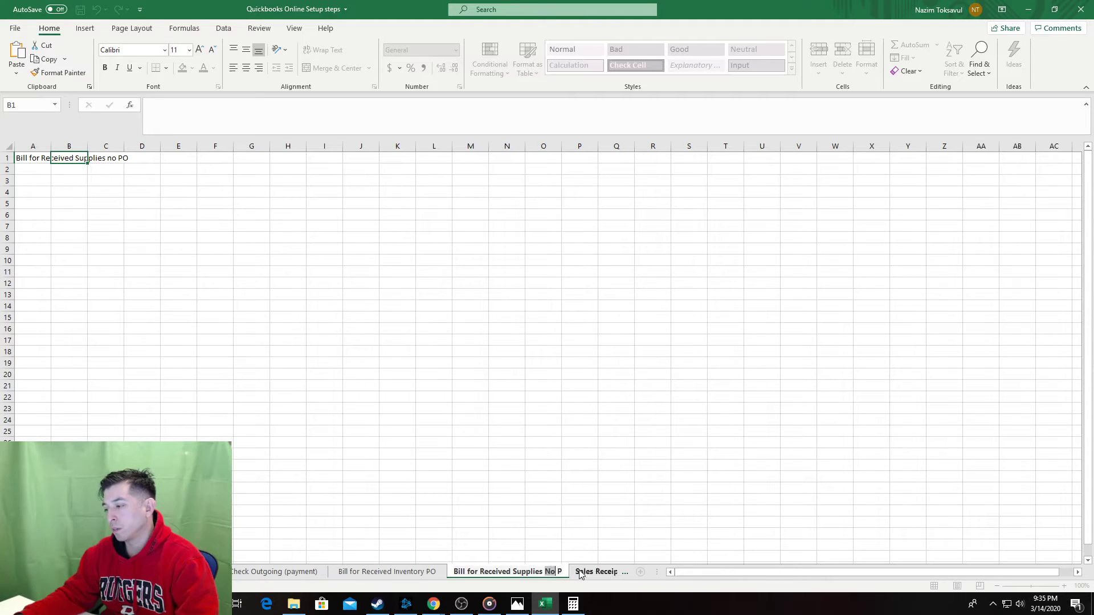
double_click(527, 572)
key("BackSpace")
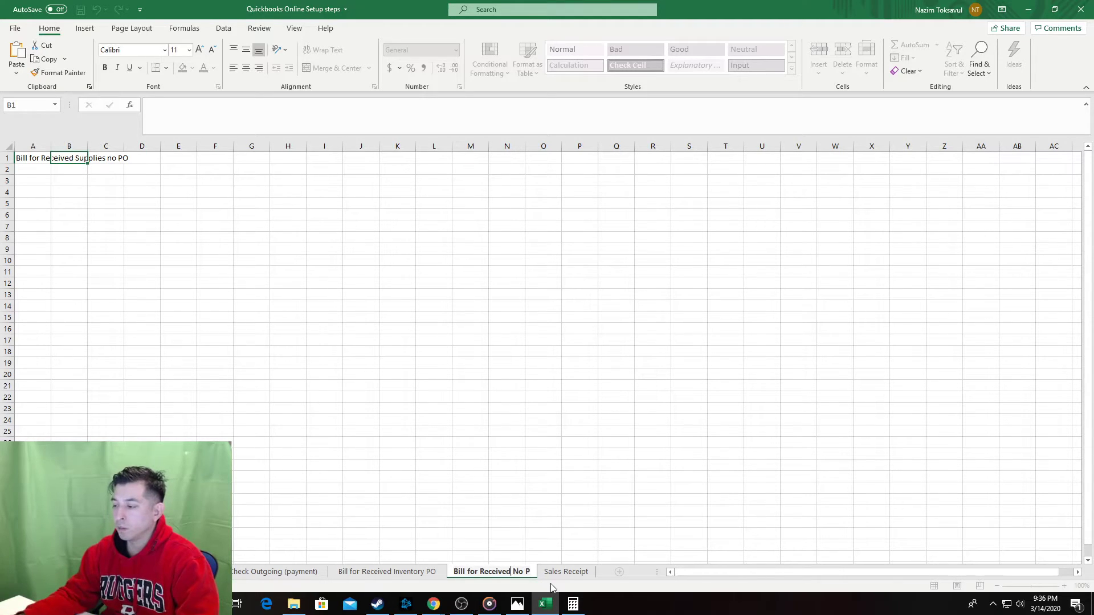
type("O")
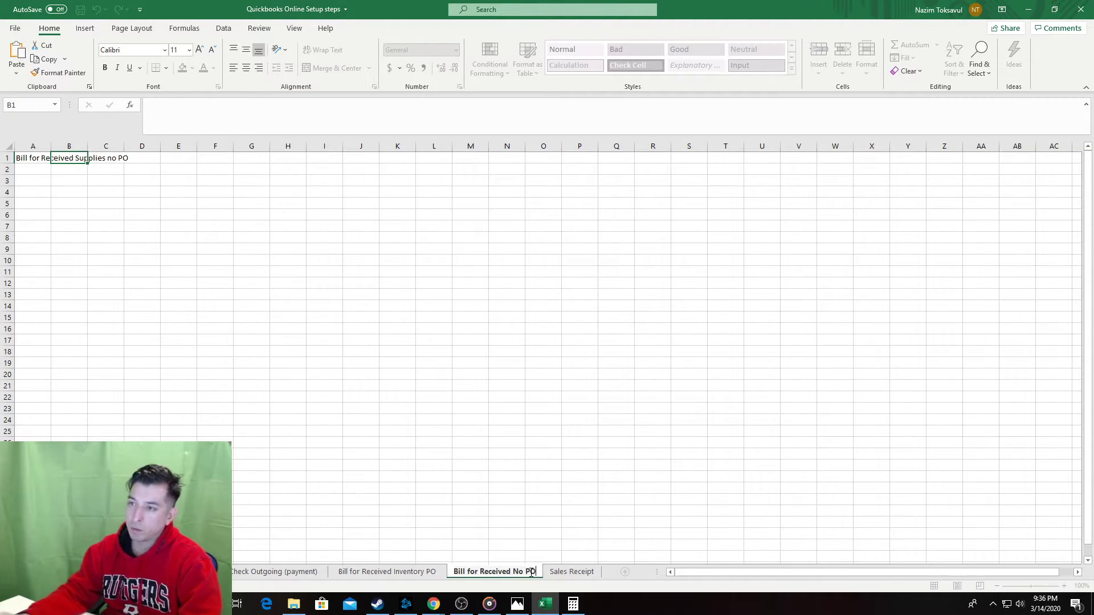
left_click(365, 272)
key("ctrl+s")
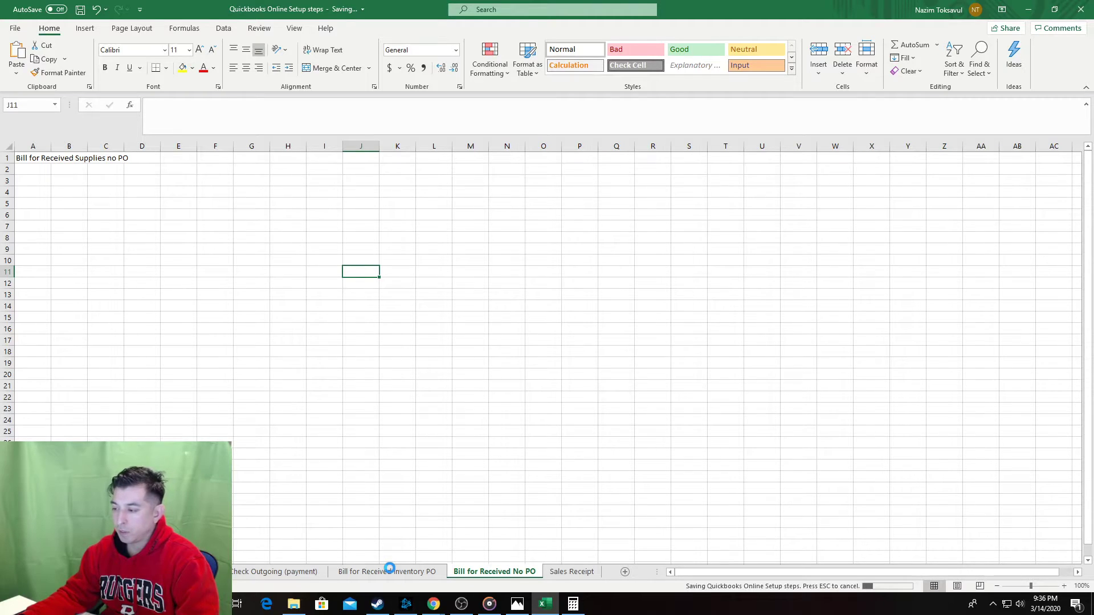
Paste the copied step layout over the whole Bill for Received No PO sheet.
left_click(389, 571)
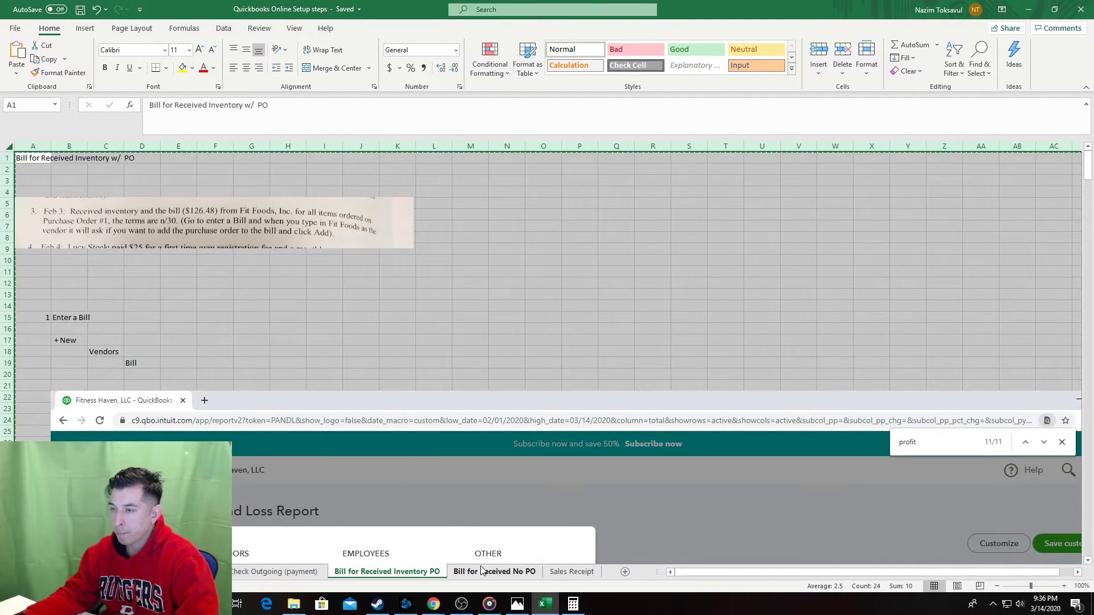
left_click(478, 570)
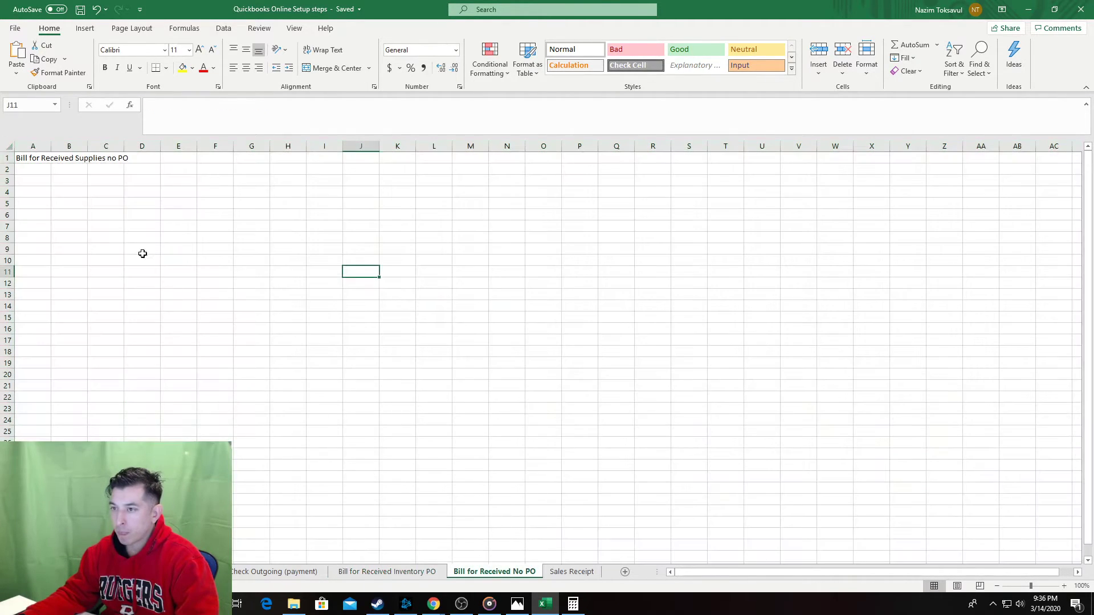
left_click(7, 146)
key("ctrl+v")
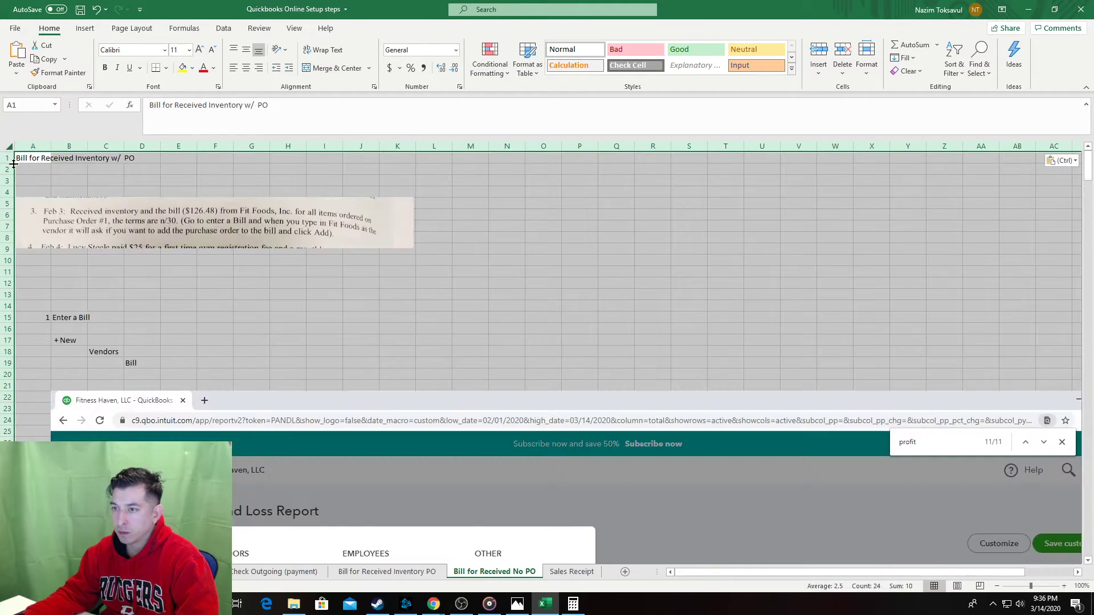
Change the A1 title to 'Bill for Received Supplies and materials no PO'.
left_click(33, 159)
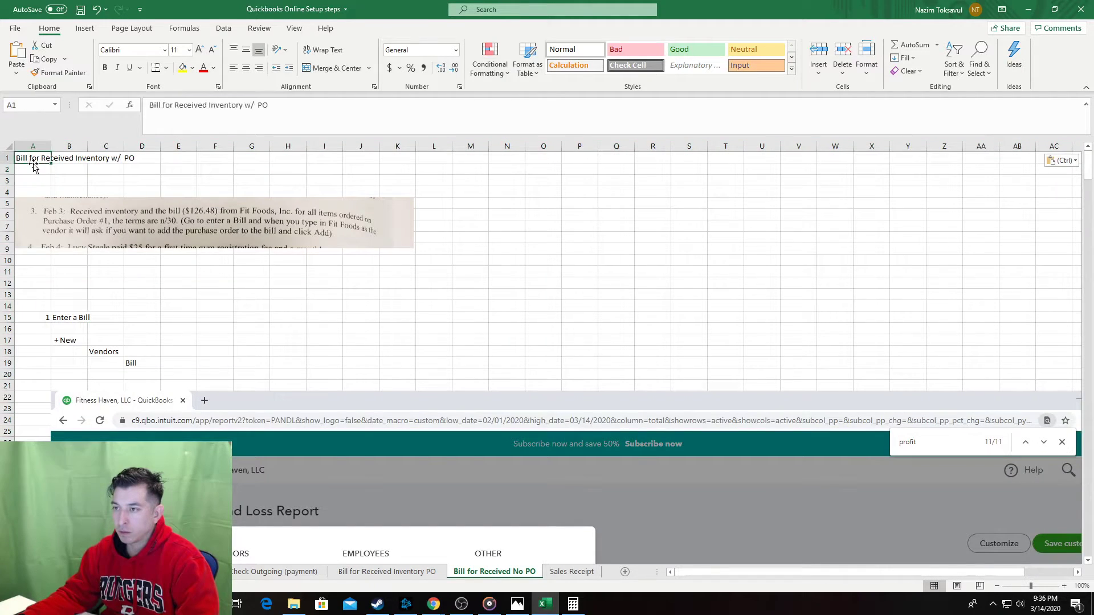
double_click(222, 106)
type("S")
type("upplies and E")
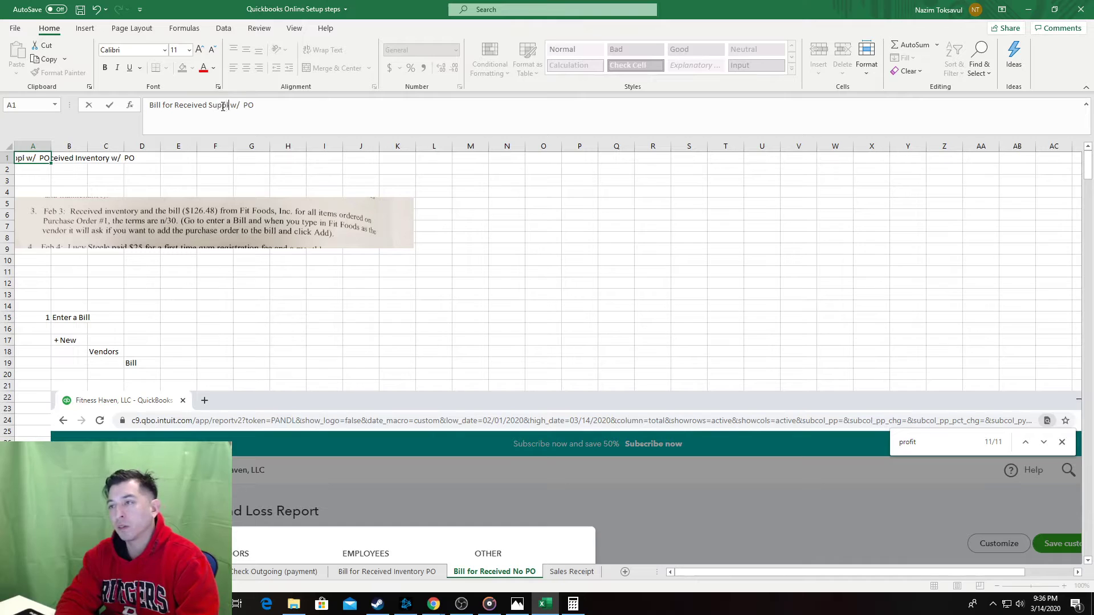
type("quipment")
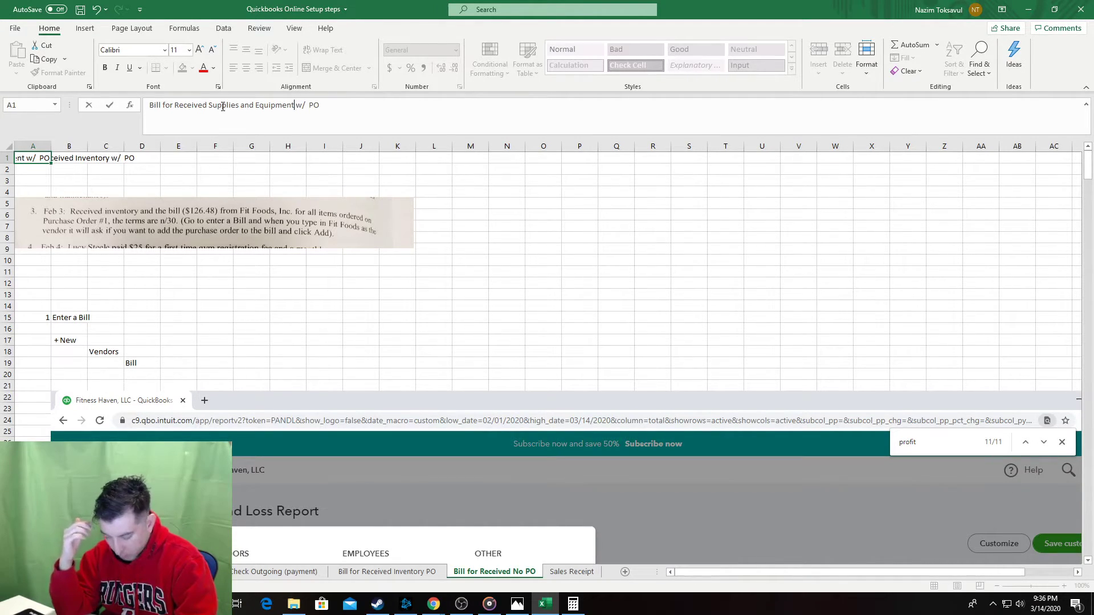
key("BackSpace")
key("BackSpace")
key("BackSpace")
key("BackSpace")
key("BackSpace")
key("BackSpace")
key("BackSpace")
key("BackSpace")
key("BackSpace")
type("materials")
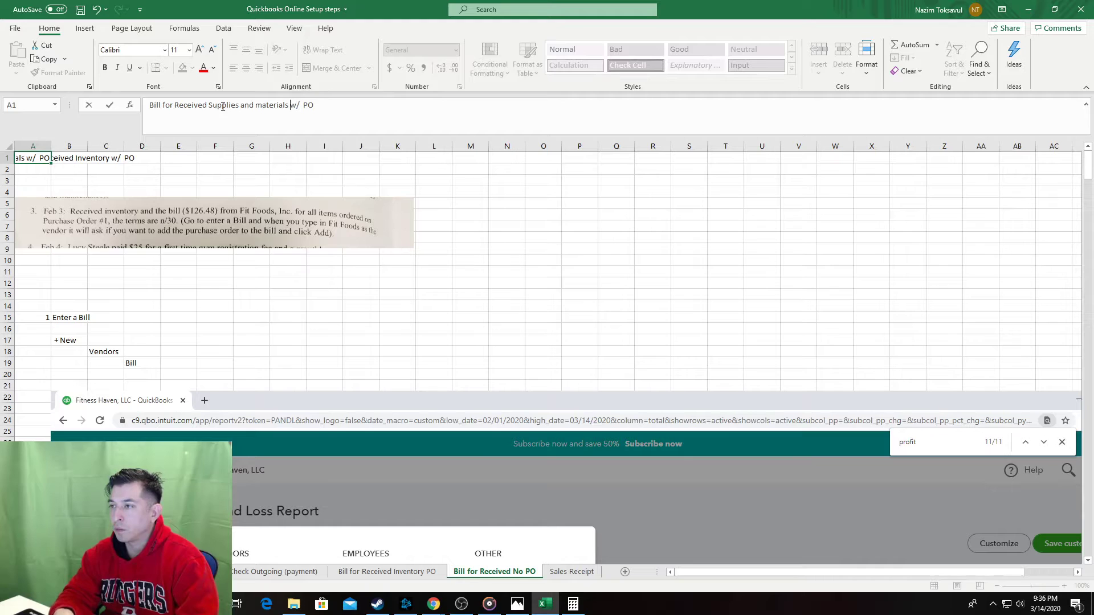
key("shift+Right")
key("shift+Right")
type("N")
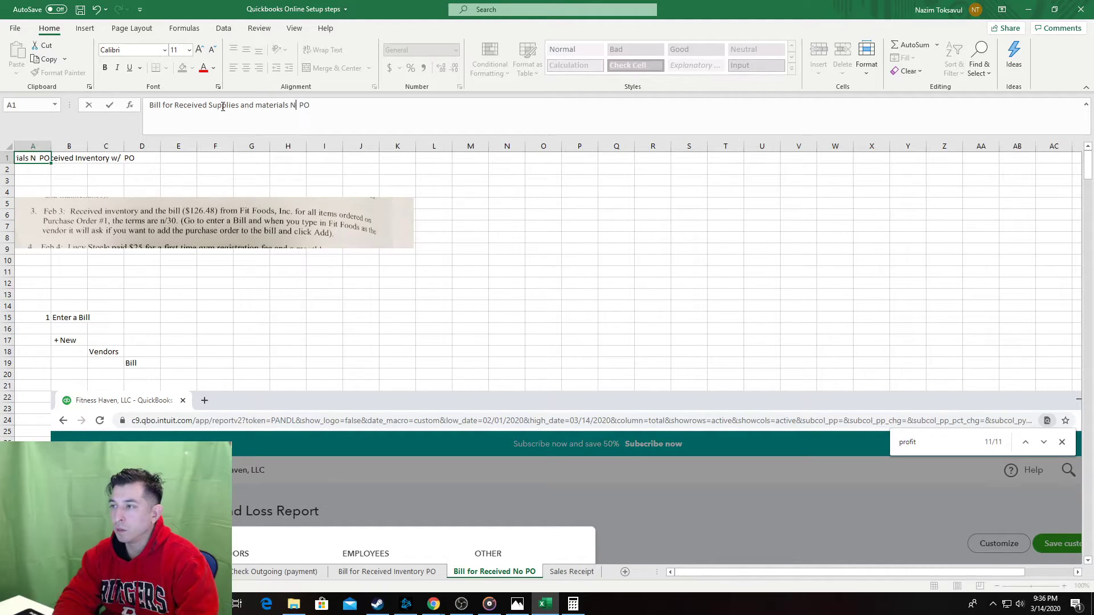
key("BackSpace")
type("no")
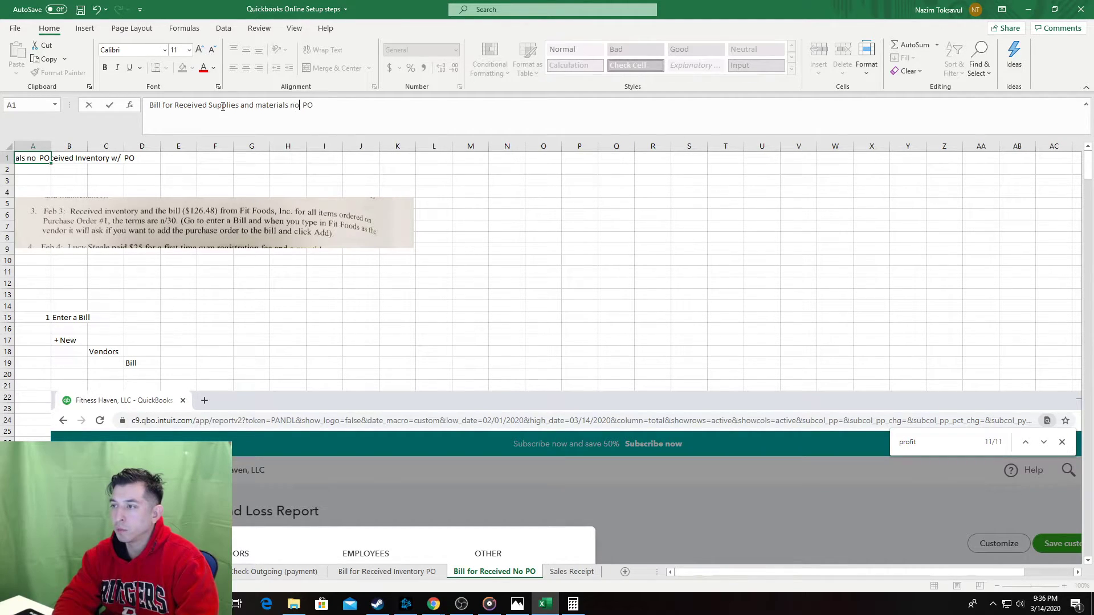
Delete the old textbook clipping and select cell A4 for the new one.
left_click(241, 217)
key("Delete")
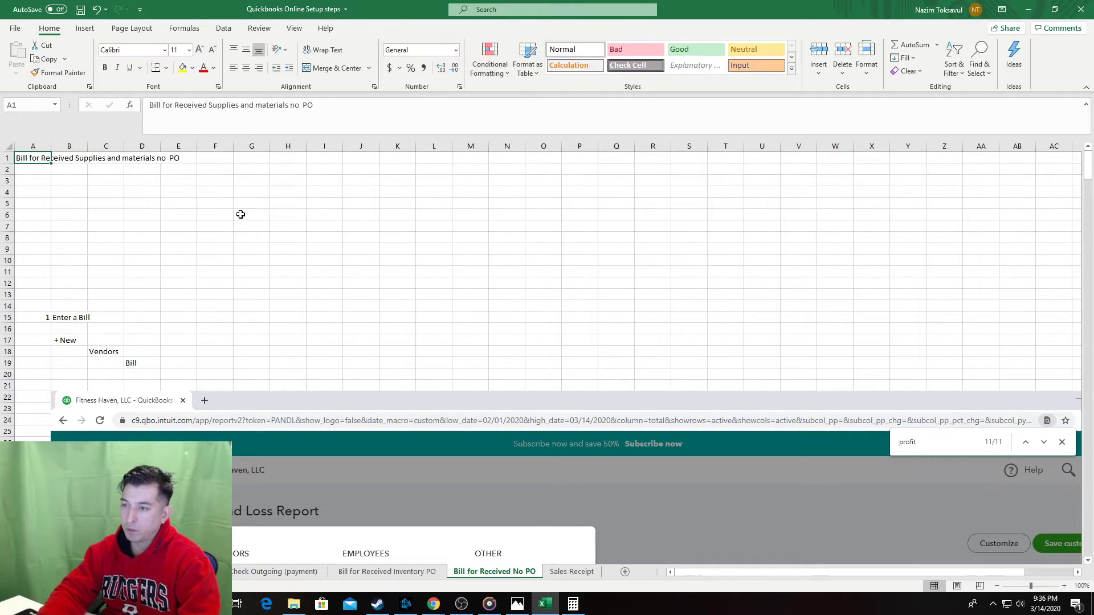
left_click(32, 192)
Screen-clip textbook item 6 about the Yoga Bliss bill, with its note, into the sheet.
left_click(516, 604)
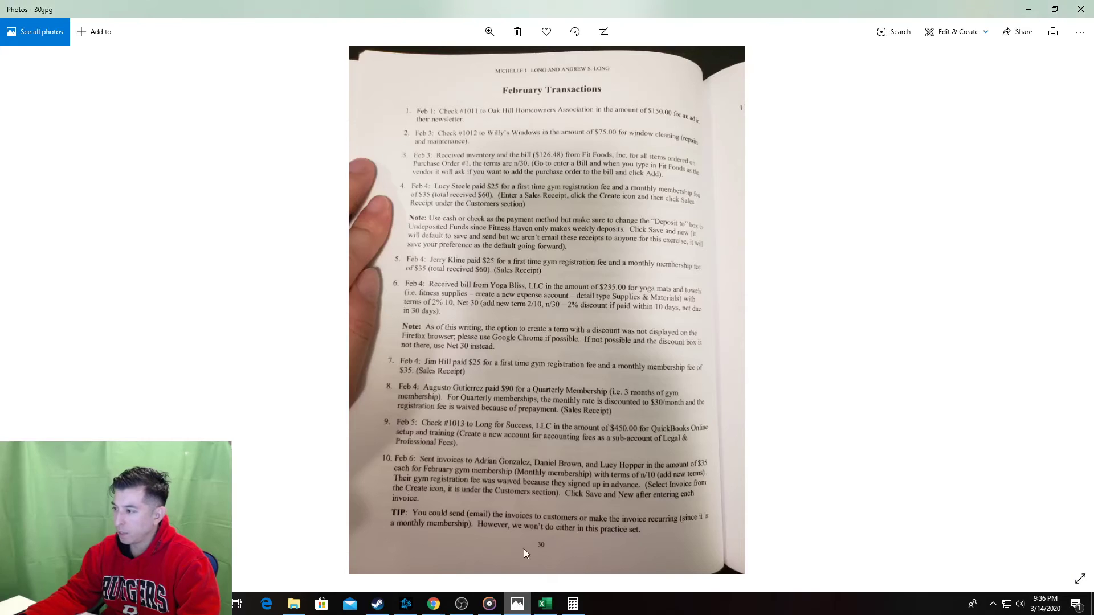
left_click(516, 604)
left_click(85, 28)
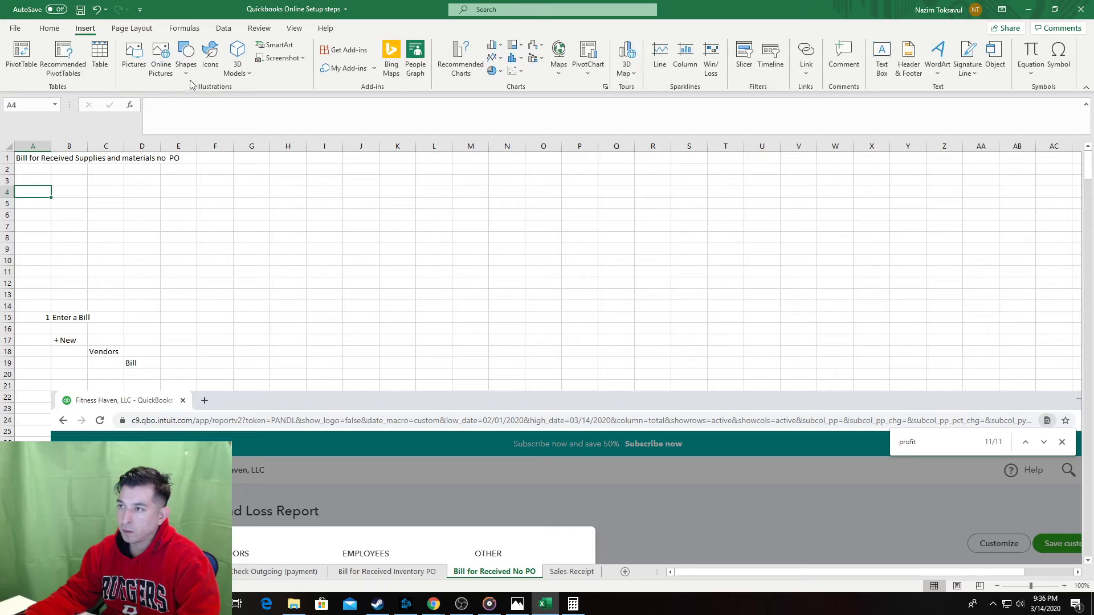
left_click(282, 58)
left_click(295, 154)
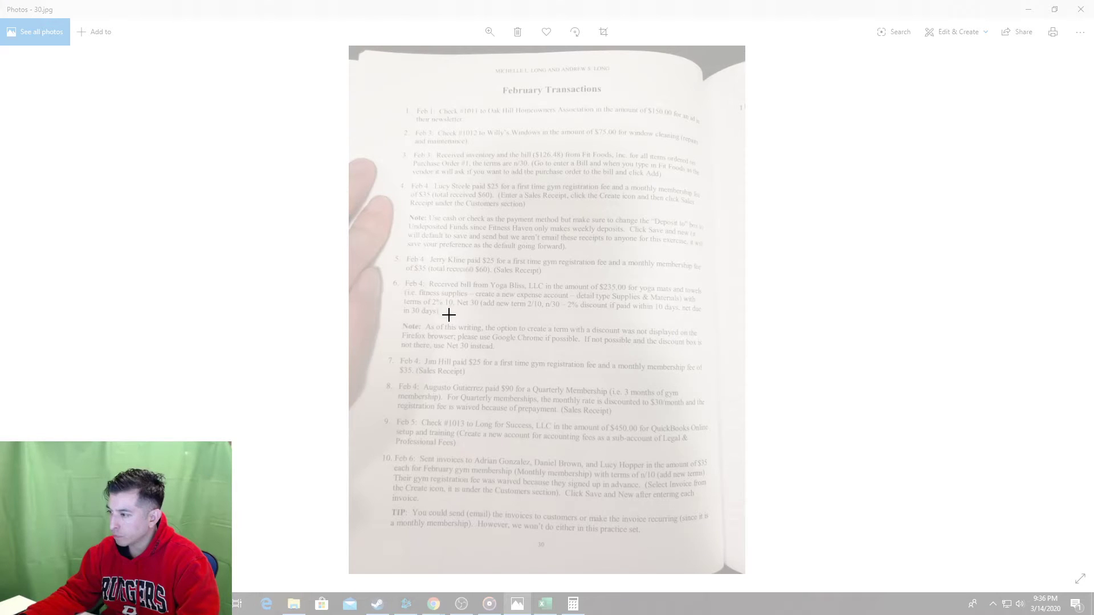
left_click_drag(372, 273, 719, 363)
left_click(232, 313)
Replace the C79 Enter Vendor note with 'If new Vendor add new vendor'.
scroll(232, 314, "down", 15)
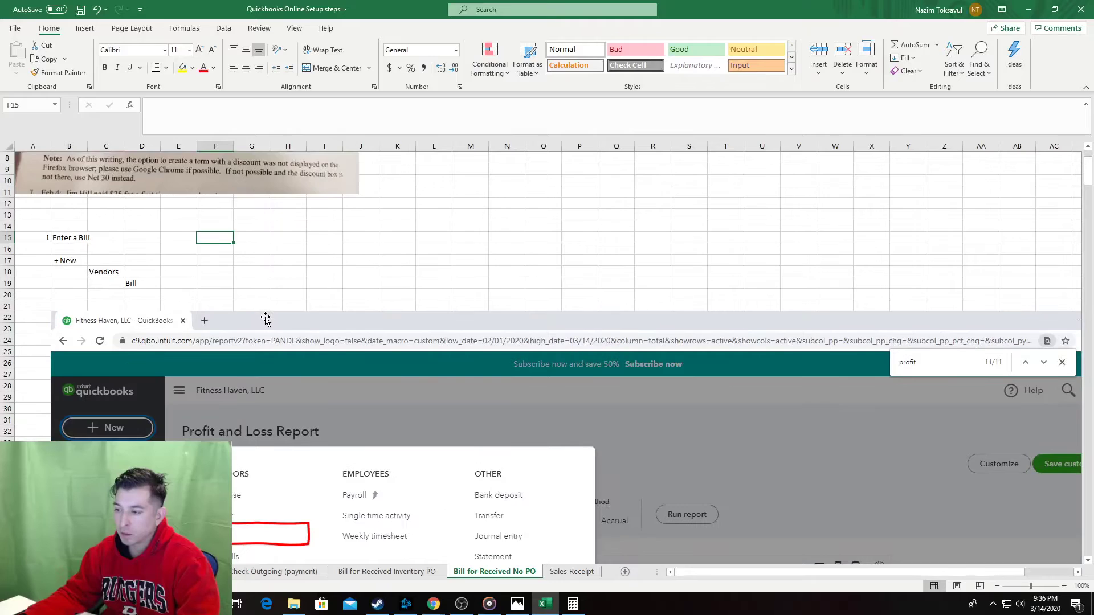
scroll(259, 341, "down", 9)
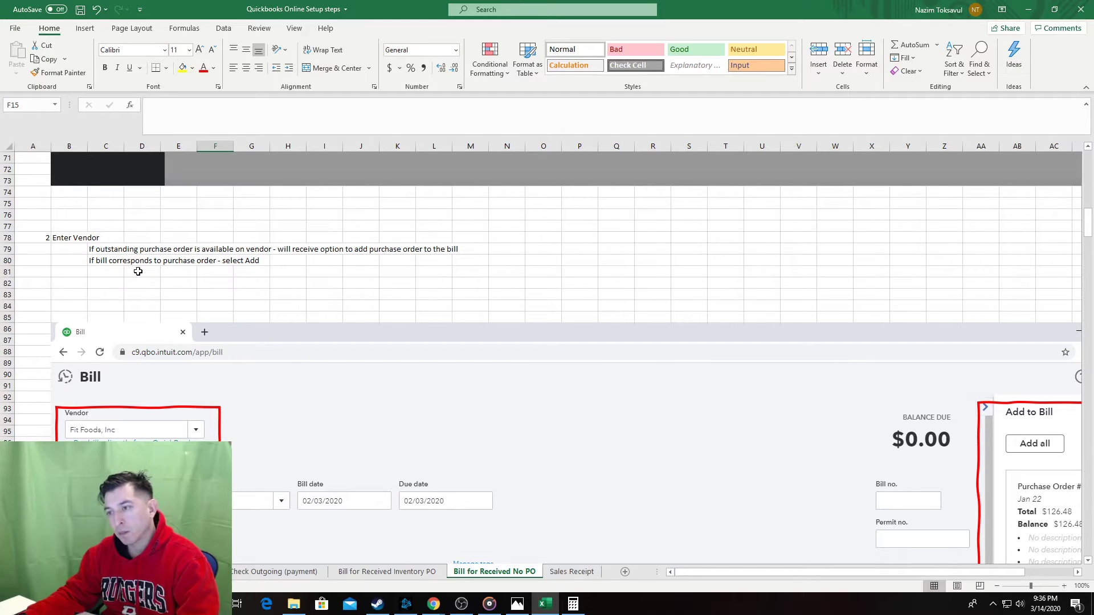
left_click(107, 250)
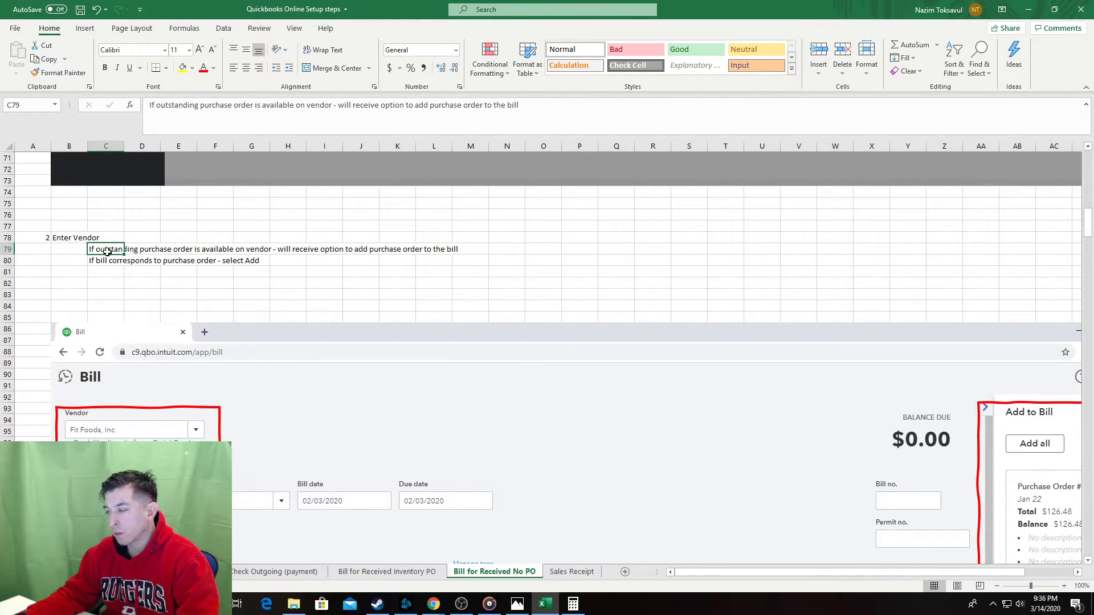
key("Delete")
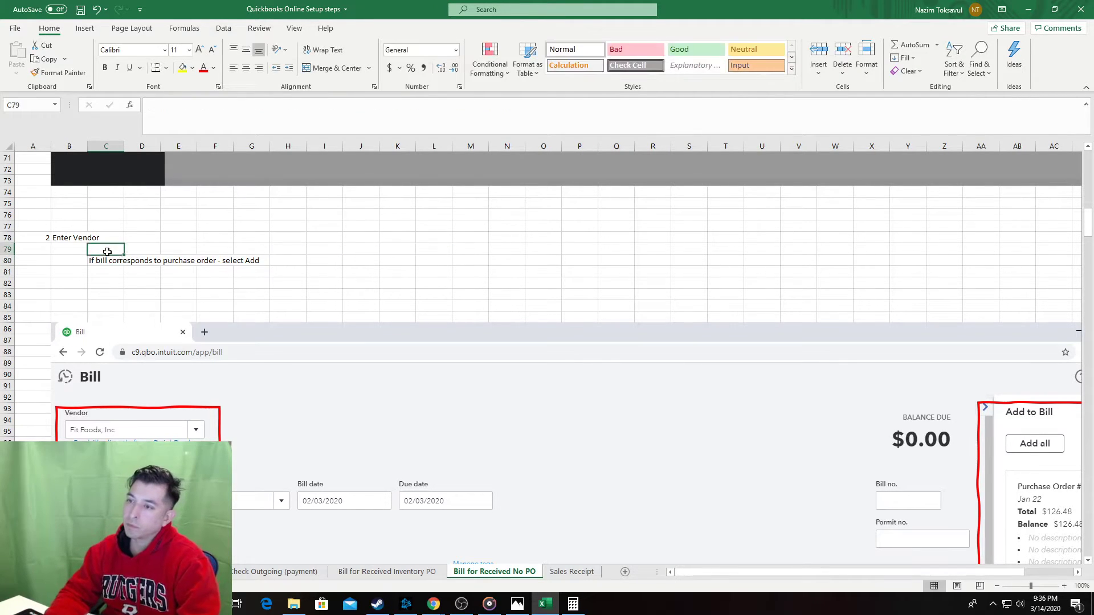
type("If new Ven")
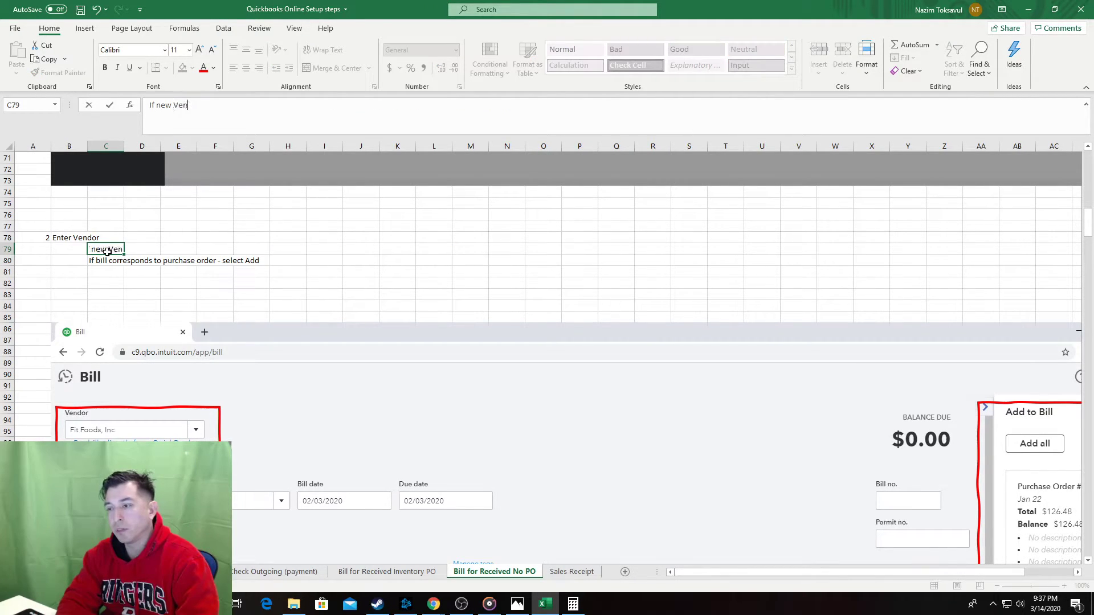
type("dor add new vendor")
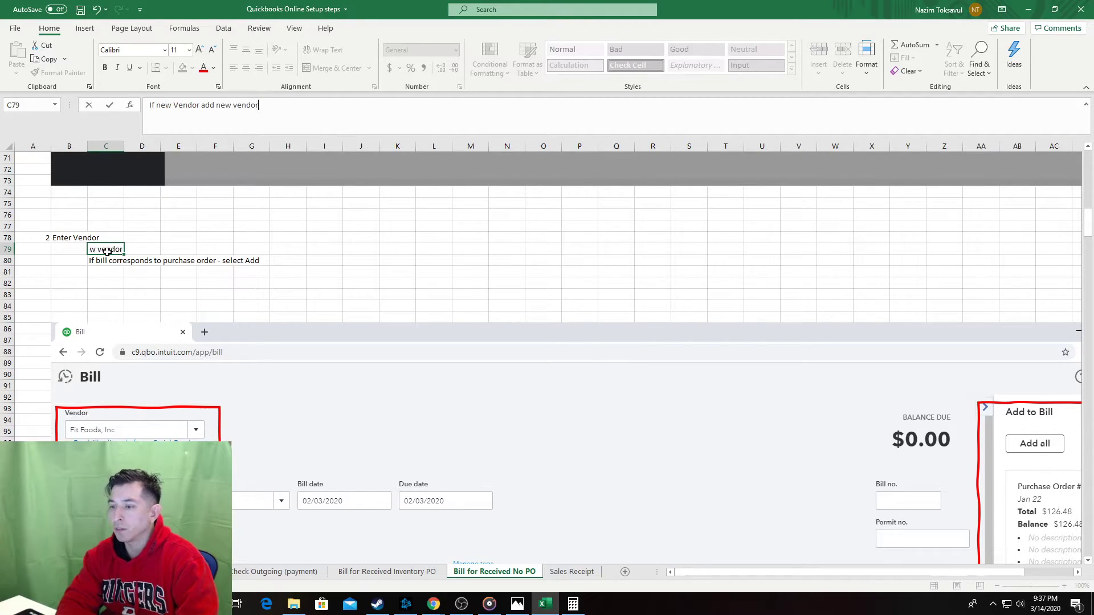
key("Tab")
Clear the purchase-order note below it and bring back the QuickBooks bill.
key("Return")
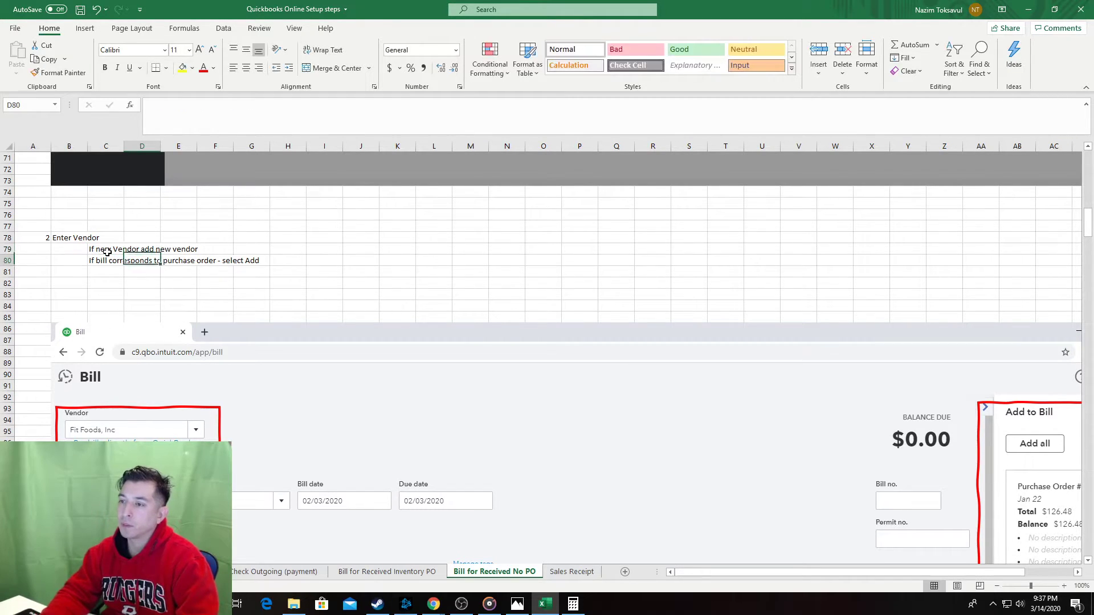
key("BackSpace")
key("Return")
key("alt+Tab")
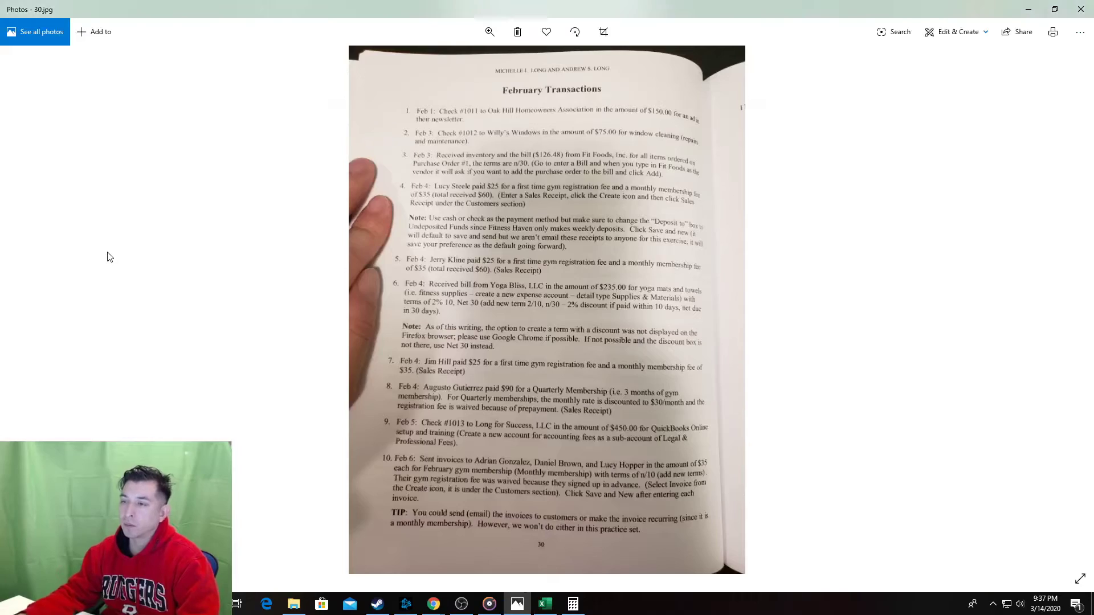
key("alt+Tab")
key("Tab")
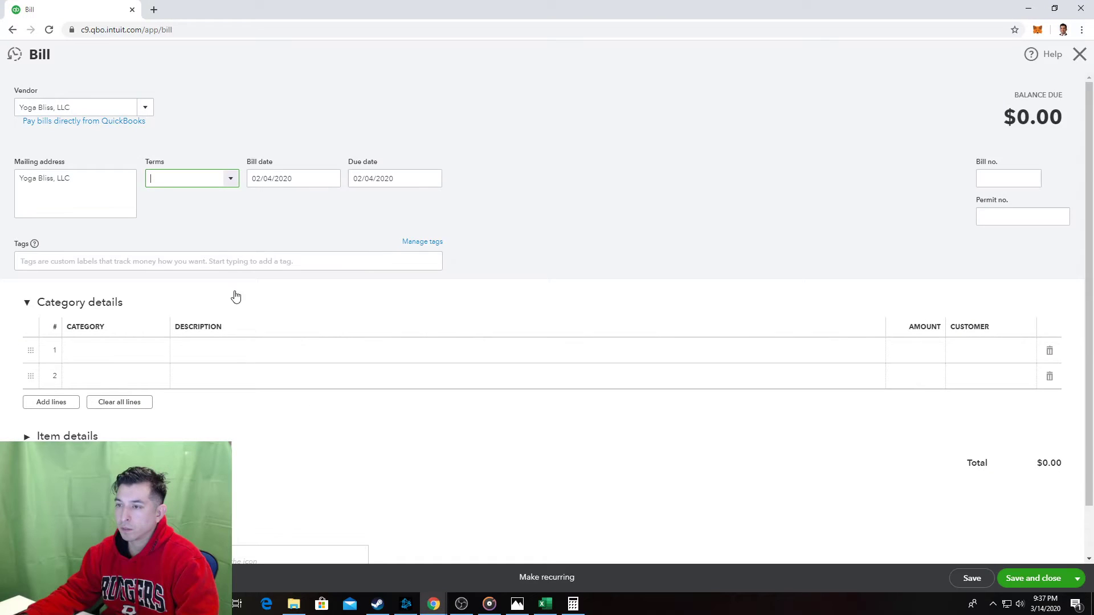
Capture the QuickBooks bill showing vendor Yoga Bliss, LLC for the spreadsheet.
left_click(144, 109)
left_click(144, 109)
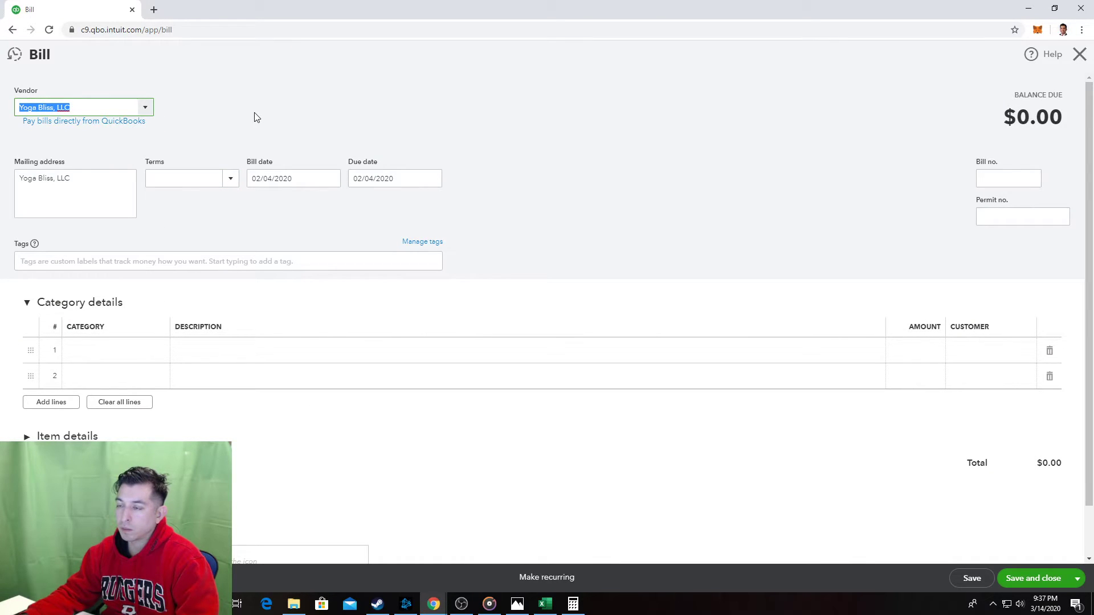
left_click(254, 112)
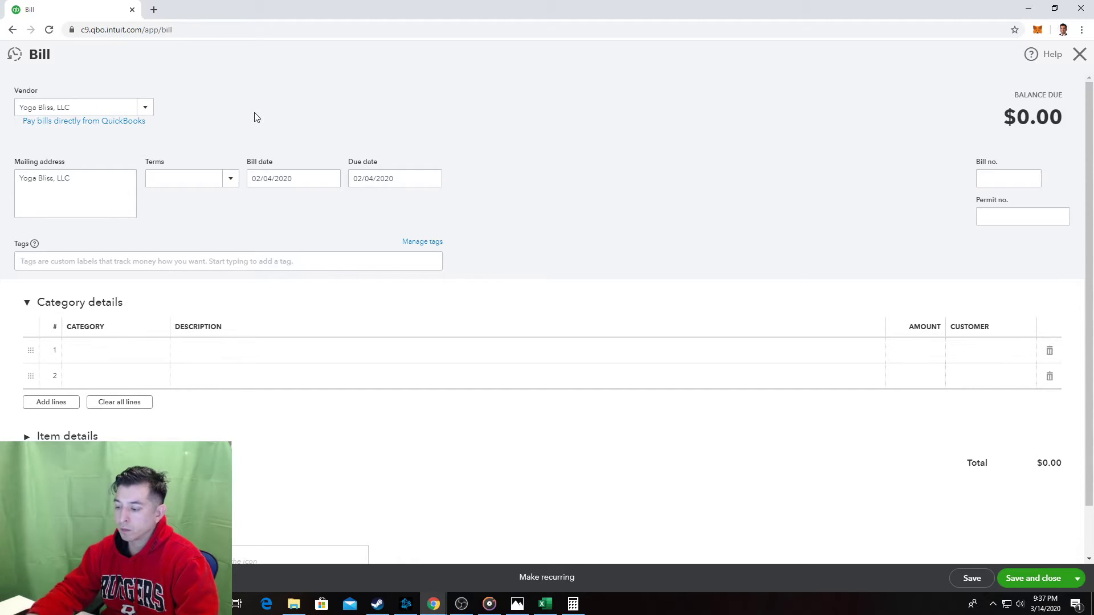
key("alt+Tab")
scroll(237, 382, "down", 4)
key("ctrl+v")
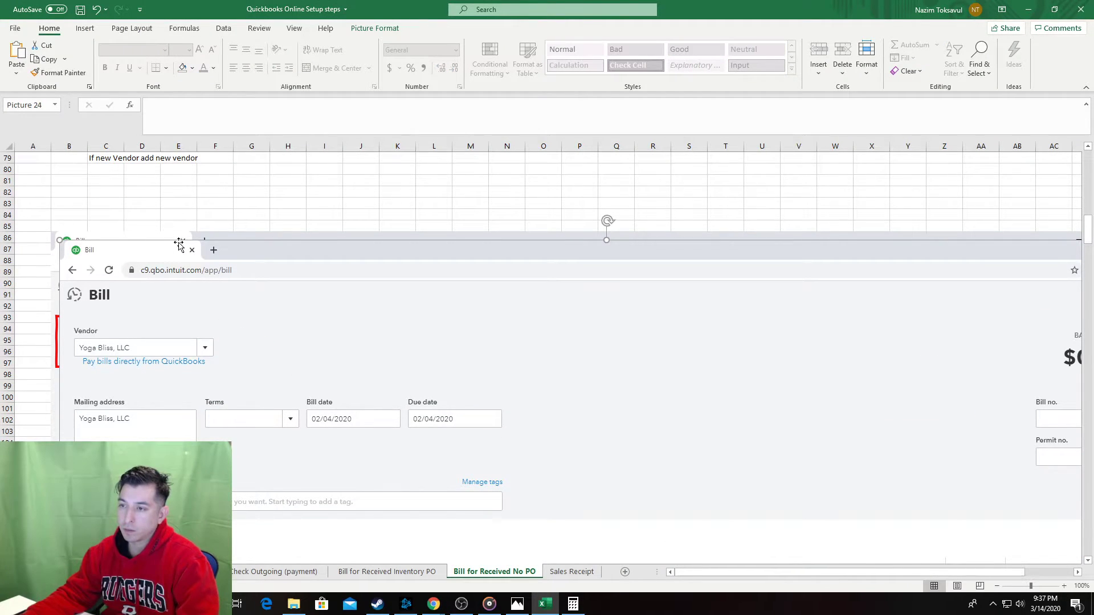
key("ctrl+z")
Swap the old Fit Foods screenshot for the Yoga Bliss bill at B86, sent to back, and save.
key("Delete")
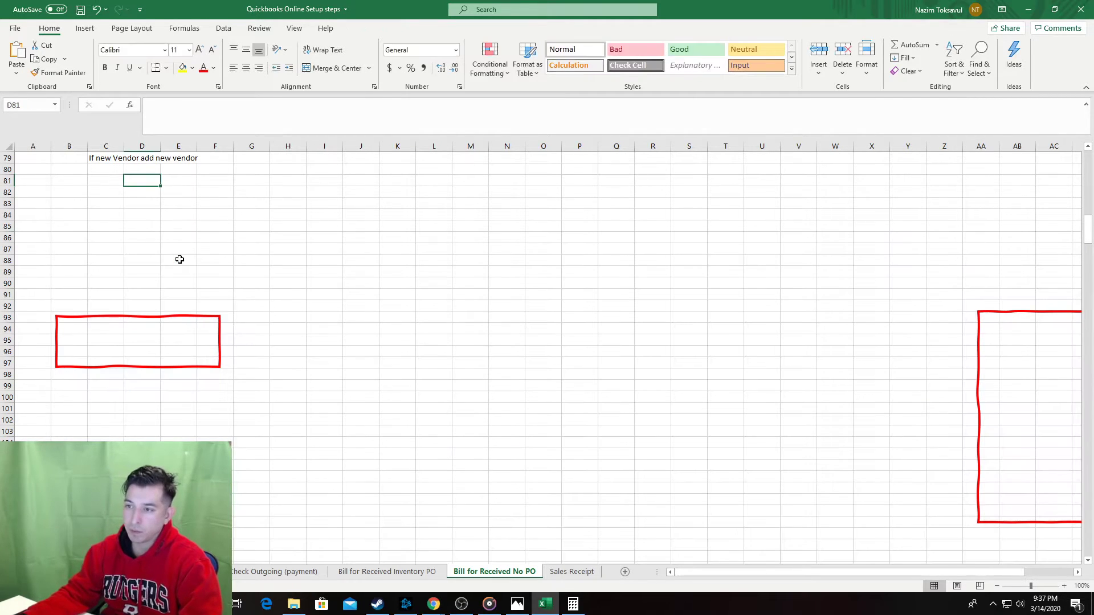
left_click(63, 237)
key("ctrl+v")
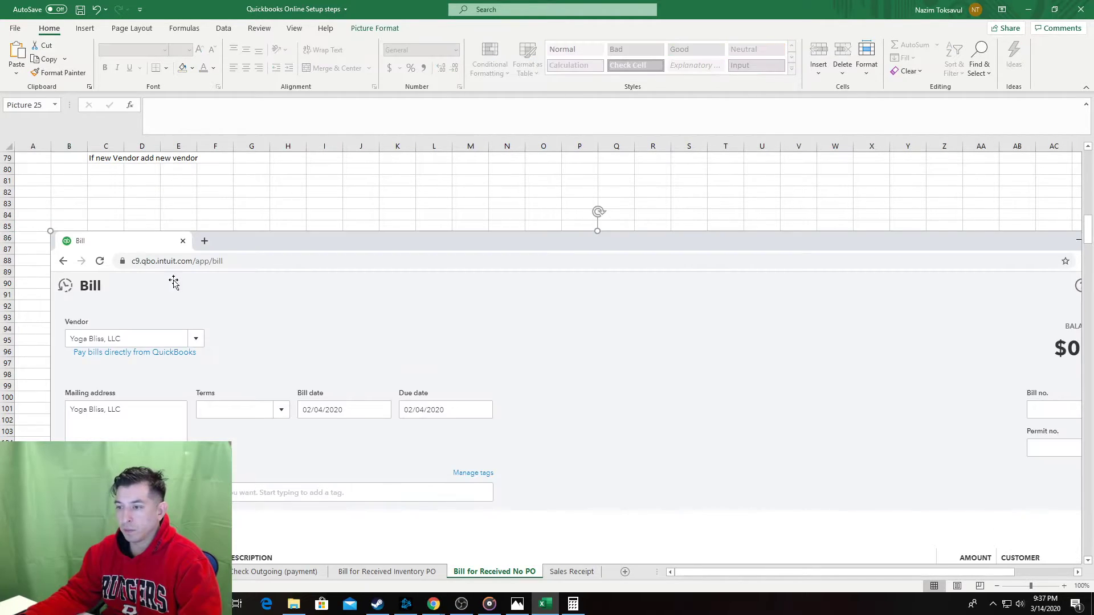
right_click(195, 297)
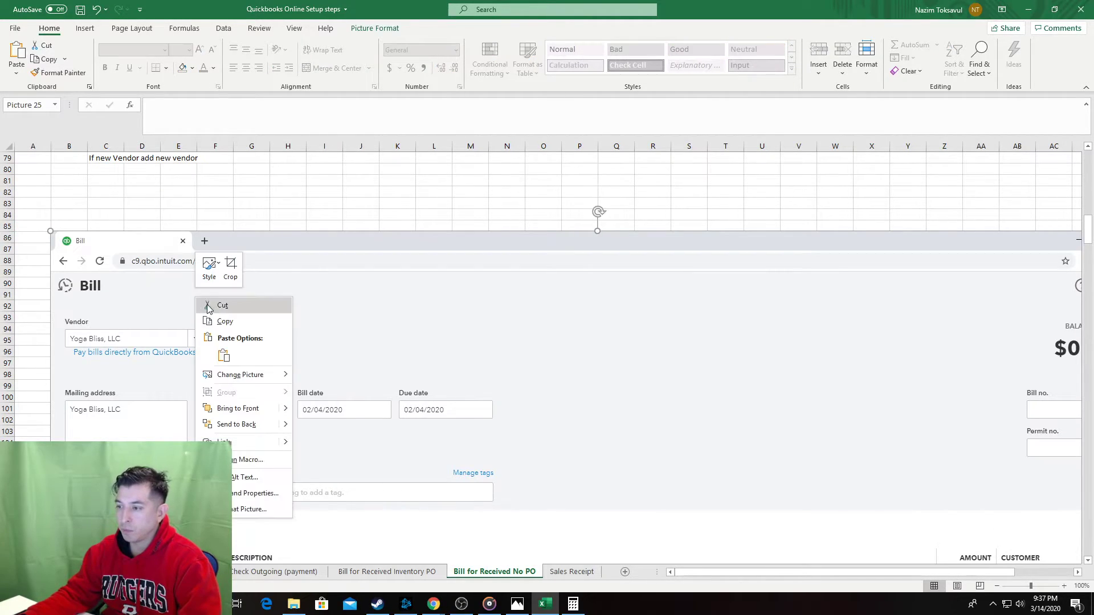
left_click(242, 424)
left_click(370, 194)
key("ctrl+s")
Compare the sheet with the QuickBooks bill and scroll through the finished sheet.
key("alt+Tab")
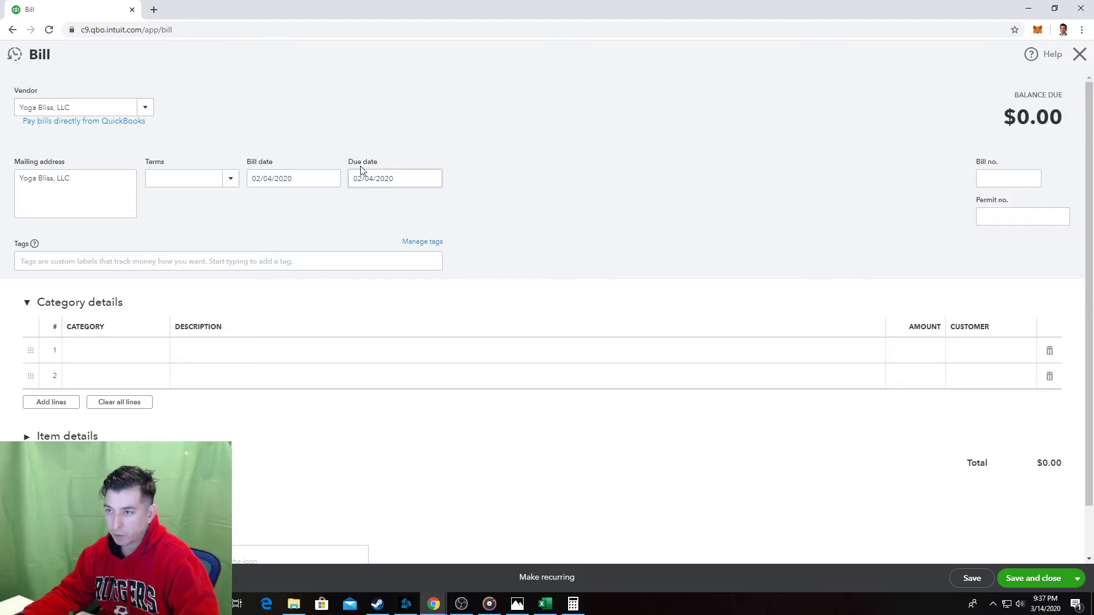
key("alt+Tab")
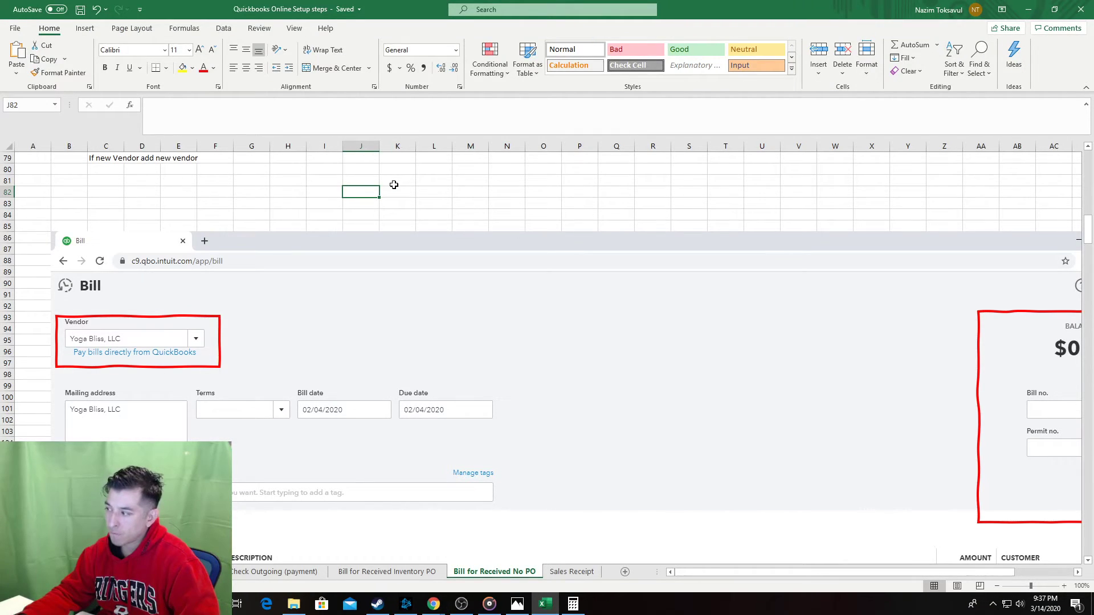
scroll(391, 183, "down", 1)
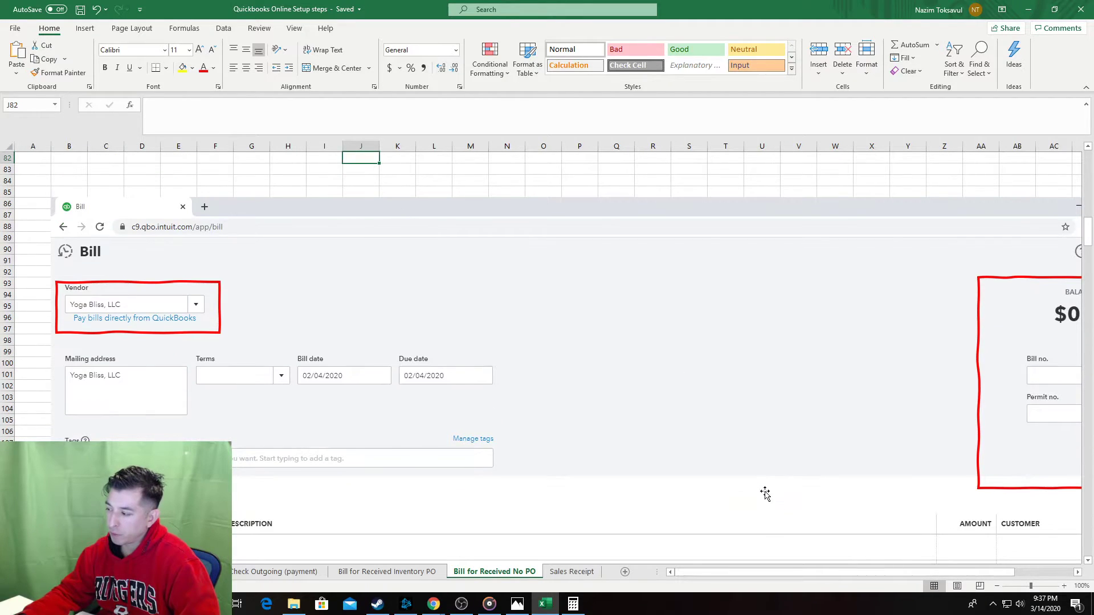
left_click_drag(922, 573, 1069, 580)
scroll(1057, 486, "down", 2)
scroll(1057, 485, "up", 2)
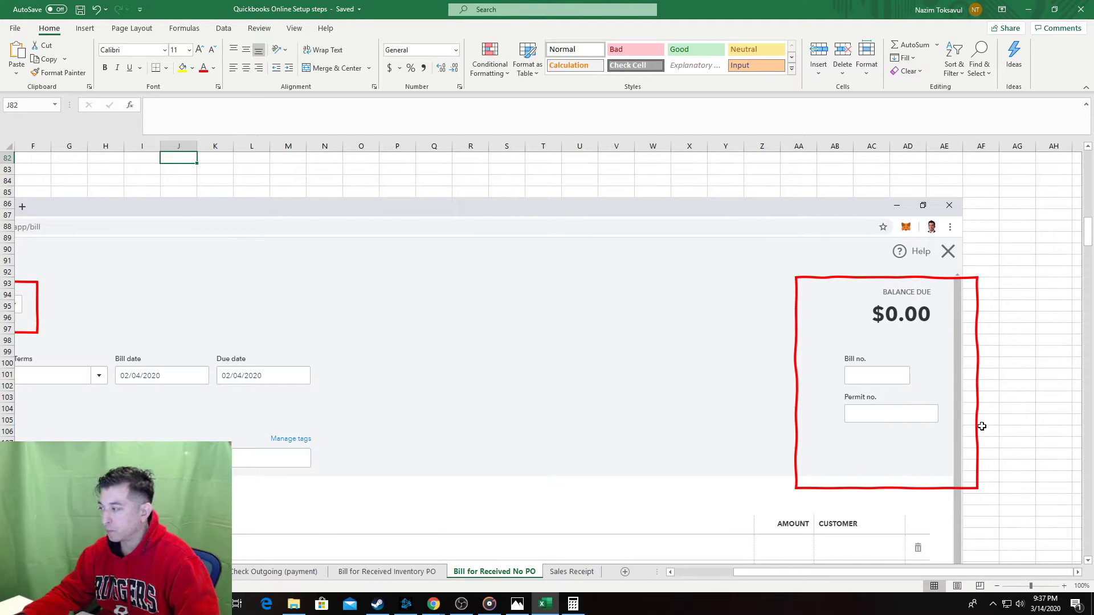
left_click_drag(978, 571, 694, 581)
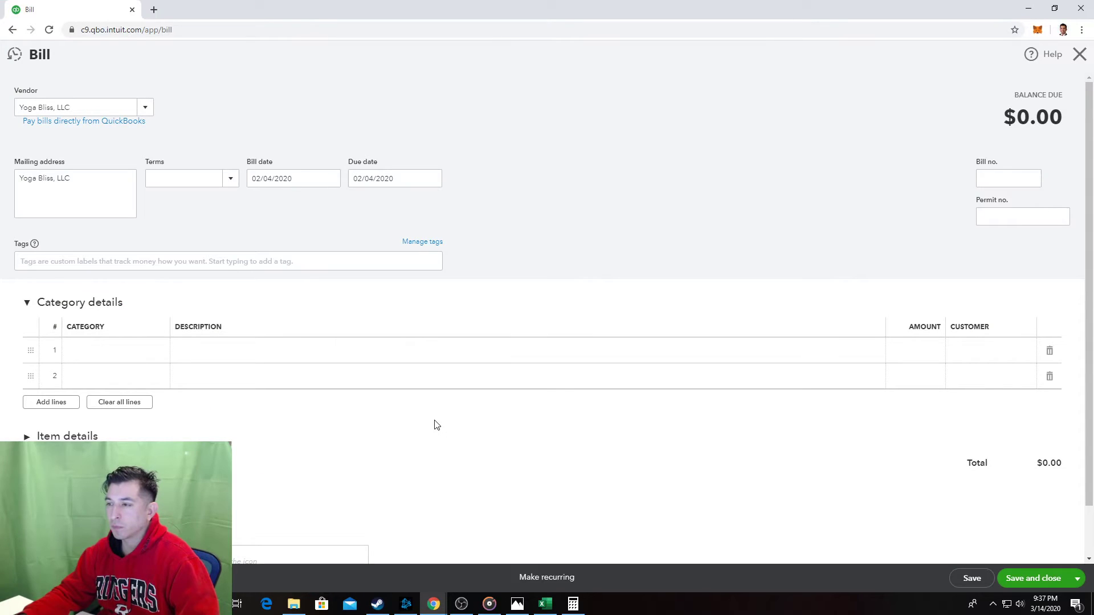
Set the bill's terms to Net 30, then start a new 30-day term and cancel it.
left_click(232, 181)
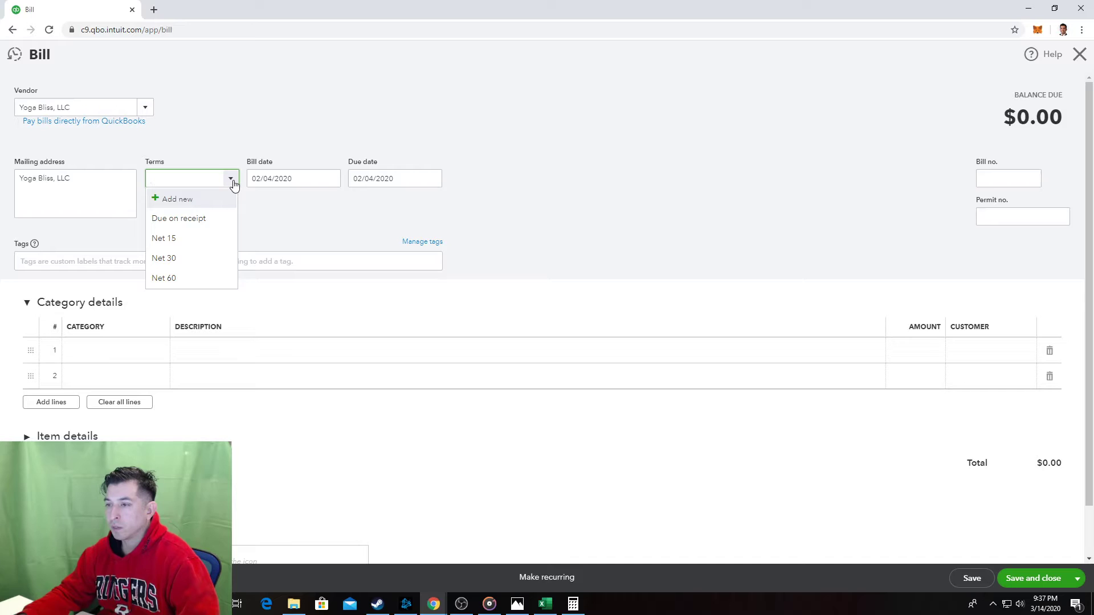
left_click(194, 258)
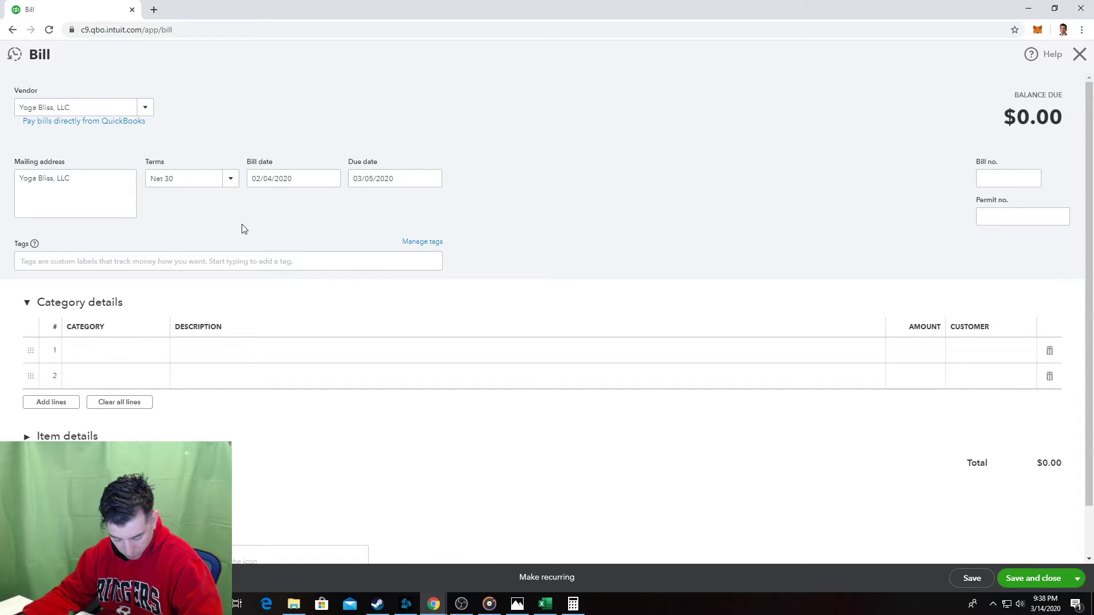
left_click(234, 178)
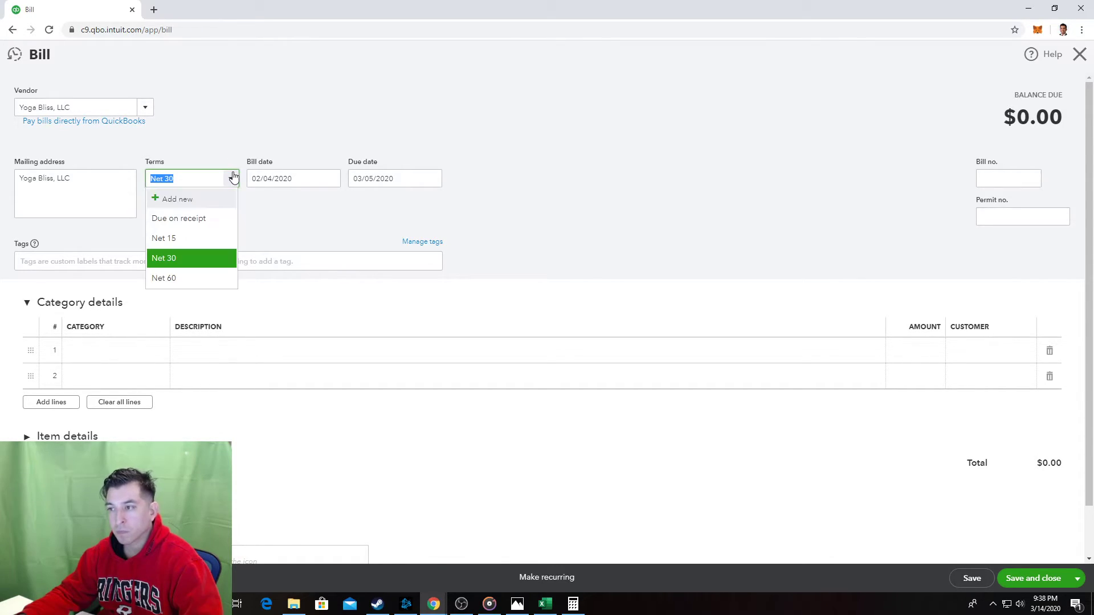
left_click(198, 200)
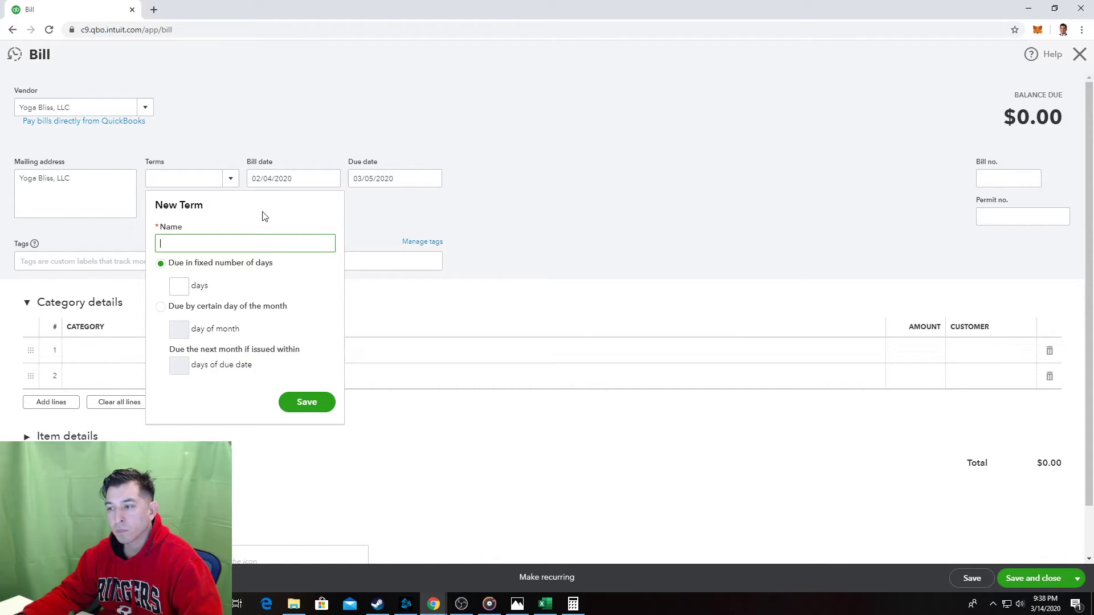
left_click(179, 290)
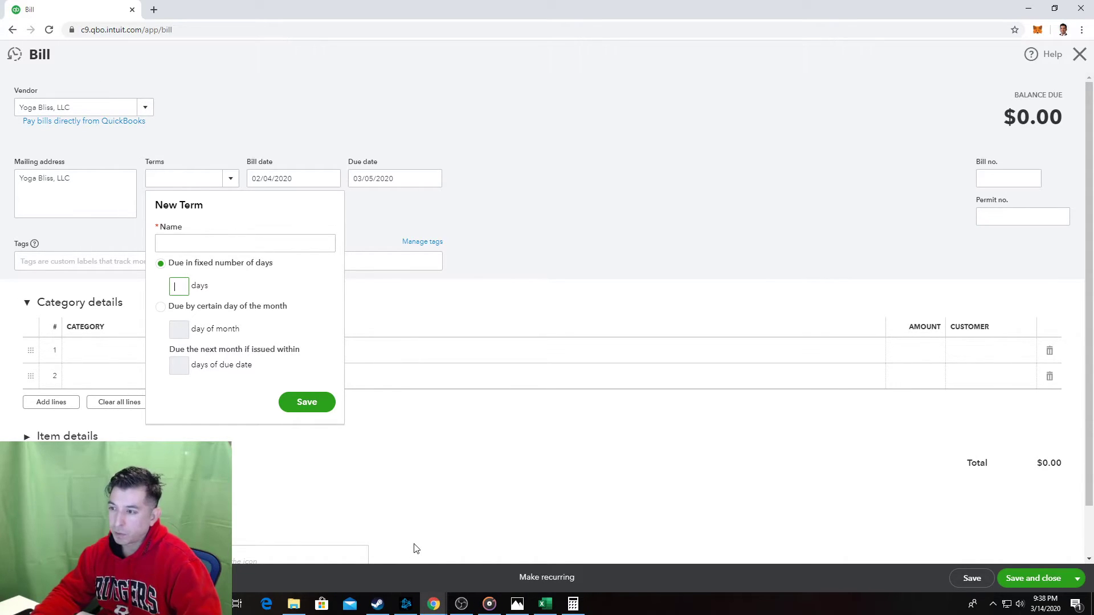
type("30")
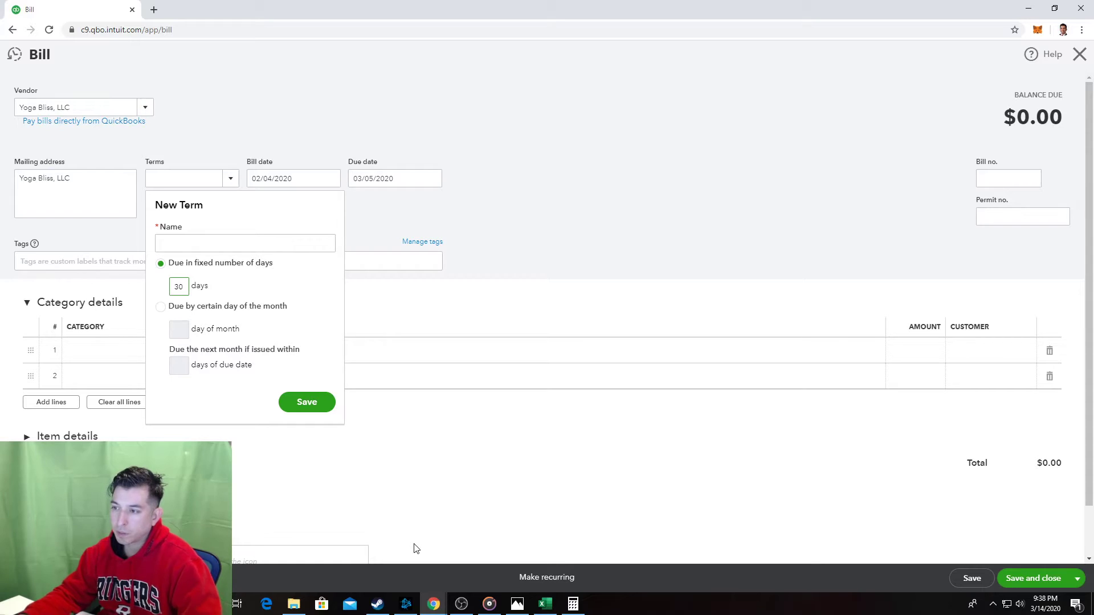
key("Escape")
Reapply Net 30 terms so the bill dated 02/04/2020 falls due 03/05/2020.
left_click(230, 179)
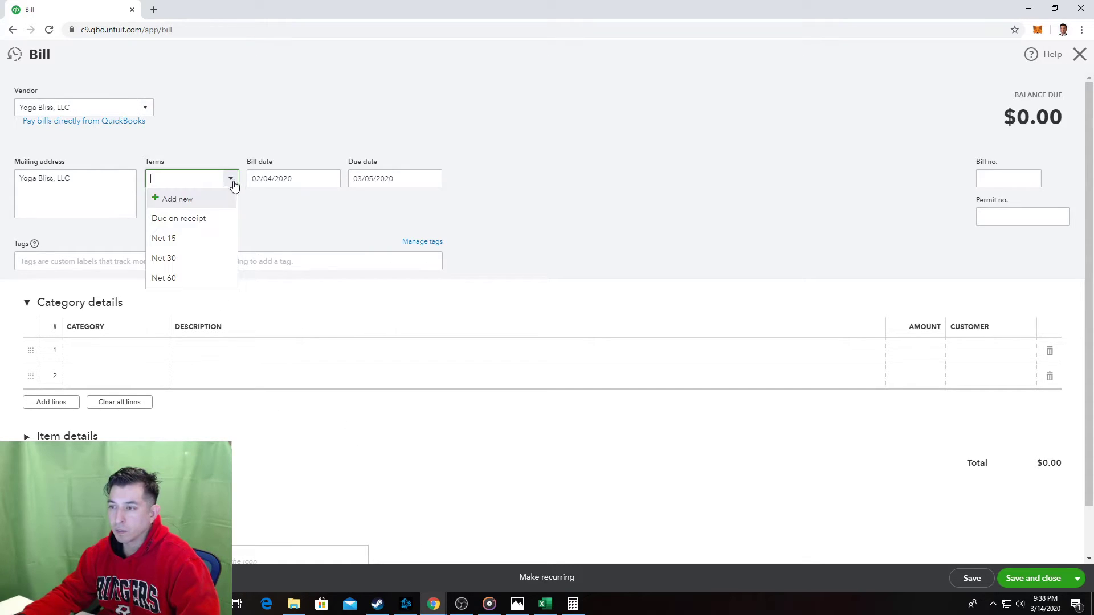
left_click(197, 259)
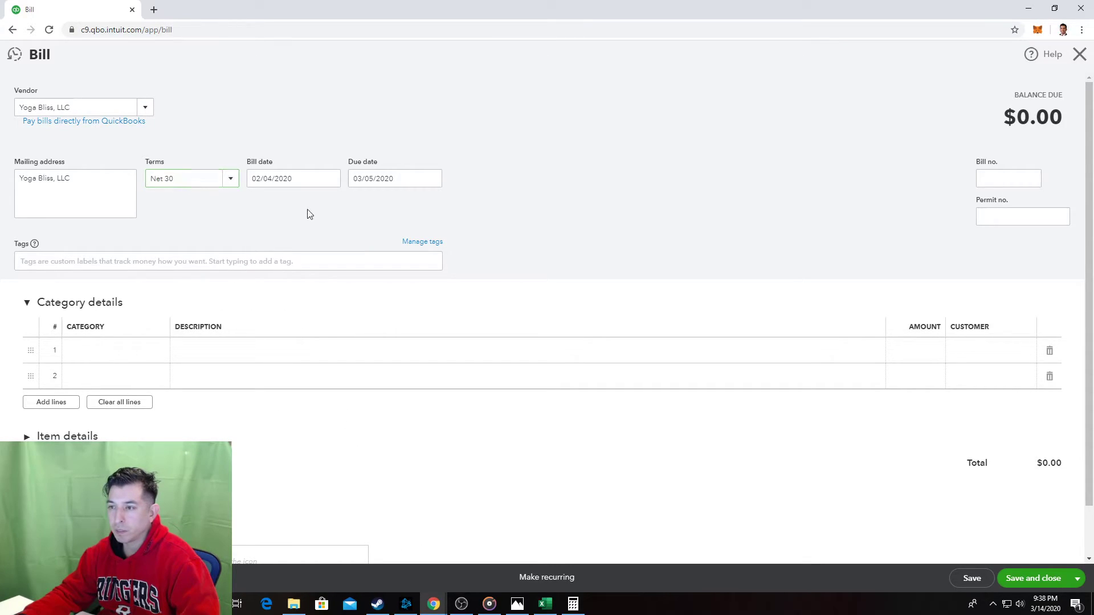
key("Tab")
key("Tab")
left_click(307, 257)
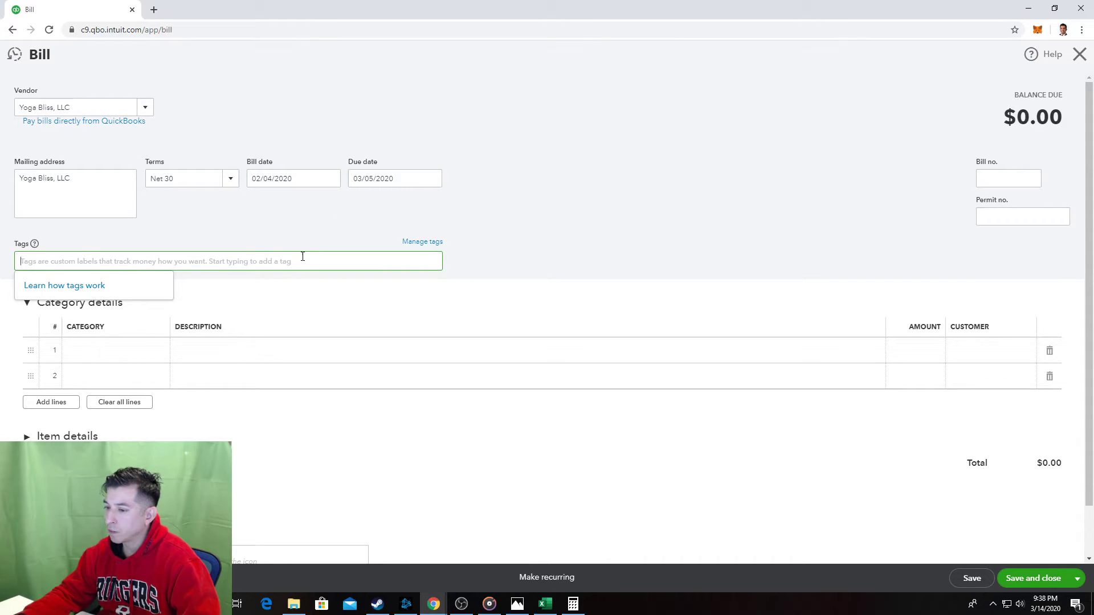
scroll(302, 257, "down", 1)
Minimize the Blizzard Battle.net launcher from the taskbar to reveal the Yoga Bliss bill.
left_click(405, 604)
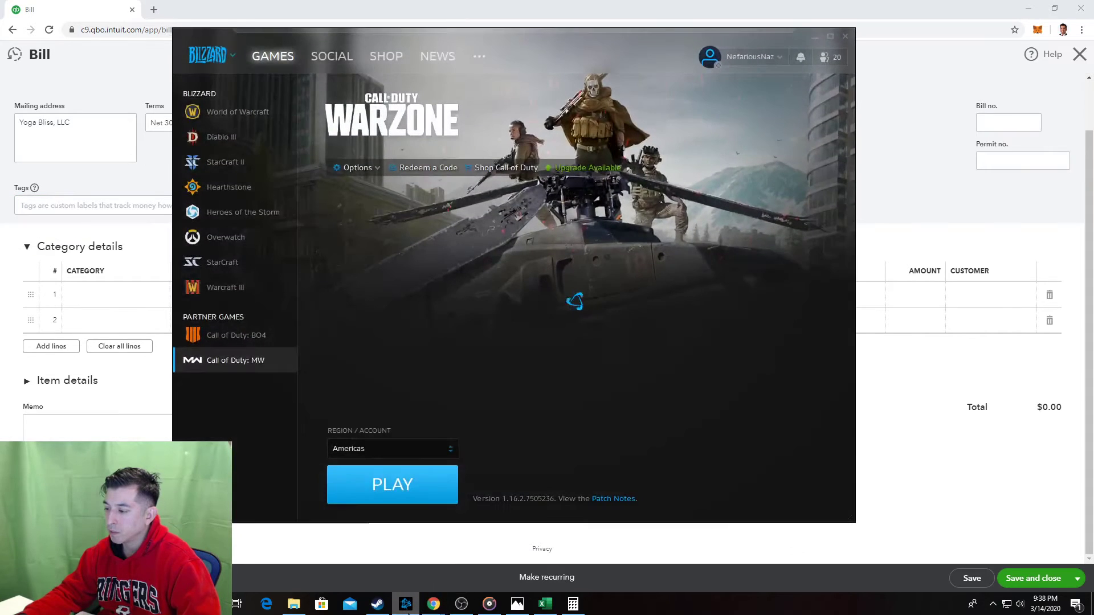
left_click(406, 604)
mouse_move(428, 606)
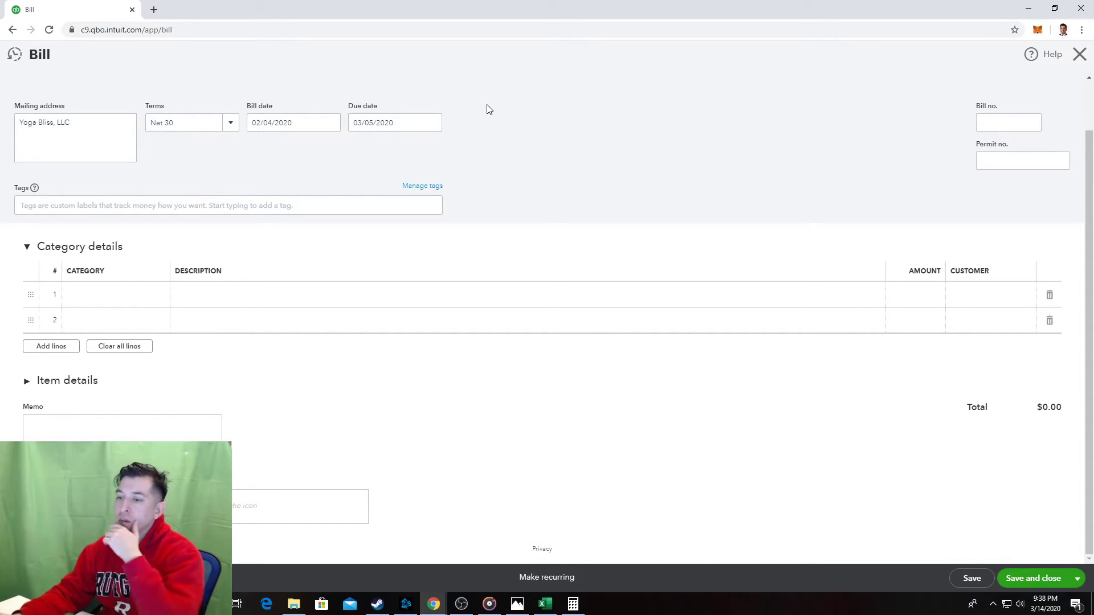
Switch the Yoga Bliss bill's terms to Net 15.
scroll(632, 158, "up", 2)
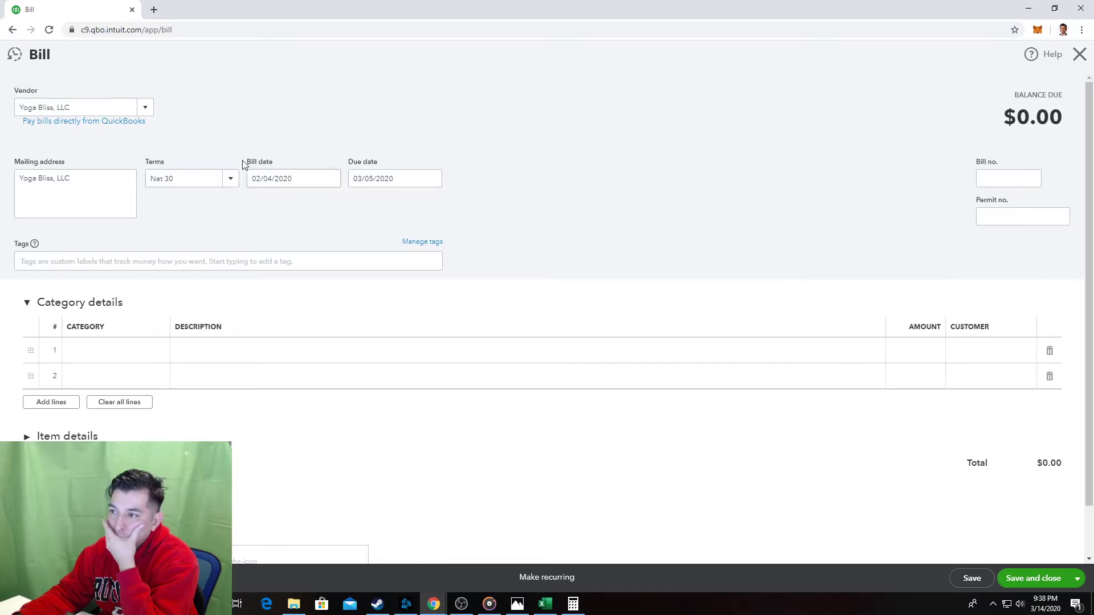
left_click(226, 178)
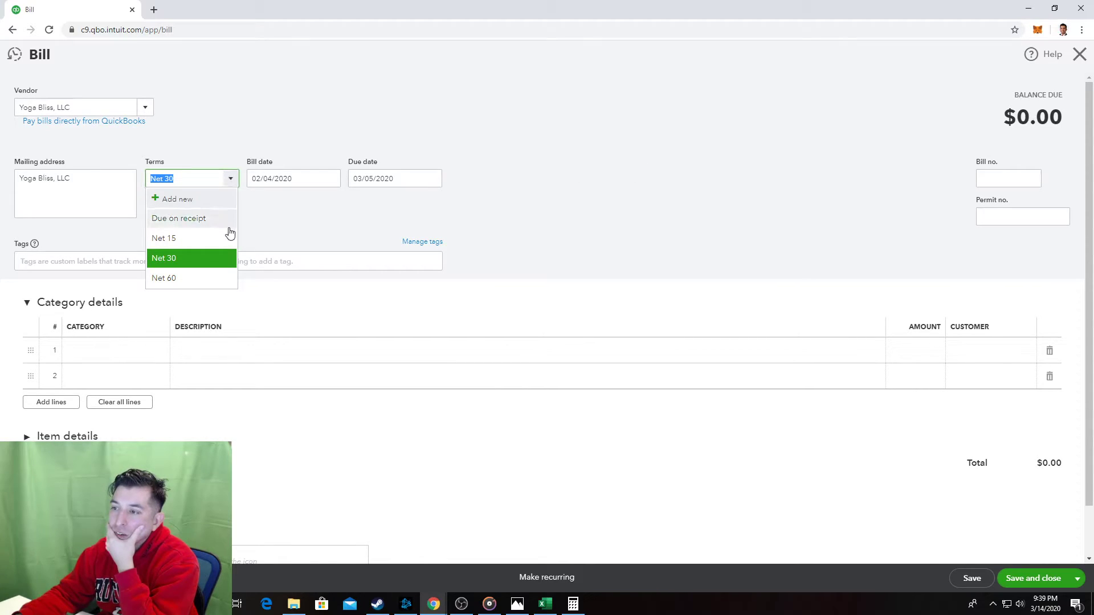
left_click(203, 243)
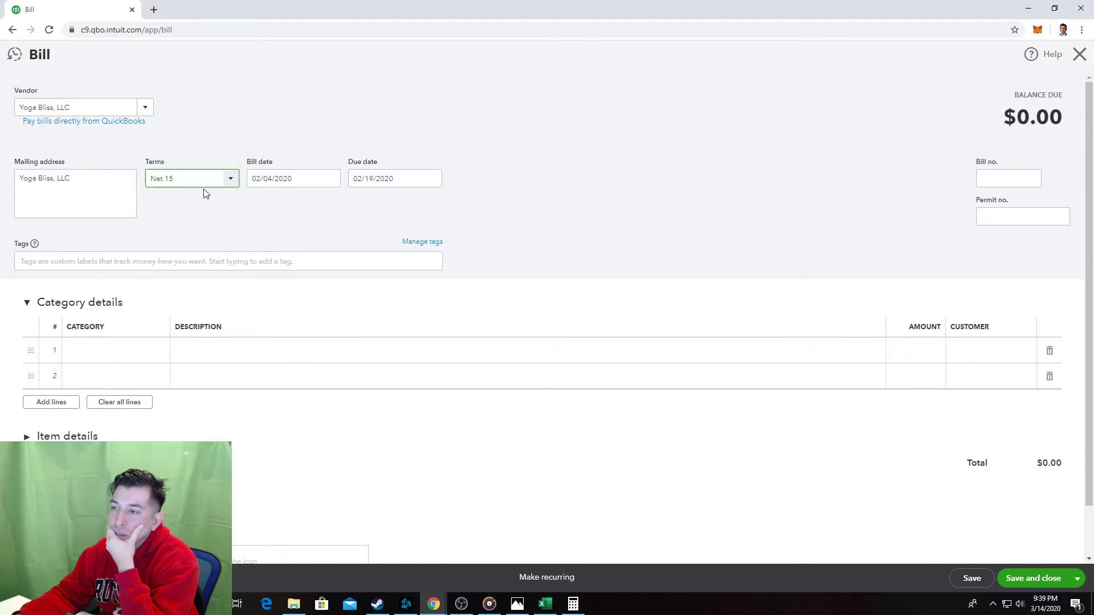
Create and save a new '2/10, n/30' payment term due in 30 days.
left_click(230, 181)
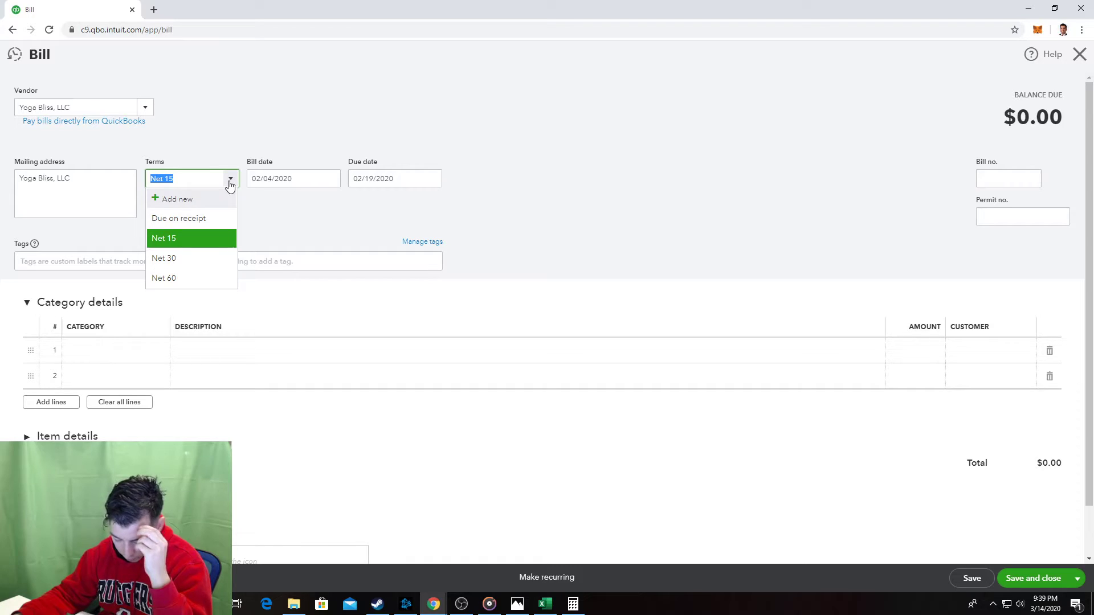
left_click(175, 199)
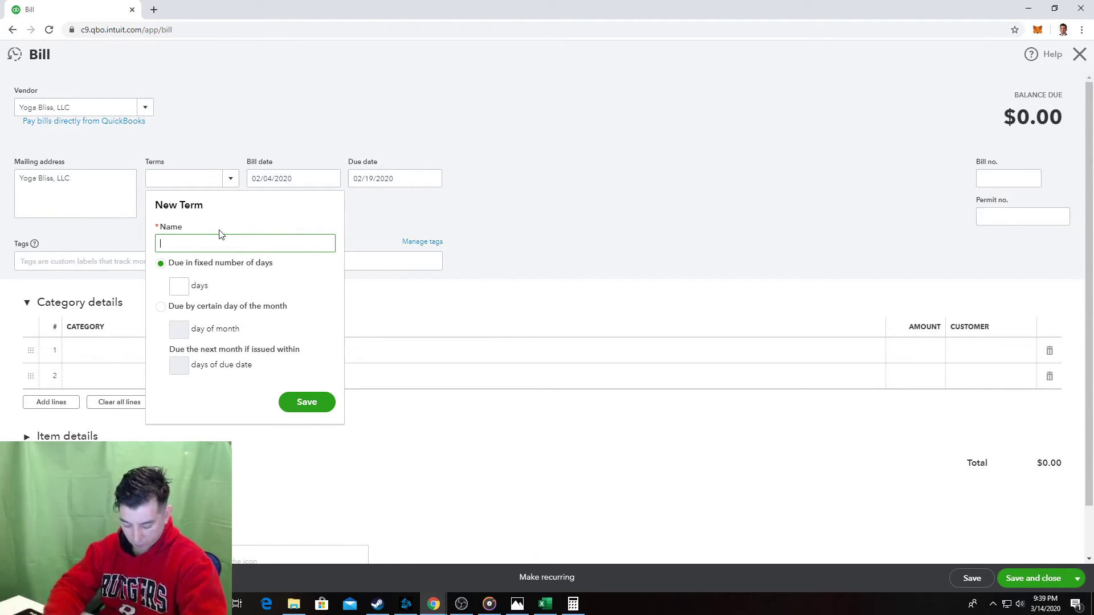
type("2/")
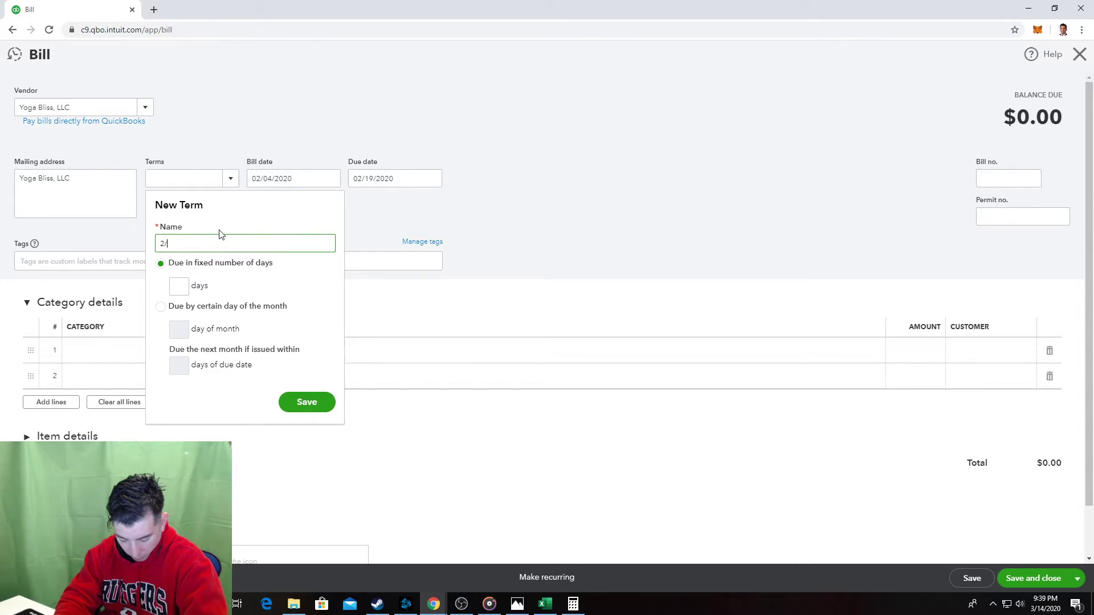
type("10, ")
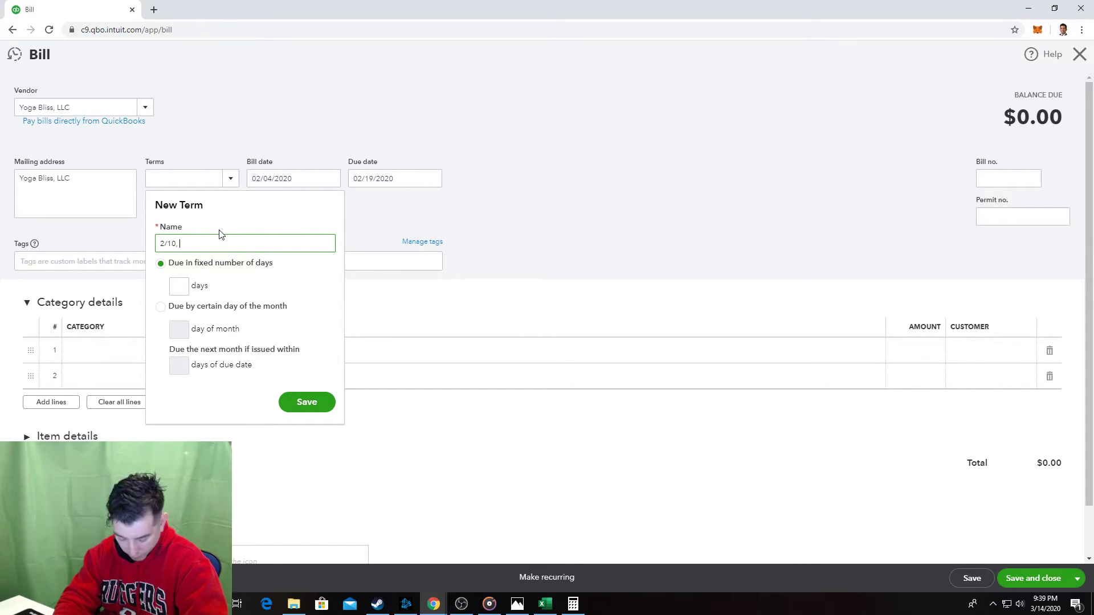
type("n/30")
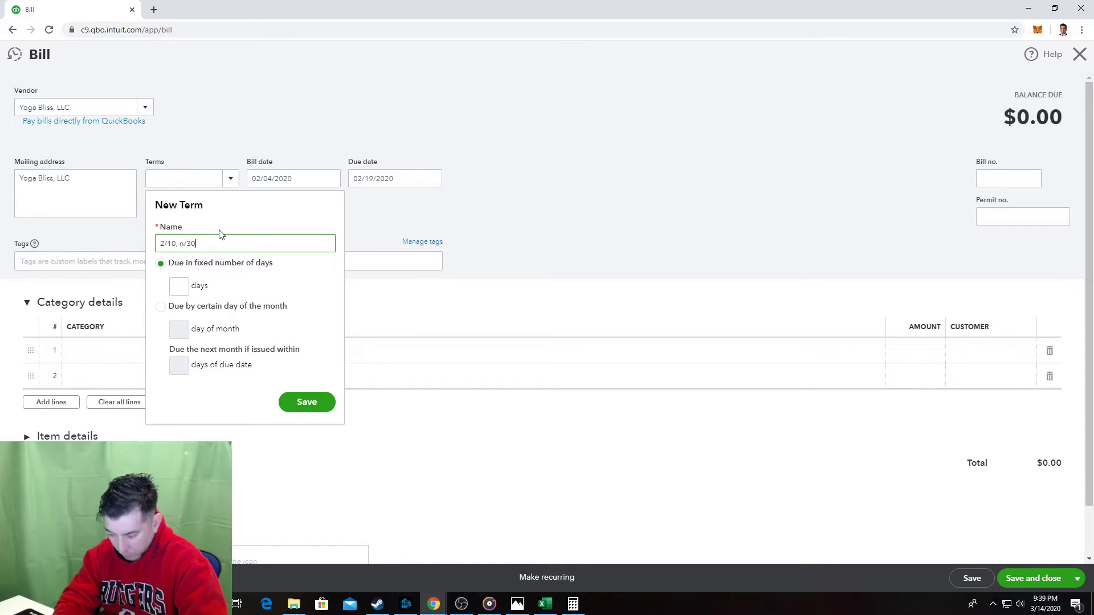
left_click(185, 288)
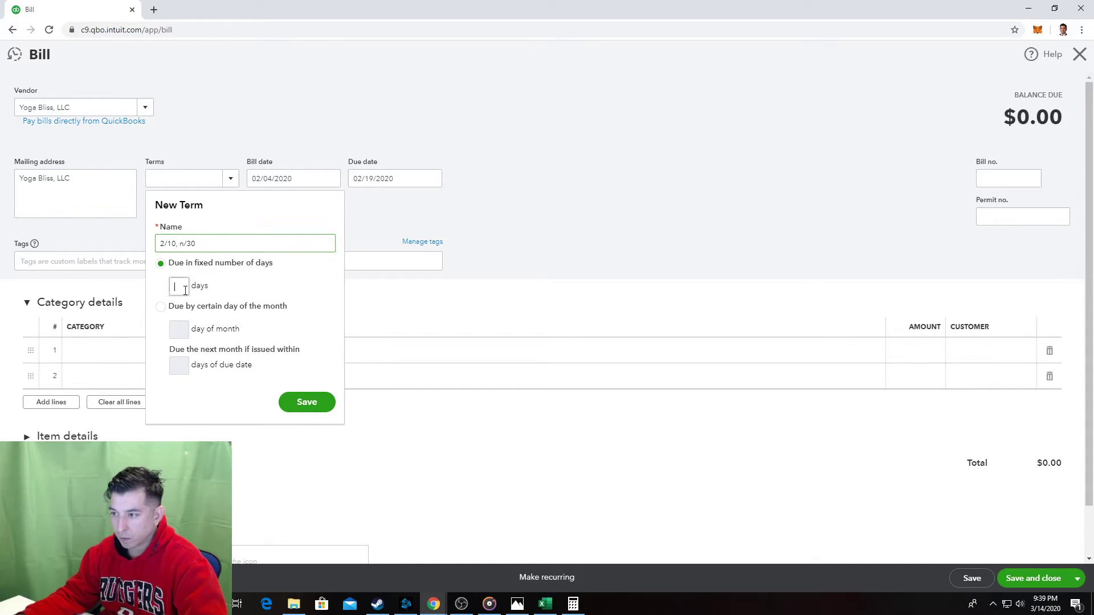
type("30")
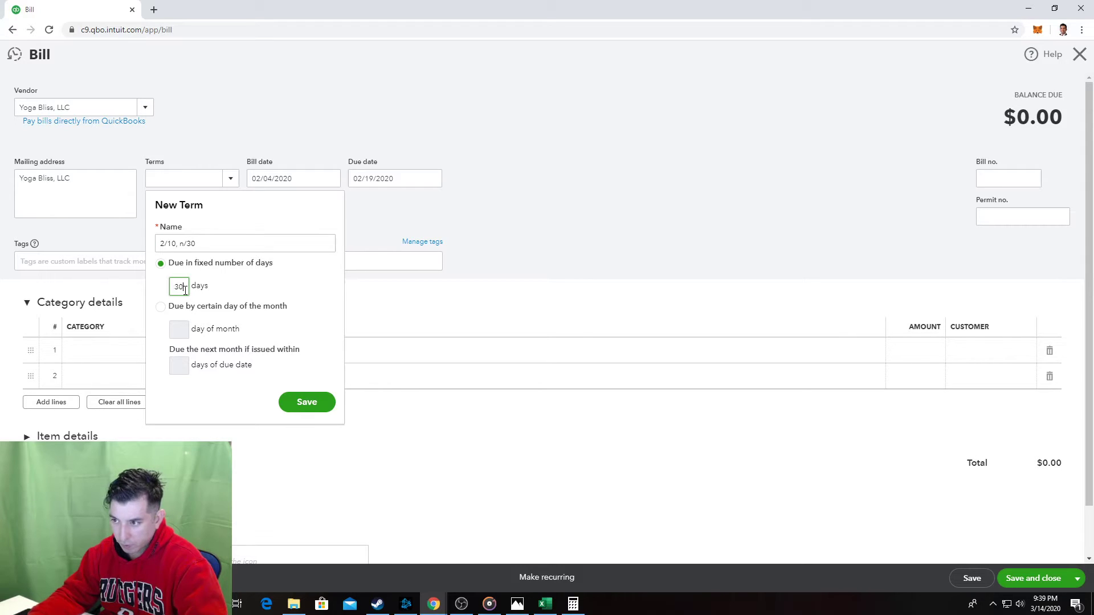
left_click(313, 406)
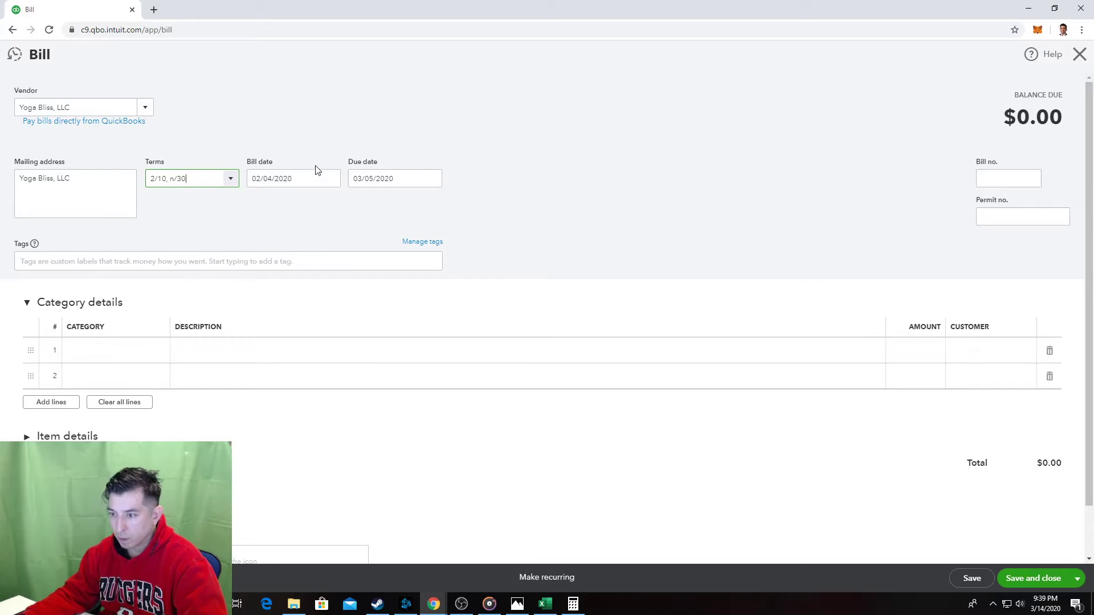
scroll(453, 199, "down", 1)
scroll(452, 199, "up", 1)
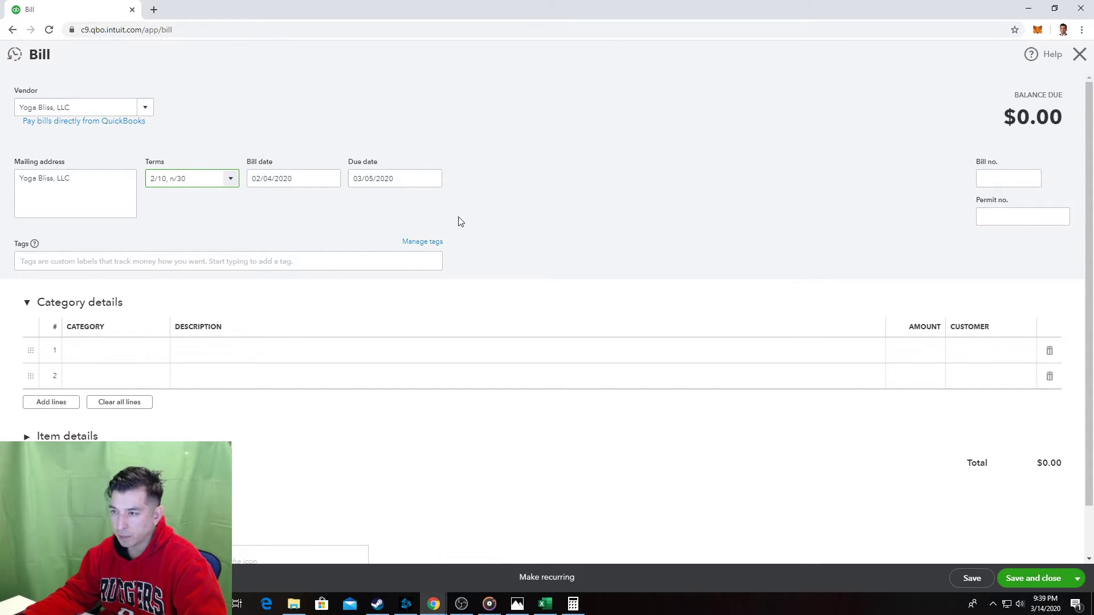
left_click(154, 9)
Clear the blank tab's address bar and drag that tab out into its own window.
type("t")
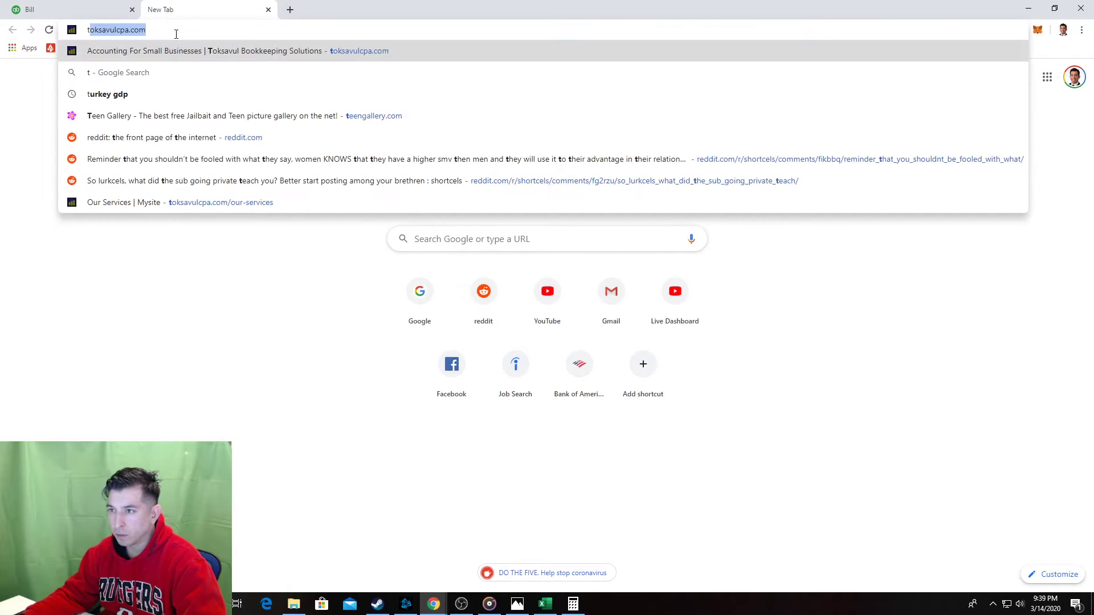
key("BackSpace")
key("BackSpace")
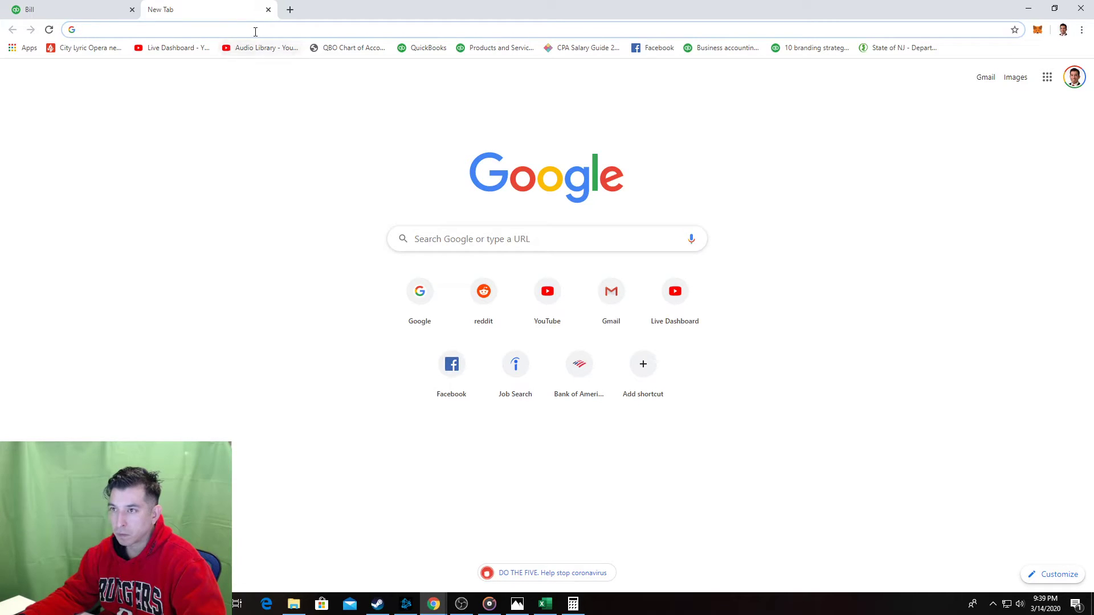
left_click_drag(218, 9, 0, 35)
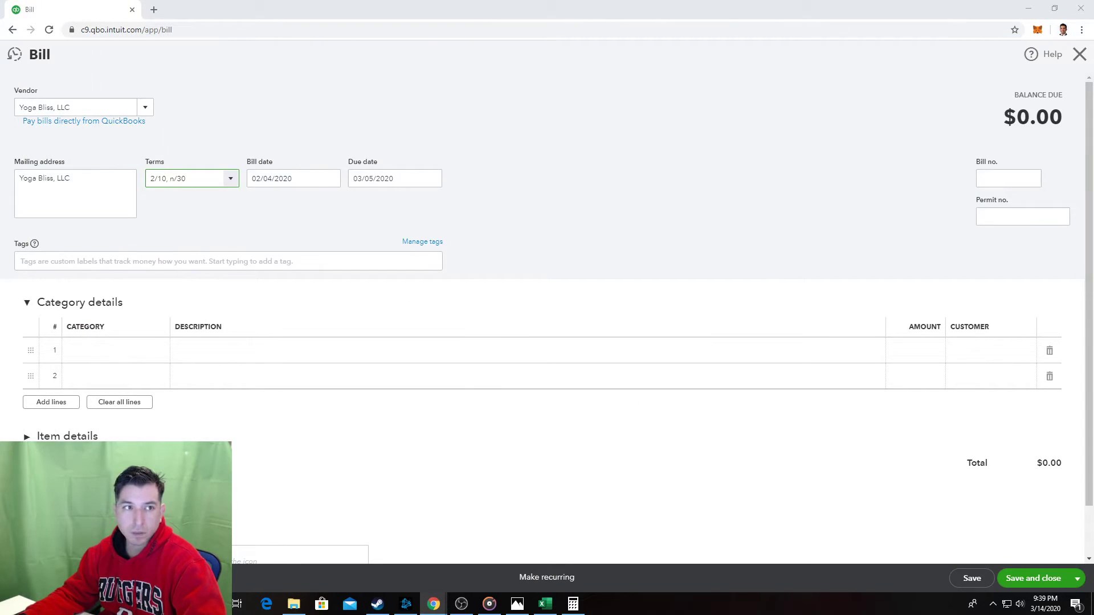
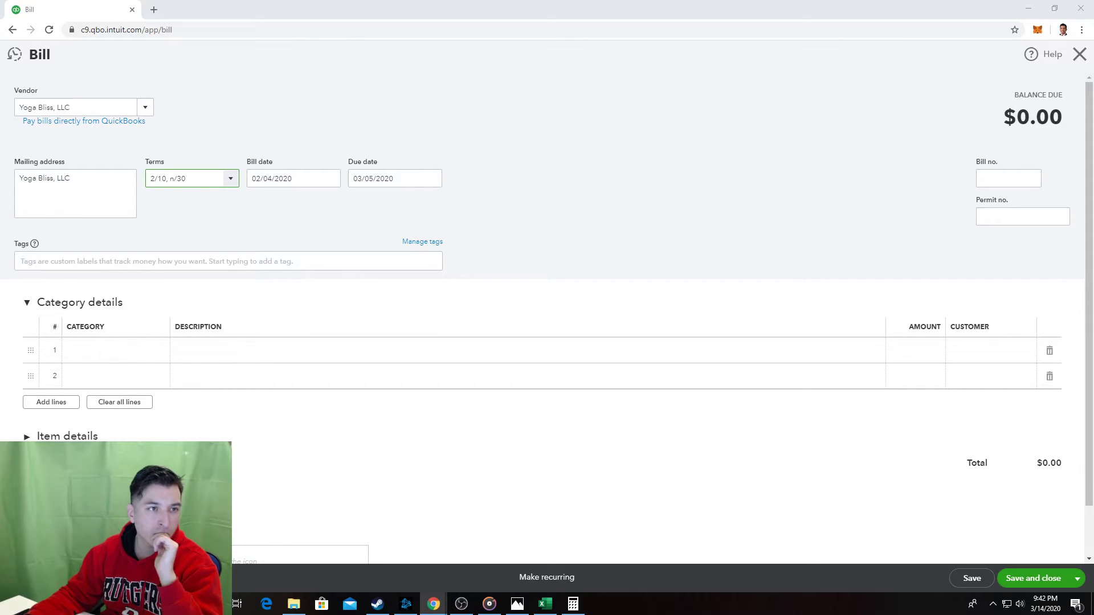
Drag the YouTube discount-item tutorial window back over the QuickBooks bill.
left_click_drag(1, 47, 264, 42)
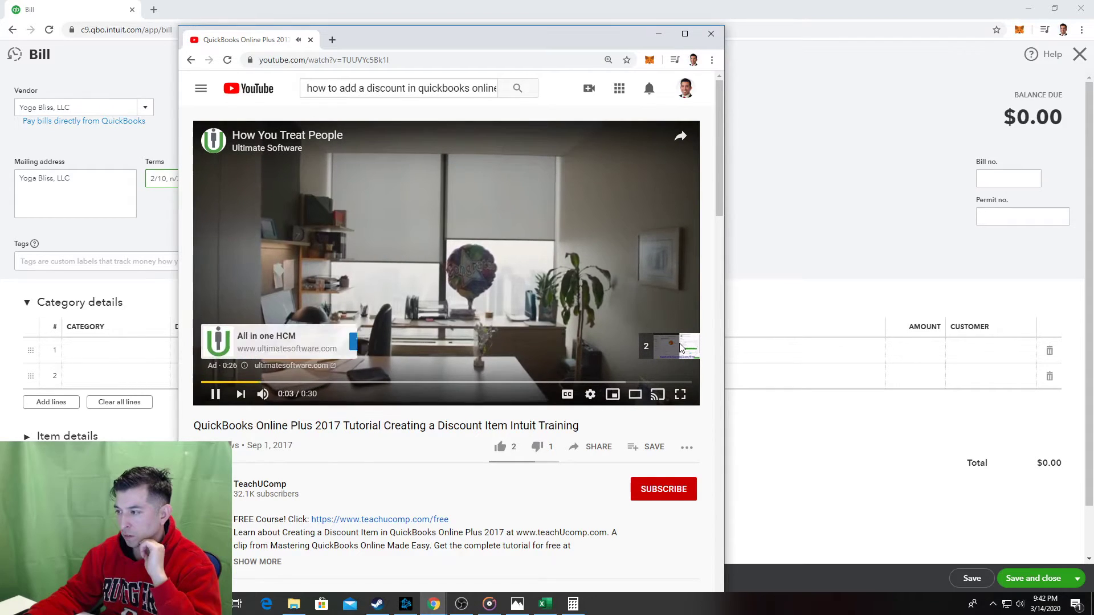
Skip the ad, lower the volume and skim the tutorial to its invoice part at 2:00.
left_click(664, 344)
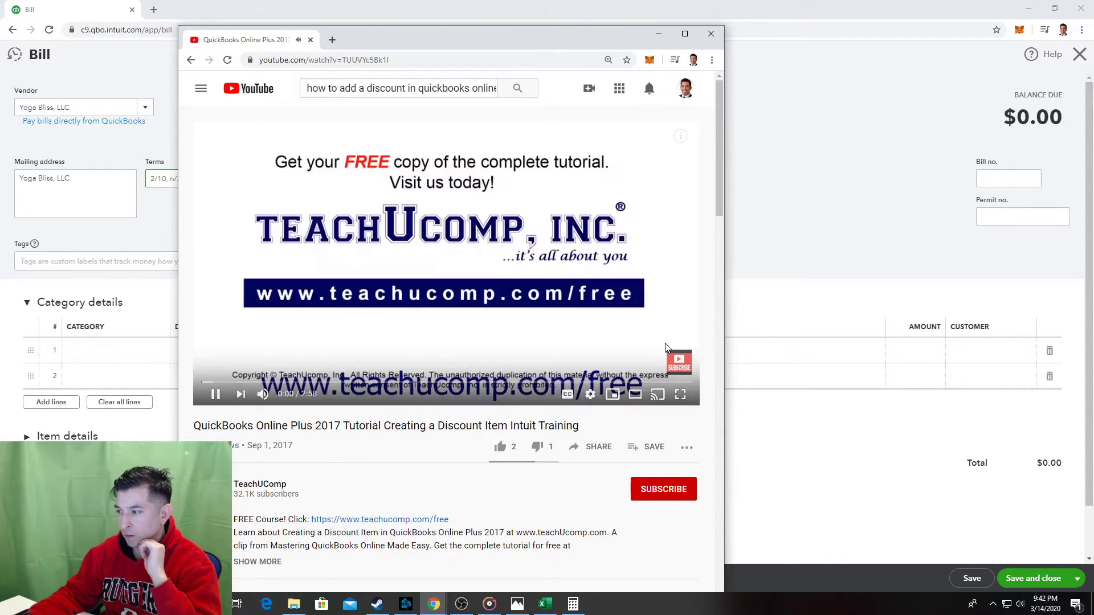
left_click(226, 385)
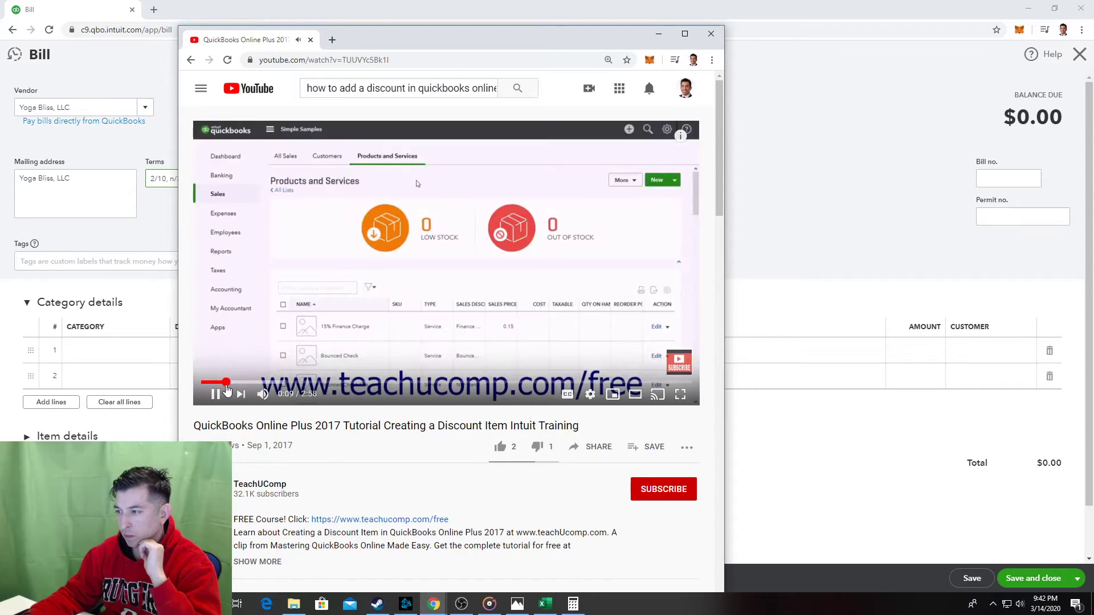
left_click(242, 382)
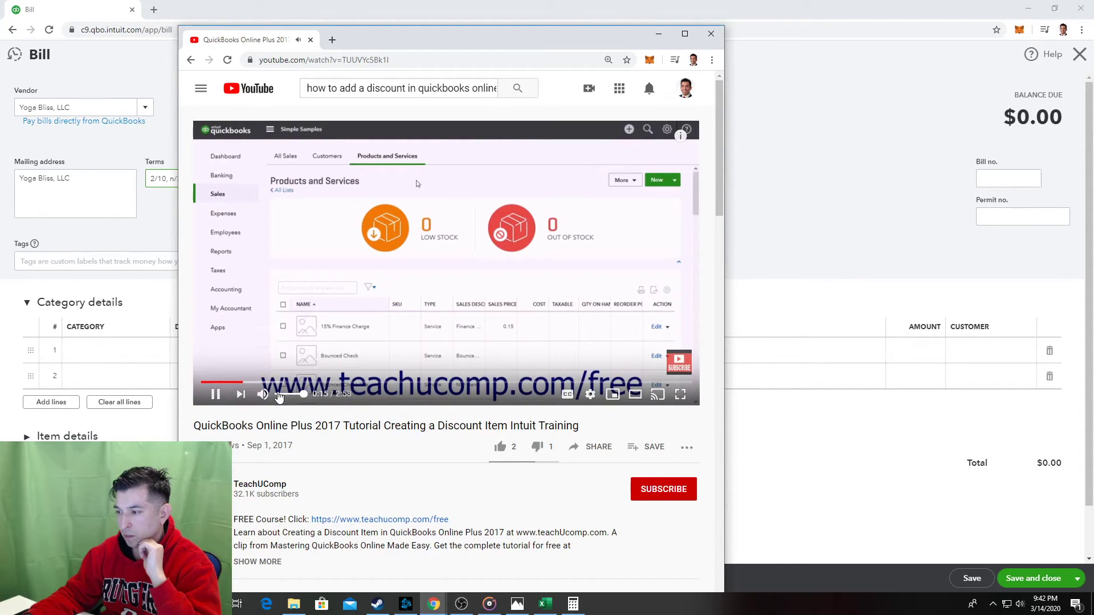
left_click(284, 394)
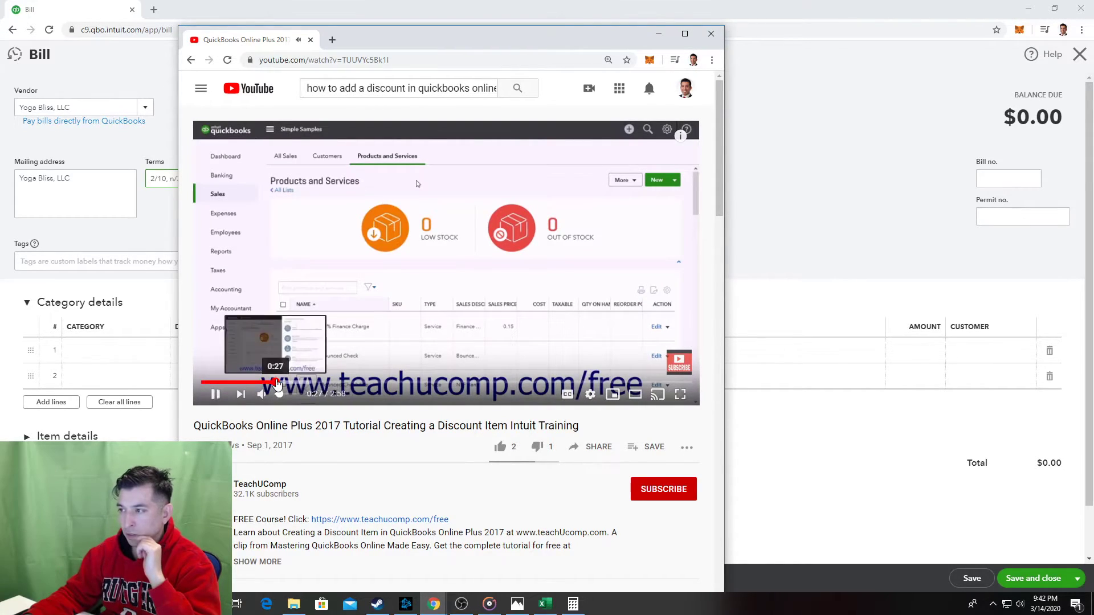
left_click(291, 382)
left_click(330, 381)
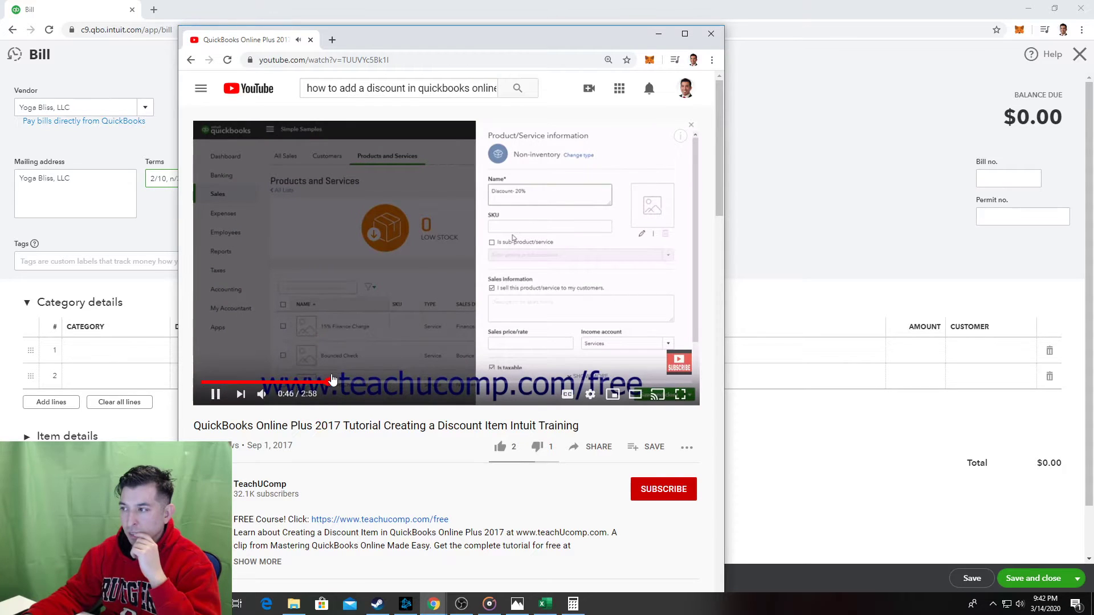
left_click(391, 368)
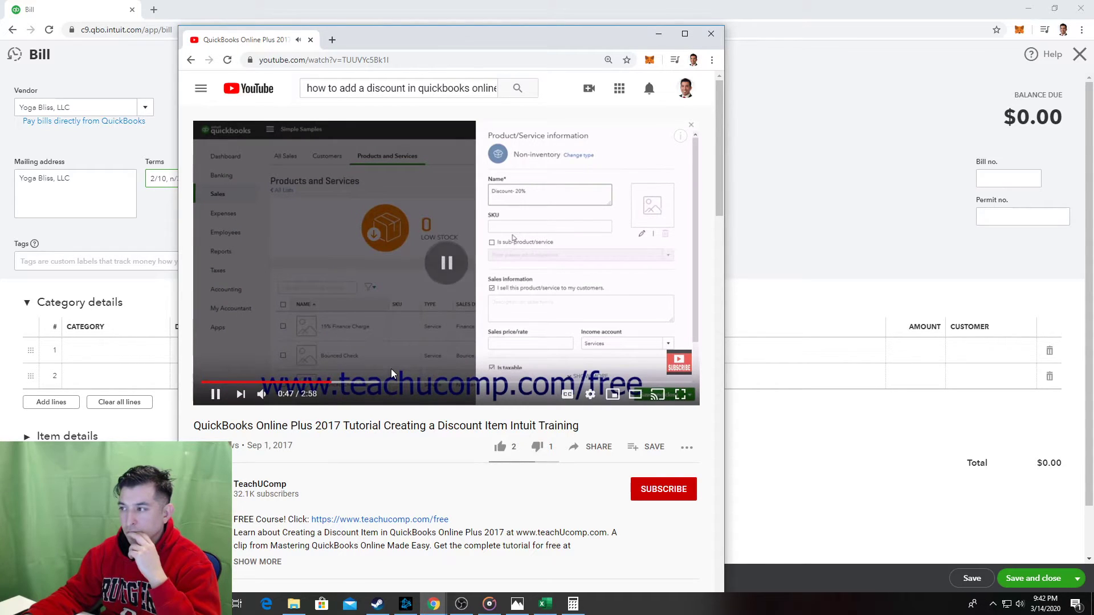
left_click(405, 324)
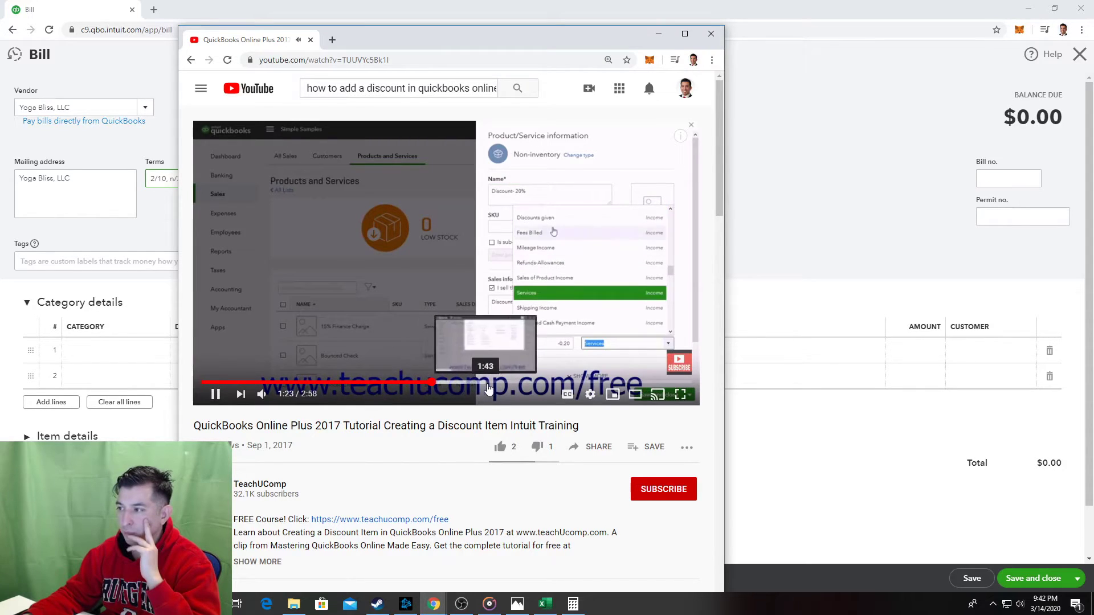
left_click(490, 383)
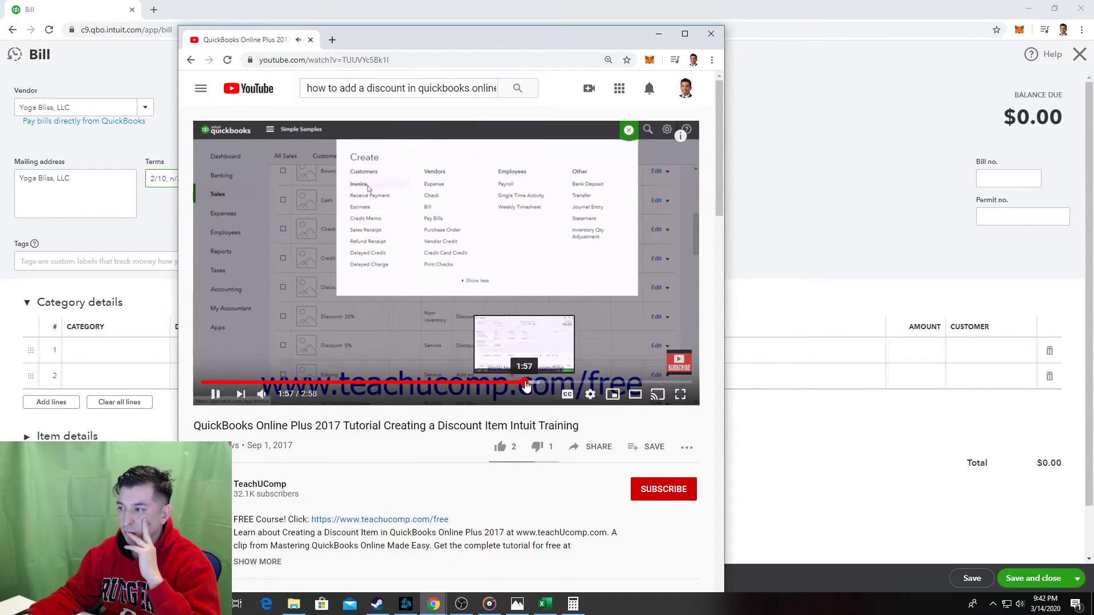
left_click(526, 383)
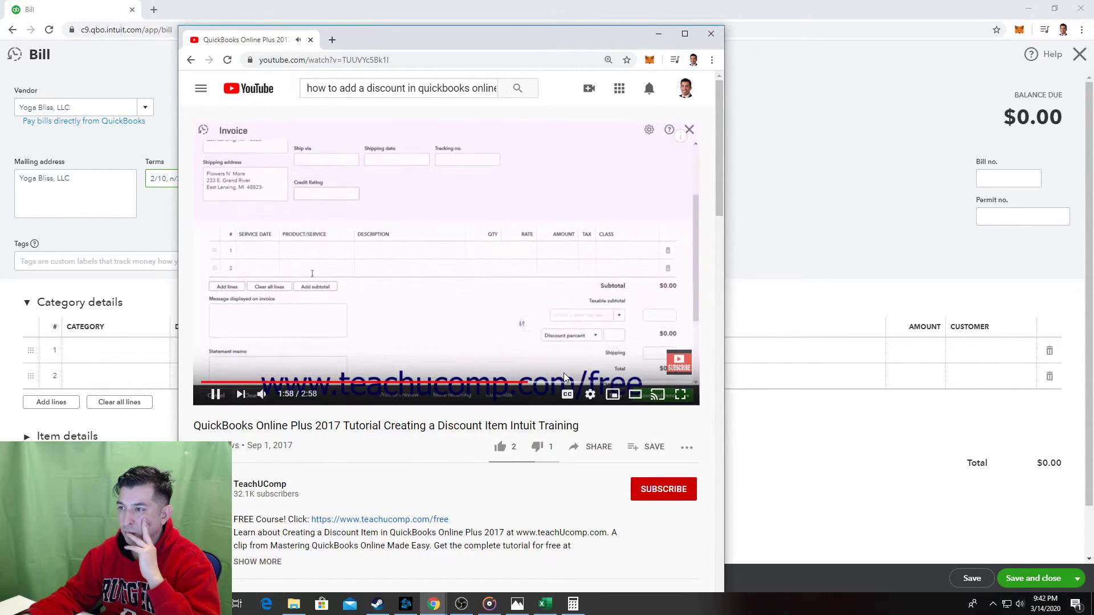
left_click(568, 299)
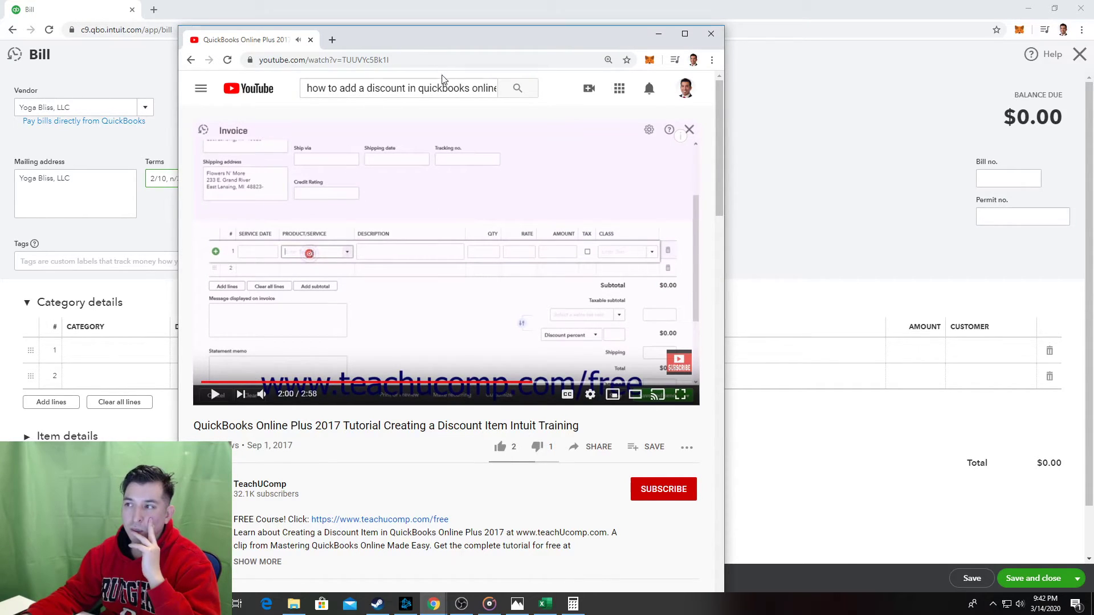
Start rewording the YouTube search query, trying and removing 'sales'.
left_click(420, 90)
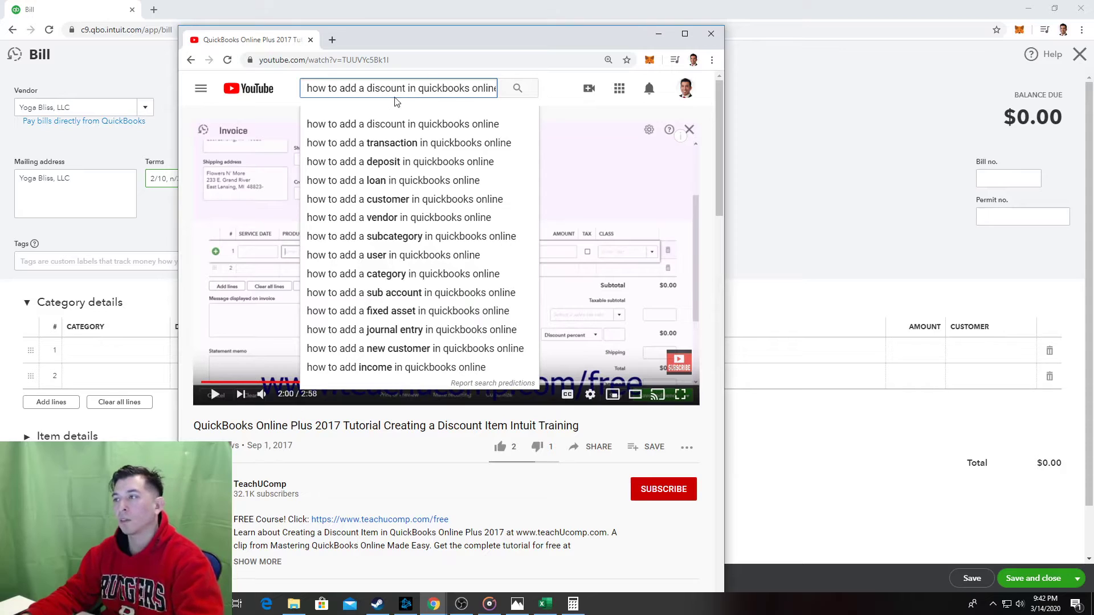
type("sales")
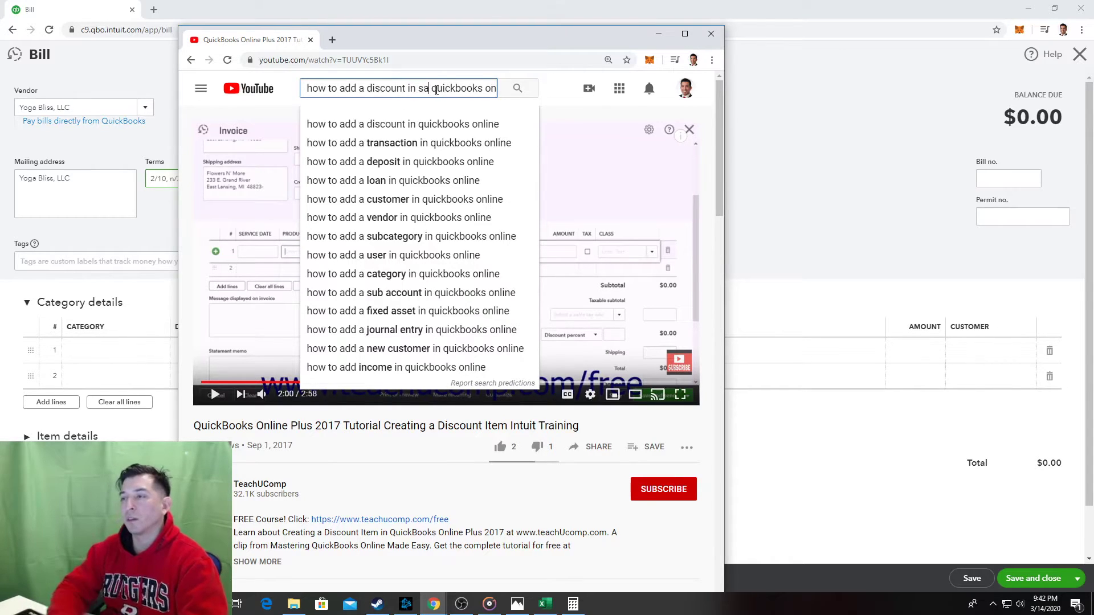
key("BackSpace")
key("BackSpace")
key("BackSpace")
key("BackSpace")
key("BackSpace")
key("BackSpace")
key("BackSpace")
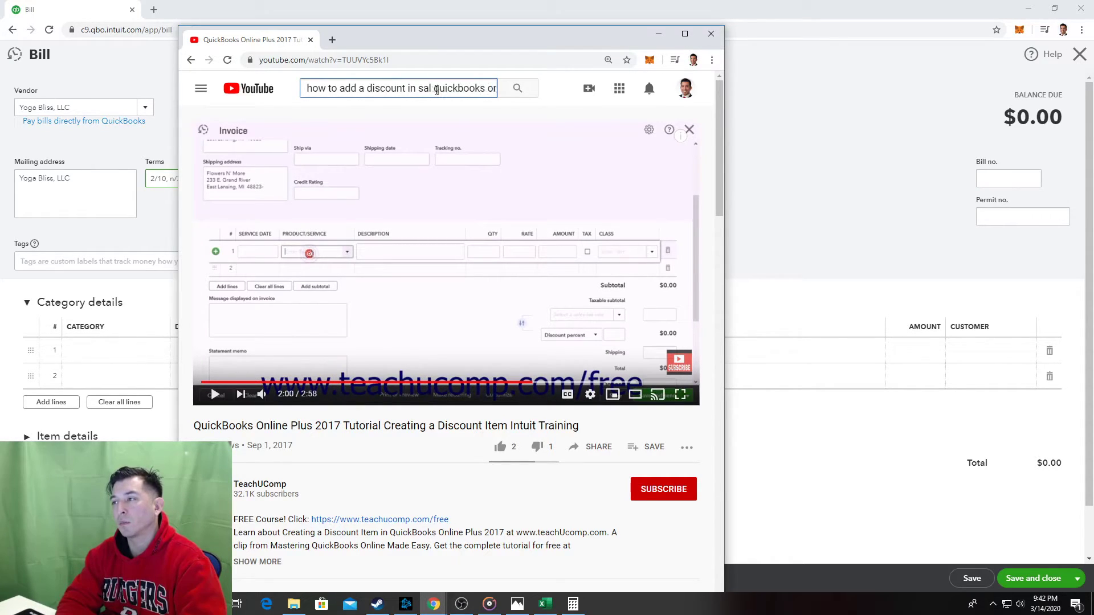
Search 'how to add a discount in bill quickbooks online', preview the bill-payment discounts video, then return to results.
type("n bill")
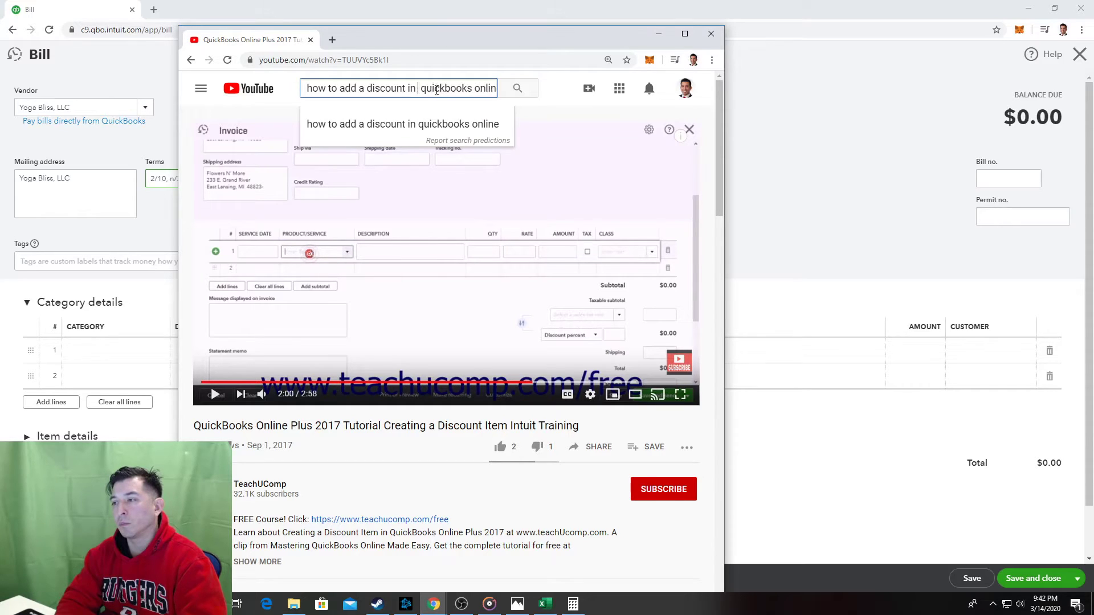
key("Return")
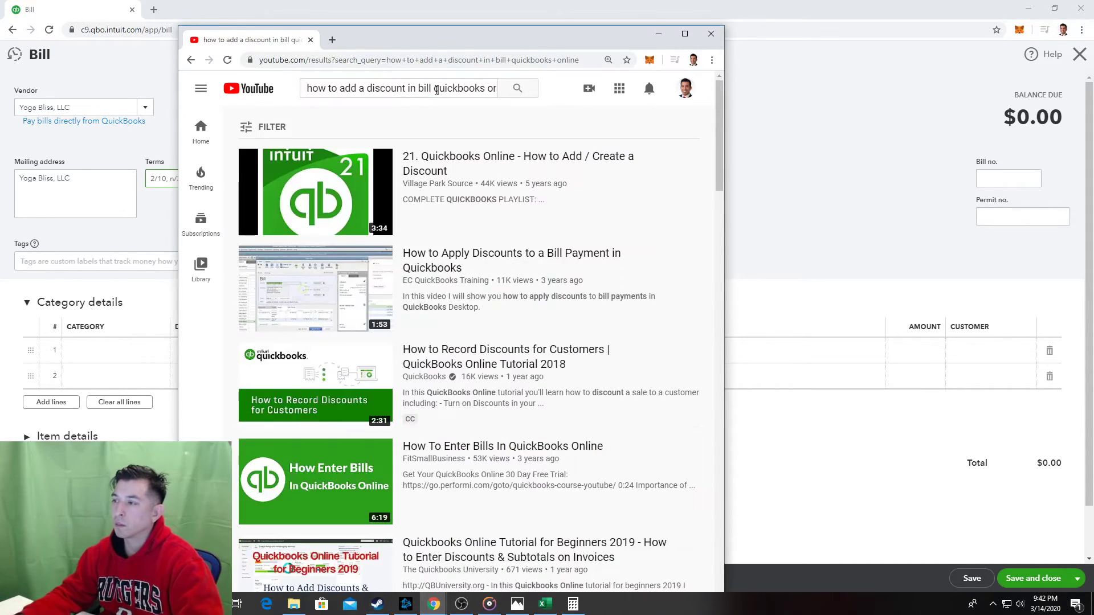
left_click(524, 258)
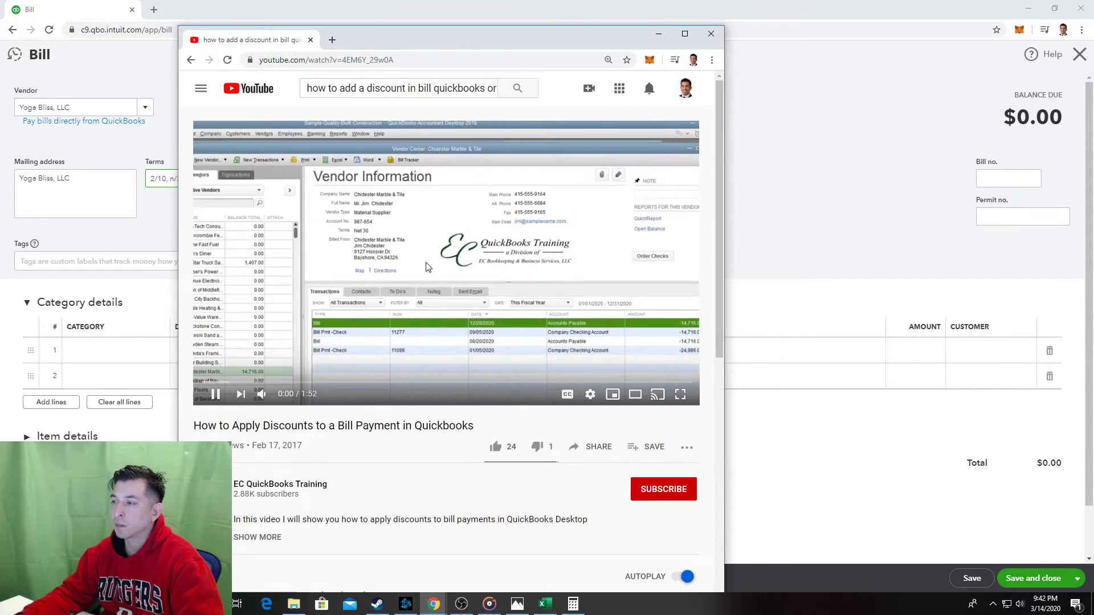
left_click(282, 382)
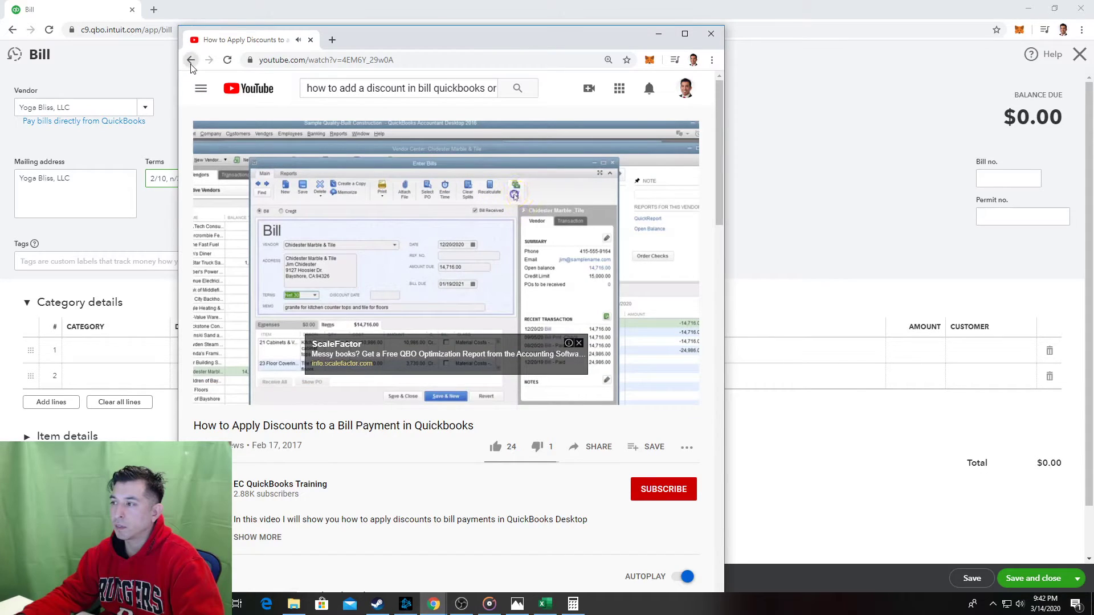
right_click(191, 64)
left_click(190, 64)
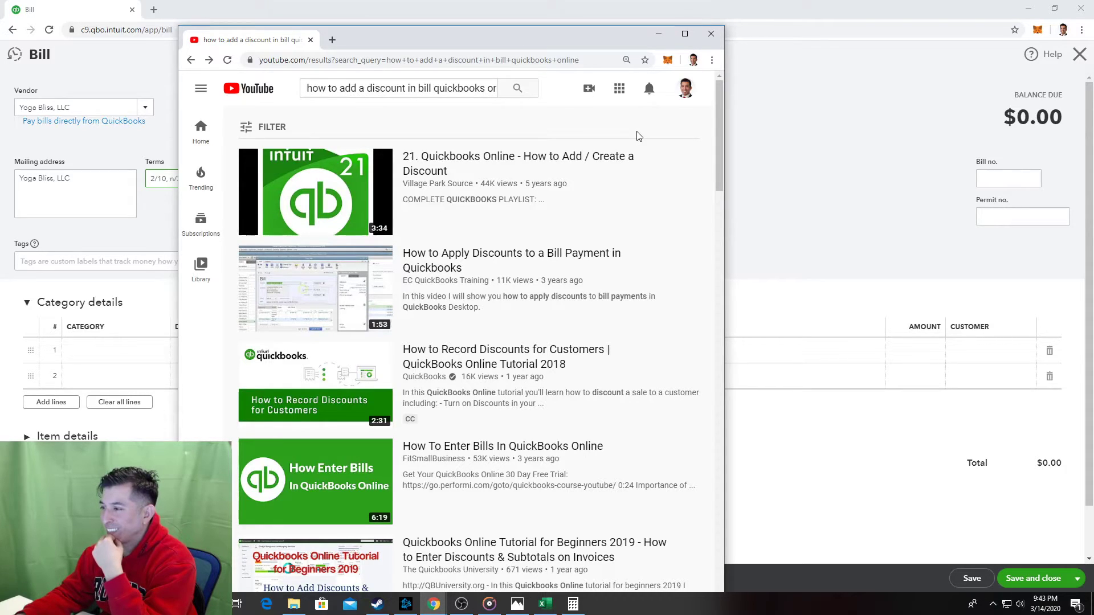
mouse_move(686, 160)
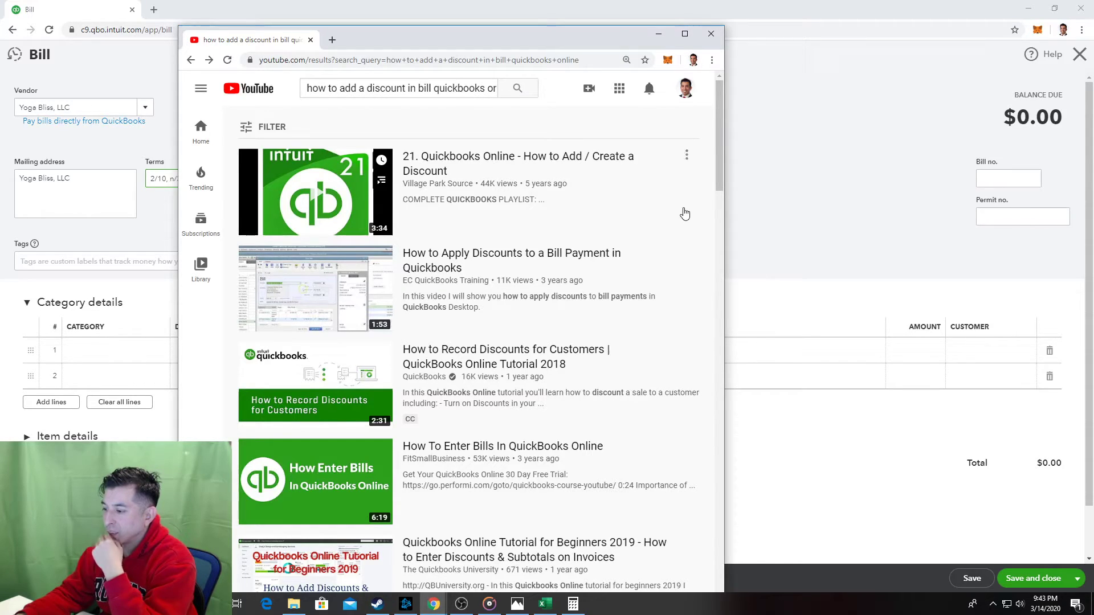
Scroll through the remaining discount videos, then move the YouTube window aside to reveal the bill.
scroll(684, 213, "down", 2)
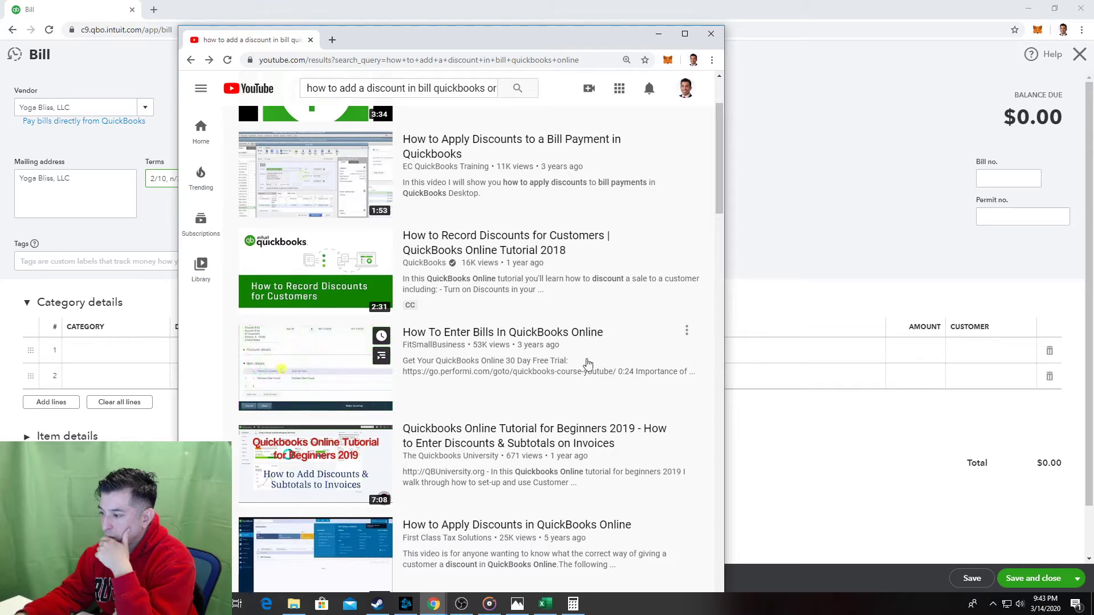
scroll(588, 363, "down", 3)
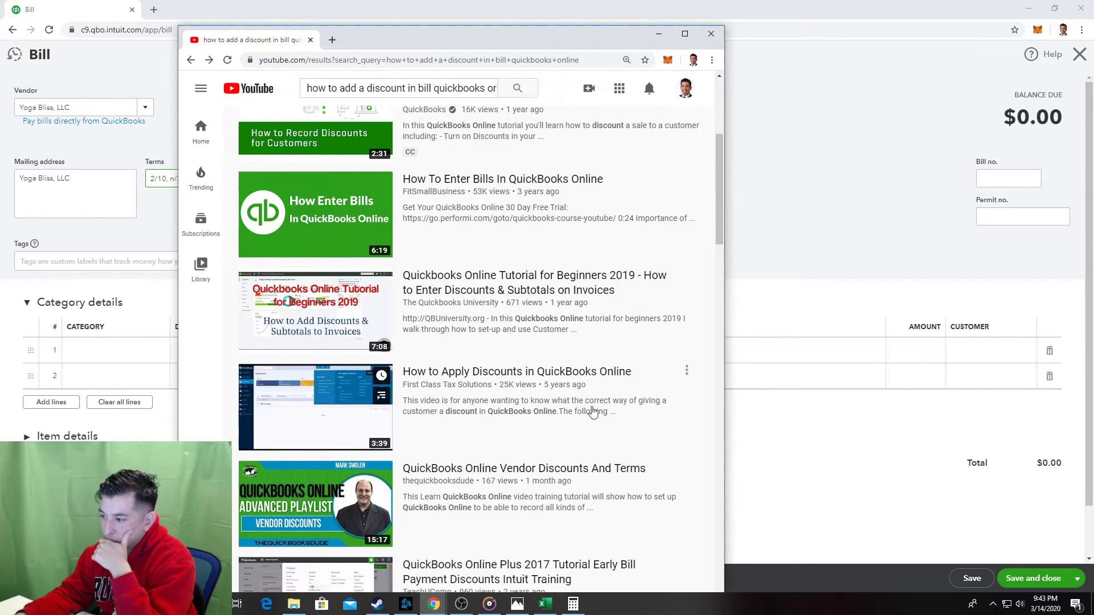
scroll(593, 410, "down", 3)
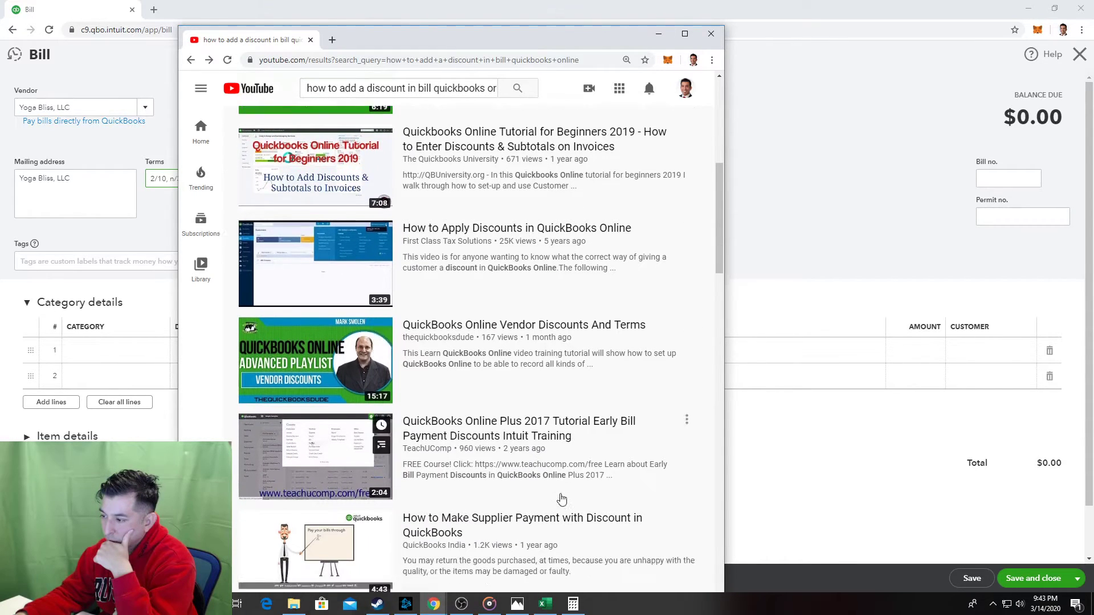
scroll(561, 500, "down", 5)
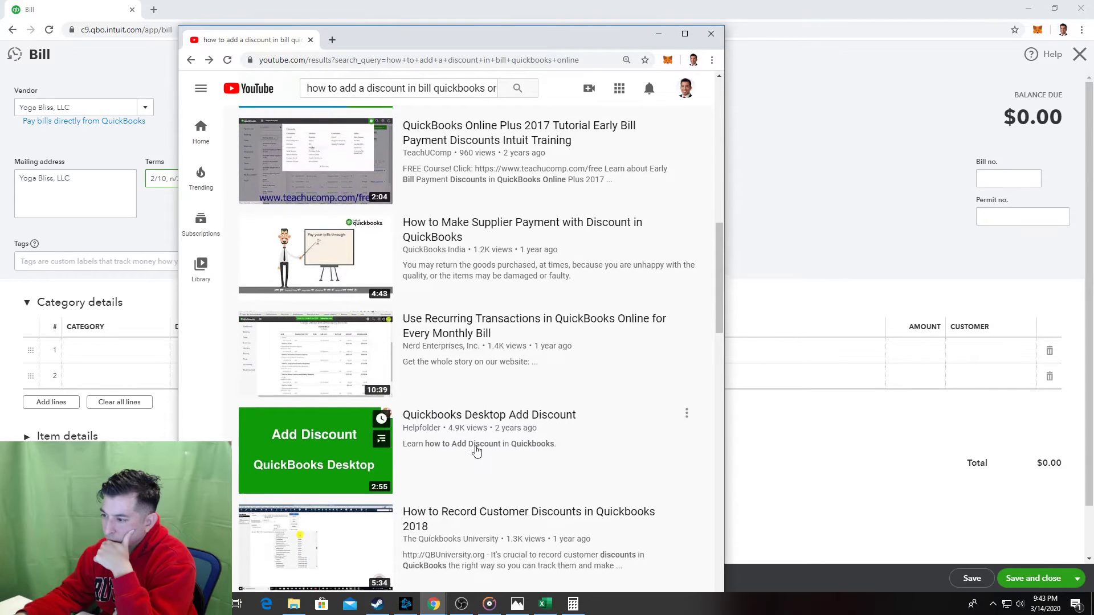
scroll(476, 450, "down", 7)
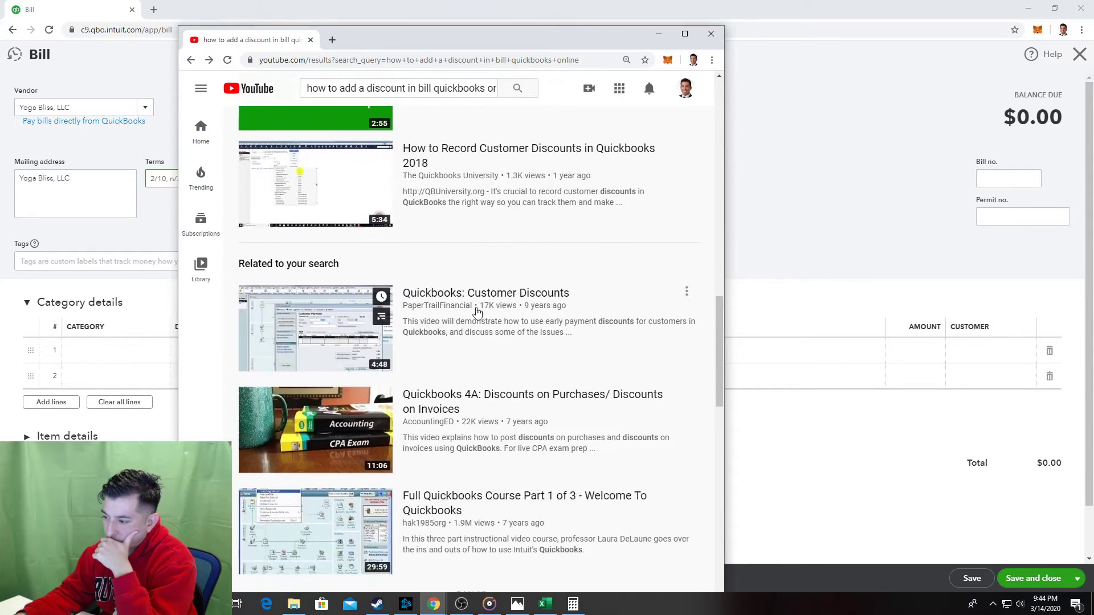
scroll(478, 311, "down", 8)
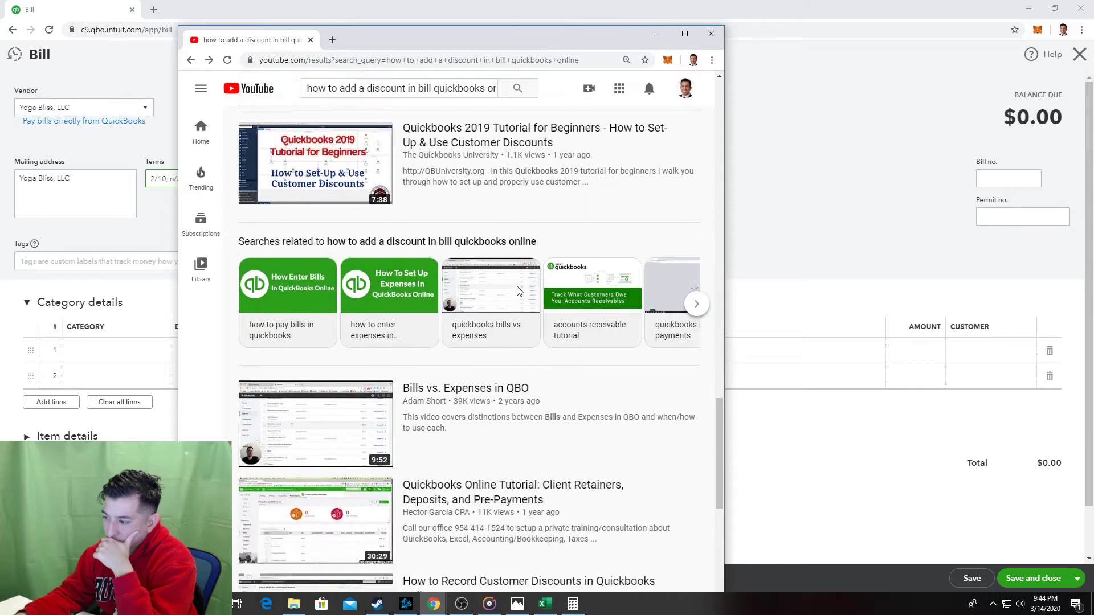
scroll(518, 291, "down", 1)
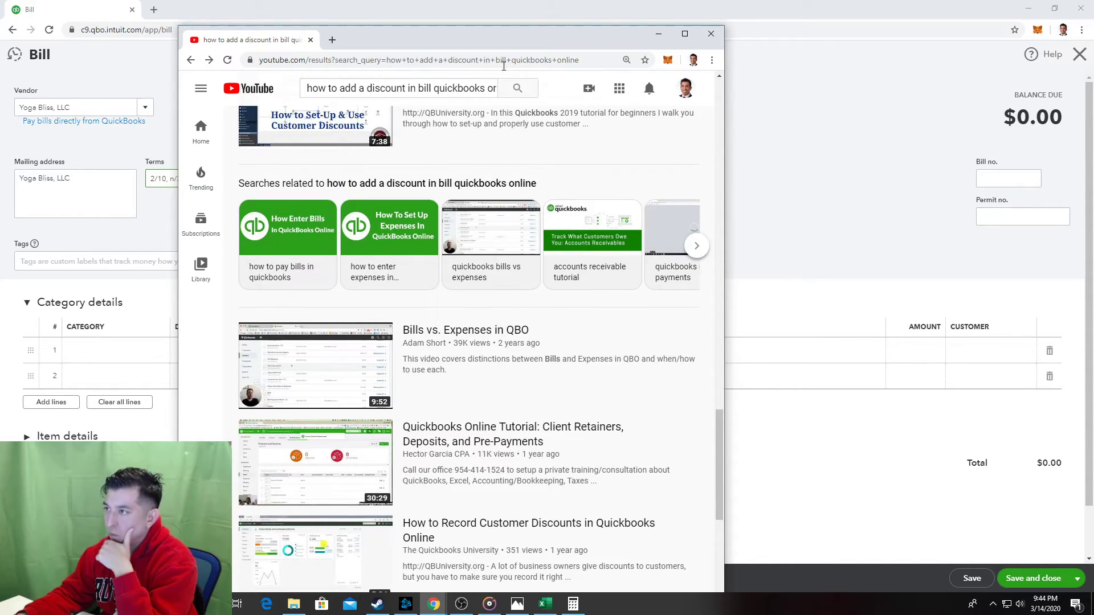
scroll(578, 333, "down", 2)
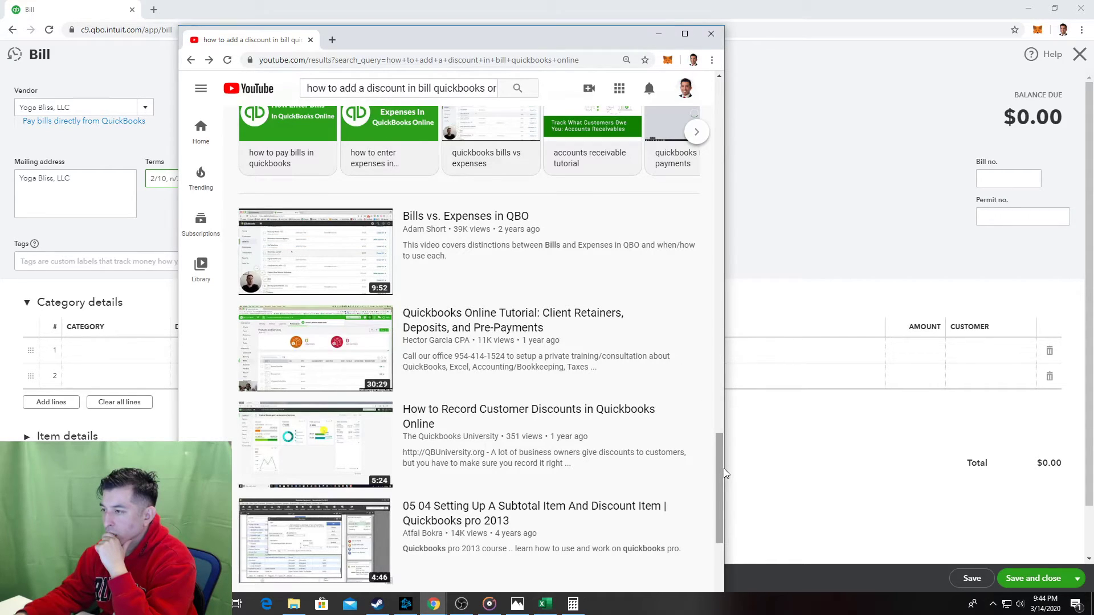
left_click_drag(398, 39, 0, 38)
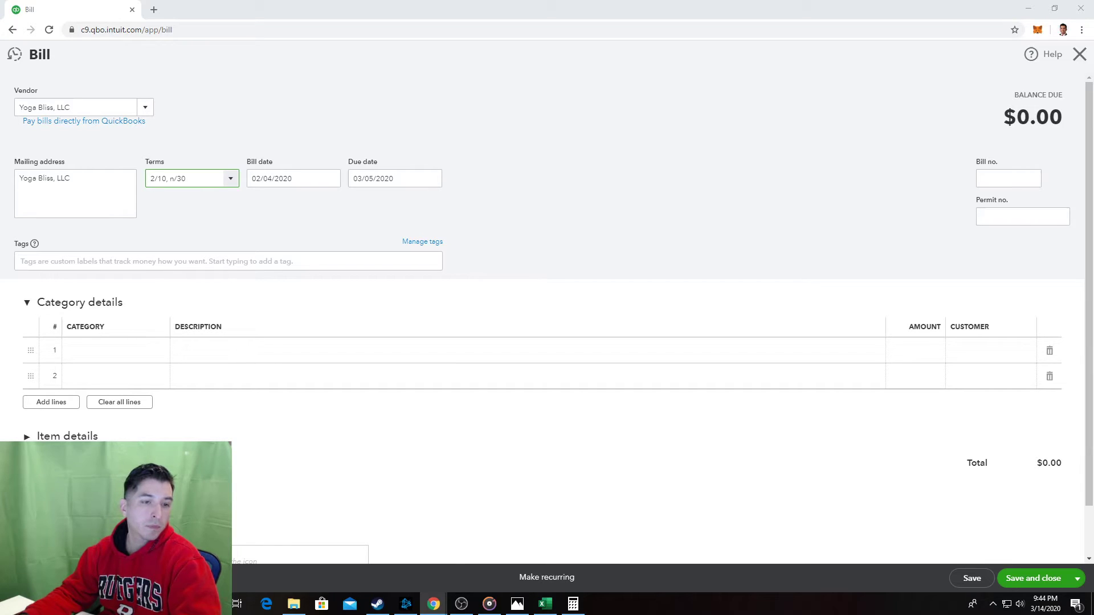
Maximize the QuickBooks Community thread, read its accepted vendor-bill discount answer, and go back to Google.
left_click_drag(0, 5, 499, 1)
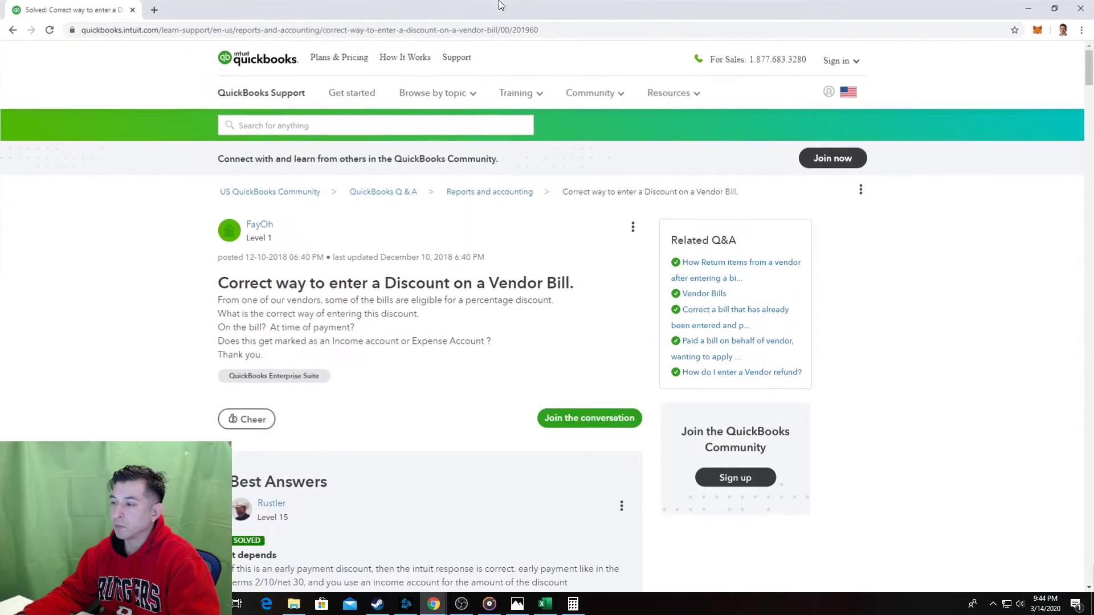
left_click(433, 92)
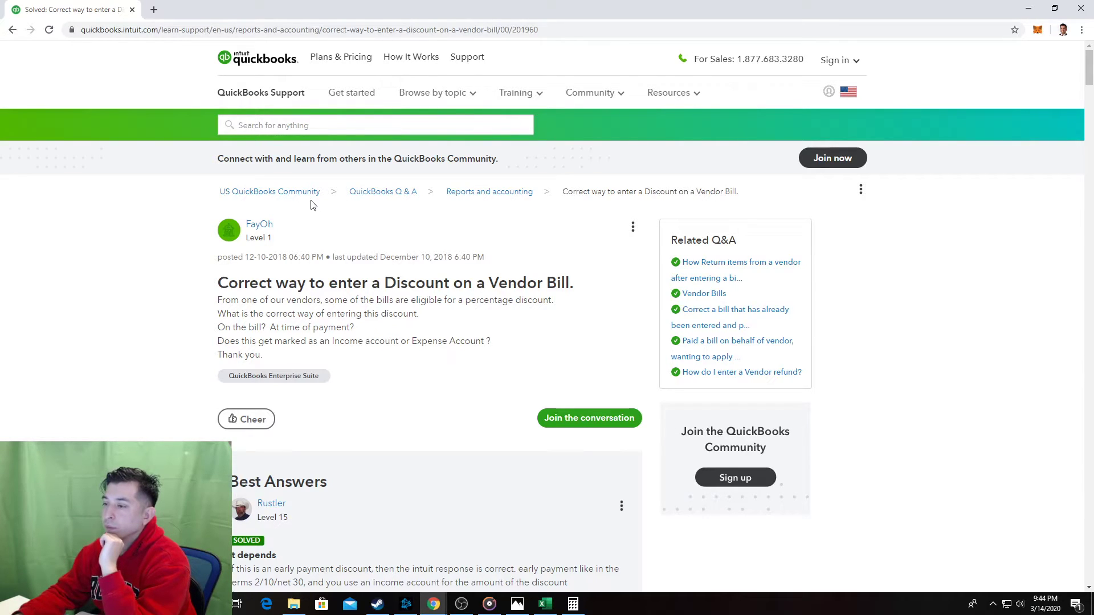
scroll(316, 263, "down", 2)
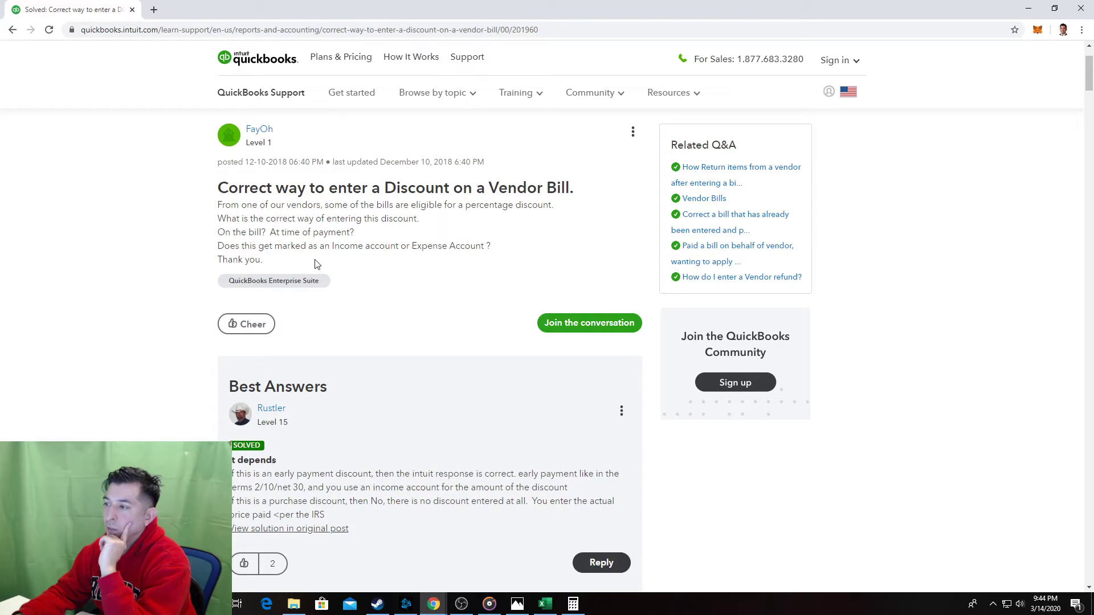
scroll(316, 264, "down", 2)
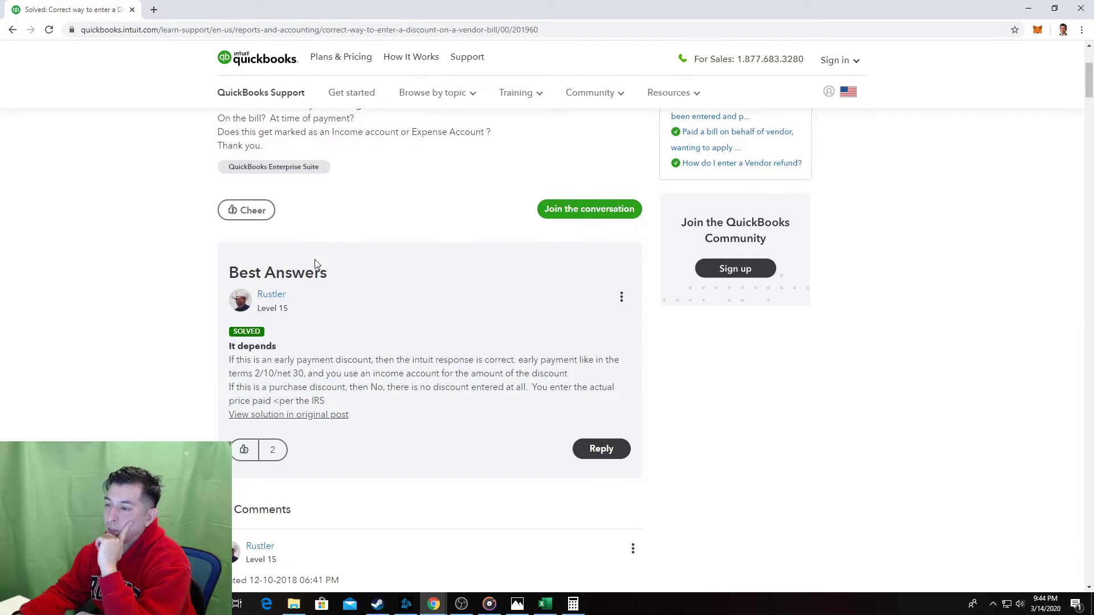
left_click_drag(308, 365, 392, 388)
scroll(365, 387, "down", 2)
scroll(365, 387, "down", 4)
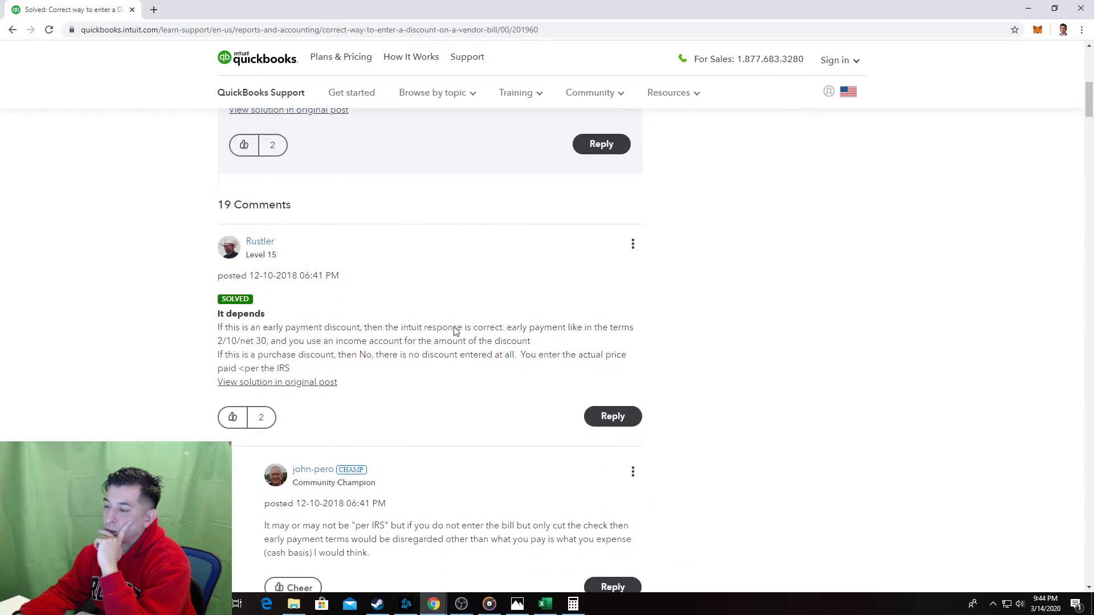
left_click(12, 30)
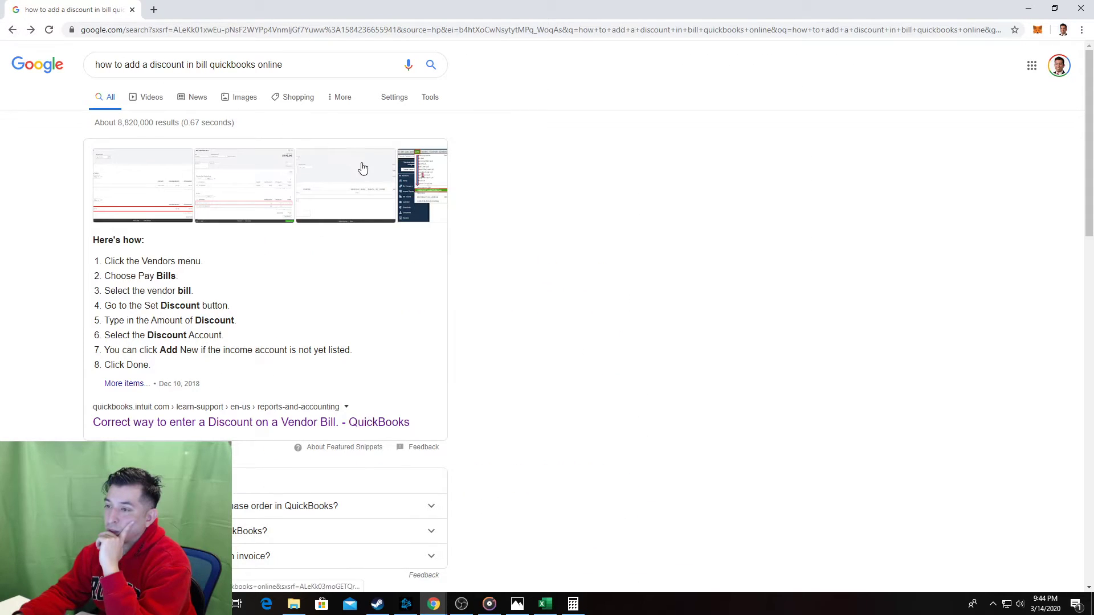
Preview the snippet's images, return to Google web results, and reopen the vendor-bill discount thread.
left_click(154, 182)
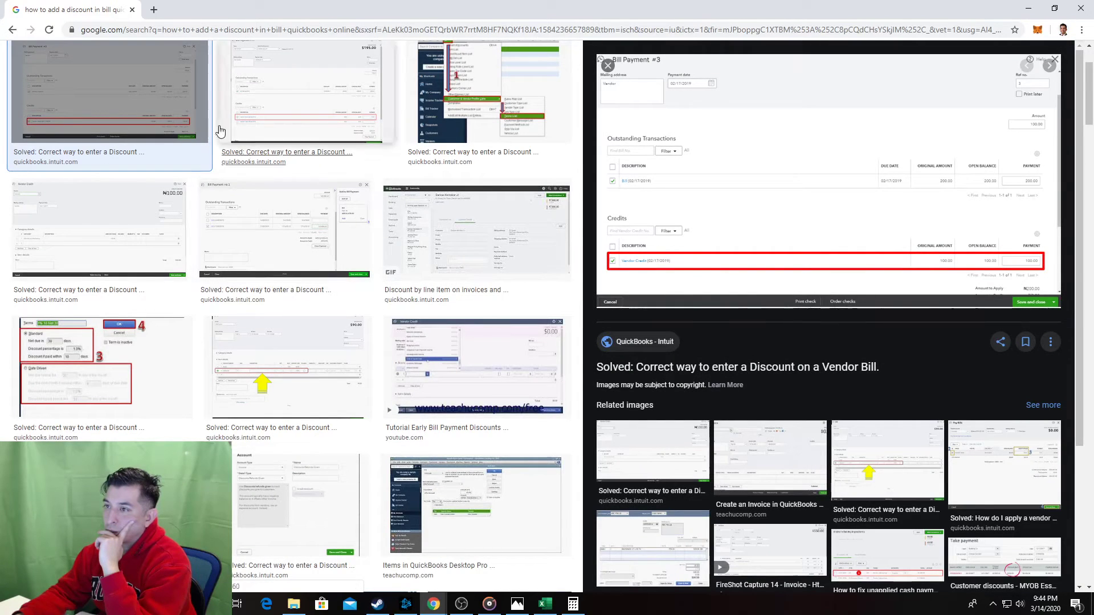
left_click(14, 32)
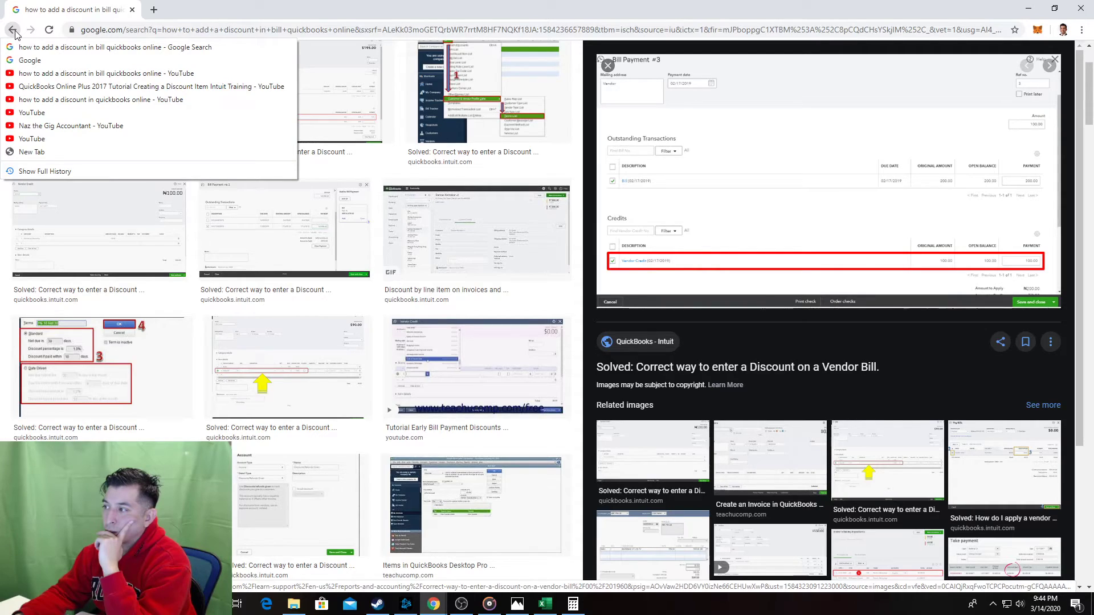
left_click(114, 47)
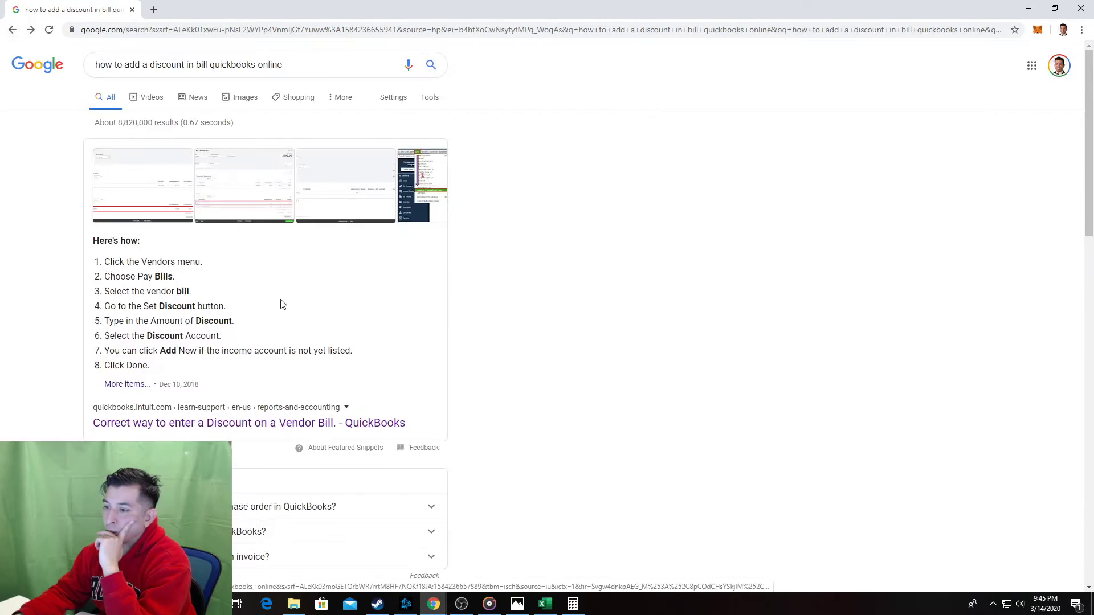
left_click(137, 387)
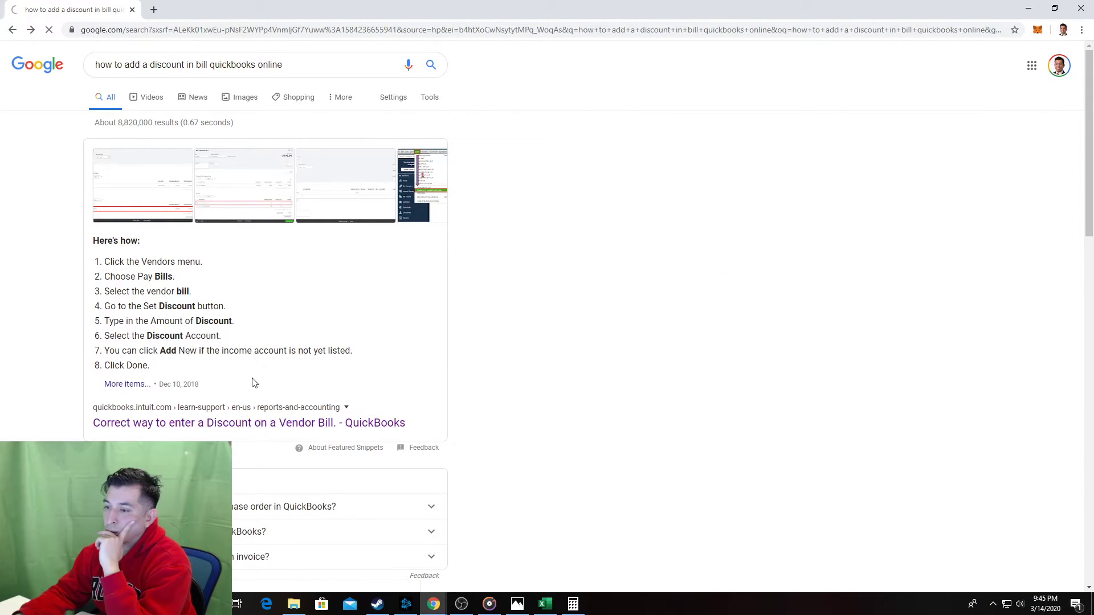
Scroll to the moderator's reply and its Vendor Credit and Bill Payment screenshots.
scroll(764, 227, "down", 3)
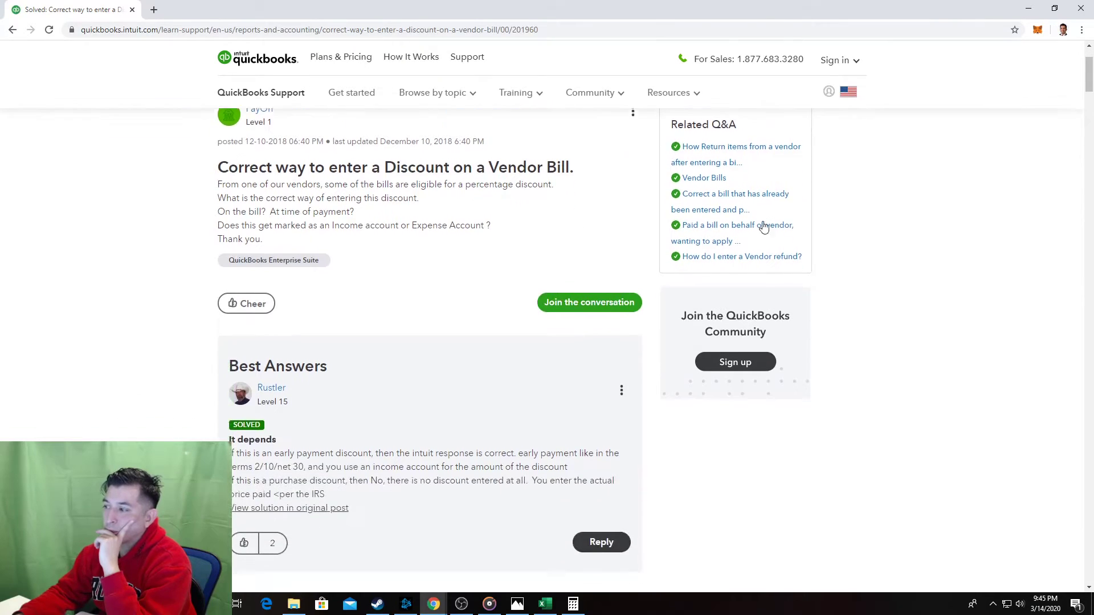
left_click_drag(1091, 83, 1092, 224)
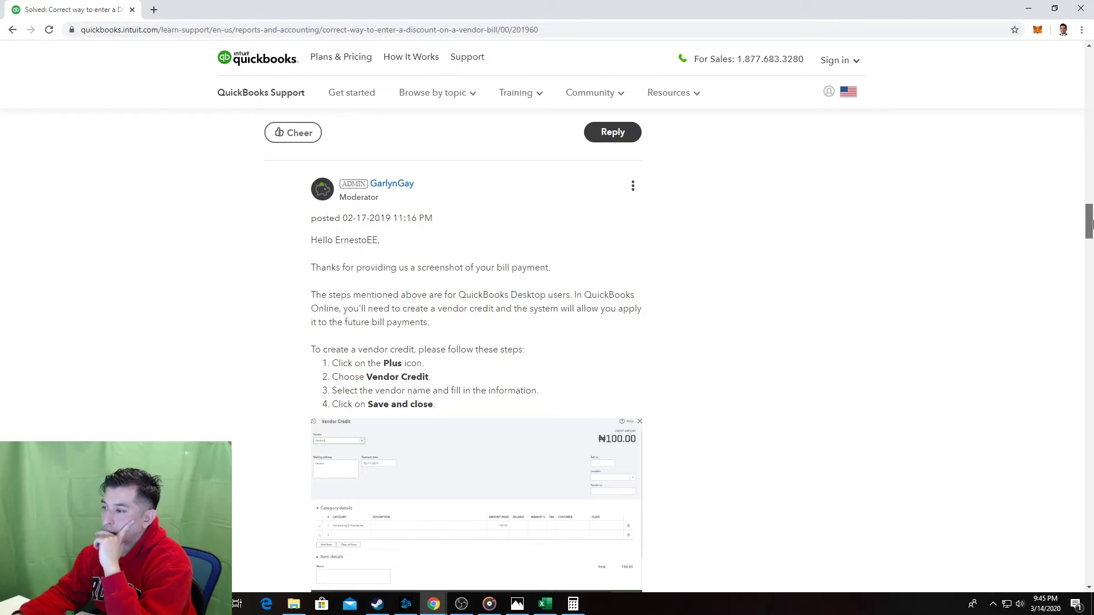
mouse_move(1092, 224)
left_mouse_down()
mouse_move(1092, 199)
mouse_move(1092, 226)
left_mouse_up()
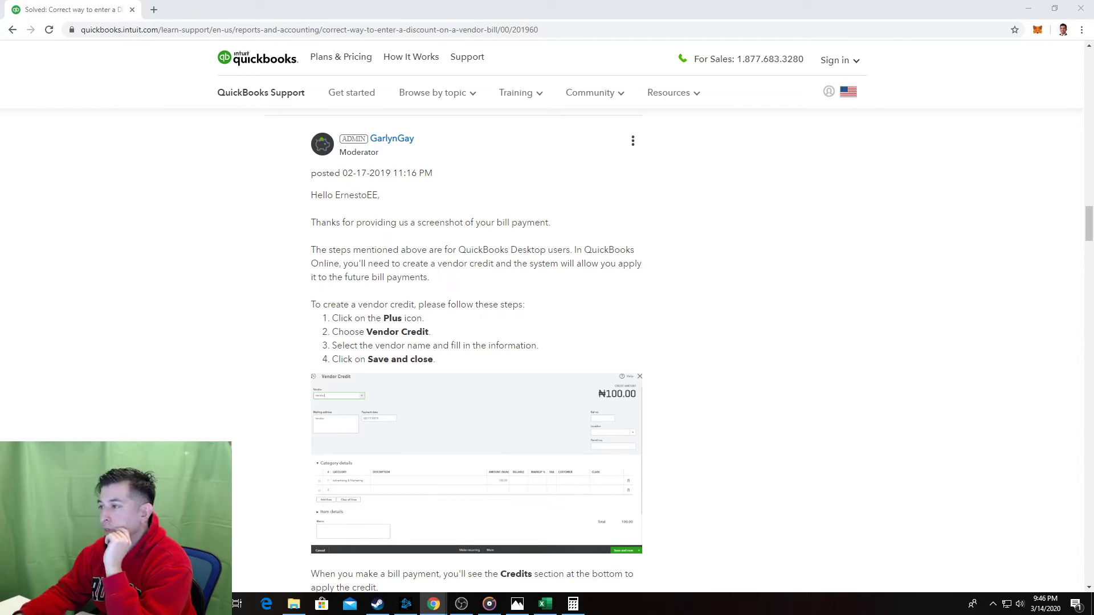
scroll(271, 211, "down", 3)
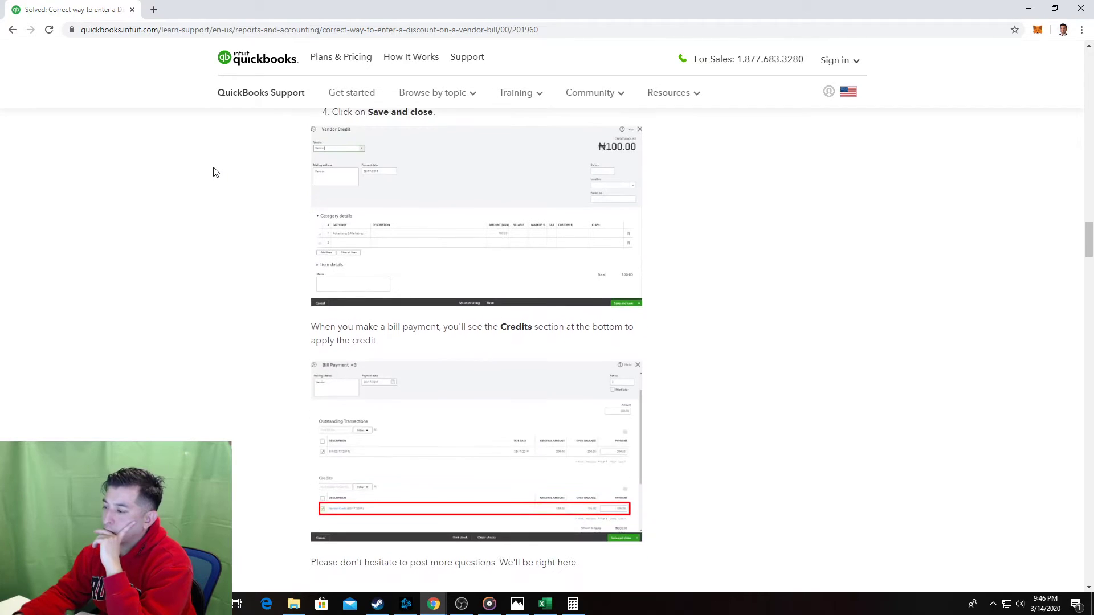
scroll(222, 227, "up", 3)
scroll(477, 399, "down", 2)
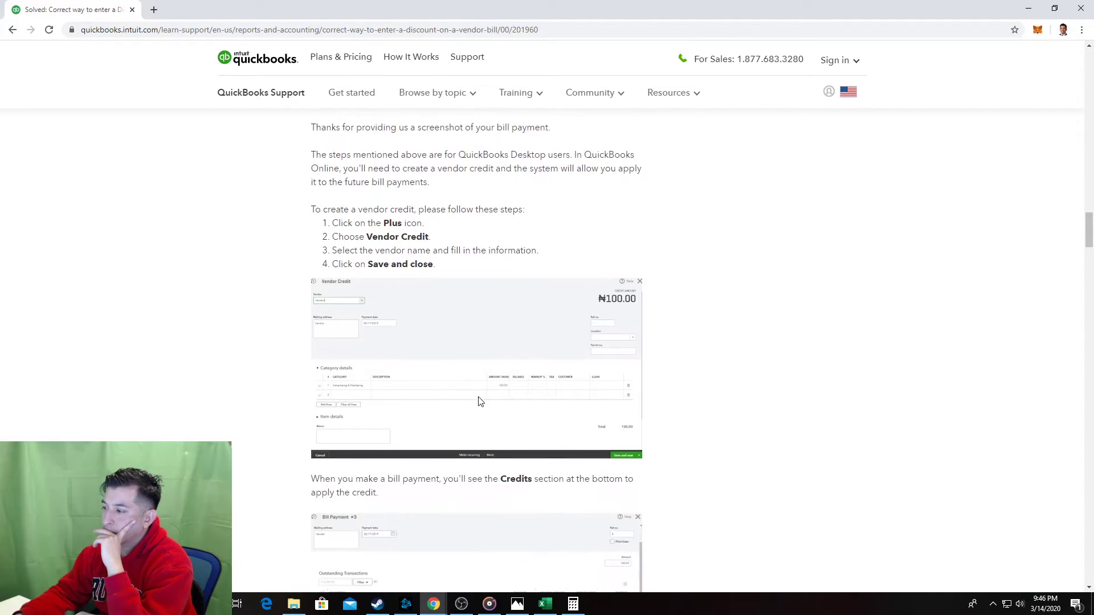
scroll(393, 342, "up", 1)
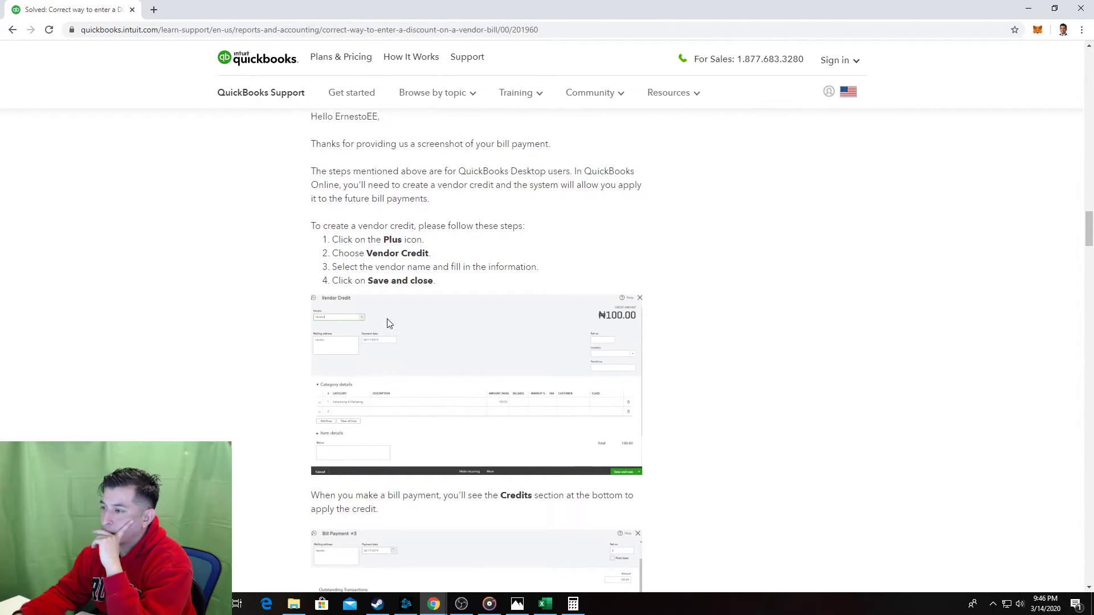
scroll(387, 327, "down", 2)
scroll(387, 329, "down", 1)
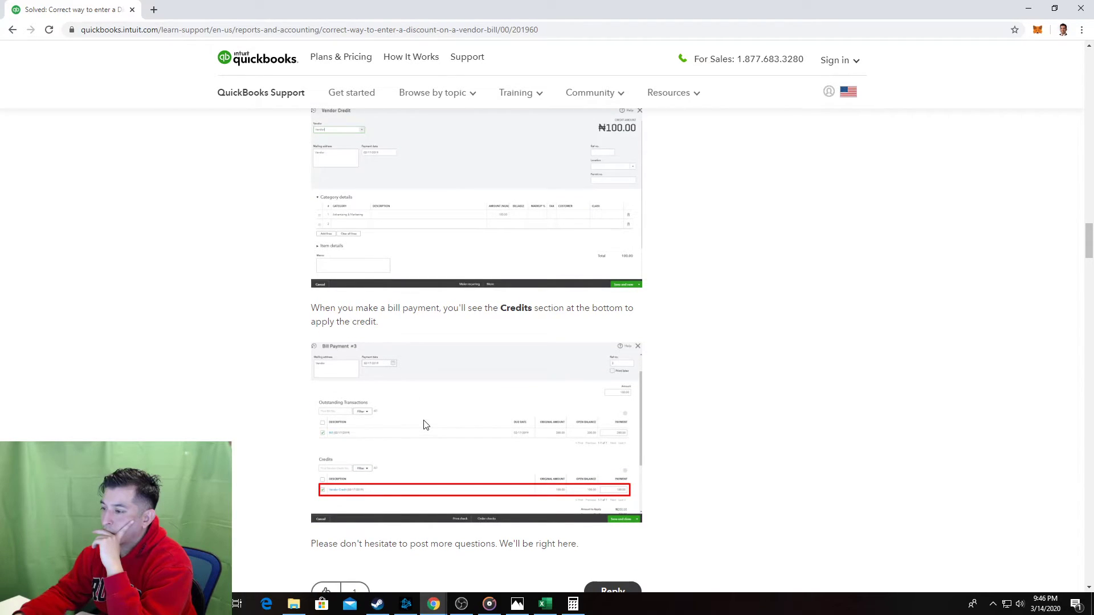
scroll(424, 425, "down", 6)
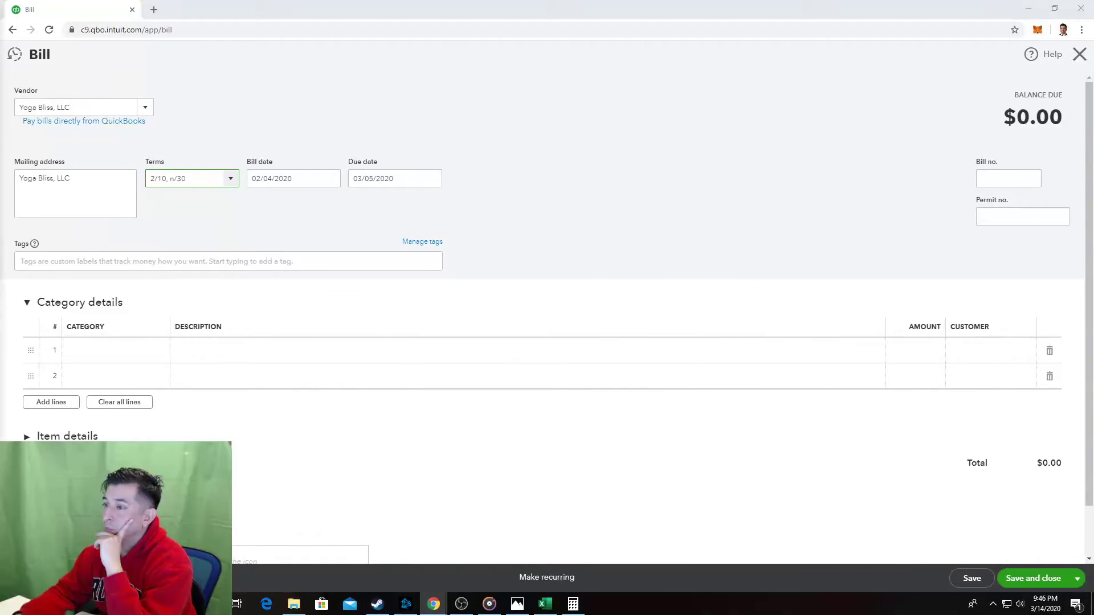
Reselect 2/10, n/30 in the Yoga Bliss bill's Terms dropdown.
left_click(231, 180)
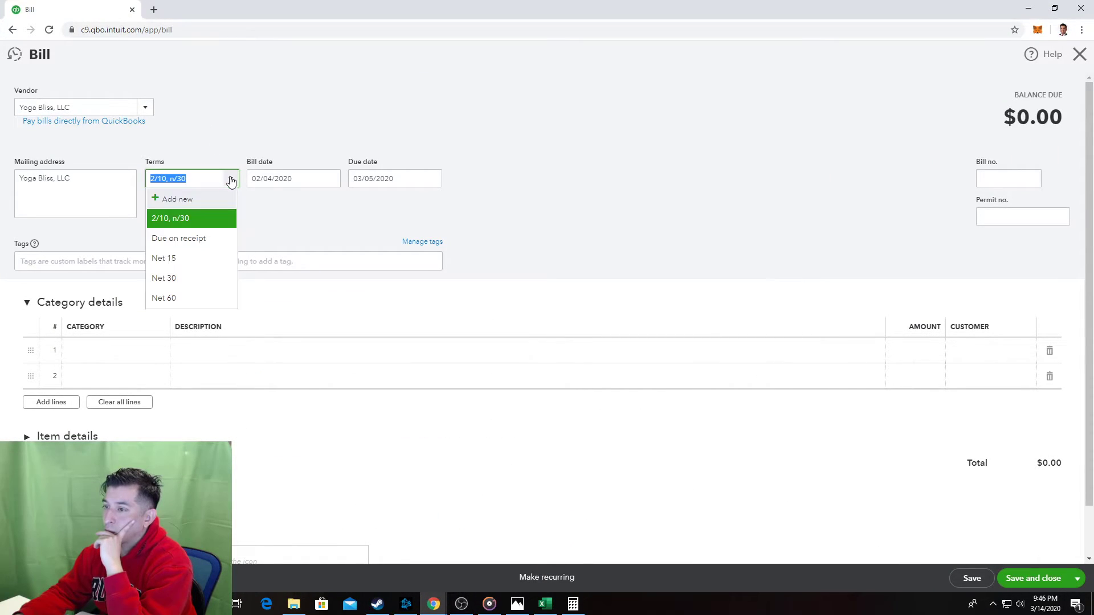
left_click(221, 225)
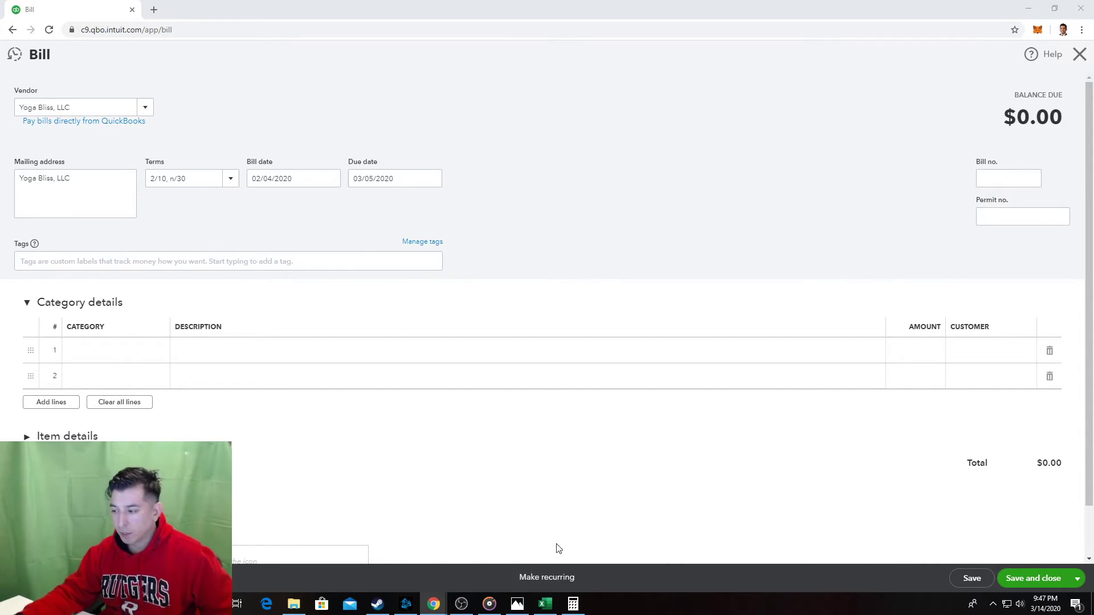
In the Excel steps sheet, delete the duplicate Bill screenshot lower down.
left_click(557, 599)
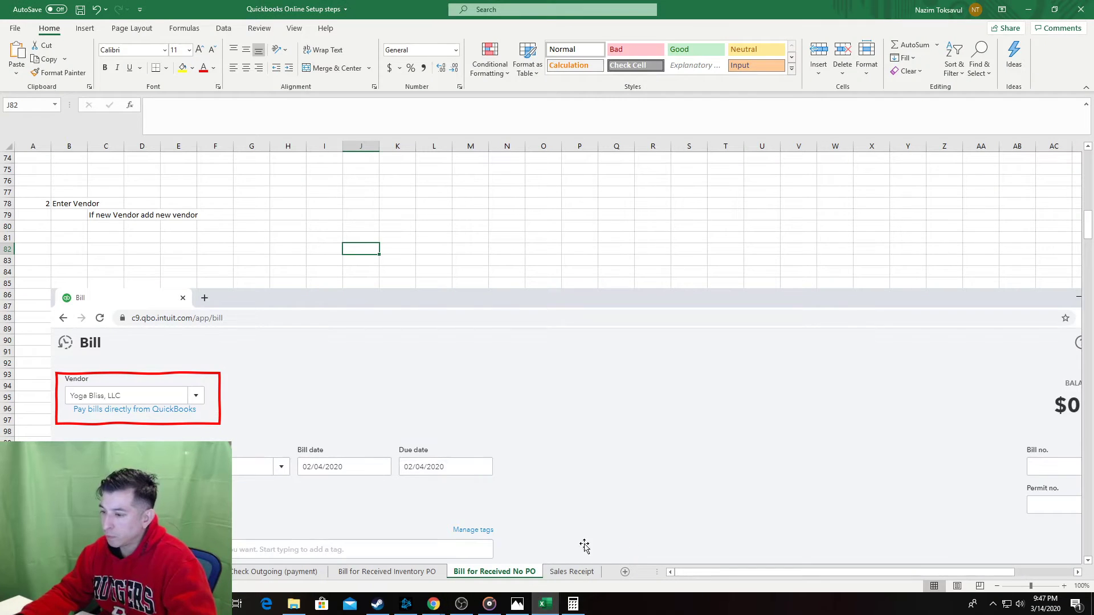
scroll(347, 243, "down", 1)
scroll(346, 242, "down", 12)
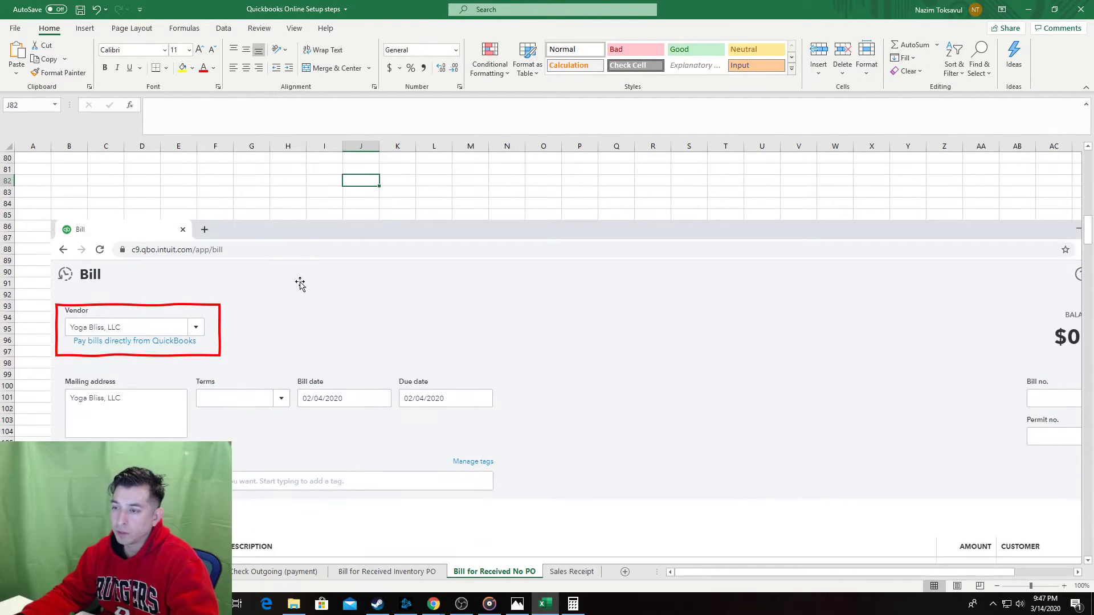
scroll(119, 410, "down", 6)
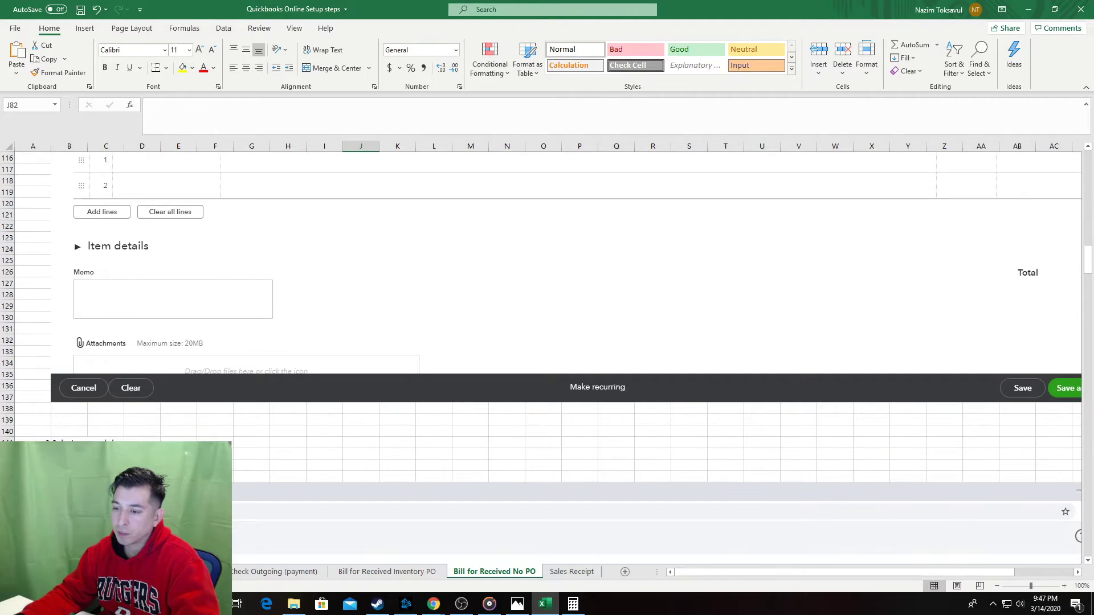
scroll(342, 410, "up", 1)
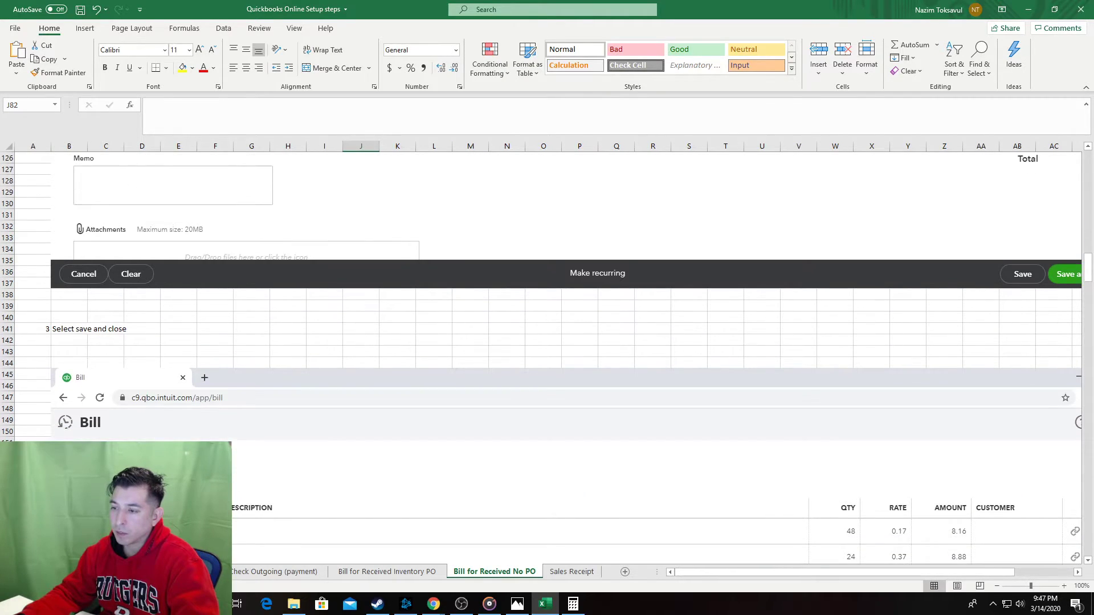
left_click(341, 421)
key("Delete")
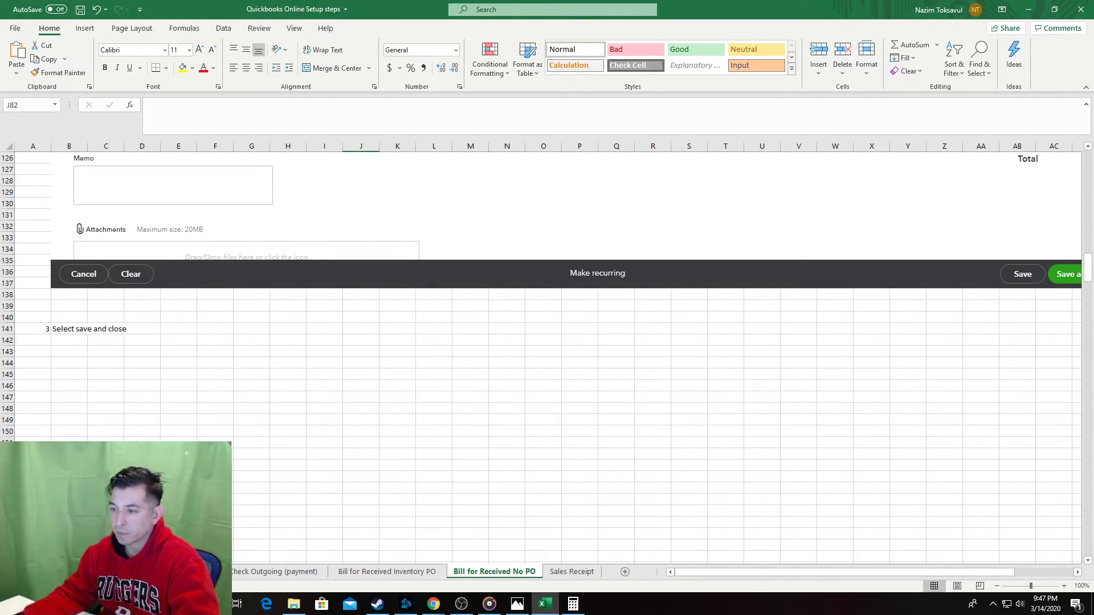
Label step 3 'Select Terms' and paste the bill screenshot beneath it.
scroll(541, 353, "up", 7)
scroll(541, 353, "up", 4)
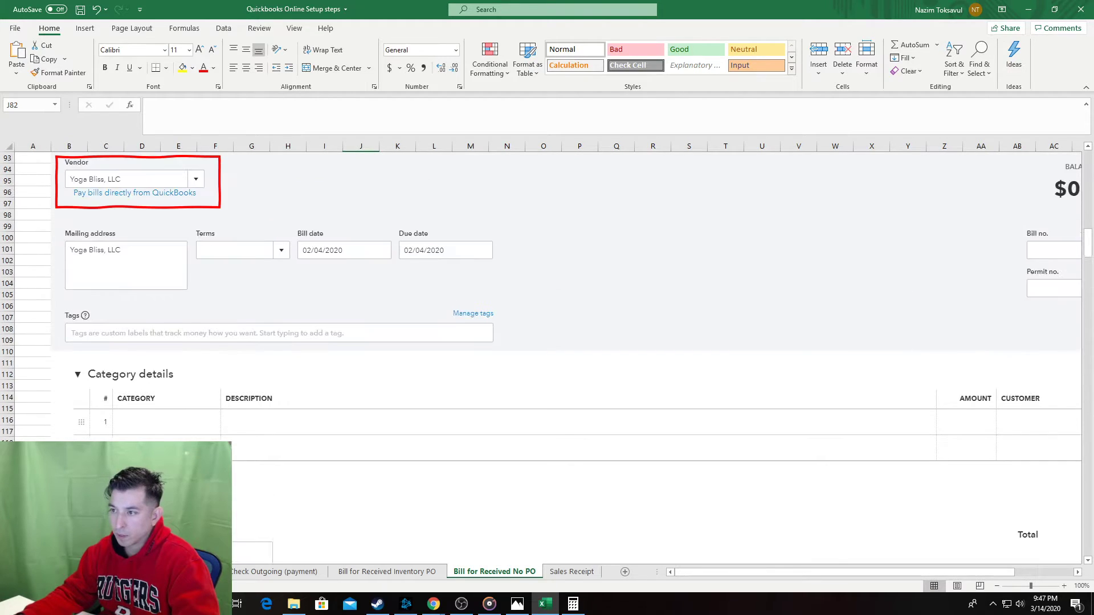
scroll(541, 354, "down", 7)
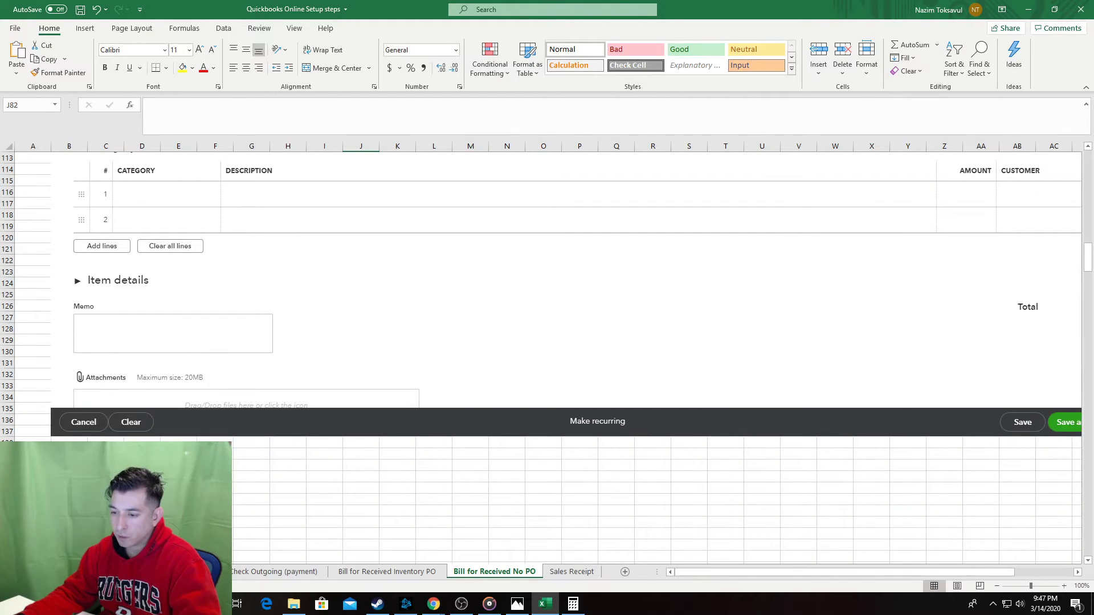
left_click(68, 466)
left_click(69, 477)
type("See")
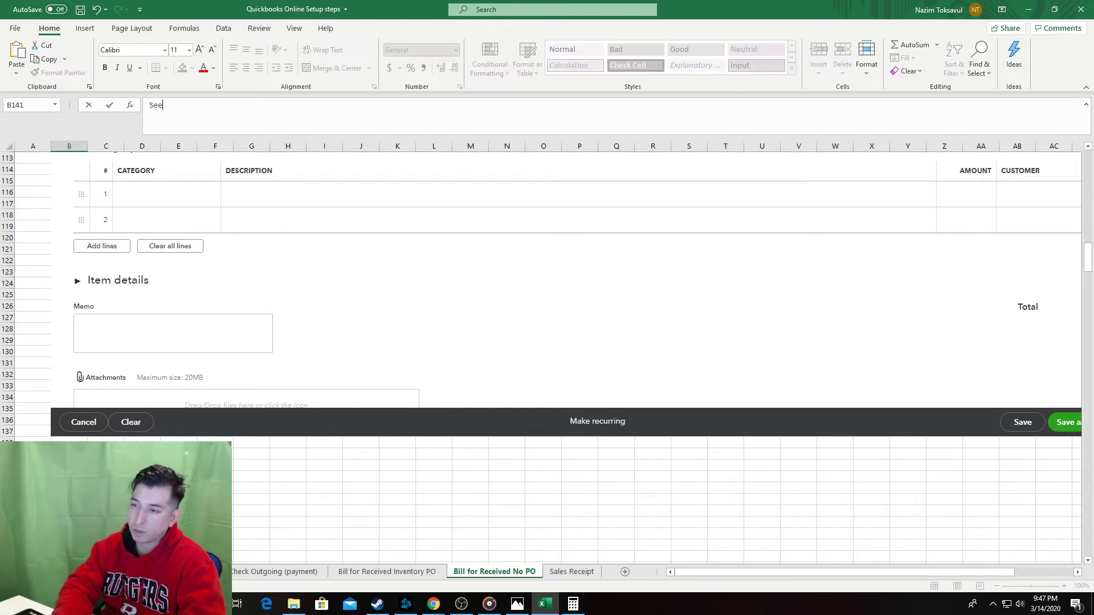
key("BackSpace")
type("lect Term")
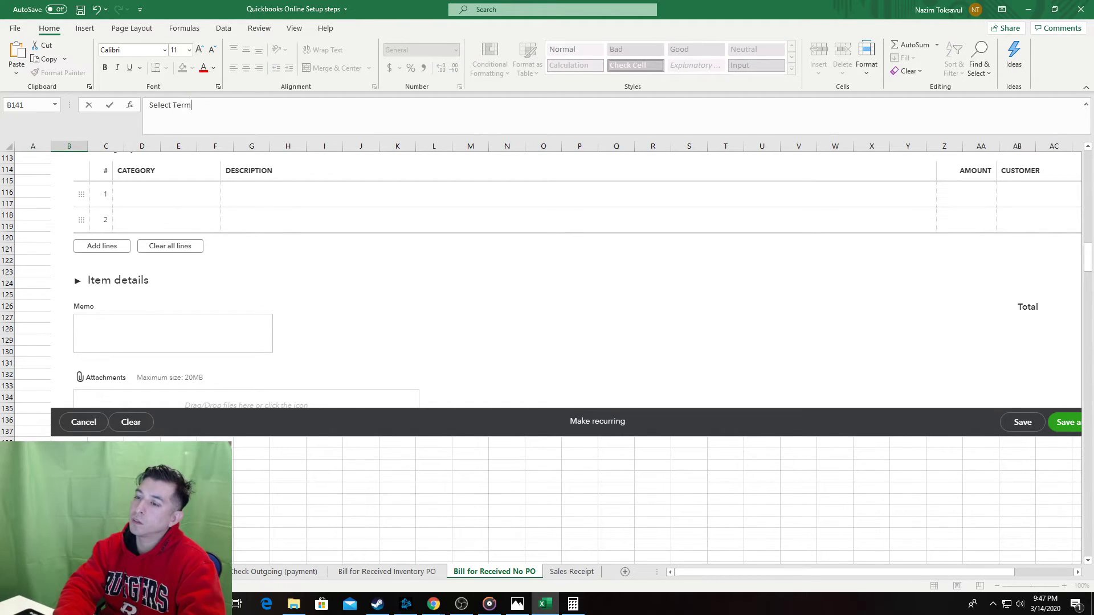
type("s")
key("Return")
key("Return")
key("Return")
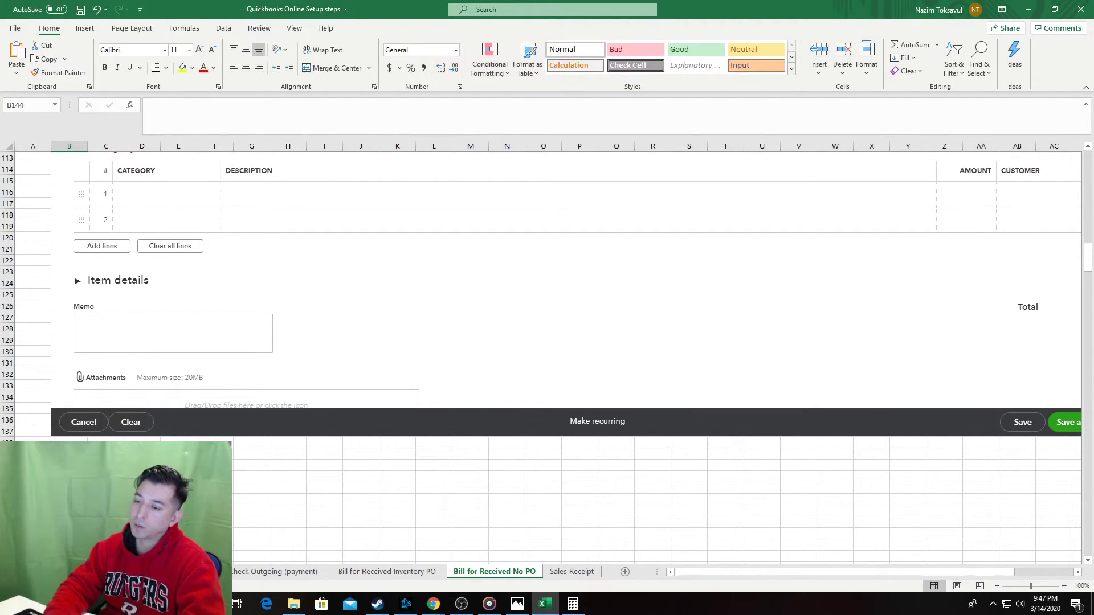
key("alt+Tab")
key("alt+Tab")
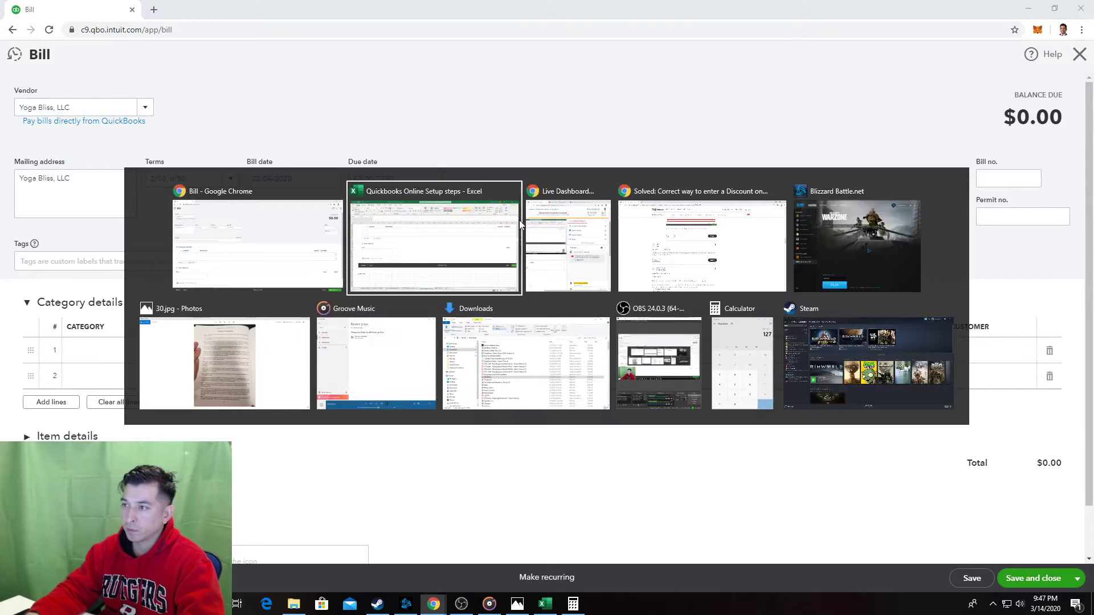
key("ctrl+v")
left_click(142, 477)
Copy the red Vendor box onto the Terms and Bill date fields, then save the workbook.
scroll(232, 451, "up", 2)
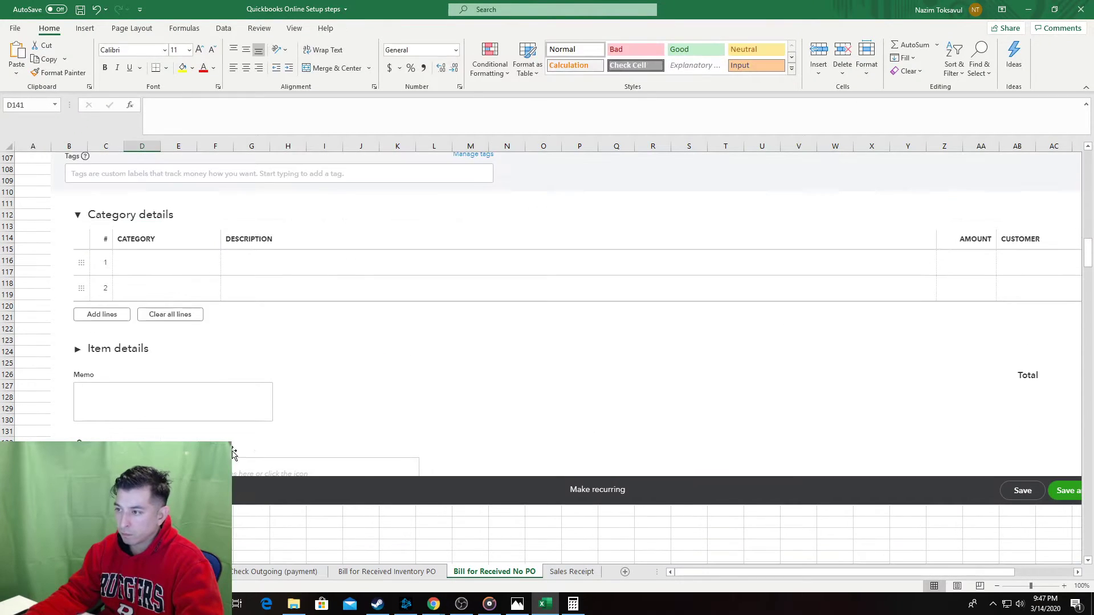
scroll(233, 452, "up", 6)
left_click(220, 241)
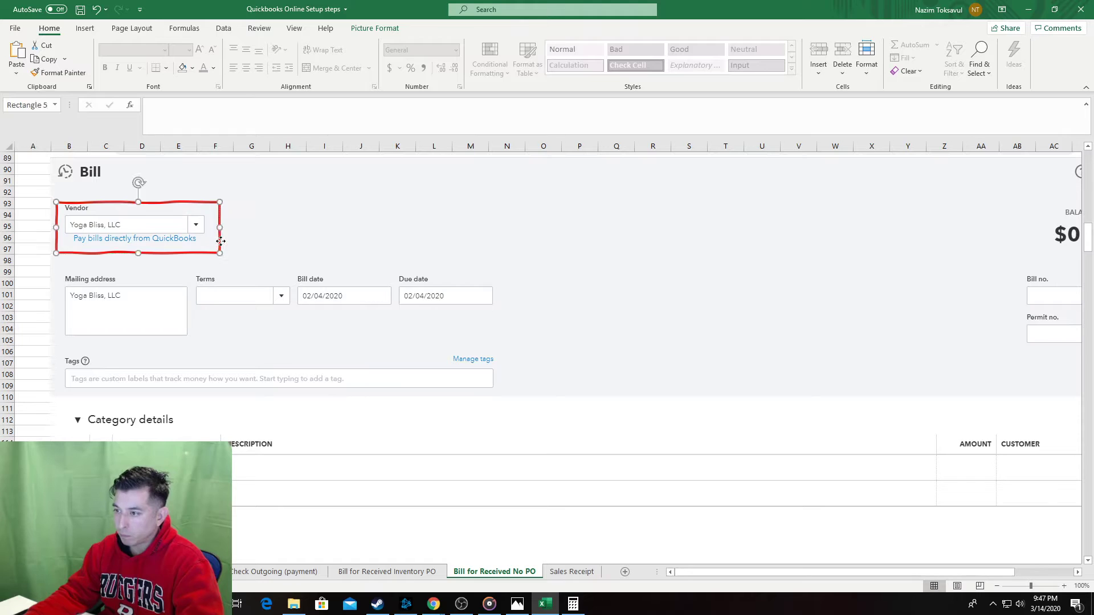
scroll(228, 422, "down", 9)
left_click(240, 418)
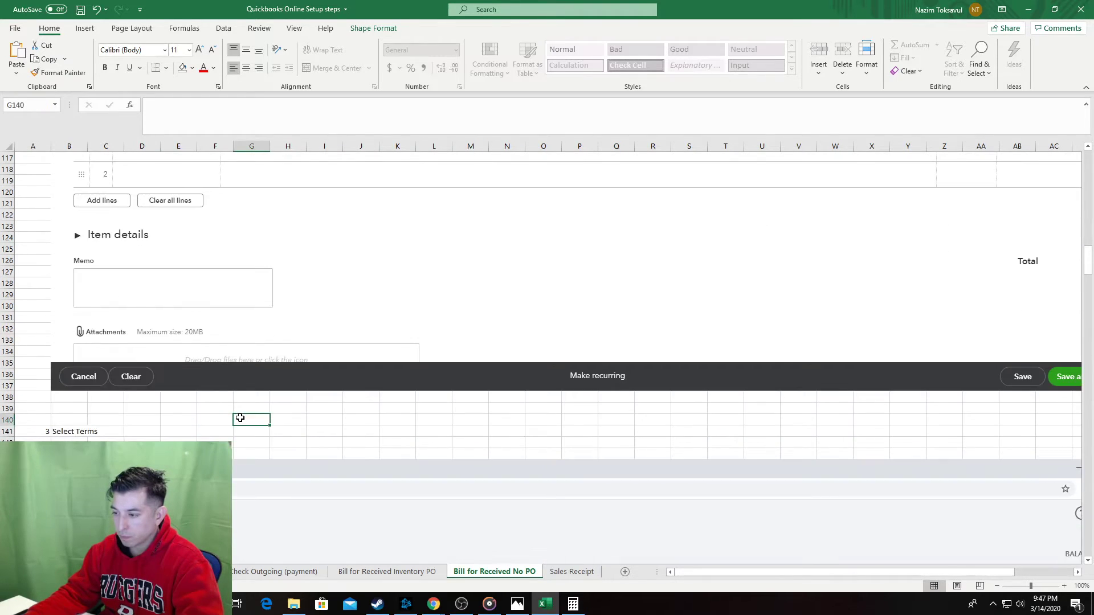
scroll(239, 419, "down", 6)
key("ctrl+v")
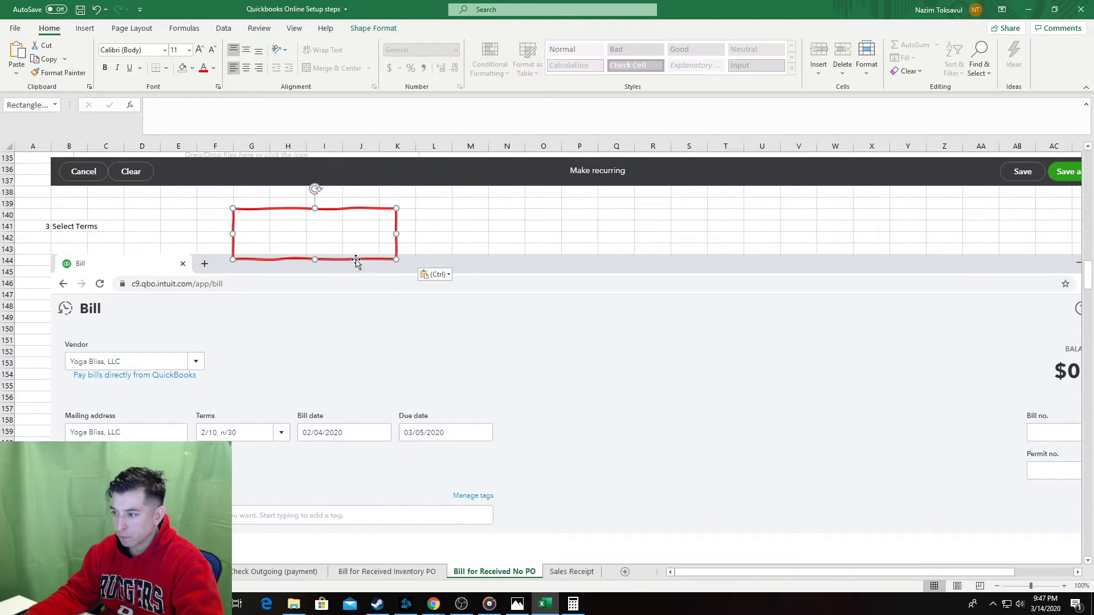
left_click_drag(356, 261, 290, 456)
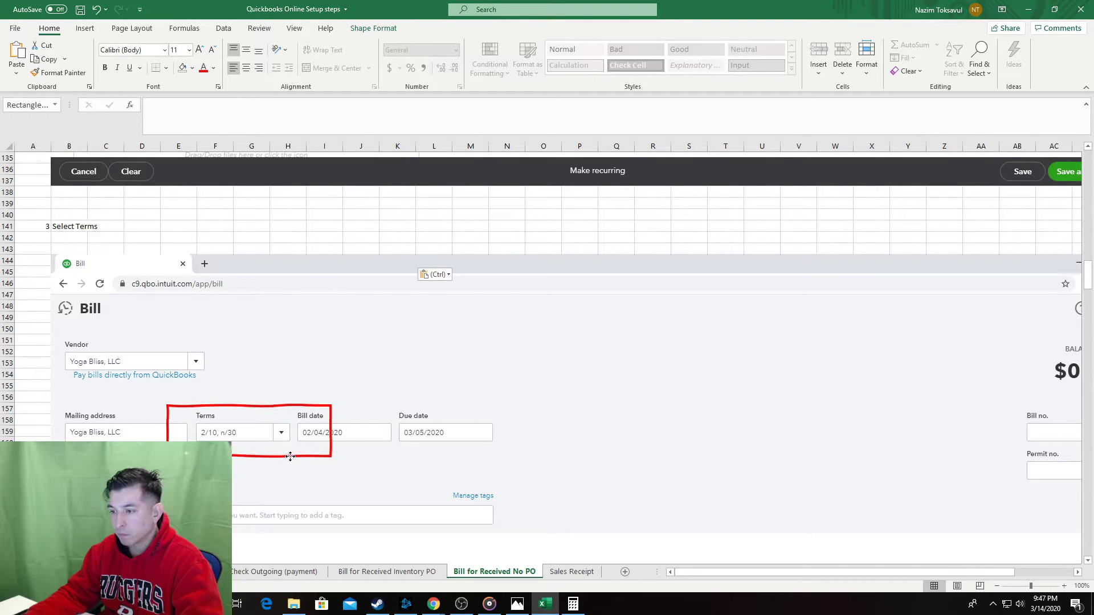
left_click(31, 331)
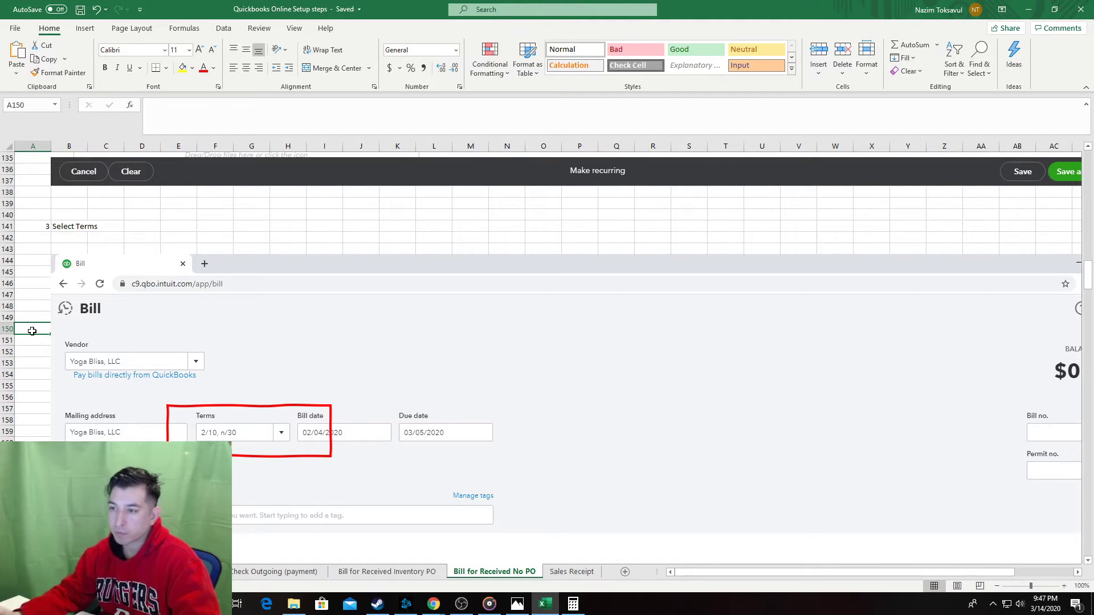
key("ctrl+s")
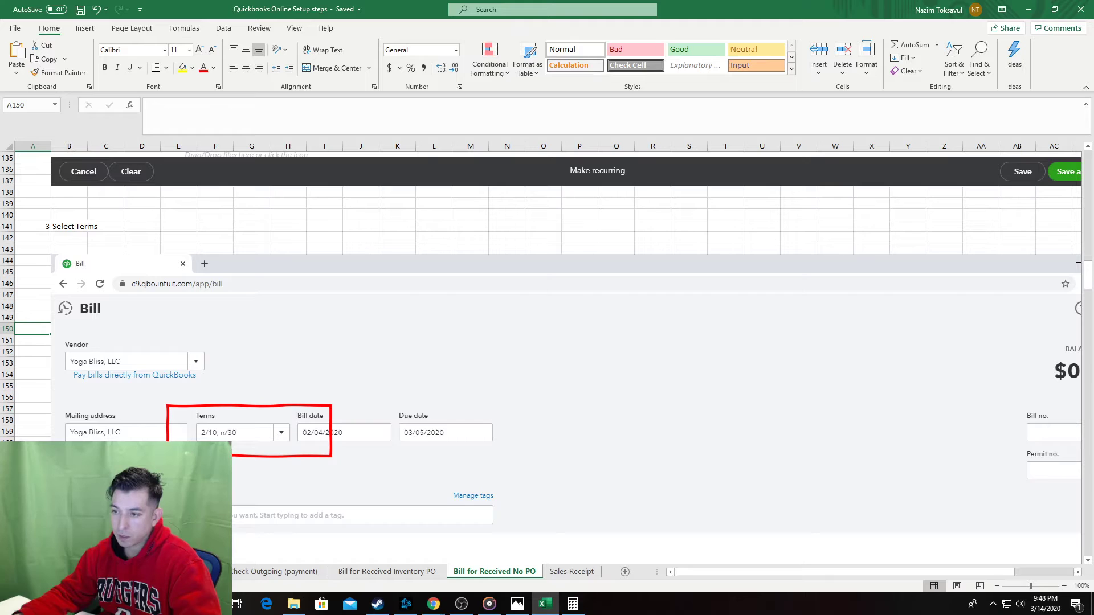
Rename the step 3 label to 'Select Terms - Payment Terms'.
left_click(33, 454)
scroll(57, 450, "down", 4)
scroll(84, 440, "down", 4)
scroll(232, 344, "up", 7)
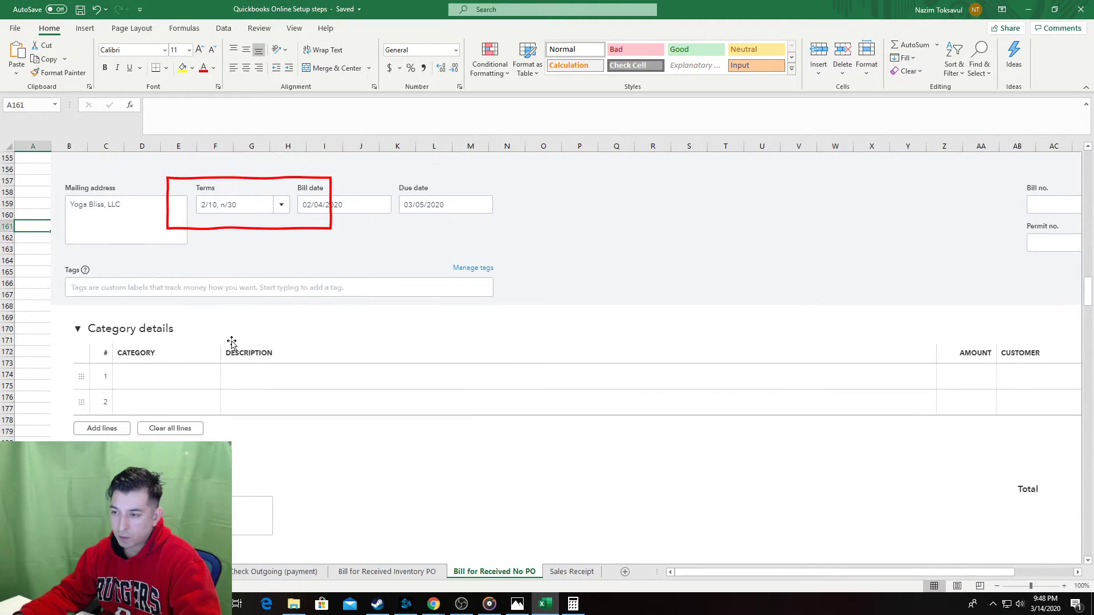
left_click(68, 158)
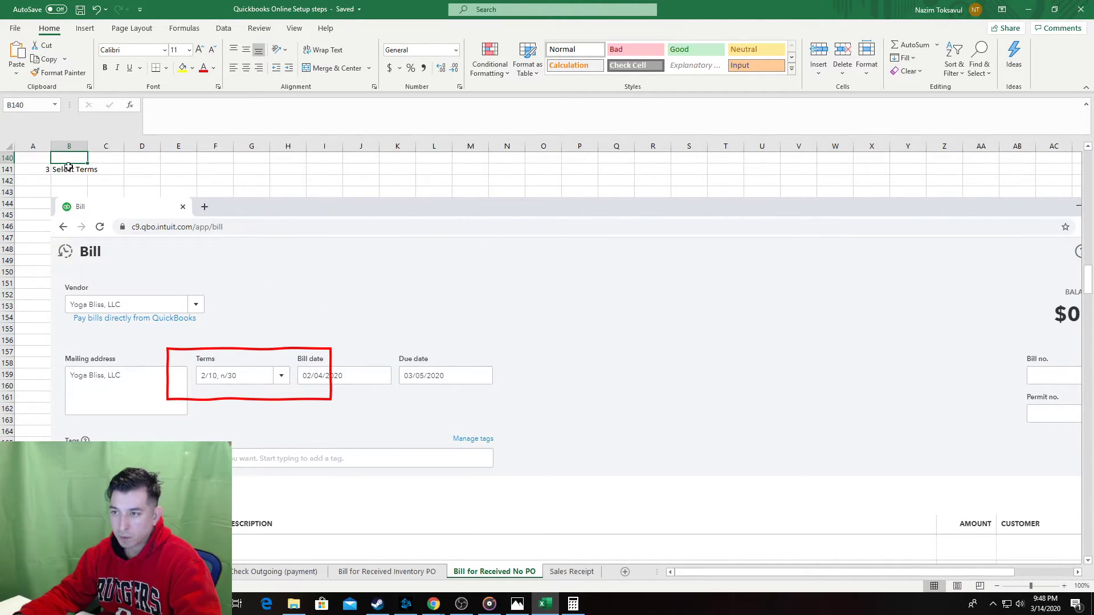
left_click(69, 169)
left_click(214, 128)
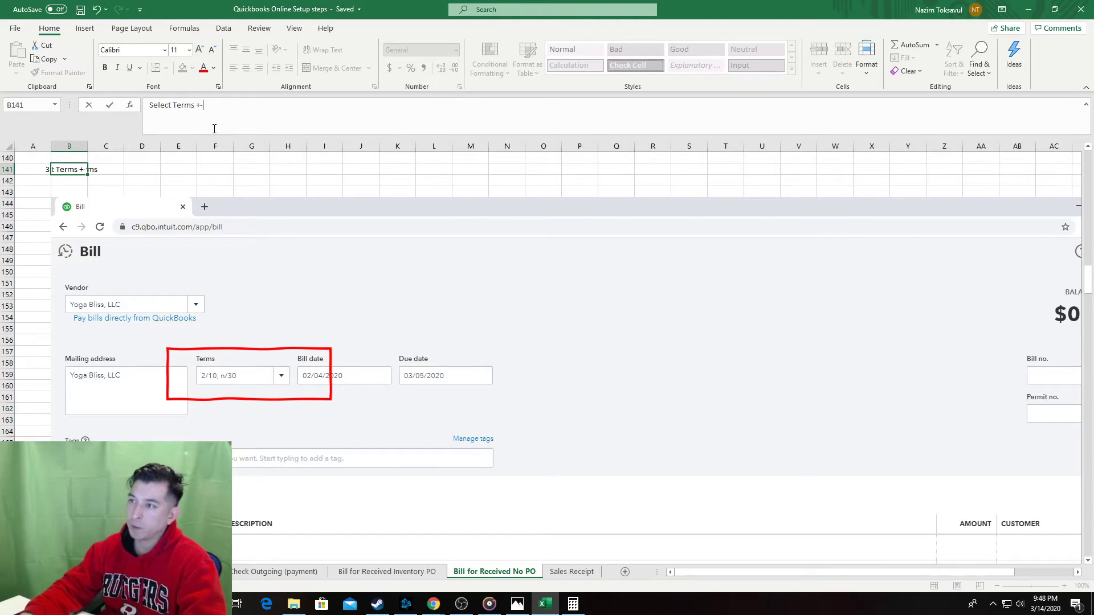
type("- Paymen")
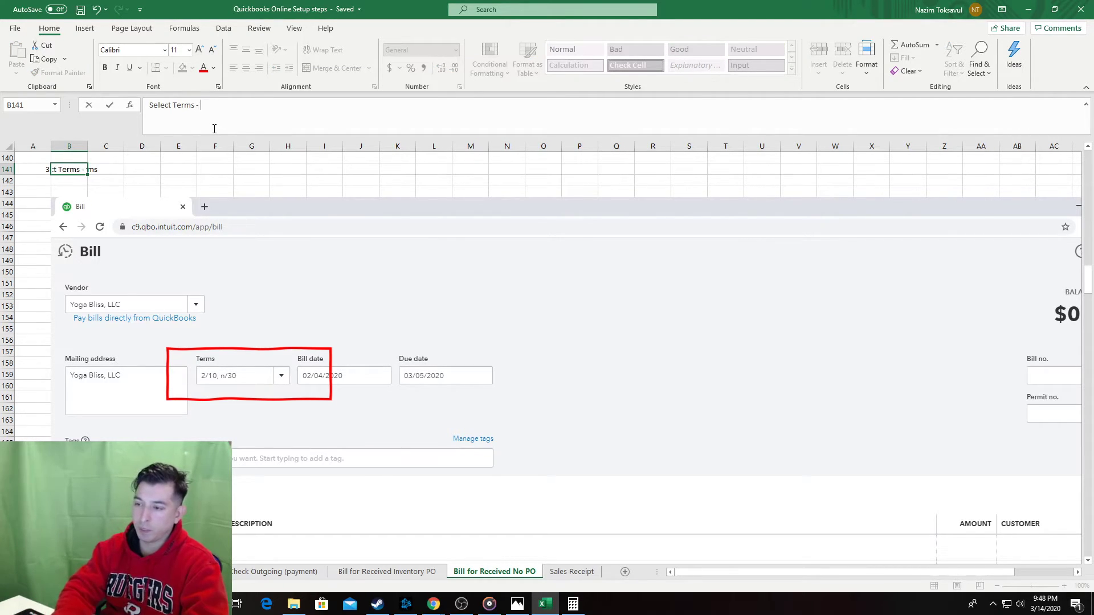
type("t Terms")
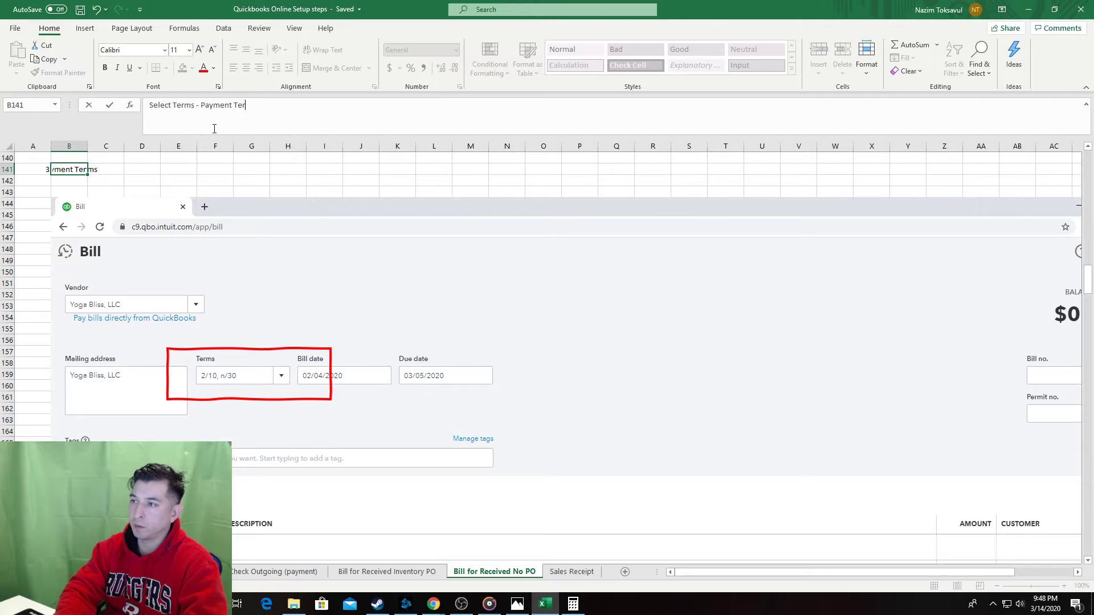
key("Return")
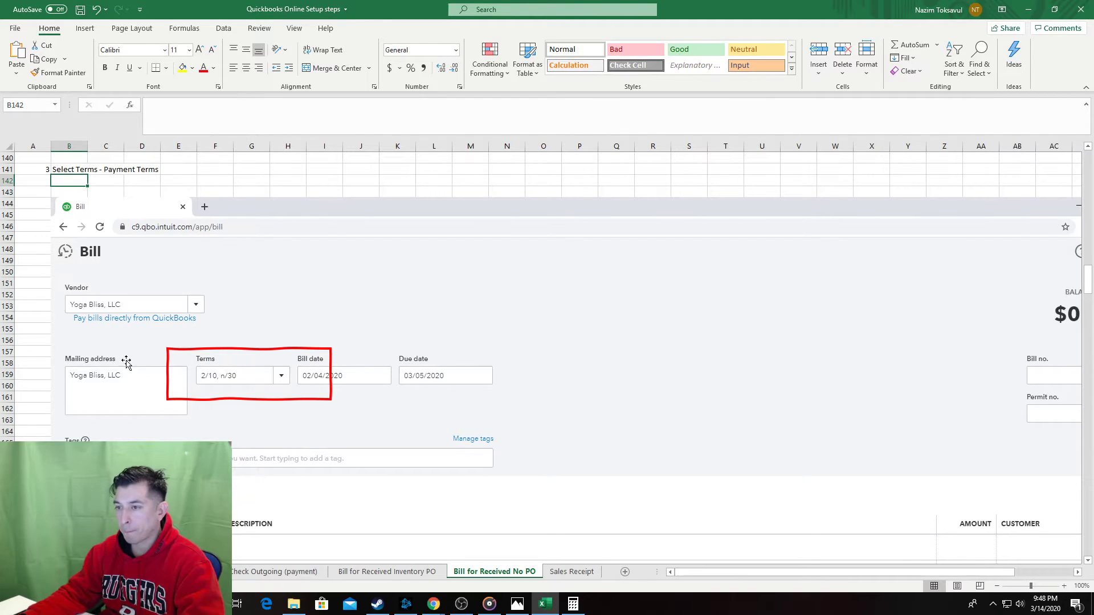
Insert blank rows above the Control Check step with Alt+I, R.
left_click(32, 432)
scroll(33, 433, "down", 11)
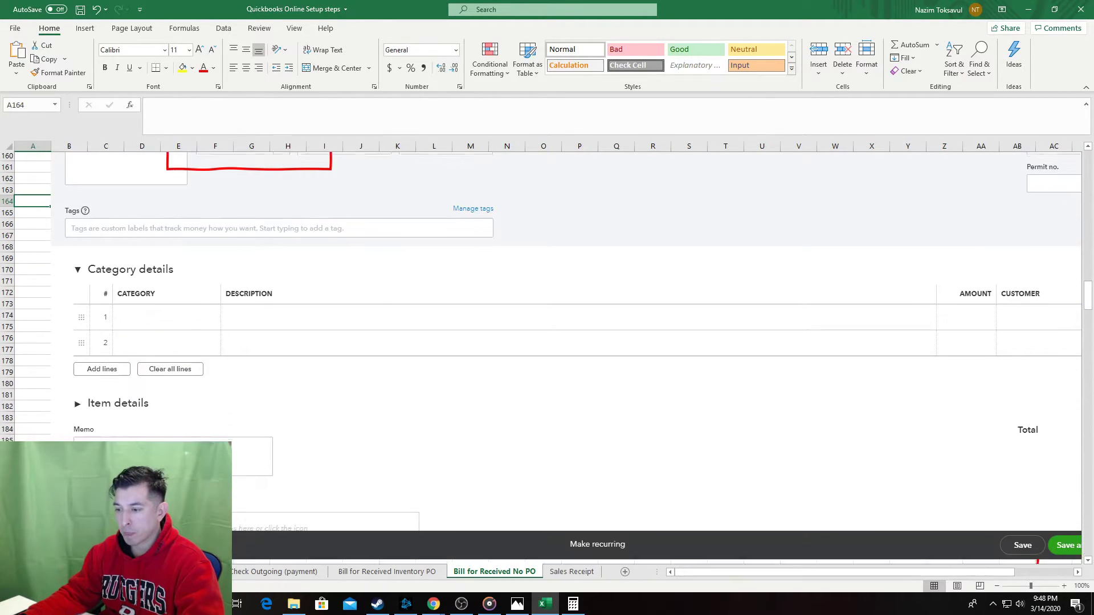
scroll(96, 413, "down", 2)
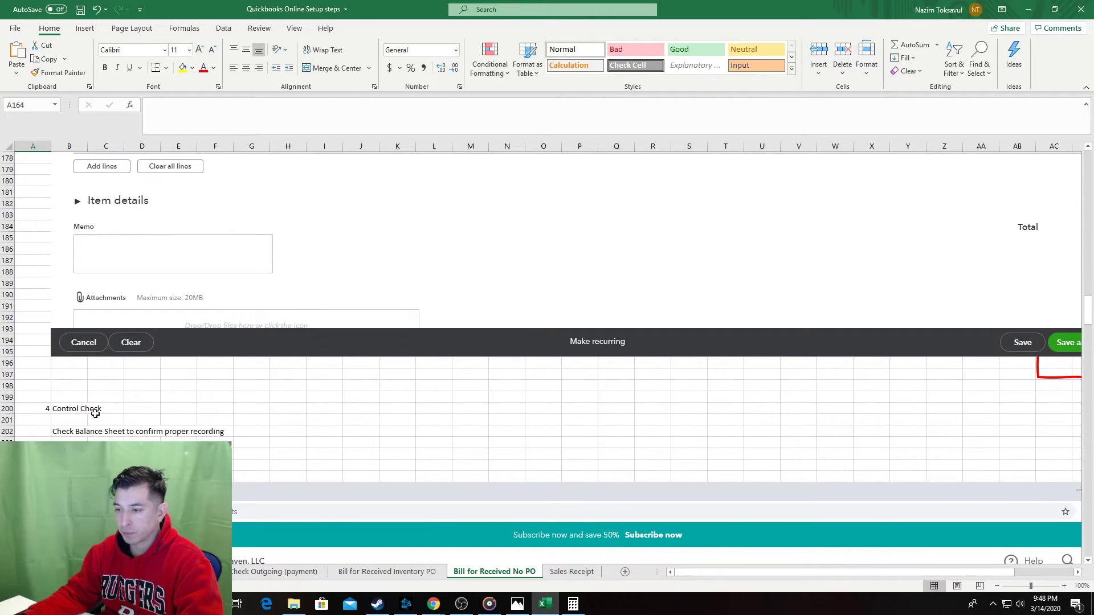
left_click_drag(70, 376, 70, 395)
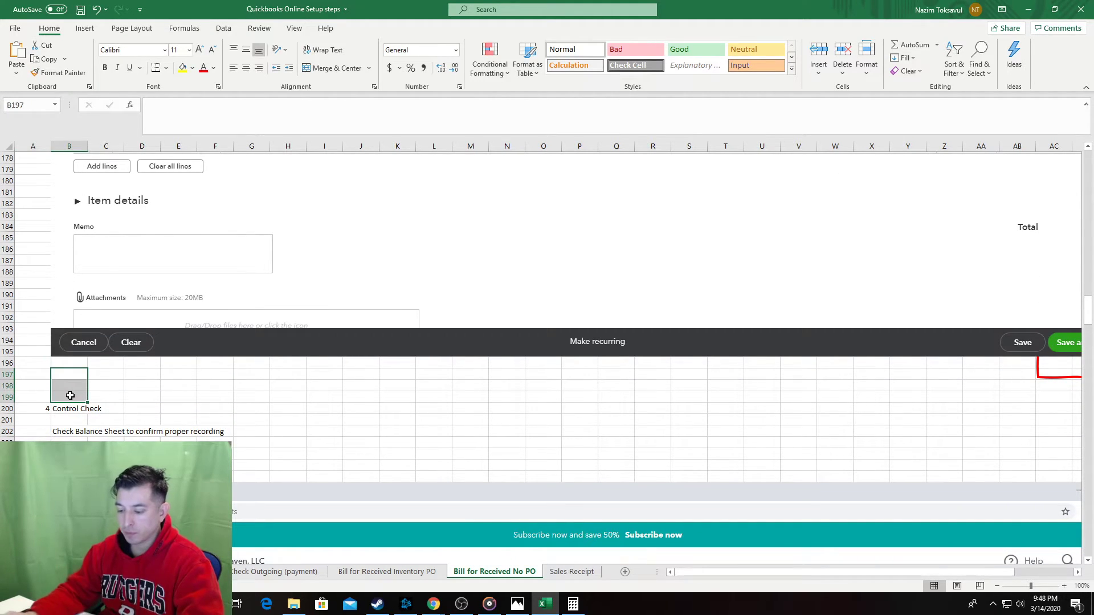
key("alt+i")
key("r")
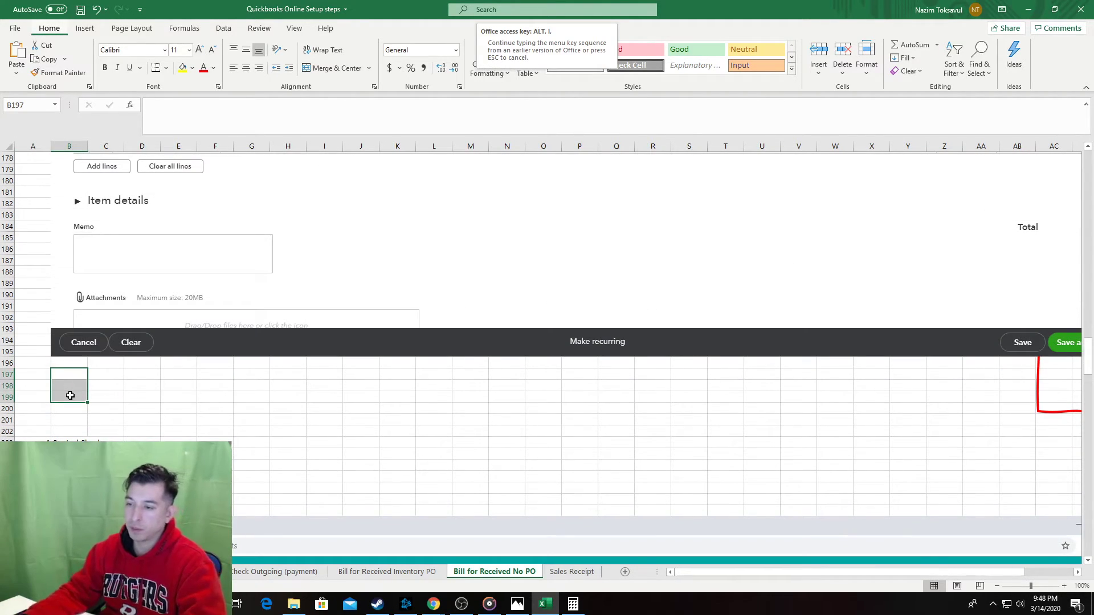
key("ctrl+z")
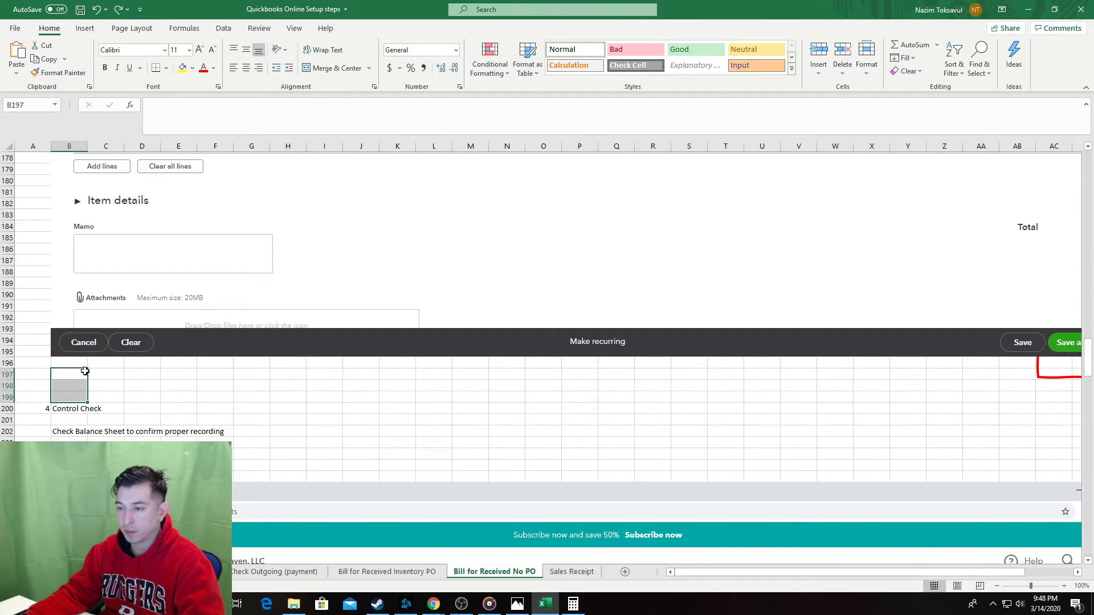
left_click_drag(103, 374, 103, 393)
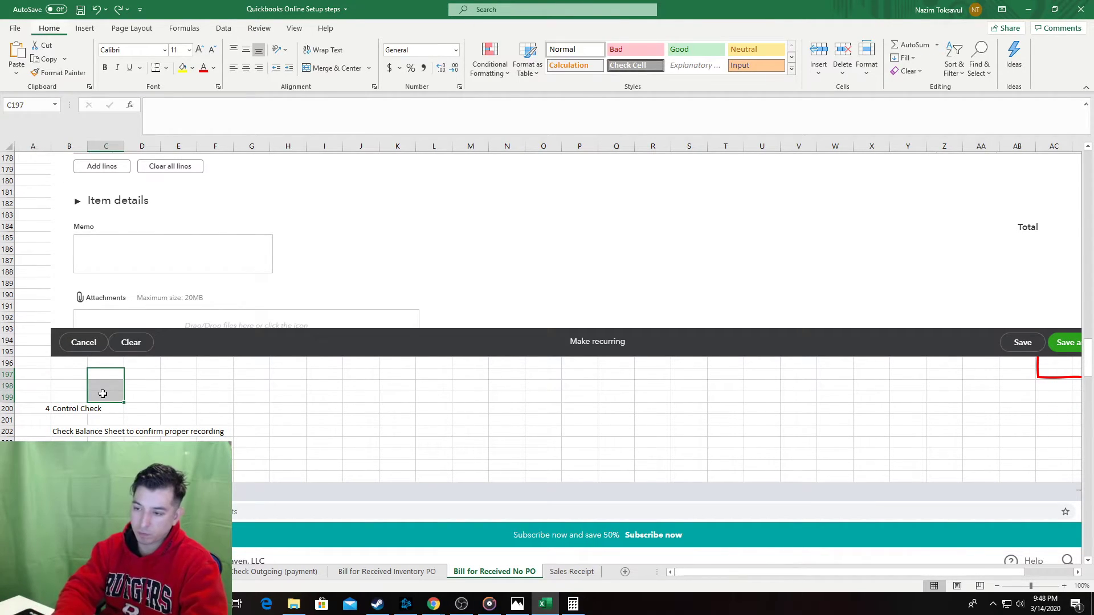
key("alt+i")
key("r")
key("alt+i")
key("r")
key("alt+i")
key("r")
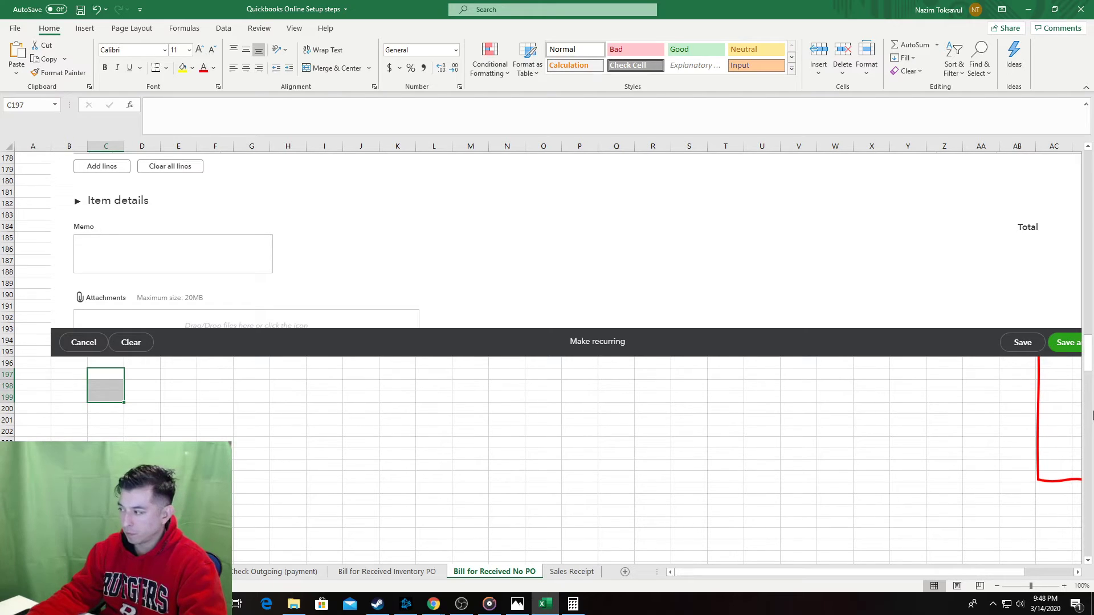
Delete the stray red box on the right and pick the cell for the next step.
left_click(1037, 411)
key("Delete")
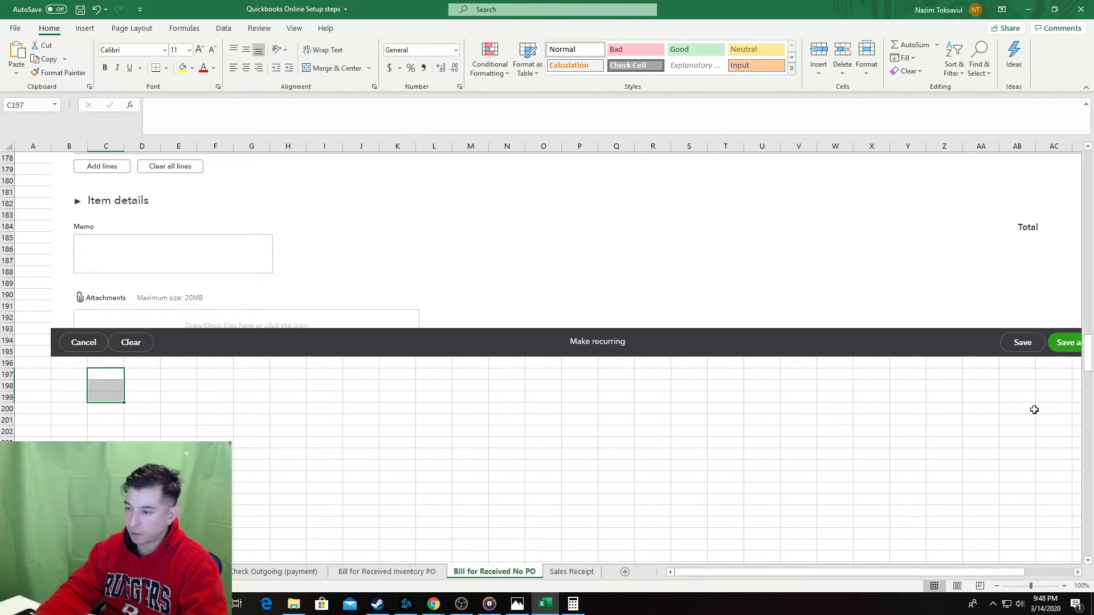
left_click_drag(61, 376, 66, 500)
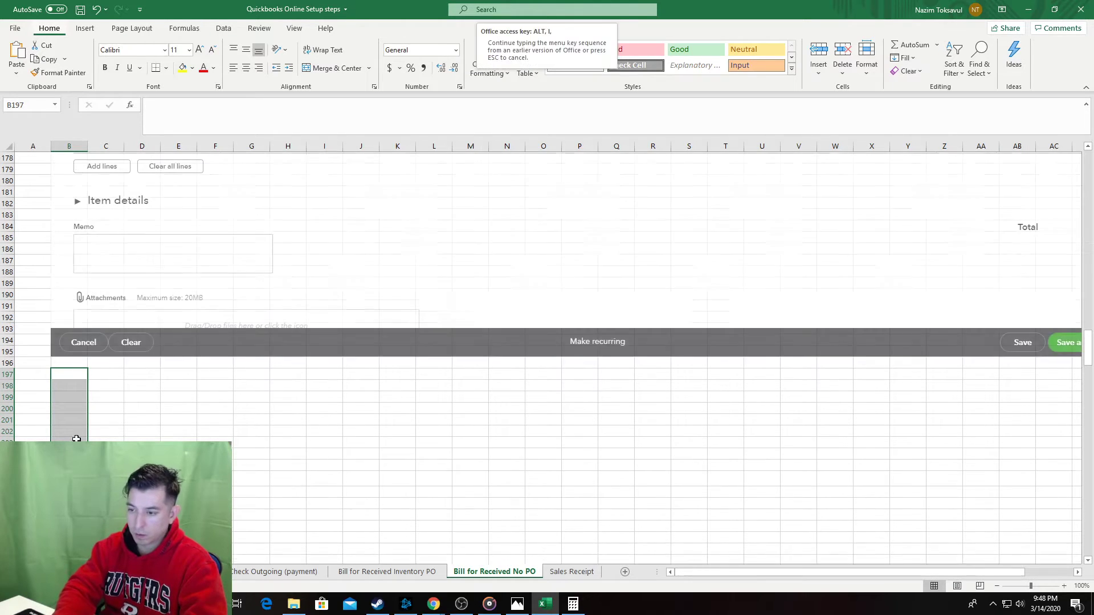
left_click(251, 544)
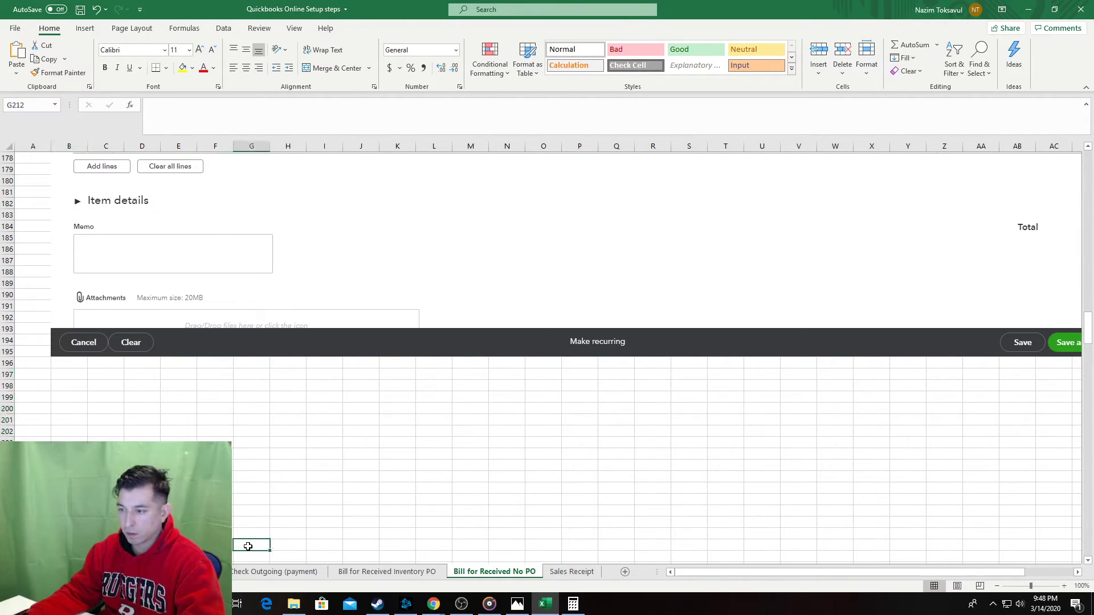
scroll(124, 438, "down", 2)
scroll(124, 438, "down", 3)
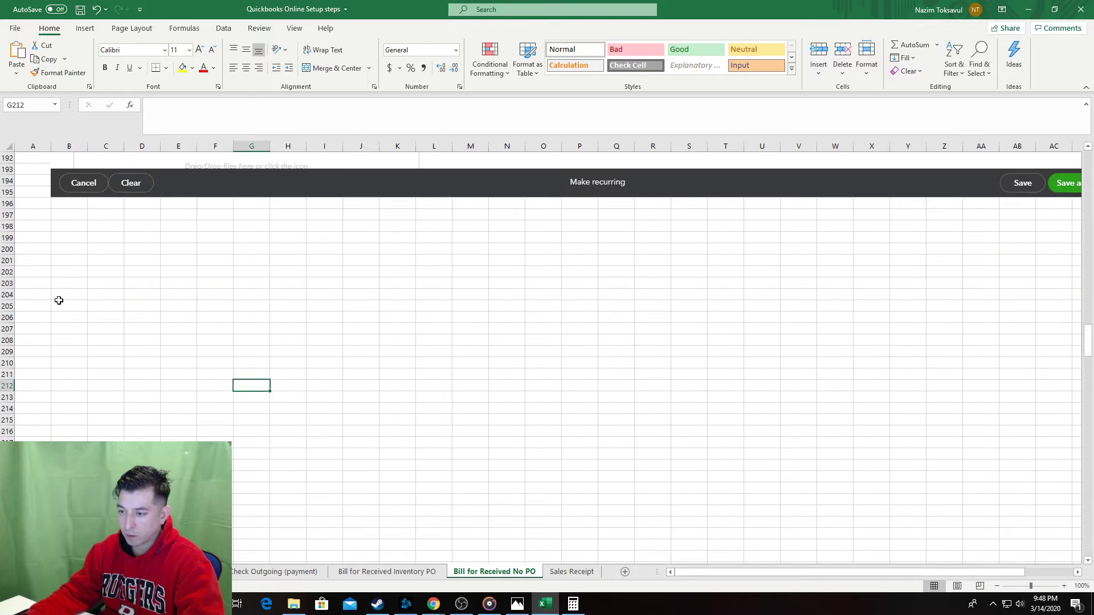
left_click_drag(56, 296, 29, 484)
scroll(51, 420, "up", 4)
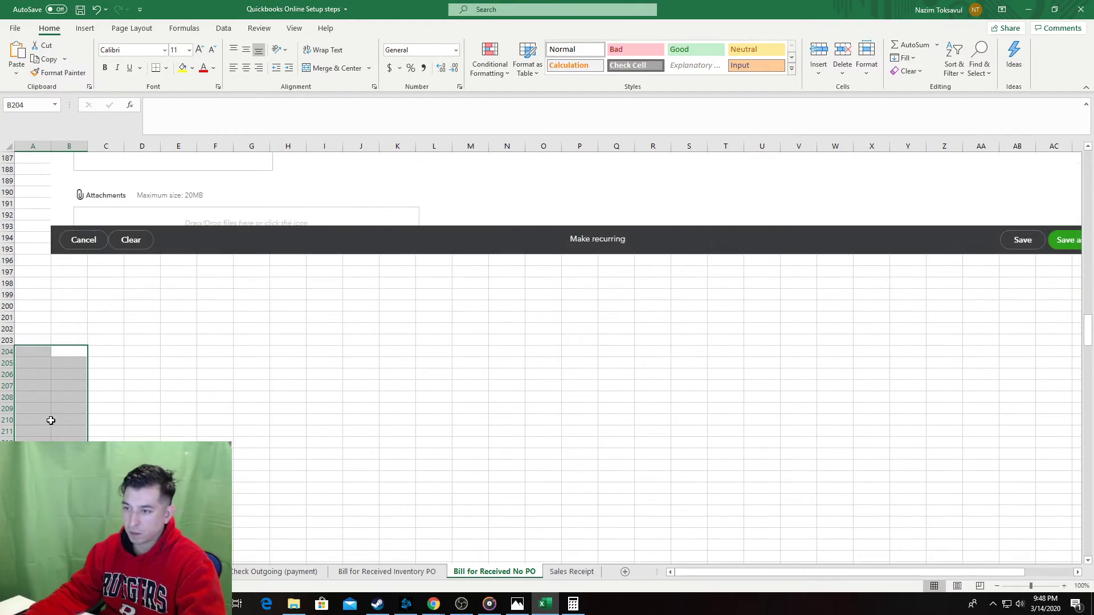
left_click(32, 384)
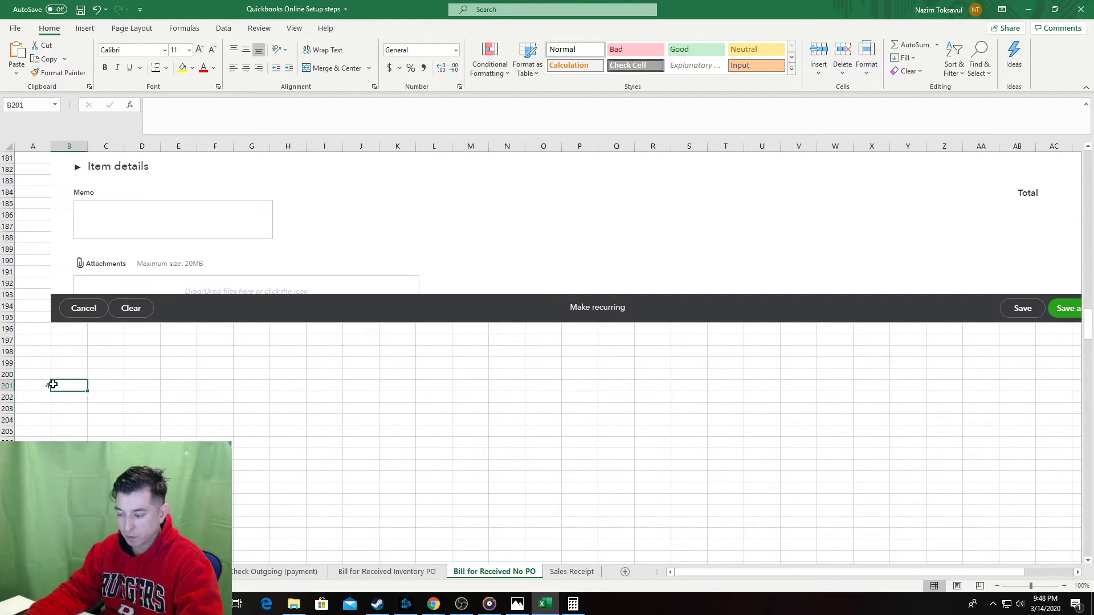
Add step 5 labelled 'Select Date' below the bill screenshot.
type("5")
key("Tab")
key("Tab")
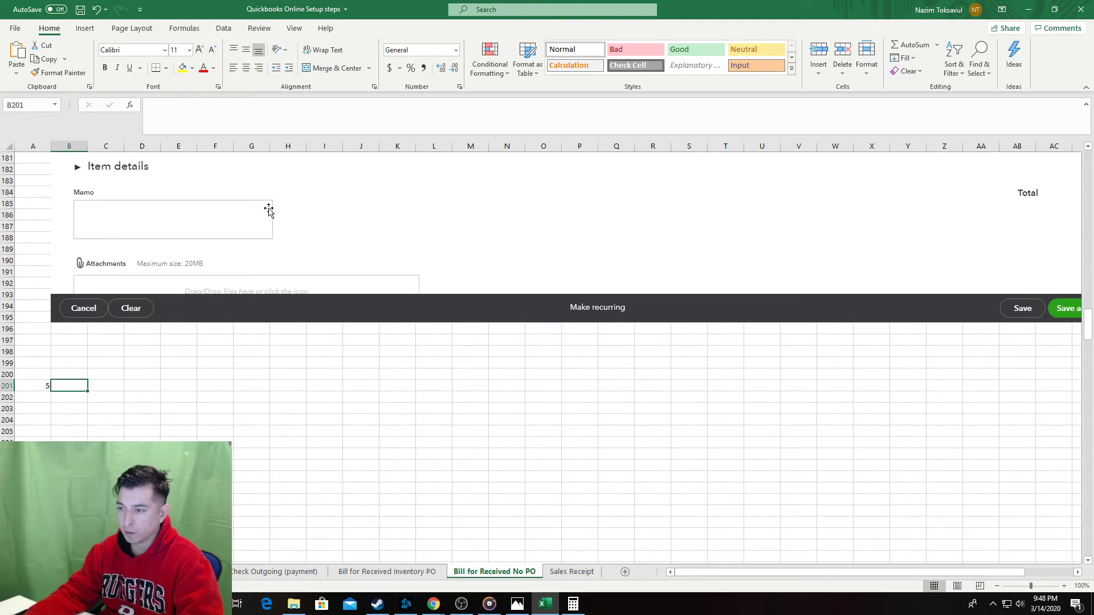
left_click(268, 212)
left_click(57, 385)
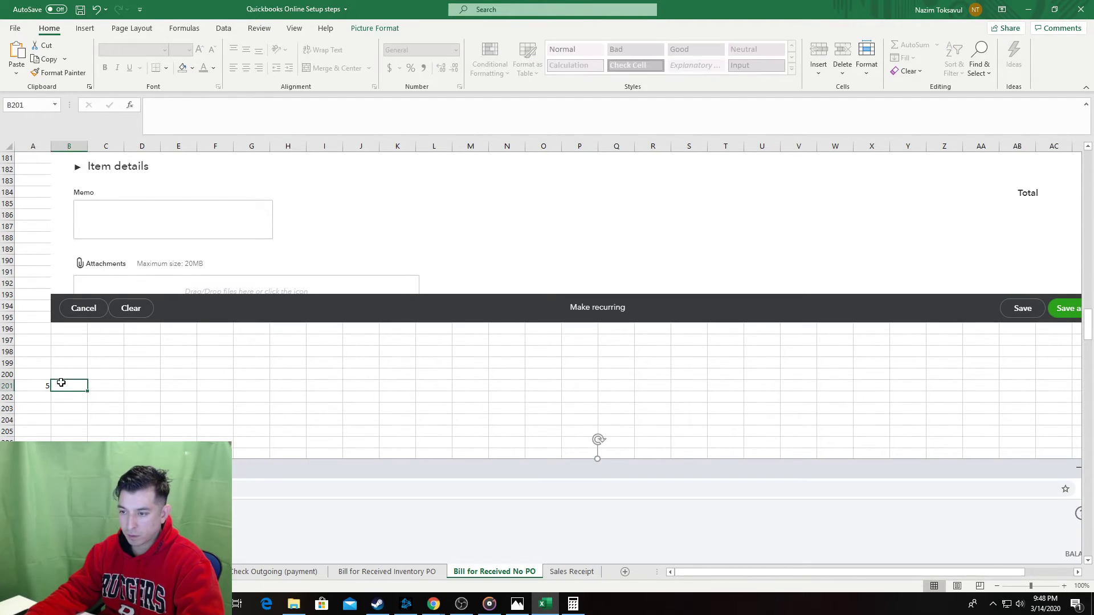
type("Select Date")
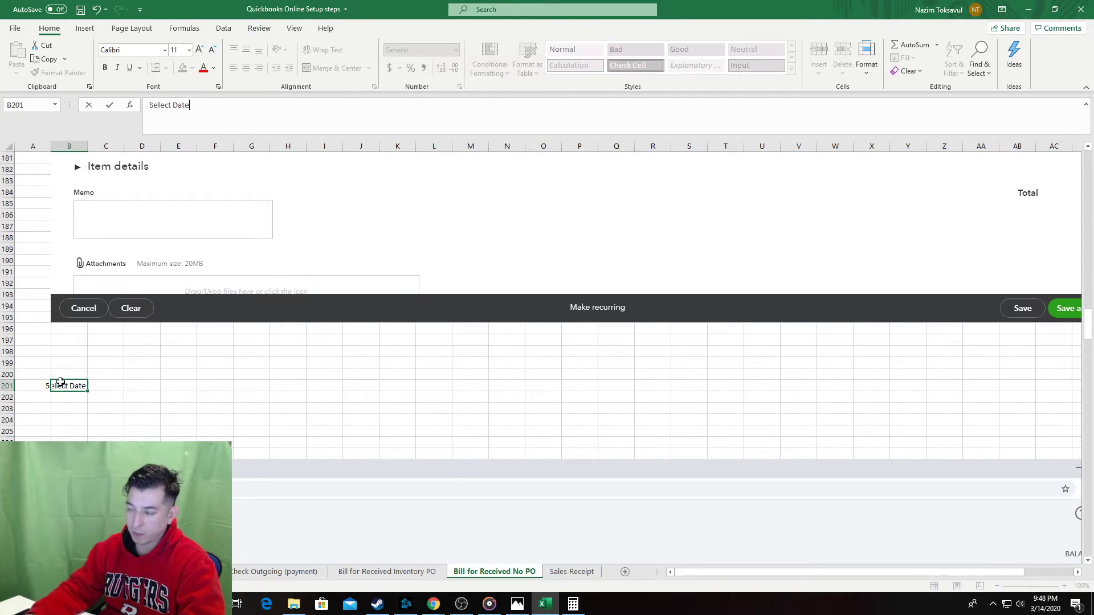
key("Tab")
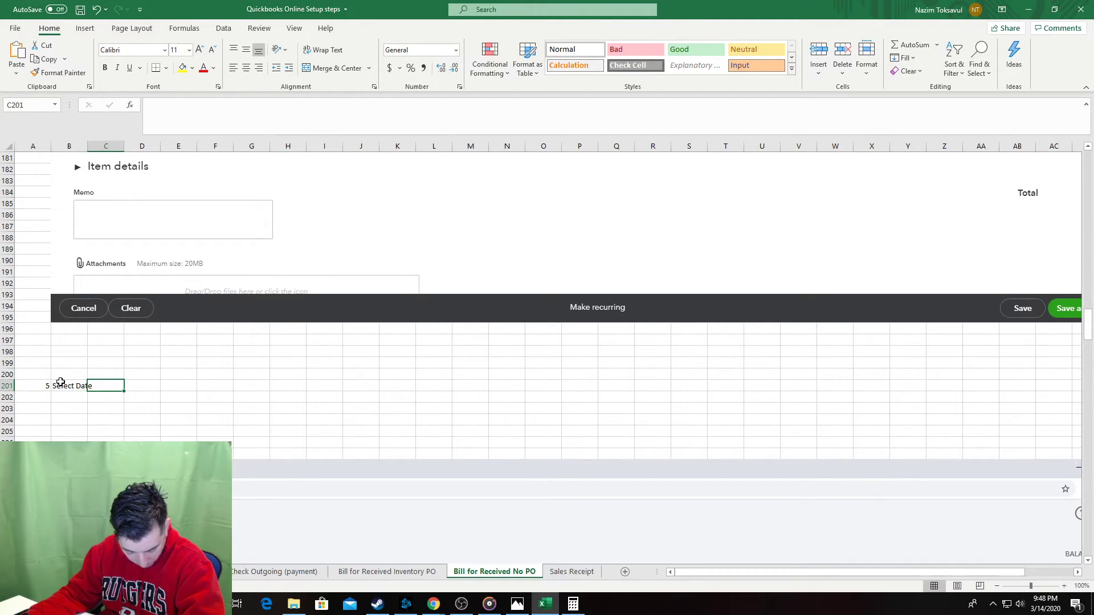
After checking the QuickBooks bill, reword step 5 to 'Select Due Date'.
key("alt+Tab")
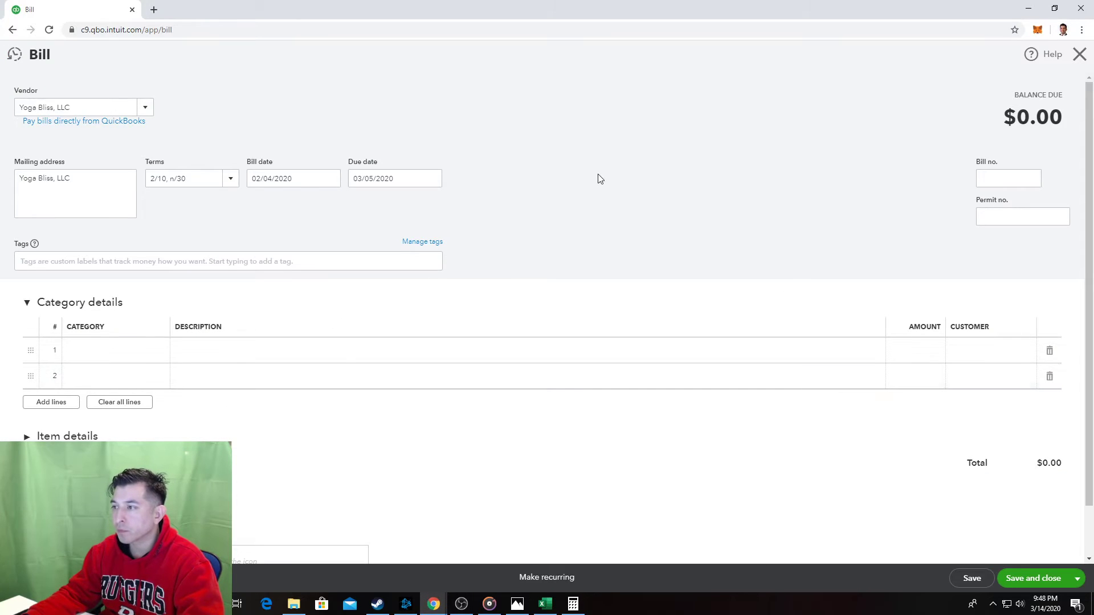
key("alt+Tab")
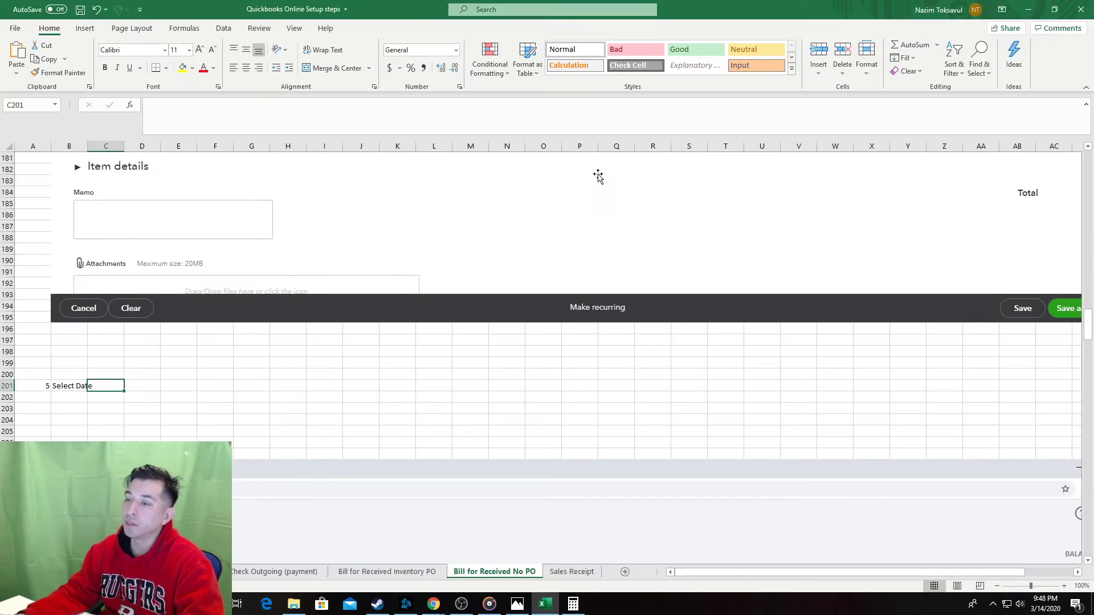
left_click(76, 385)
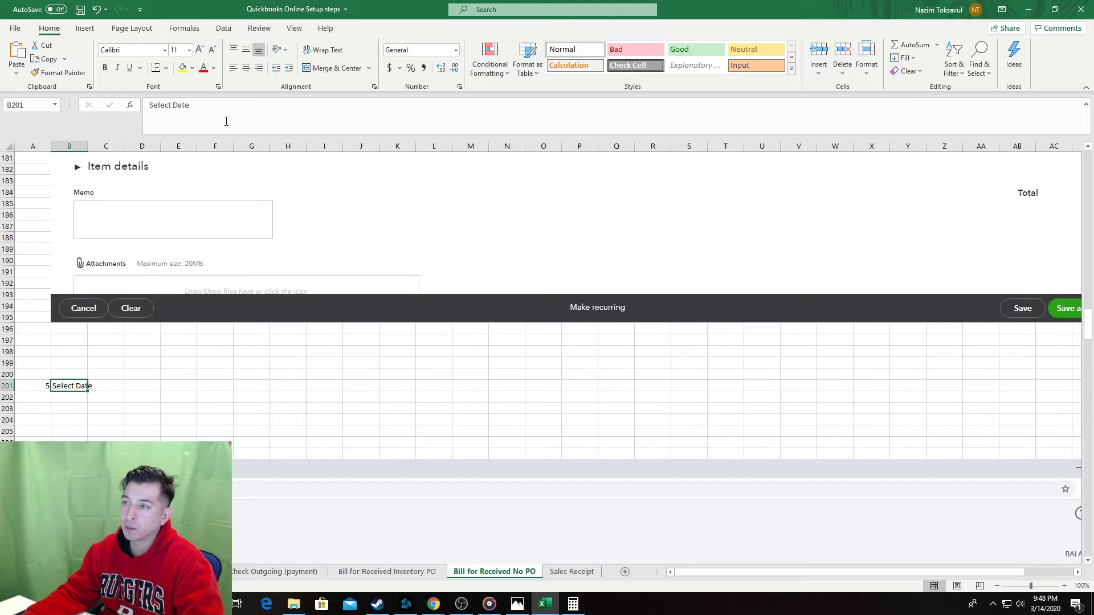
left_click(172, 100)
type("Due")
key("Tab")
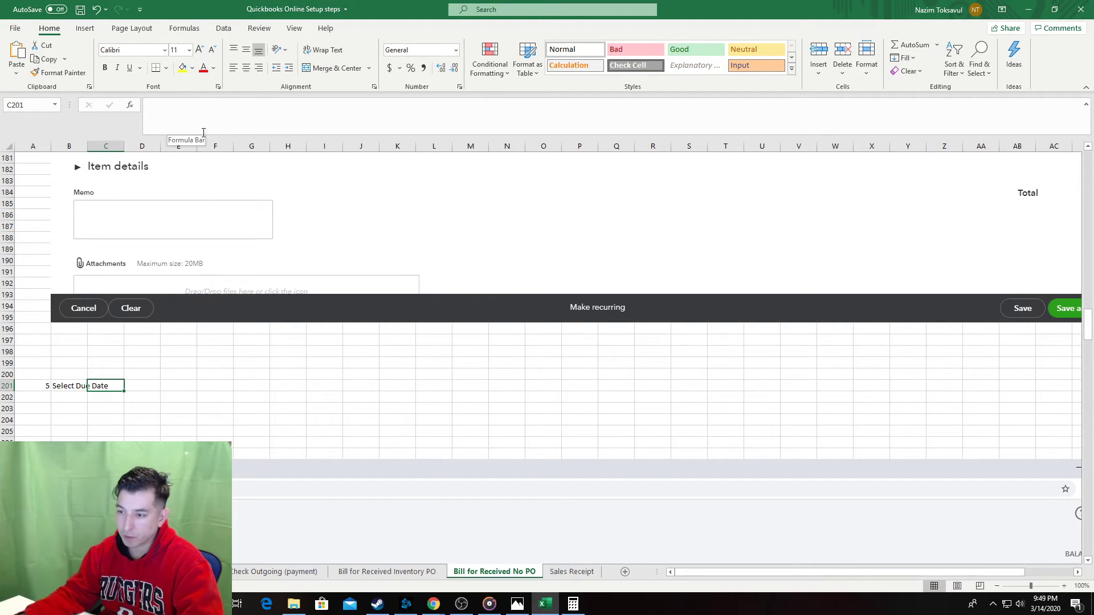
Replace 'Due' with 'Bill' so step 5 reads 'Select Bill Date'.
key("alt+Tab")
key("alt+Tab")
key("alt+Tab")
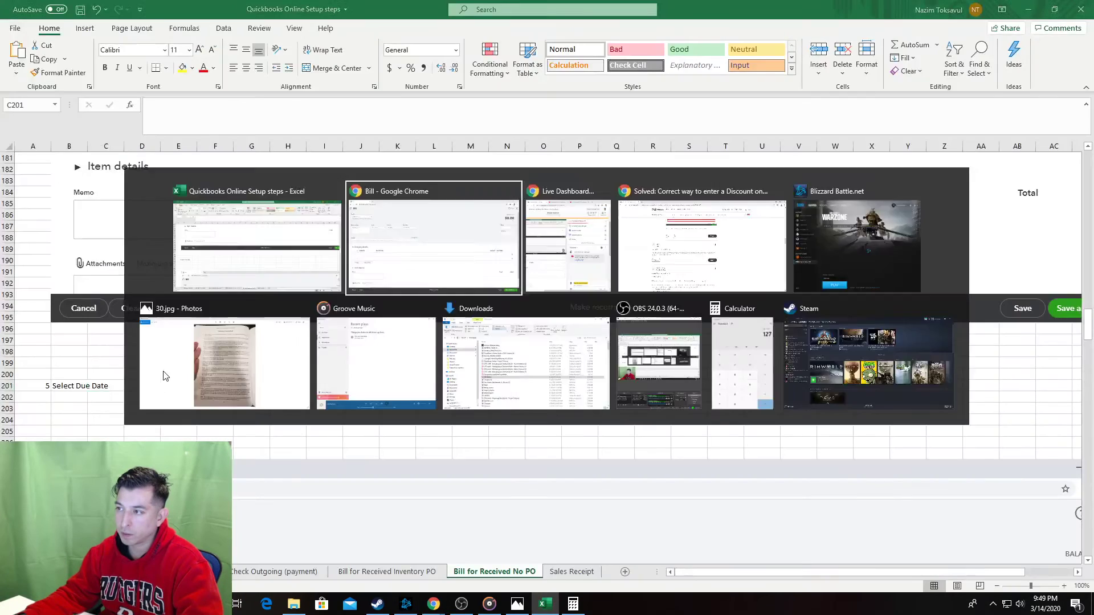
key("alt+Tab")
left_click(58, 384)
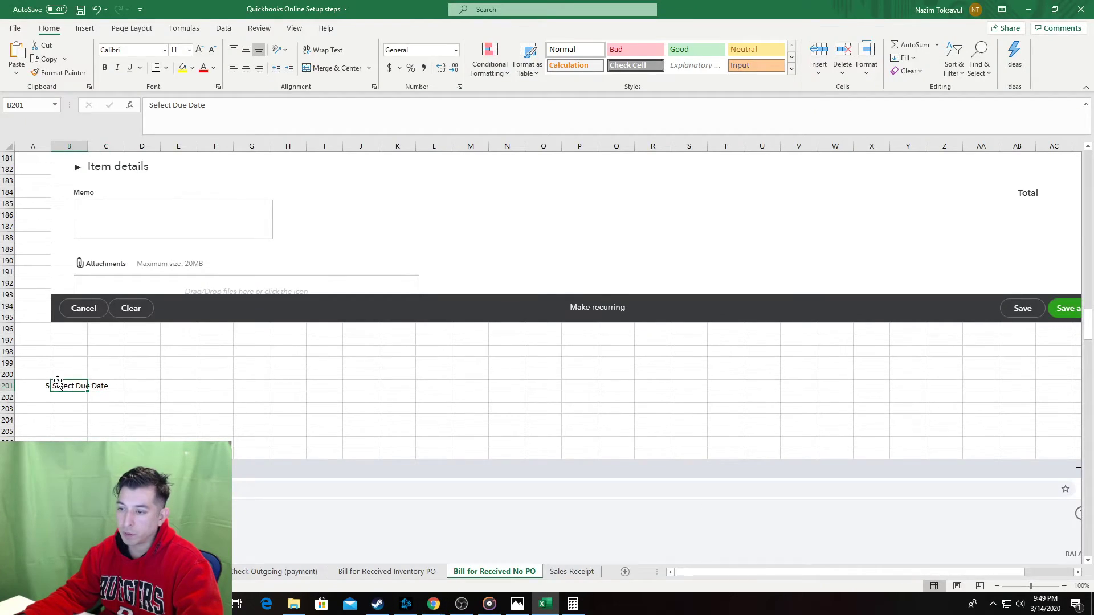
double_click(174, 104)
type("Bill")
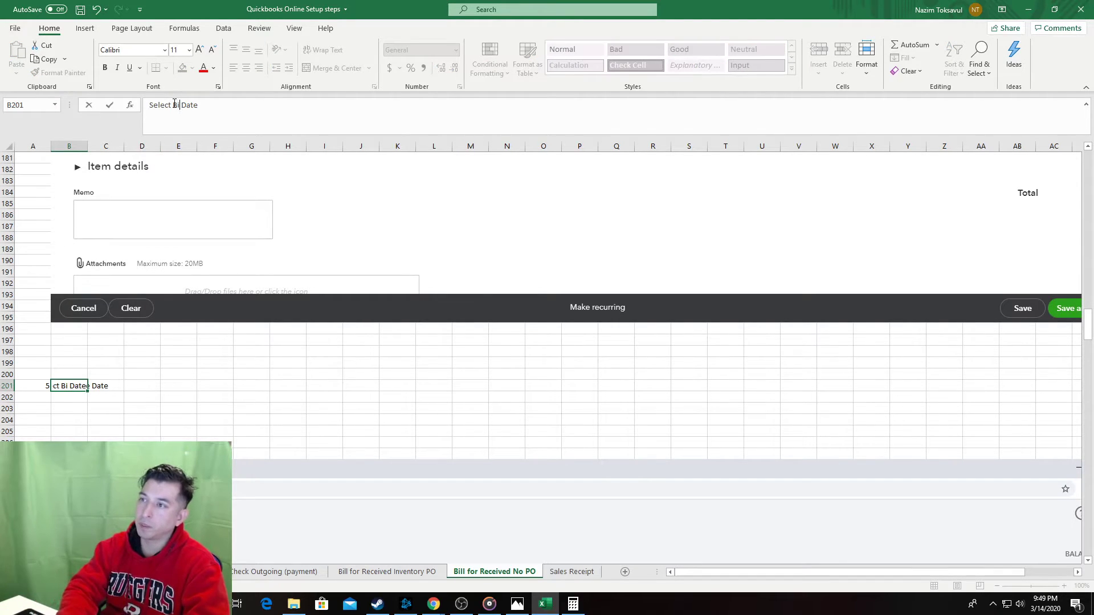
key("Tab")
left_click(282, 363)
Copy the earlier red highlight box onto the new screenshot, framing the Bill date.
scroll(228, 239, "up", 9)
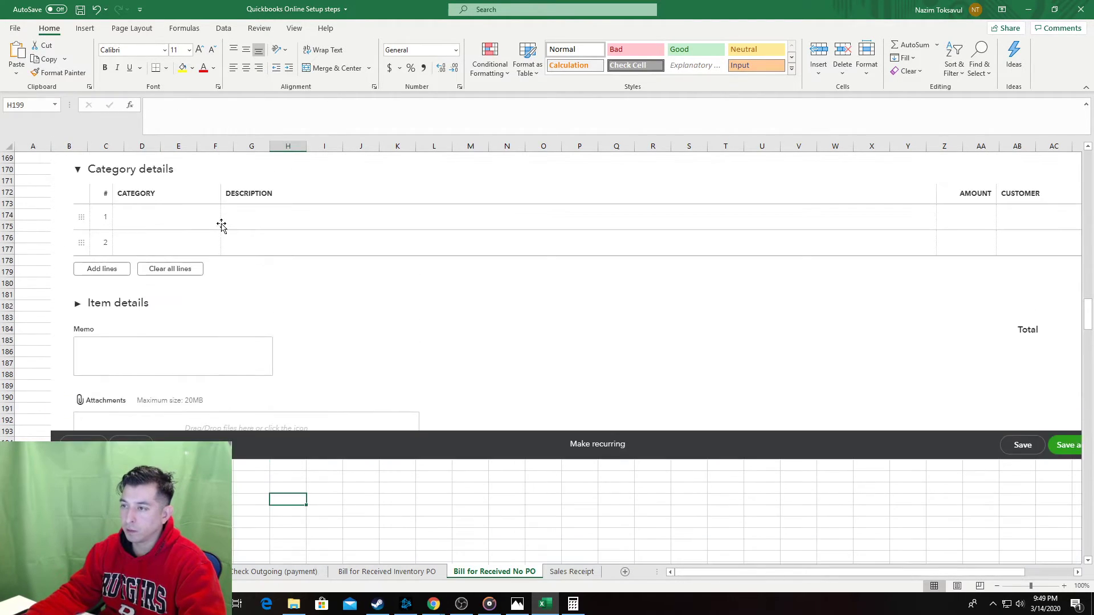
left_click(255, 240)
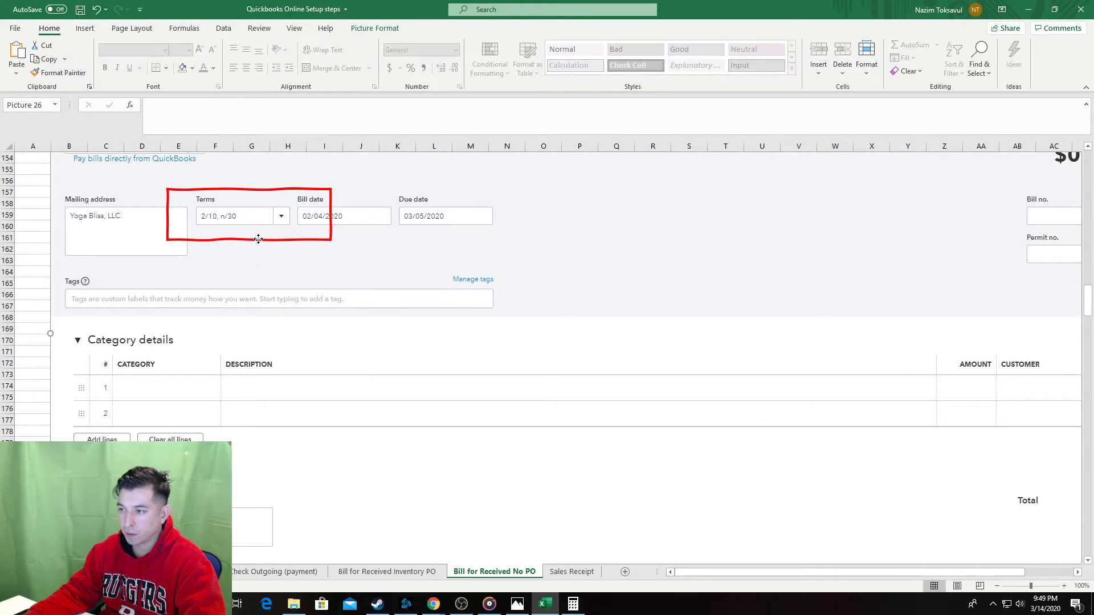
scroll(301, 489, "down", 18)
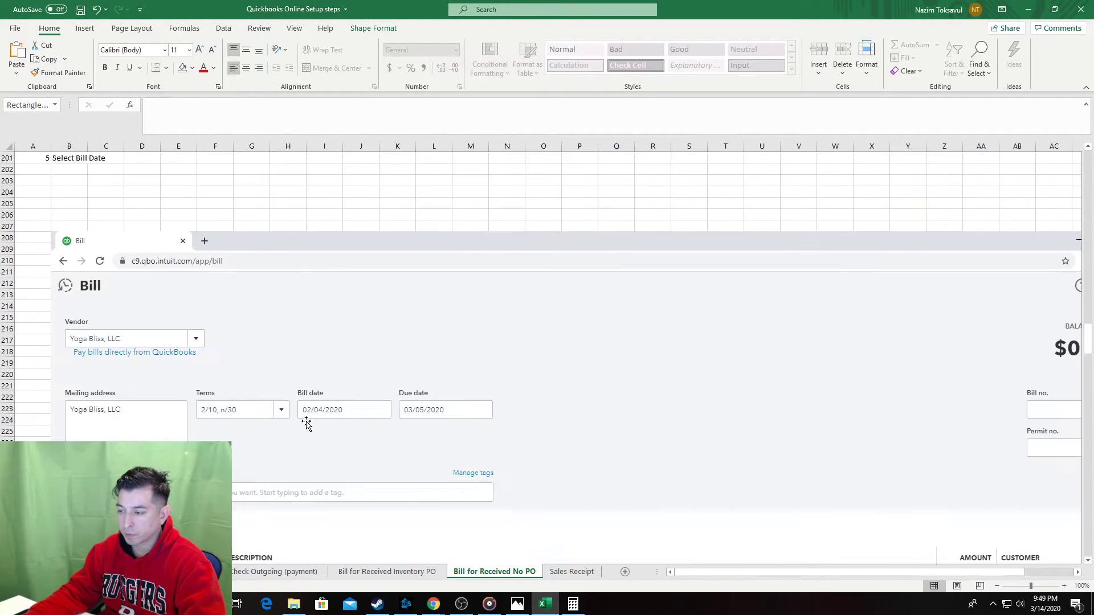
key("ctrl+v")
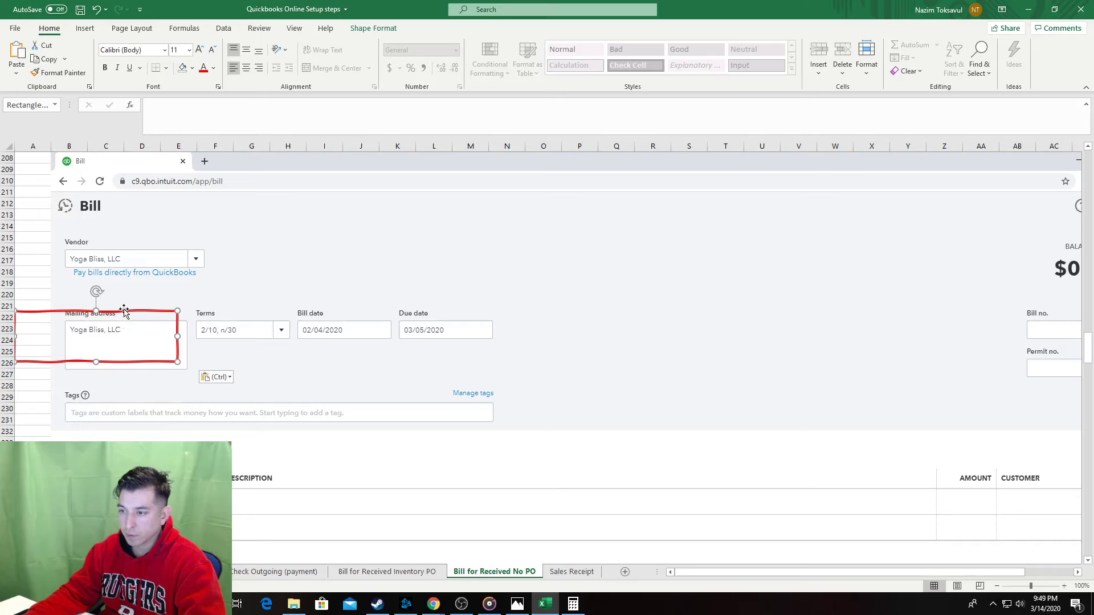
left_click_drag(124, 311, 365, 305)
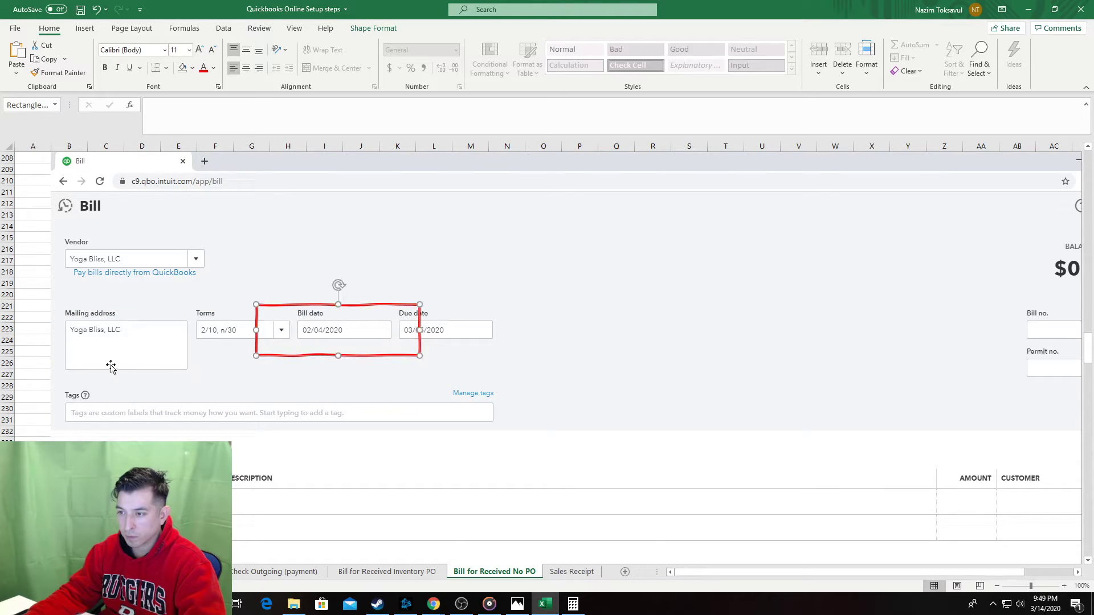
left_click(75, 358)
Add step 6 'Hit Save' in cell B264.
scroll(69, 376, "down", 16)
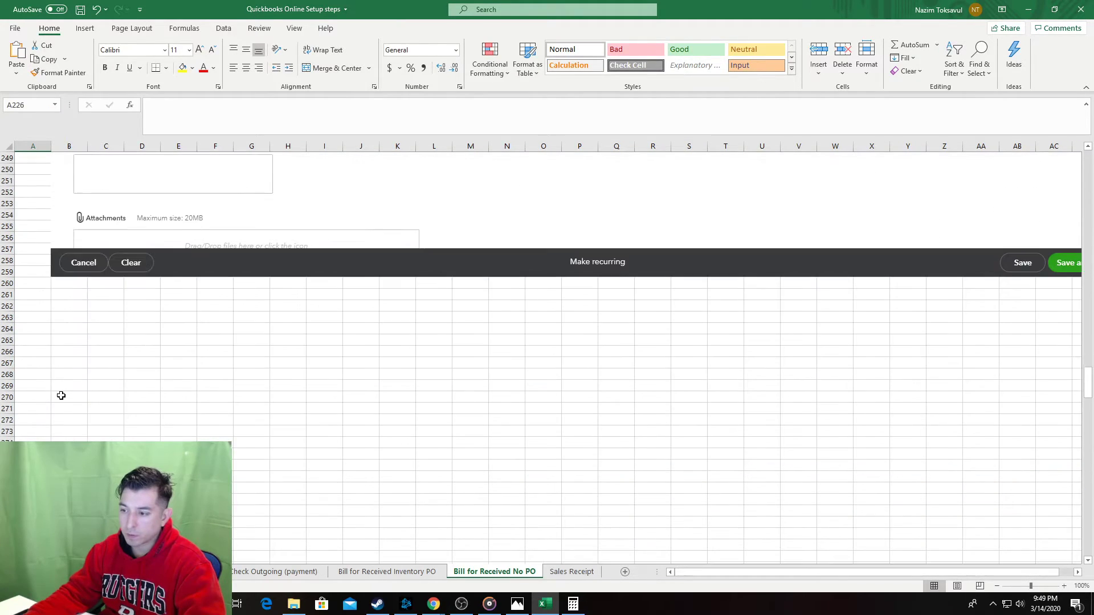
scroll(93, 310, "up", 2)
left_click_drag(71, 262, 69, 438)
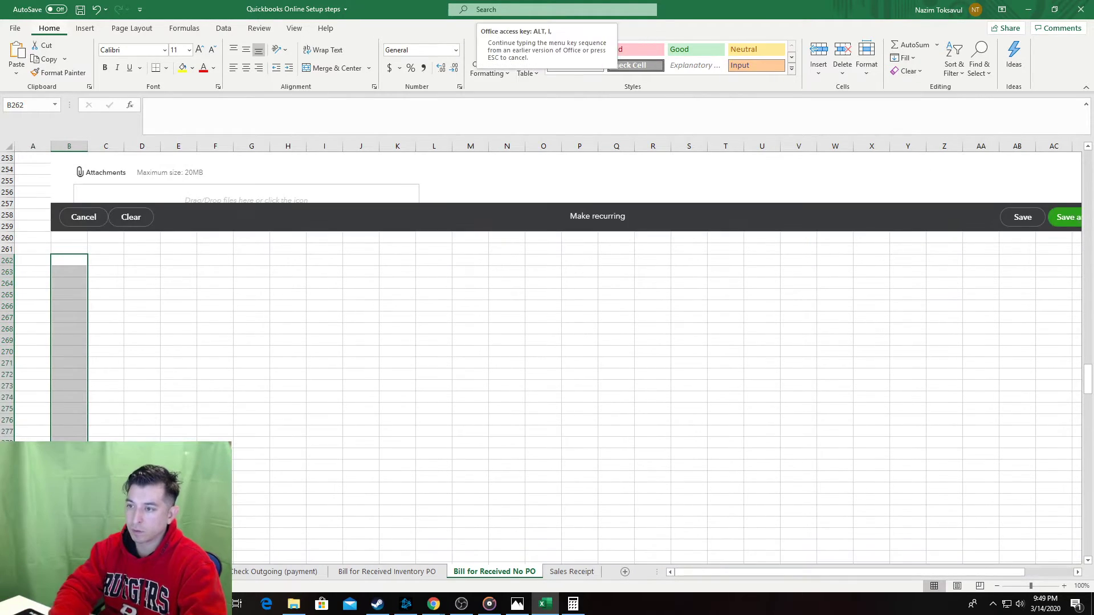
left_click(39, 283)
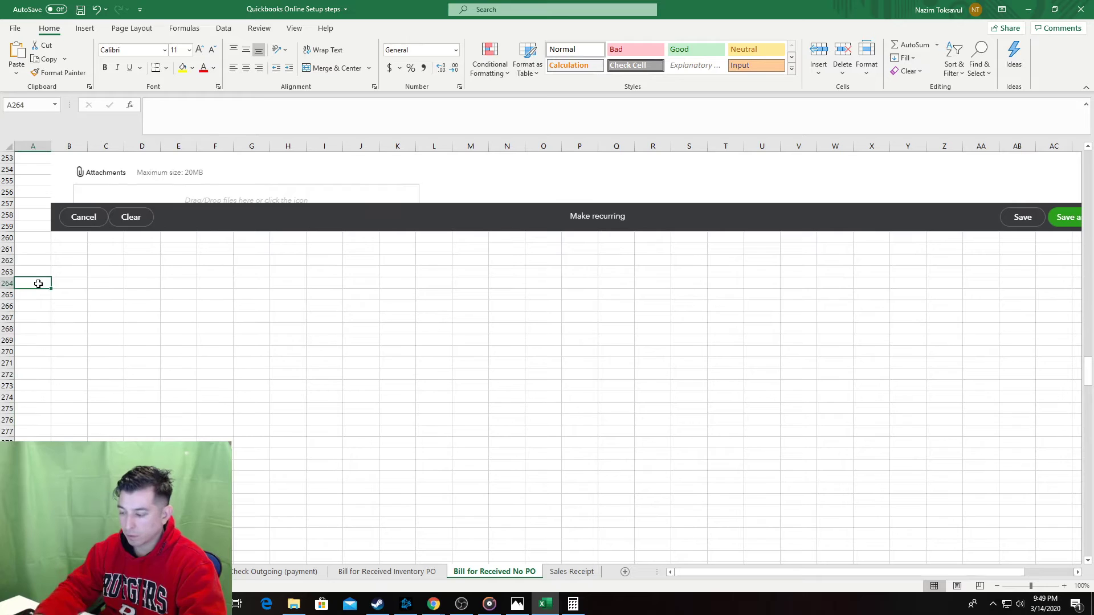
key("ctrl+Up")
key("Page_Down")
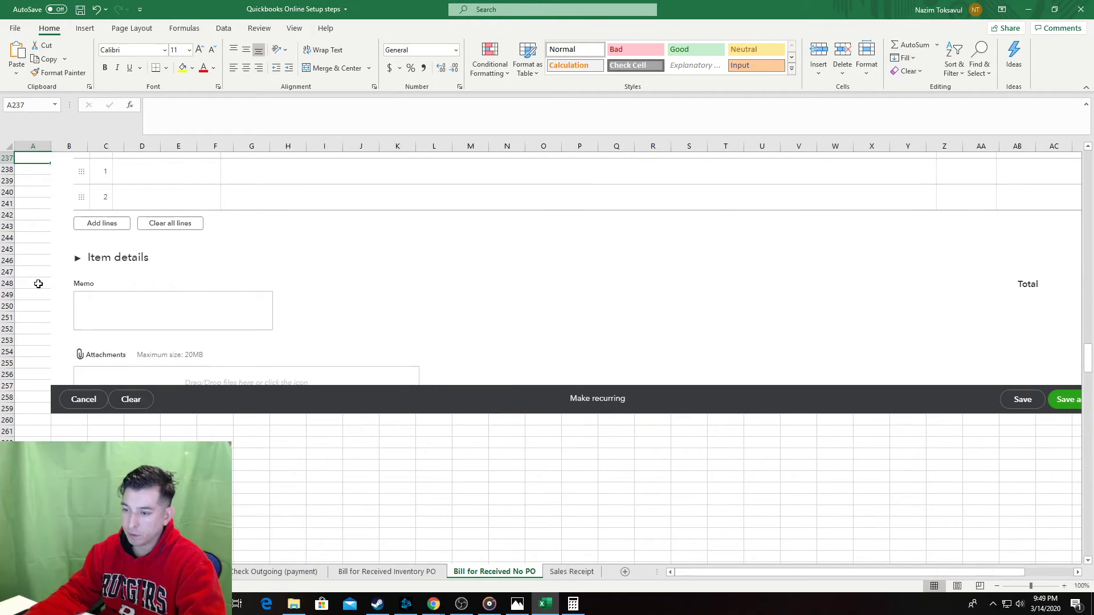
left_click(69, 465)
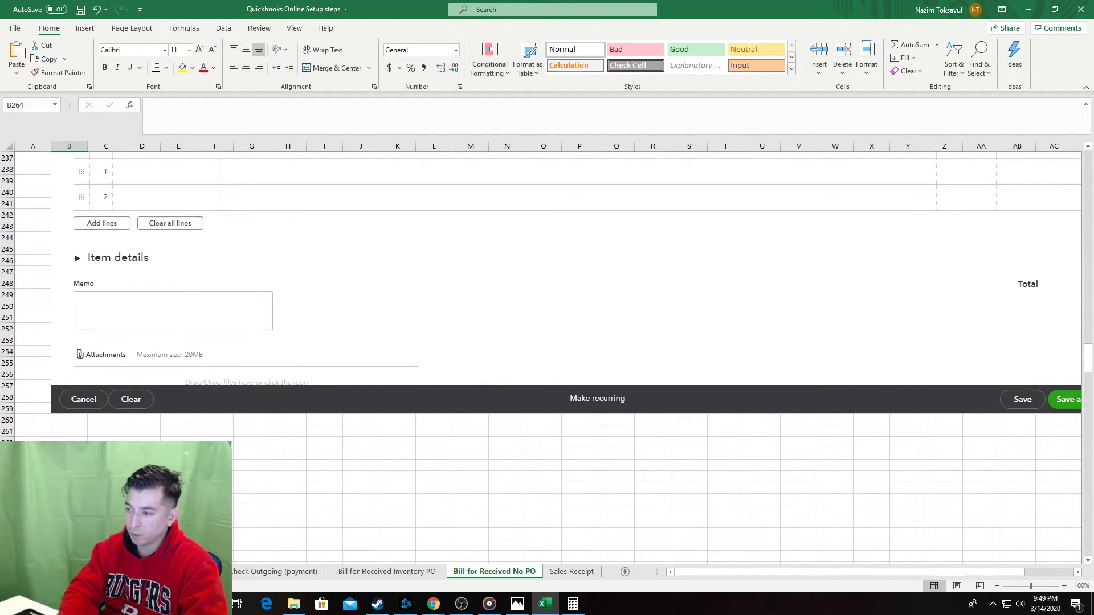
type("Sa")
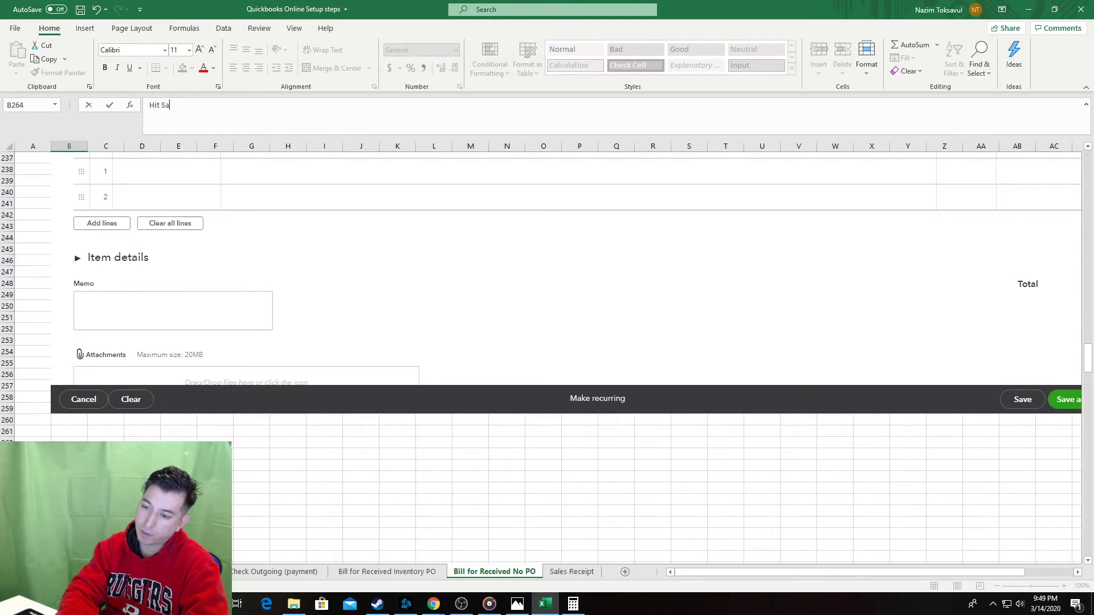
type("vve")
key("Return")
left_click(69, 500)
Save the workbook.
key("ctrl+s")
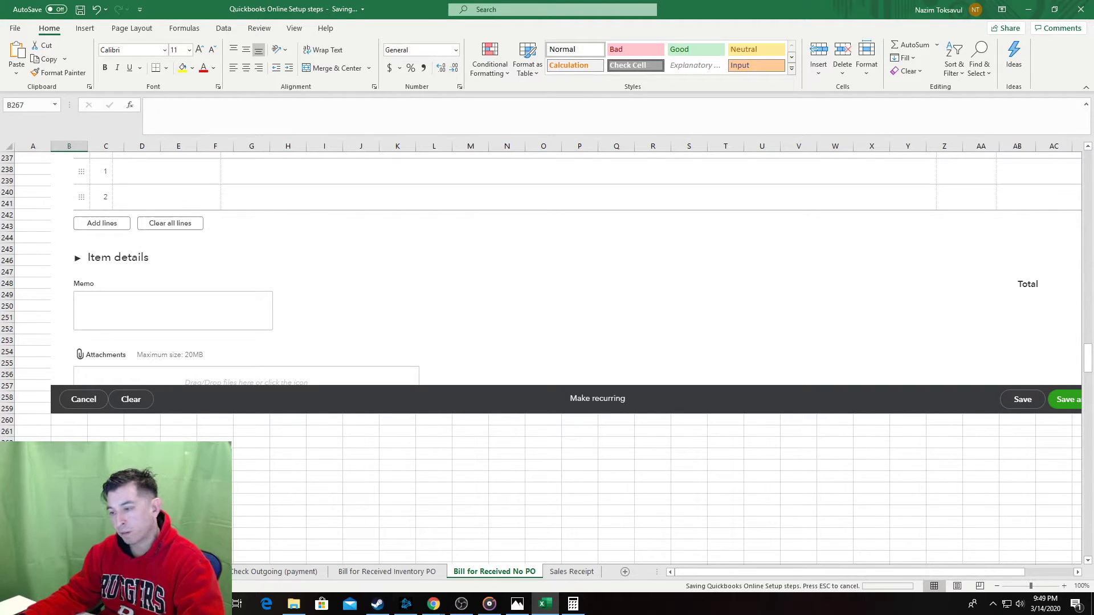
scroll(142, 432, "down", 11)
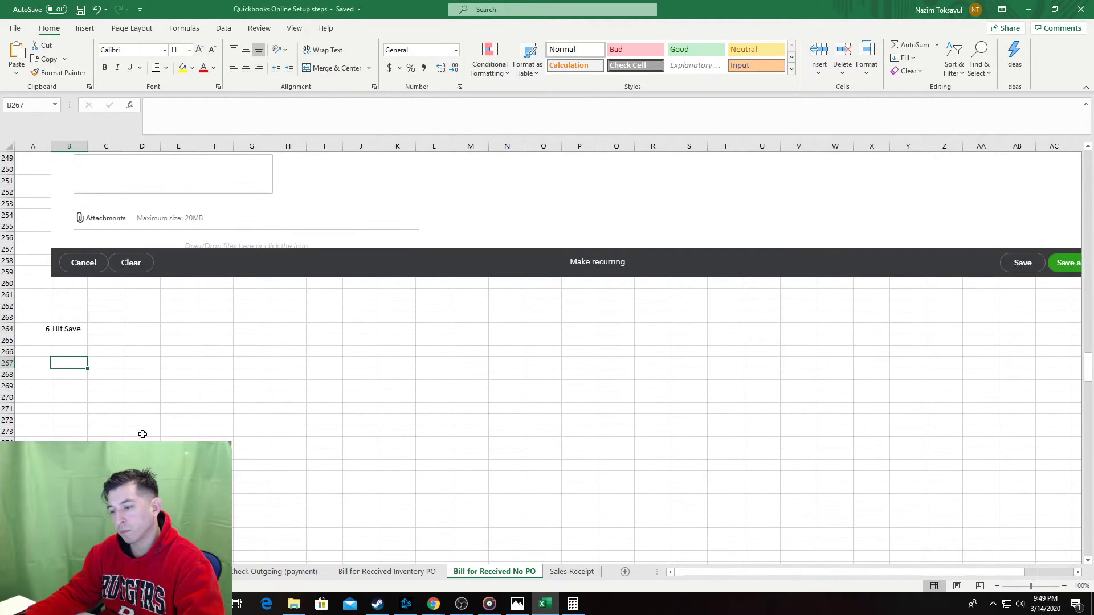
scroll(230, 386, "up", 2)
Paste a QuickBooks bill screenshot, then undo the misplaced paste.
key("alt+Tab")
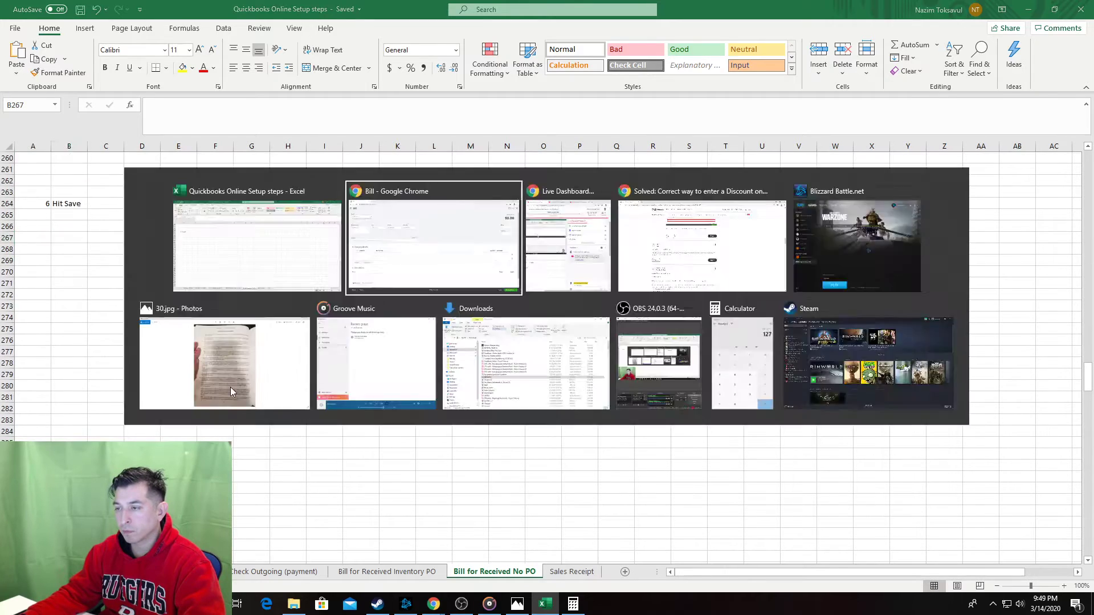
key("alt+Tab")
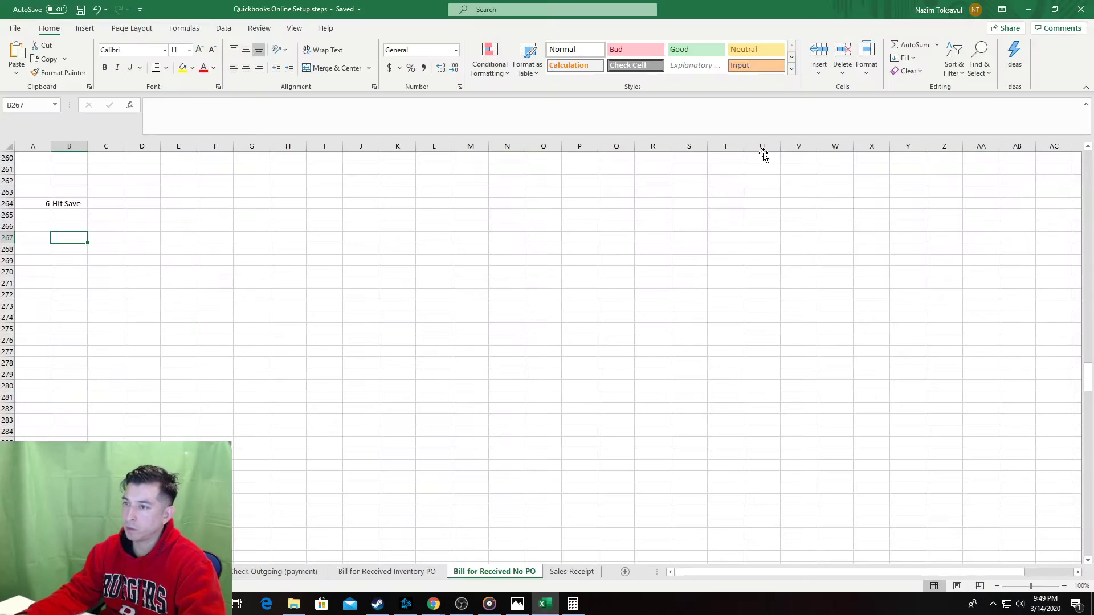
key("ctrl+v")
scroll(524, 464, "down", 12)
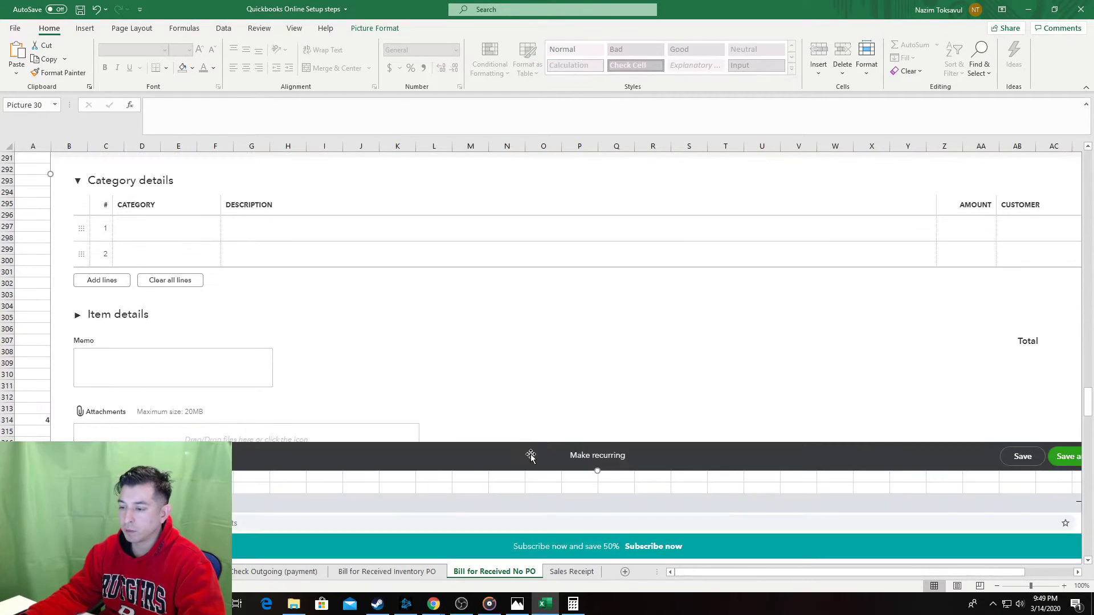
key("ctrl+z")
Paste a fresh bill screenshot into B267–B282 below step 6.
left_click_drag(69, 160, 62, 332)
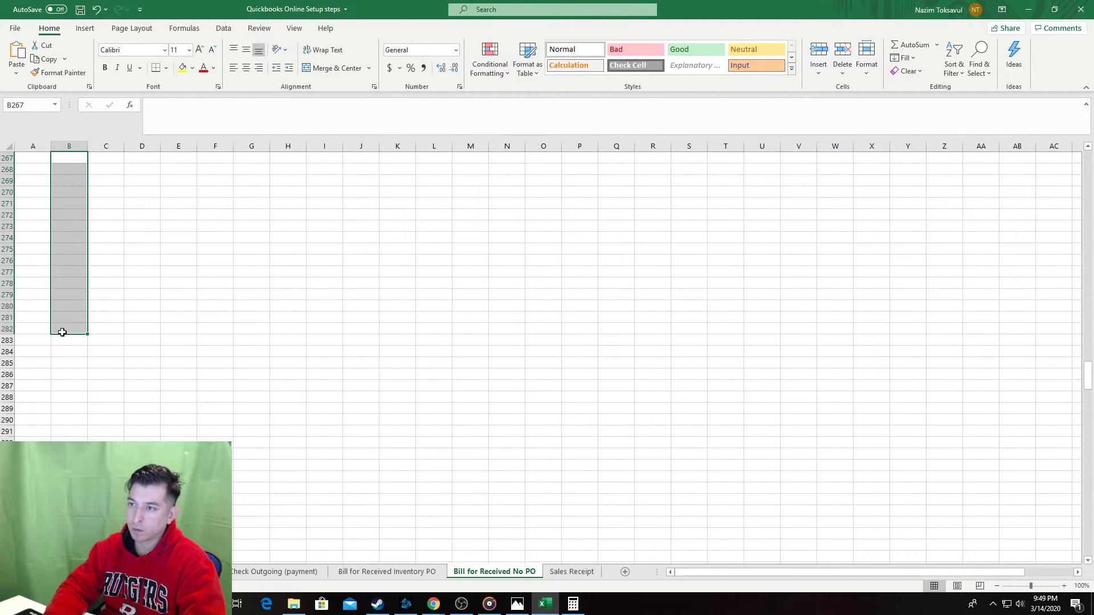
key("alt+Tab")
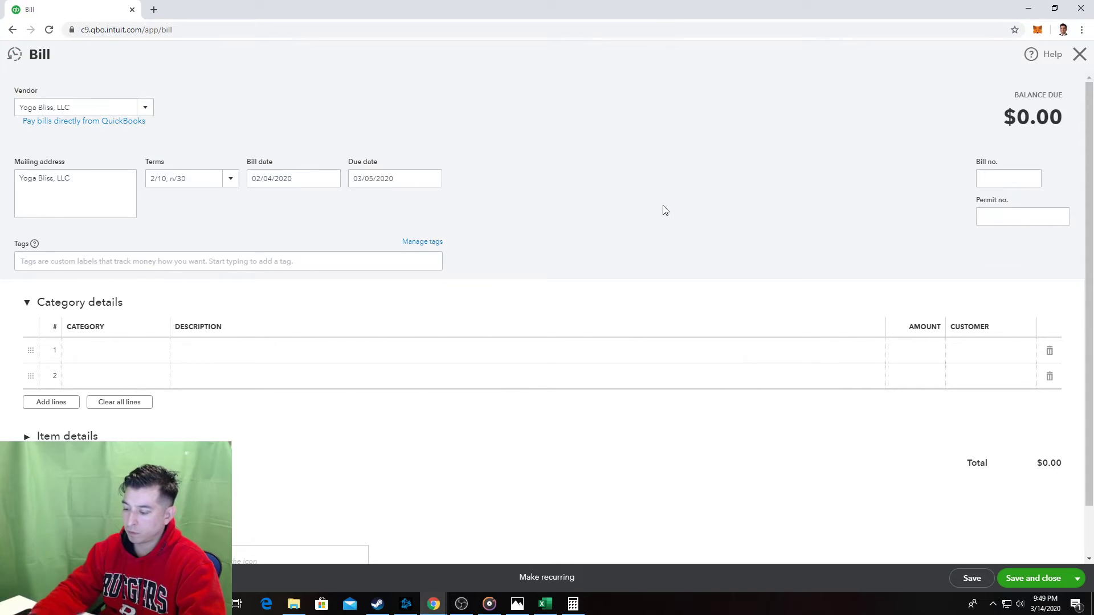
key("alt+Tab")
key("ctrl+v")
scroll(581, 292, "down", 13)
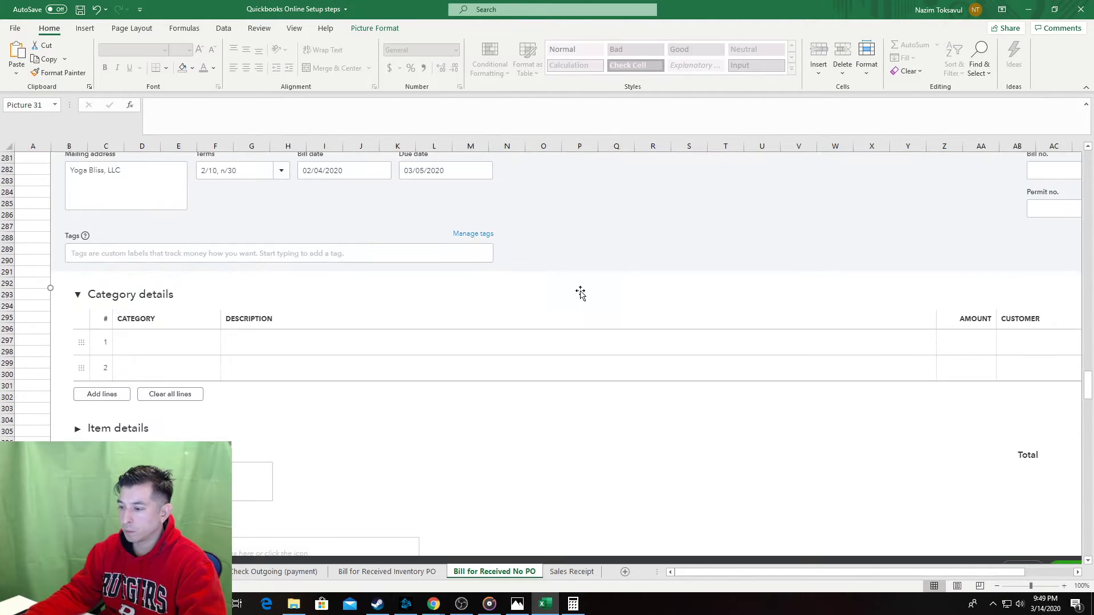
left_click(157, 397)
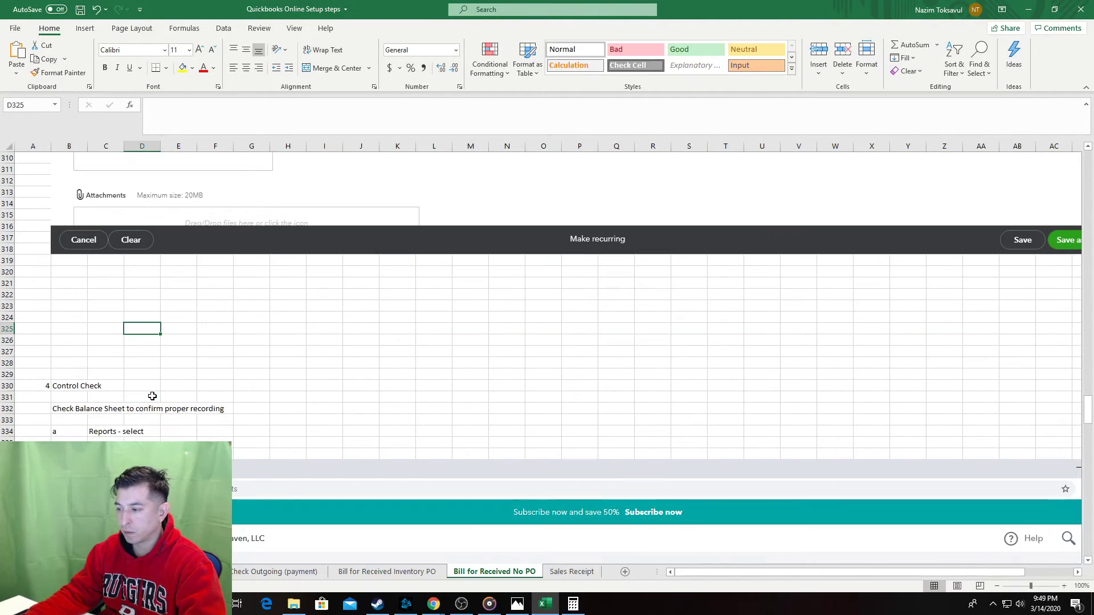
key("alt+Tab")
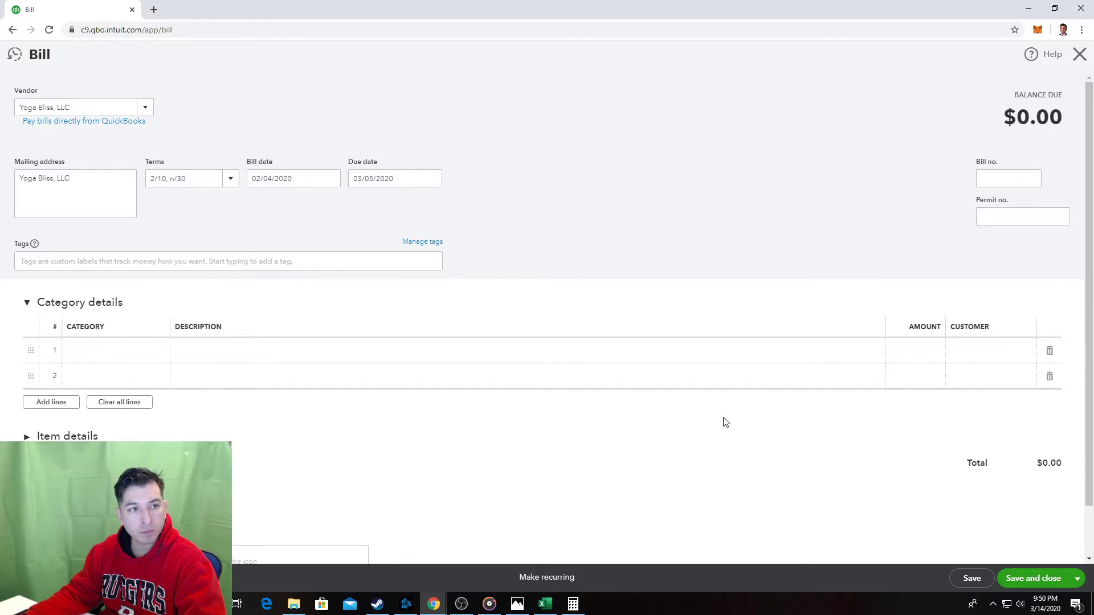
Try Save and close on the Yoga Bliss bill, triggering the line-item-required warning.
left_click(1044, 579)
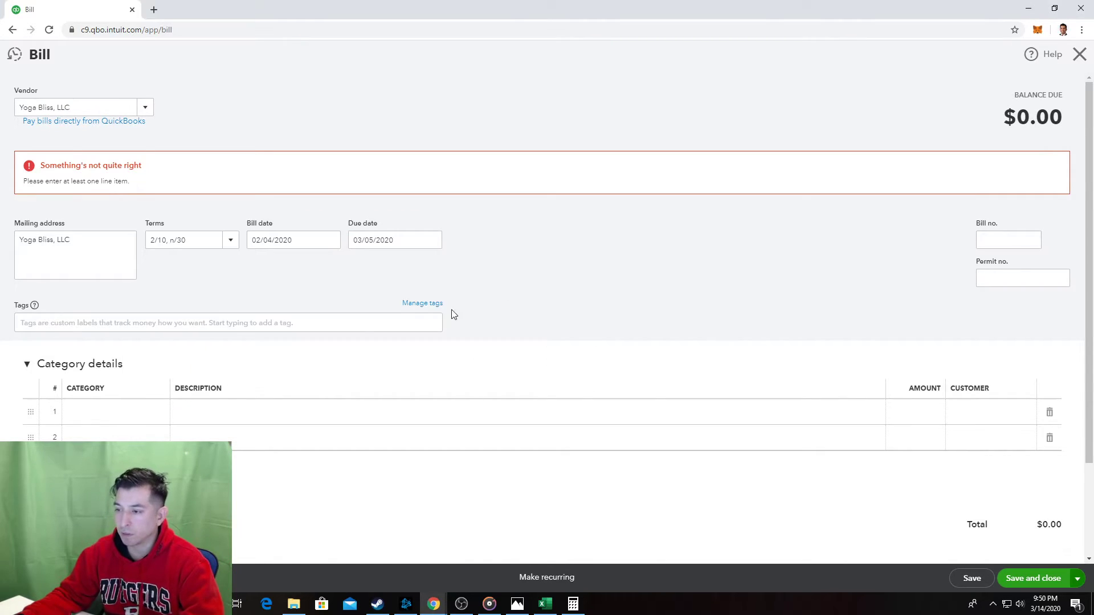
key("alt+Tab")
left_click(239, 484)
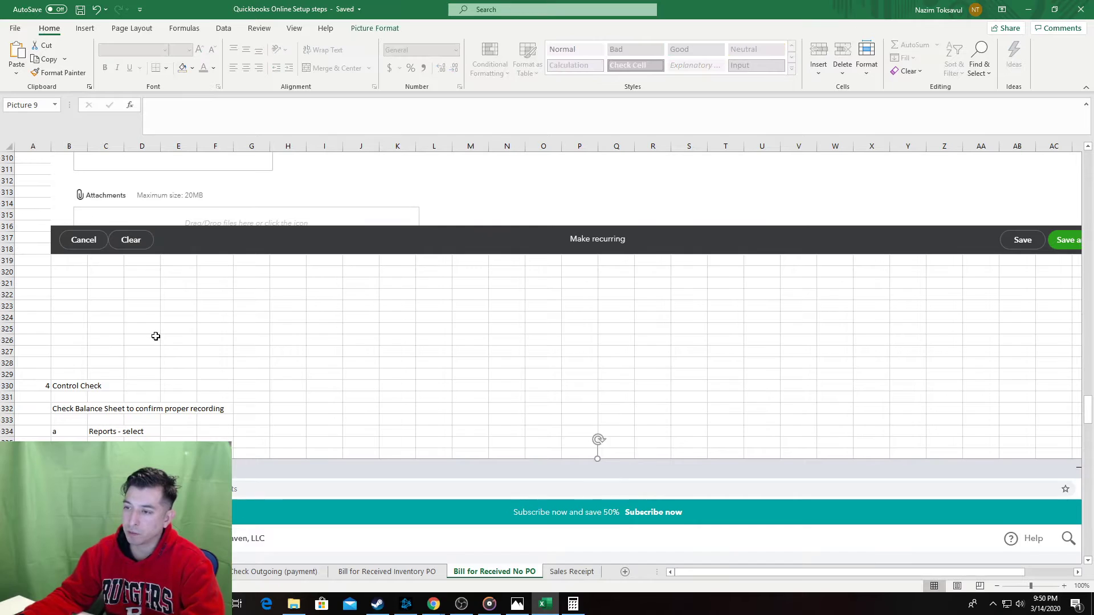
Delete the stray pasted screenshot and reselect step 6 in B264.
scroll(195, 251, "up", 1)
key("Delete")
scroll(193, 299, "up", 4)
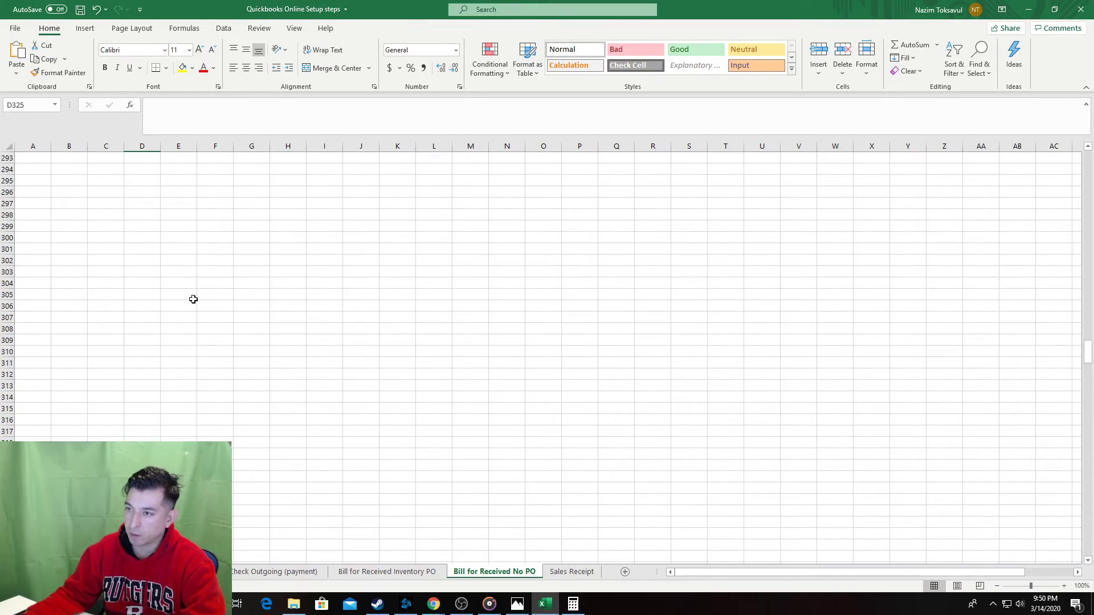
scroll(193, 299, "up", 12)
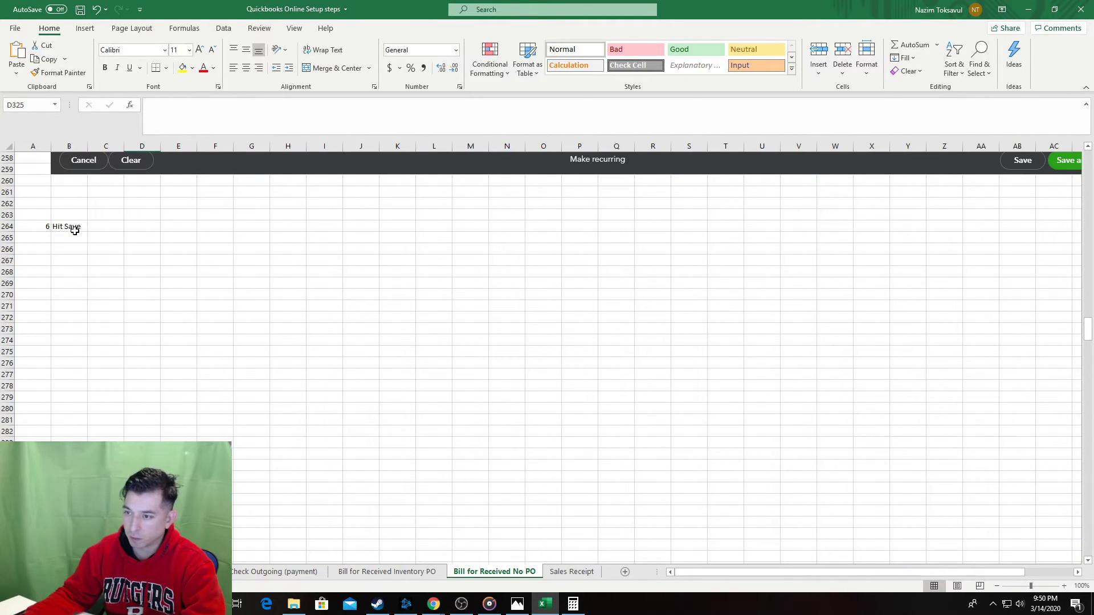
left_click(75, 230)
left_click(77, 211)
left_click(72, 229)
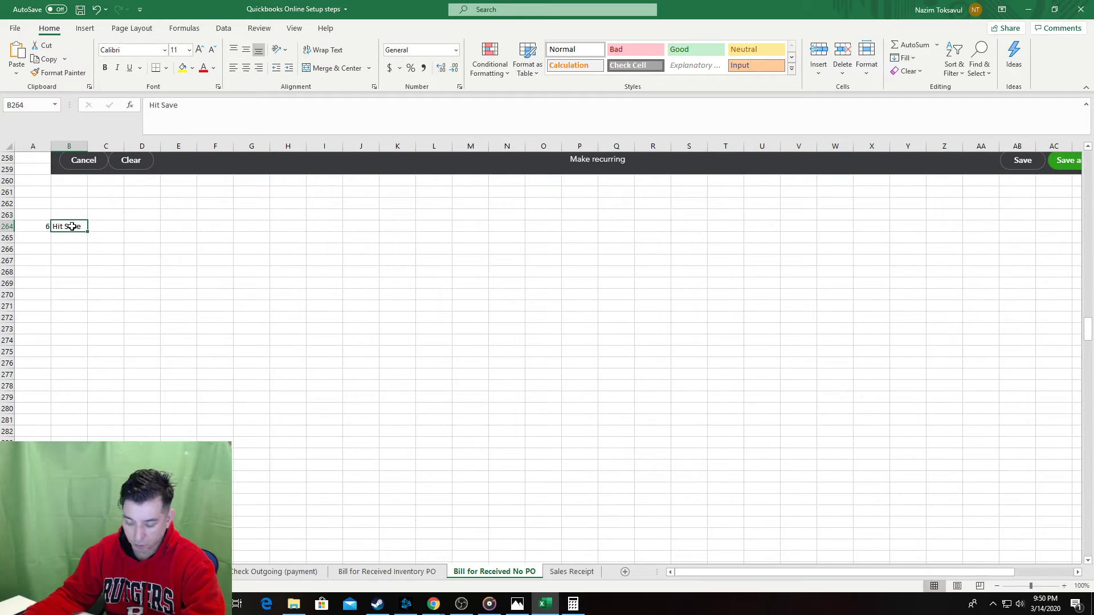
Make step 6 read 'Category - enter account' with note 'If new account needed, create one'.
key("alt+Tab")
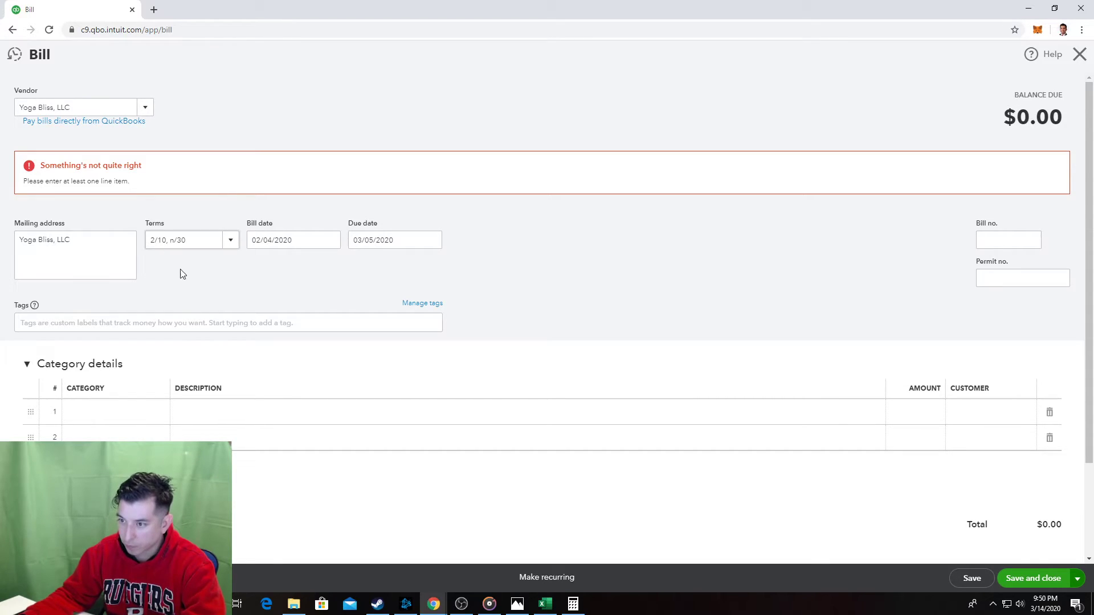
left_click(141, 412)
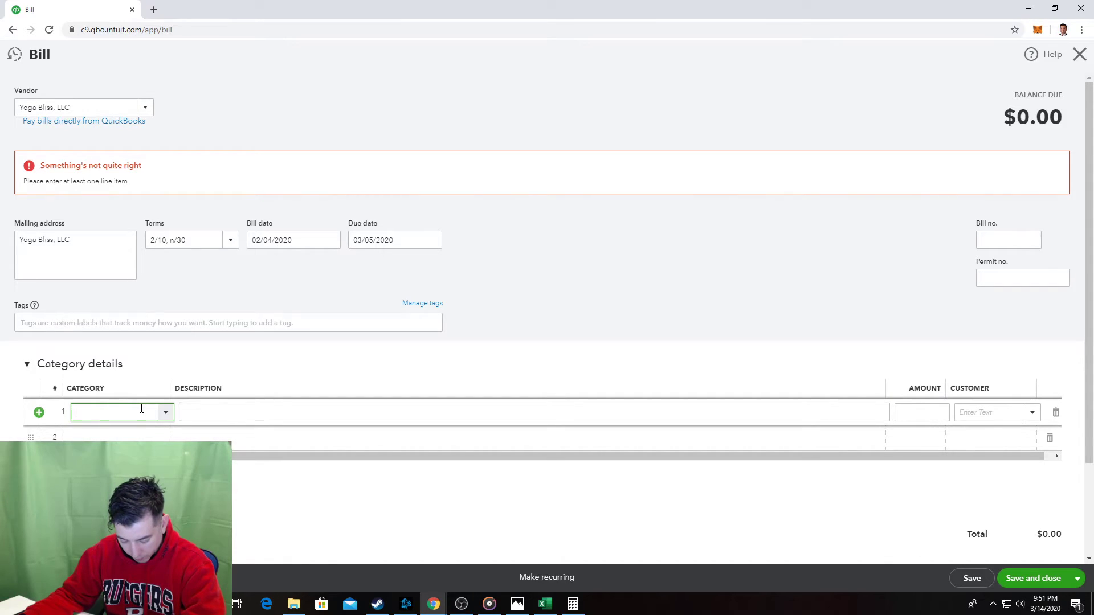
key("alt+Tab")
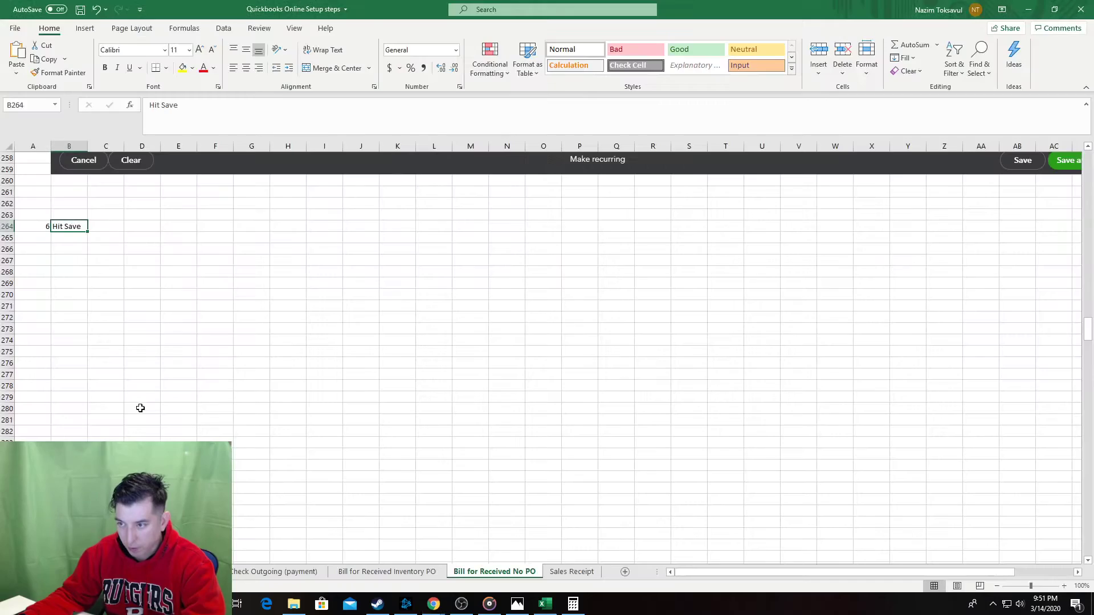
type("E")
key("BackSpace")
type("C")
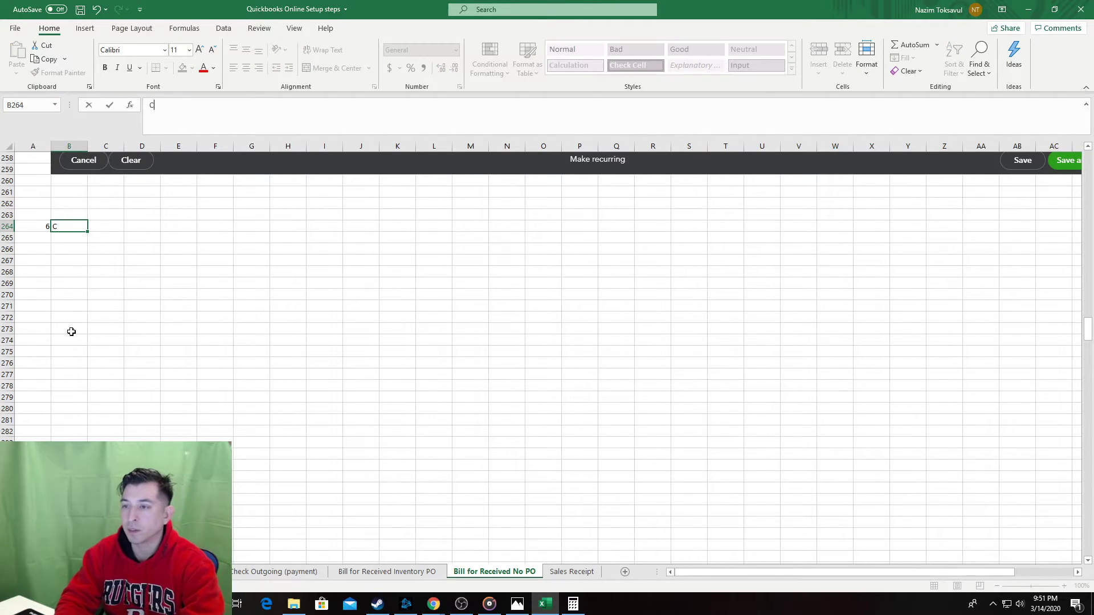
type("ategory - enter new acco")
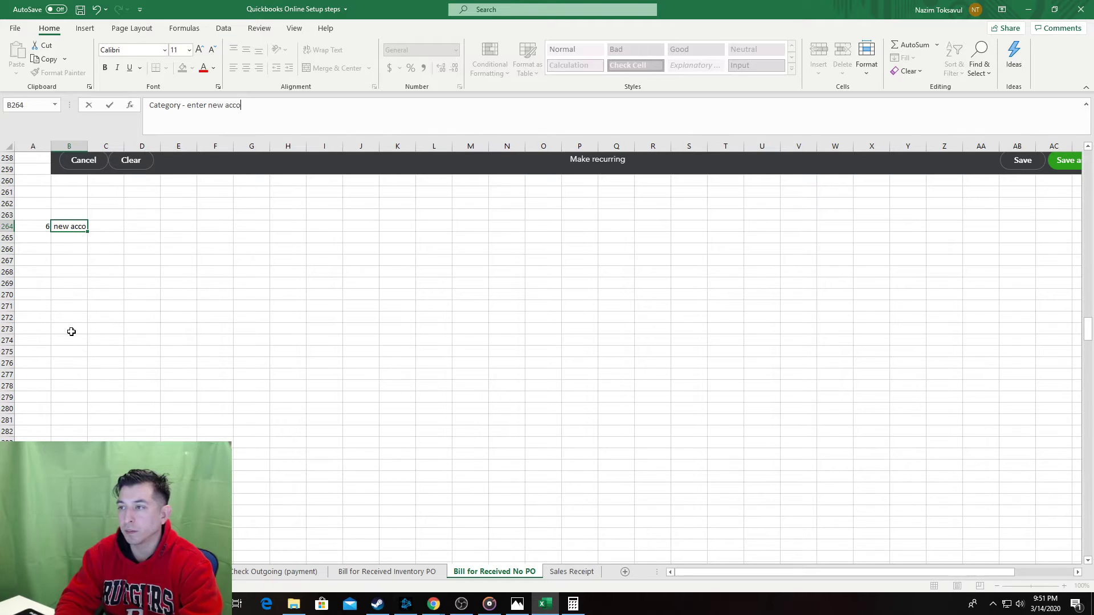
key("BackSpace")
key("BackSpace")
key("BackSpace")
key("BackSpace")
key("BackSpace")
key("BackSpace")
key("BackSpace")
key("BackSpace")
type("account")
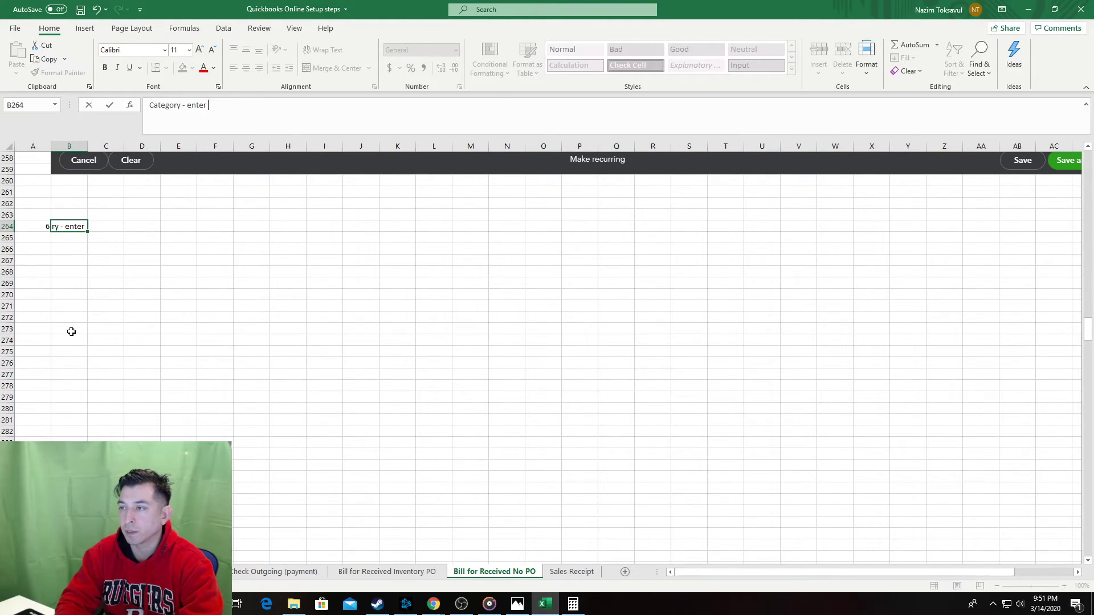
key("Return")
key("Return")
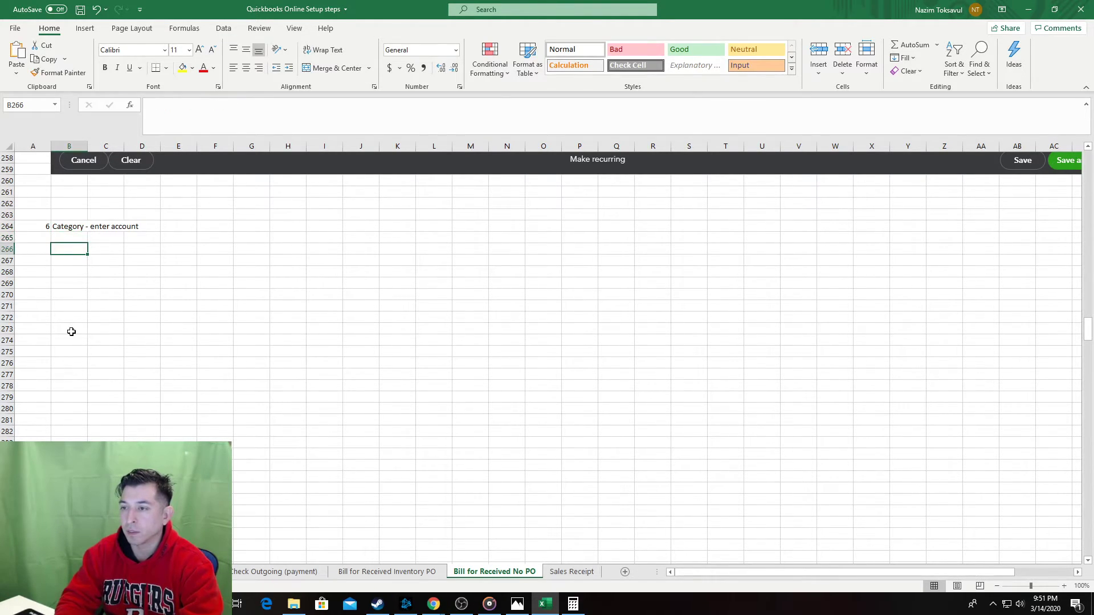
type("If")
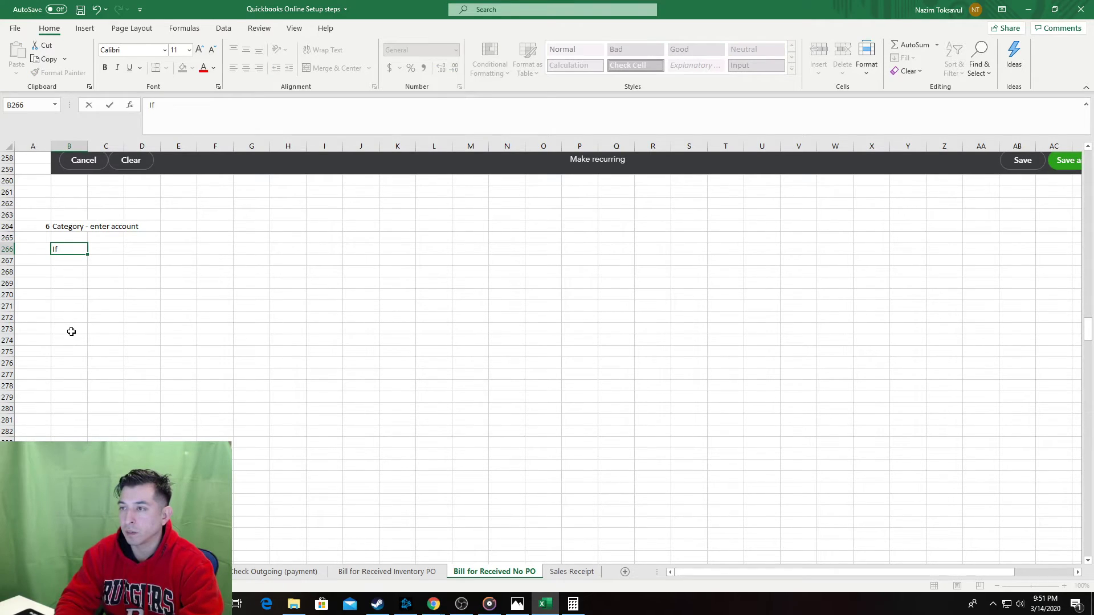
type(" new account needed")
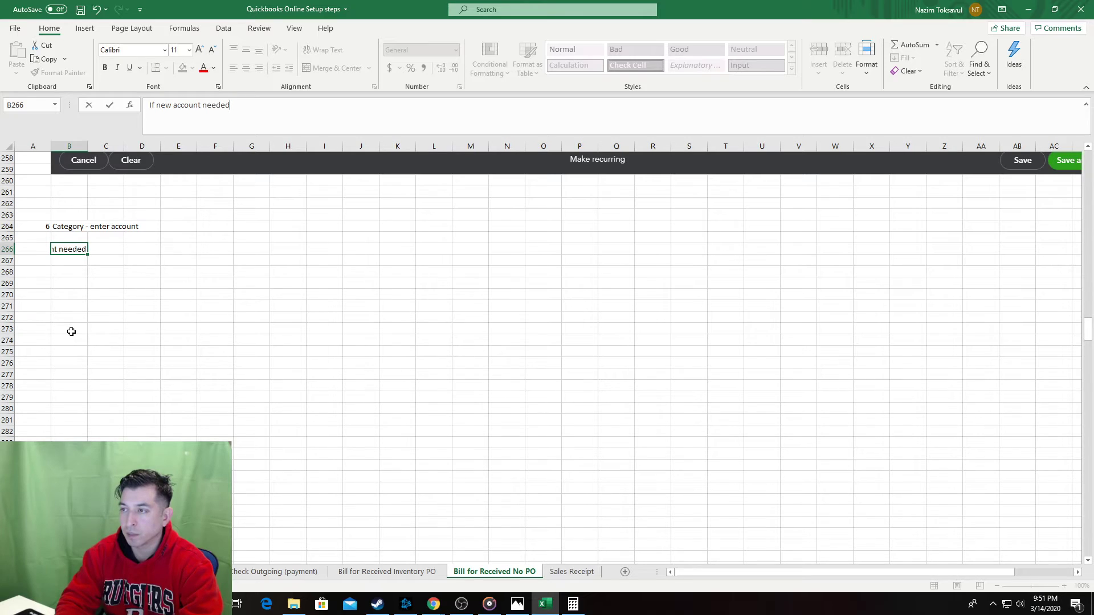
type(", create one")
key("Return")
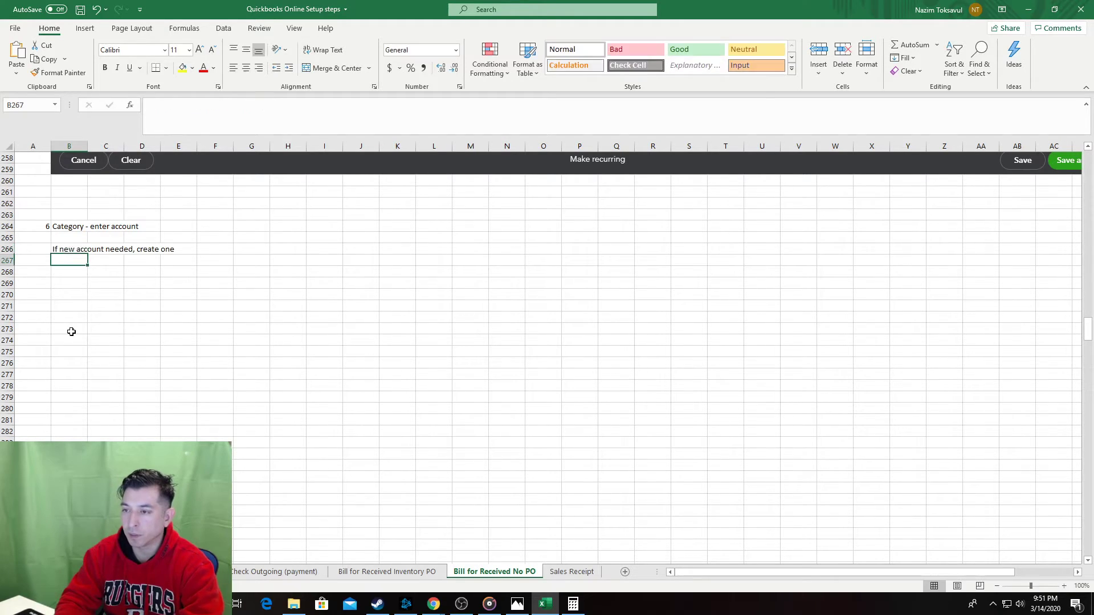
key("Return")
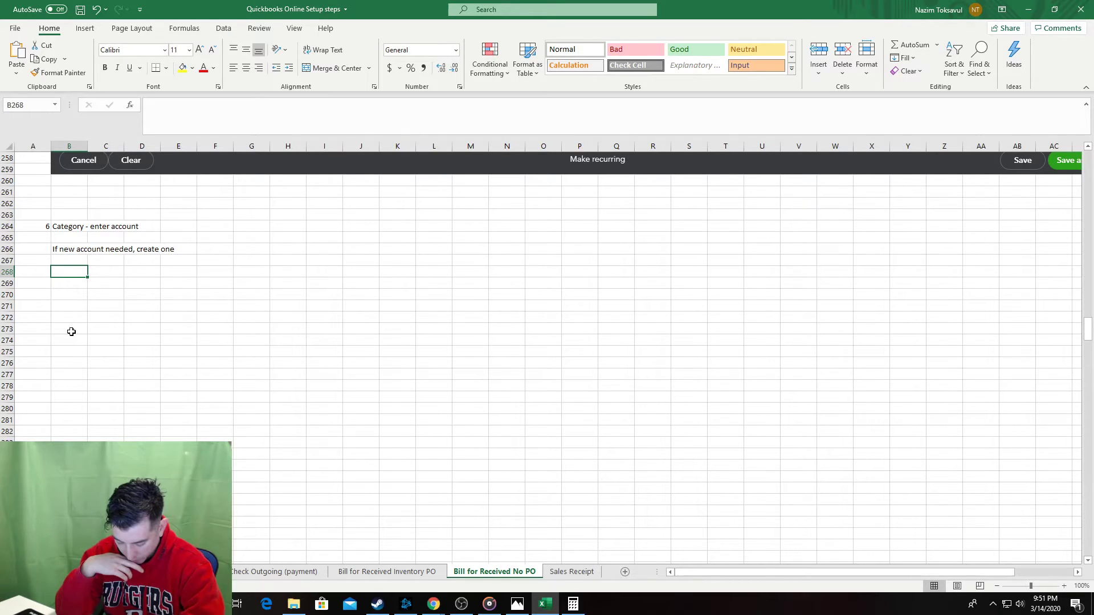
Type 'Fitness Supplies' into the bill's line 1 Category field.
key("alt+Tab")
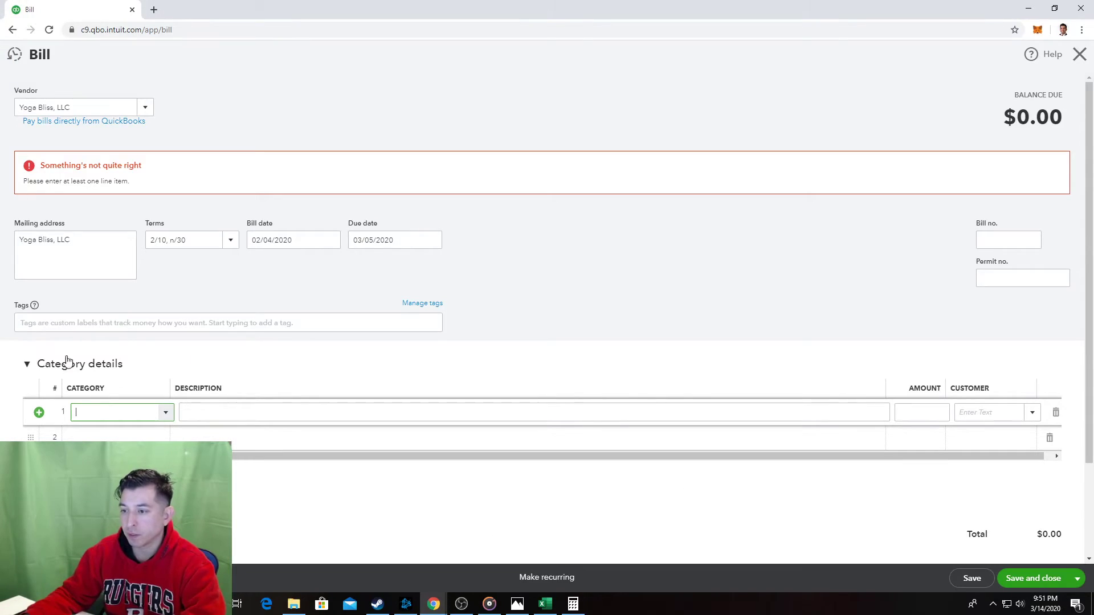
type("Fitness")
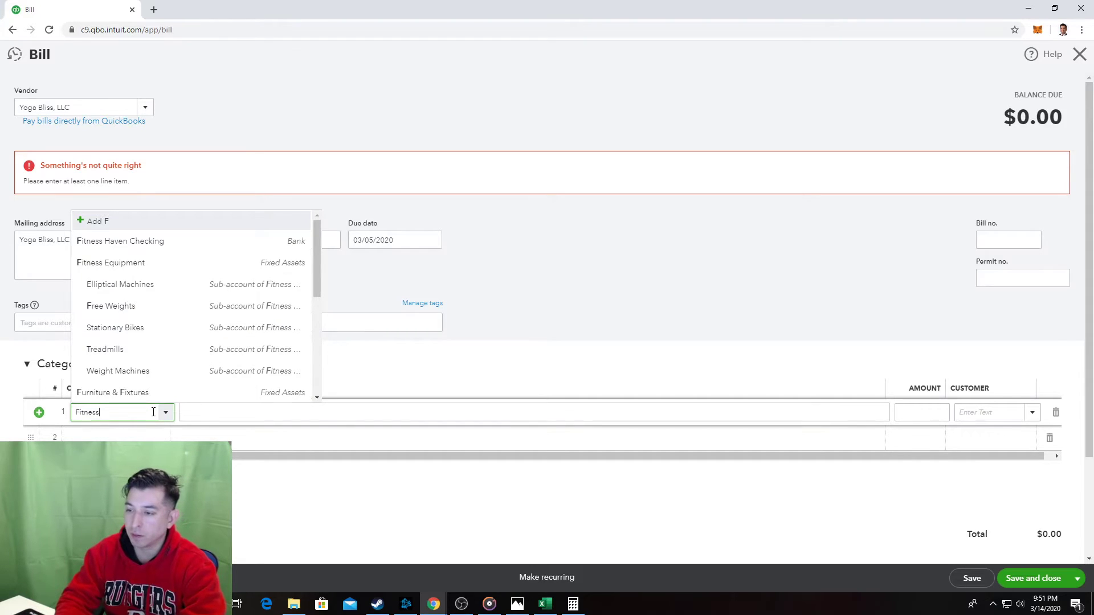
type(" Supplies")
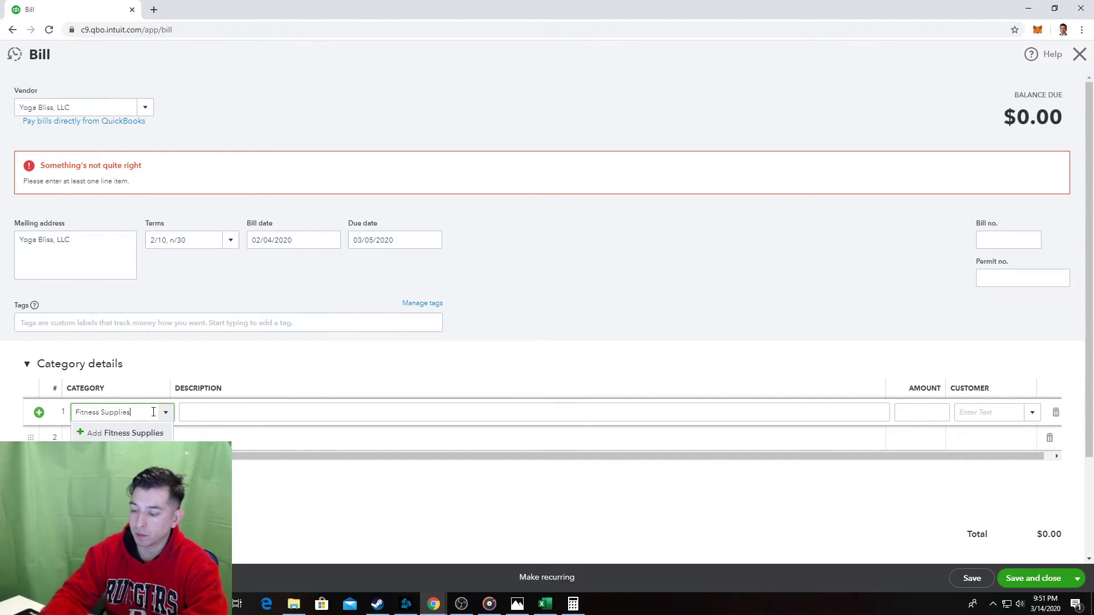
key("alt+Tab")
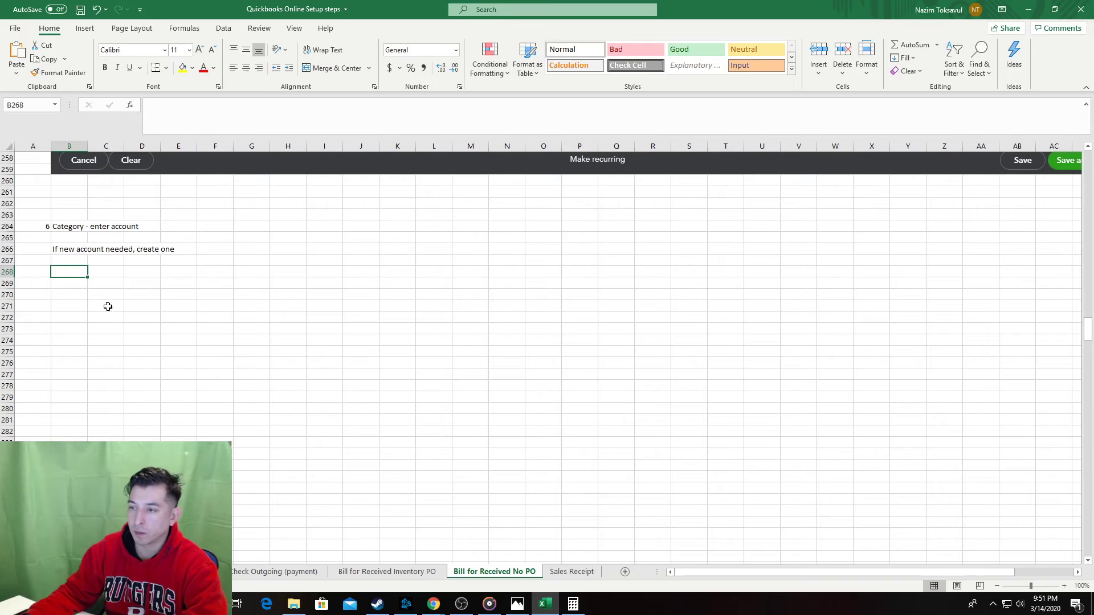
Paste the bill screenshot showing Fitness Supplies as category below step 6.
key("ctrl+v")
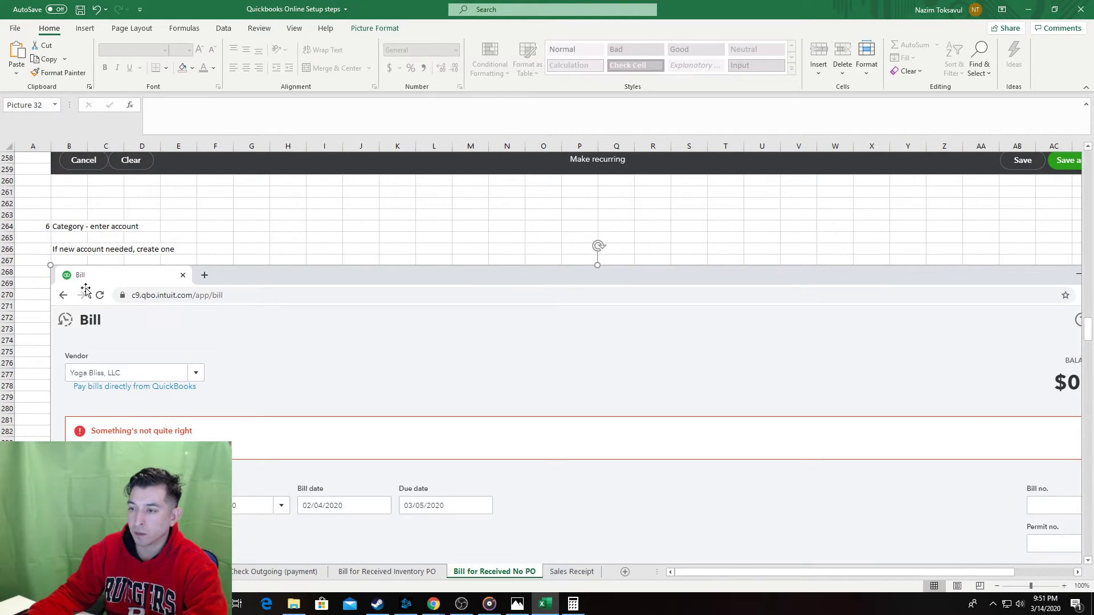
scroll(96, 346, "down", 2)
left_click_drag(96, 345, 173, 378)
scroll(172, 382, "down", 1)
scroll(171, 397, "down", 9)
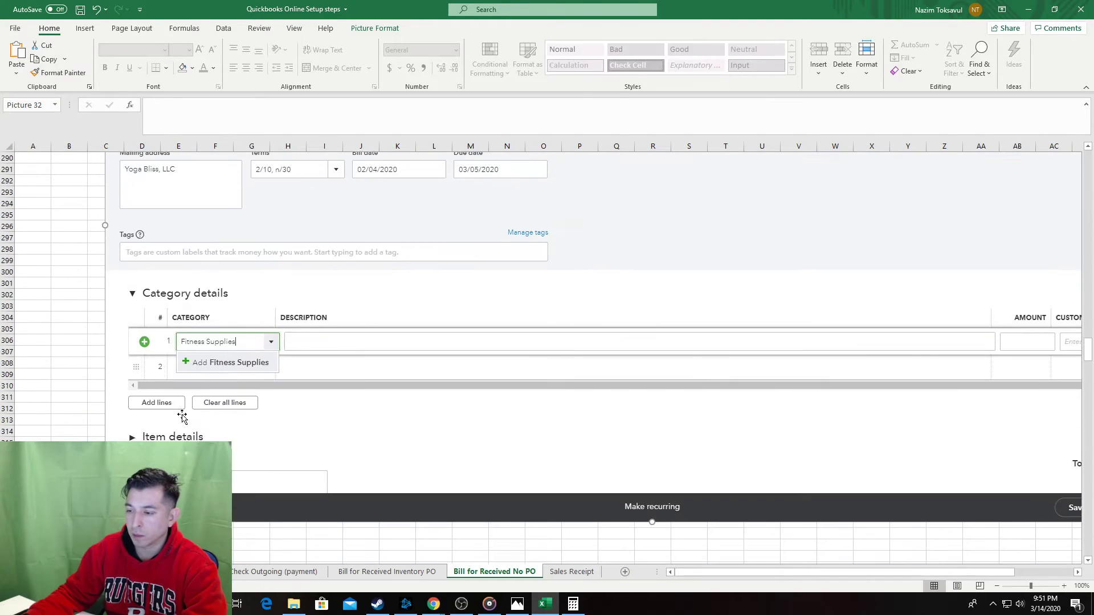
scroll(168, 425, "up", 7)
scroll(169, 420, "up", 7)
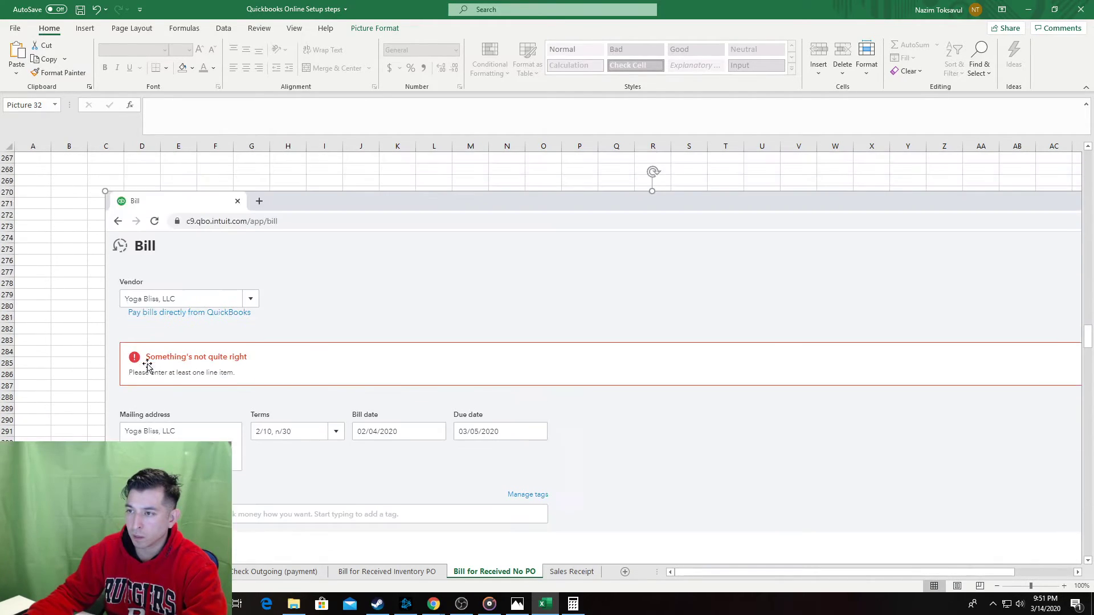
Add sub-step 'a' with the text 'Create New Account' in row 268.
left_click(66, 254)
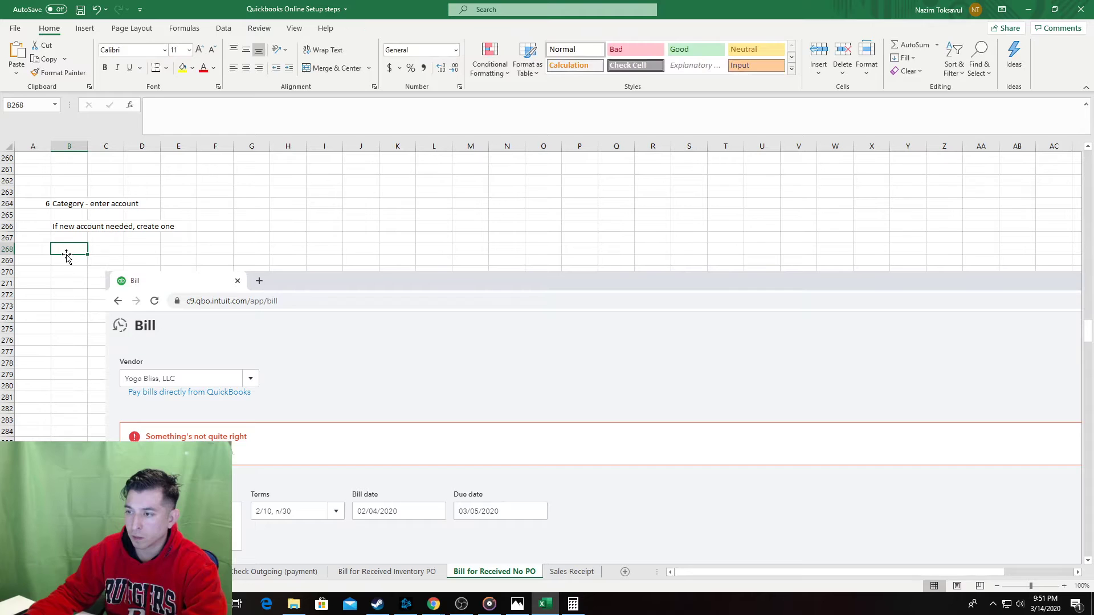
type("a")
key("Tab")
type("Create N")
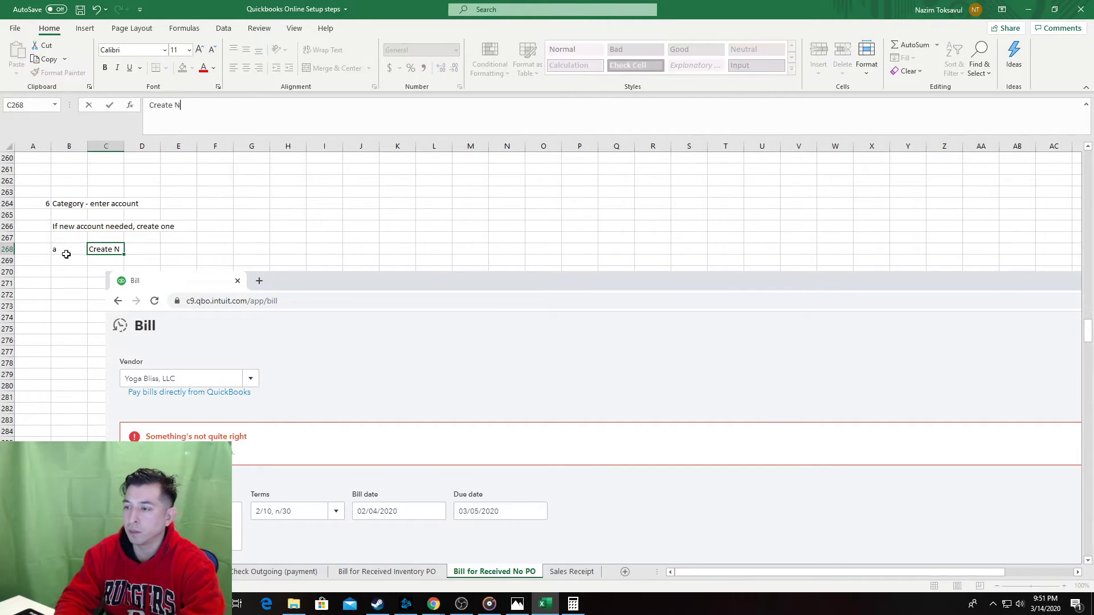
type("ew Account")
key("Tab")
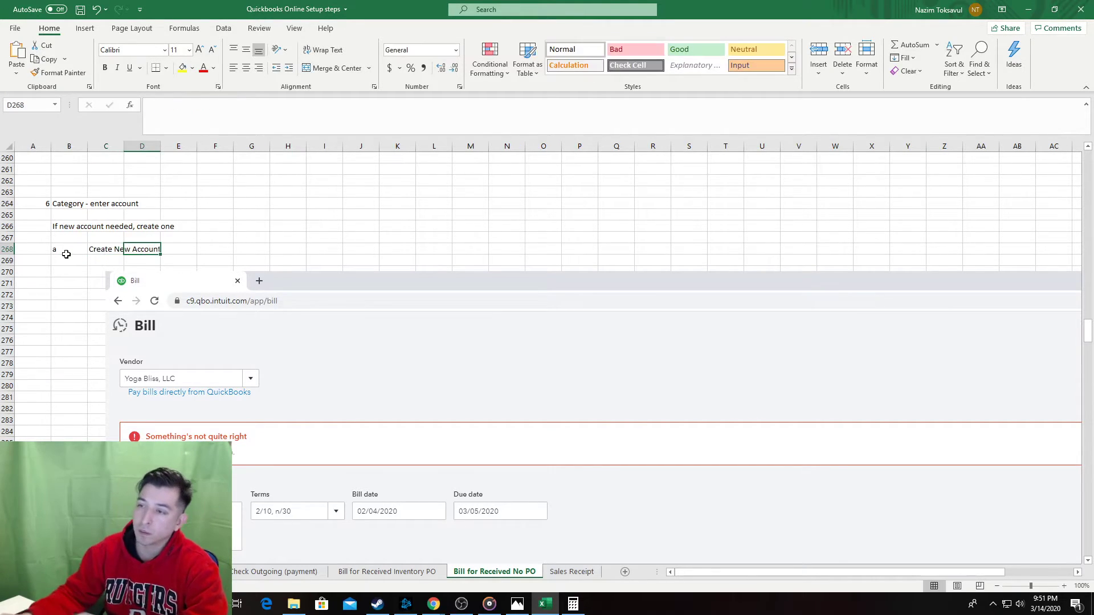
Insert blank rows below the screenshot to make space, then return to sub-step a.
scroll(63, 262, "down", 11)
scroll(109, 436, "down", 2)
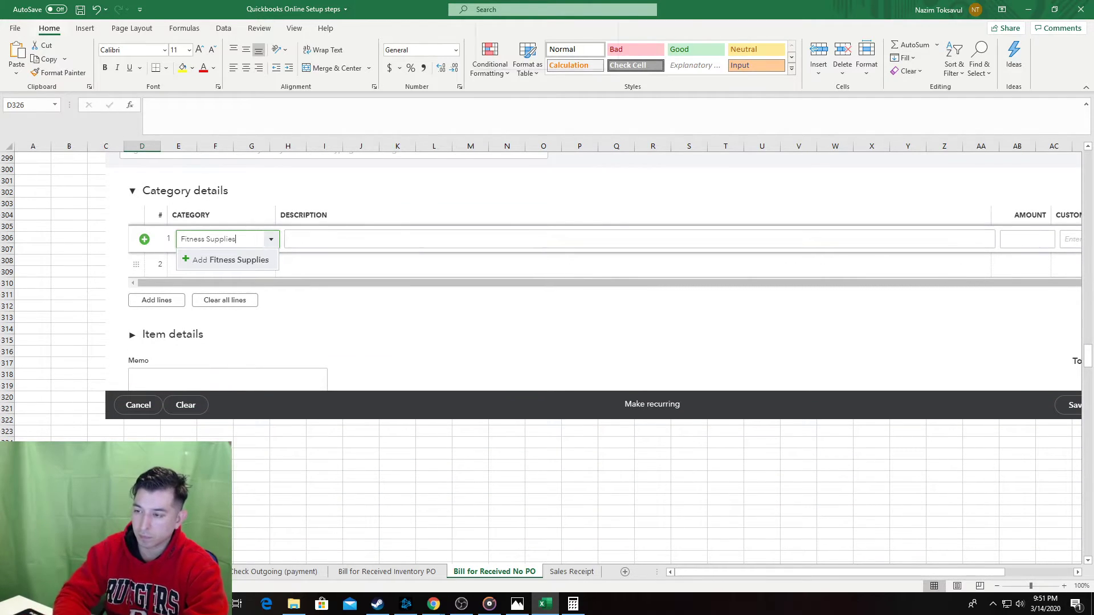
left_click(142, 443)
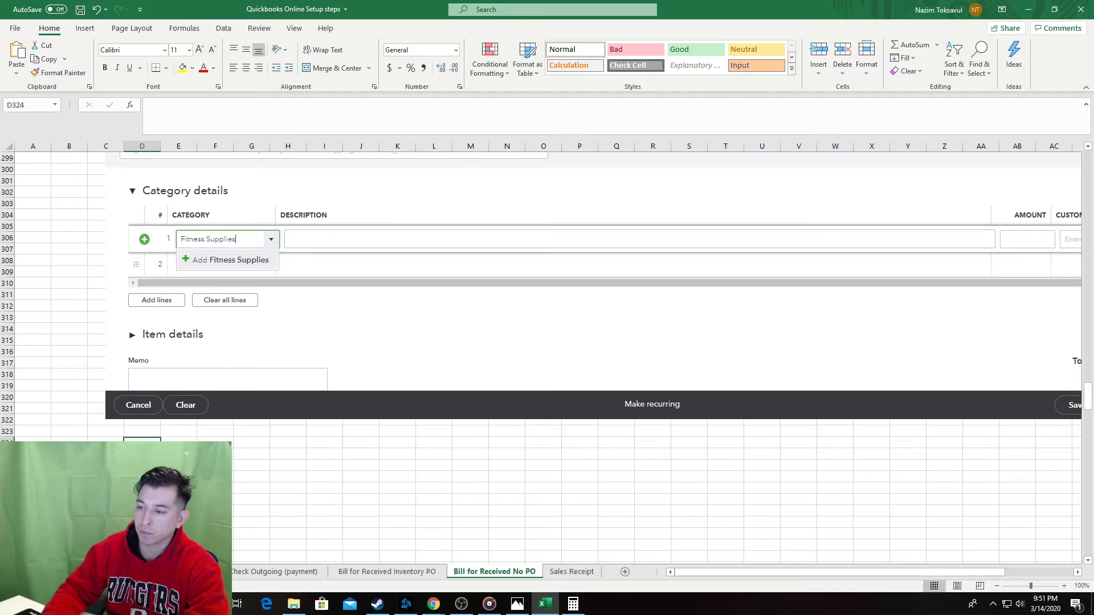
scroll(142, 443, "down", 2)
left_click_drag(142, 374, 142, 533)
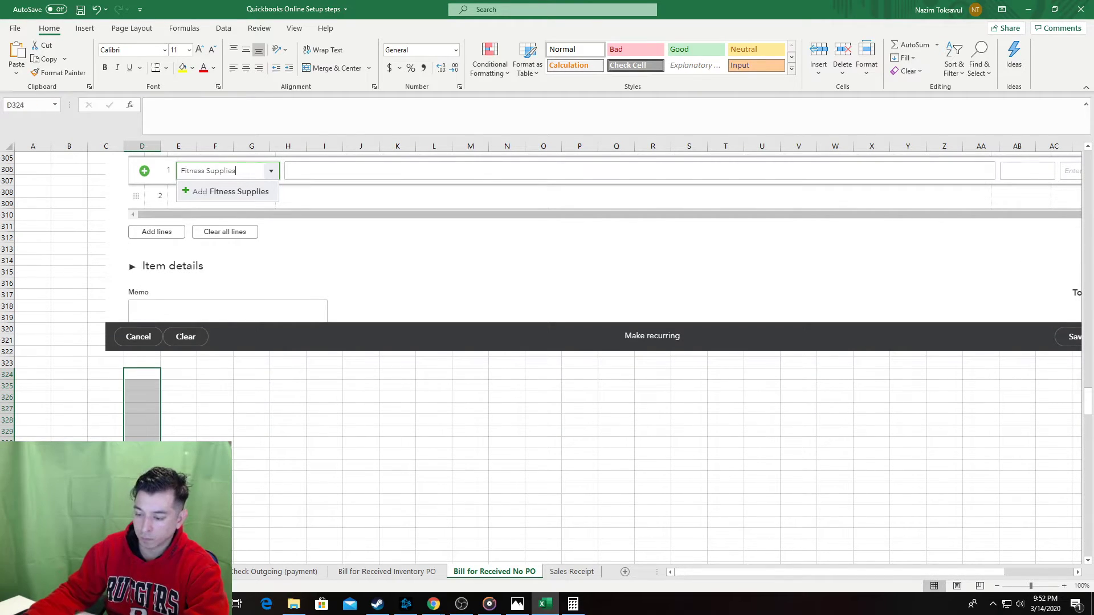
key("alt+i")
key("r")
key("alt+i")
key("r")
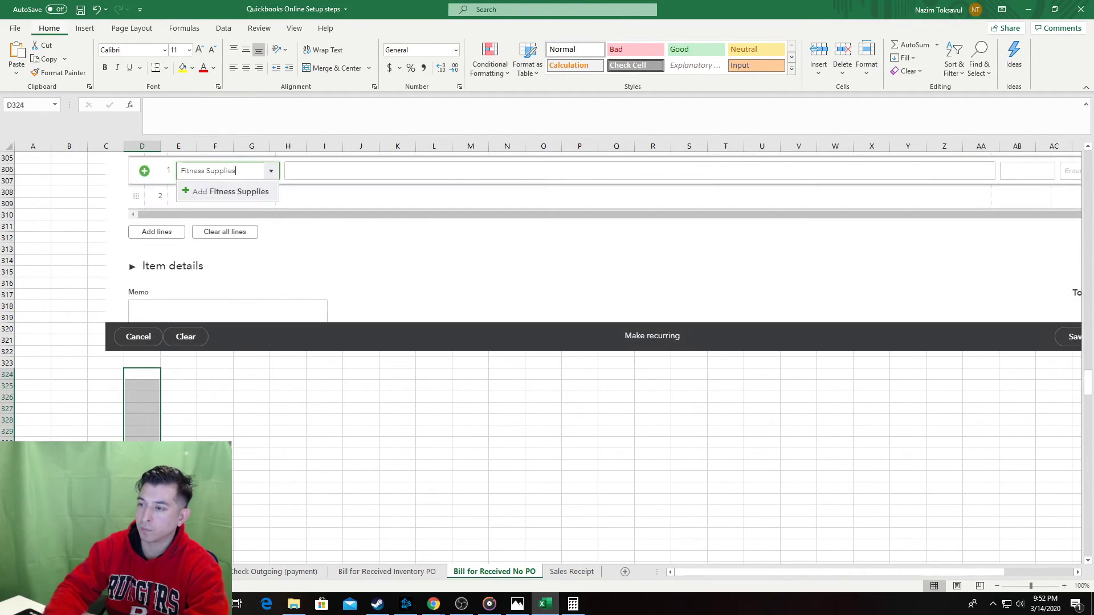
scroll(119, 420, "up", 3)
left_click(68, 377)
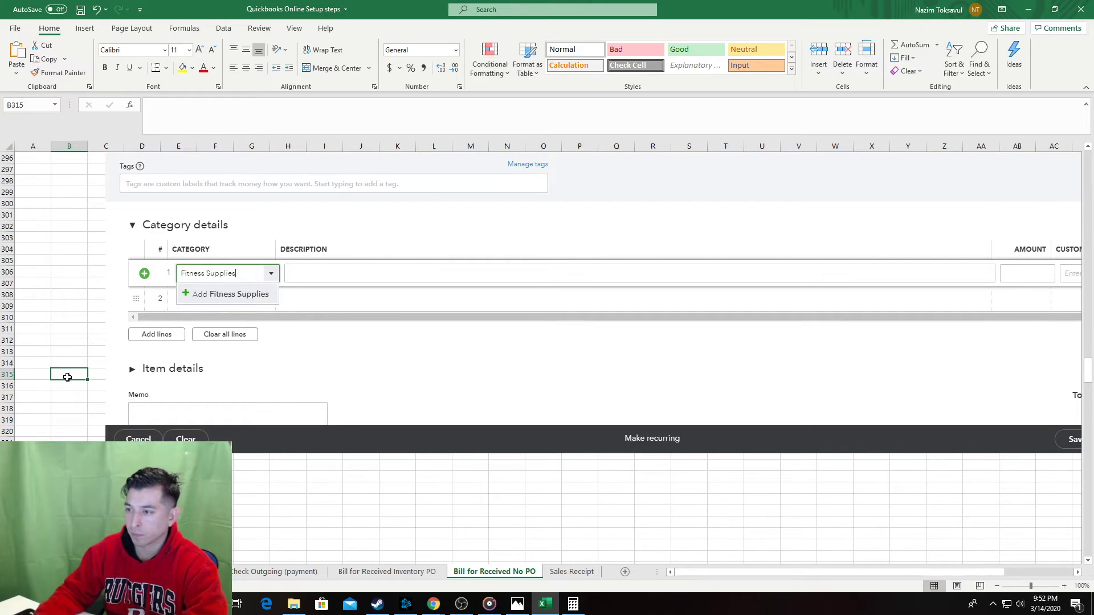
key("ctrl+Up")
scroll(85, 297, "up", 2)
scroll(159, 236, "down", 4)
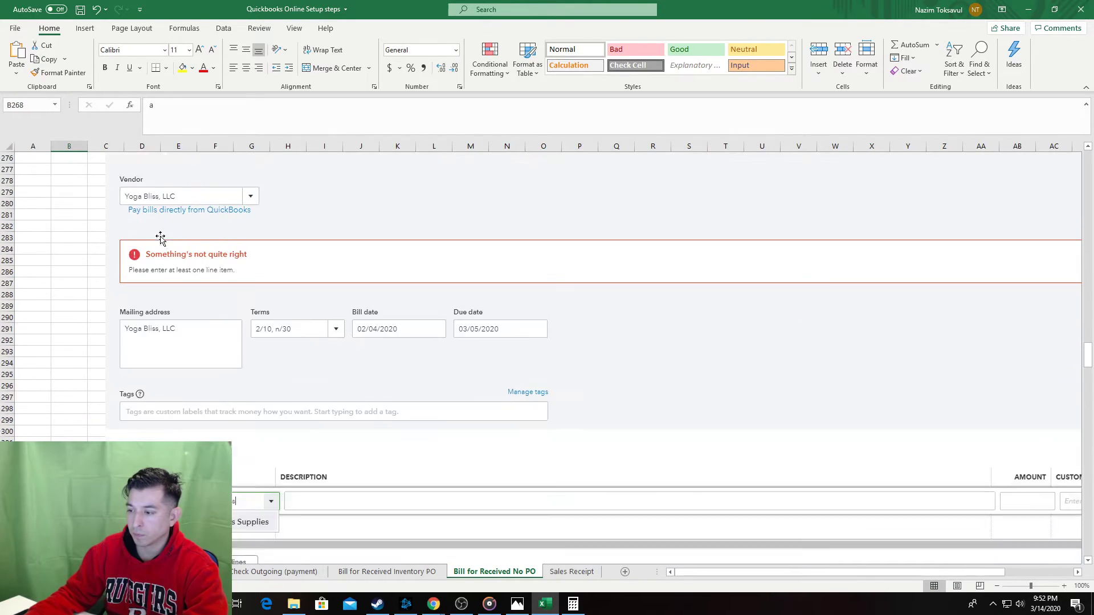
scroll(171, 234, "up", 3)
scroll(174, 236, "up", 1)
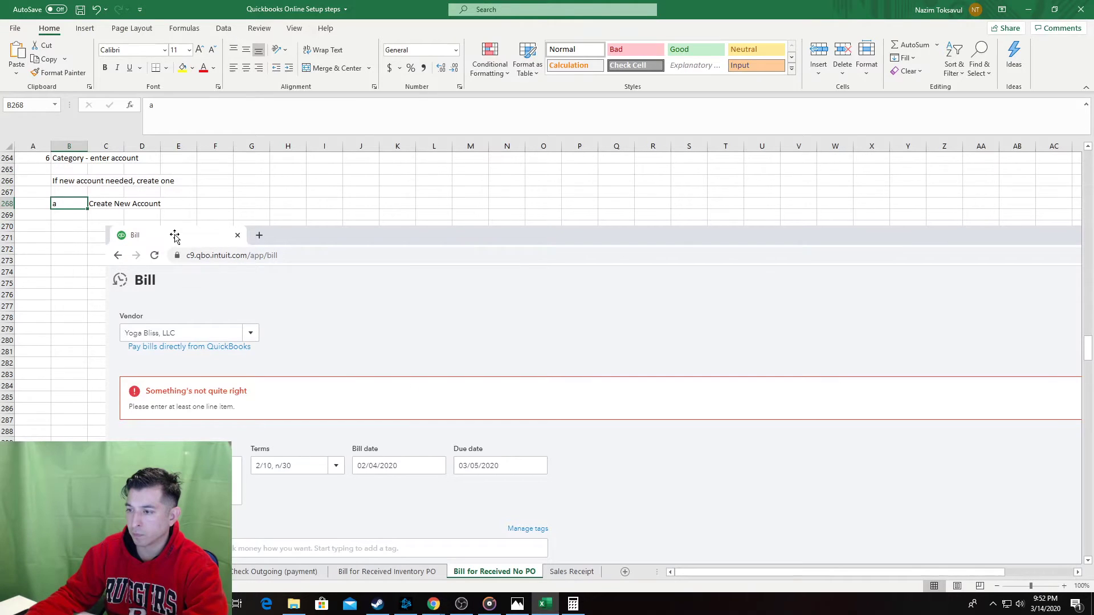
Reword sub-step a to read 'Select add'.
key("alt+Tab")
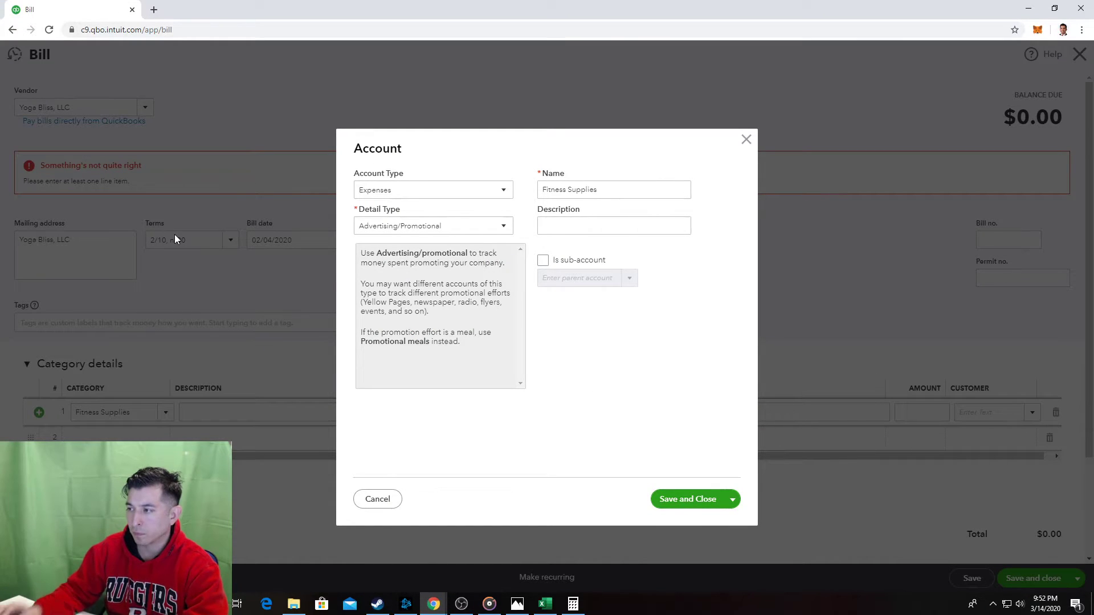
key("alt+Tab")
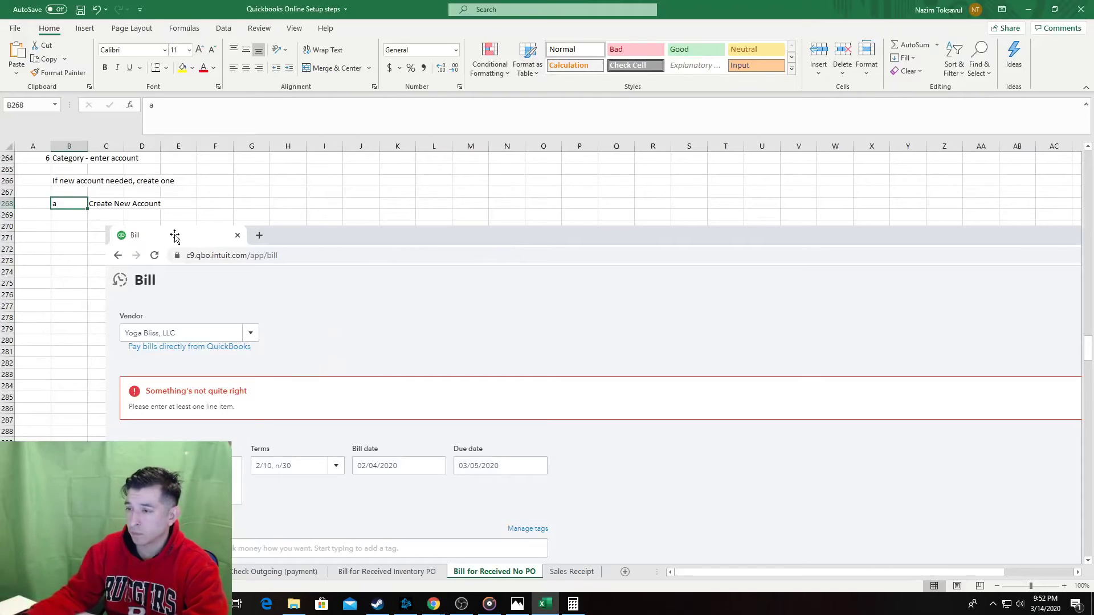
scroll(151, 253, "down", 5)
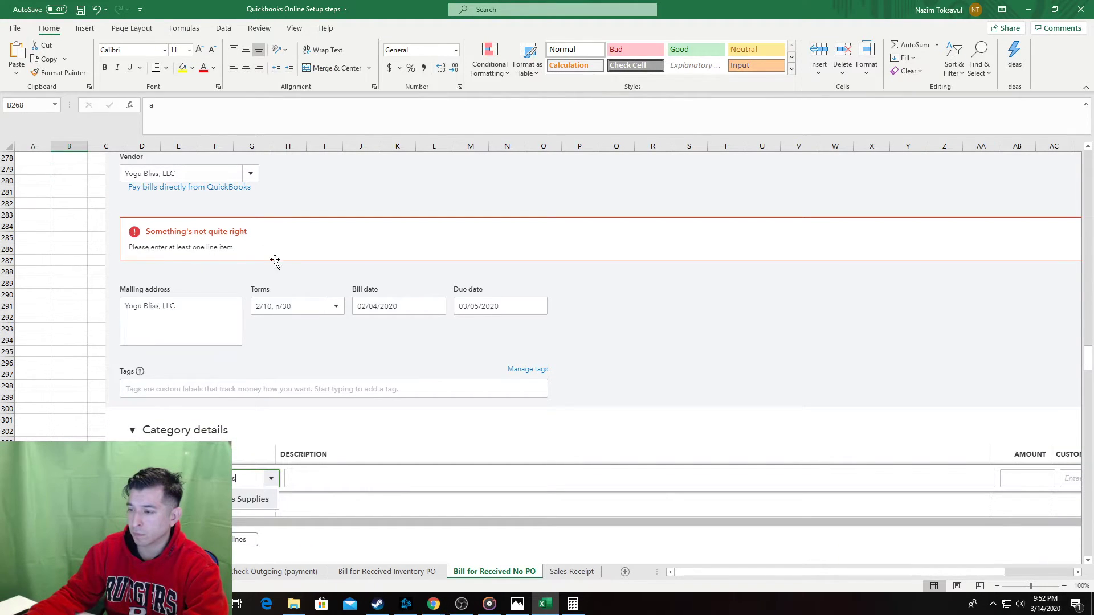
scroll(239, 257, "up", 5)
left_click(112, 215)
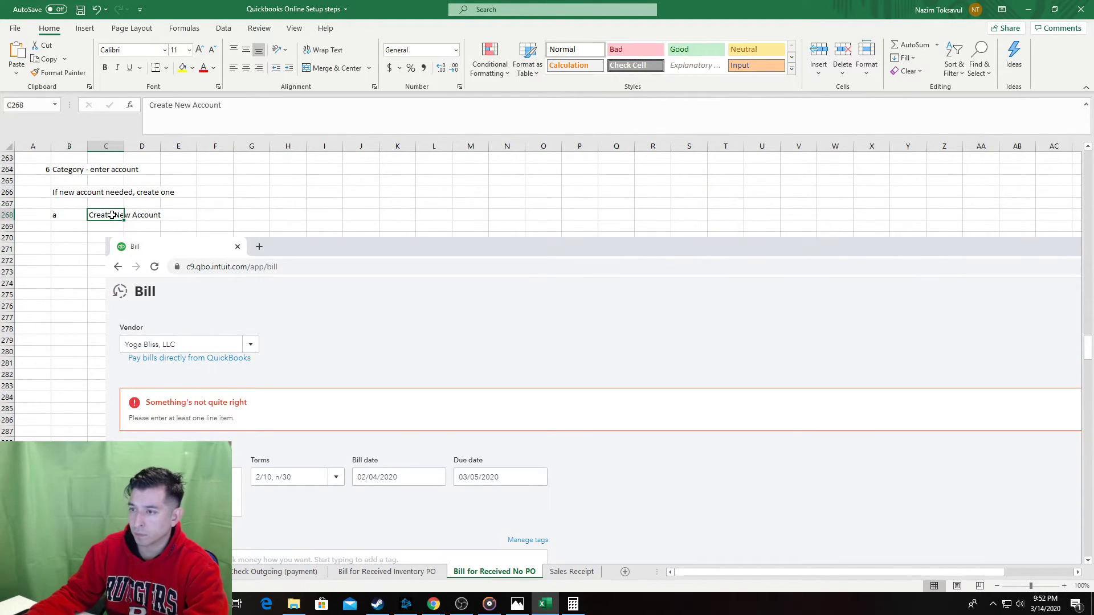
type("Select add ")
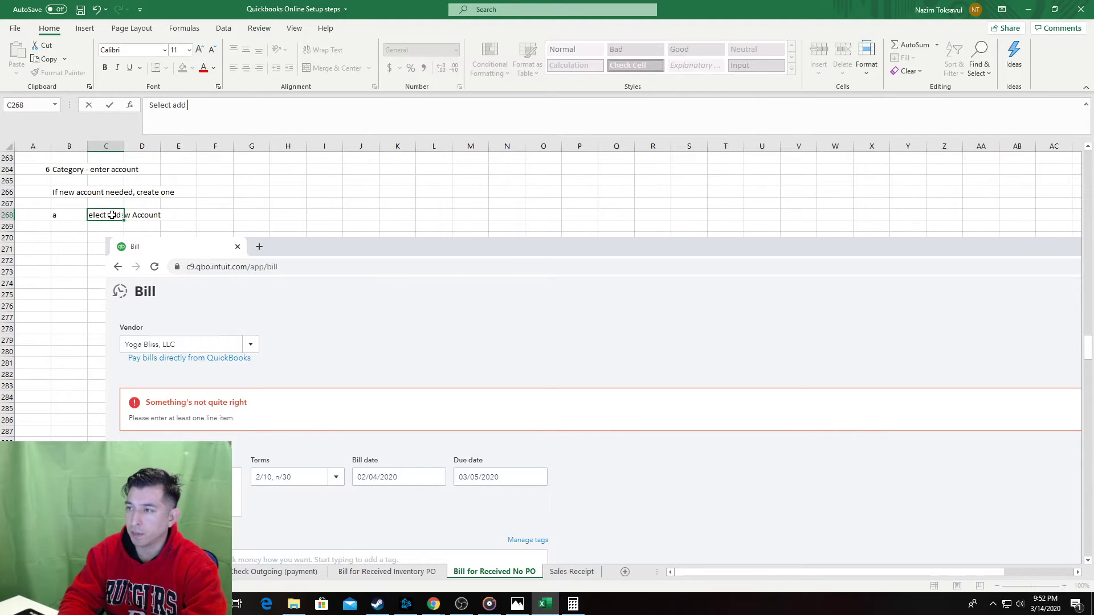
type("new")
scroll(305, 331, "down", 4)
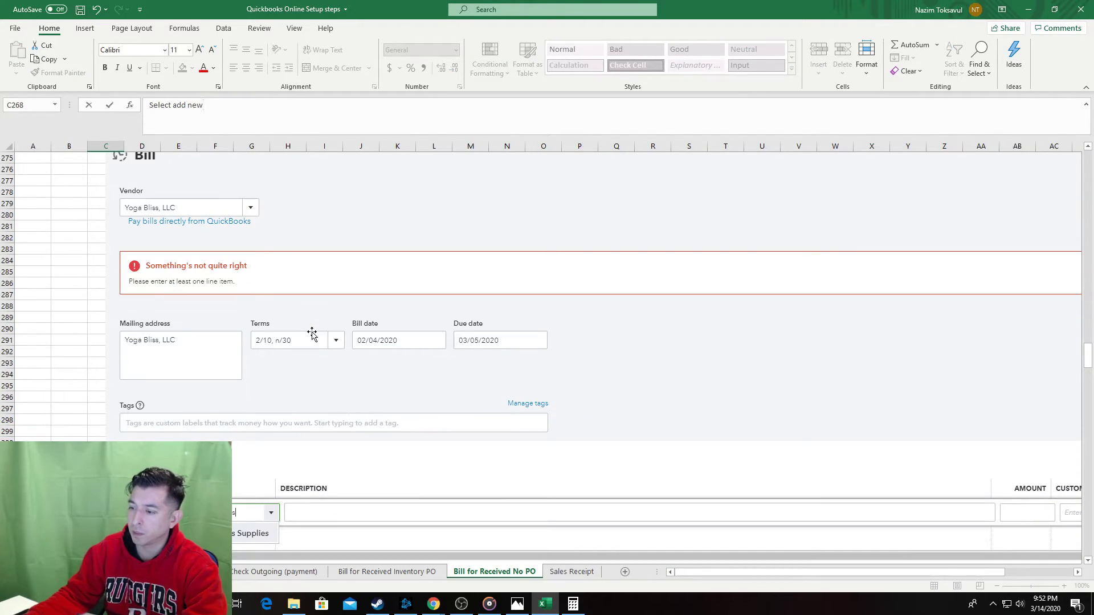
scroll(312, 334, "up", 4)
key("BackSpace")
key("BackSpace")
key("BackSpace")
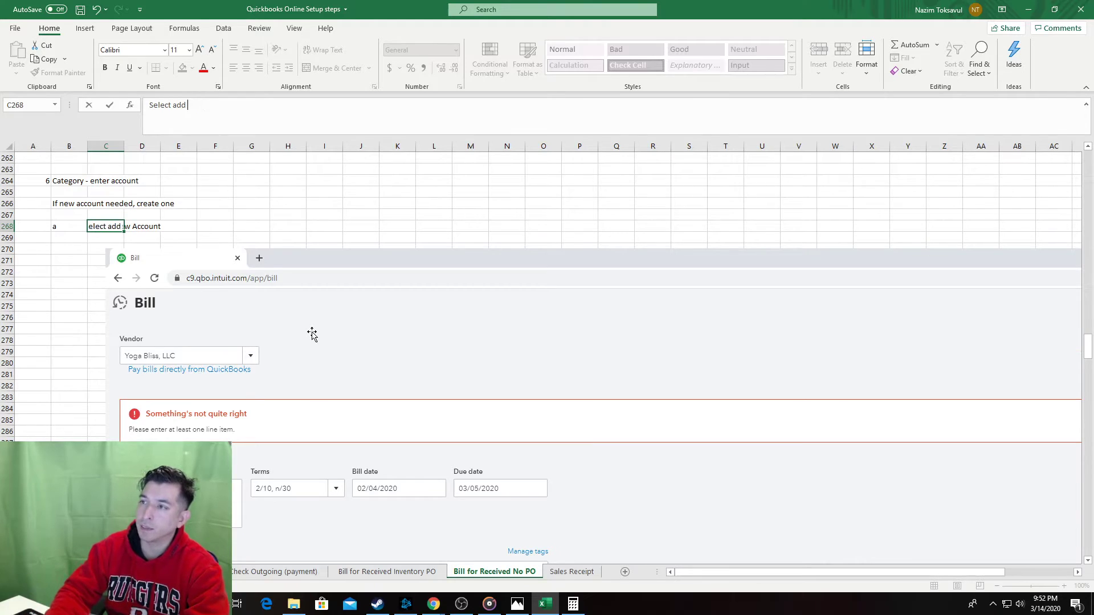
key("Tab")
Locate the empty column B cell below the bill screenshot for the next sub-step.
scroll(339, 364, "down", 11)
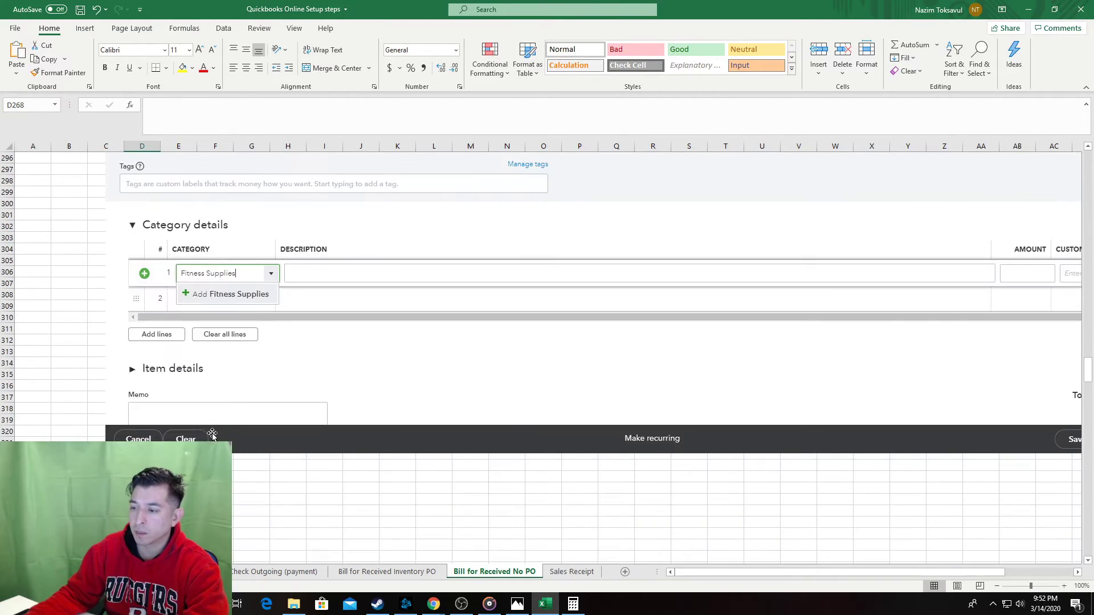
scroll(212, 434, "down", 12)
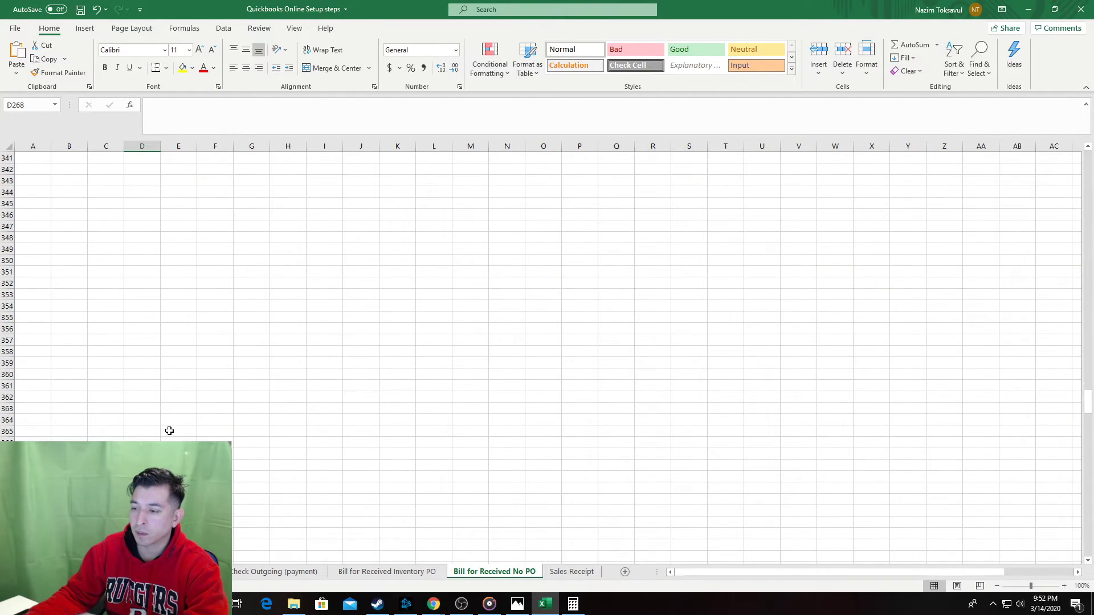
scroll(165, 425, "down", 5)
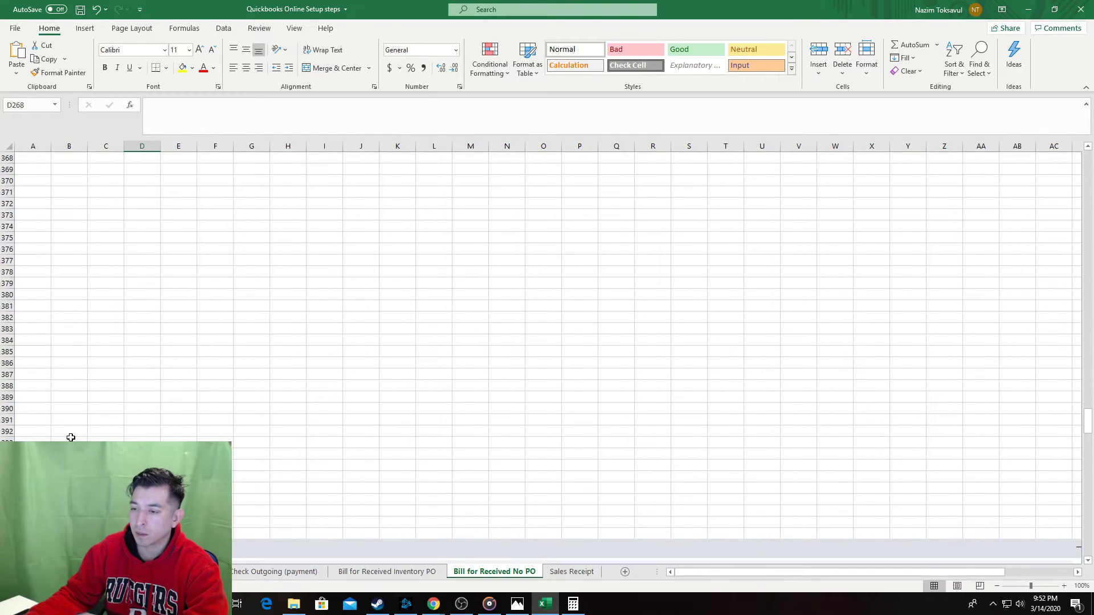
left_click(69, 439)
key("ctrl+Up")
key("ctrl+Down")
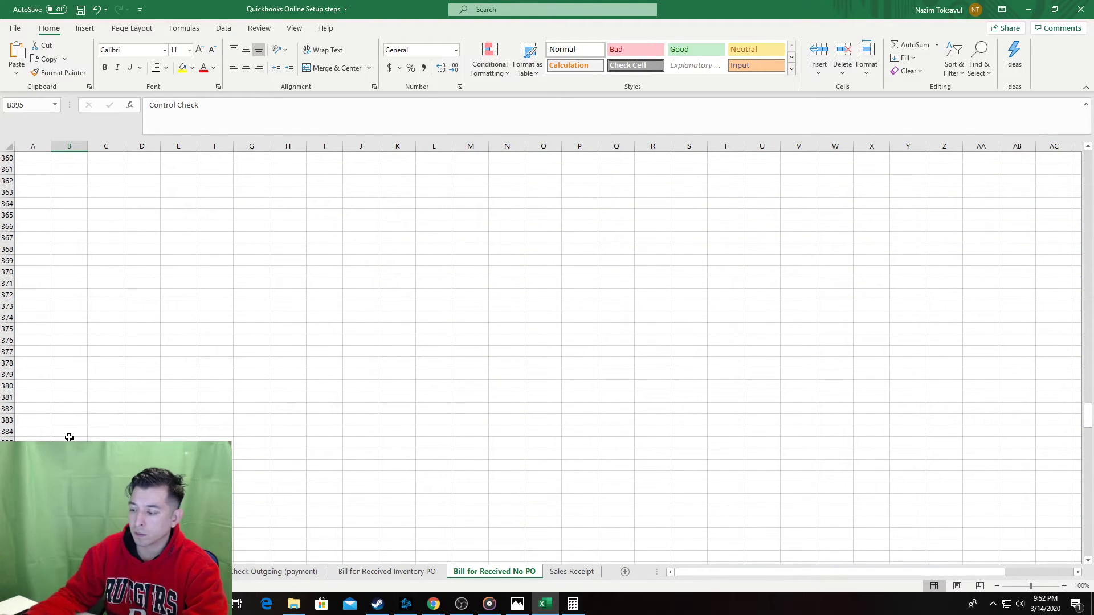
key("Page_Up")
key("Page_Up")
key("Page_Up")
key("Page_Down")
key("Page_Down")
key("Page_Down")
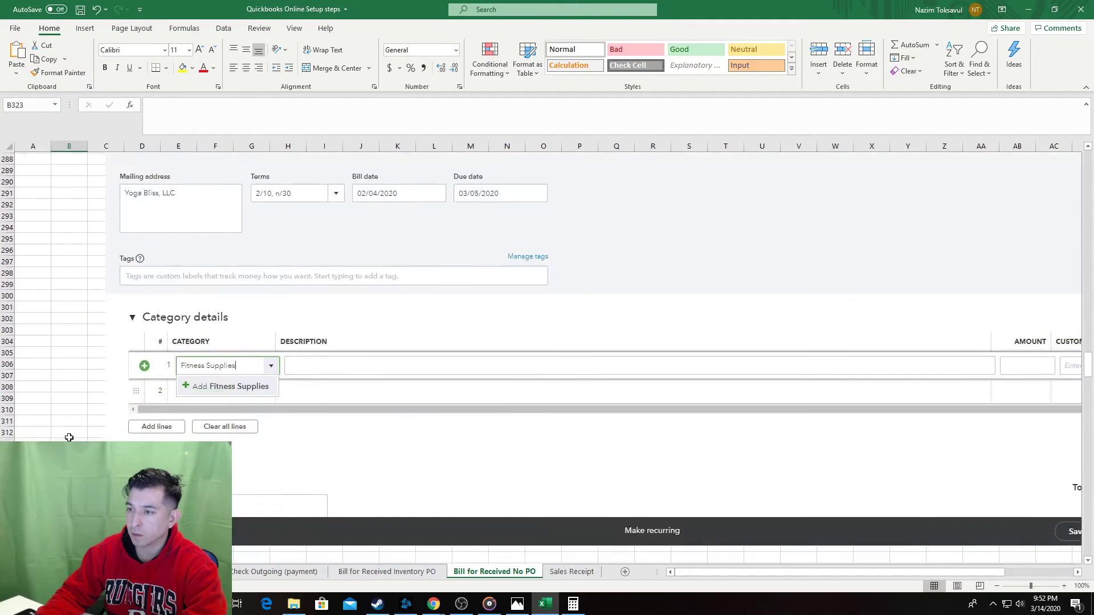
key("Page_Up")
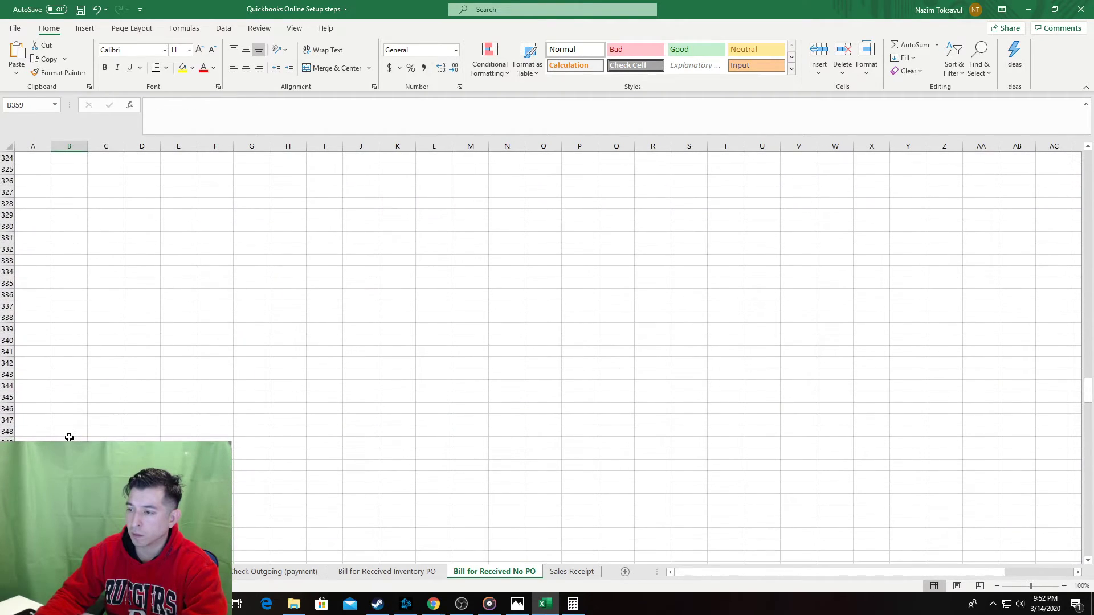
scroll(69, 437, "up", 3)
left_click(66, 393, "shift")
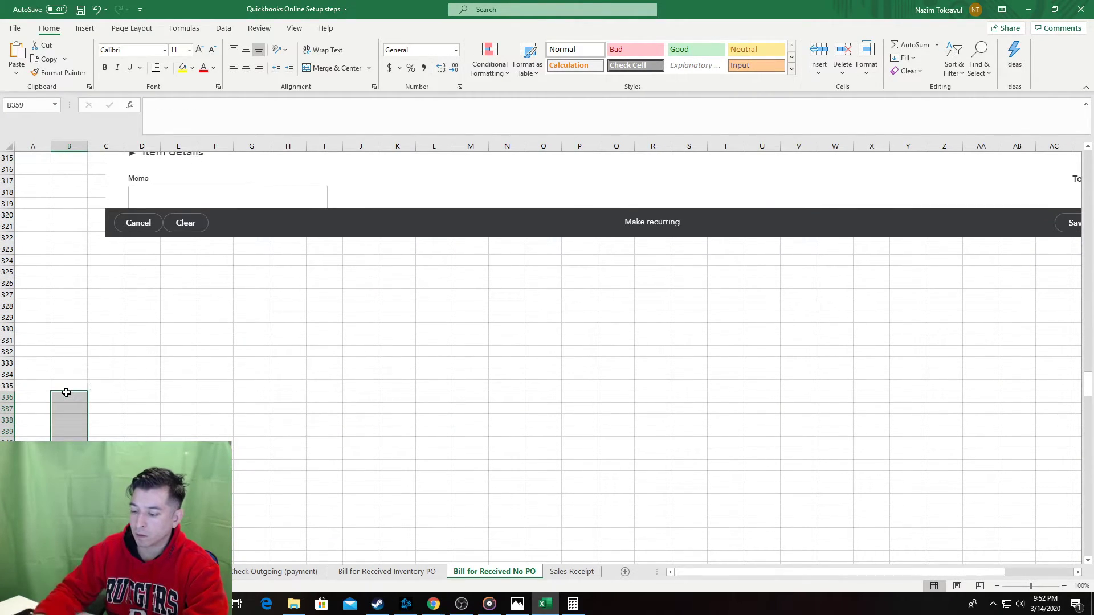
Enter sub-step letter 'b' in column B and move to its text cell.
key("alt+i")
scroll(66, 392, "down", 9)
key("Up")
key("Up")
key("Up")
key("Up")
key("Up")
key("Up")
key("Up")
key("Up")
key("Up")
key("Up")
key("Up")
key("Up")
key("Up")
key("Up")
key("Up")
key("Up")
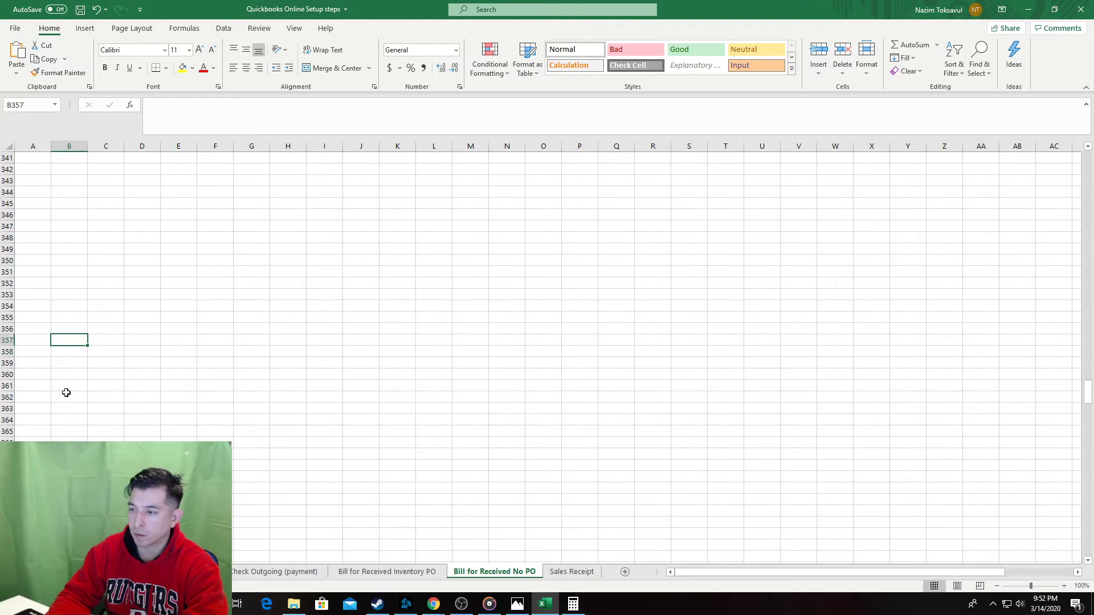
key("Up")
key("Up")
key("Up")
key("Up")
key("Up")
key("Up")
key("Up")
key("Up")
key("Up")
key("Up")
key("Up")
key("Up")
key("Up")
key("Up")
key("Up")
key("Up")
key("Up")
key("Up")
key("Up")
key("Up")
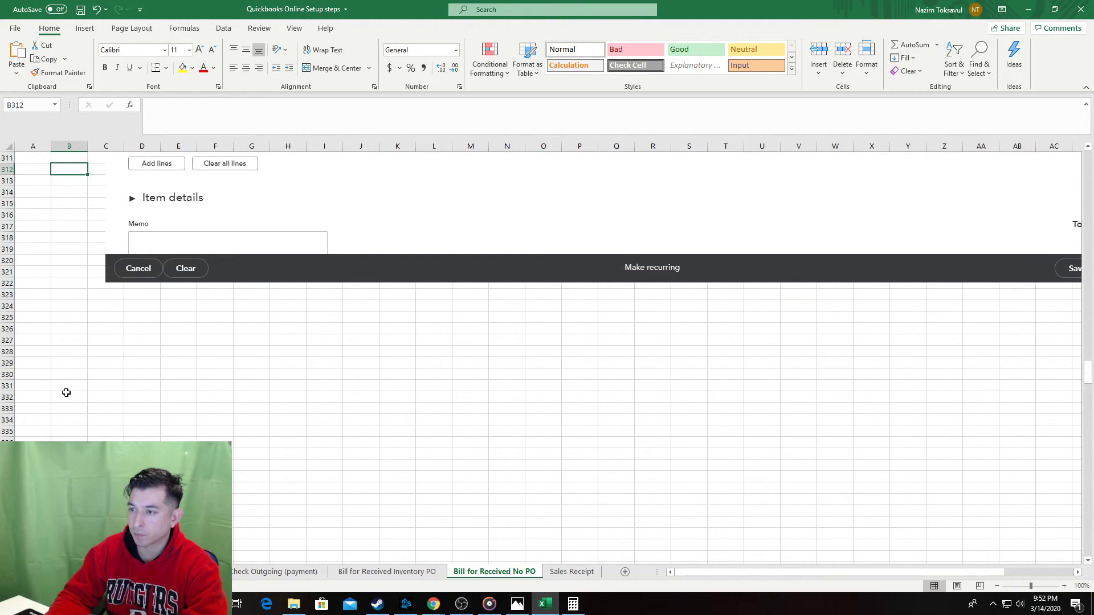
key("Down")
key("Down")
key("Down")
key("Down")
key("Down")
key("Down")
key("Down")
key("Down")
key("Down")
key("Down")
key("Down")
key("Down")
key("Down")
key("Down")
key("Down")
type("a")
key("Right")
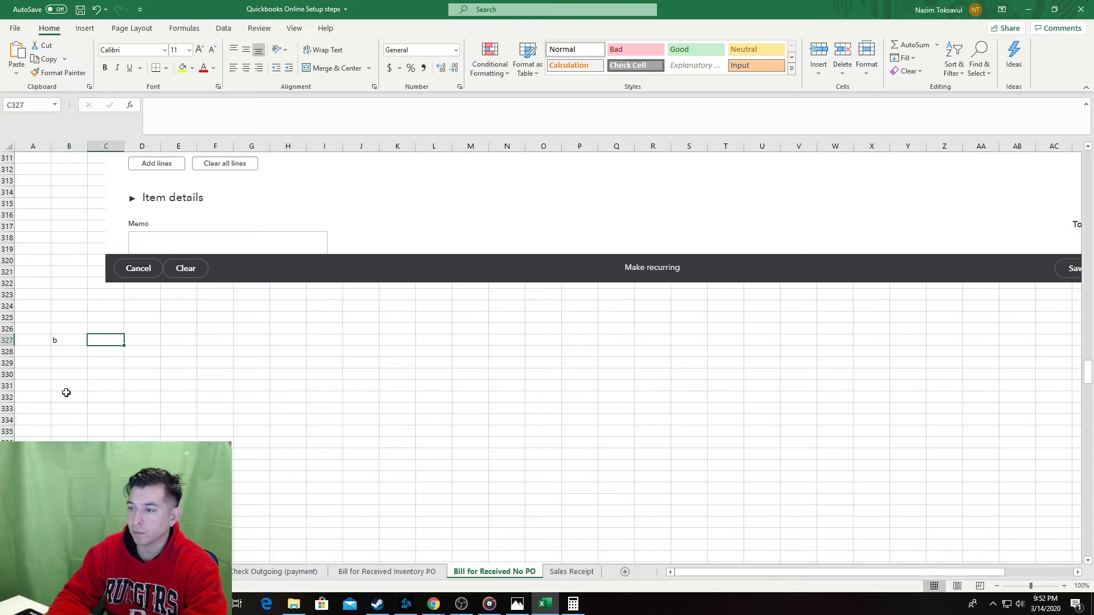
key("Left")
key("ctrl+Up")
key("ctrl+Down")
key("Right")
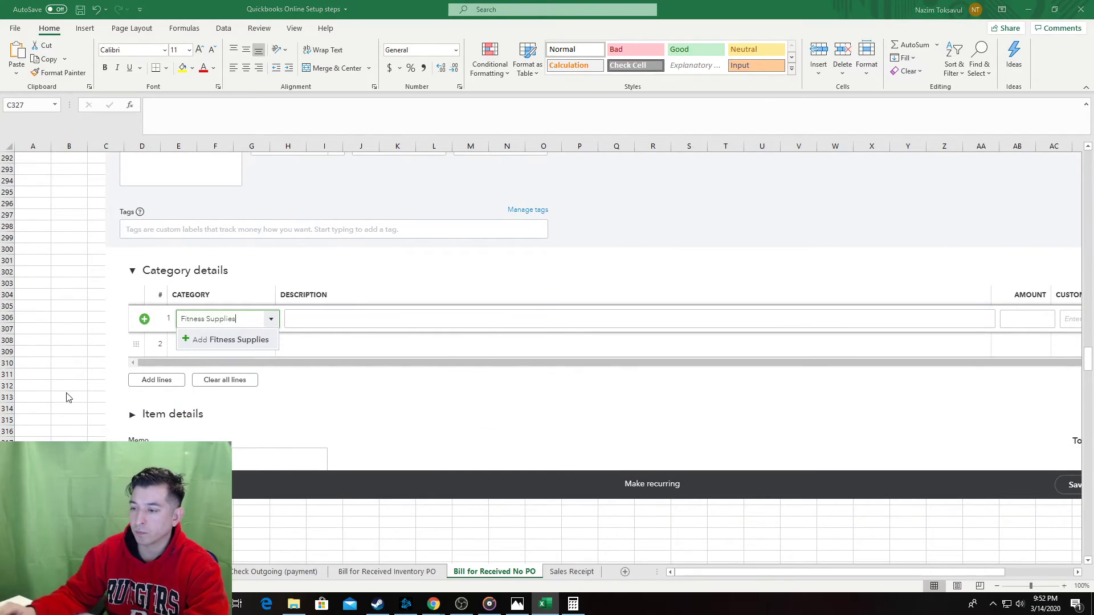
key("alt+Tab")
Browse the Fitness Supplies account's detail types, keep Advertising/Promotional, and return to the steps sheet.
key("alt+Tab")
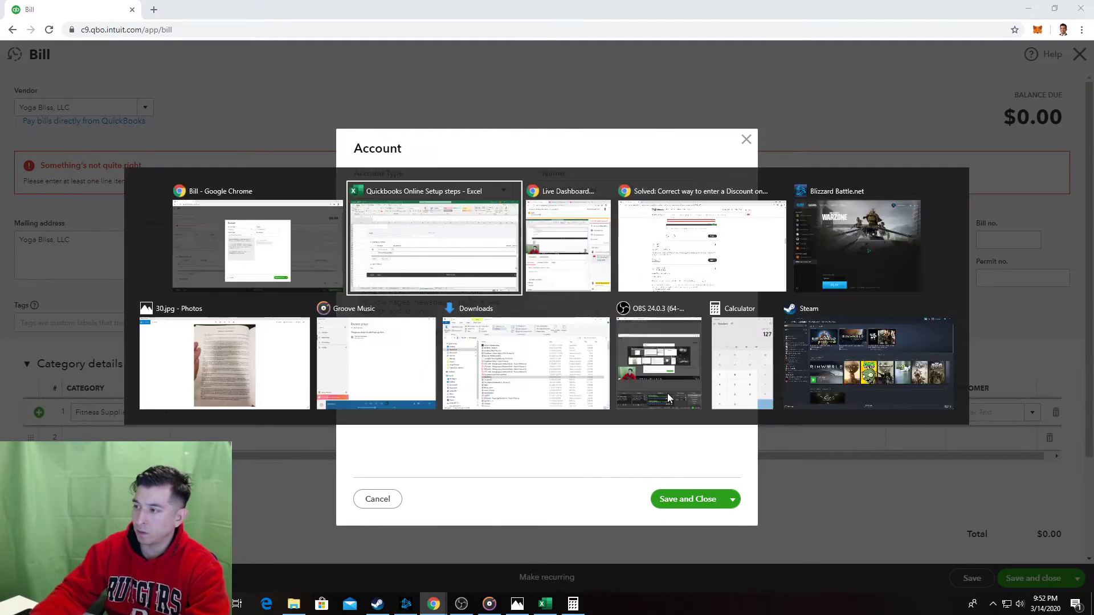
key("alt+Tab")
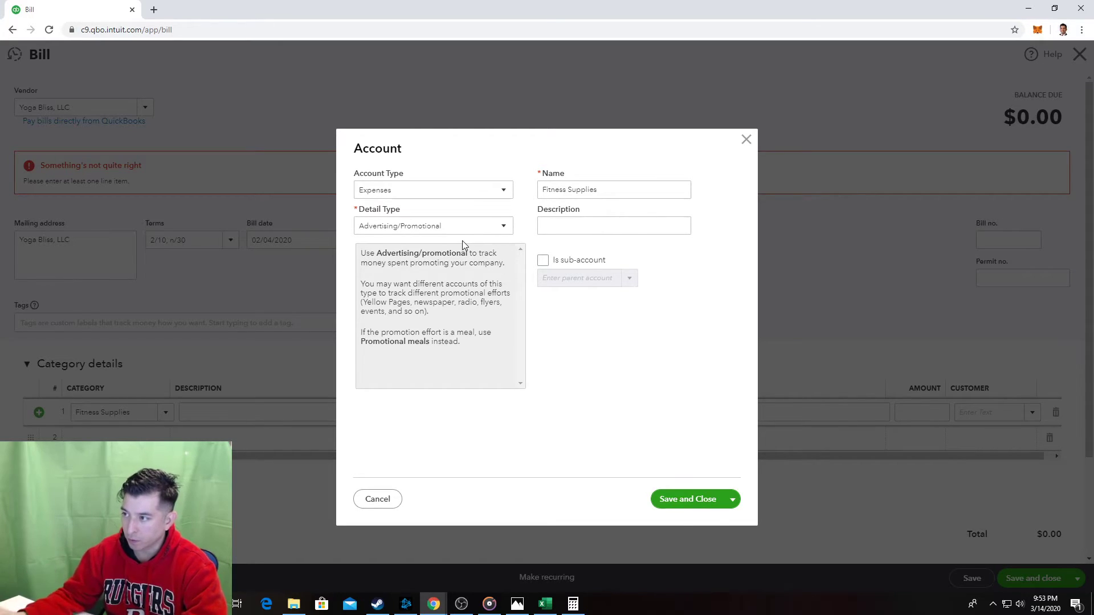
left_click(501, 229)
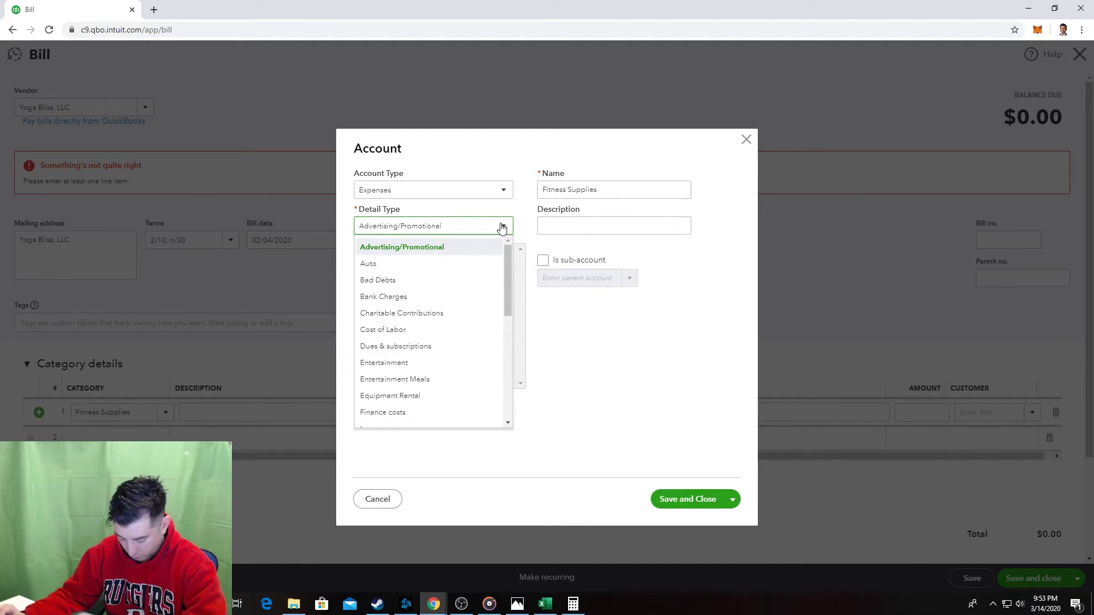
key("s")
key("u")
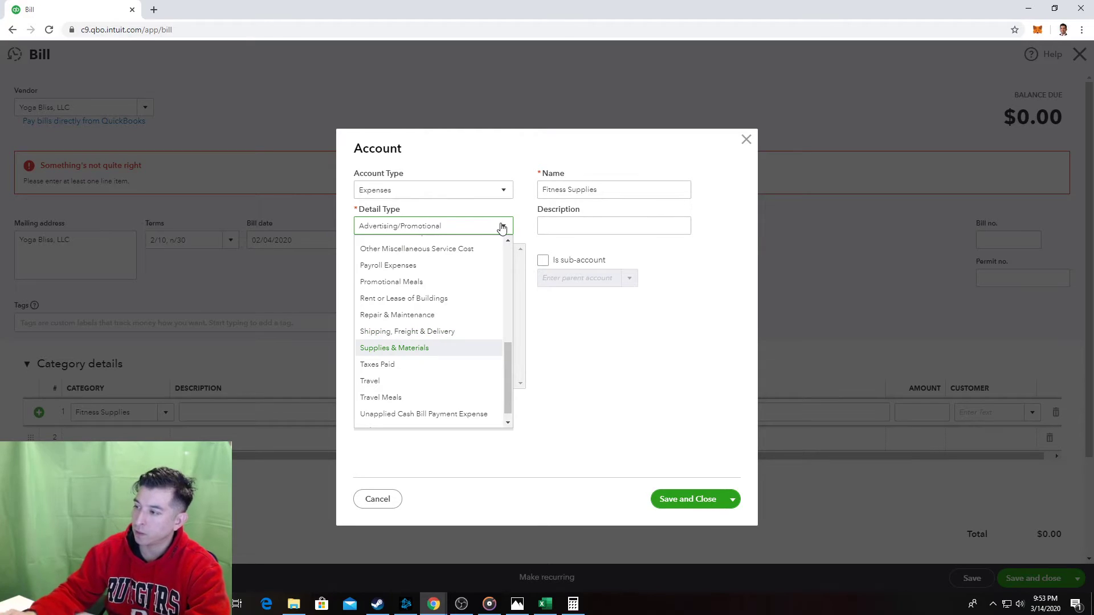
left_click(501, 228)
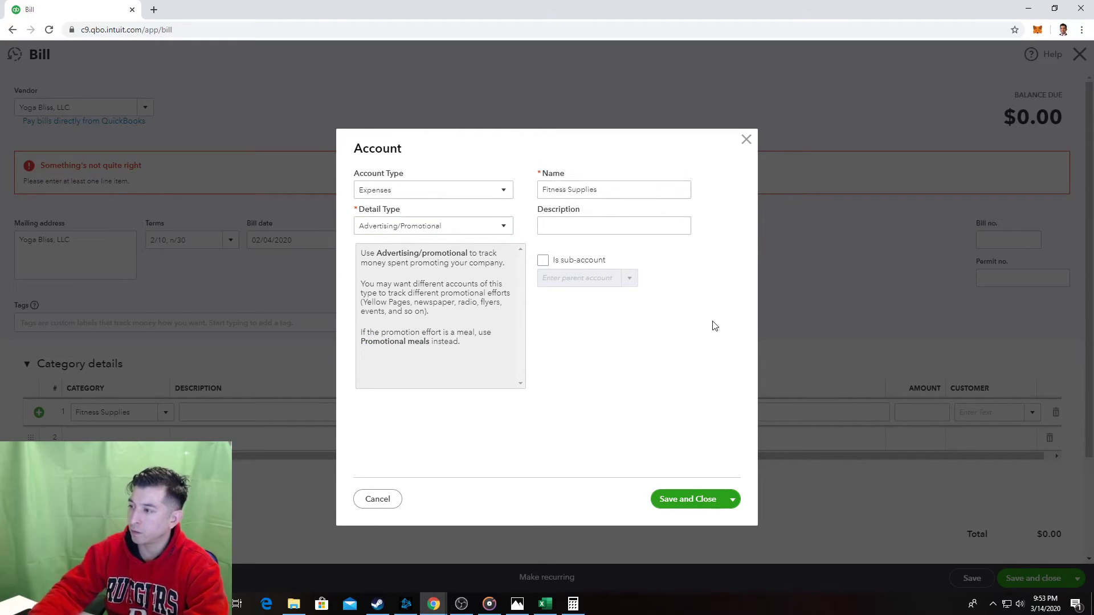
key("alt+Tab")
scroll(254, 519, "down", 2)
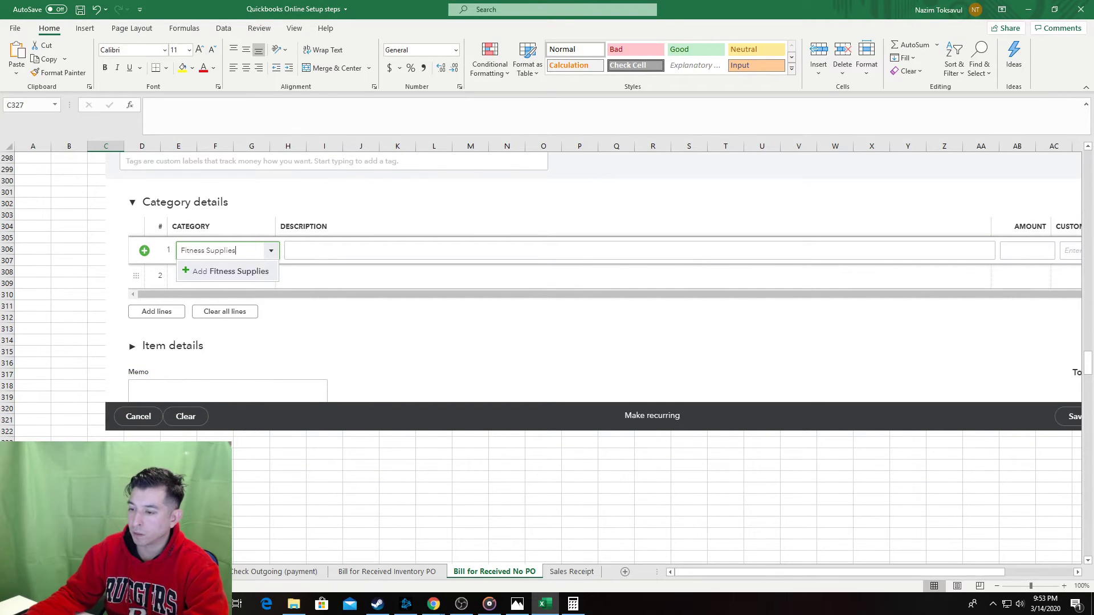
Complete sub-step b to read 'Select appropriate paramaters'.
type("Select appropriate")
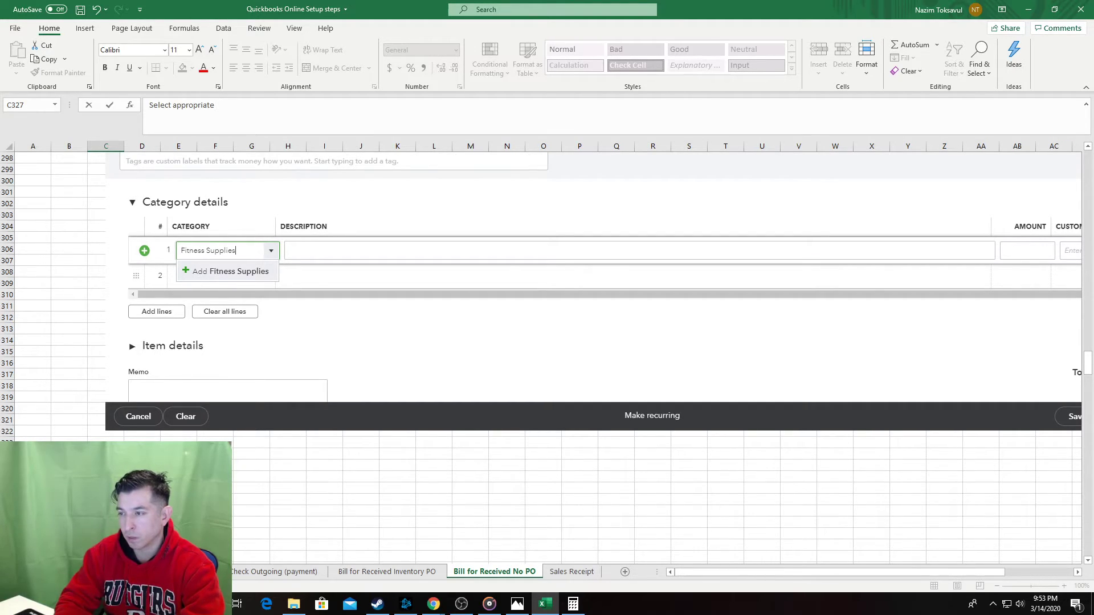
key("Escape")
key("alt+Tab")
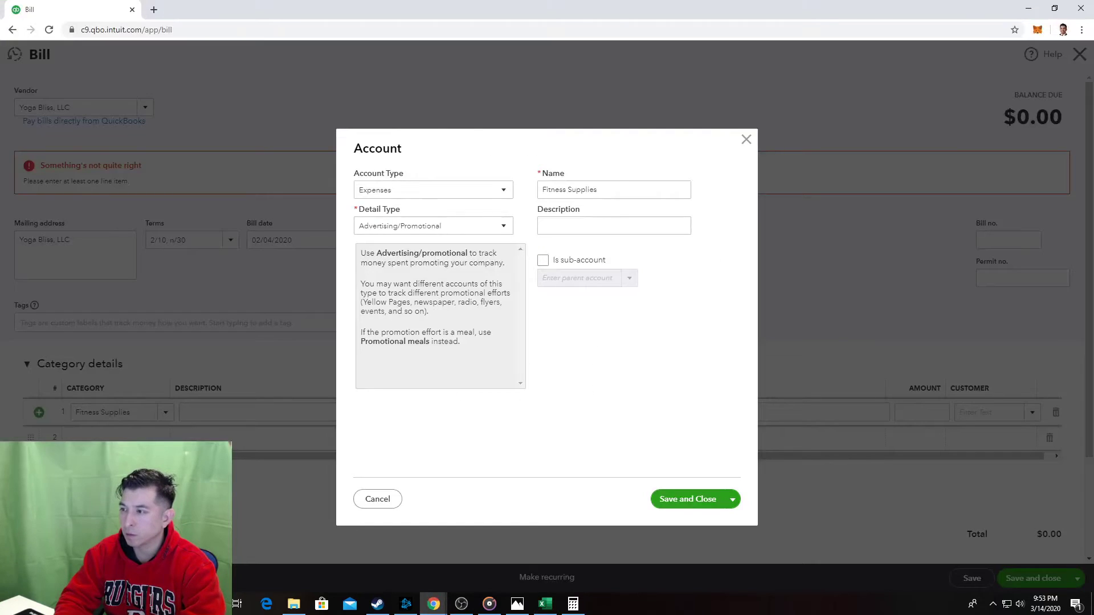
key("alt+Tab")
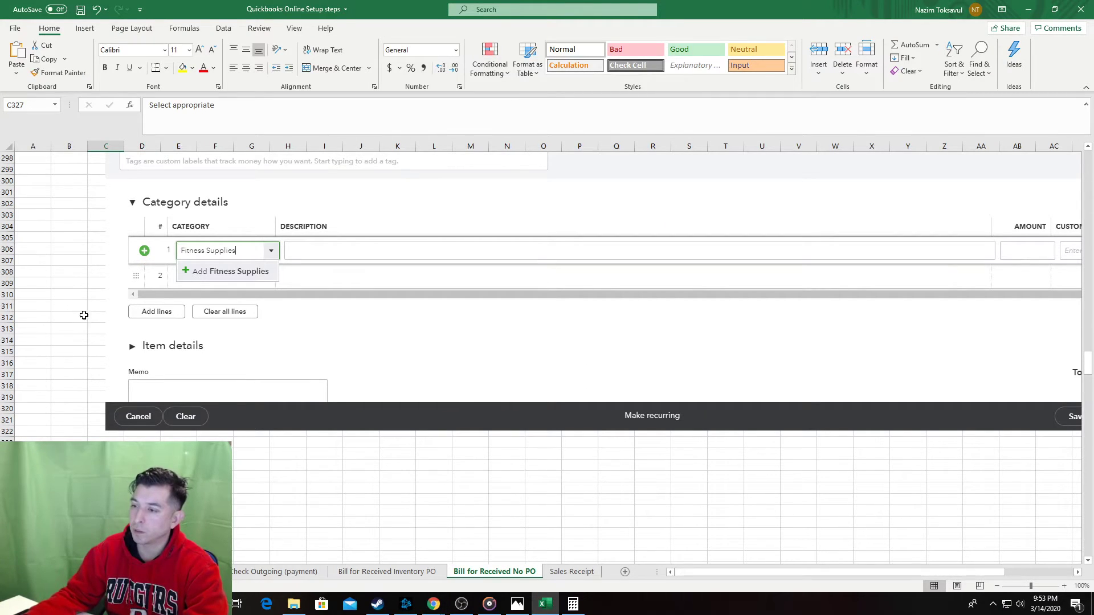
left_click(291, 123)
type("p")
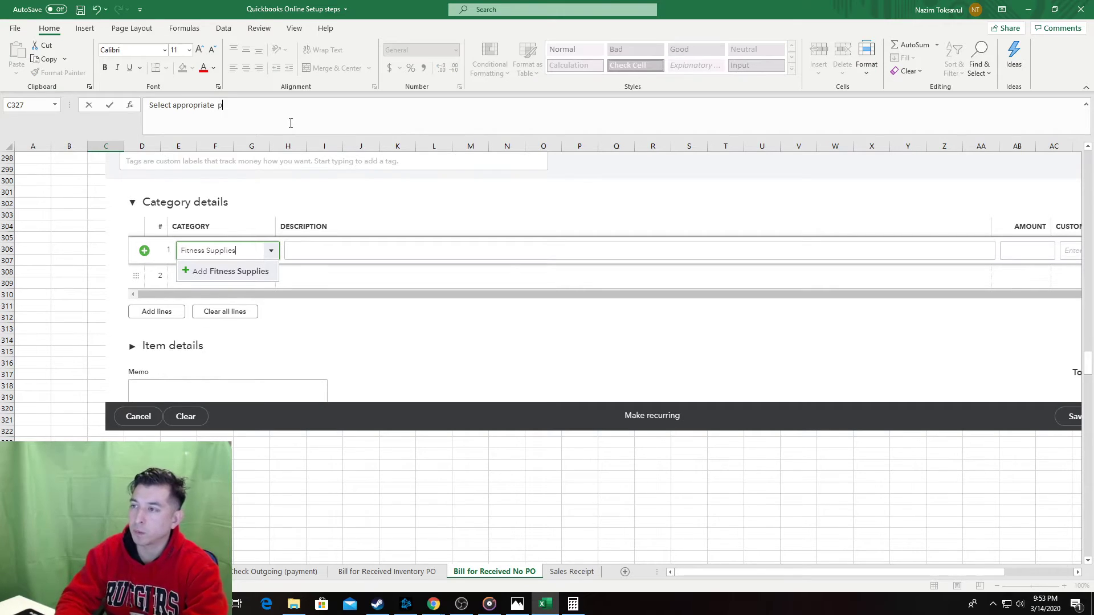
type("aramaters")
key("Return")
key("Return")
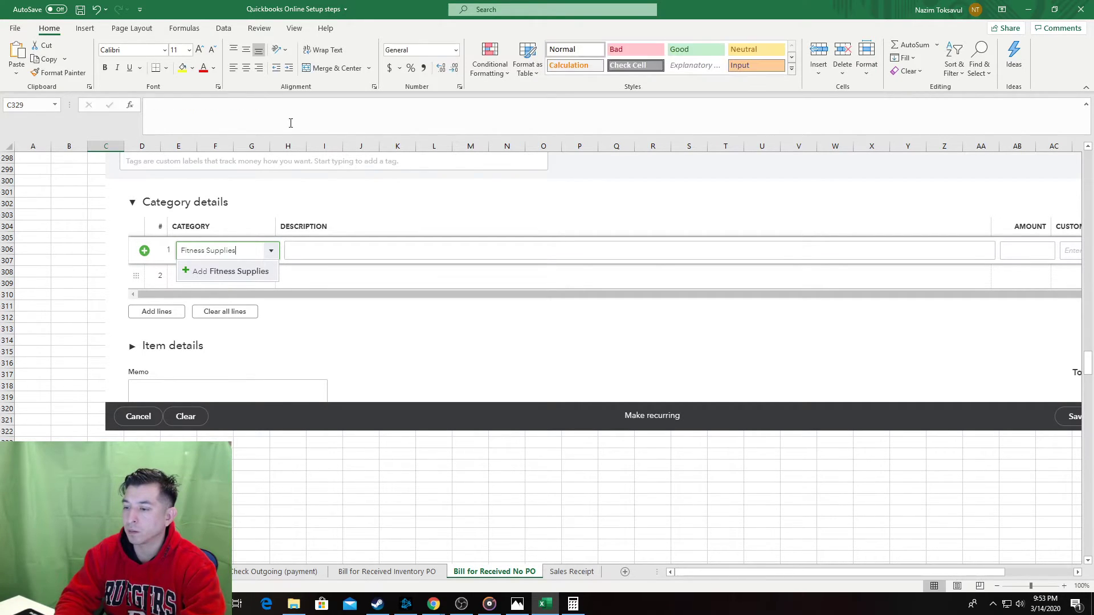
Add the Account Type, Detail Type and Name sub-step lines beneath it.
key("alt+Tab")
key("alt+Tab")
type("Ad")
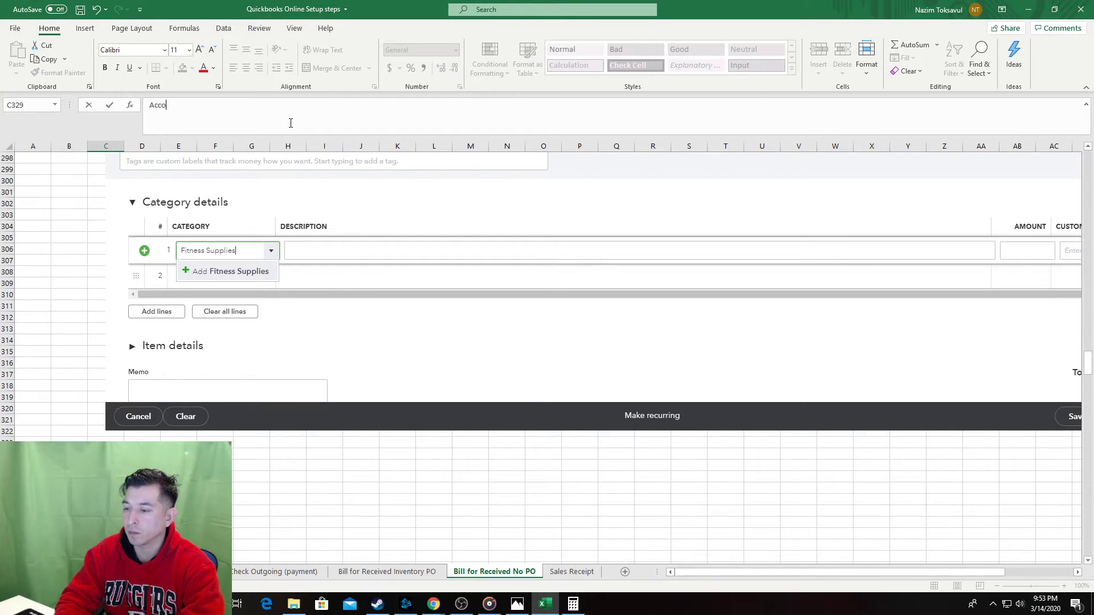
type("cont Type")
key("Return")
key("alt+Tab")
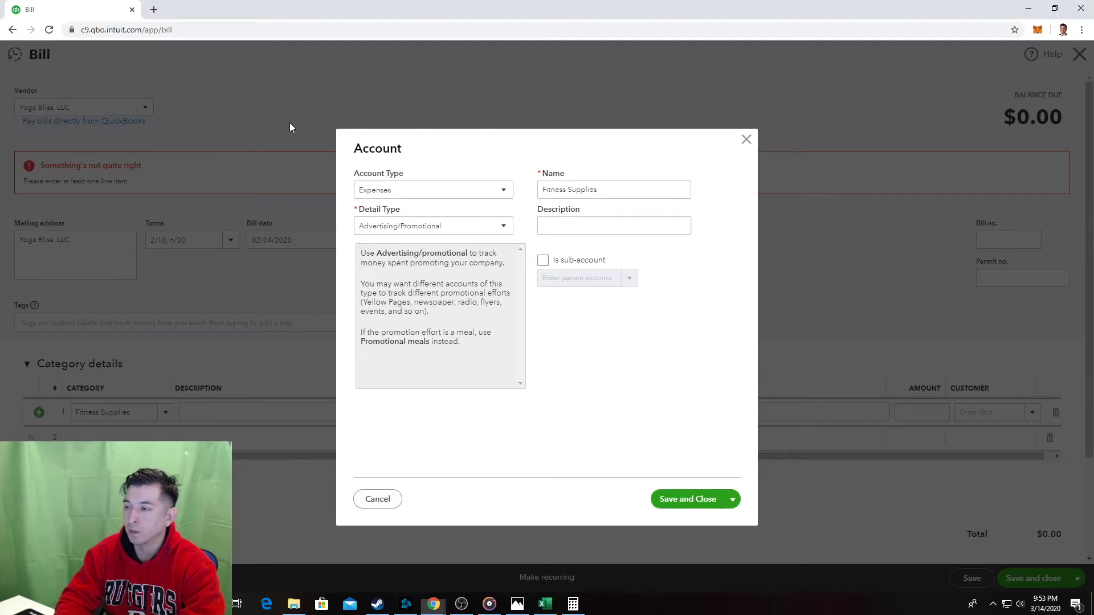
key("alt+Tab")
type("Dat")
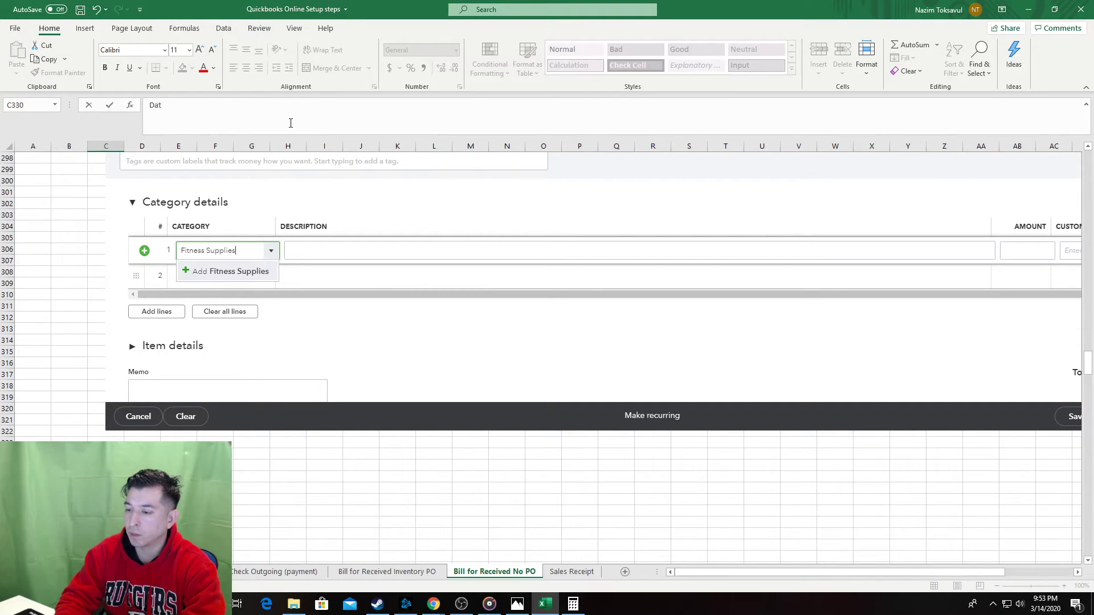
type("ail Type")
key("Return")
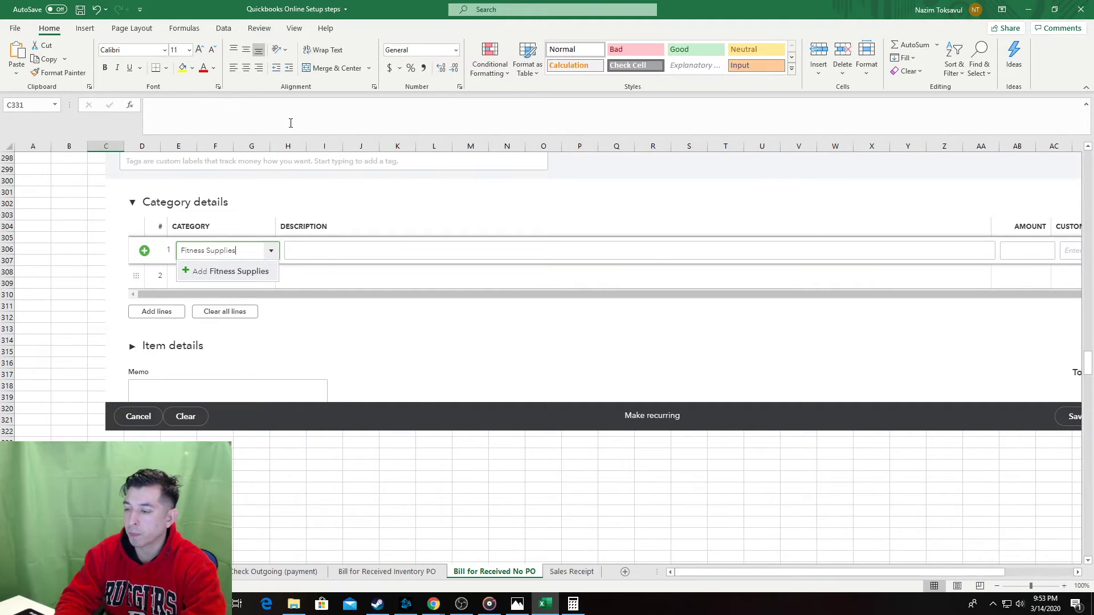
key("alt+Tab")
key("alt+Tab")
type("name")
key("ctrl+Return")
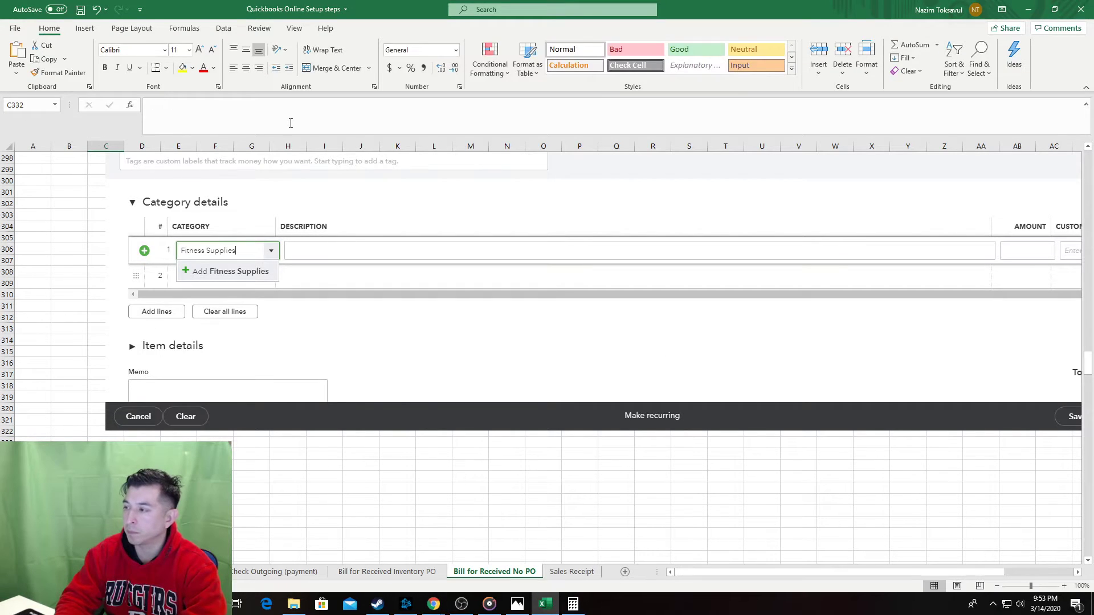
key("alt+Tab")
key("alt+Tab")
type("N")
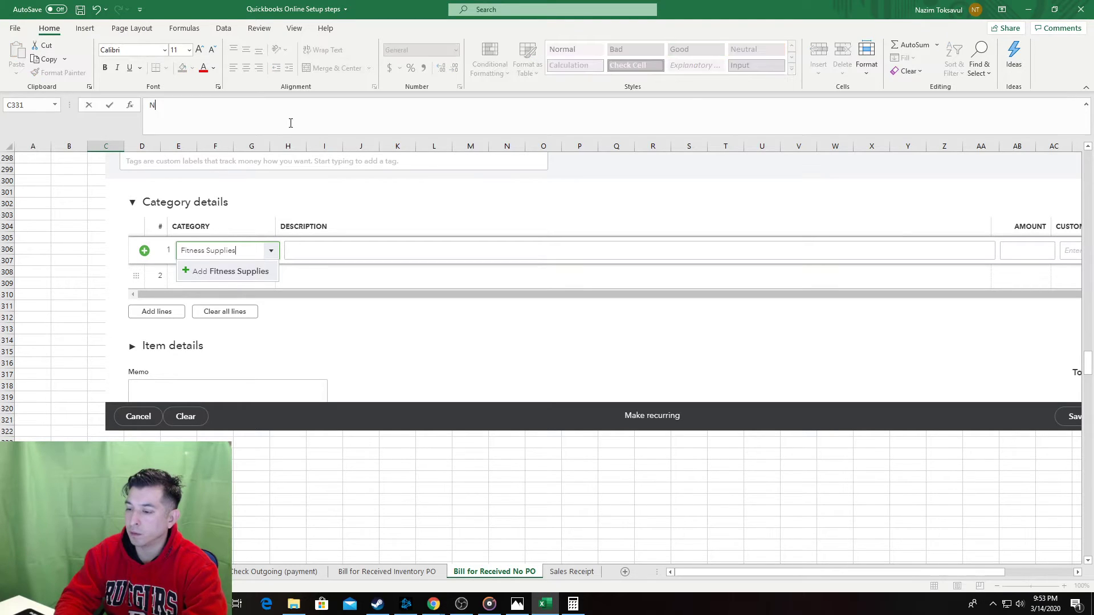
type("ame")
key("Return")
key("Return")
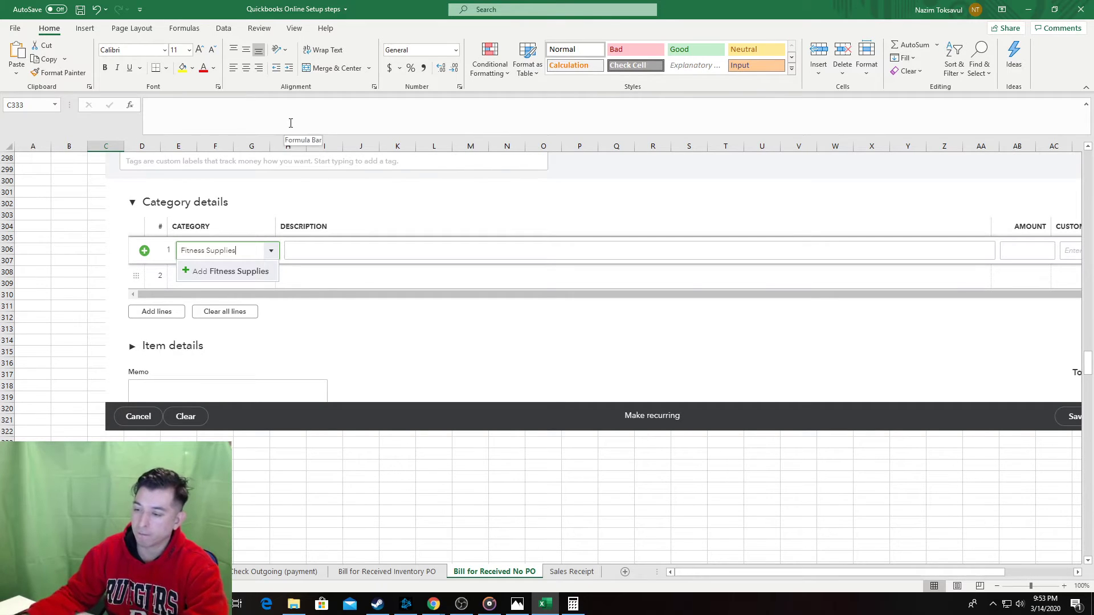
Add a 'Hit Save' reminder line after the Name line.
scroll(456, 340, "down", 2)
key("alt+Tab")
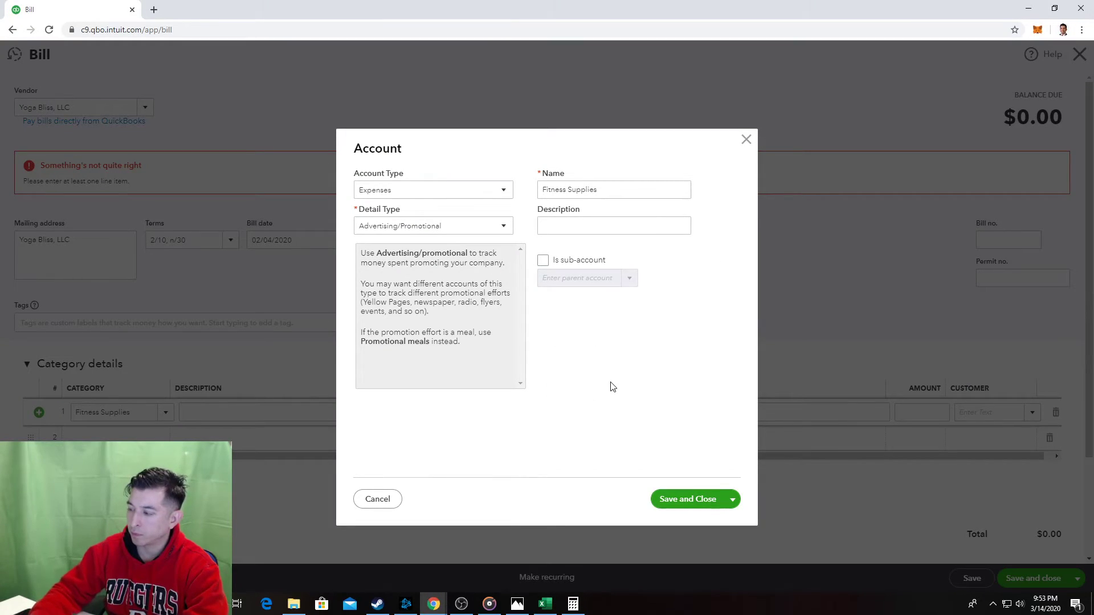
key("alt+Tab")
type("Hi")
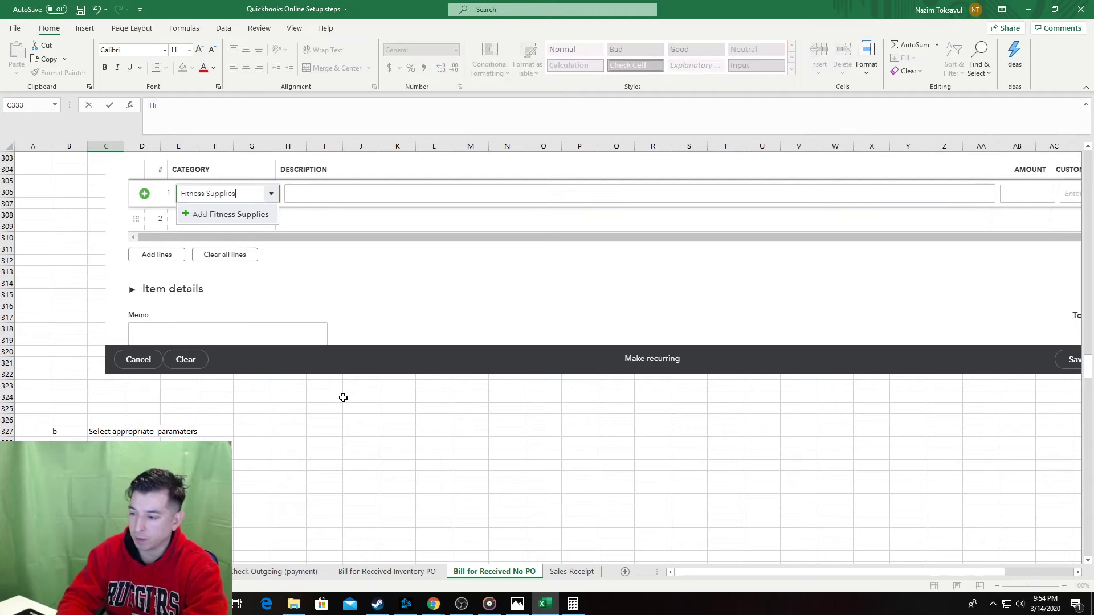
key("alt+Tab")
key("alt+Tab")
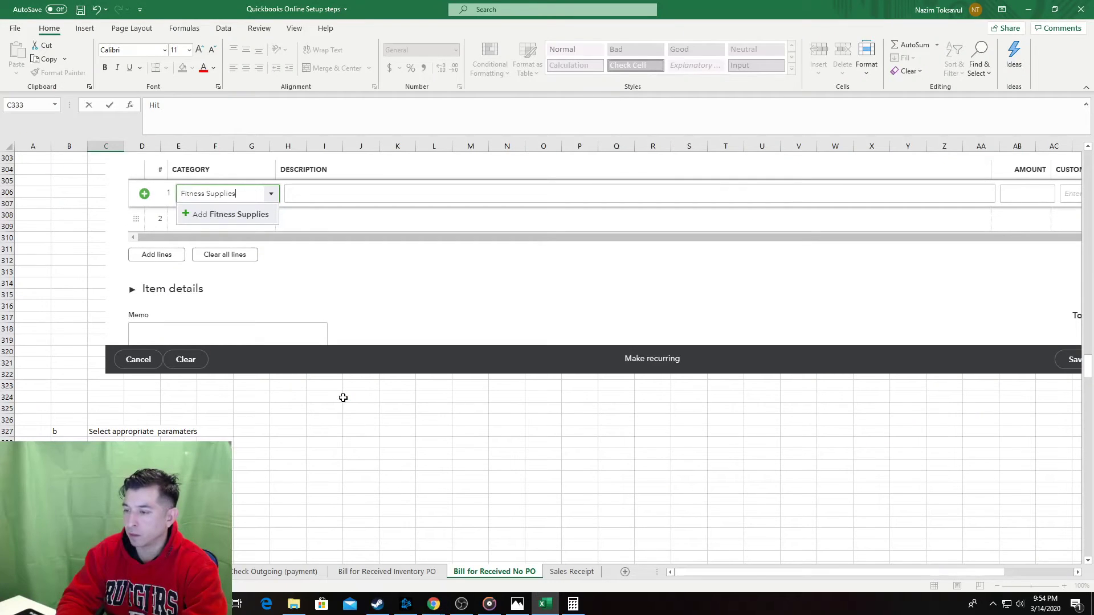
type("t Save when do")
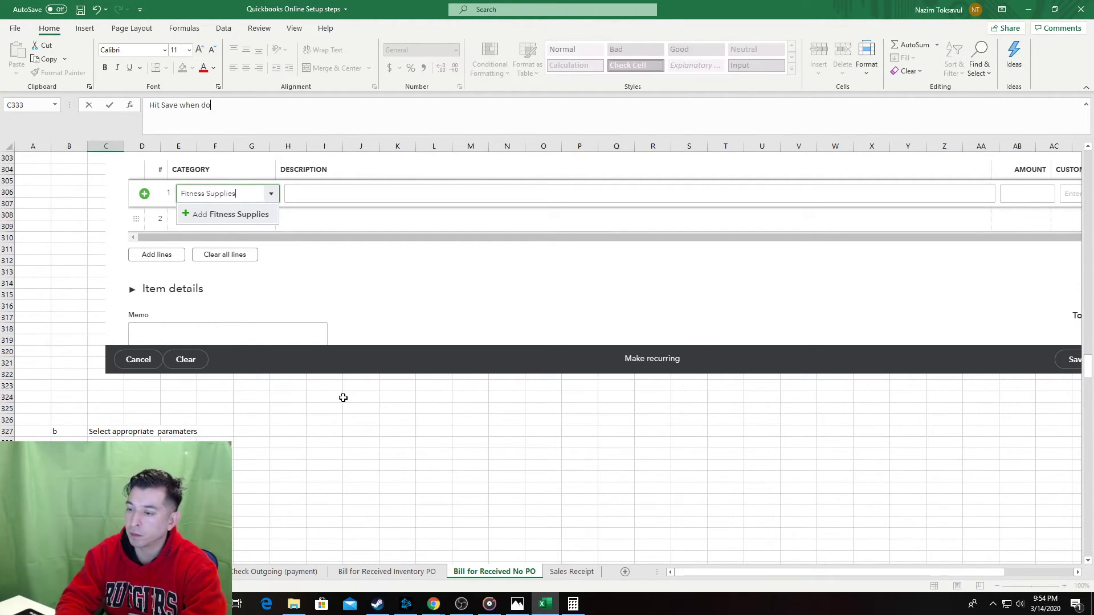
key("Return")
Paste a screenshot of the QuickBooks Account dialog below the sub-steps.
key("alt+Tab")
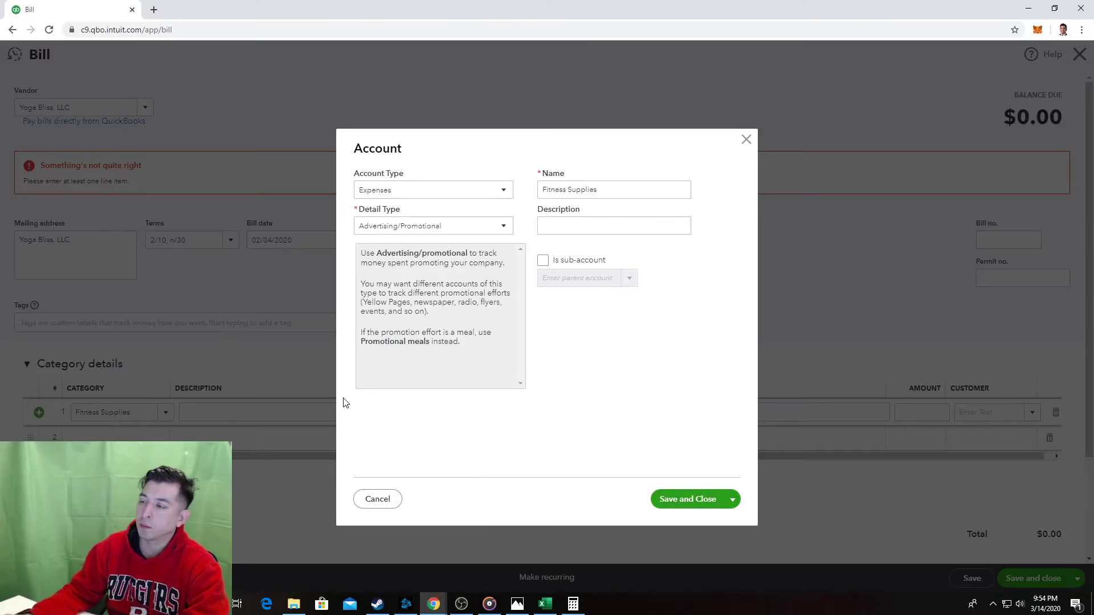
key("alt+Tab")
key("ctrl+v")
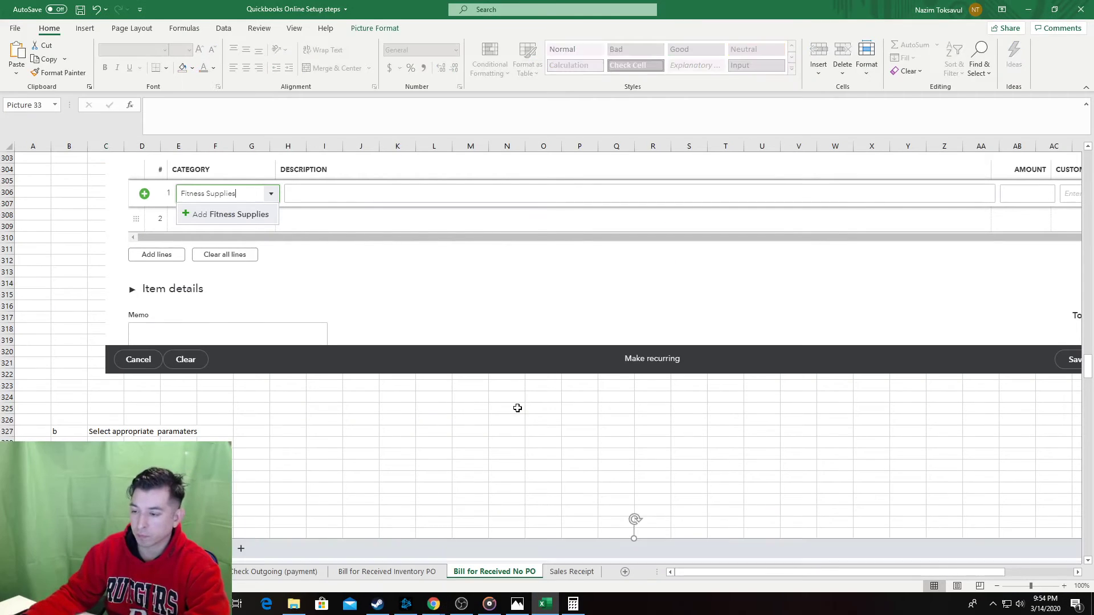
scroll(517, 407, "down", 8)
scroll(535, 447, "down", 20)
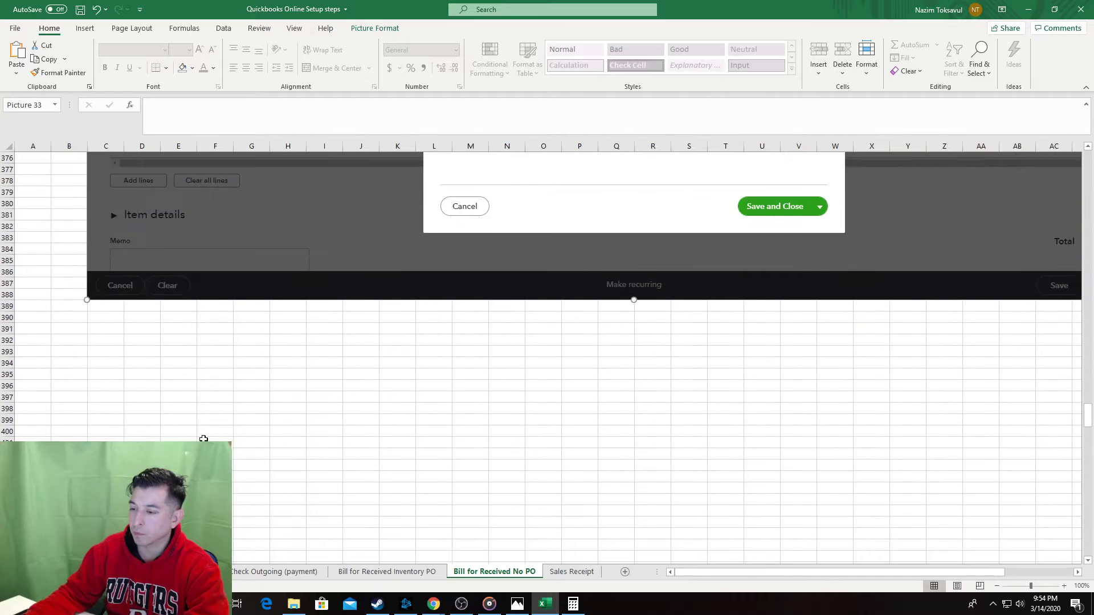
scroll(113, 328, "up", 2)
key("alt+Tab")
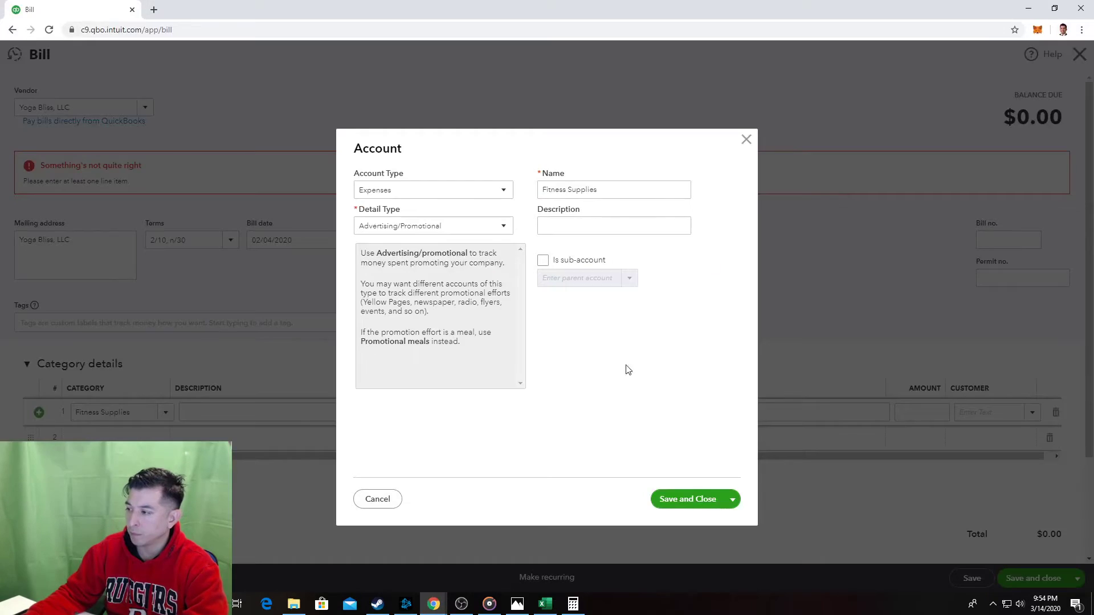
Save the new Fitness Supplies account in QuickBooks.
left_click(690, 494)
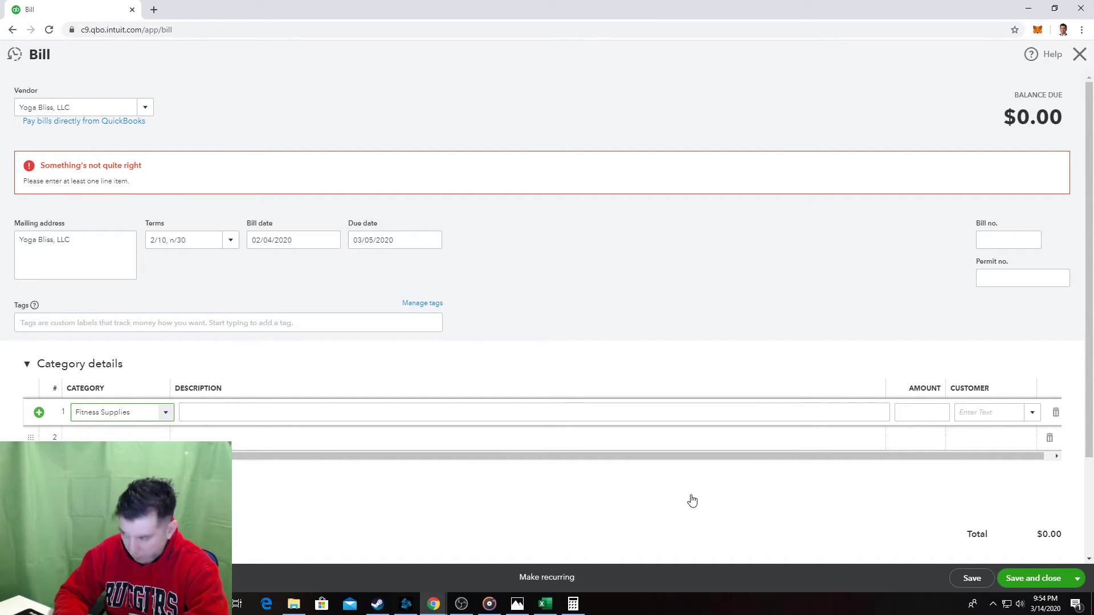
key("alt+Tab")
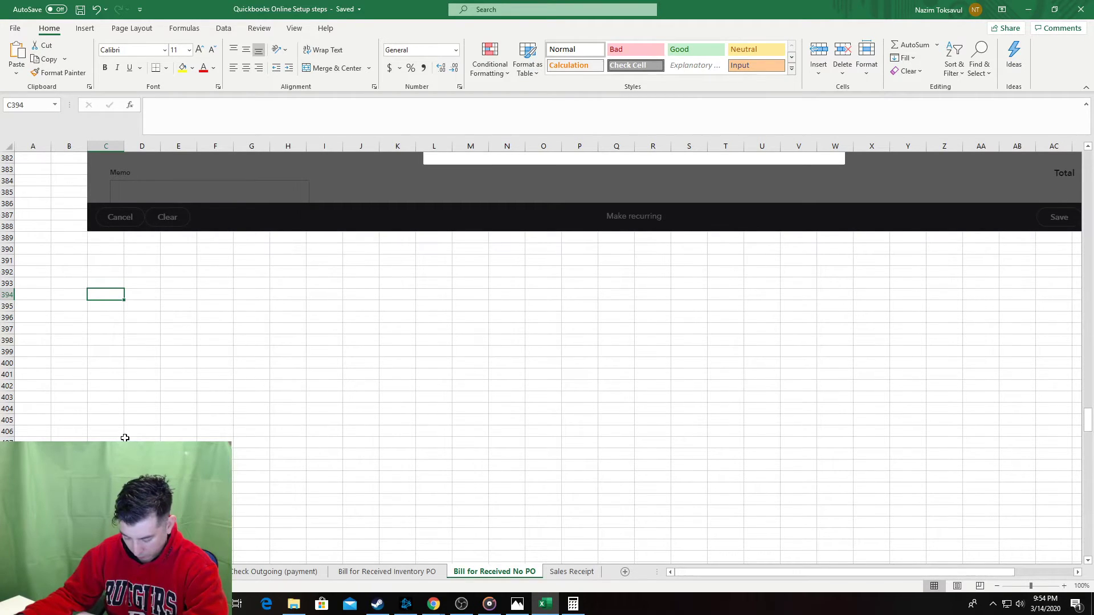
key("alt+Tab")
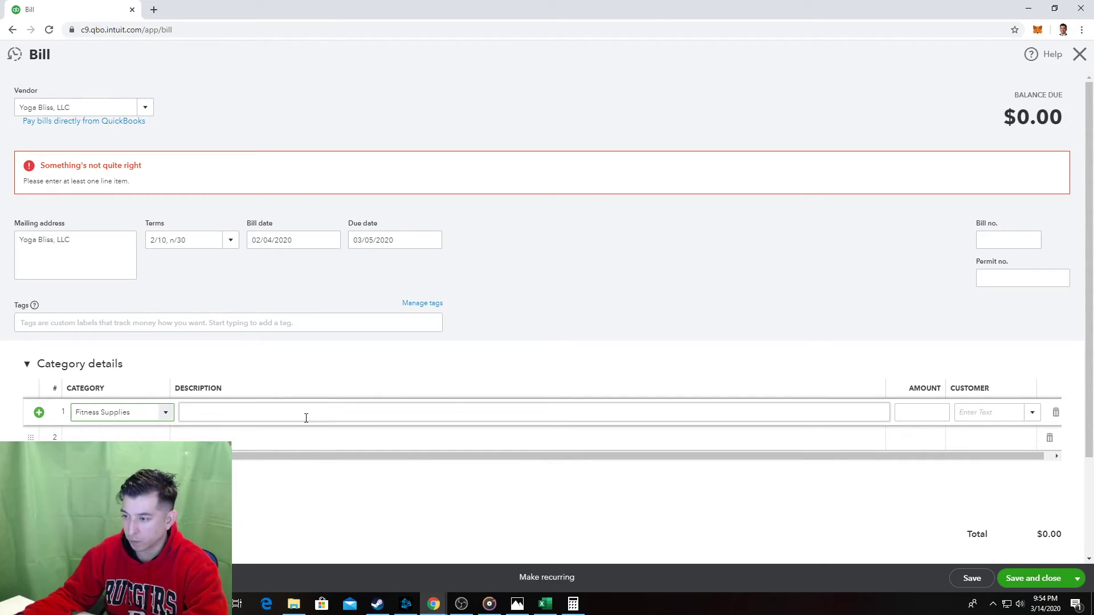
key("alt+Tab")
Add step 7 'Description - enter if needed' to the steps sheet.
key("Left")
key("Left")
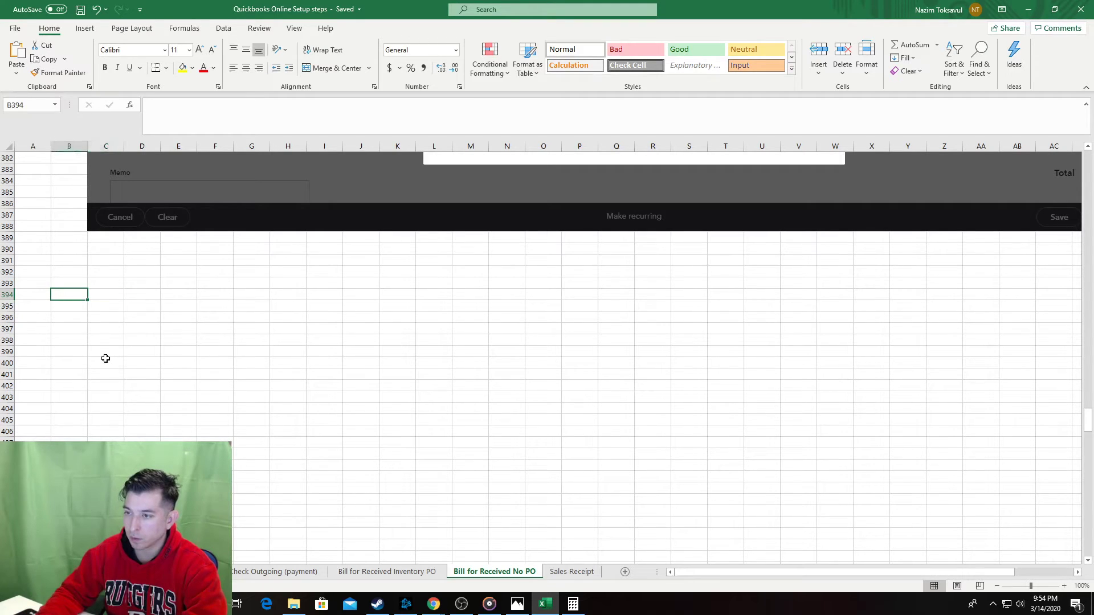
key("ctrl+Up")
key("Page_Down")
key("Page_Down")
key("Page_Down")
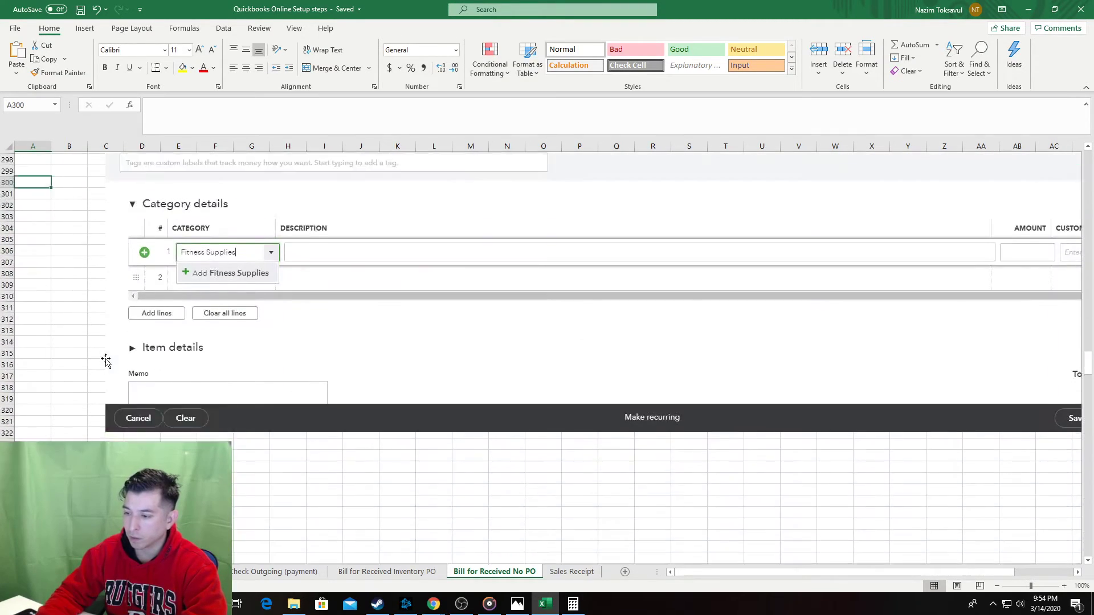
left_click(40, 405)
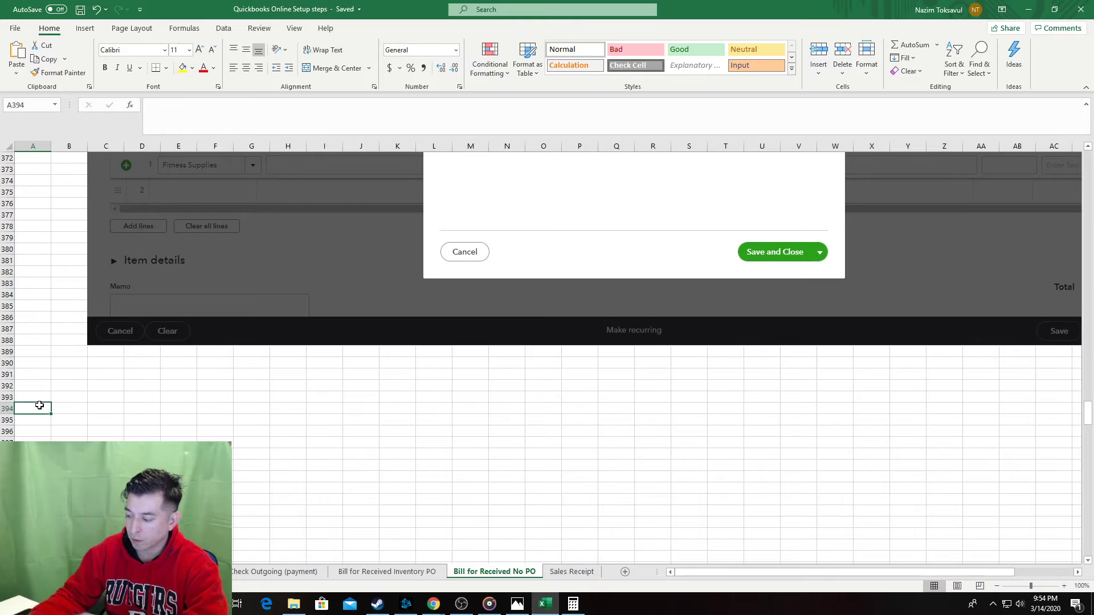
key("Right")
type("D")
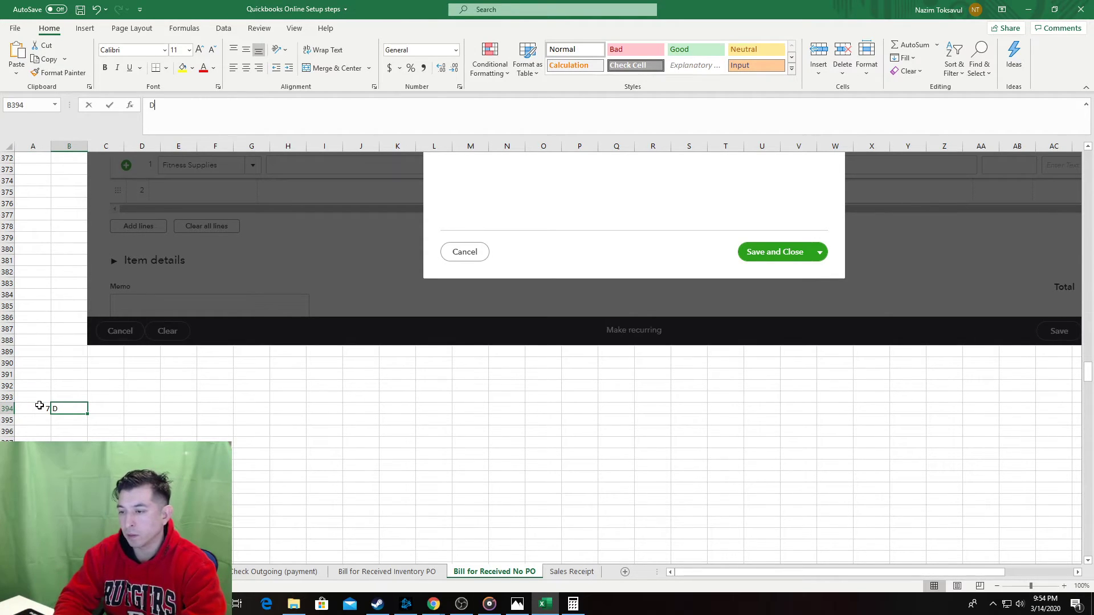
type("escription - ent")
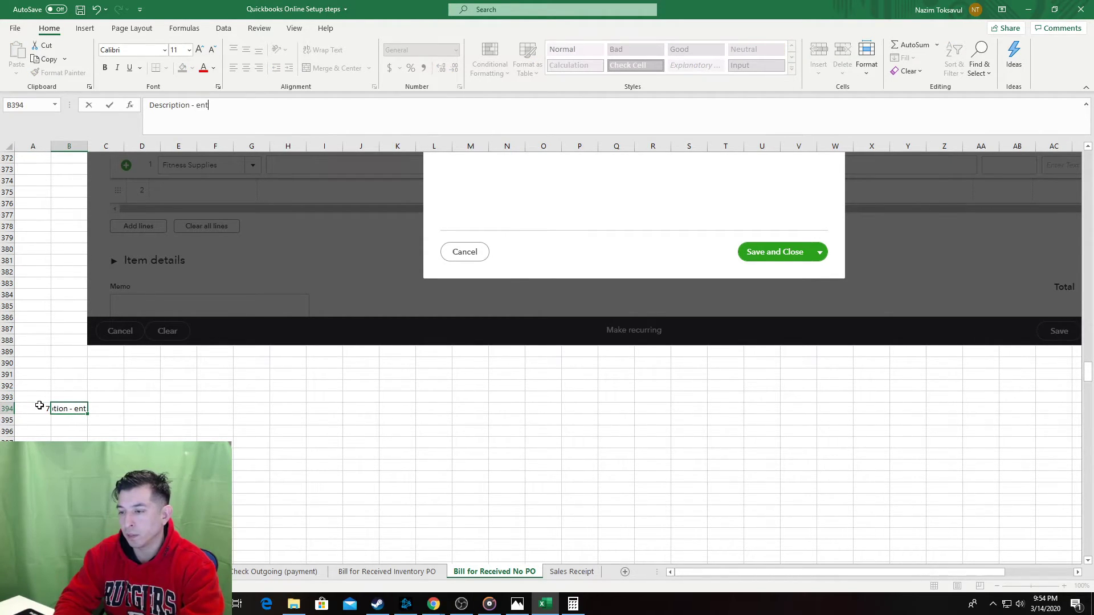
type("er if needed")
key("Return")
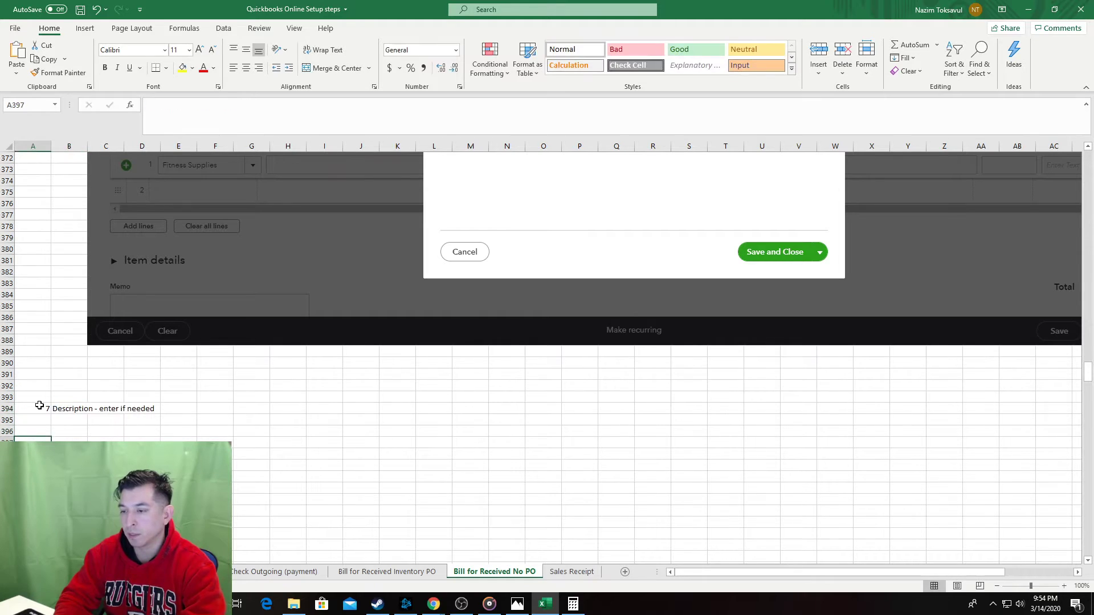
Try pasting a bill screenshot under step 7, undo it, and clear cells B397:B414.
key("alt+Tab")
scroll(818, 244, "down", 3)
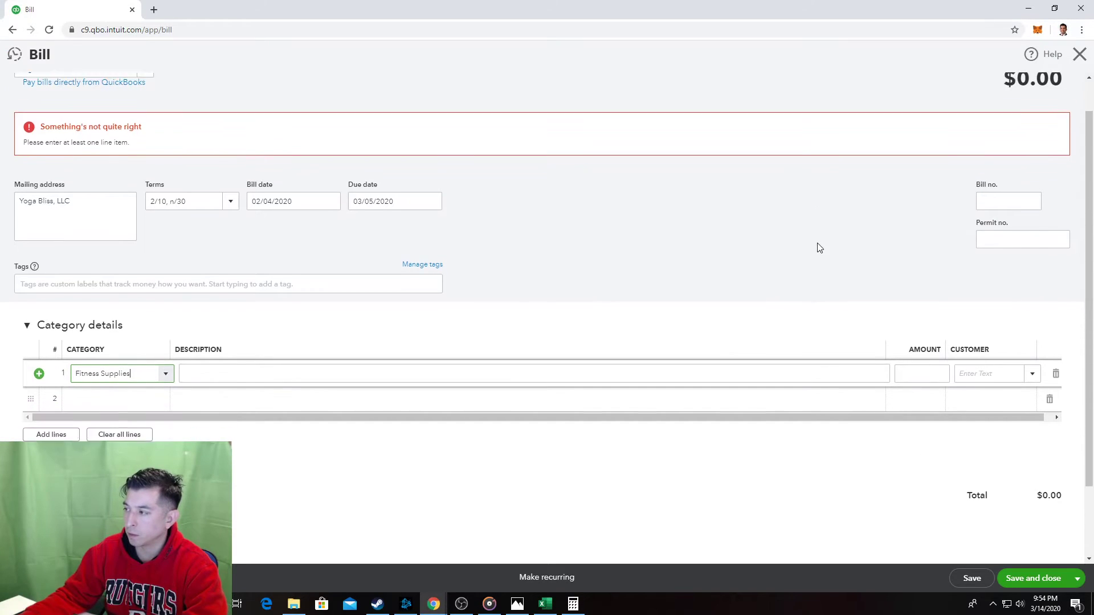
left_click(786, 203)
key("alt+Tab")
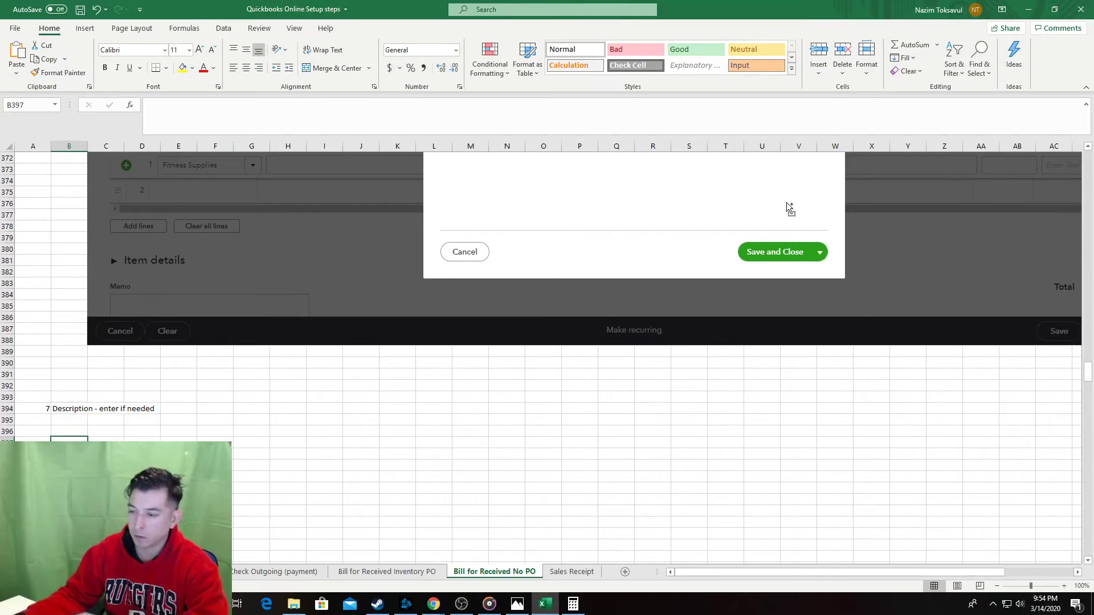
key("ctrl+v")
scroll(264, 410, "down", 10)
scroll(213, 394, "down", 5)
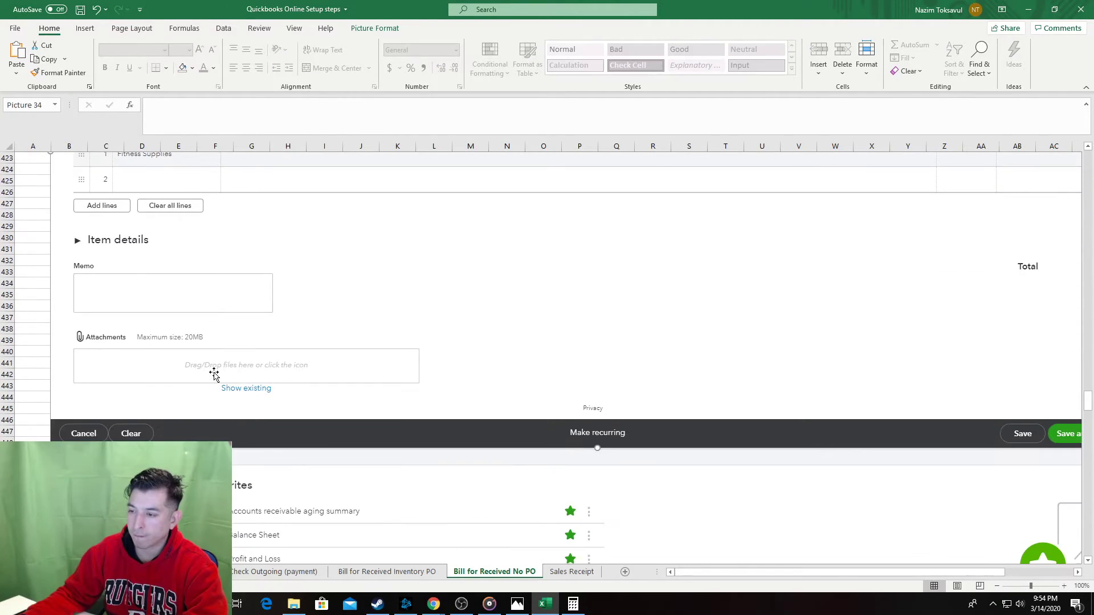
key("ctrl+z")
left_click(63, 346, "shift")
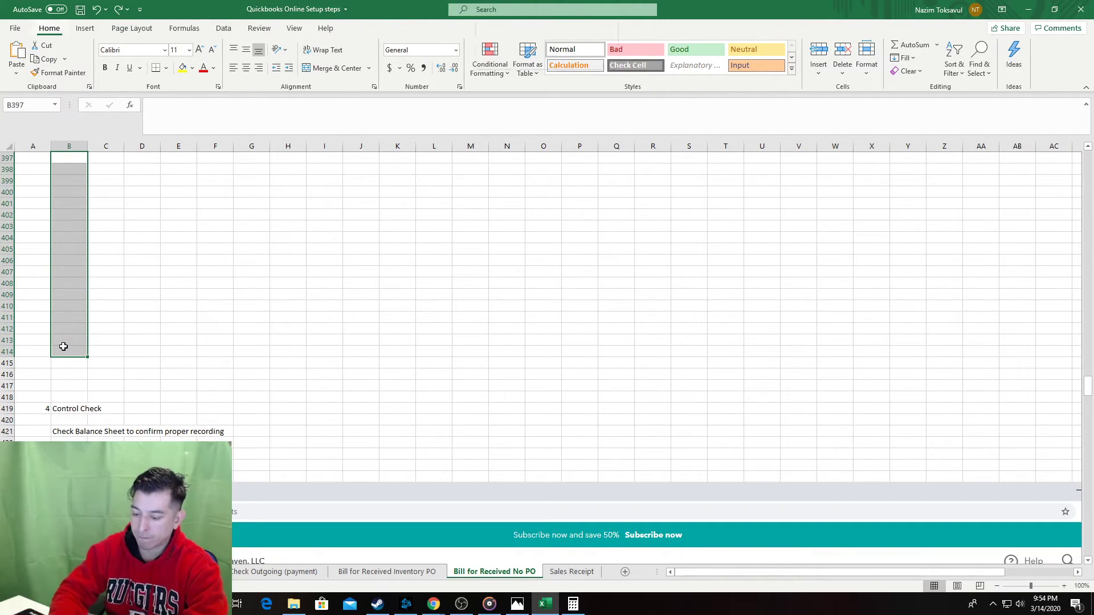
key("Delete")
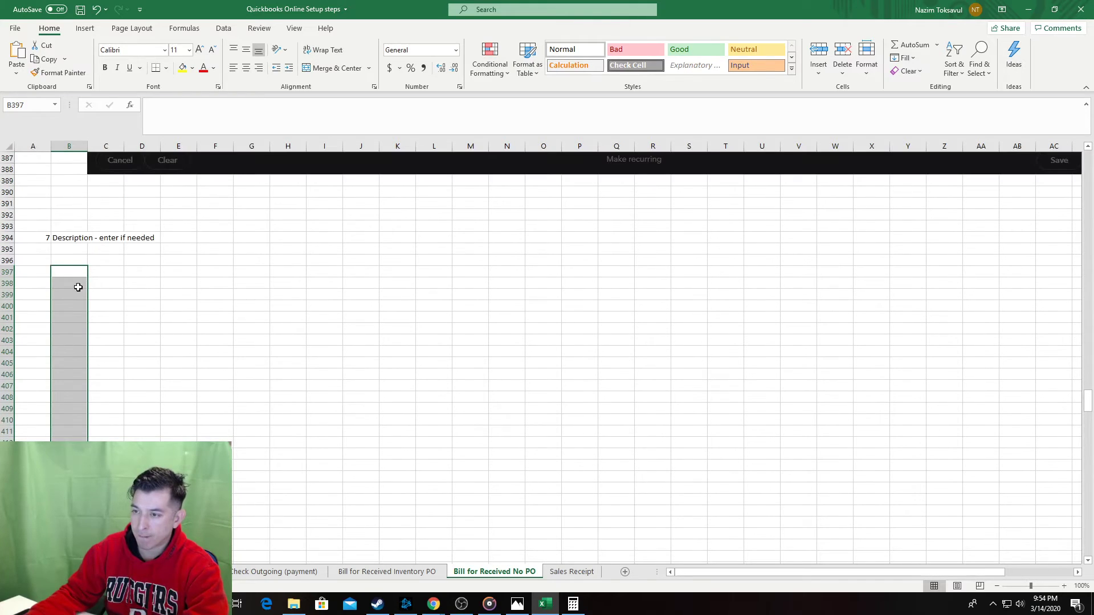
Expand the bill's Item details section and delete the outdated bill screenshot.
key("alt+Tab")
left_click(523, 380)
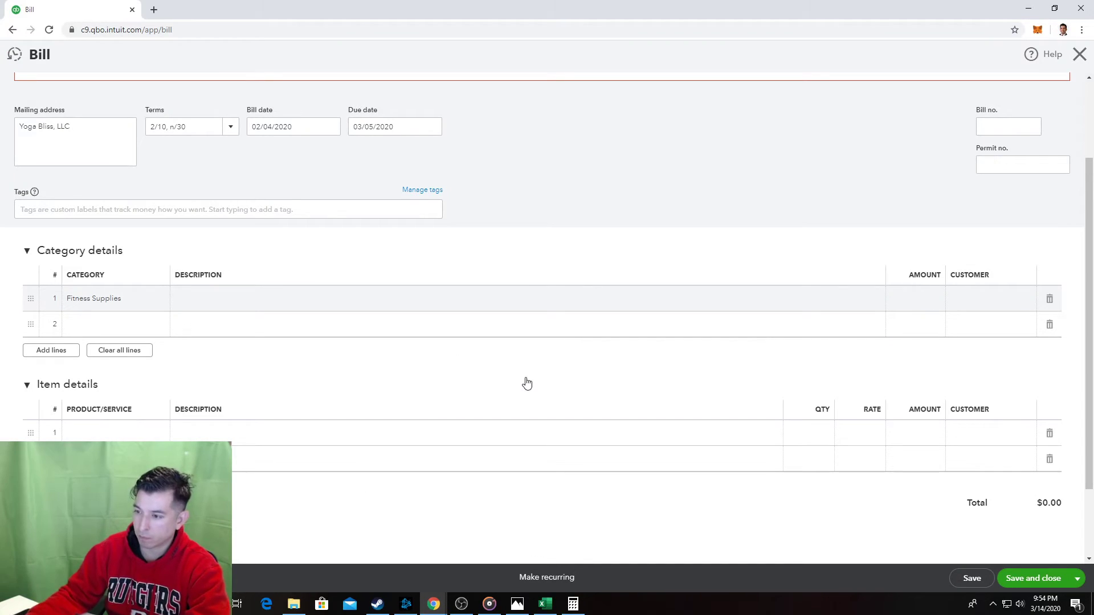
left_click(523, 380)
key("alt+Tab")
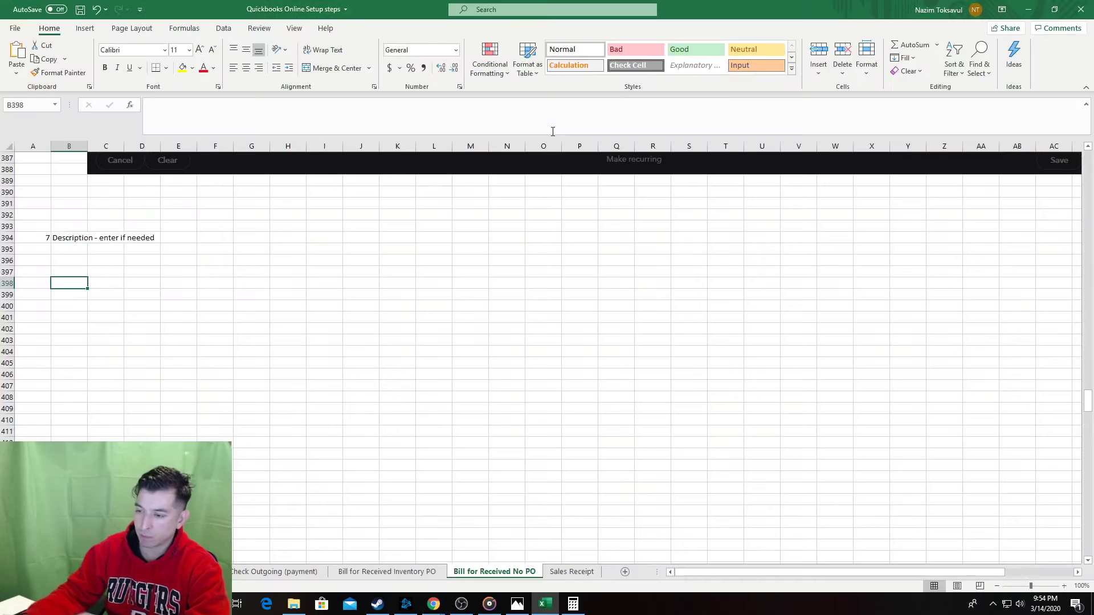
key("alt+Tab")
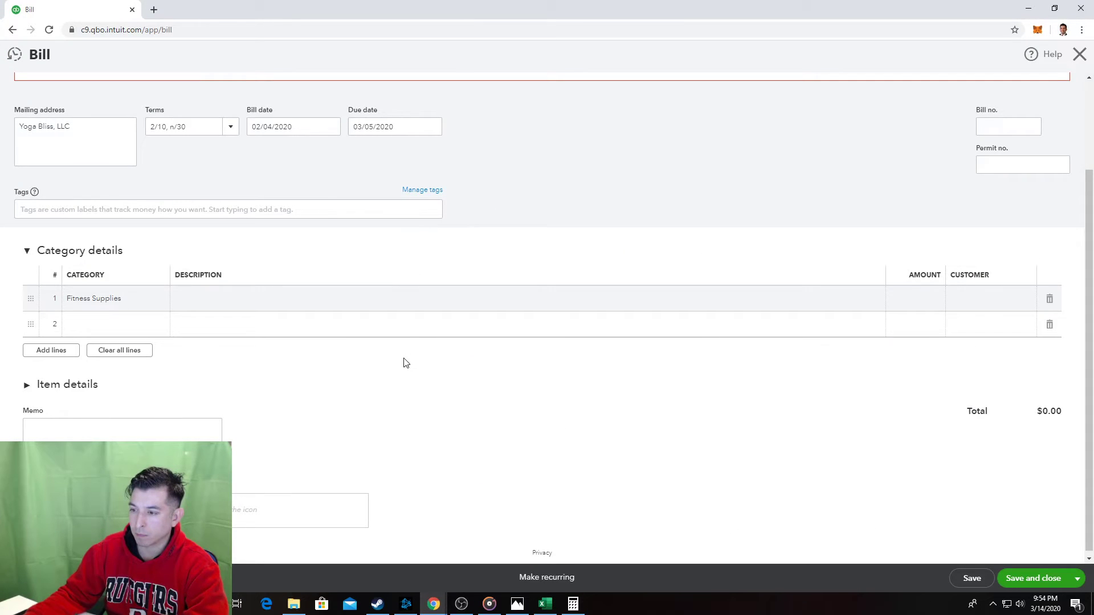
left_click(380, 388)
key("alt+Tab")
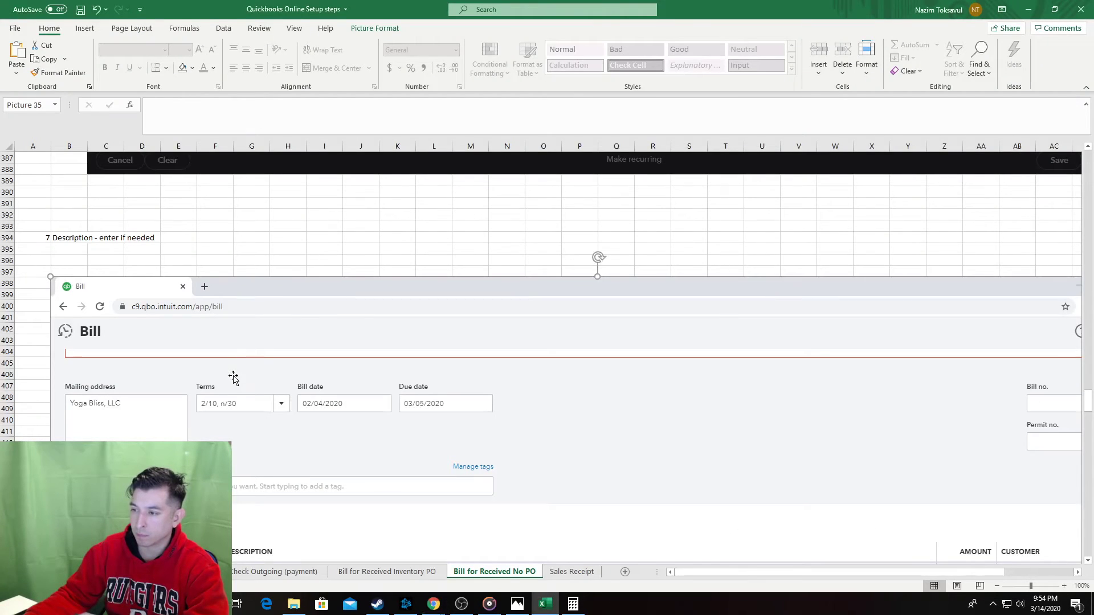
key("Delete")
key("alt+Tab")
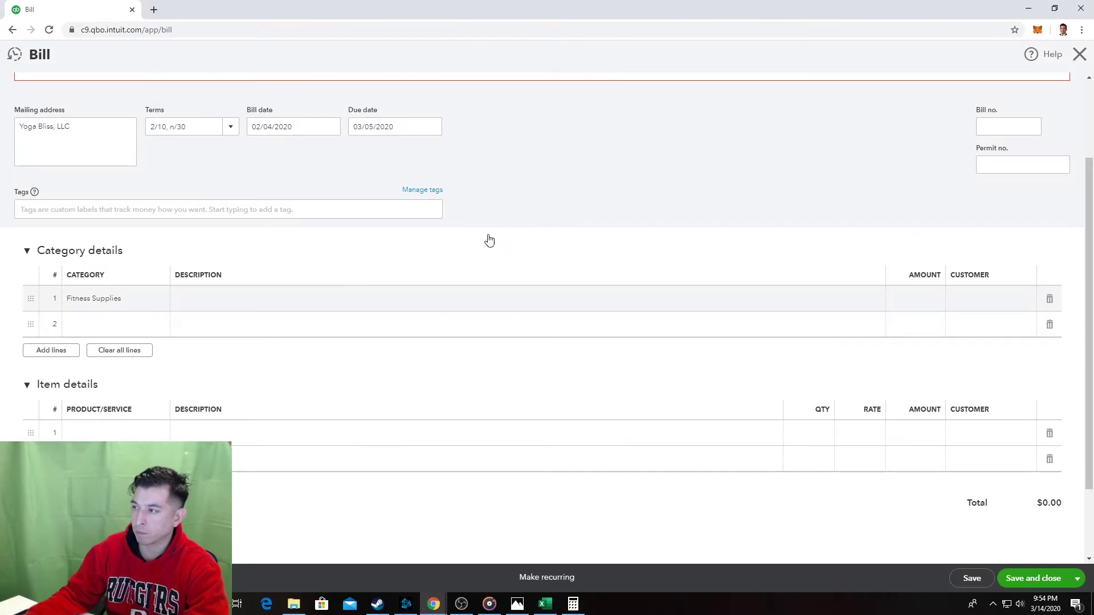
key("alt+Tab")
Paste the refreshed bill screenshot and number the next step 8.
key("ctrl+v")
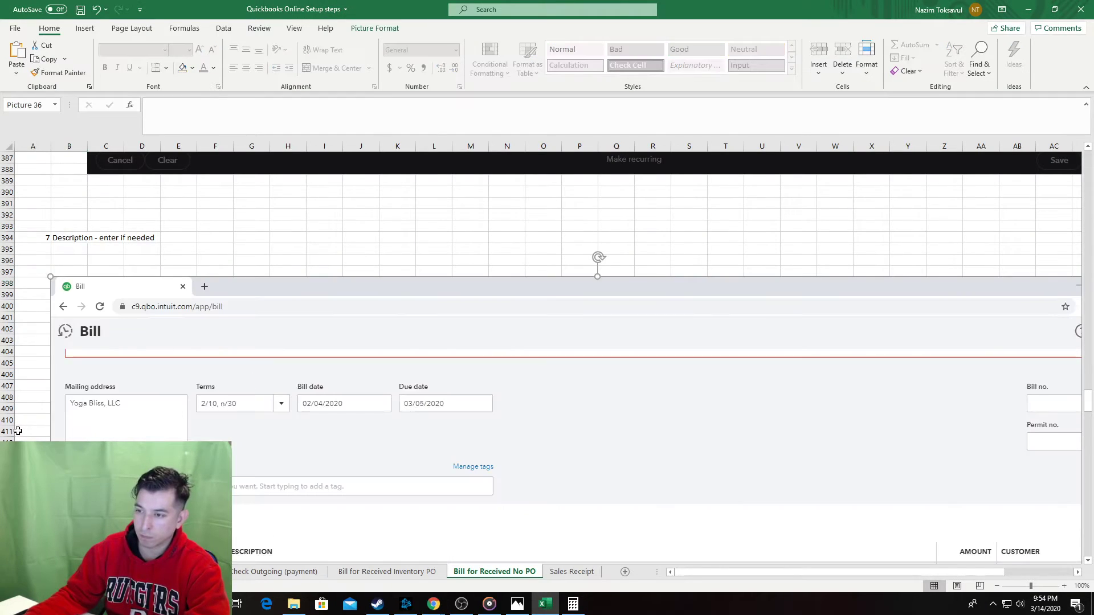
scroll(17, 419, "down", 4)
scroll(17, 420, "down", 10)
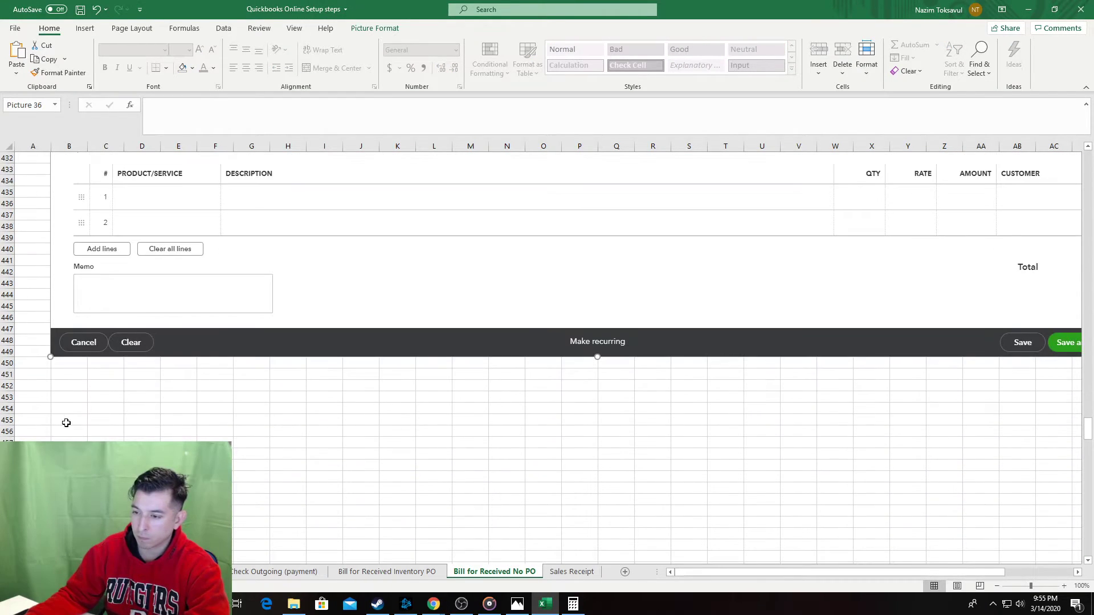
left_click(37, 411)
type("8")
key("Tab")
key("alt+Tab")
key("alt+Tab")
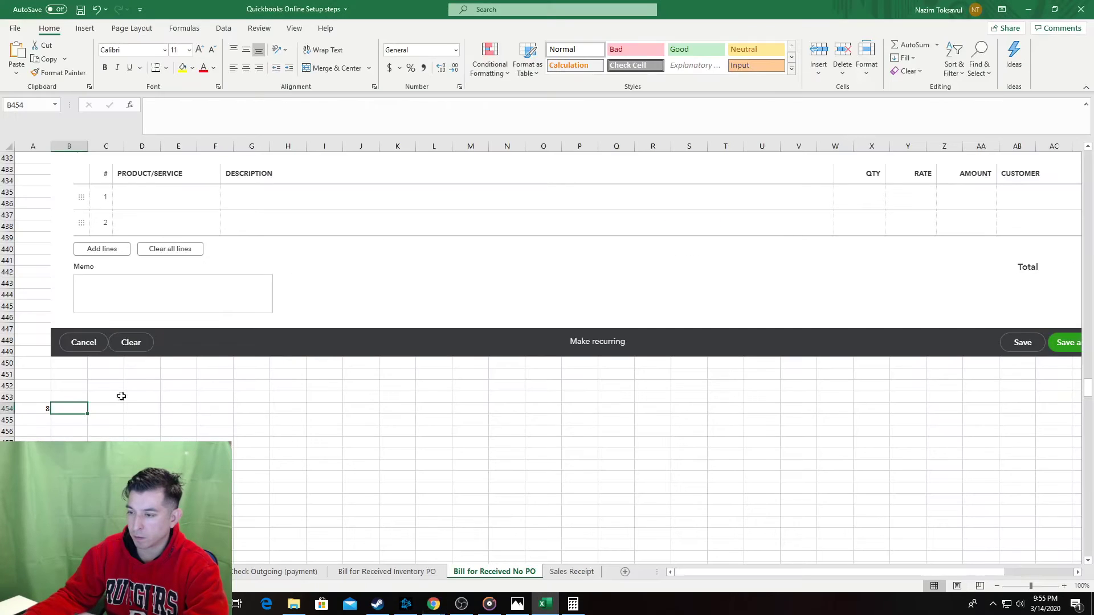
scroll(224, 341, "down", 6)
left_click_drag(64, 272, 77, 405)
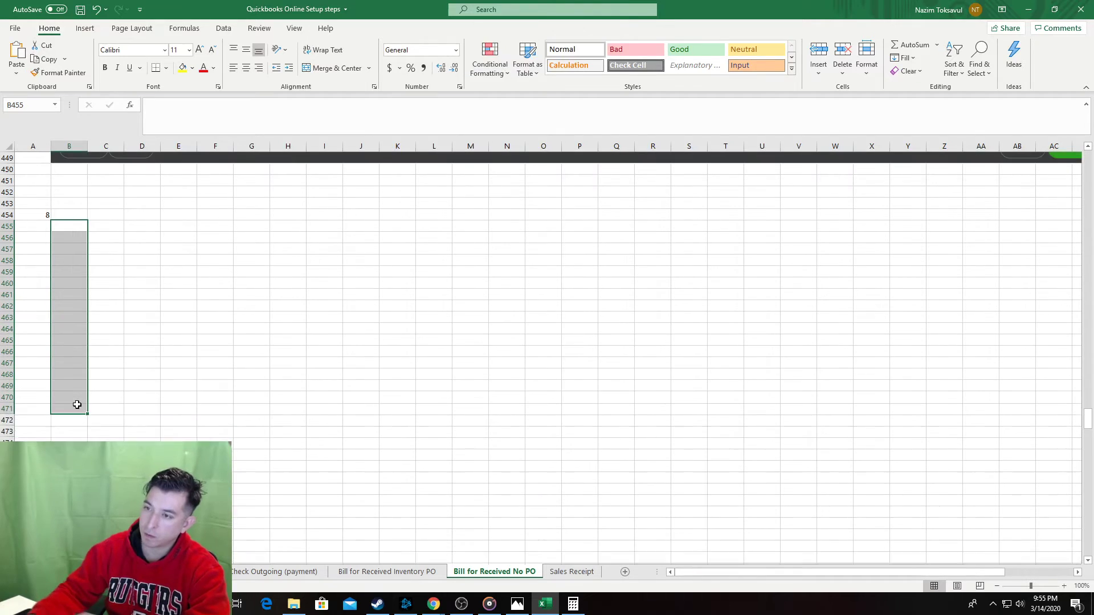
key("alt+Tab")
key("alt+Tab")
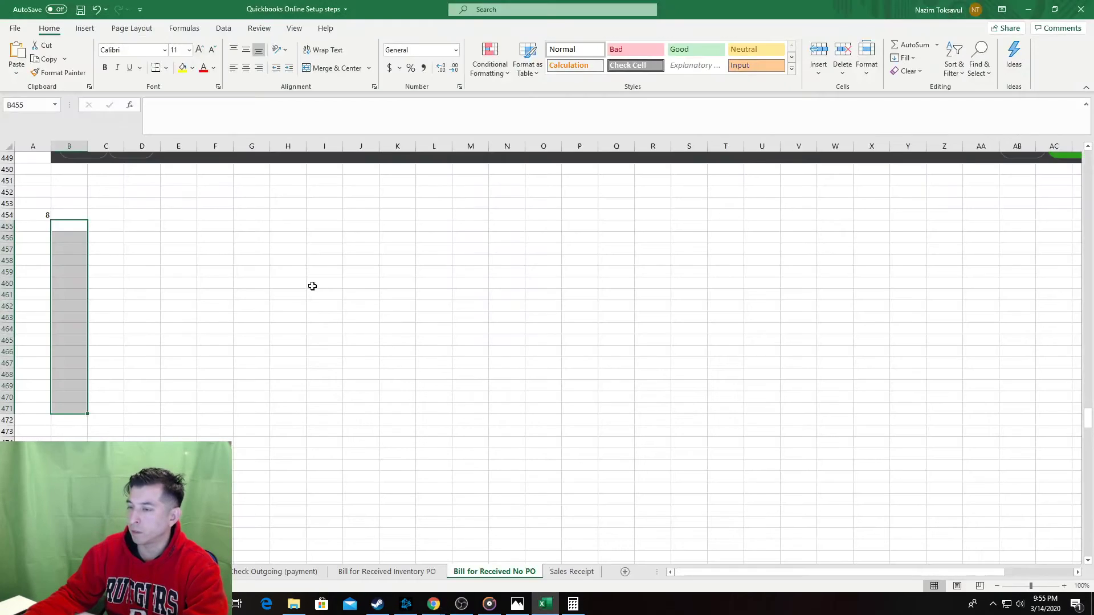
key("alt+Tab")
key("alt+Tab")
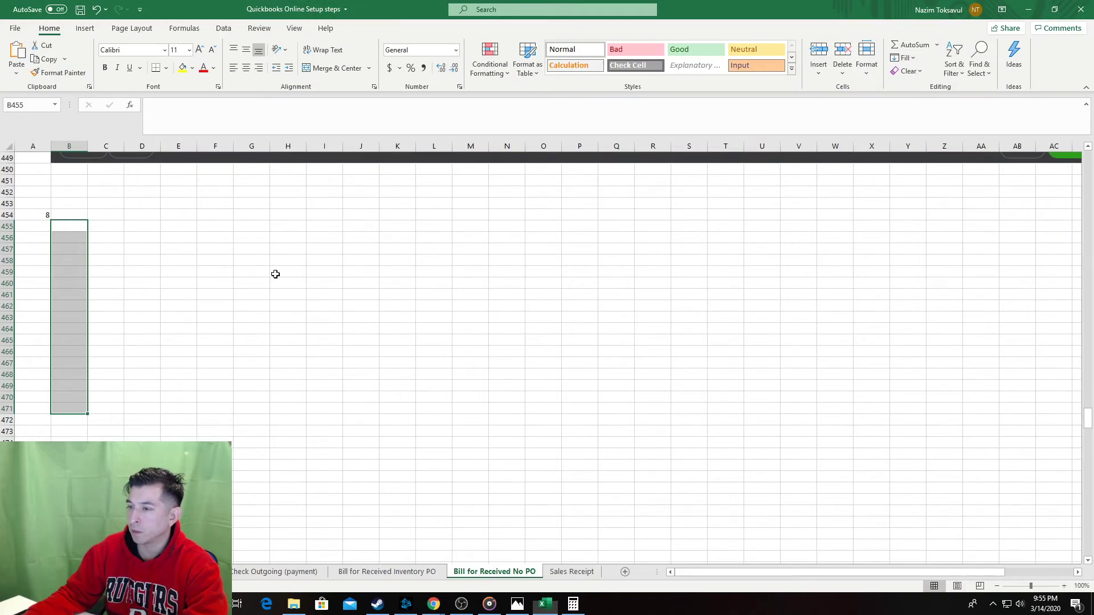
Label step 8 'Amount - enter', set 235.00 on the bill, and paste that screenshot below.
left_click(75, 213)
type("A")
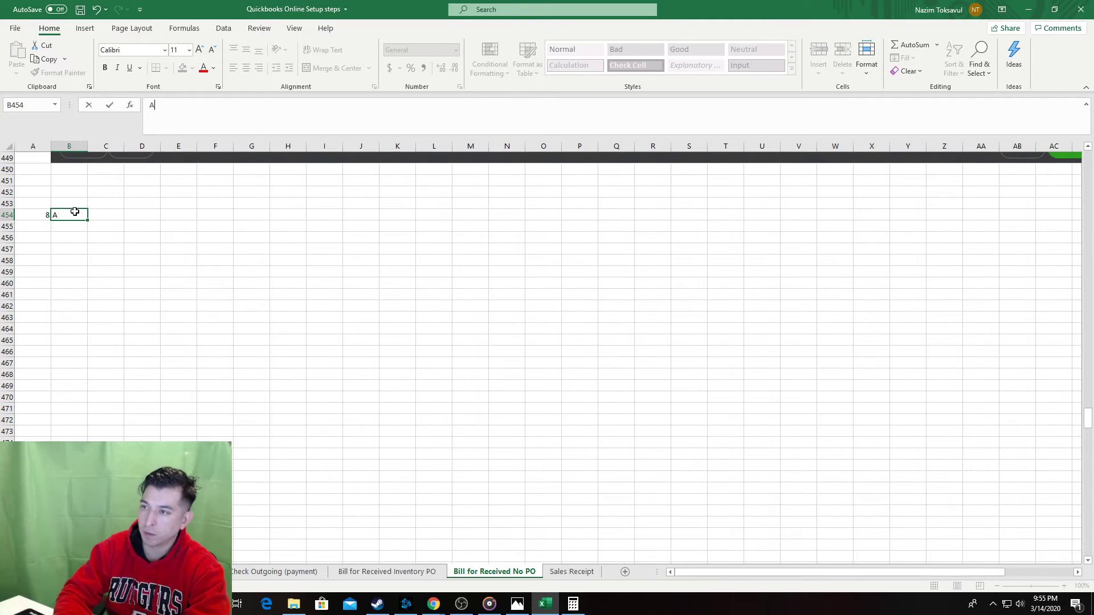
type("count - ente")
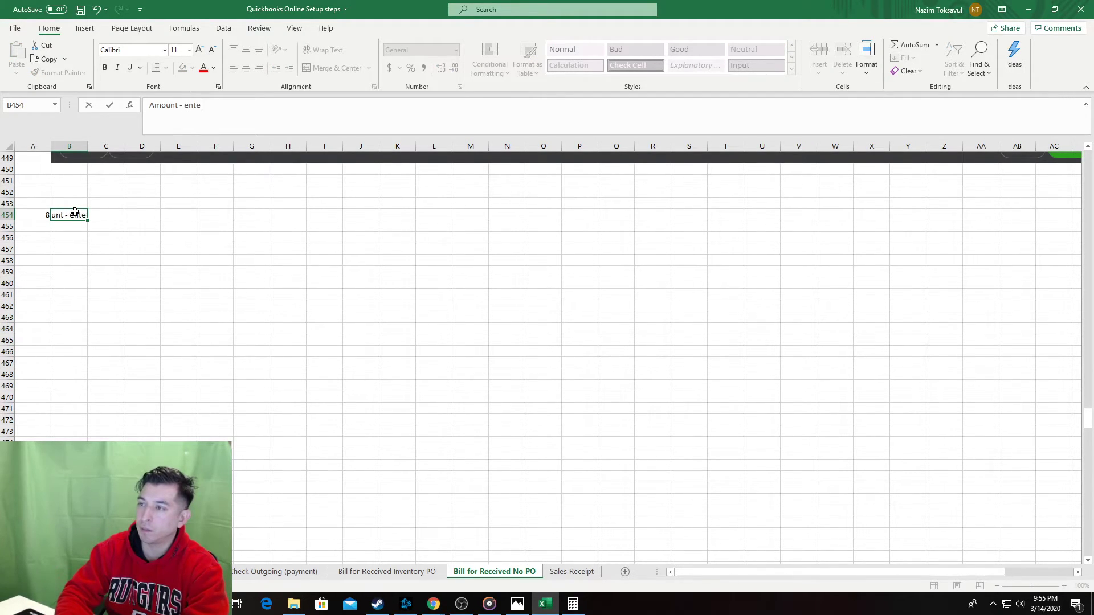
type("r")
key("Return")
key("alt+Tab")
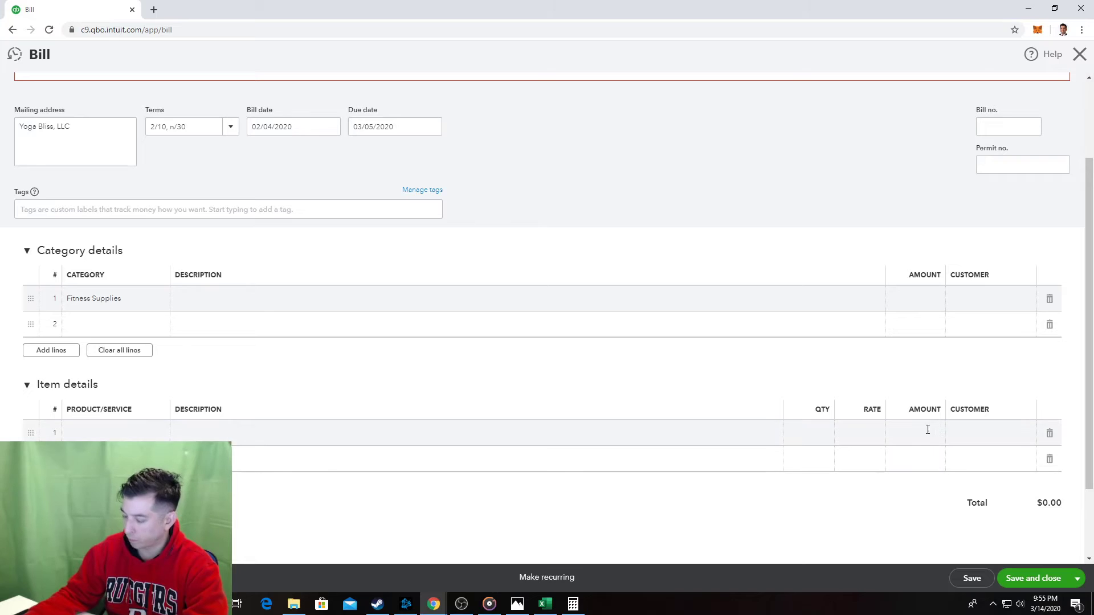
left_click(928, 430)
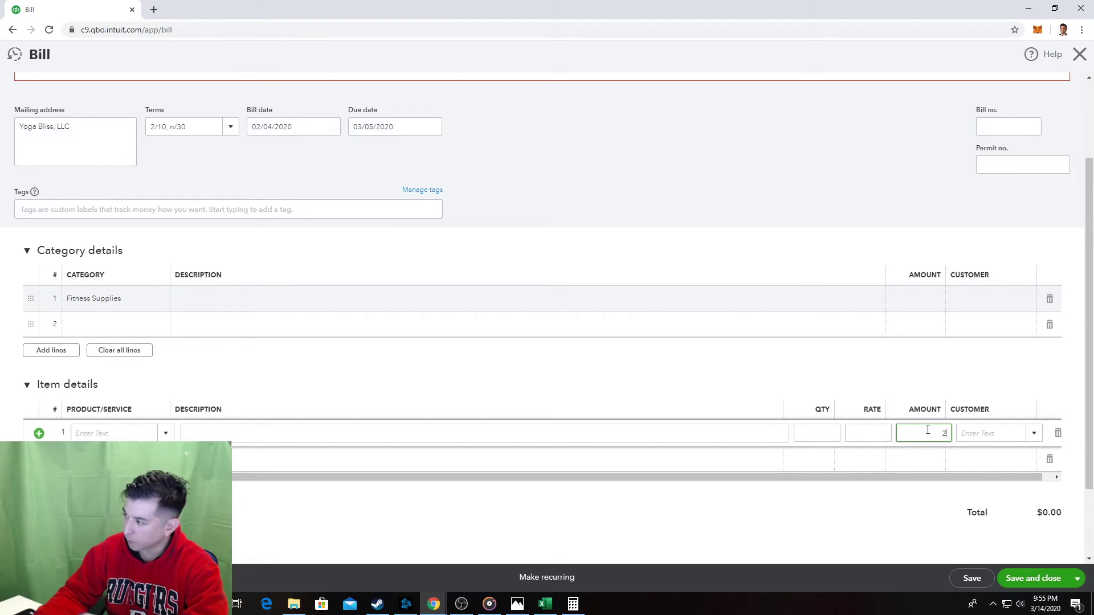
left_click(783, 198)
key("alt+Tab")
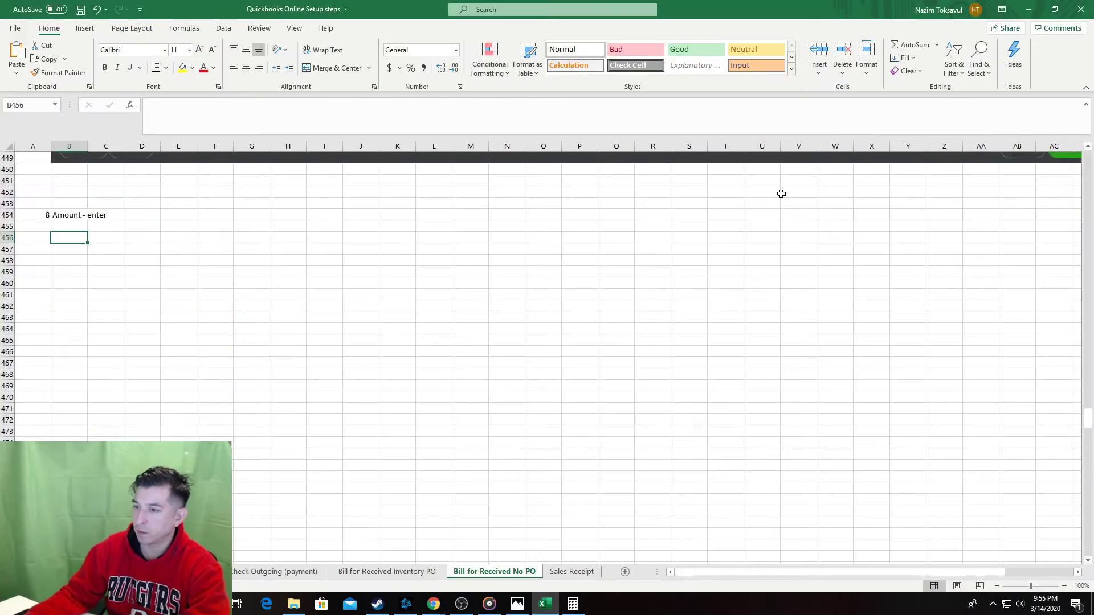
left_click(81, 248)
key("ctrl+v")
scroll(313, 384, "down", 10)
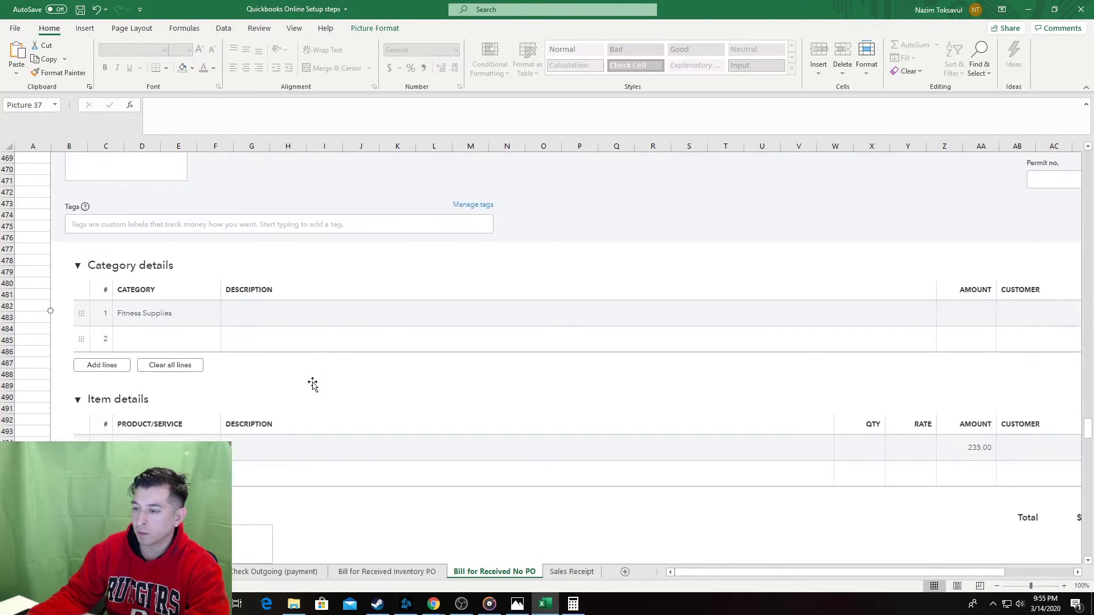
scroll(278, 379, "down", 6)
key("alt+Tab")
key("alt+Tab")
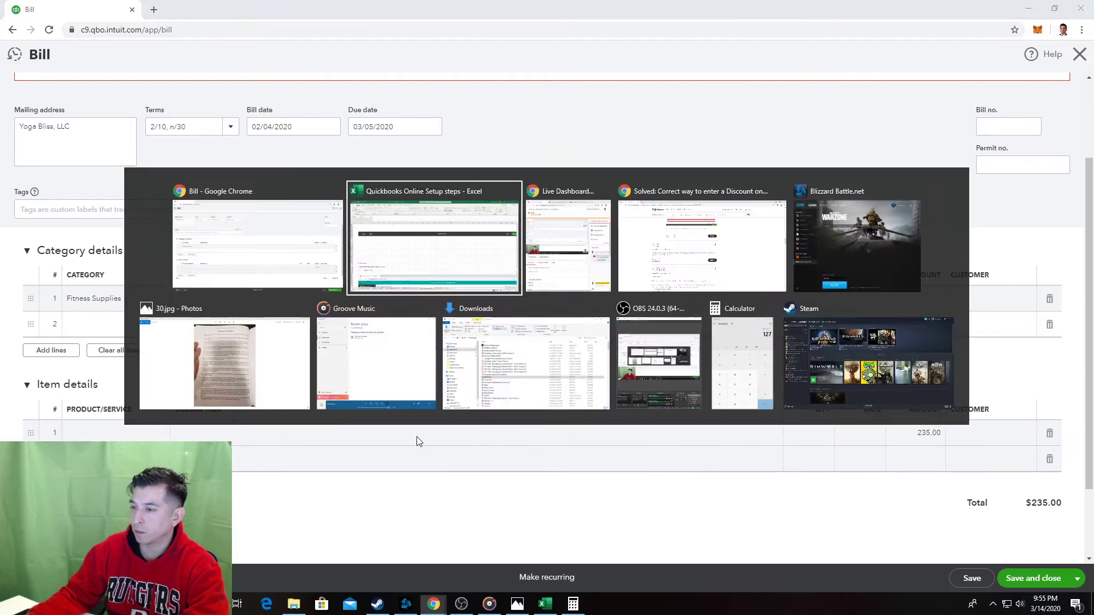
left_click(39, 340)
Add step 9 'Hit save' and save the workbook.
key("ctrl+Up")
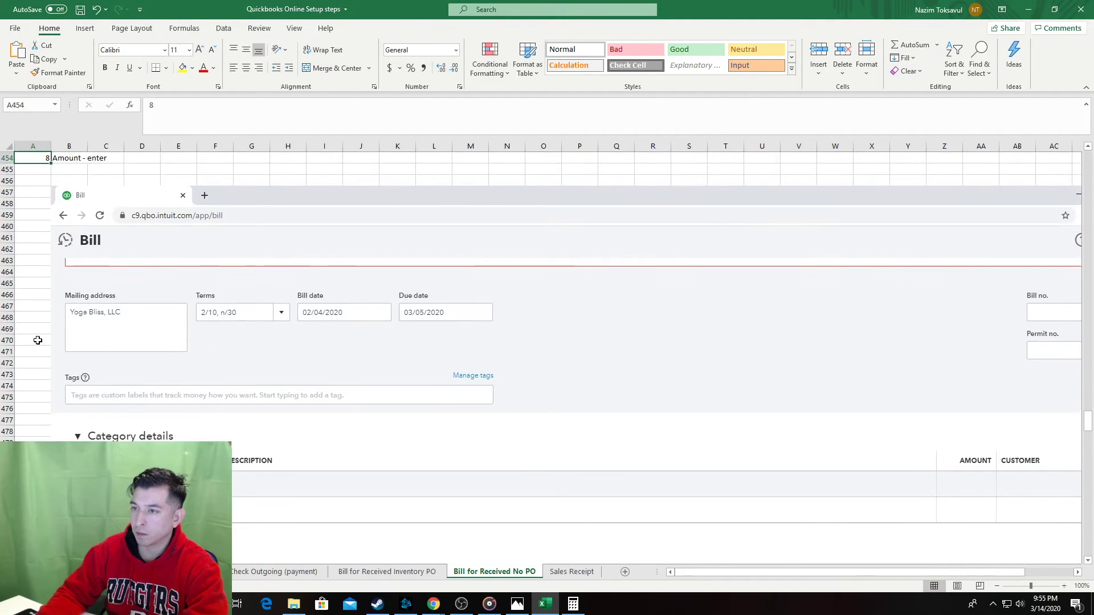
key("Page_Down")
key("Page_Down")
key("Page_Up")
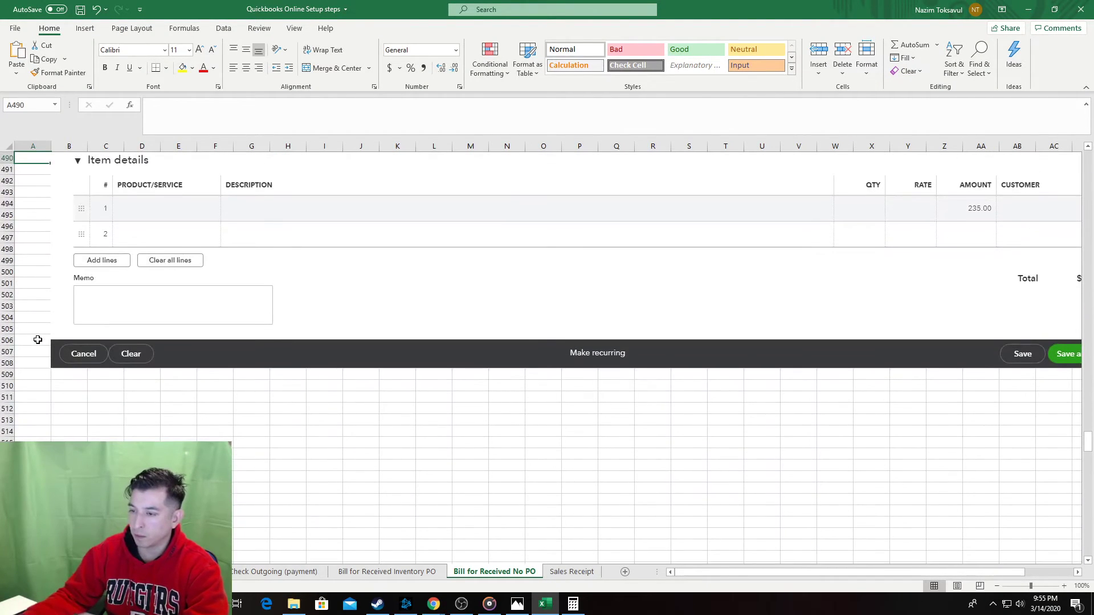
left_click(40, 420)
type("9")
key("Tab")
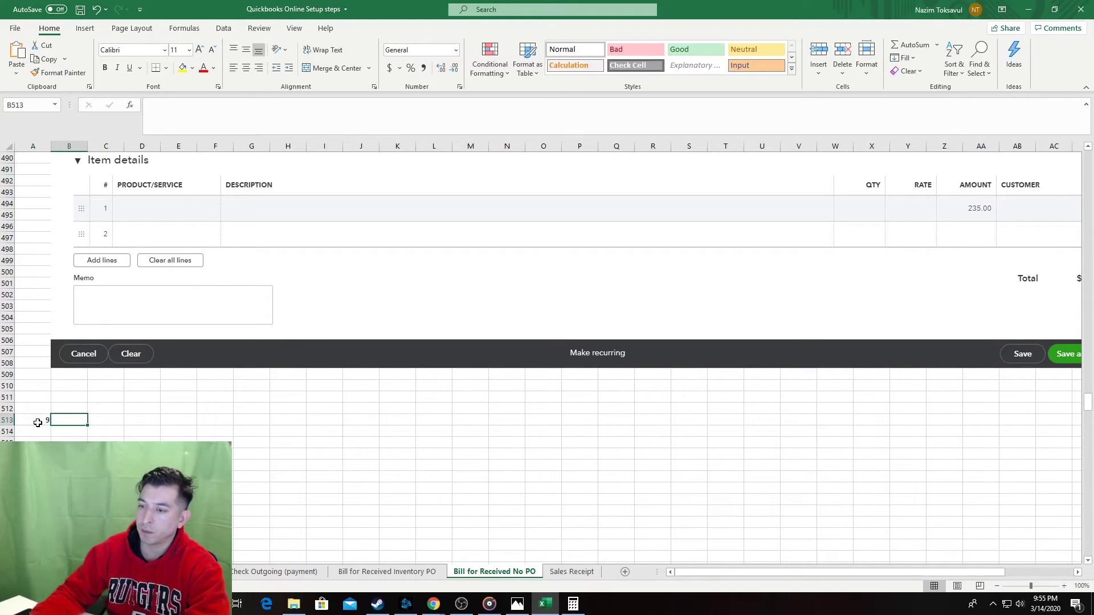
type("S")
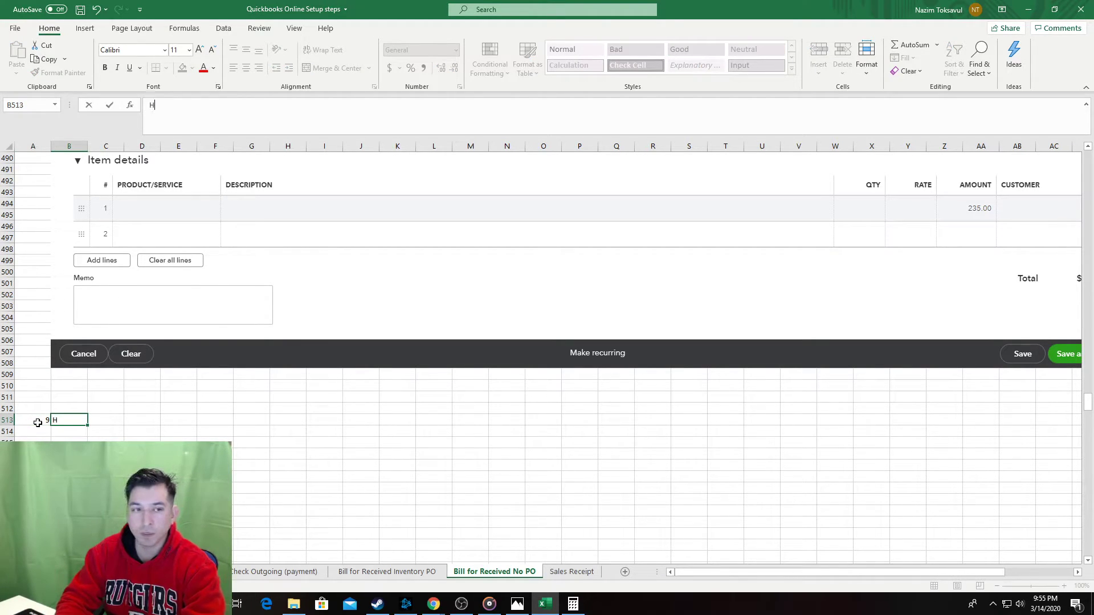
type("it save")
key("Return")
key("Return")
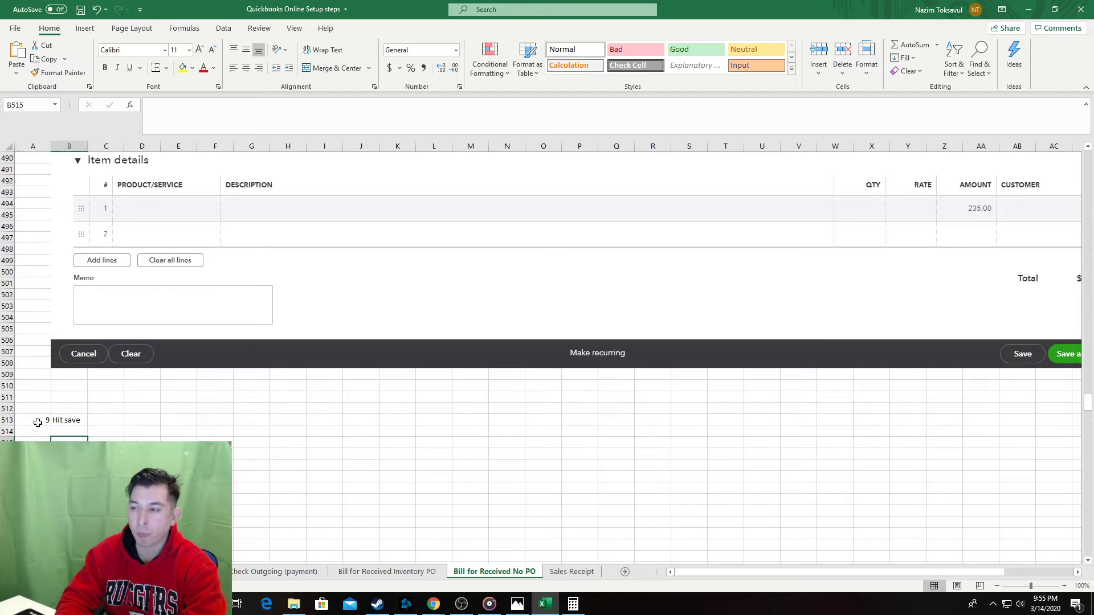
key("ctrl+s")
key("alt+Tab")
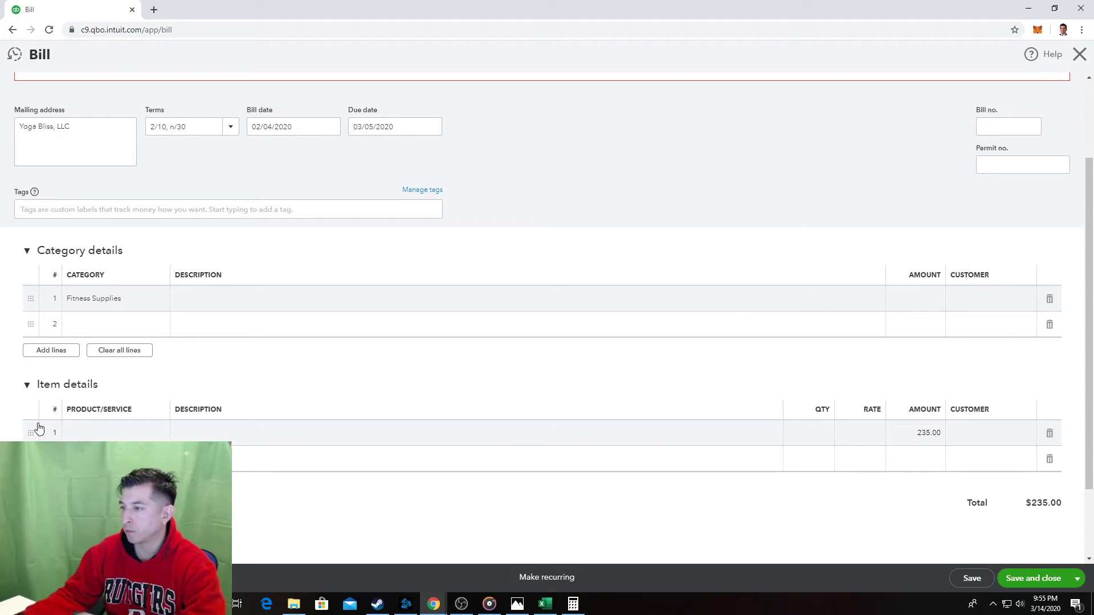
Remove the 235.00 amount from the bill's first item line.
left_click(1047, 579)
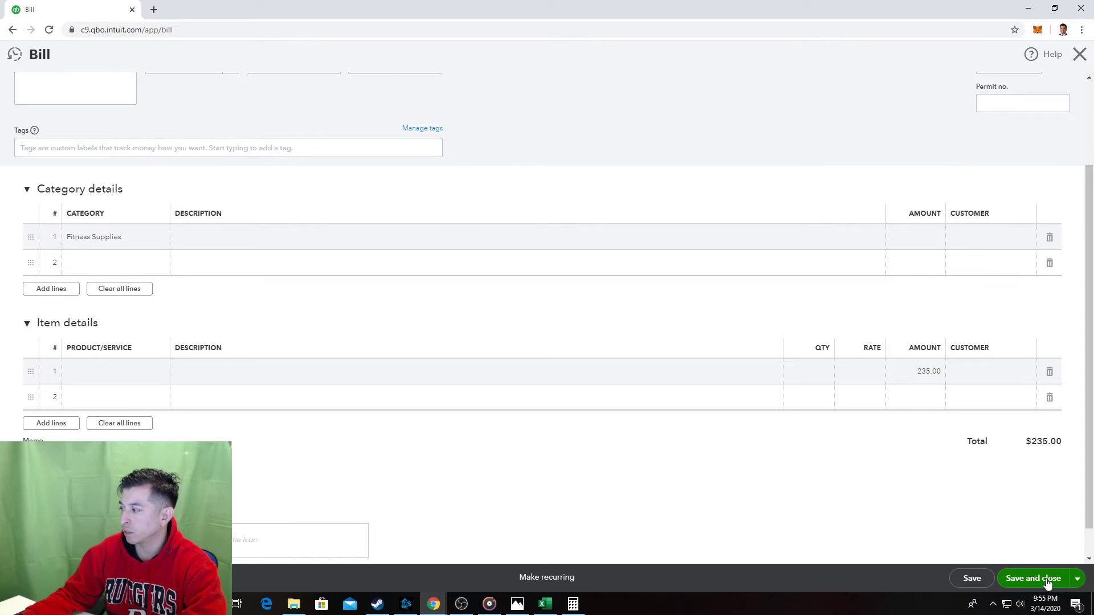
scroll(971, 519, "down", 3)
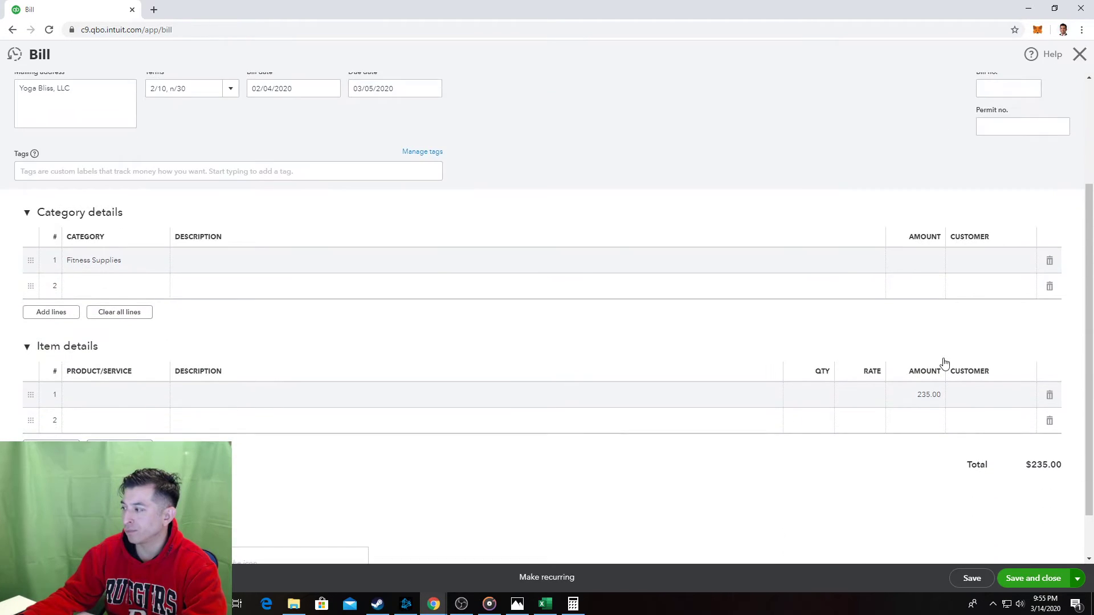
left_click(110, 391)
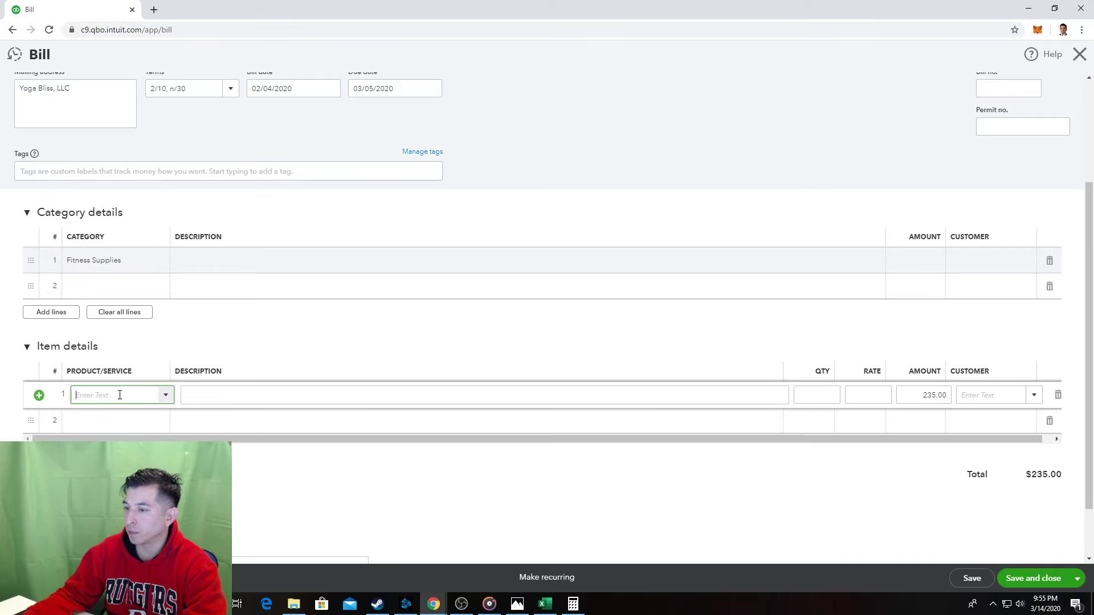
left_click(166, 396)
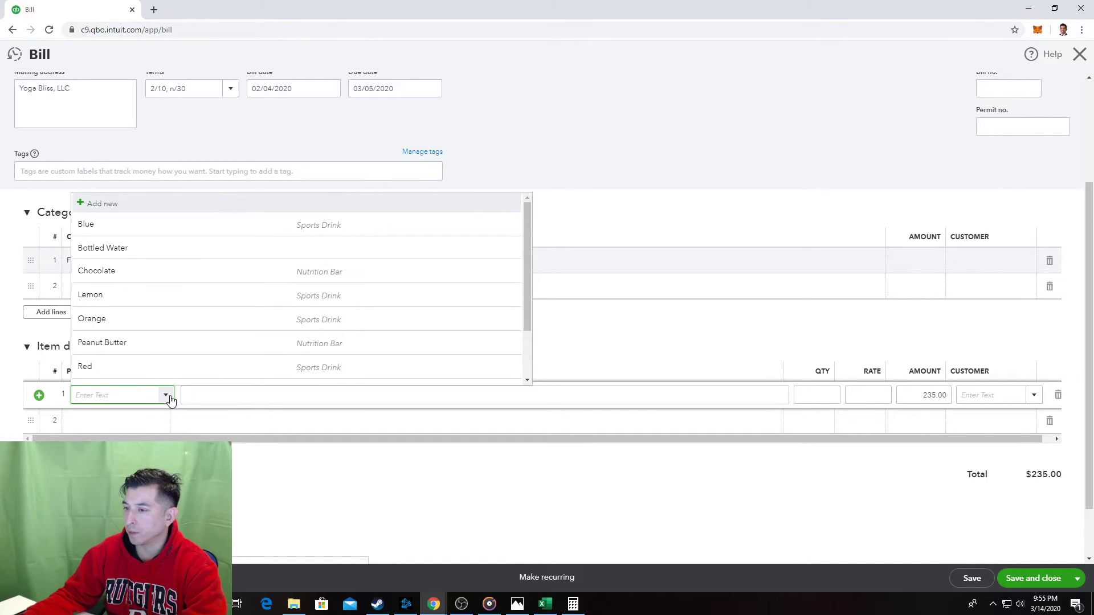
left_click(167, 396)
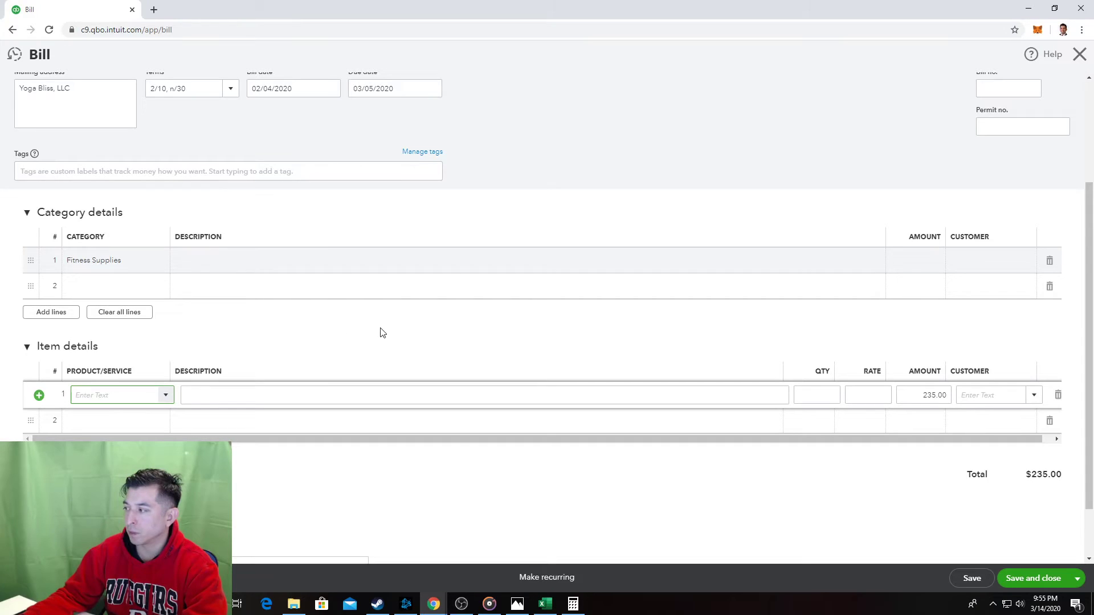
scroll(309, 339, "up", 2)
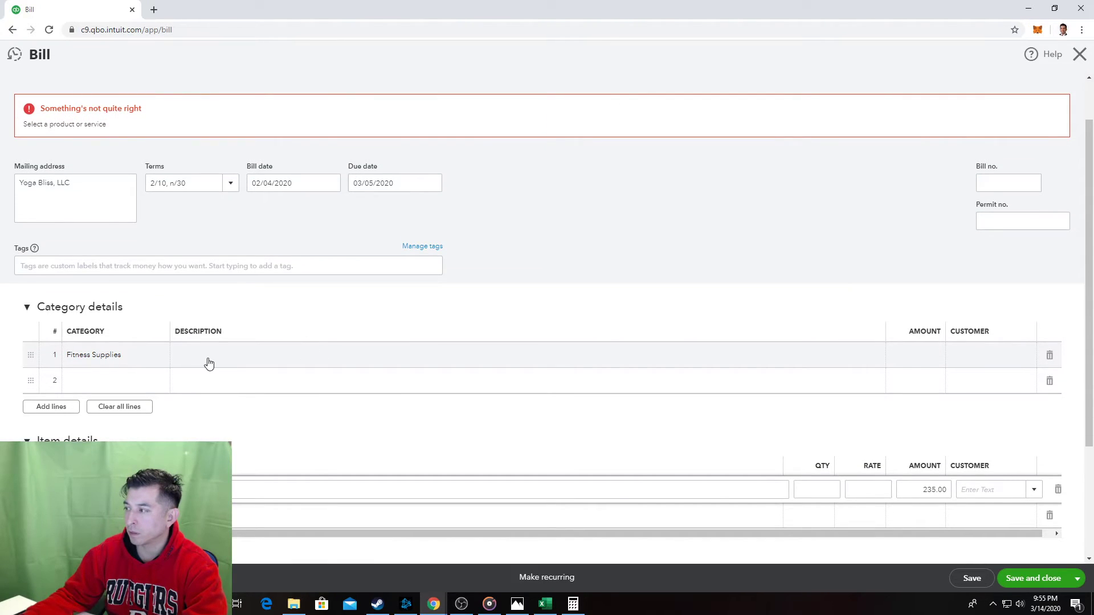
left_click(922, 487)
key("BackSpace")
Enter 235 and 'Yoga mats and towels' on category line 1, then return to Excel.
left_click(911, 358)
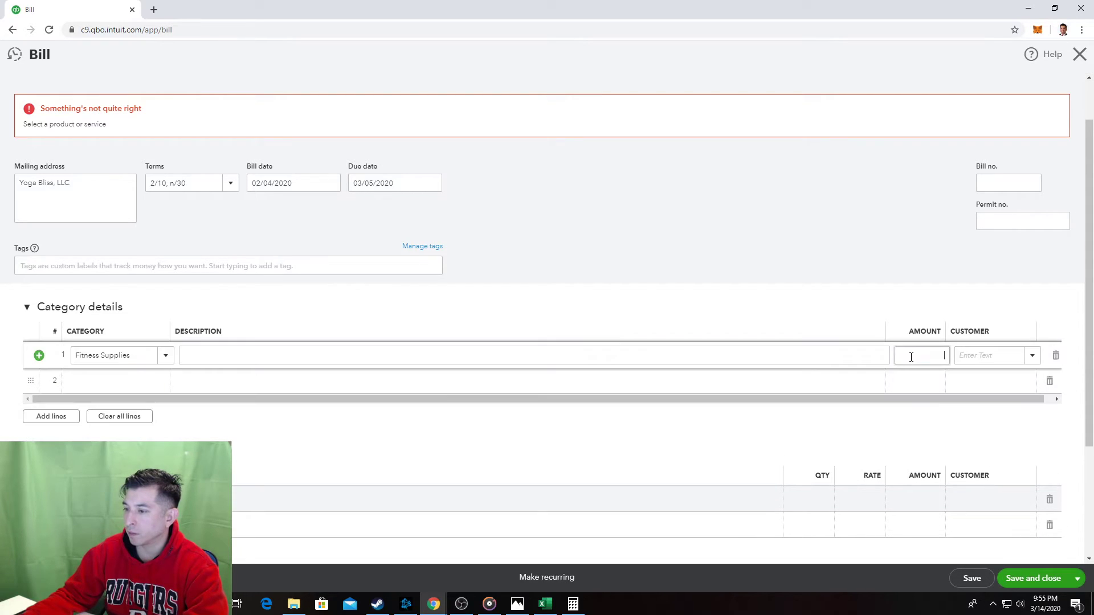
type("235")
left_click(749, 356)
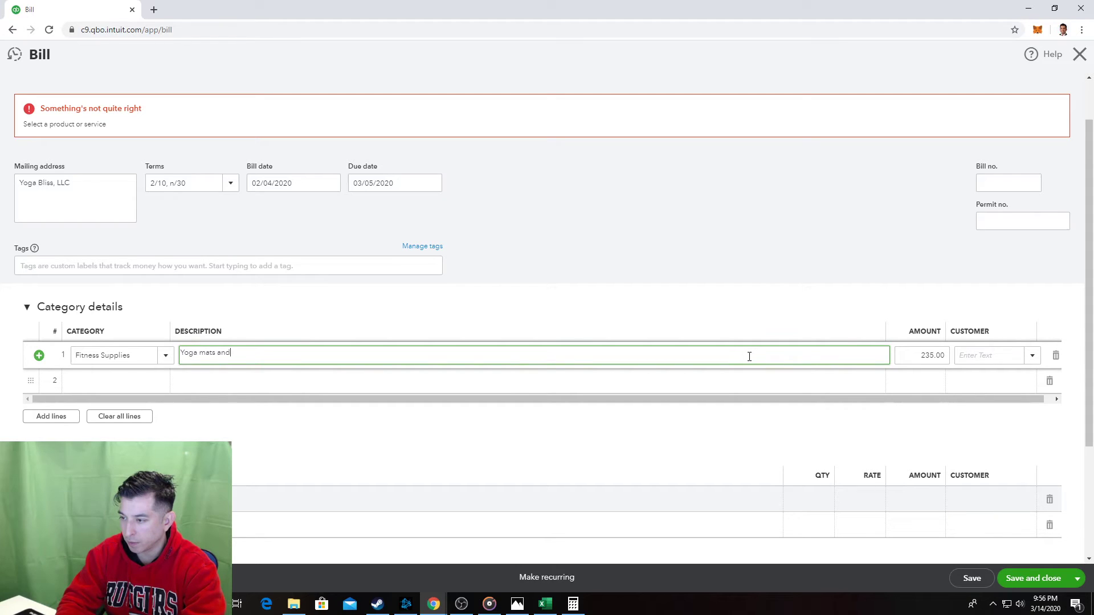
left_click(737, 164)
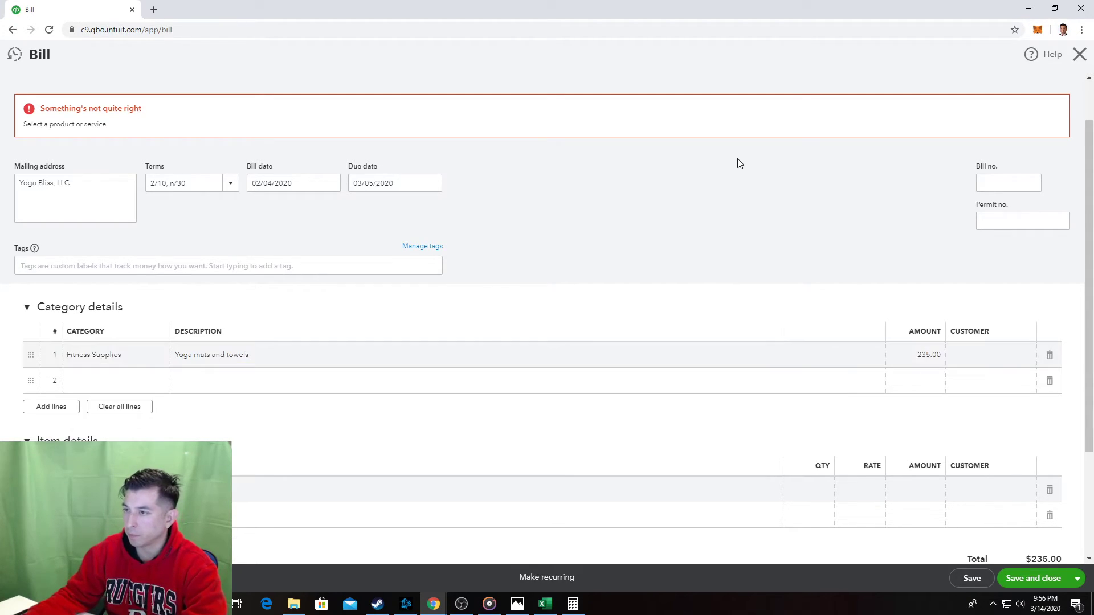
key("alt+Tab")
scroll(368, 446, "up", 2)
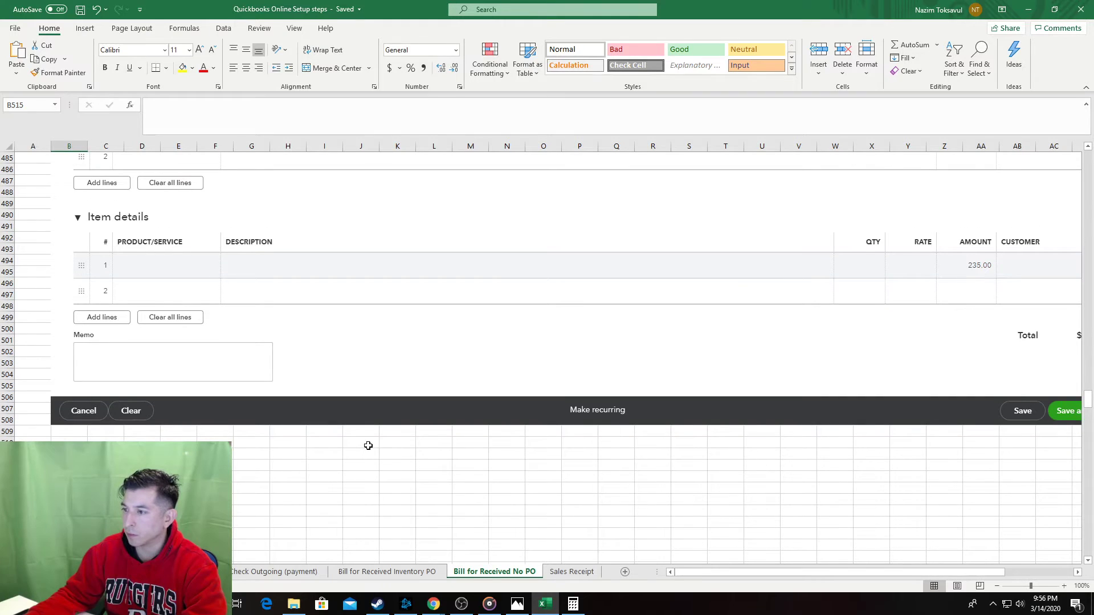
Delete the two outdated bill screenshots from the sheet.
scroll(368, 445, "up", 2)
left_click(368, 447)
key("Delete")
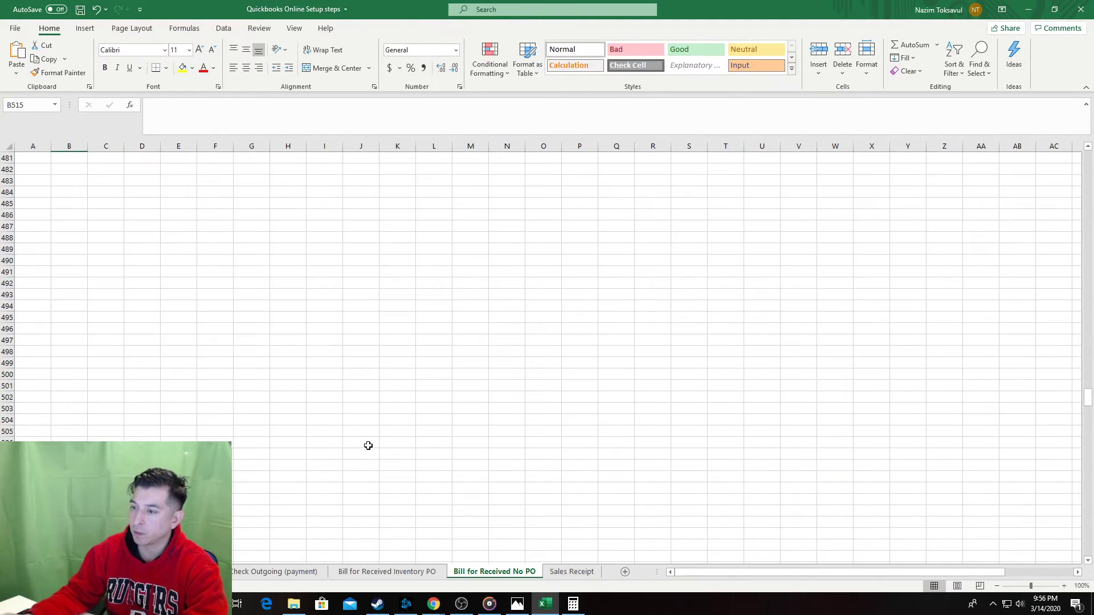
scroll(366, 445, "up", 11)
scroll(364, 445, "up", 12)
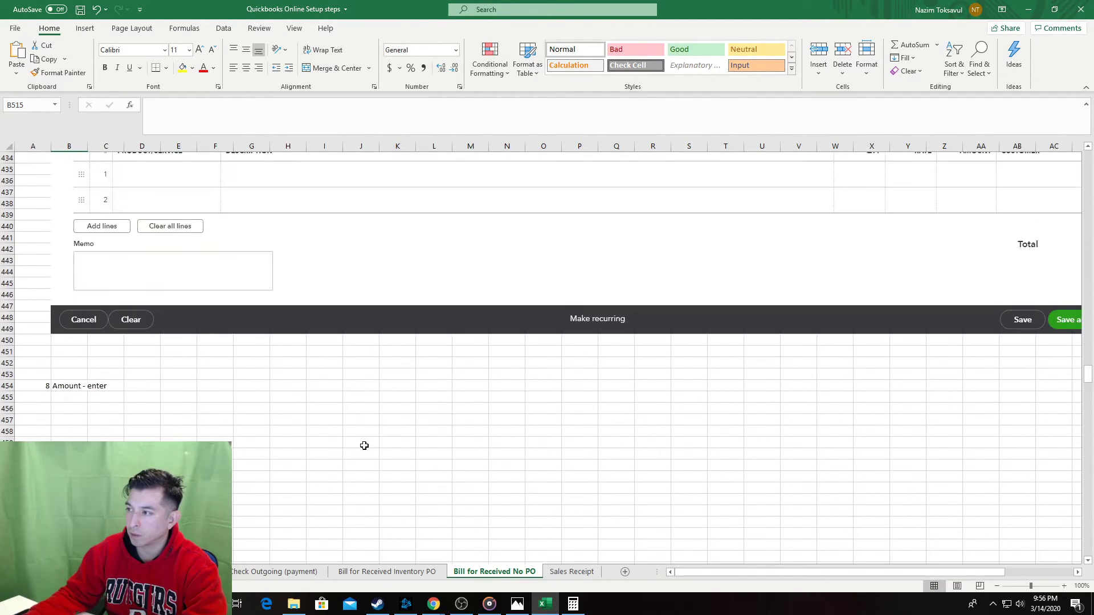
scroll(364, 447, "up", 3)
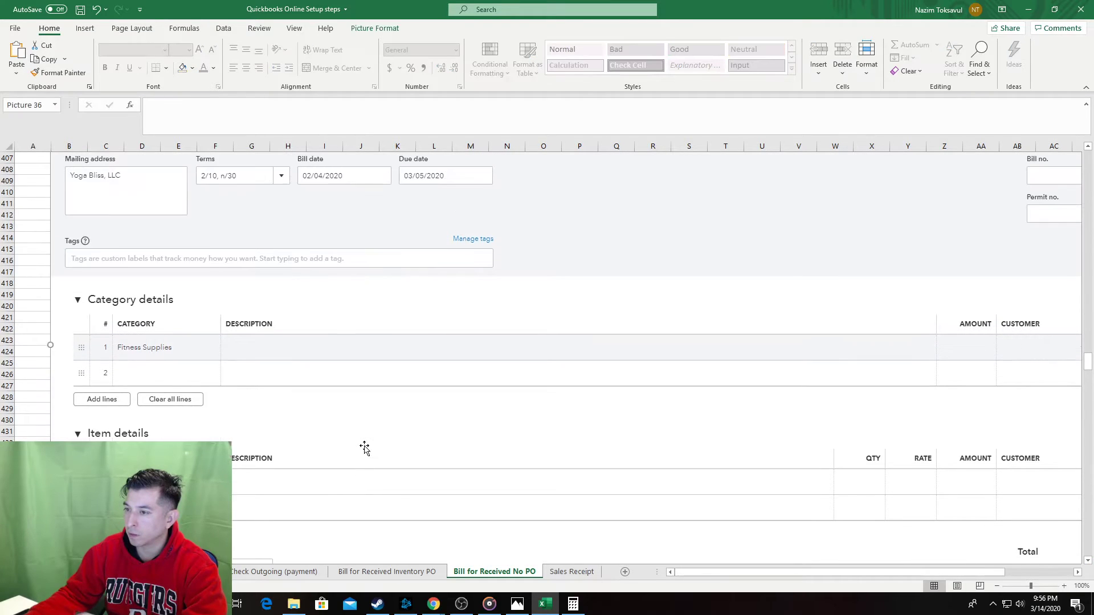
left_click(364, 446)
key("Delete")
Clear the line 1 amount on the QuickBooks bill and paste a fresh bill screenshot under step 7.
key("alt+Tab")
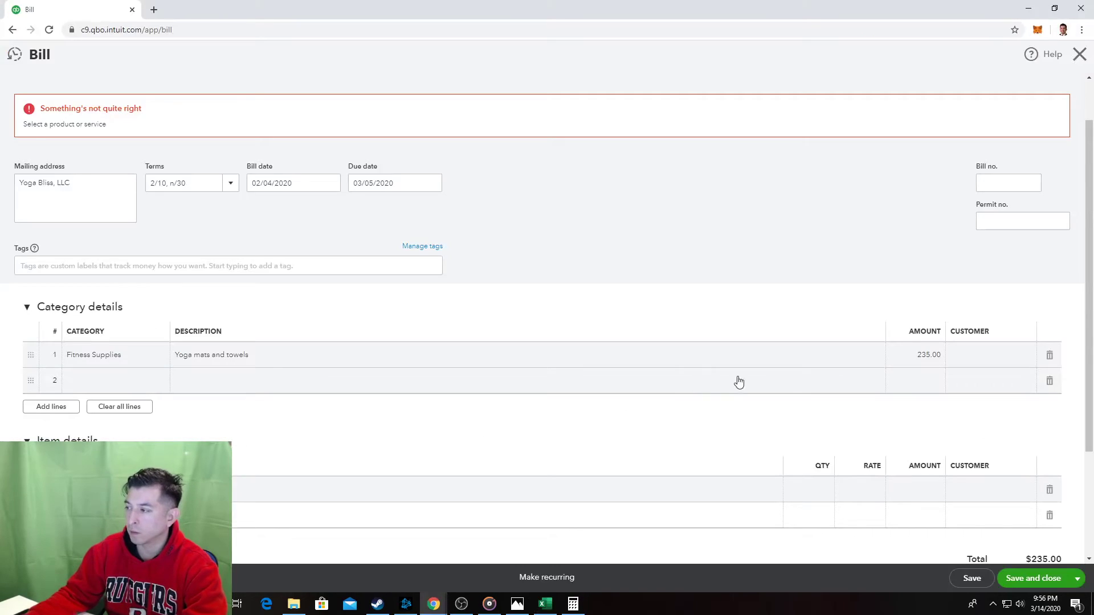
left_click(898, 351)
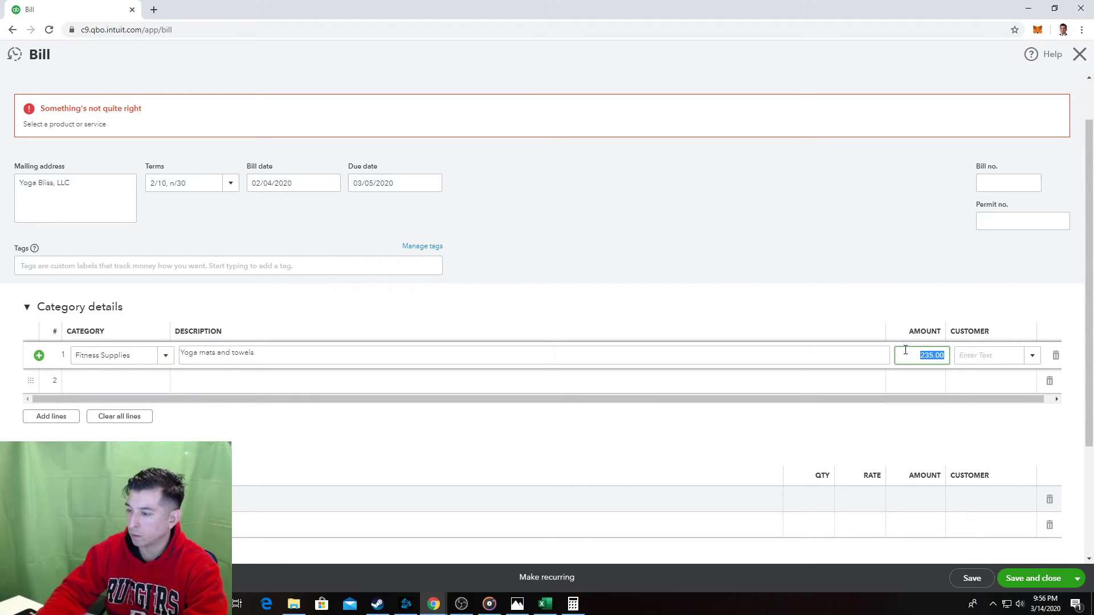
left_click(815, 225)
key("alt+Tab")
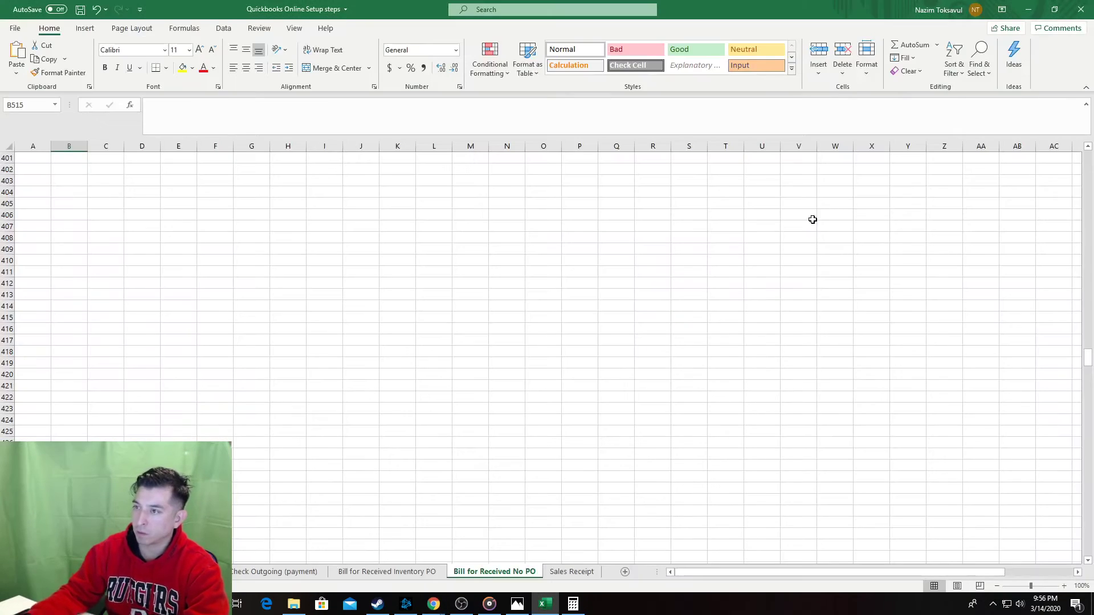
scroll(117, 273, "up", 3)
key("ctrl+v")
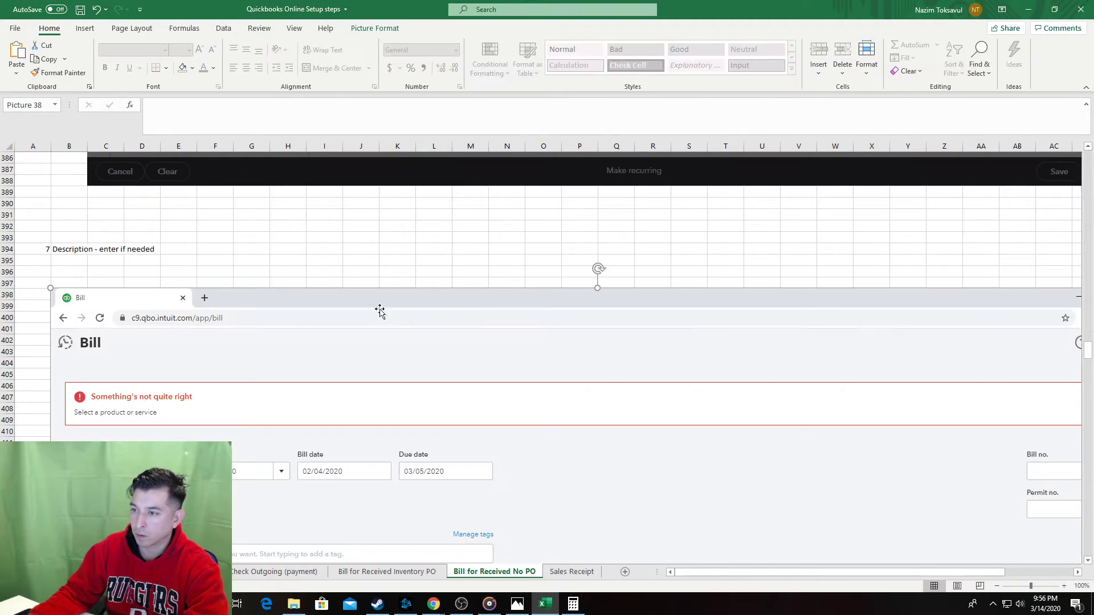
Copy an existing red highlight box and frame the Description/category field on the step 7 screenshot.
scroll(576, 308, "up", 12)
scroll(696, 337, "up", 19)
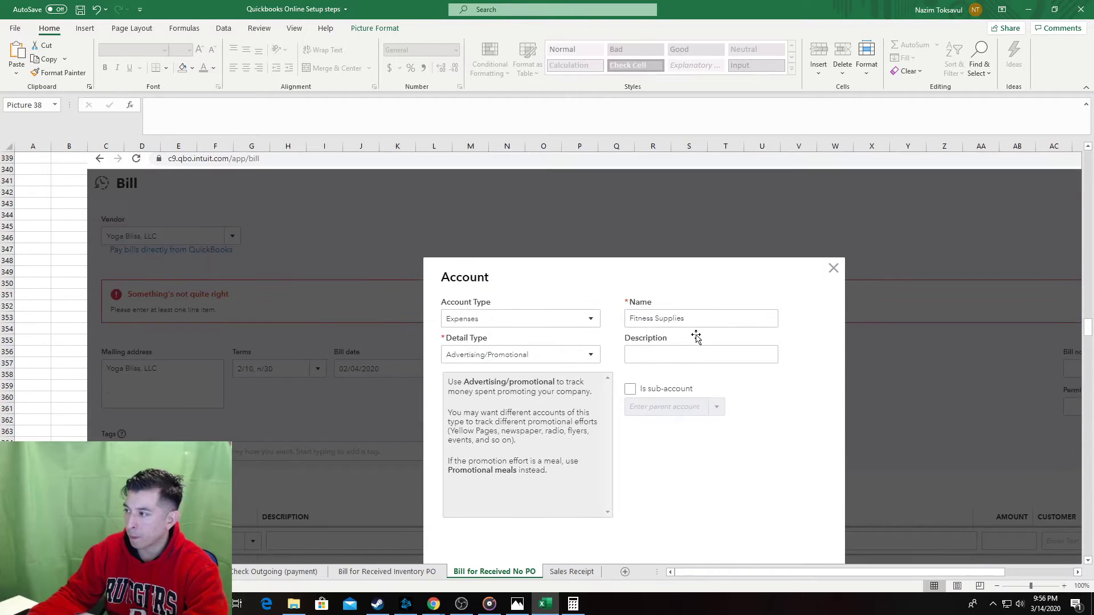
scroll(678, 337, "up", 16)
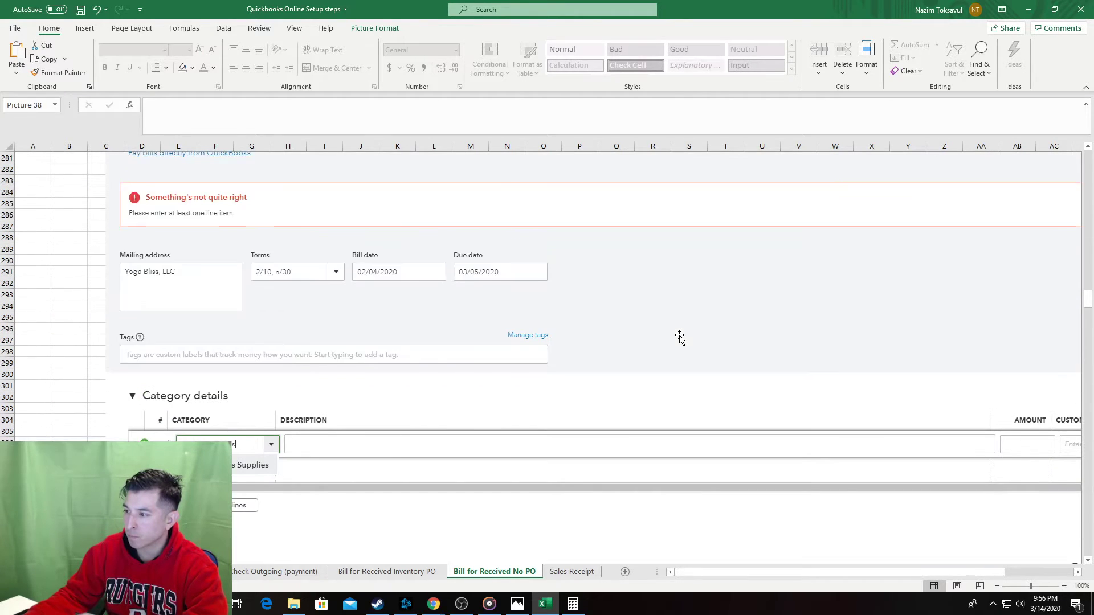
scroll(669, 336, "up", 10)
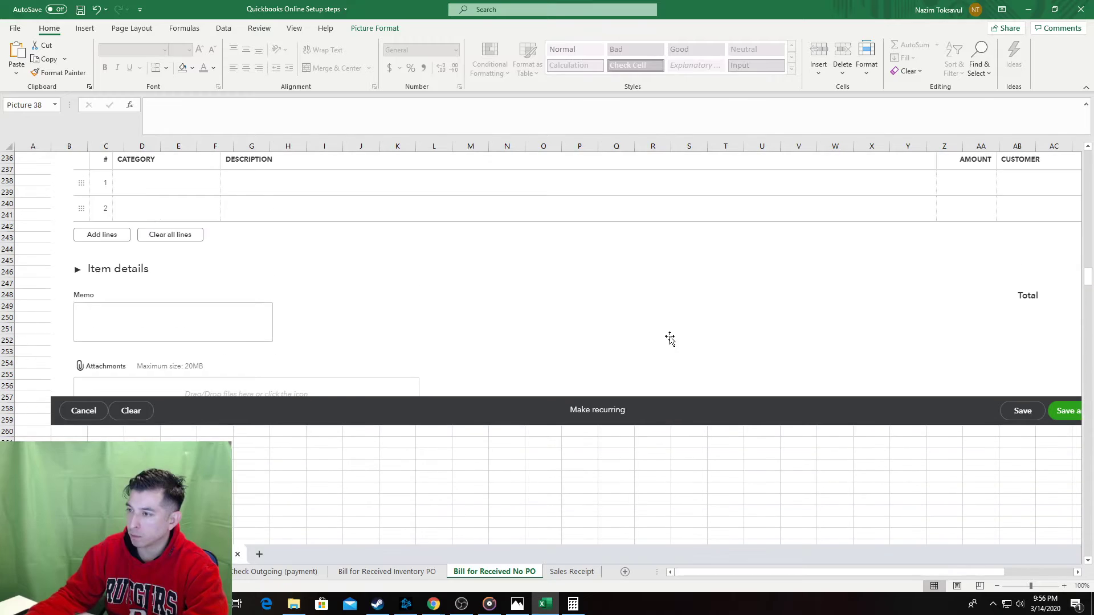
left_click(385, 253)
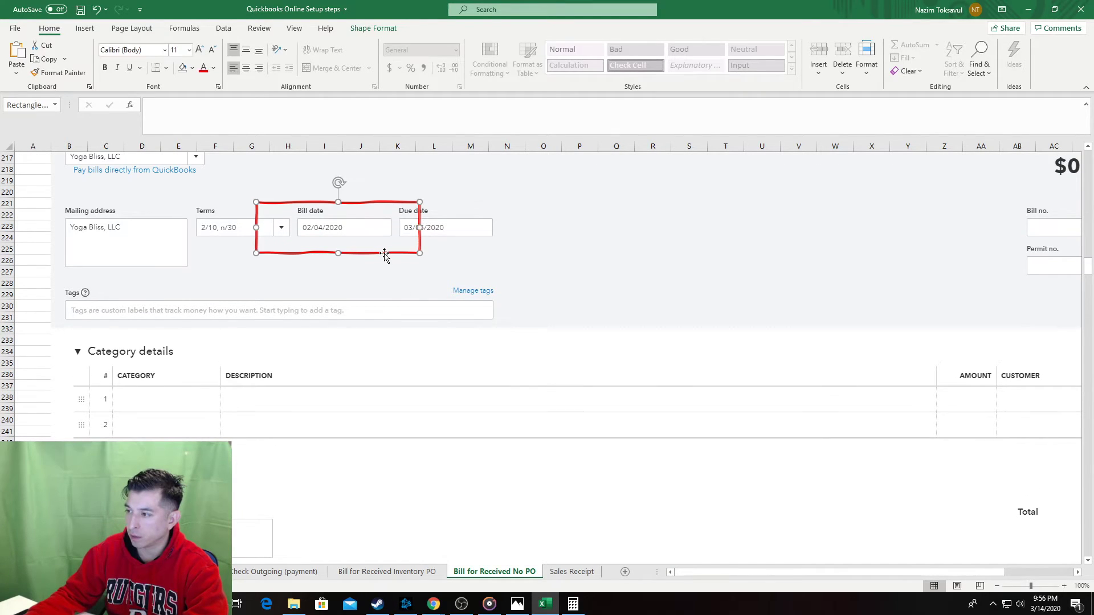
scroll(382, 381, "down", 11)
scroll(354, 408, "down", 11)
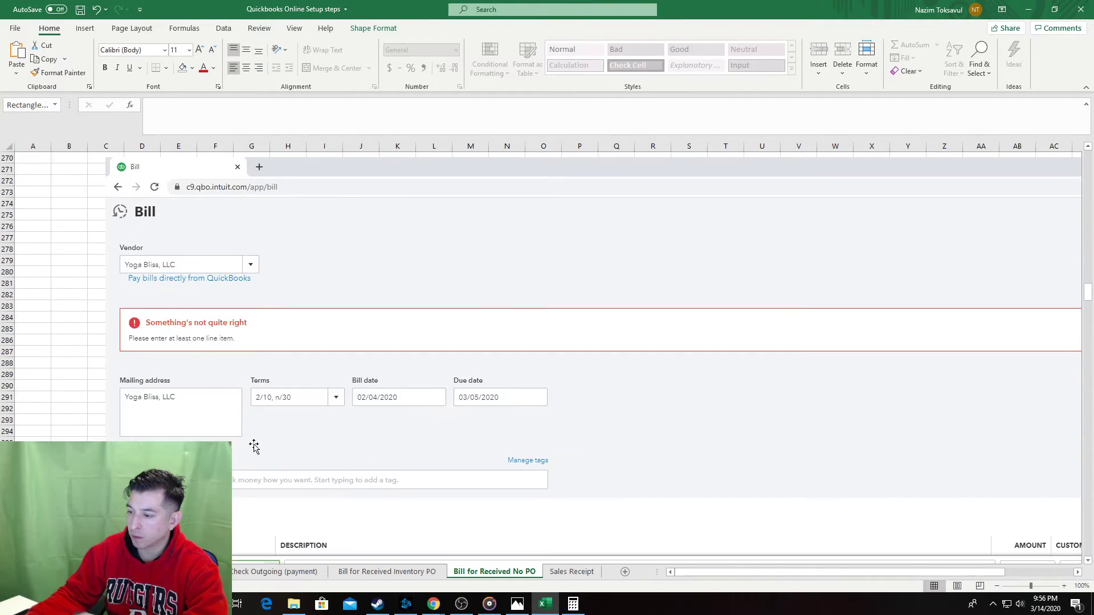
left_click(85, 423)
key("ctrl+v")
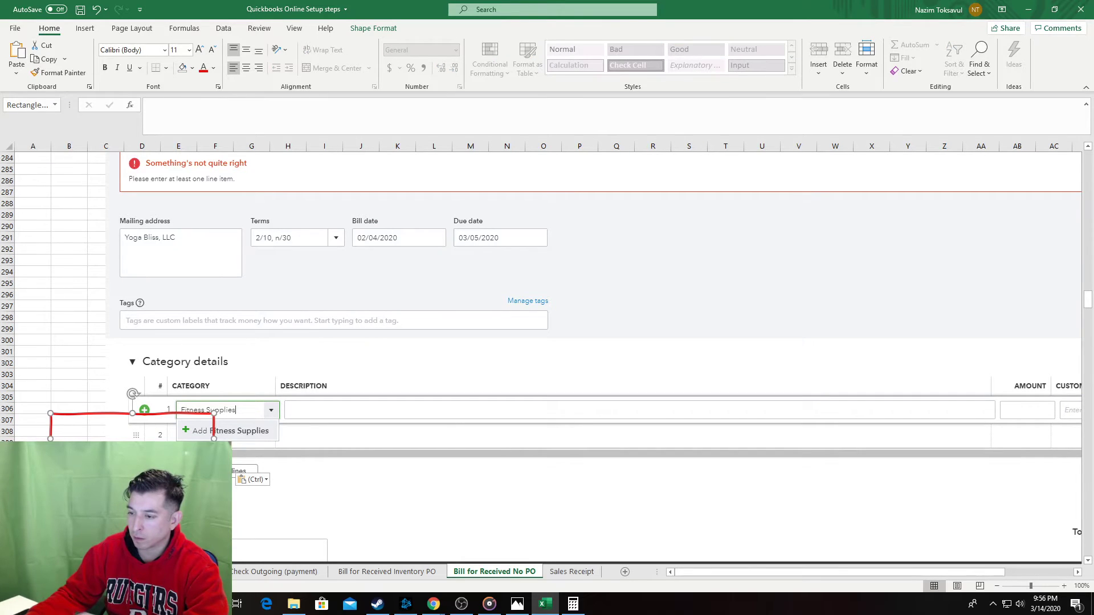
left_click_drag(90, 464, 187, 432)
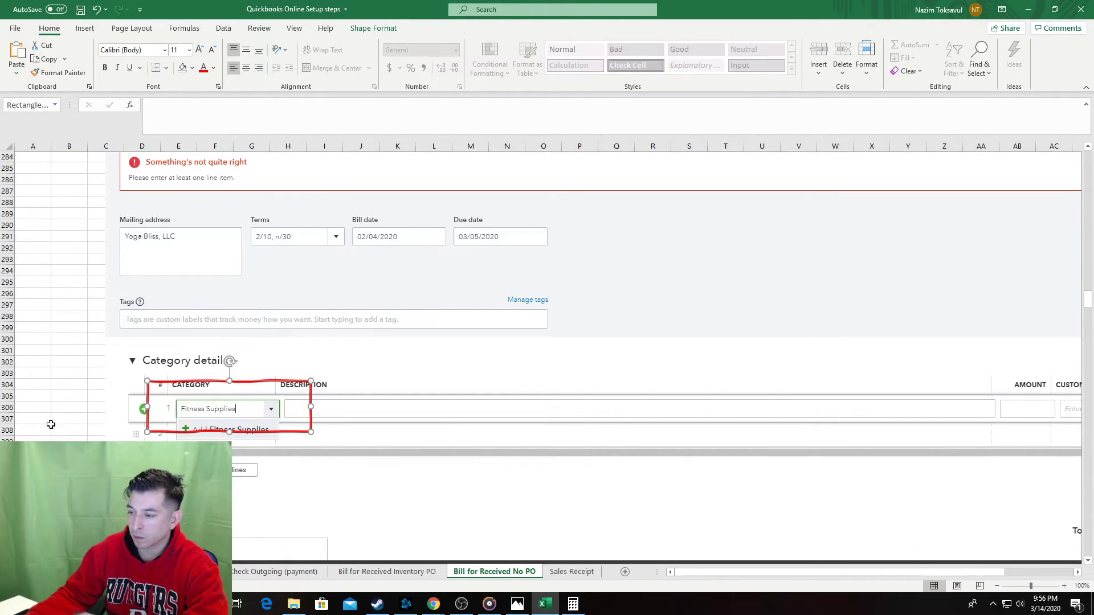
Paste a second red box near line 1 and reposition it, undoing an accidental screenshot move.
scroll(180, 404, "down", 18)
scroll(239, 393, "down", 15)
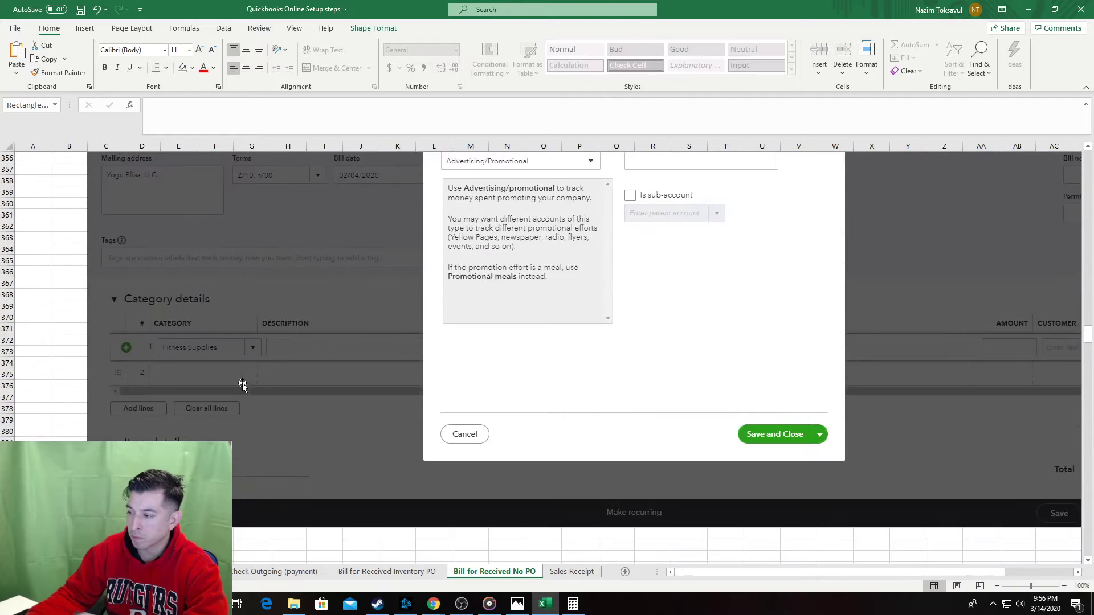
scroll(796, 268, "down", 4)
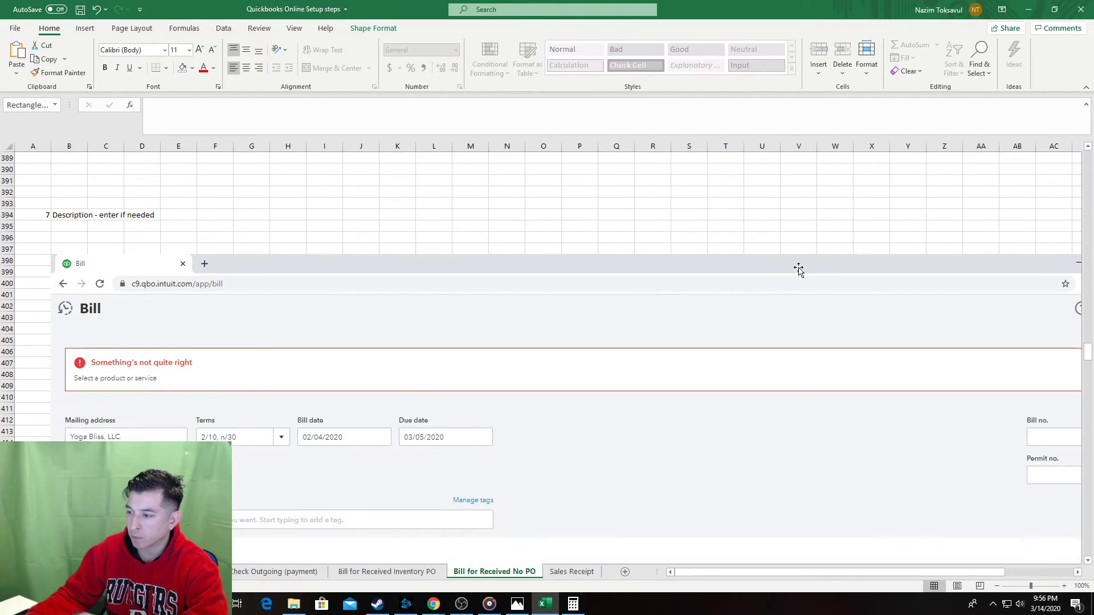
scroll(708, 286, "up", 9)
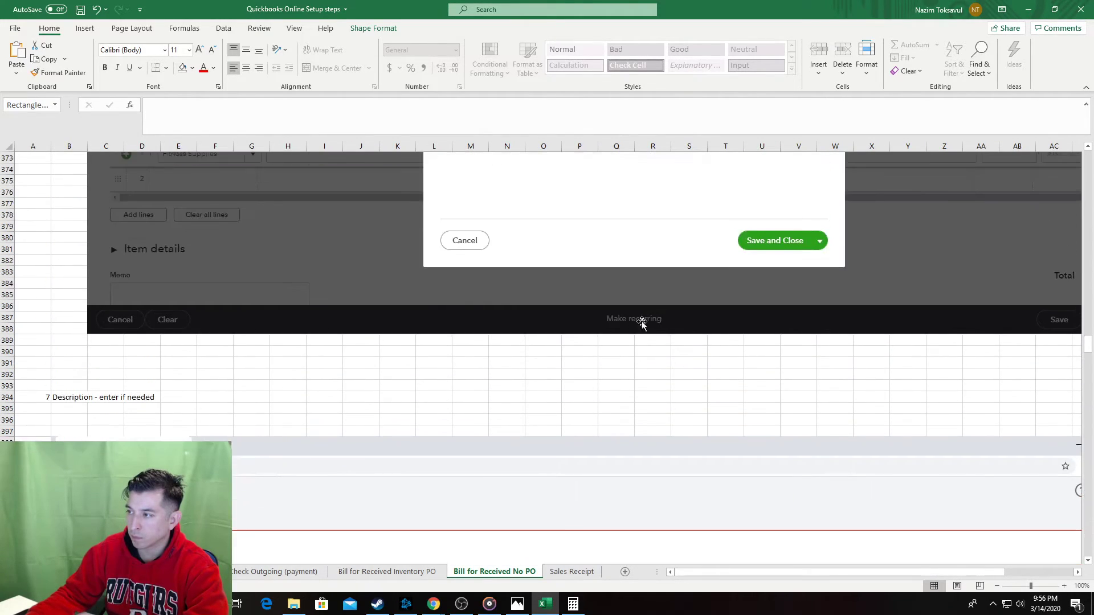
scroll(623, 328, "down", 8)
scroll(521, 338, "down", 6)
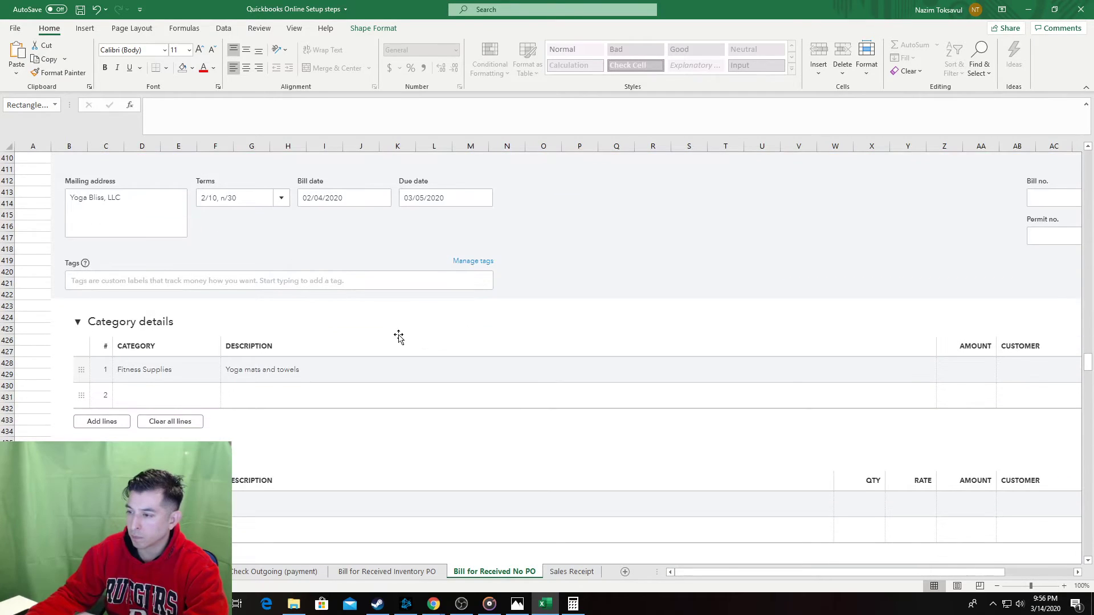
scroll(202, 371, "down", 1)
left_click(41, 349)
key("ctrl+v")
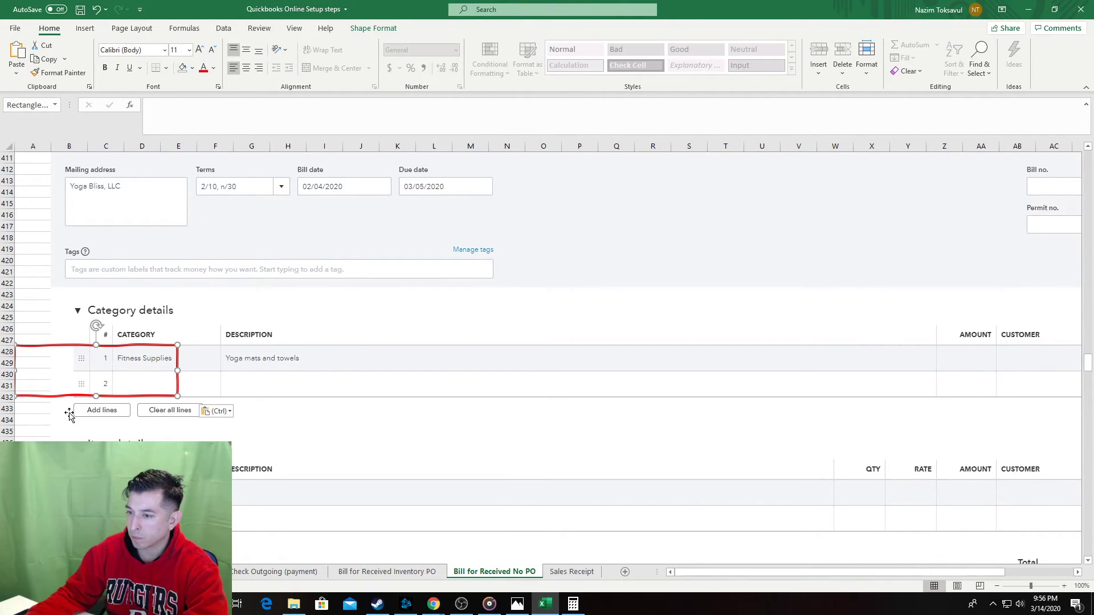
left_click_drag(61, 400, 232, 391)
key("ctrl+z")
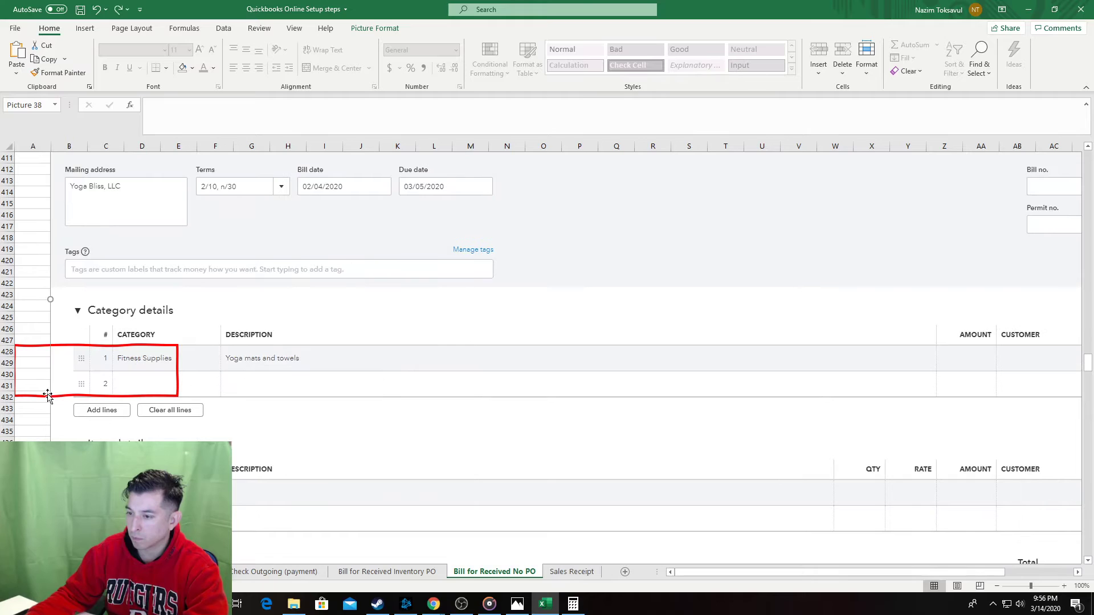
left_click_drag(37, 401, 230, 389)
Paste a red box beside step 8 'Amount - enter'.
scroll(201, 413, "down", 7)
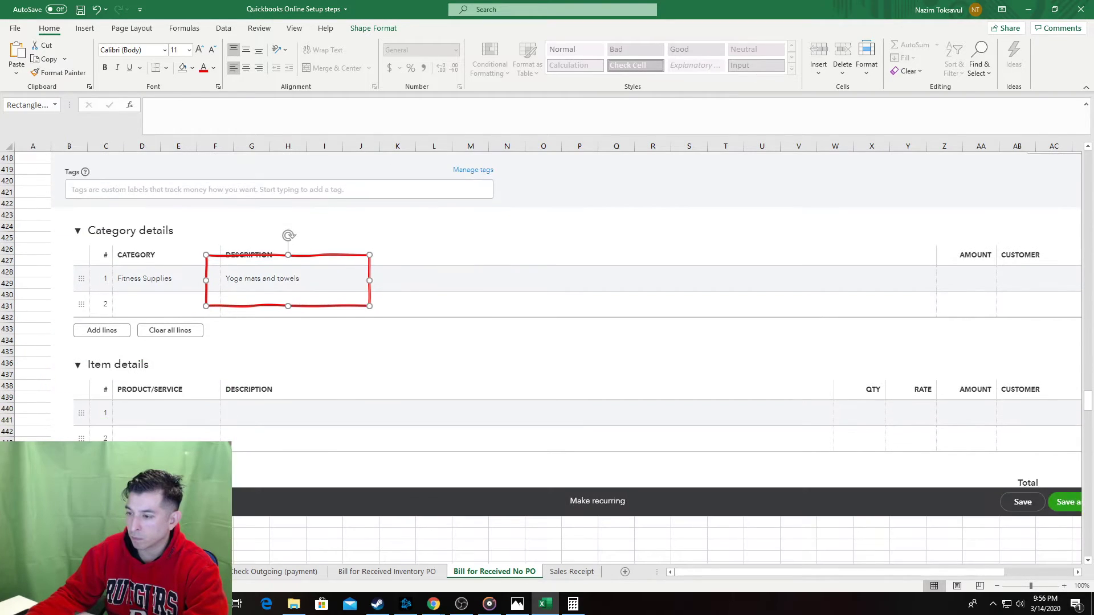
left_click(201, 413)
key("ctrl+v")
scroll(197, 418, "down", 2)
Enter the 235.00 amount on category line 1 of the QuickBooks bill.
key("alt+Tab")
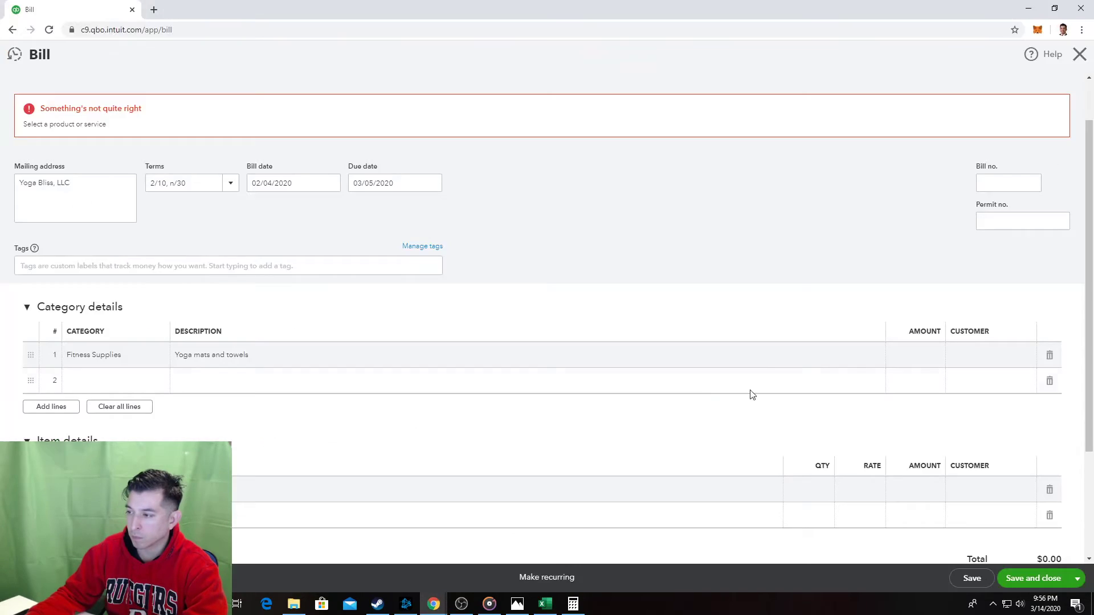
left_click(925, 362)
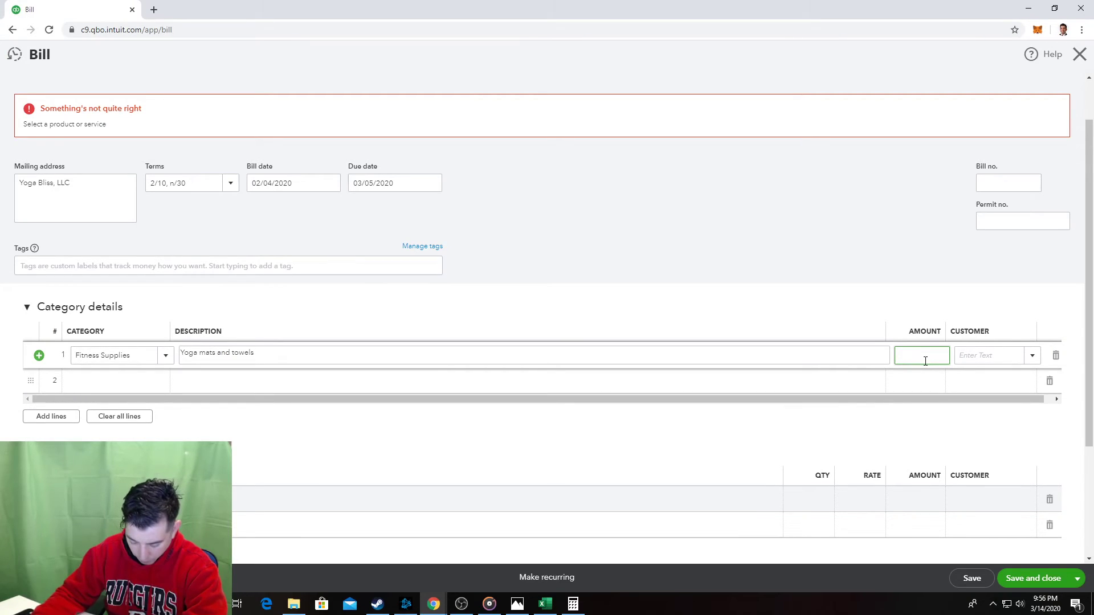
left_click(773, 236)
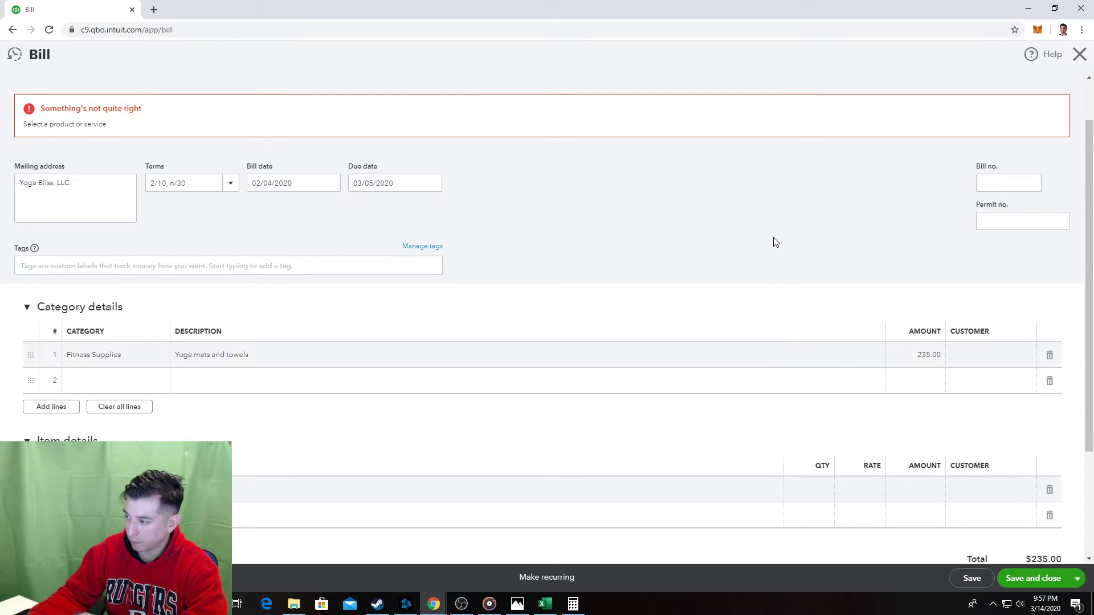
key("alt+Tab")
Paste the bill screenshot for step 8 into the sheet.
left_click(78, 374)
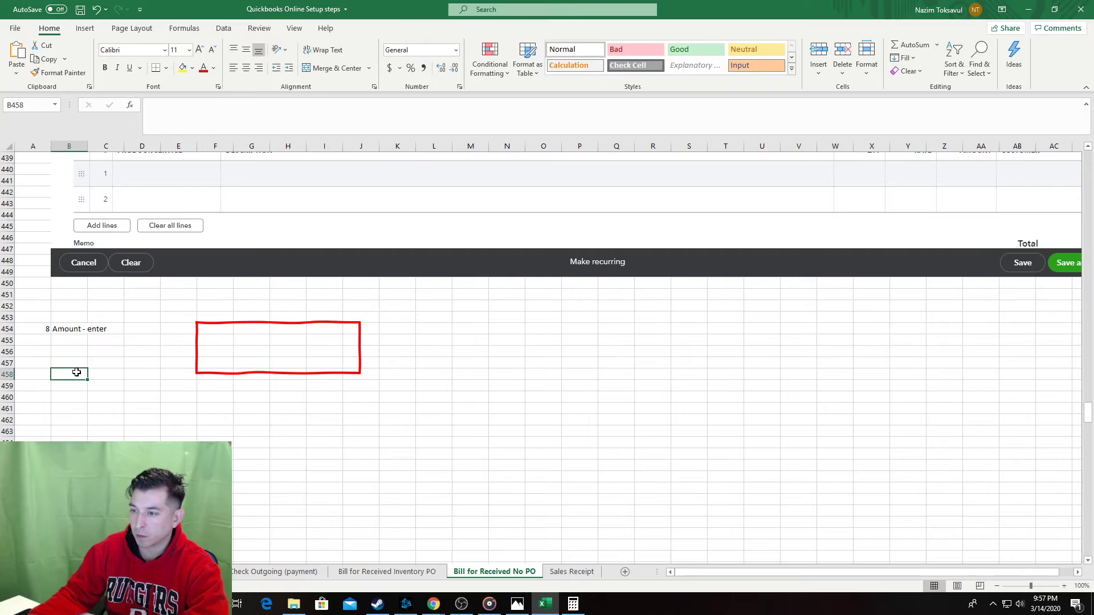
key("ctrl+v")
left_click_drag(318, 329, 799, 421)
right_click(579, 450)
left_click(597, 331)
key("ctrl+z")
Send the Bill screenshot behind the red box and fit the box around Amount and Customer.
right_click(649, 464)
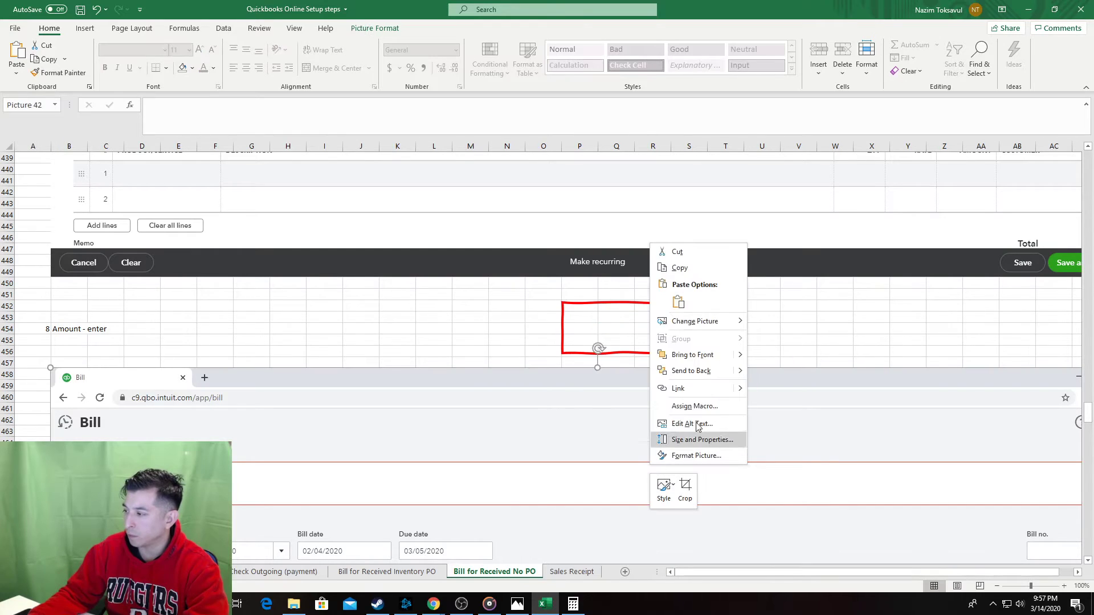
left_click(690, 356)
right_click(692, 419)
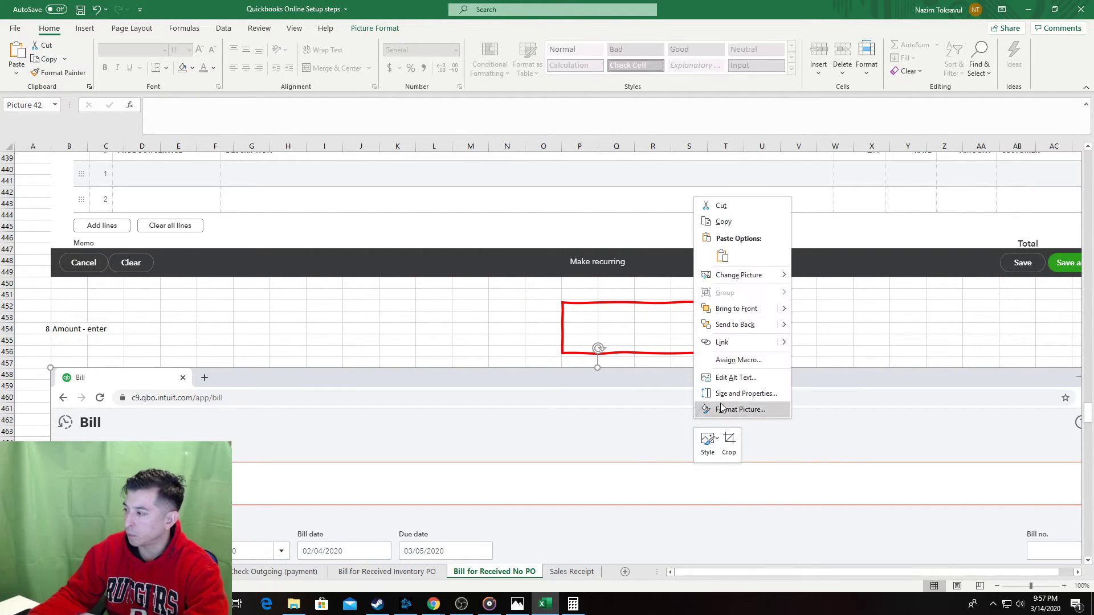
left_click(684, 318)
left_click_drag(674, 307, 789, 452)
scroll(820, 379, "down", 6)
scroll(836, 350, "down", 1)
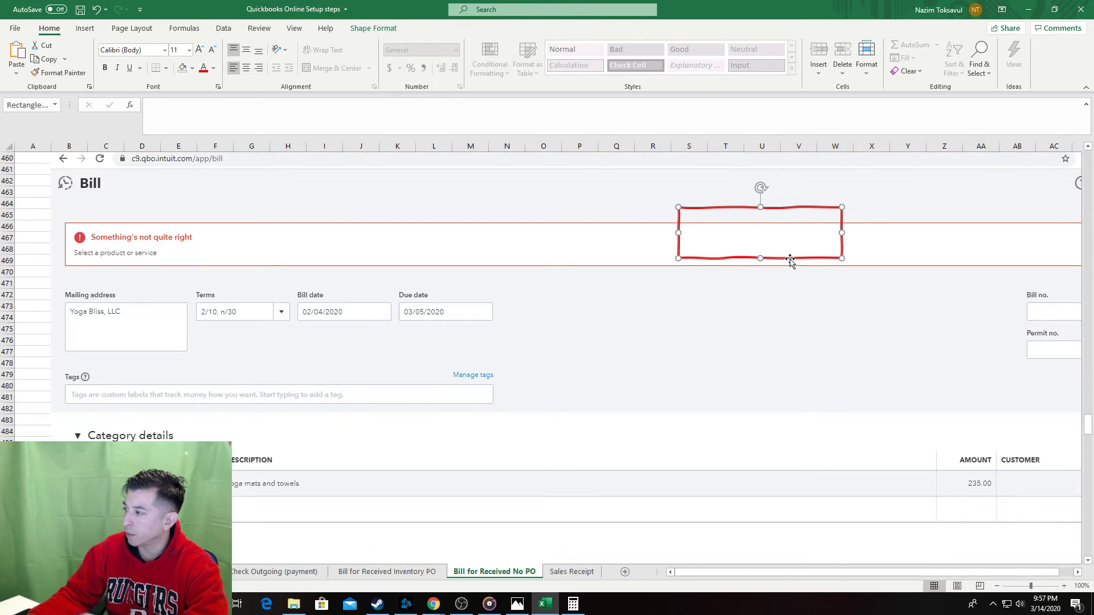
left_click_drag(788, 259, 1003, 523)
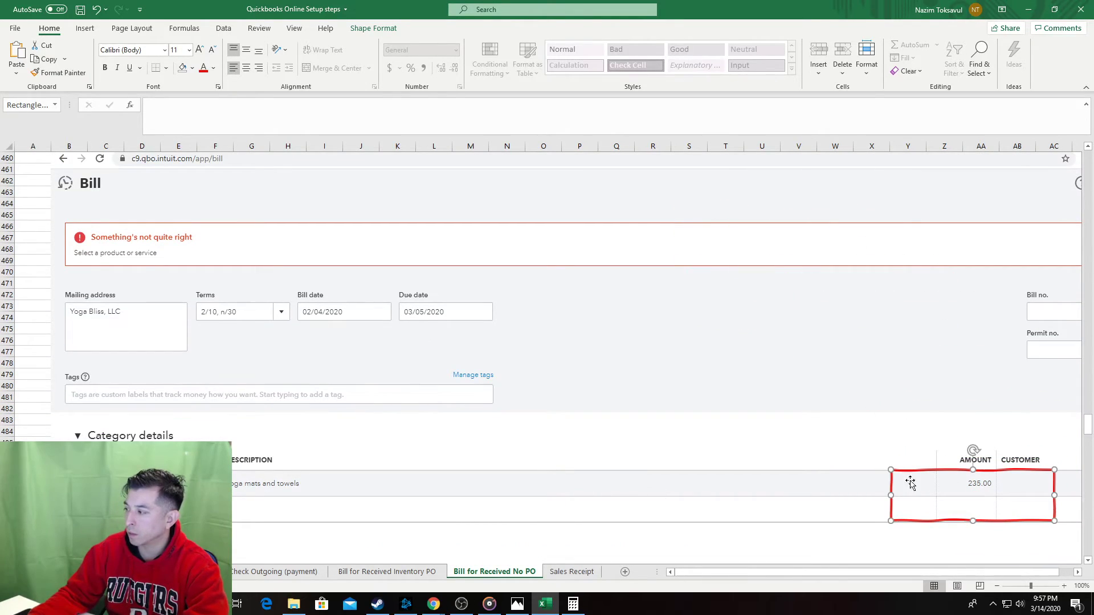
left_click_drag(992, 468, 989, 448)
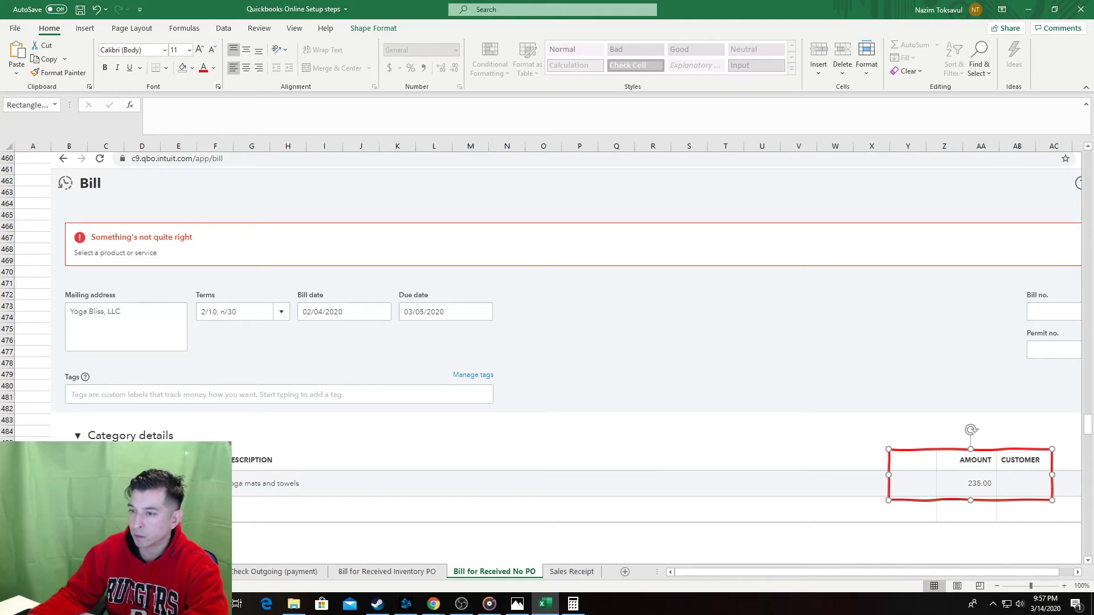
left_click(32, 291)
Save and close the Yoga Bliss bill in QuickBooks, then select a cell below step 9.
key("alt+Tab")
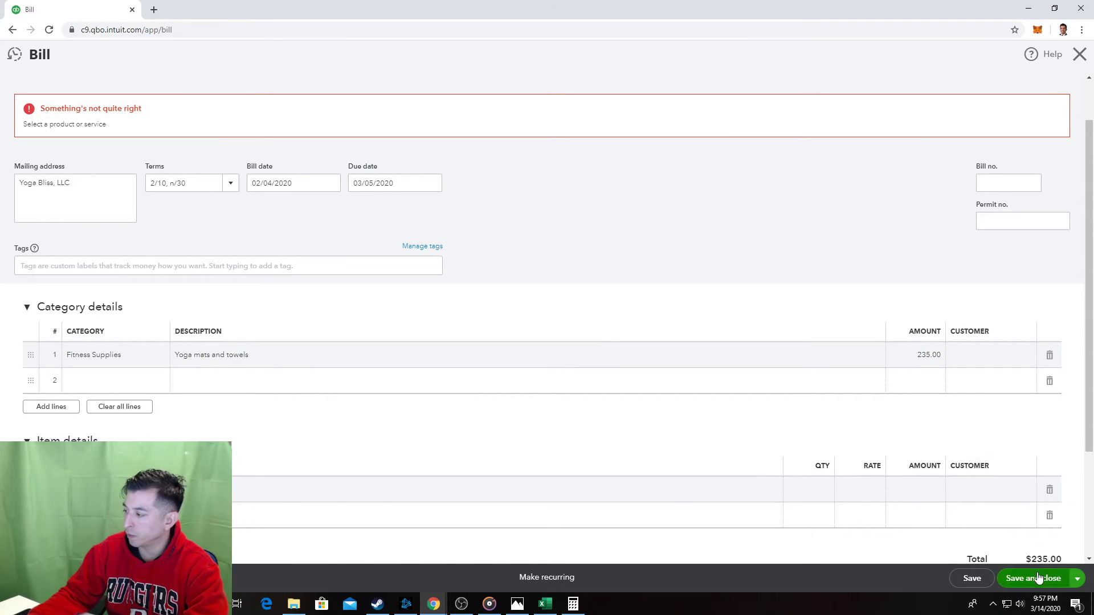
left_click(1037, 579)
key("alt+Tab")
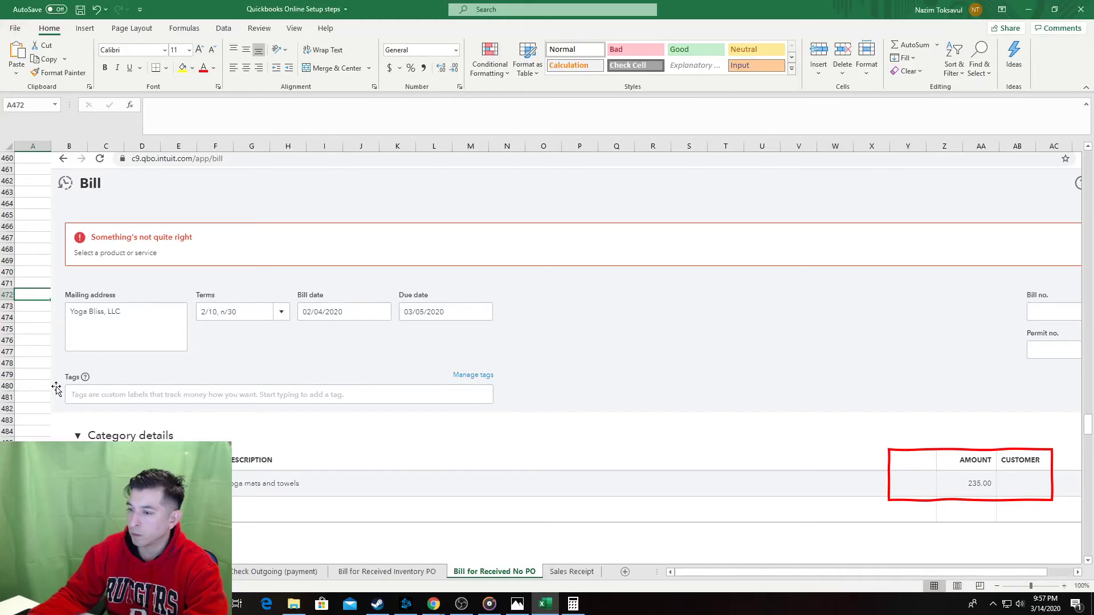
scroll(34, 415, "down", 7)
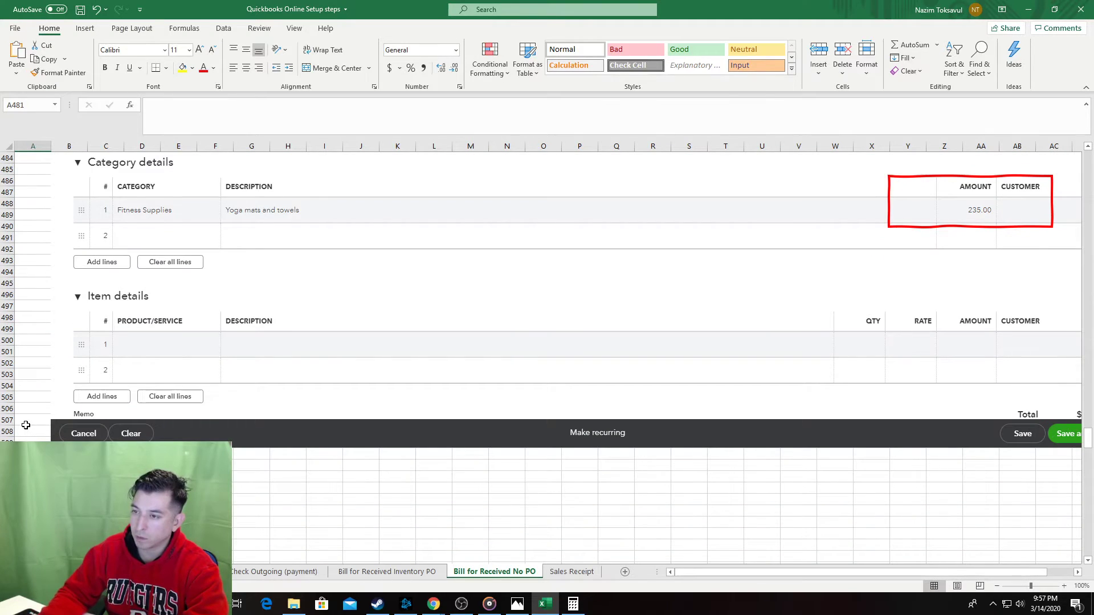
key("ctrl+Up")
key("ctrl+Down")
key("ctrl+Down")
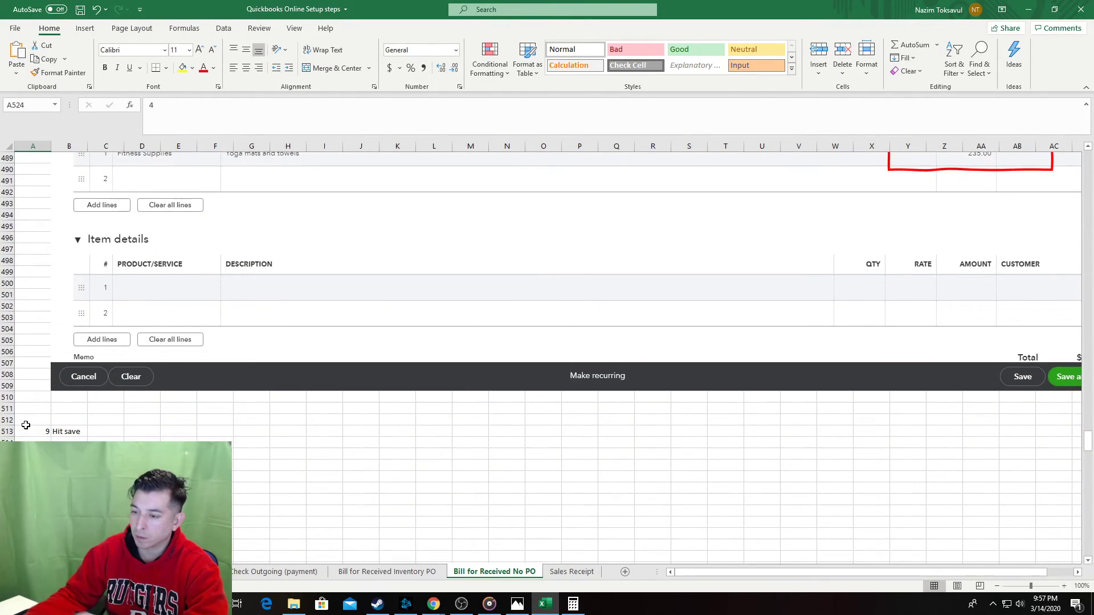
scroll(25, 425, "down", 1)
left_click(6, 448)
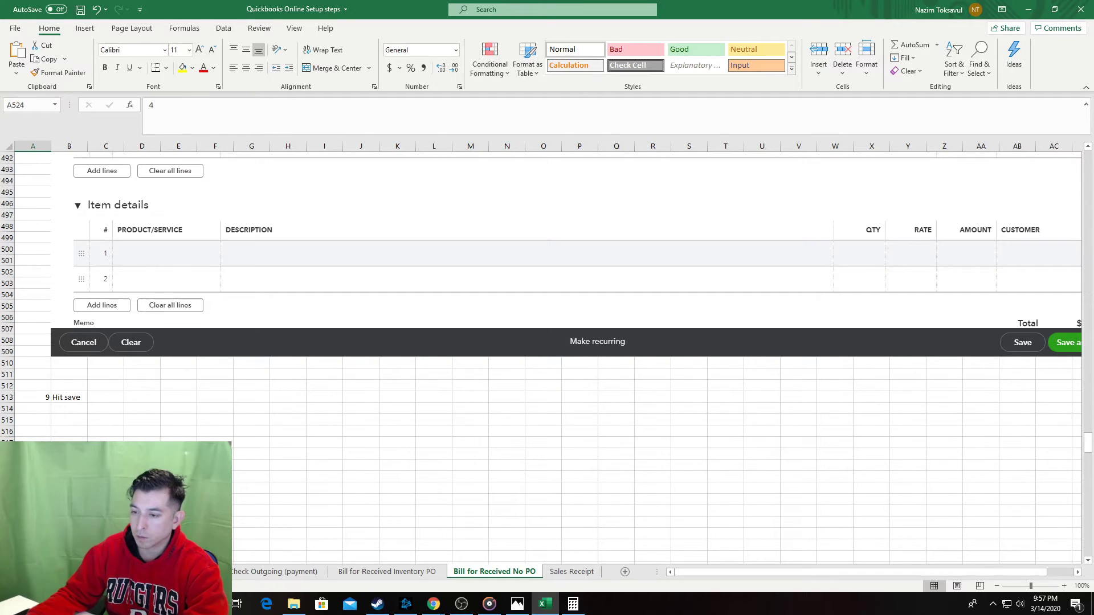
left_click(69, 465)
key("alt+Tab")
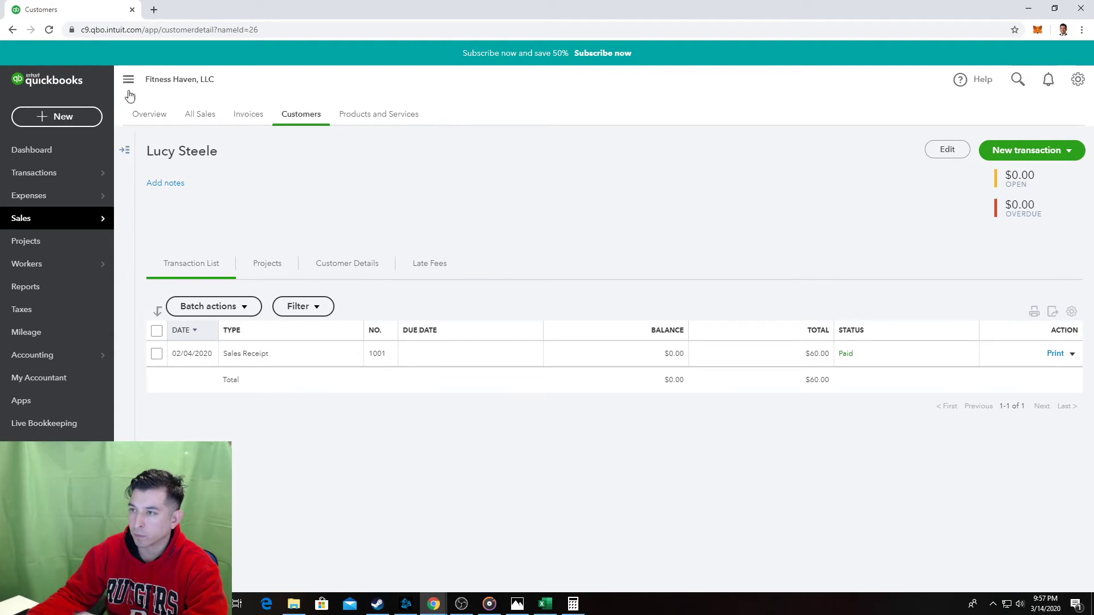
Start a new bill and reopen the 02/04/2020 Yoga Bliss bill from Recent Bills.
left_click(66, 217)
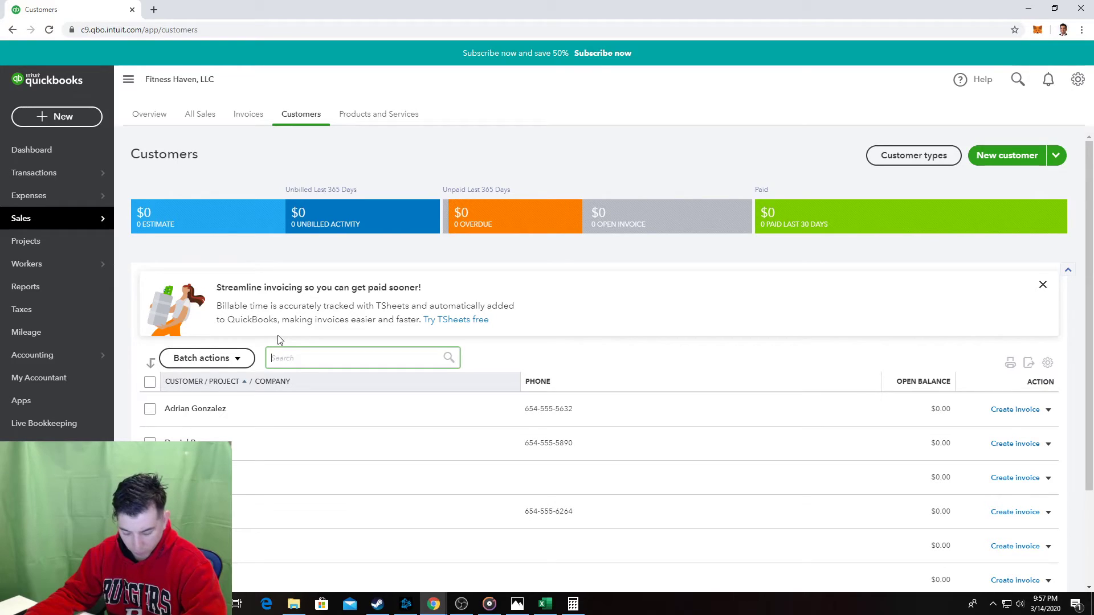
left_click(52, 119)
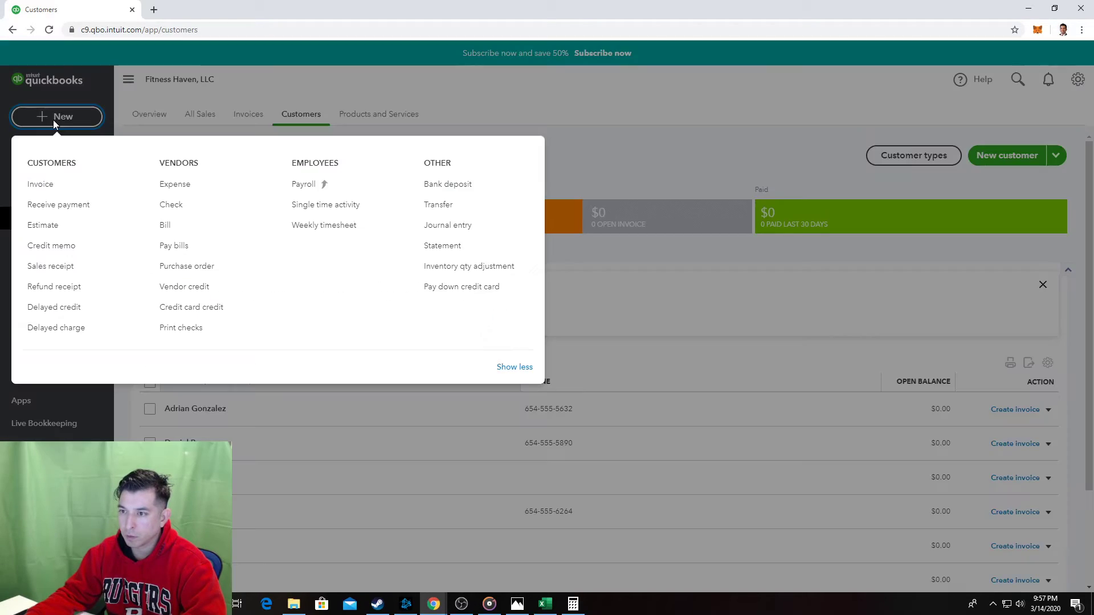
left_click(168, 228)
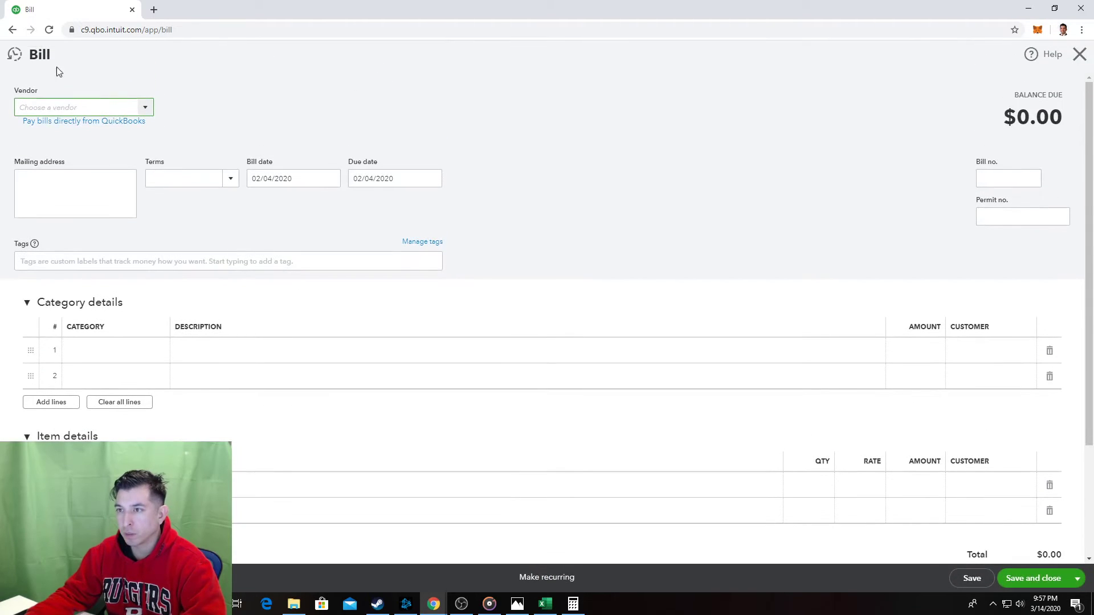
left_click(15, 54)
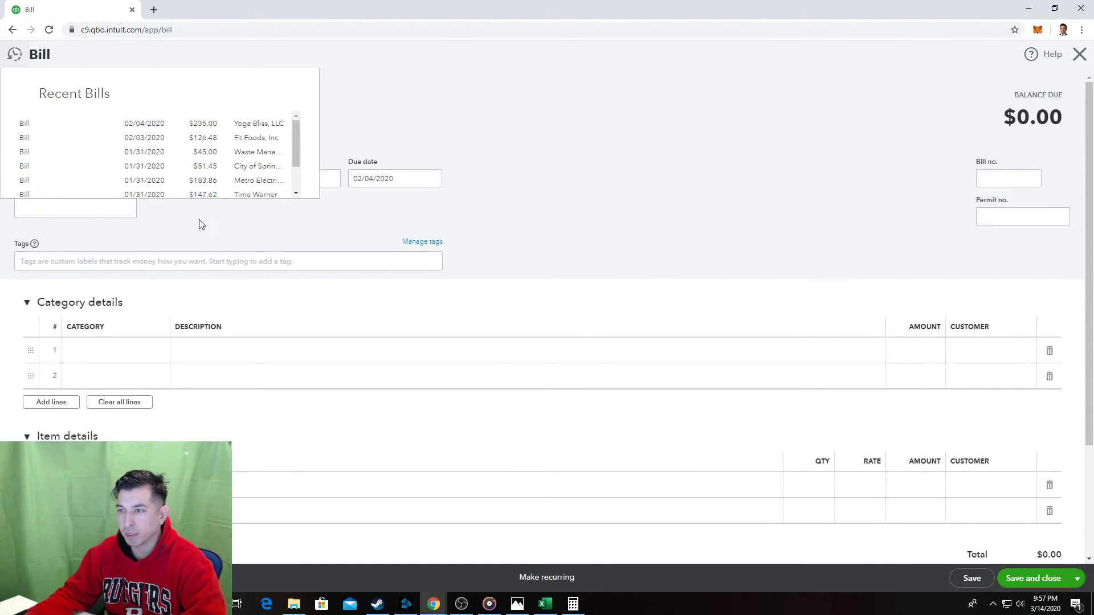
left_click(118, 125)
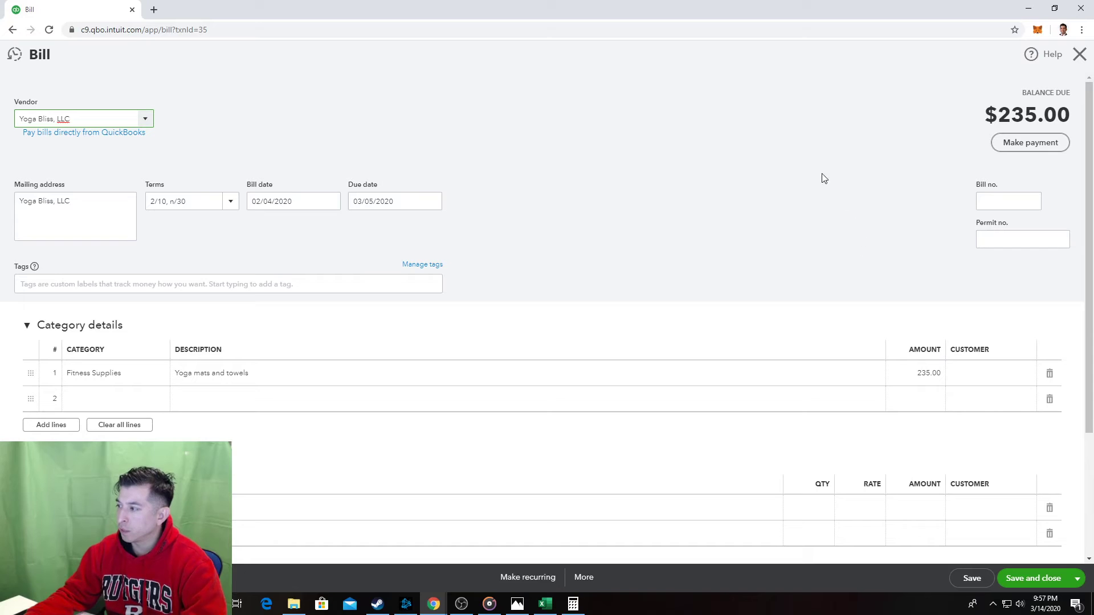
key("alt+Tab")
Paste a recaptured screenshot of the saved bill at B516 under step 9.
scroll(171, 372, "down", 1)
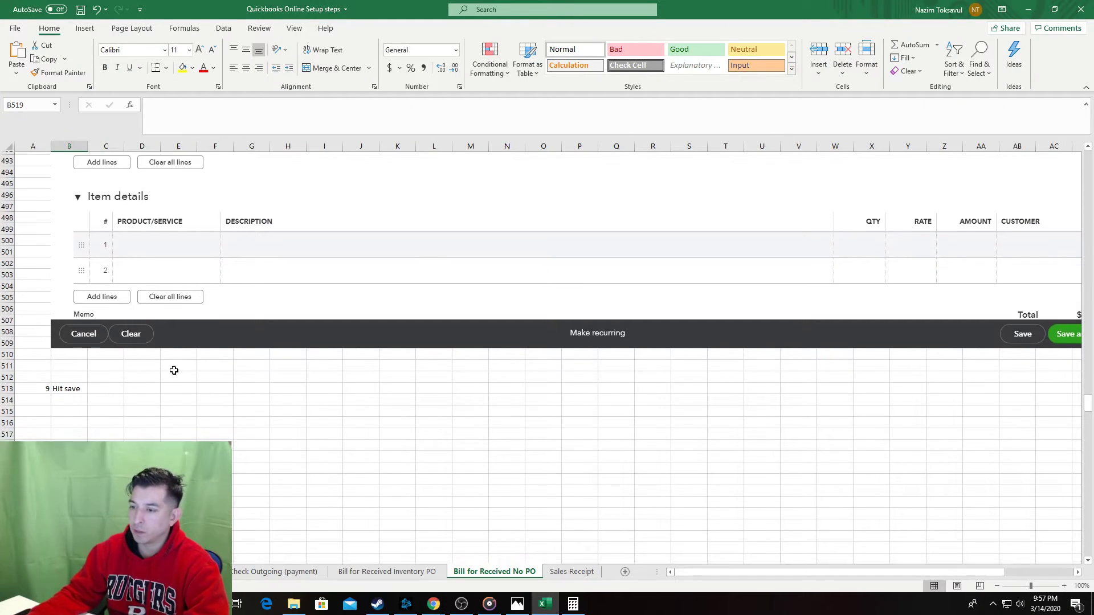
left_click_drag(64, 415, 65, 477)
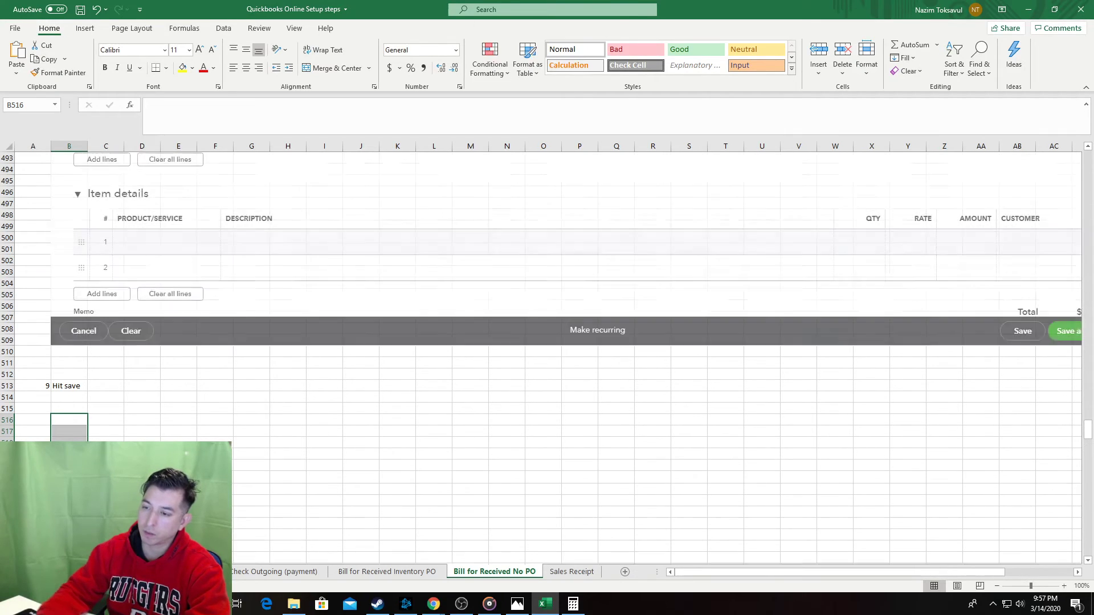
key("alt+Tab")
key("alt+Tab")
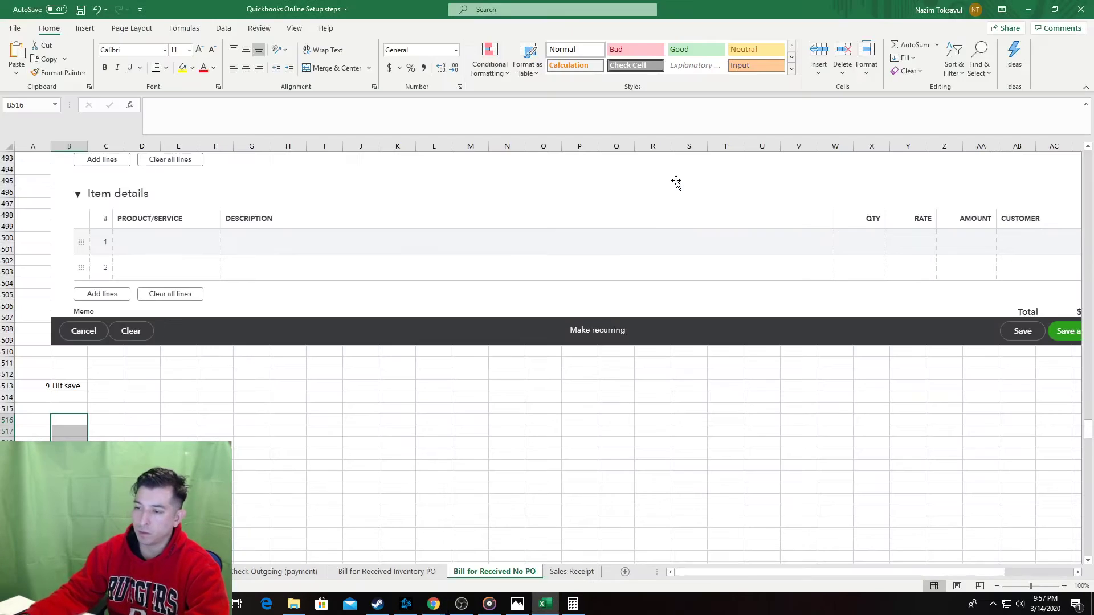
key("ctrl+v")
scroll(172, 387, "down", 16)
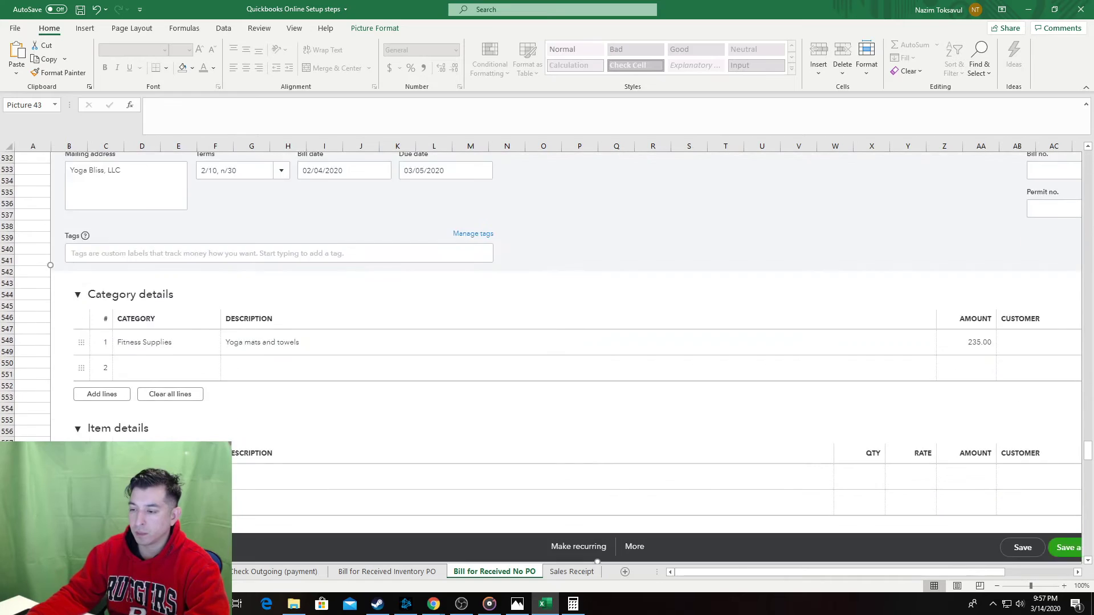
key("ctrl+z")
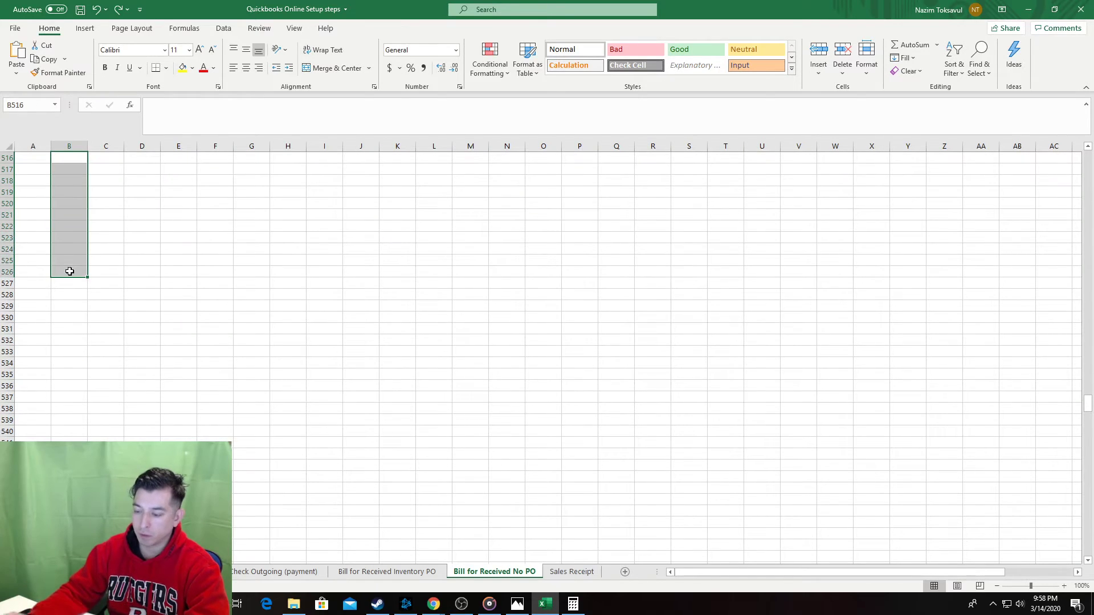
key("alt+Tab")
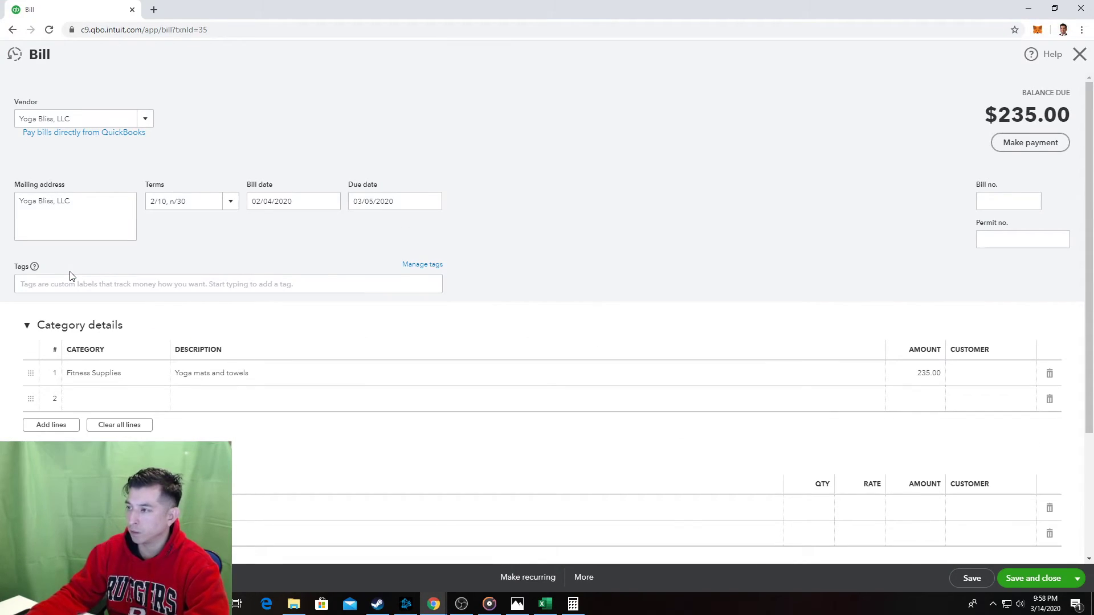
key("alt+Tab")
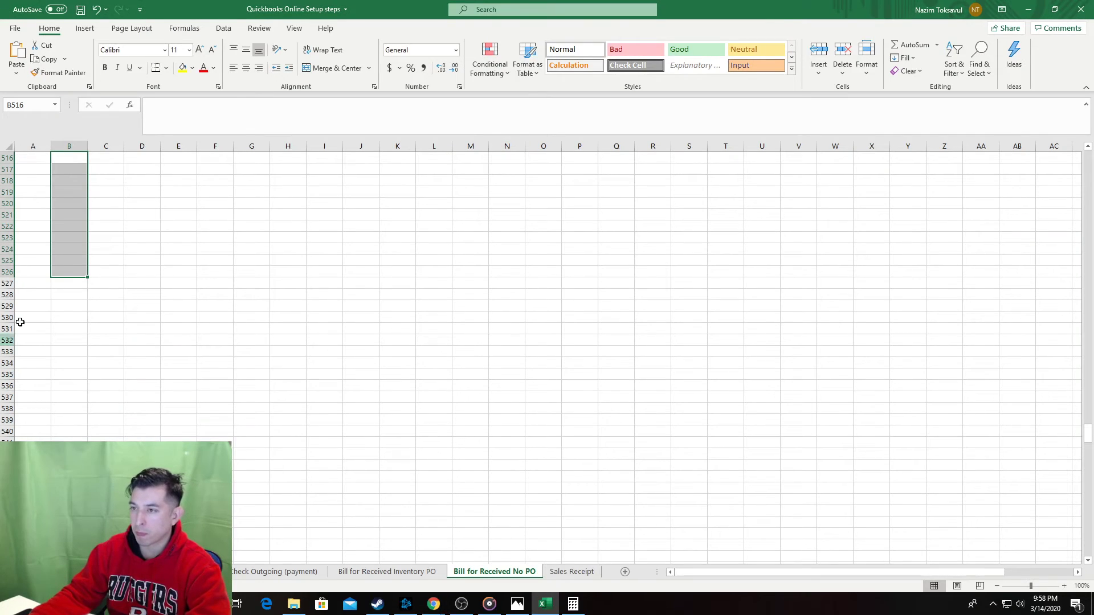
scroll(83, 202, "up", 2)
left_click(78, 232)
key("ctrl+v")
Delete the empty rows 572 to 576 below the screenshot.
scroll(359, 370, "down", 7)
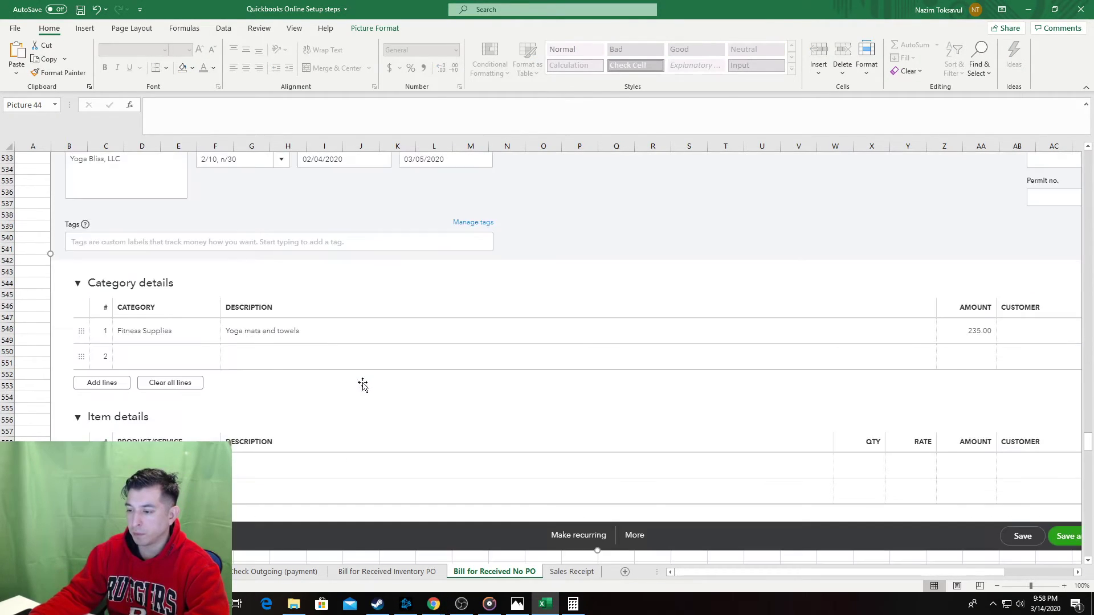
scroll(363, 385, "down", 7)
left_click(105, 373)
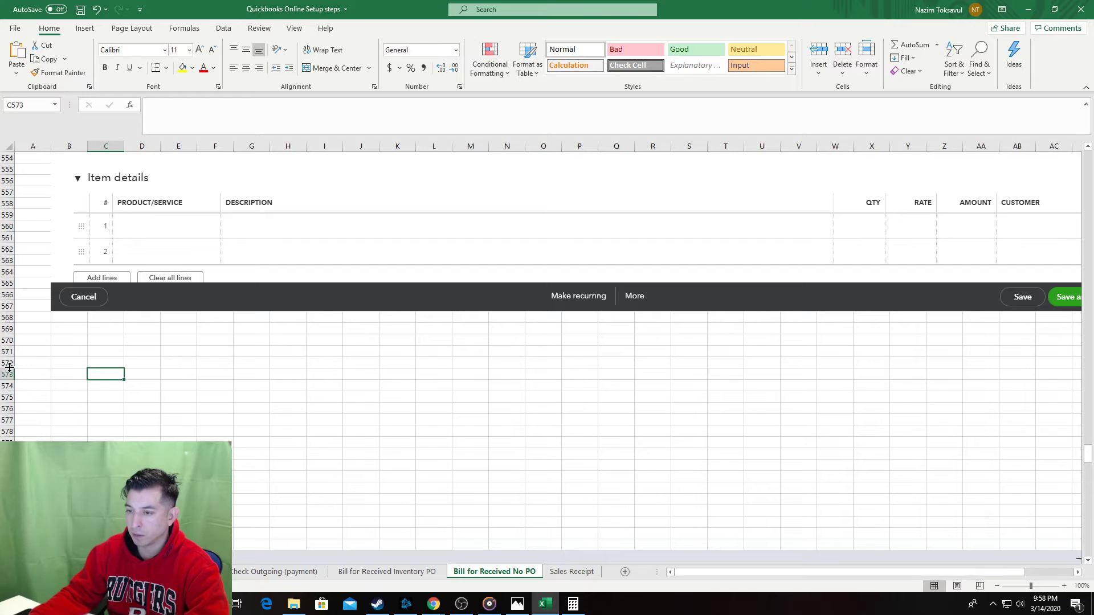
left_click_drag(1, 363, 9, 411)
key("ctrl+minus")
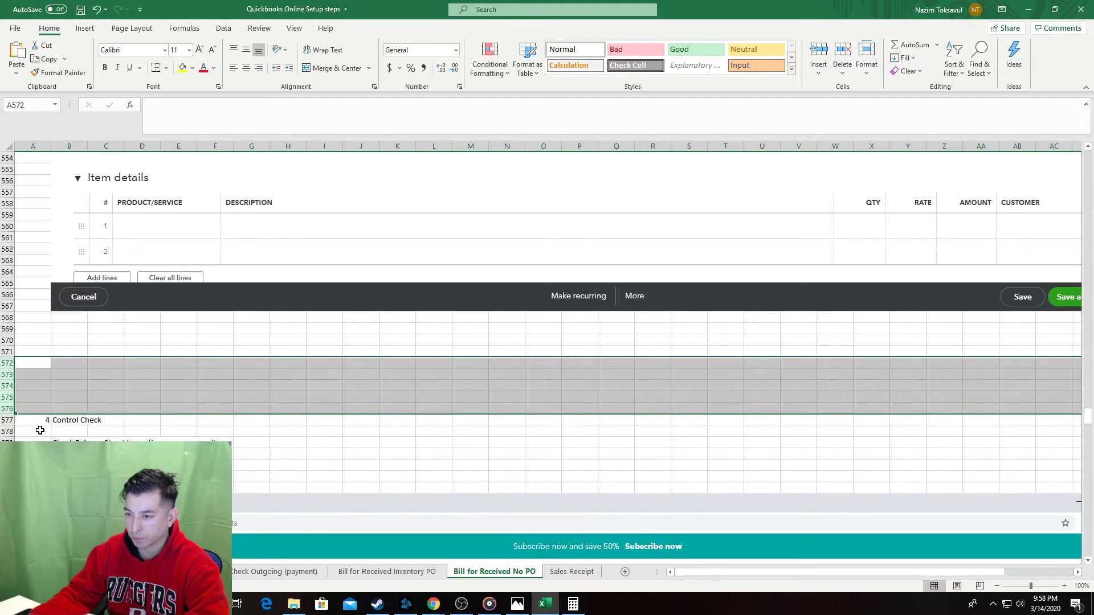
Number the Control Check as step 10 and save the workbook.
left_click(44, 422)
type("10")
key("Tab")
key("alt+Tab")
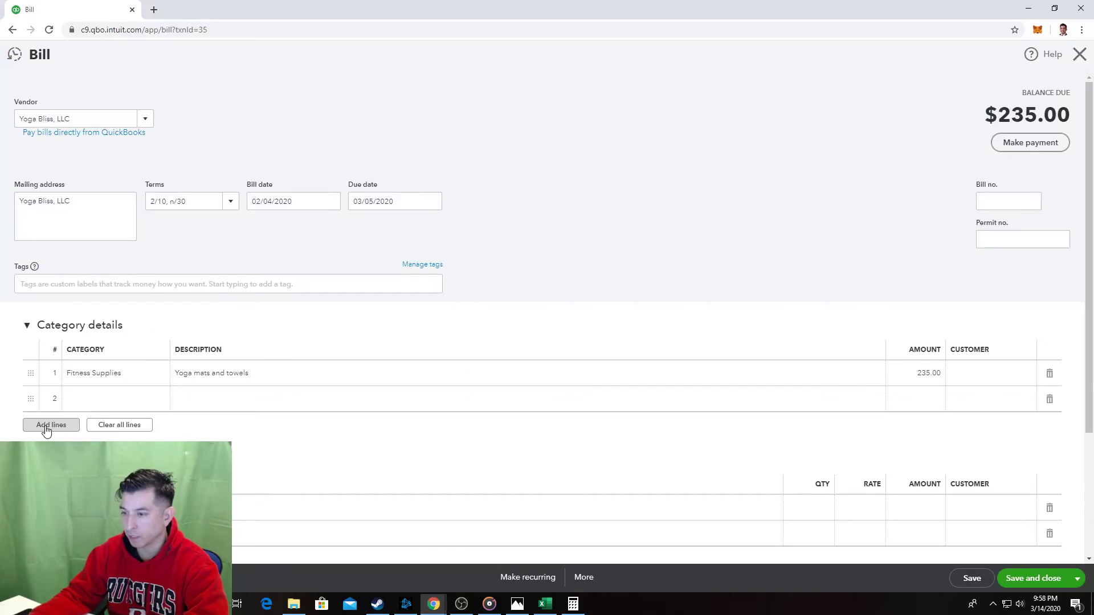
key("alt+Tab")
left_click(140, 377)
key("ctrl+s")
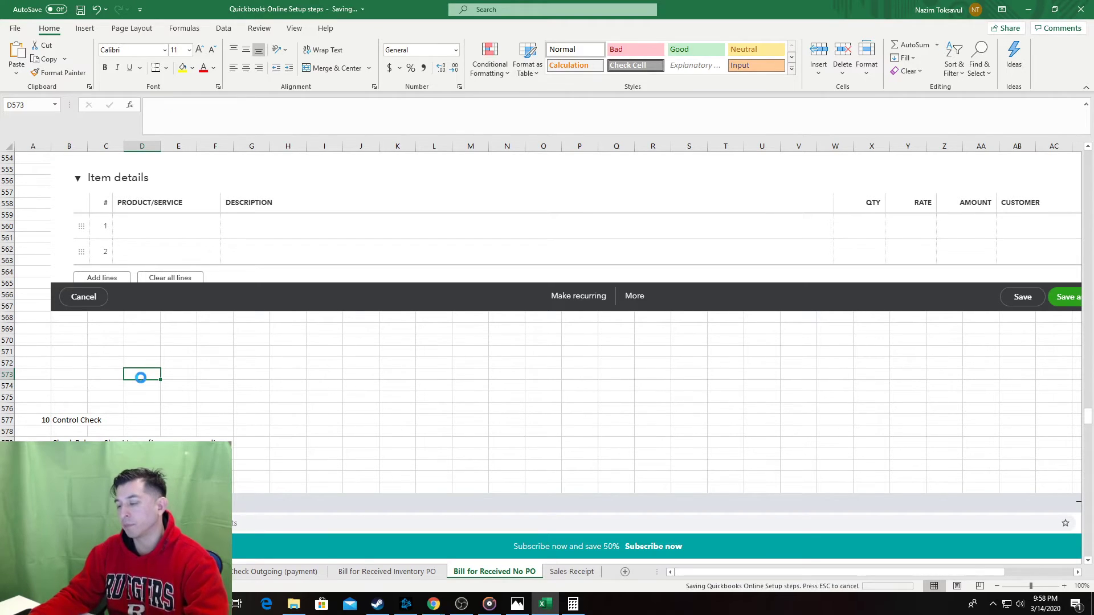
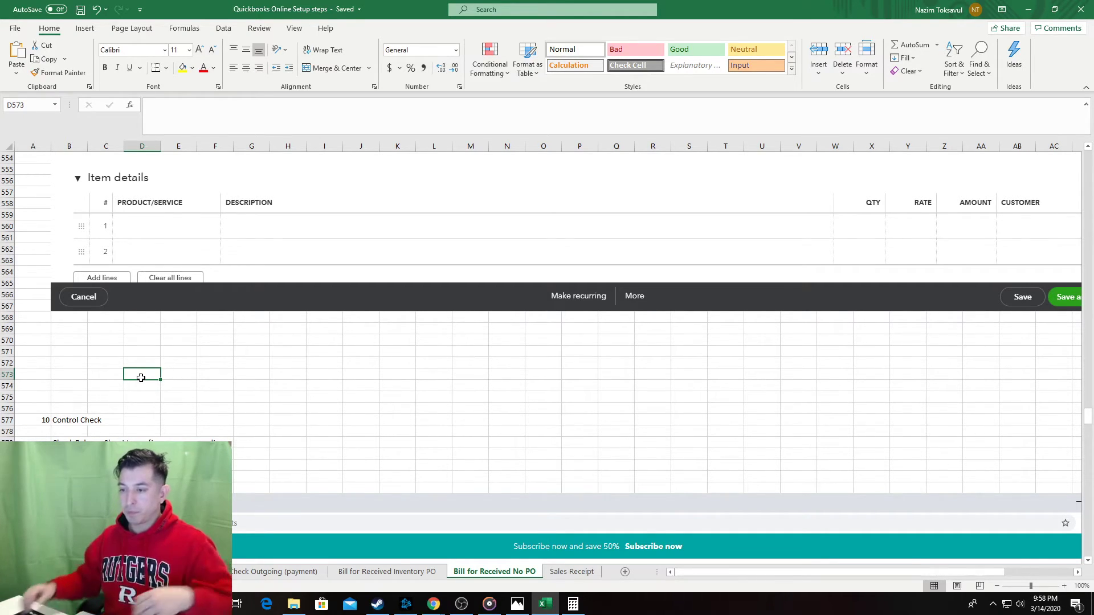
Reword B579 as 'Check financial reports to confirm recording' and fix the misspelled word.
left_click(79, 444)
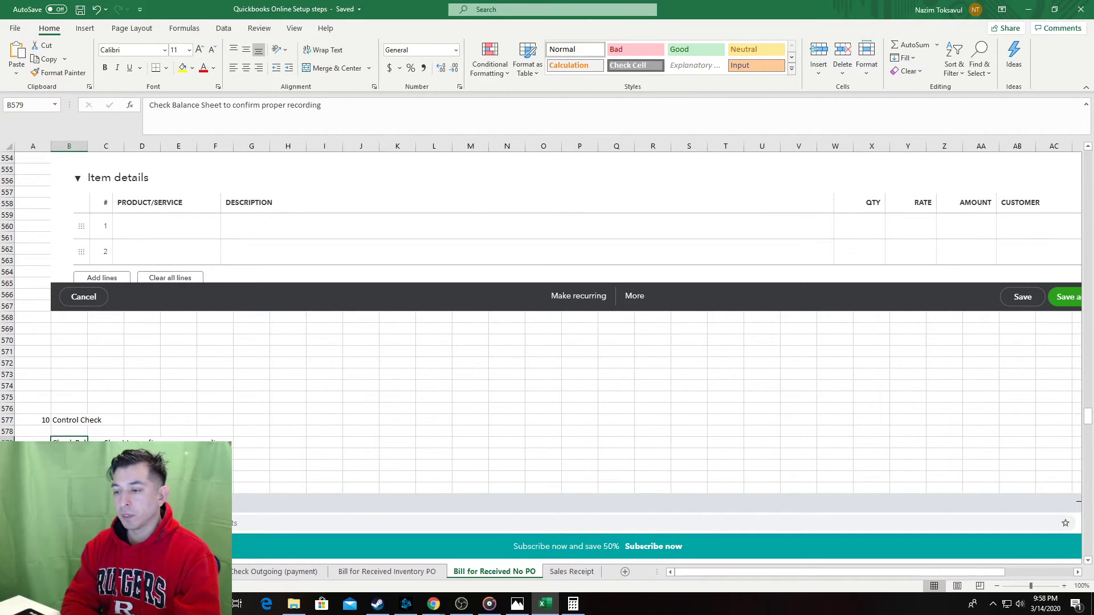
type("Che")
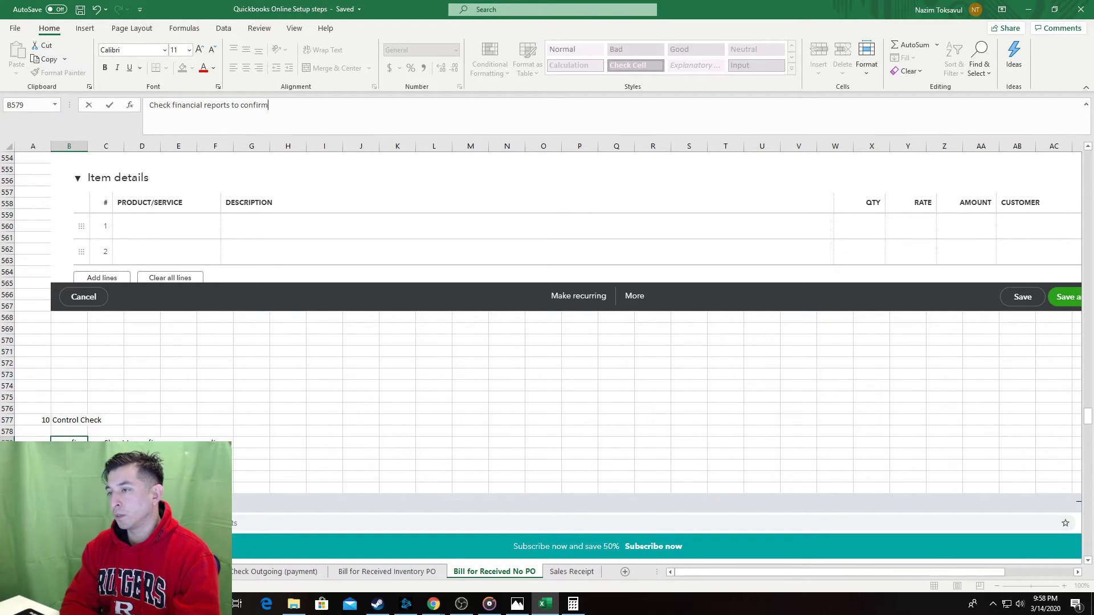
key("Return")
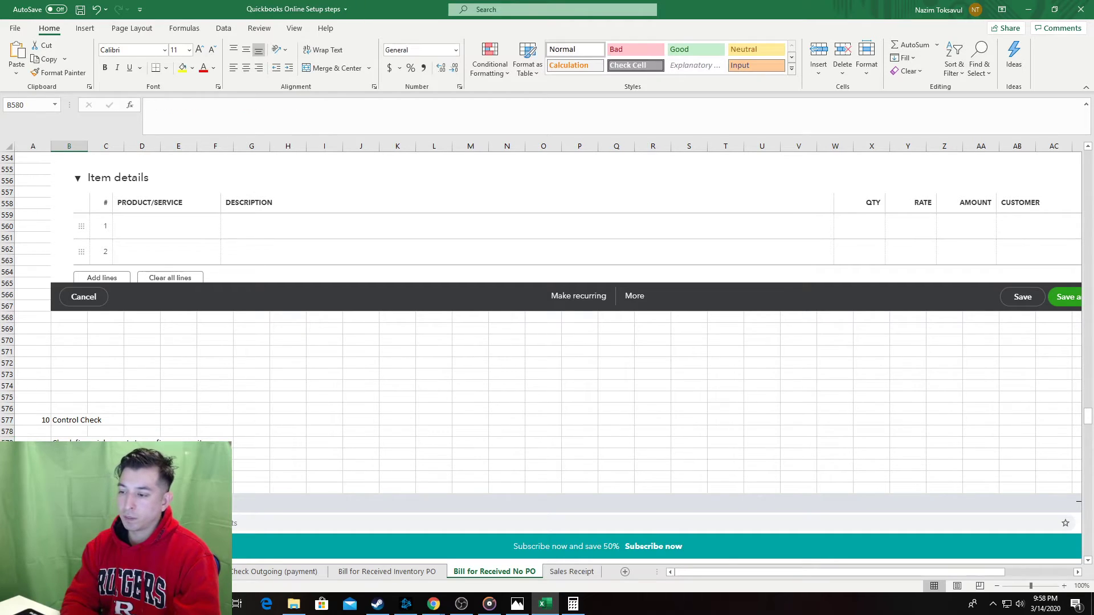
key("ctrl+z")
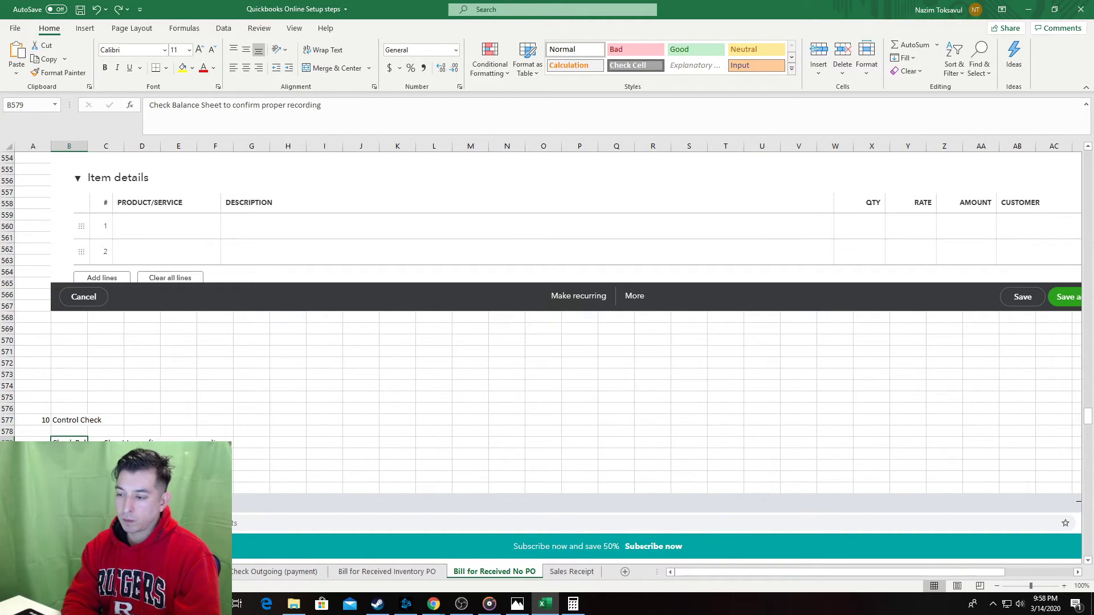
key("ctrl+y")
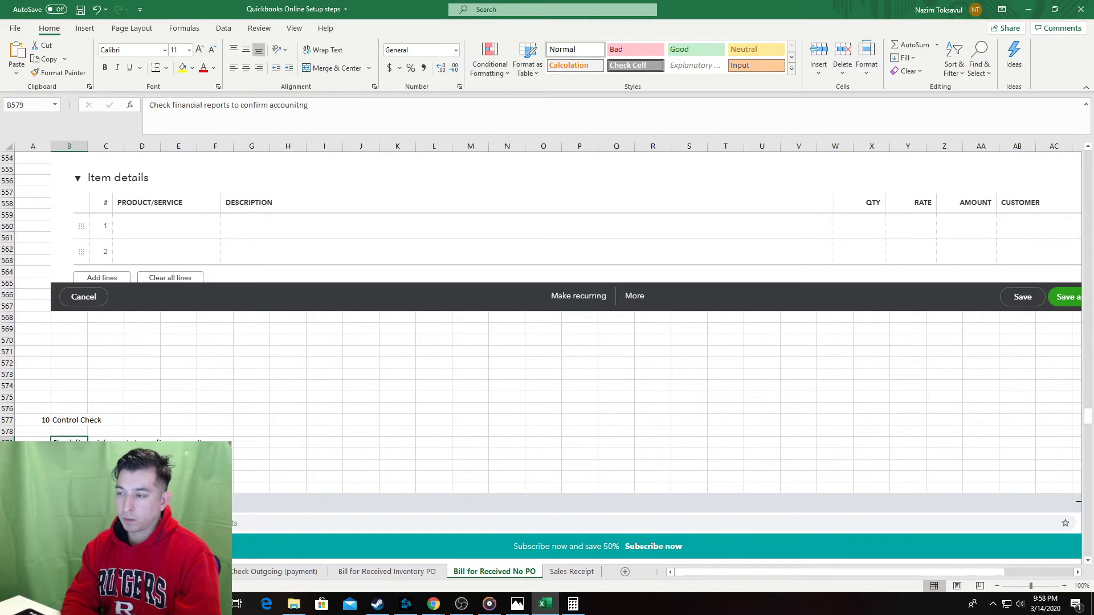
double_click(293, 102)
type("record")
key("Return")
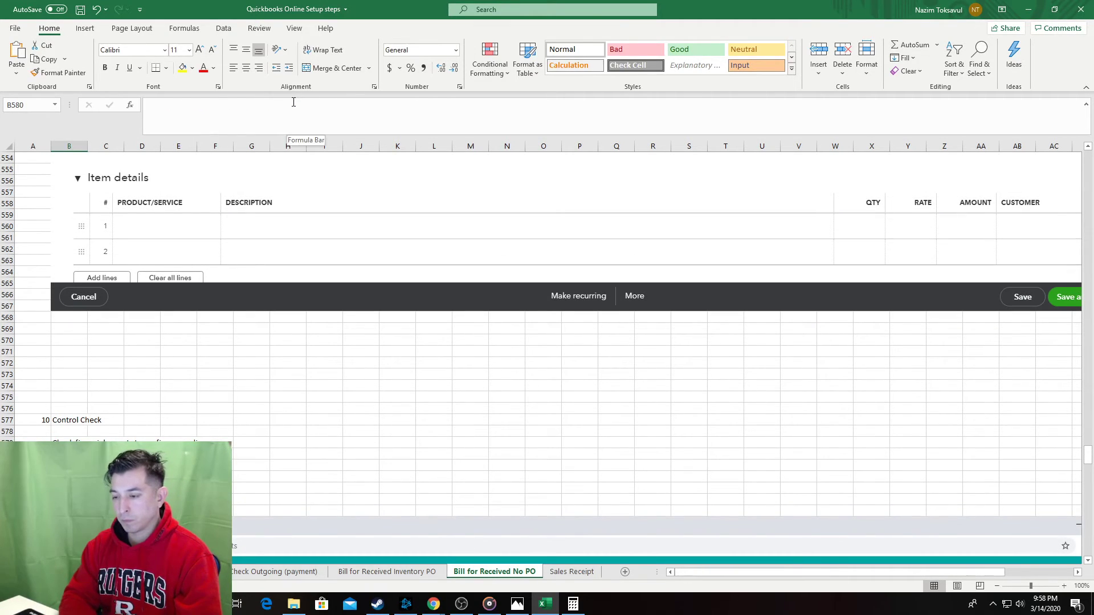
Note in B581 that expense and accounts payable were hit, and save the workbook.
left_click(293, 102)
type("A")
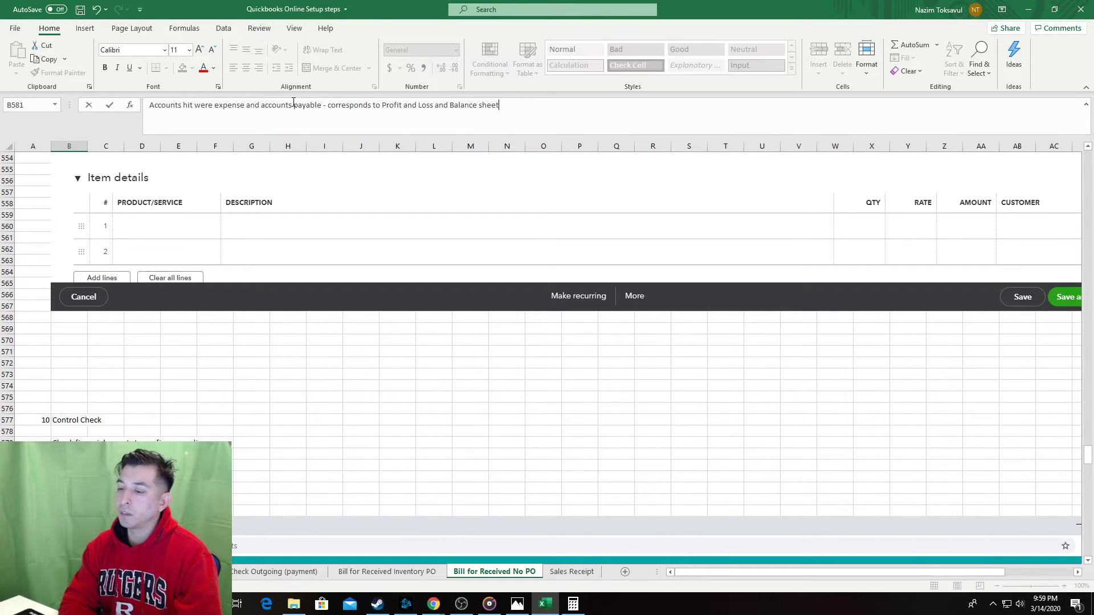
key("Return")
scroll(330, 285, "down", 3)
key("ctrl+s")
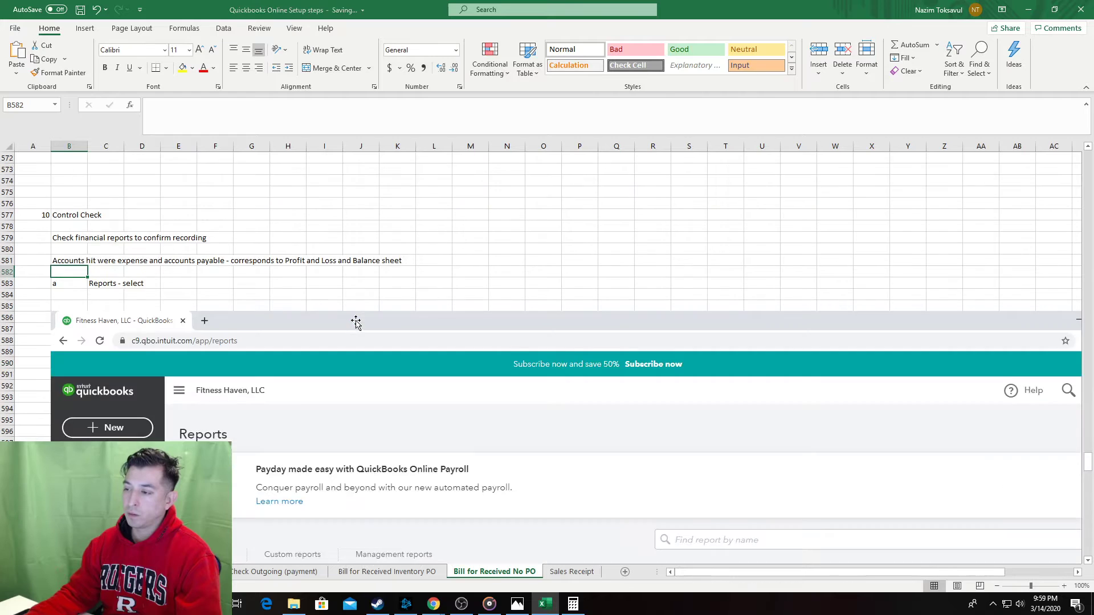
Close the bill in QuickBooks and review the Balance Sheet, with accounts payable at $789.41.
key("alt+Tab")
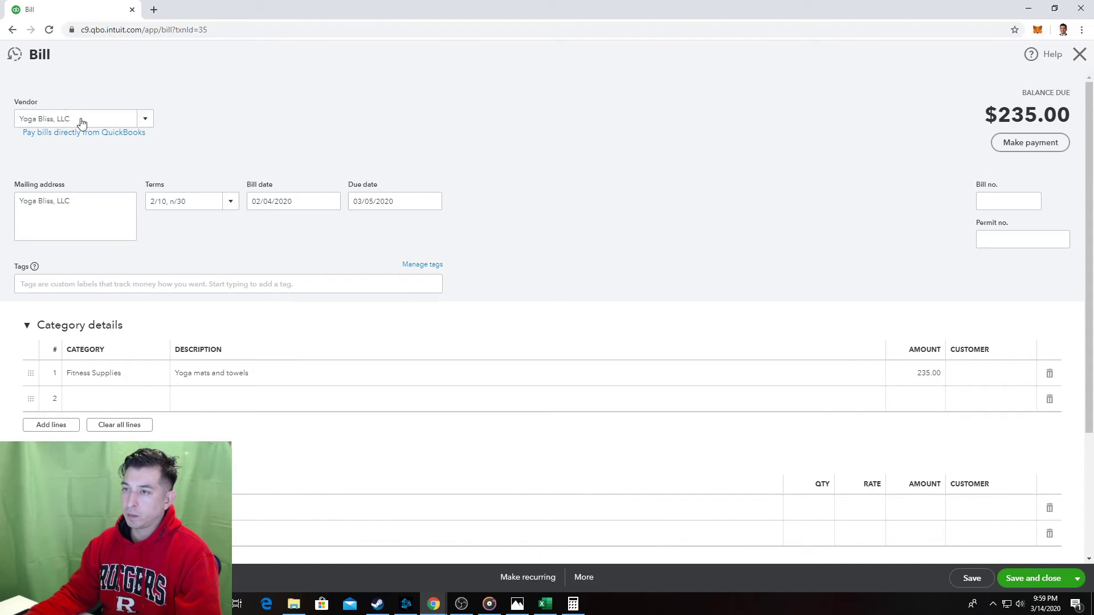
left_click(1079, 55)
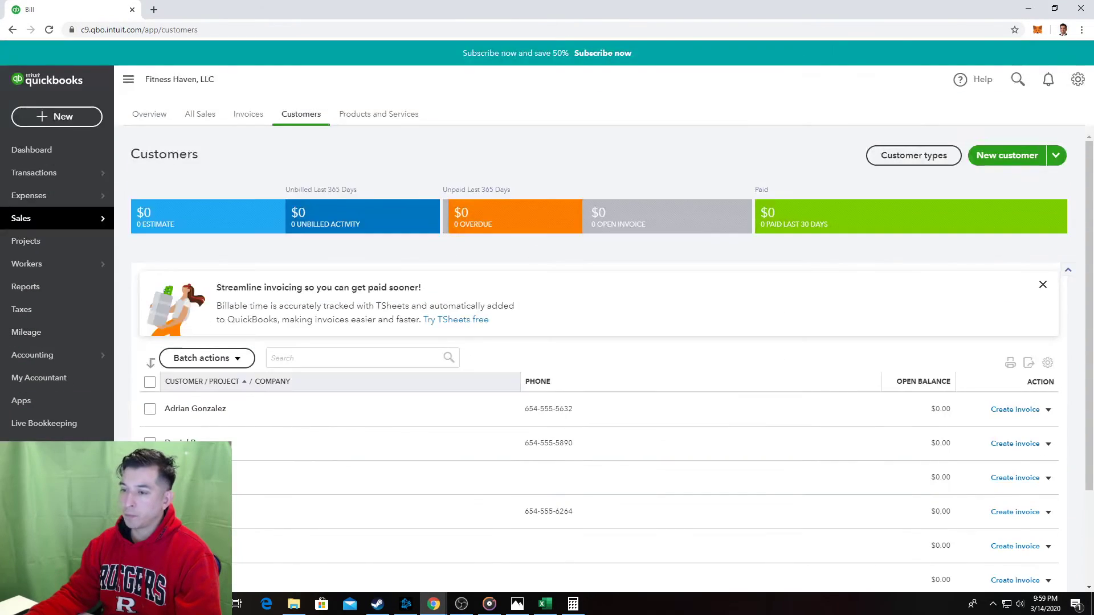
left_click(44, 294)
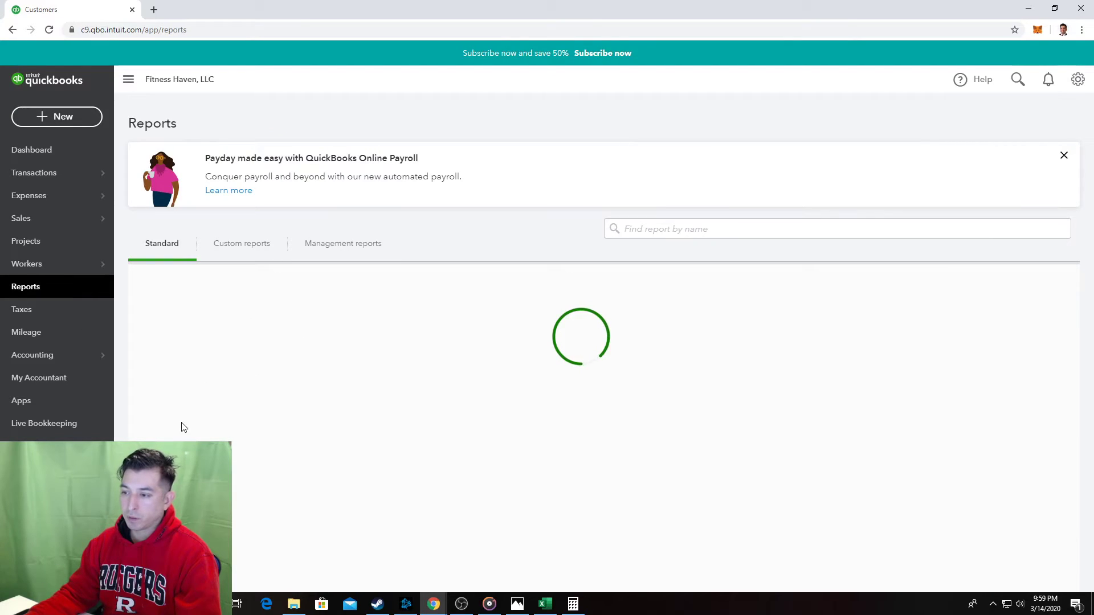
scroll(238, 442, "down", 1)
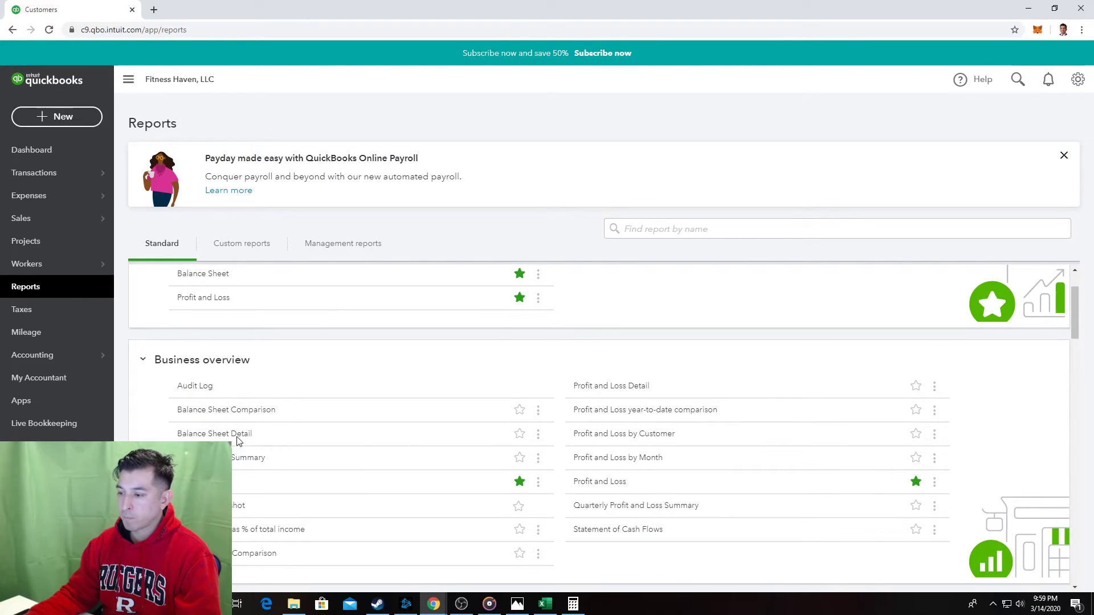
left_click(205, 482)
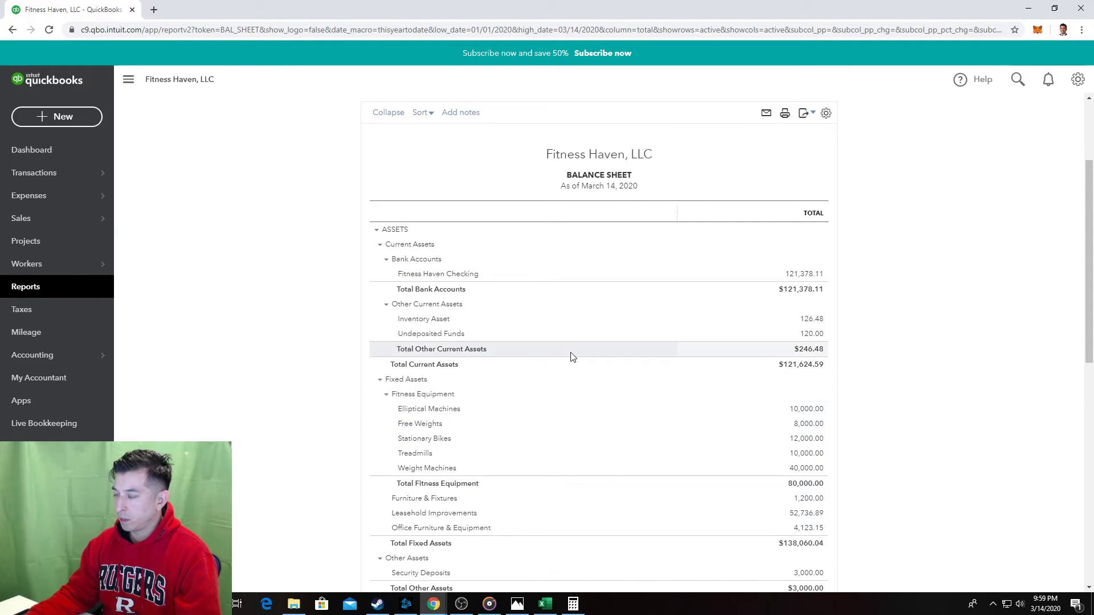
scroll(466, 462, "down", 2)
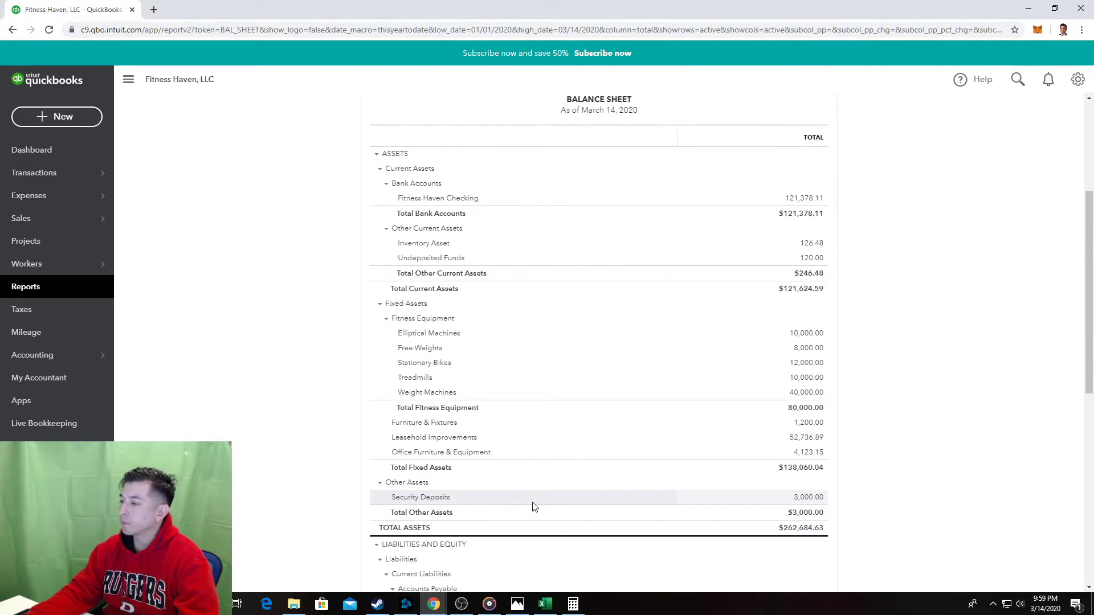
scroll(534, 506, "down", 6)
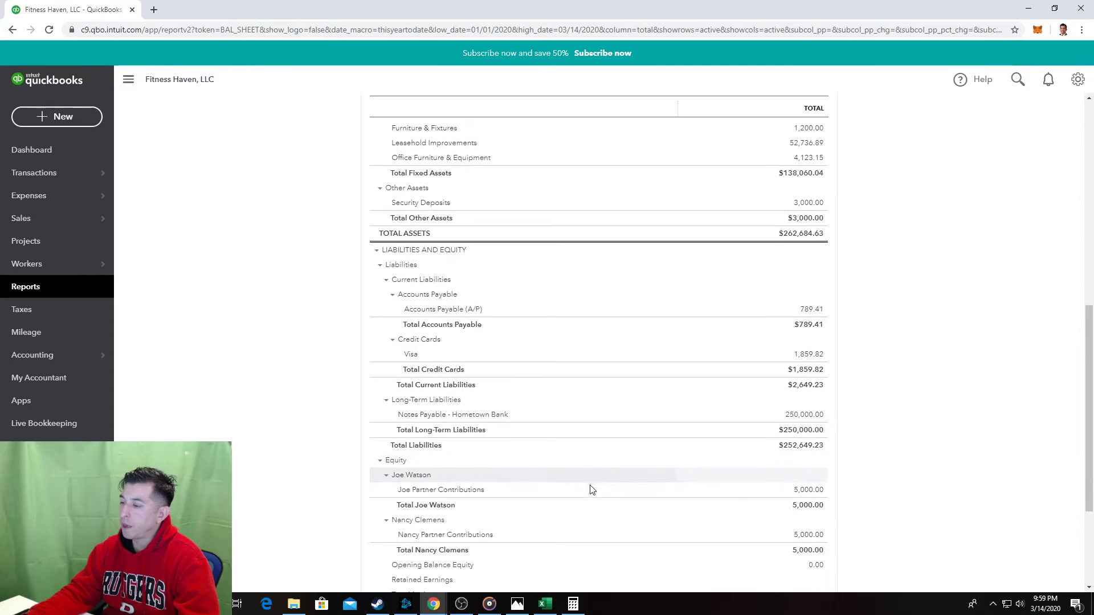
scroll(590, 489, "down", 2)
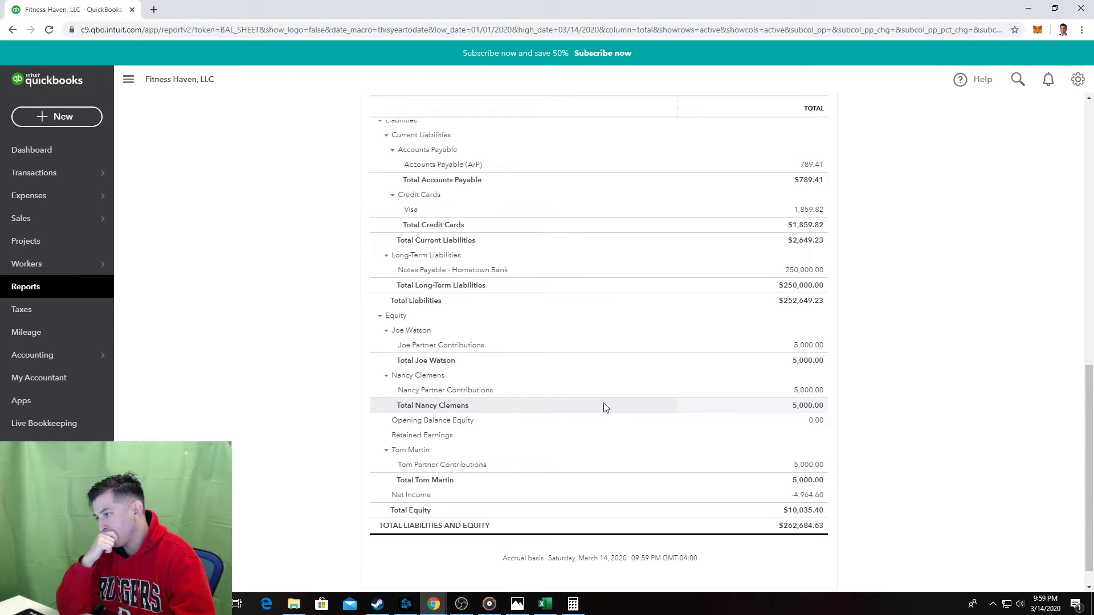
scroll(603, 406, "up", 1)
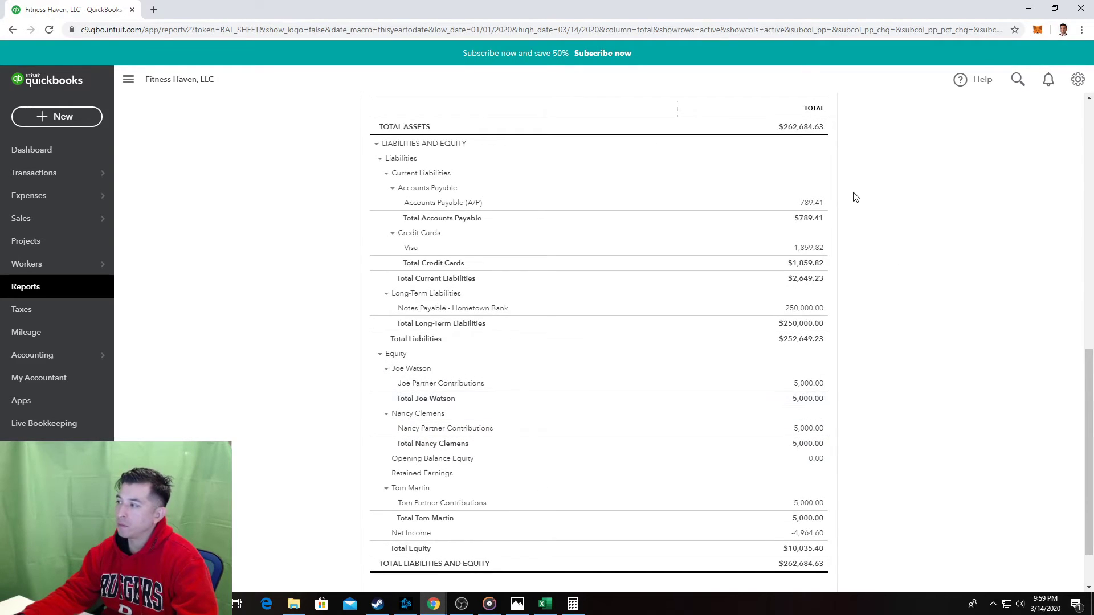
key("alt+Tab")
Shorten the C700 note to 'Accounts Payable liability - confirm accuracy'.
scroll(384, 393, "down", 5)
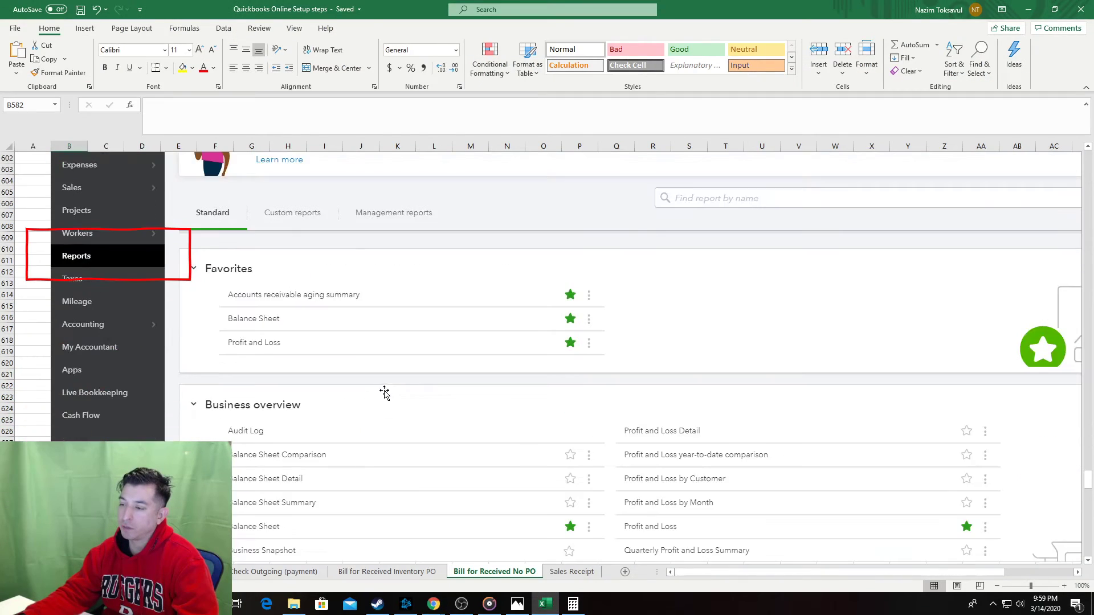
scroll(385, 393, "down", 12)
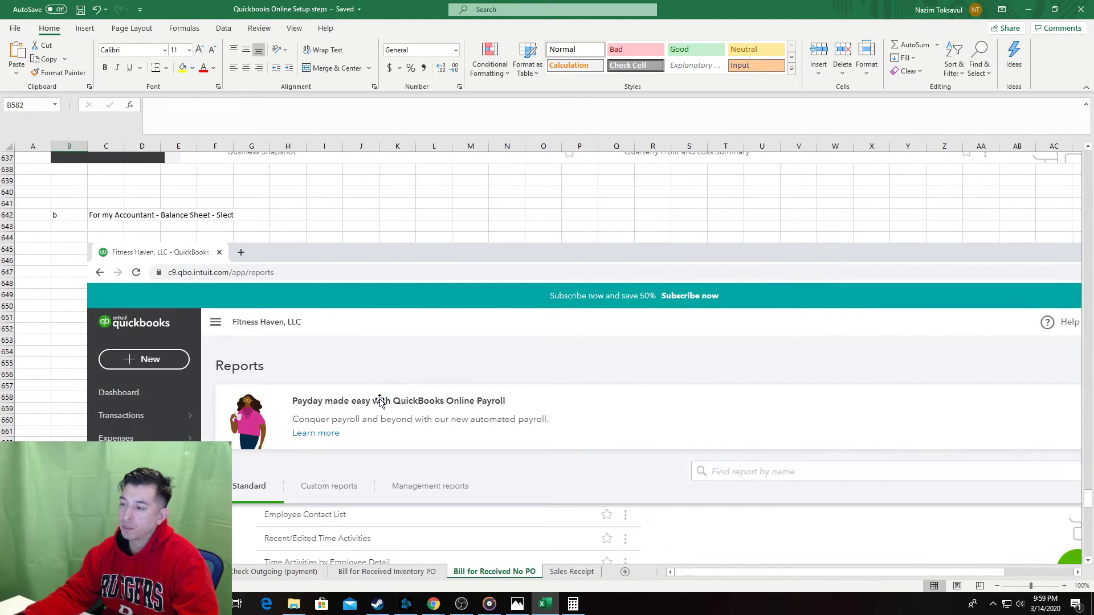
scroll(380, 400, "down", 17)
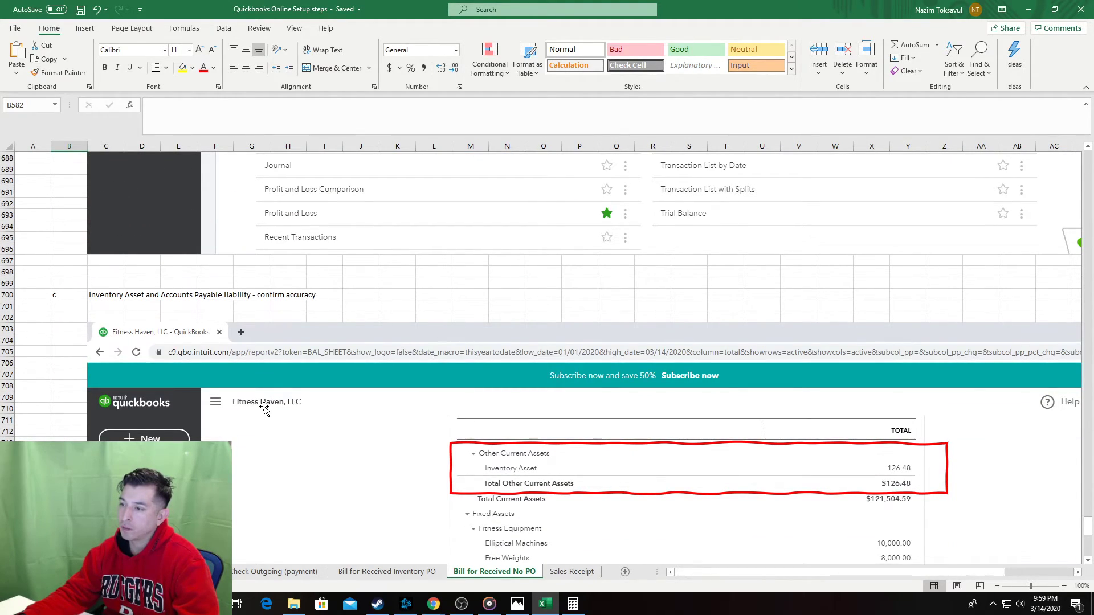
scroll(251, 400, "down", 8)
scroll(241, 399, "down", 6)
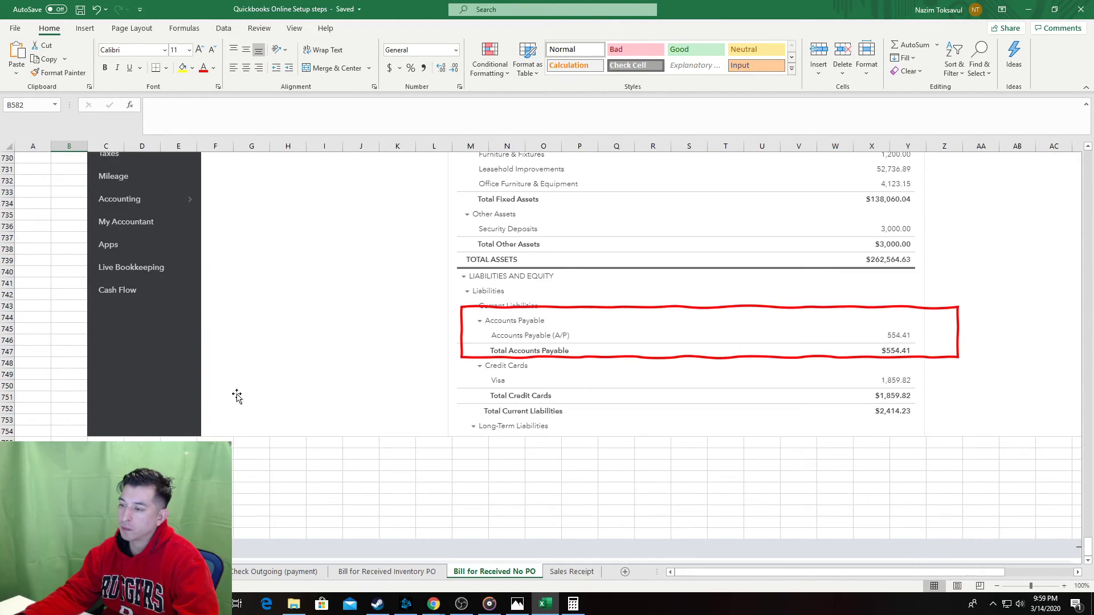
scroll(236, 396, "up", 11)
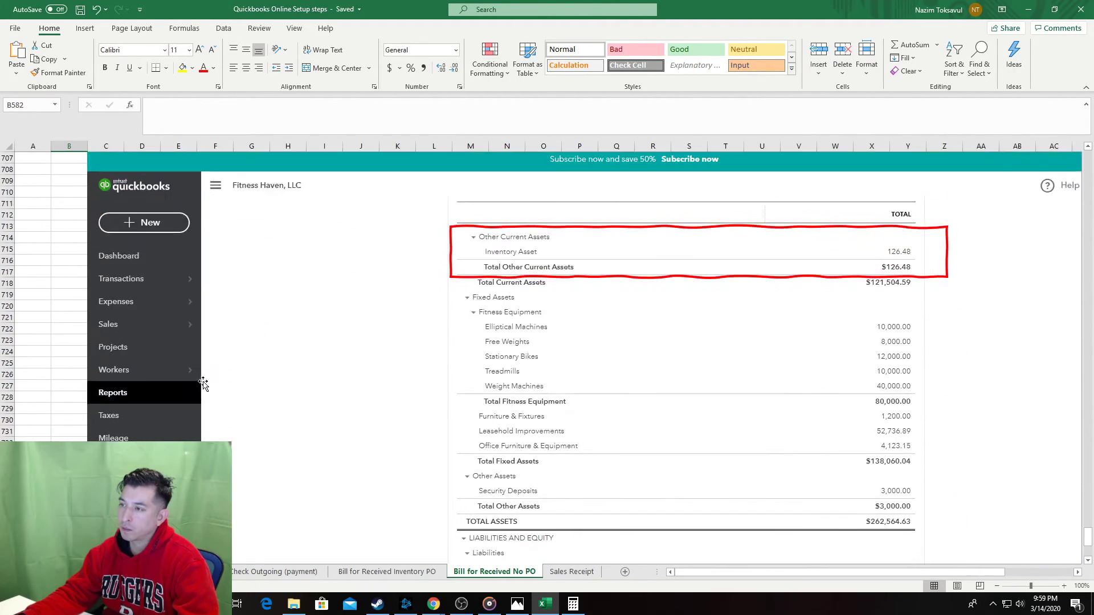
scroll(196, 383, "up", 1)
left_click(111, 224)
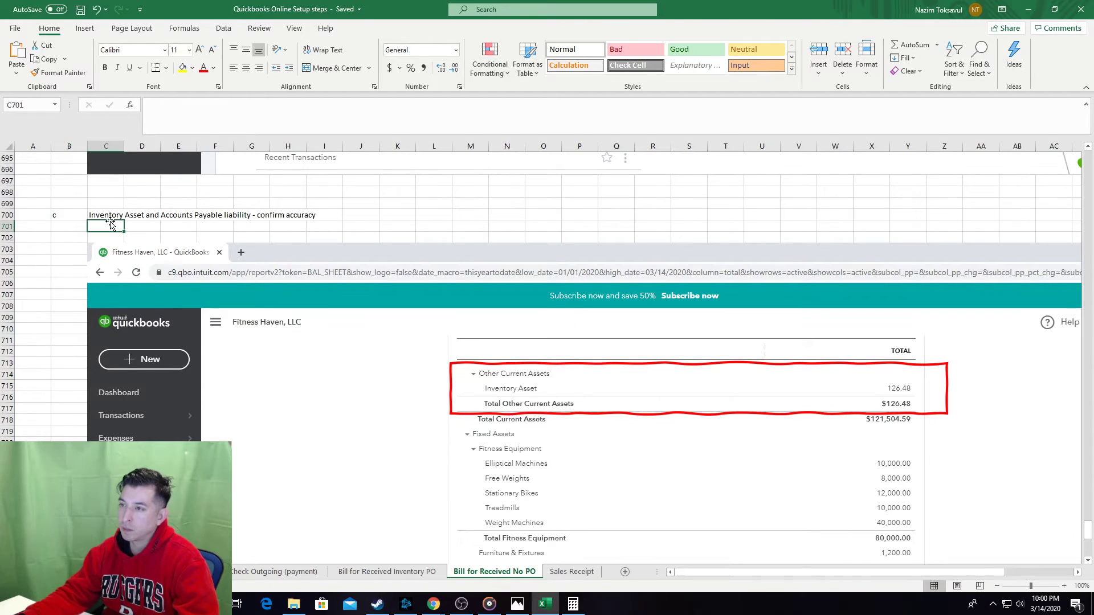
left_click(110, 215)
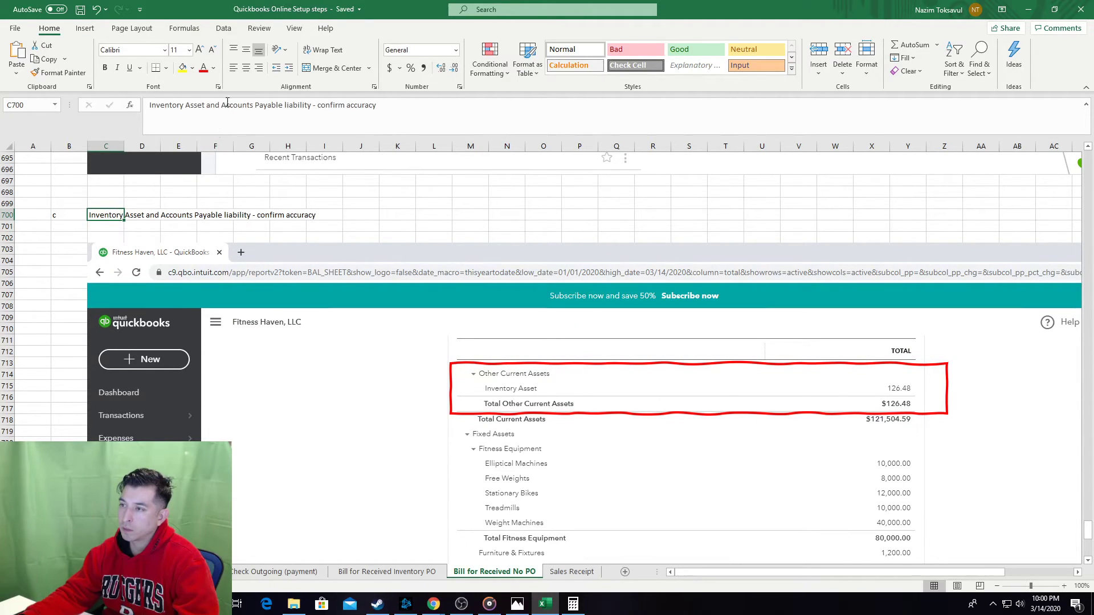
left_click_drag(219, 104, 149, 105)
key("BackSpace")
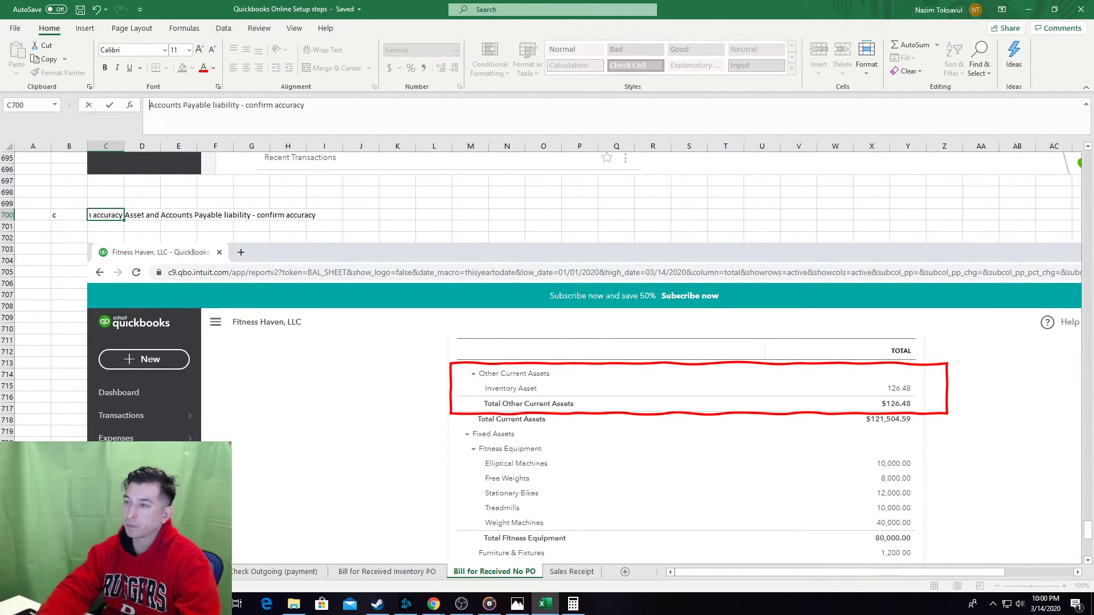
key("Tab")
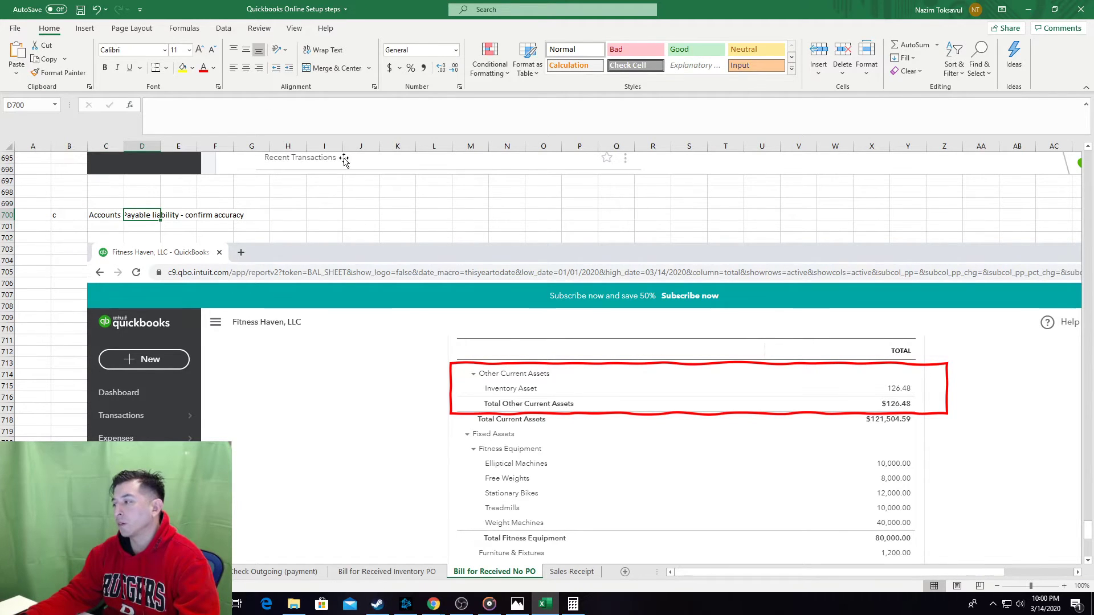
scroll(948, 285, "up", 10)
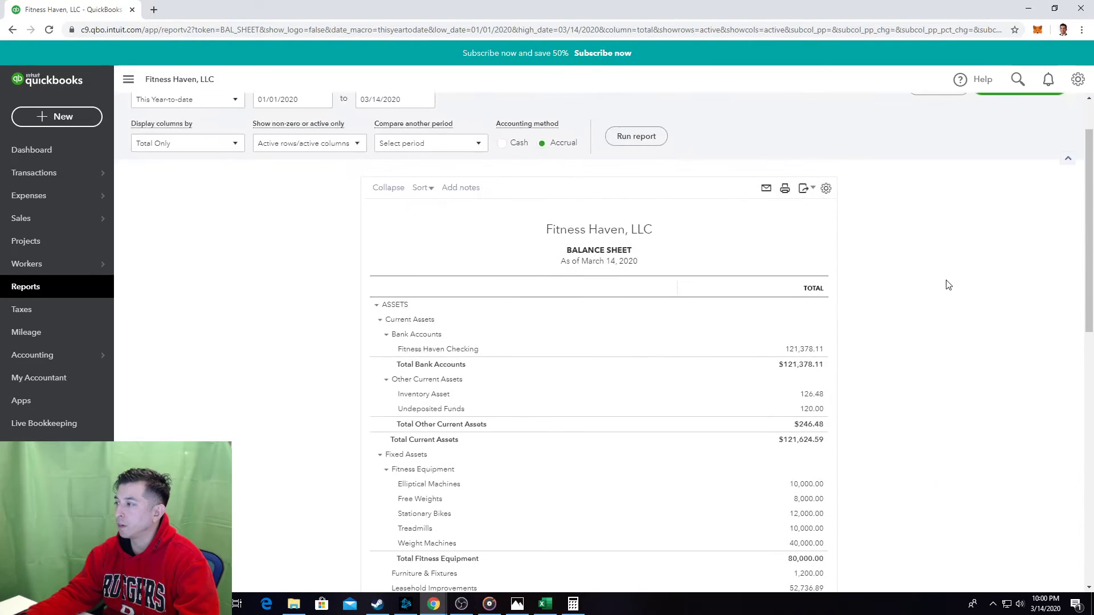
scroll(883, 370, "down", 8)
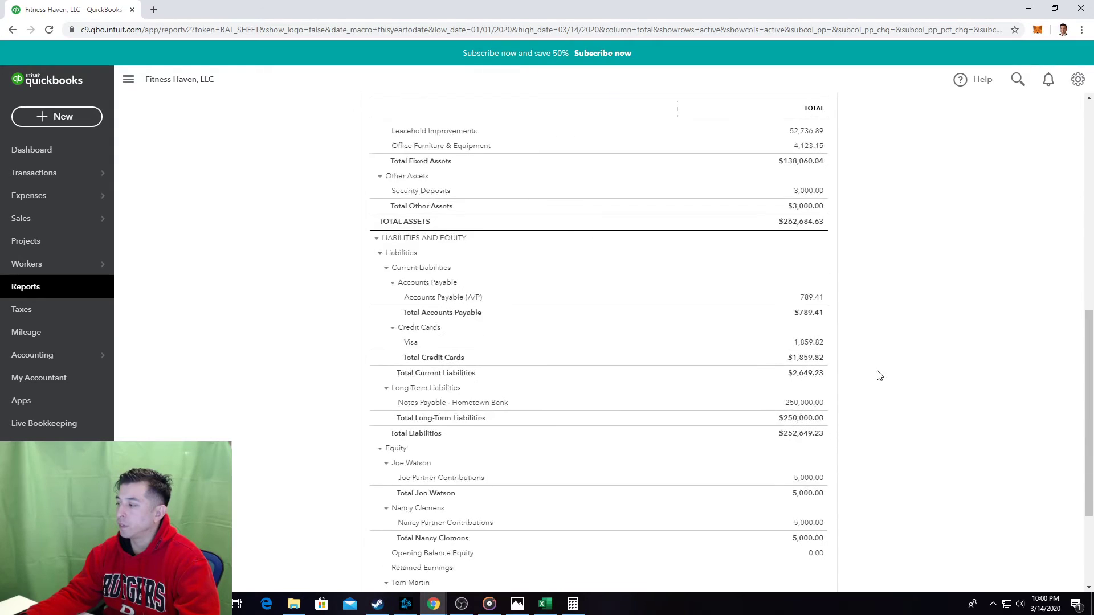
Delete the old balance-sheet screenshot and its red outline, leaving C703 selected.
key("alt+Tab")
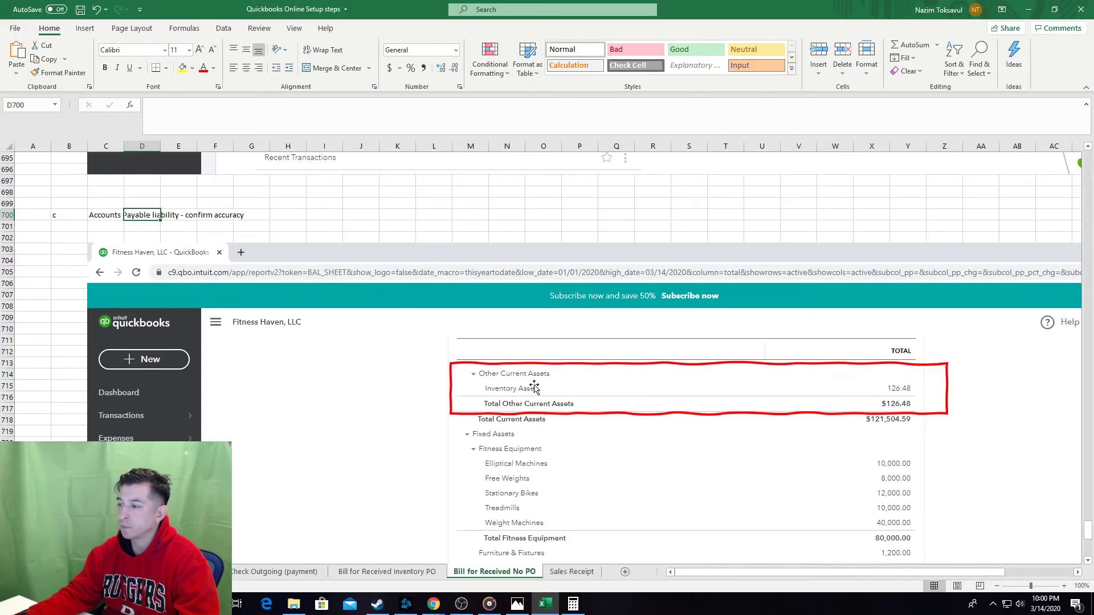
left_click(209, 387)
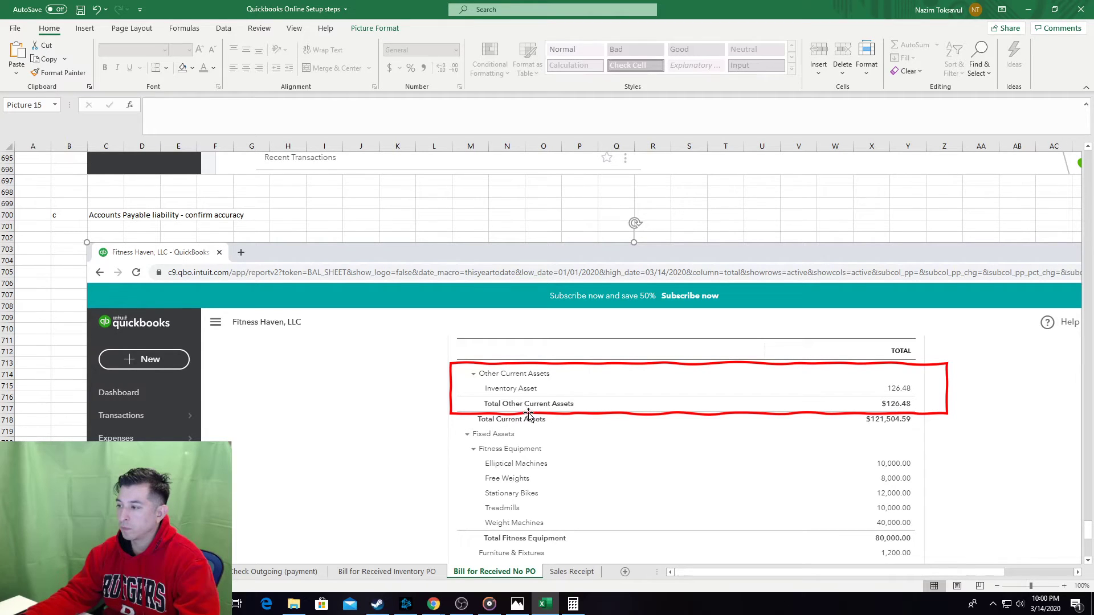
left_click(546, 414)
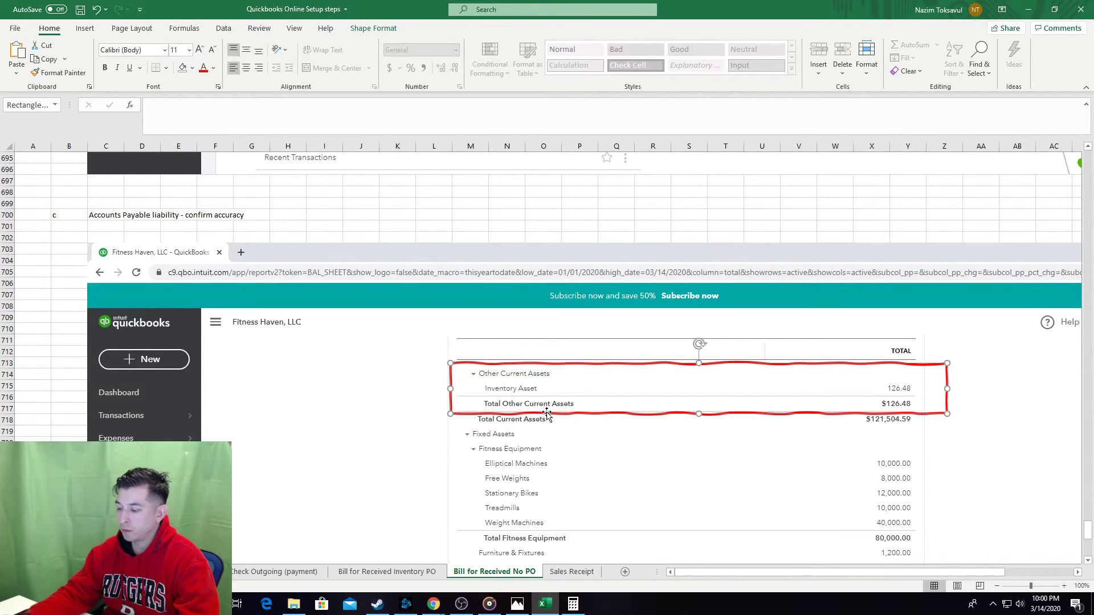
key("Delete")
left_click(251, 311)
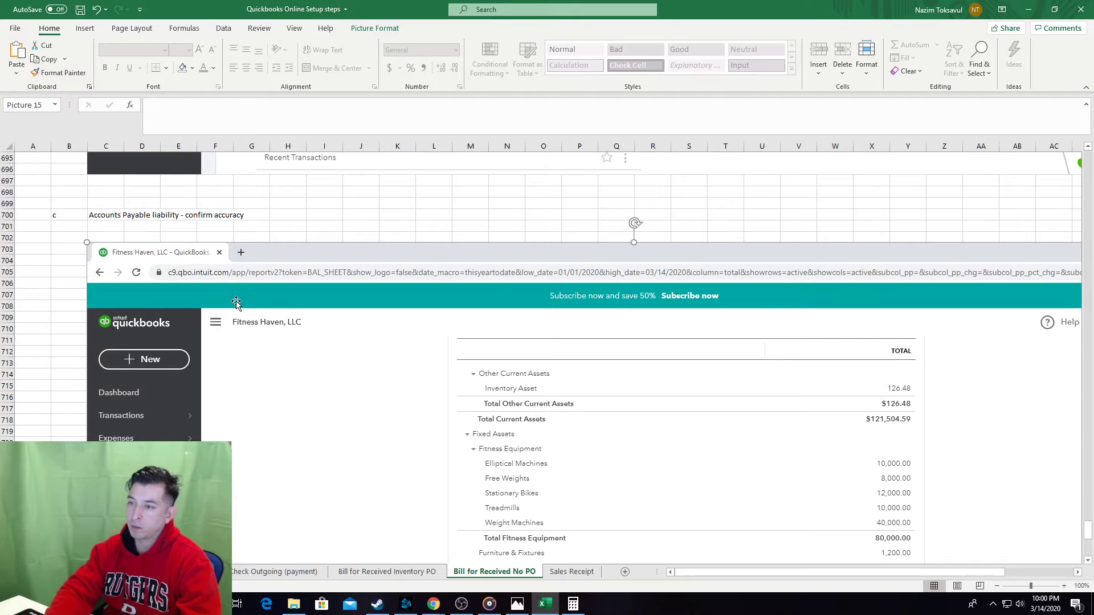
key("Delete")
left_click(108, 247)
Paste the updated balance-sheet screenshot at C703 and send it behind the red outline.
key("alt+Tab")
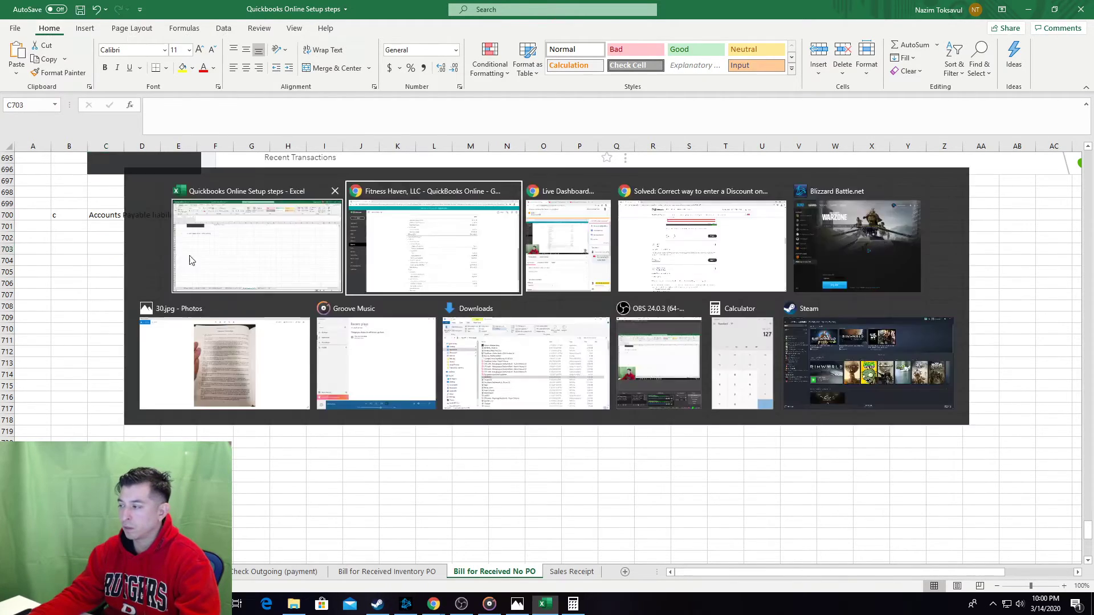
scroll(974, 385, "down", 1)
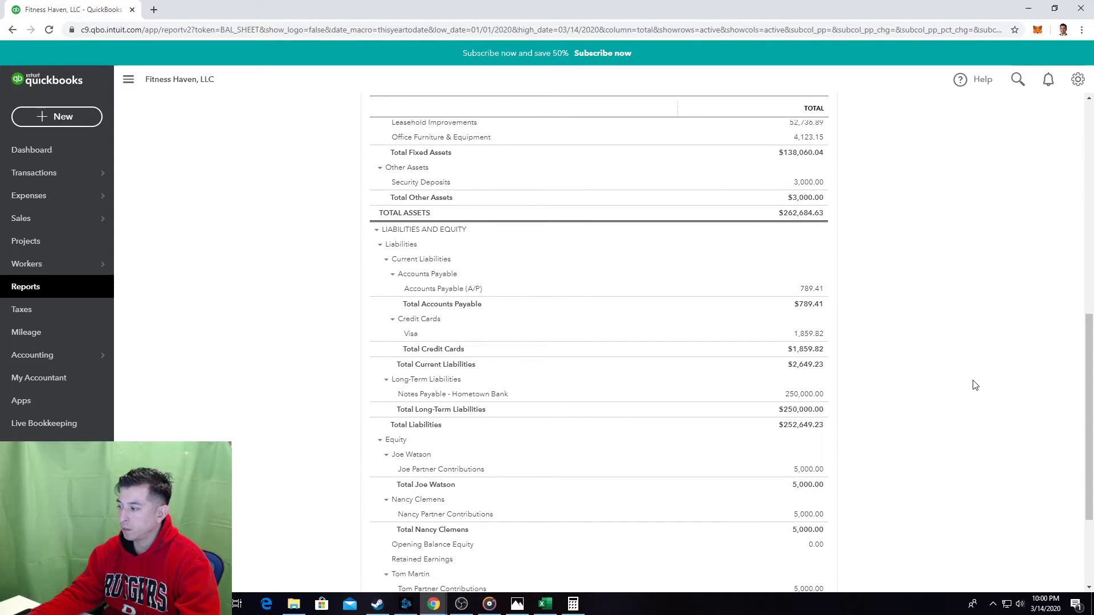
scroll(974, 385, "up", 3)
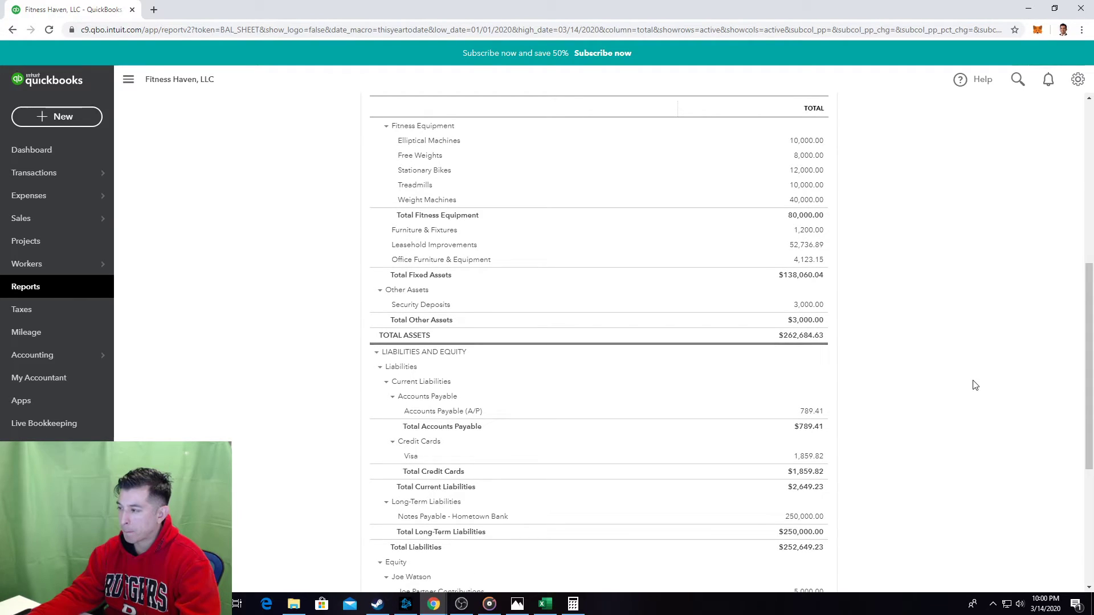
scroll(974, 385, "up", 1)
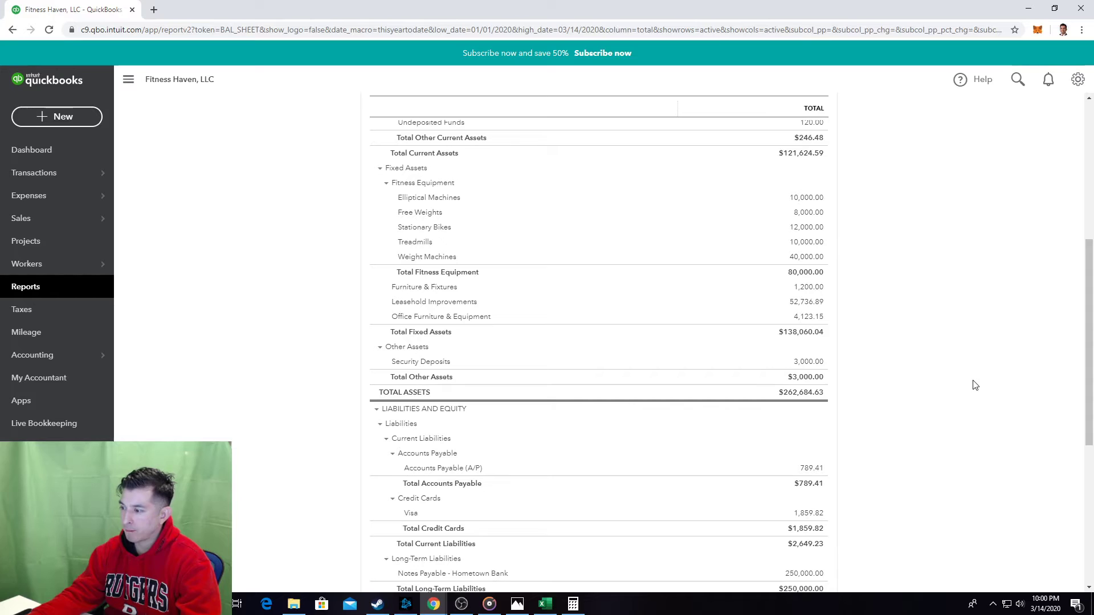
scroll(974, 385, "up", 1)
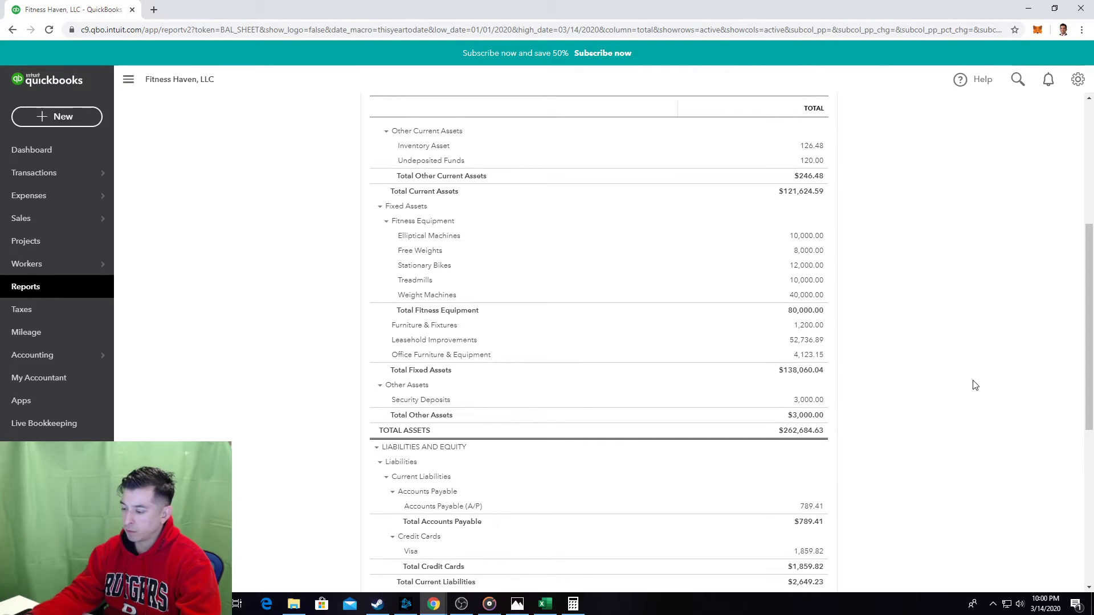
key("alt+Tab")
key("ctrl+v")
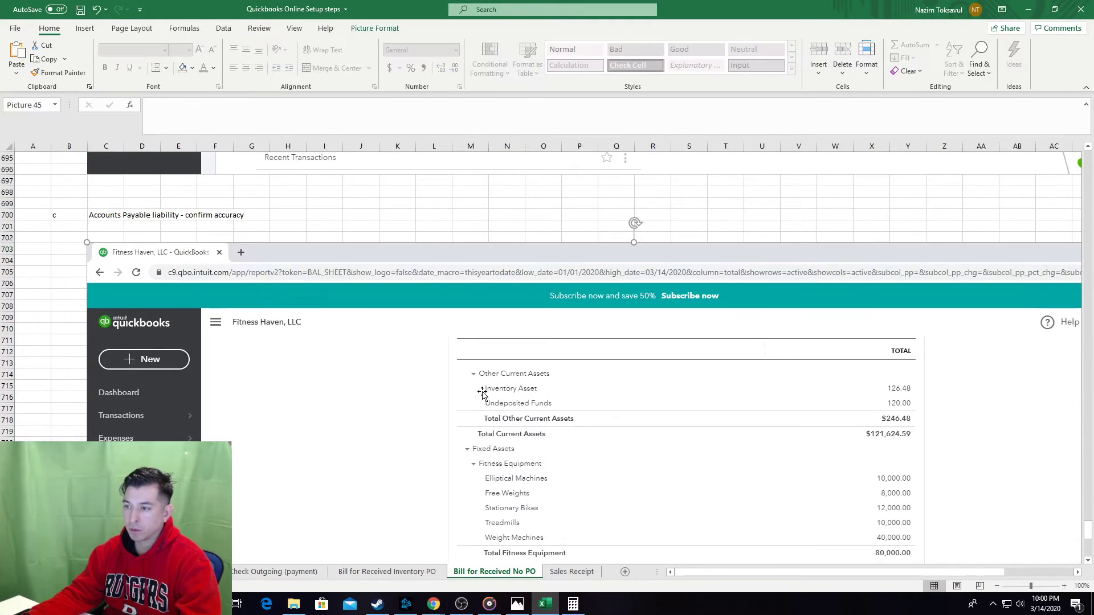
scroll(484, 393, "down", 5)
right_click(498, 374)
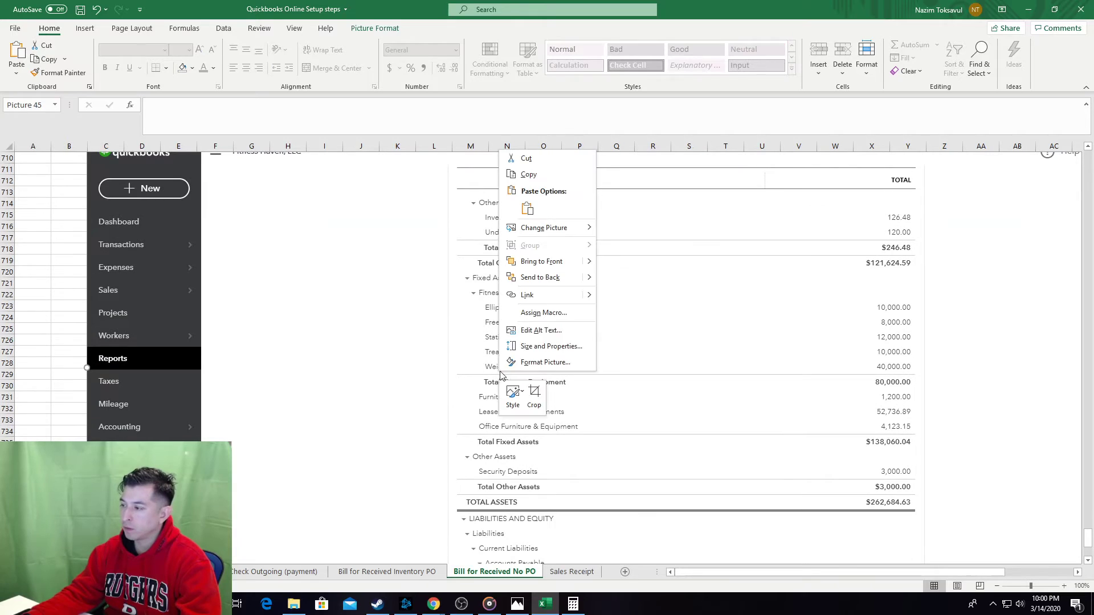
left_click(544, 278)
Replace the older balance-sheet screenshot at B764 with the updated one, sent to back.
scroll(539, 346, "down", 4)
scroll(536, 346, "down", 12)
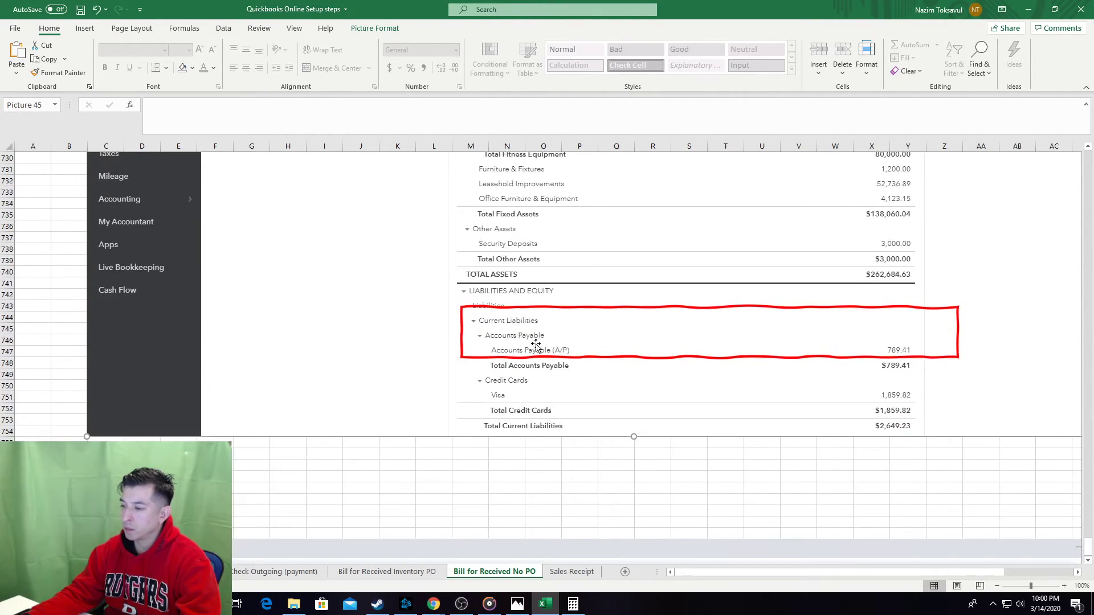
scroll(493, 380, "down", 7)
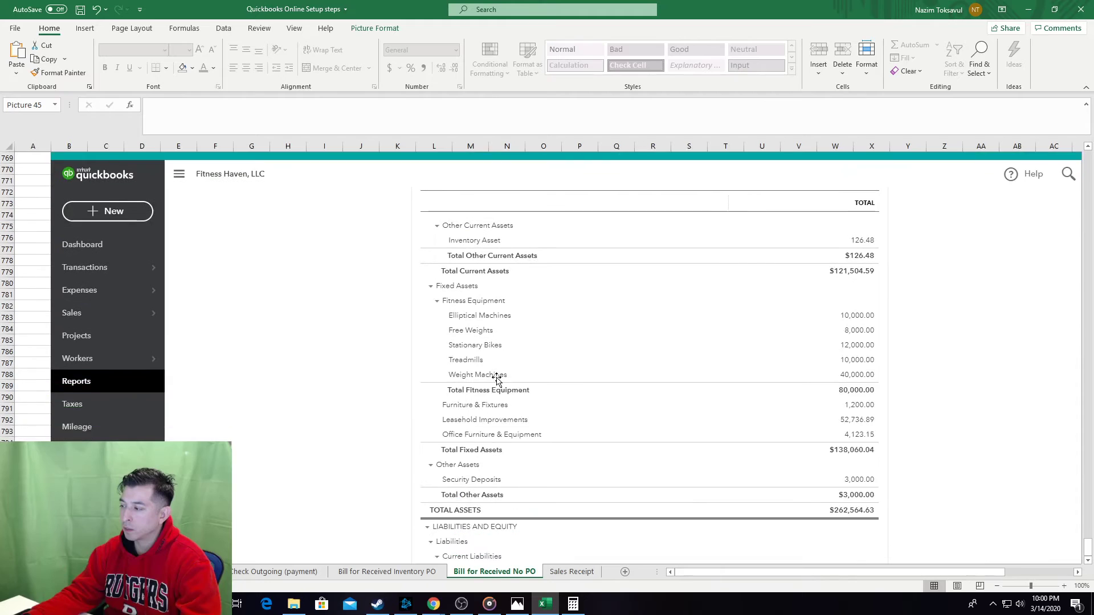
left_click(509, 380)
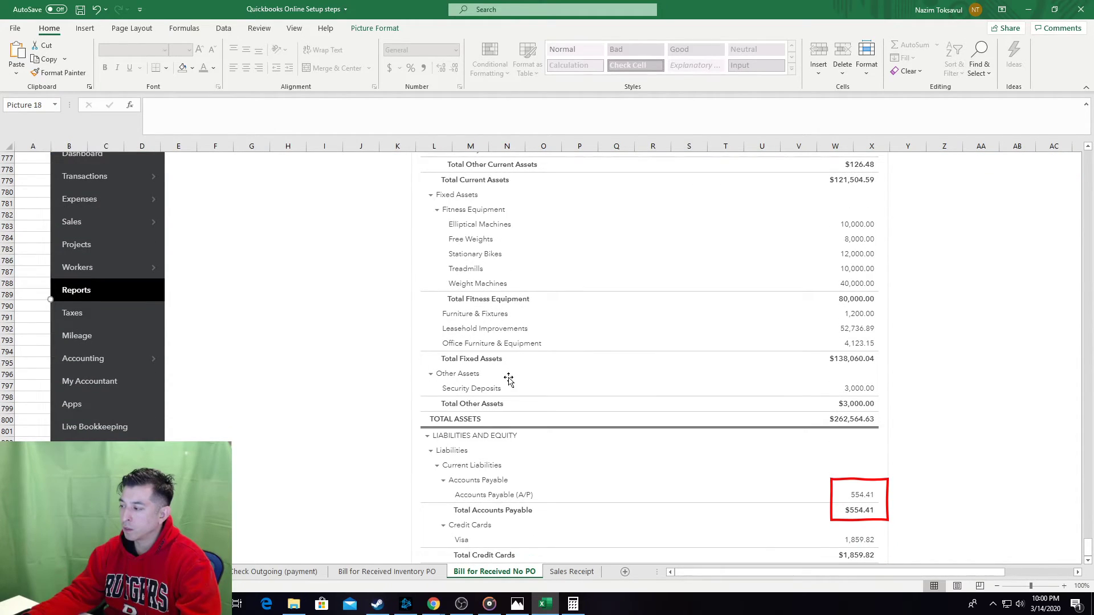
scroll(507, 381, "up", 5)
scroll(488, 390, "up", 2)
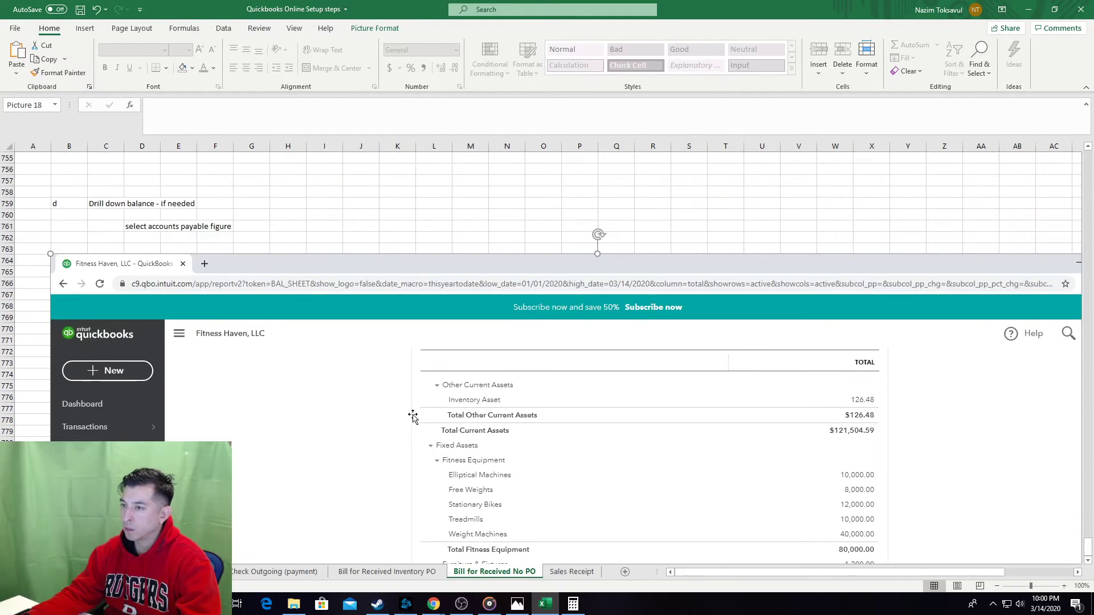
key("Delete")
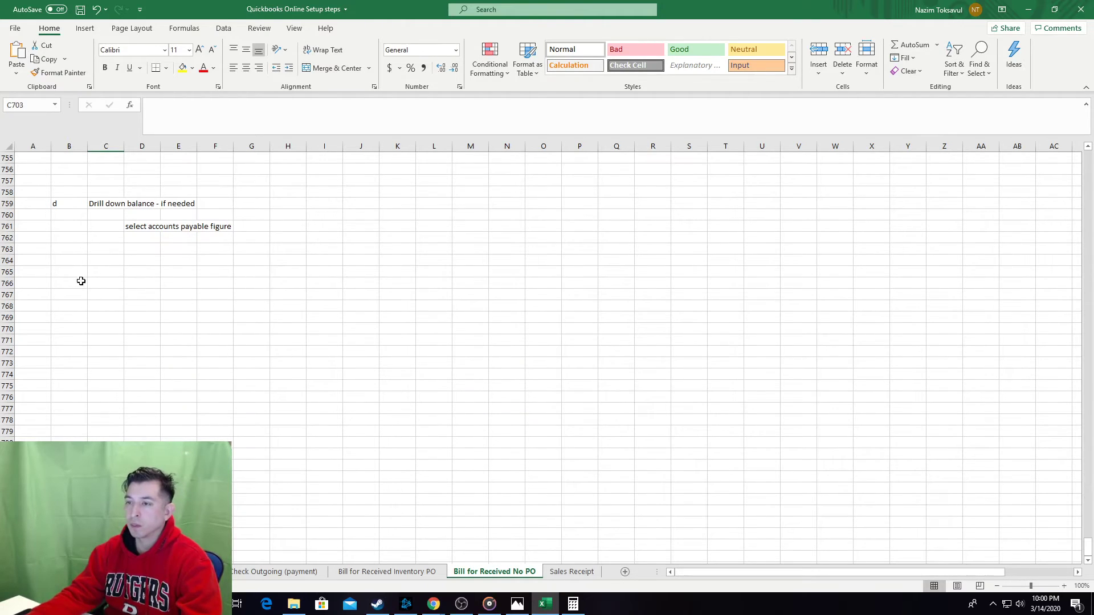
left_click(74, 265)
key("ctrl+v")
scroll(660, 427, "down", 4)
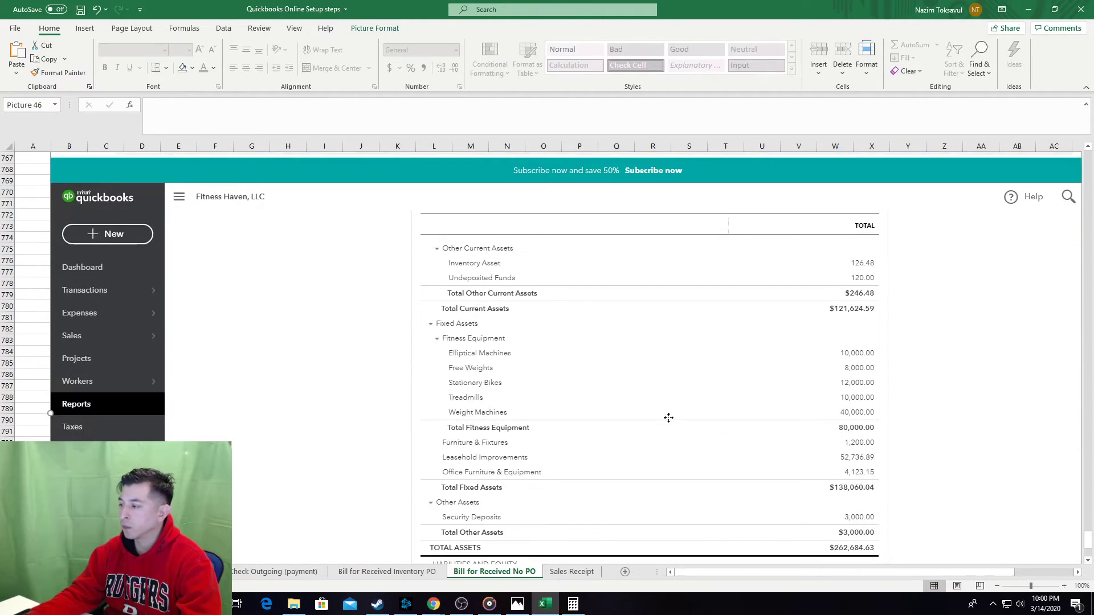
right_click(668, 417)
left_click(731, 325)
scroll(859, 402, "down", 1)
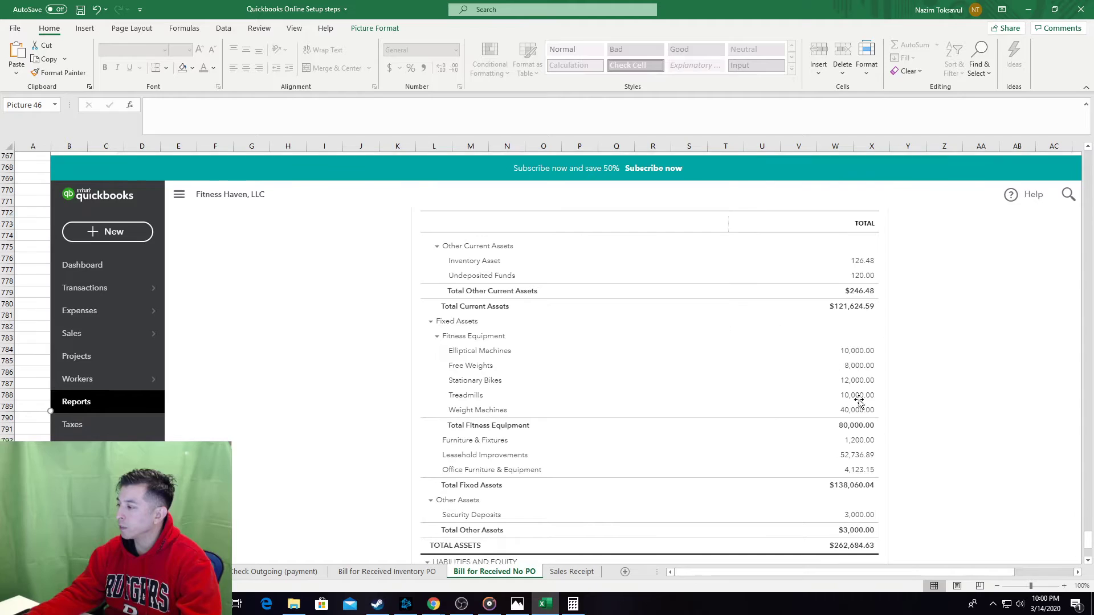
scroll(859, 401, "down", 6)
Replace the old Accounts Payable report screenshot with the $789.41 drill-down, sent to back.
key("alt+Tab")
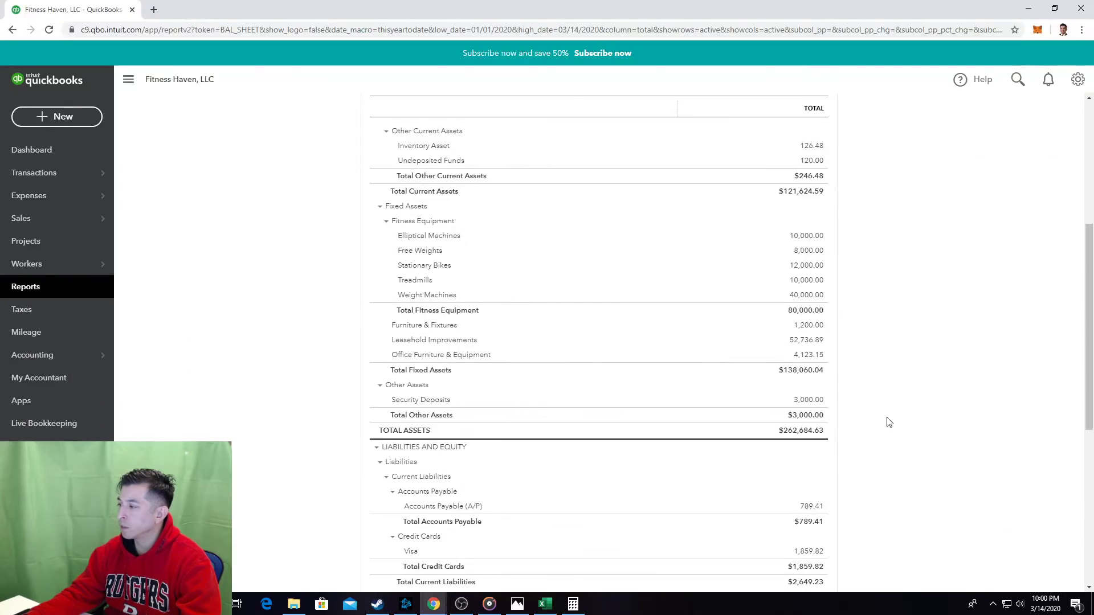
left_click(811, 506)
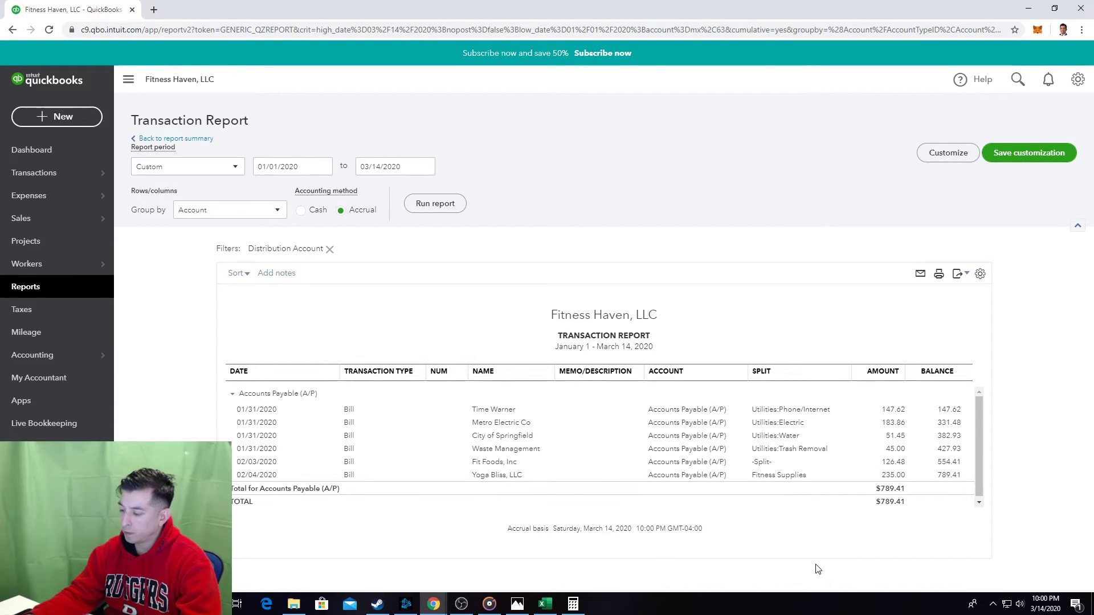
key("alt+Tab")
scroll(542, 506, "down", 6)
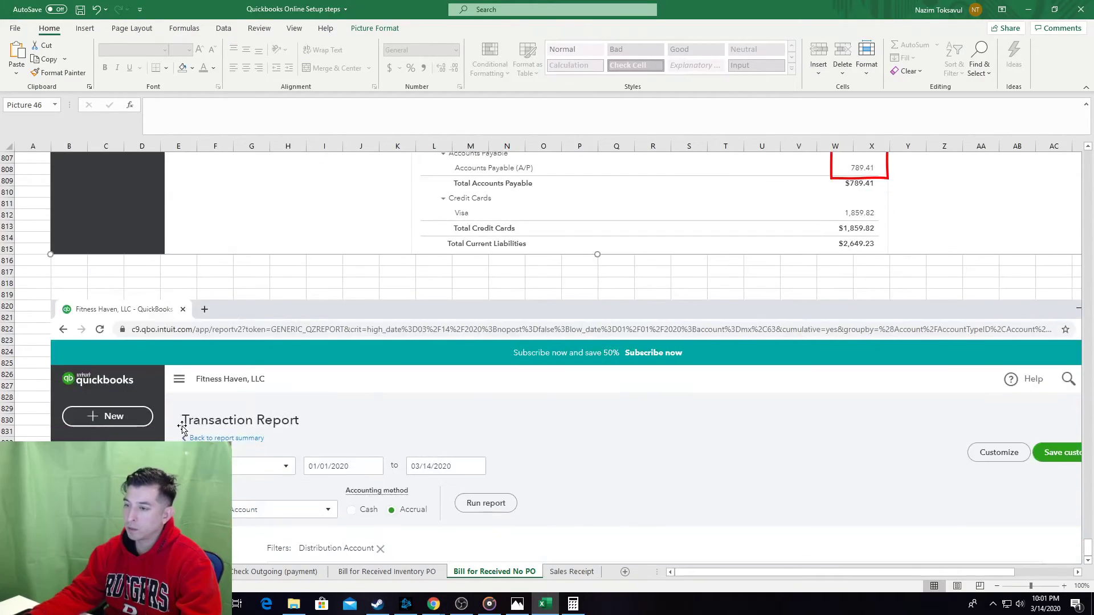
key("Delete")
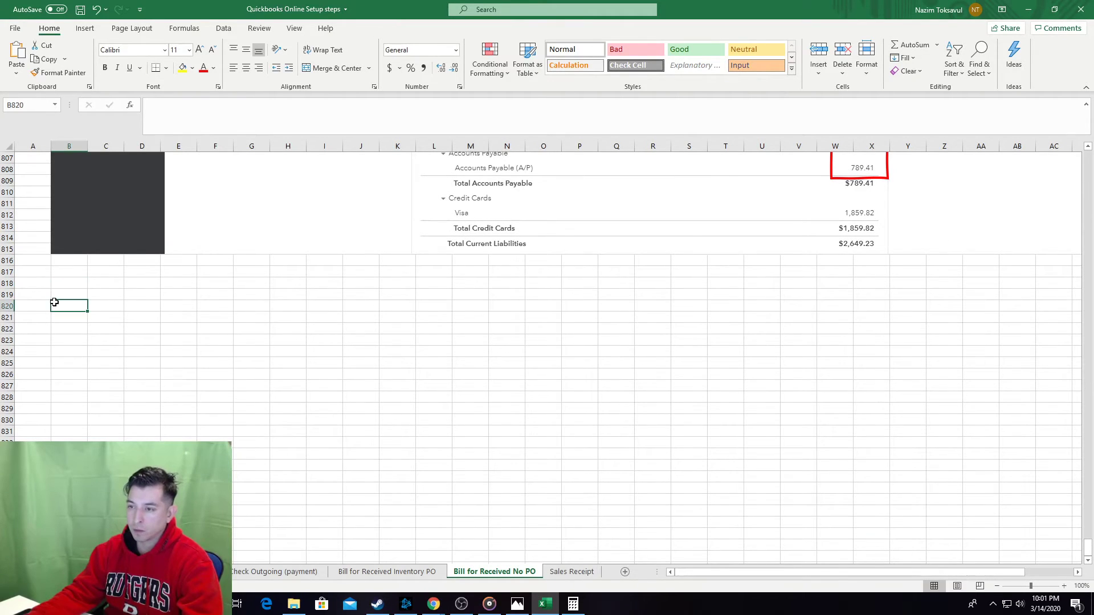
key("ctrl+v")
scroll(590, 470, "down", 1)
right_click(591, 454)
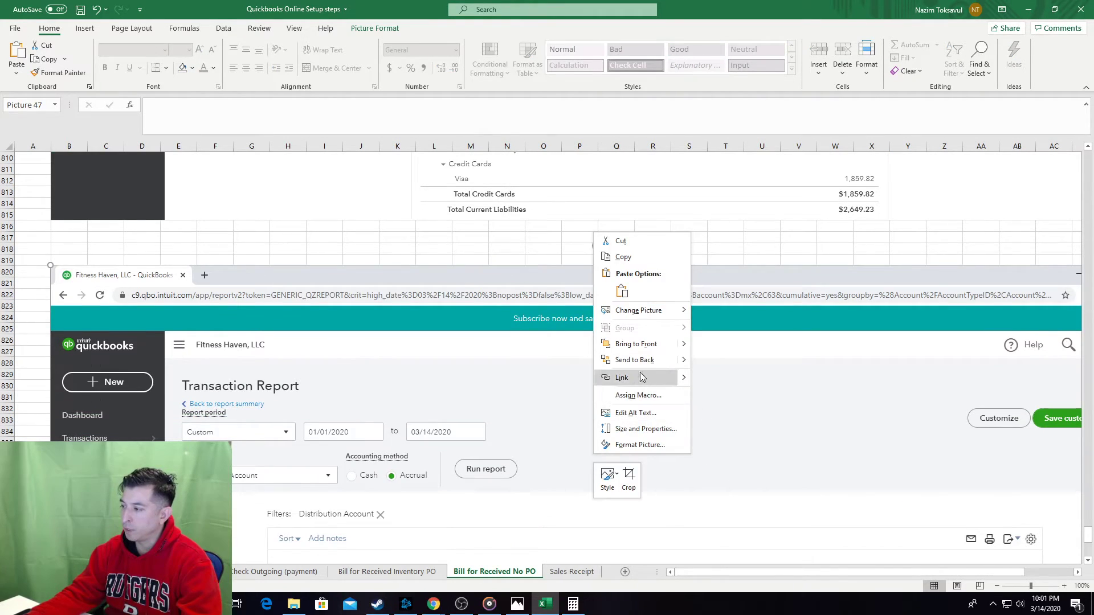
left_click(662, 366)
Move the red outline onto the 02/04/2020 Yoga Bliss $235.00 bill row.
scroll(663, 366, "down", 7)
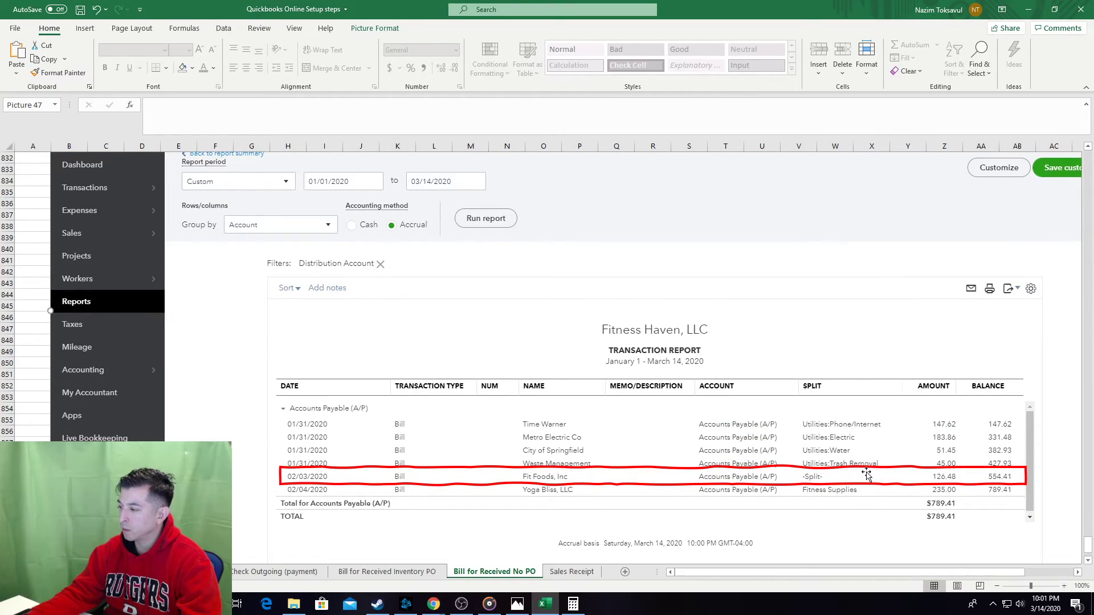
left_click_drag(863, 485, 863, 498)
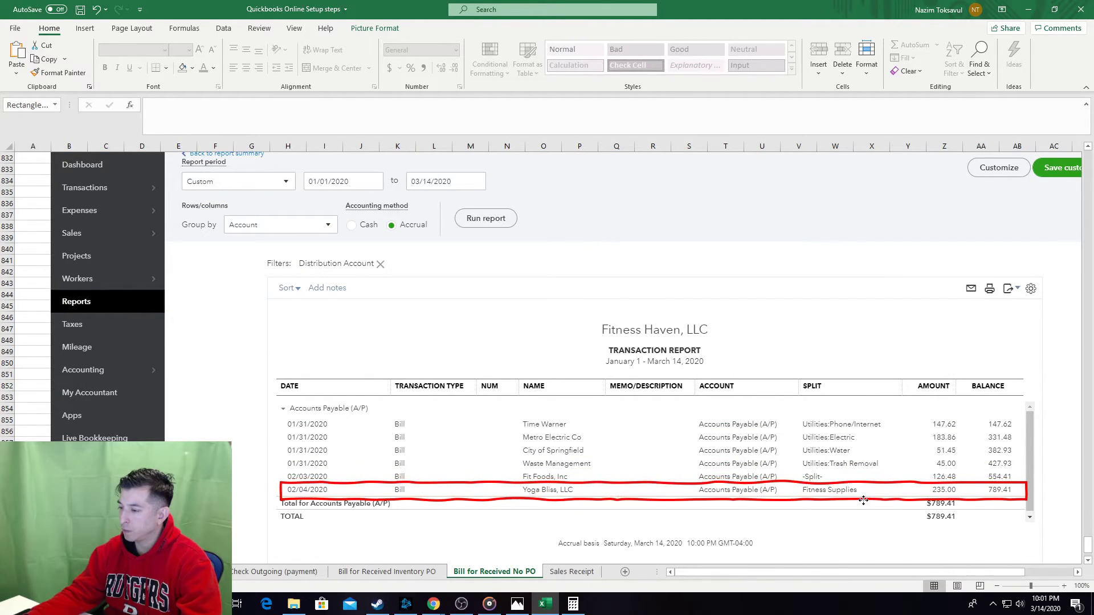
left_click(40, 388)
scroll(113, 399, "down", 6)
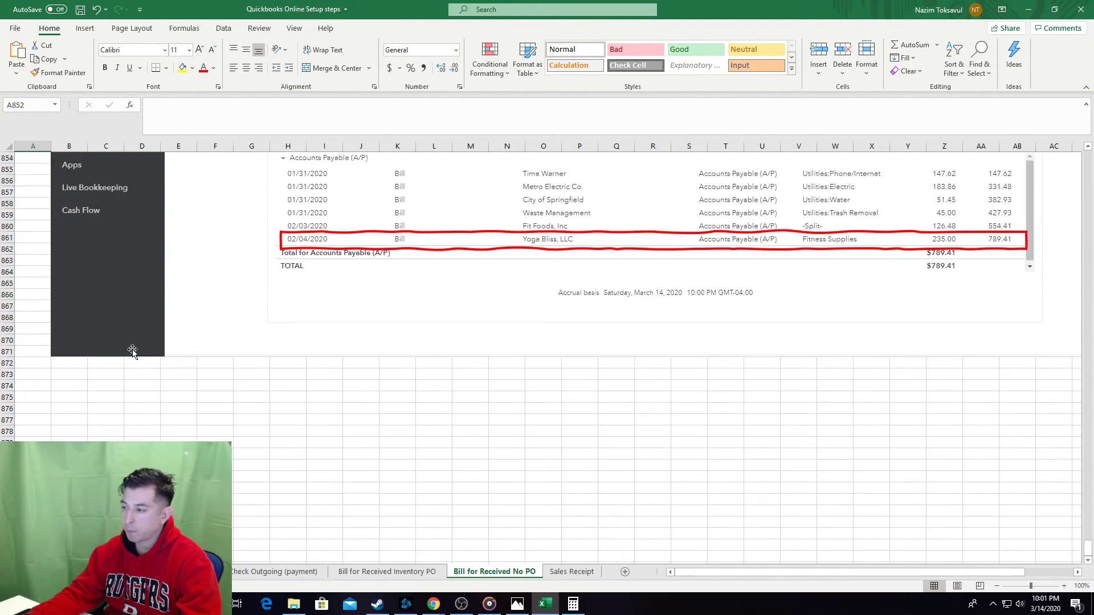
scroll(113, 433, "up", 2)
View the Profit and Loss report, showing Fitness Supplies 235.00 and net income $-4,964.60.
key("alt+Tab")
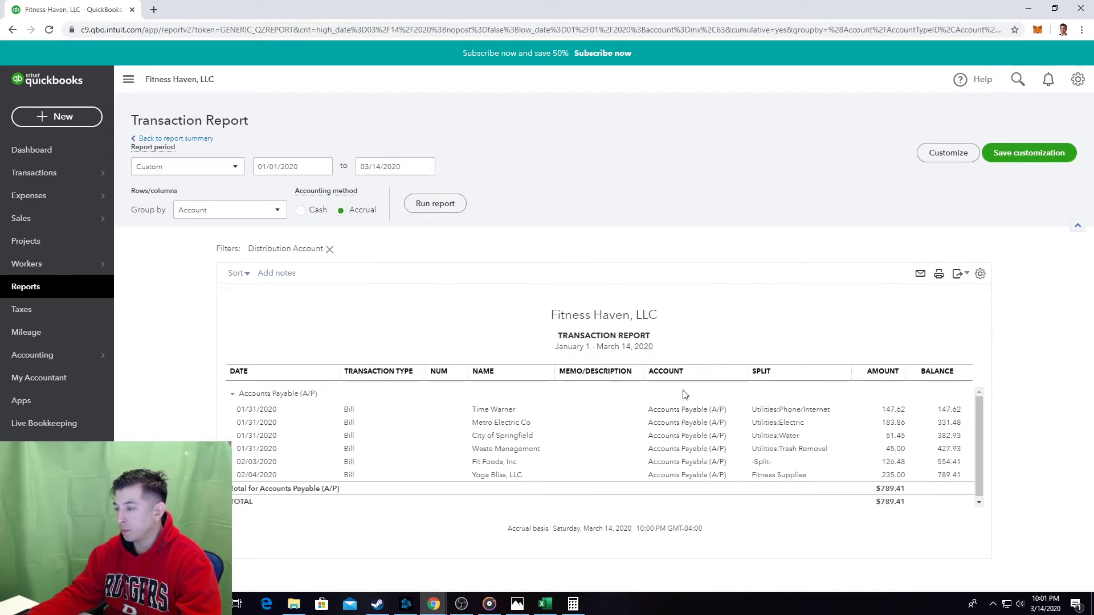
left_click(54, 286)
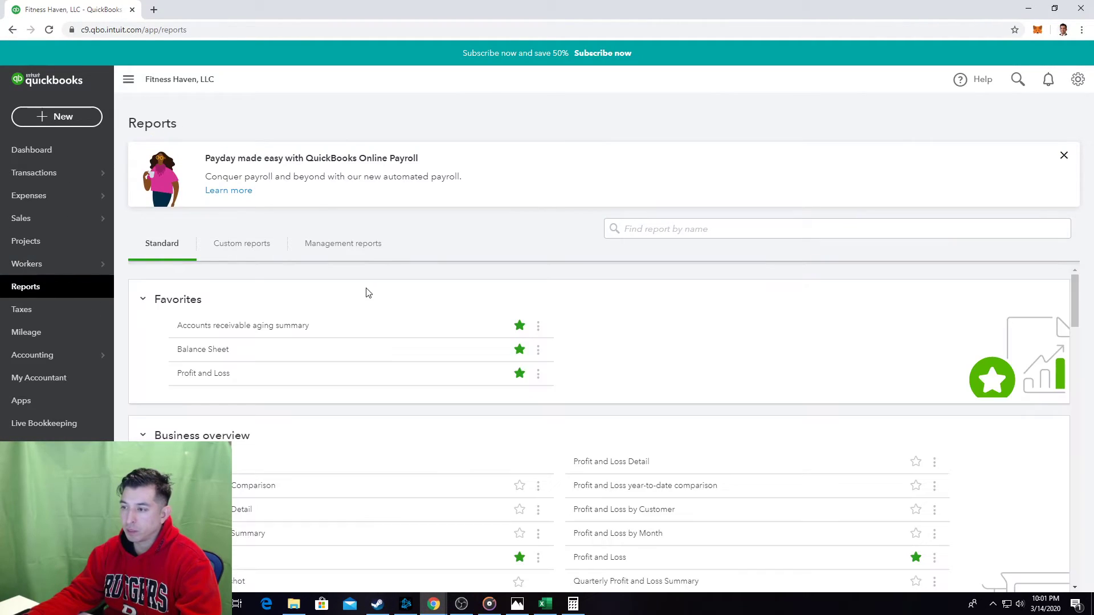
left_click(220, 374)
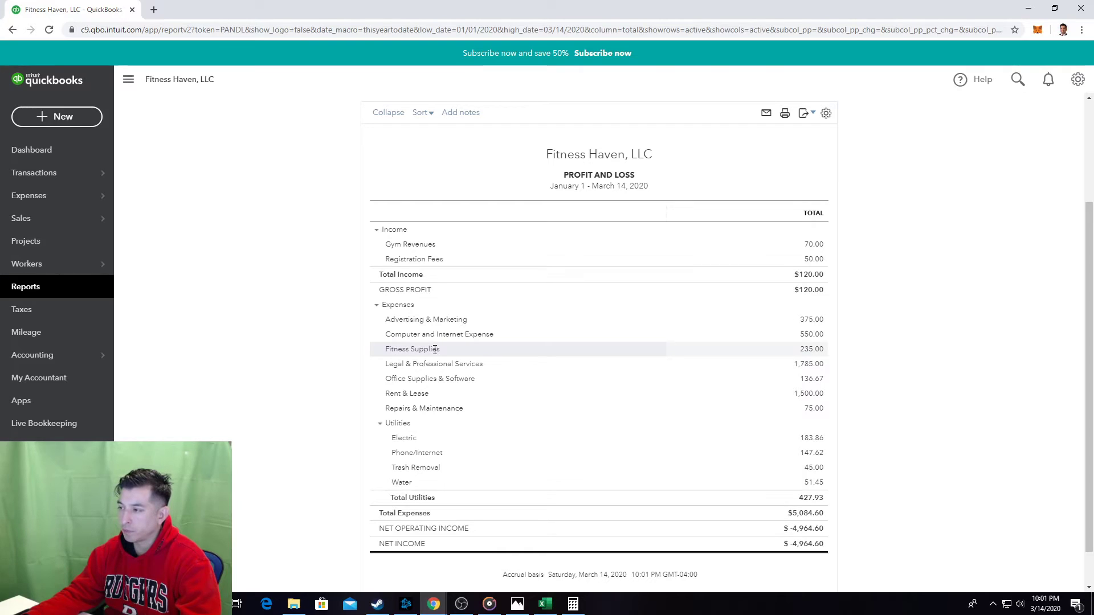
key("alt+Tab")
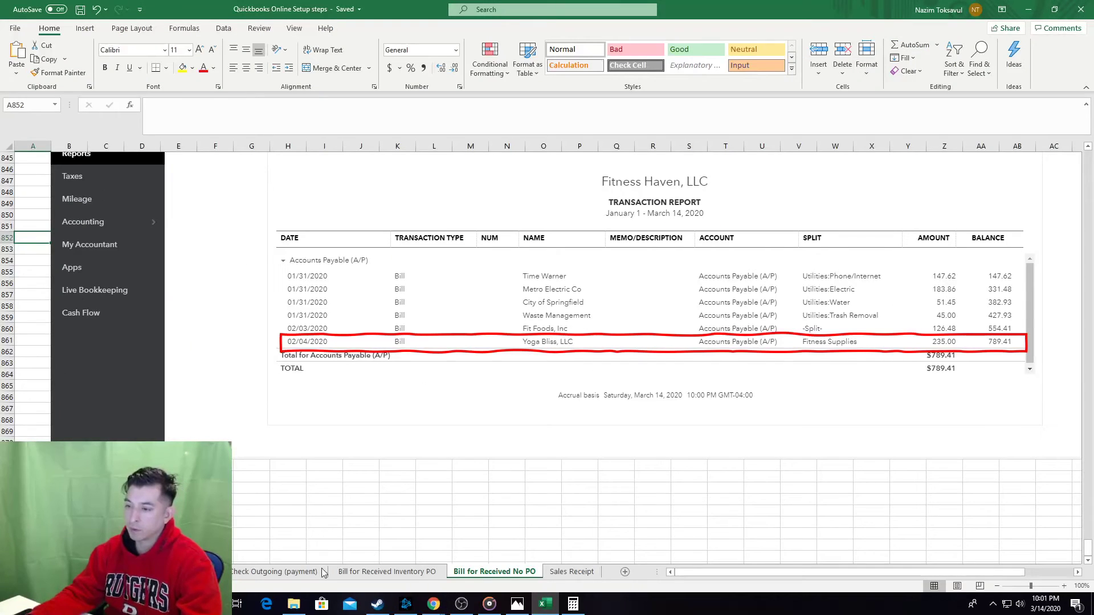
Add step e, 'Also Review Profit and Loss', at row 876.
key("ctrl+Up")
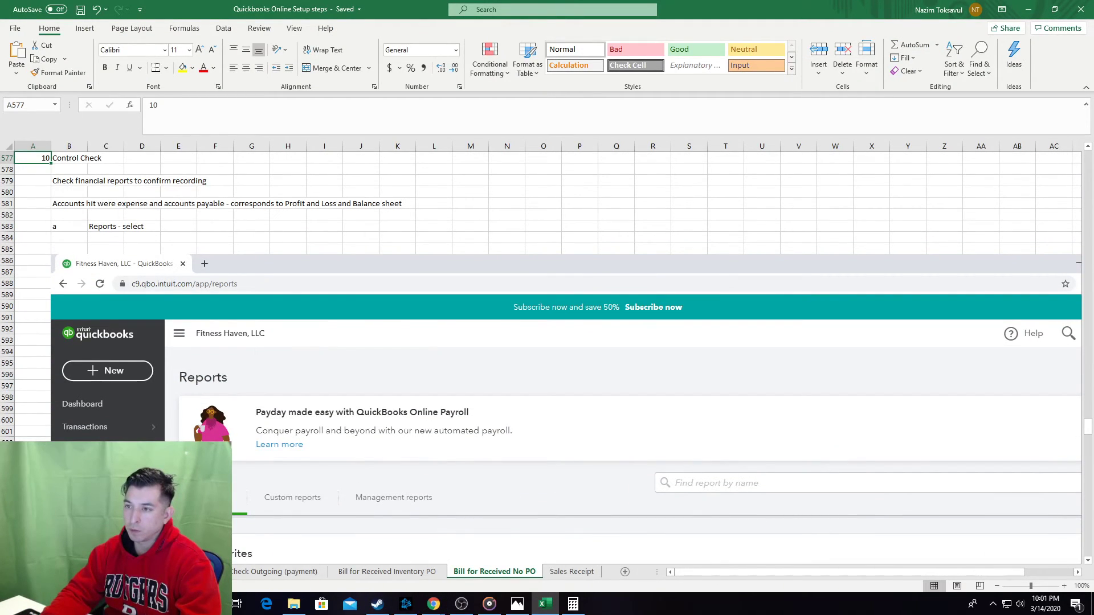
scroll(564, 296, "down", 16)
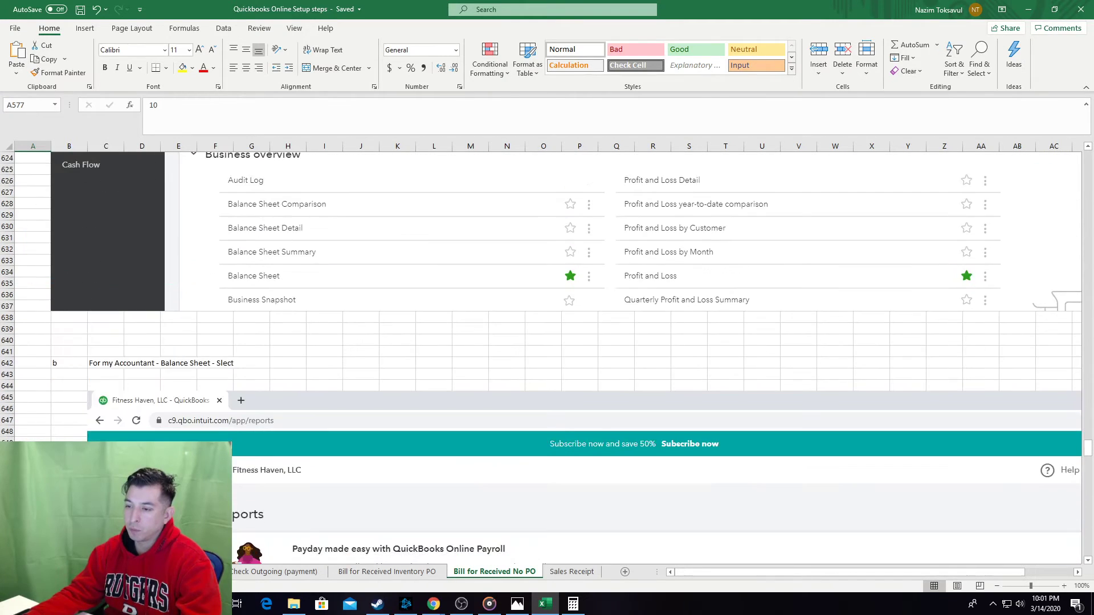
scroll(100, 430, "down", 20)
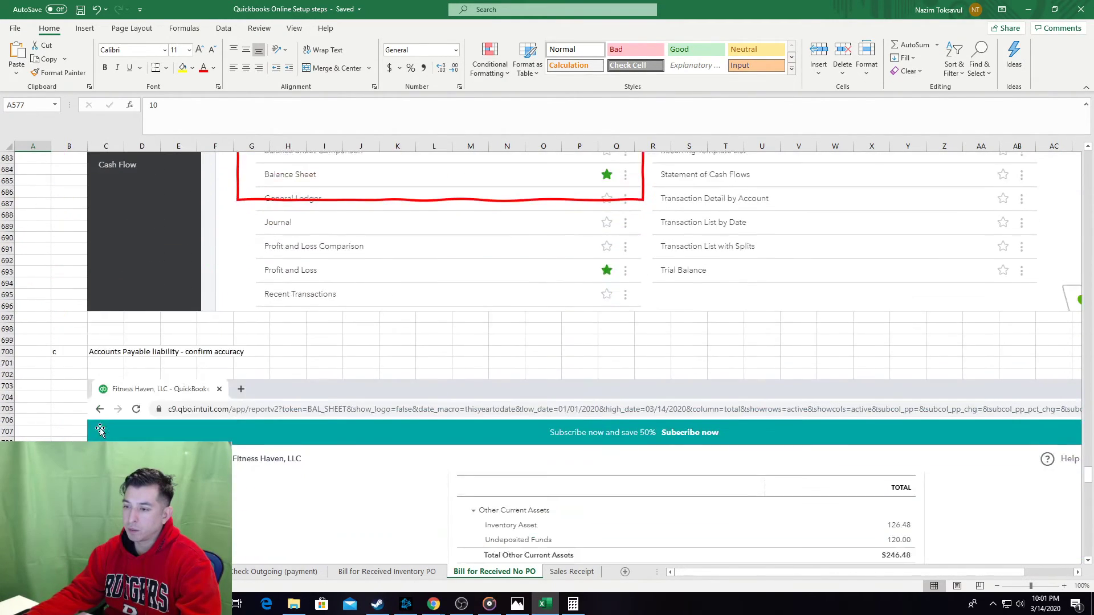
scroll(99, 430, "down", 19)
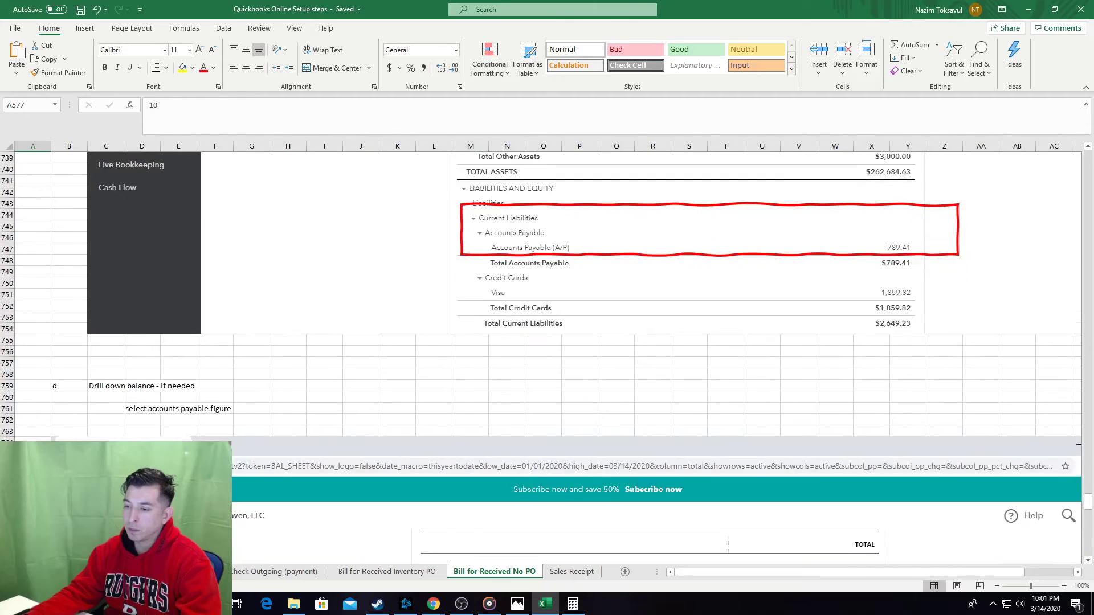
scroll(564, 296, "down", 20)
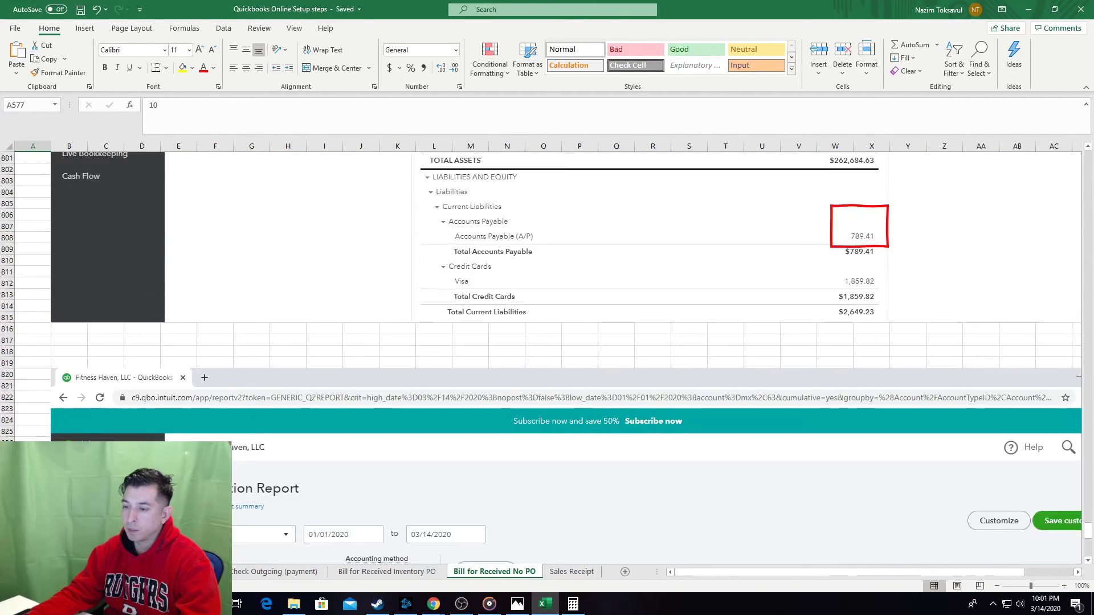
scroll(564, 296, "down", 17)
left_click(67, 420)
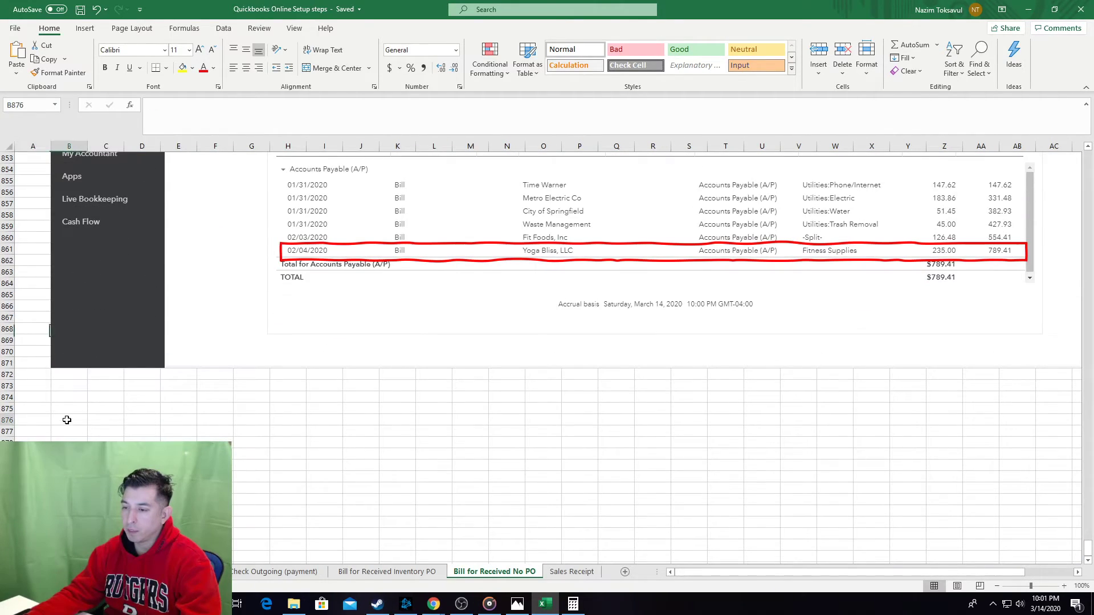
type("e")
key("Tab")
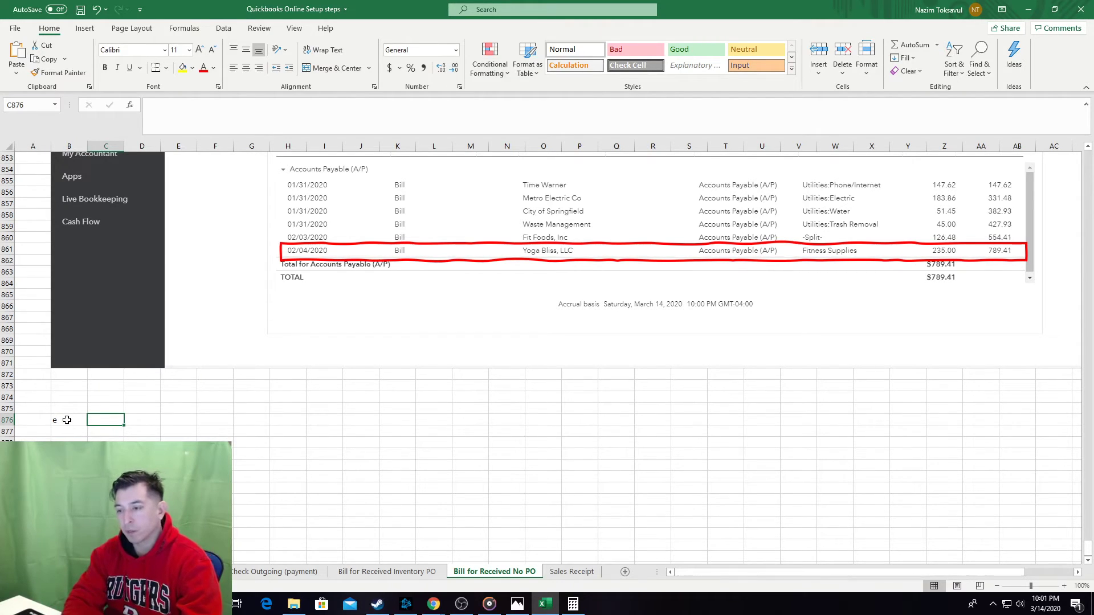
type("Also Rev")
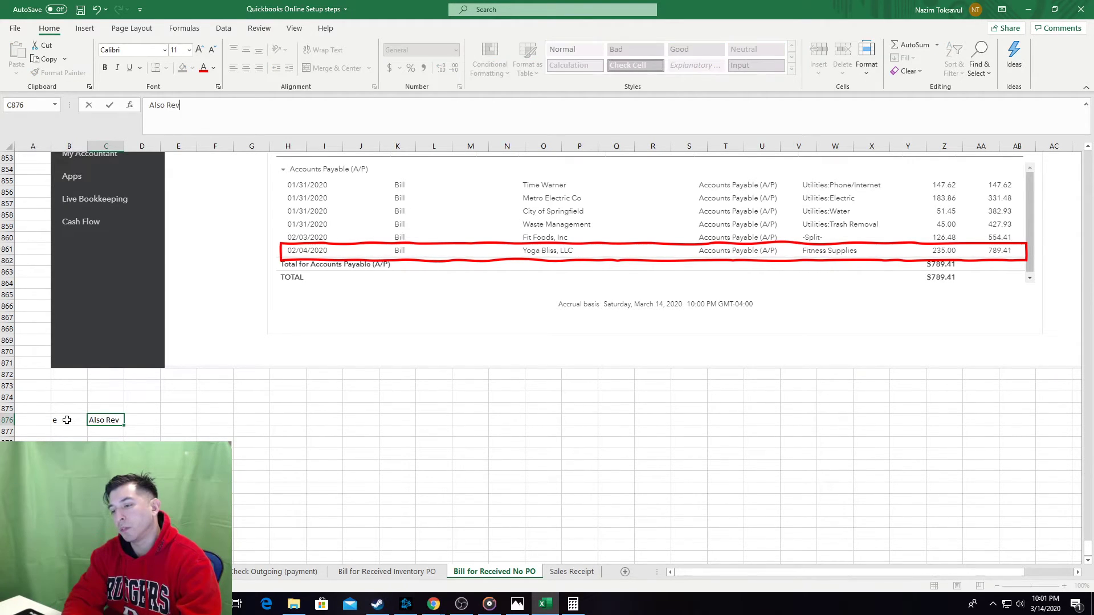
type("iew Profit &")
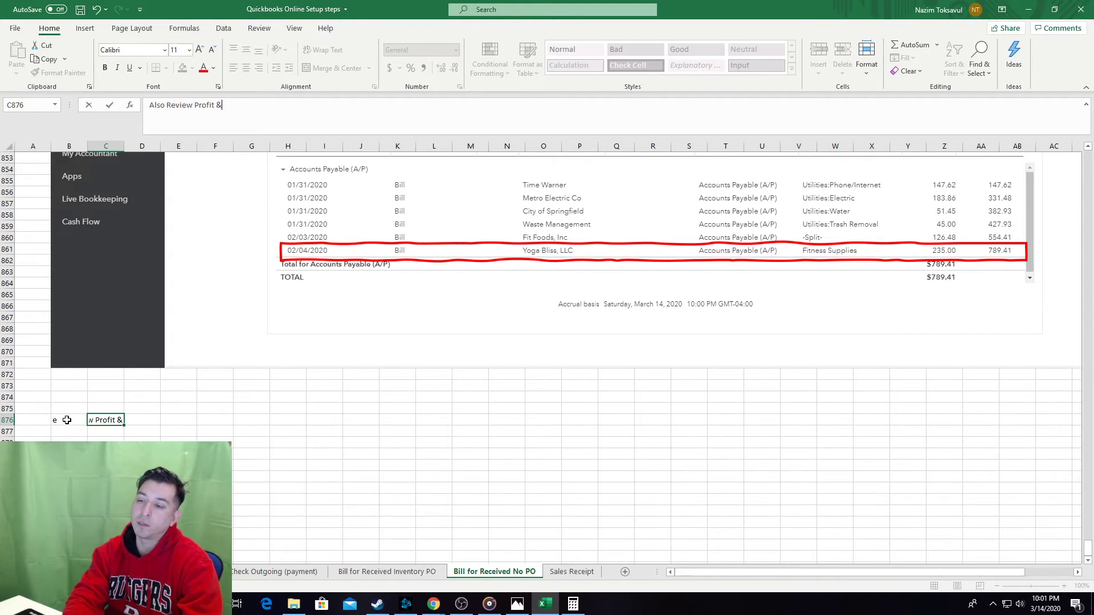
key("BackSpace")
type("and Loss")
key("Return")
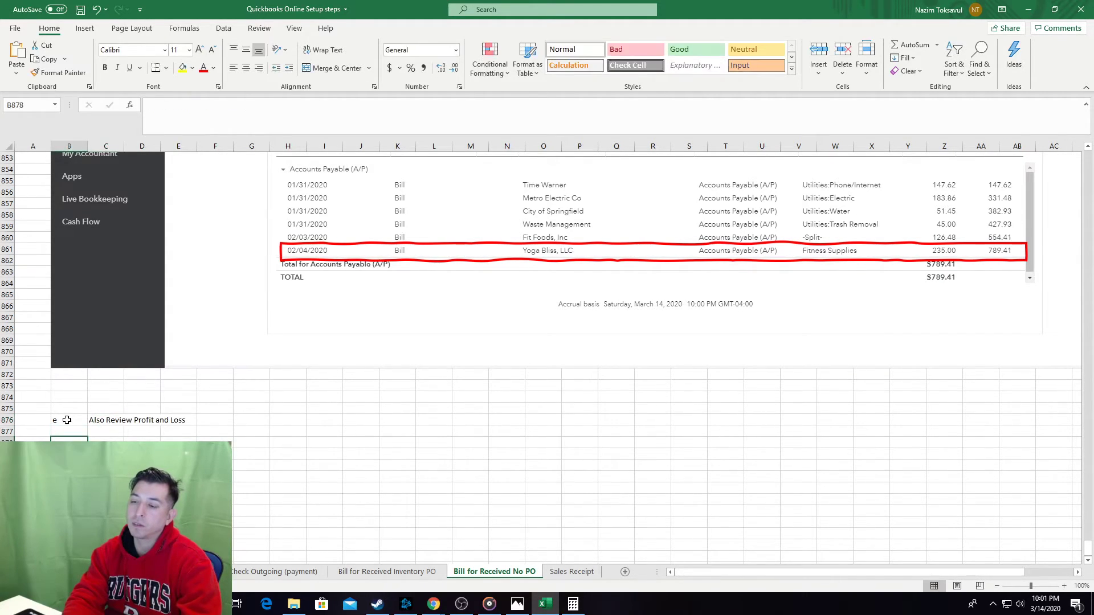
Paste the Profit and Loss report screenshot below it and select an existing red highlight box.
key("alt+Tab")
key("alt+Tab")
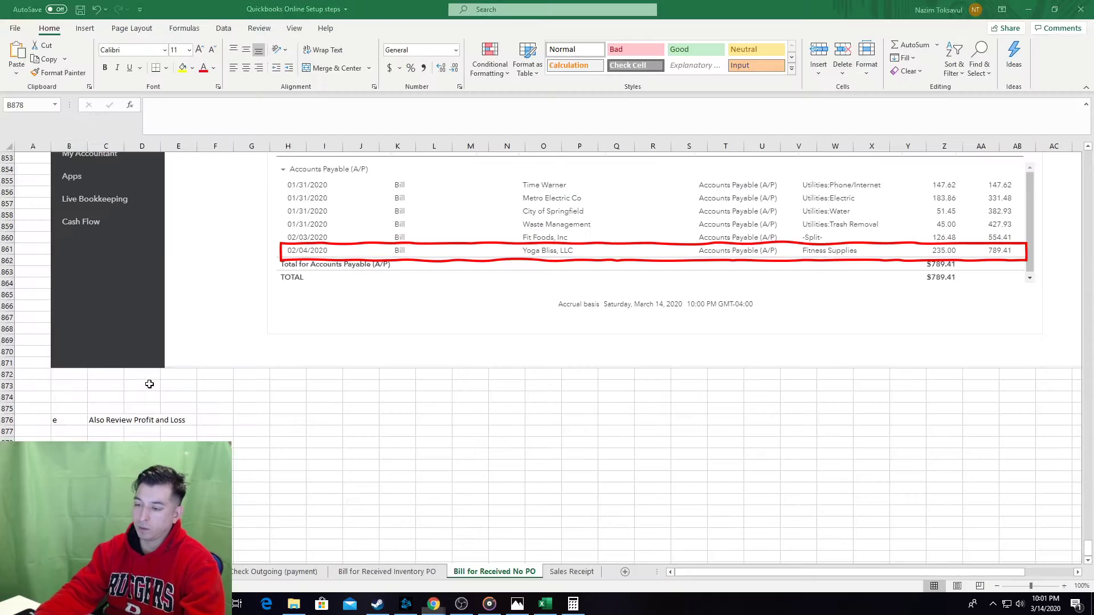
key("ctrl+v")
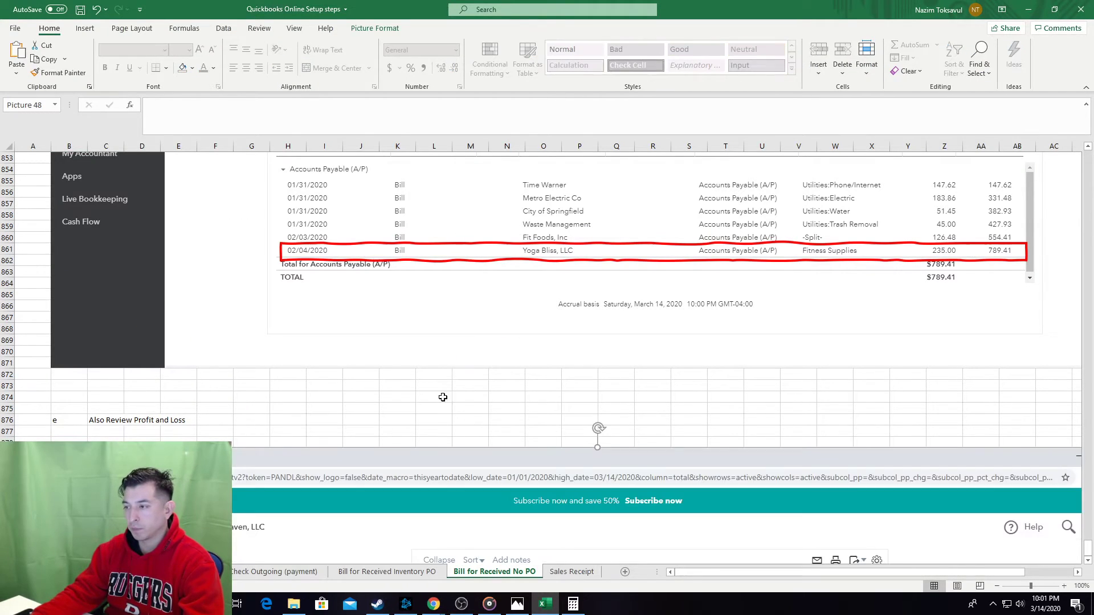
left_click(443, 263)
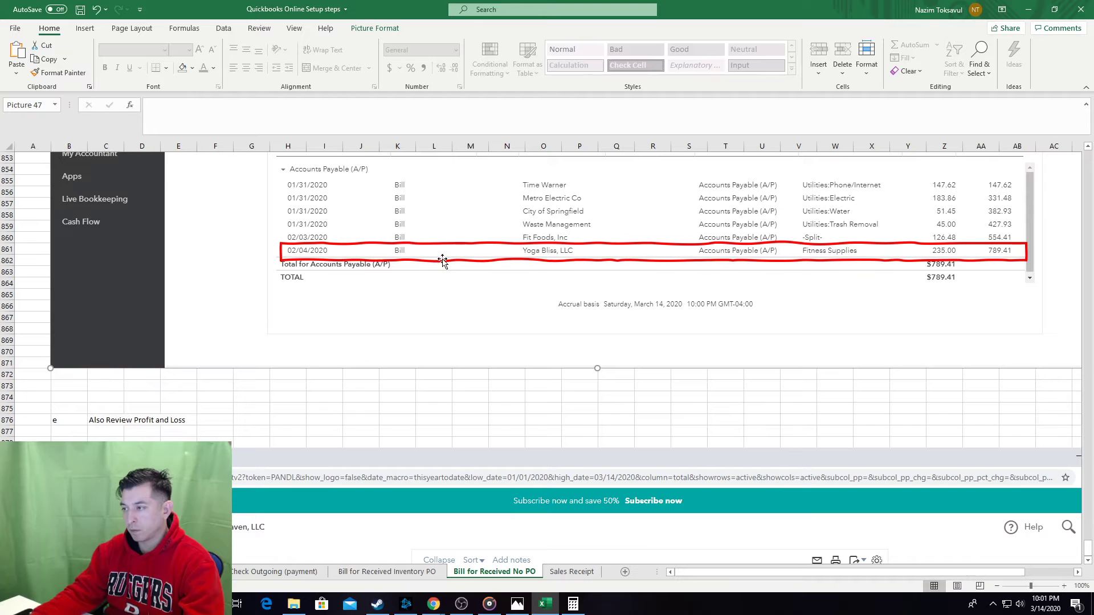
left_click(443, 261)
left_click(359, 408)
scroll(358, 409, "down", 5)
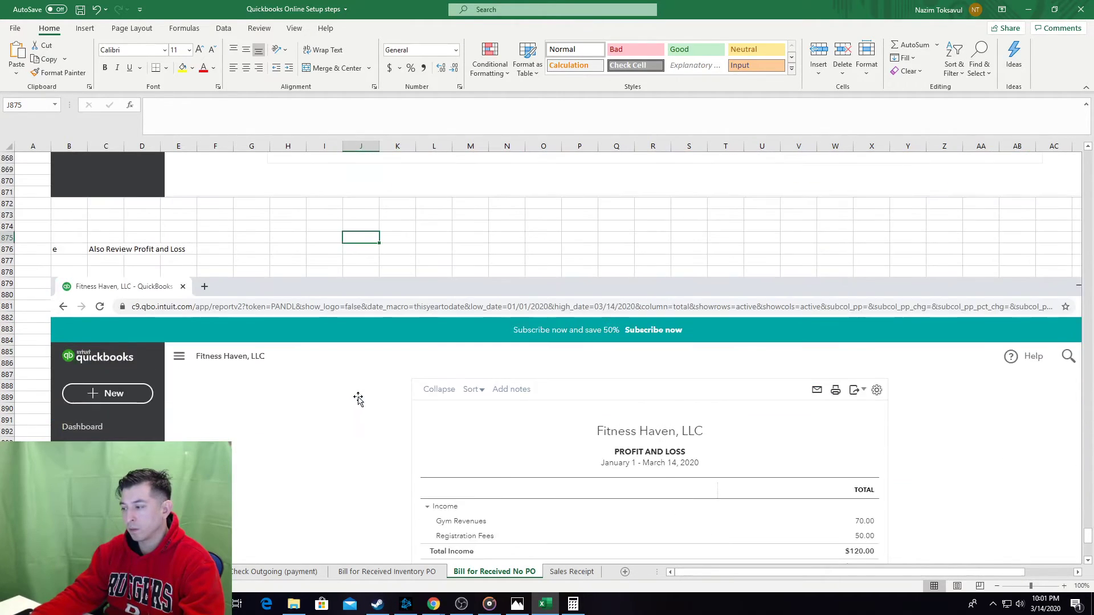
Paste a copy of the red box, fit it around the Fitness Supplies 235.00 row, and save.
scroll(357, 398, "down", 4)
key("ctrl+v")
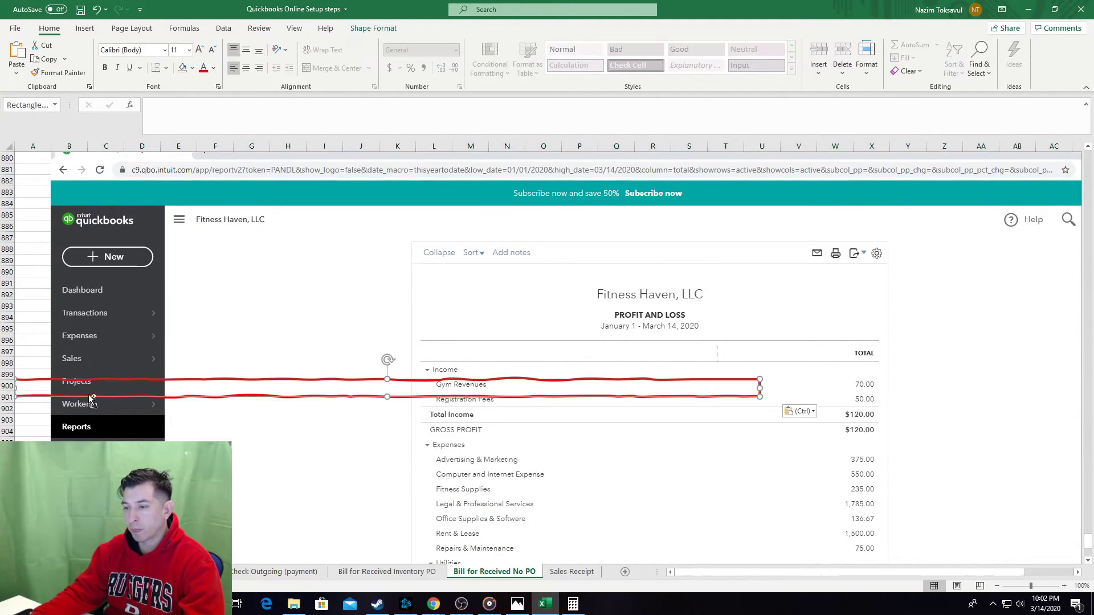
left_click_drag(235, 397, 557, 432)
scroll(557, 444, "down", 2)
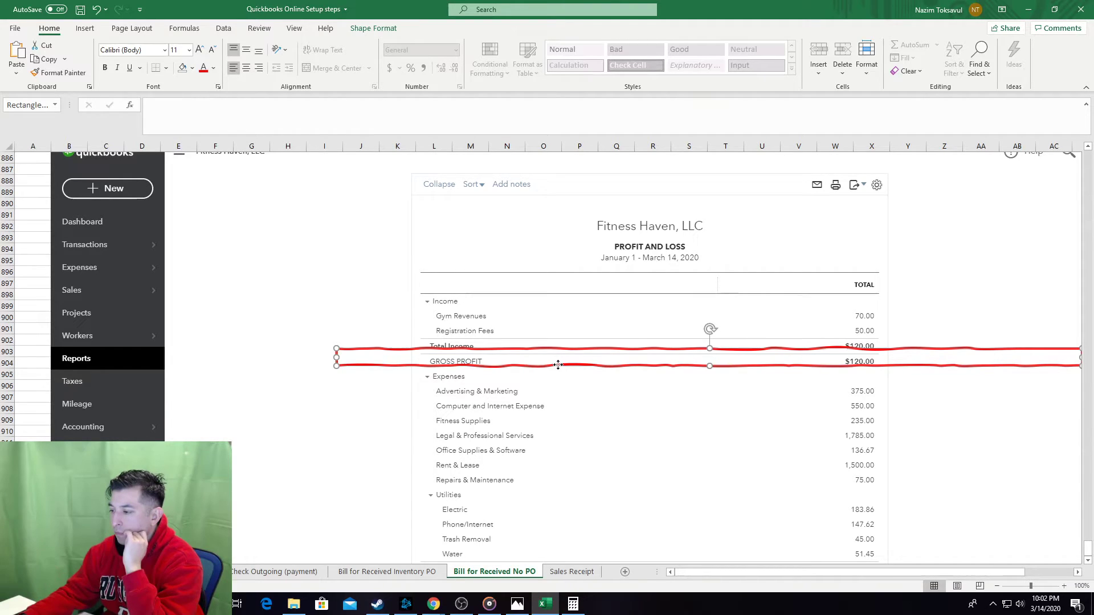
left_click_drag(558, 365, 568, 397)
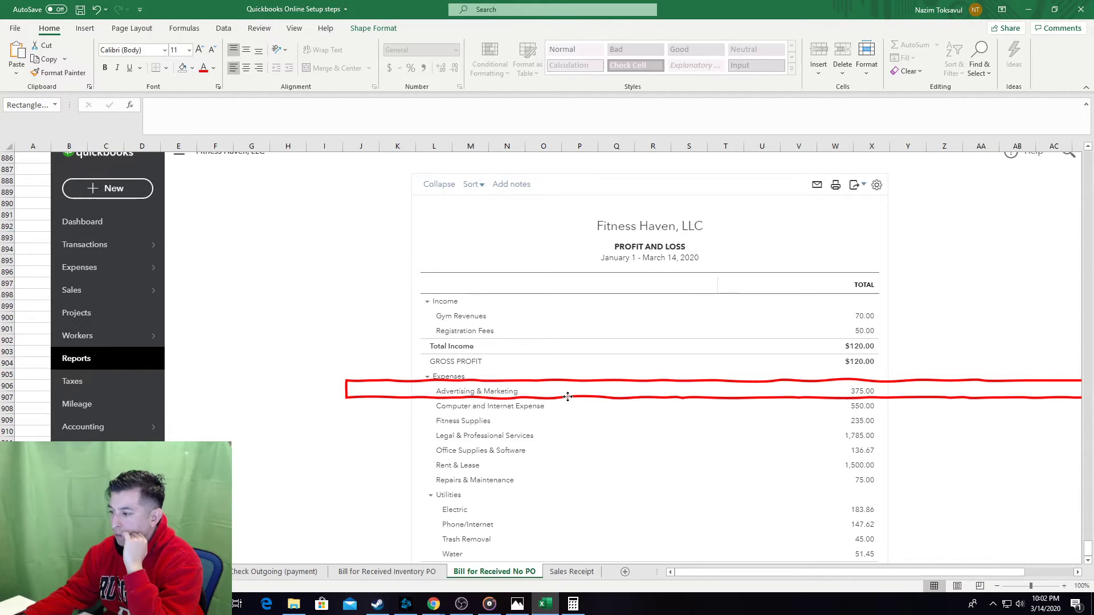
left_click_drag(568, 397, 565, 460)
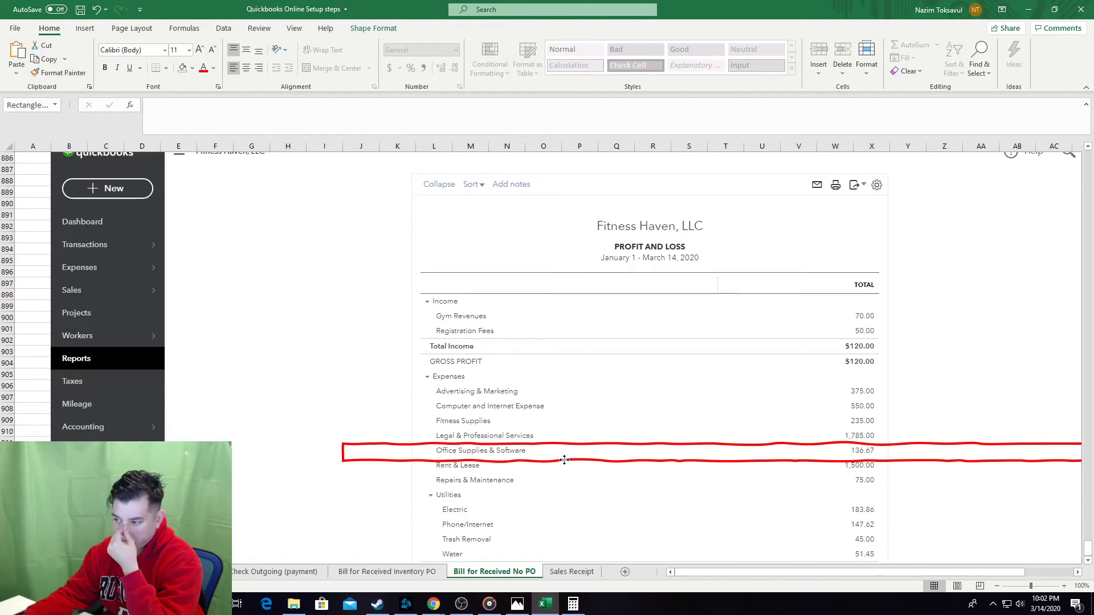
left_click(560, 453)
scroll(569, 459, "down", 2)
scroll(559, 450, "up", 1)
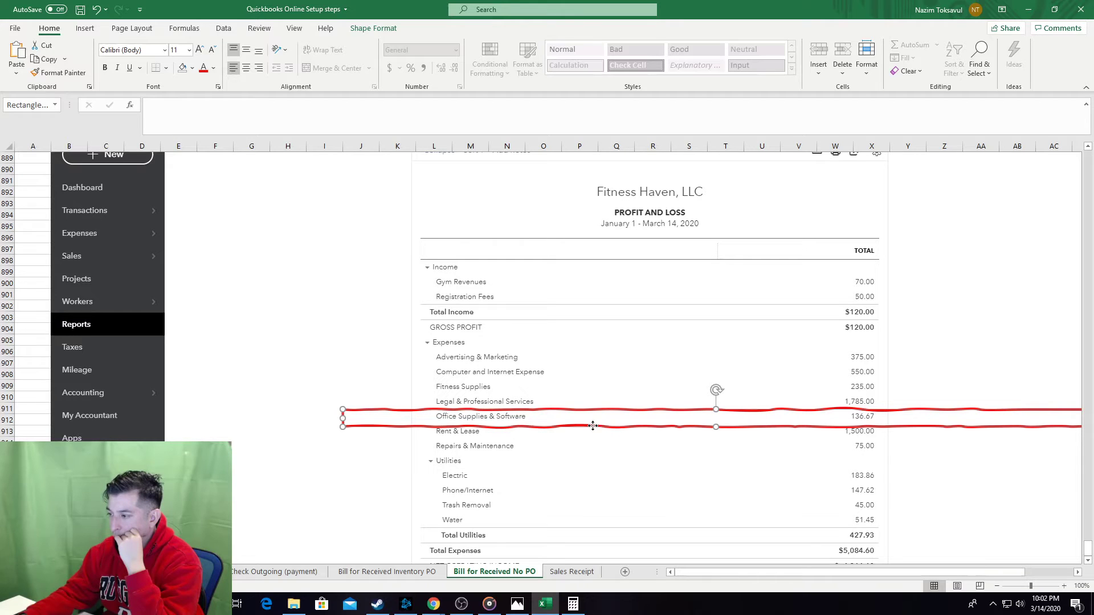
left_click_drag(592, 426, 385, 397)
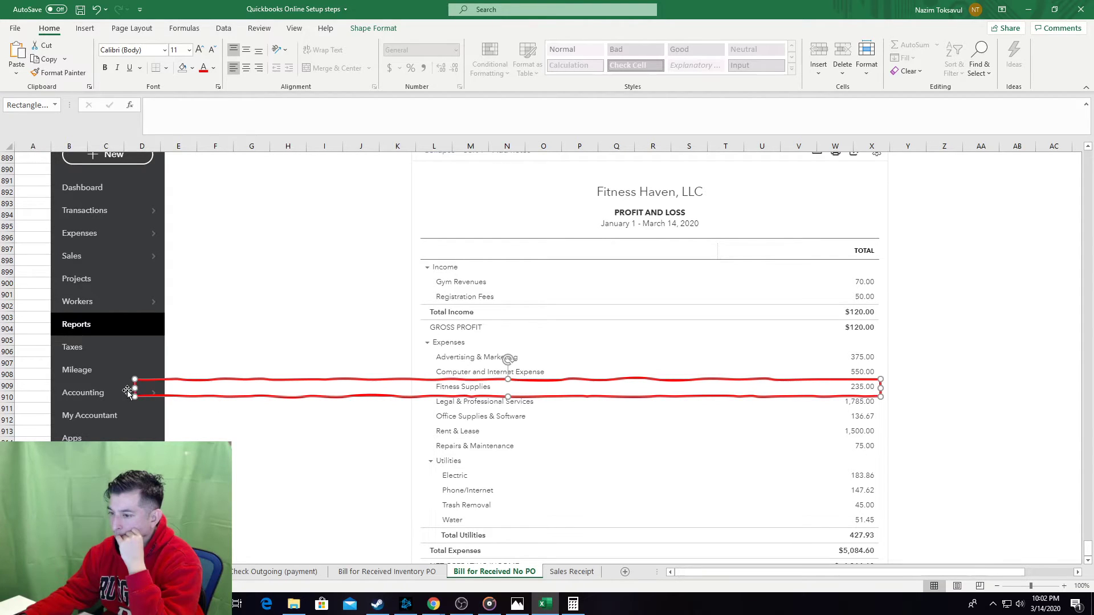
left_click_drag(134, 387, 420, 388)
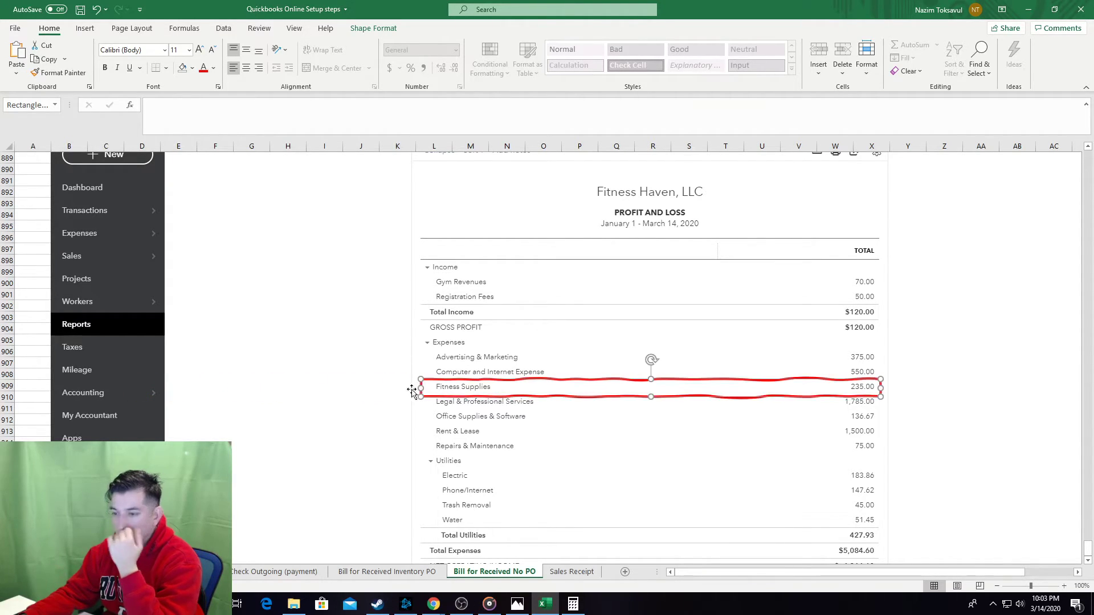
left_click(43, 393)
key("ctrl+Up")
key("ctrl+s")
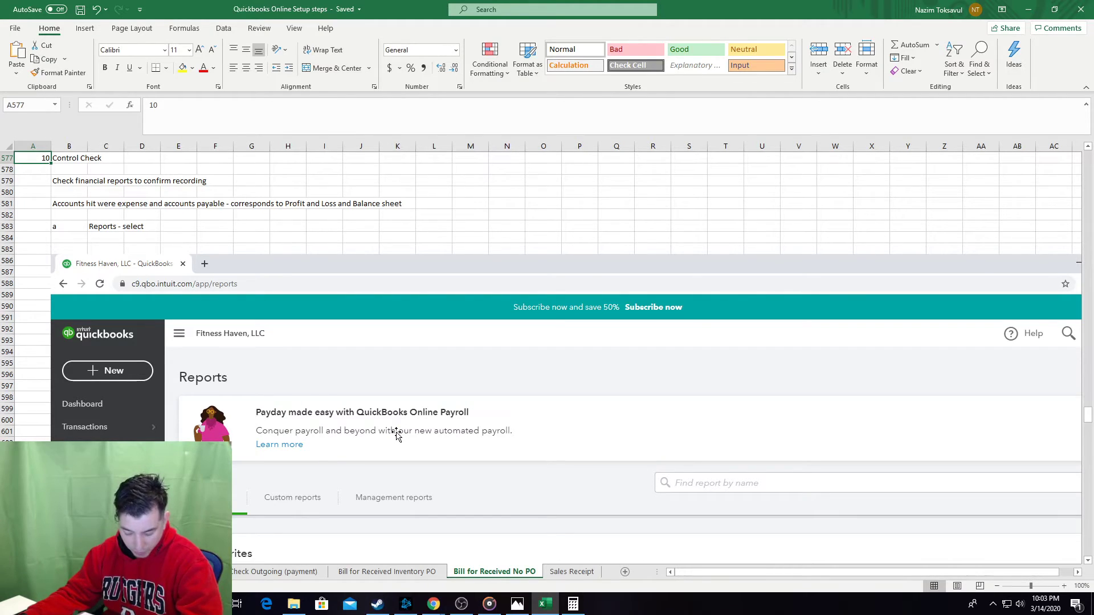
Add a linked entry for the new sheet's title on the Index sheet.
right_click(16, 572)
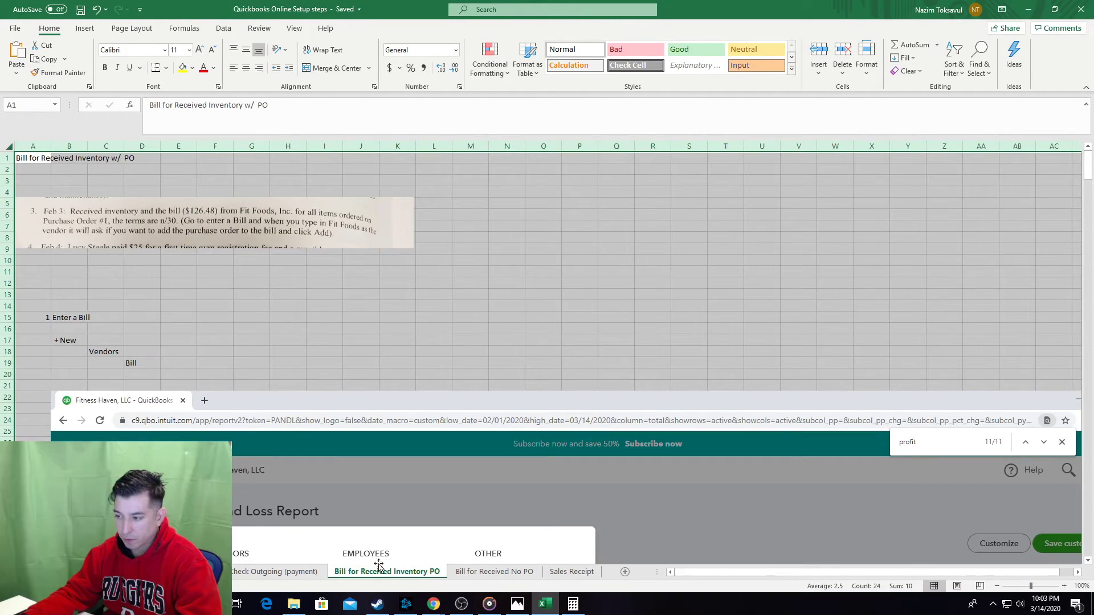
left_click(494, 571)
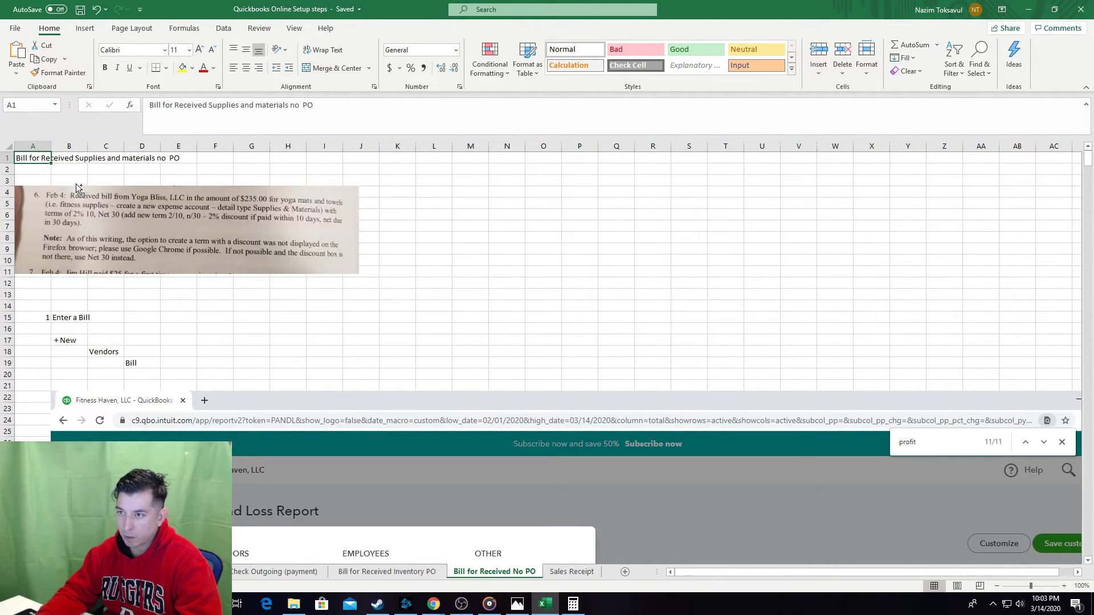
key("ctrl+c")
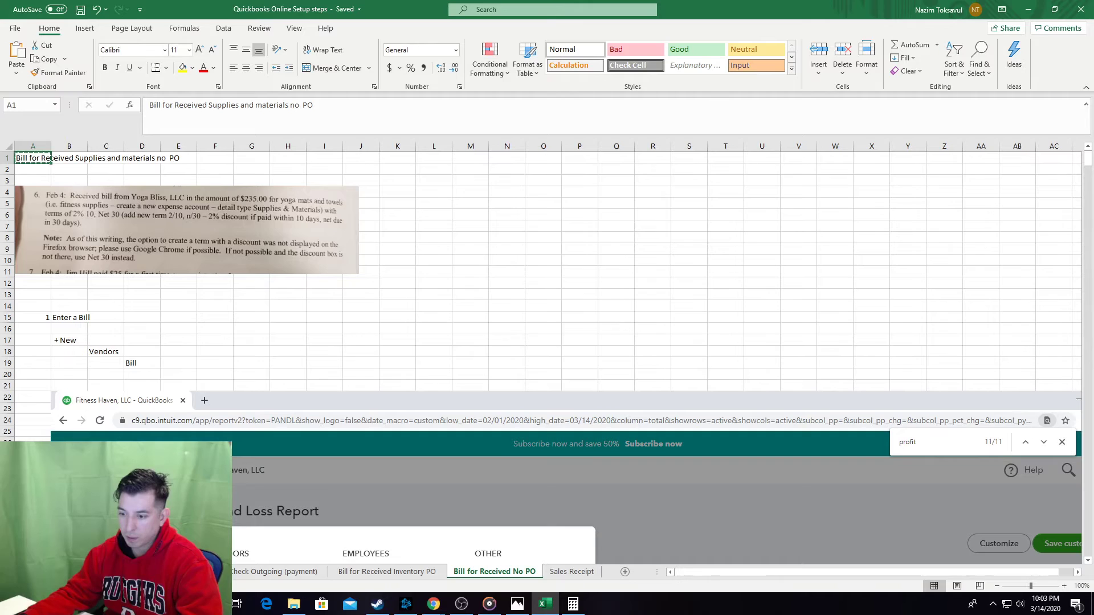
right_click(17, 572)
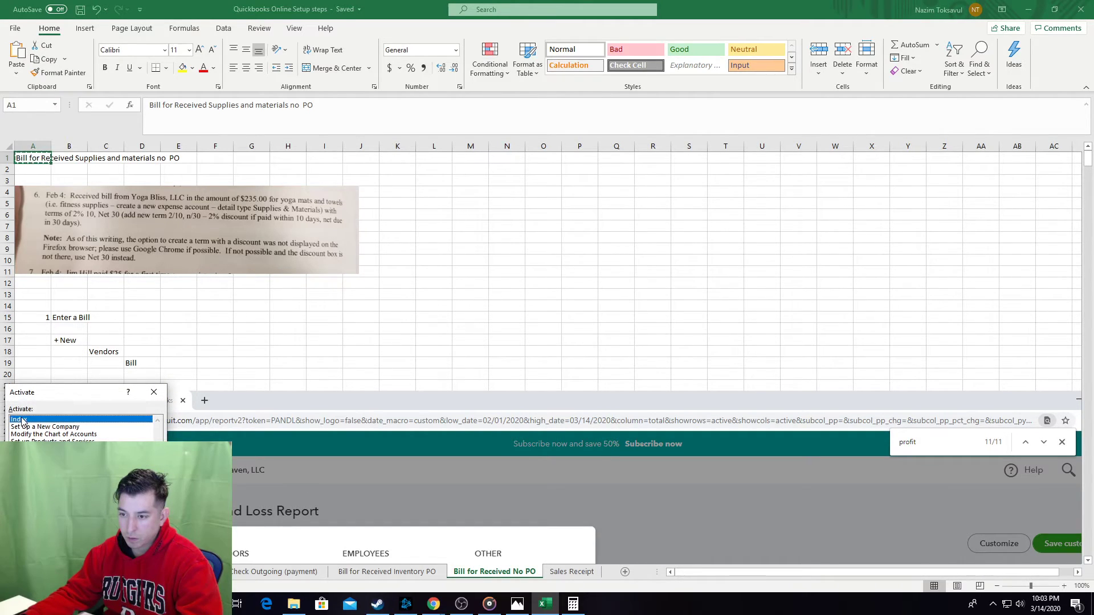
double_click(19, 419)
left_click(99, 280)
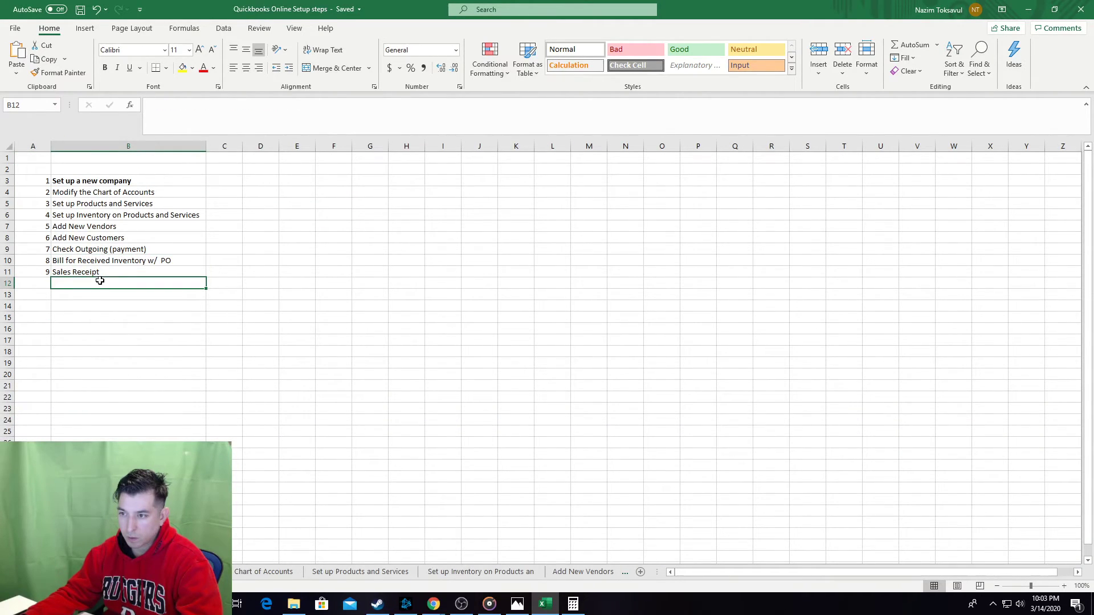
right_click(81, 284)
key("s")
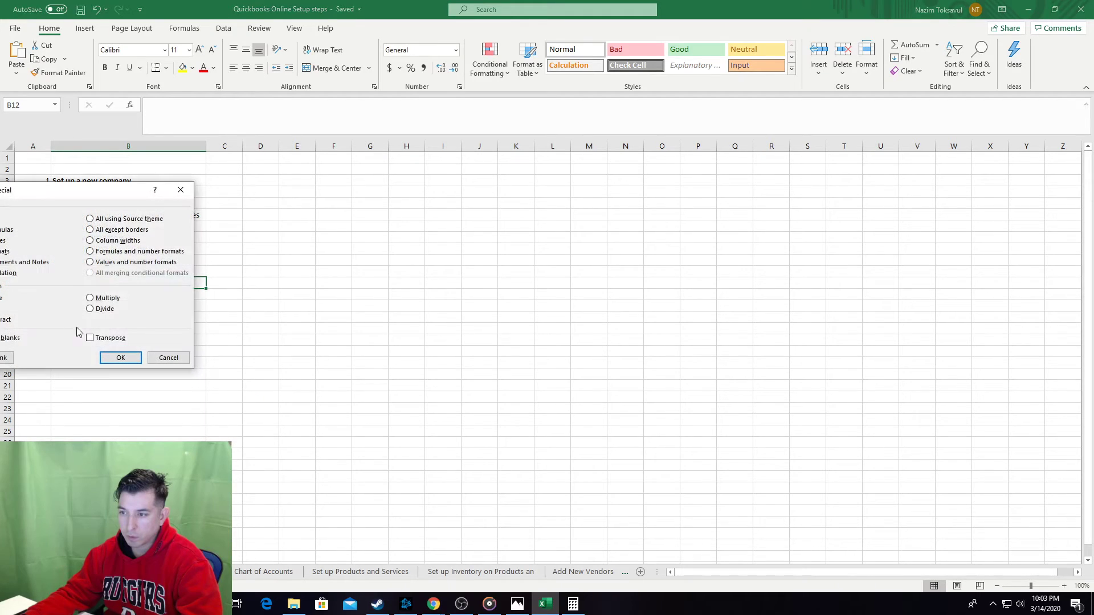
left_click_drag(79, 200, 421, 177)
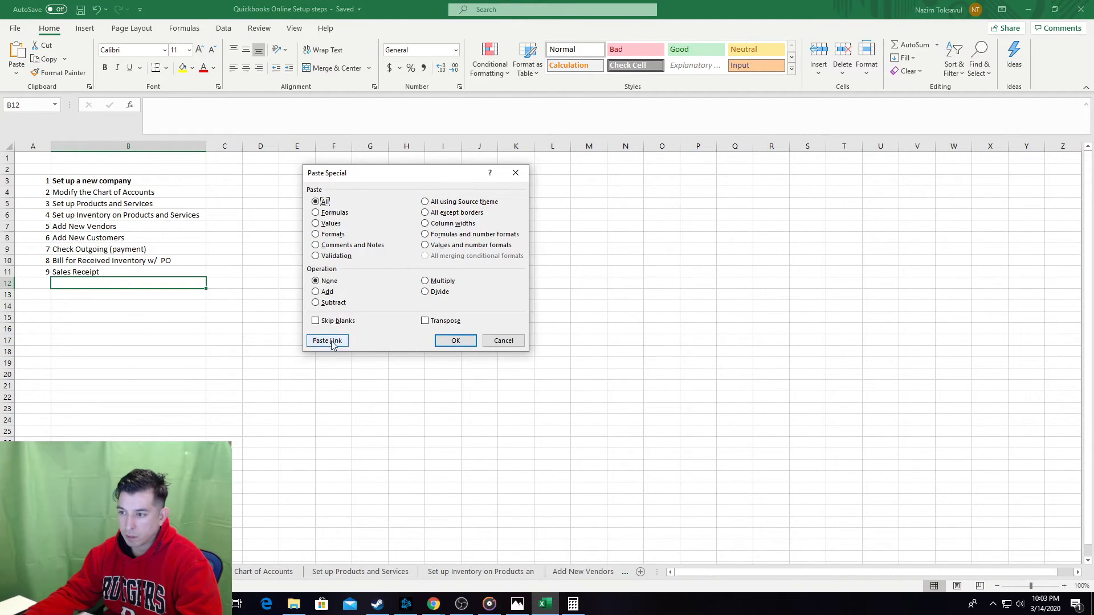
left_click(325, 340)
Move the new index entry above the Sales Receipt row.
left_click(7, 283)
key("ctrl+c")
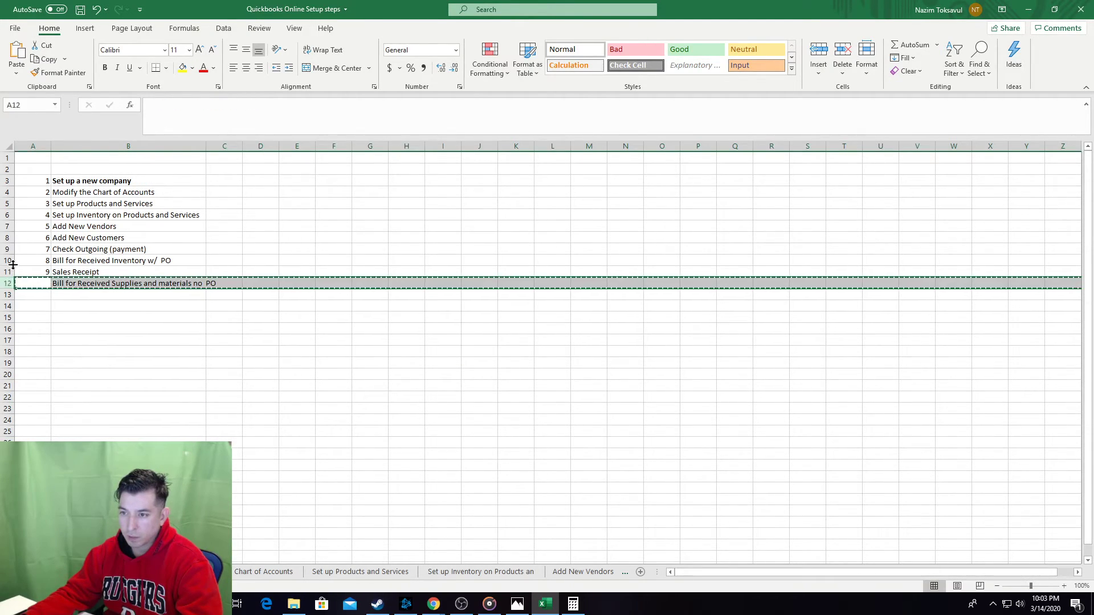
right_click(13, 268)
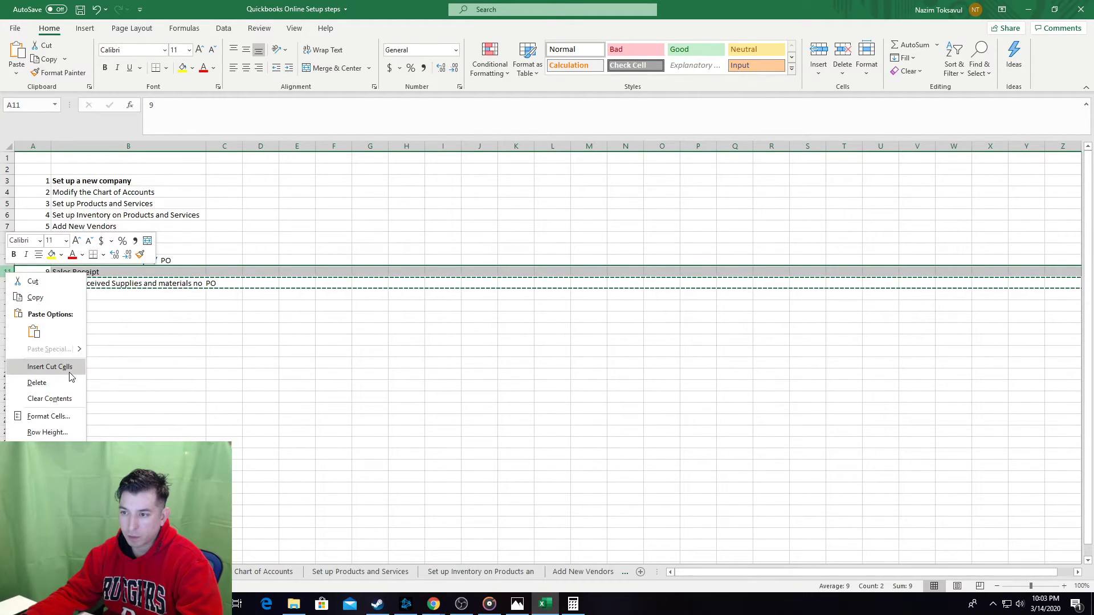
left_click(35, 365)
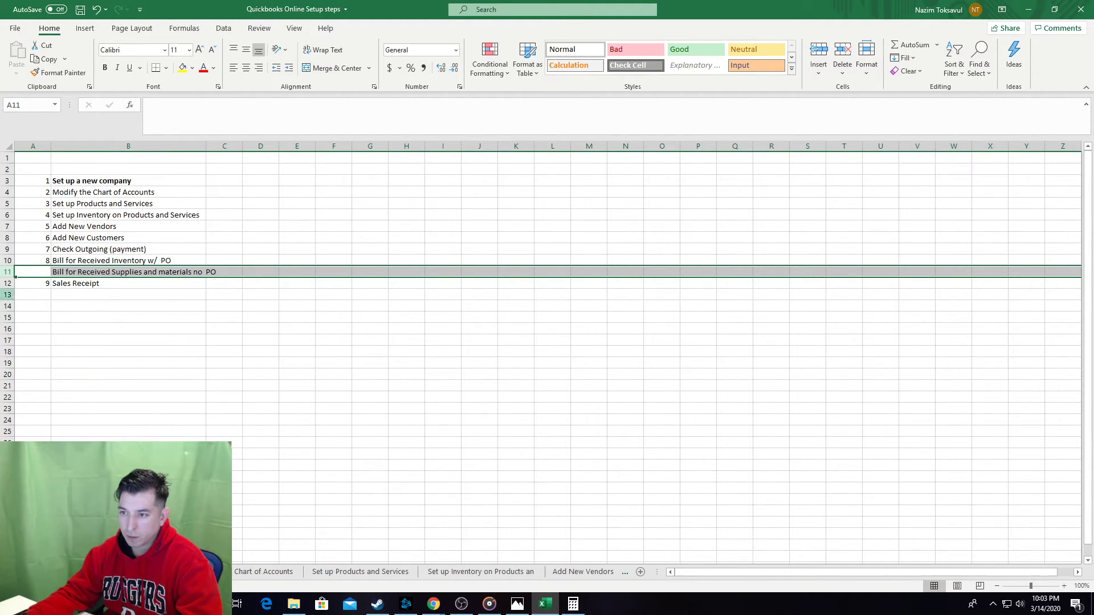
Number the no-PO bill 9 and Sales Receipt 10, save, and open the 30.jpg textbook page.
left_click(32, 272)
type("9")
key("Return")
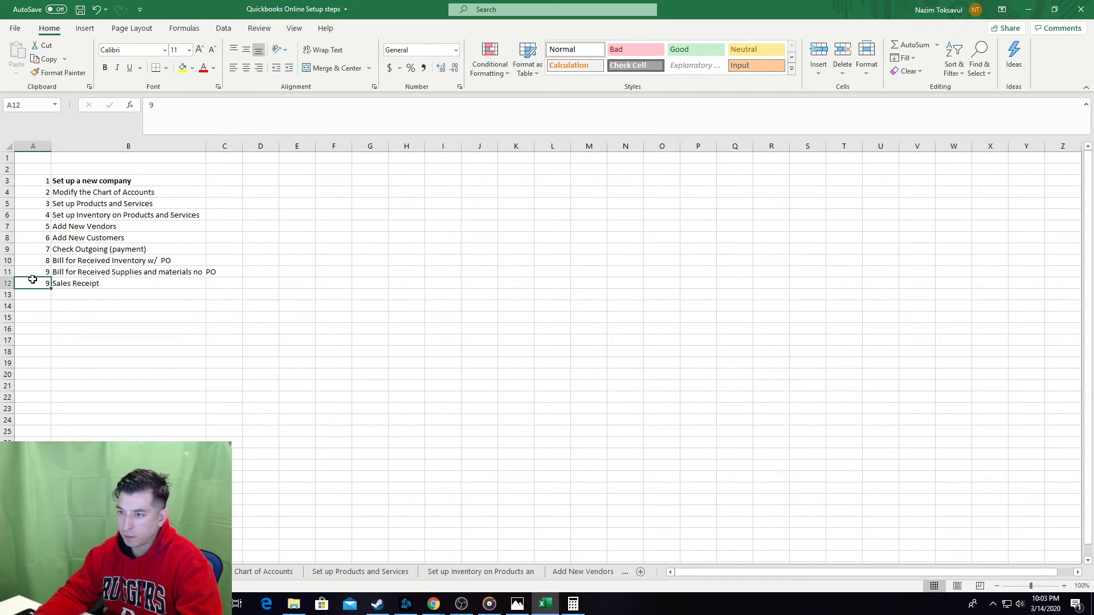
key("Tab")
key("ctrl+s")
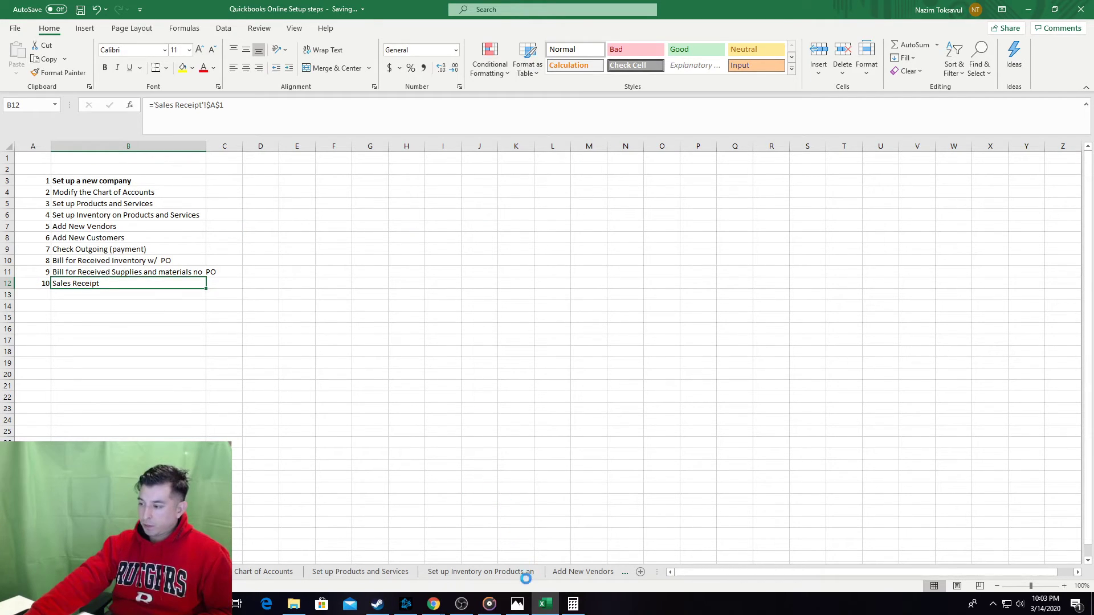
left_click(520, 600)
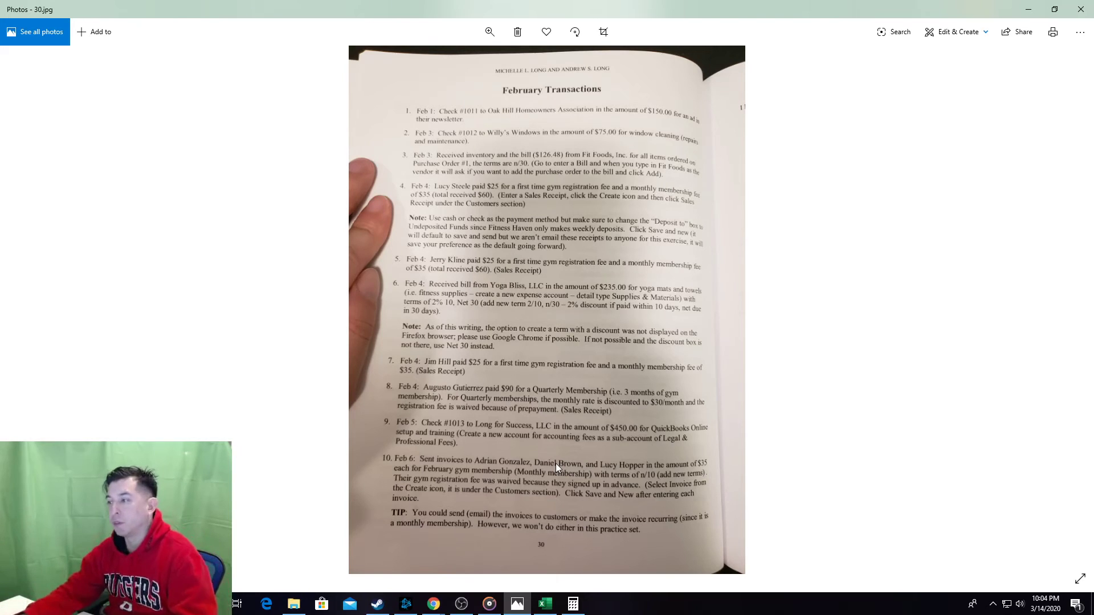
Bring the Fitness Haven QuickBooks window, showing the Profit and Loss report, back to the front.
key("alt+Tab")
key("alt+Tab")
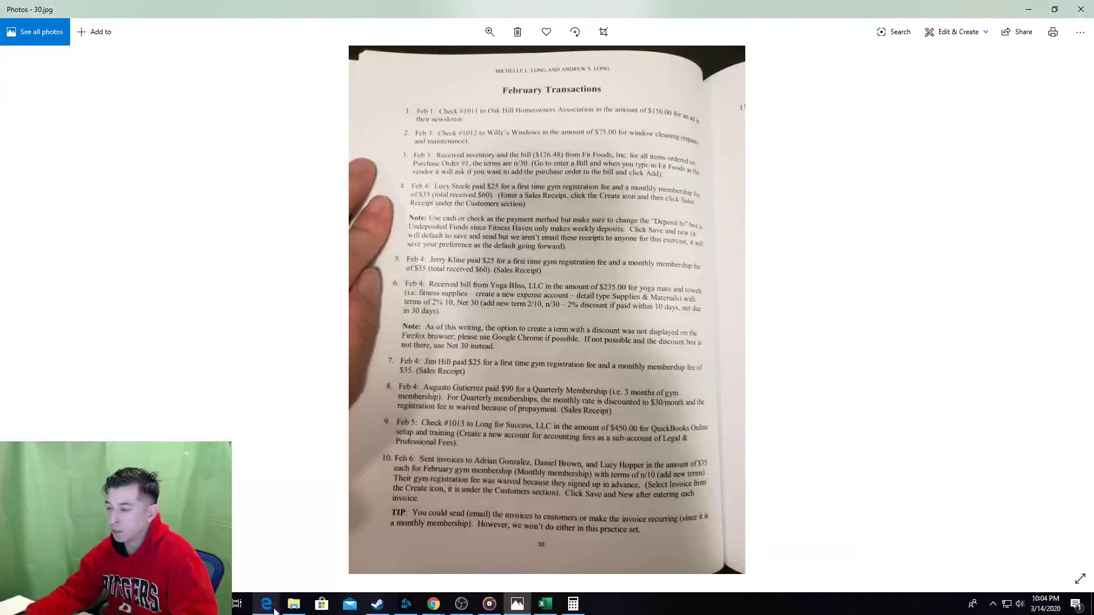
mouse_move(434, 604)
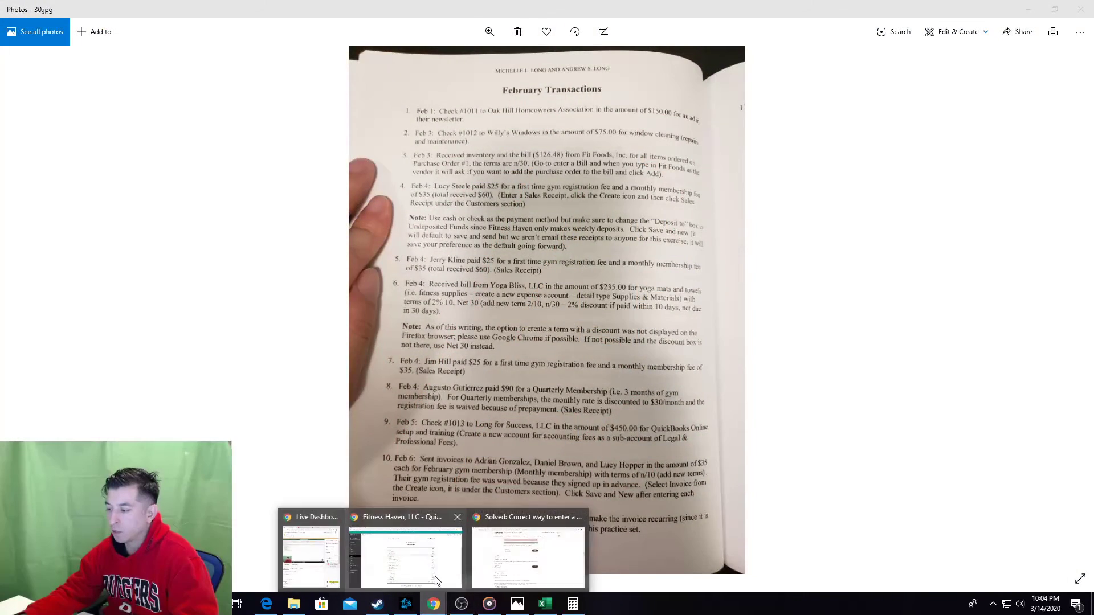
left_click(433, 567)
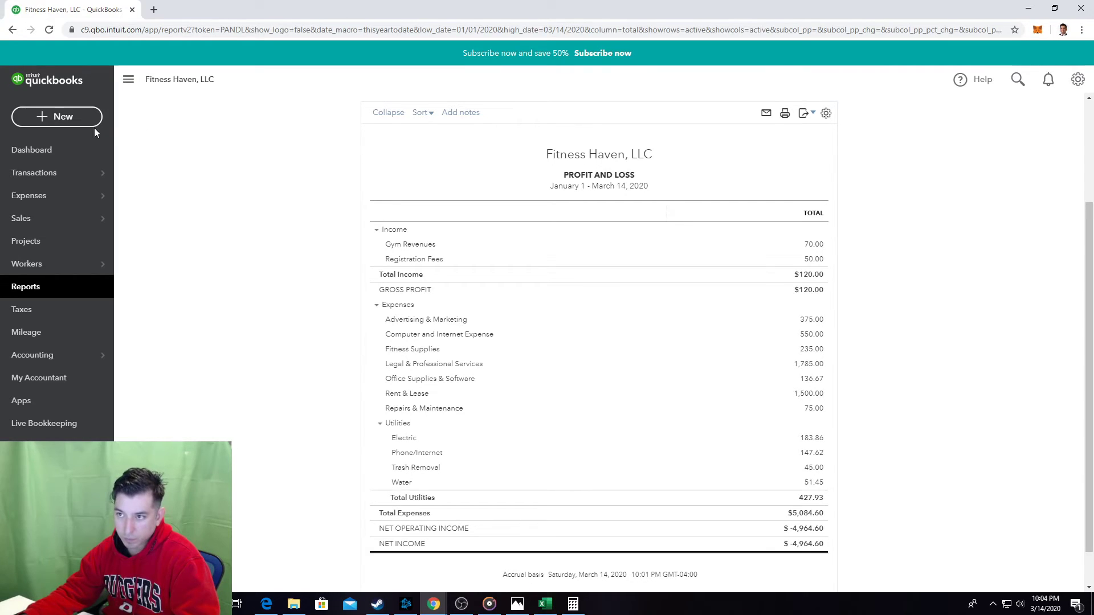
Start a new sales receipt for a newly added customer, with payment method Cash.
left_click(80, 120)
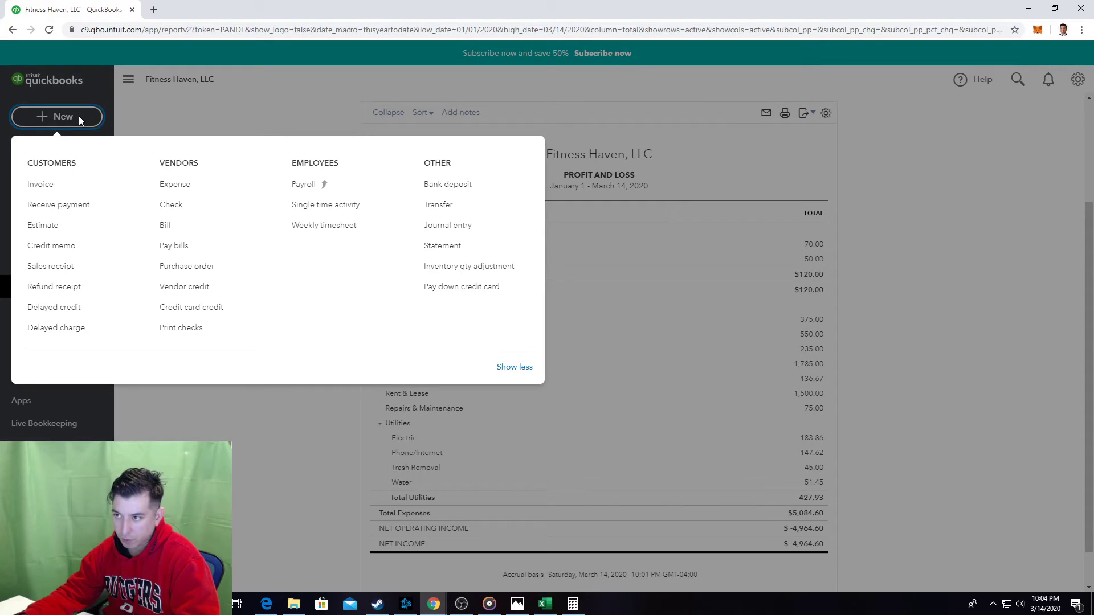
left_click(60, 266)
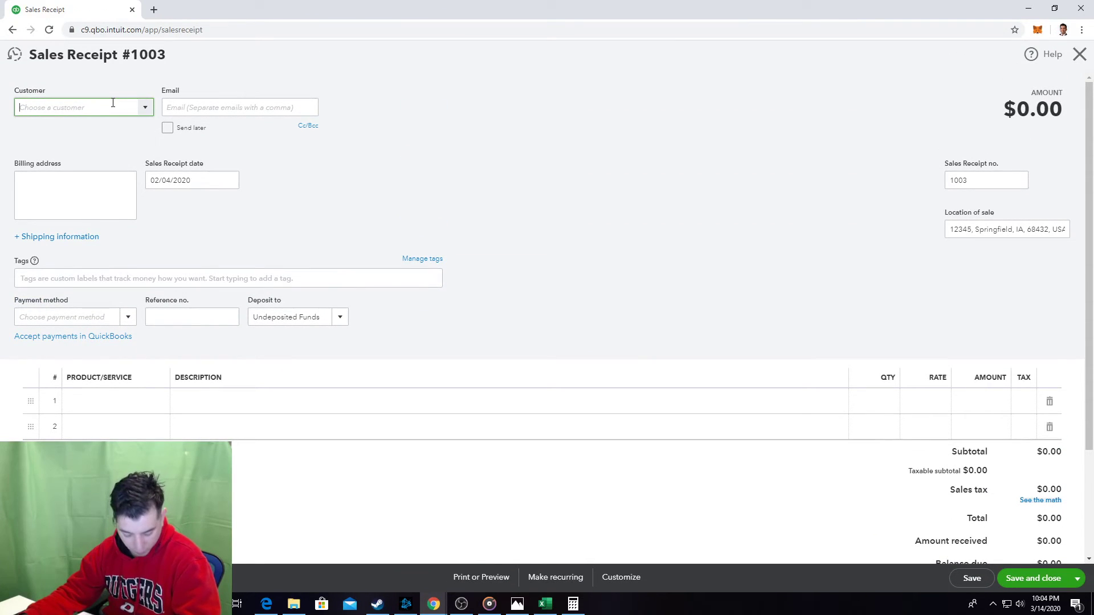
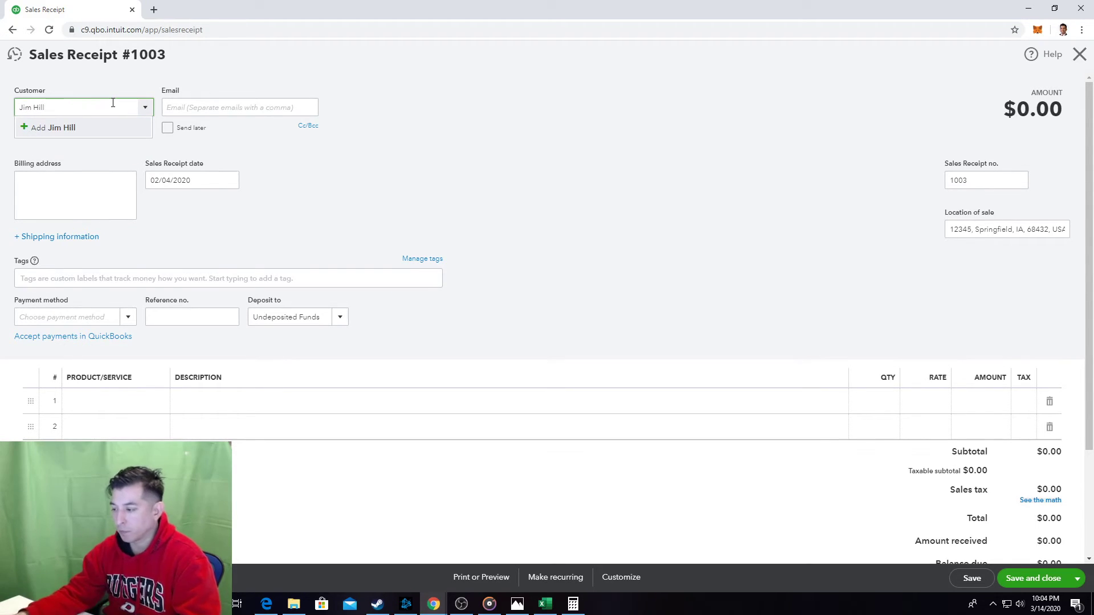
key("Return")
left_click(520, 606)
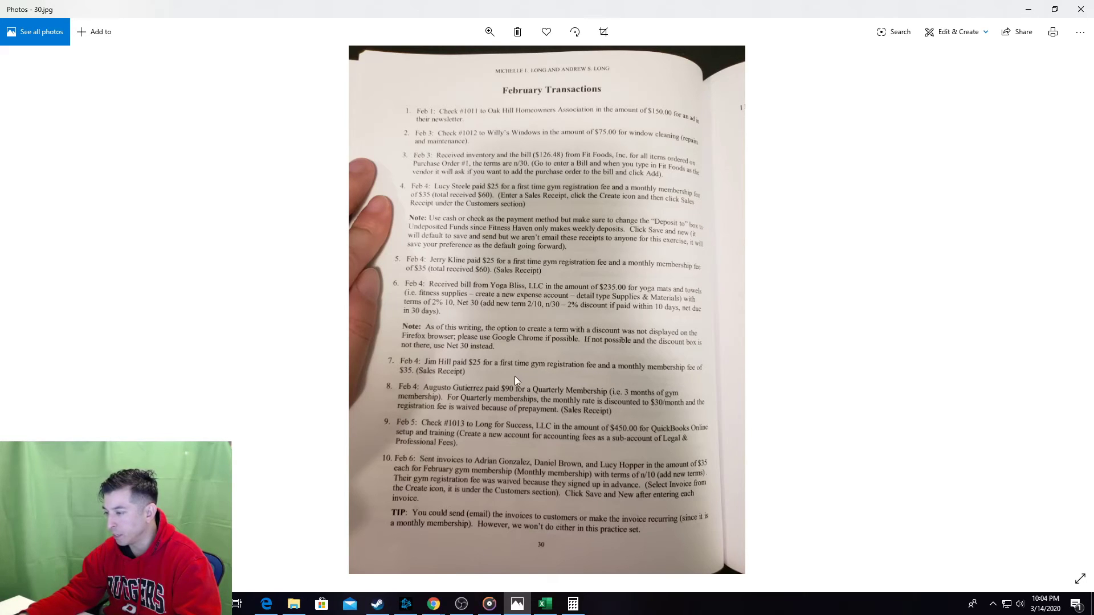
key("alt+Tab")
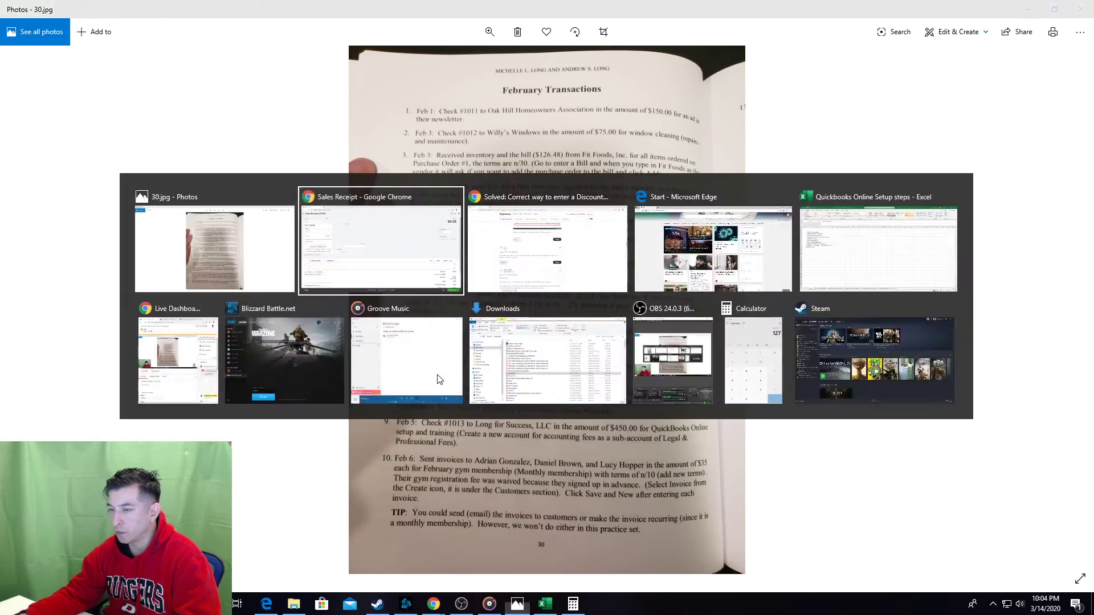
left_click(182, 208)
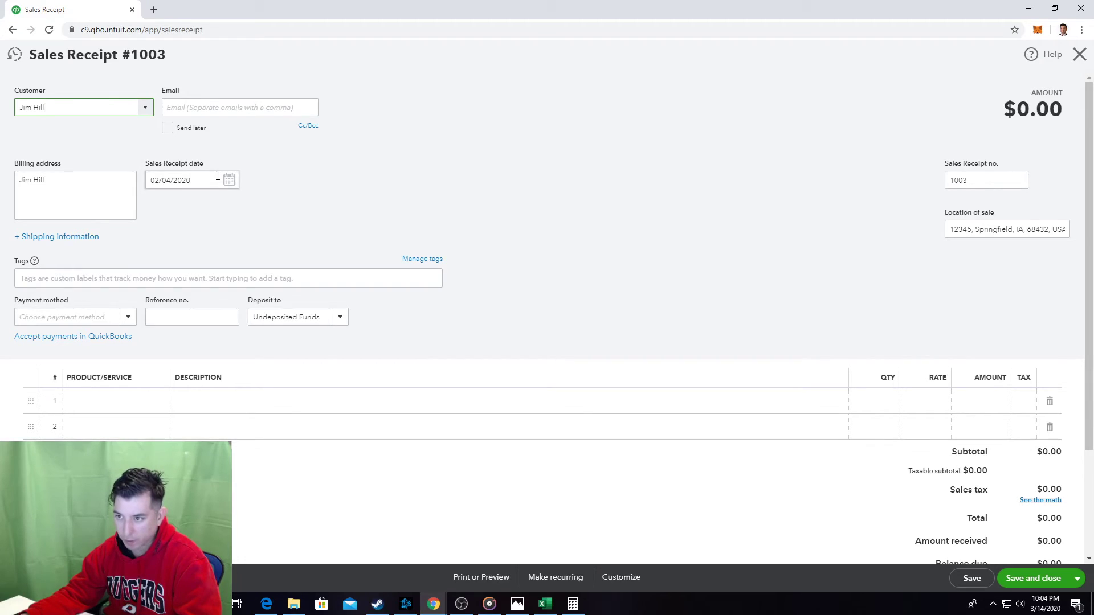
left_click(132, 317)
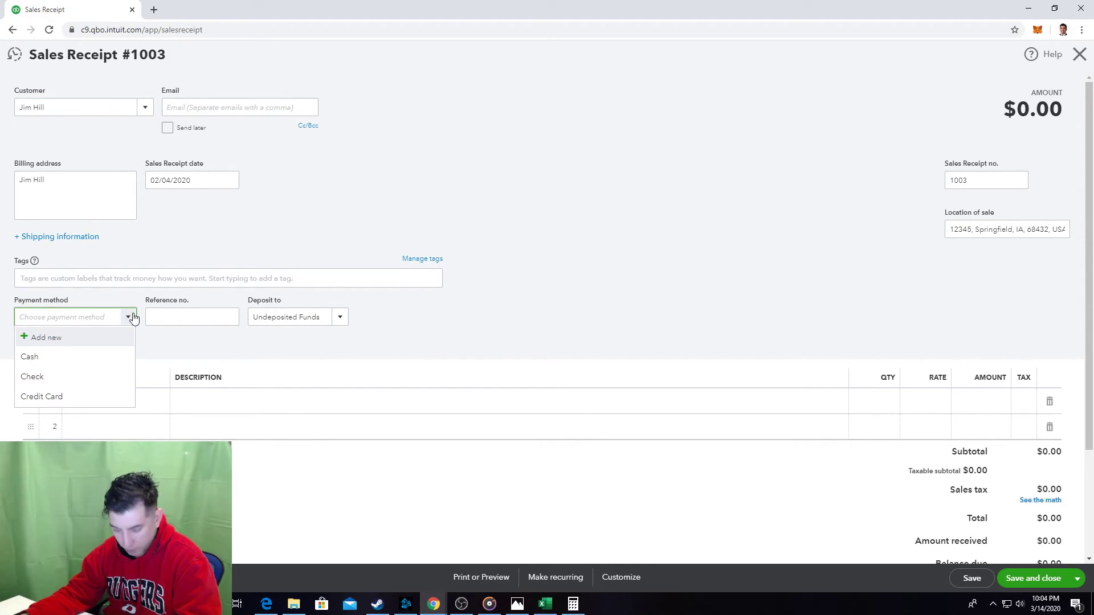
left_click(62, 358)
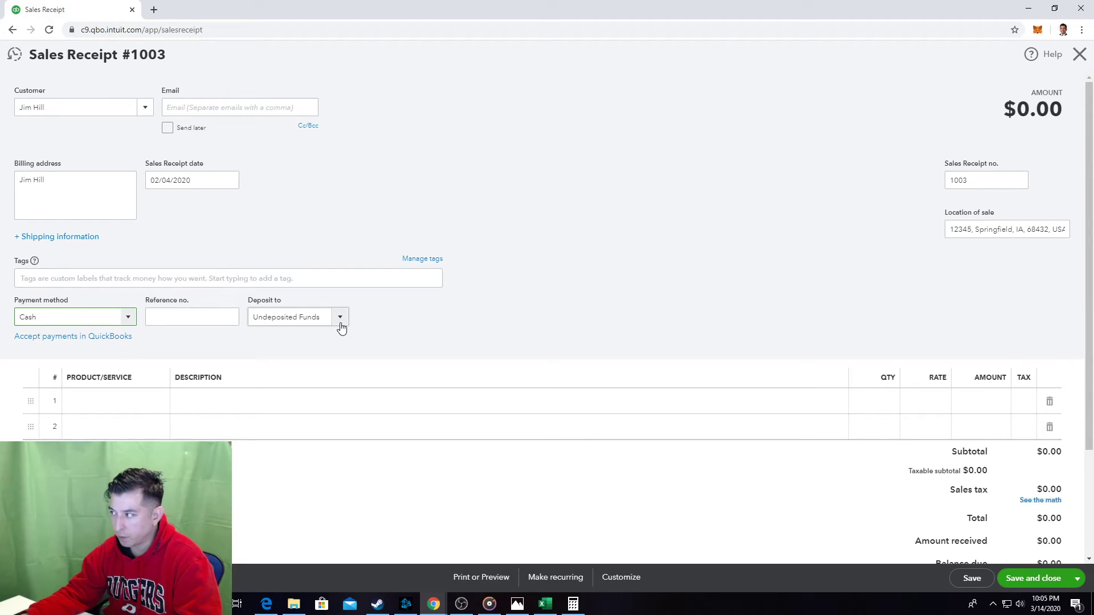
Add Registration Fee and Monthly Membership lines, then save and start a new receipt.
left_click(142, 410)
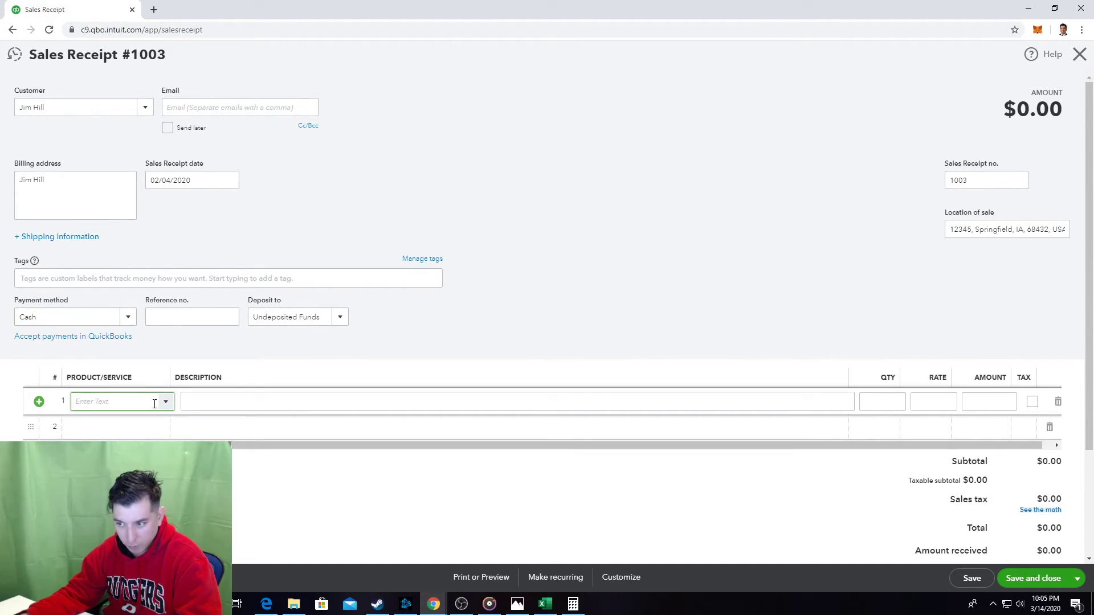
left_click(164, 403)
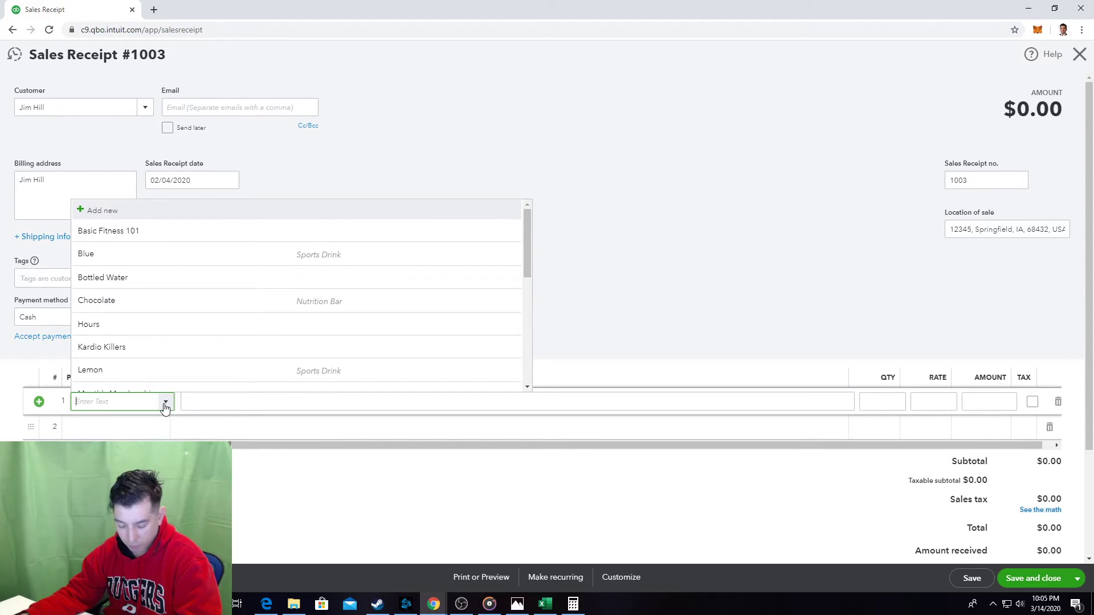
left_click(165, 405)
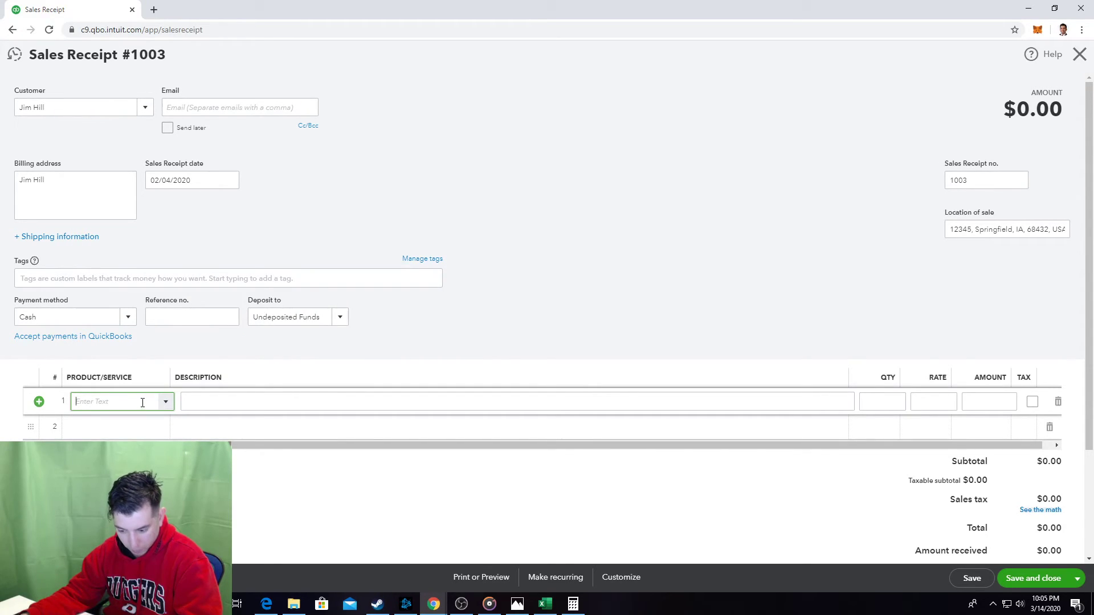
type("reg")
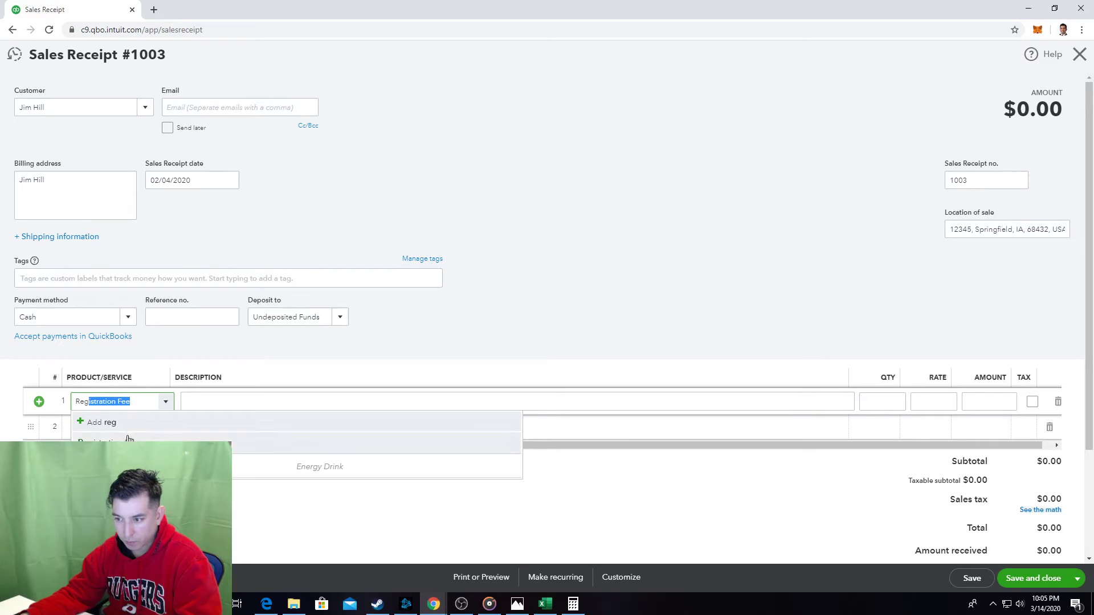
left_click(132, 439)
left_click(142, 429)
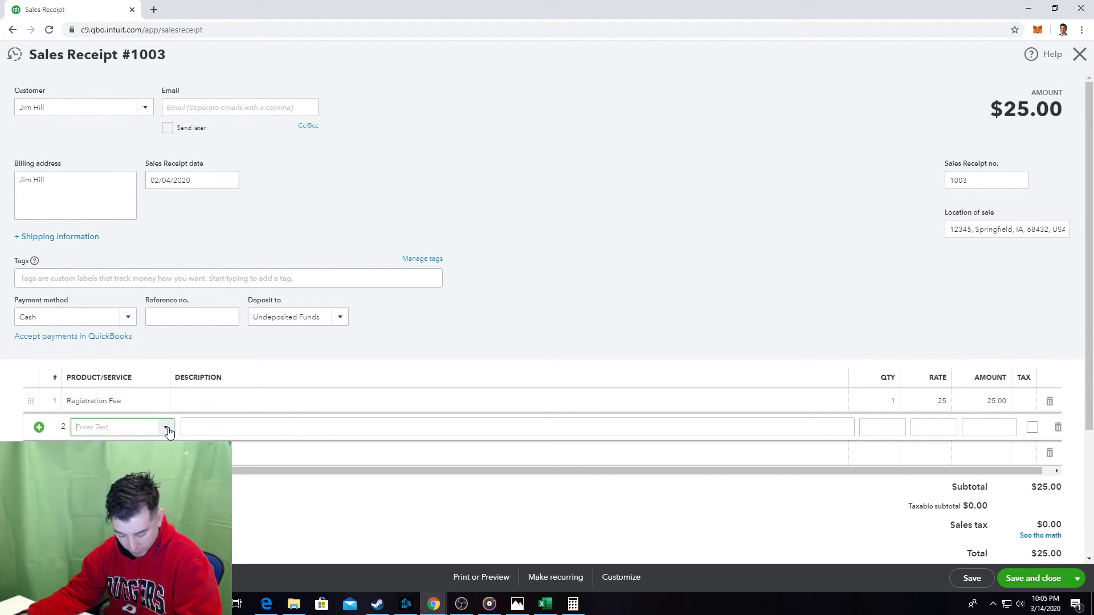
type("Monthly Membership")
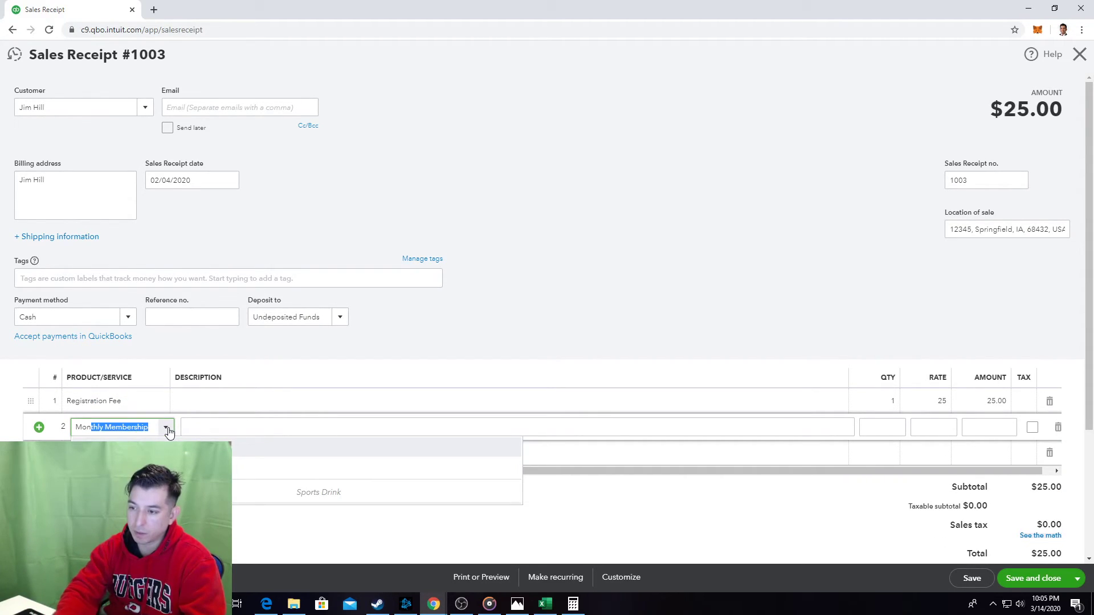
left_click(296, 468)
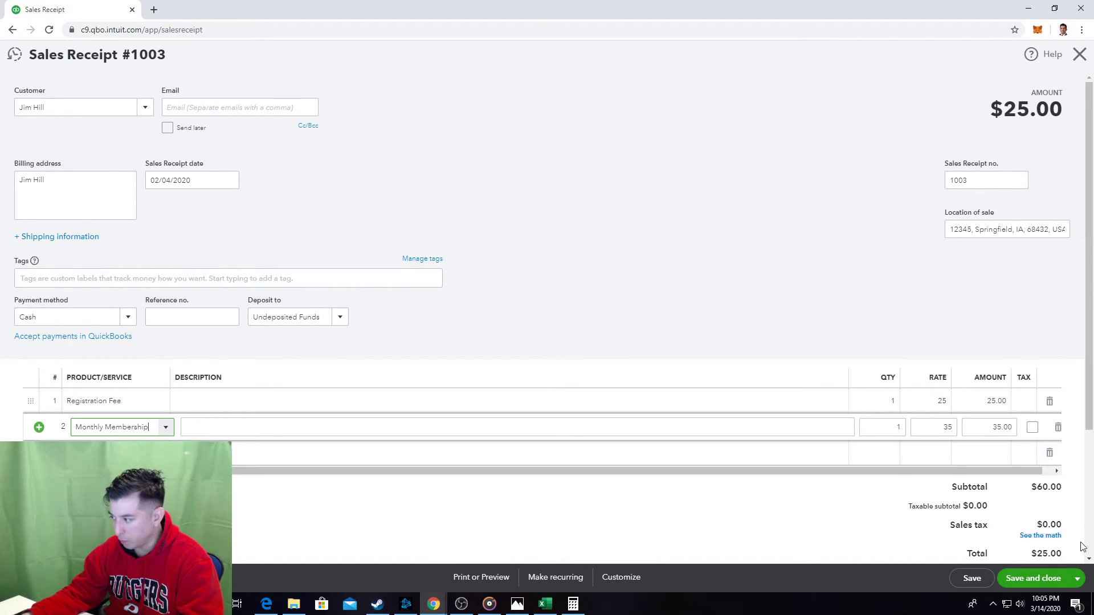
left_click(1077, 580)
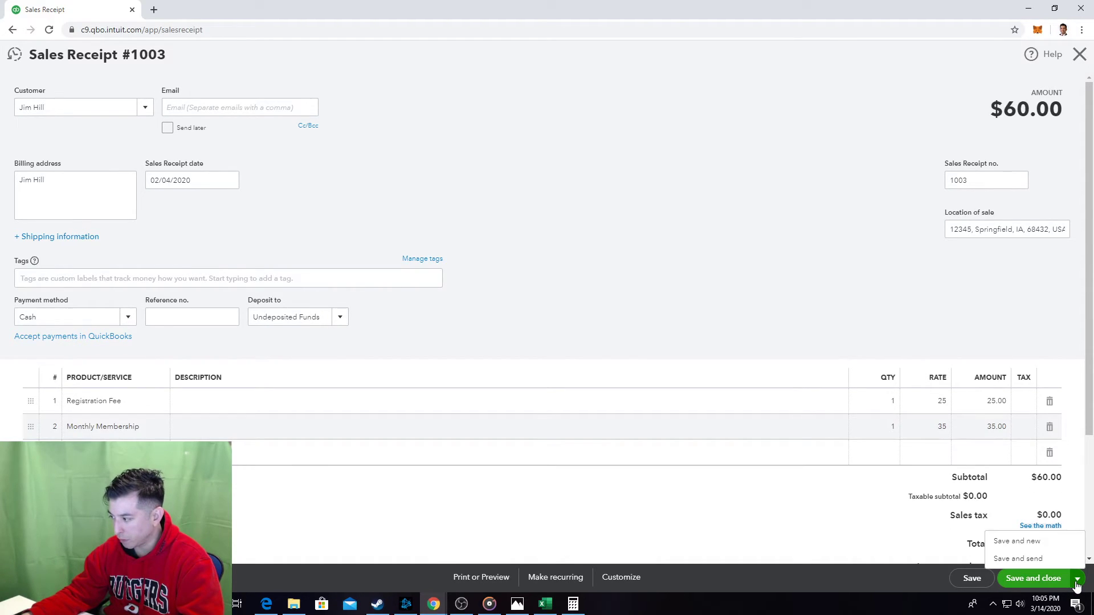
left_click(1028, 547)
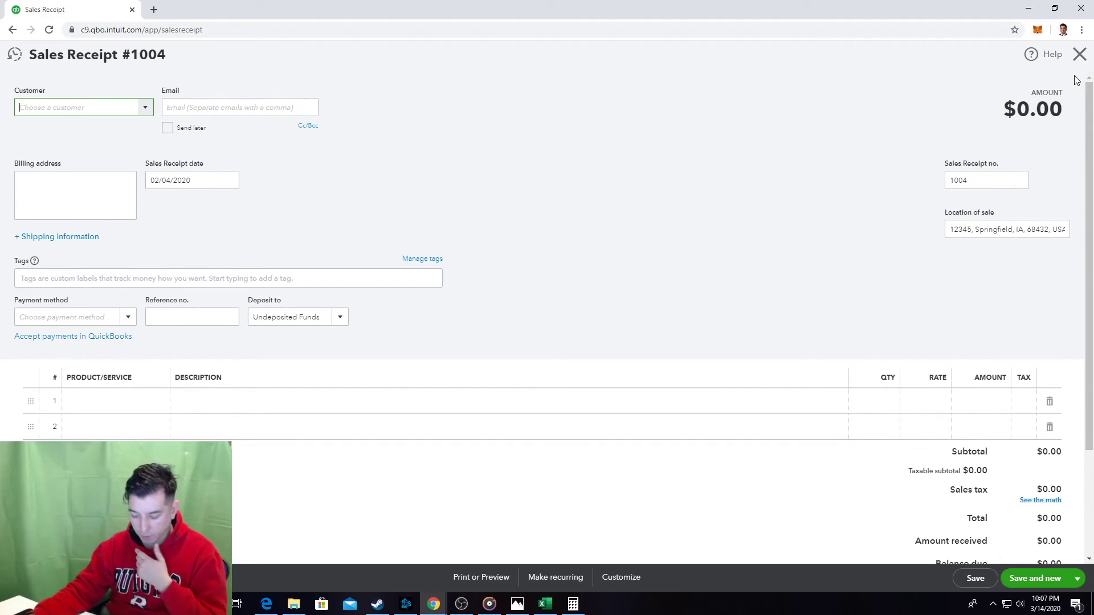
Switch to the textbook page in Photos to check the next transaction.
left_click(518, 603)
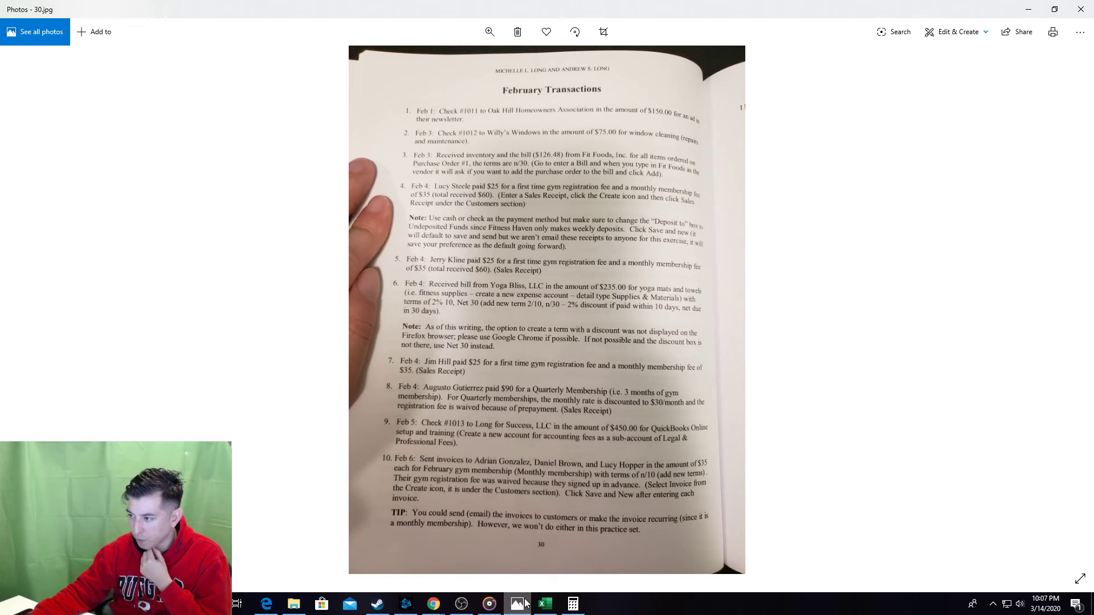
Read the February Transactions textbook page, then return to blank Sales Receipt #1004.
left_click(526, 604)
left_click(525, 604)
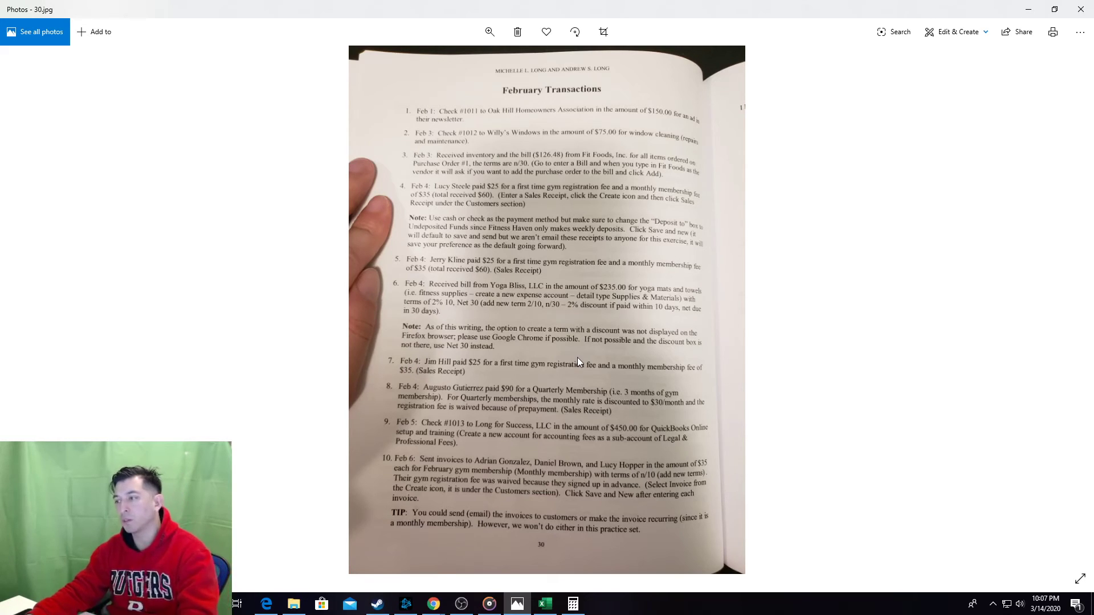
key("alt+Tab")
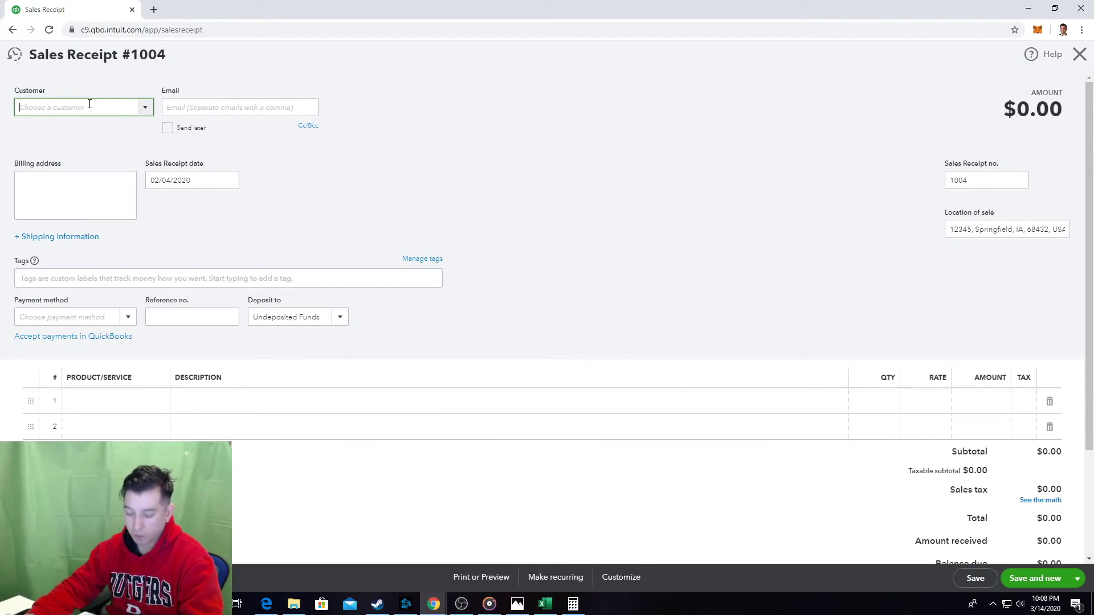
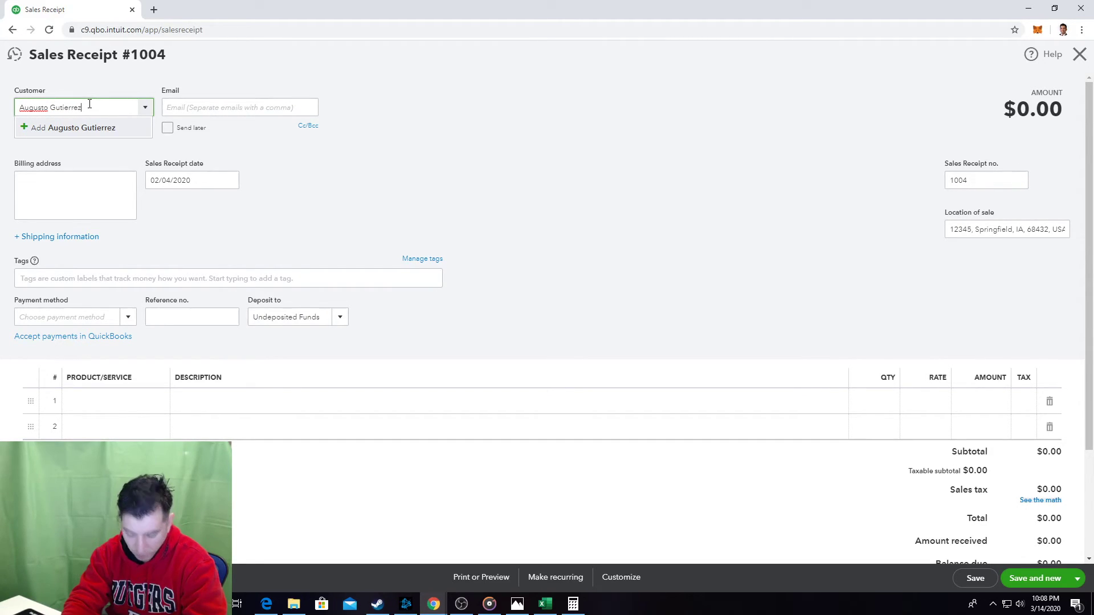
Add a new customer to sales receipt 1004 and set the payment method to Cash.
left_click(75, 133)
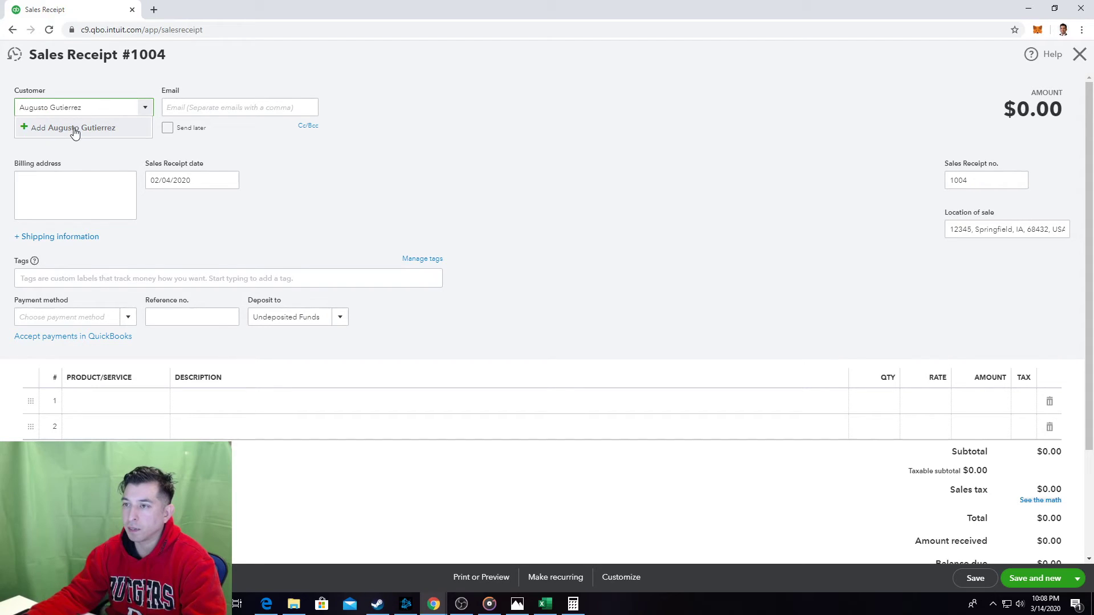
left_click(180, 208)
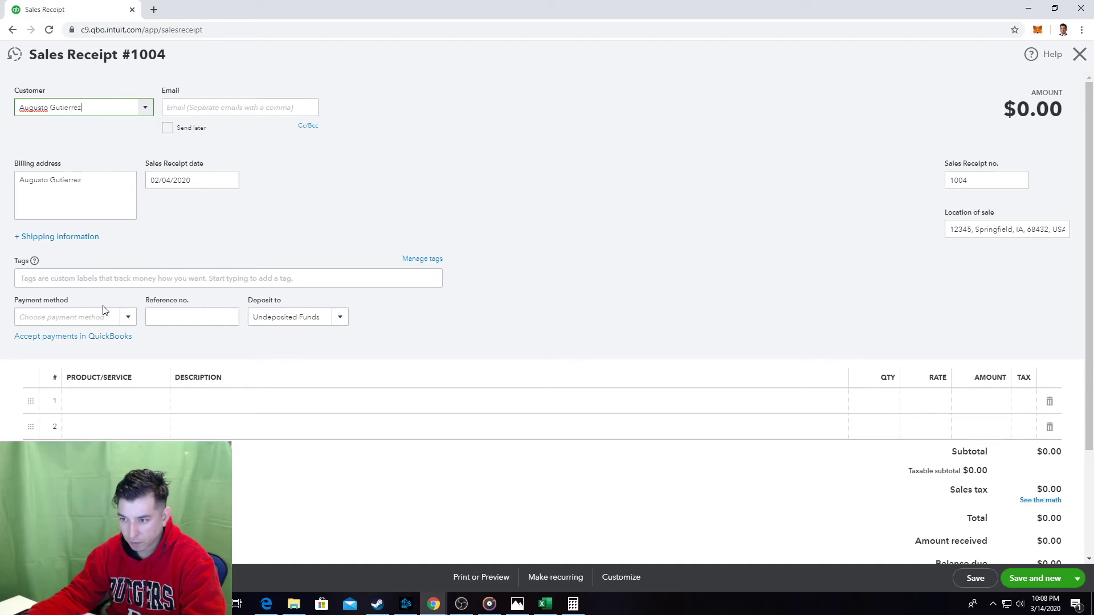
left_click(132, 315)
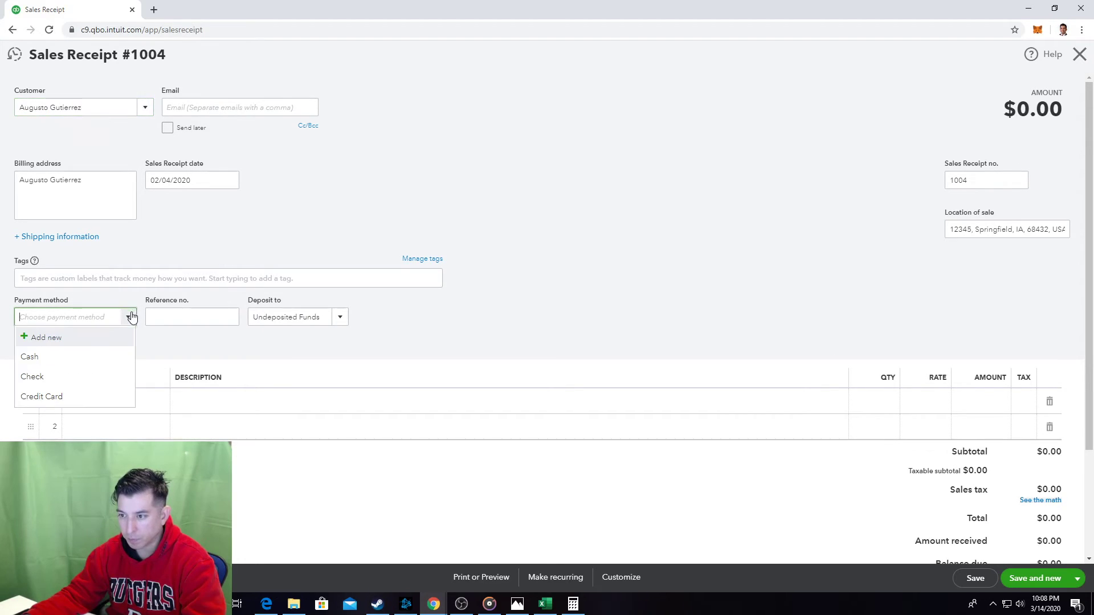
left_click(106, 353)
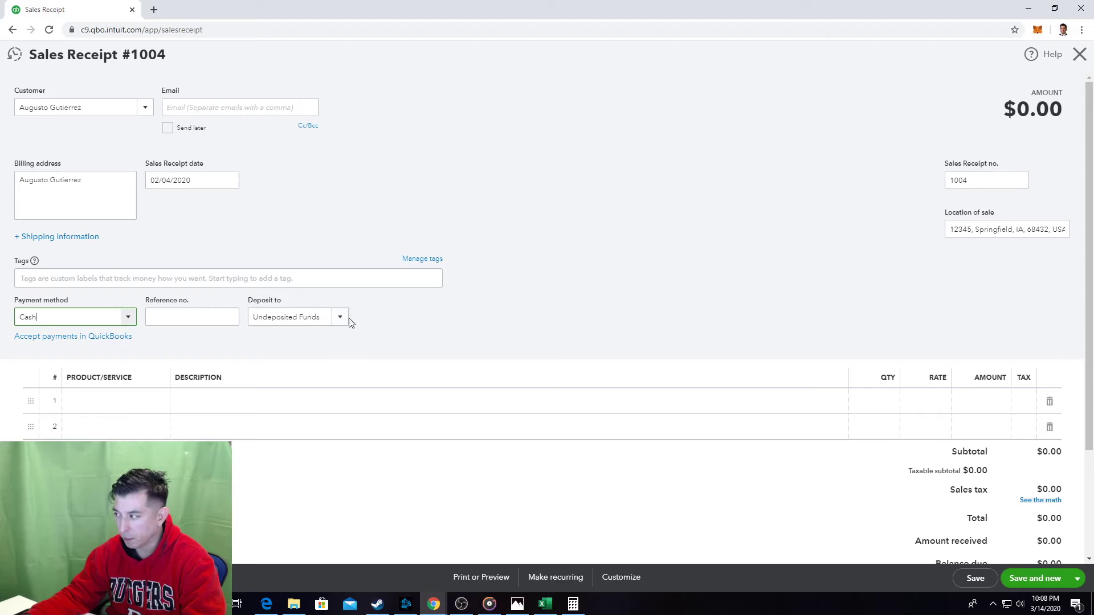
Enter Quarterly Membership on line 1, then save and close the receipt.
left_click(112, 400)
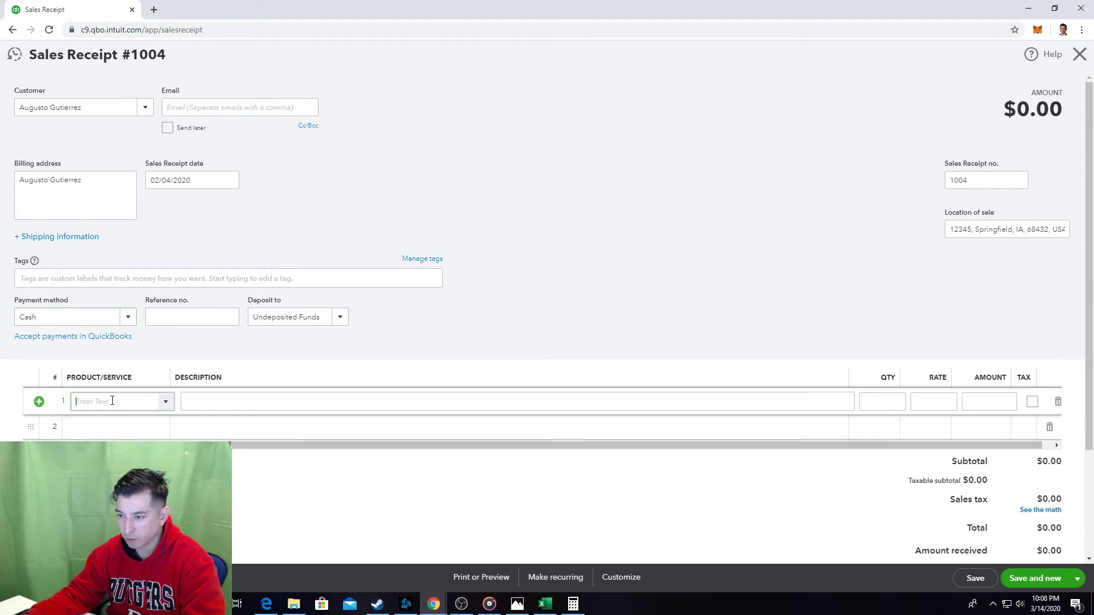
type("Quarterly Membership")
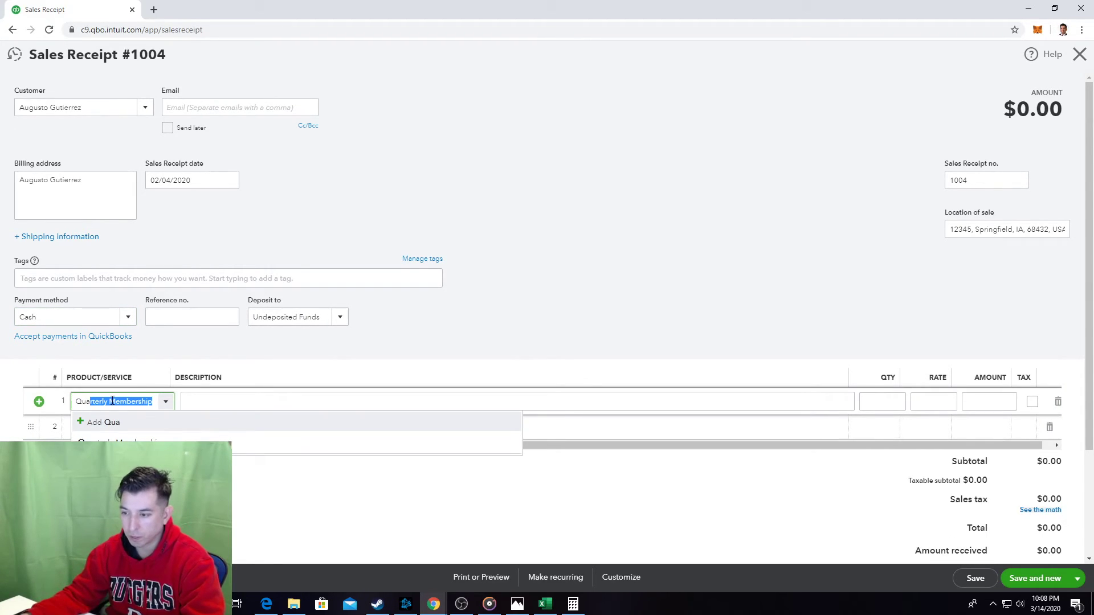
key("Return")
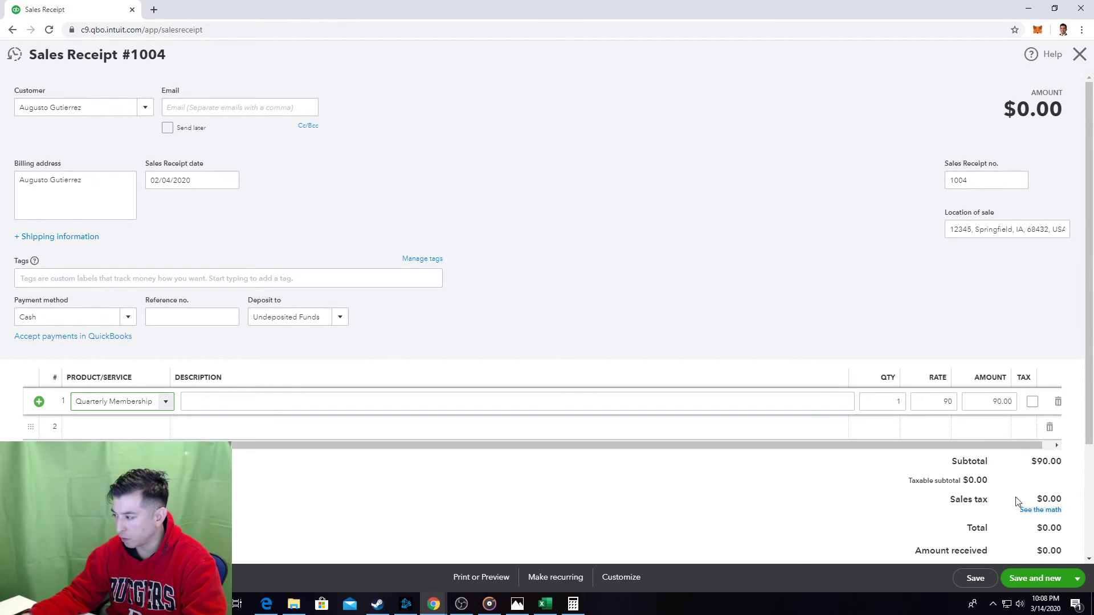
left_click(1076, 579)
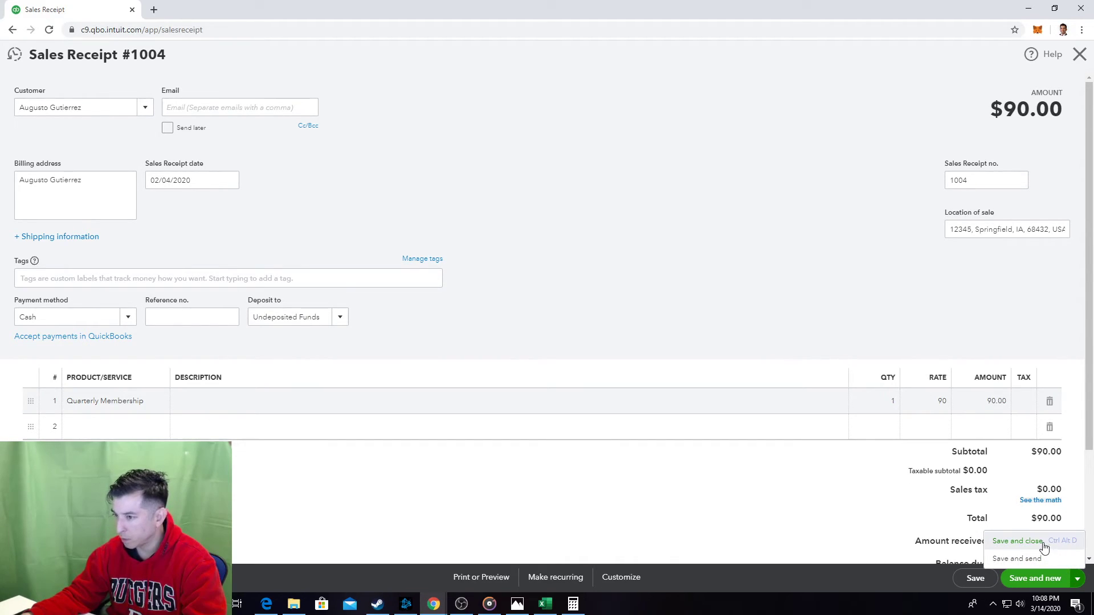
left_click(1043, 542)
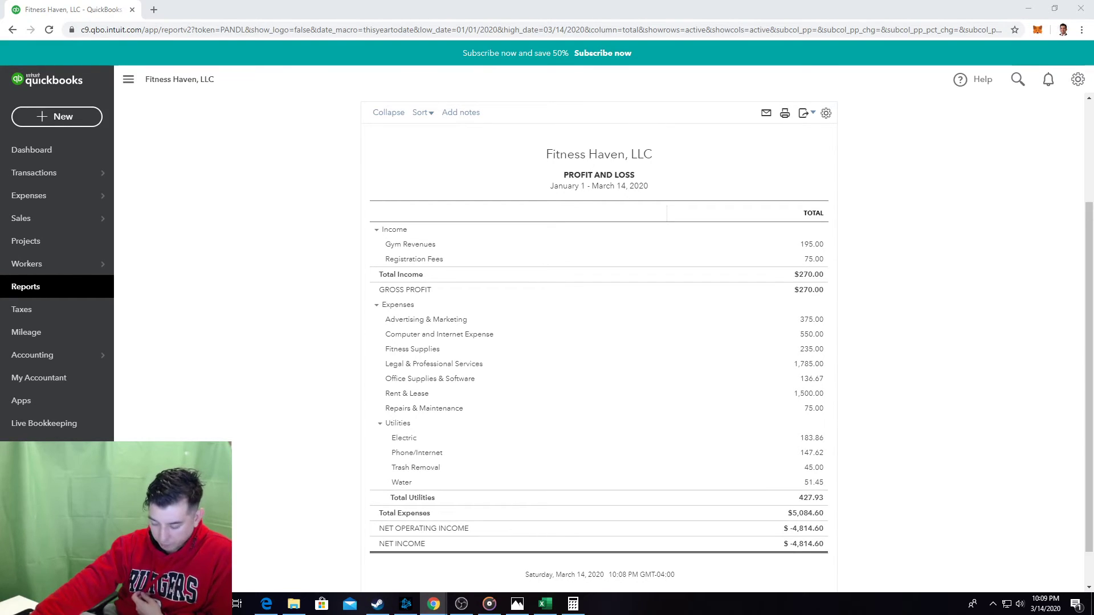
Open the Reports list from the left navigation bar.
left_click(56, 297)
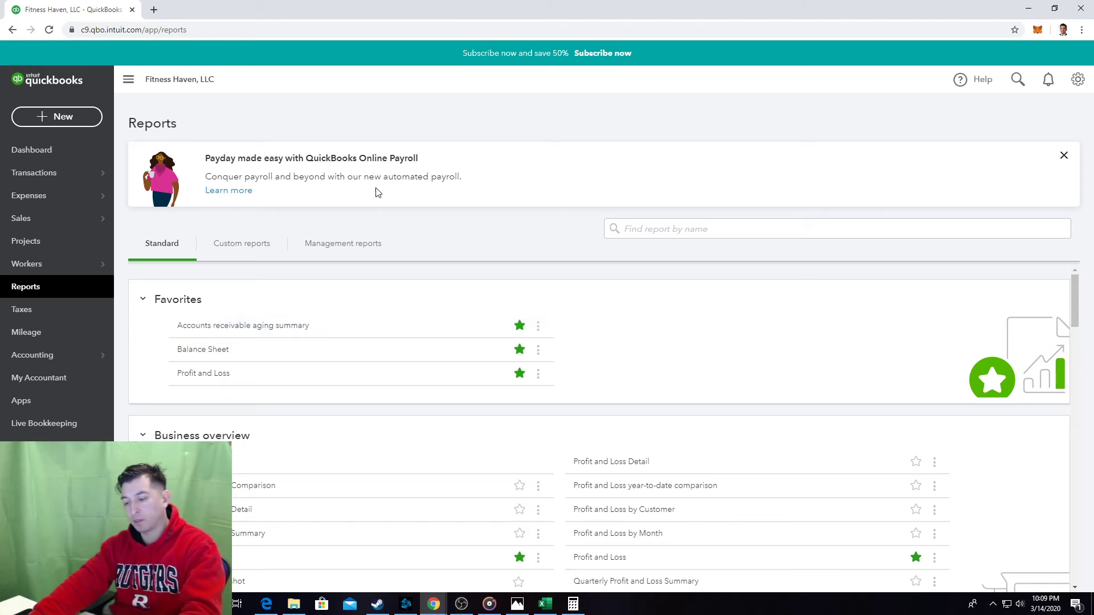
Search the Reports page for 'sales' and open the Sales by Customer Detail report.
key("ctrl+f")
type("sales")
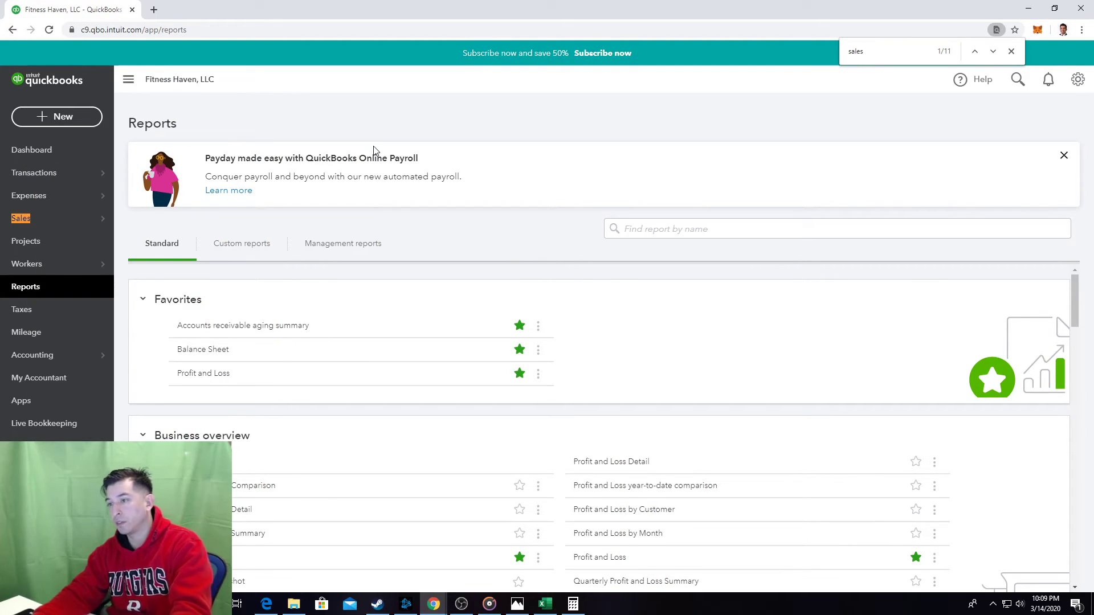
key("Return")
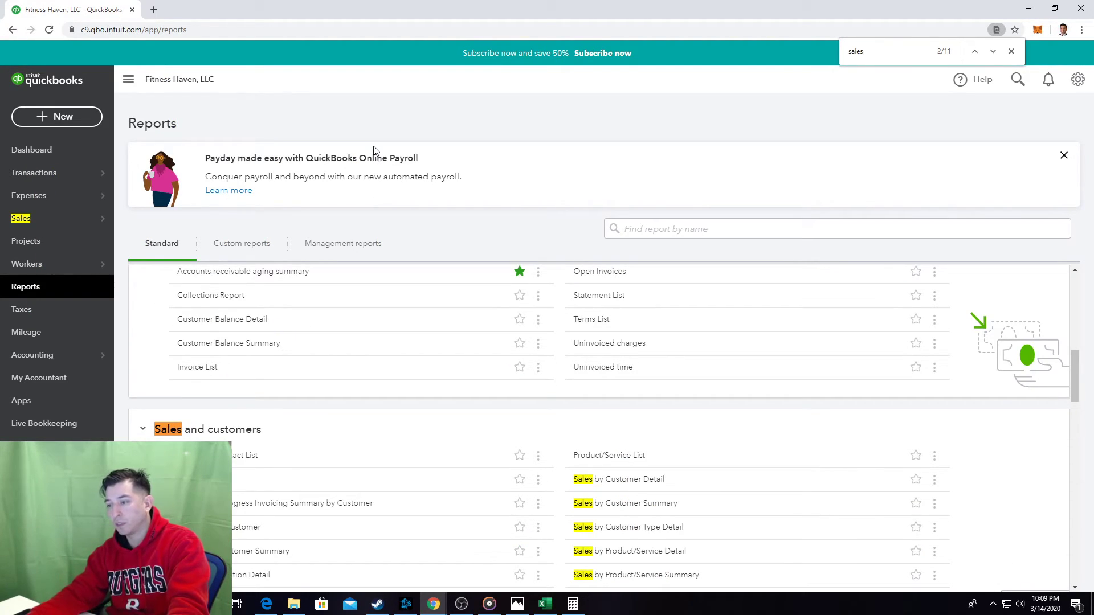
scroll(435, 450, "down", 1)
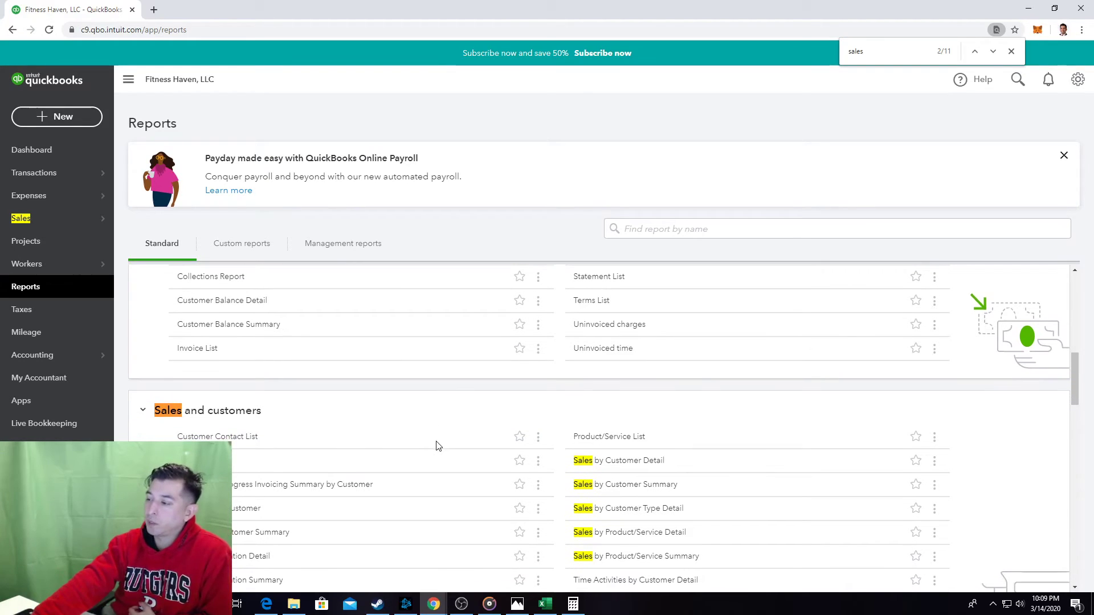
left_click(644, 465)
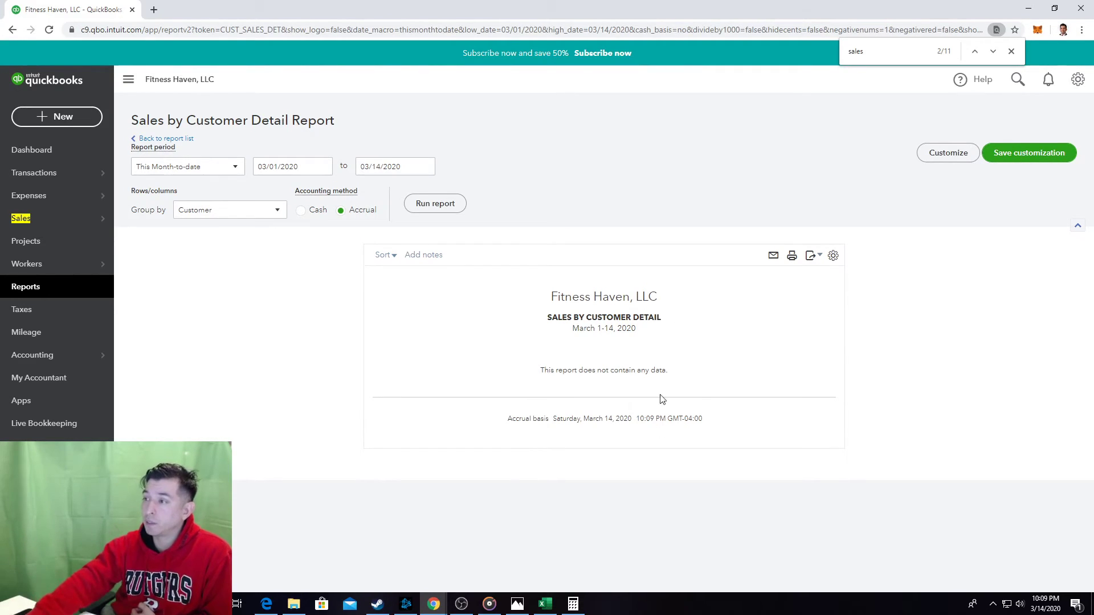
left_click(433, 206)
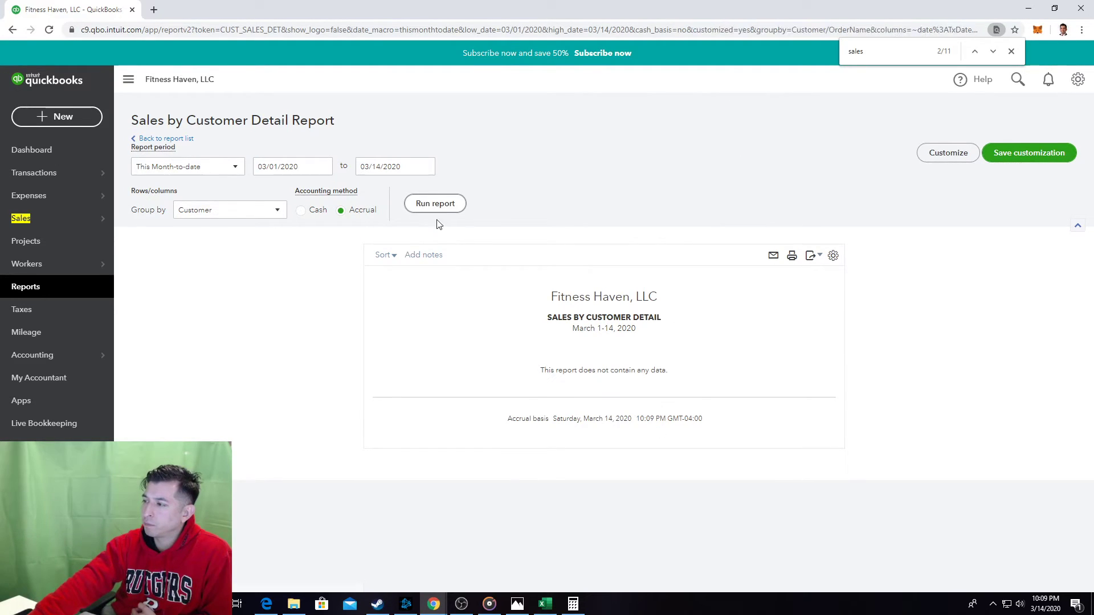
left_click(38, 291)
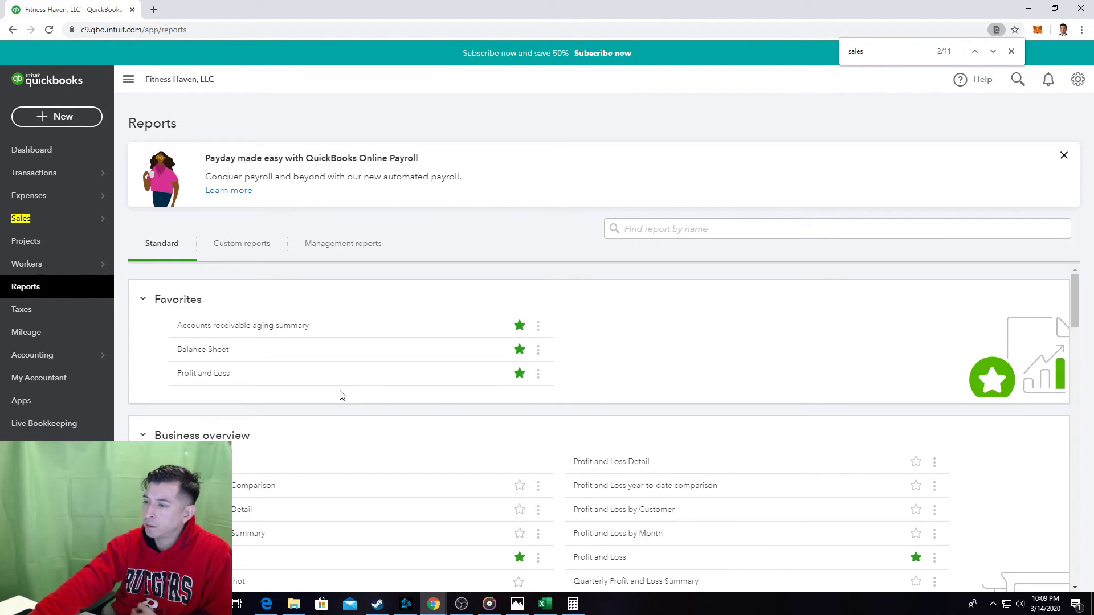
Rerun Sales by Customer Detail starting 01/01/2020, showing a $270.00 total.
scroll(674, 400, "down", 3)
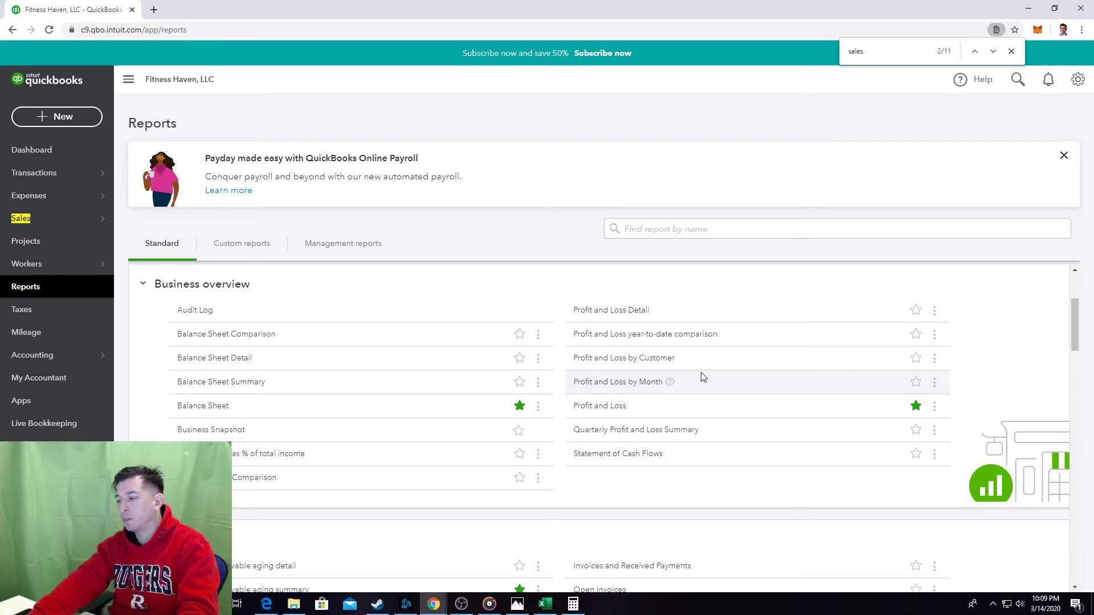
key("ctrl+f")
type("sal")
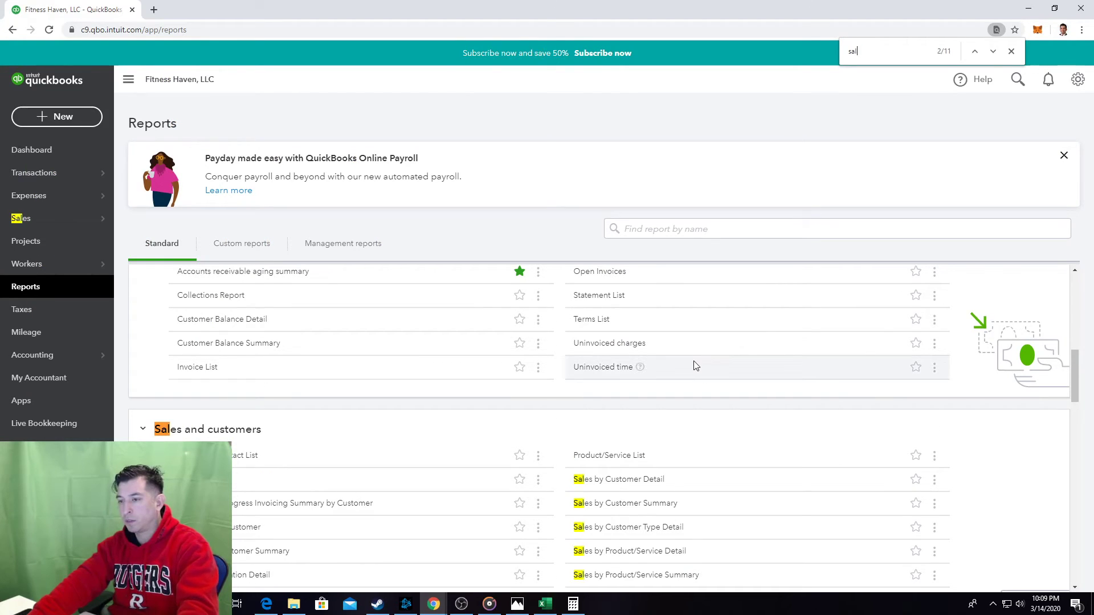
type("es")
scroll(712, 445, "down", 1)
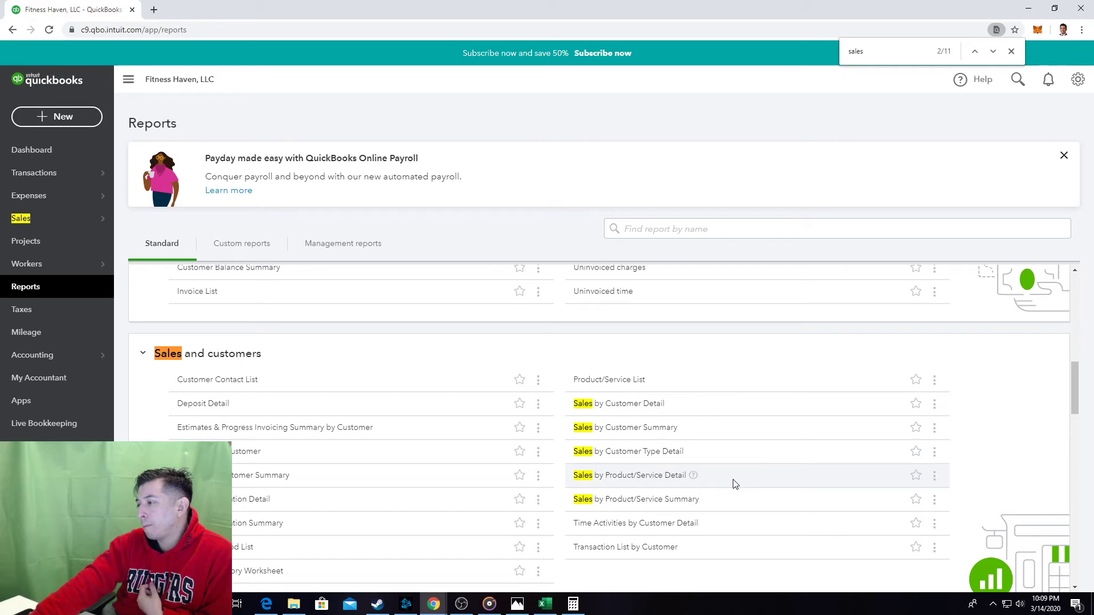
scroll(734, 482, "down", 1)
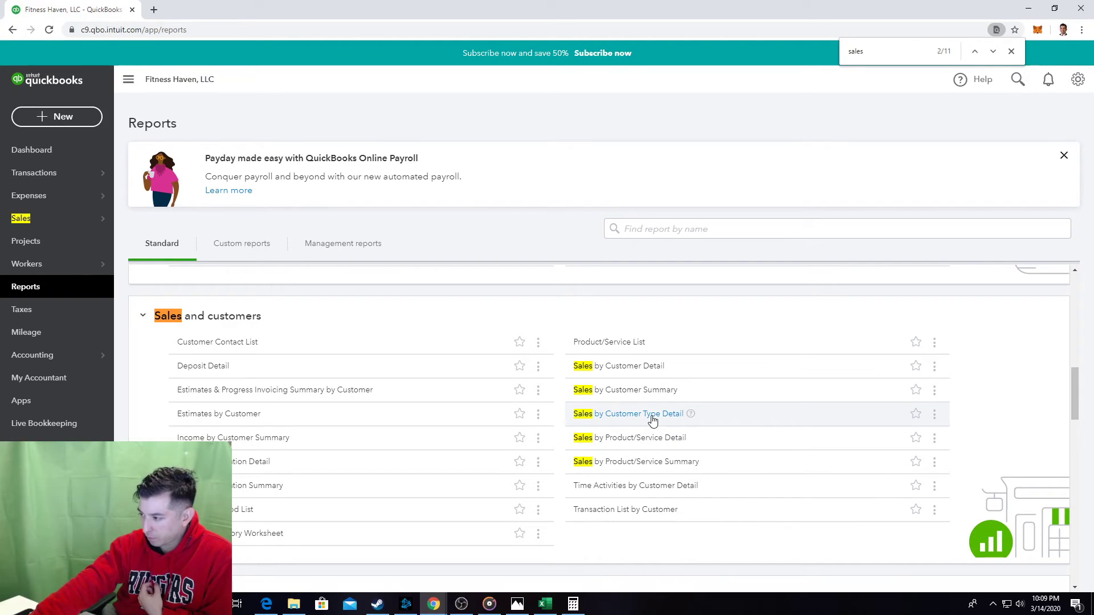
left_click(650, 368)
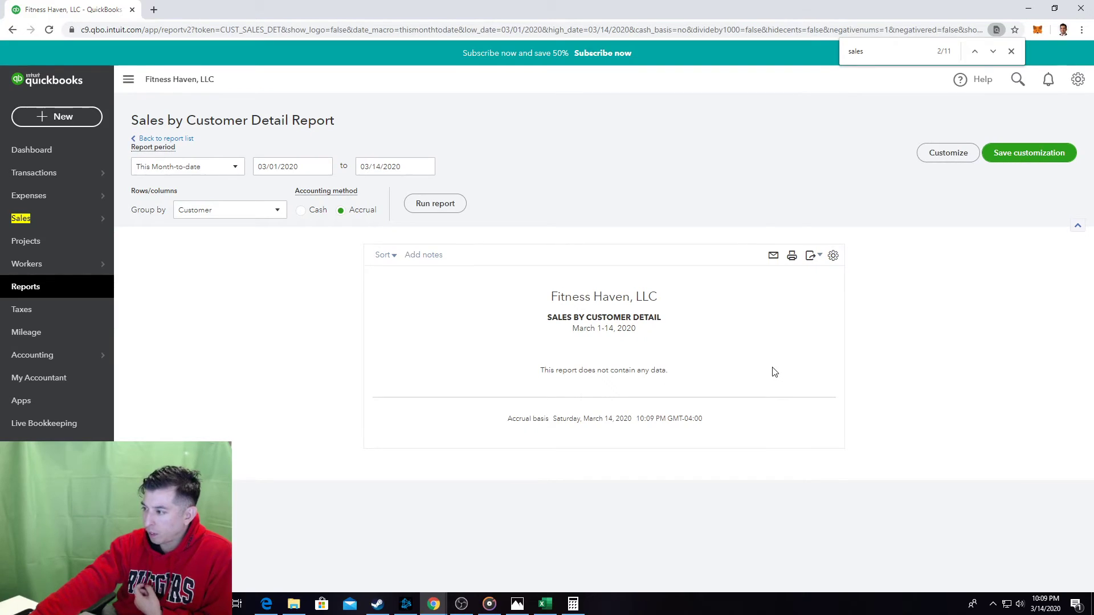
left_click(311, 166)
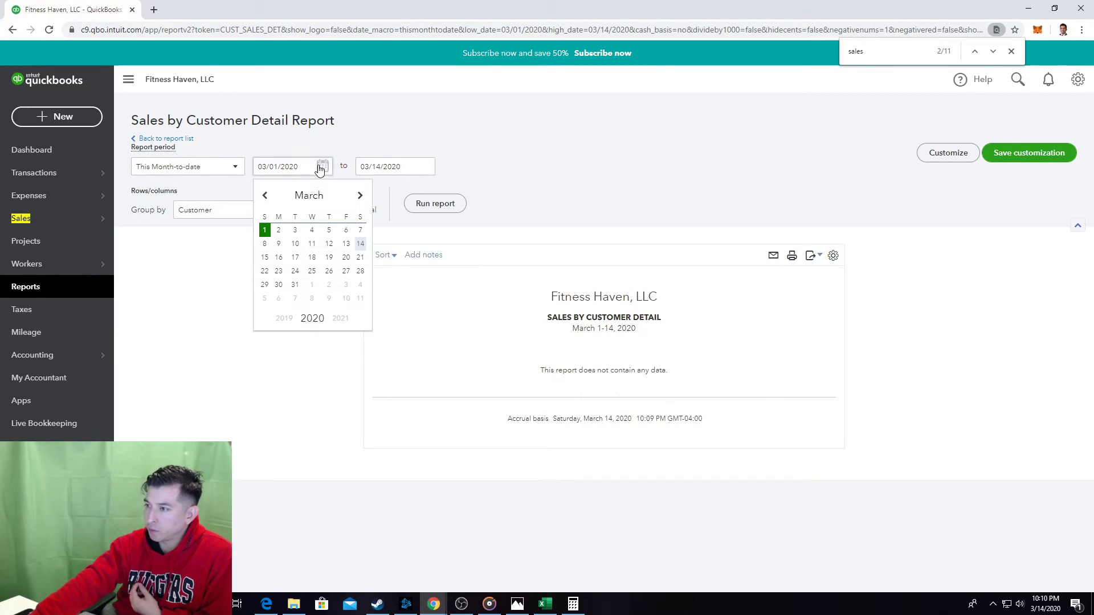
left_click(265, 195)
left_click(265, 195)
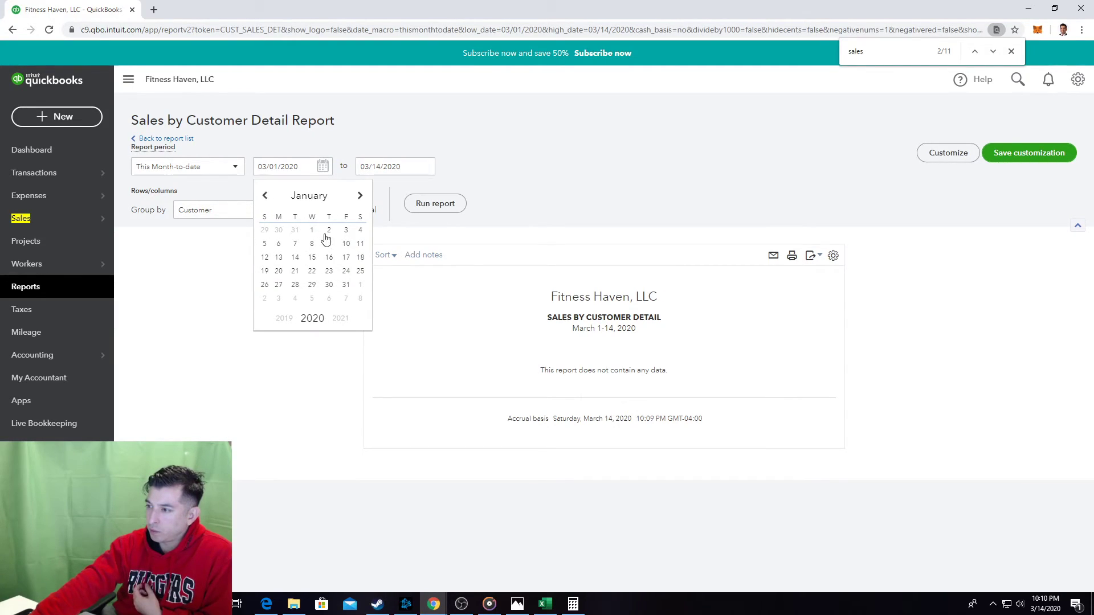
left_click(313, 230)
left_click(435, 203)
scroll(534, 230, "down", 1)
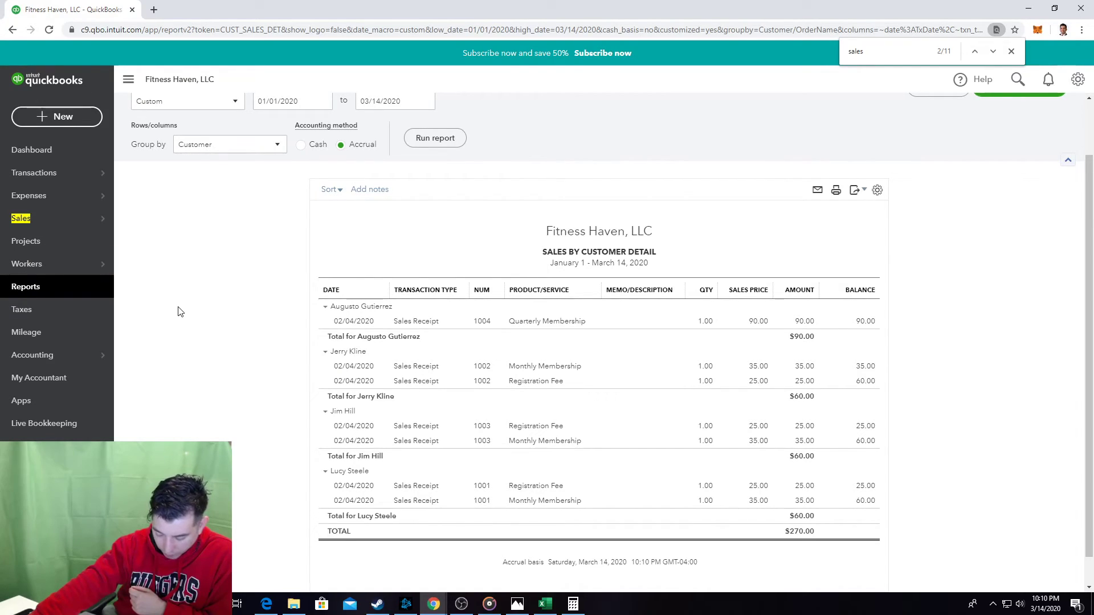
left_click(83, 121)
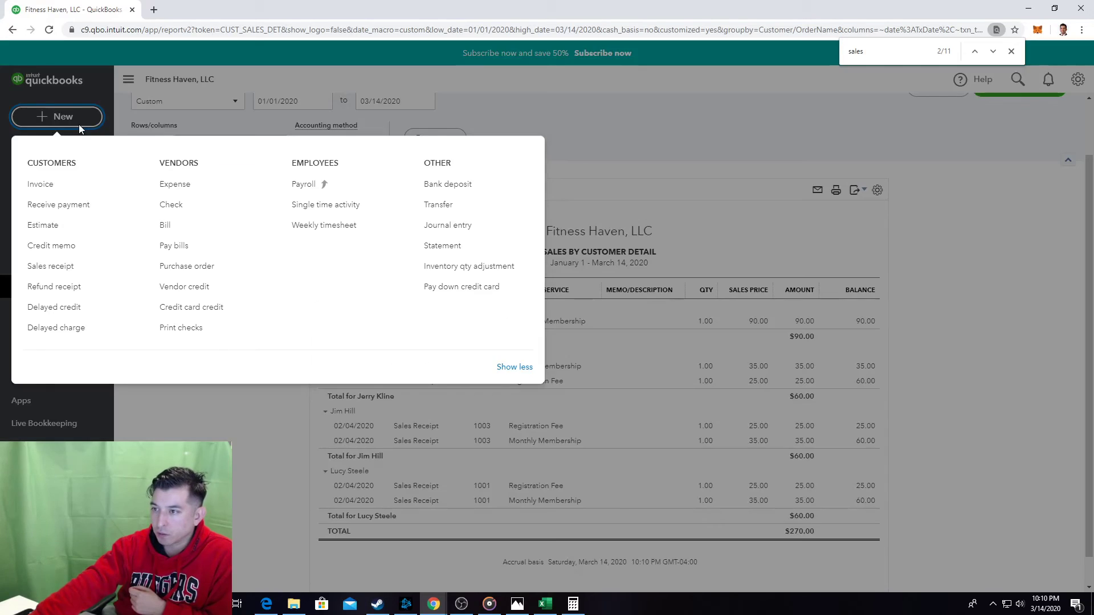
Start check 1013 to new vendor Long for Success, LLC, dated 02/05/2020.
left_click(188, 206)
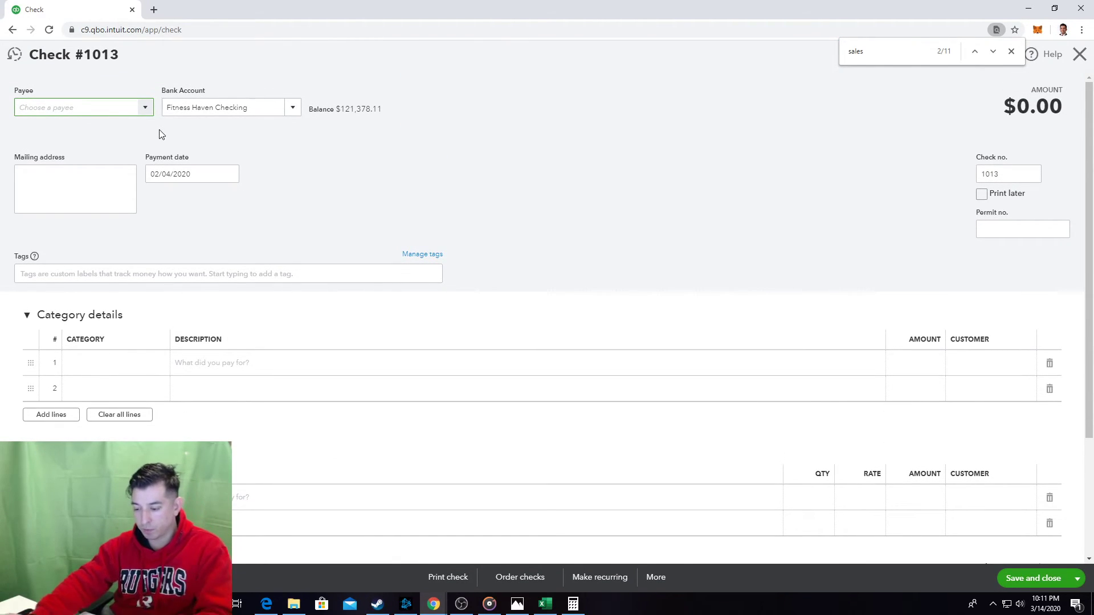
type("Long f")
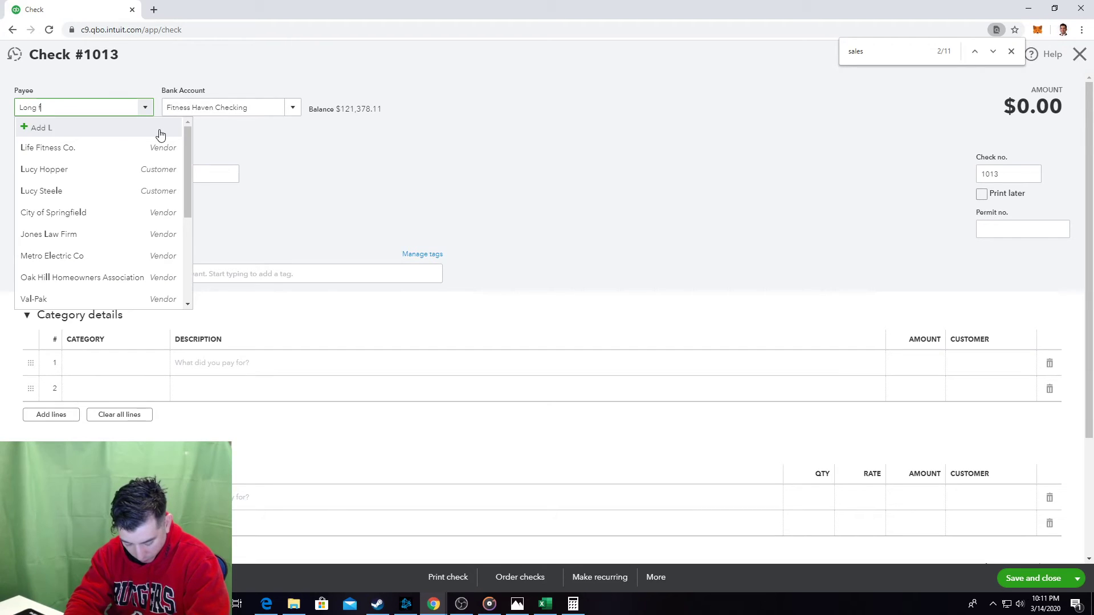
type("or Succes")
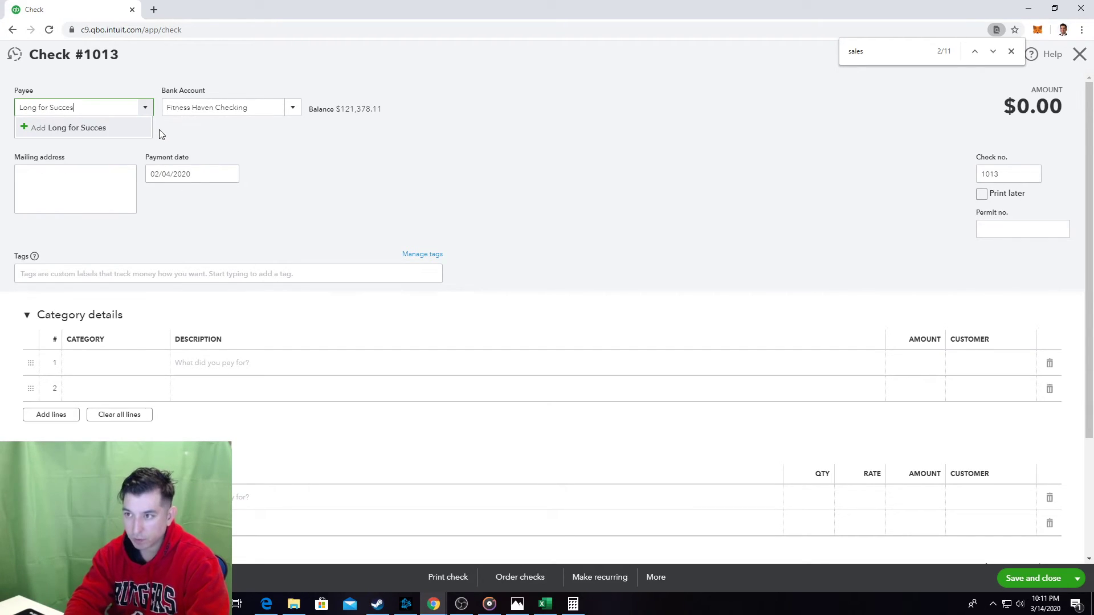
type("s, LLC")
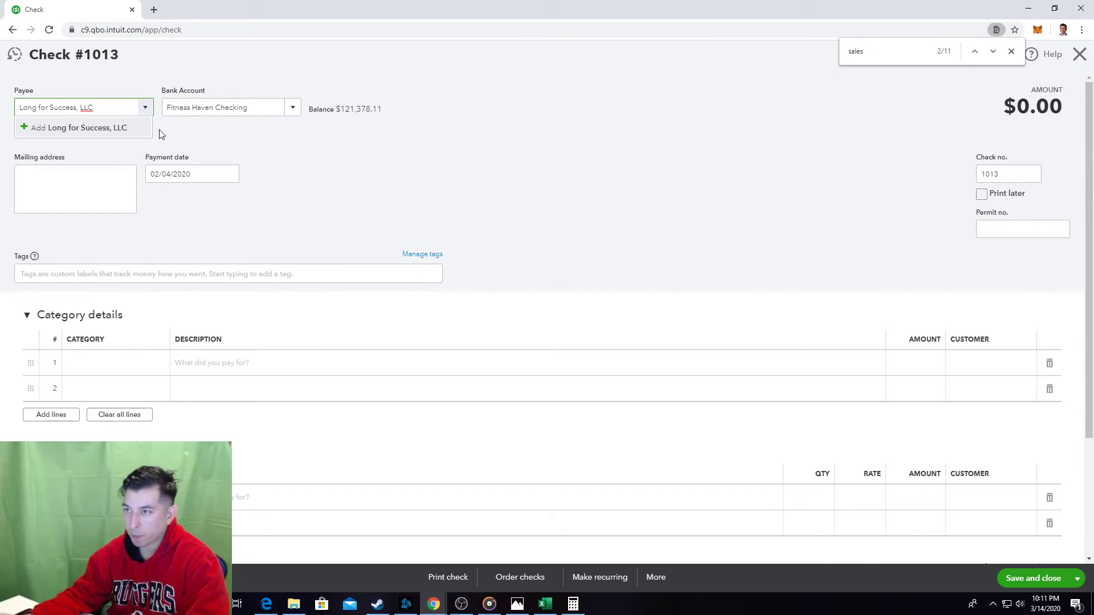
left_click(106, 129)
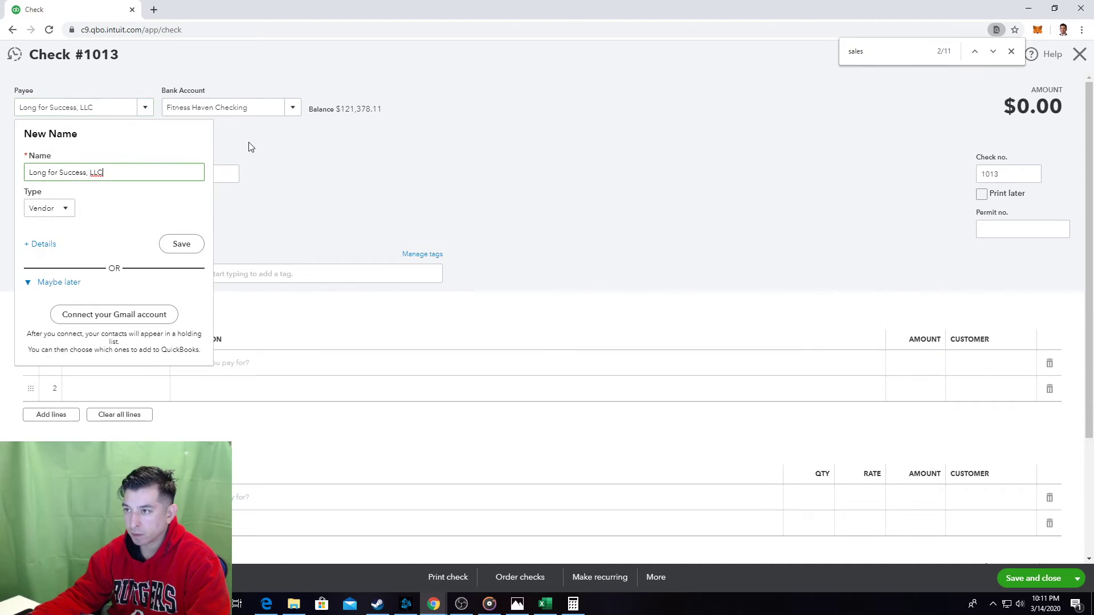
left_click(183, 247)
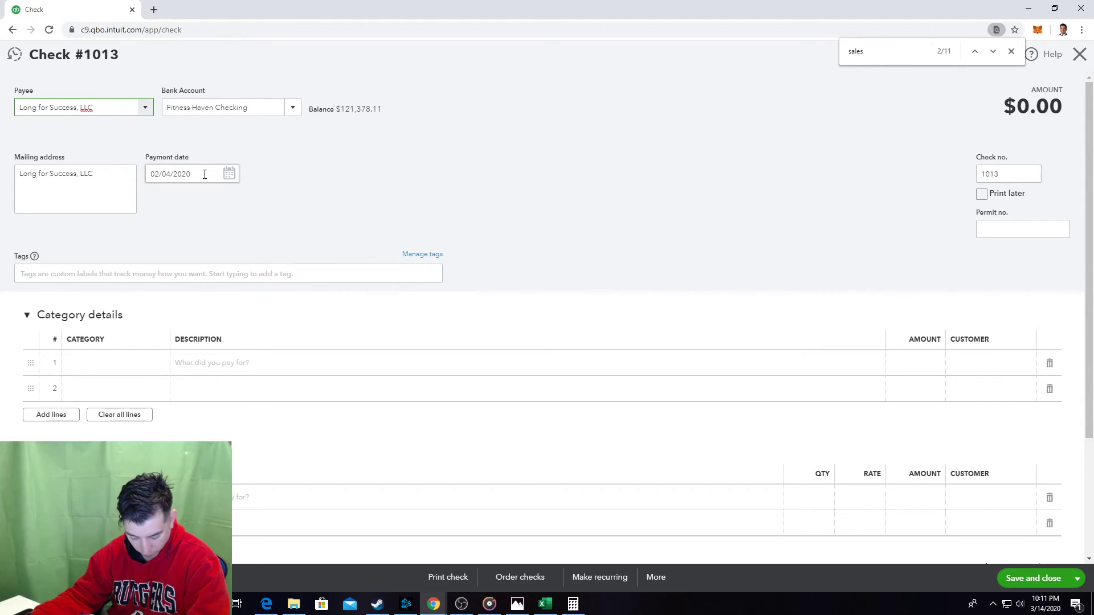
left_click(229, 174)
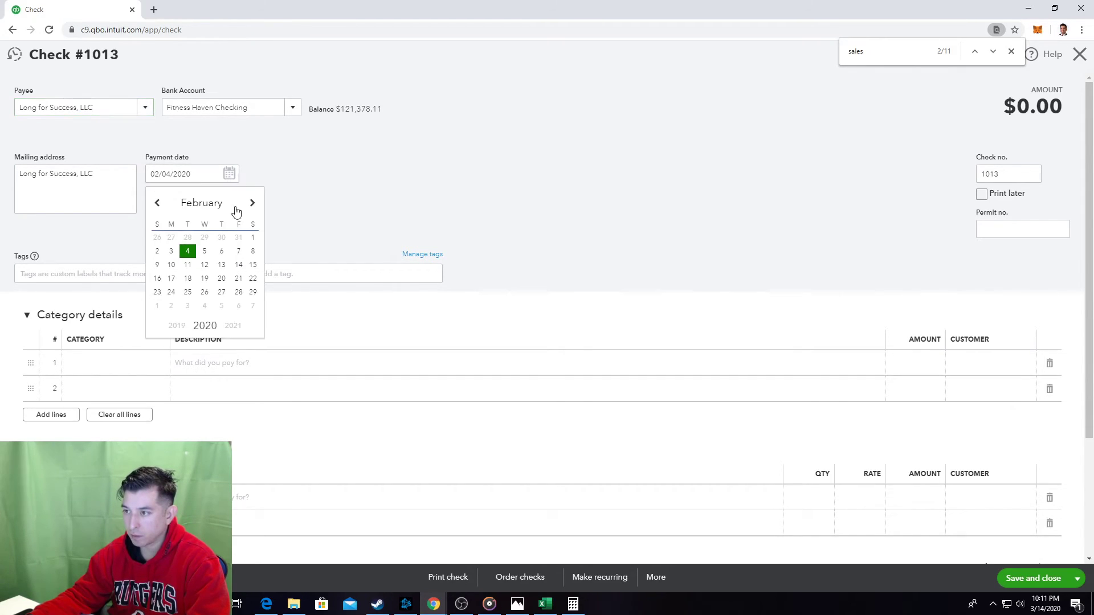
left_click(207, 252)
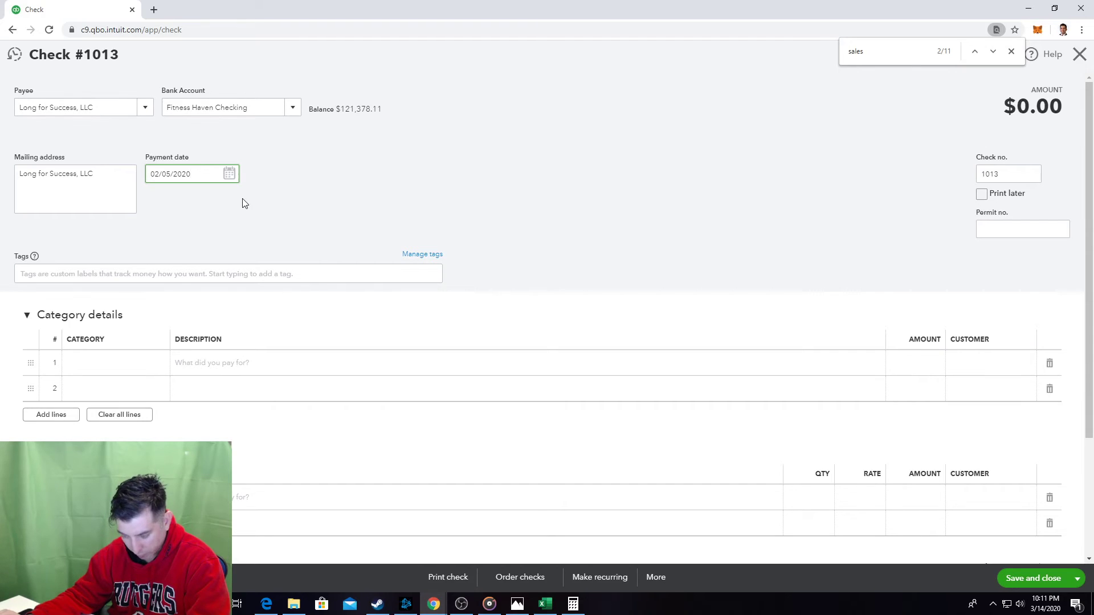
left_click(139, 368)
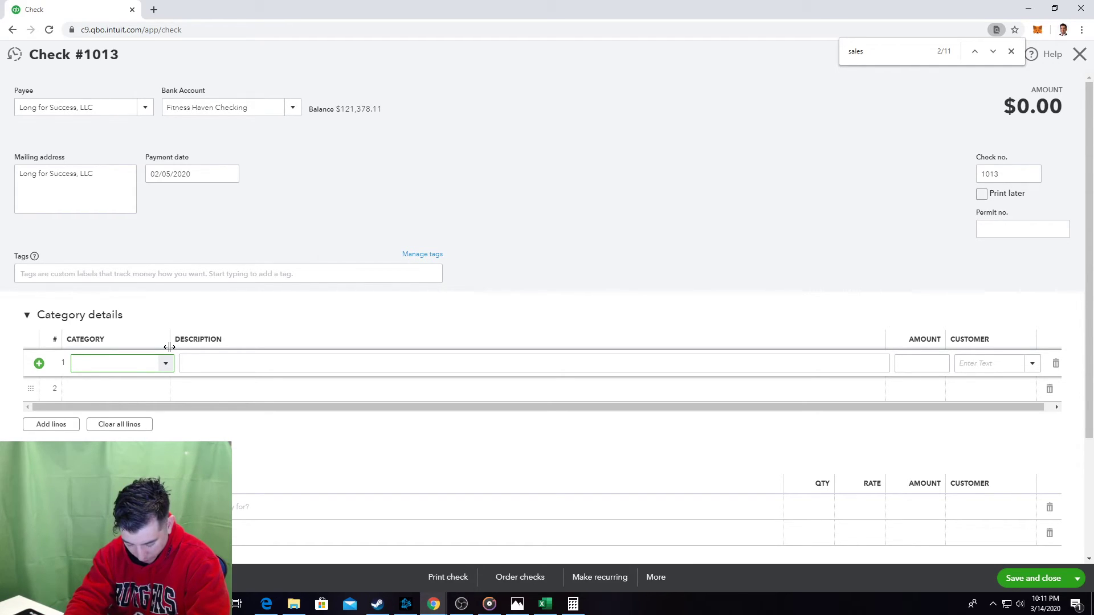
Create an Accounting Fees sub-account with detail type Legal & Professional Fees.
type("Caccounting")
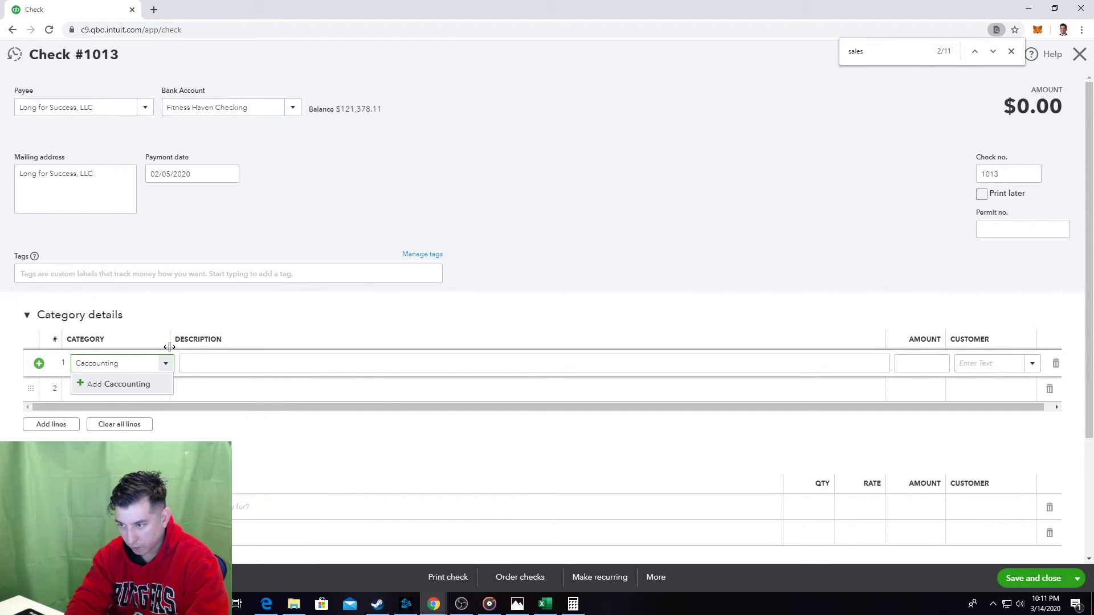
key("BackSpace")
key("BackSpace")
key("BackSpace")
key("BackSpace")
key("BackSpace")
key("BackSpace")
key("BackSpace")
key("BackSpace")
key("BackSpace")
type("Accoun")
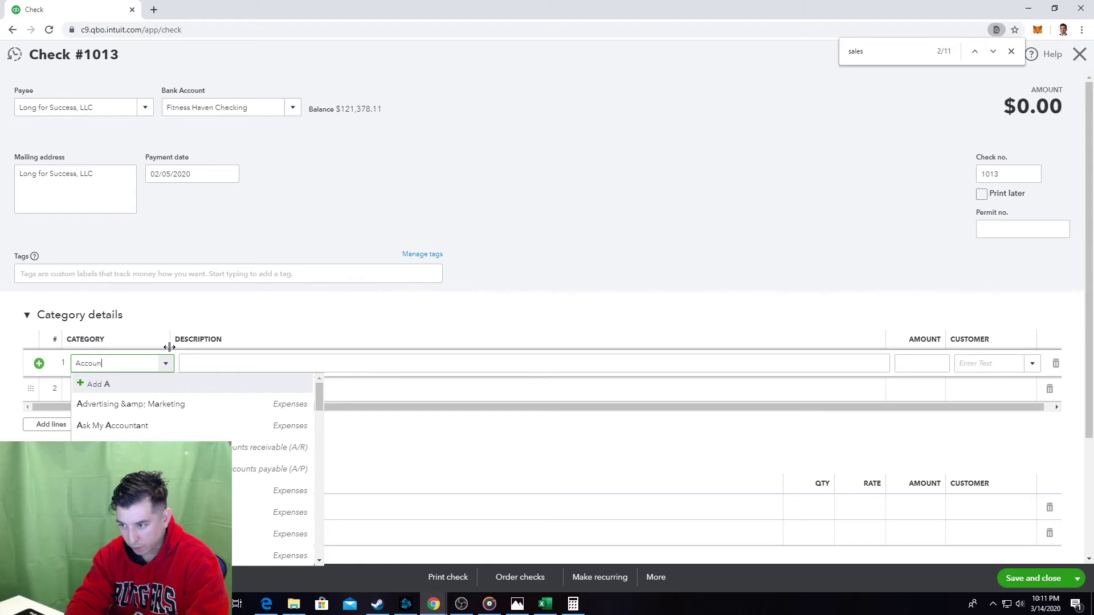
type("ting Fees")
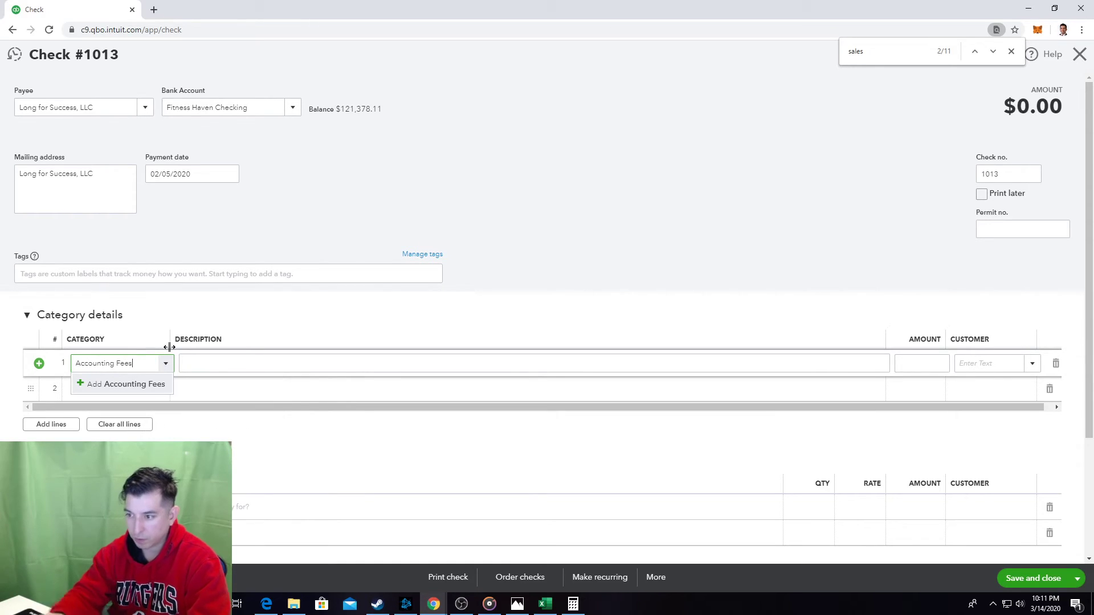
left_click(137, 384)
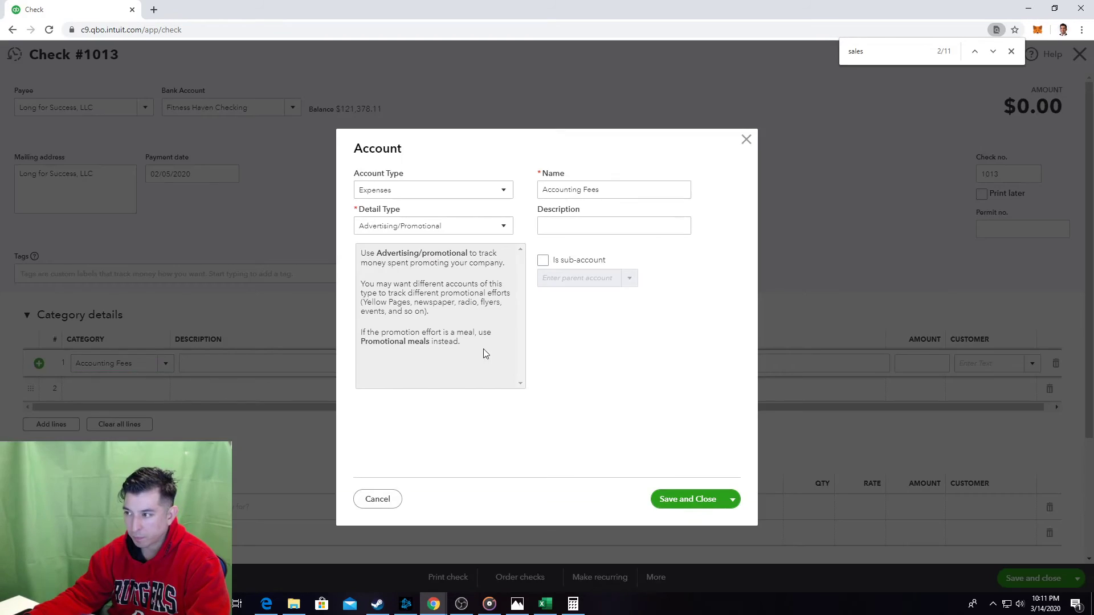
left_click(543, 261)
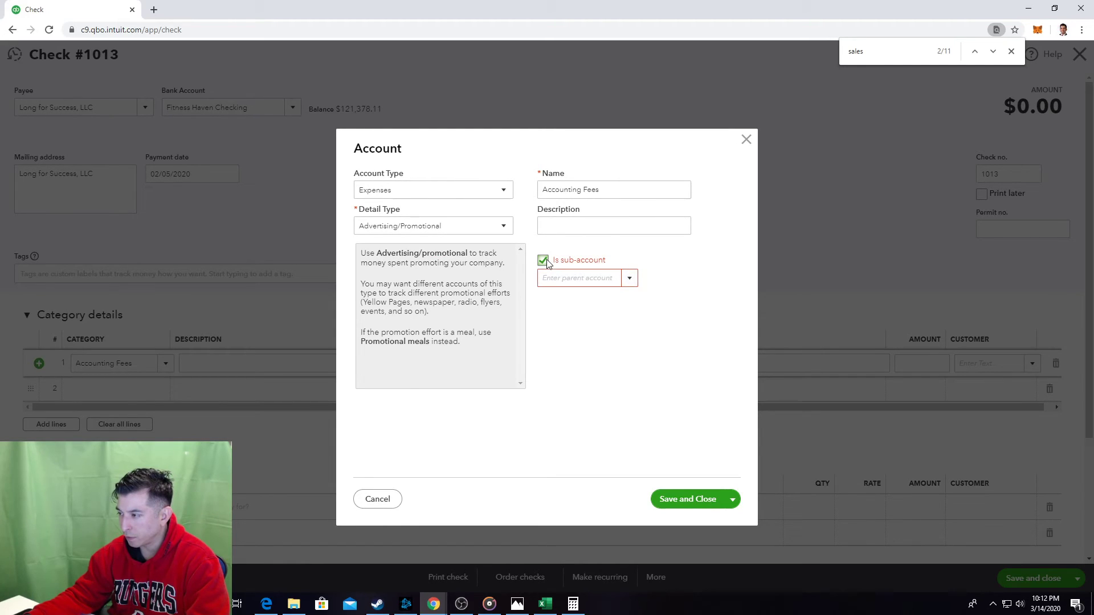
left_click(503, 227)
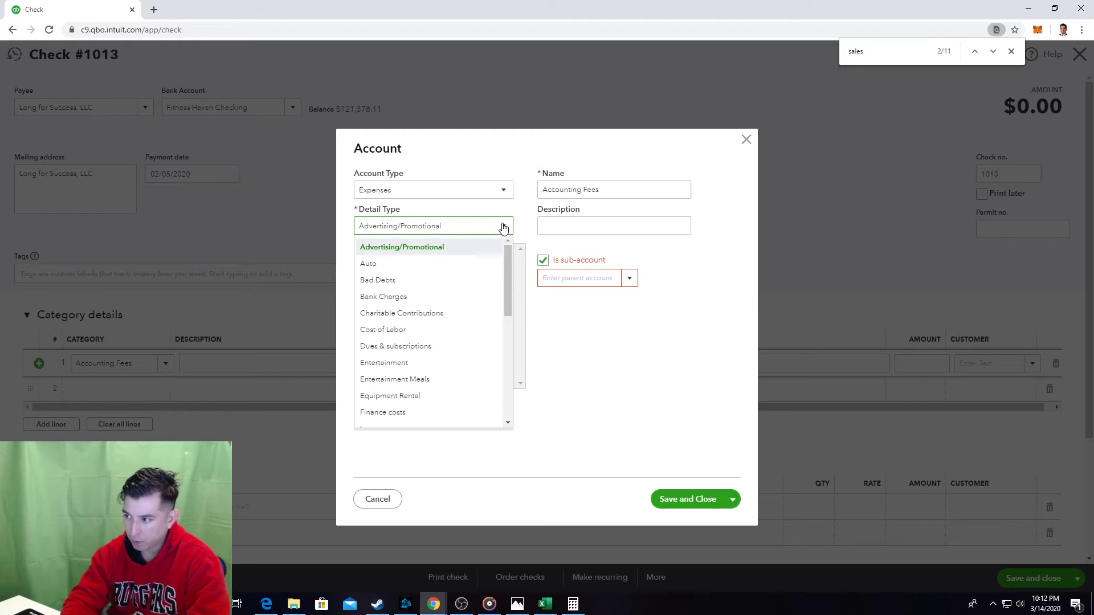
key("l")
left_click(504, 227)
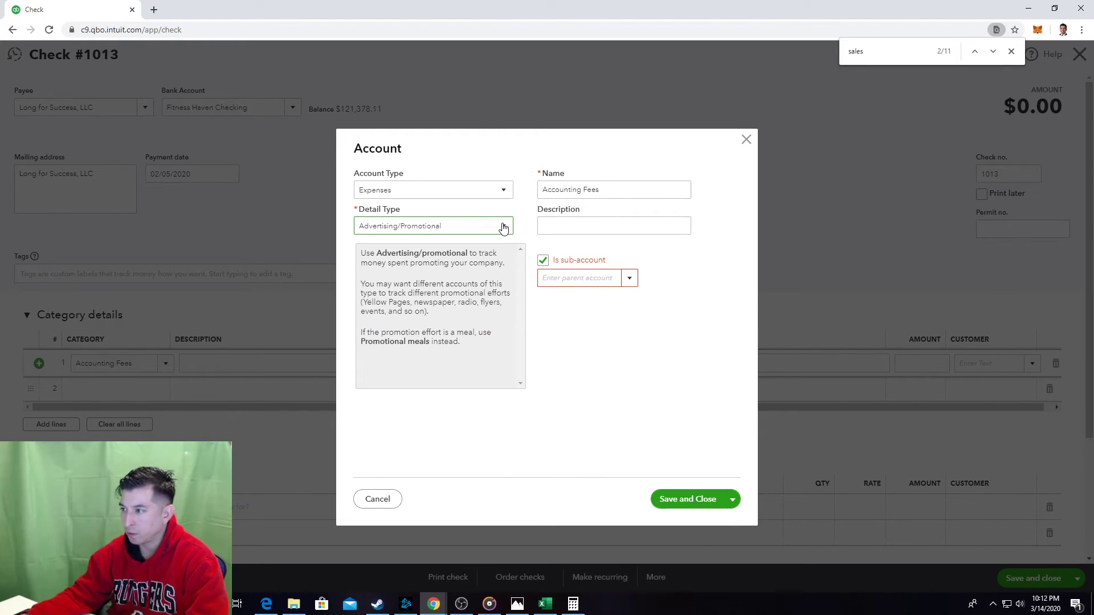
left_click(504, 226)
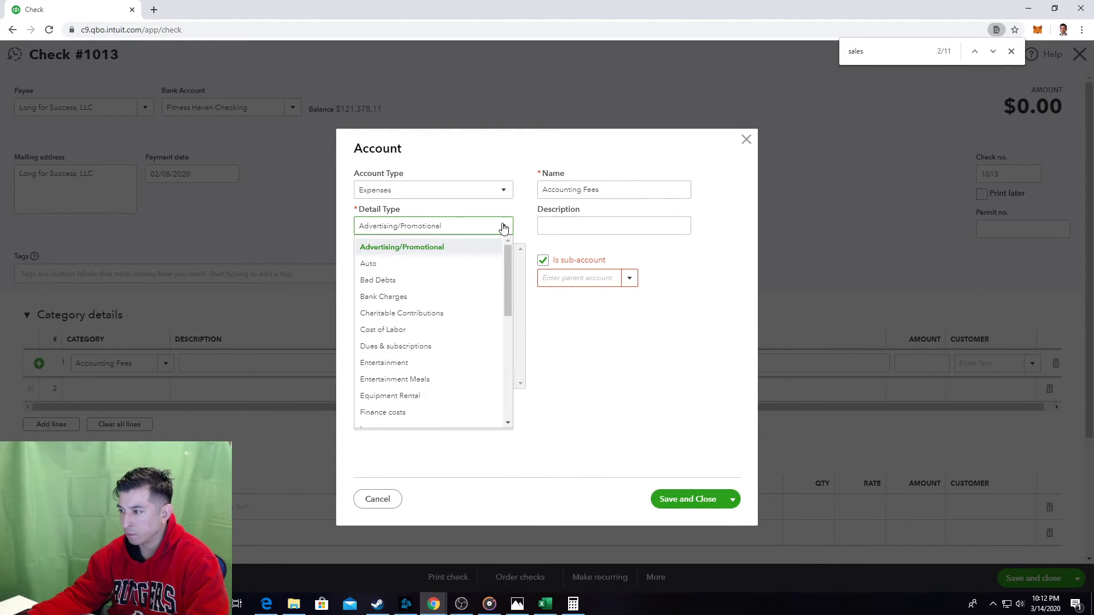
key("l")
key("Return")
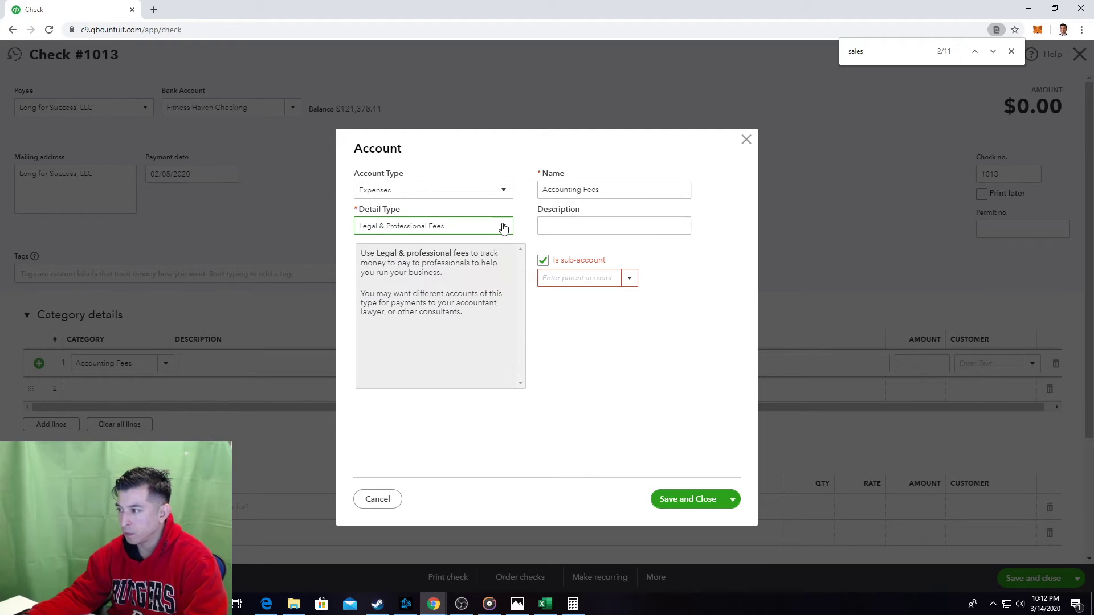
Set its parent to Legal & Professional Services and save the new account.
left_click(636, 273)
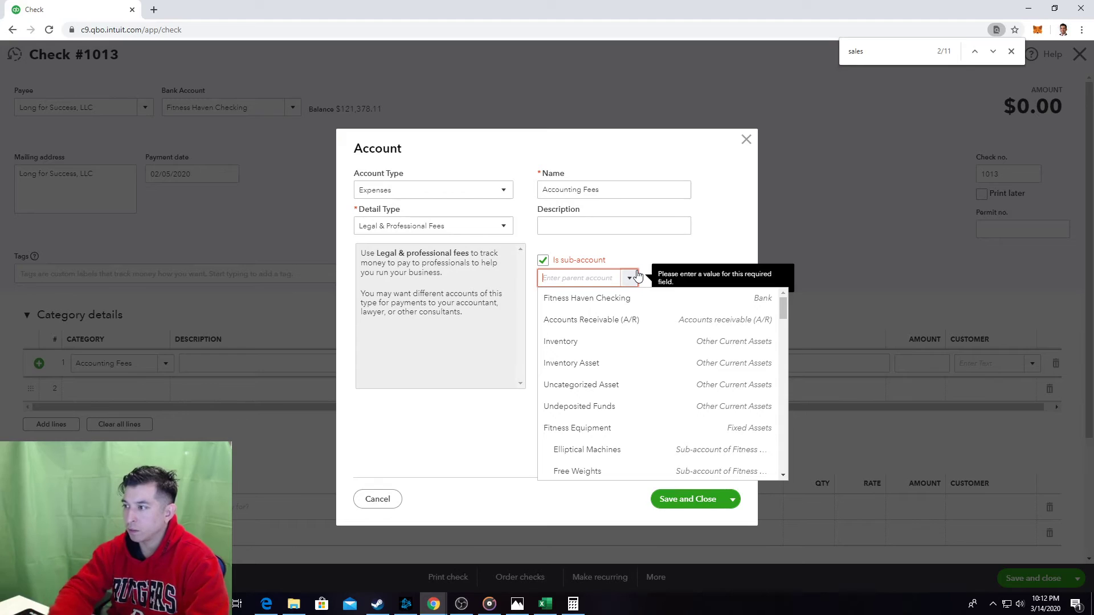
type("Legal & Professional S")
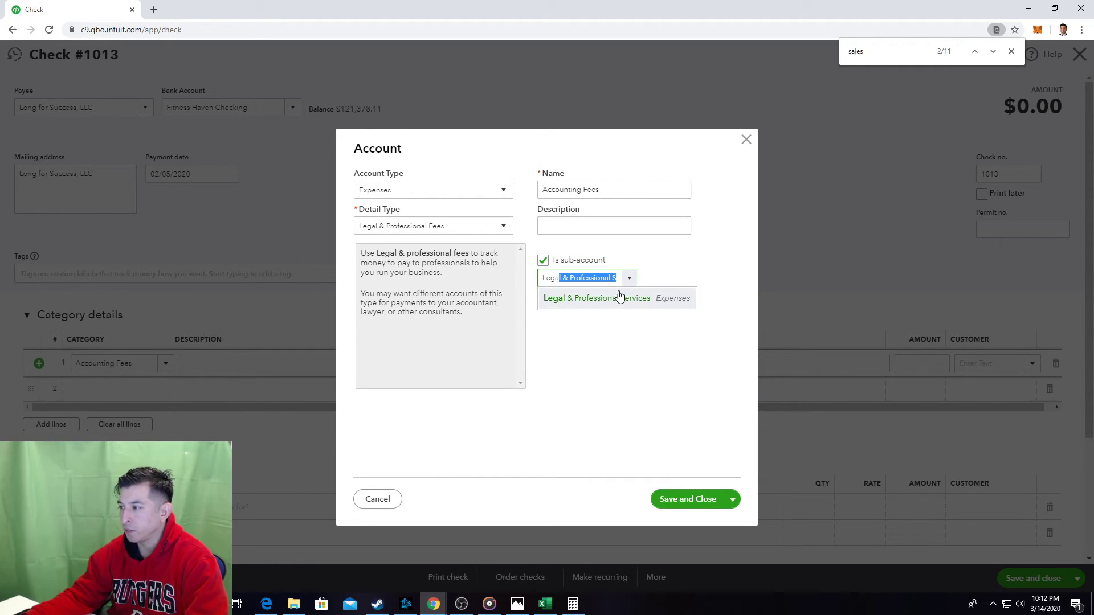
left_click(611, 298)
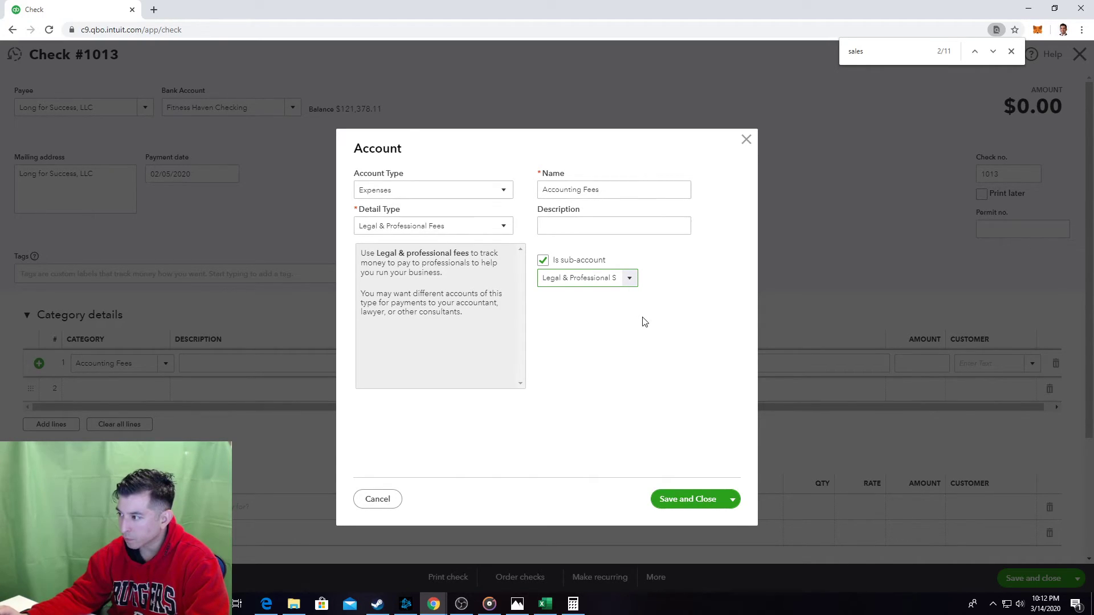
left_click(629, 279)
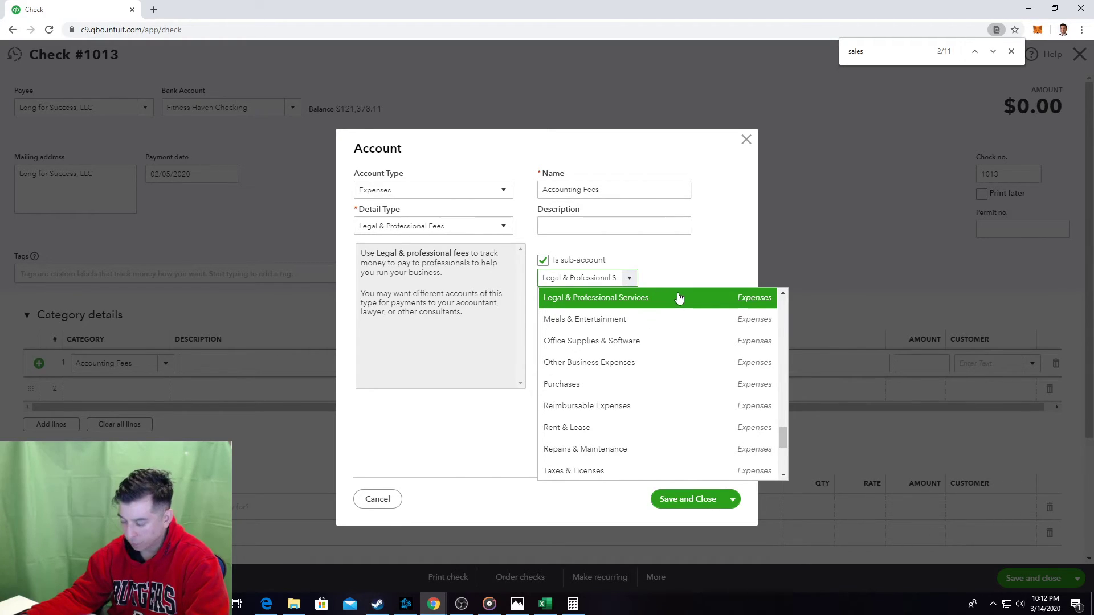
left_click(679, 297)
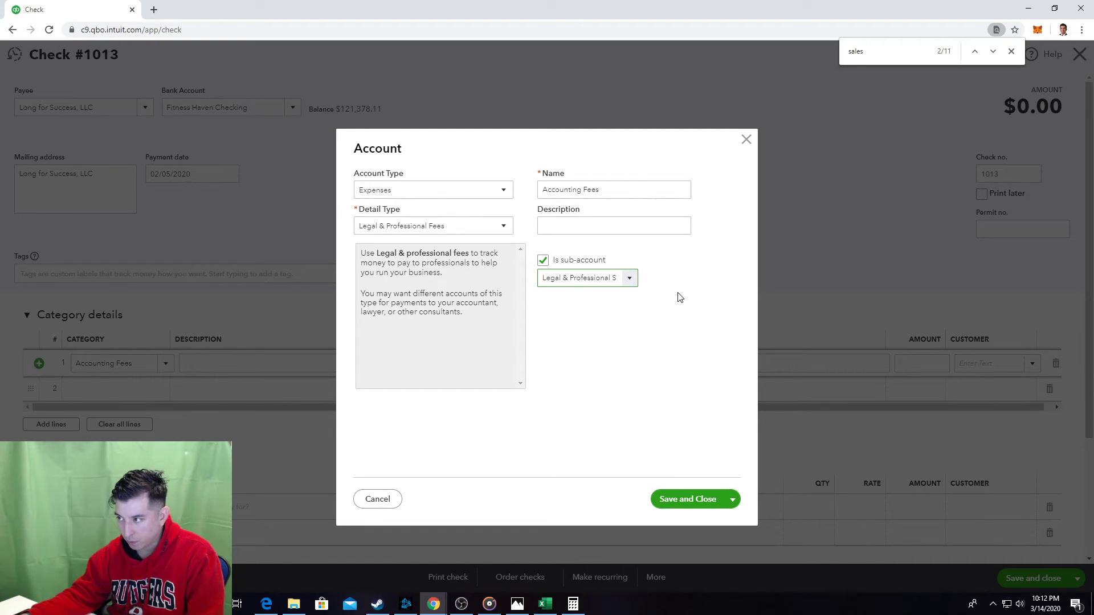
left_click(691, 500)
left_click(247, 370)
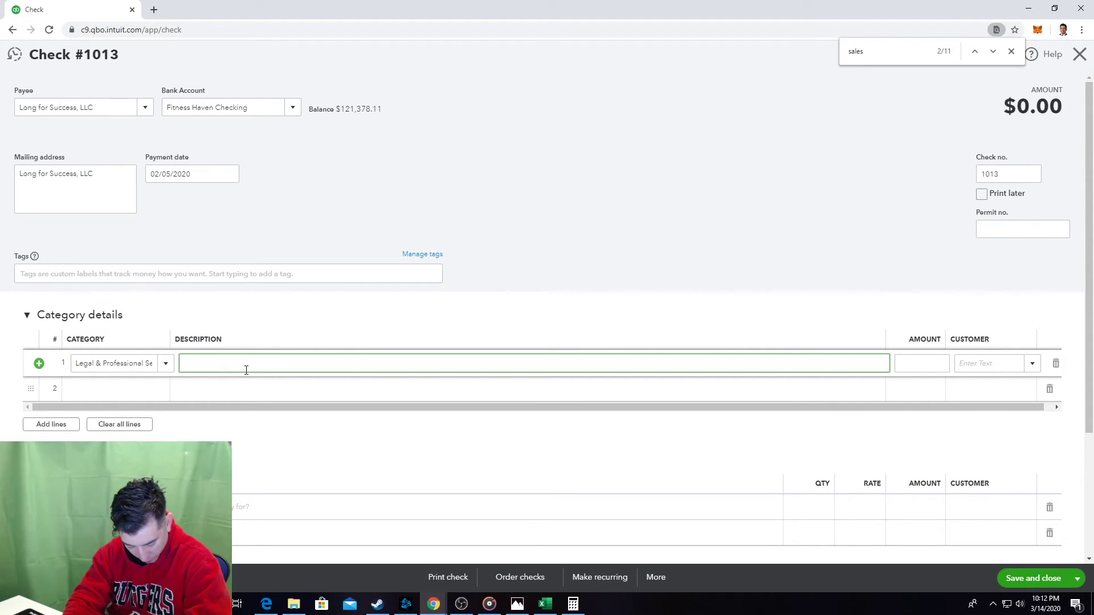
Enter 'QuickBooks Online setup and training' for $450 on line 1 and save check 1013.
type("Q")
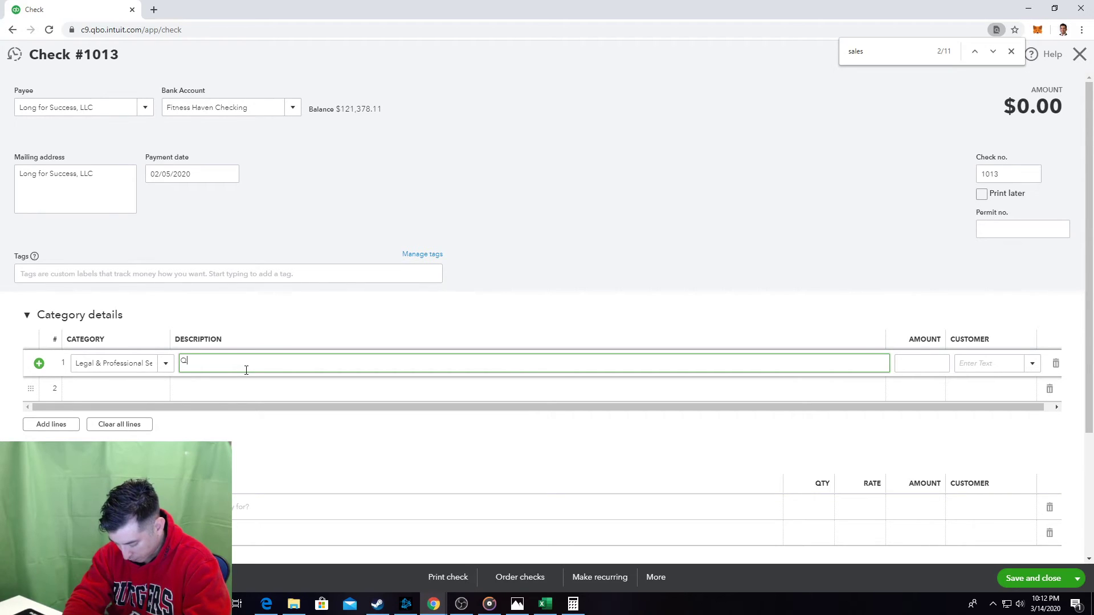
type("uickBo")
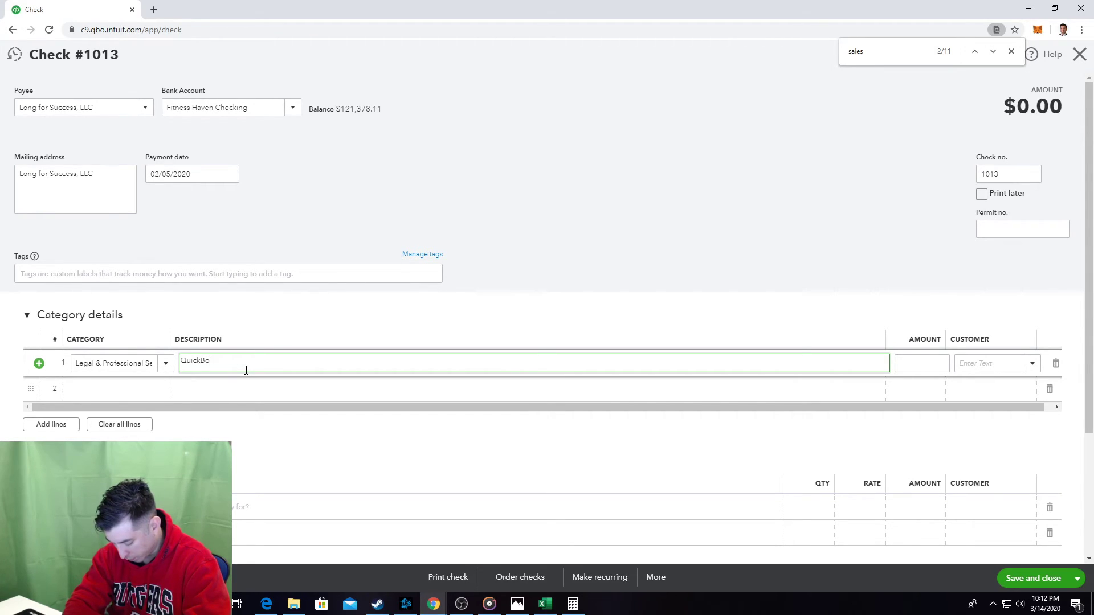
type("oks Online ")
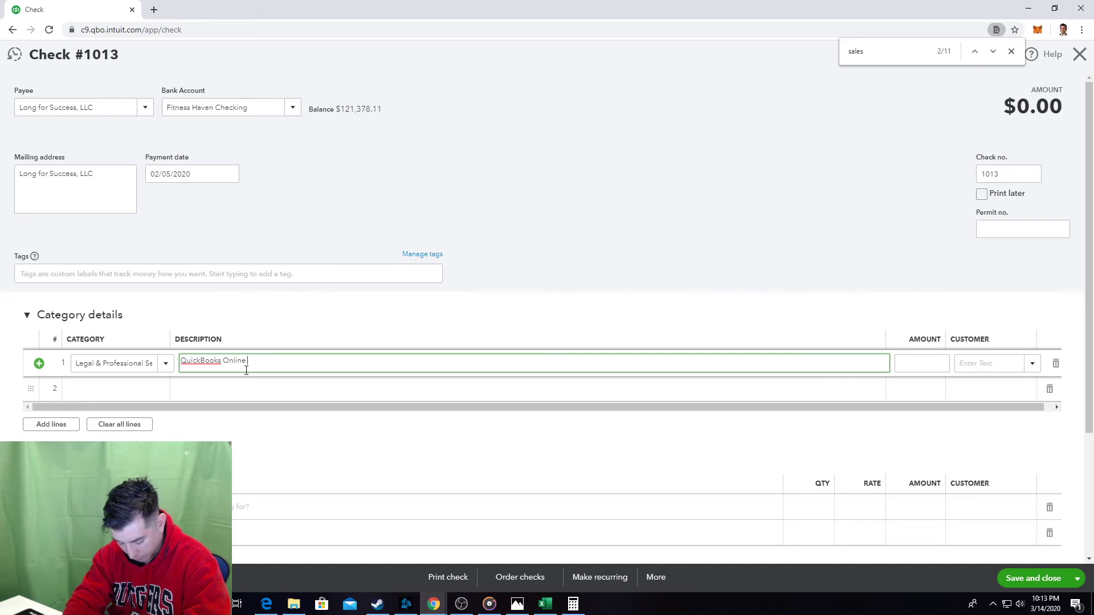
type("setup and training")
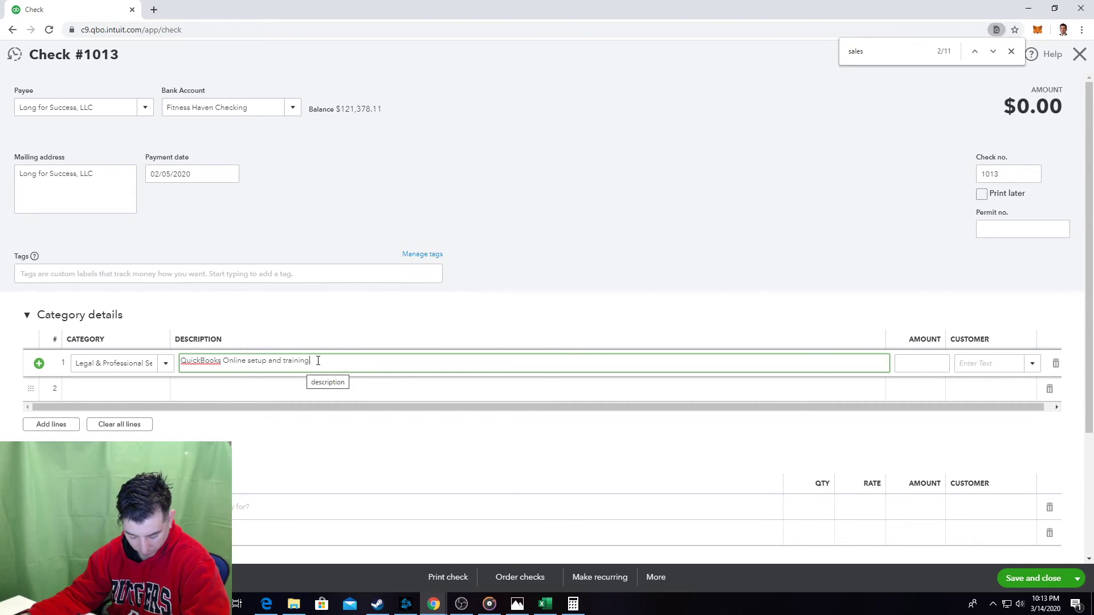
left_click(929, 363)
type("450")
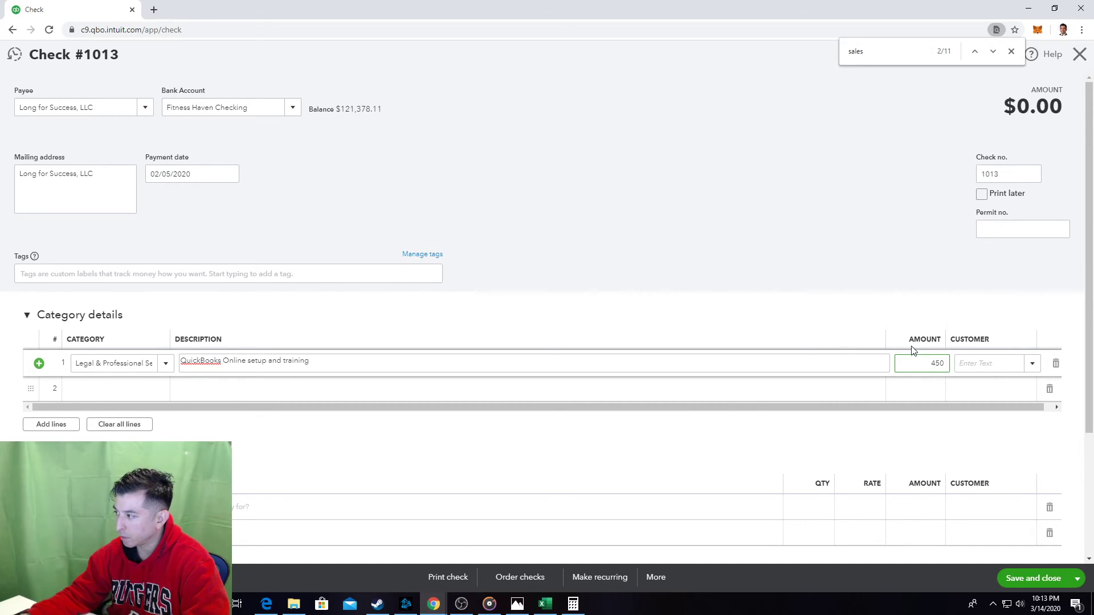
left_click(902, 278)
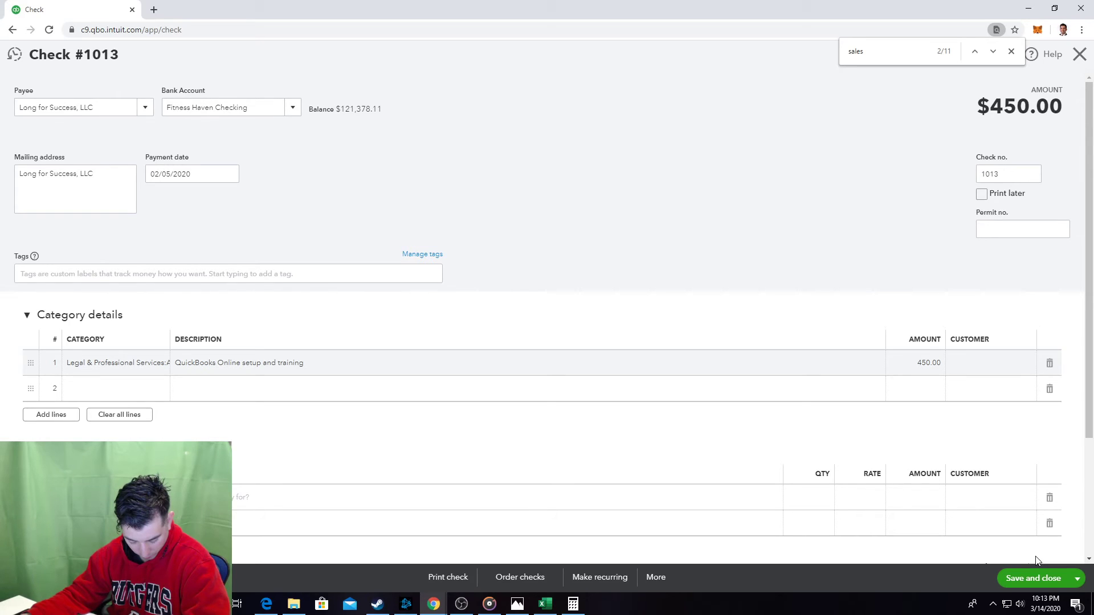
left_click(1030, 578)
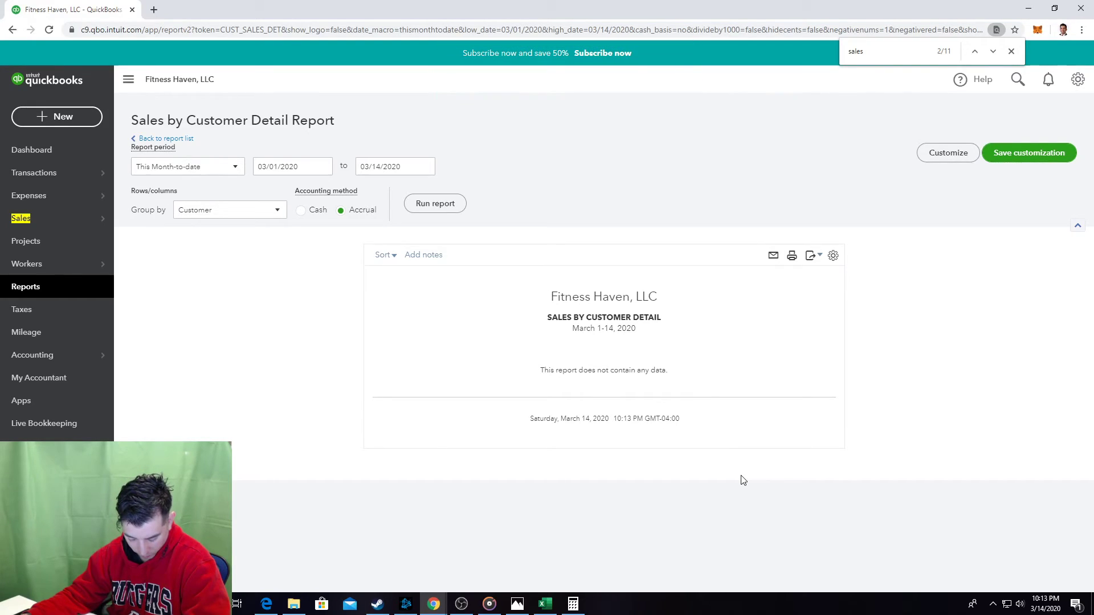
Find the Check Detail report in the reports list with a 'check' search and open it.
left_click(79, 291)
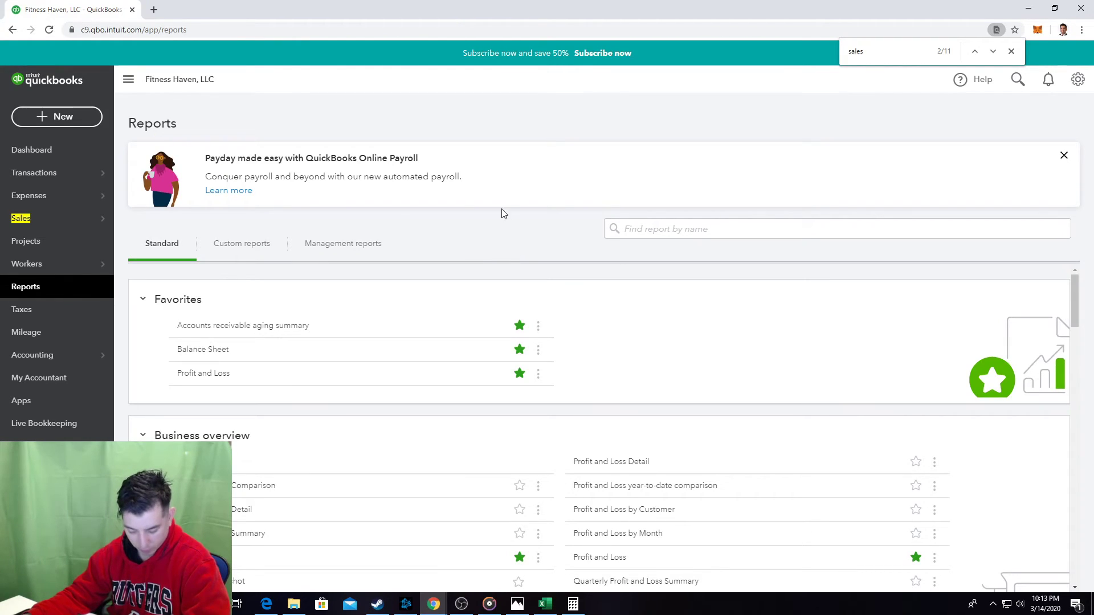
key("ctrl+f")
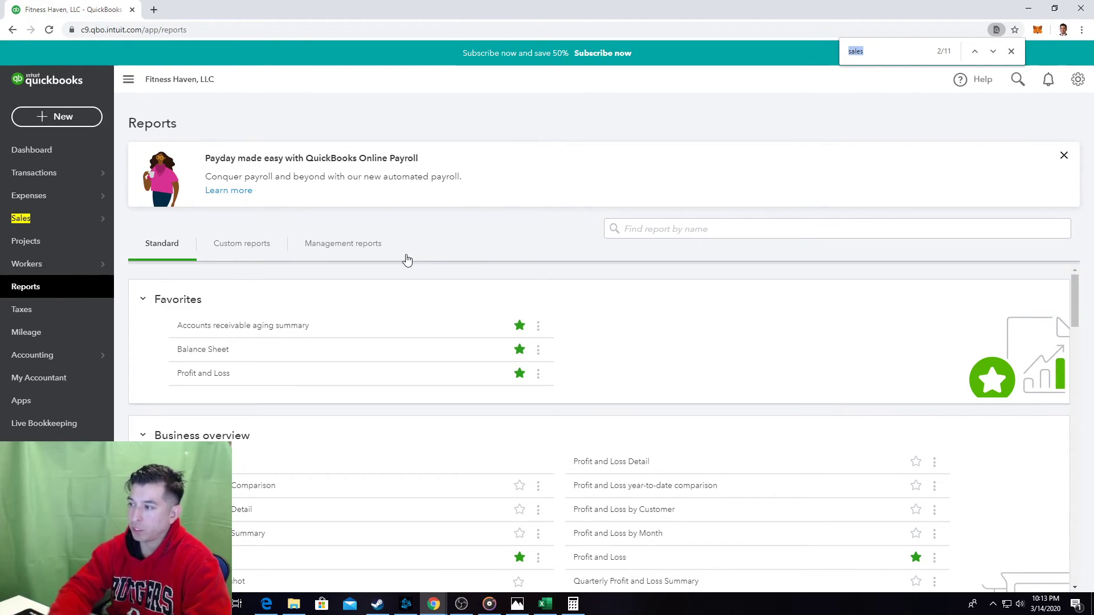
type("check")
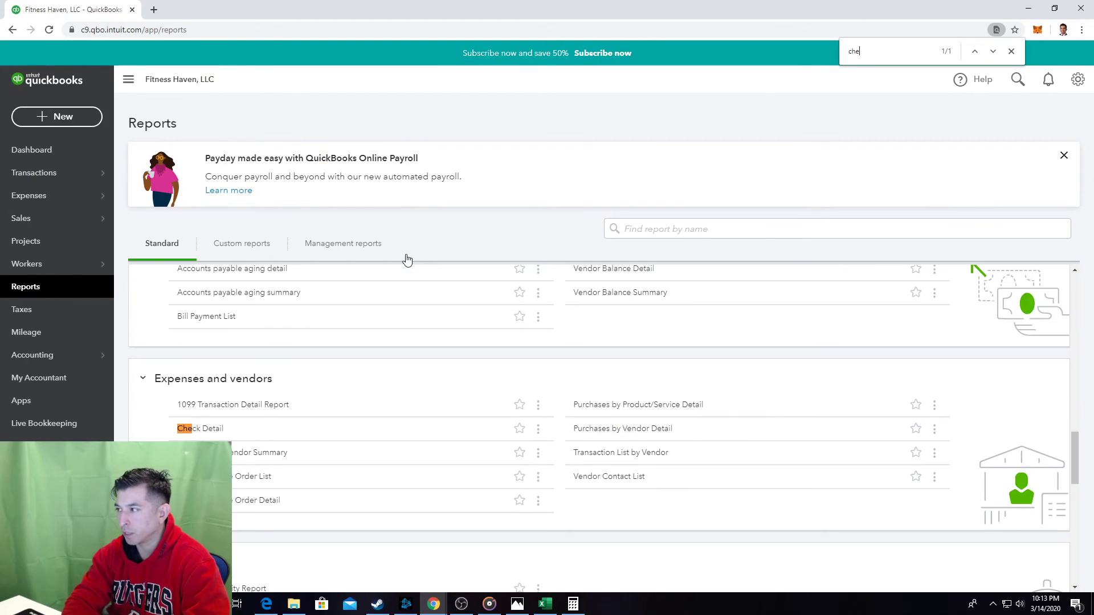
left_click(211, 431)
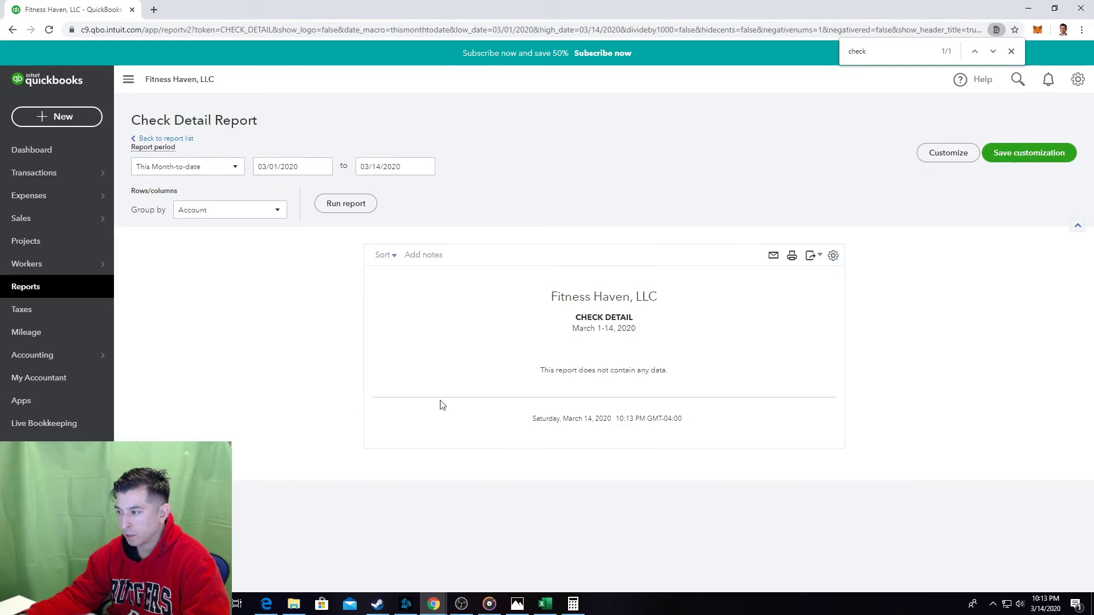
Set the start date to 01/01/2020 and run the report through 03/14/2020.
left_click(296, 166)
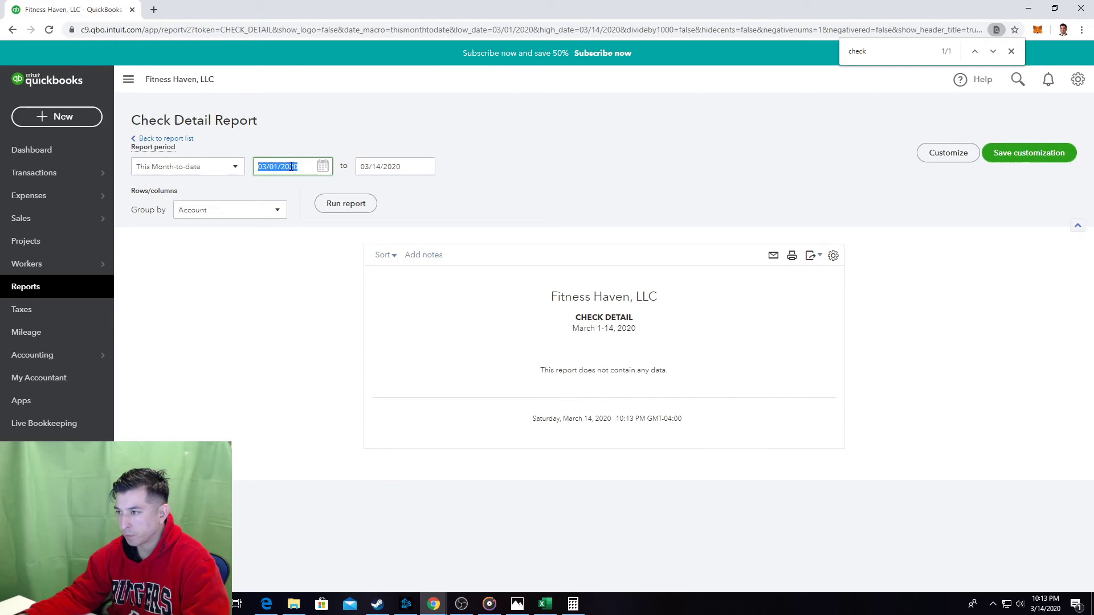
left_click(323, 166)
left_click(265, 195)
left_click(265, 195)
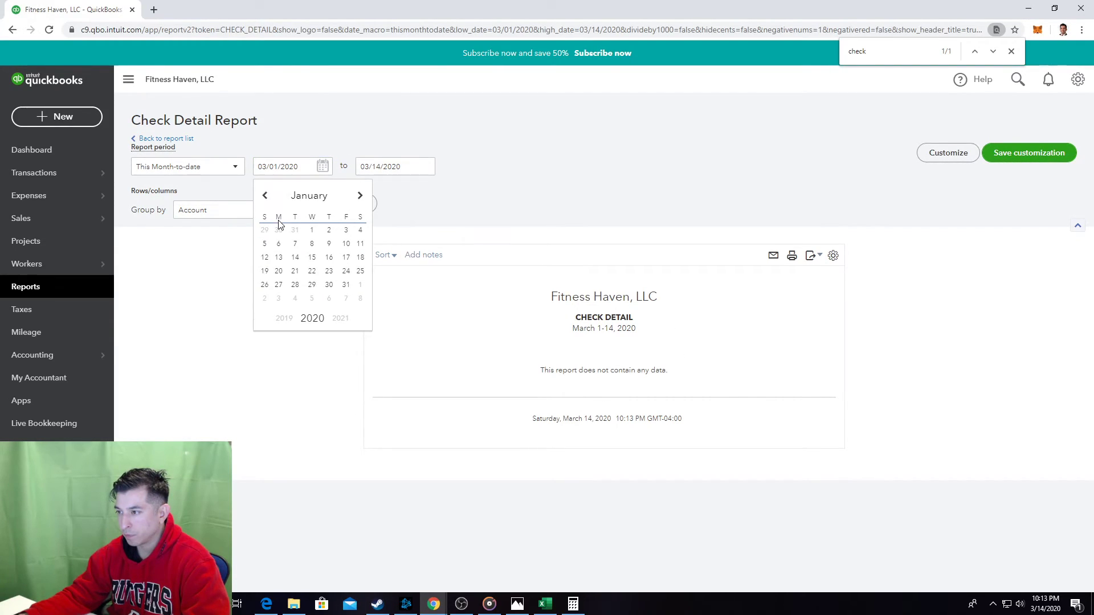
left_click(312, 231)
left_click(347, 204)
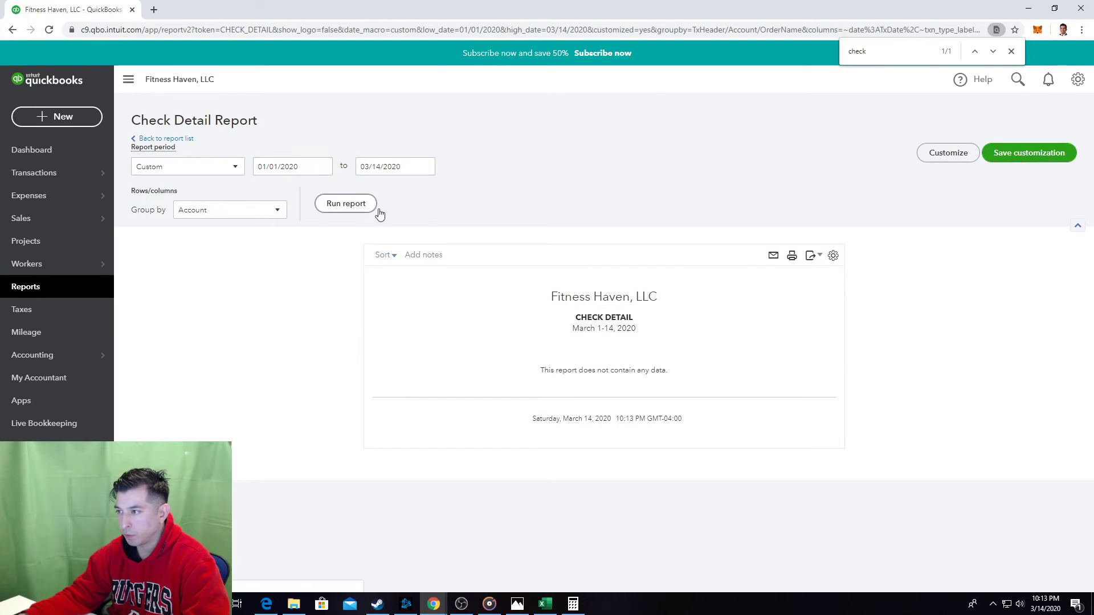
scroll(628, 299, "down", 3)
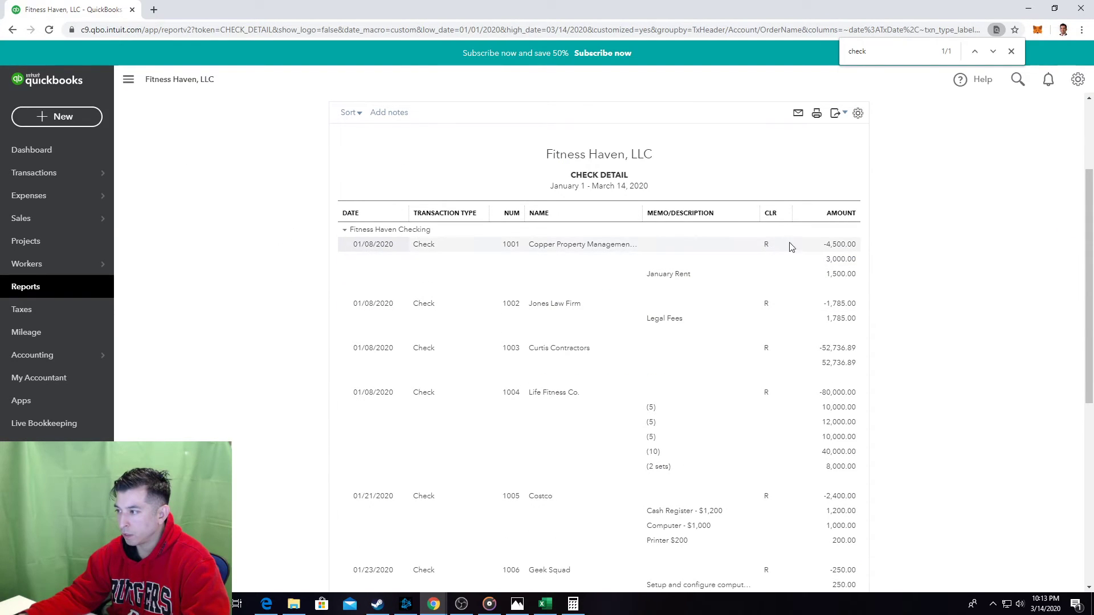
Scroll to the last check, view the February Transactions textbook page, then return to the Excel workbook.
scroll(798, 248, "down", 2)
scroll(797, 248, "down", 4)
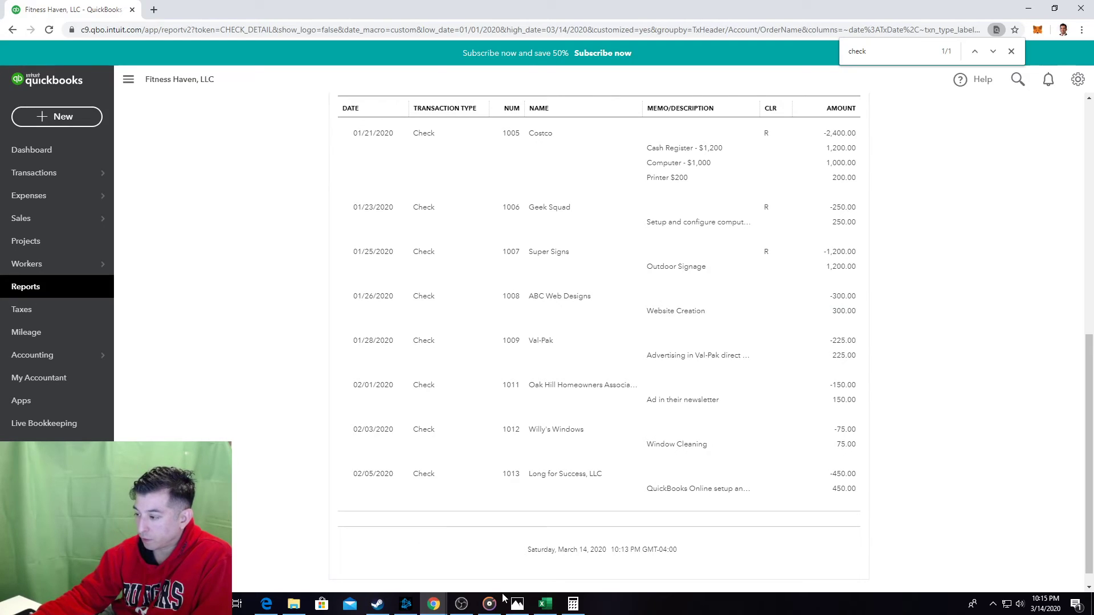
left_click(518, 607)
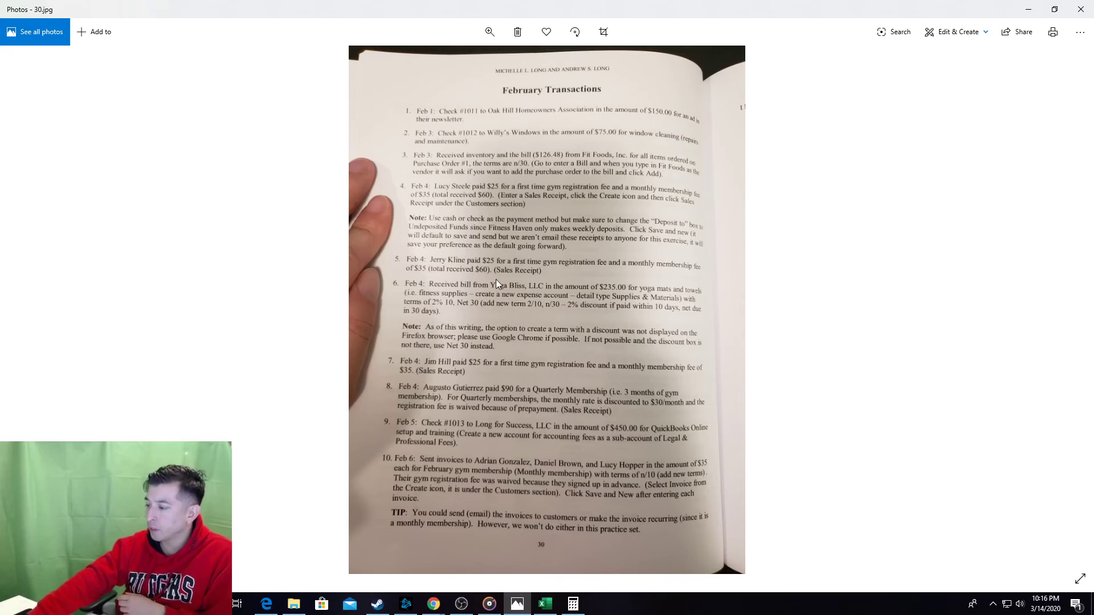
left_click(550, 609)
left_click(271, 317)
Add a new sheet after Sales Receipt and name it Invoice.
left_click(118, 284)
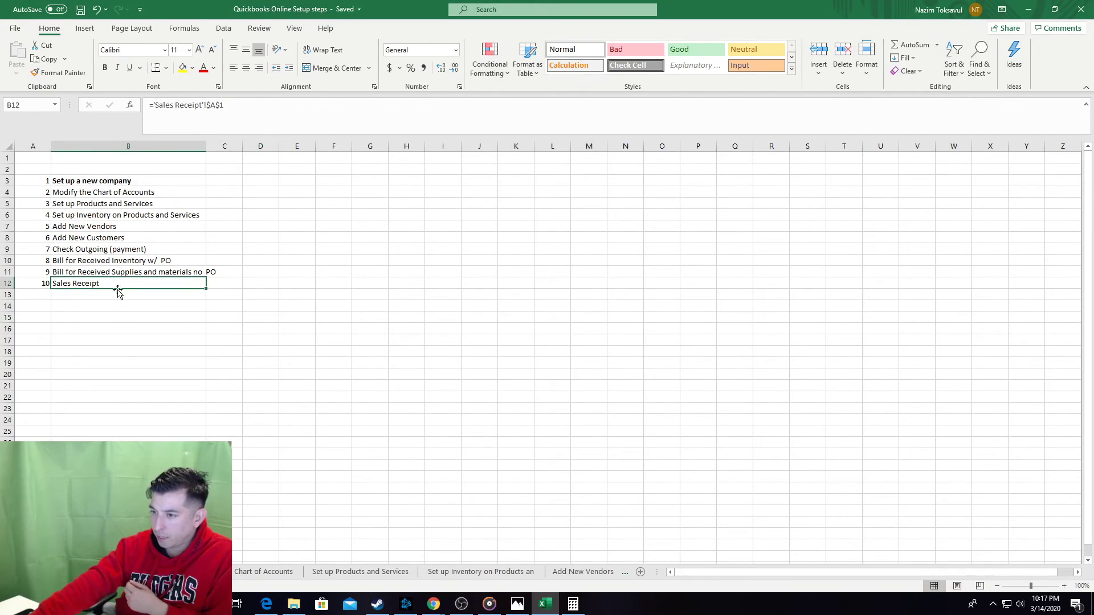
left_click(117, 297)
left_click(23, 571)
left_click(24, 571)
left_click(24, 572)
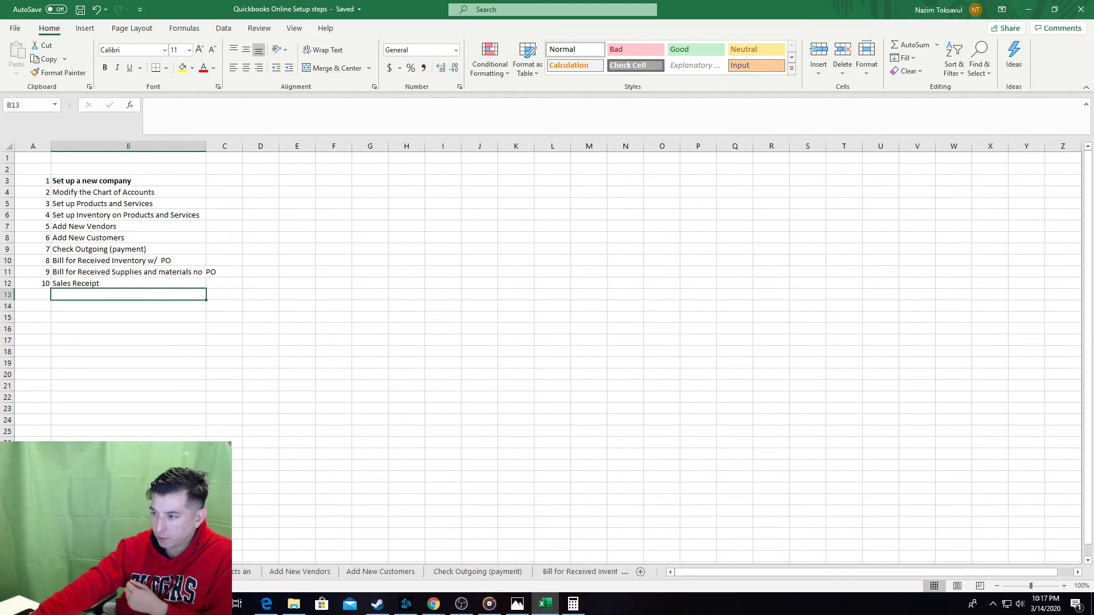
left_click(24, 572)
left_click(24, 572)
left_click(592, 571)
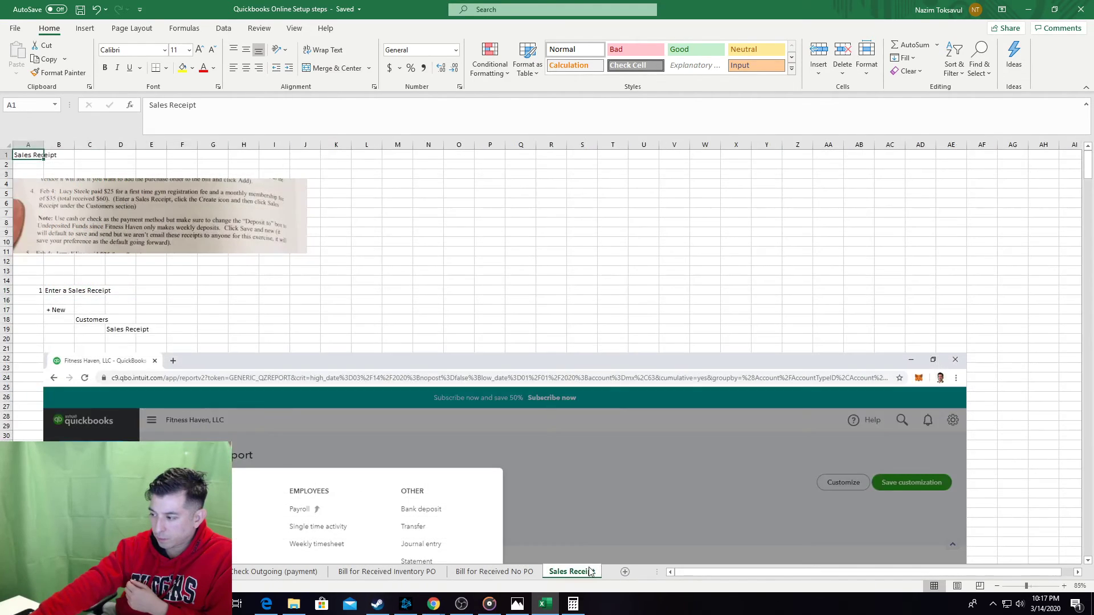
left_click(624, 571)
left_click(615, 571)
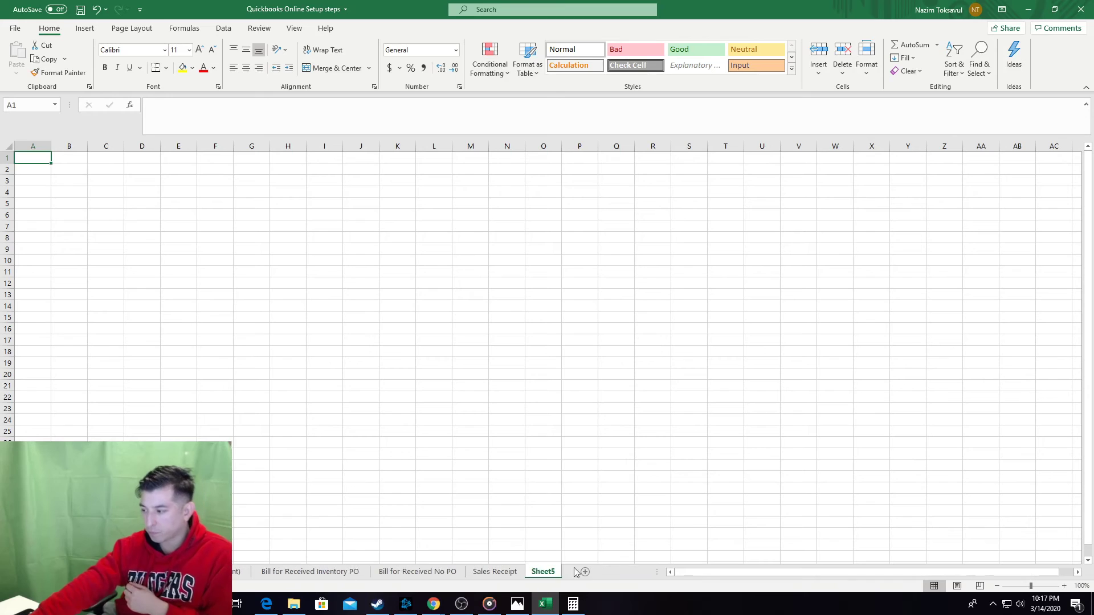
double_click(544, 571)
type("Invoic")
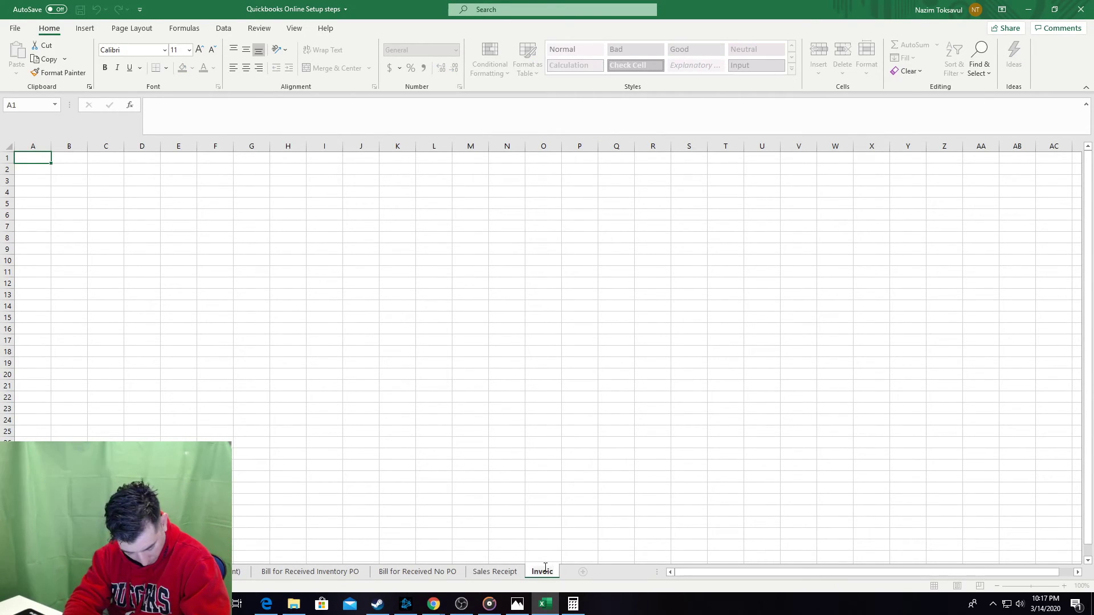
type("e")
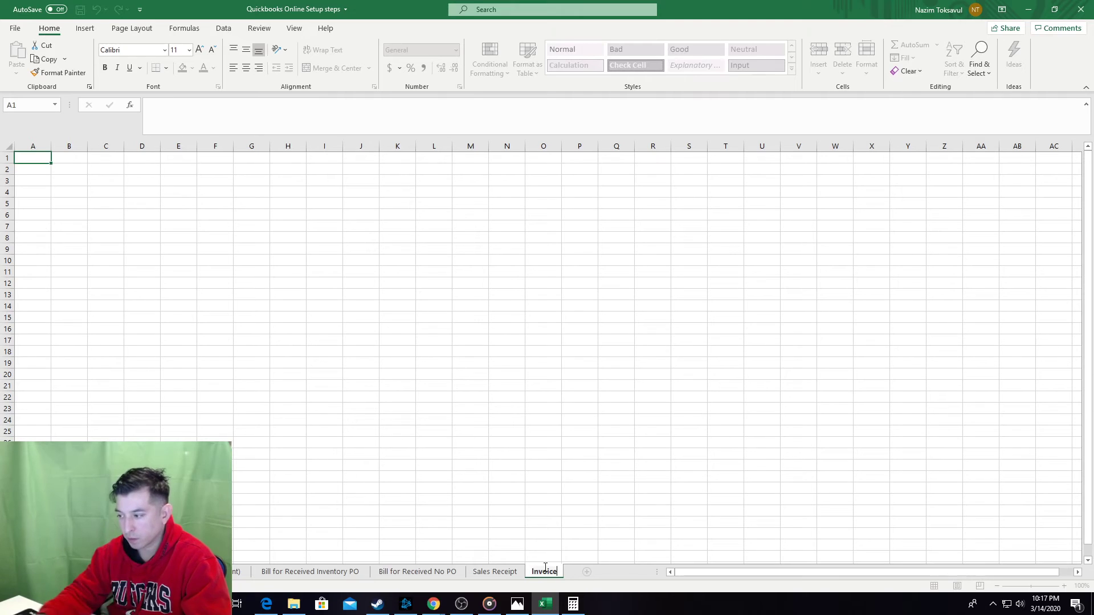
left_click(466, 399)
Put the title Invoice in cell A1 of the new sheet and copy it.
double_click(538, 571)
key("ctrl+c")
left_click(30, 166)
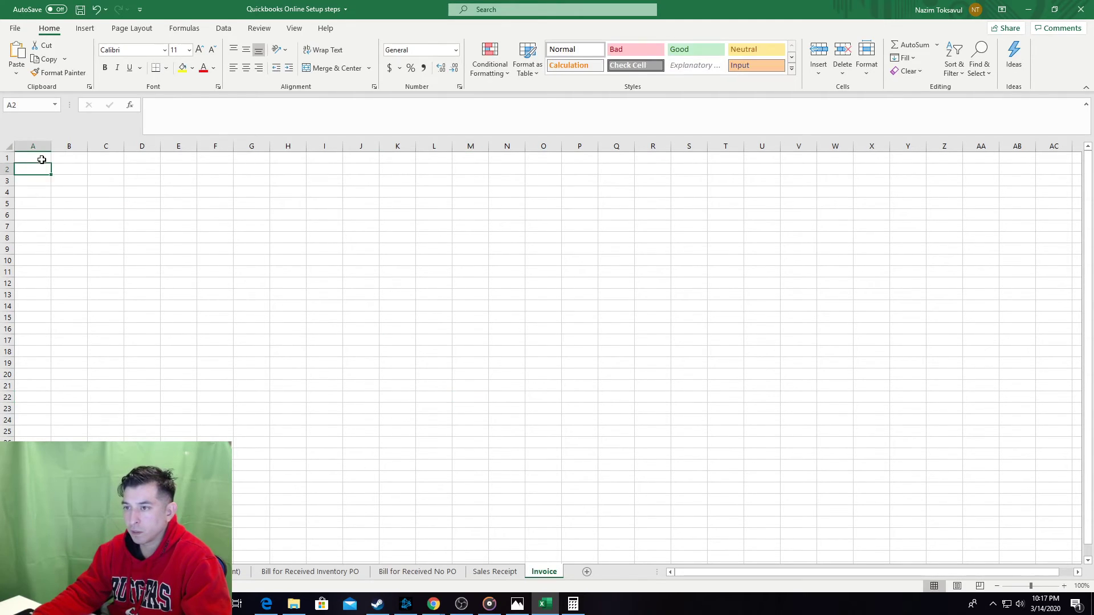
left_click(42, 159)
key("ctrl+v")
left_click_drag(214, 214, 179, 204)
left_click(41, 159)
key("ctrl+c")
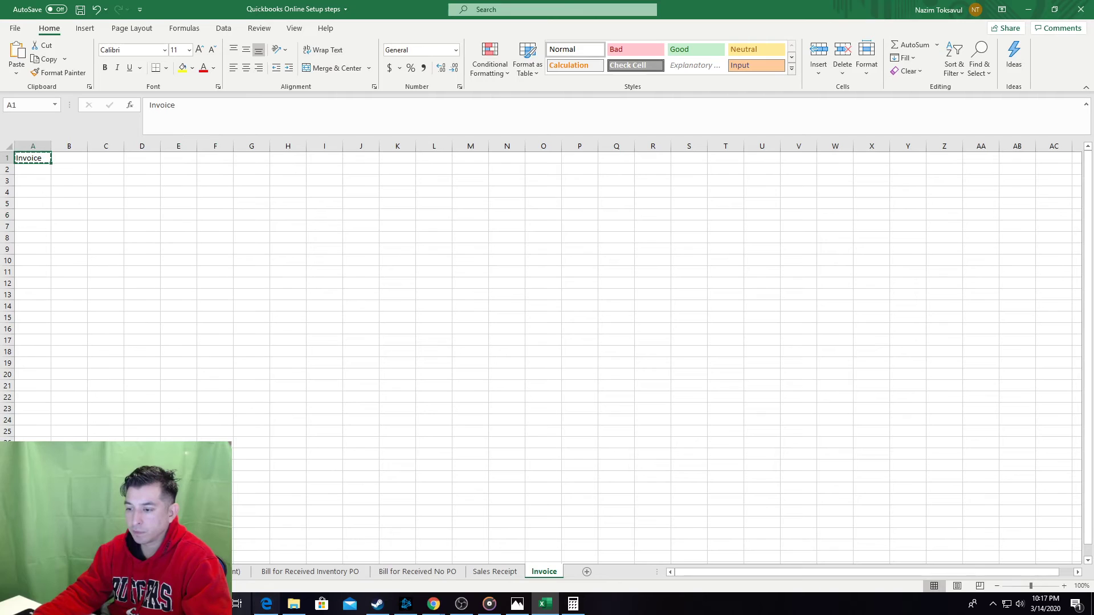
On the Index sheet, paste a link to the Invoice title into B13.
right_click(14, 572)
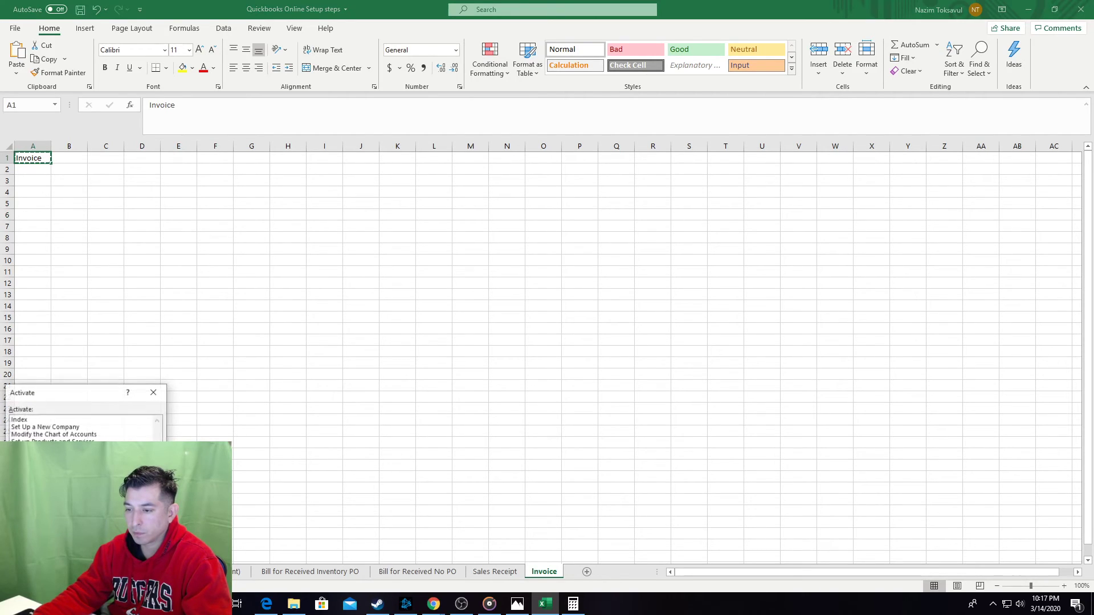
double_click(42, 421)
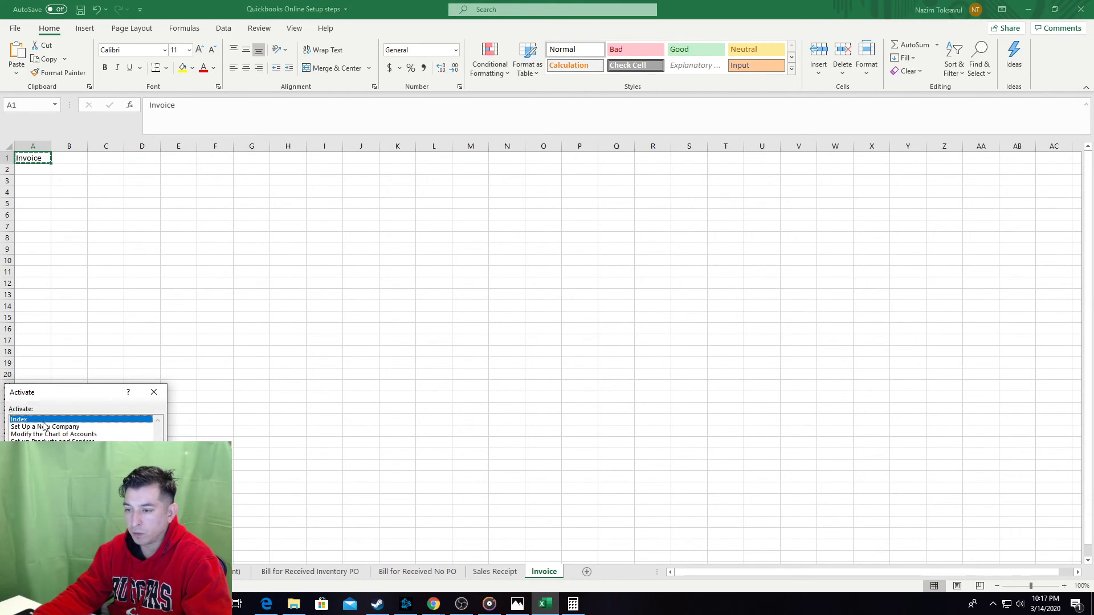
right_click(69, 294)
left_click(91, 366)
left_click(109, 366)
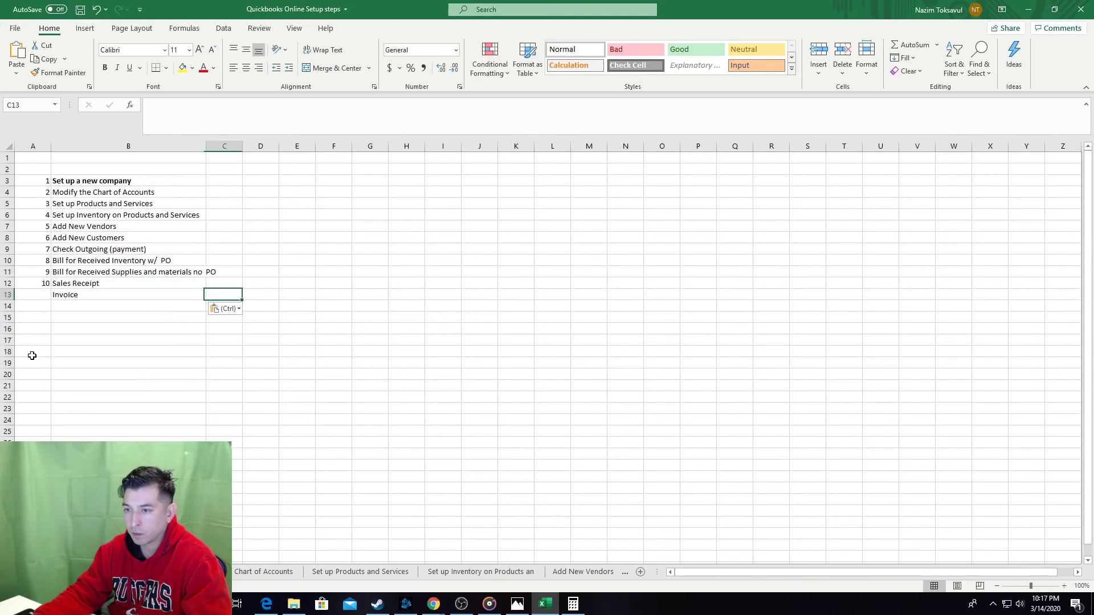
Enter step number 11 in Index cell A13.
left_click(44, 284)
type("11")
key("Tab")
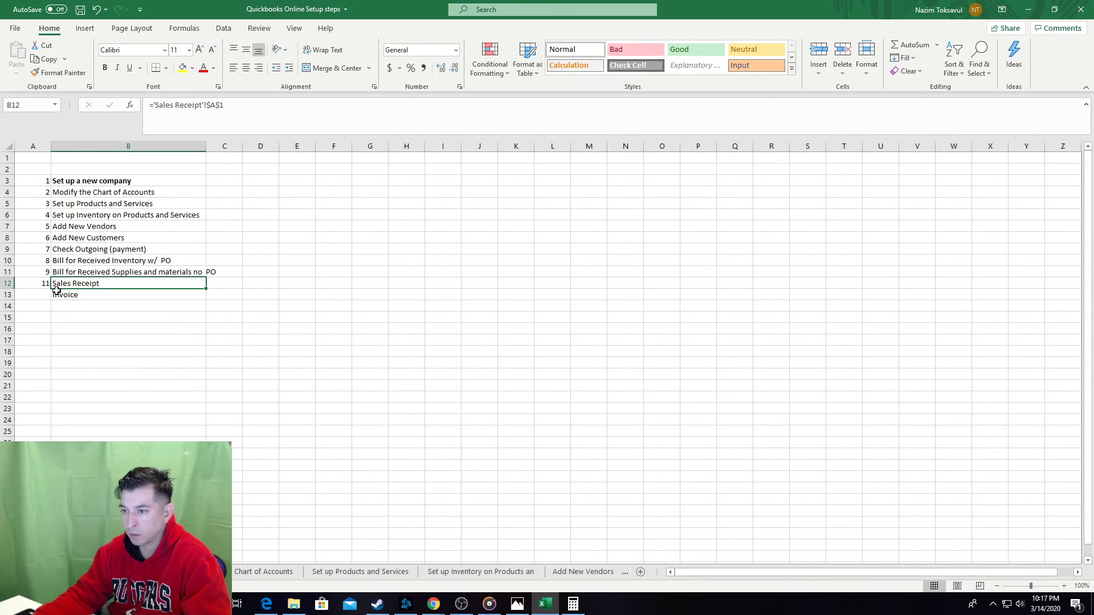
key("ctrl+z")
left_click(35, 294)
type("11")
key("Tab")
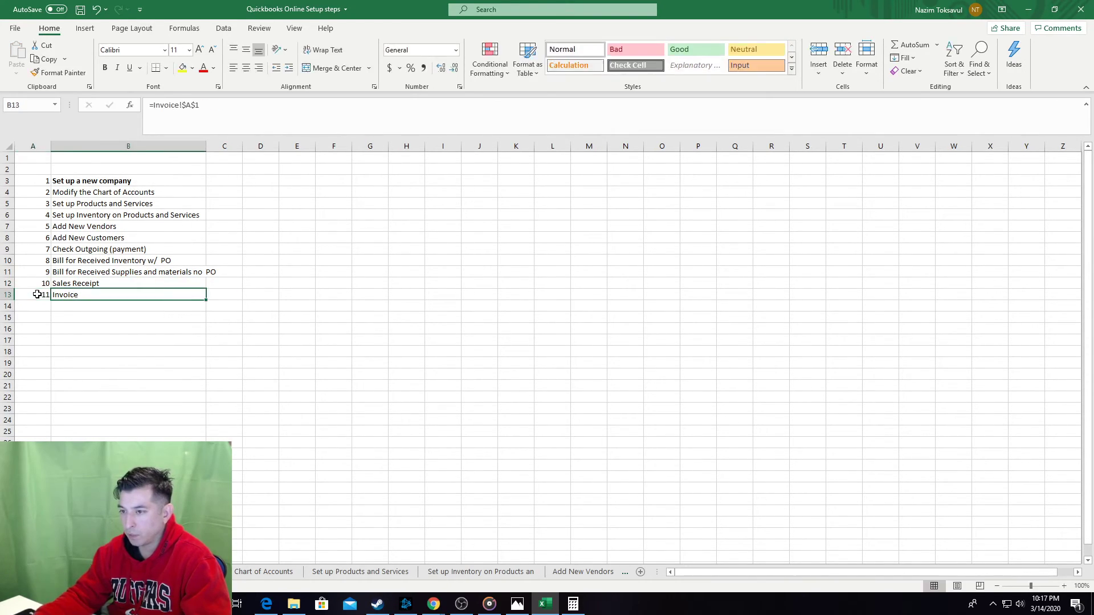
Follow the B13 link to the Invoice sheet and save the workbook.
double_click(70, 296)
left_click(48, 181)
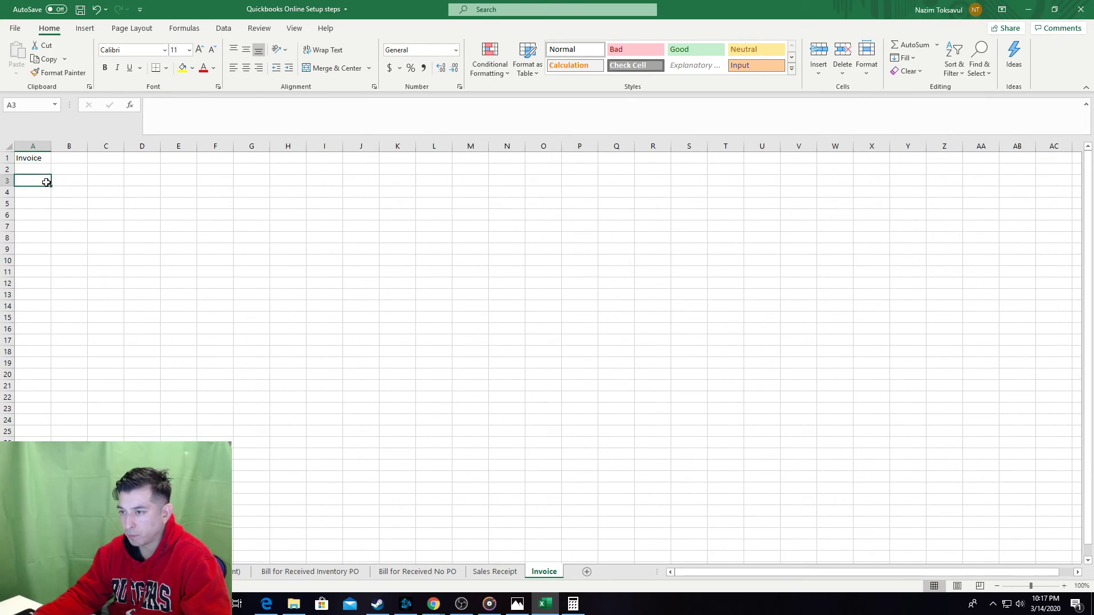
left_click(44, 203)
key("ctrl+s")
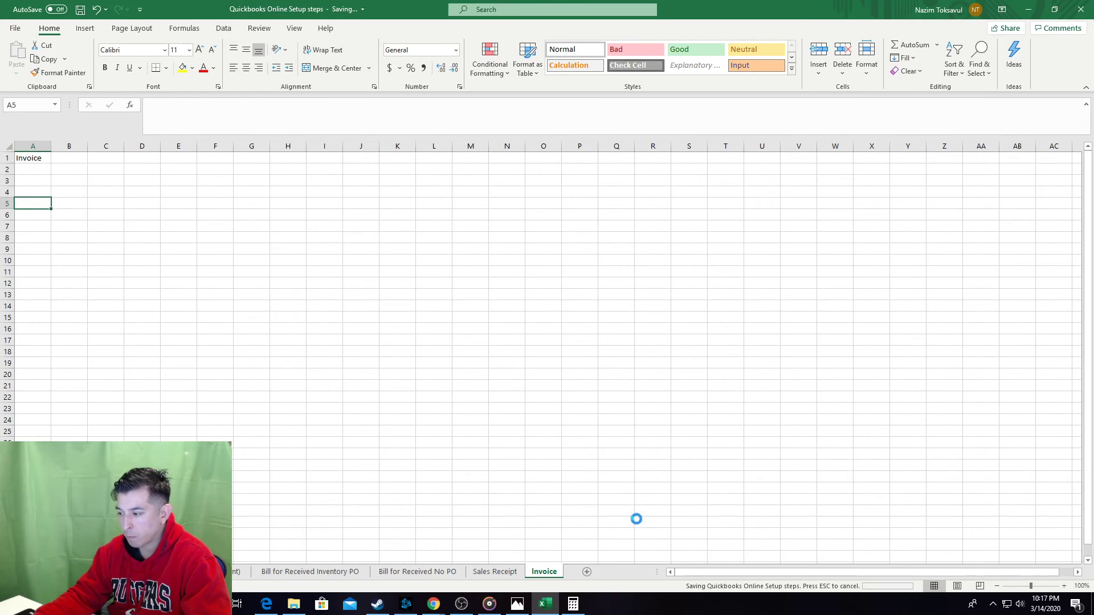
left_click(517, 604)
key("alt+Tab")
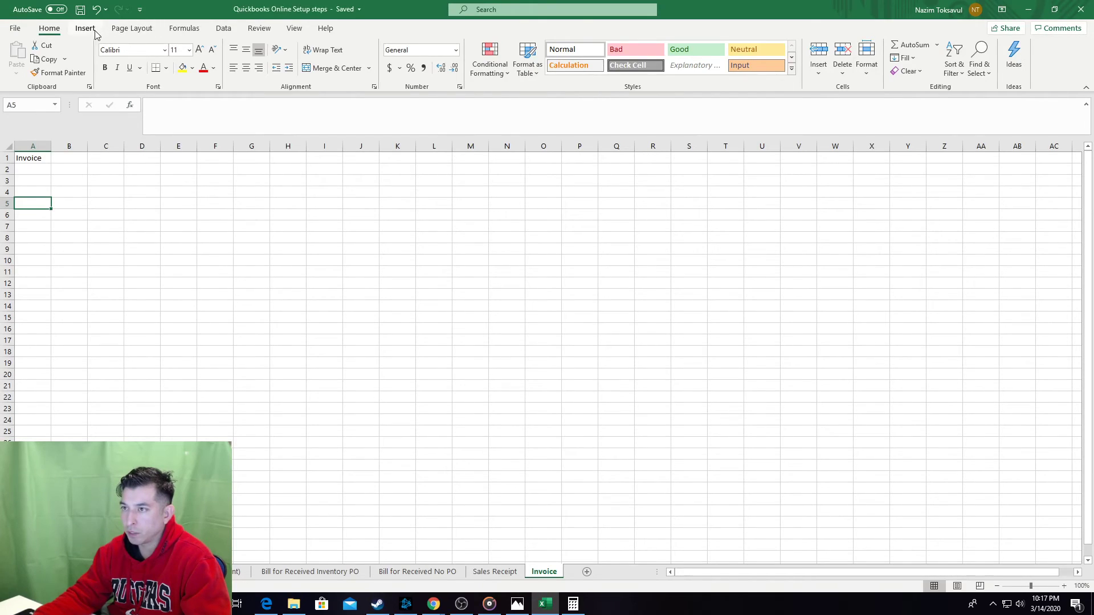
Insert a screen clipping of textbook item 10 and its tip onto the Invoice sheet, and save.
left_click(85, 28)
left_click(275, 45)
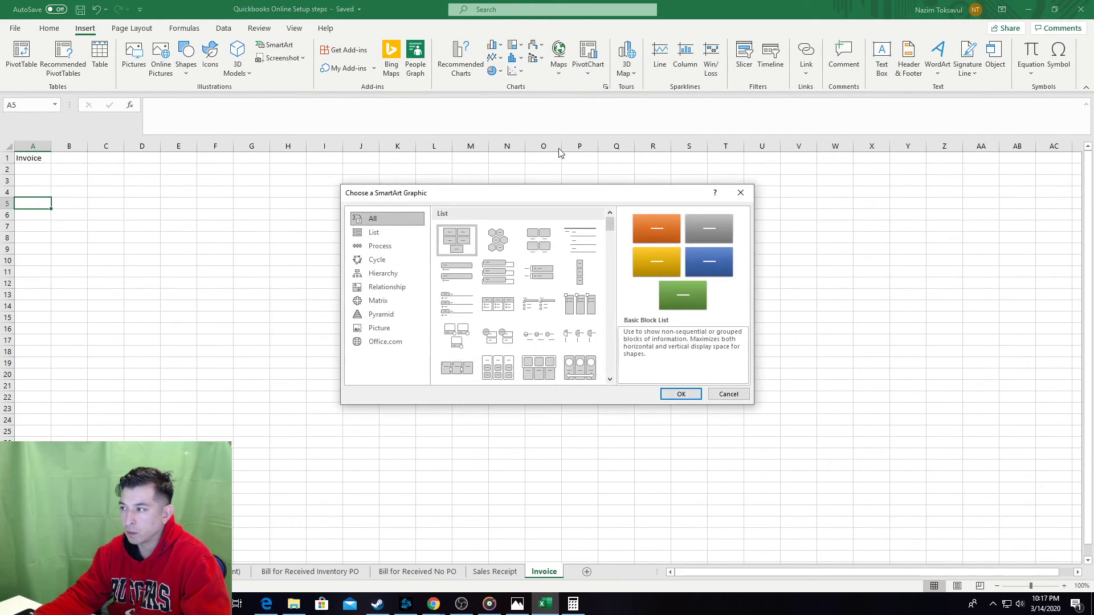
left_click(741, 191)
left_click(302, 57)
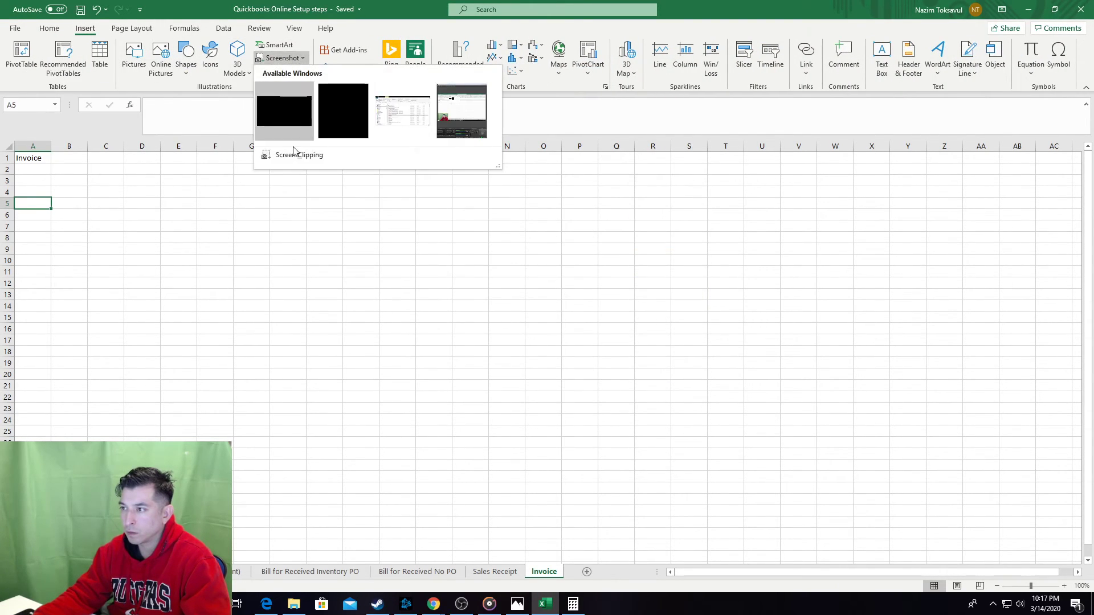
left_click(292, 150)
key("alt+Tab")
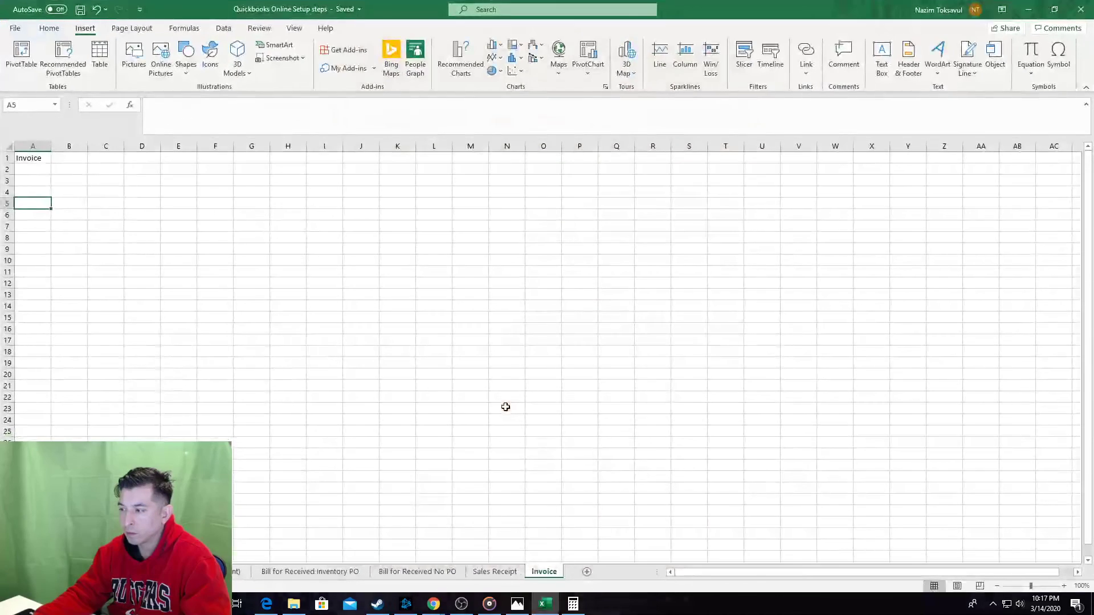
key("alt+Tab")
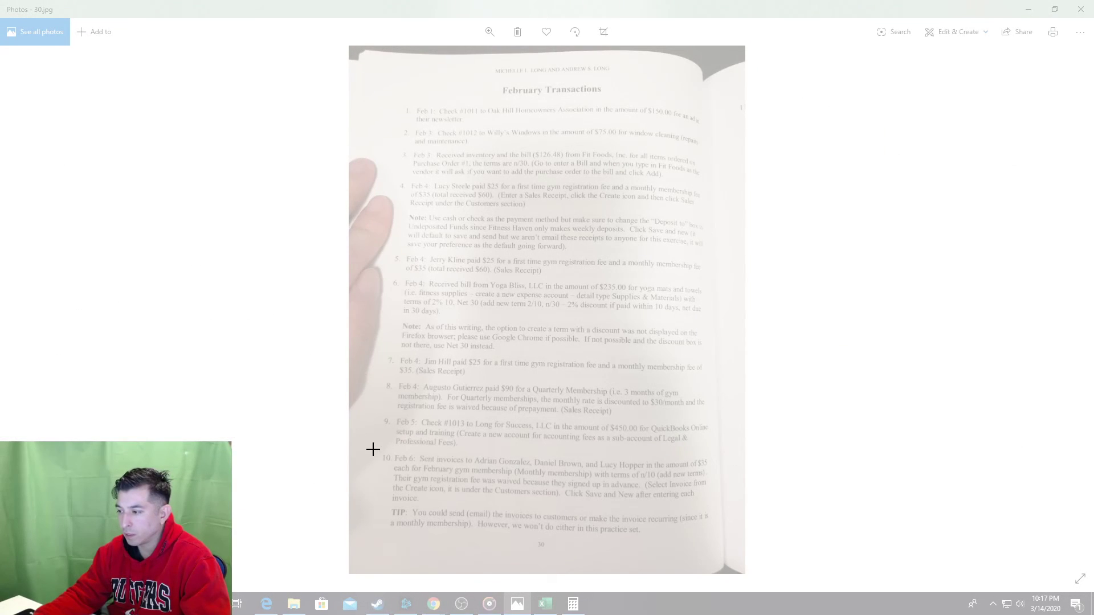
left_click_drag(365, 445, 722, 555)
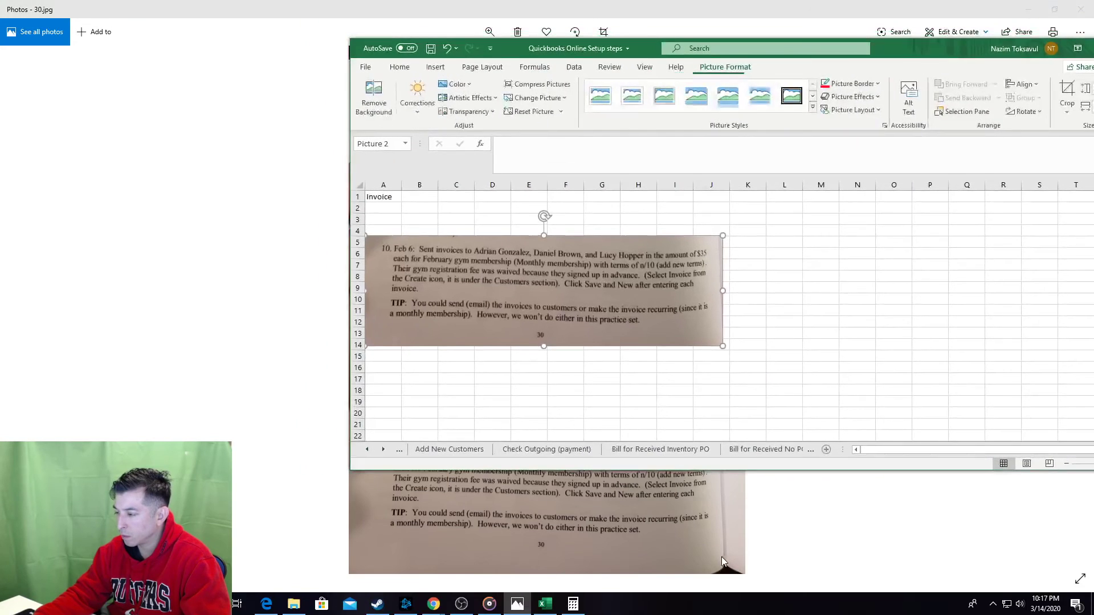
left_click(400, 389)
key("ctrl+s")
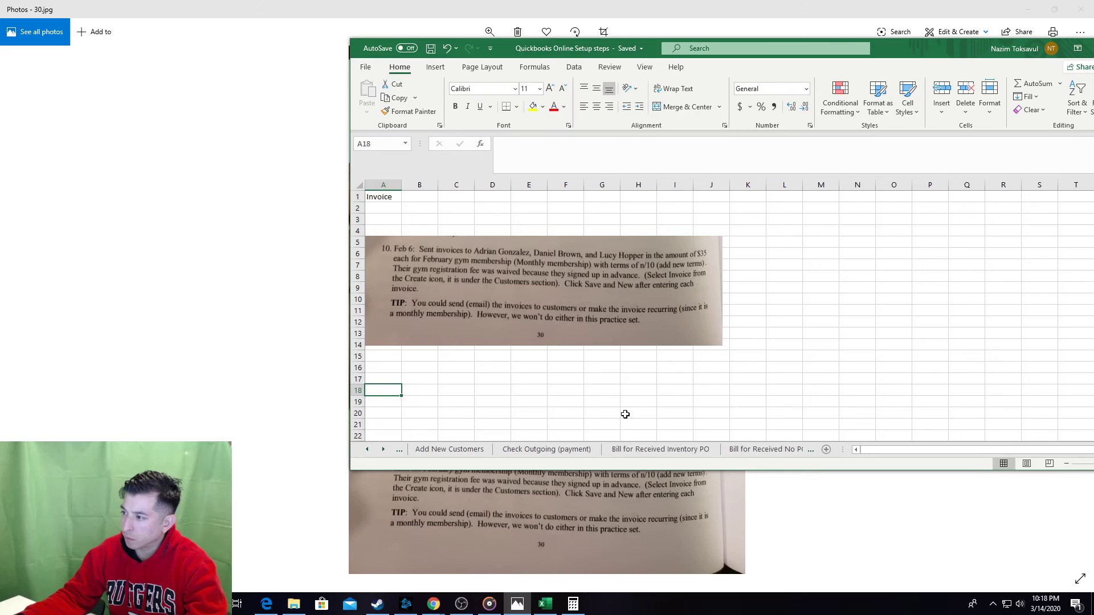
key("alt+Tab")
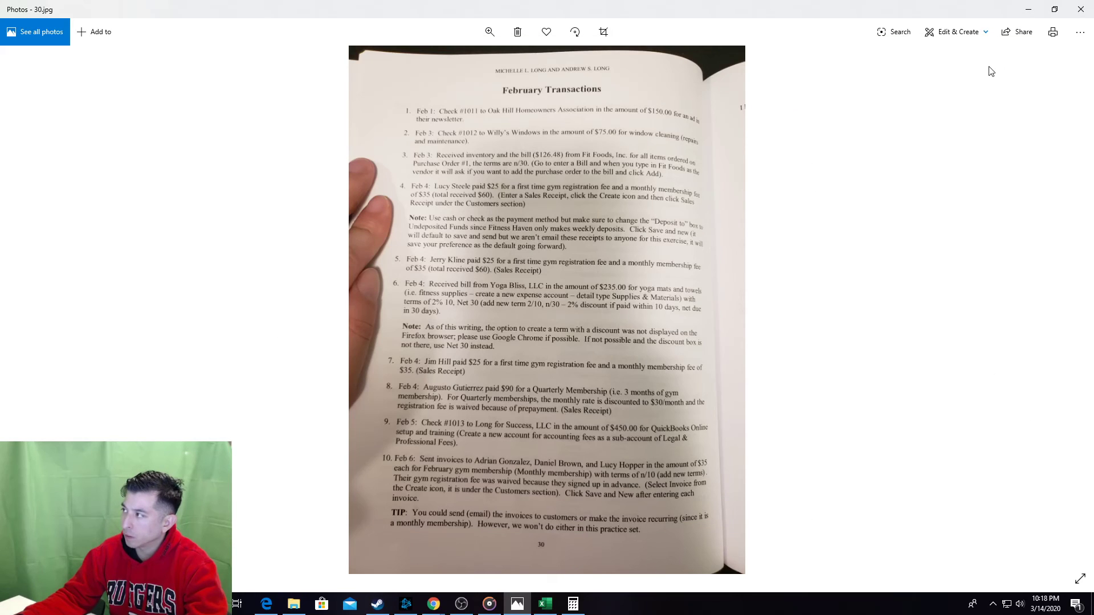
Enter step 1 with the description 'Enter Invoice' in A18:B18 of the Invoice sheet.
key("alt+Tab")
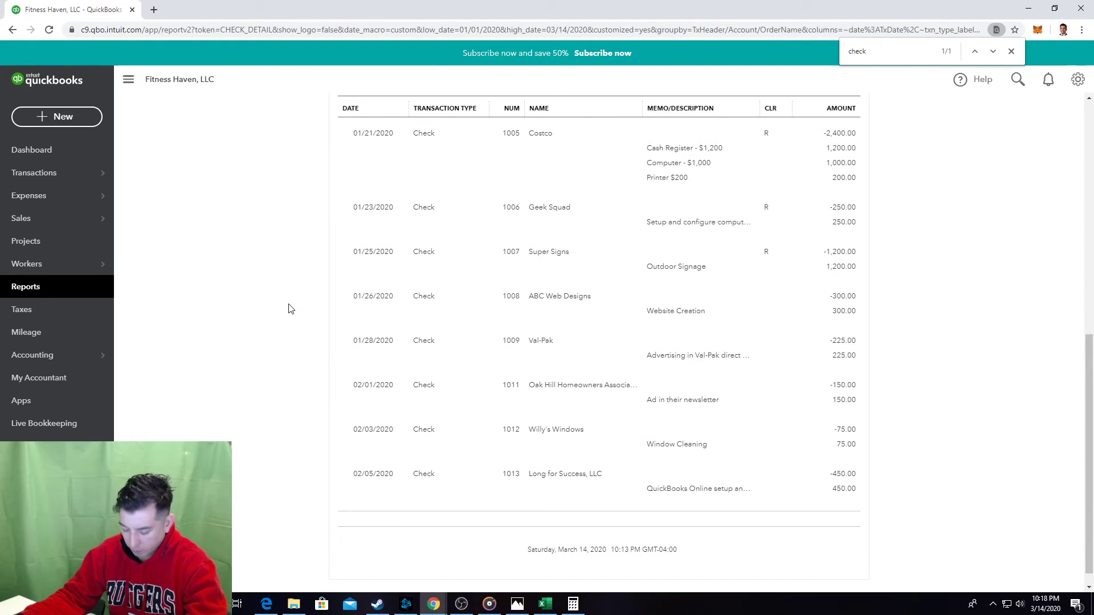
key("alt+Tab")
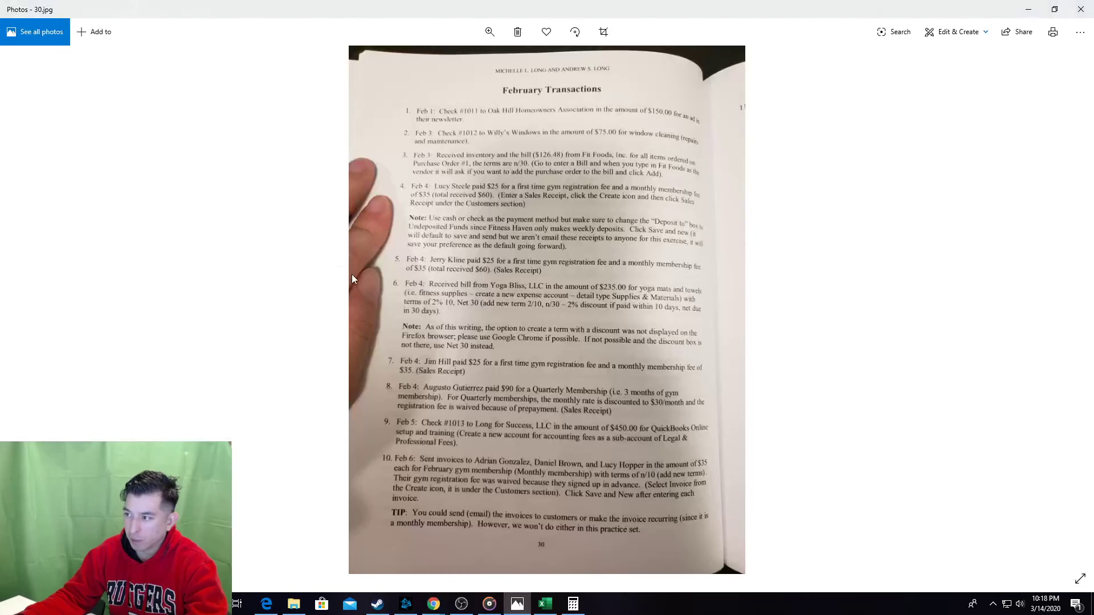
key("alt+Tab")
type("1")
key("Tab")
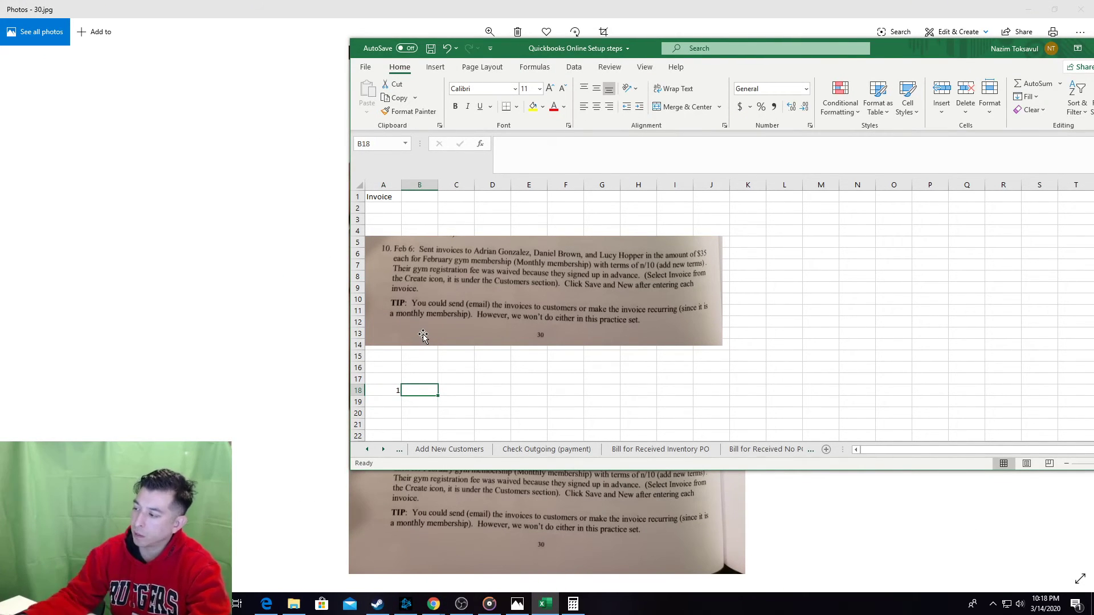
left_click(621, 451)
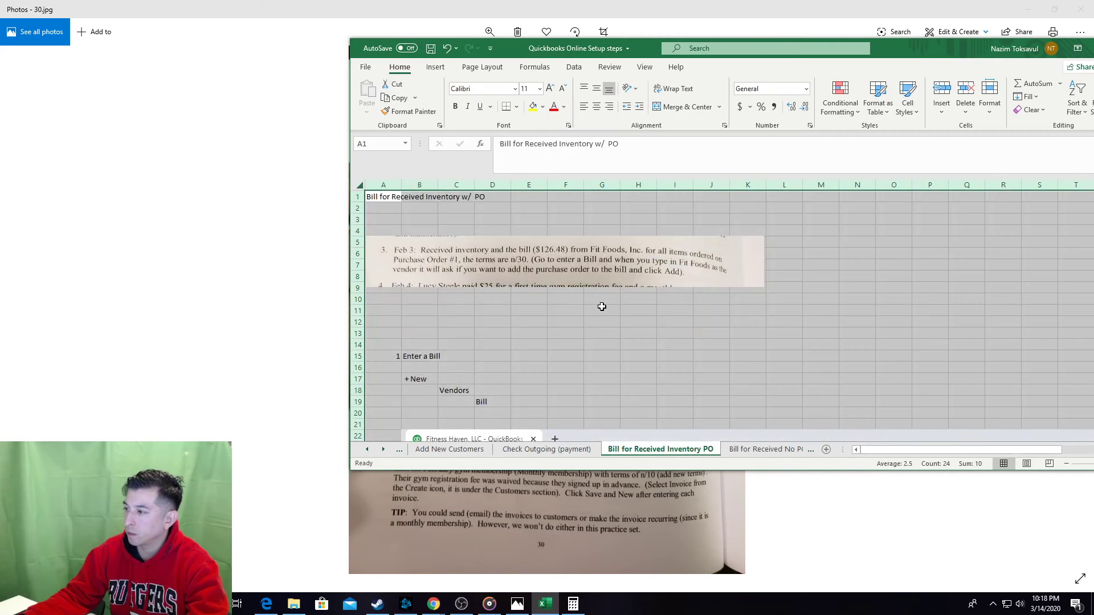
left_click(601, 306)
key("alt+Tab")
key("alt+Tab")
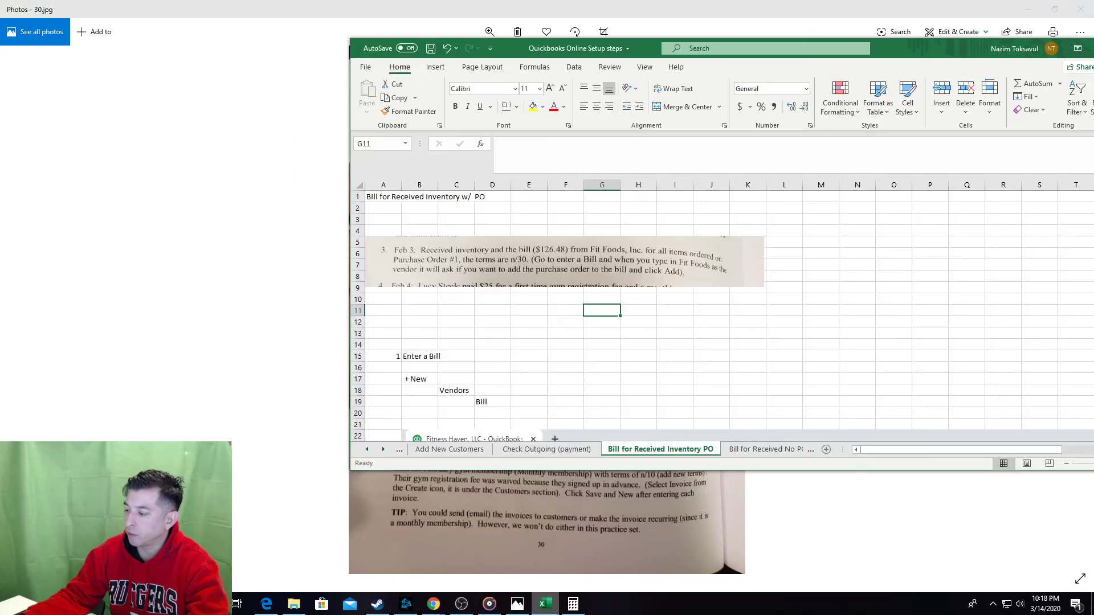
left_click(789, 449)
left_click(800, 449)
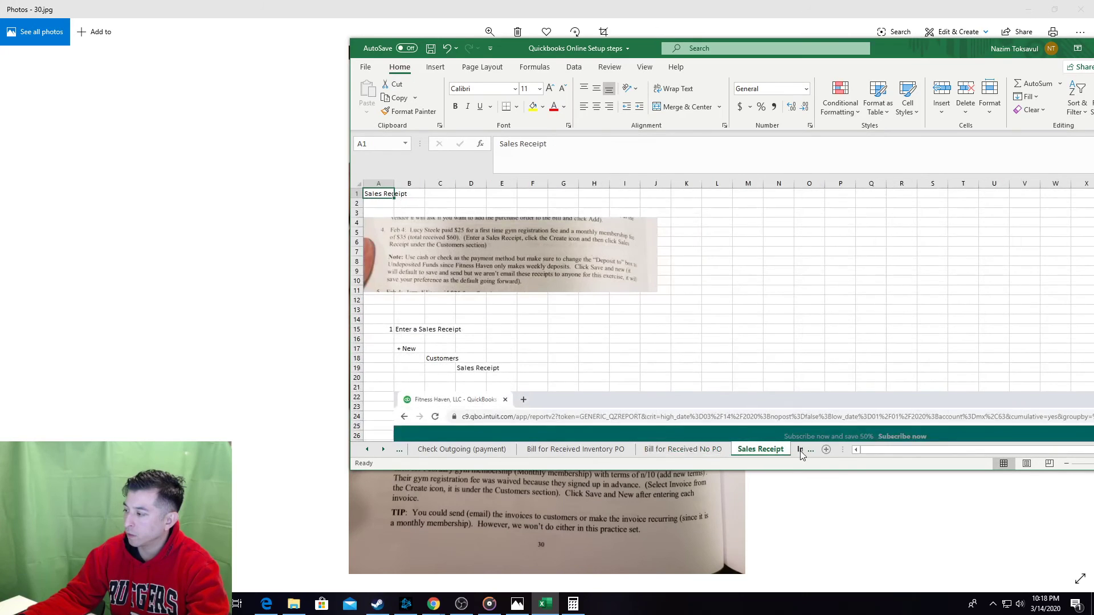
left_click(824, 449)
type("Enter ")
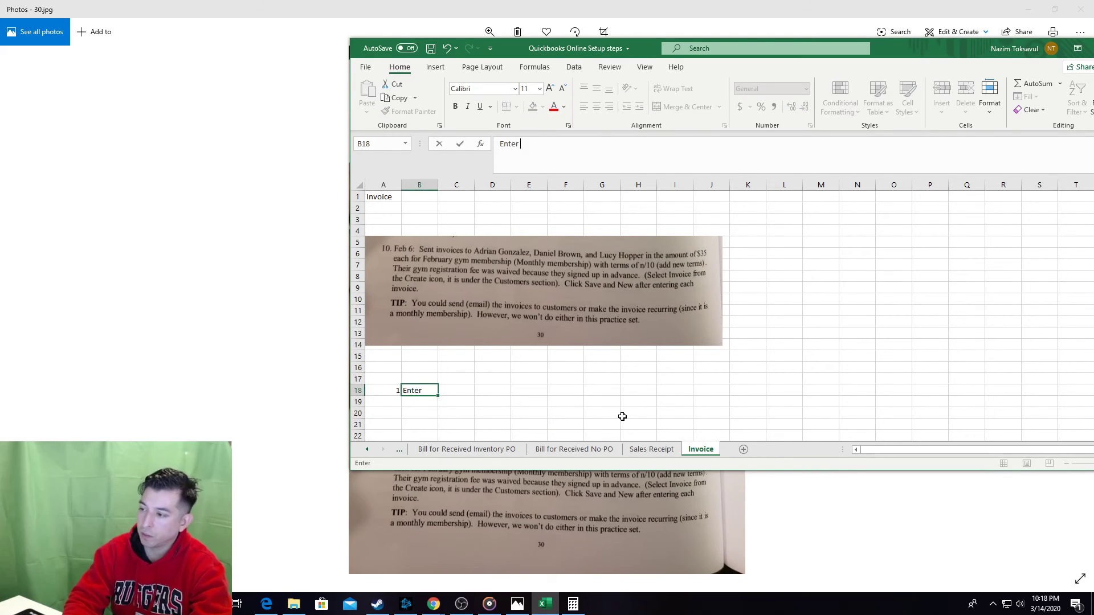
type("Invoice")
key("Return")
key("Return")
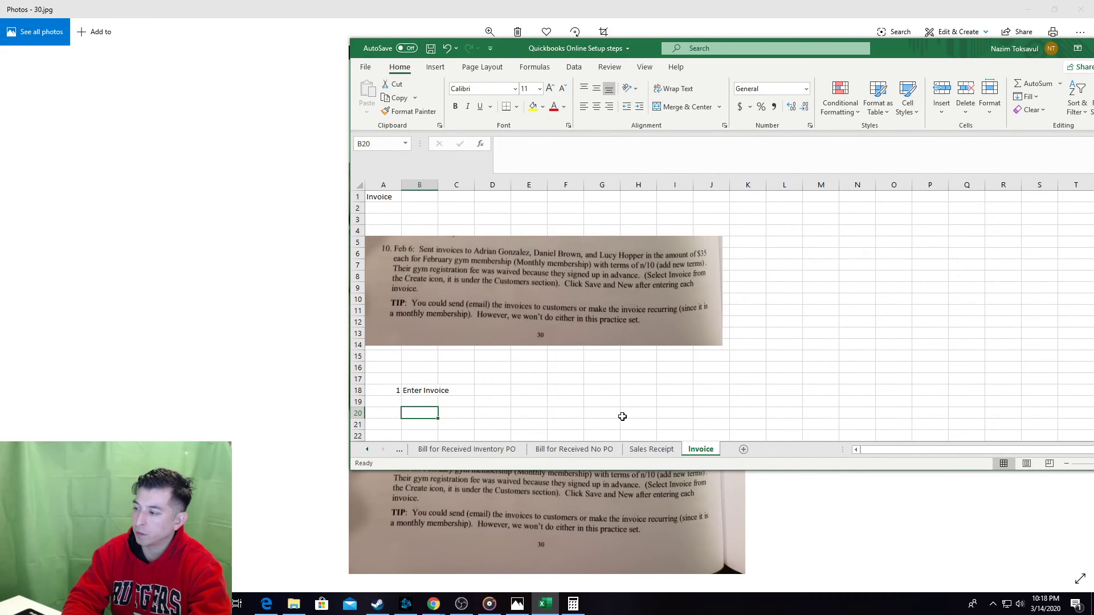
Copy the + New, Customers, Sales Receipt steps from the Sales Receipt sheet to B19 on Invoice.
left_click(650, 449)
left_click_drag(419, 330, 502, 383)
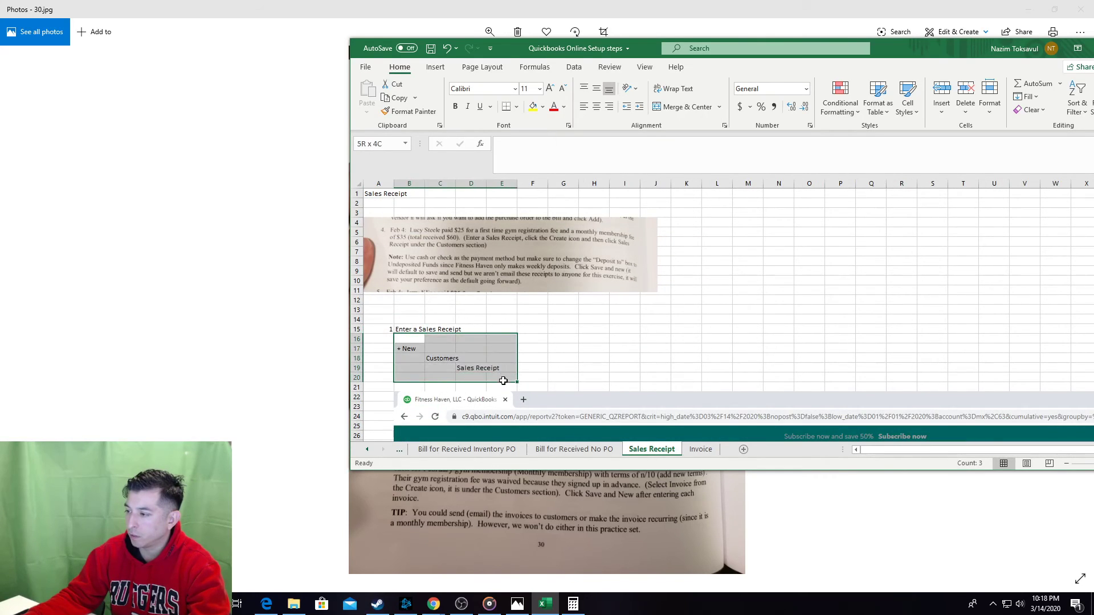
key("ctrl+c")
key("alt+Tab")
key("alt+Tab")
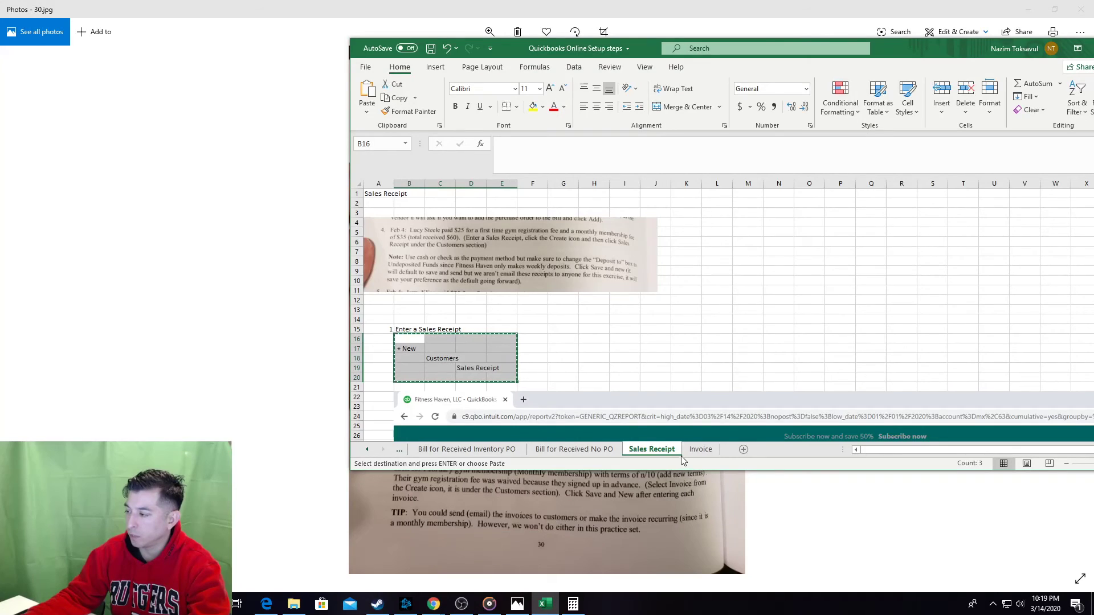
left_click(700, 449)
left_click(436, 402)
key("ctrl+v")
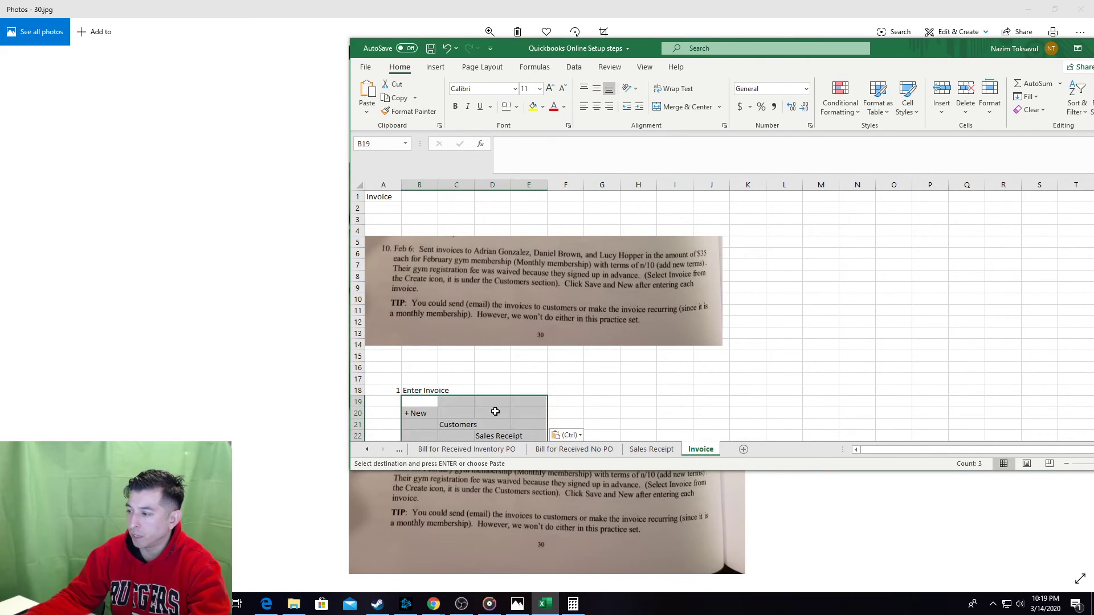
left_click(428, 424)
left_click(468, 425)
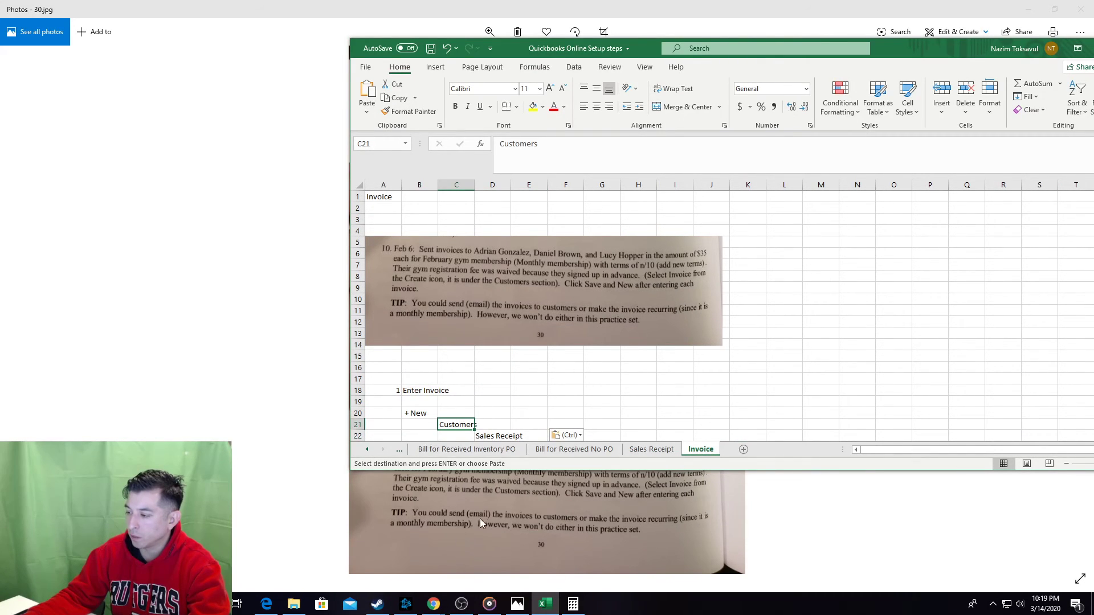
left_click(434, 604)
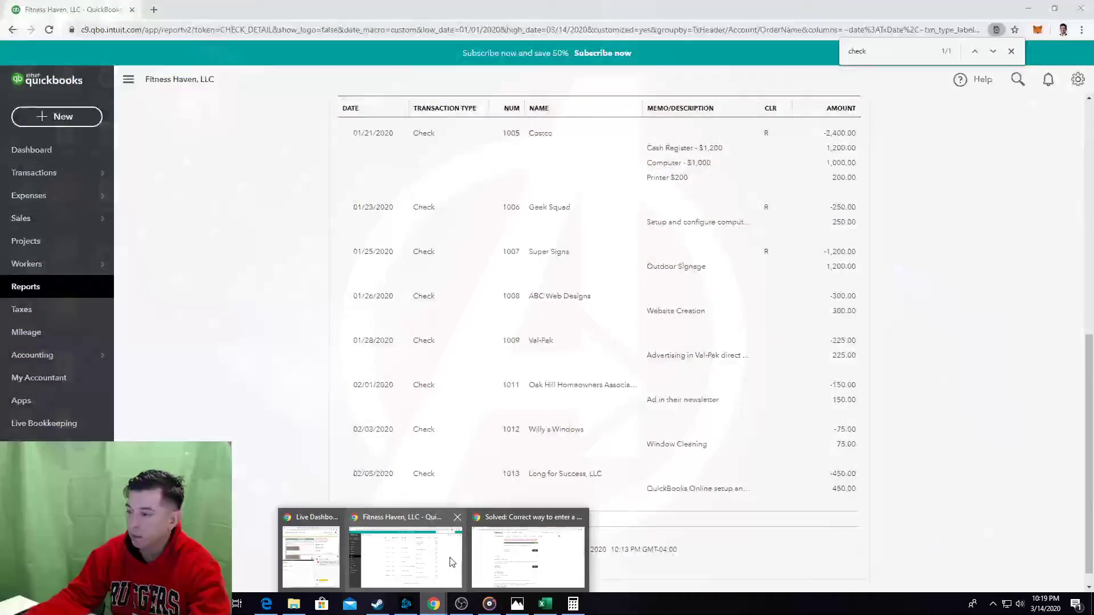
In QuickBooks, show the + New menu of transaction types.
left_click(439, 549)
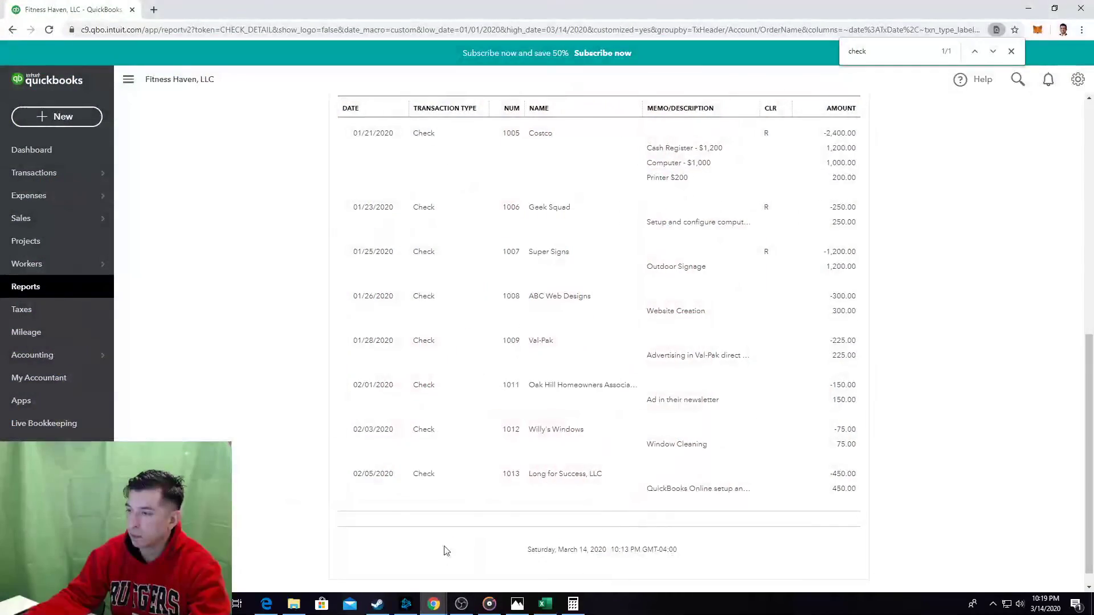
left_click(43, 125)
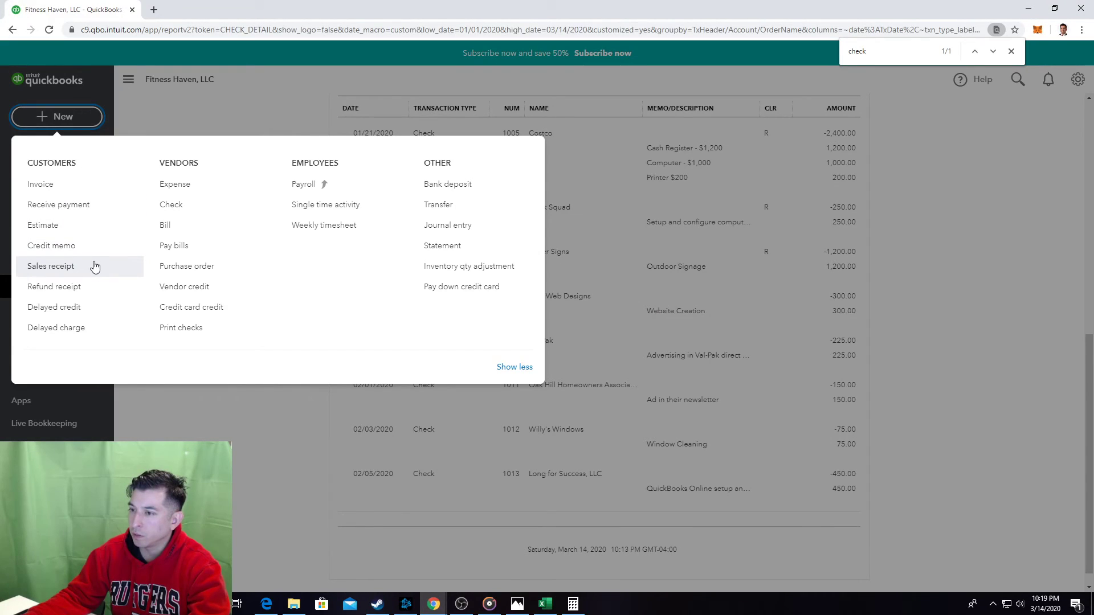
key("ctrl+f")
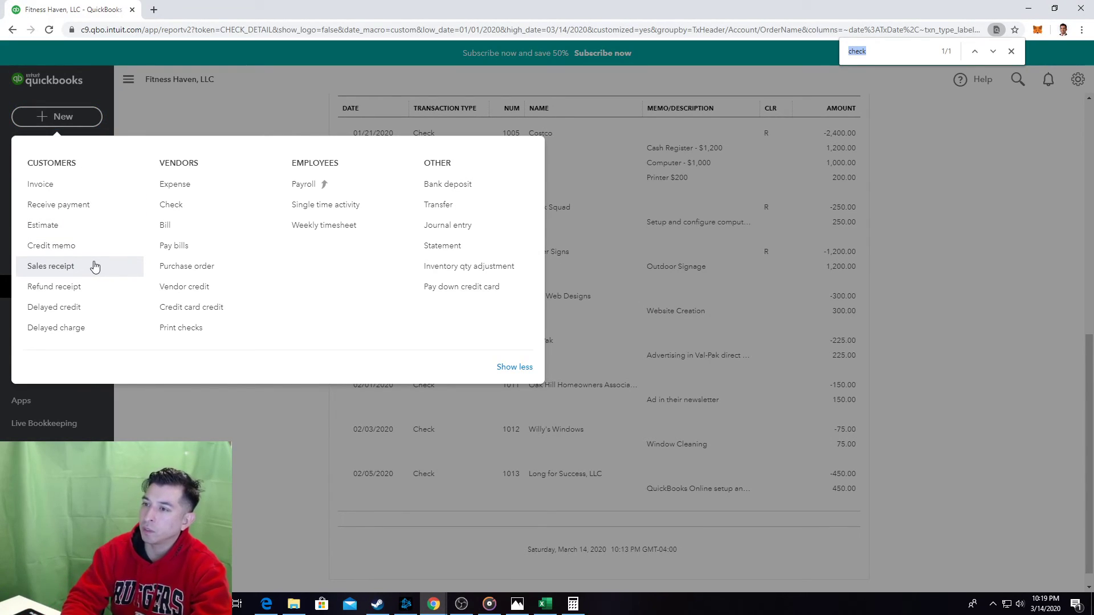
type("in")
key("Escape")
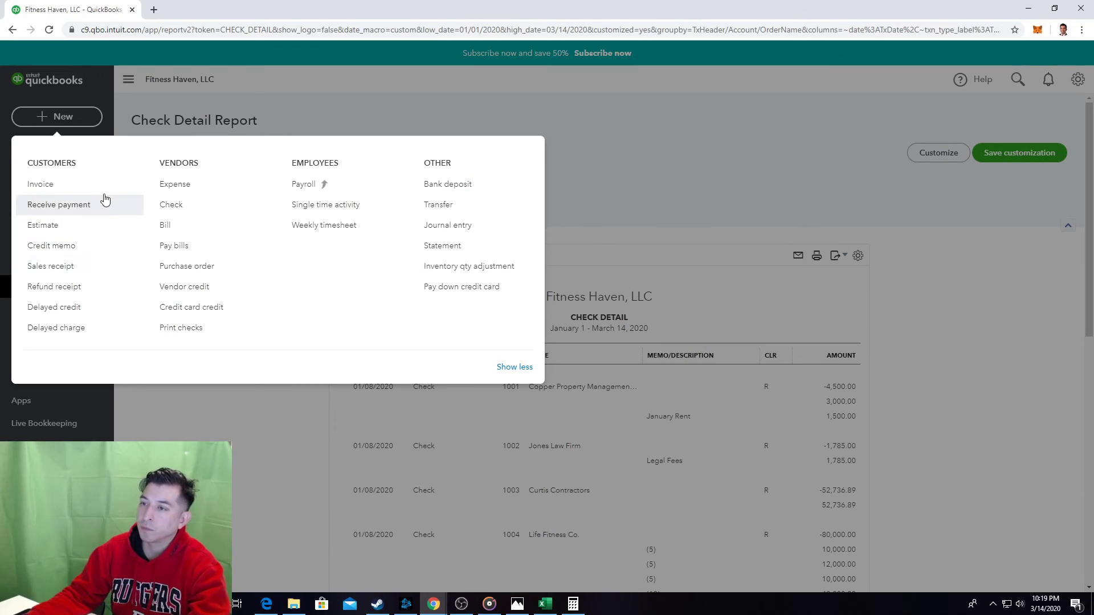
Paste the screenshot into Excel, change the final path step to Invoice, save, then open a new invoice.
key("alt+Tab")
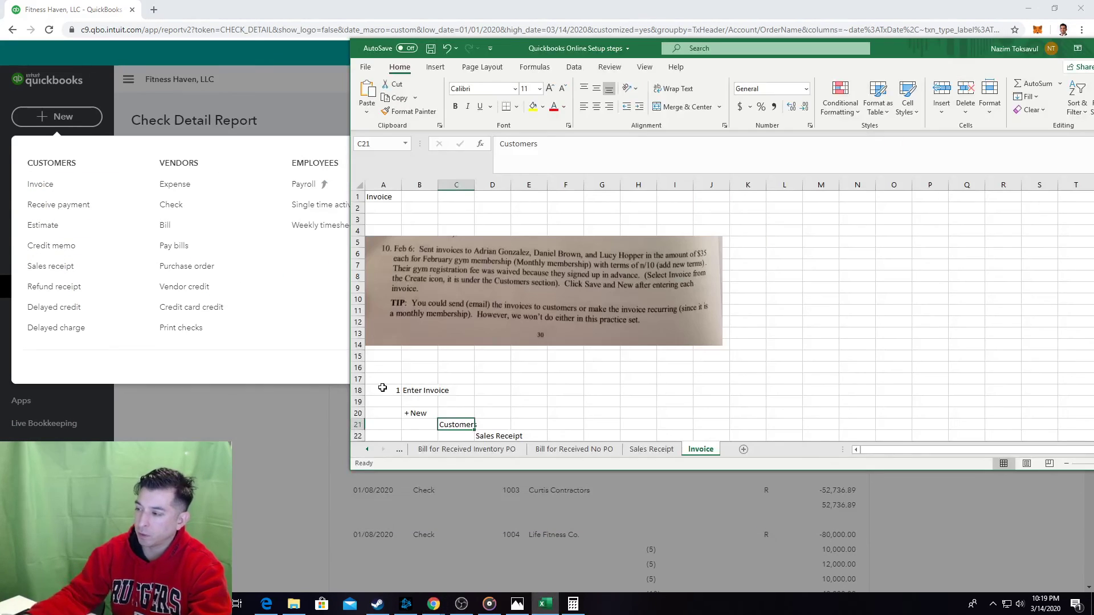
scroll(505, 419, "down", 3)
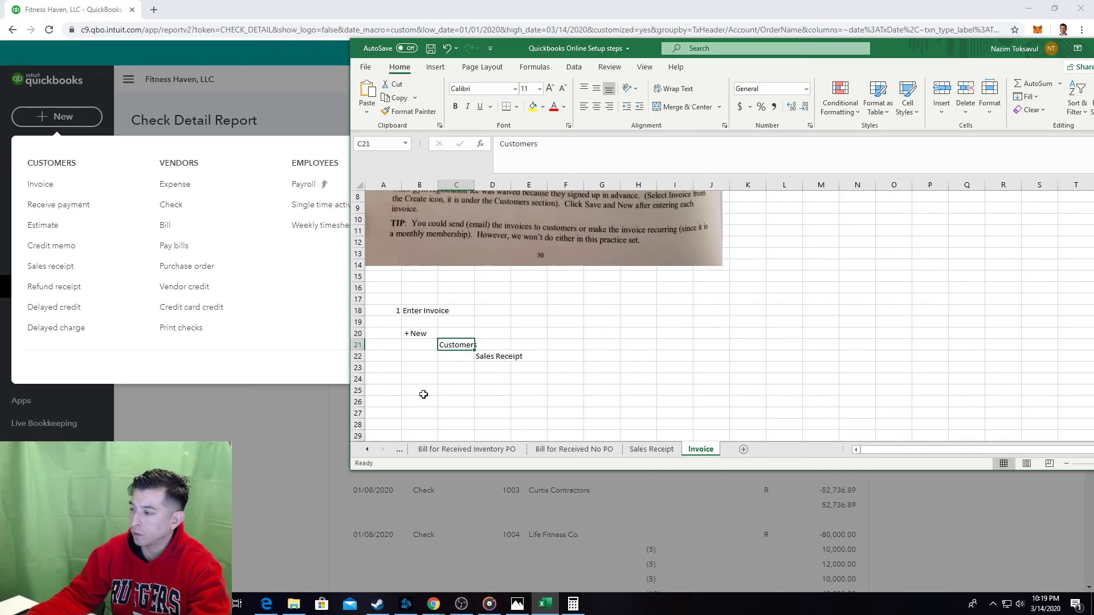
left_click(422, 391)
key("ctrl+v")
left_click(490, 355)
type("Invoice")
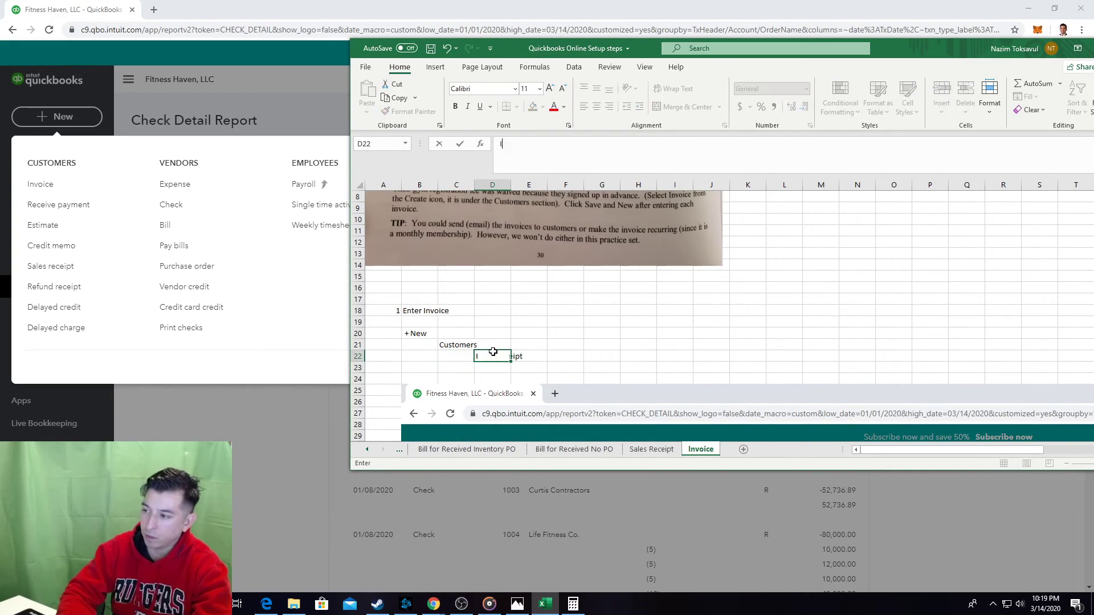
key("Return")
key("Return")
key("ctrl+s")
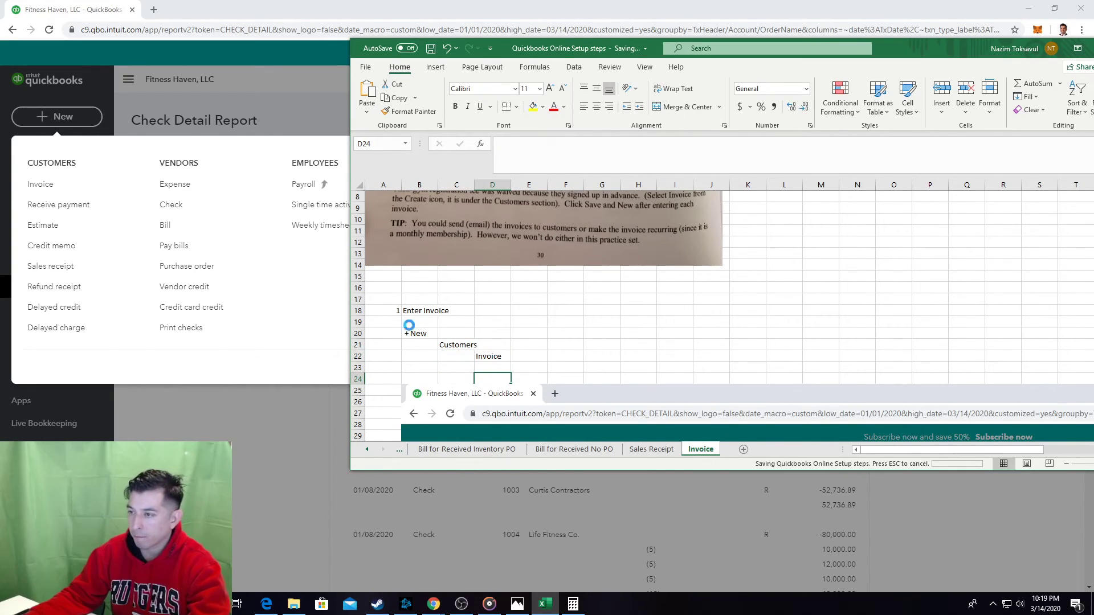
left_click(46, 187)
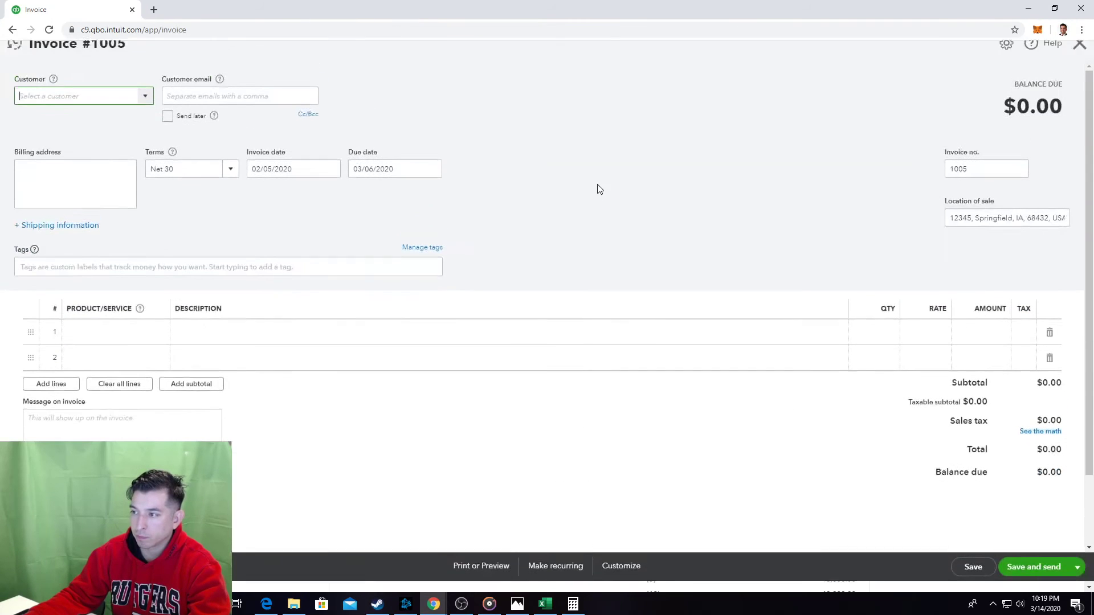
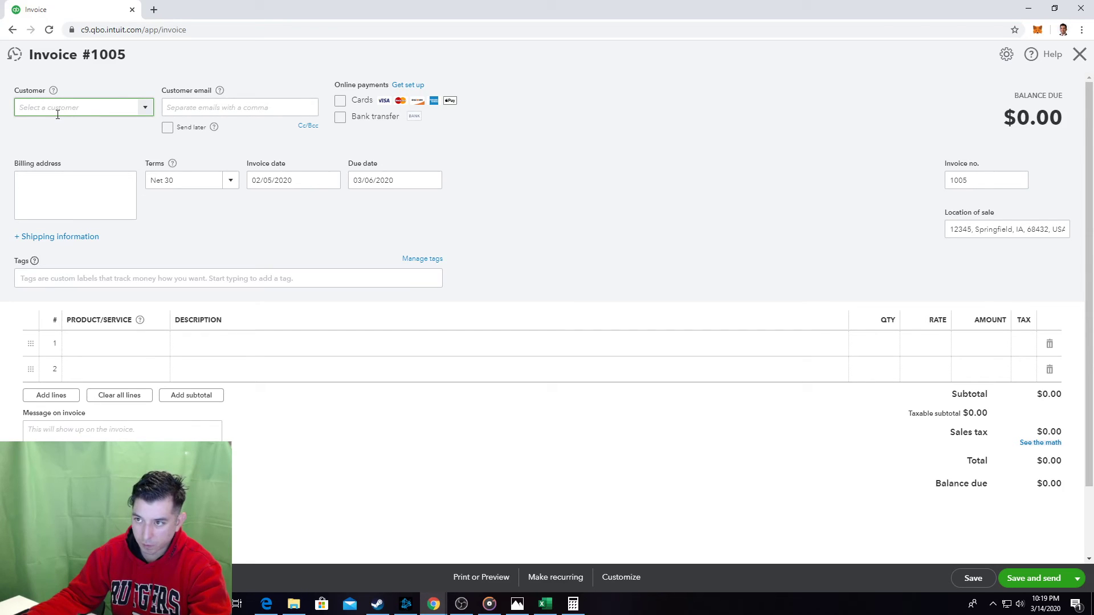
Below the Check Detail screenshot, enter step number 2 in A80 with 'Enter name' beside it in B80.
key("alt+Tab")
left_click(592, 295)
scroll(592, 295, "down", 13)
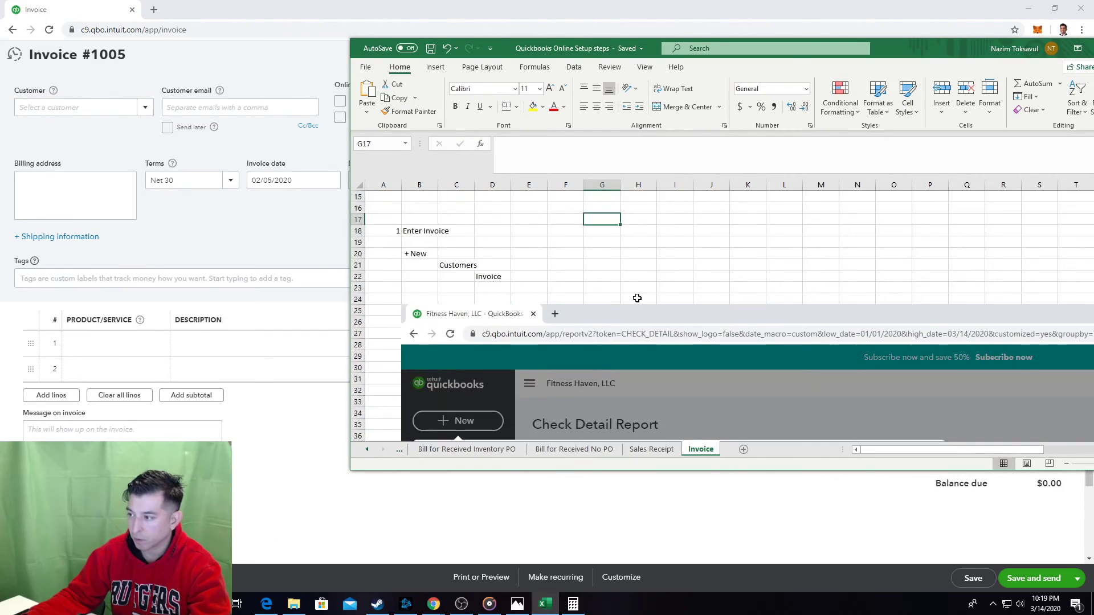
scroll(398, 384, "down", 6)
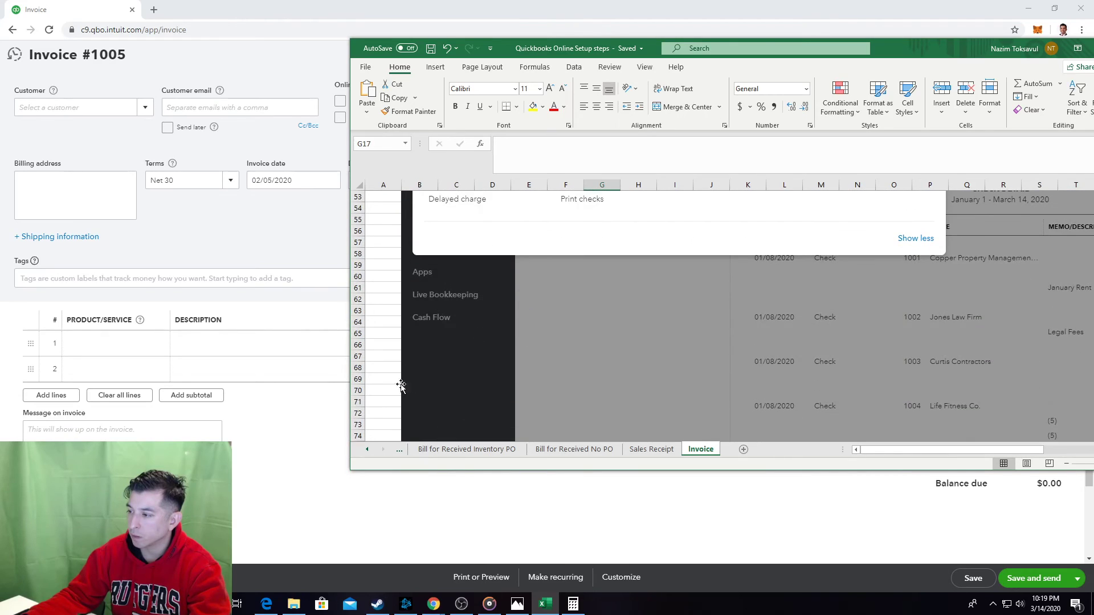
left_click(392, 358)
type("2")
key("Tab")
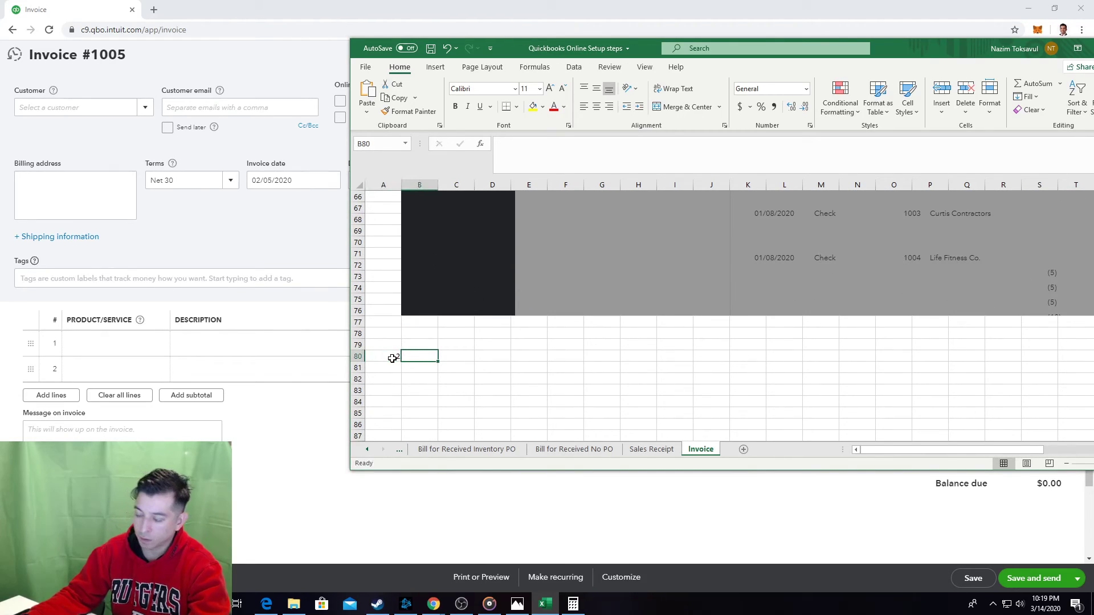
type("E")
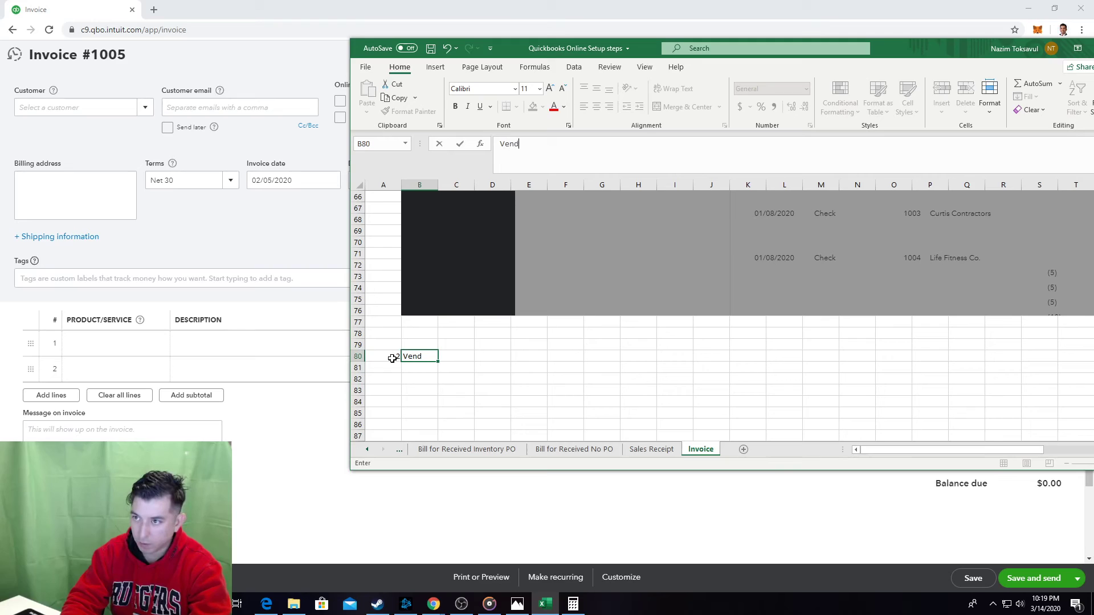
type("nter name")
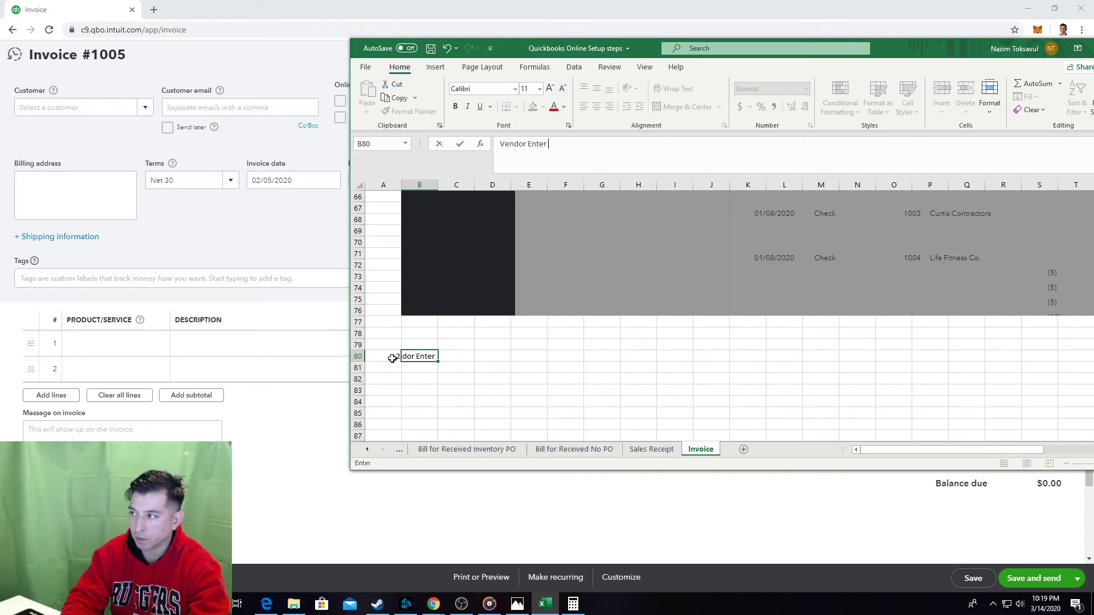
key("Down")
key("Down")
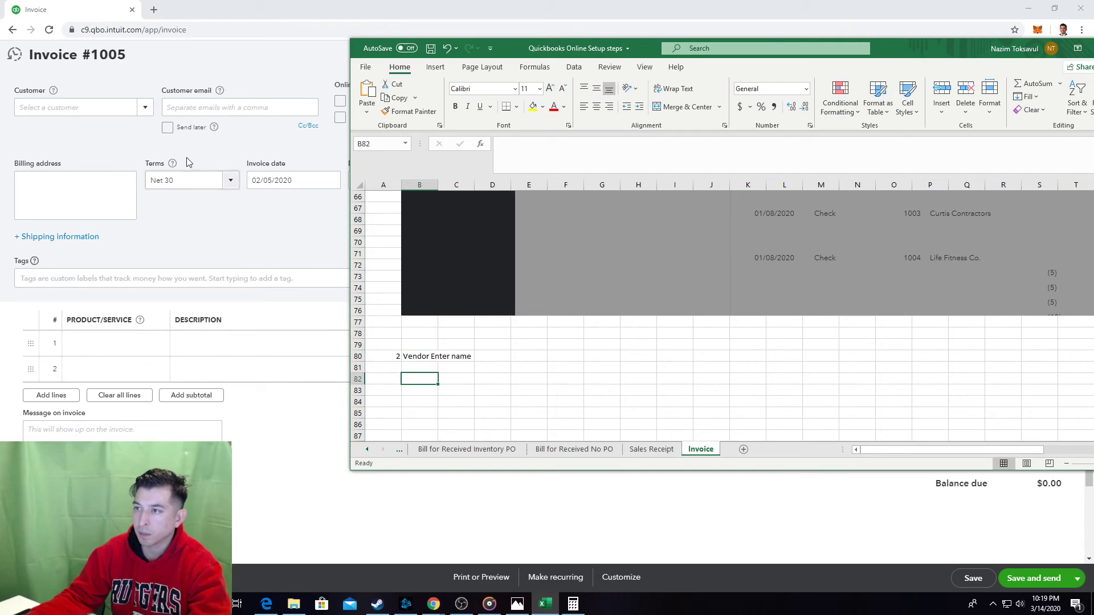
left_click(111, 101)
left_click(111, 101)
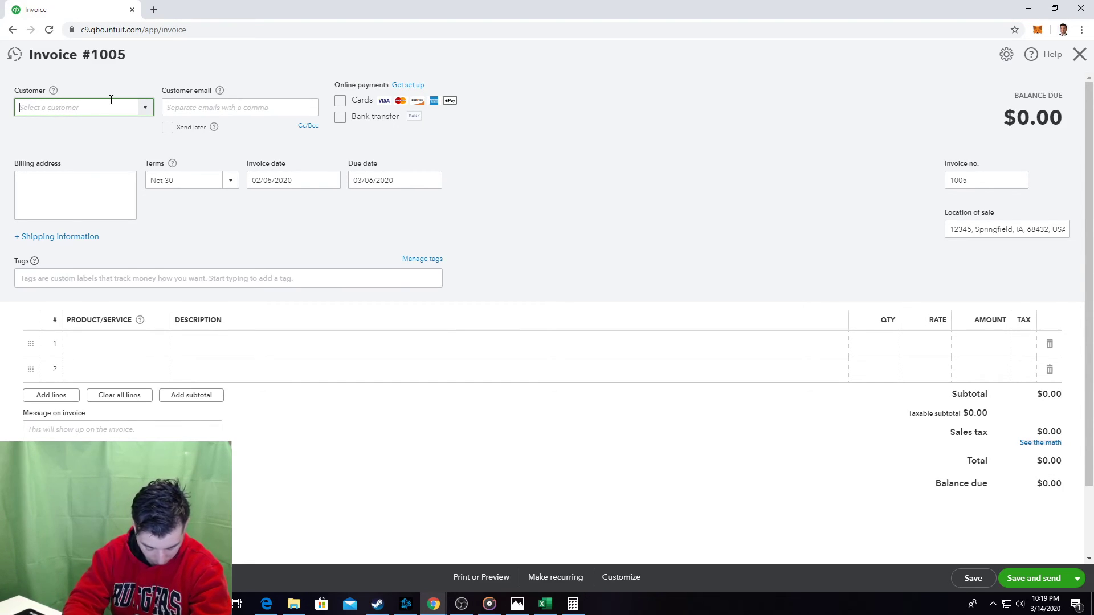
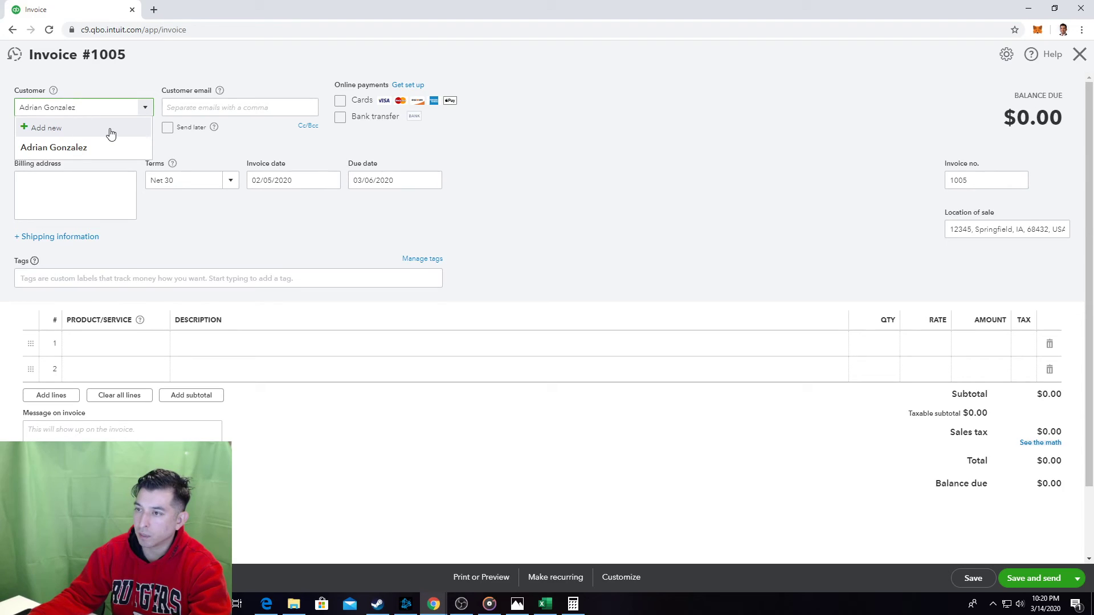
Pick the existing customer from the Customer suggestions on invoice #1005 so its billing address fills in.
left_click(110, 133)
left_click(197, 217)
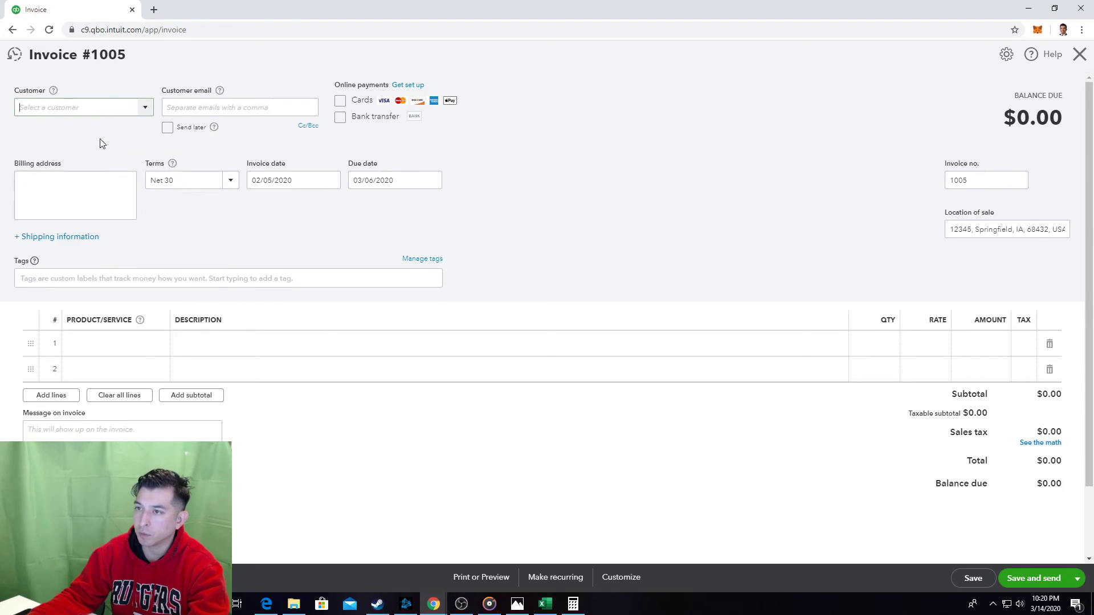
left_click(84, 108)
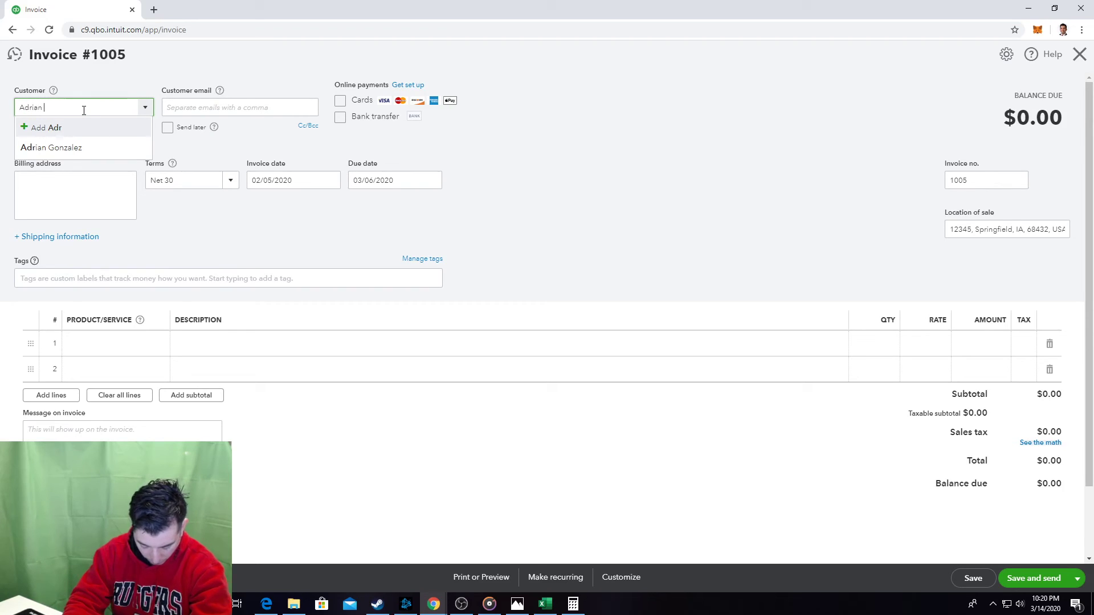
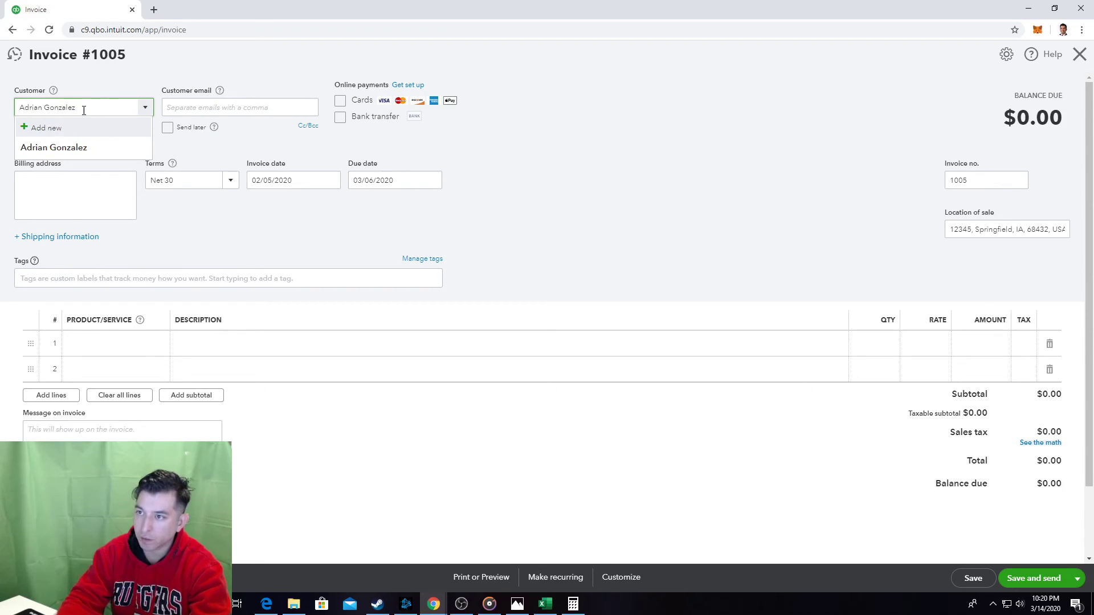
left_click(80, 130)
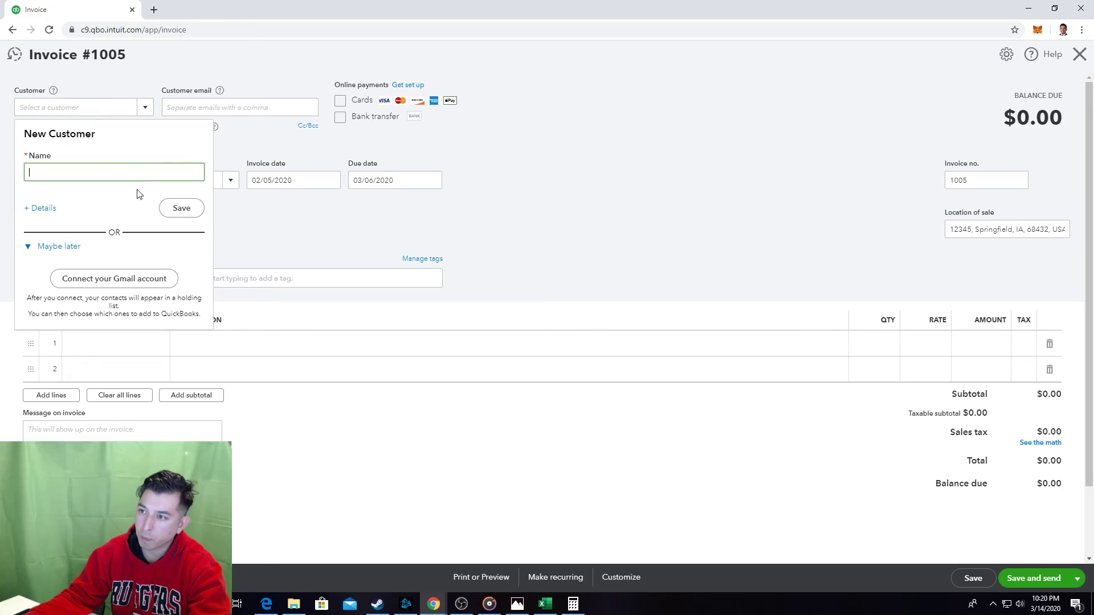
left_click(88, 107)
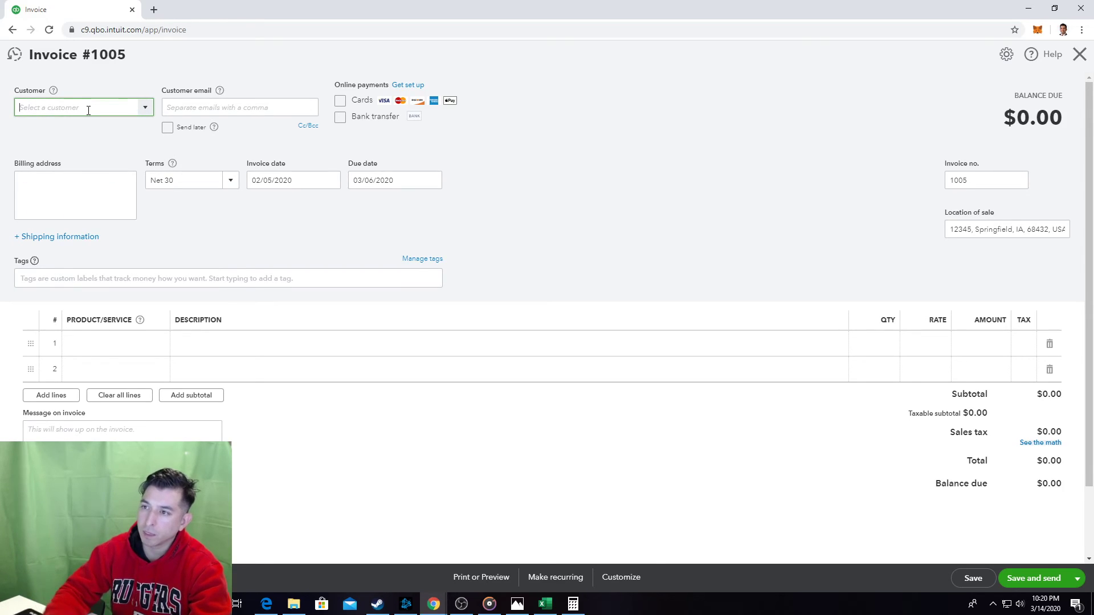
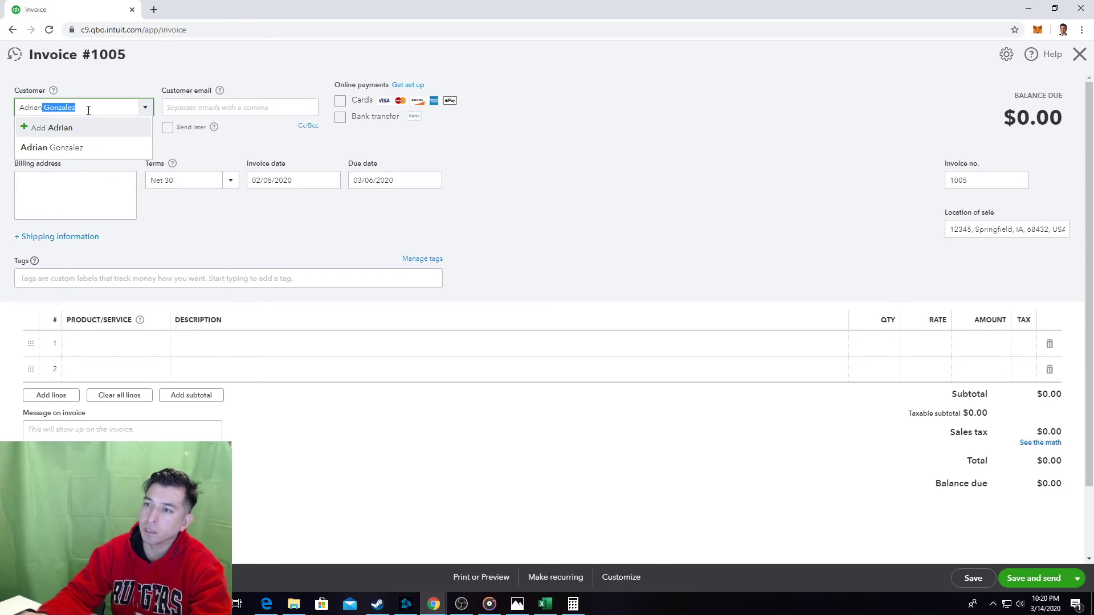
left_click(75, 149)
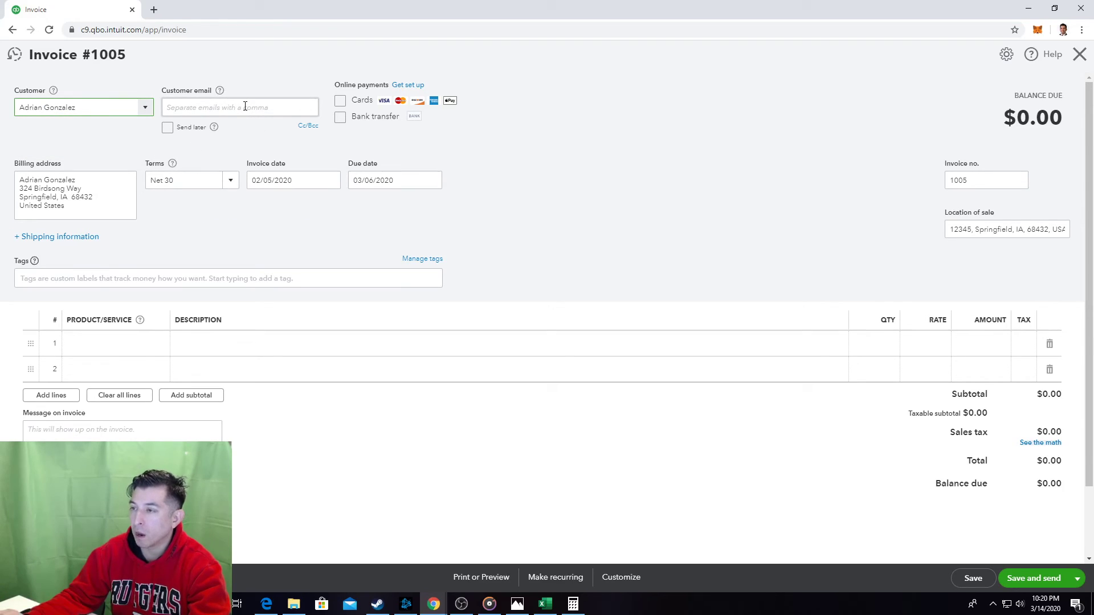
key("alt+Tab")
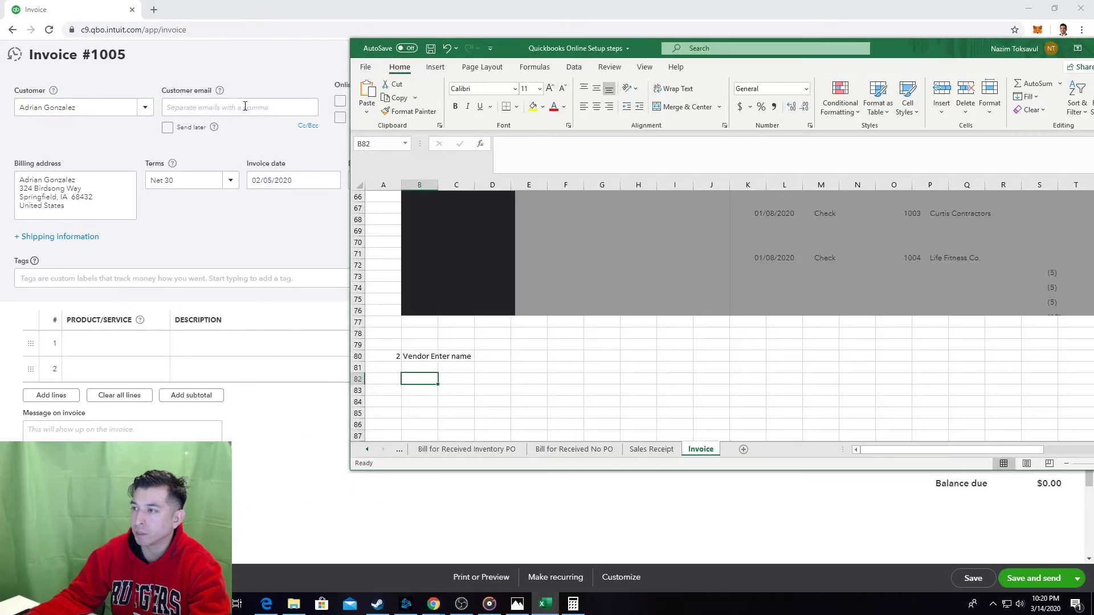
Paste a screenshot of the invoice with its customer filled in below step 2.
key("alt+Tab")
key("Print")
key("alt+Tab")
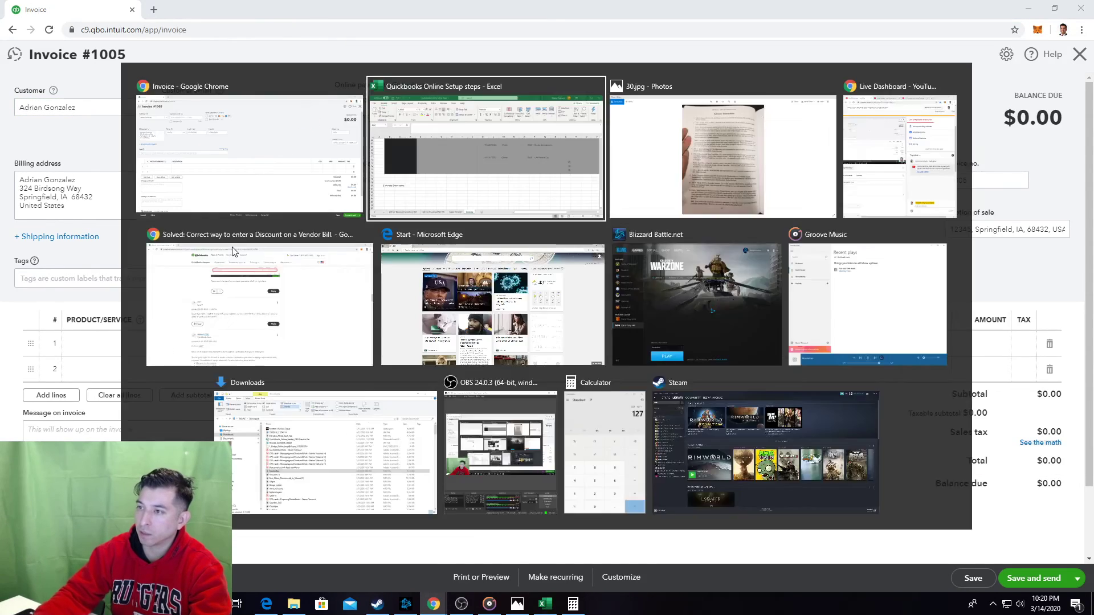
key("ctrl+v")
left_click(385, 431)
scroll(411, 393, "down", 3)
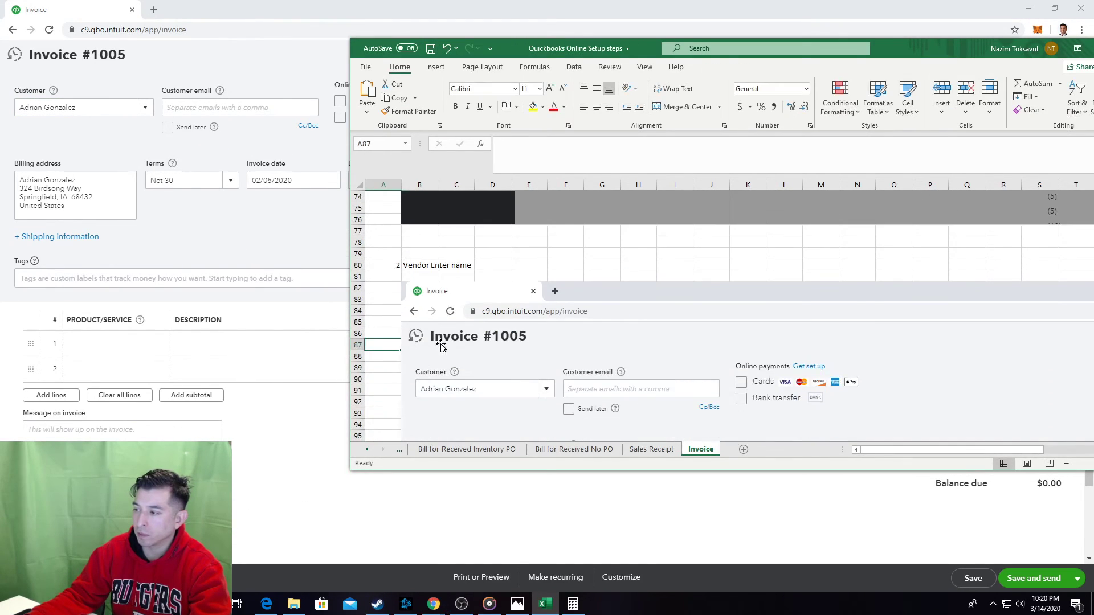
mouse_move(452, 338)
left_mouse_down()
mouse_move(465, 388)
mouse_move(454, 351)
left_mouse_up()
left_click(398, 354)
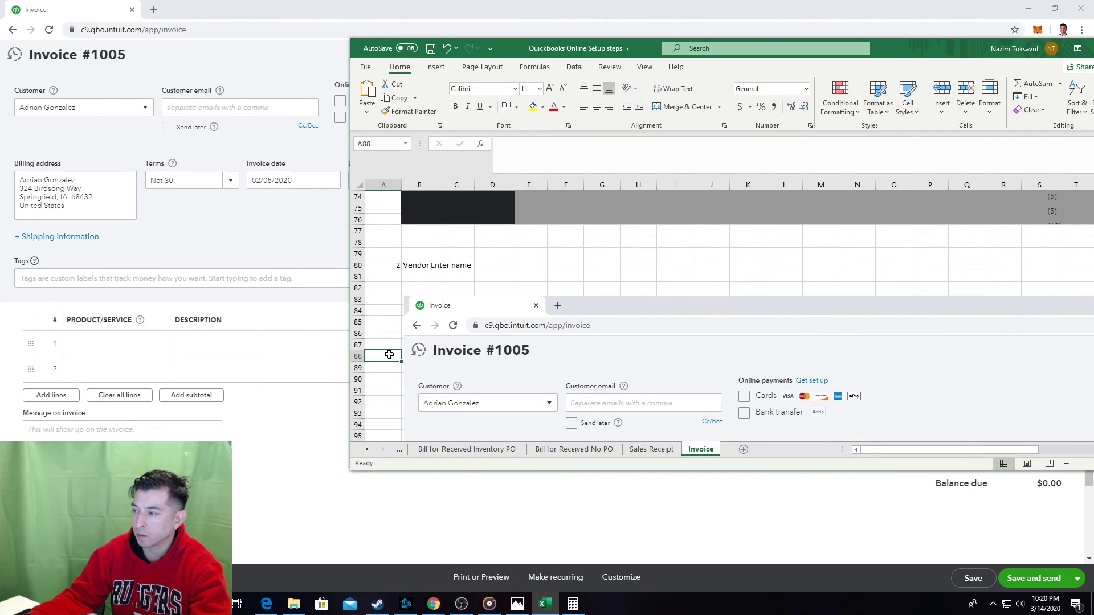
Enter step number 2 in A139 below the screenshot and save the workbook.
scroll(404, 355, "down", 7)
scroll(404, 354, "down", 9)
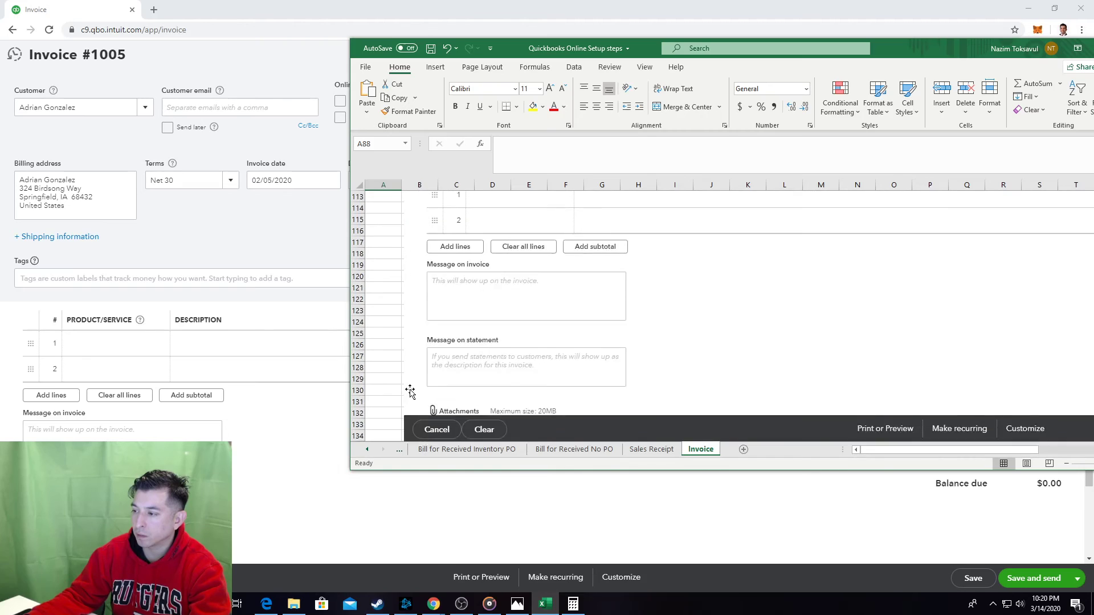
left_click(395, 375)
type("2")
key("Tab")
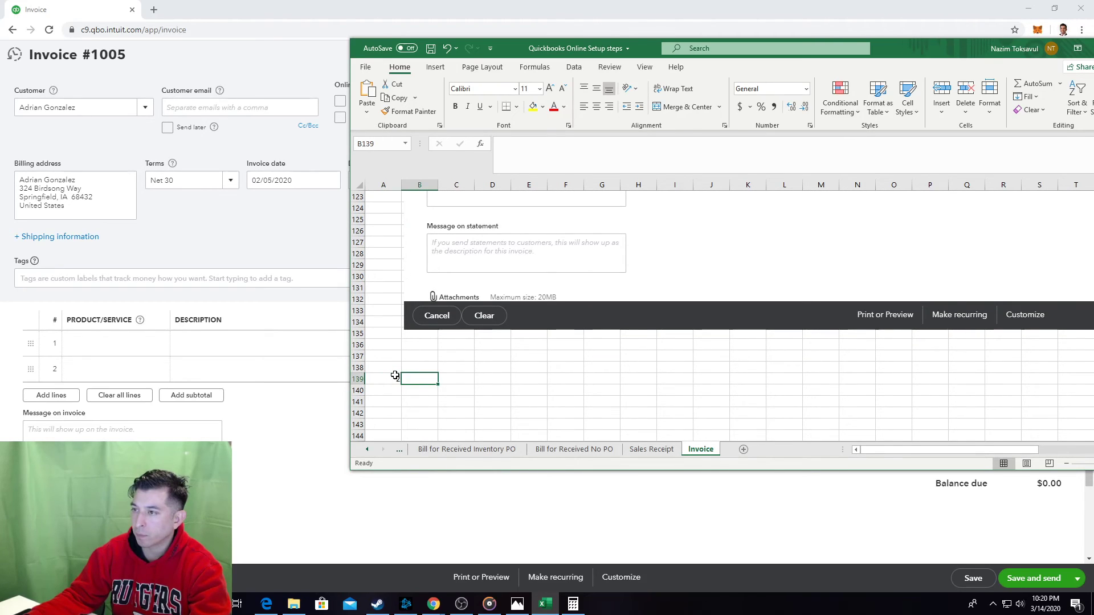
key("ctrl+s")
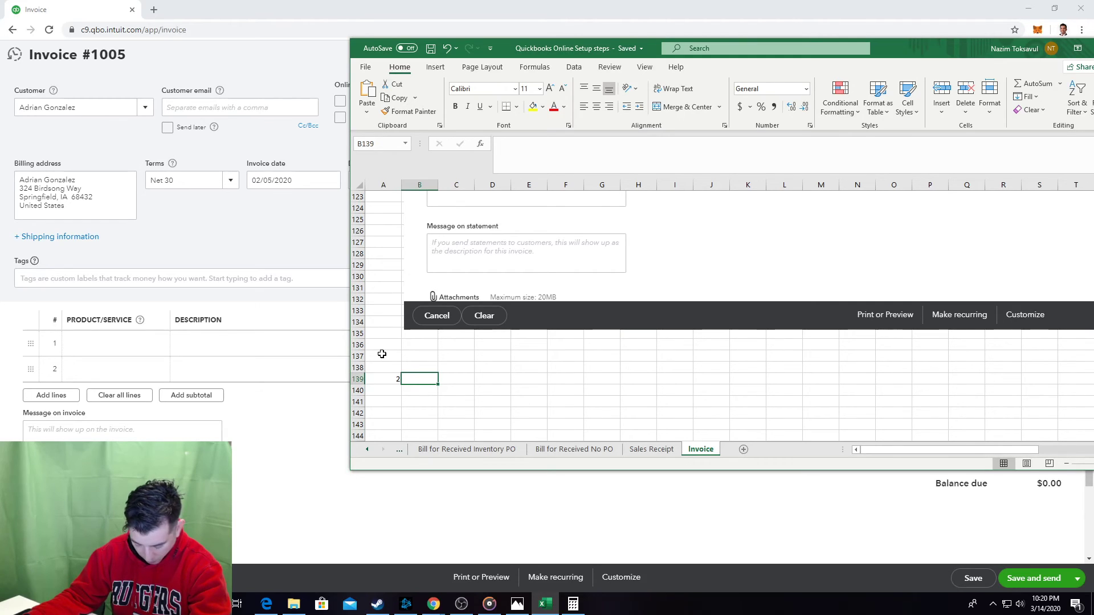
key("alt+Tab")
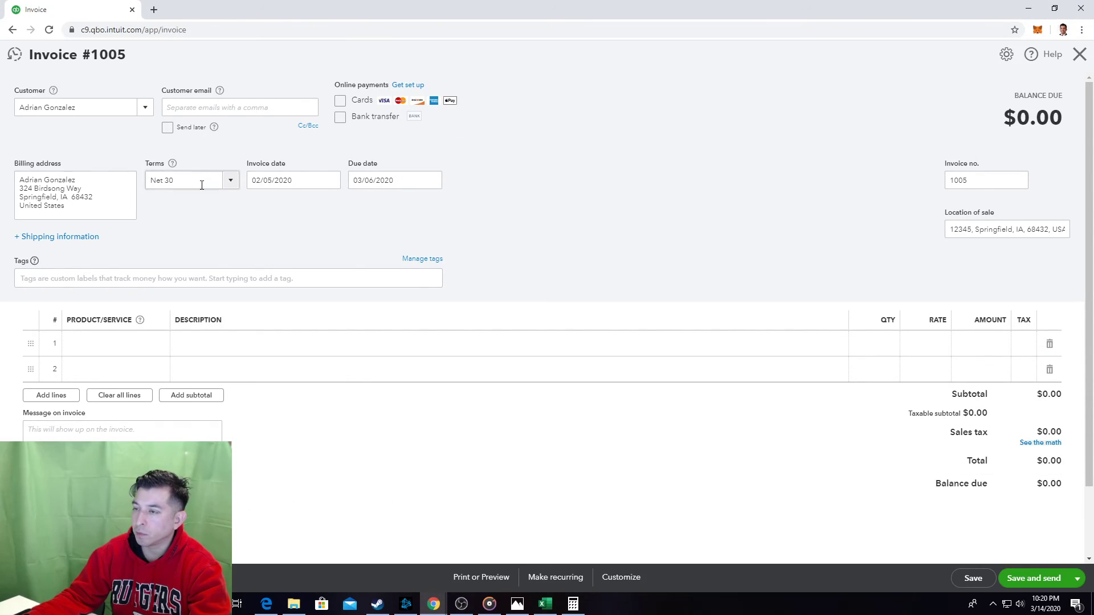
Check the invoice's terms list, keeping Net 30, and label step 2 'Terms' in B139.
left_click(228, 186)
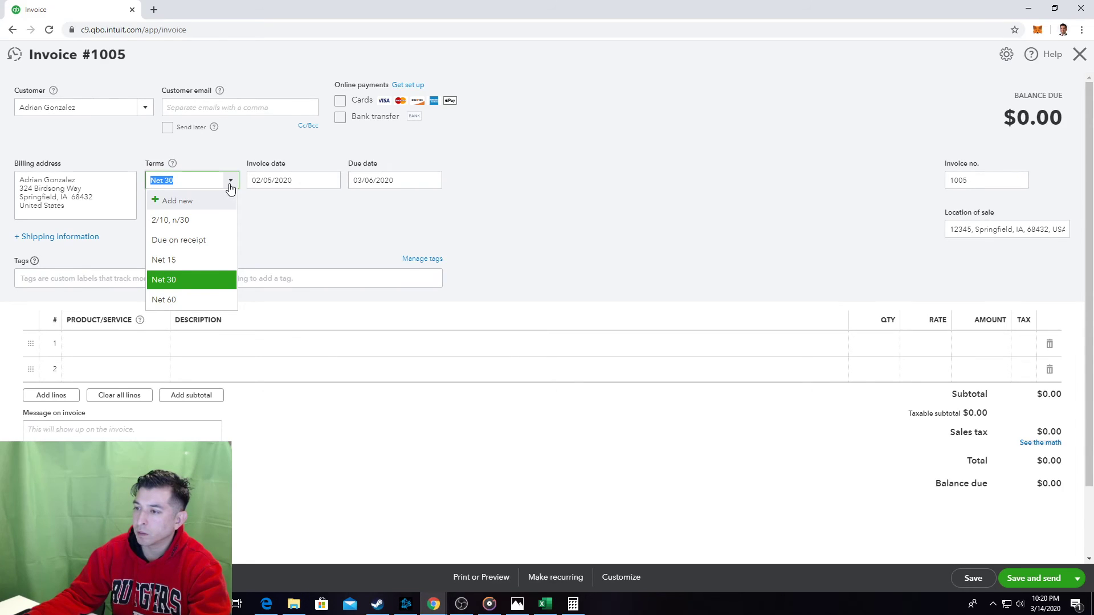
left_click(230, 188)
key("alt+Tab")
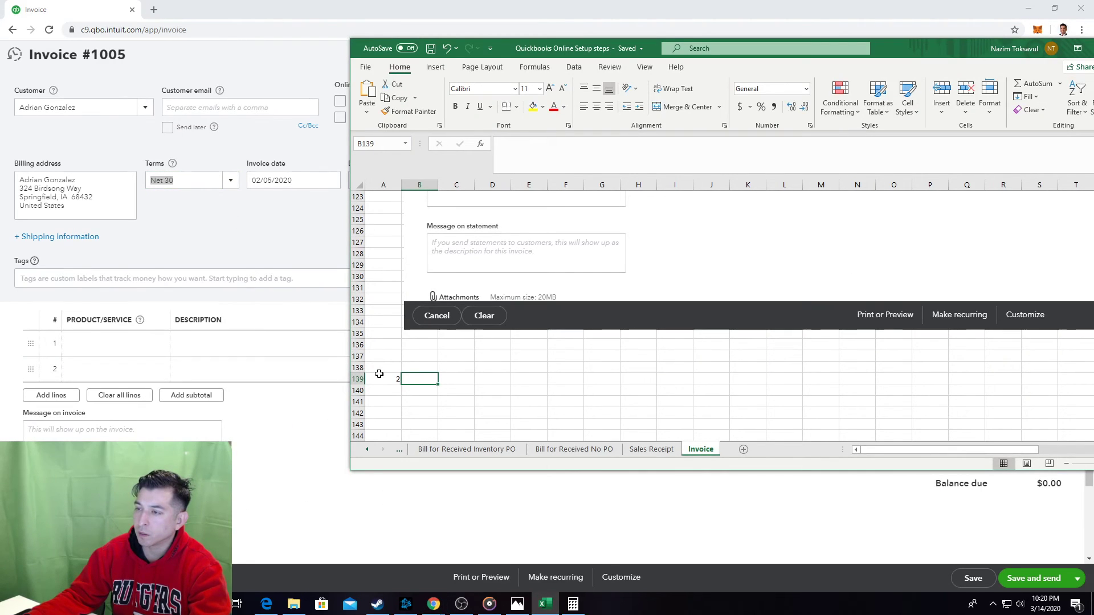
type("Terms")
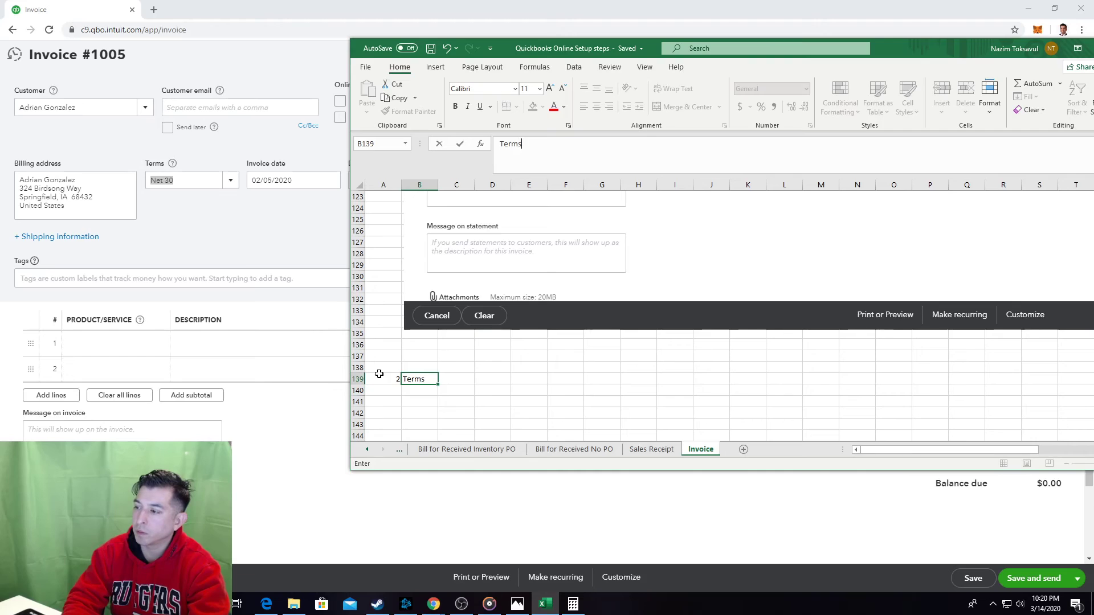
key("Return")
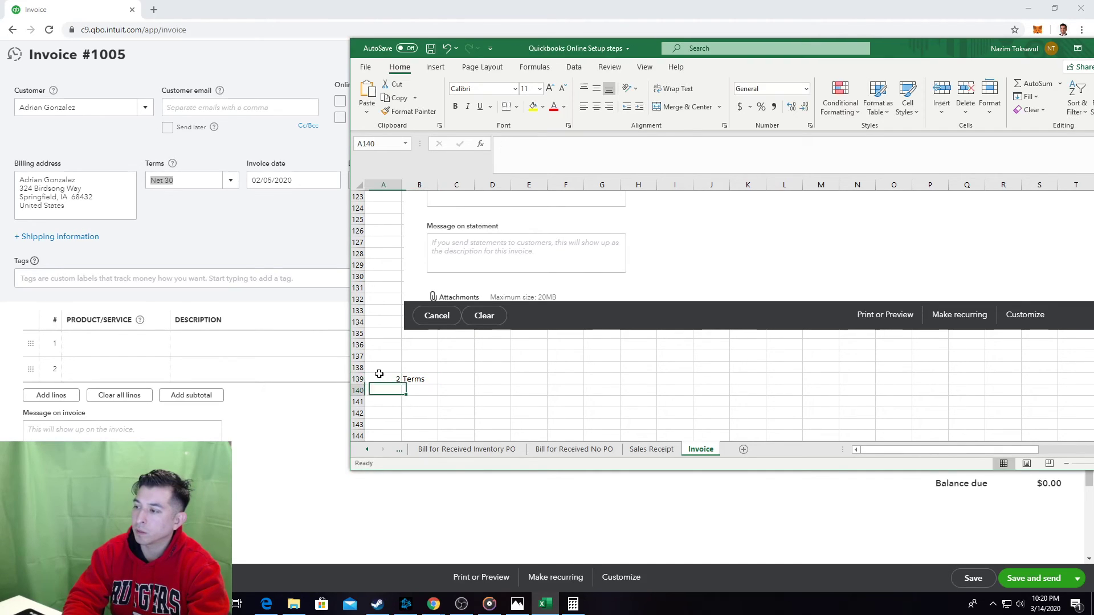
Replace the note below Terms with 'Select terms, if not on drop down, addnew'.
key("Return")
type("Add")
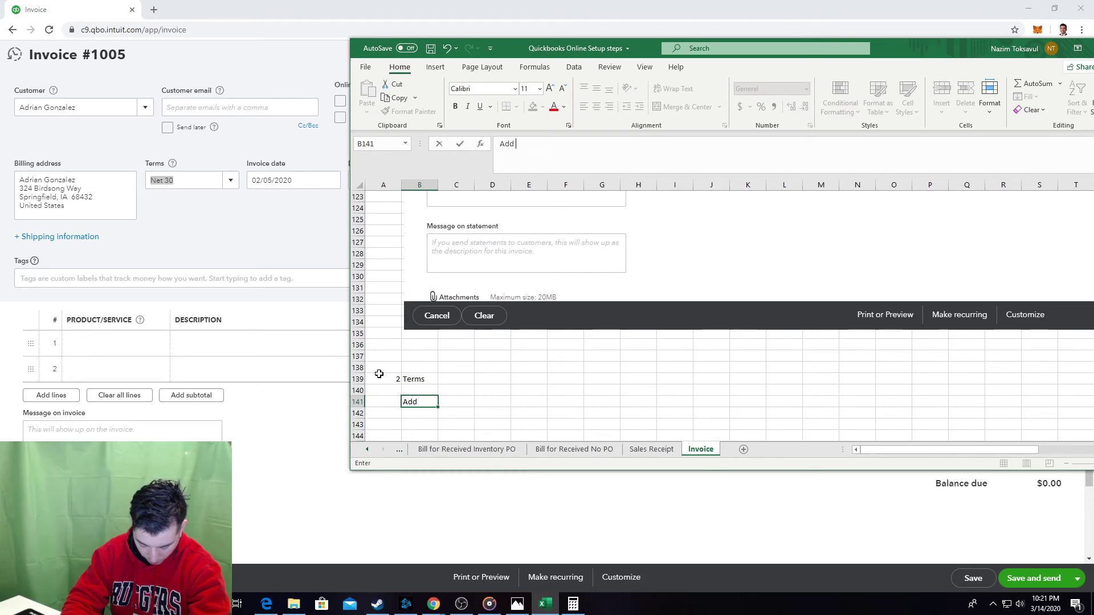
type(" terms of")
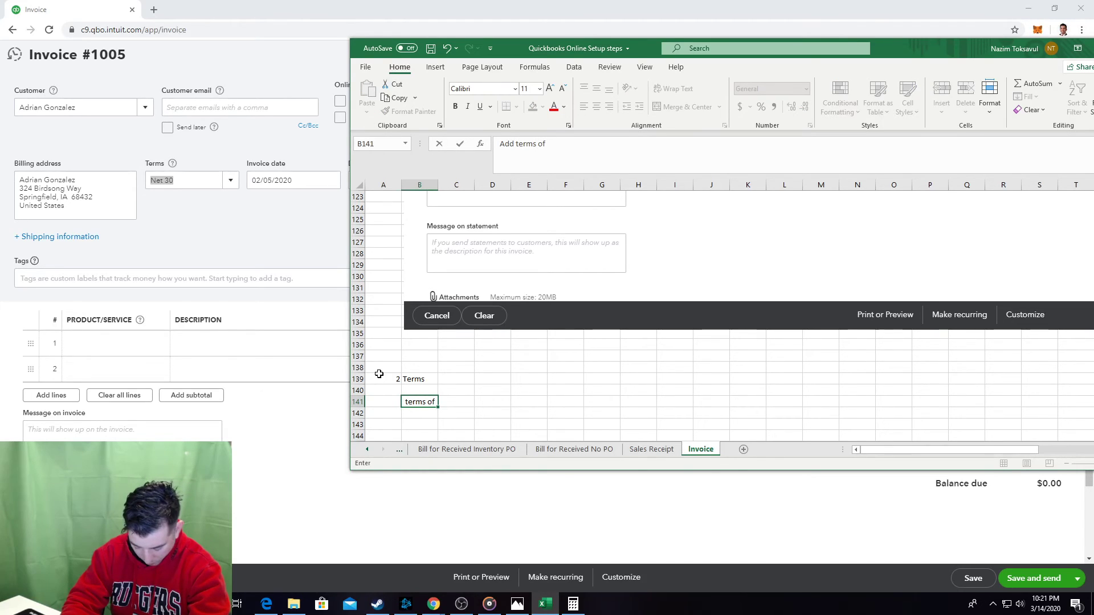
key("BackSpace")
key("BackSpace")
key("BackSpace")
key("BackSpace")
key("BackSpace")
key("BackSpace")
key("BackSpace")
key("BackSpace")
key("BackSpace")
key("BackSpace")
key("BackSpace")
key("BackSpace")
key("BackSpace")
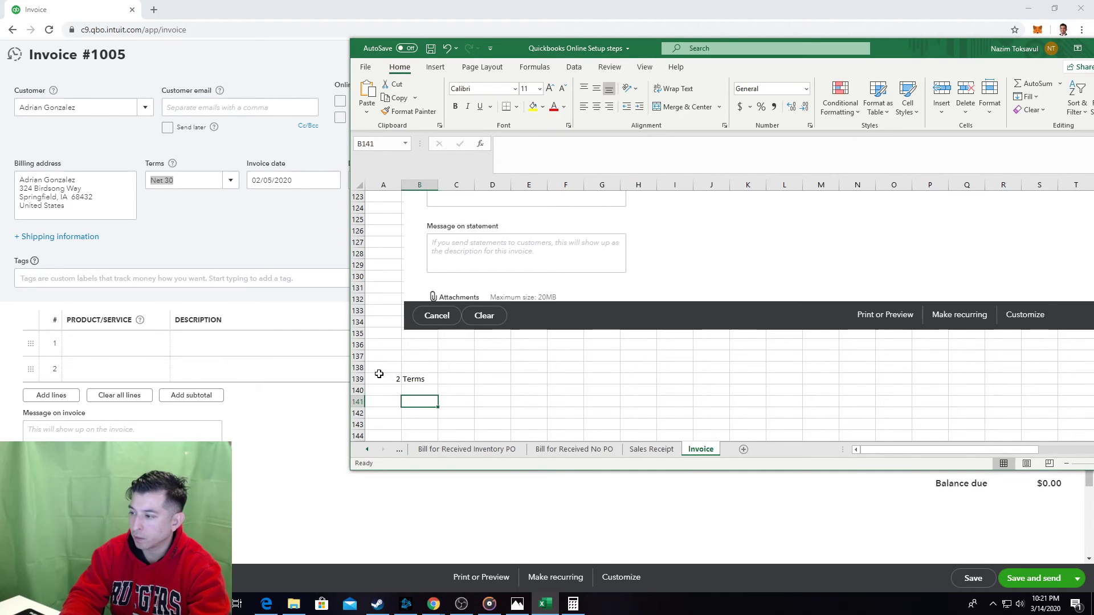
type("Select terms")
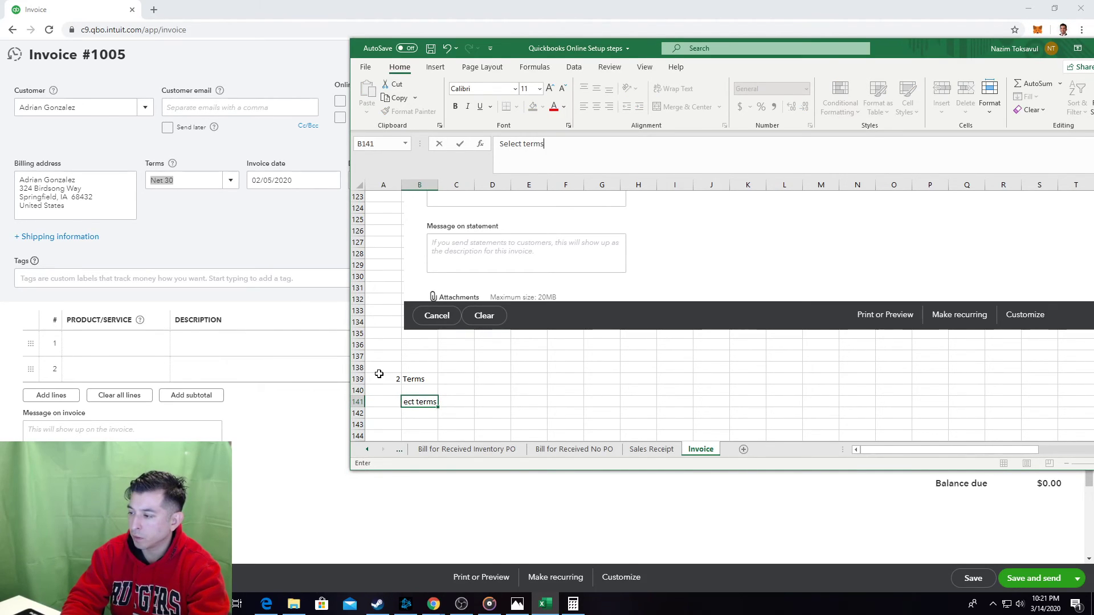
type(", if not ")
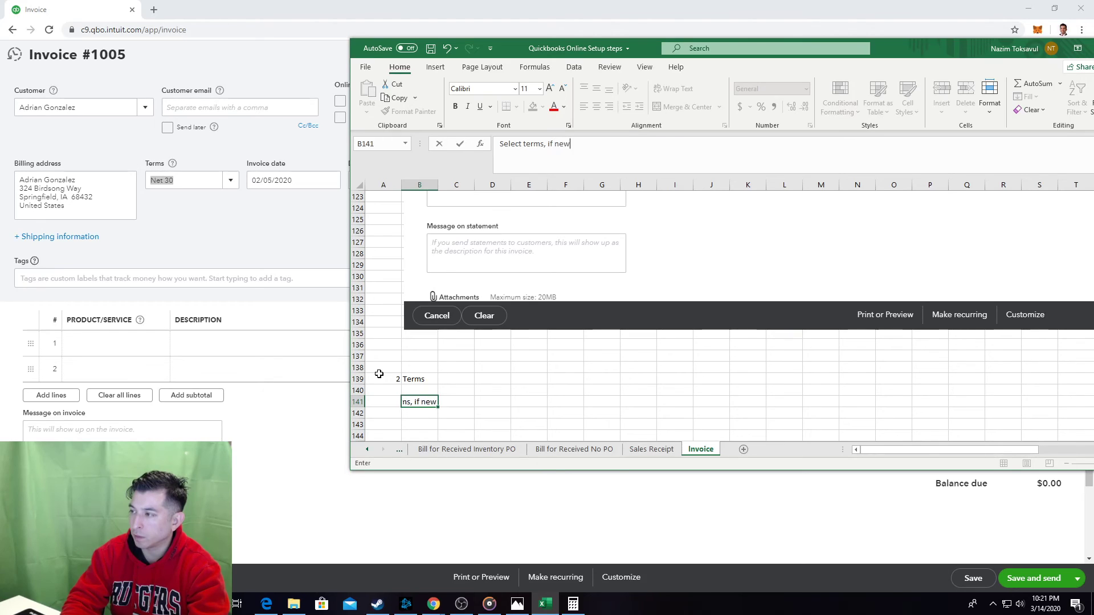
type("on drop ")
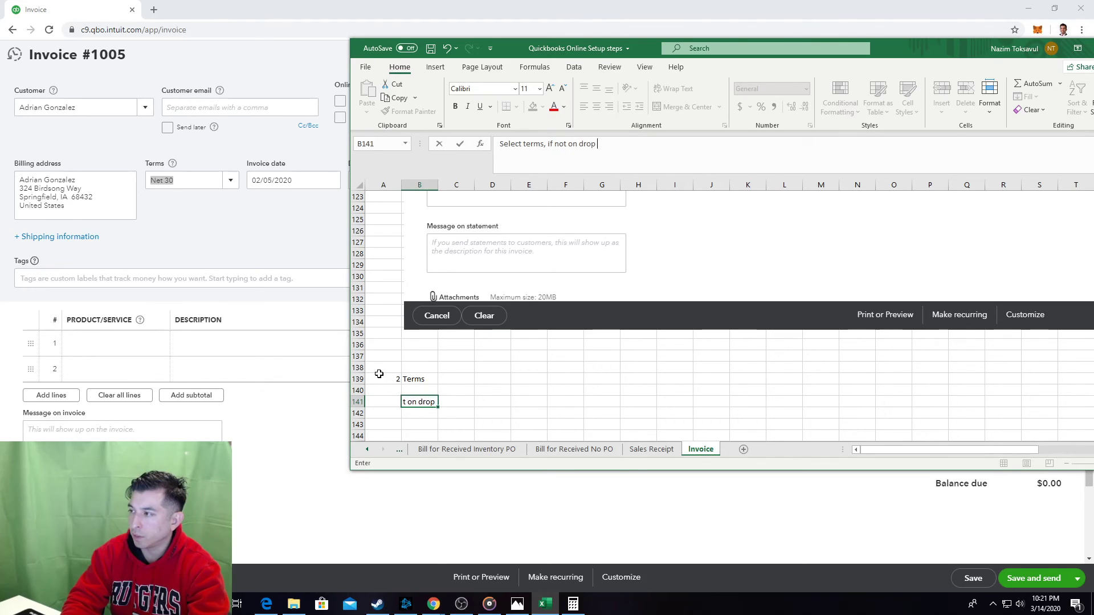
type("down, addnew")
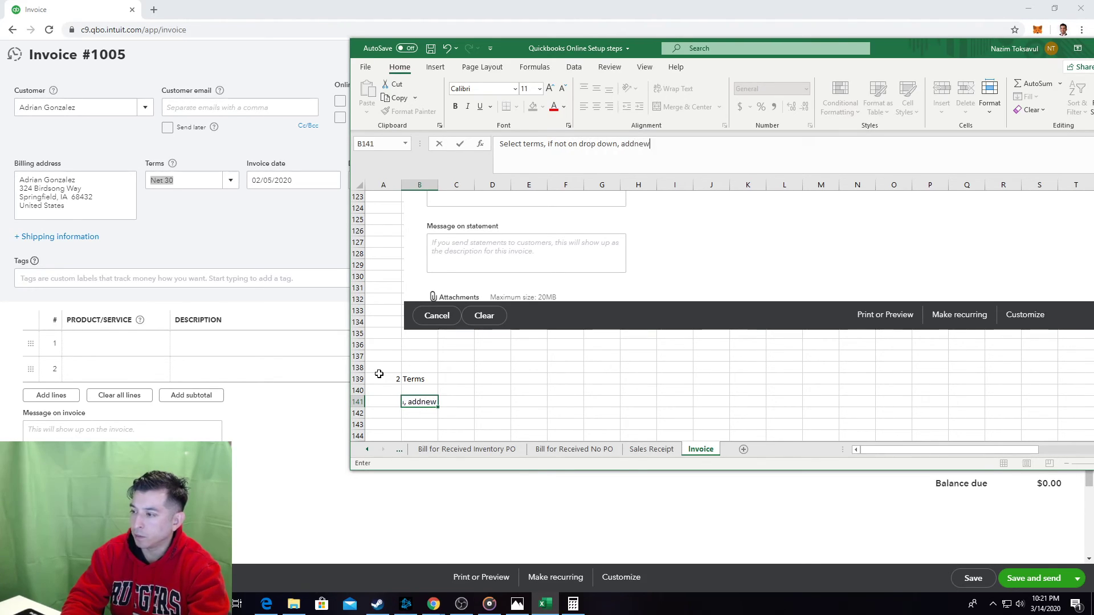
key("Return")
key("Return")
key("Return")
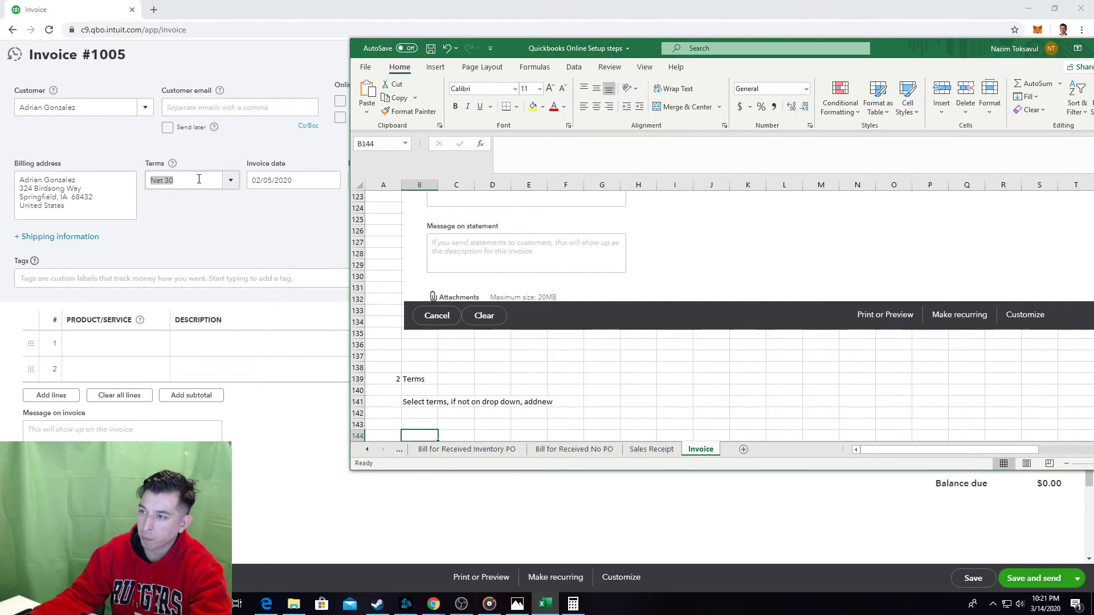
left_click(198, 180)
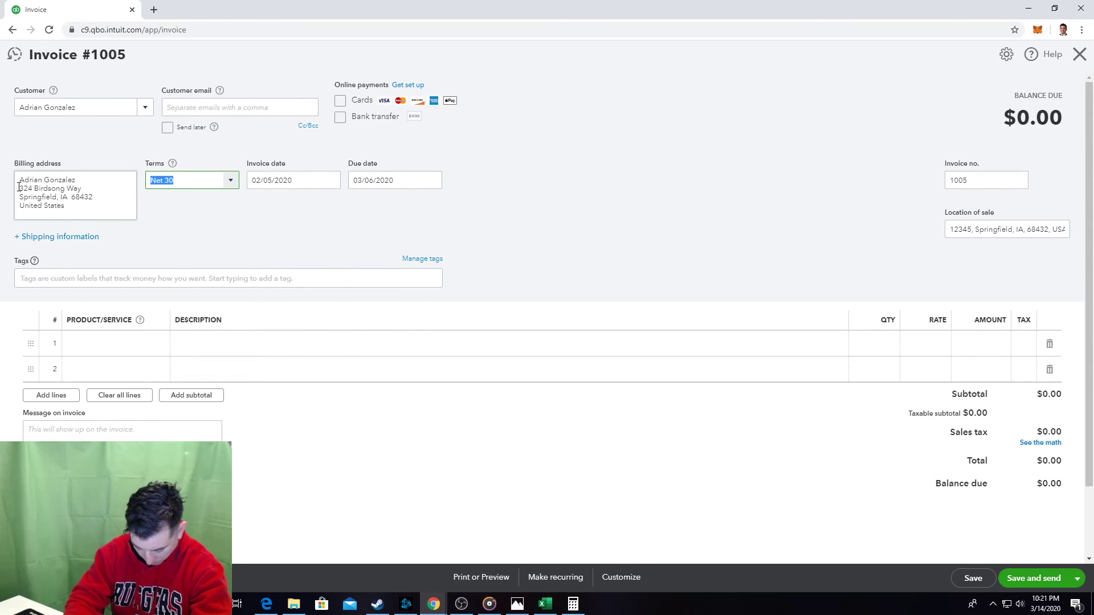
Create a new Net 10 payment term of 10 days.
type("N/10")
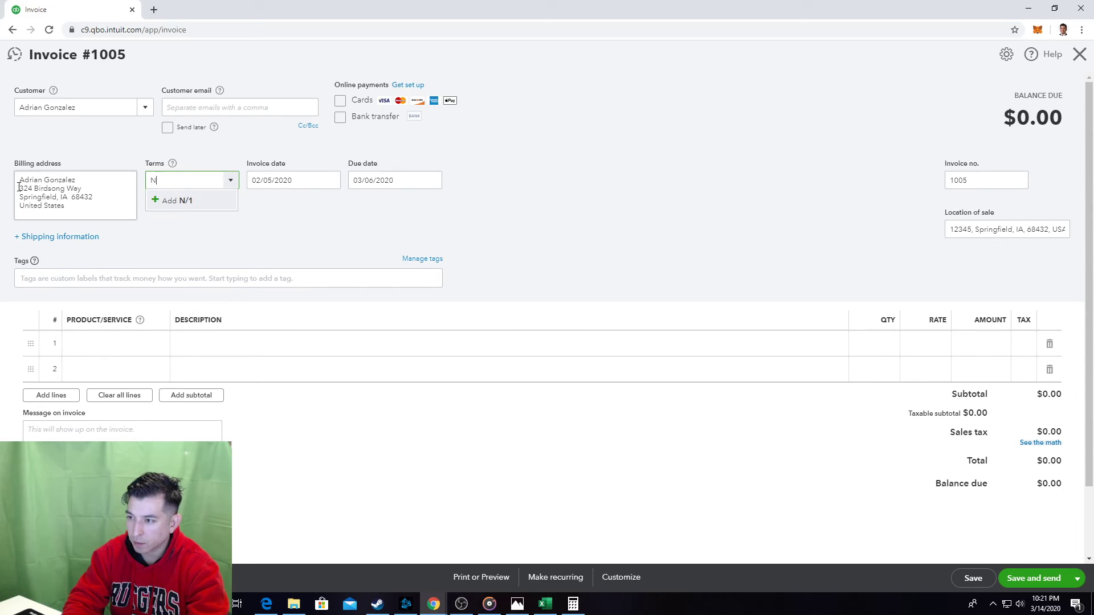
key("BackSpace")
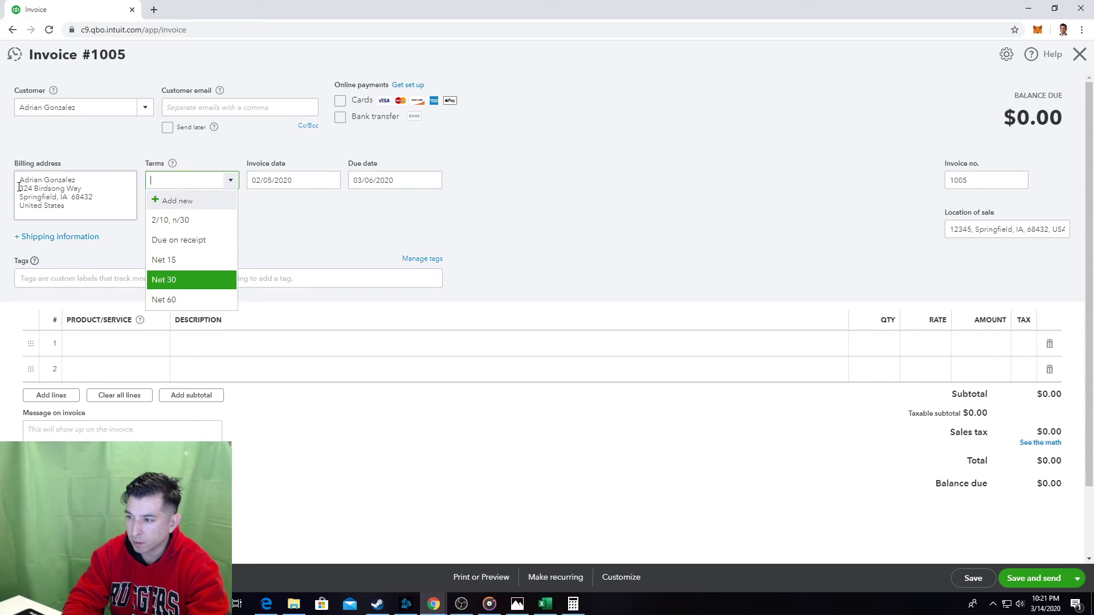
type("net 10")
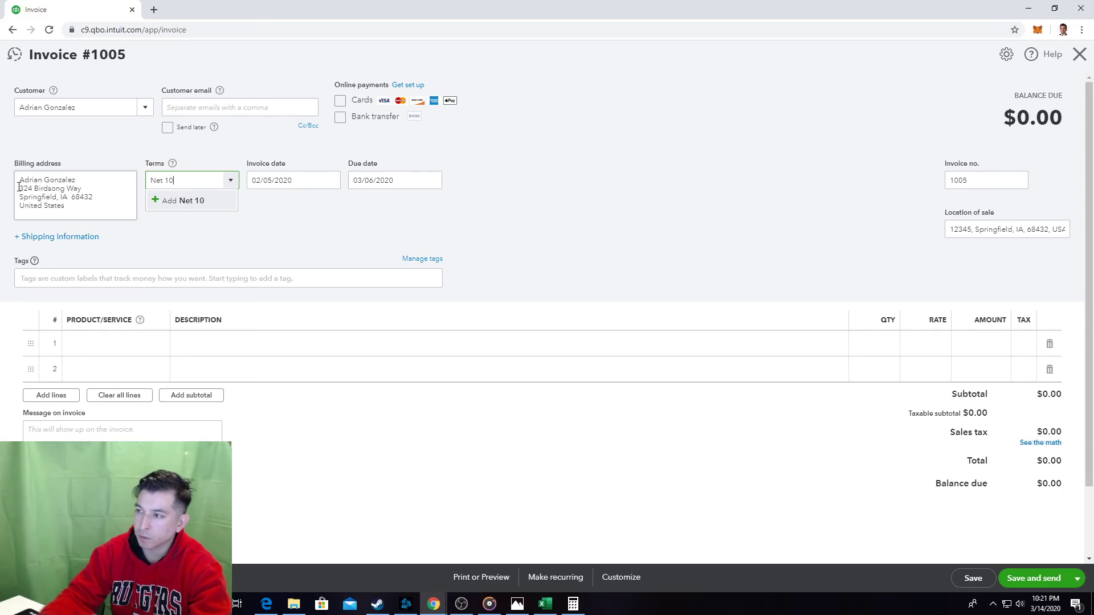
left_click(205, 201)
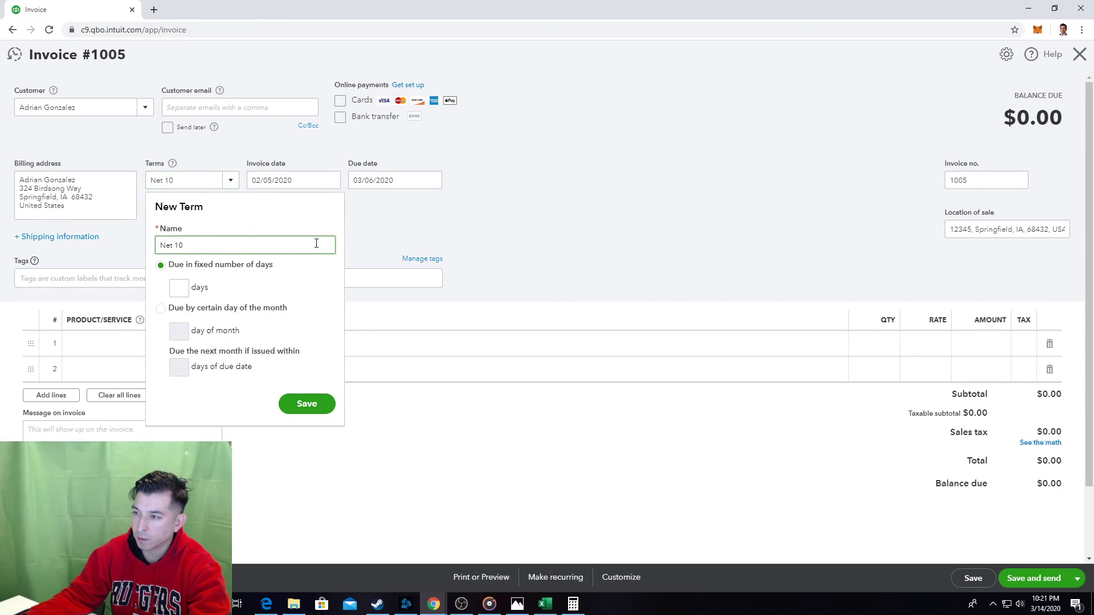
left_click(182, 289)
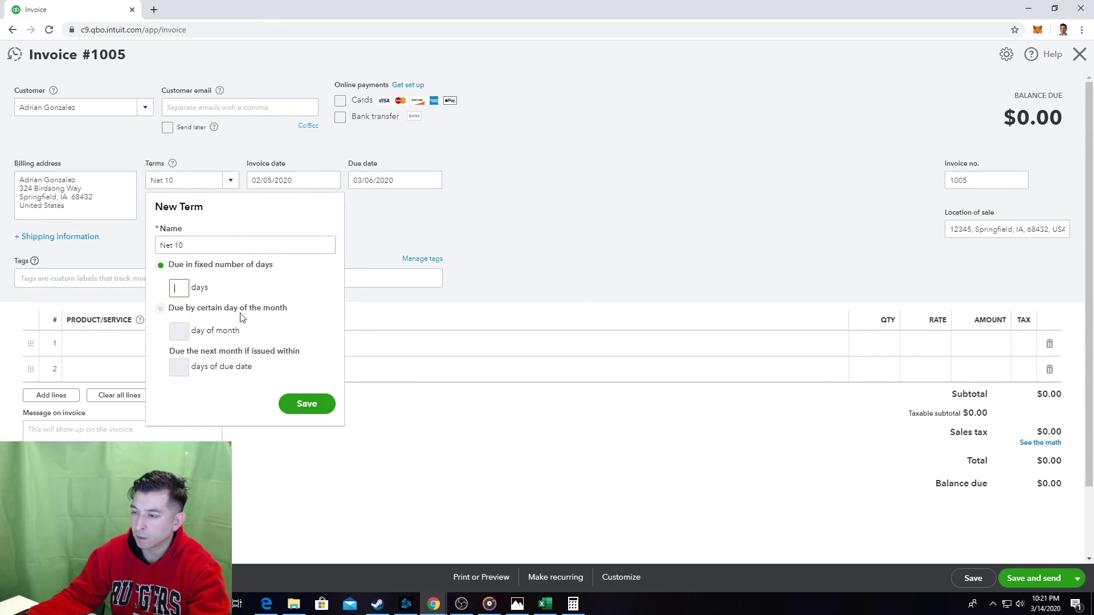
left_click(307, 404)
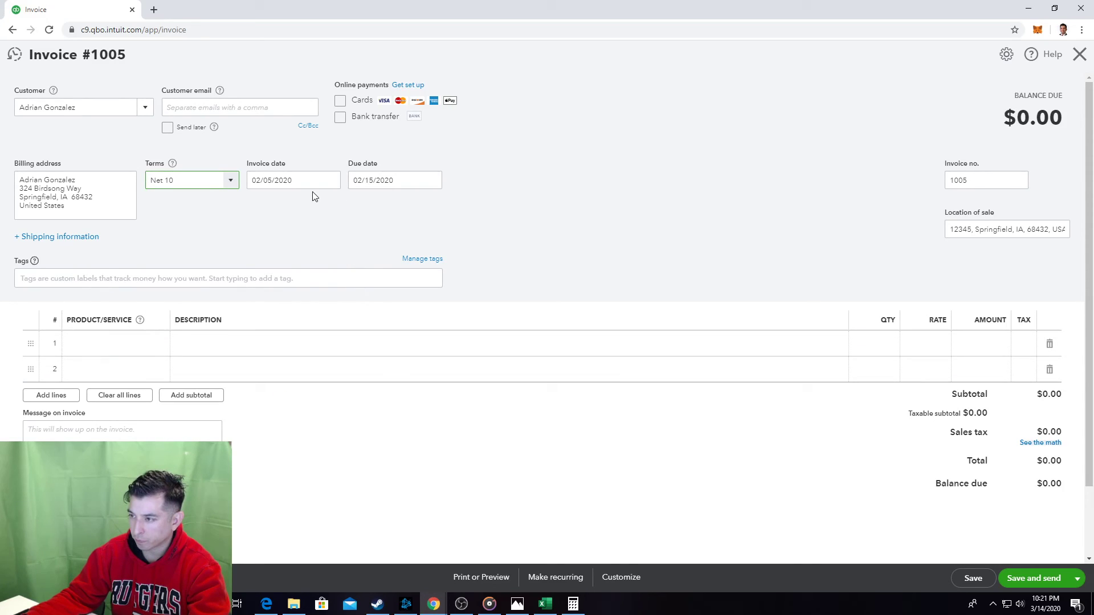
Reopen the Net 10 new-term form from the Terms list, then close it without saving.
key("alt+Tab")
left_click(240, 226)
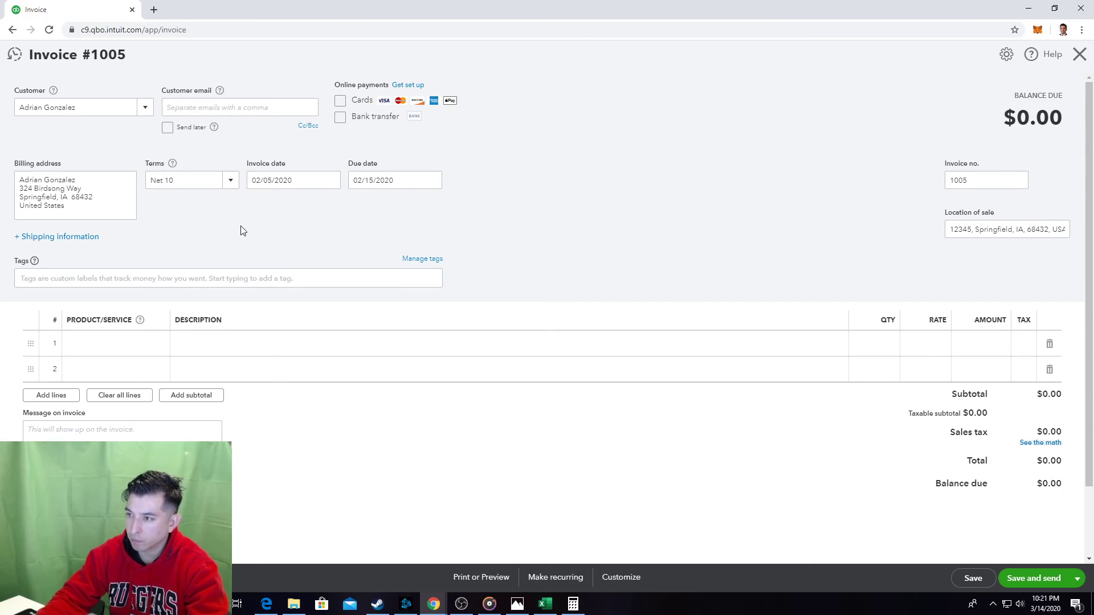
key("alt+Tab")
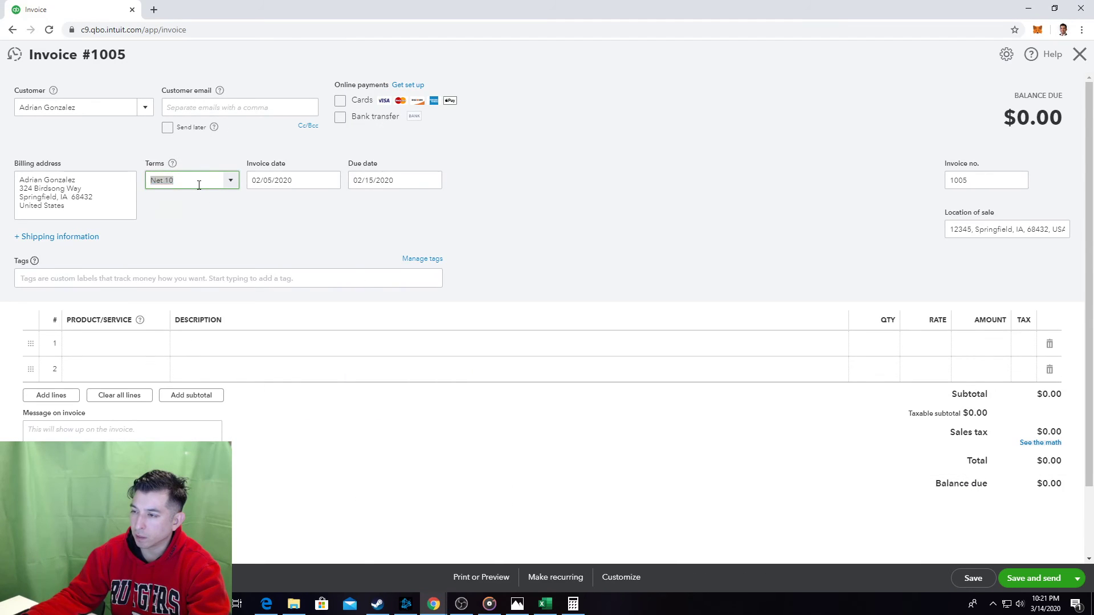
key("alt+Tab")
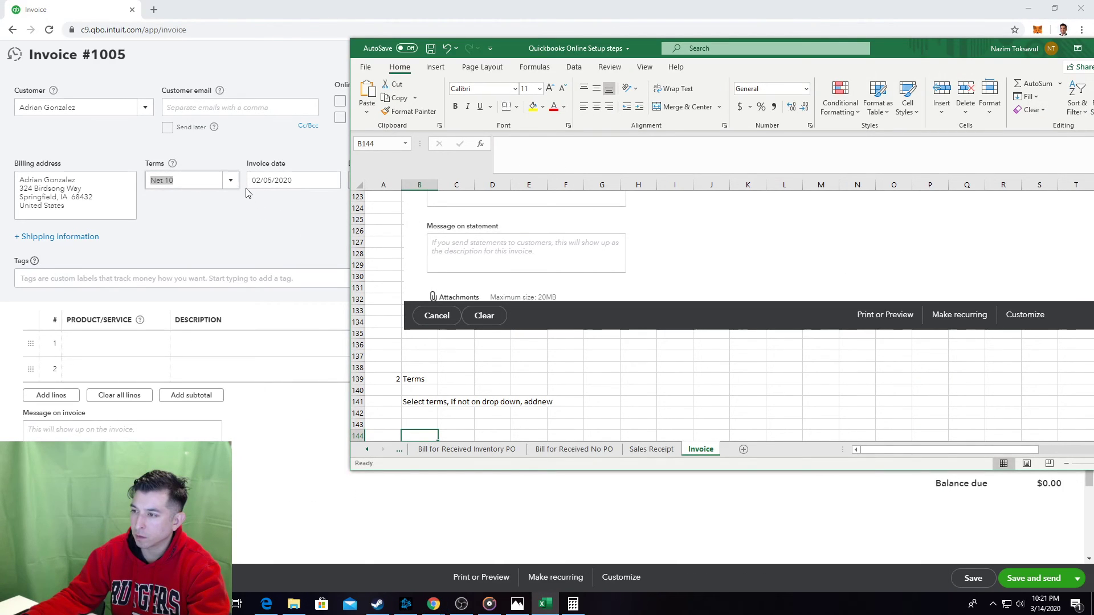
key("alt+Tab")
left_click(230, 181)
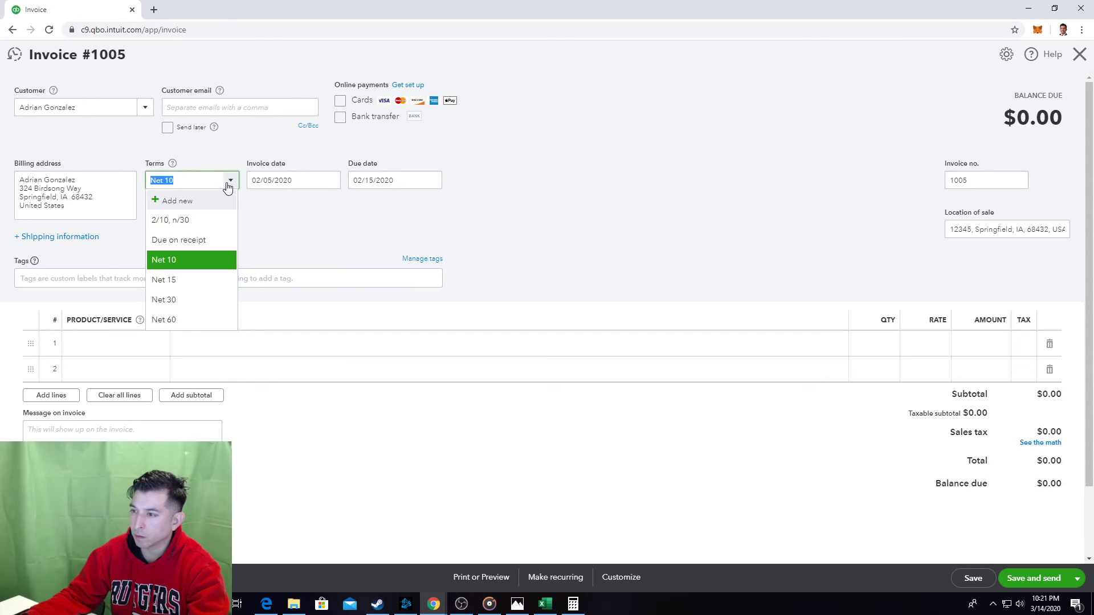
type("Net")
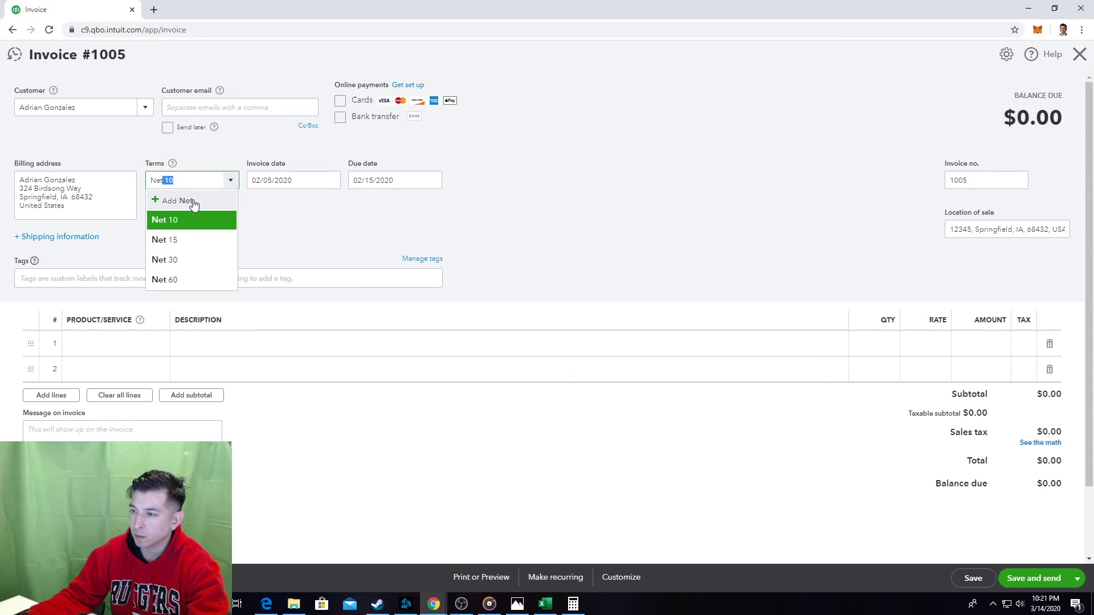
left_click(193, 202)
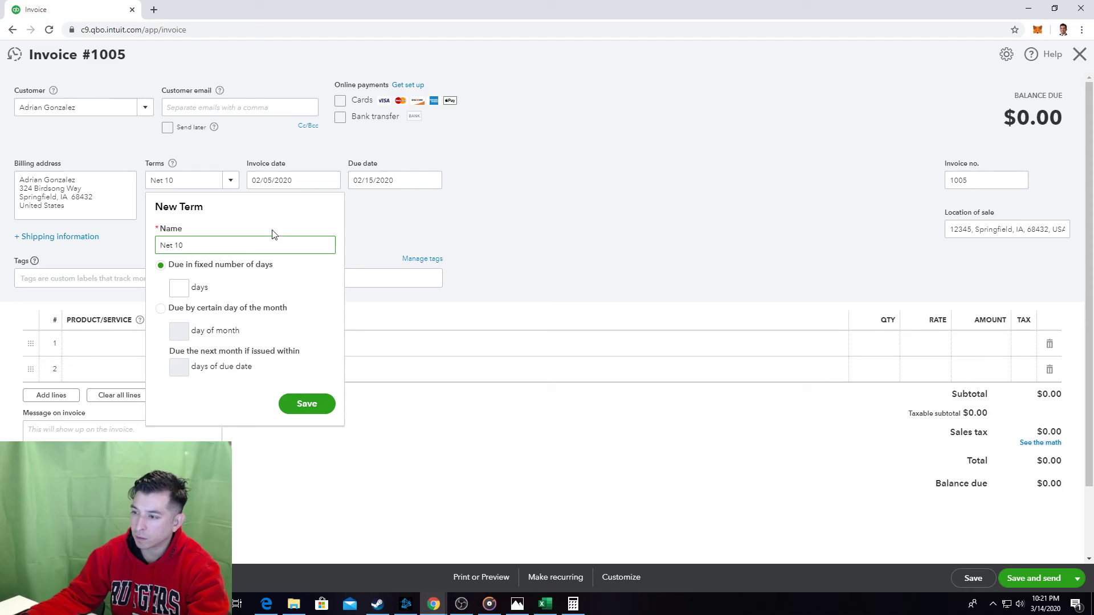
left_click(510, 234)
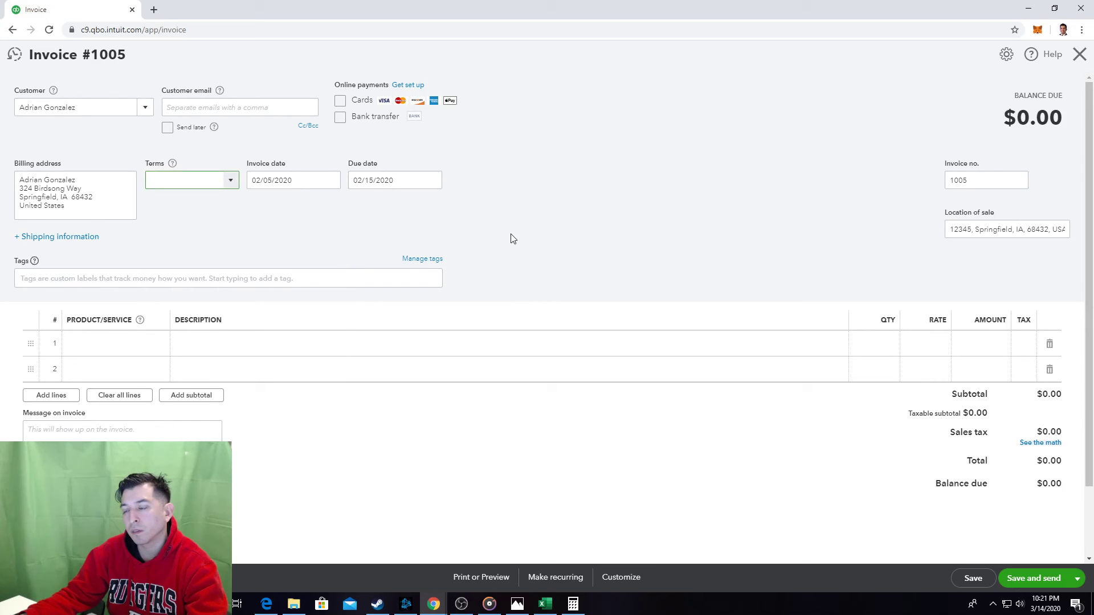
Apply Net 10 as invoice #1005's terms, moving the due date to 02/15/2020.
key("alt+Tab")
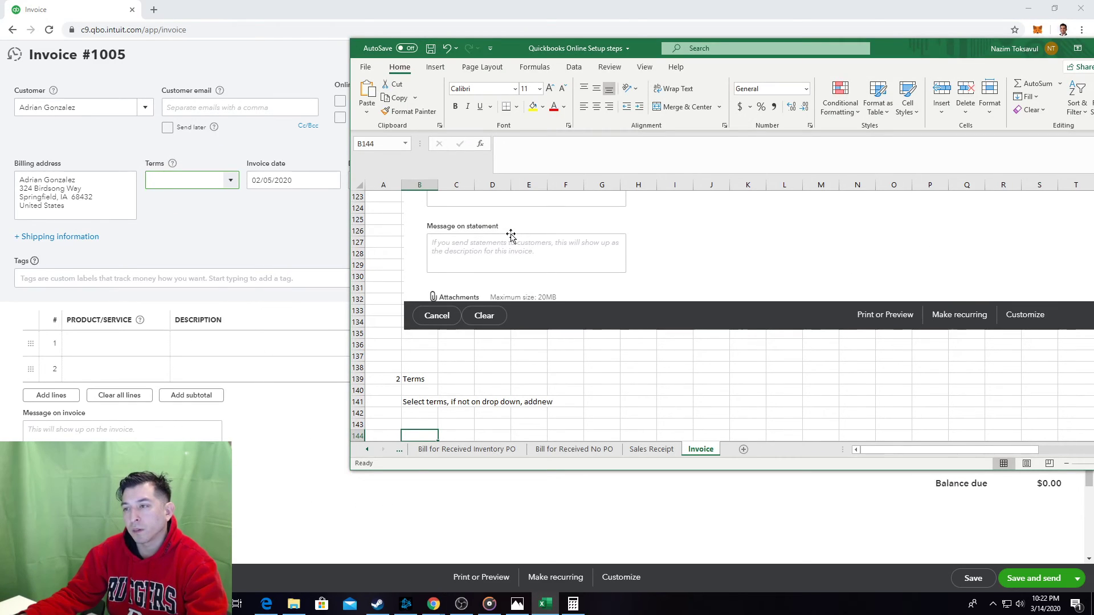
left_click(209, 187)
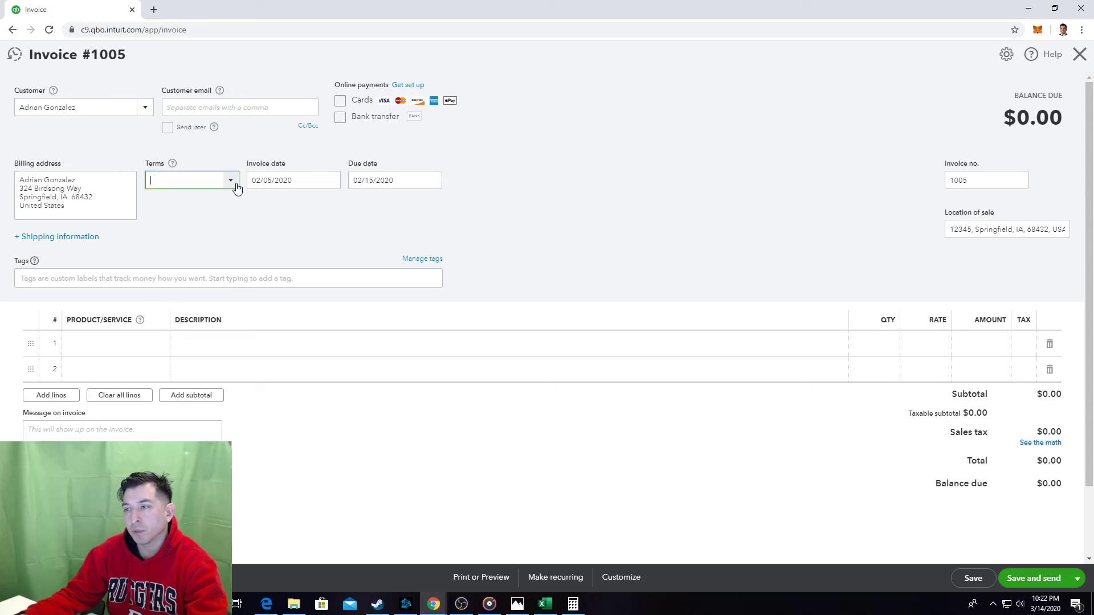
left_click(231, 181)
left_click(195, 259)
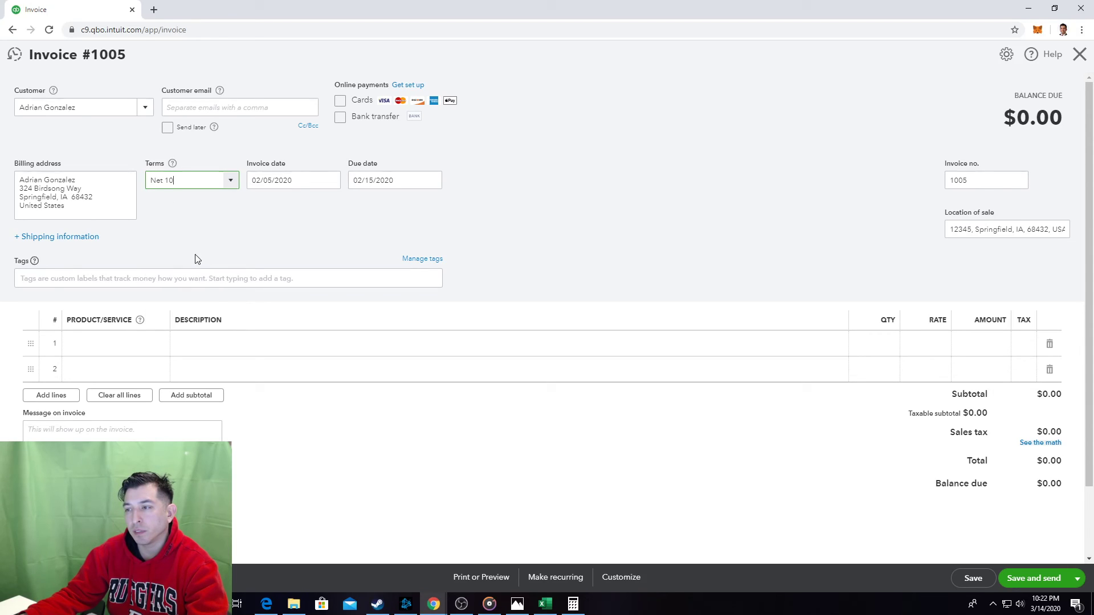
left_click(402, 237)
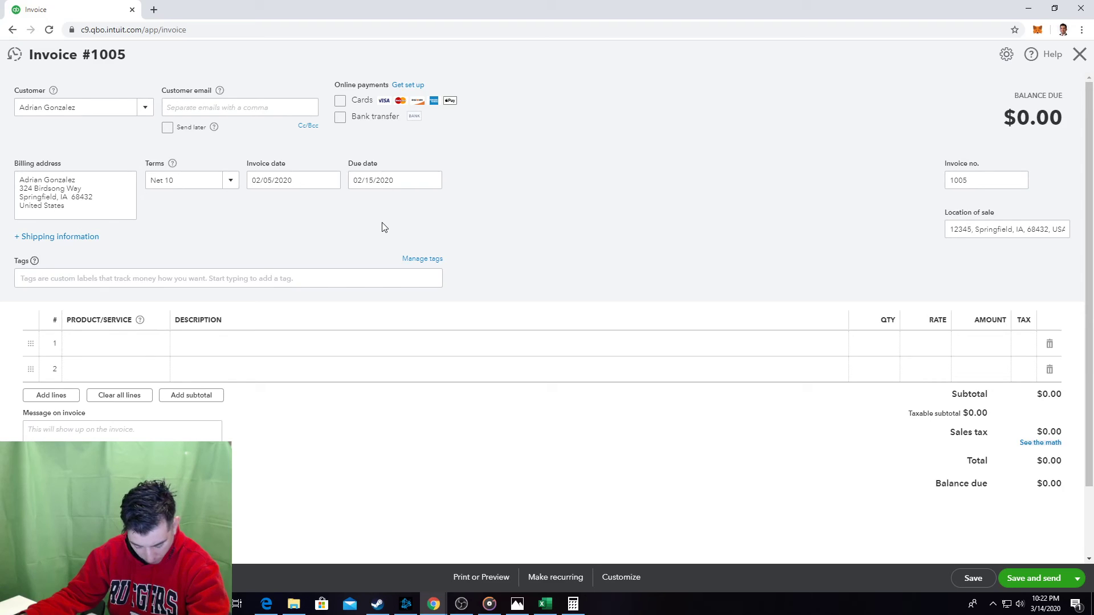
key("alt+Tab")
key("alt+Tab")
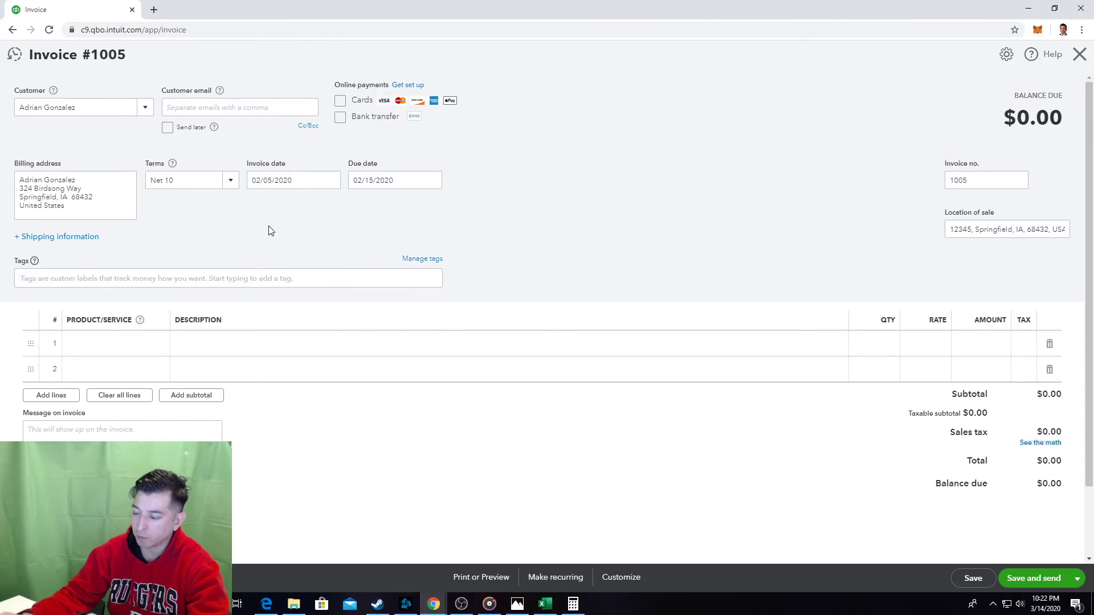
key("alt+Tab")
scroll(453, 356, "down", 1)
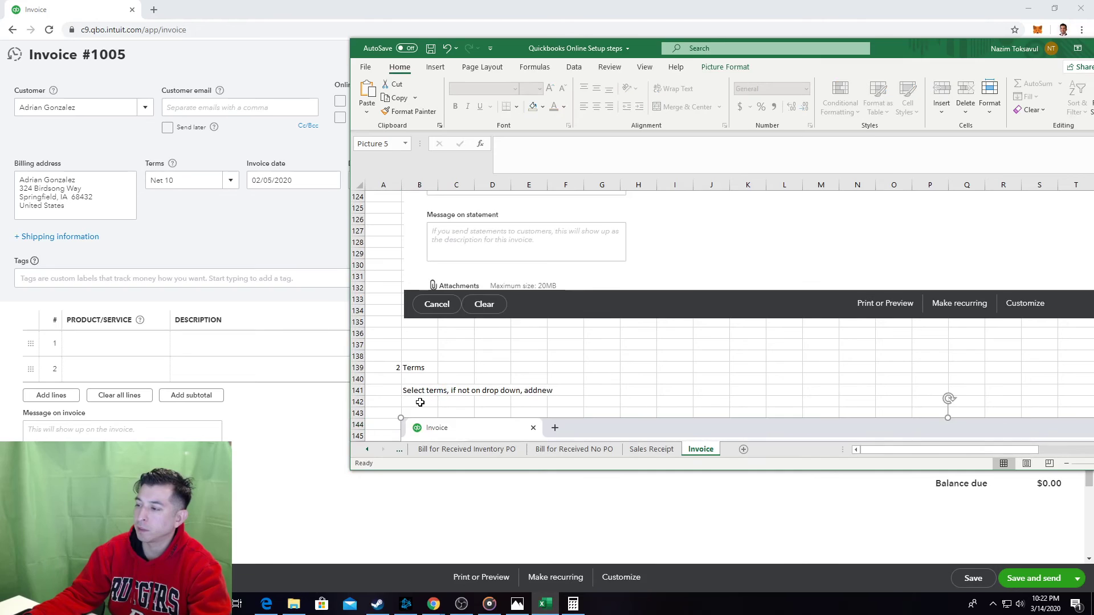
Paste the invoice screenshot under the terms note and add step 3 'Invoice Date' in A200:B200.
key("ctrl+v")
scroll(417, 400, "down", 12)
scroll(405, 402, "down", 8)
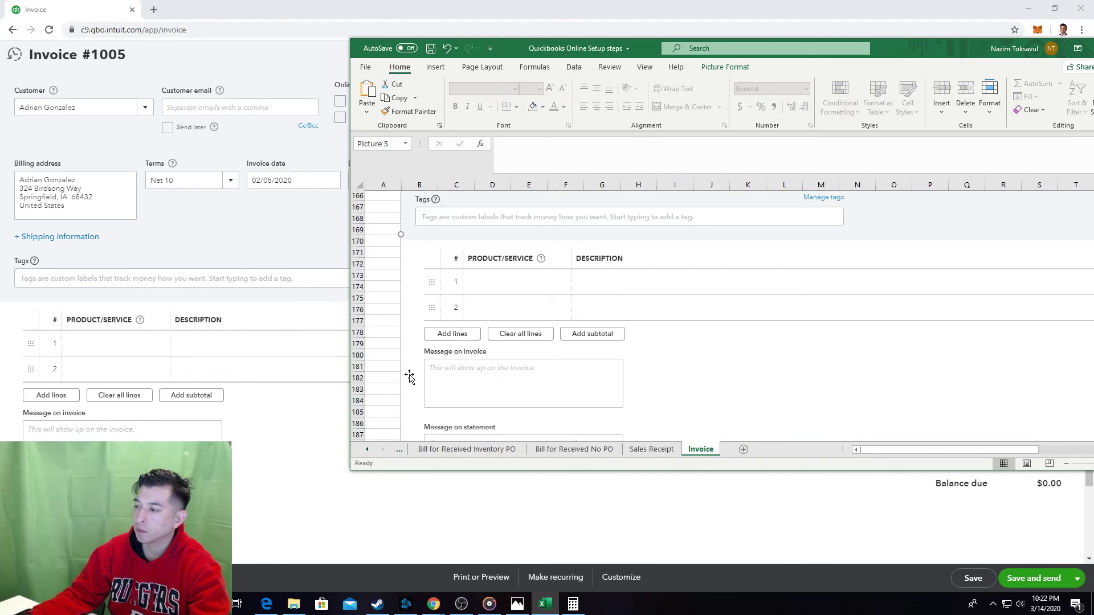
left_click(388, 380)
left_click(387, 389)
type("3")
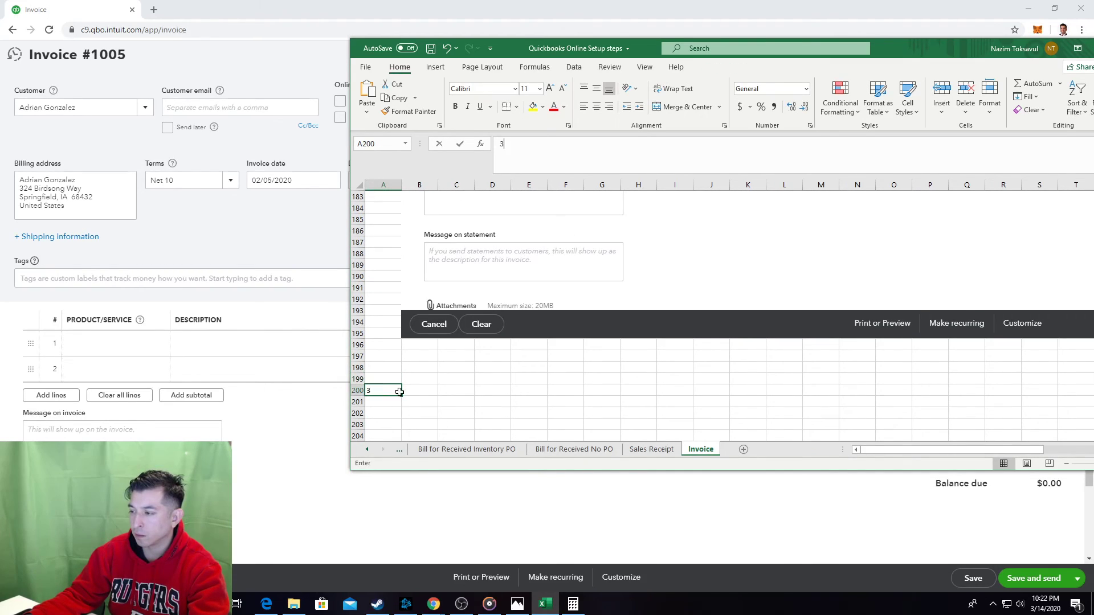
key("Tab")
type("Invoice D")
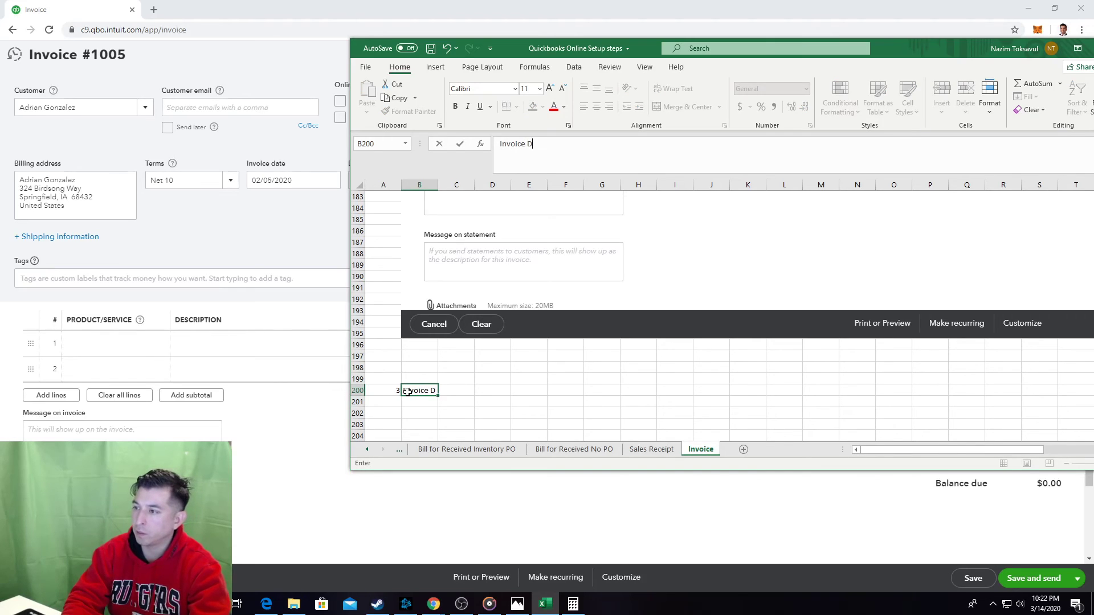
type("ate")
key("Down")
key("Down")
key("Down")
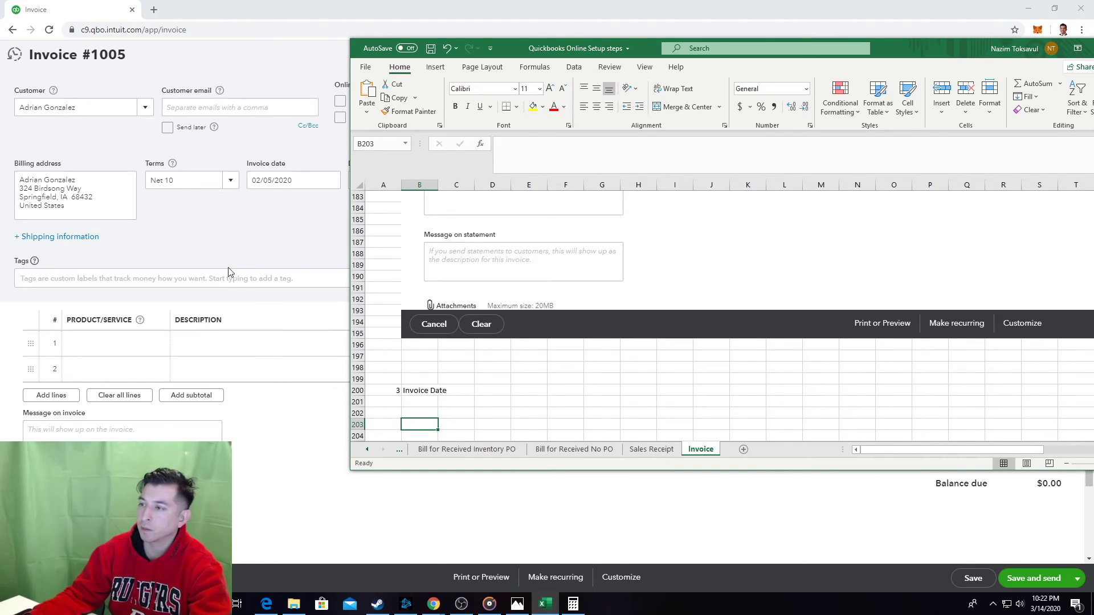
Change invoice #1005's date to 02/06/2020 using the calendar.
left_click(255, 224)
left_click(293, 182)
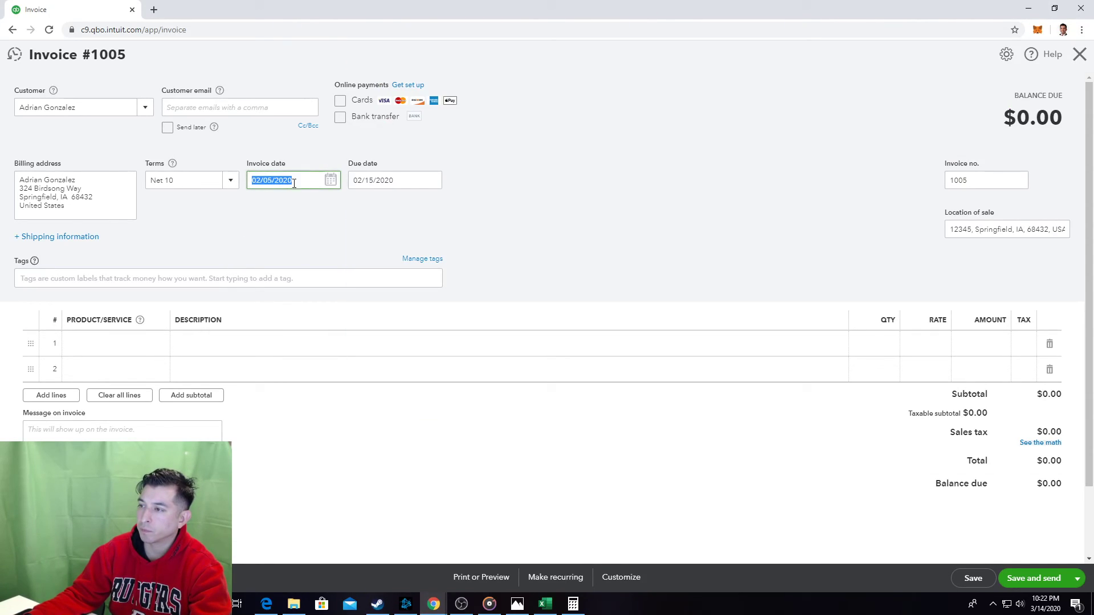
left_click(329, 180)
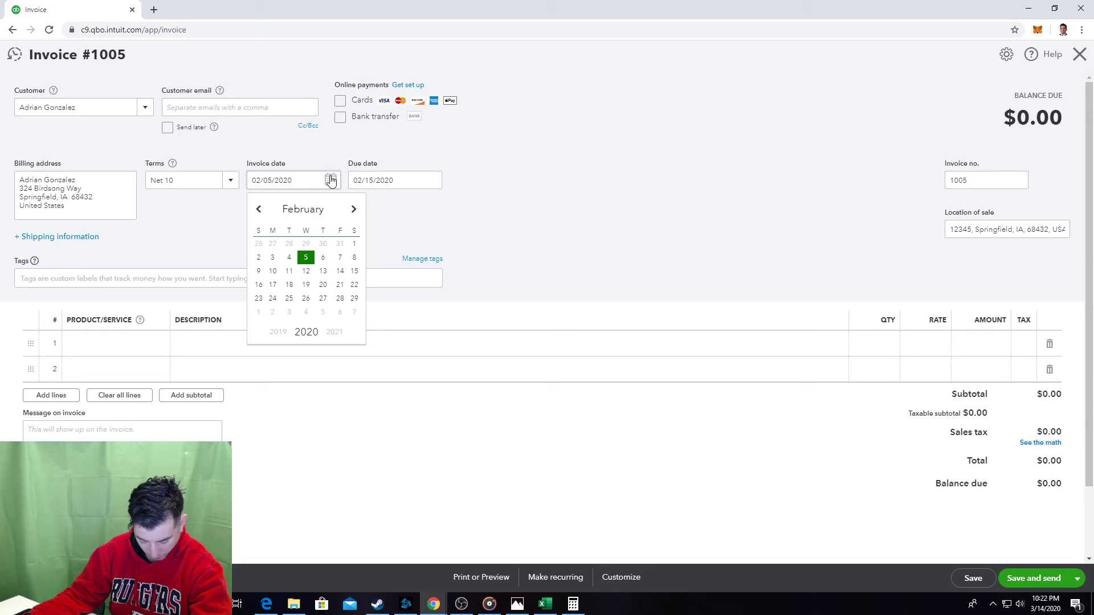
left_click(322, 257)
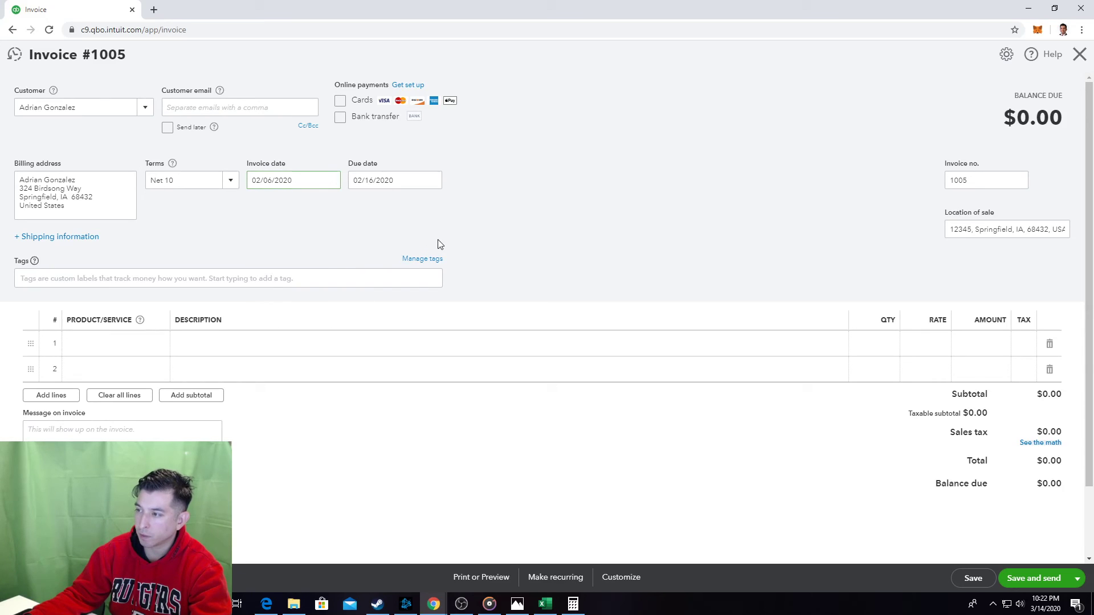
Relabel B200 as 'Invoice Date - enter' and paste the updated invoice screenshot at B203.
key("alt+Tab")
left_click(423, 390)
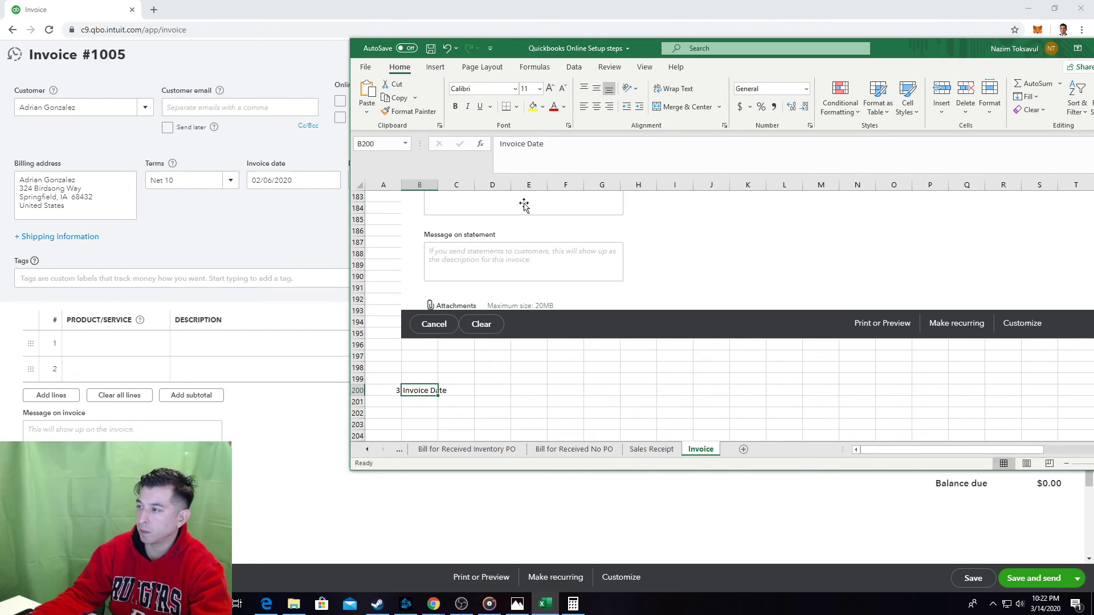
left_click(587, 138)
type("- enter")
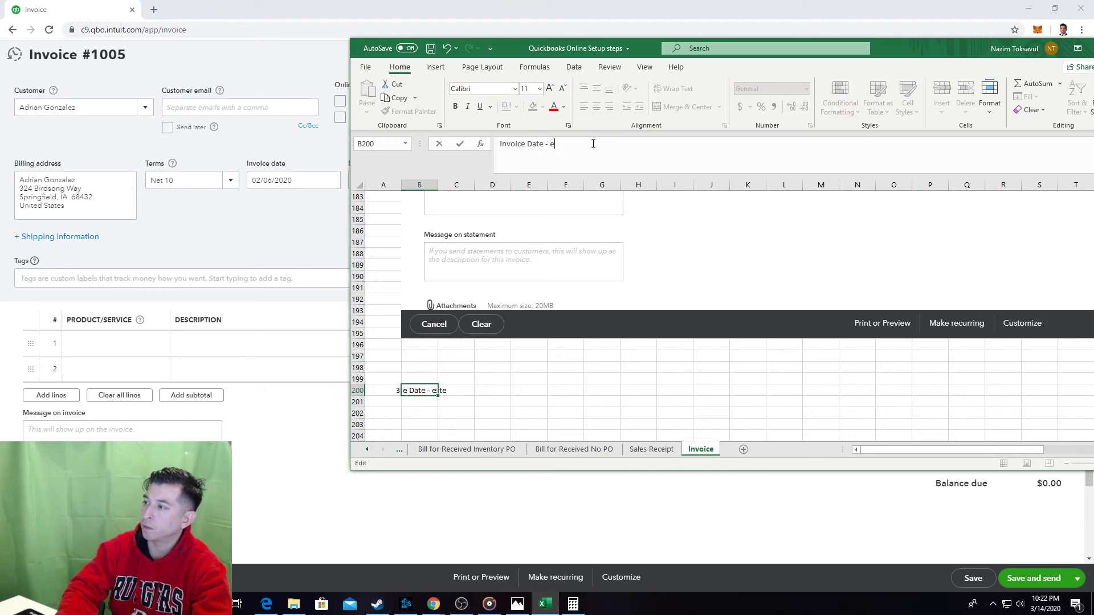
left_click(433, 421)
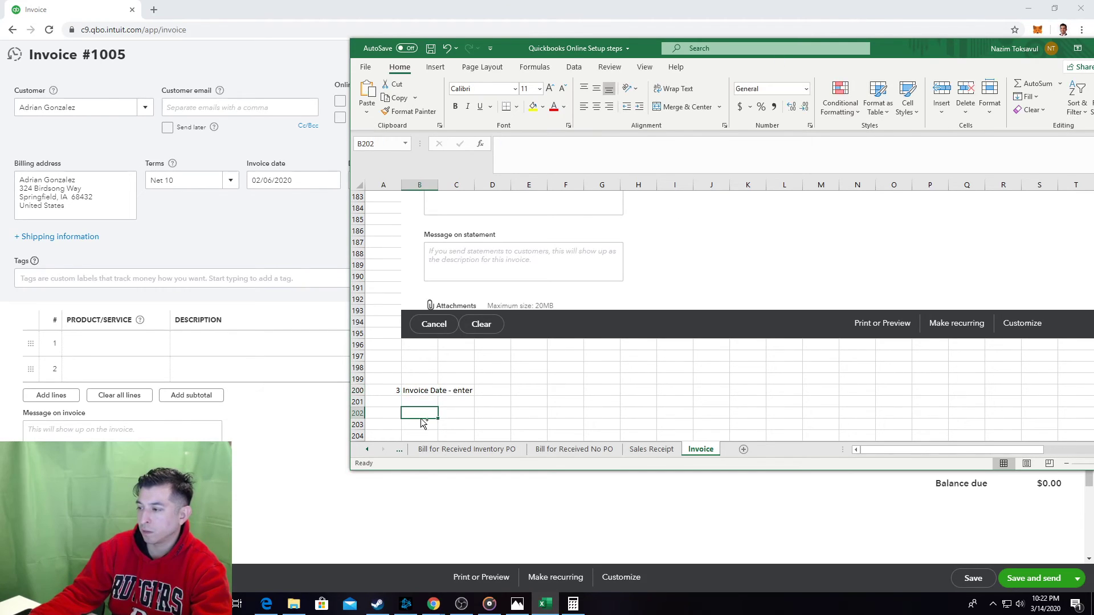
key("ctrl+v")
scroll(464, 342, "down", 16)
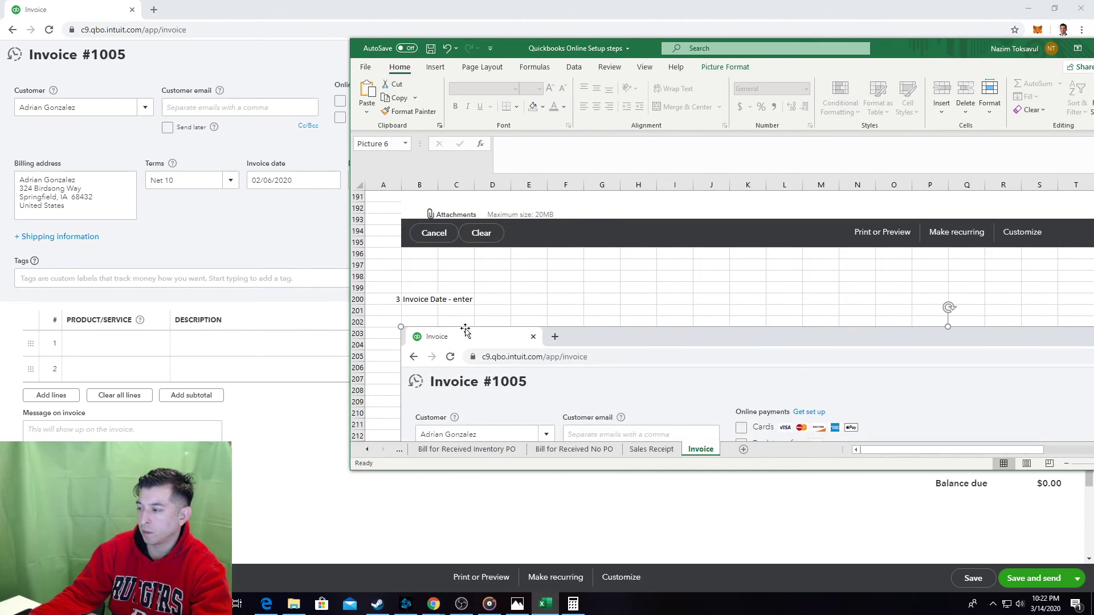
scroll(418, 292, "down", 6)
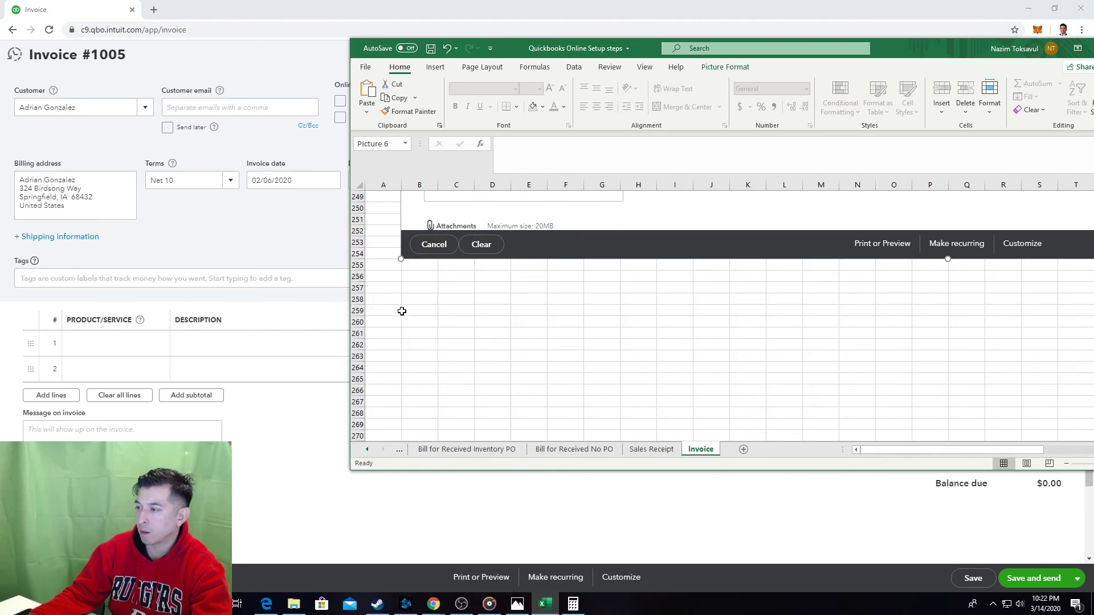
left_click(399, 305)
left_click(263, 226)
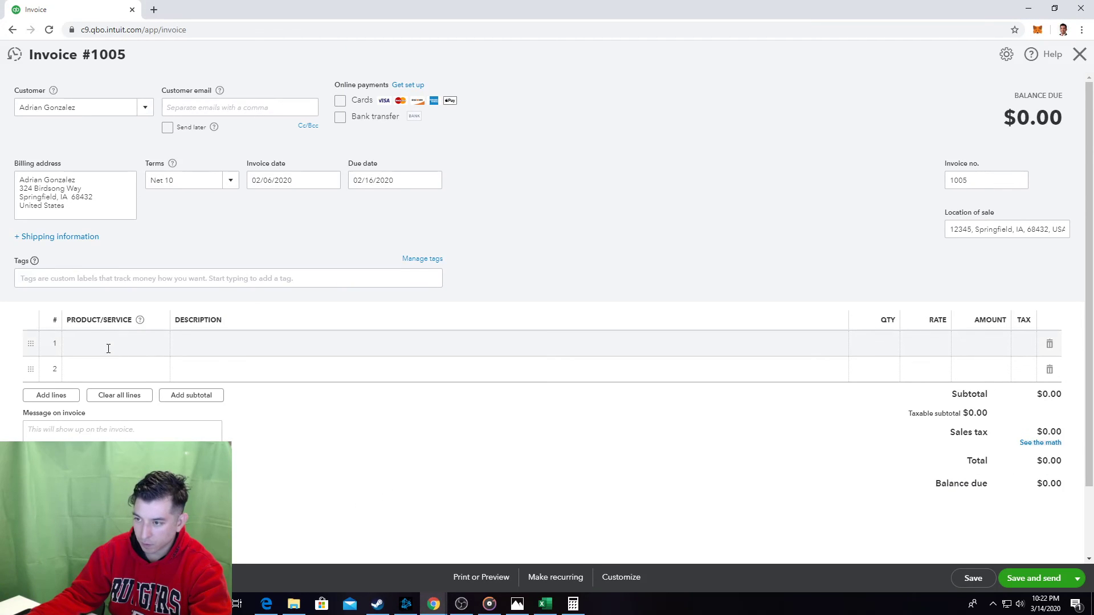
Add Monthly Membership as line 1's product, making the subtotal $35.00.
left_click(108, 346)
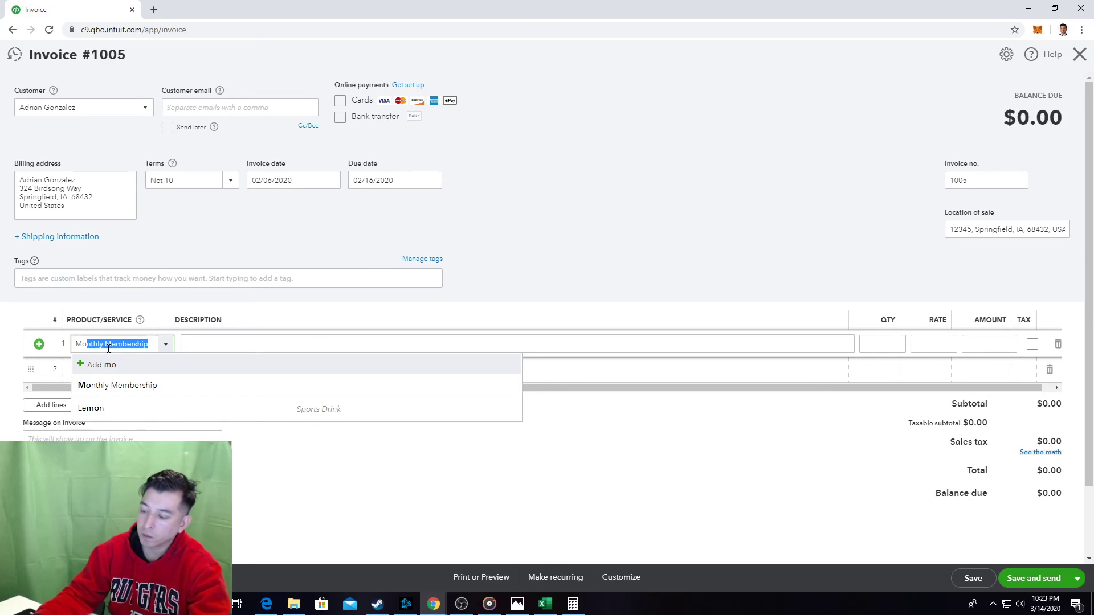
left_click(136, 389)
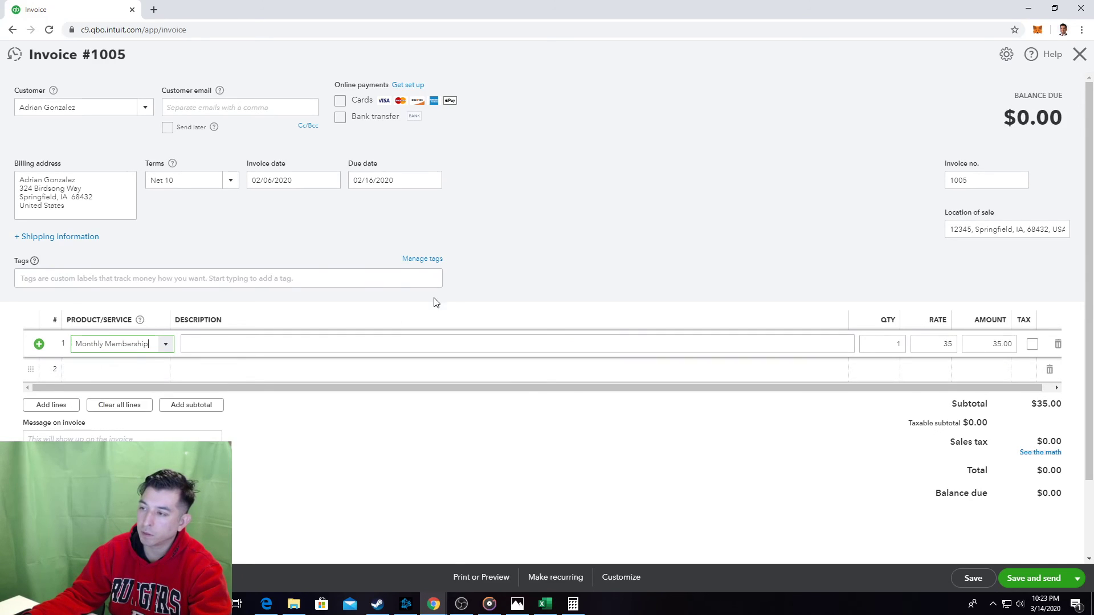
left_click(528, 271)
Add step 4 'Product/Service - enter account' in A259:B259 and paste the invoice screenshot beneath it.
key("alt+Tab")
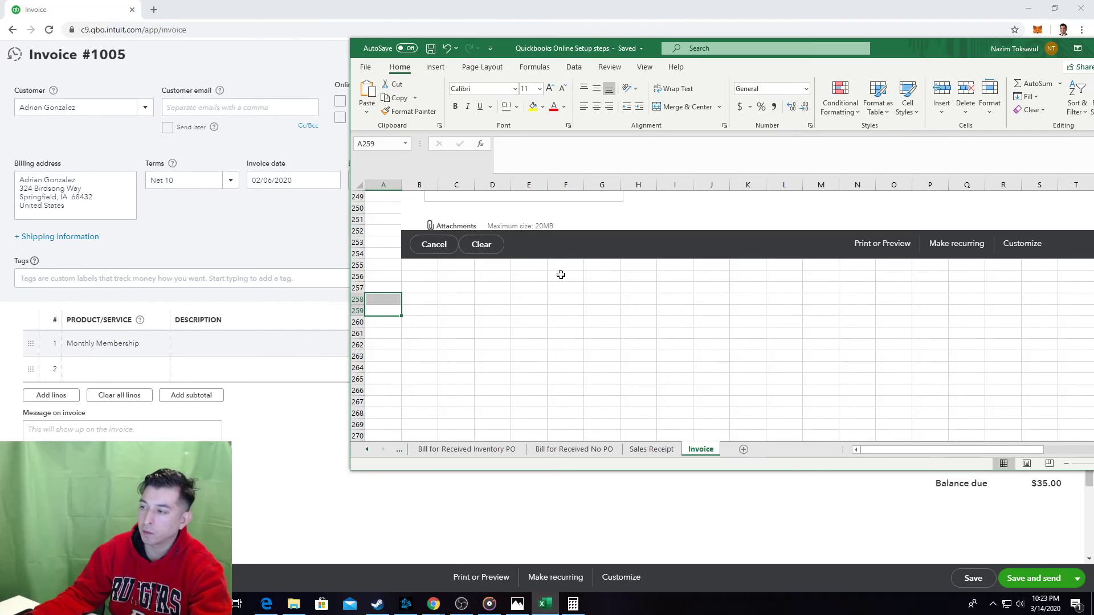
left_click(390, 311)
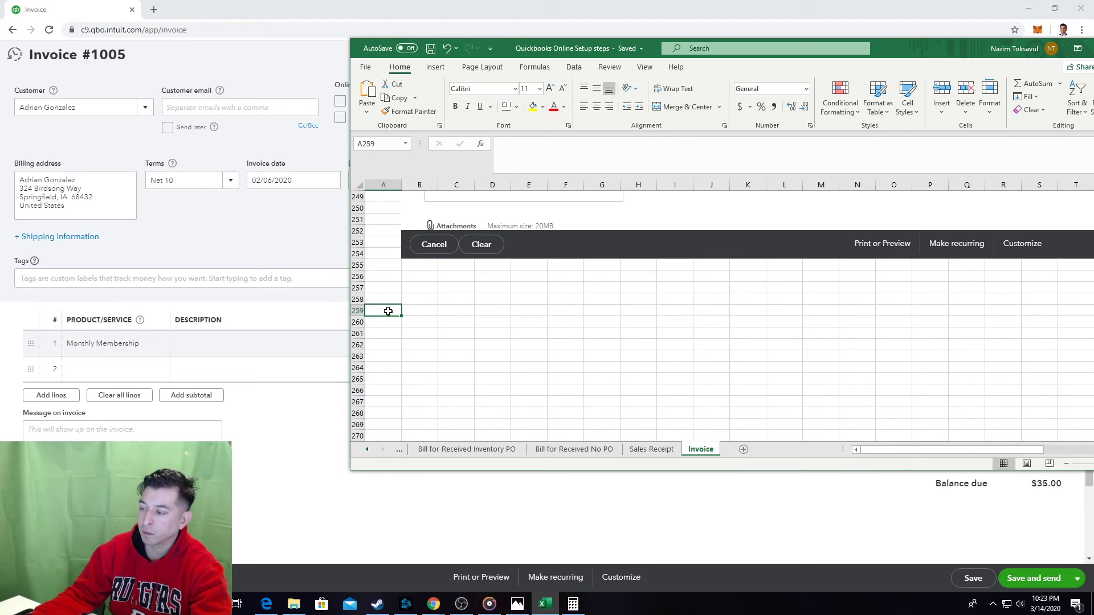
scroll(388, 311, "up", 15)
scroll(388, 311, "down", 13)
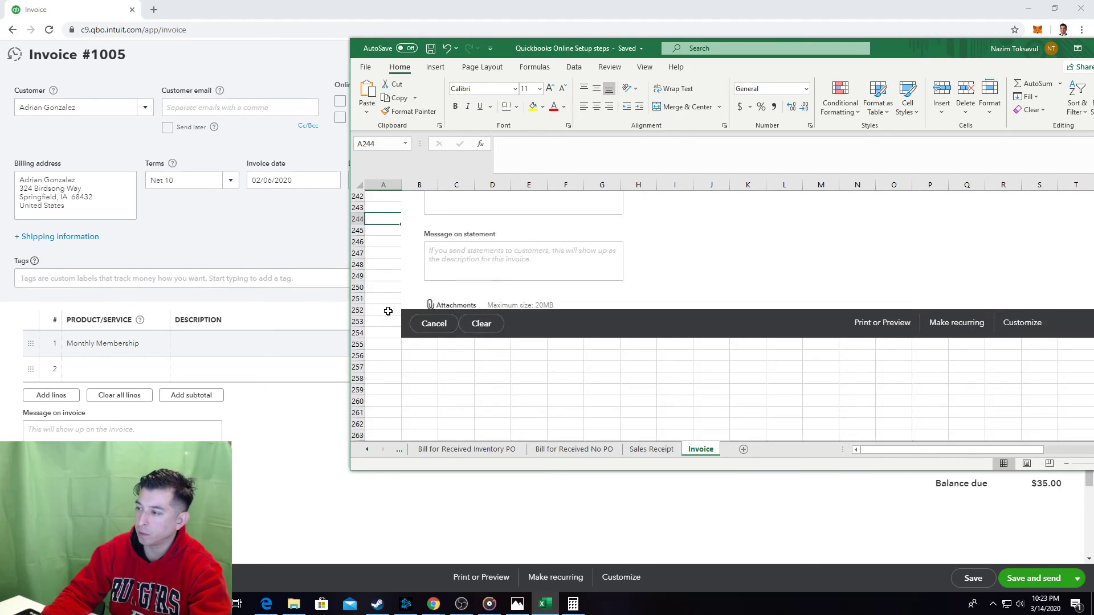
scroll(388, 311, "down", 3)
scroll(386, 310, "up", 2)
left_click(386, 370)
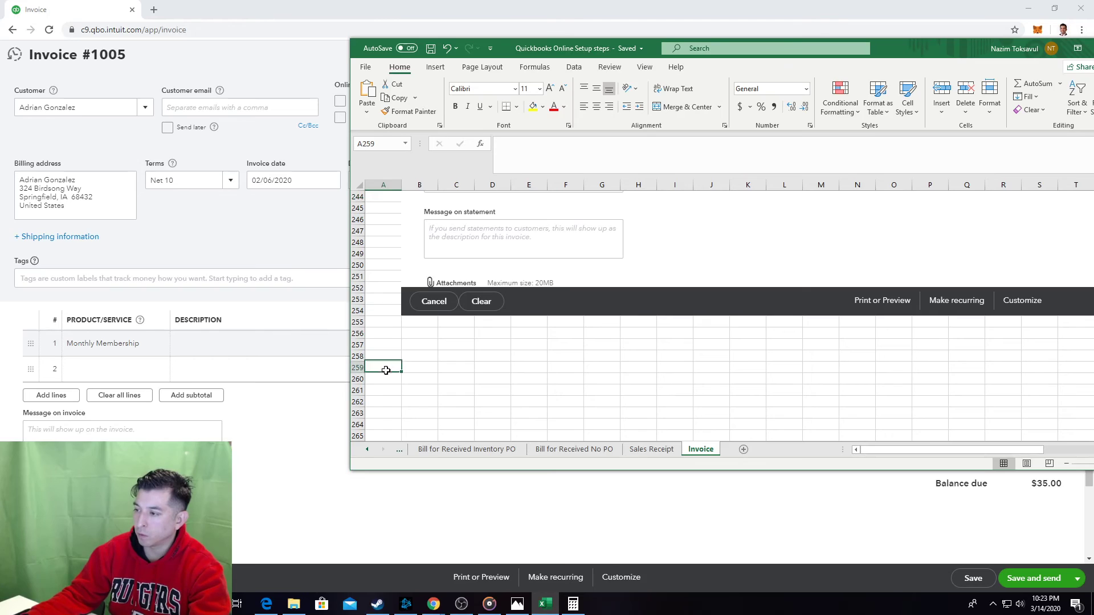
type("4")
left_click(407, 370)
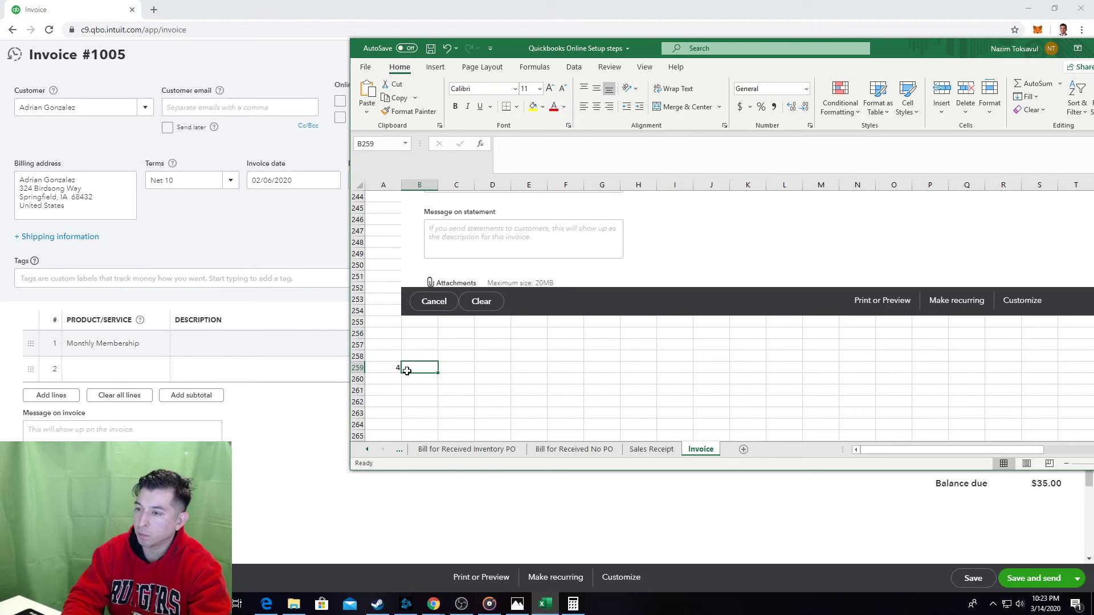
type("Product/Servic")
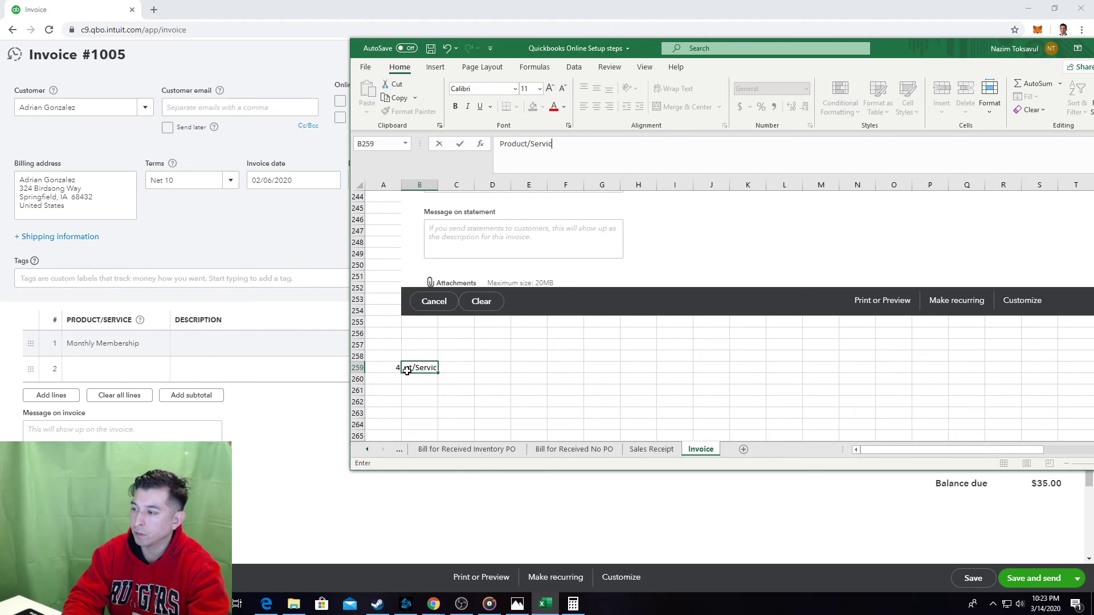
type("e - enter")
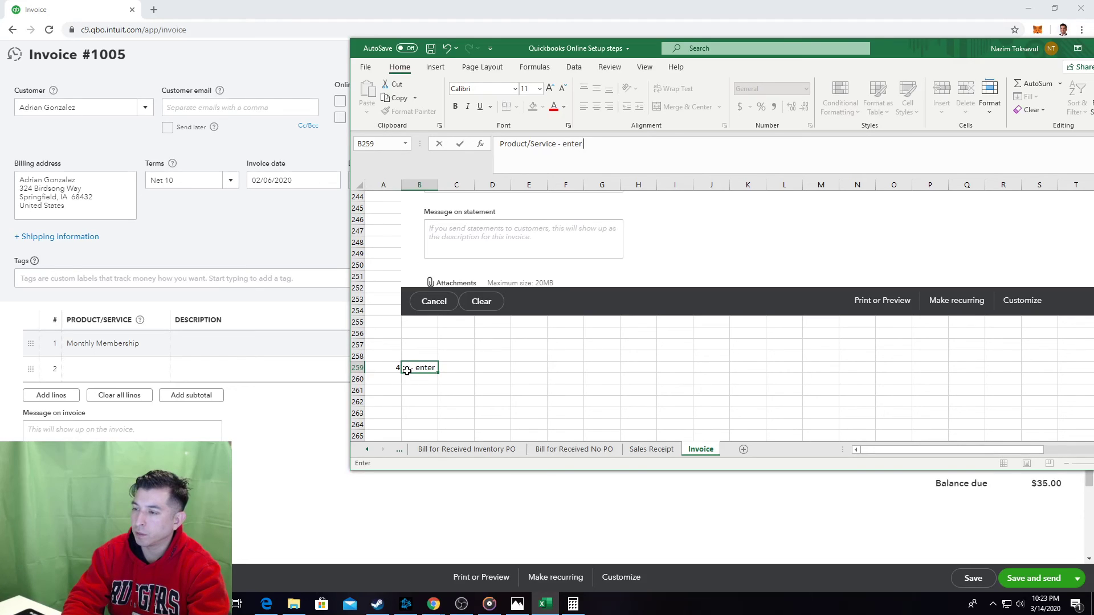
type(" account")
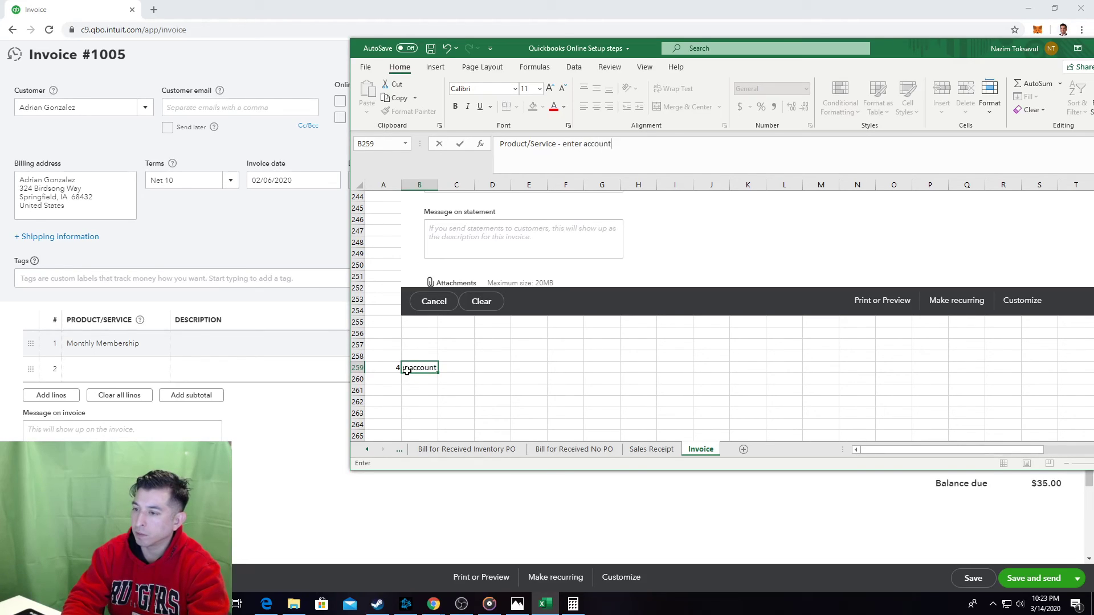
key("Return")
key("Return")
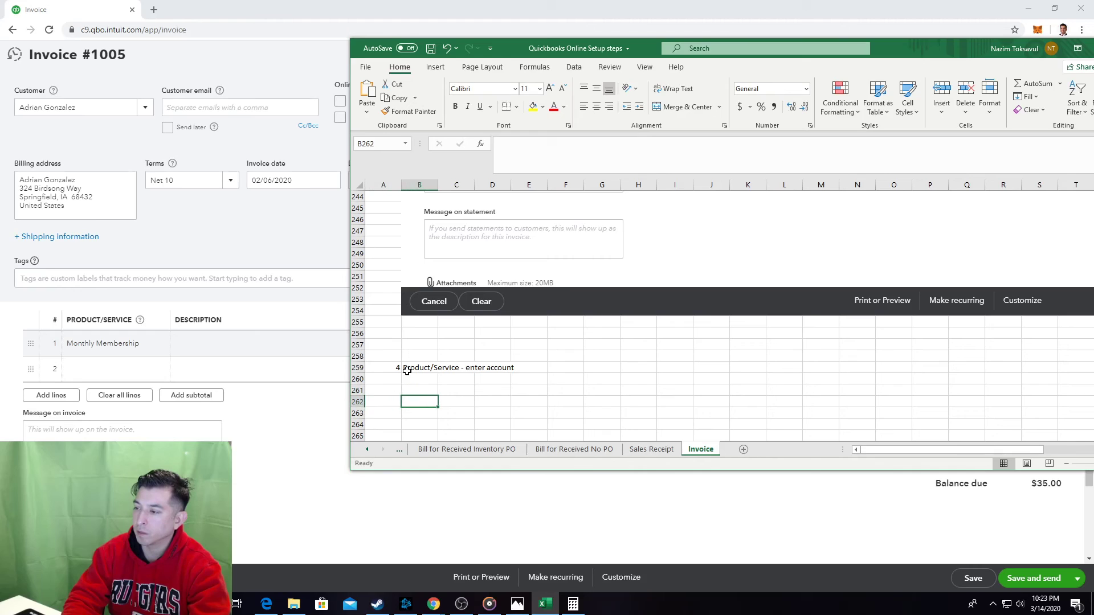
key("ctrl+v")
scroll(408, 374, "down", 2)
Bring a red outline rectangle from the Sales Receipt sheet onto the Invoice sheet's New-menu screenshot.
scroll(408, 373, "down", 3)
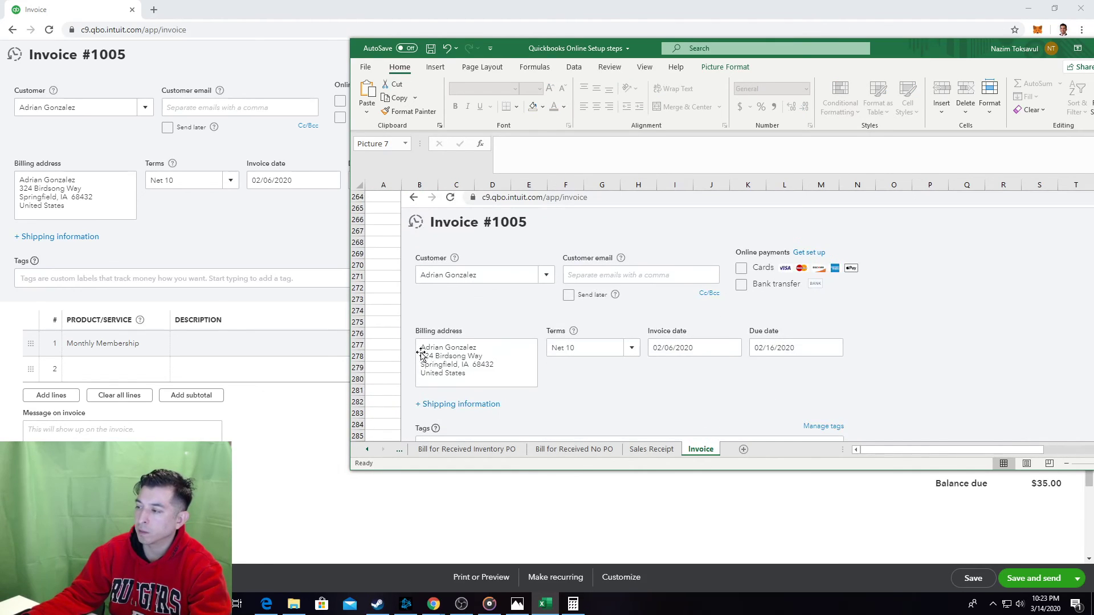
left_click(650, 450)
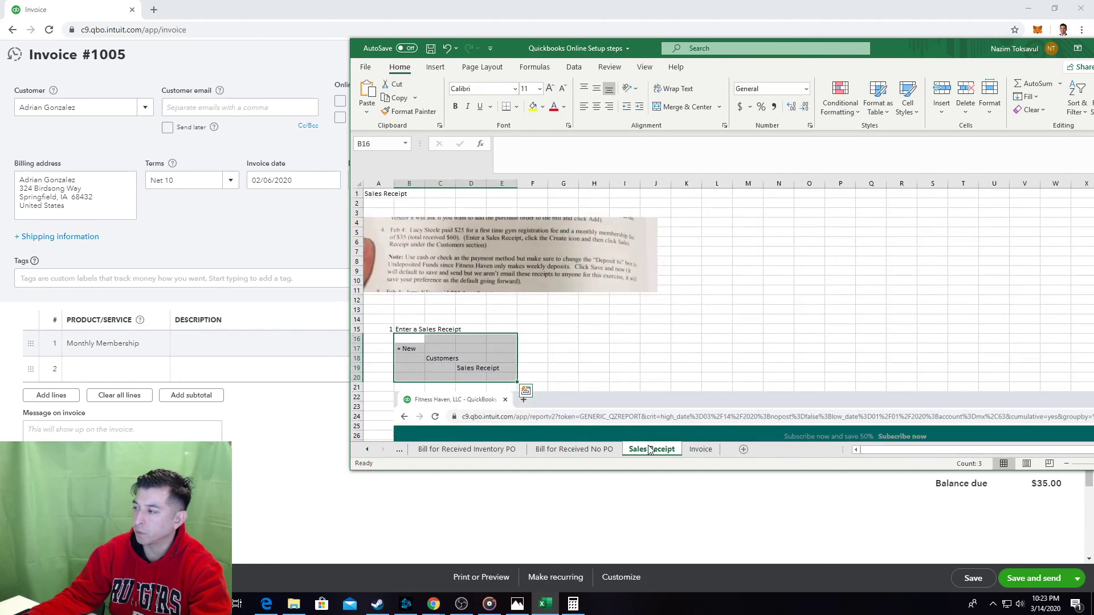
scroll(661, 334, "down", 9)
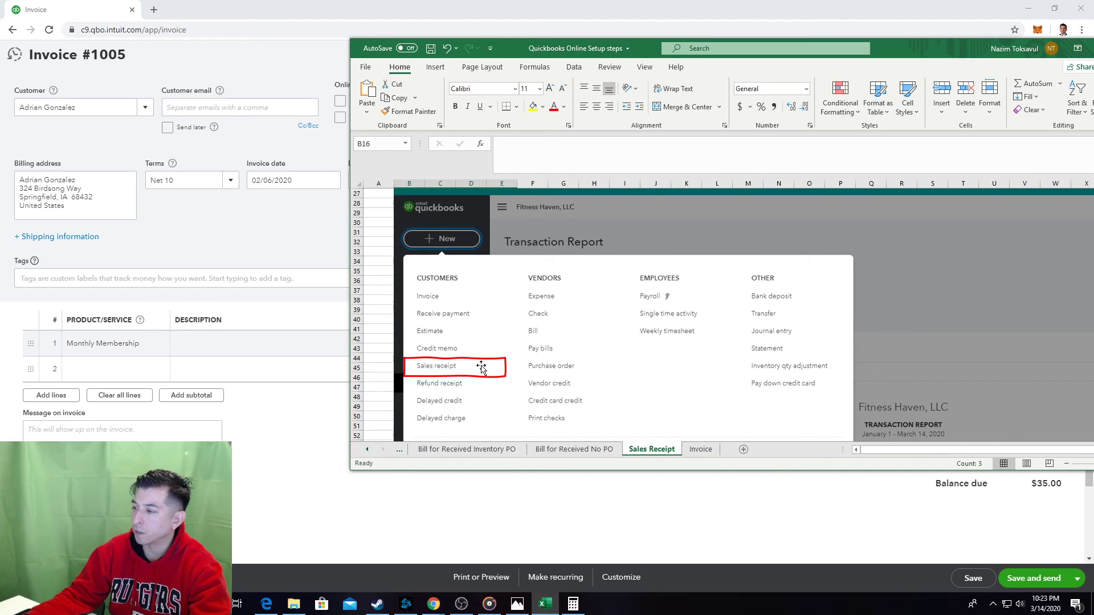
left_click(486, 365)
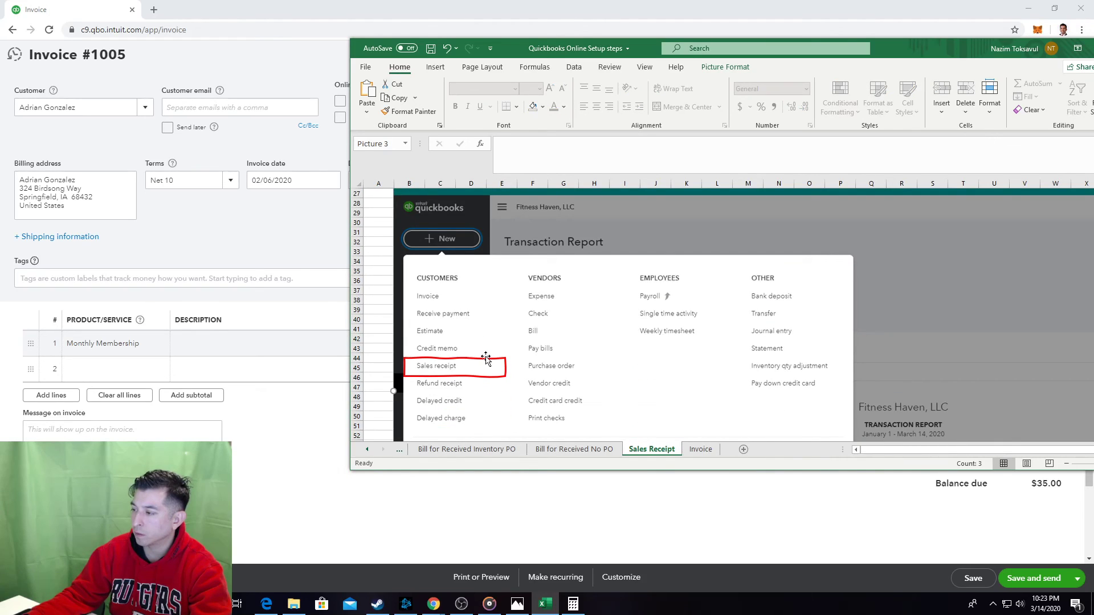
left_click(700, 449)
scroll(552, 192, "up", 1)
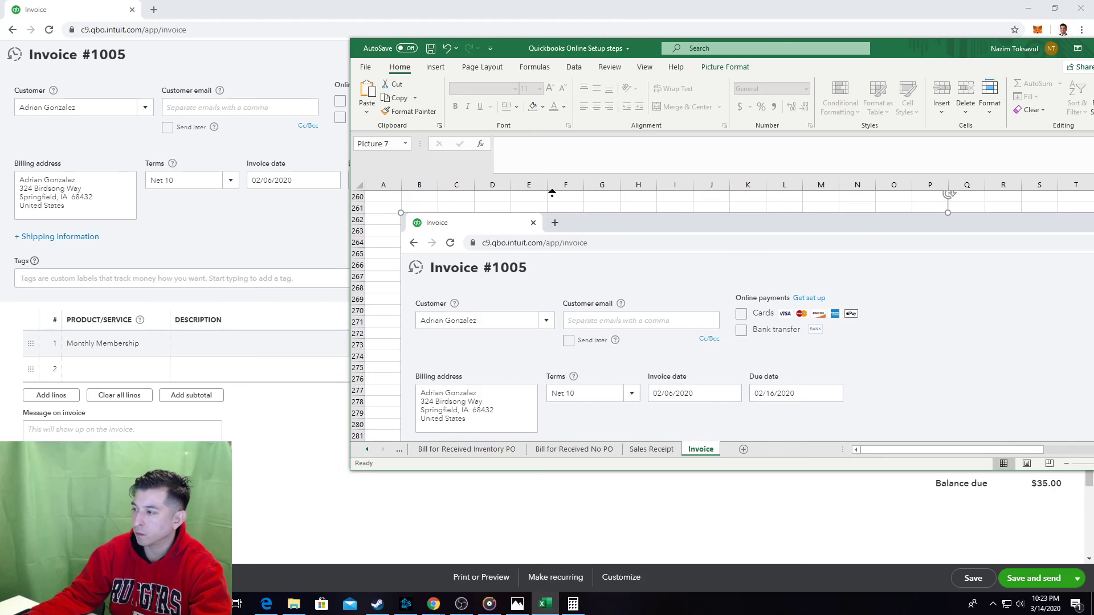
scroll(552, 194, "up", 20)
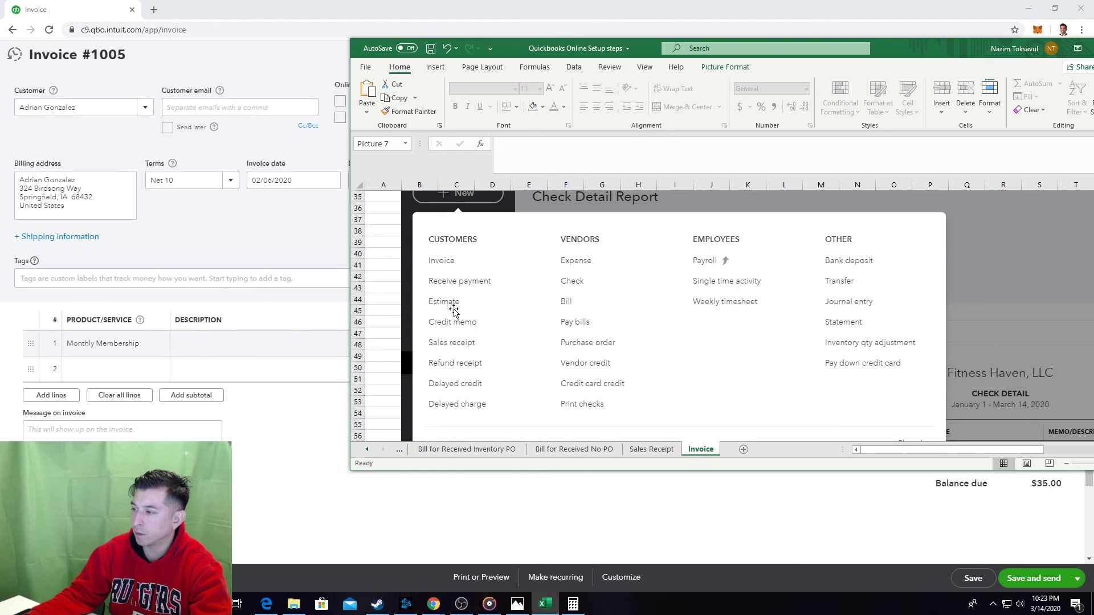
key("ctrl+v")
left_click_drag(399, 329, 400, 268)
Outline the Customer field in the invoice screenshot with a red rectangle.
scroll(487, 354, "down", 5)
scroll(488, 355, "down", 10)
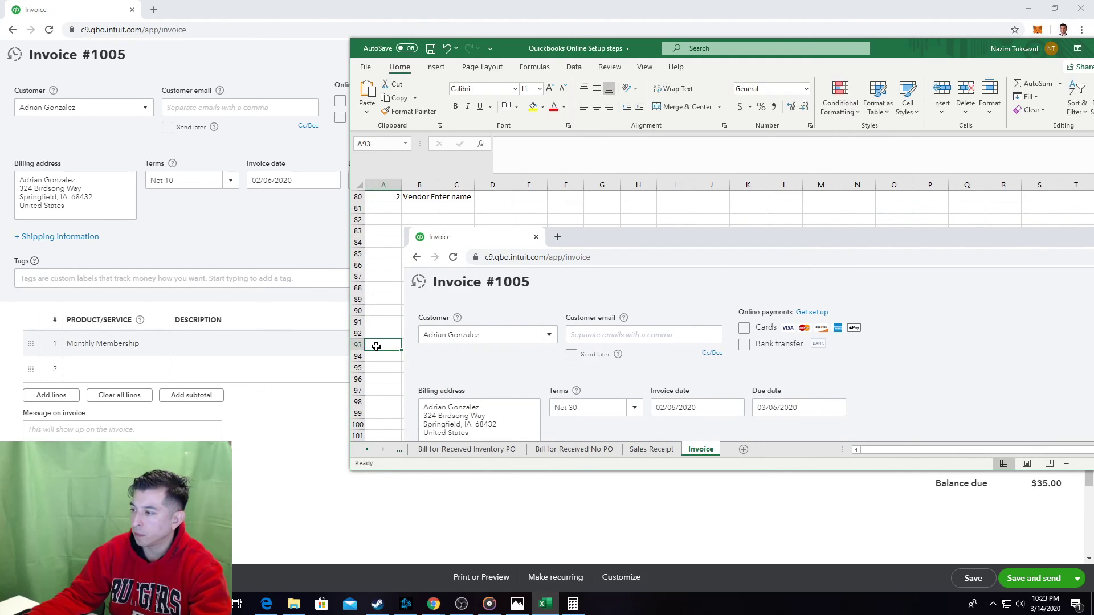
key("ctrl+v")
left_click_drag(440, 356, 490, 345)
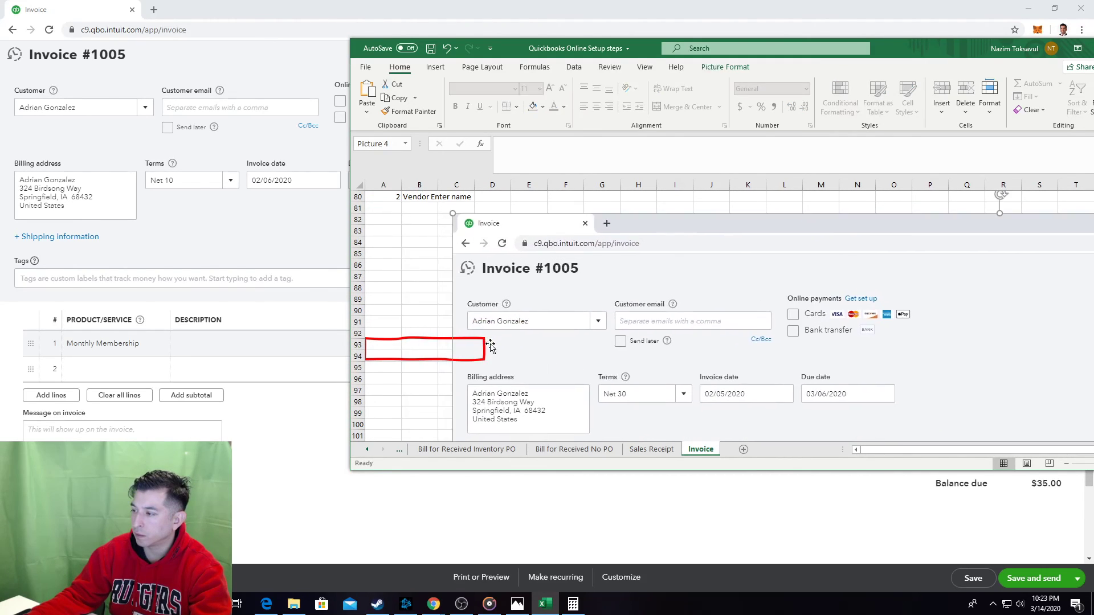
key("ctrl+z")
left_click_drag(396, 361, 434, 346)
left_click(393, 362)
Paste a red box and fit it around the Net 10 Terms field in the step 2 screenshot.
scroll(390, 353, "down", 12)
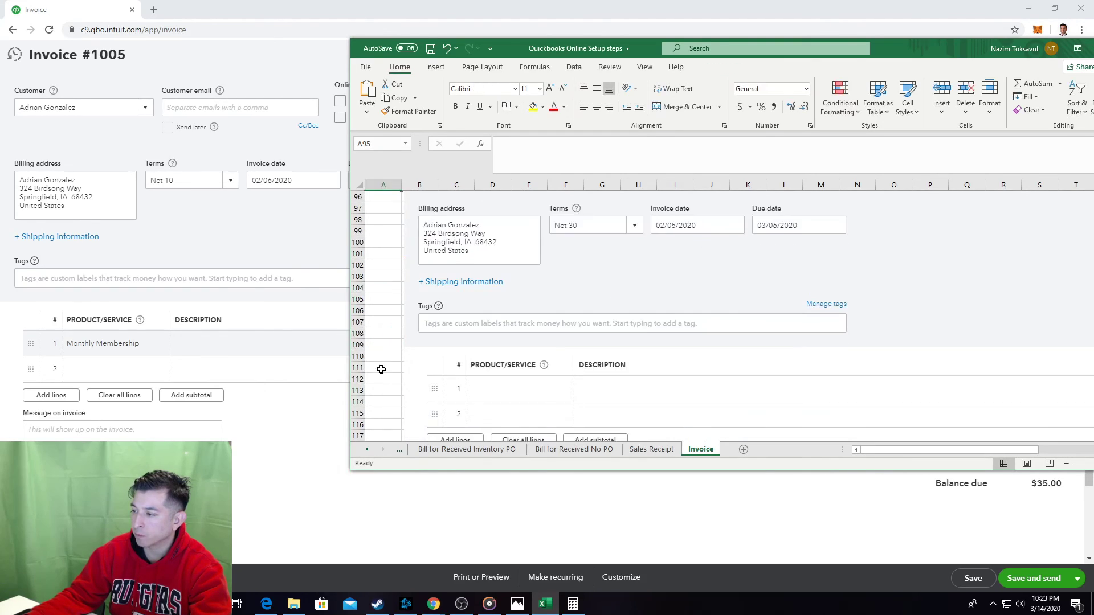
scroll(388, 341, "down", 9)
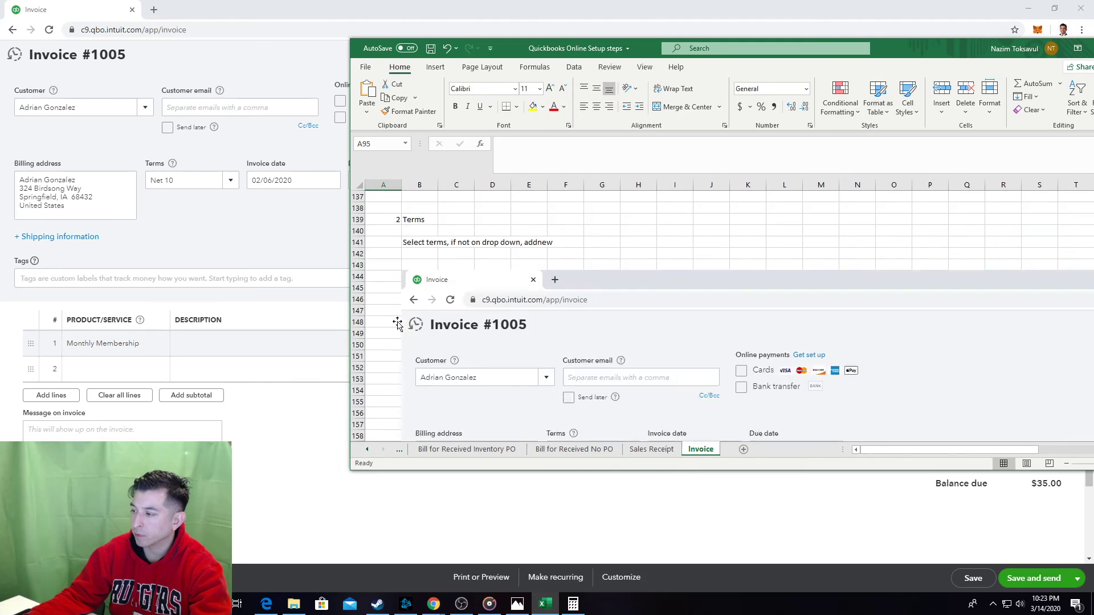
left_click(367, 297)
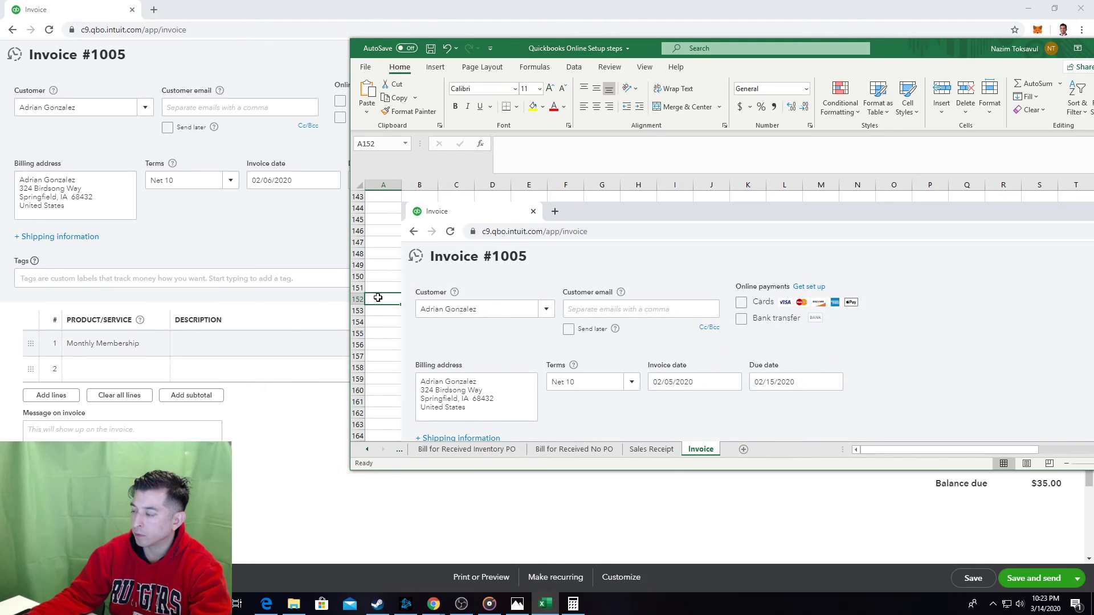
scroll(378, 297, "up", 2)
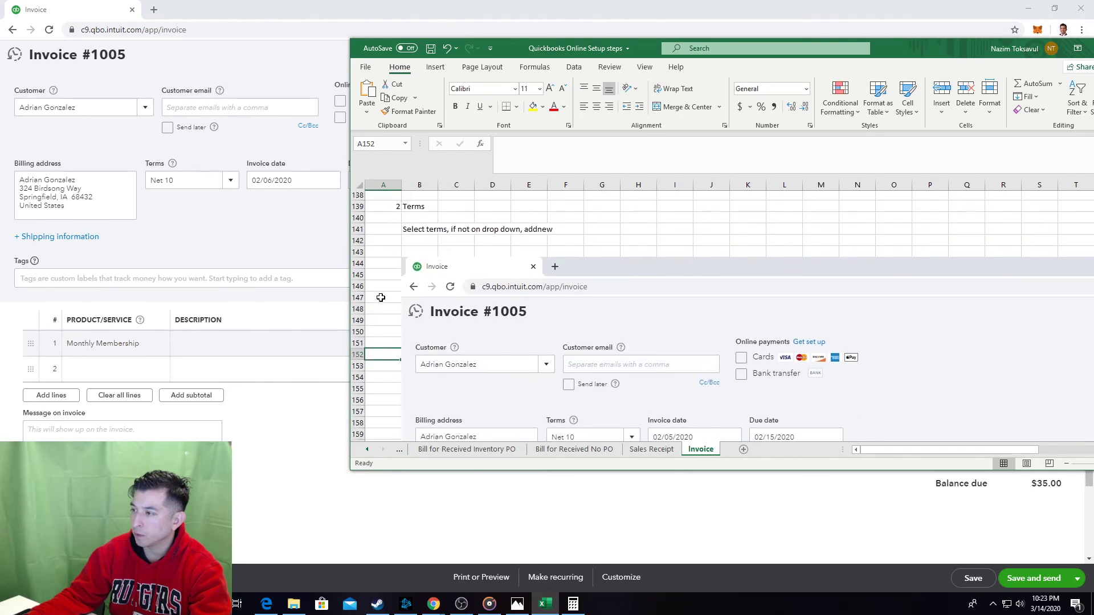
scroll(379, 297, "down", 2)
key("ctrl+v")
left_click_drag(393, 304, 592, 385)
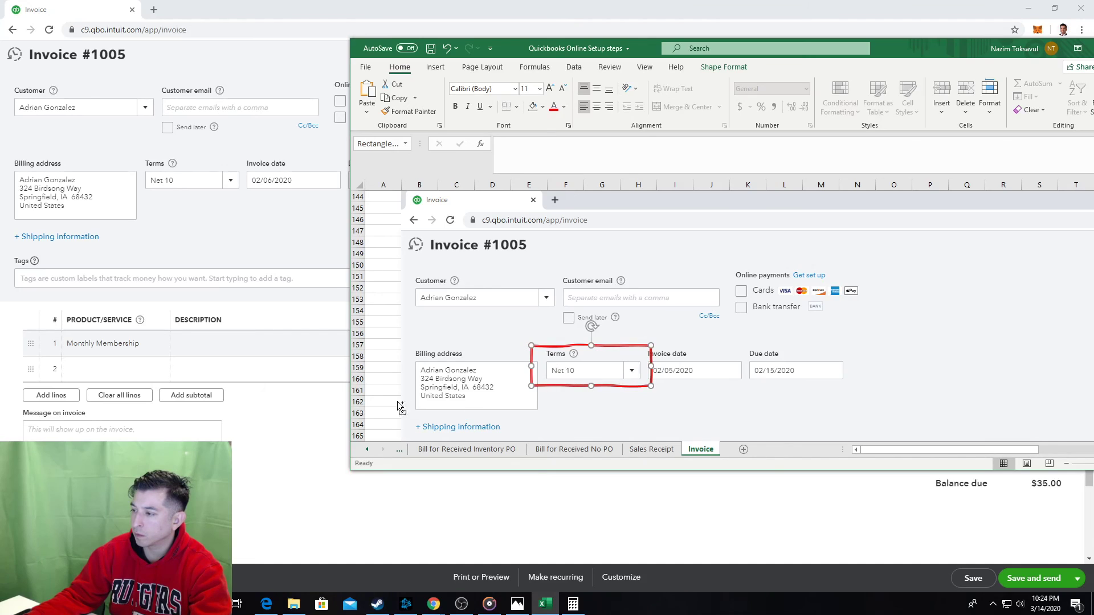
left_click(371, 379)
scroll(416, 354, "down", 2)
scroll(415, 354, "down", 17)
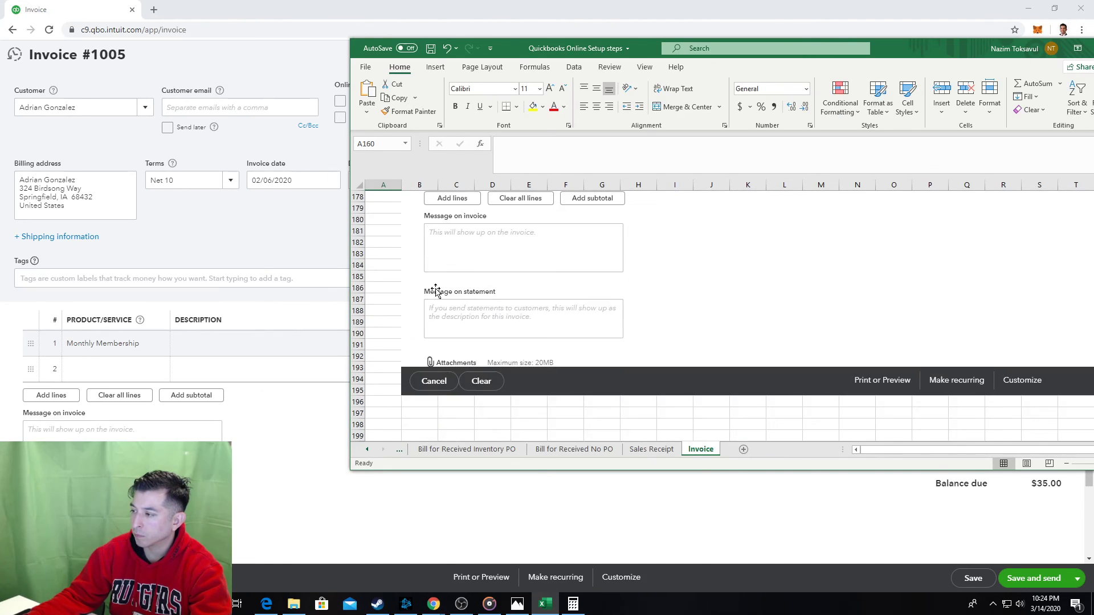
scroll(450, 272, "down", 6)
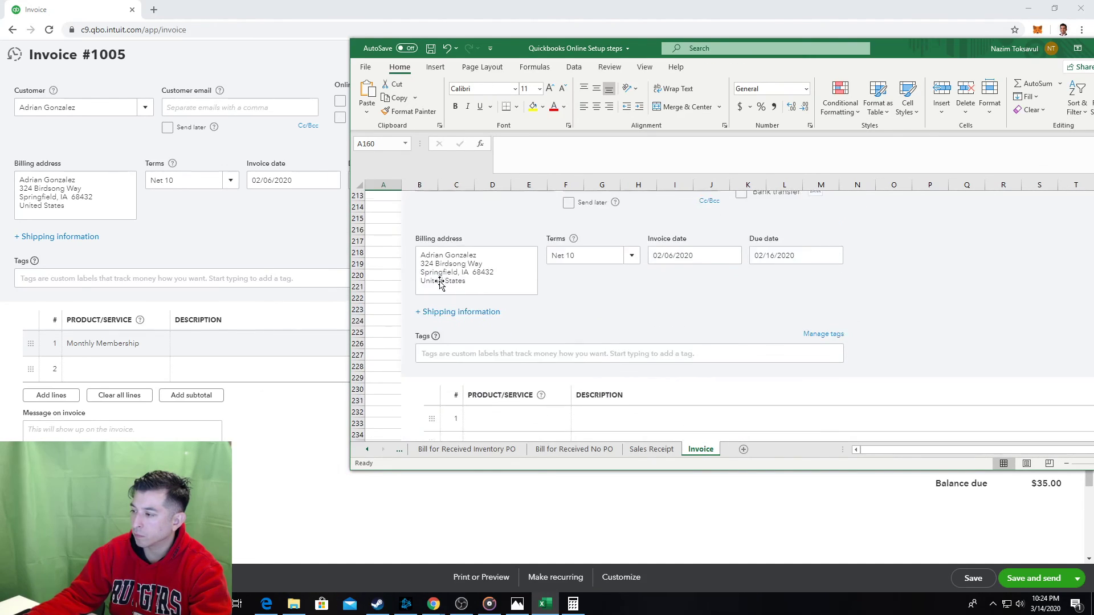
scroll(446, 279, "up", 5)
scroll(446, 279, "up", 18)
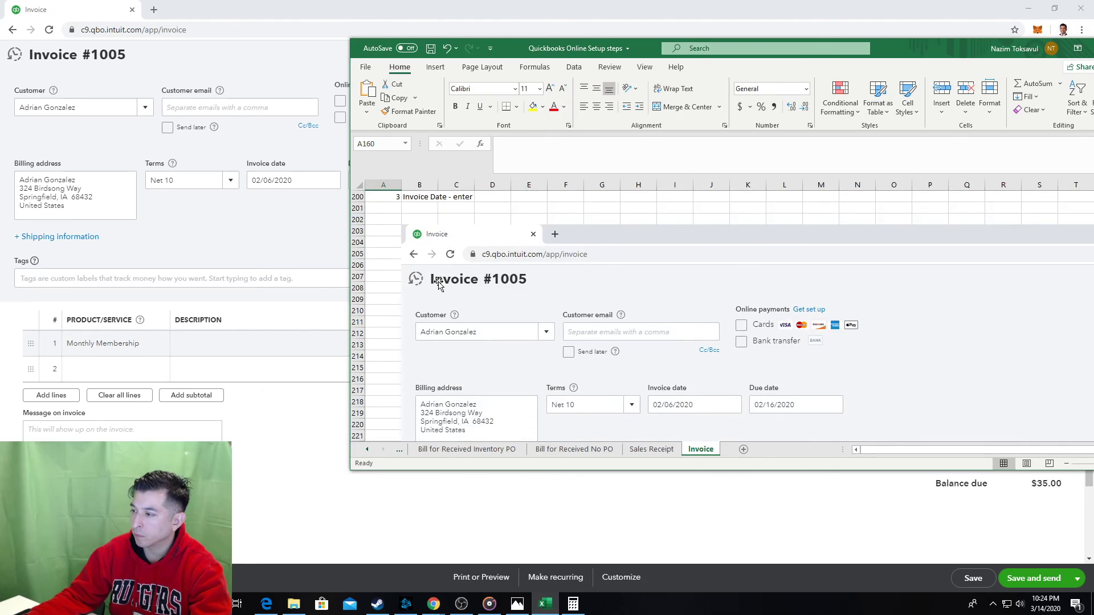
Paste another red outline box and carry it down toward the step 3 screenshot.
key("ctrl+v")
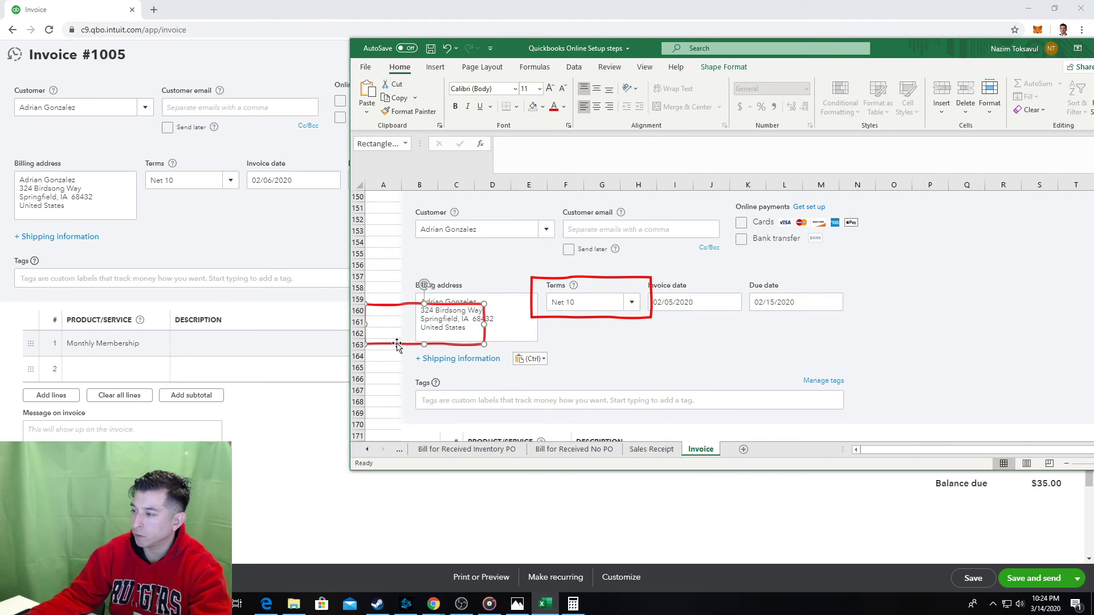
left_click_drag(397, 344, 420, 387)
scroll(455, 341, "down", 3)
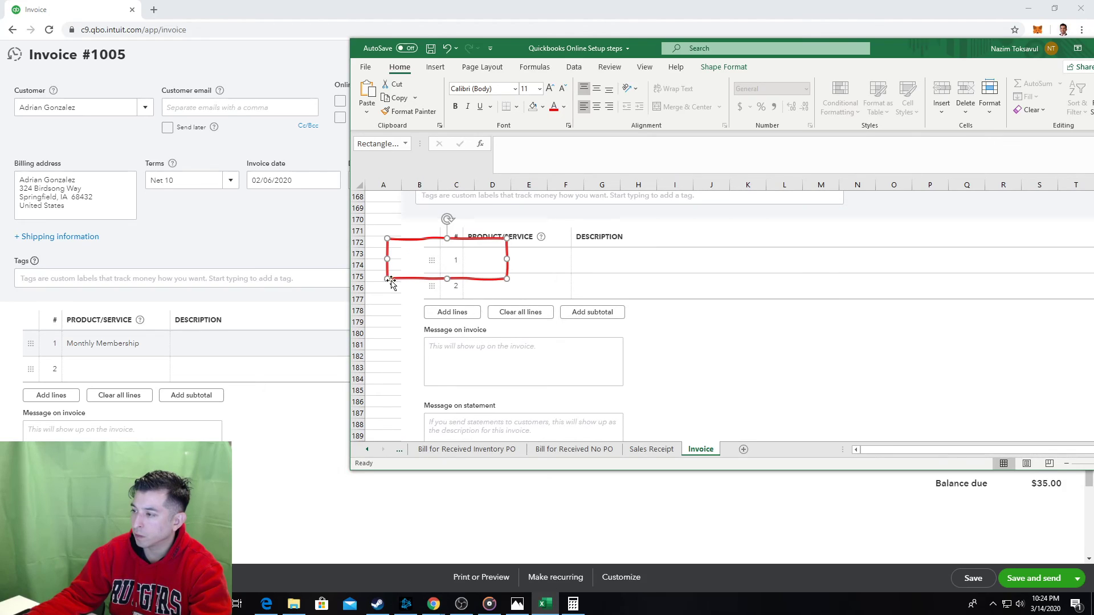
left_click_drag(400, 282, 447, 410)
scroll(464, 361, "down", 5)
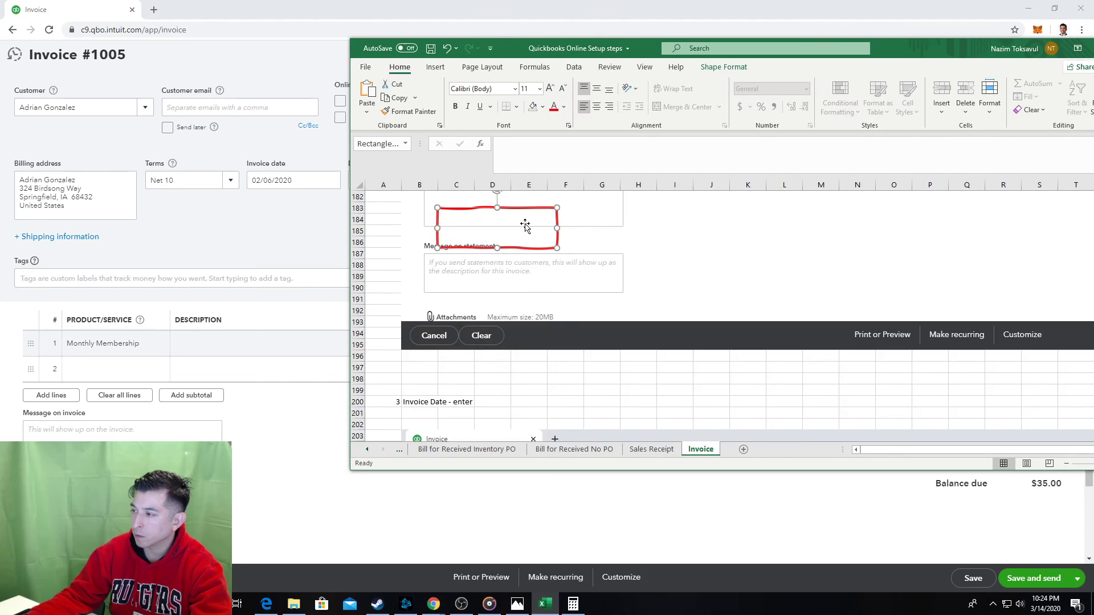
left_click_drag(527, 251, 518, 415)
scroll(534, 321, "down", 4)
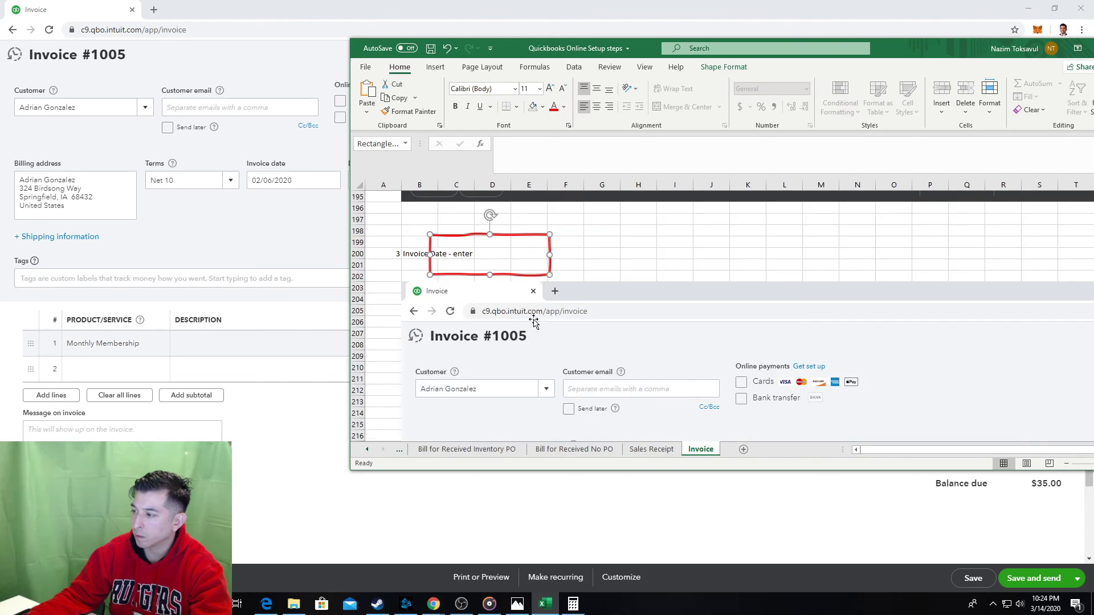
left_click_drag(514, 276, 566, 385)
scroll(568, 390, "down", 4)
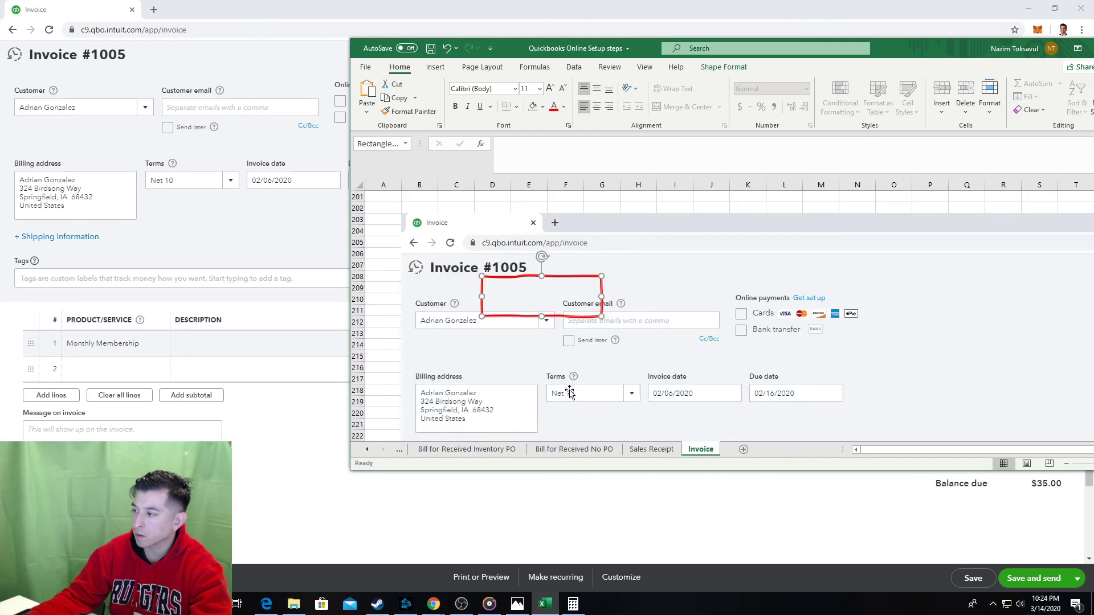
left_click_drag(558, 251, 488, 365)
Position the red box around the Invoice date field showing 02/06/2020.
scroll(397, 251, "down", 5)
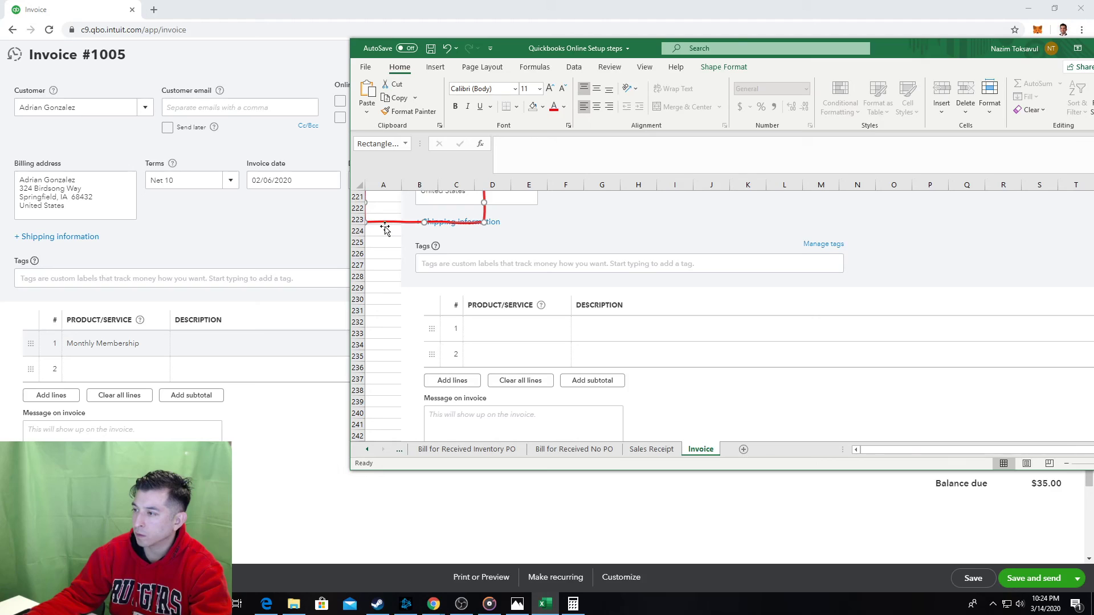
left_click_drag(385, 228, 424, 396)
scroll(439, 272, "down", 6)
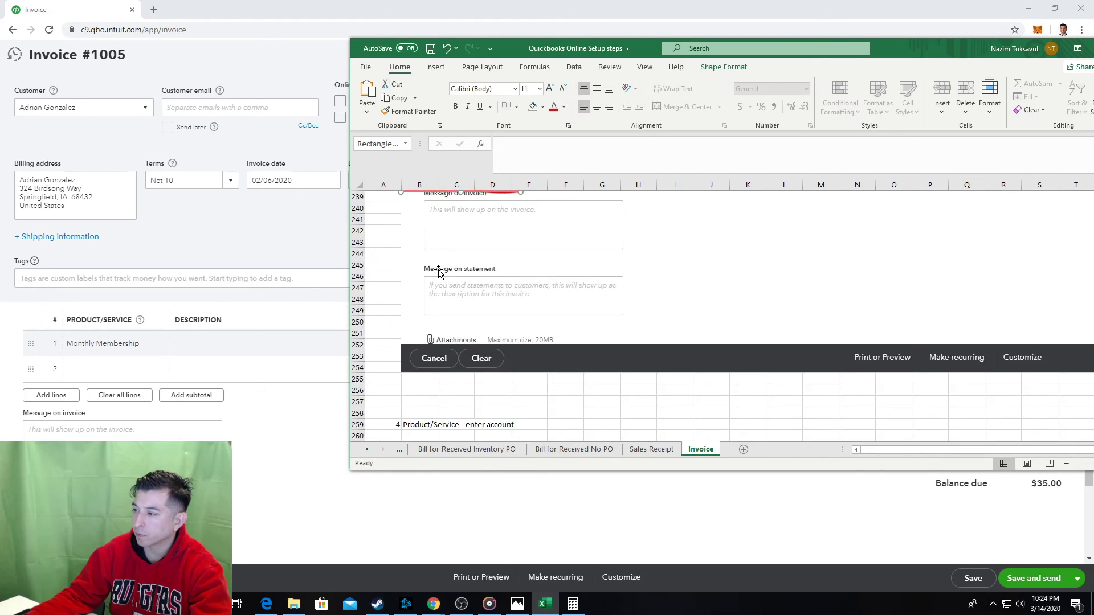
scroll(447, 290, "up", 6)
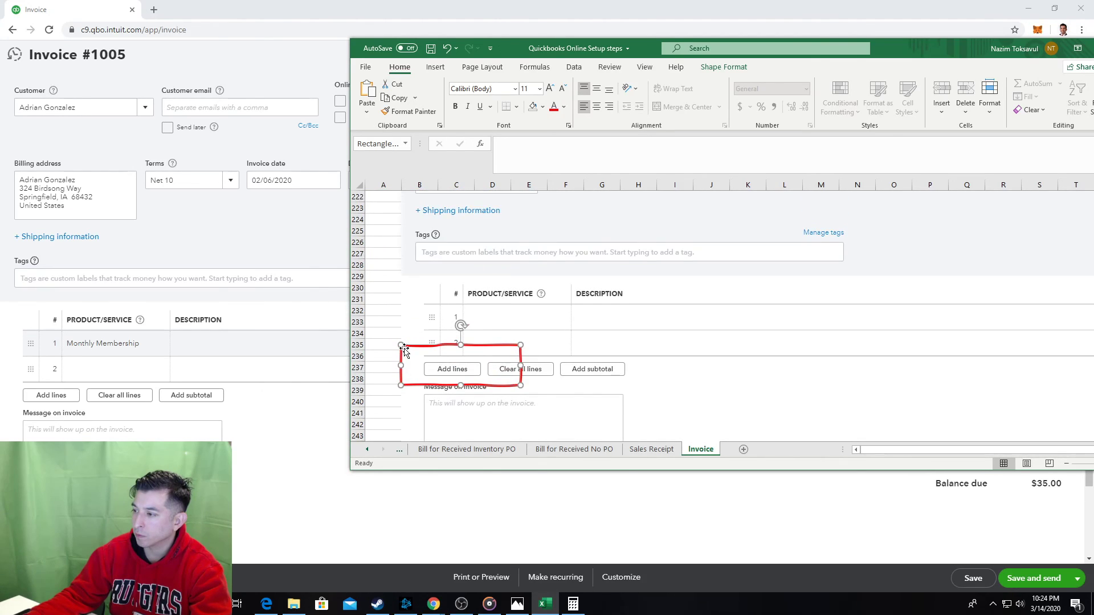
left_click_drag(406, 346, 452, 253)
scroll(530, 353, "up", 4)
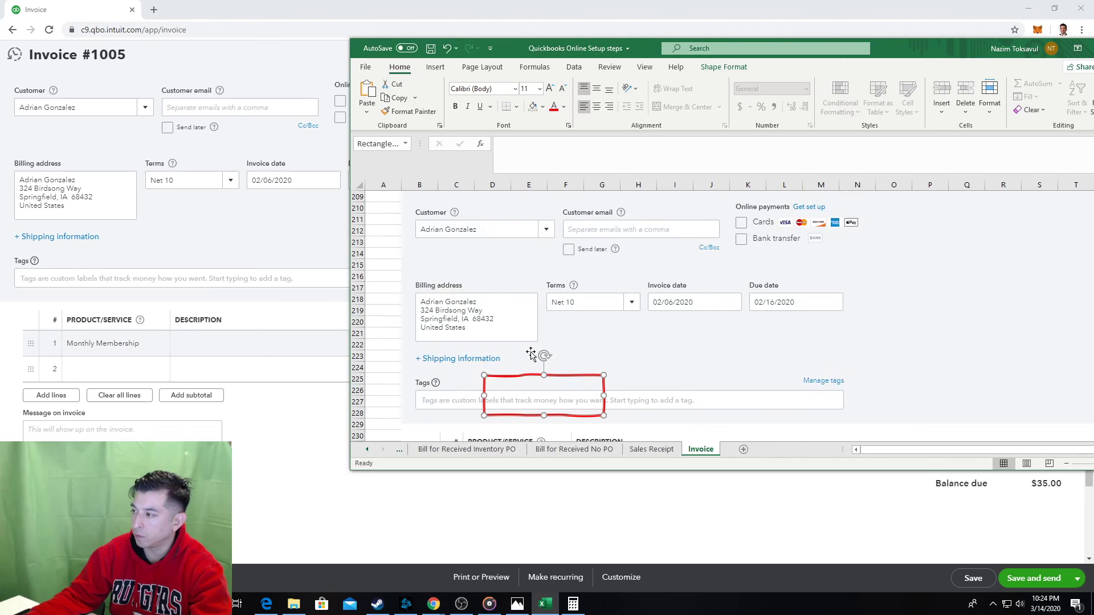
left_click_drag(501, 376, 651, 278)
scroll(434, 261, "up", 3)
scroll(424, 280, "down", 12)
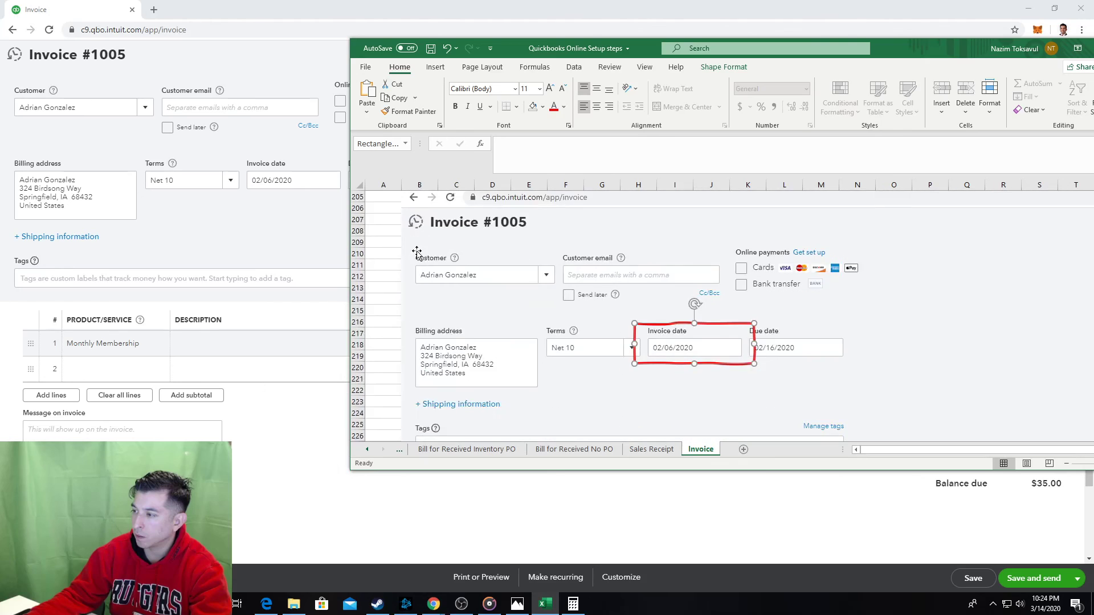
scroll(418, 306, "down", 10)
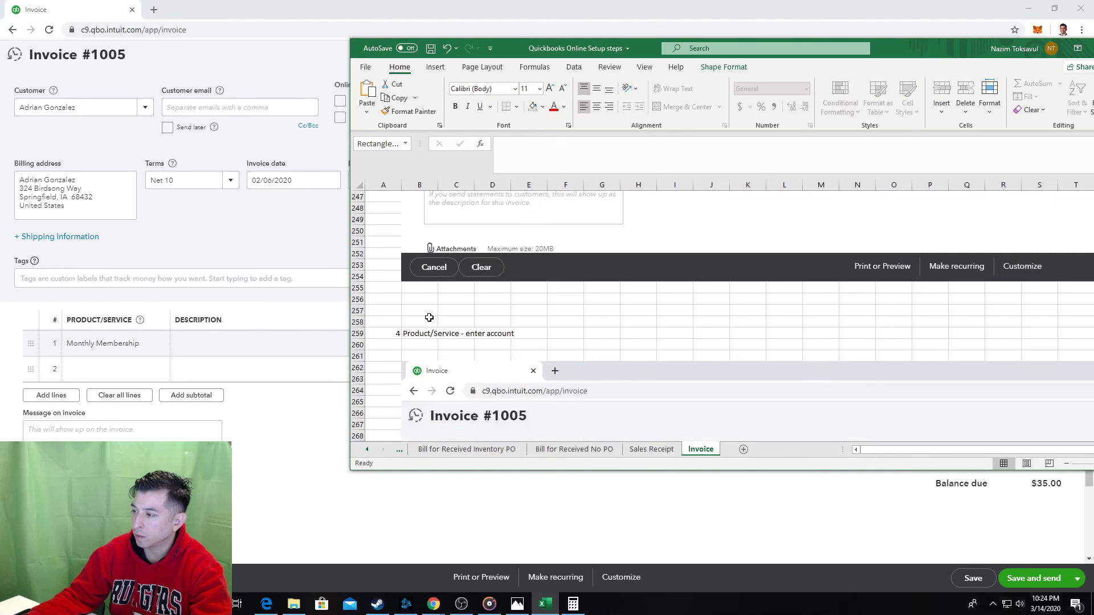
Paste a red box framing the PRODUCT/SERVICE header and the Monthly Membership line 1.
scroll(454, 319, "down", 6)
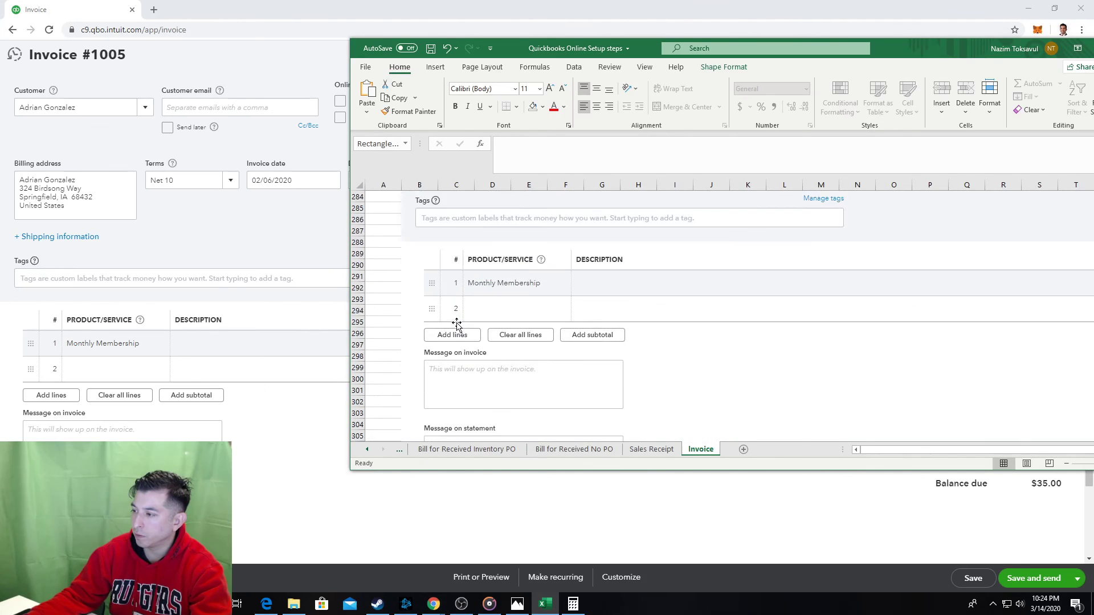
key("ctrl+v")
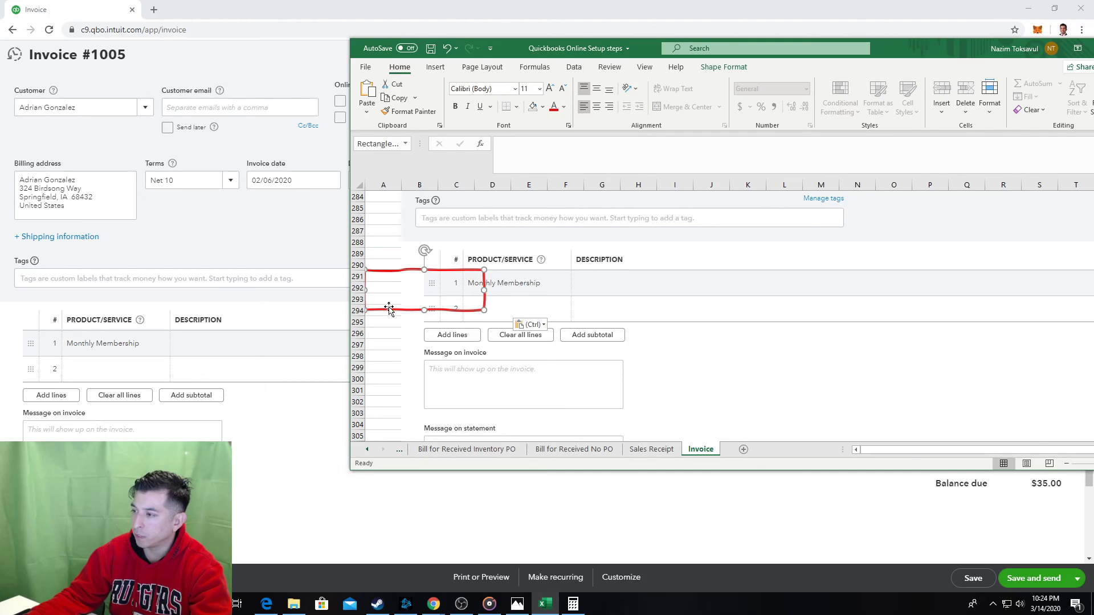
left_click_drag(389, 309, 475, 287)
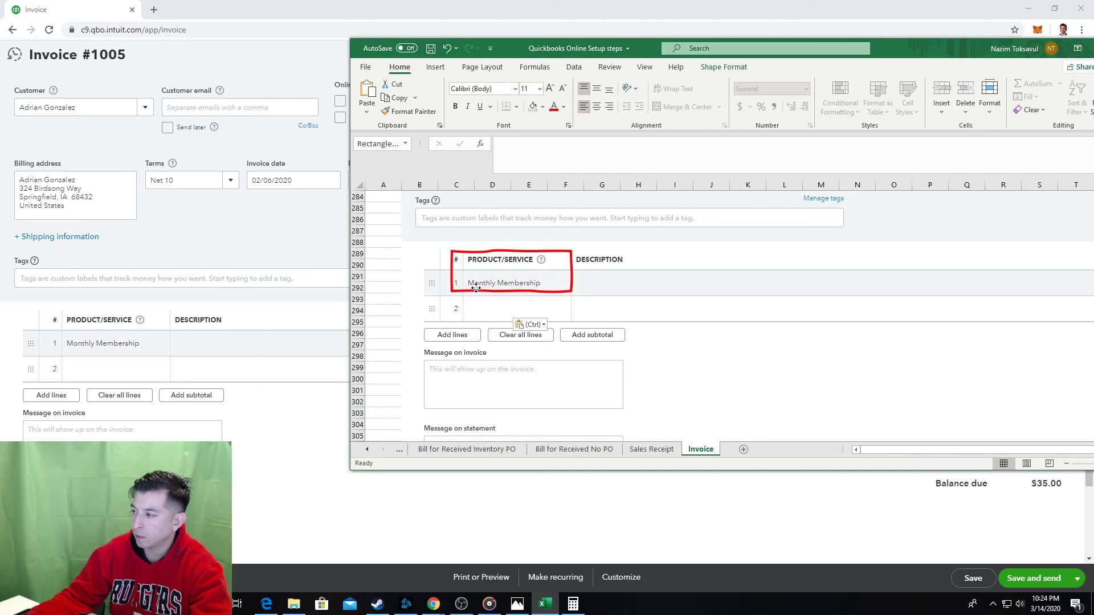
left_click(379, 345)
Save the workbook and select cell A318 below the step 4 screenshot.
scroll(380, 336, "down", 7)
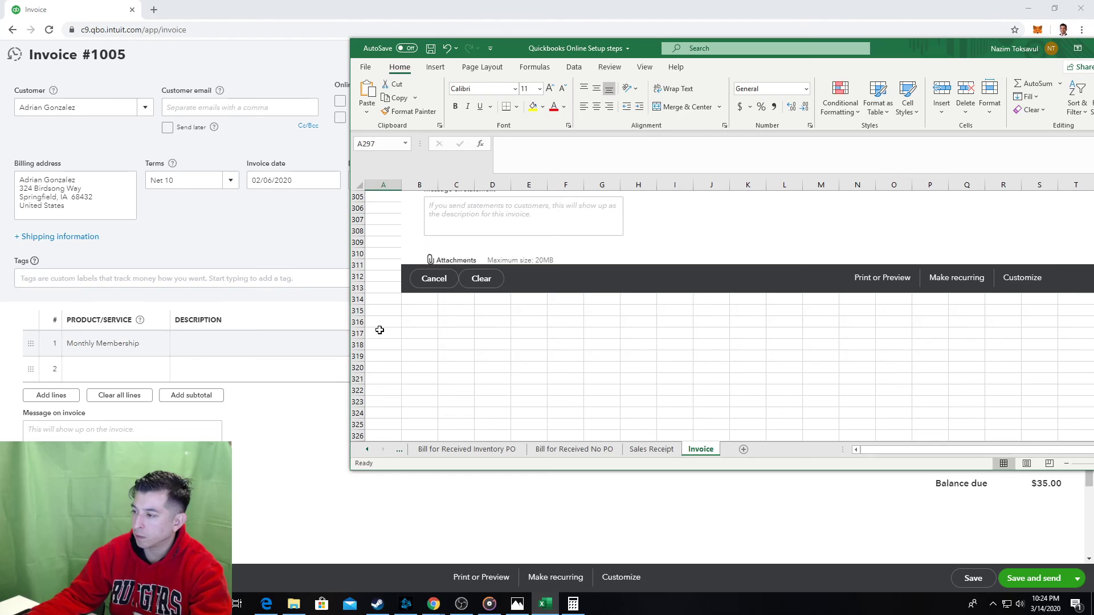
key("ctrl+s")
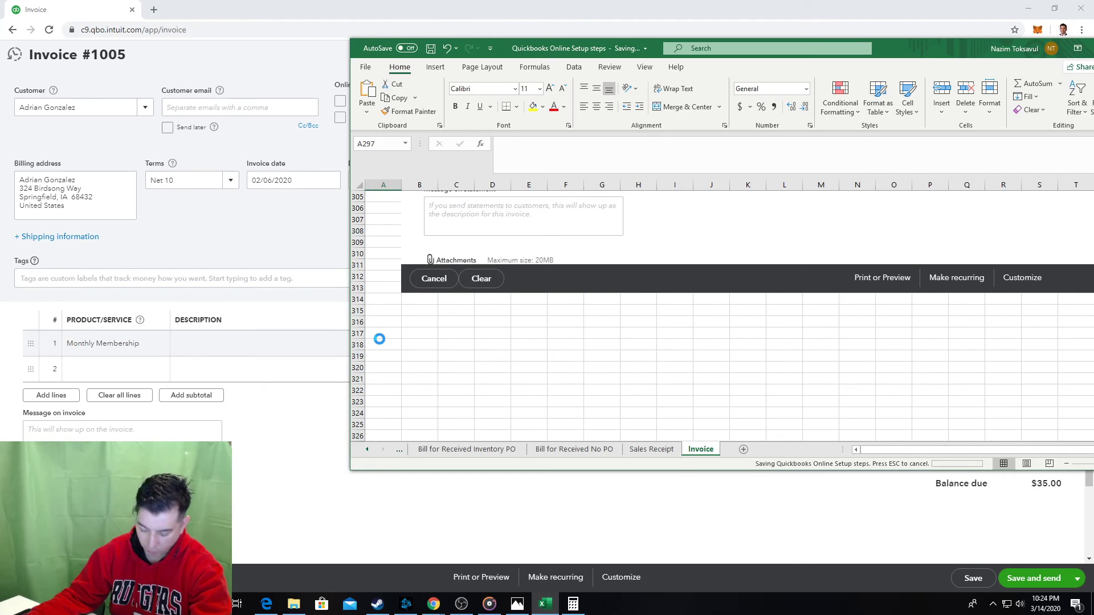
left_click(382, 343)
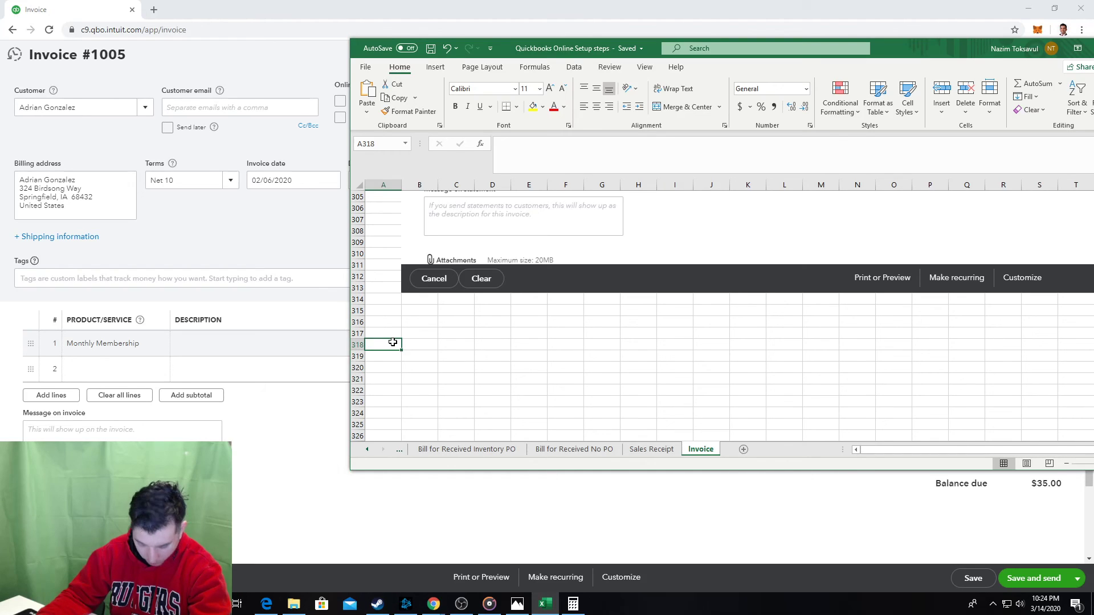
key("ctrl+Up")
scroll(393, 341, "down", 15)
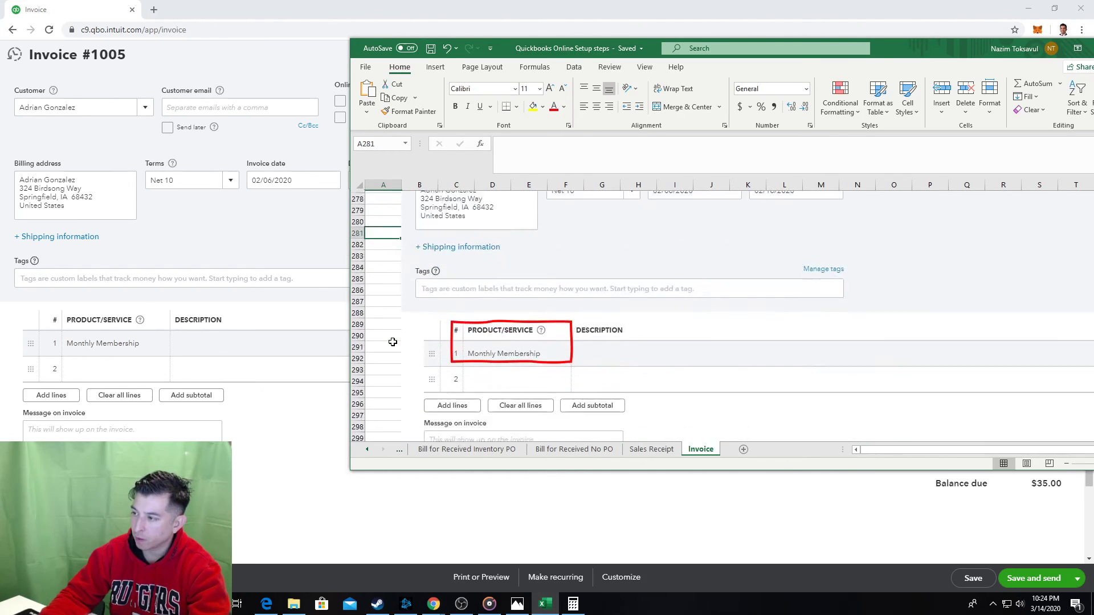
left_click(392, 342)
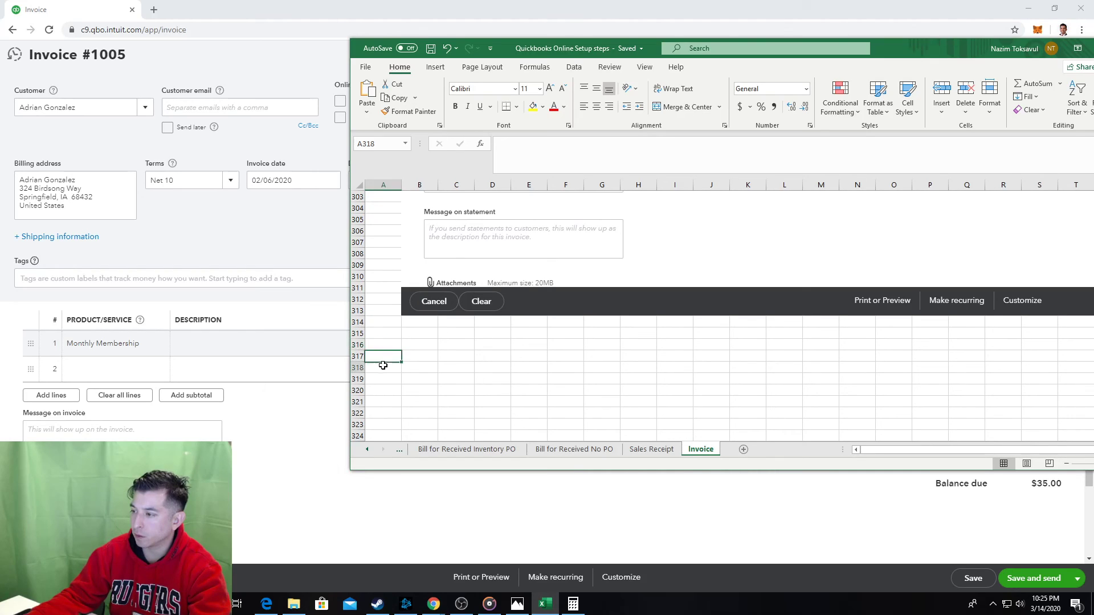
left_click(383, 366)
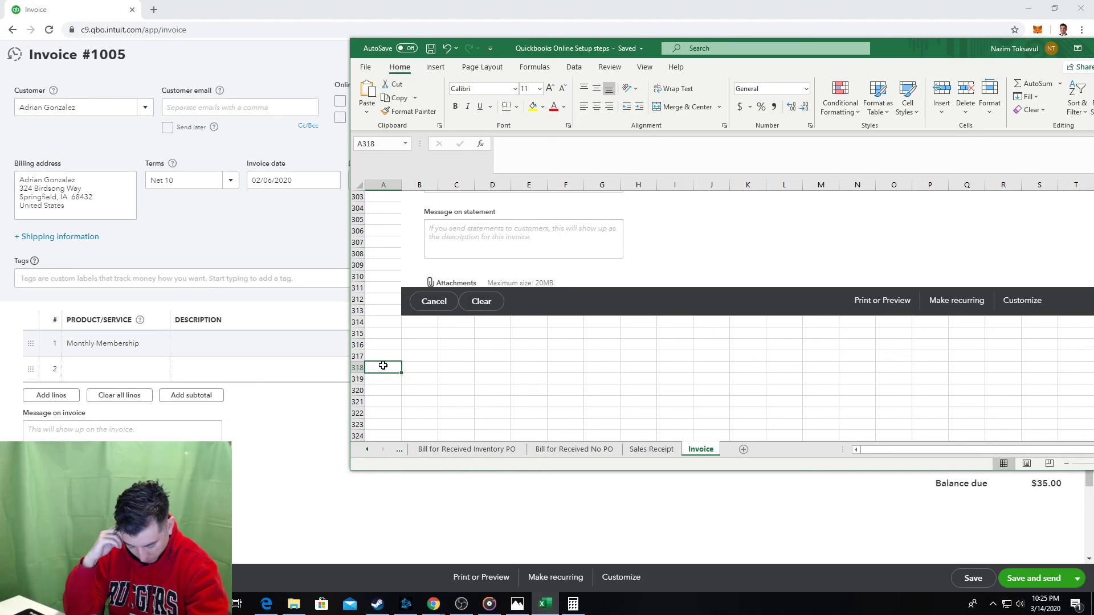
key("ctrl+Up")
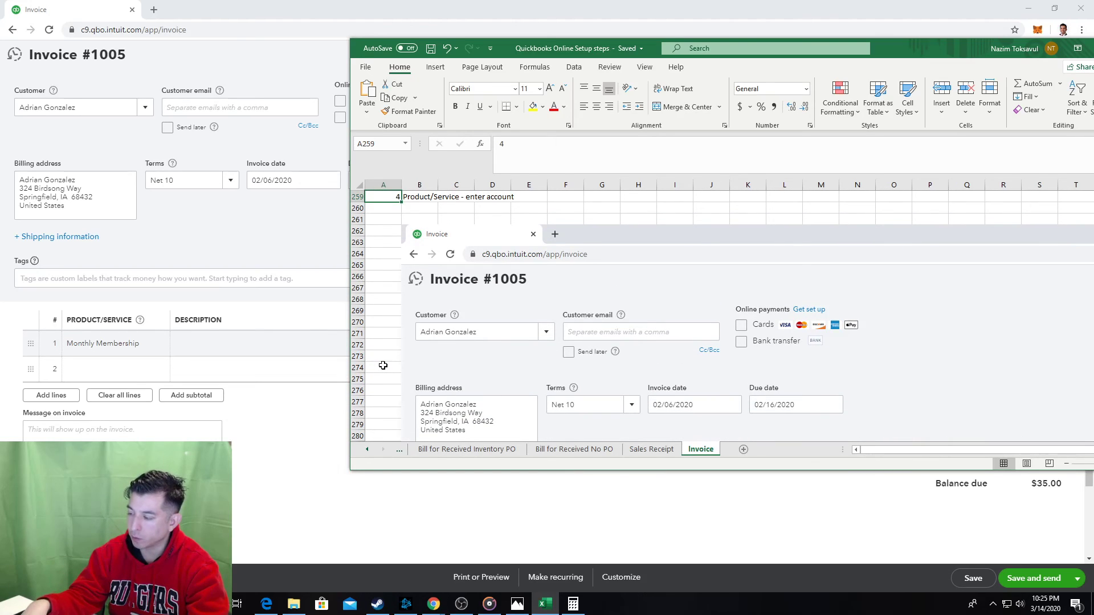
scroll(382, 365, "down", 15)
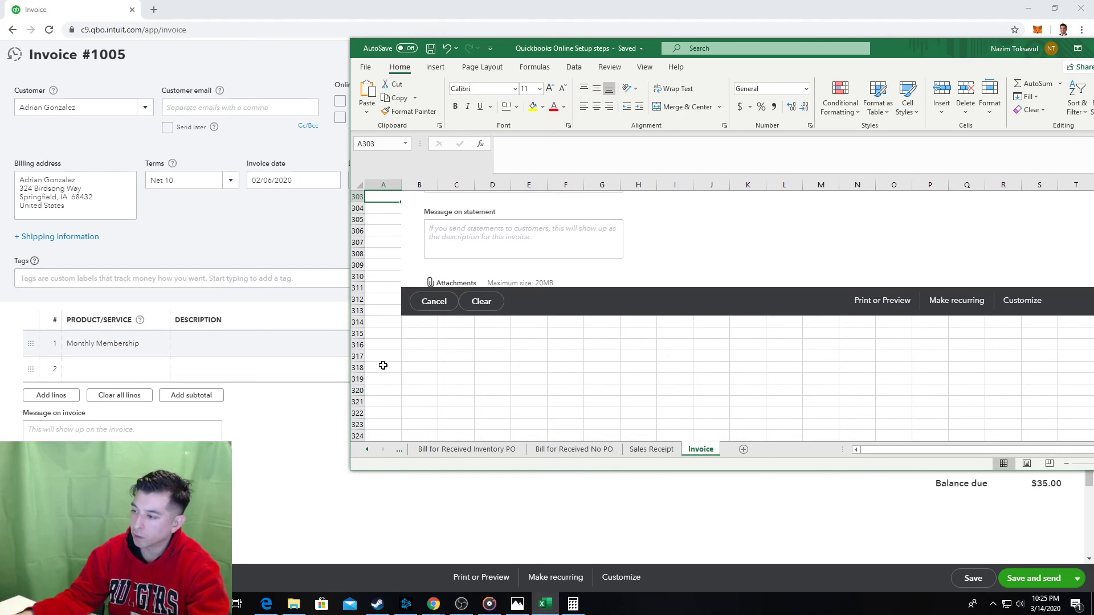
Add step 5 'Hit save' in row 318.
left_click(383, 365)
type("5")
key("Tab")
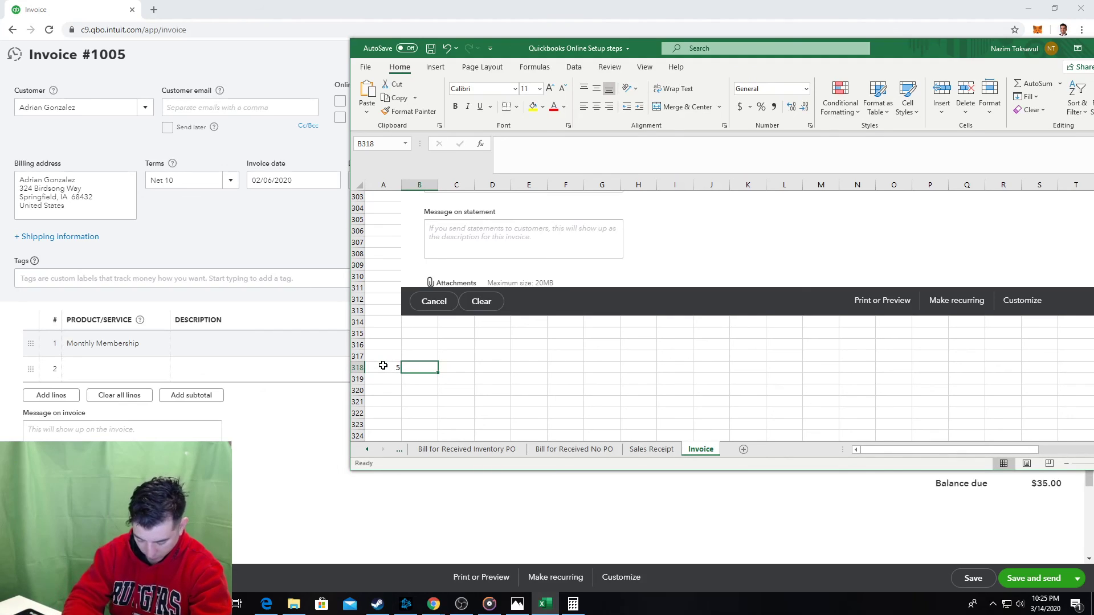
key("alt+Tab")
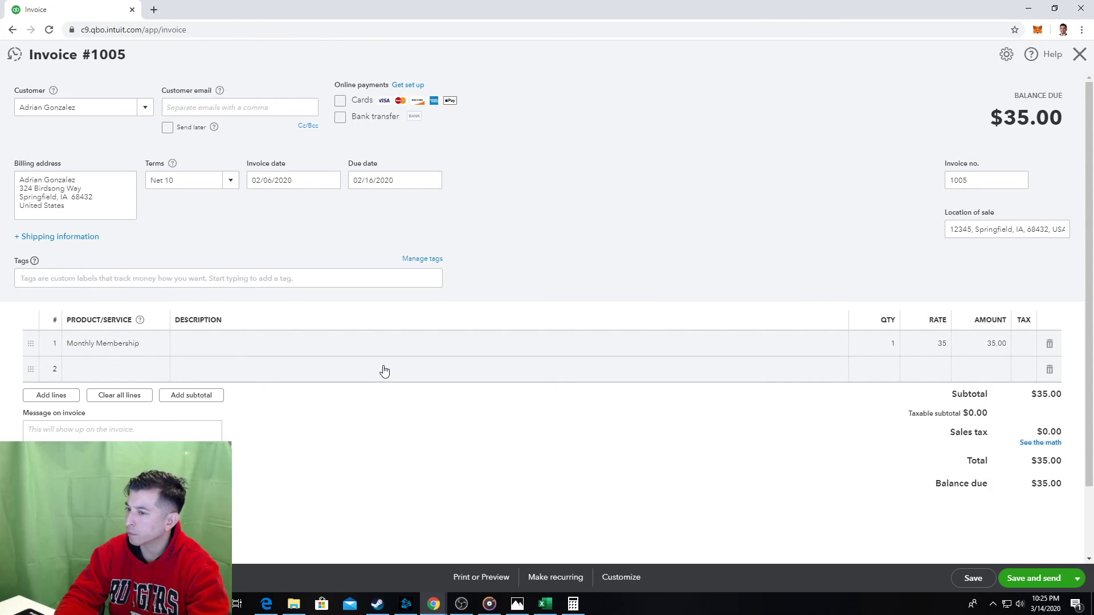
key("alt+Tab")
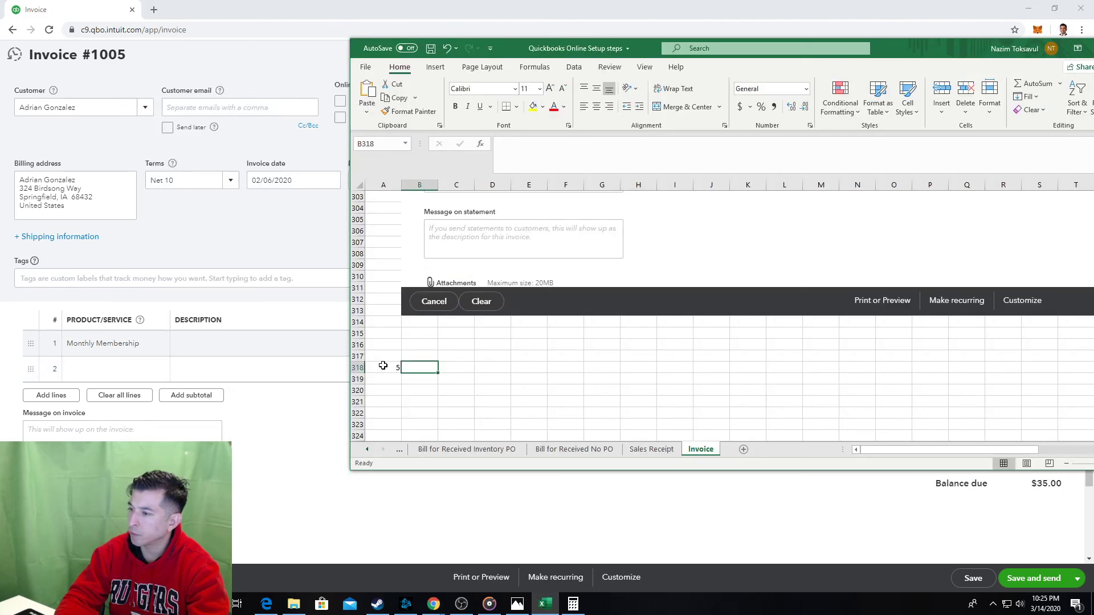
type("Hit")
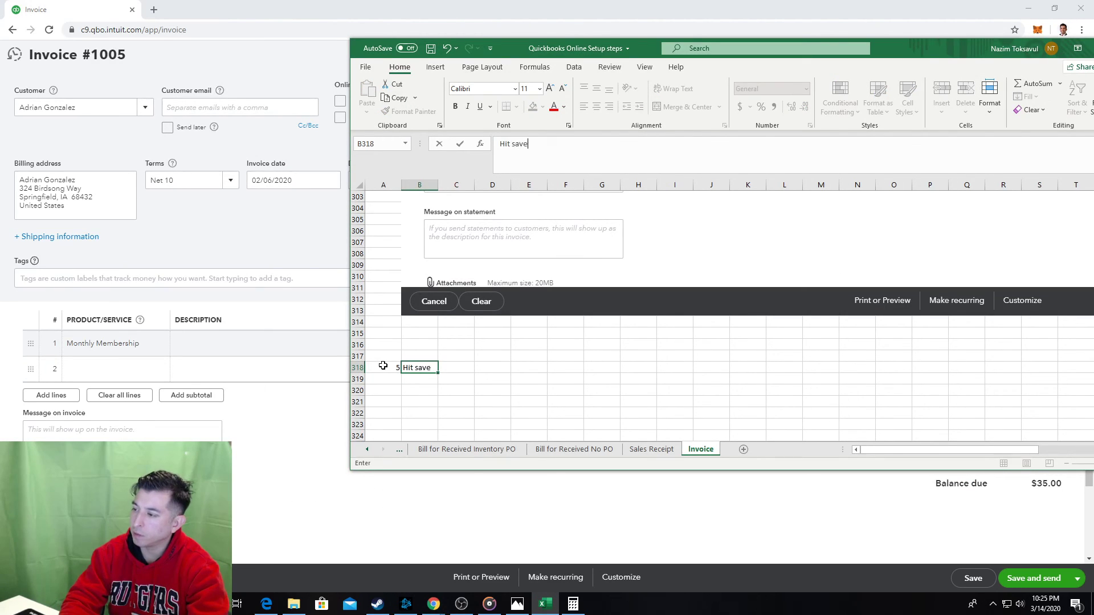
type(" save")
key("Return")
key("Return")
key("Return")
Add step 6 'Control Check - Invoice report' in row 321 and save the workbook.
type("6")
key("Tab")
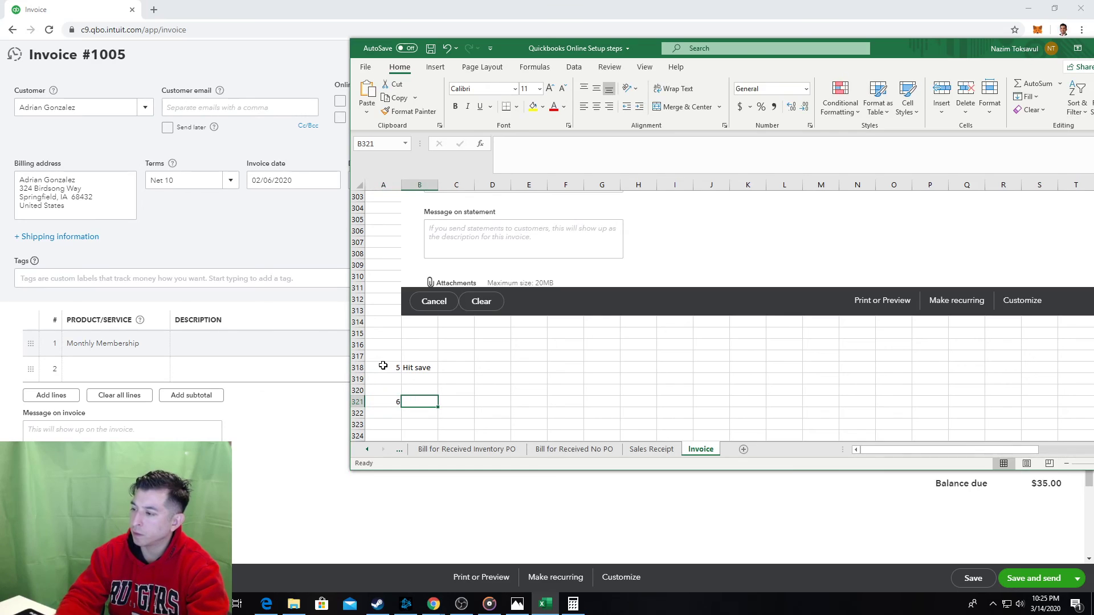
type("Ad")
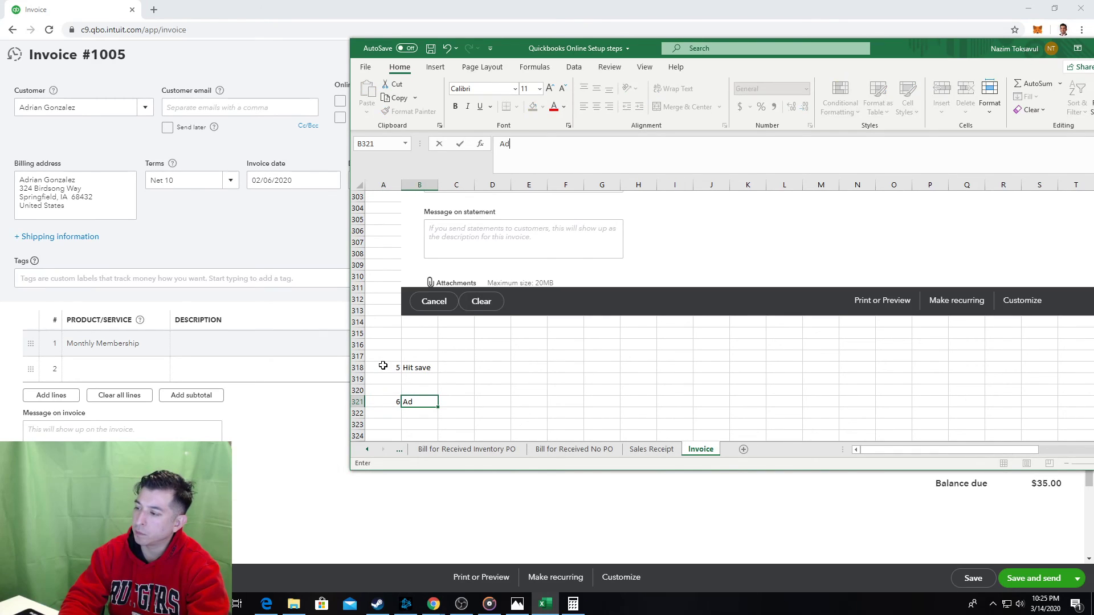
type("ntrol C")
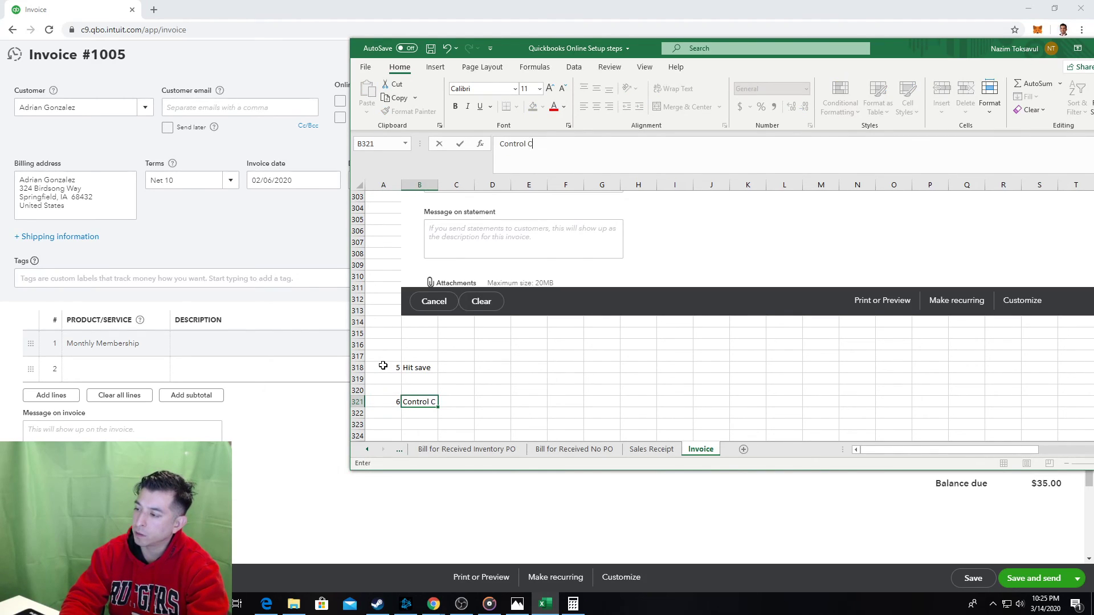
type("heck - ")
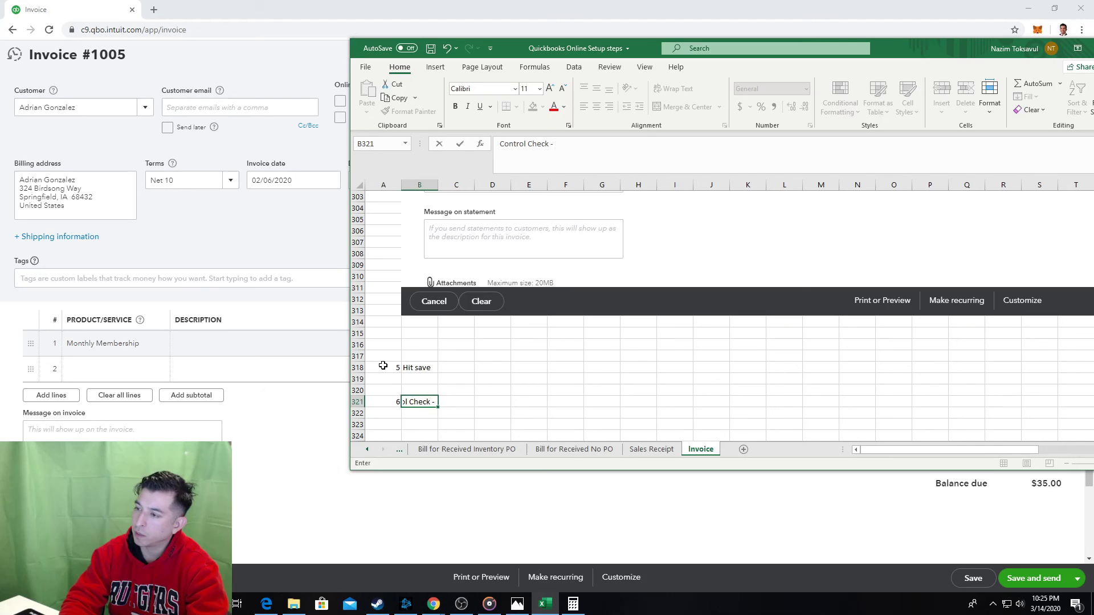
type("Invoice report")
key("Tab")
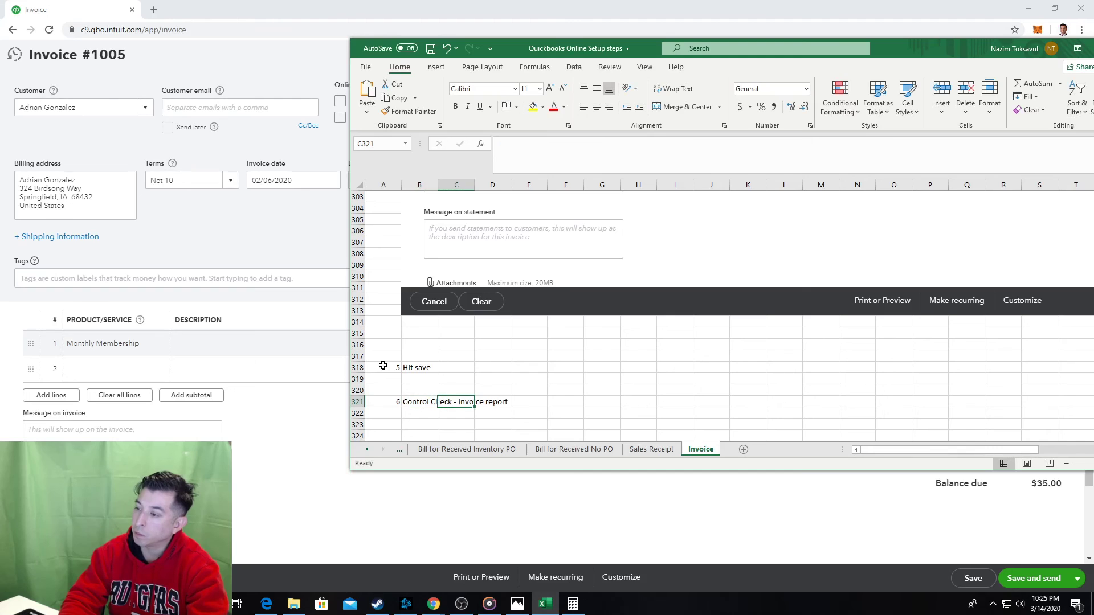
key("ctrl+s")
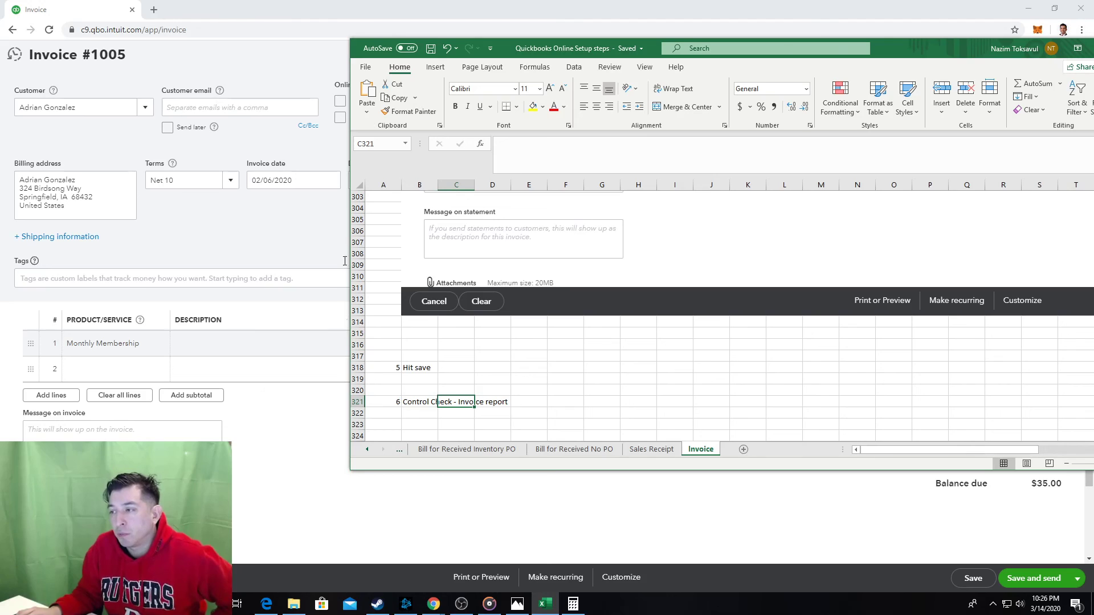
Return to invoice 1005 and choose Save and close from the save options.
left_click(242, 227)
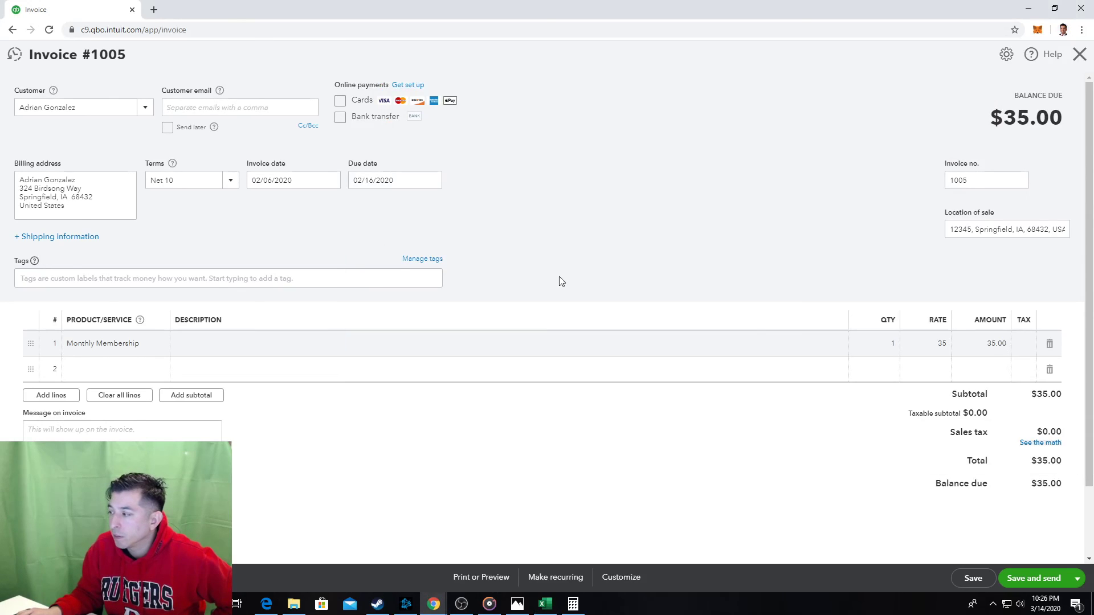
left_click(1074, 580)
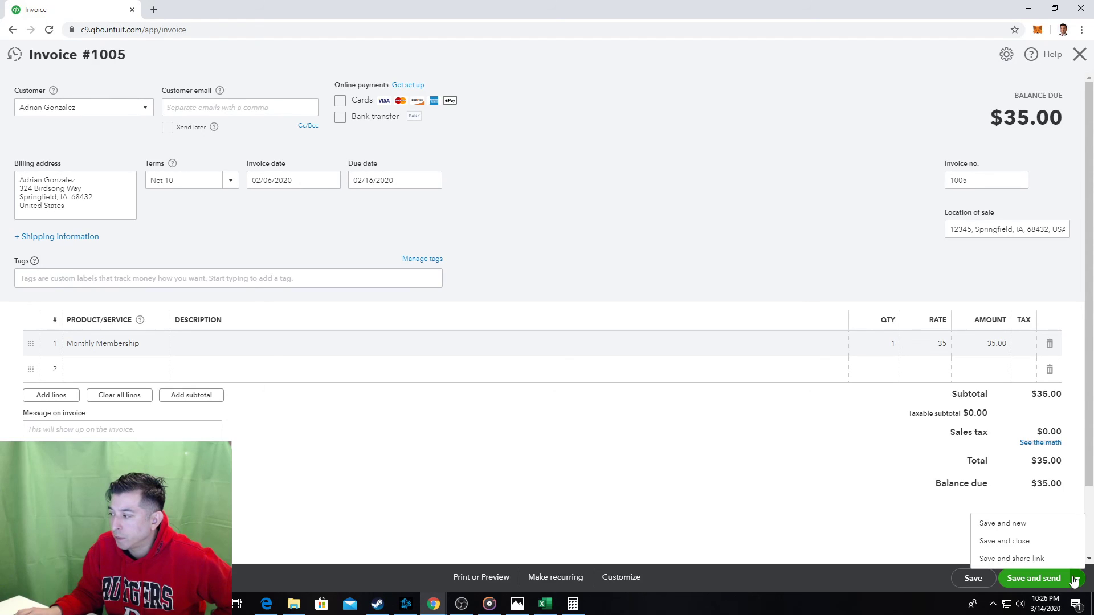
left_click(1016, 544)
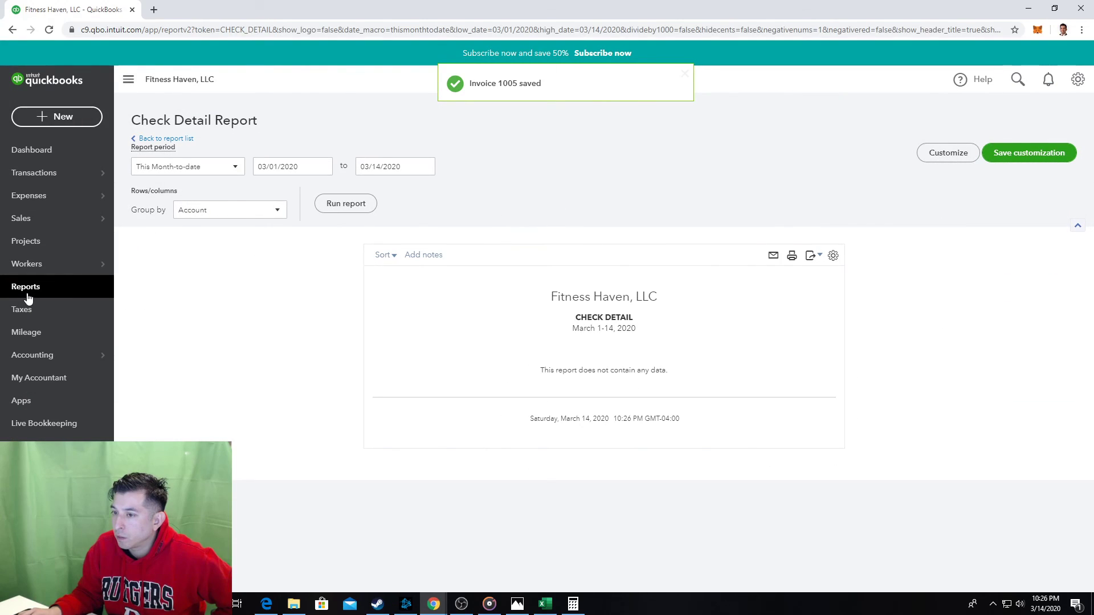
Open the Profit and Loss report and drill into the Gym Revenues 230.00 amount.
left_click(91, 293)
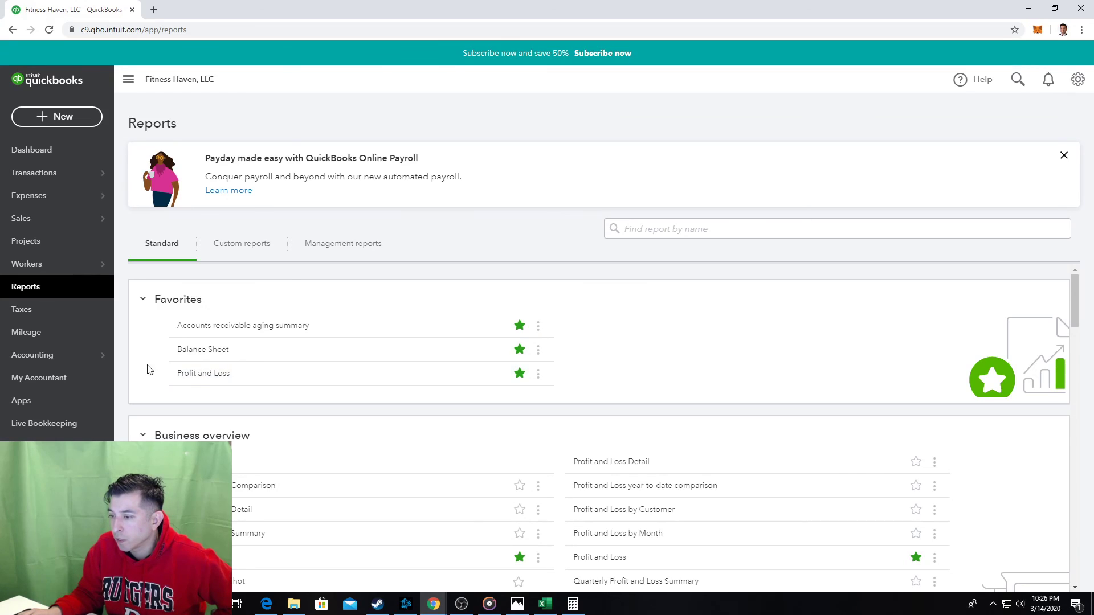
left_click(194, 377)
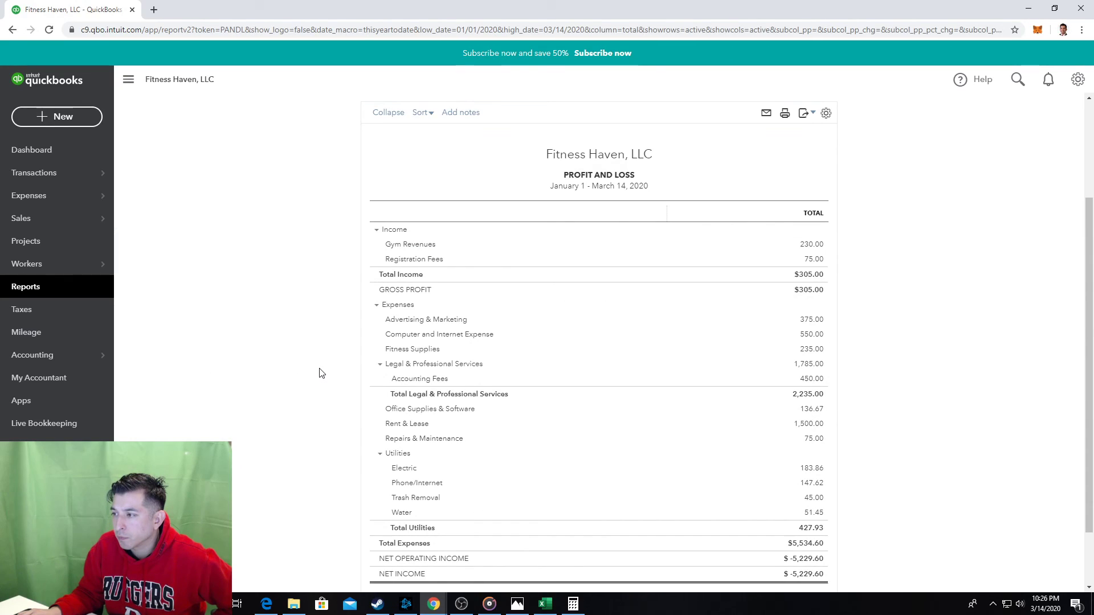
left_click(810, 245)
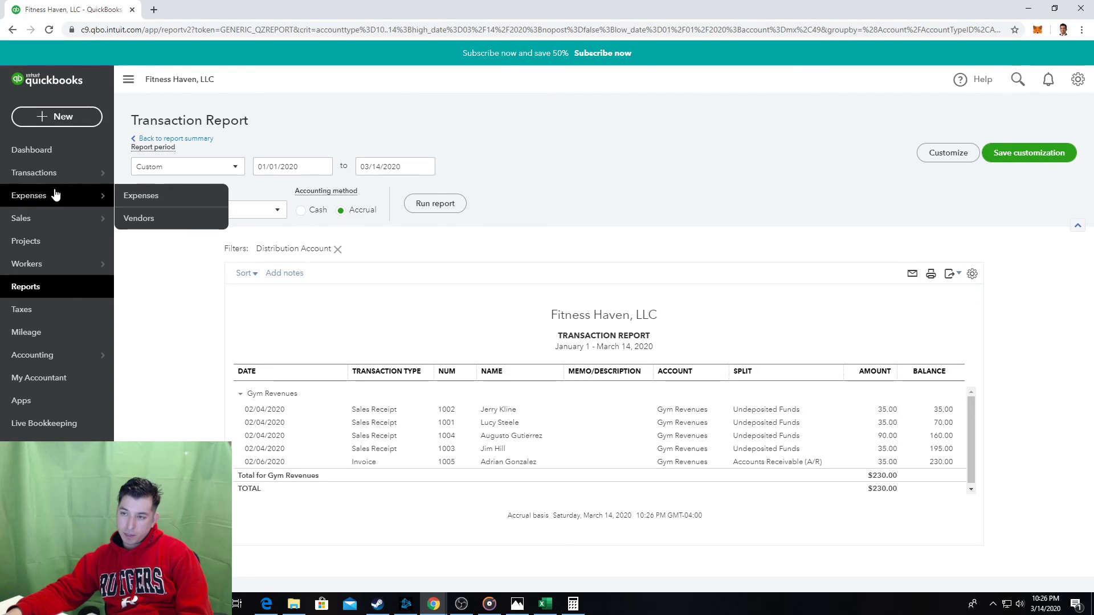
mouse_move(45, 177)
Start a new invoice for the existing customer with Net 10 payment terms.
left_click(66, 119)
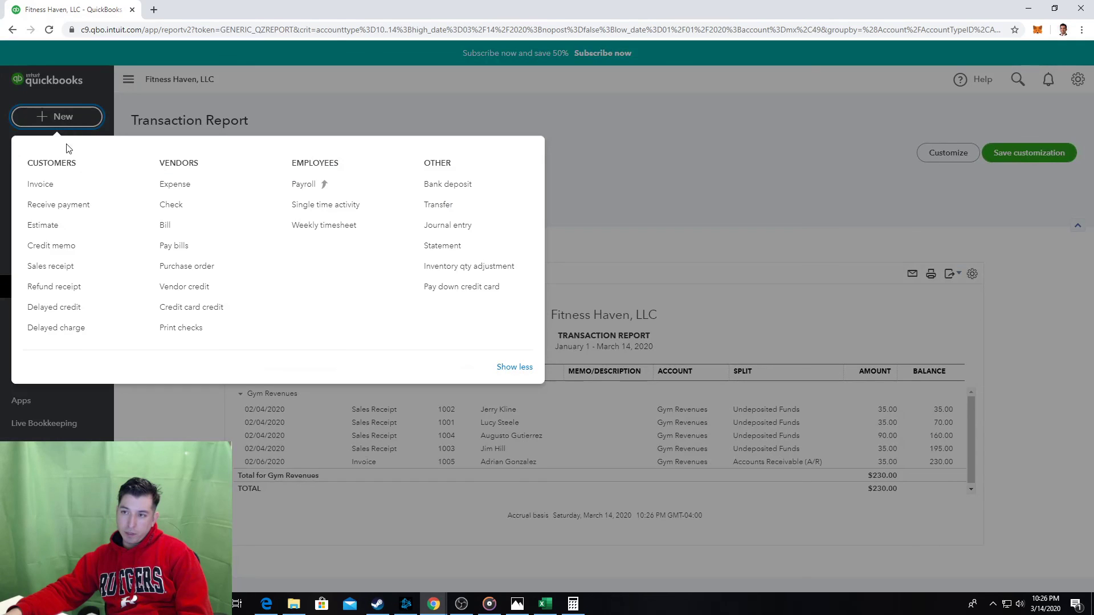
left_click(61, 188)
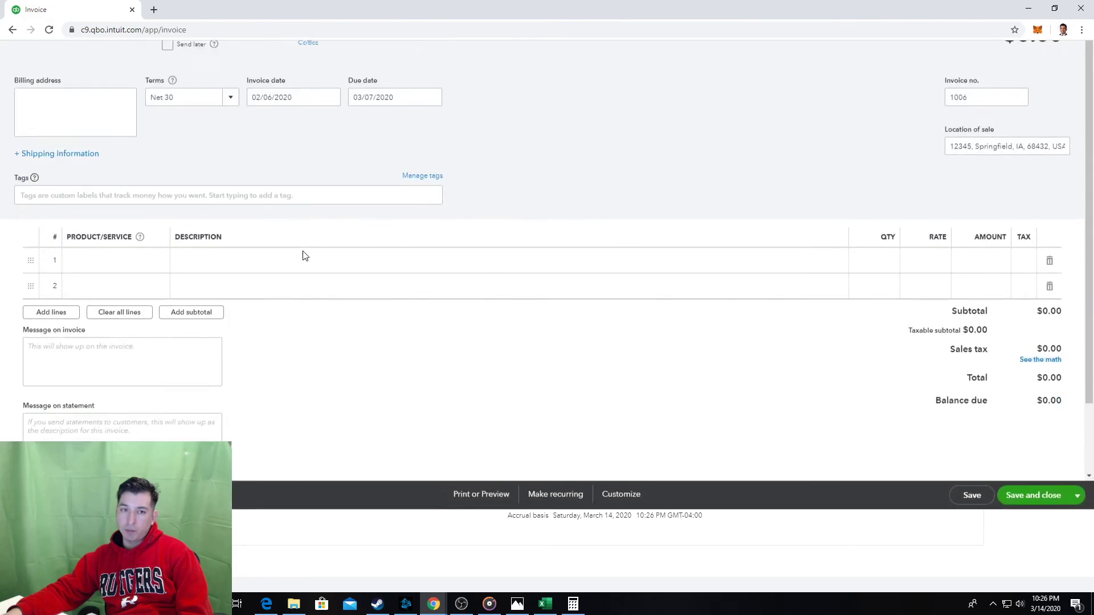
left_click(64, 103)
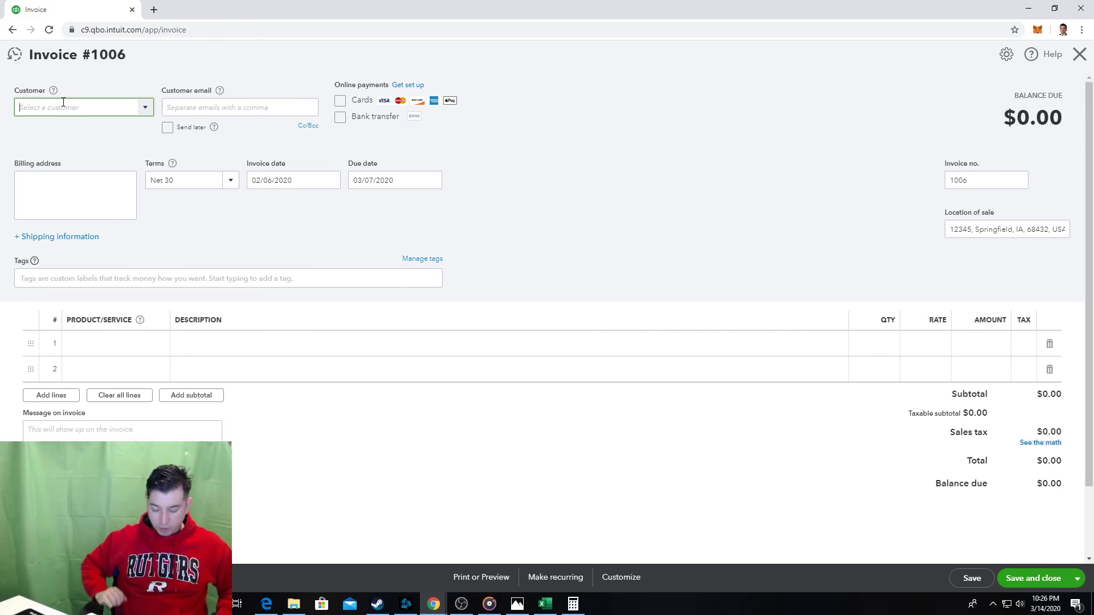
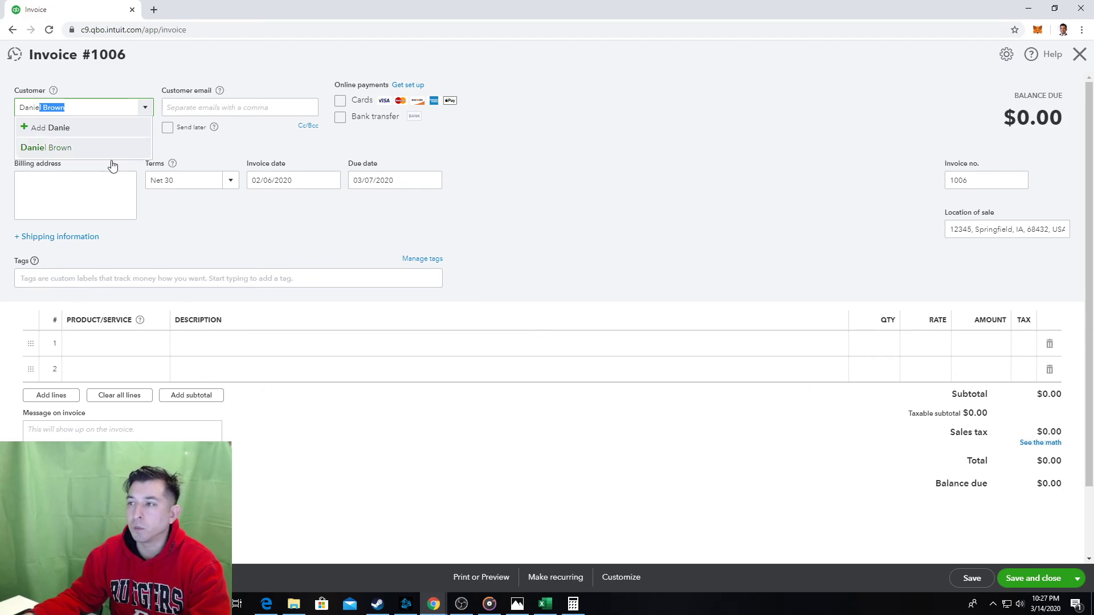
left_click(90, 159)
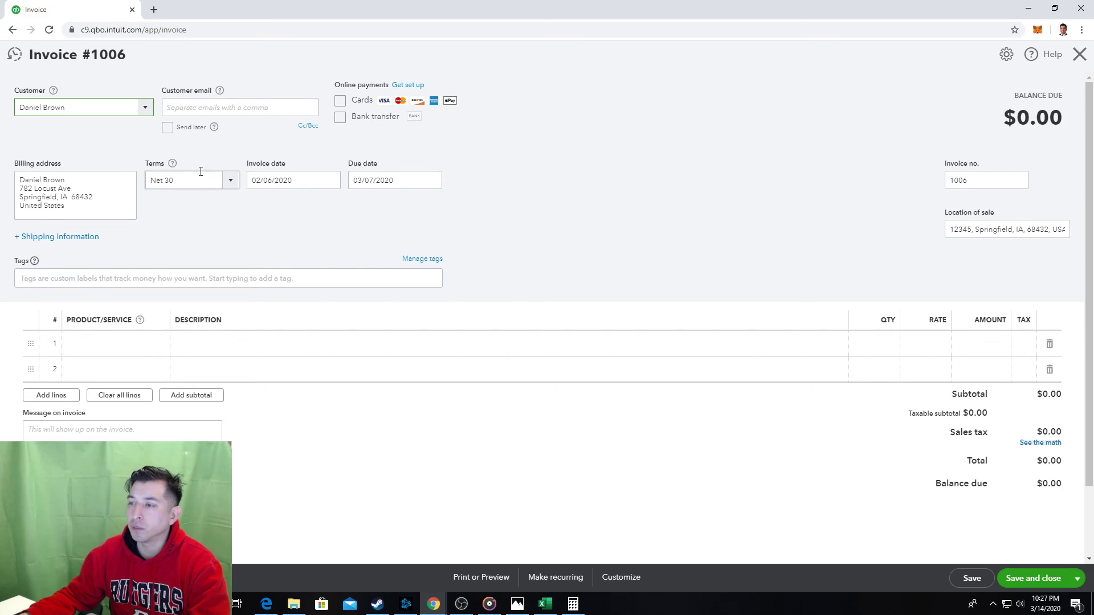
left_click(228, 186)
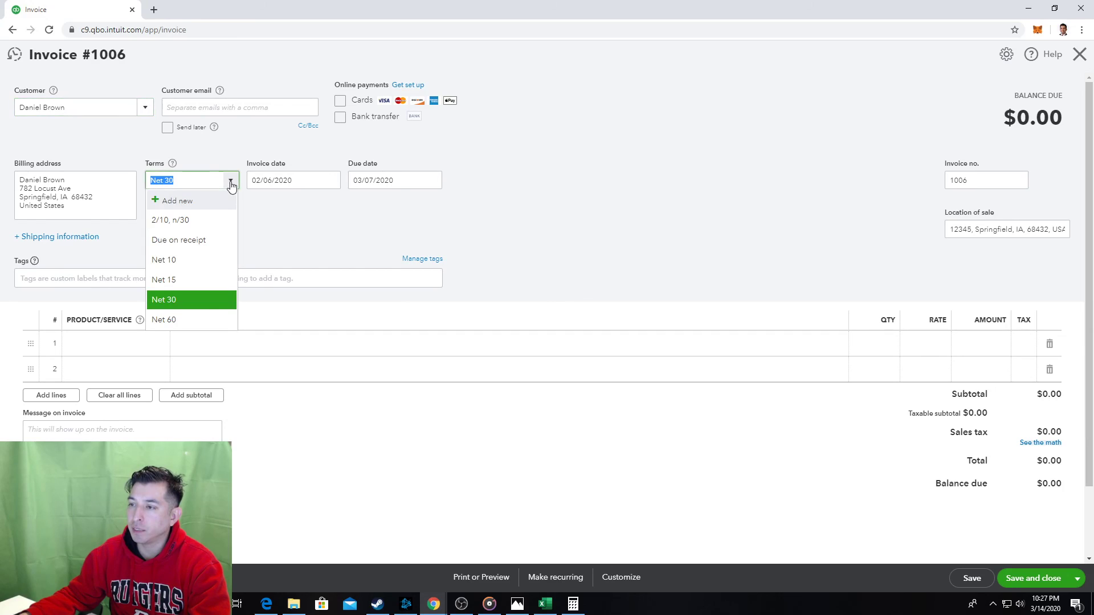
left_click(168, 260)
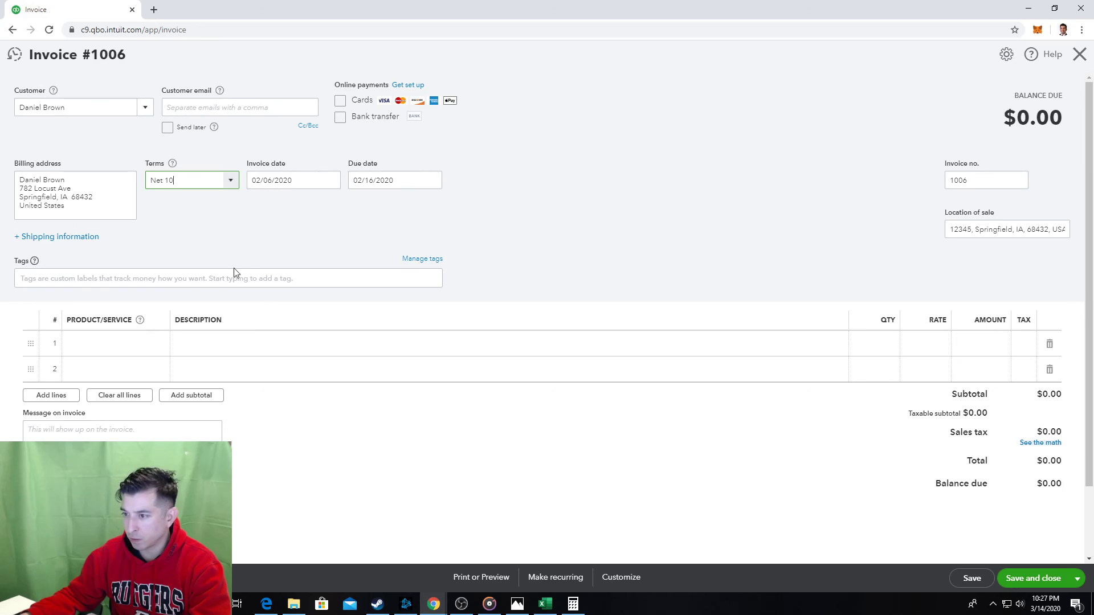
Add a $35 Monthly Membership on line 1, then save and close invoice 1006.
left_click(123, 342)
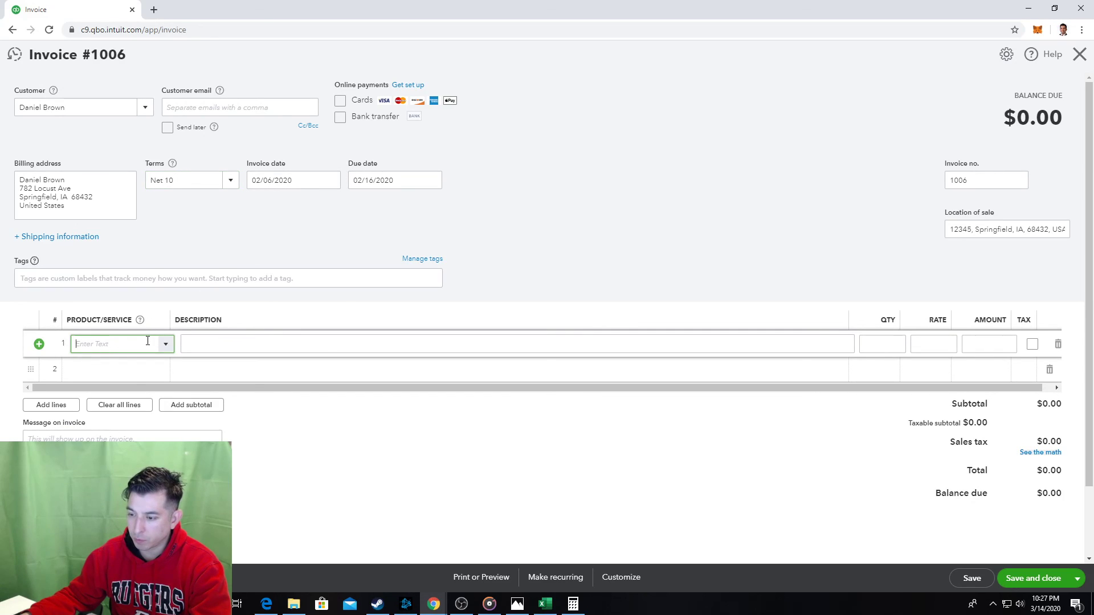
type("mo")
left_click(143, 386)
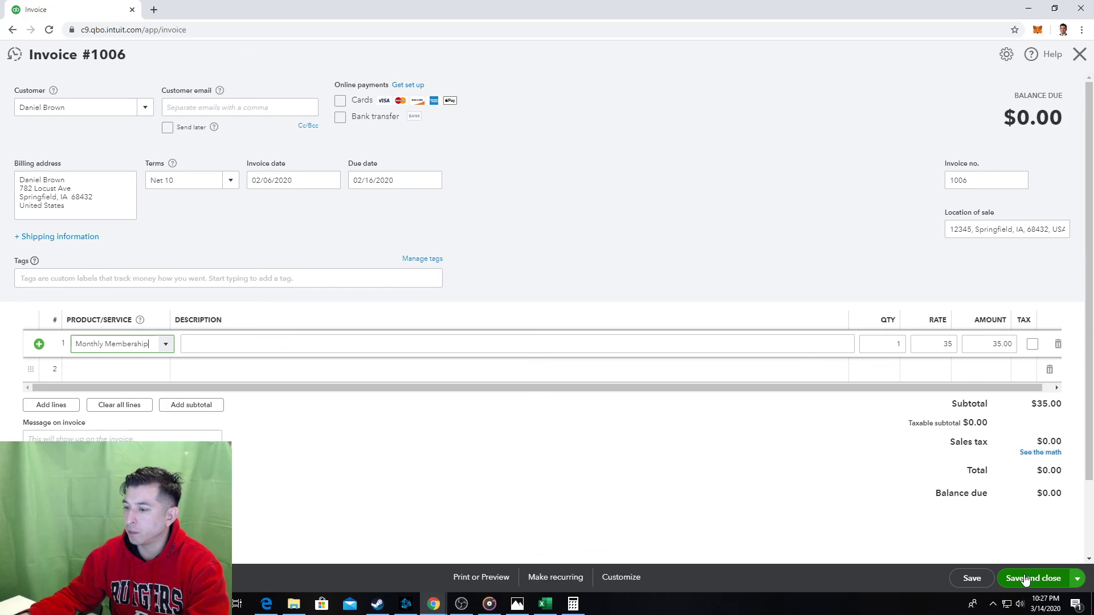
left_click(972, 578)
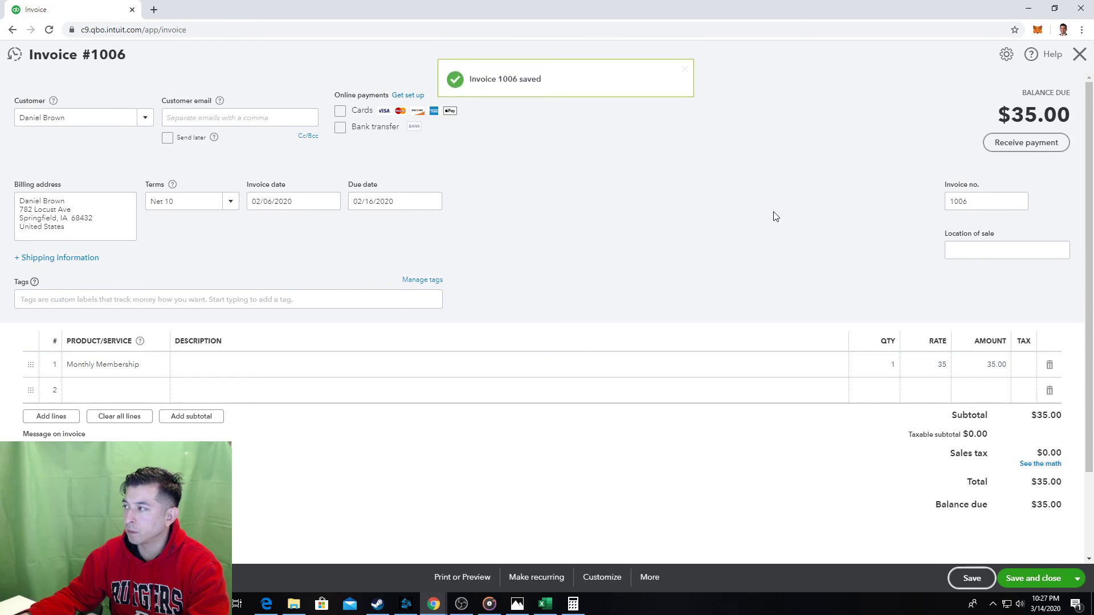
left_click(1046, 579)
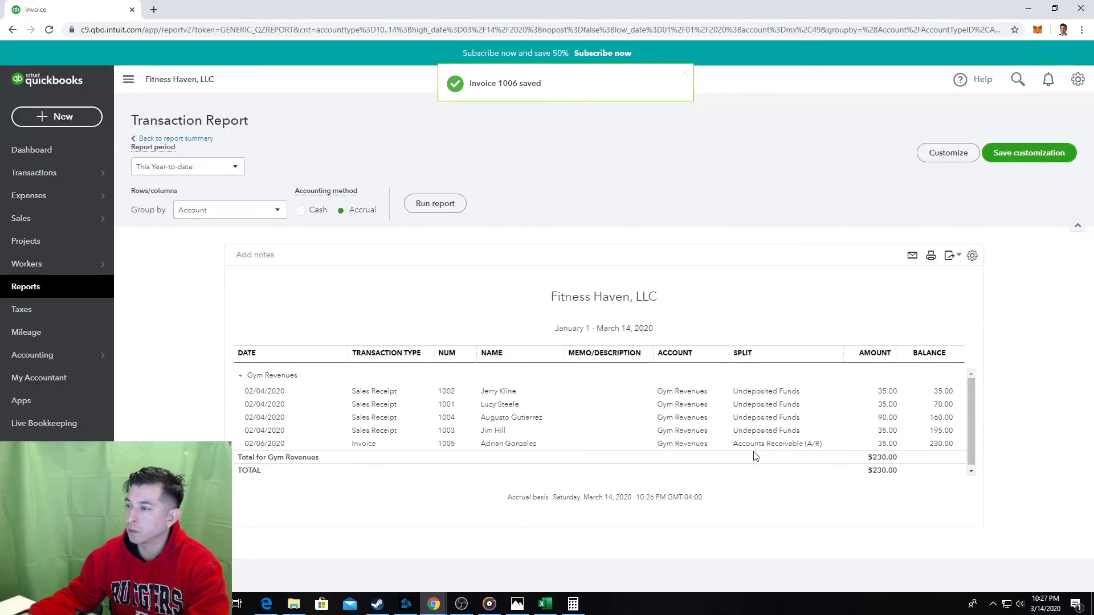
left_click(129, 84)
left_click(12, 80)
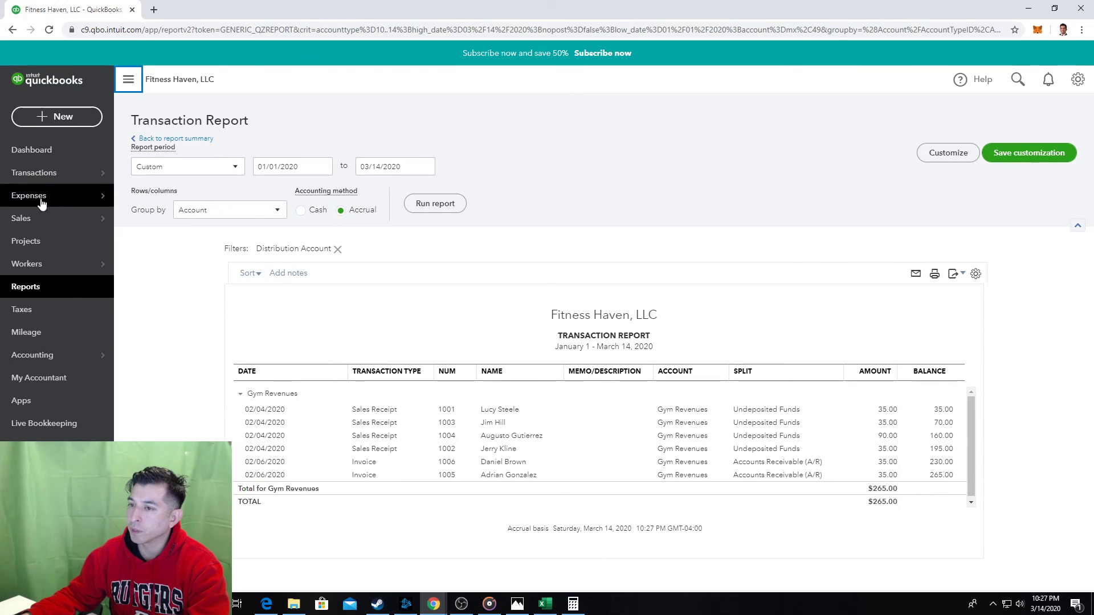
Start new invoice 1007 and dismiss the recent invoices panel.
left_click(44, 217)
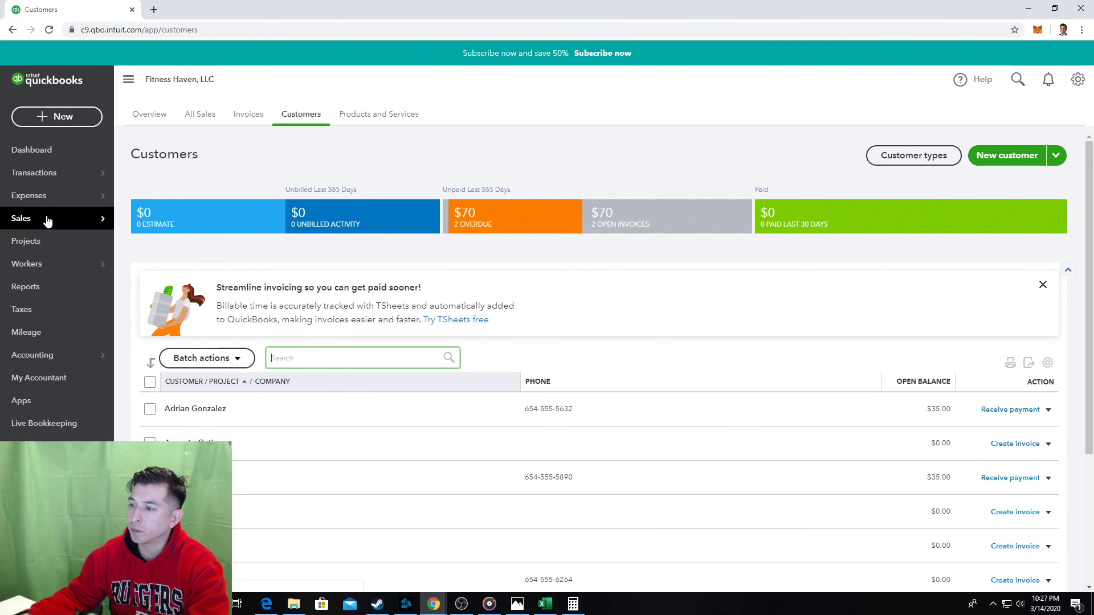
left_click(50, 121)
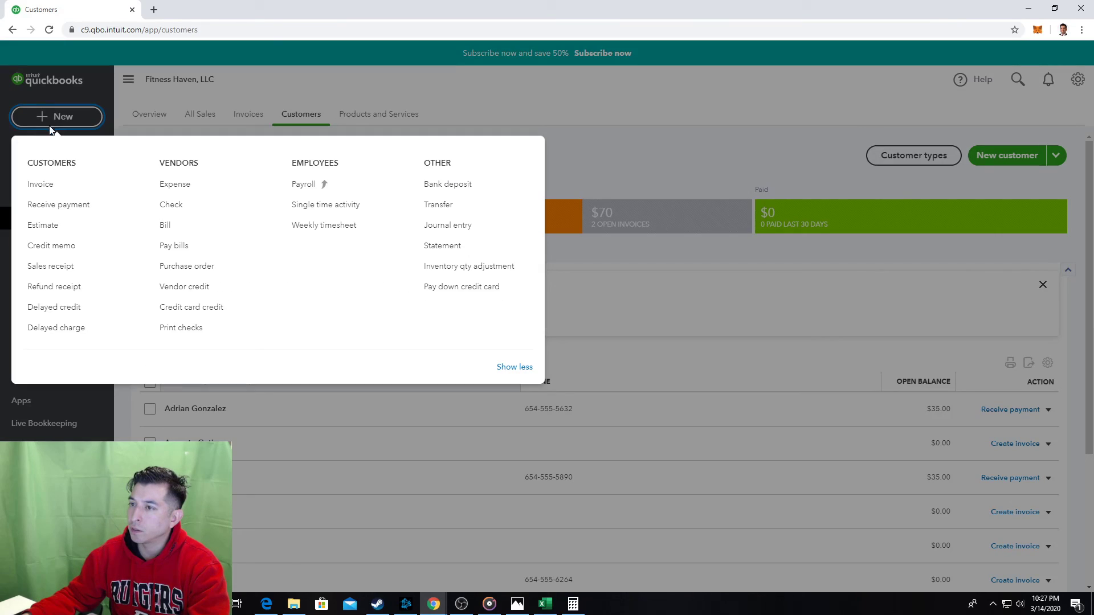
left_click(59, 189)
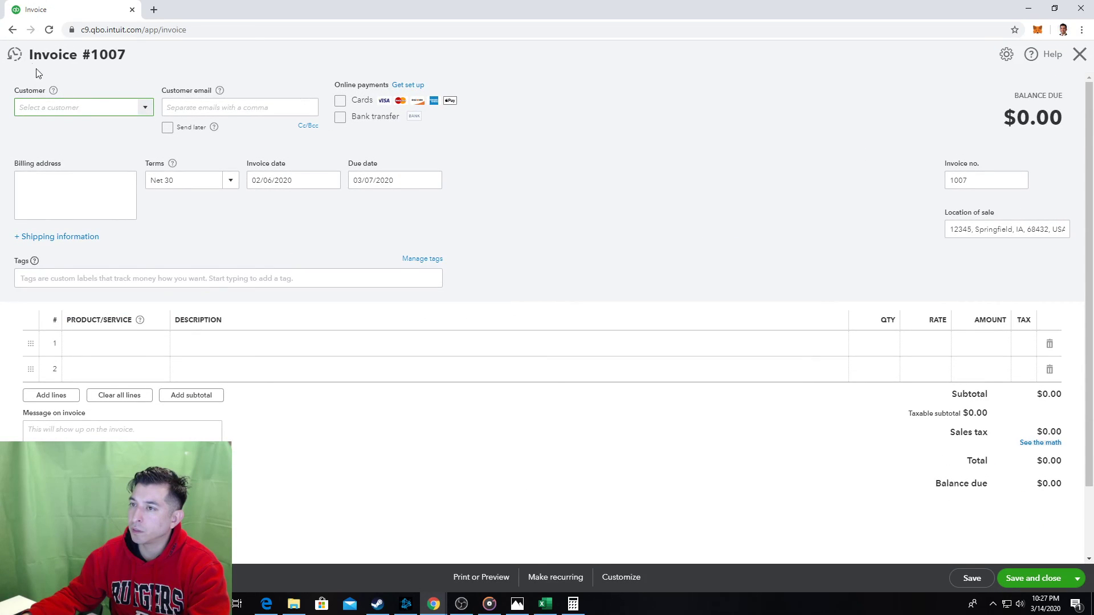
left_click(14, 54)
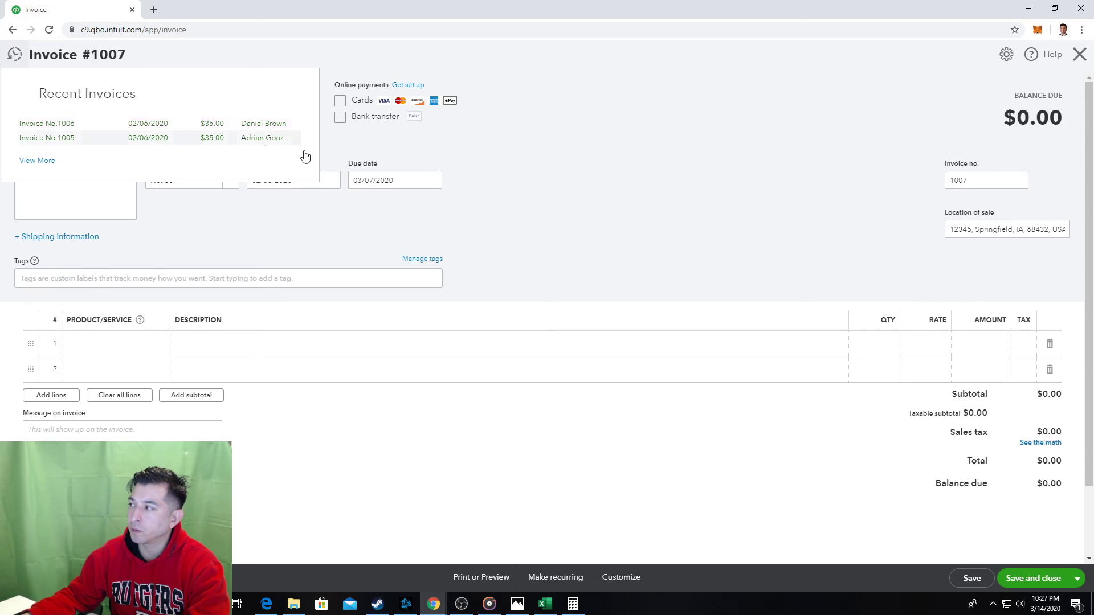
left_click(644, 193)
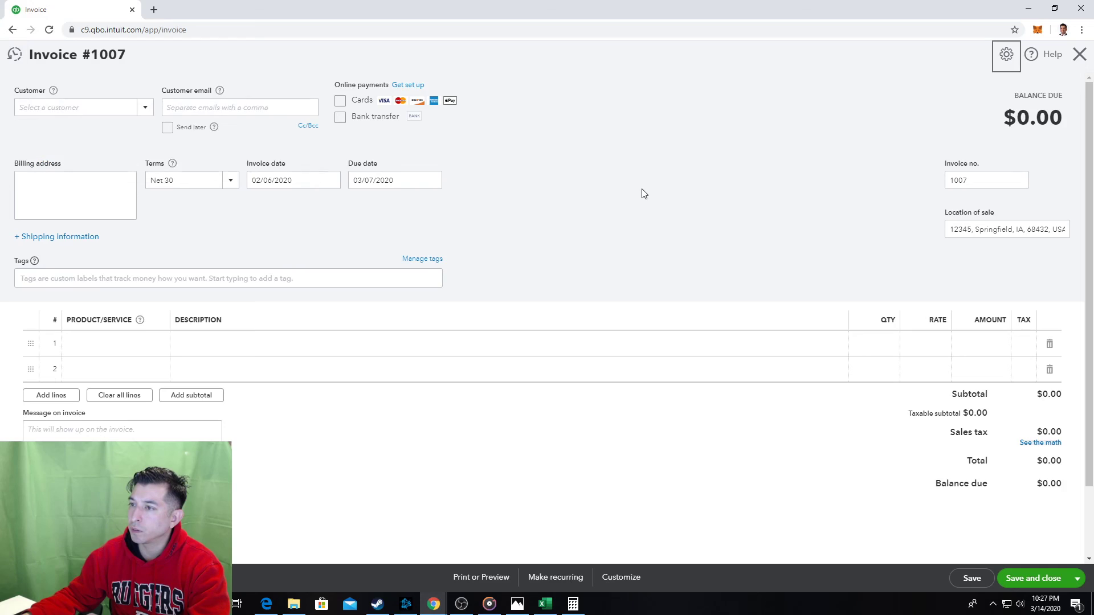
Choose the existing customer and set Net 10 terms, giving due date 02/16/2020.
left_click(122, 108)
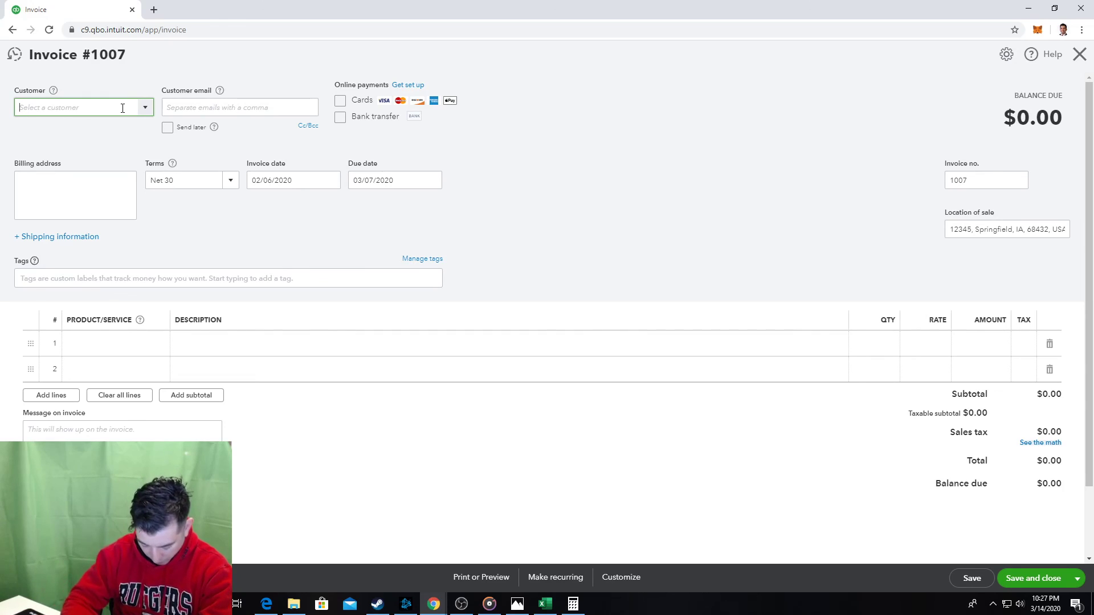
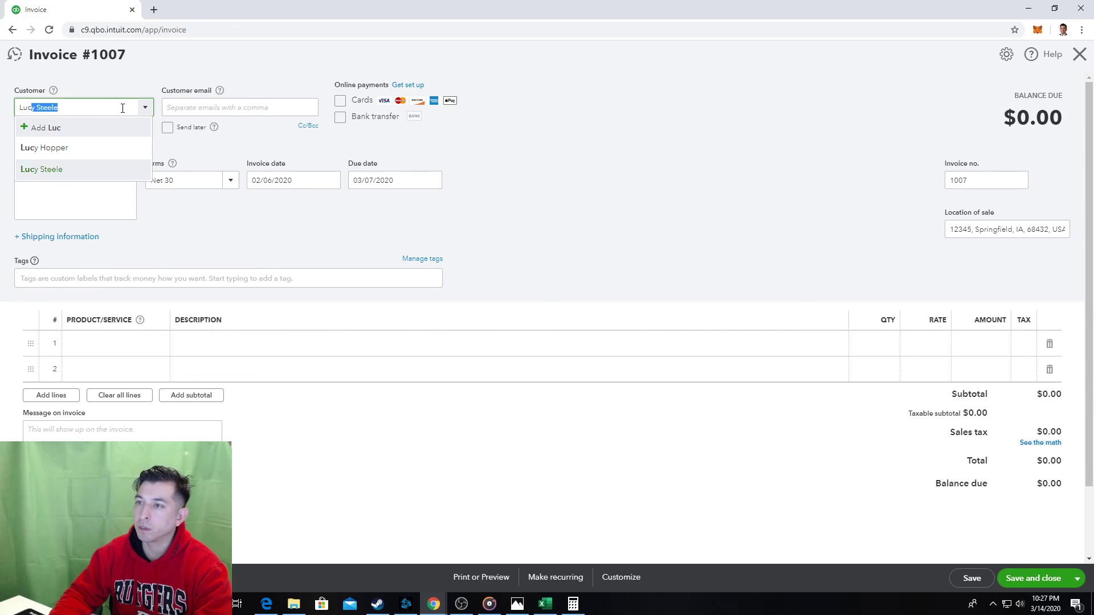
key("Tab")
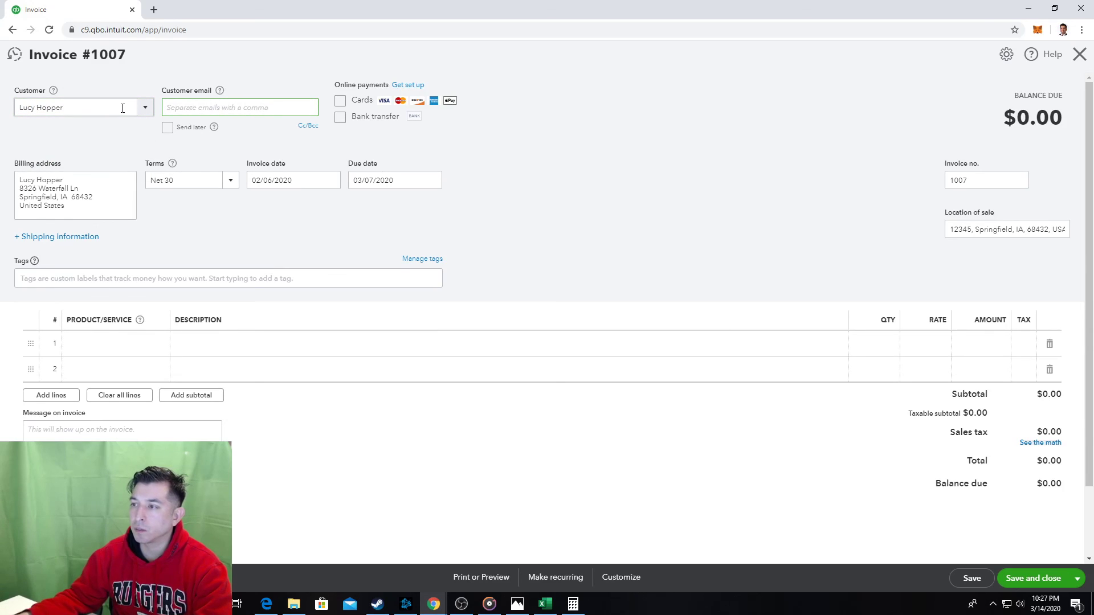
left_click(230, 181)
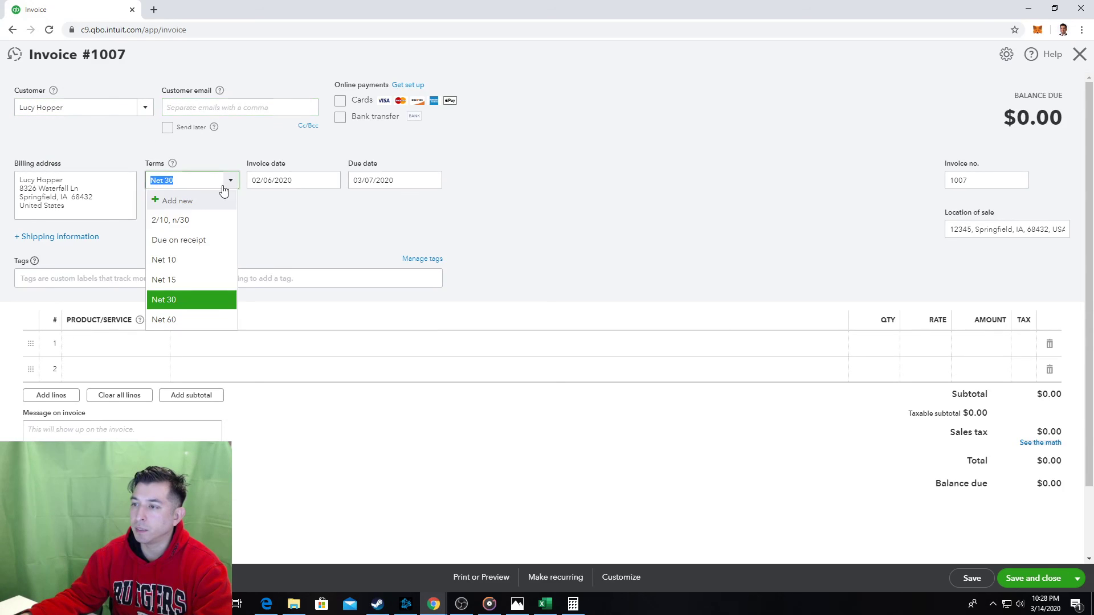
left_click(194, 261)
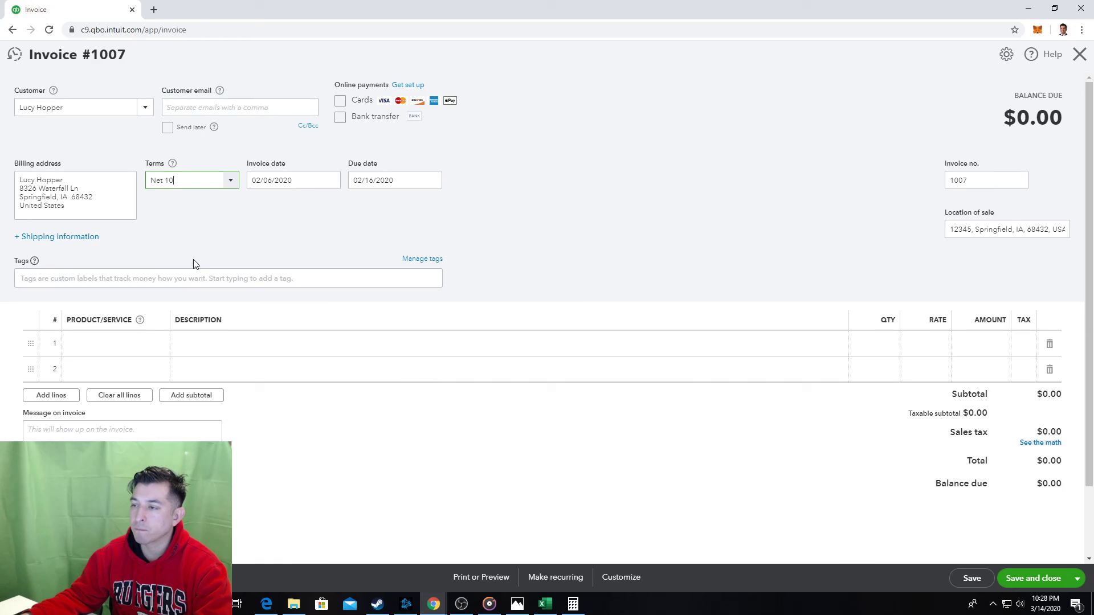
left_click(235, 181)
left_click(238, 181)
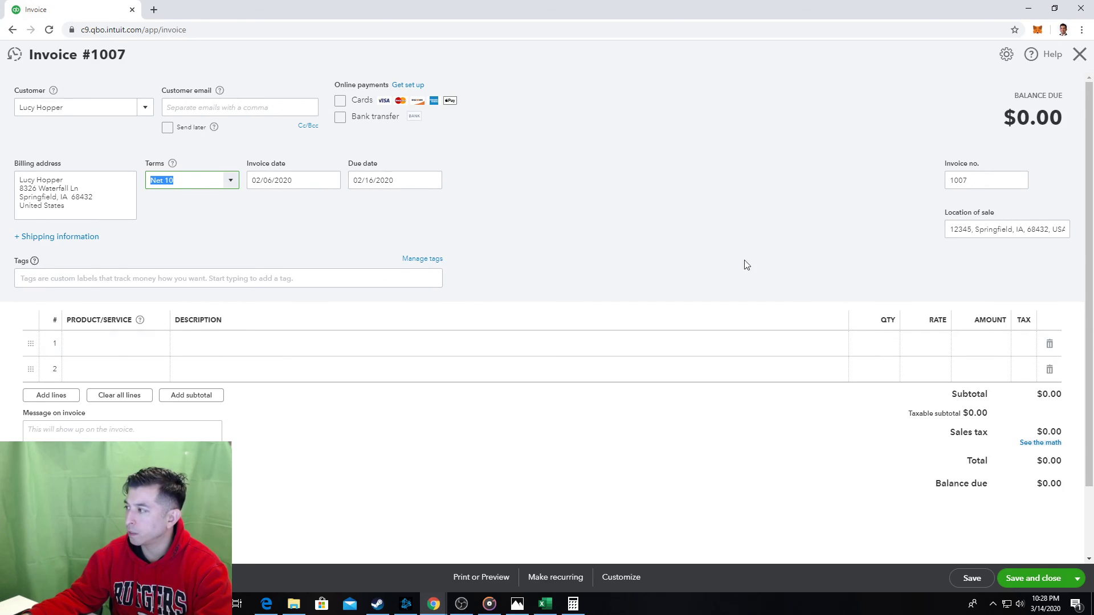
Choose Monthly Membership at 35.00 for line 1, then Save and close invoice 1007.
left_click(115, 345)
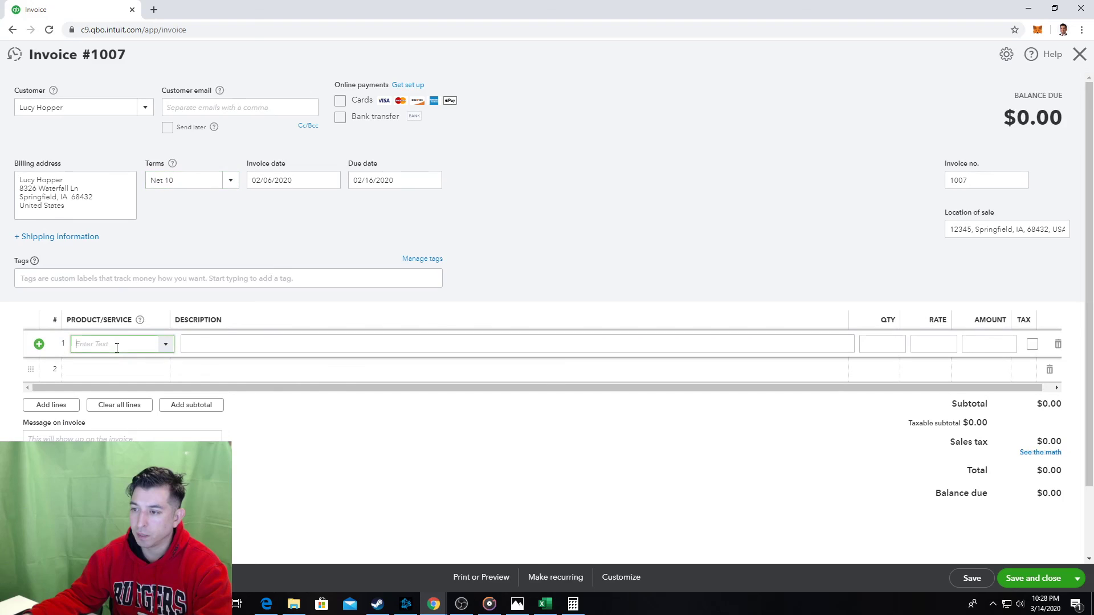
left_click(166, 344)
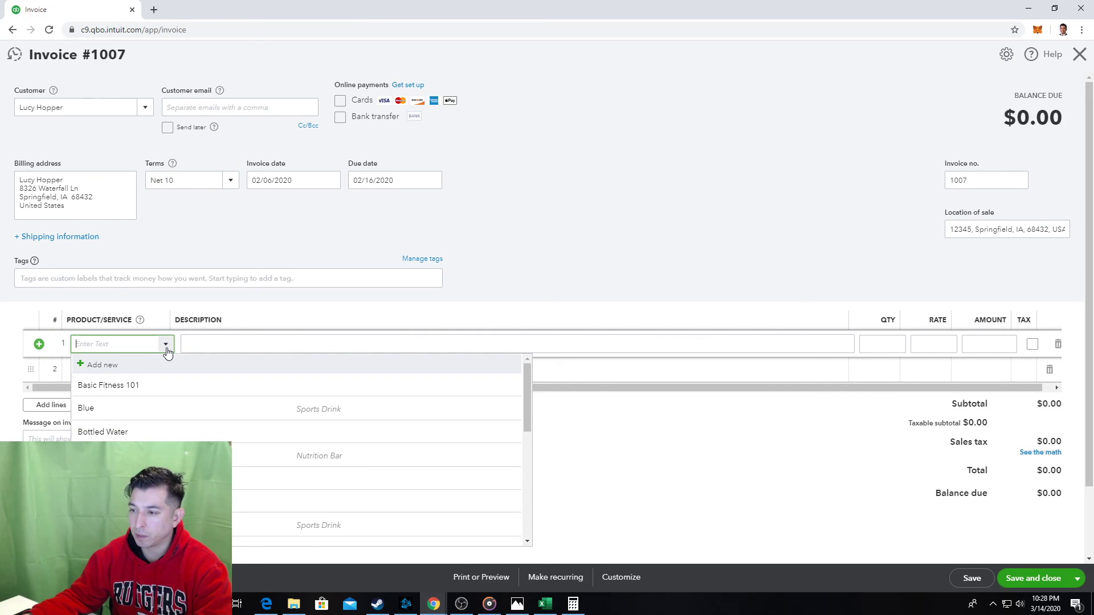
left_click(166, 345)
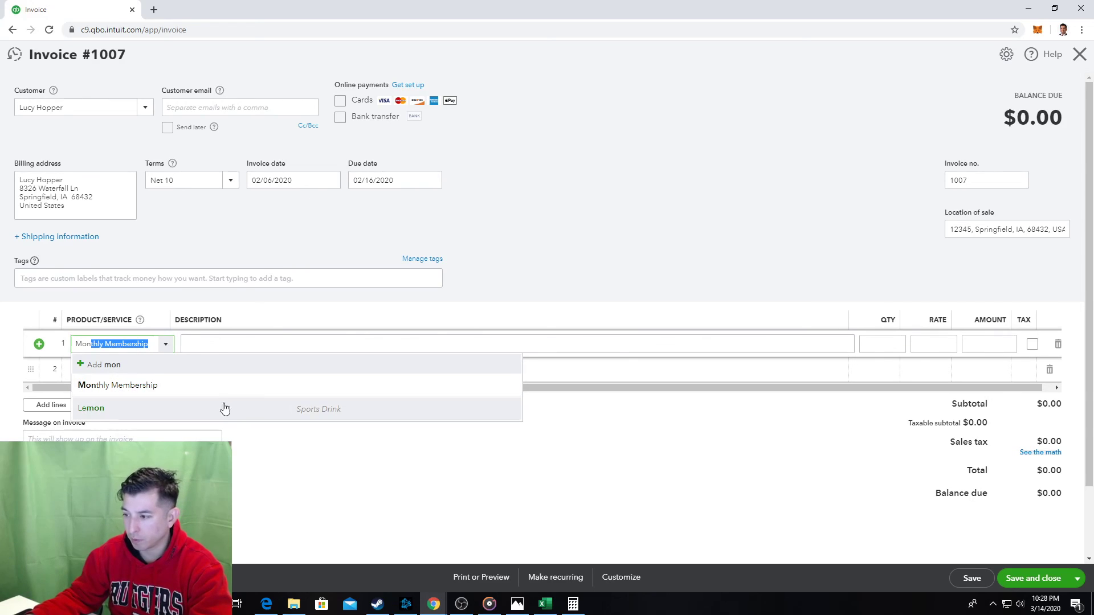
left_click(198, 388)
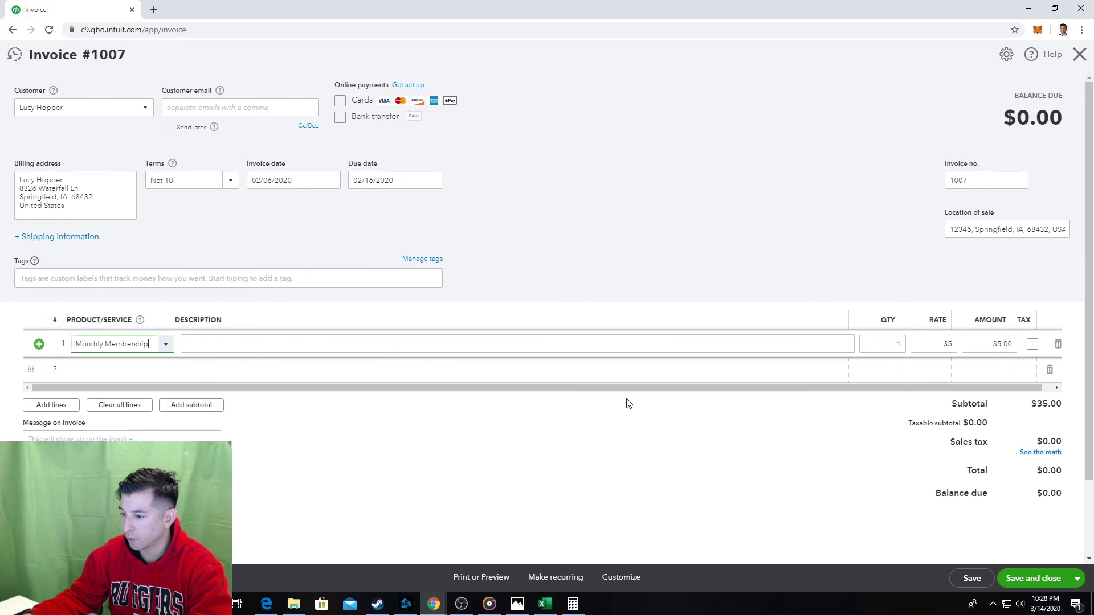
scroll(632, 407, "down", 1)
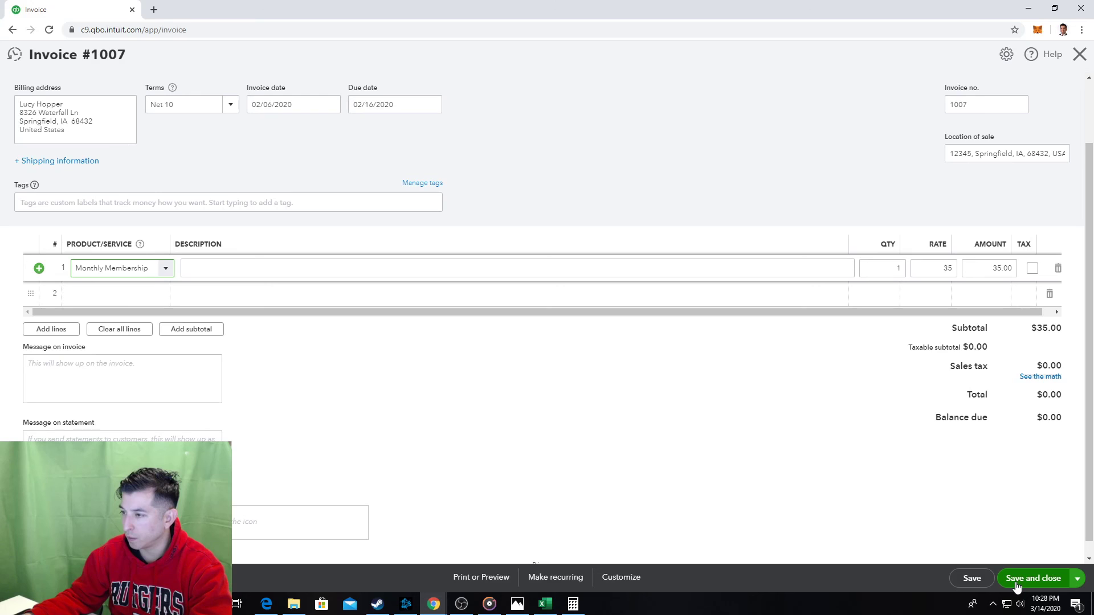
left_click(981, 577)
left_click(1048, 579)
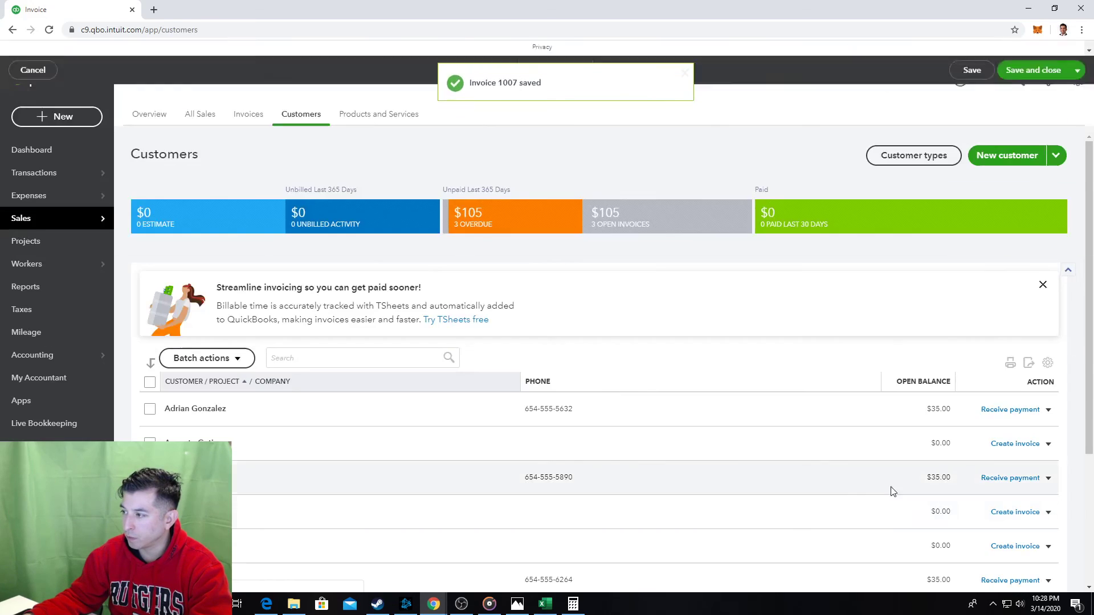
Find and open the Open Invoices report showing 1005–1007 open, then go back to Reports.
left_click(34, 292)
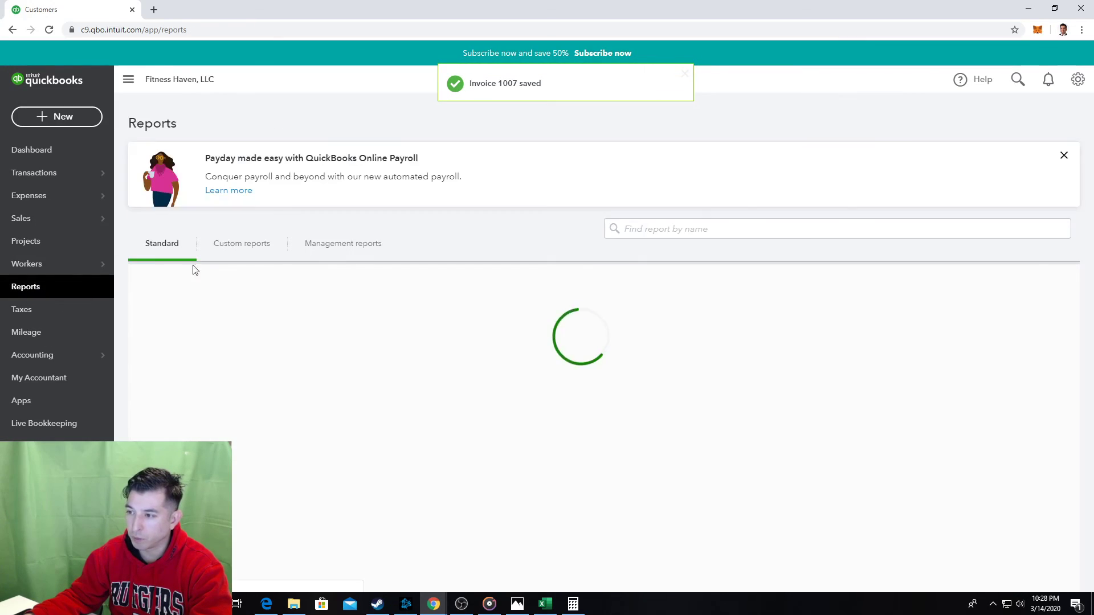
key("ctrl+f")
type("i")
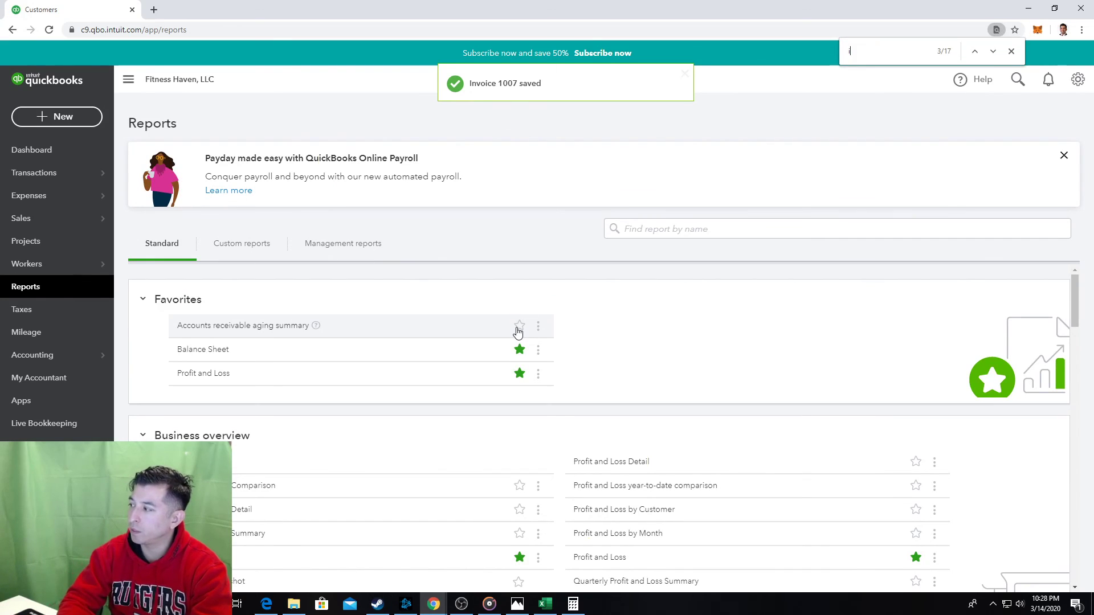
type("nvoice")
left_click(518, 332)
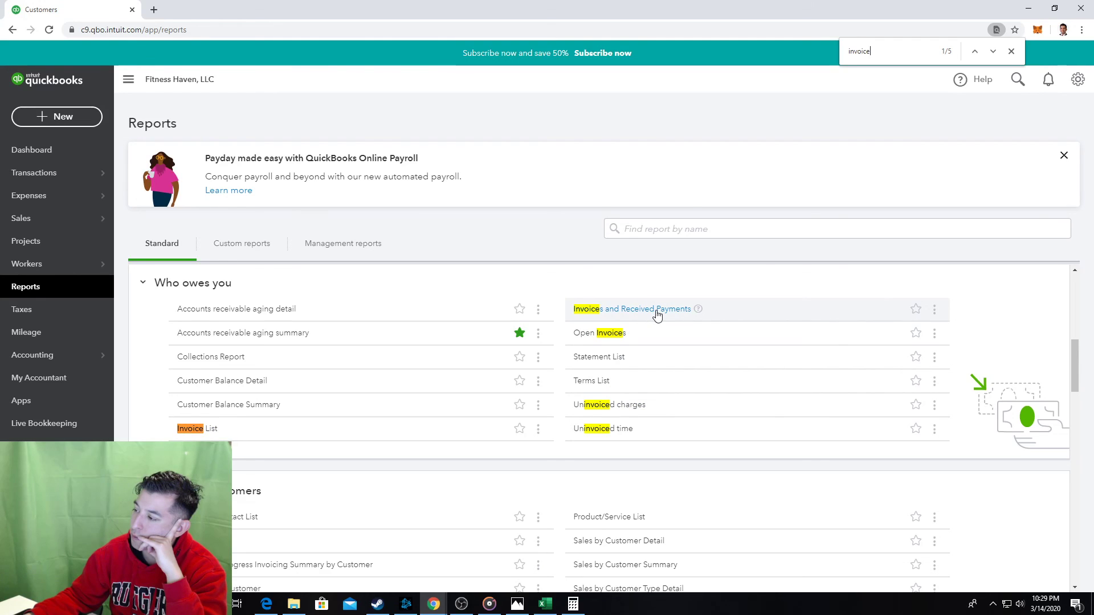
left_click(607, 339)
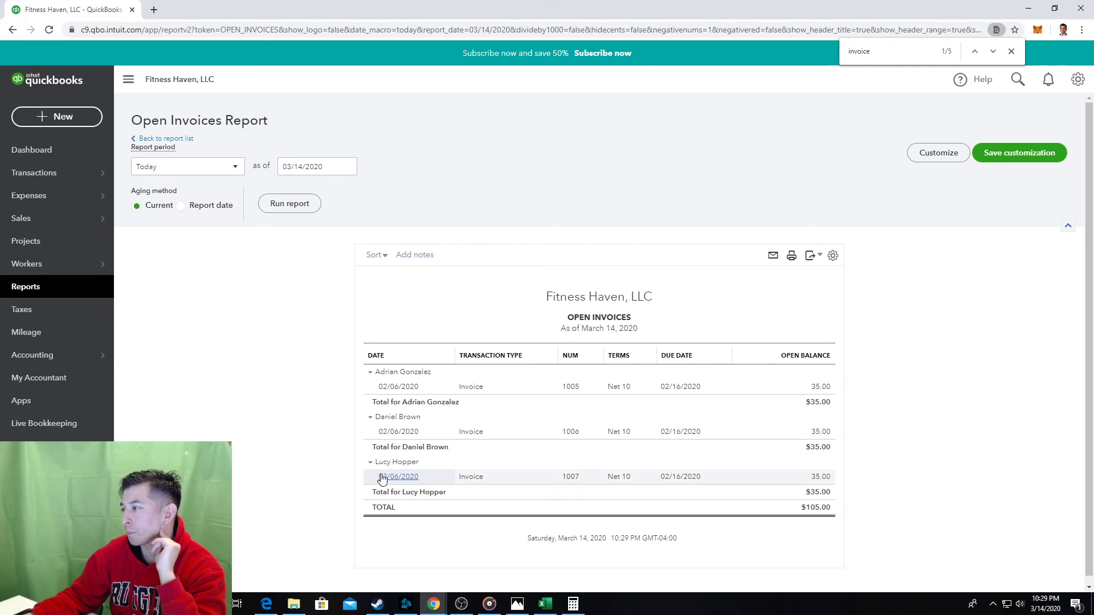
left_click(26, 292)
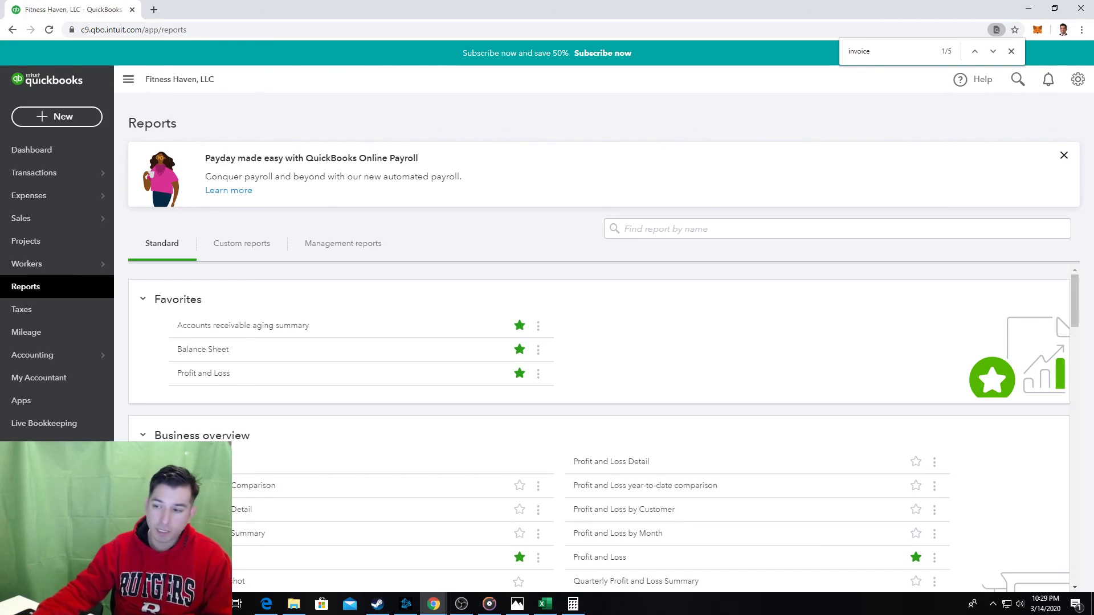
left_click(545, 604)
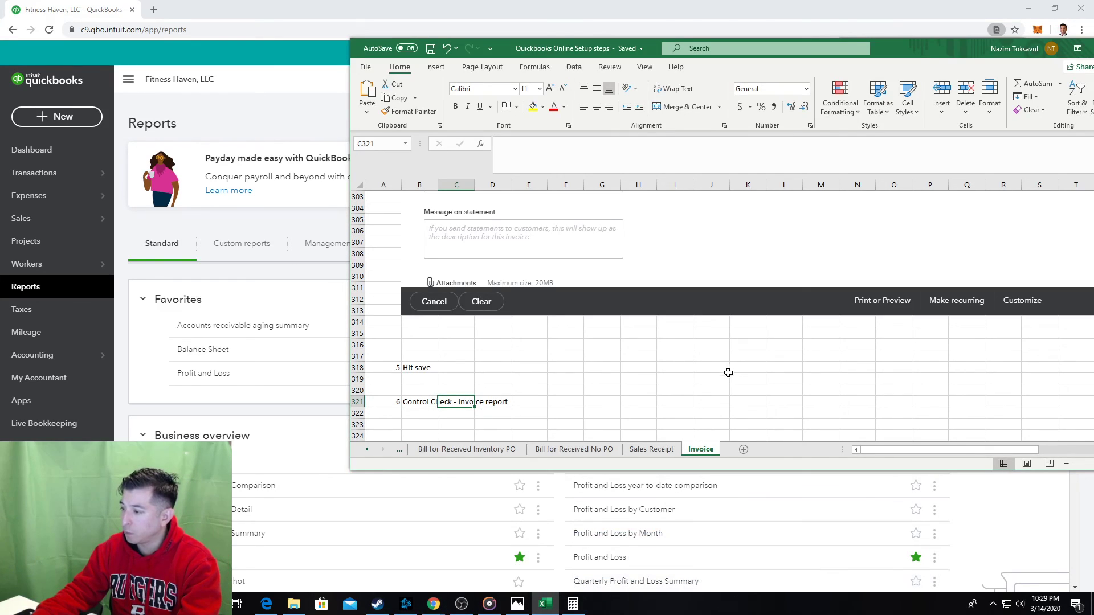
Search the QuickBooks reports page again for 'invoi' reports.
left_click(619, 389)
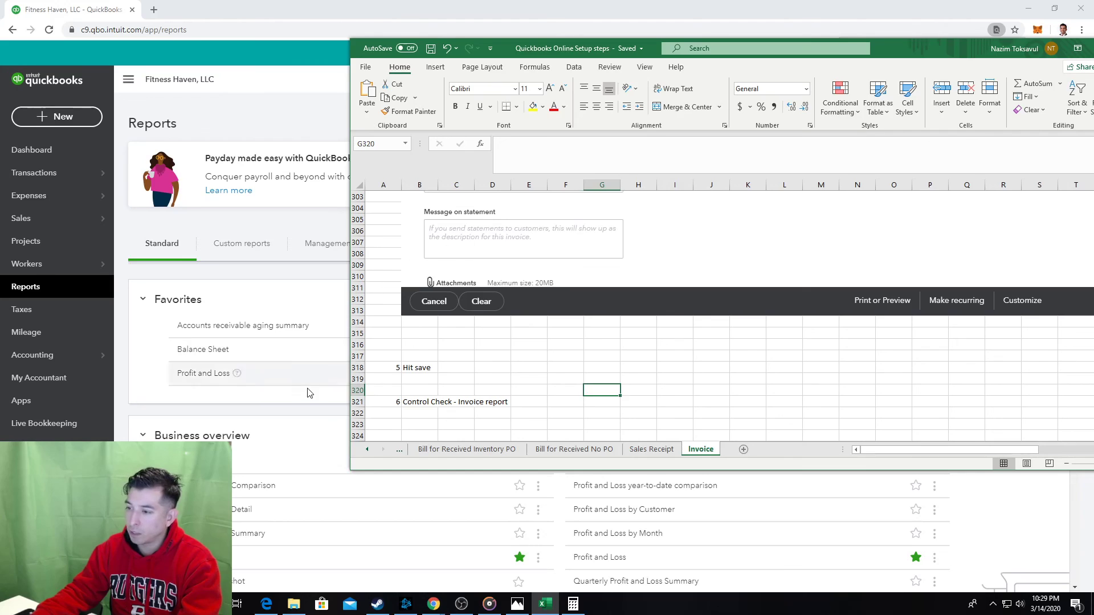
left_click(296, 428)
key("ctrl+f")
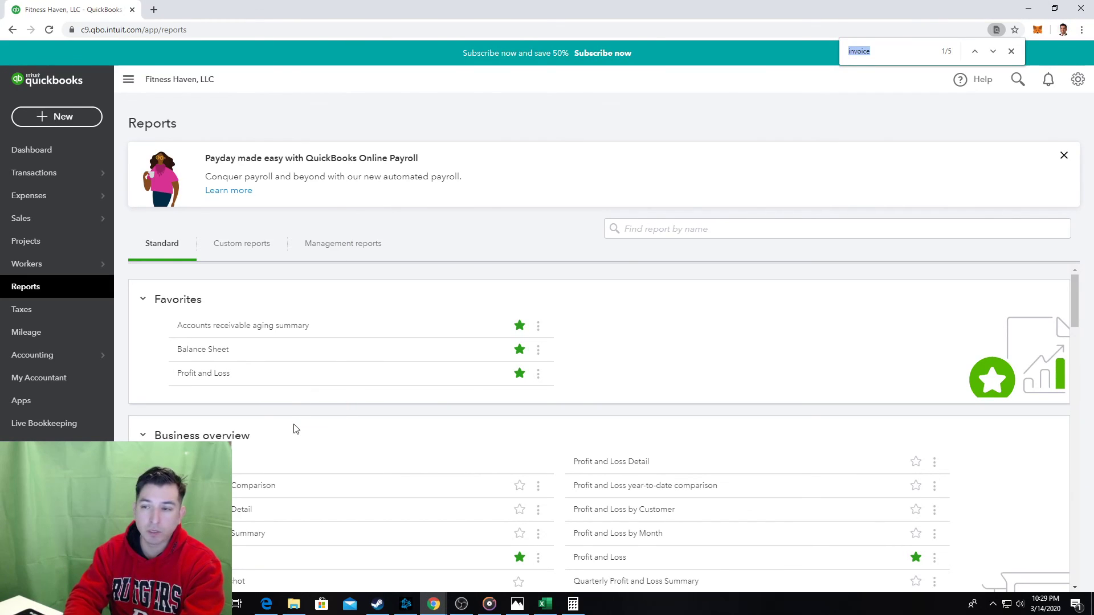
key("Escape")
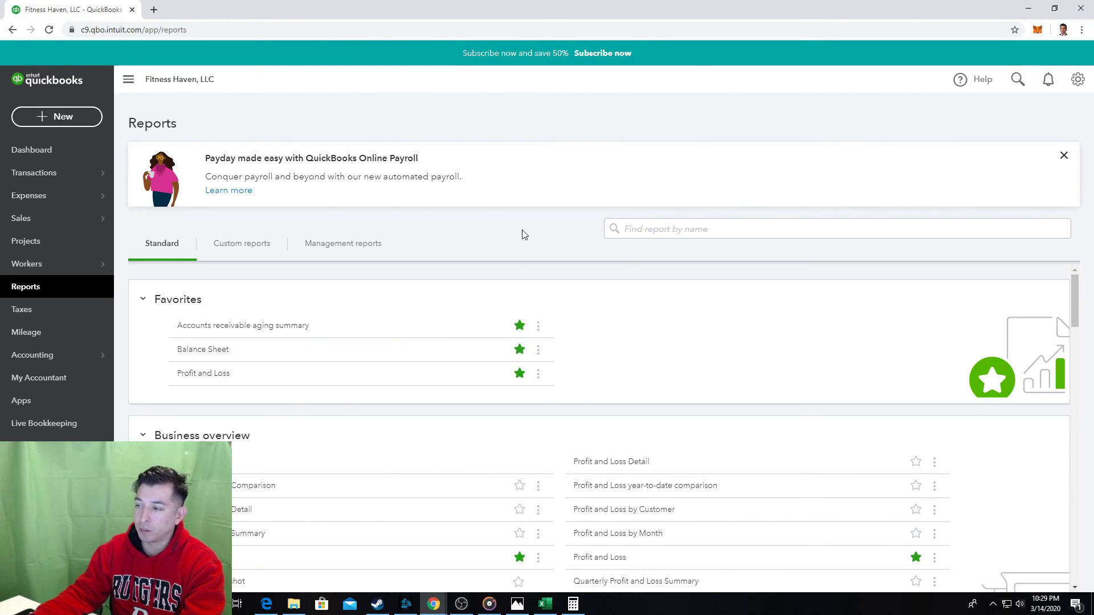
key("ctrl+f")
type("invoi")
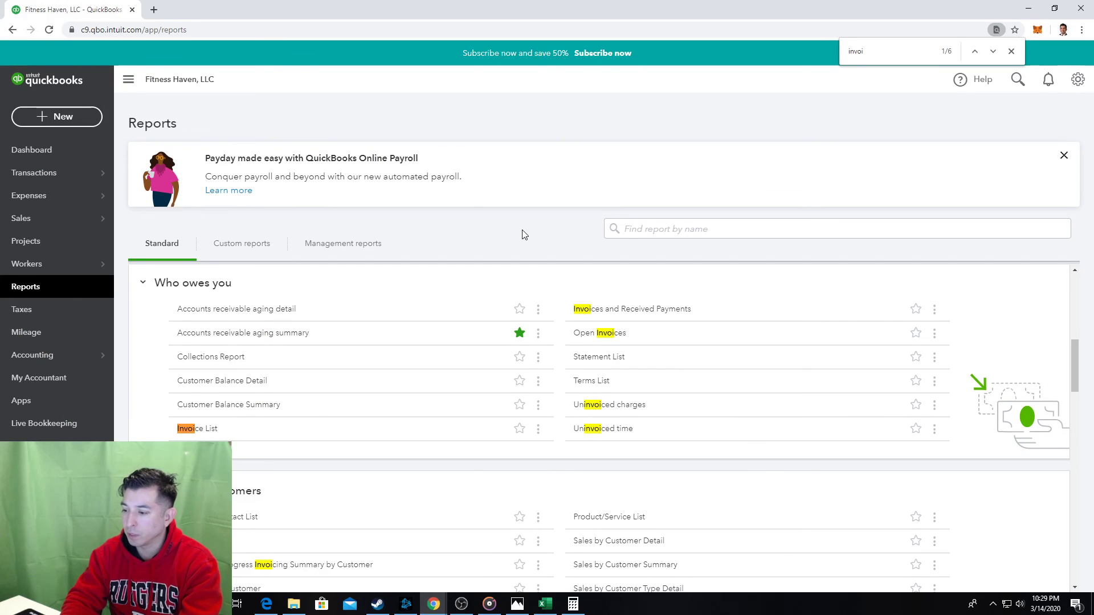
Replace 'report' with 'List' in step 6's text in B321 and save the workbook.
key("alt+Tab")
left_click(426, 401)
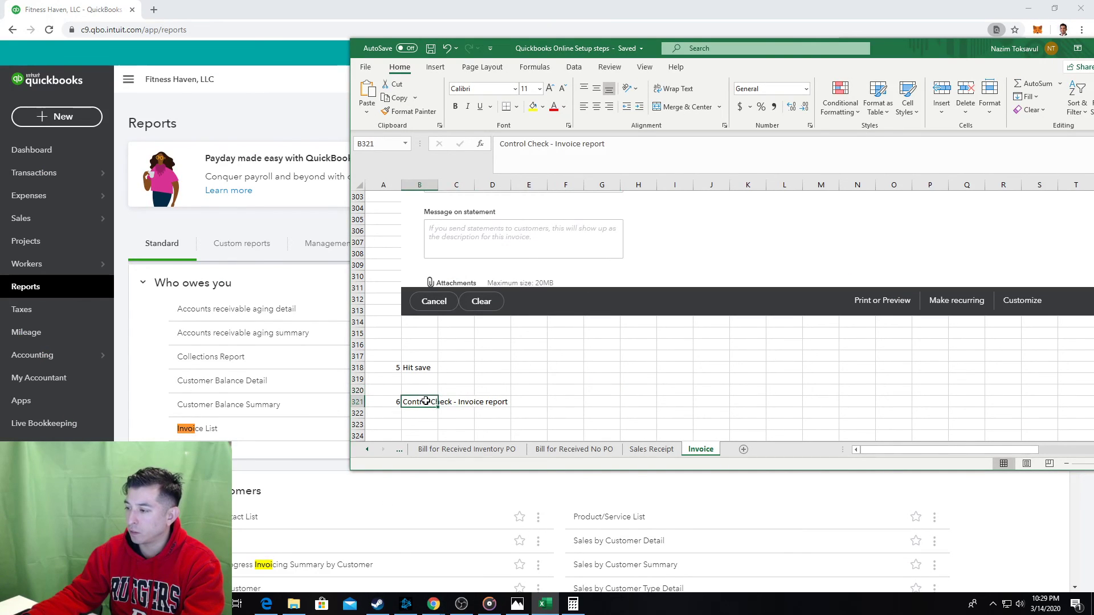
left_click(582, 159)
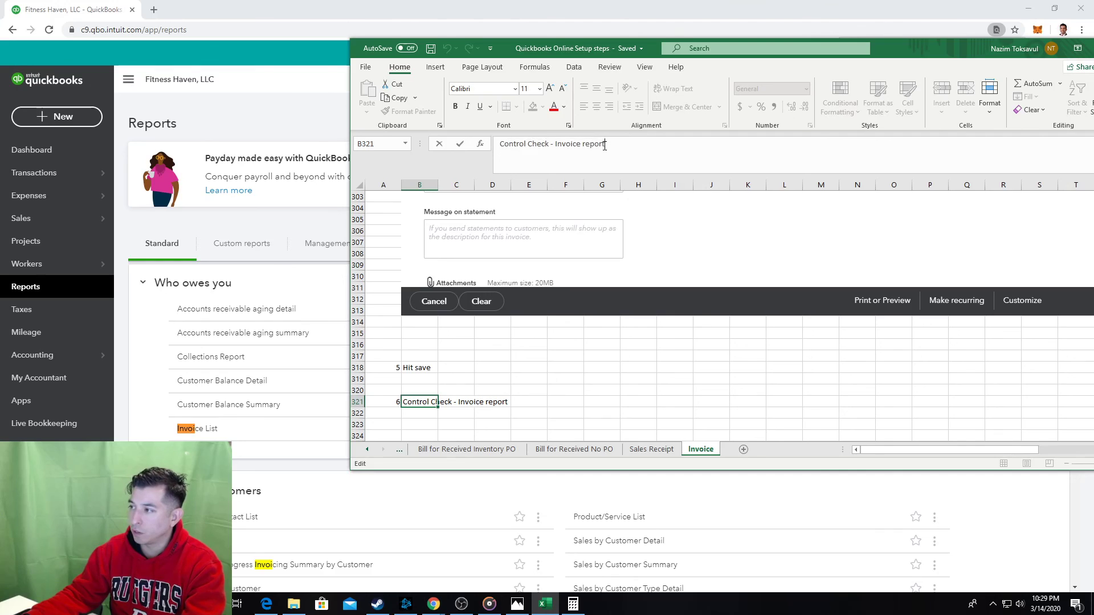
double_click(593, 144)
type("List")
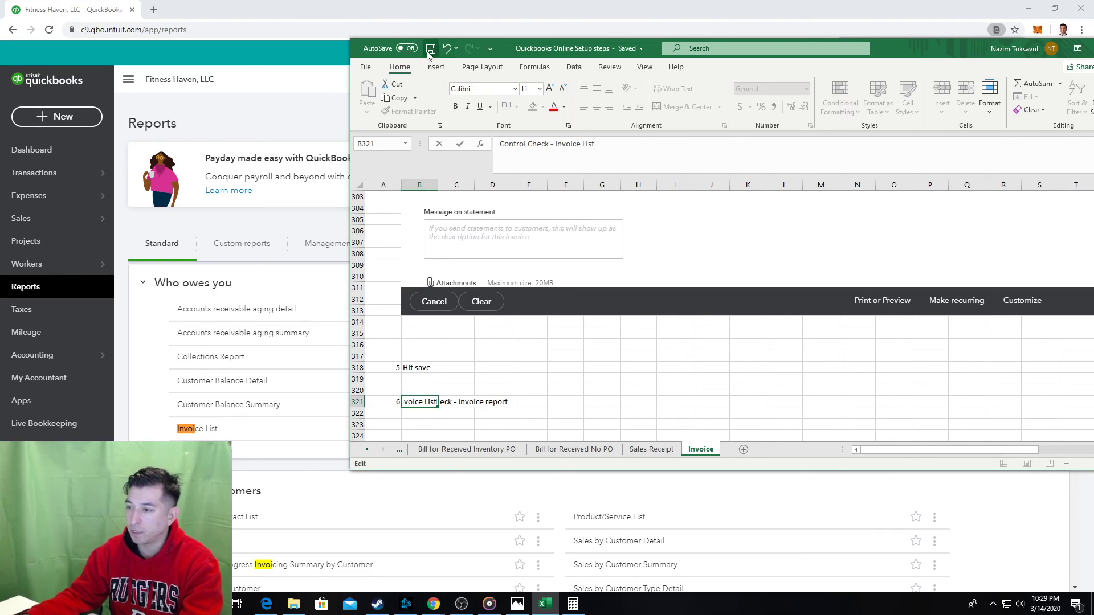
left_click(602, 356)
key("ctrl+s")
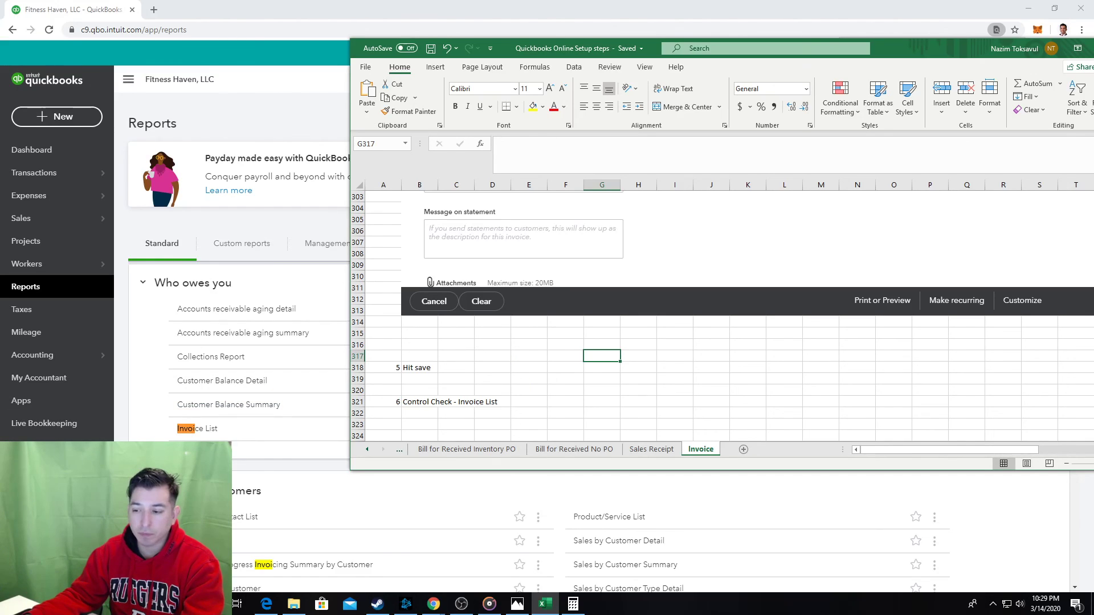
left_click(468, 611)
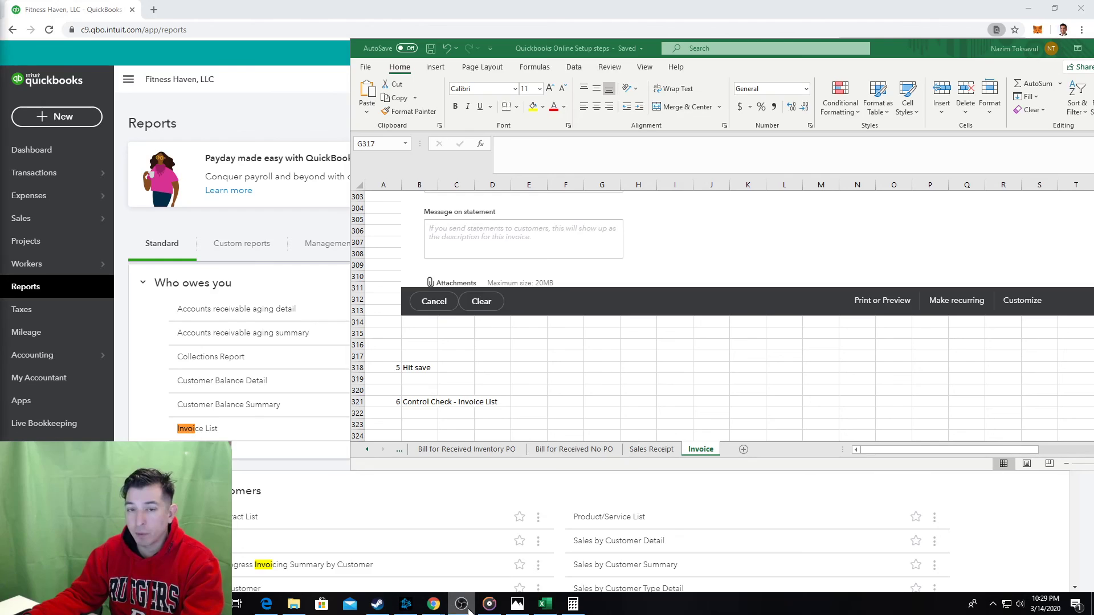